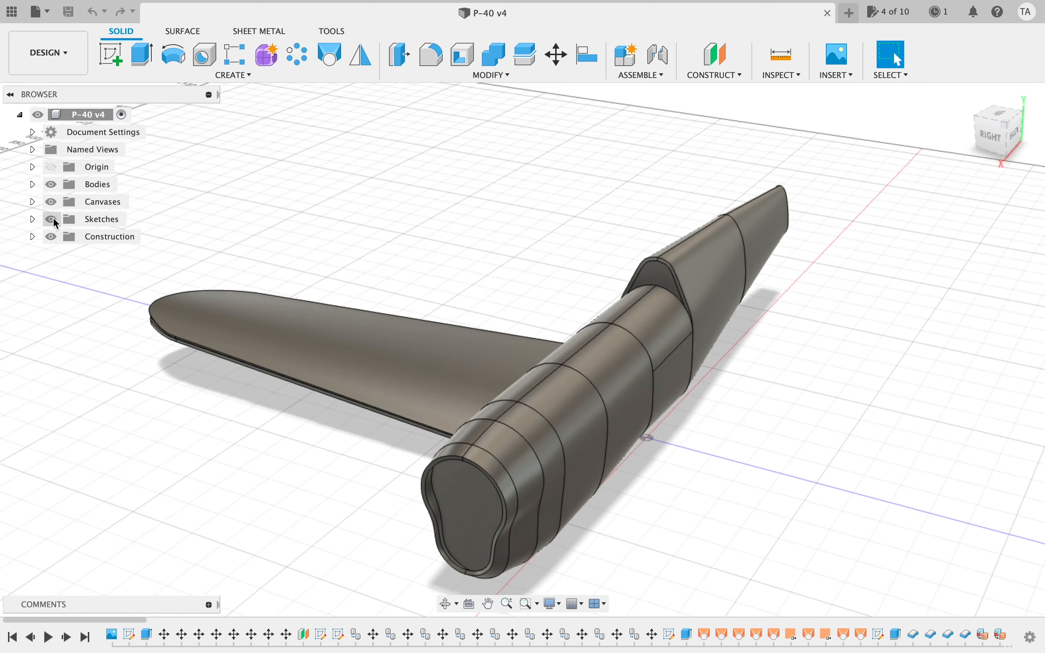
- Start a new sketch on the vertical plane running lengthwise through the fuselage and turn on Slice
click(32, 220)
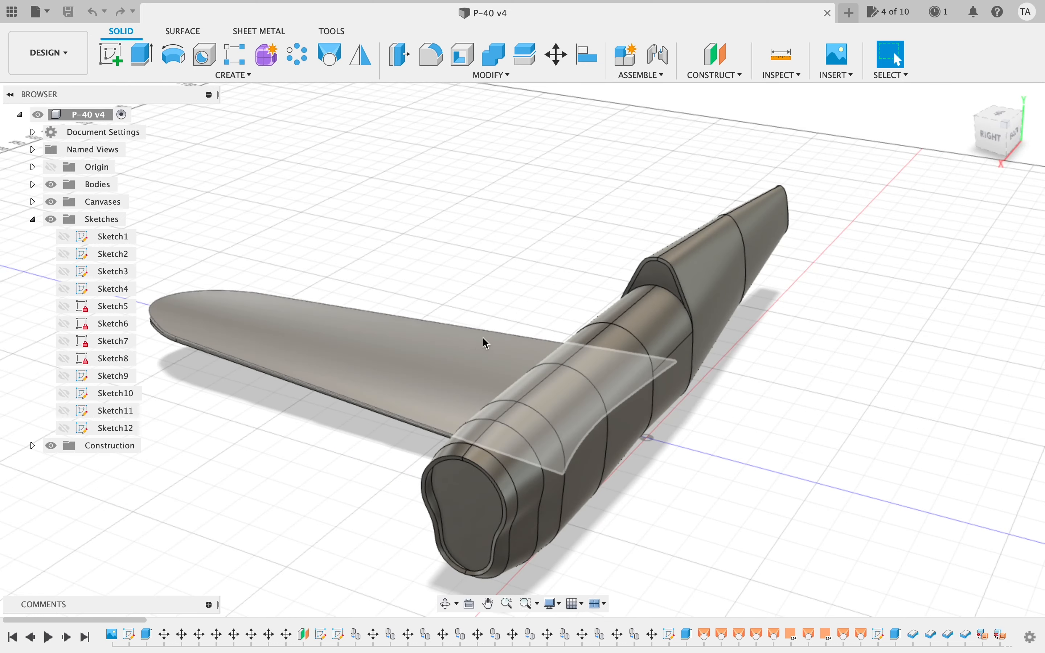
mouse_move(1019, 141)
shift+middle_down()
mouse_move(935, 110)
mouse_move(1034, 129)
mouse_move(823, 133)
mouse_move(786, 119)
shift+middle_up()
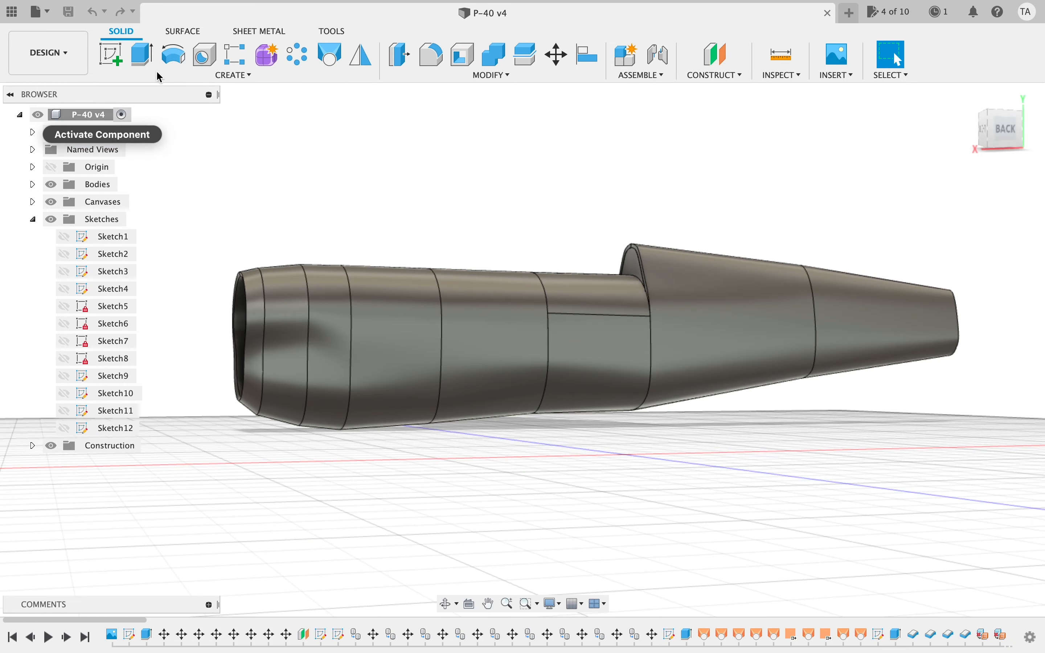
click(123, 71)
click(581, 439)
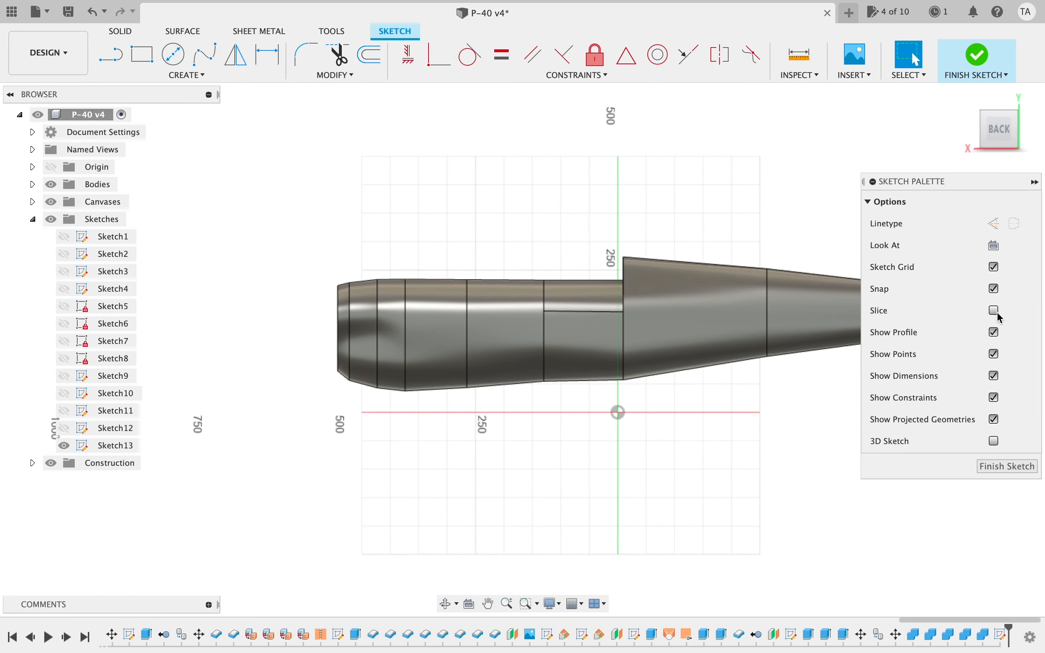
click(994, 311)
- Start a fit point spline at the wing section's leading-edge corner and place its first points along the upper skin's outer edge
scroll(736, 398, up, 10)
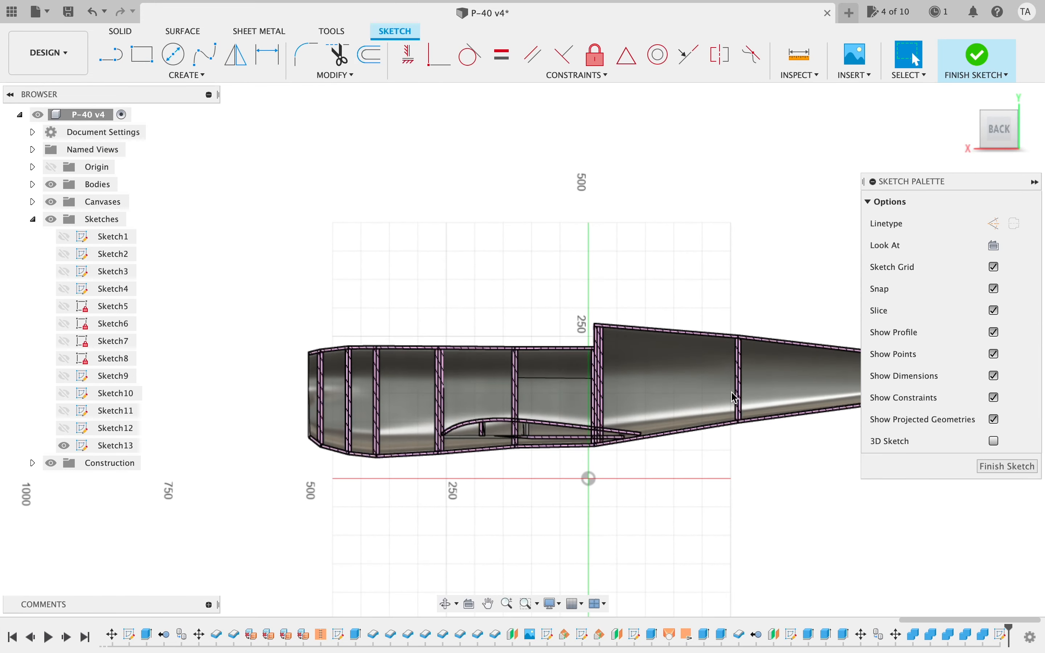
scroll(735, 398, down, 2)
scroll(735, 398, left, 2)
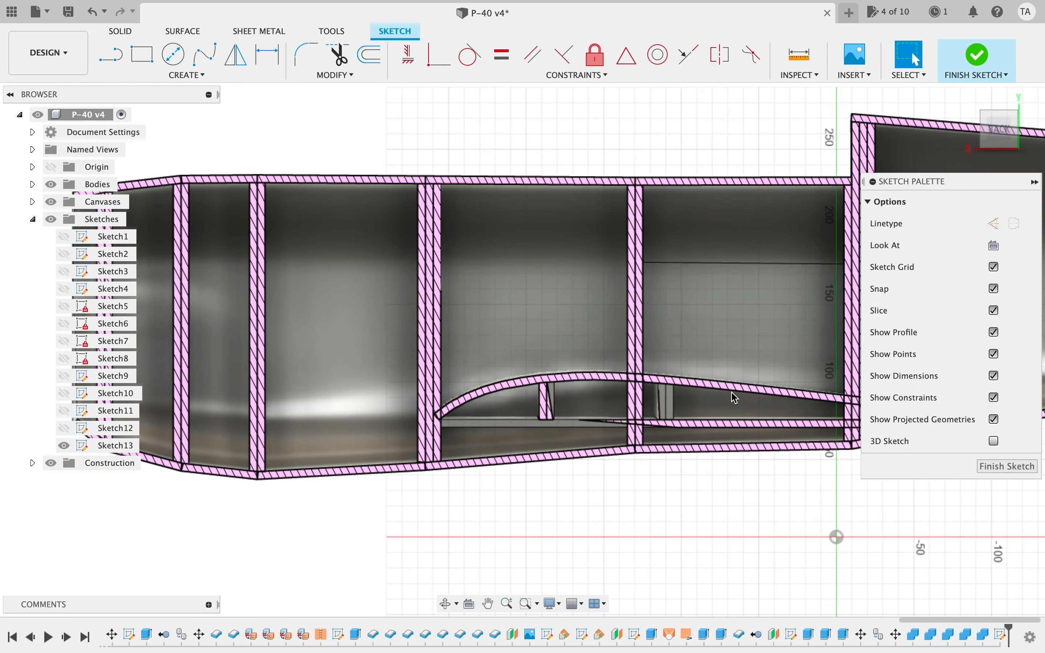
scroll(735, 398, up, 10)
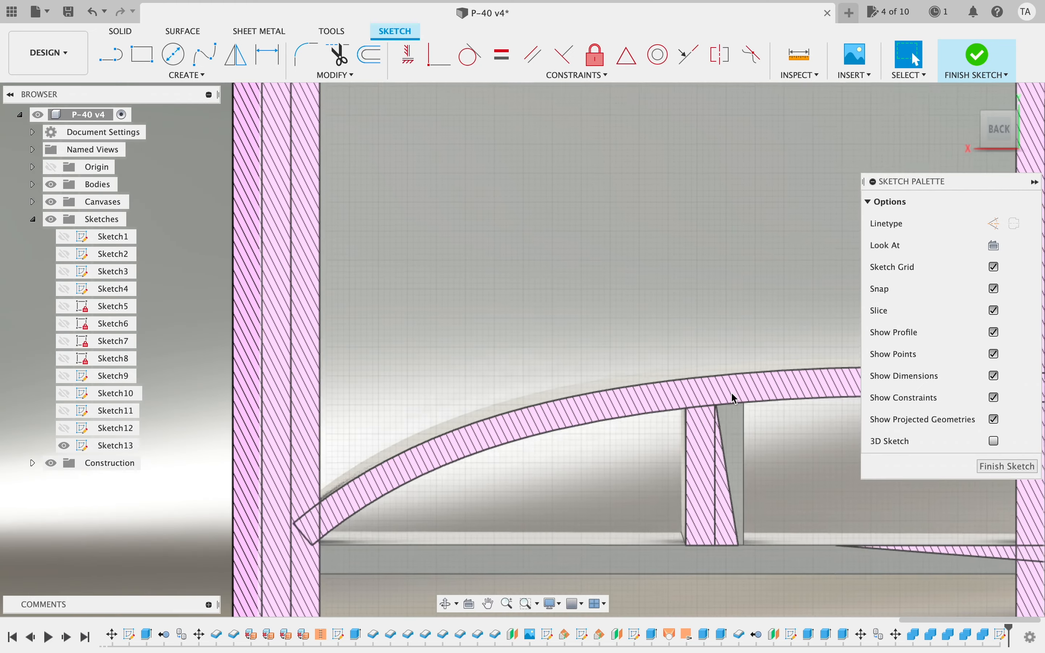
scroll(736, 398, down, 5)
scroll(736, 399, left, 3)
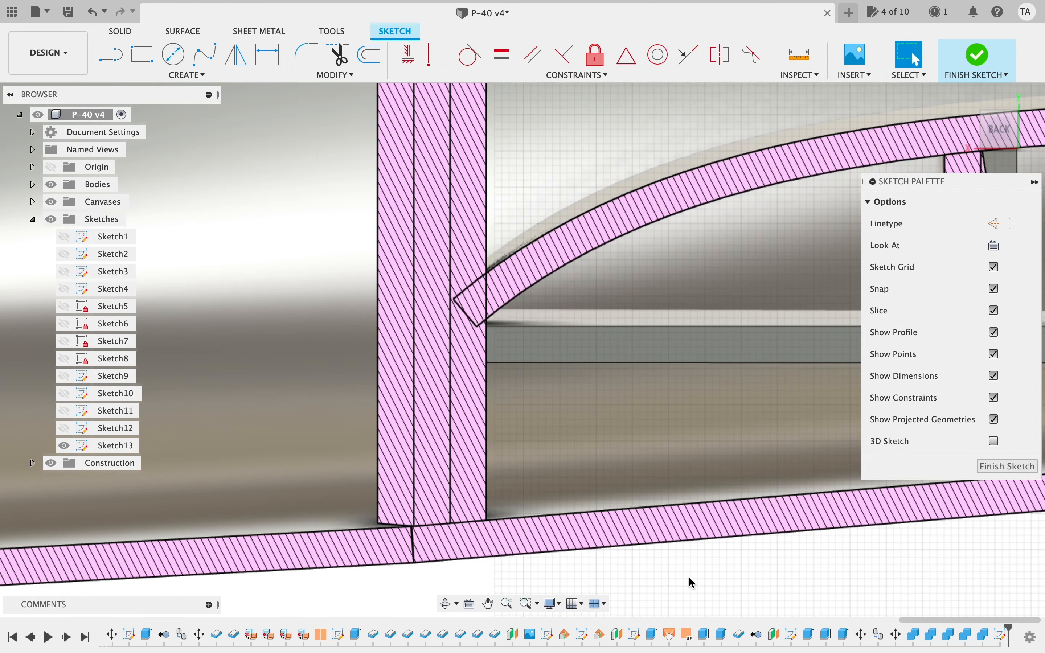
key(l)
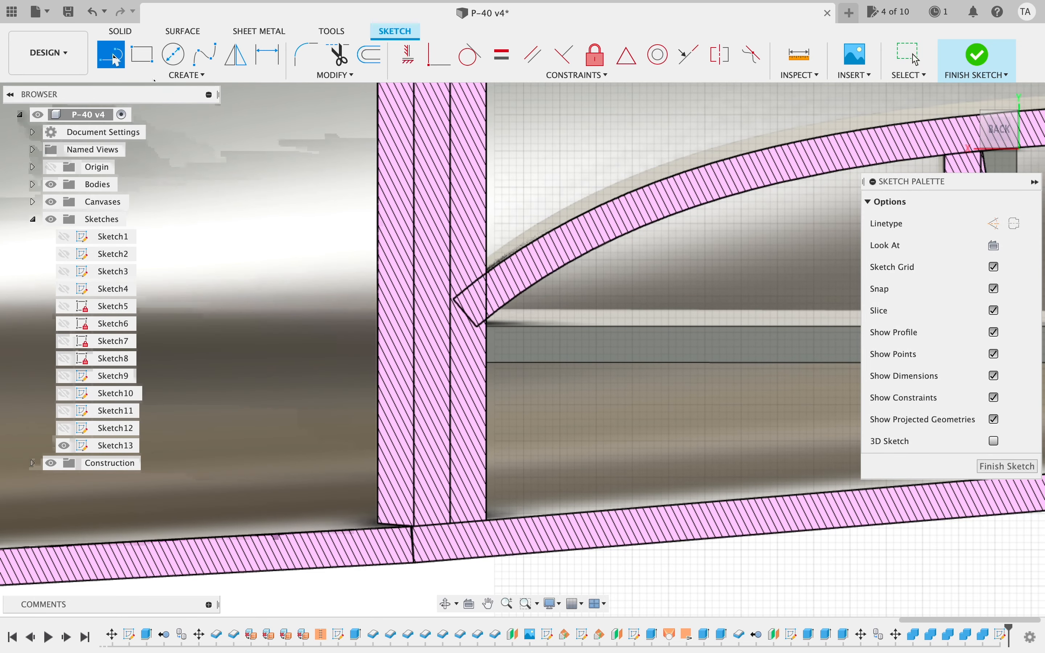
click(205, 55)
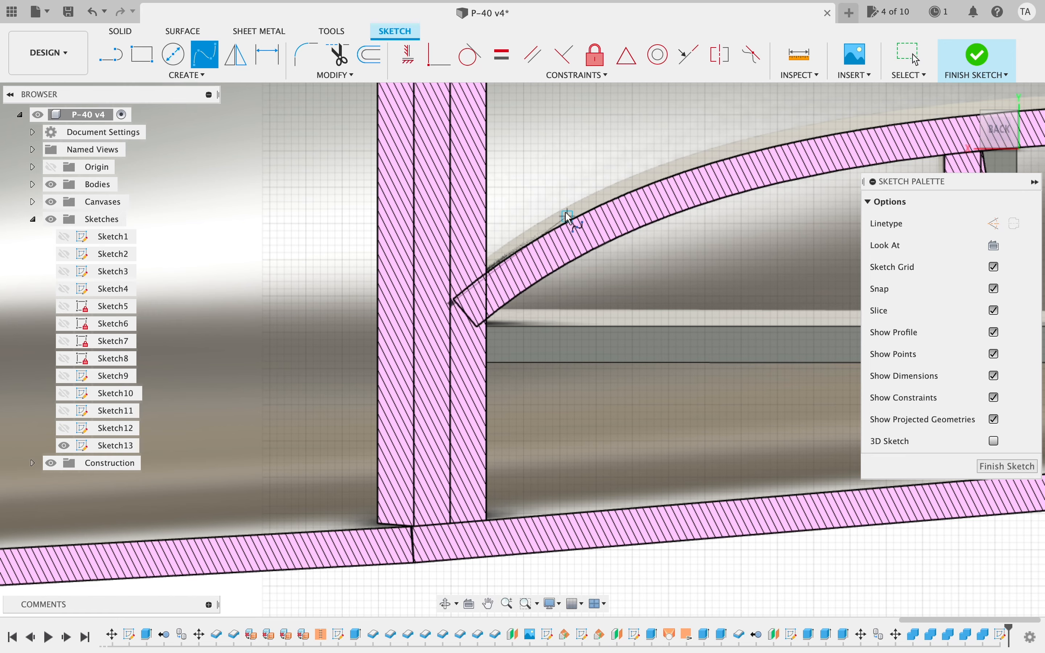
click(489, 268)
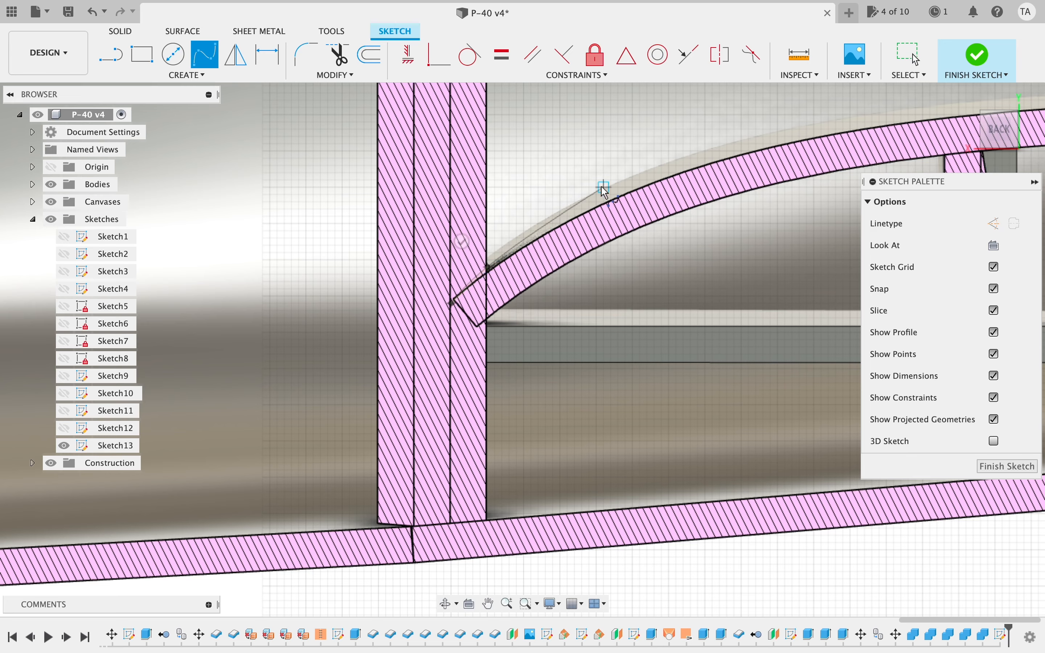
click(620, 202)
key(super+z)
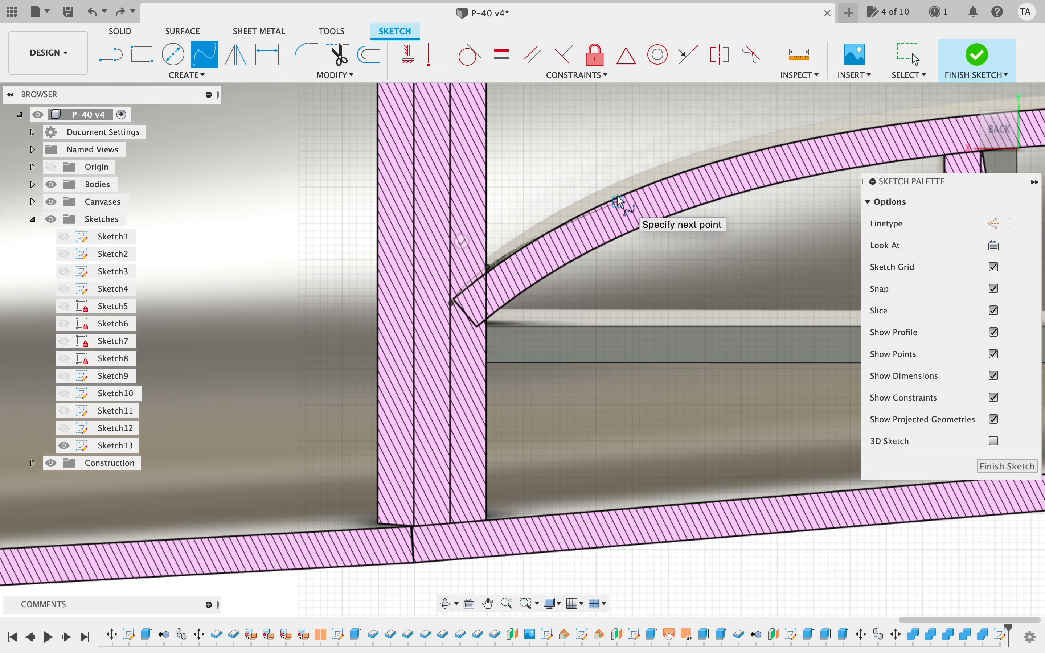
click(625, 195)
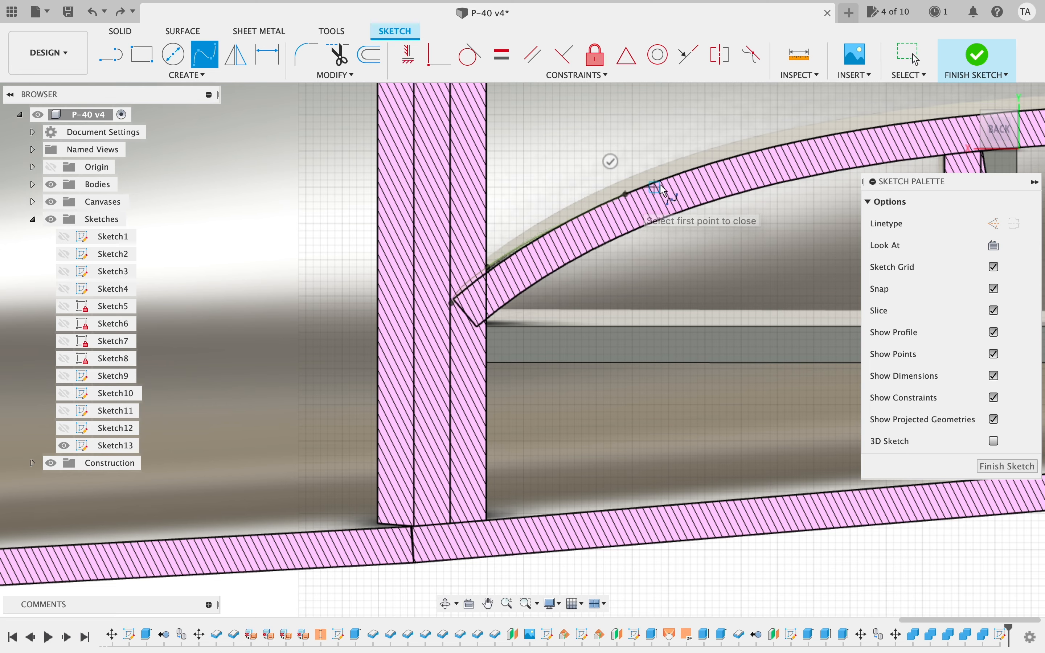
- Continue the spline along the outer edge of the wing's upper skin, past the forward spar to the crest
click(490, 605)
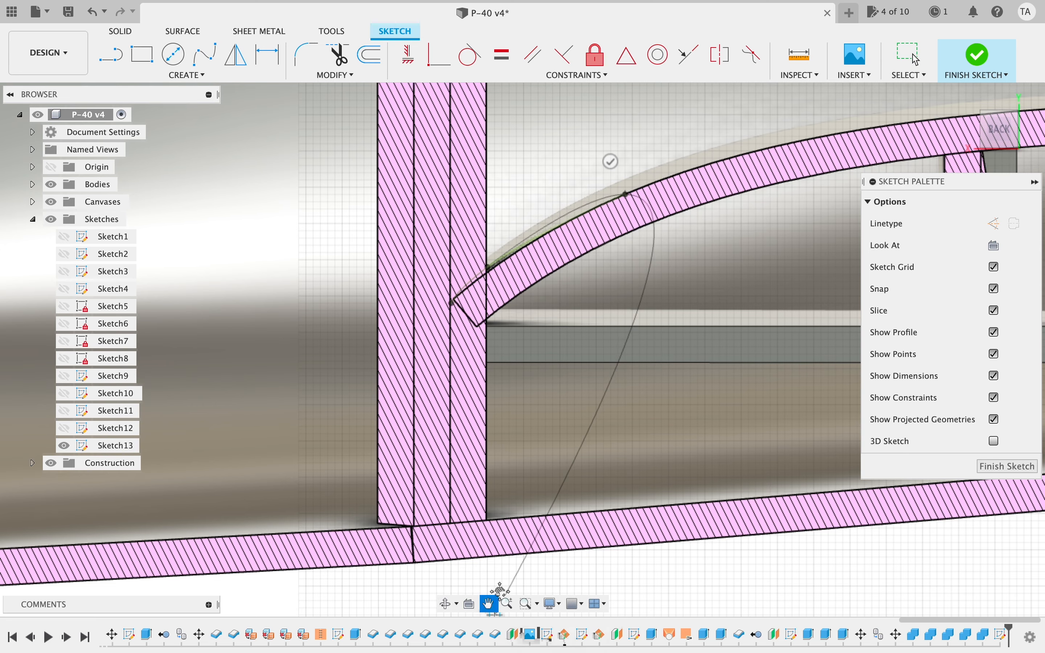
mouse_move(574, 496)
mouse_down()
mouse_move(396, 527)
mouse_move(342, 561)
mouse_up()
drag(501, 423, 402, 462)
key(Escape)
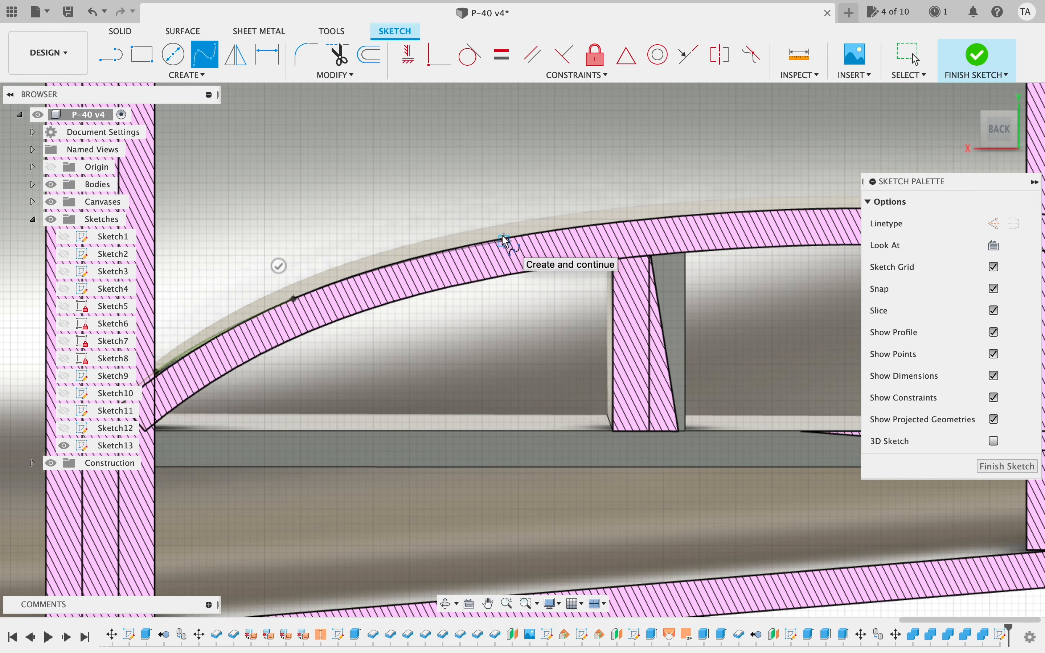
scroll(505, 240, up, 5)
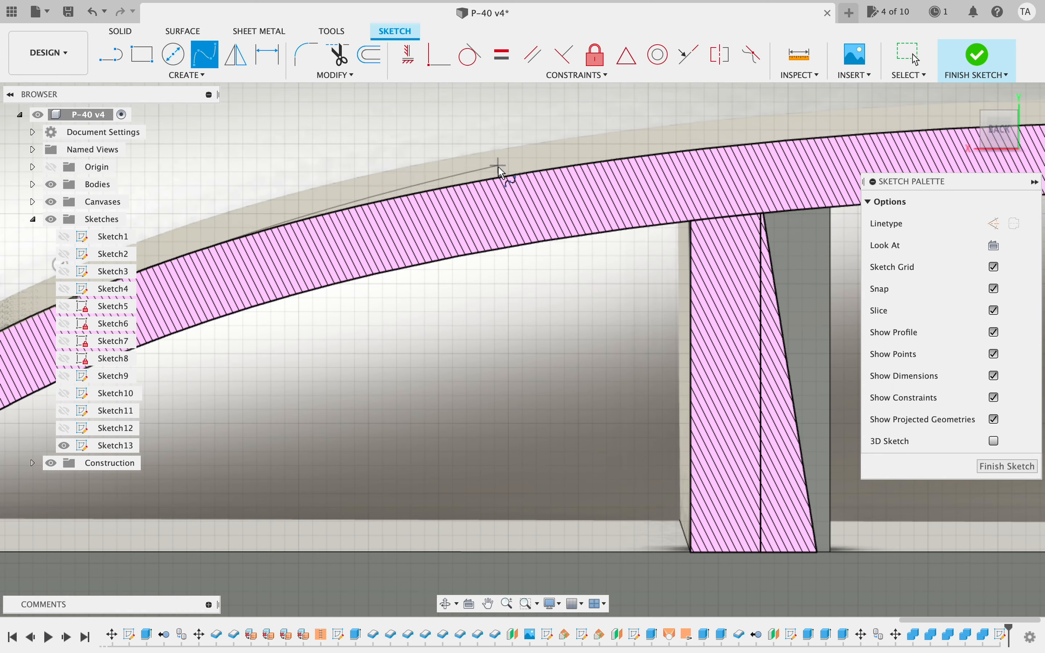
scroll(504, 179, up, 4)
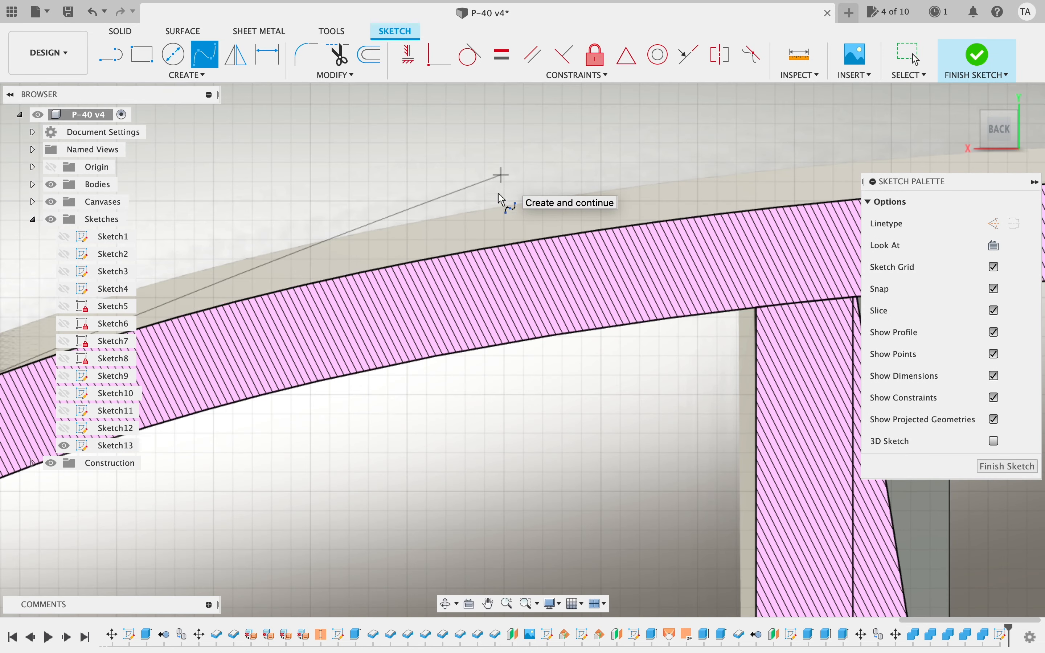
click(480, 251)
scroll(518, 271, down, 2)
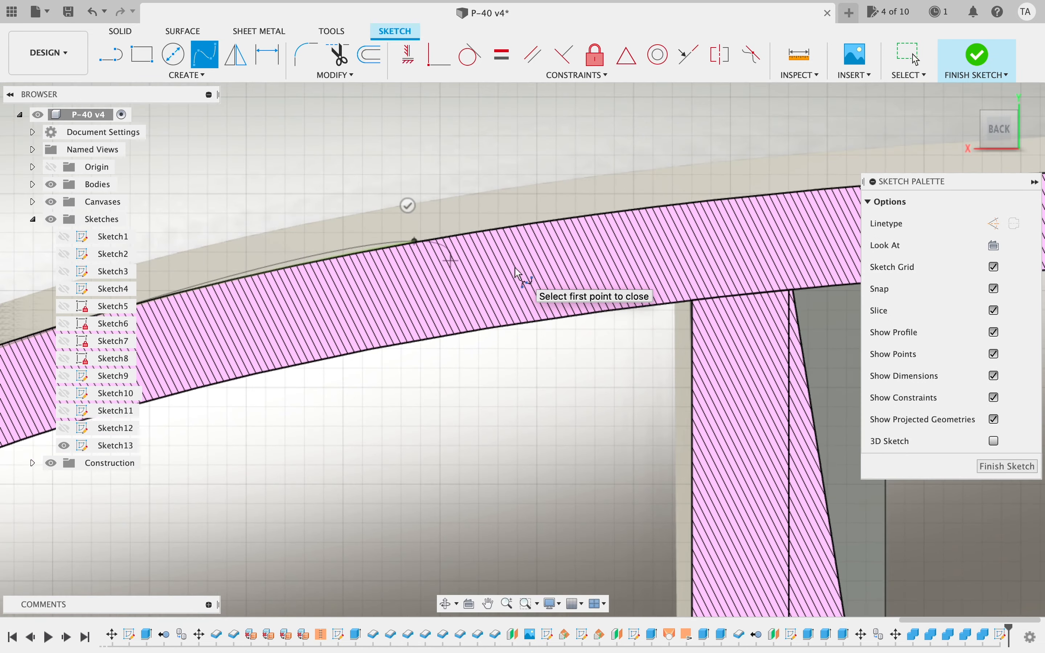
scroll(518, 273, down, 3)
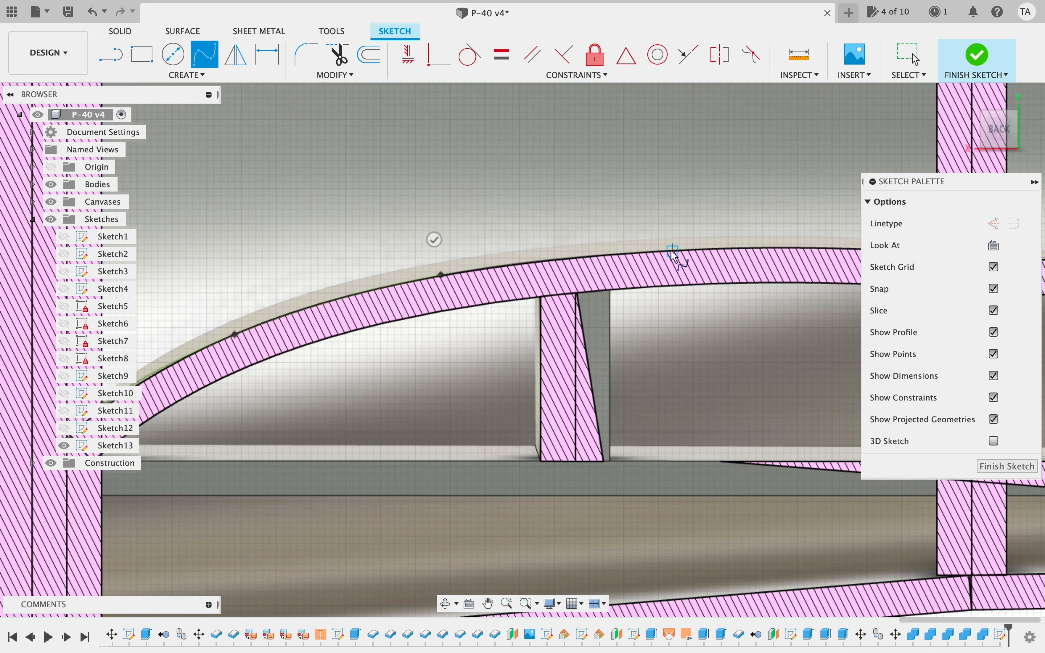
click(696, 249)
- Extend the spline along the upper skin edge through the middle fuselage frame to the thick bulkhead near the origin
scroll(697, 250, right, 5)
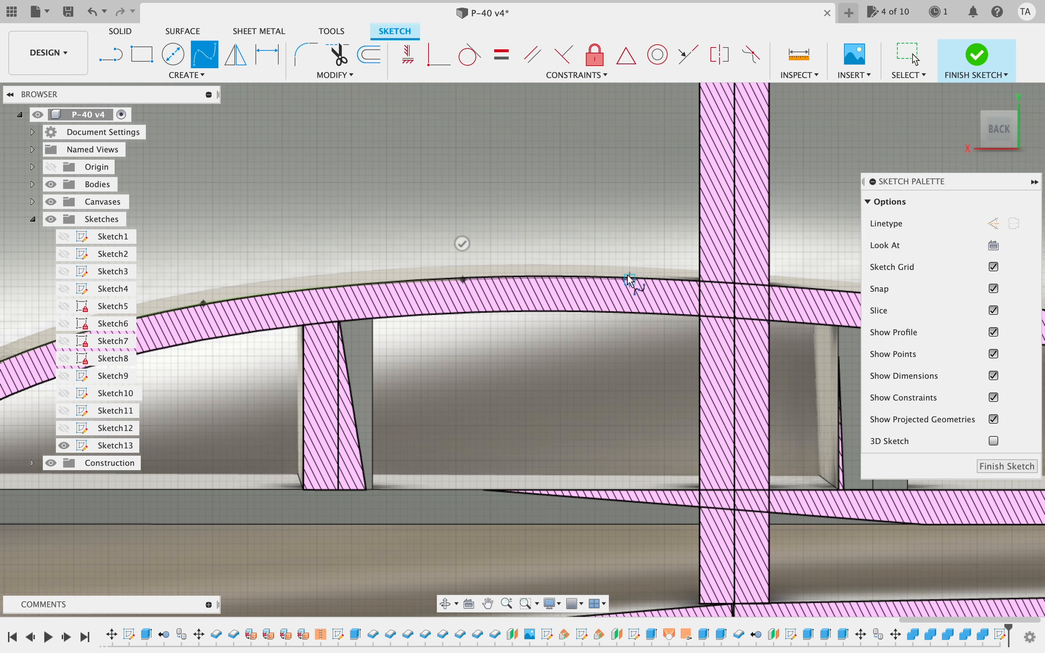
scroll(631, 281, right, 3)
scroll(656, 300, up, 5)
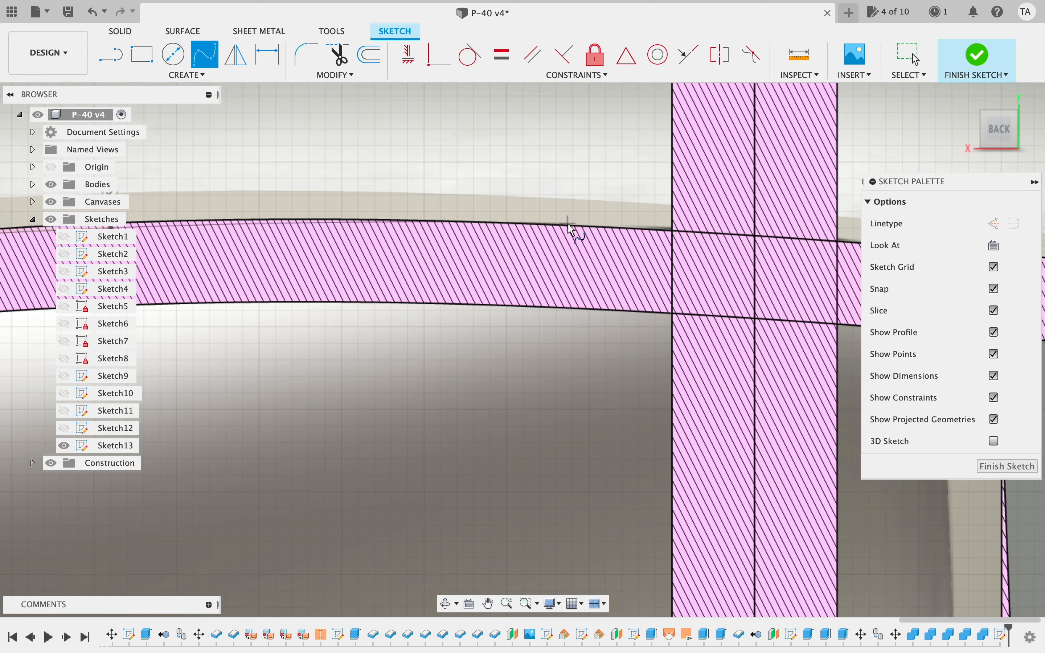
scroll(570, 234, right, 10)
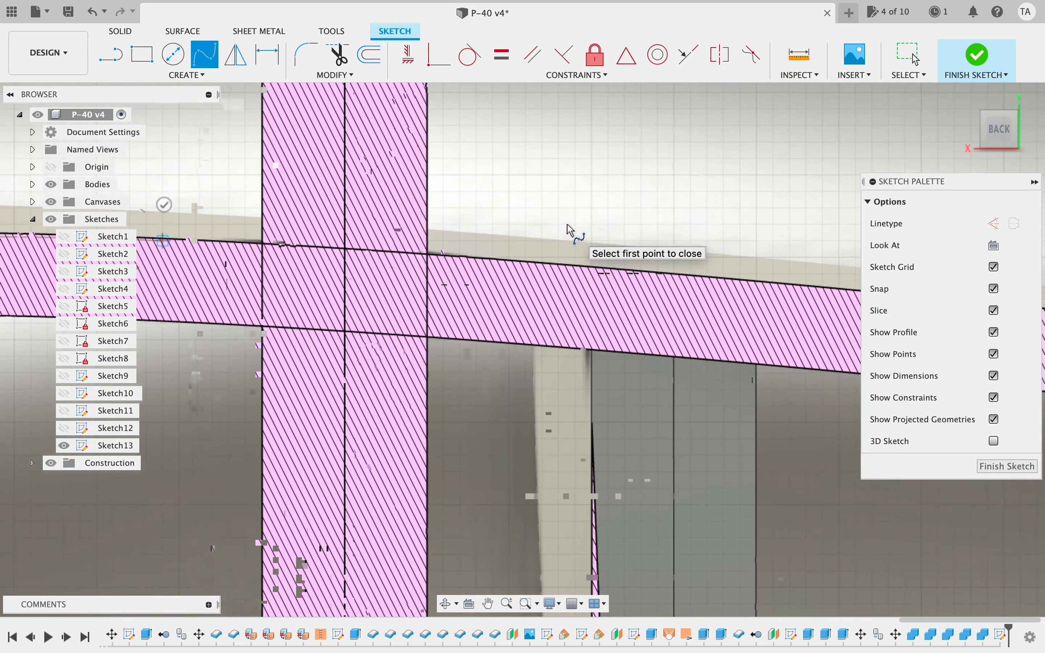
scroll(748, 278, right, 6)
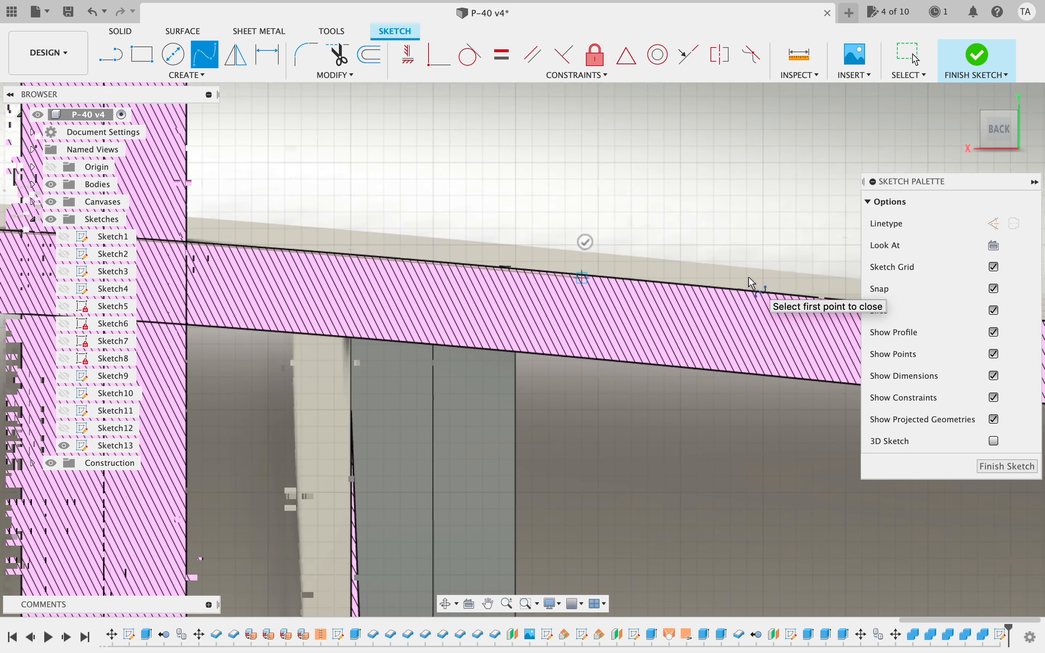
scroll(711, 276, down, 6)
scroll(709, 274, right, 8)
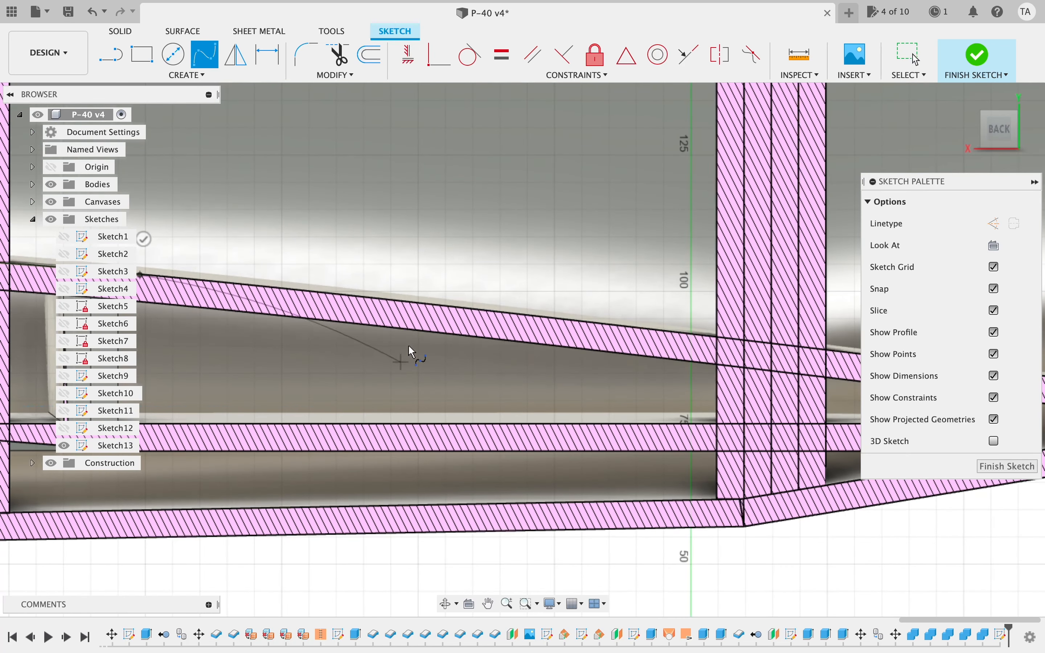
click(439, 304)
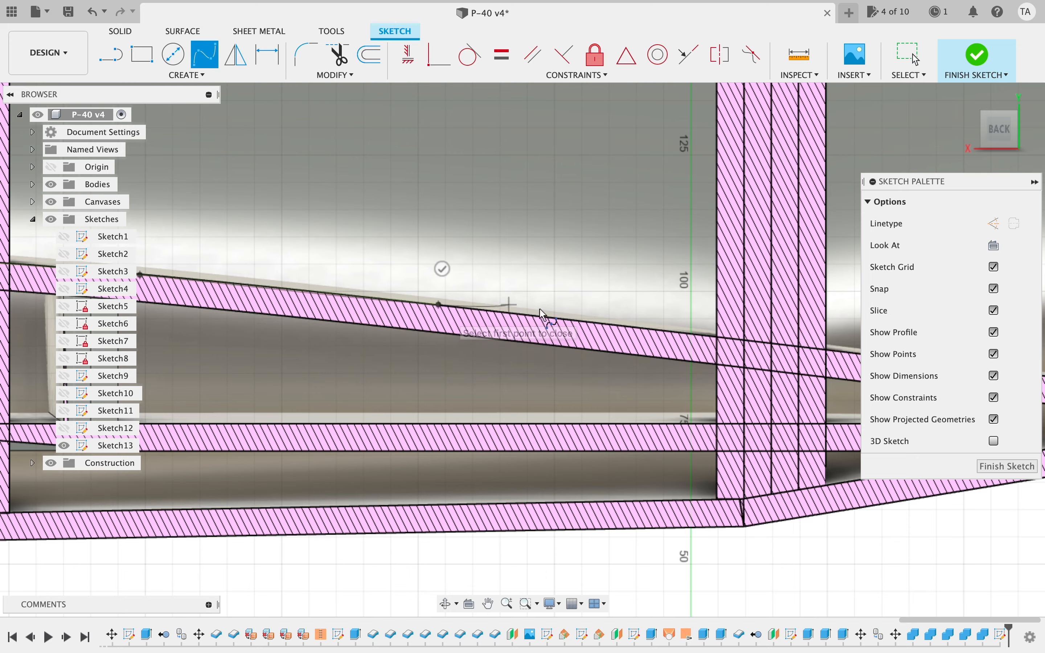
click(718, 336)
- Carry the spline behind the thick bulkhead to the upper trailing-edge corner of the wing section and finish the curve
scroll(717, 337, right, 12)
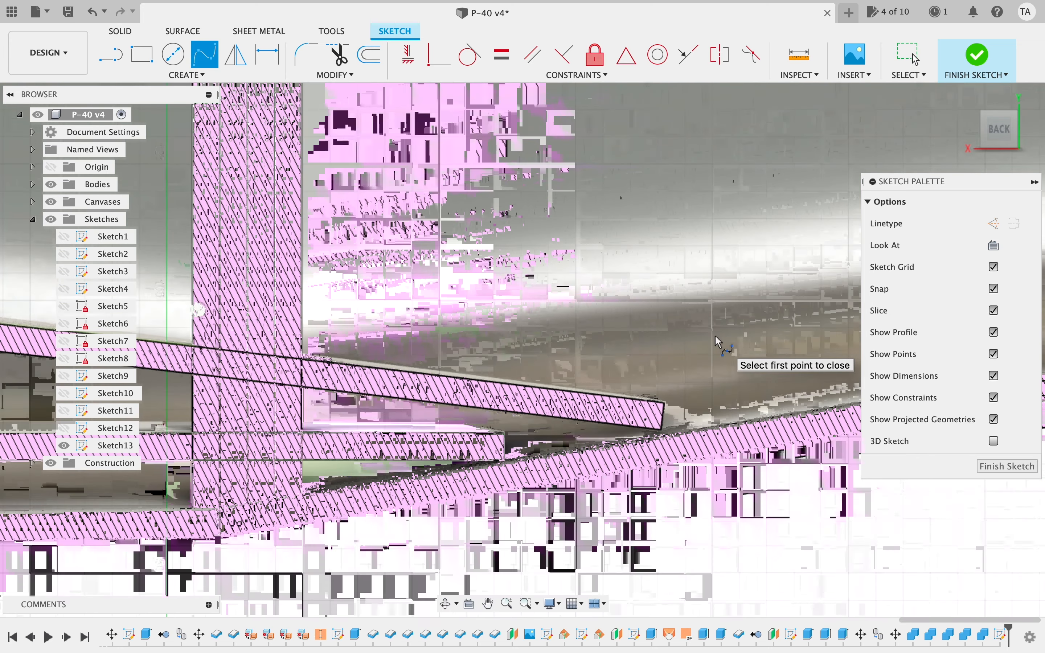
click(485, 380)
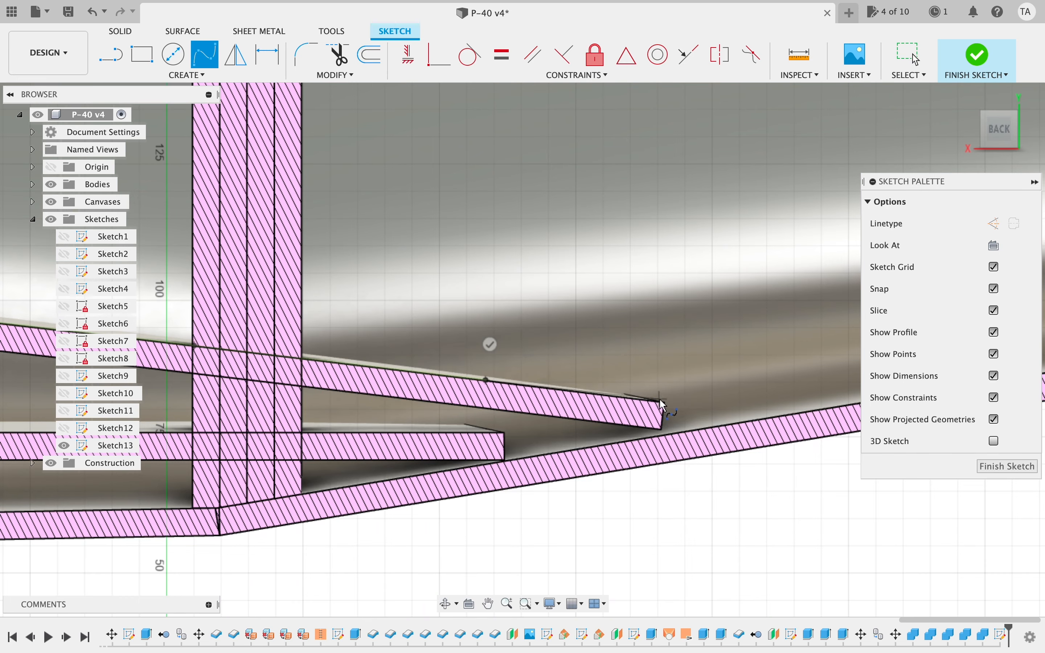
scroll(509, 413, up, 8)
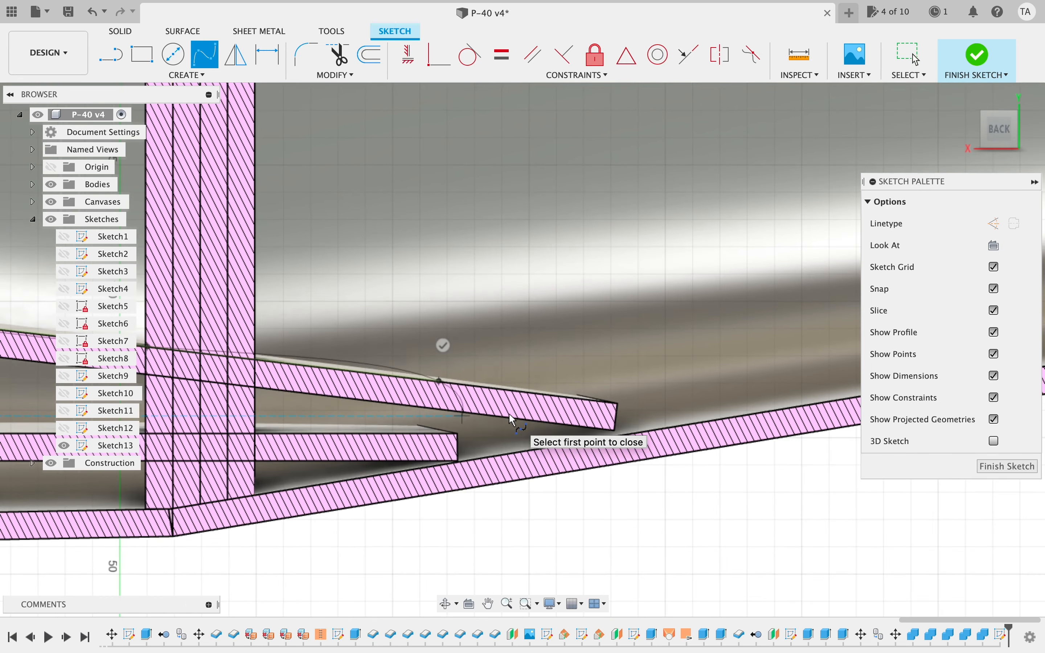
scroll(510, 417, up, 5)
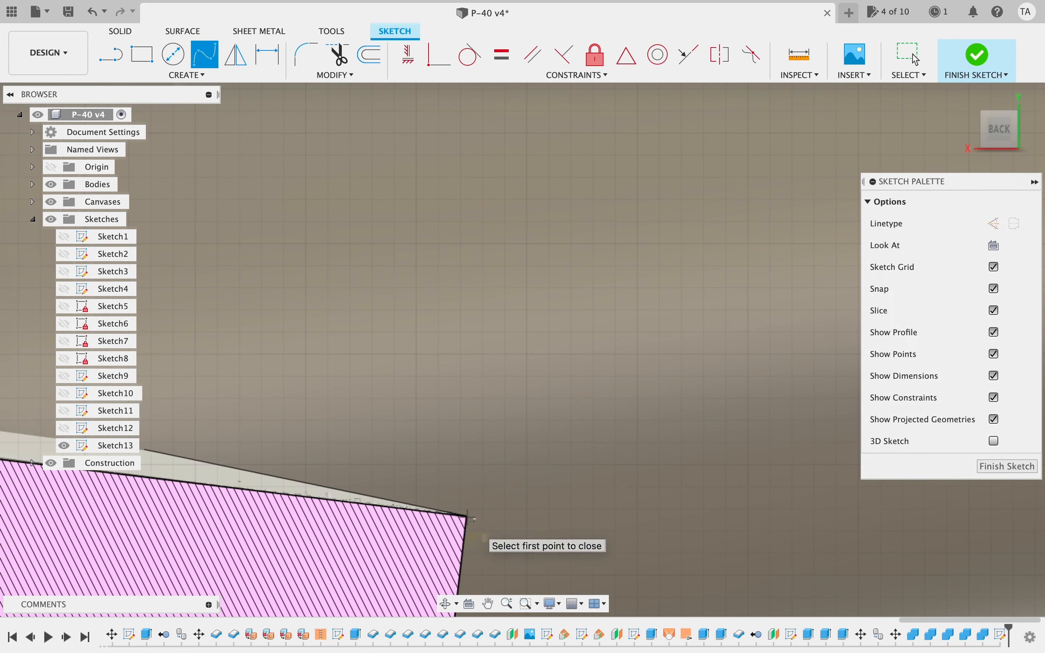
key(Return)
scroll(475, 488, down, 10)
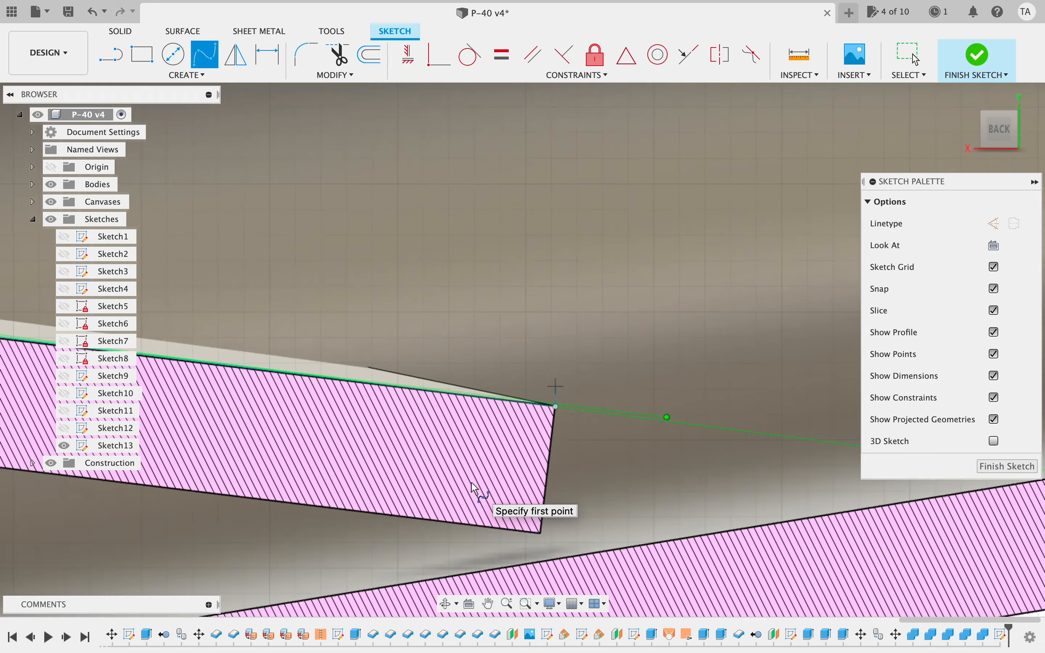
scroll(472, 490, down, 8)
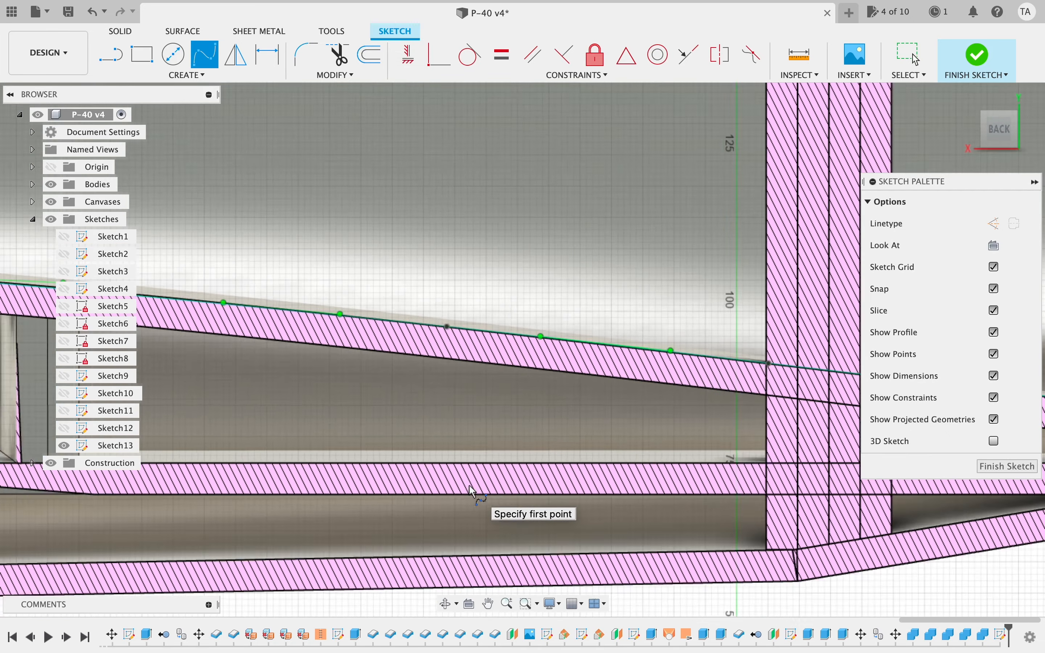
key(Escape)
- Move the spline fit point near the wing's crest up to the upper skin edge, at about X 169, Y 106.5 mm
scroll(472, 490, up, 10)
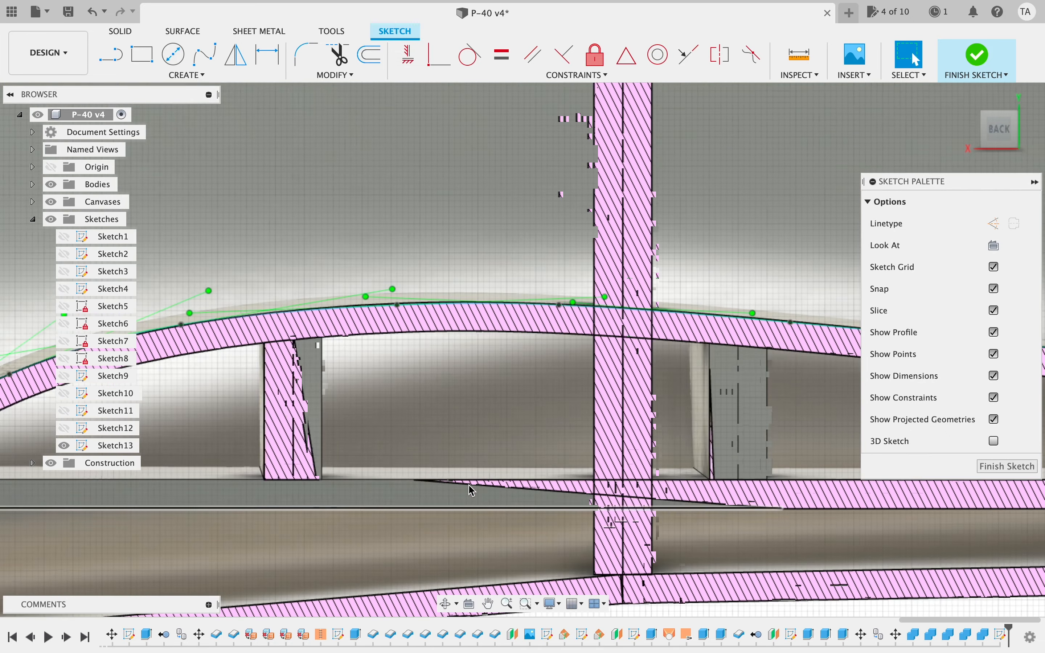
scroll(468, 484, left, 10)
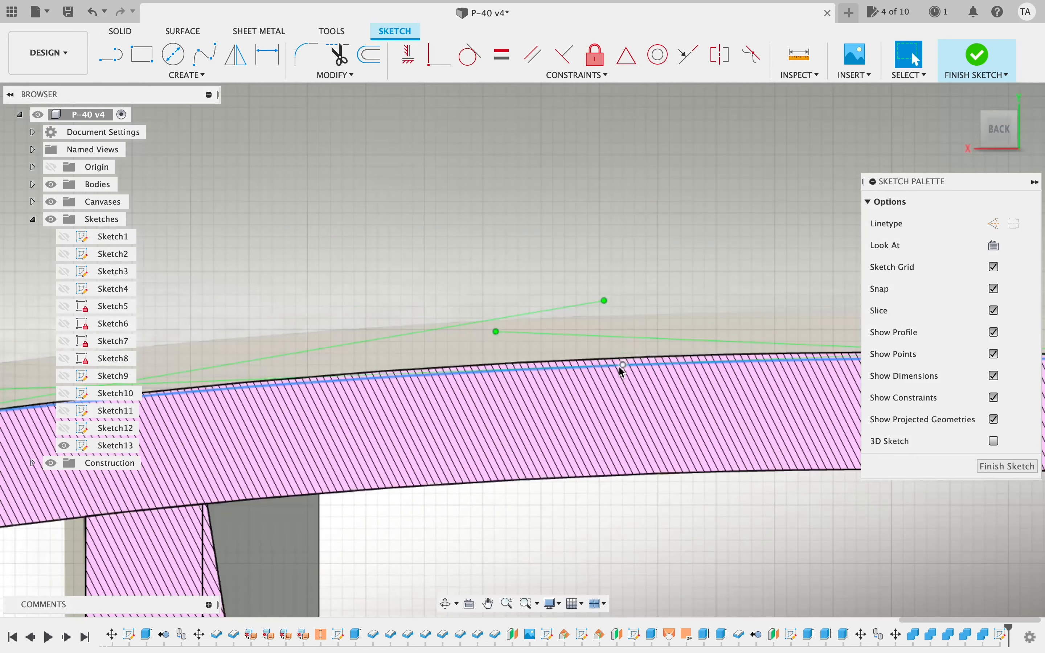
click(621, 365)
drag(622, 366, 621, 357)
- Move the spline fit point just ahead of the middle fuselage frame up to the upper skin edge, at about X 141, Y 106.3 mm
scroll(459, 404, down, 3)
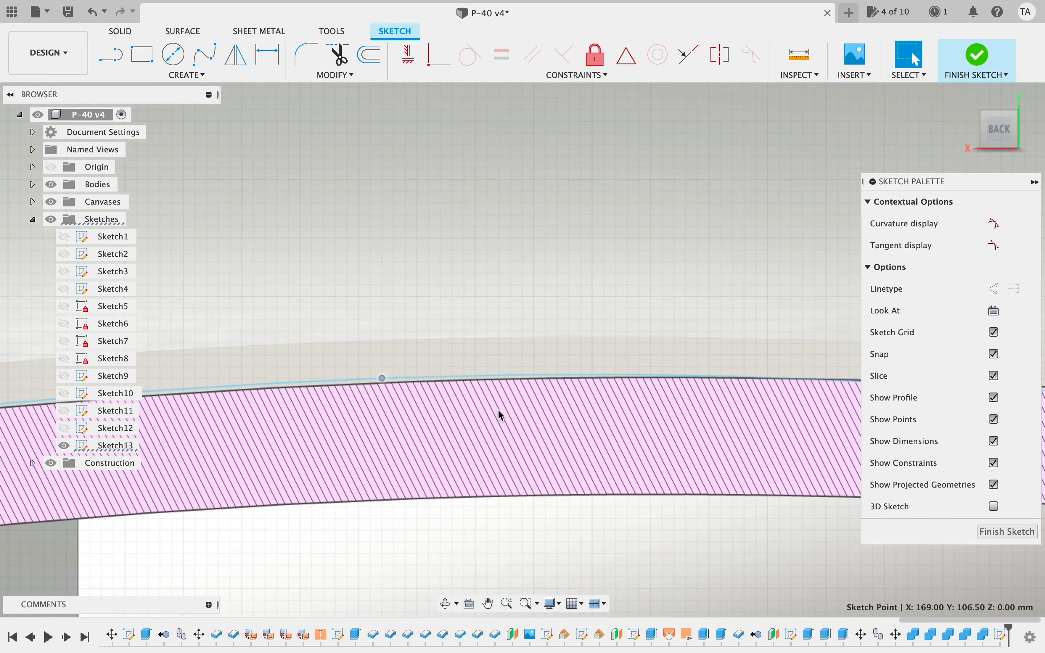
scroll(497, 408, down, 5)
scroll(693, 445, down, 2)
scroll(725, 381, up, 8)
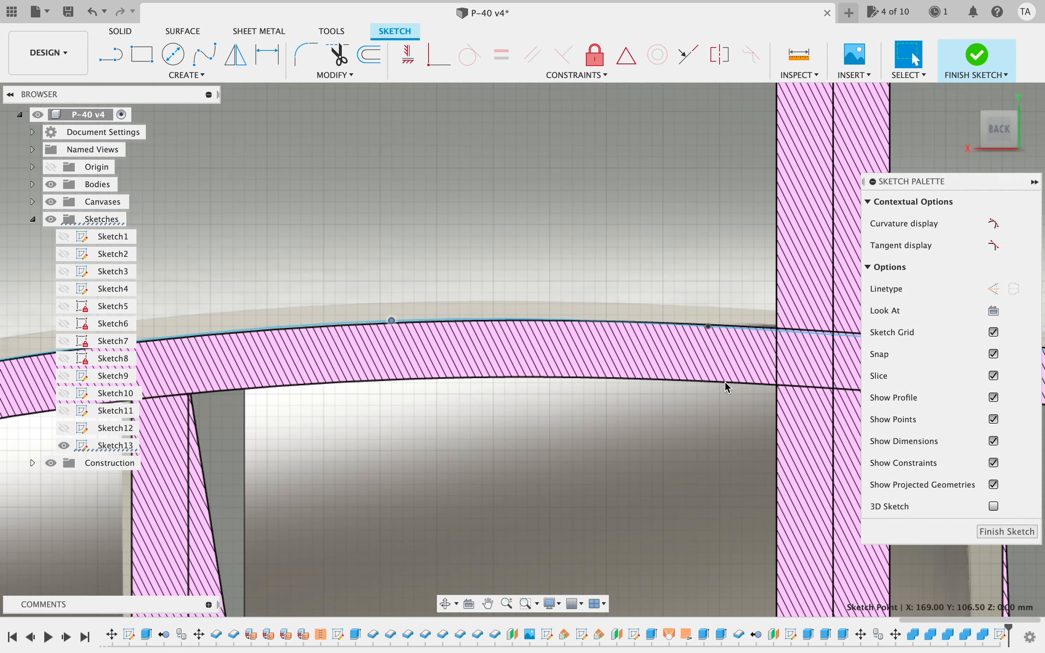
scroll(477, 414, up, 4)
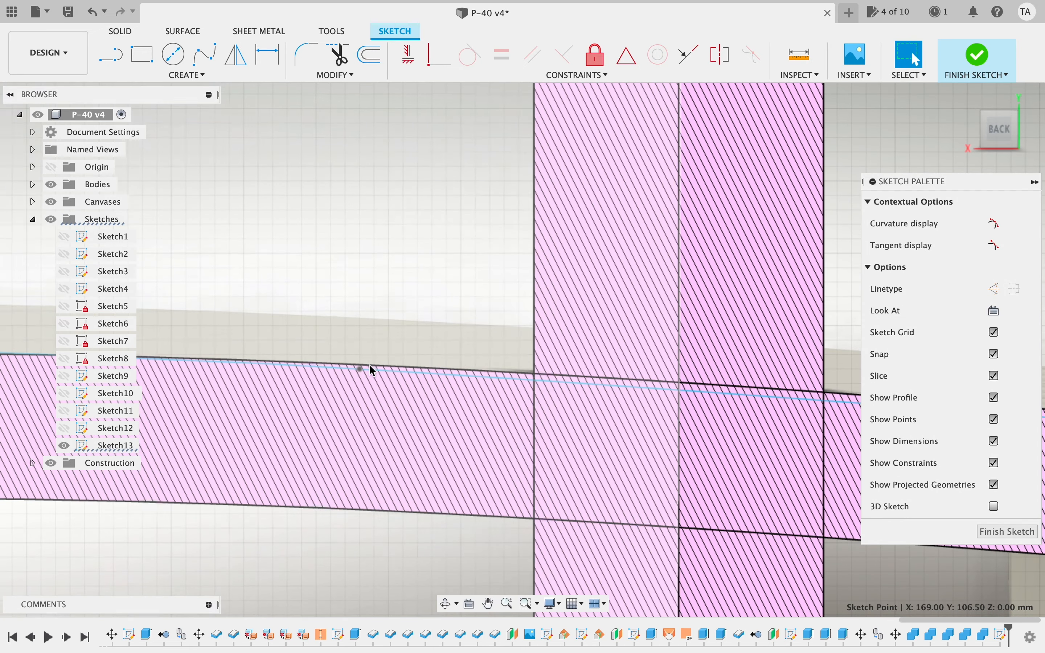
click(359, 368)
drag(359, 363, 358, 361)
- Move the spline fit point just behind the middle fuselage frame to about X 101, Y 103.3 mm, slightly above the upper skin edge
scroll(417, 375, right, 10)
scroll(418, 378, right, 10)
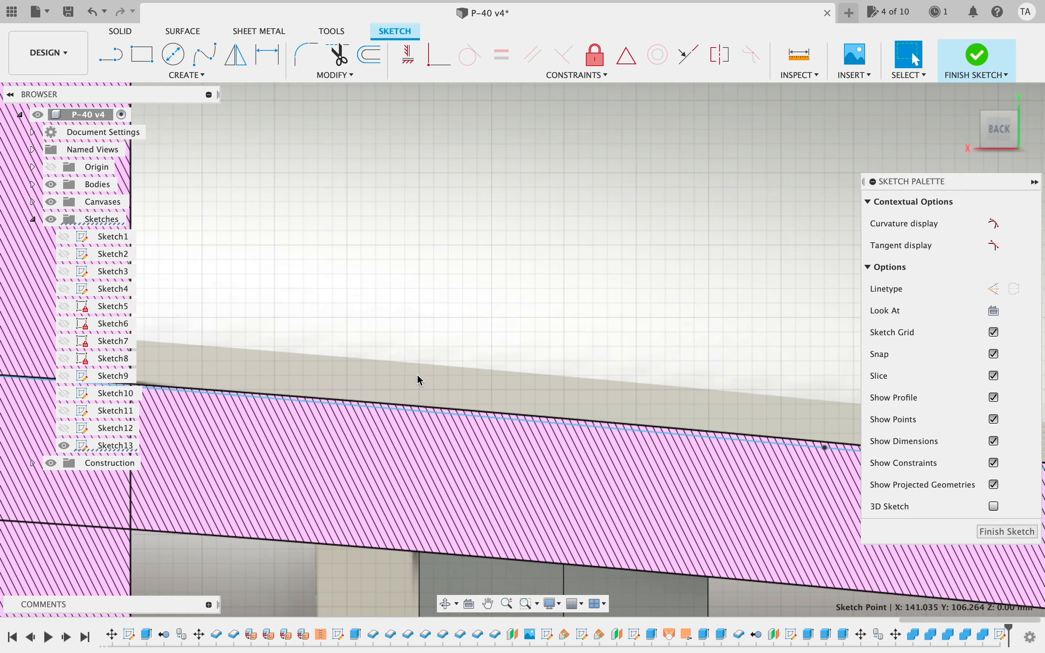
scroll(417, 378, up, 3)
drag(698, 466, 697, 456)
scroll(695, 454, right, 5)
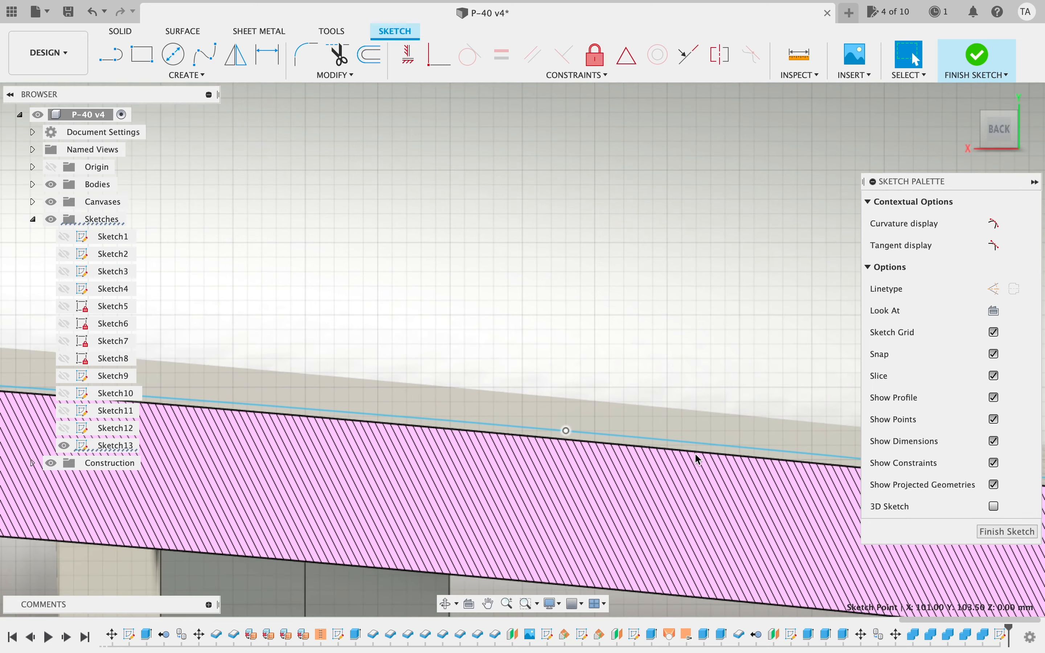
scroll(695, 454, up, 6)
scroll(695, 455, down, 6)
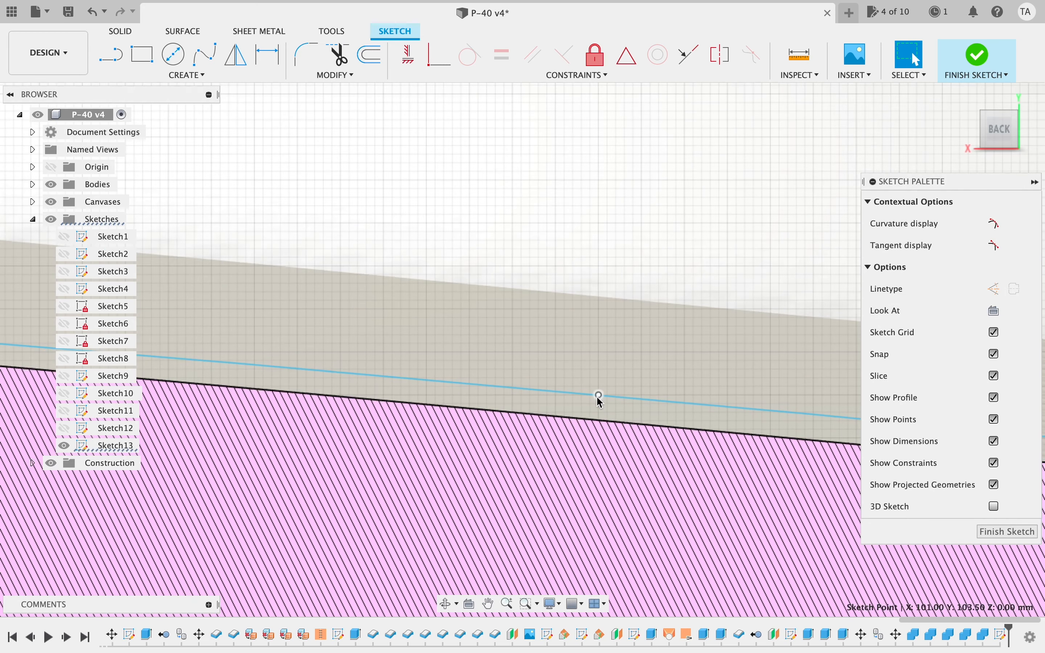
drag(596, 397, 597, 408)
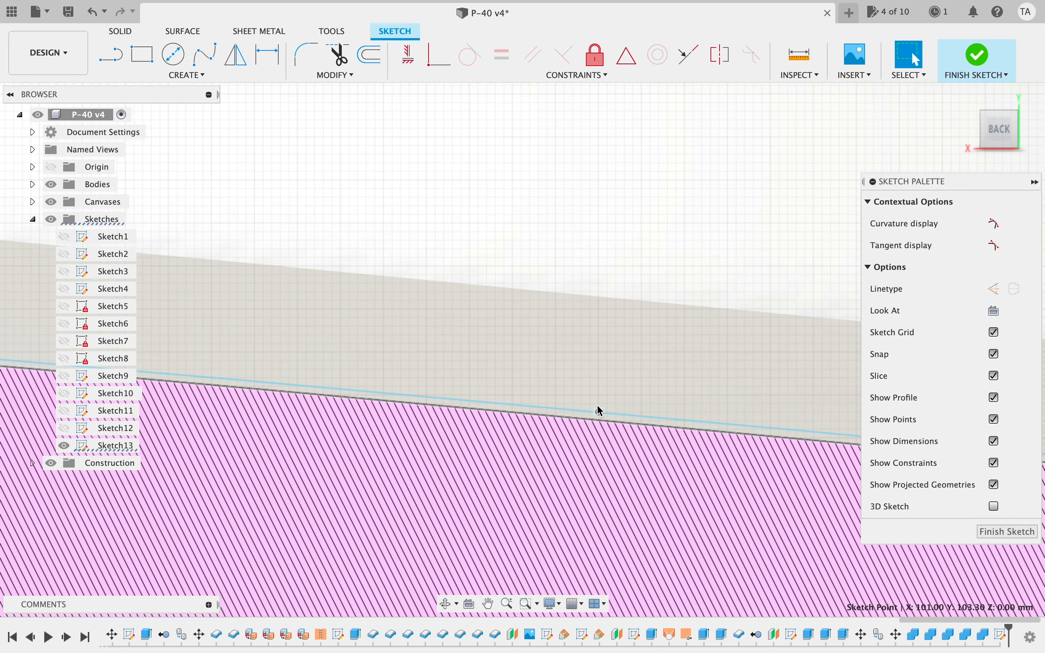
- Draw a vertical line about 79 mm long from the spline's front end down to the sketch's X axis
scroll(597, 408, down, 3)
scroll(554, 405, down, 10)
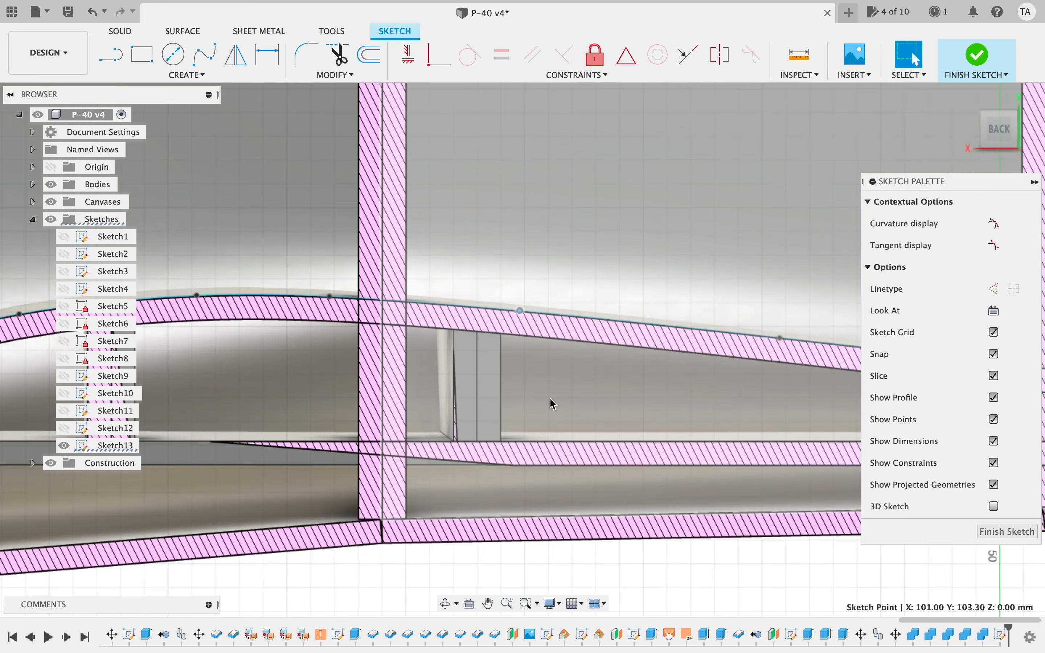
scroll(427, 492, left, 10)
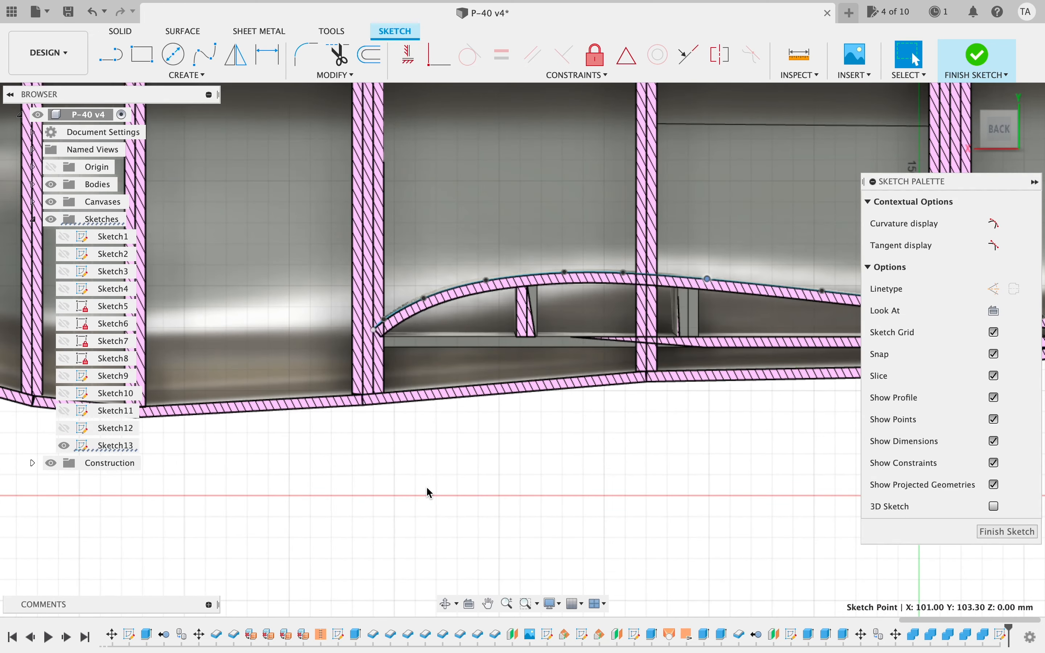
scroll(427, 492, up, 1)
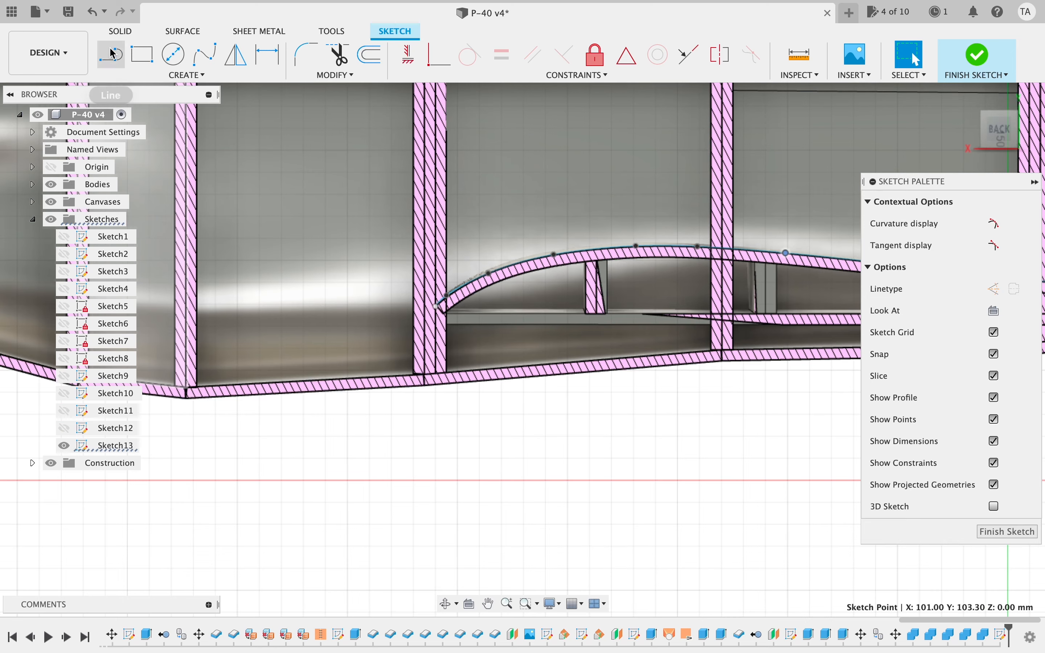
click(112, 53)
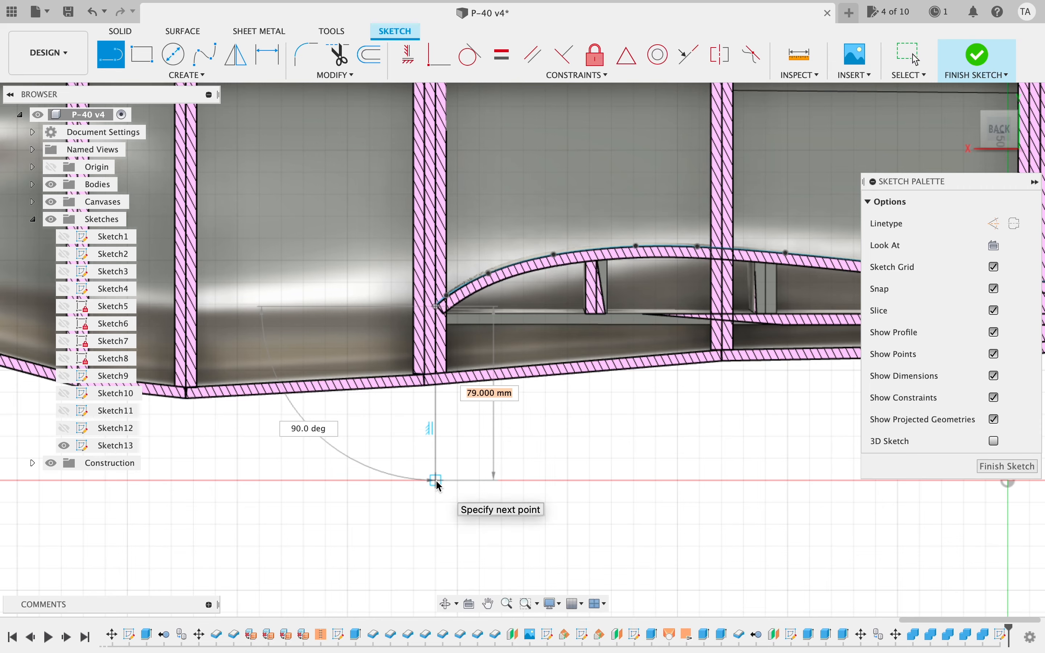
click(436, 480)
- Continue with a line of about 350 mm along the X axis and close the profile up to the spline's trailing end
scroll(856, 482, up, 3)
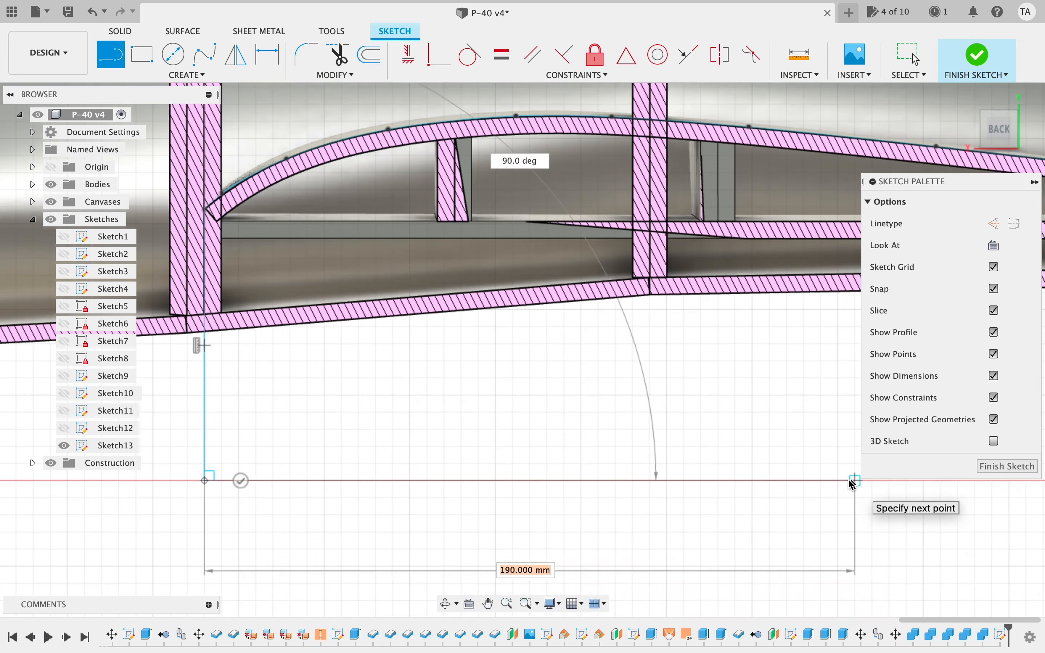
click(490, 603)
drag(639, 530, 477, 530)
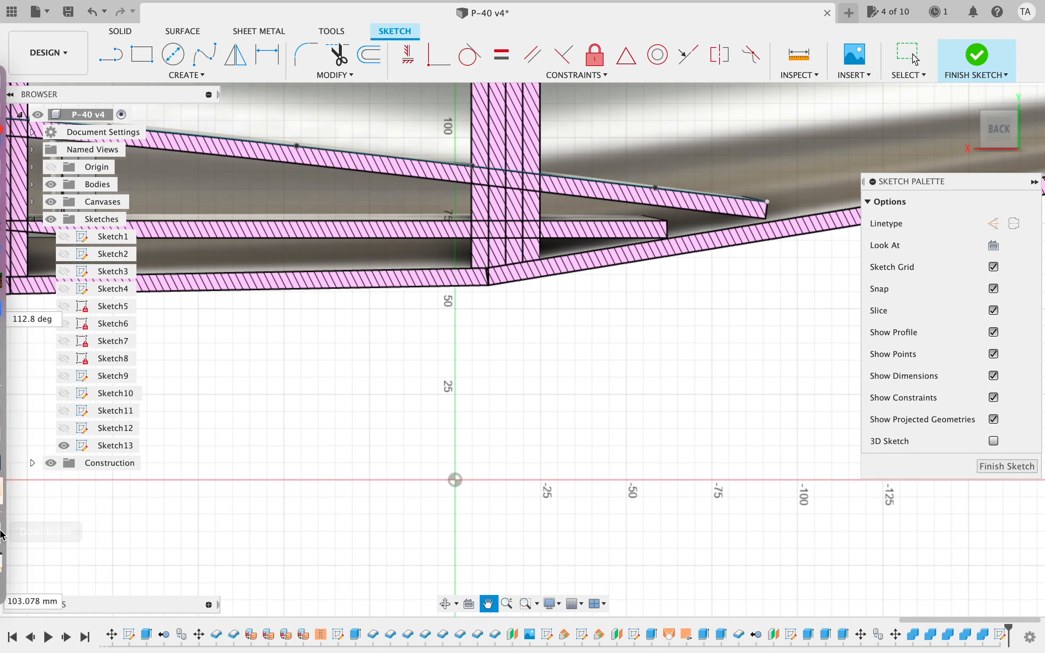
drag(532, 373, 327, 378)
key(Escape)
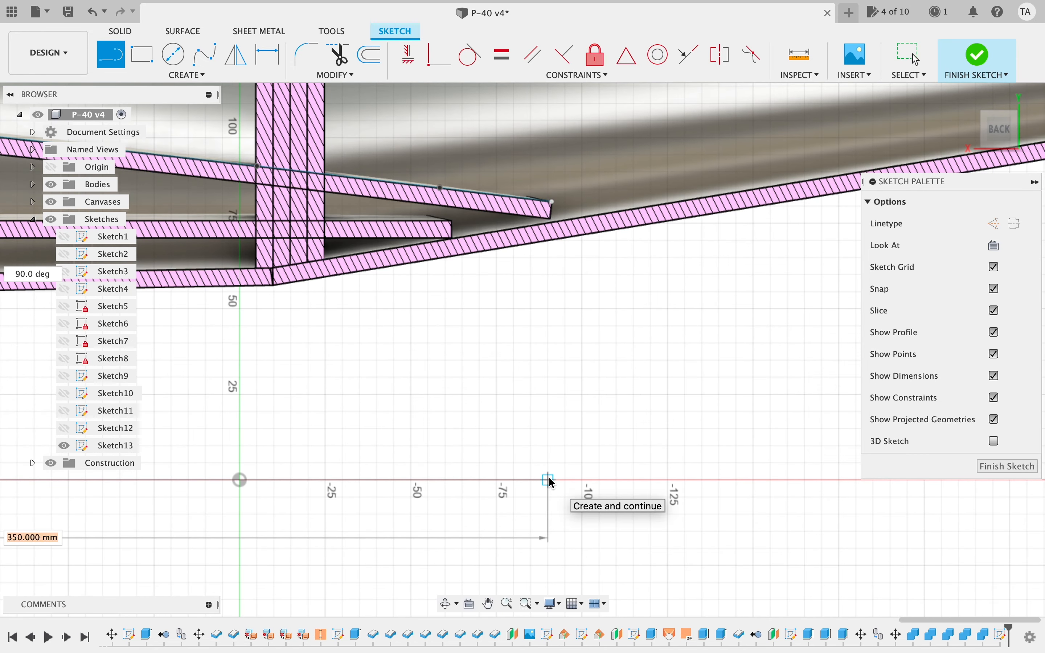
click(558, 480)
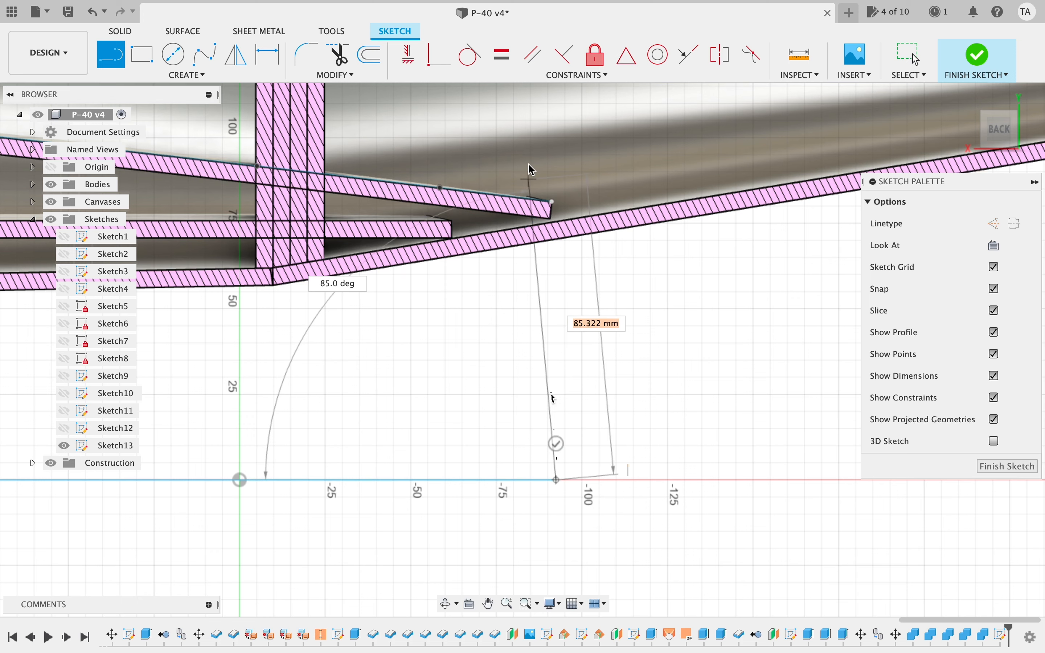
click(554, 215)
key(Escape)
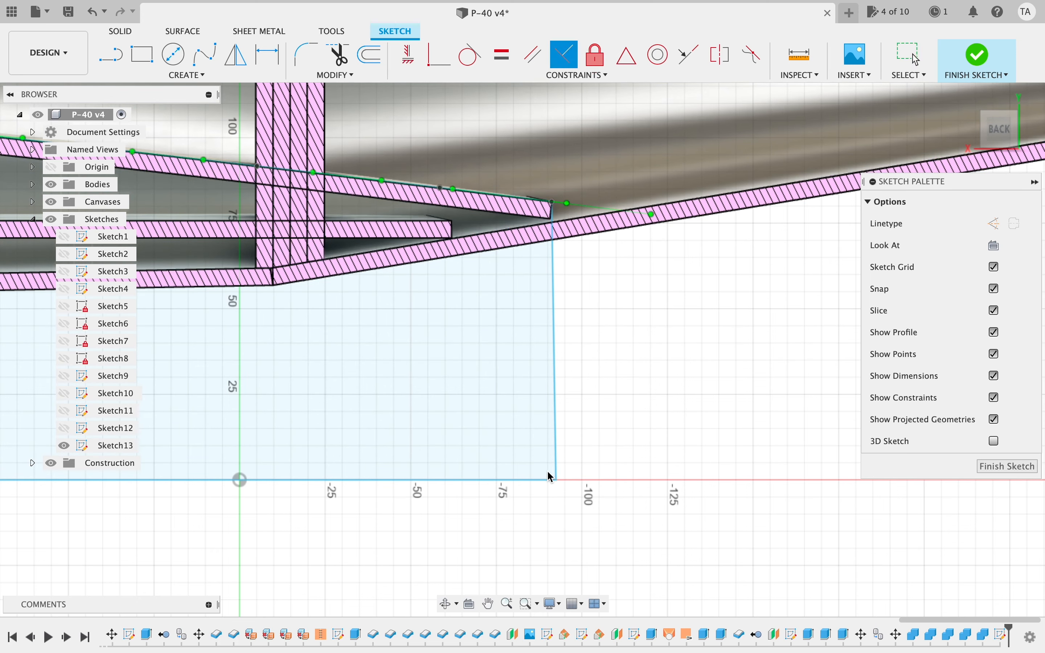
- Apply a Horizontal/Vertical constraint to the profile's rear closing line to make it vertical
key(Escape)
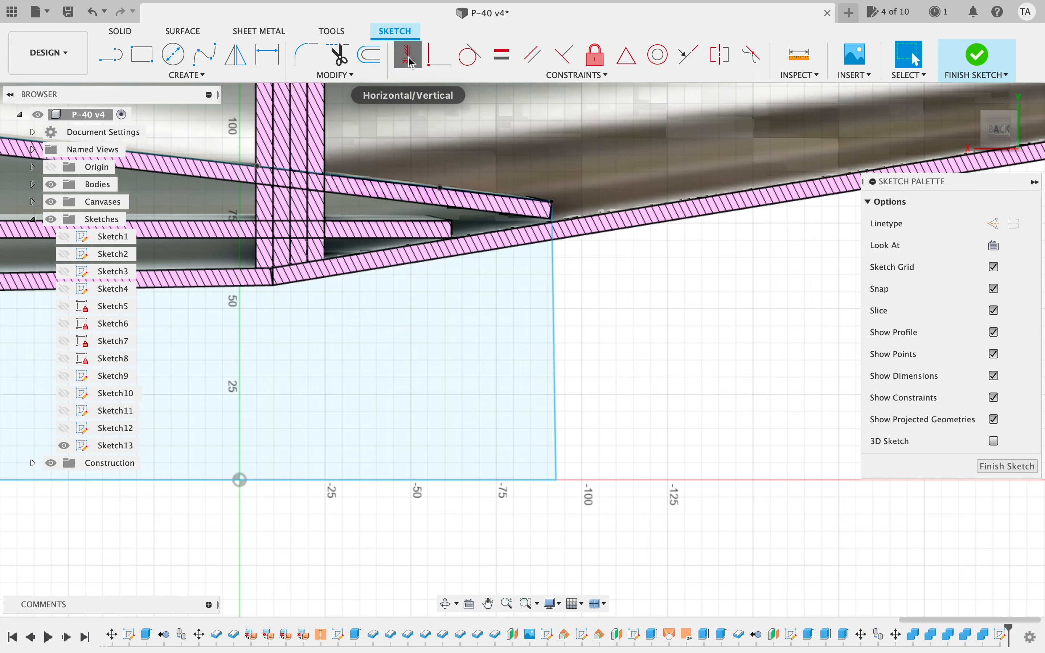
click(409, 56)
click(553, 310)
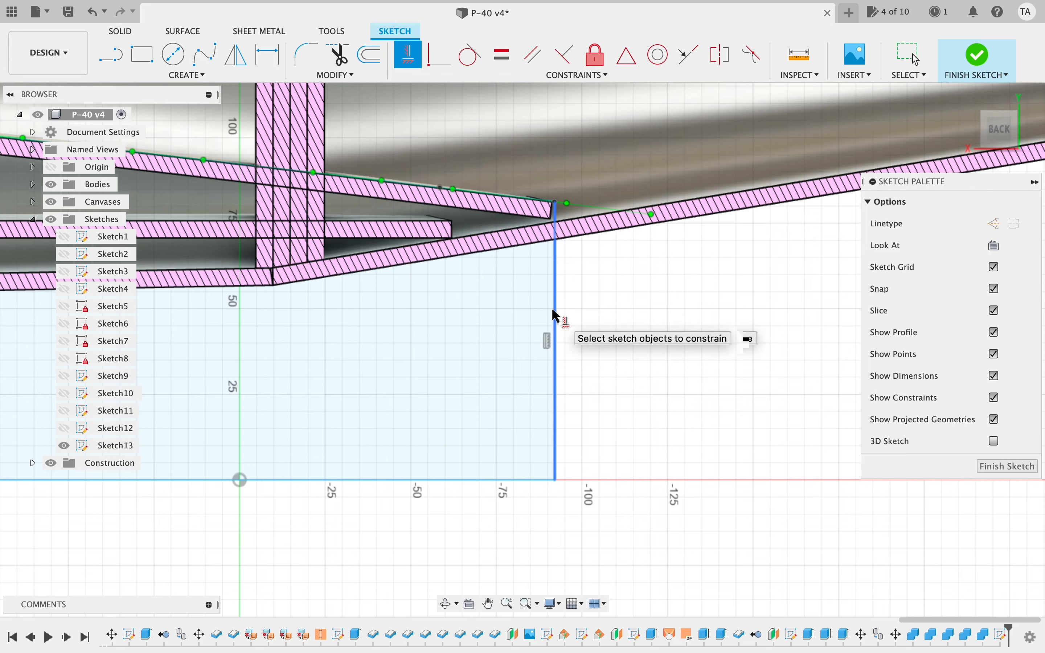
key(Escape)
- Move the profile's rear upper corner to the upper skin's trailing corner, at about X -91.25, Y 81.31 mm, and finish the sketch
scroll(639, 311, up, 5)
scroll(641, 317, up, 8)
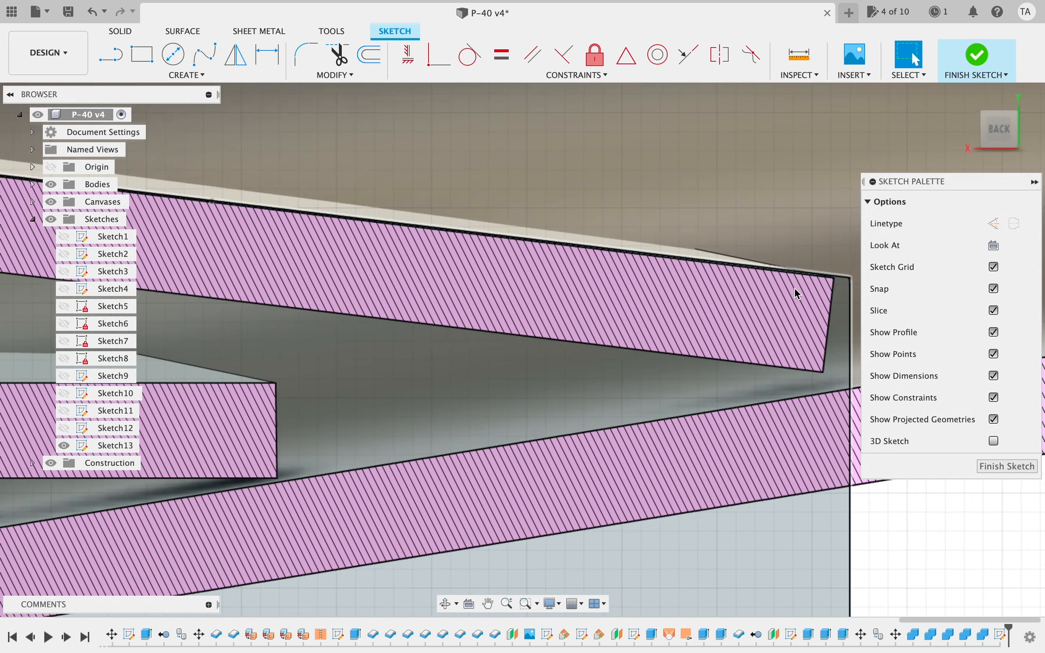
middle_drag(795, 287, 666, 286)
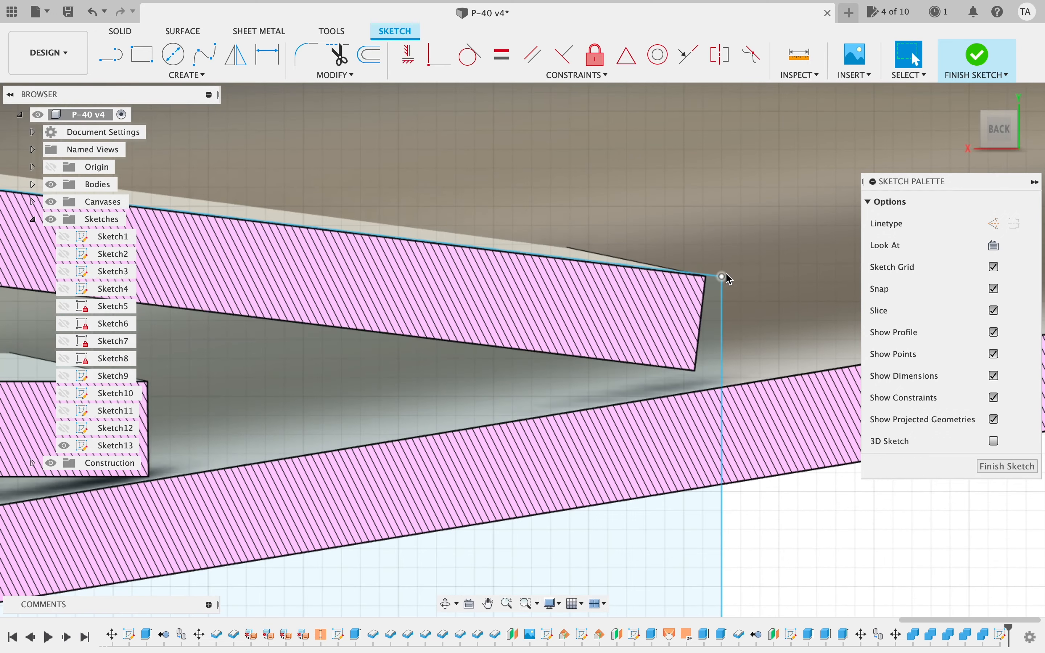
drag(724, 279, 712, 279)
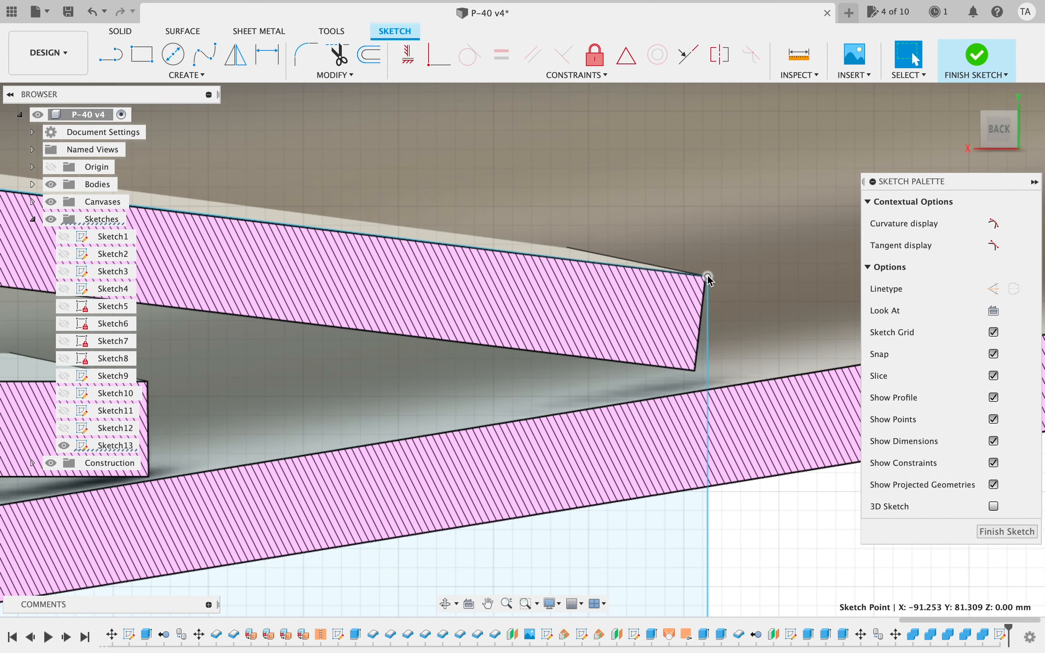
scroll(723, 392, down, 6)
scroll(734, 392, down, 5)
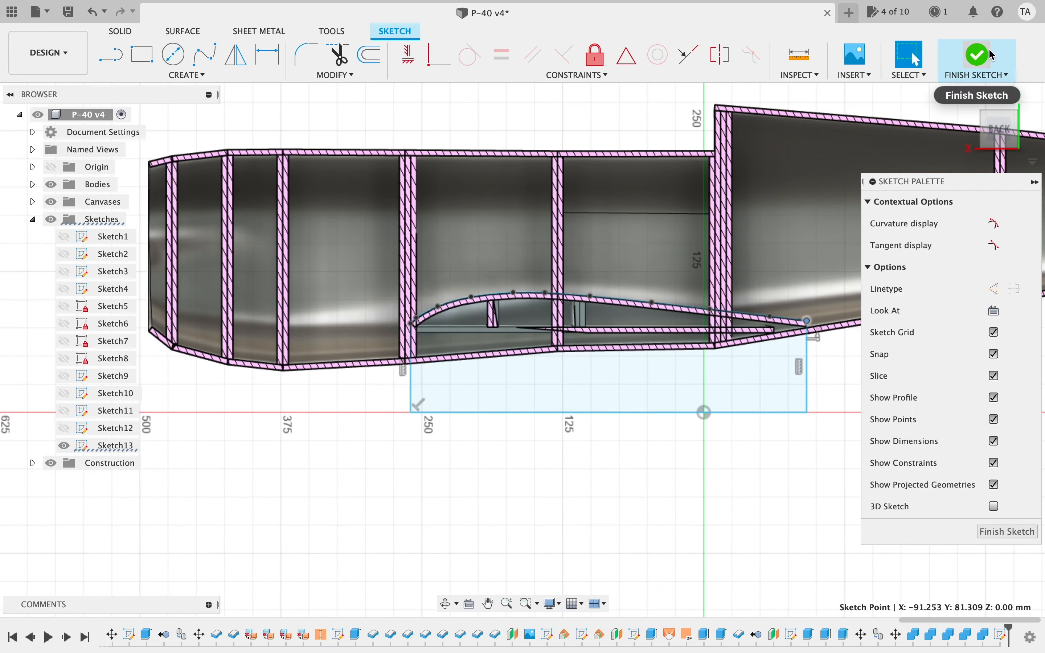
click(992, 55)
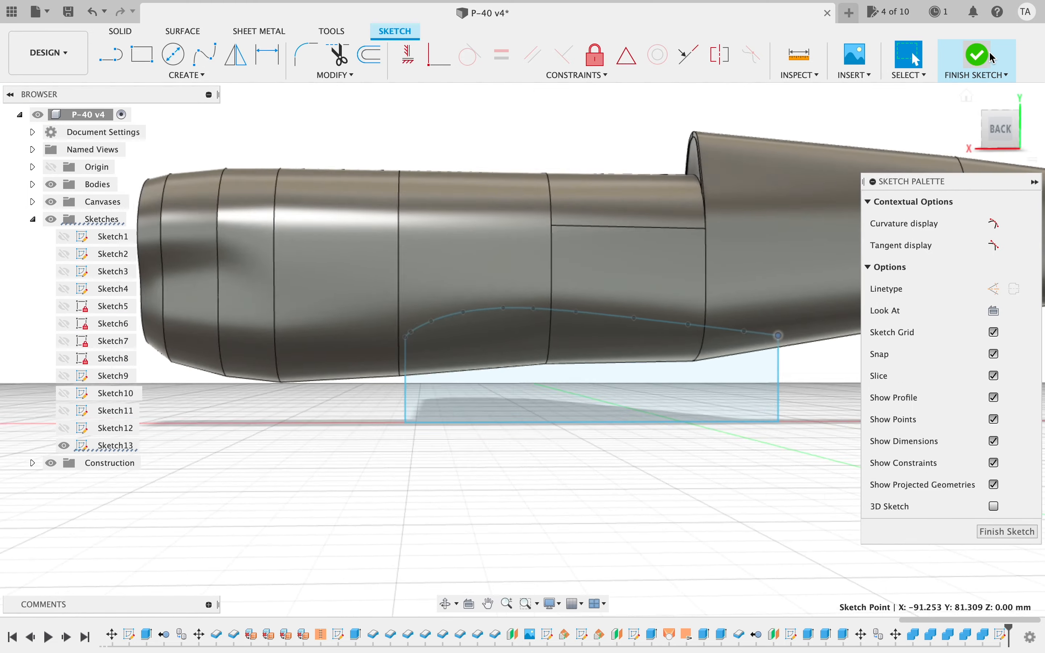
- Move Body50 and Body51 into the Spars folder of the Wings group, and hide the whole Wings group
mouse_move(1010, 141)
shift+middle_down()
mouse_move(656, 163)
mouse_move(629, 179)
mouse_move(502, 138)
mouse_move(513, 151)
shift+middle_up()
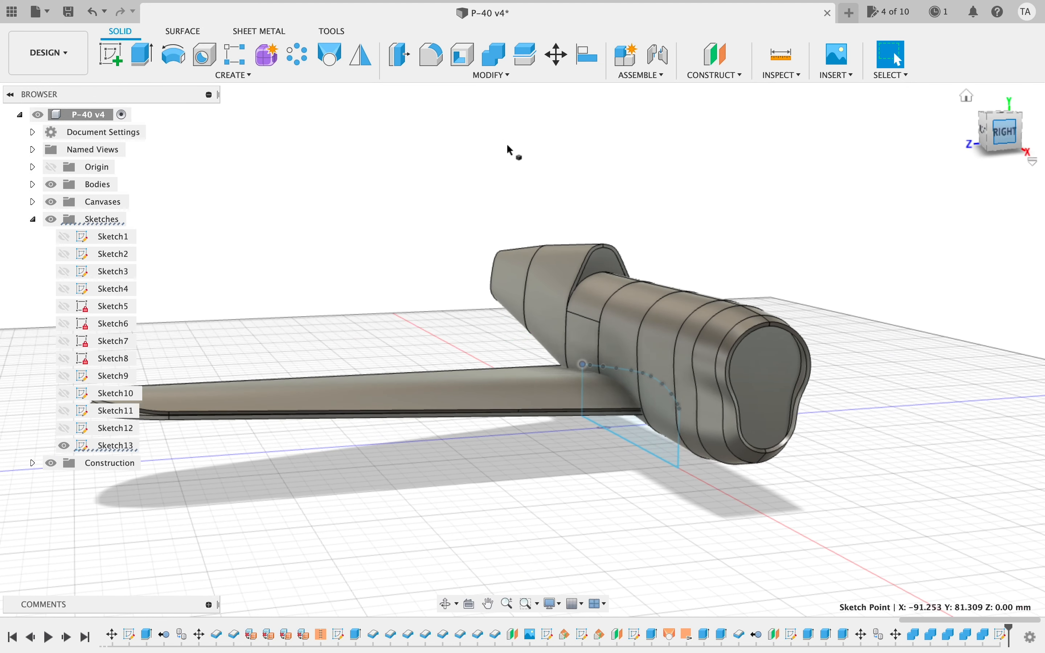
click(33, 185)
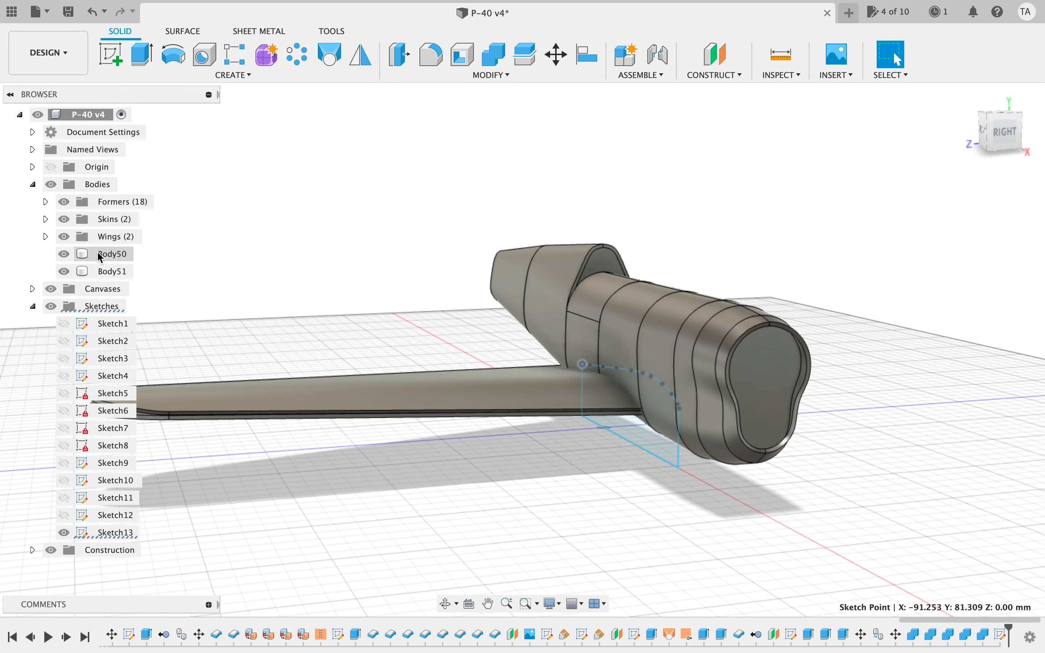
click(101, 271)
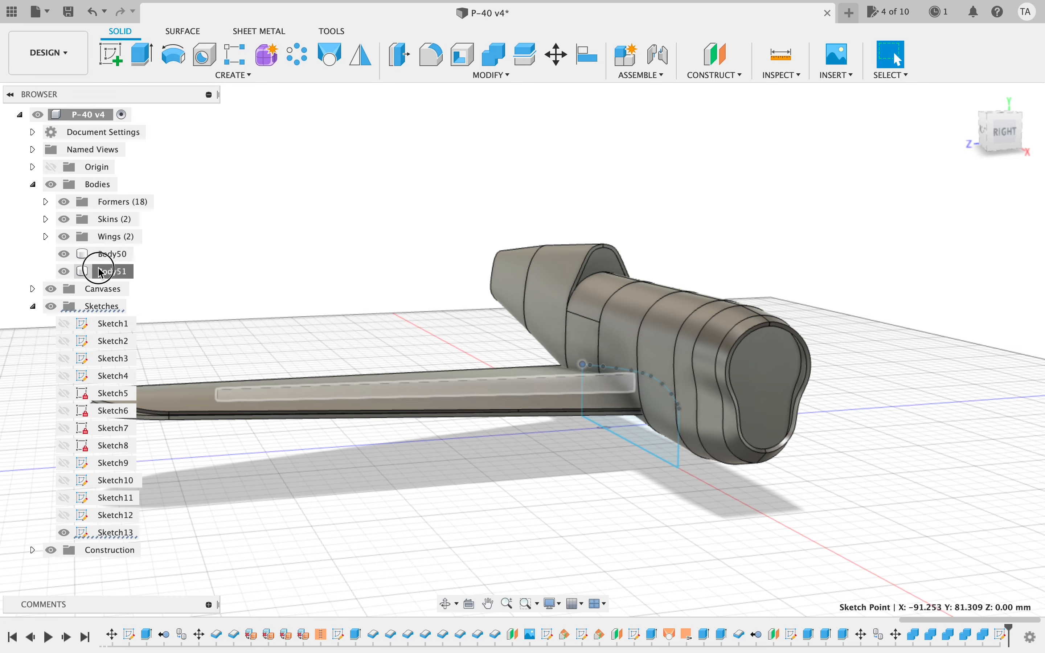
click(45, 237)
drag(101, 306, 112, 271)
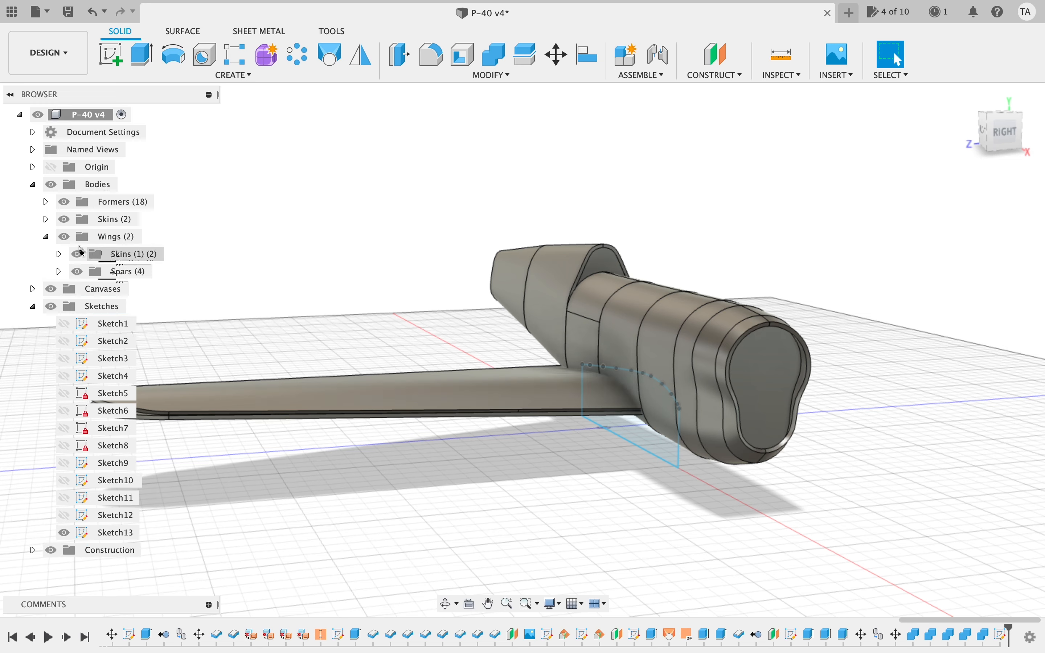
click(65, 237)
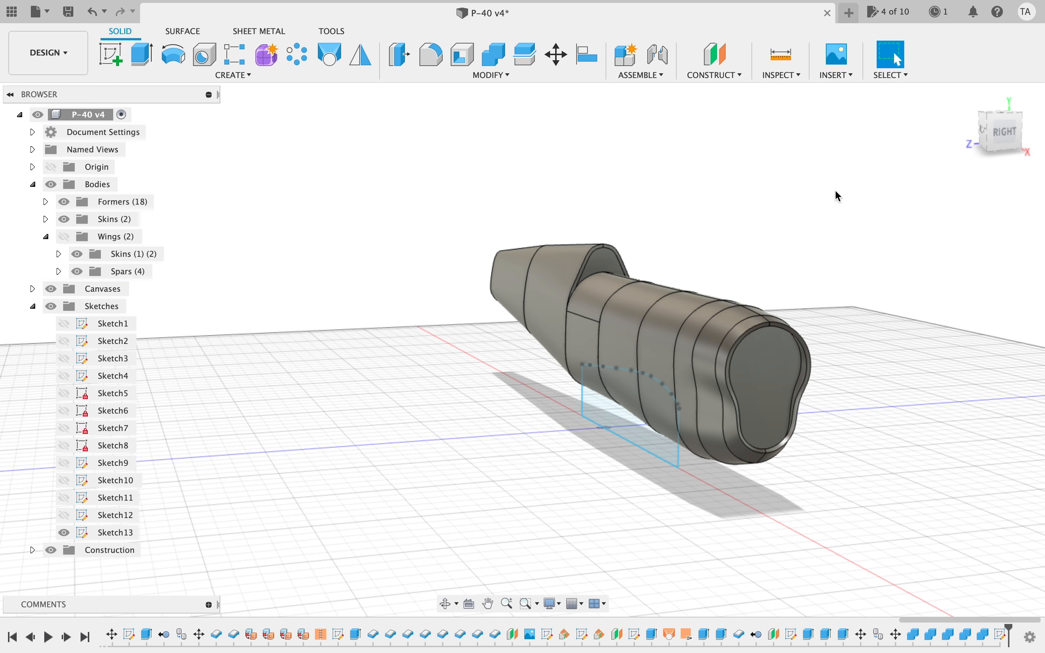
- Extrude the wing-section profile symmetrically by 175 mm per side as a cut through the fuselage
click(646, 440)
key(e)
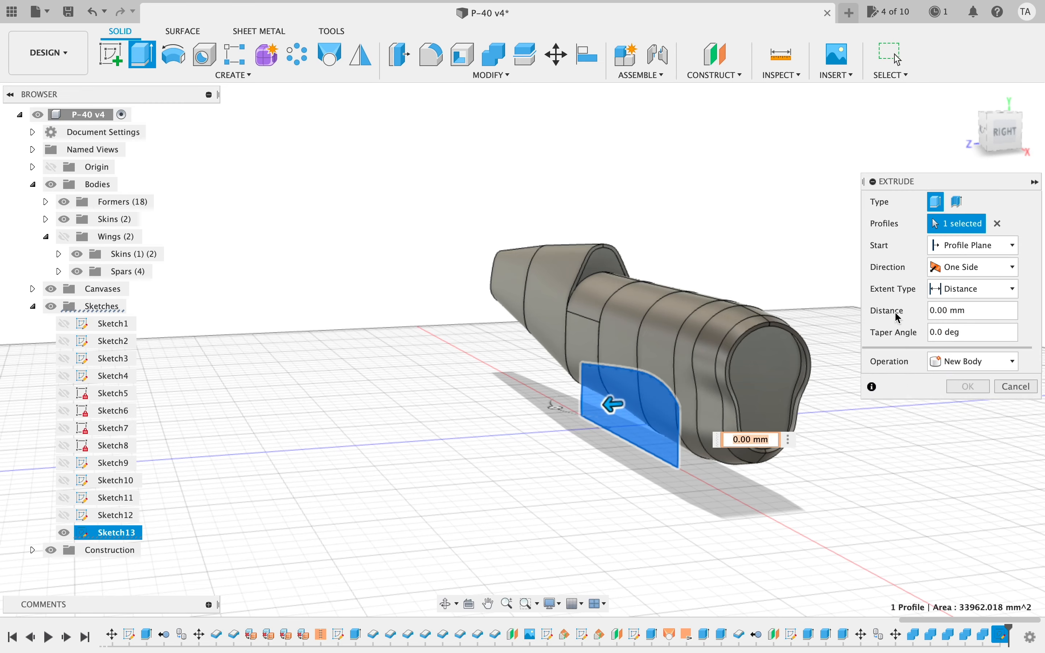
click(988, 268)
click(956, 380)
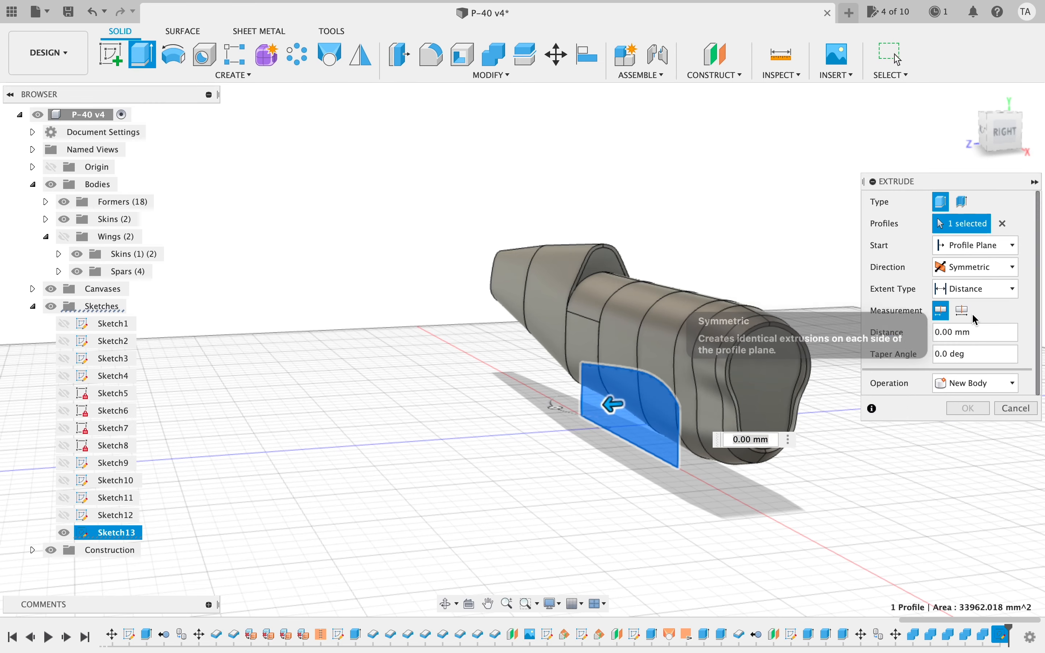
drag(495, 413, 497, 413)
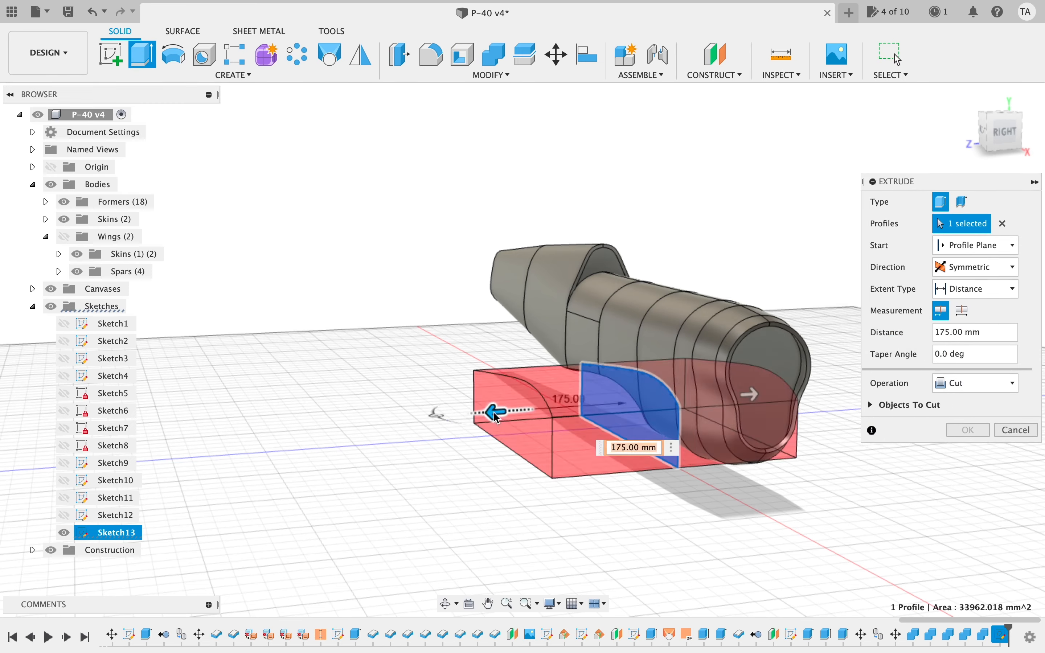
drag(928, 167, 804, 135)
click(972, 430)
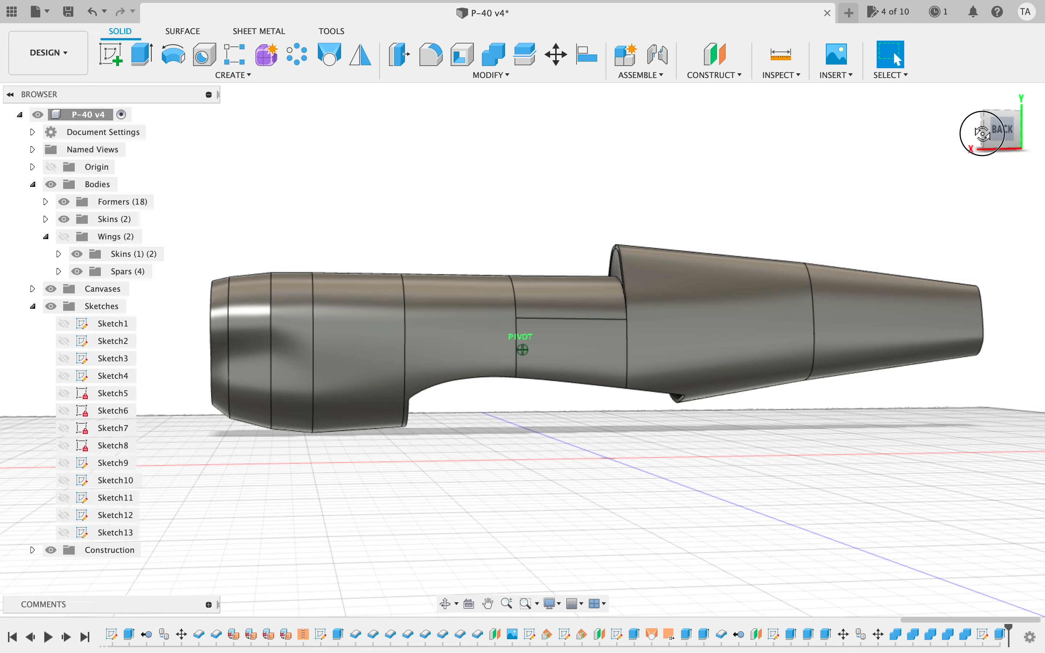
- Show the Wings group again and inspect from below how the wing sits in the fuselage cutout
drag(983, 134, 699, 131)
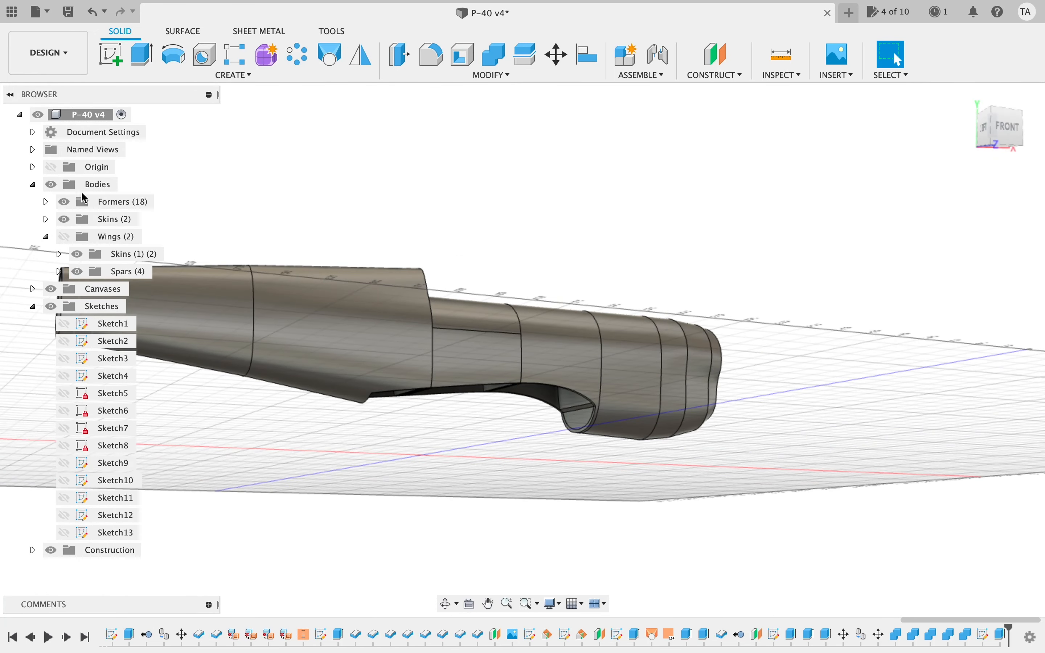
click(64, 237)
scroll(607, 254, right, 5)
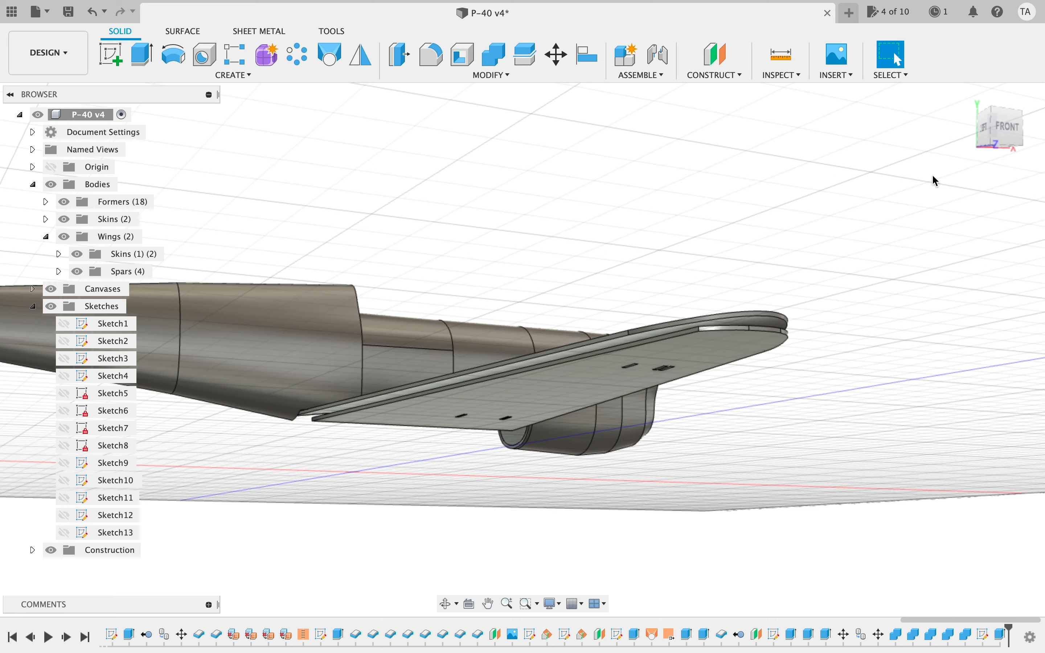
drag(1009, 130, 930, 146)
shift+middle_drag(925, 147, 435, 295)
scroll(435, 295, up, 10)
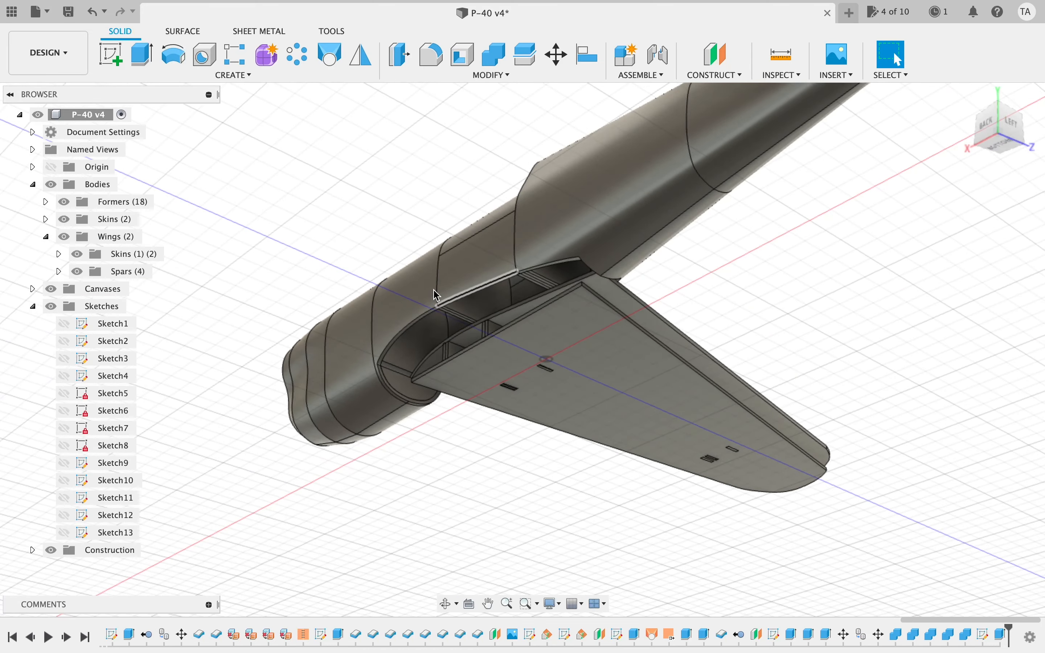
- Examine the gap between the wing's leading edge and the front end of the fuselage cutout close up
scroll(435, 295, left, 4)
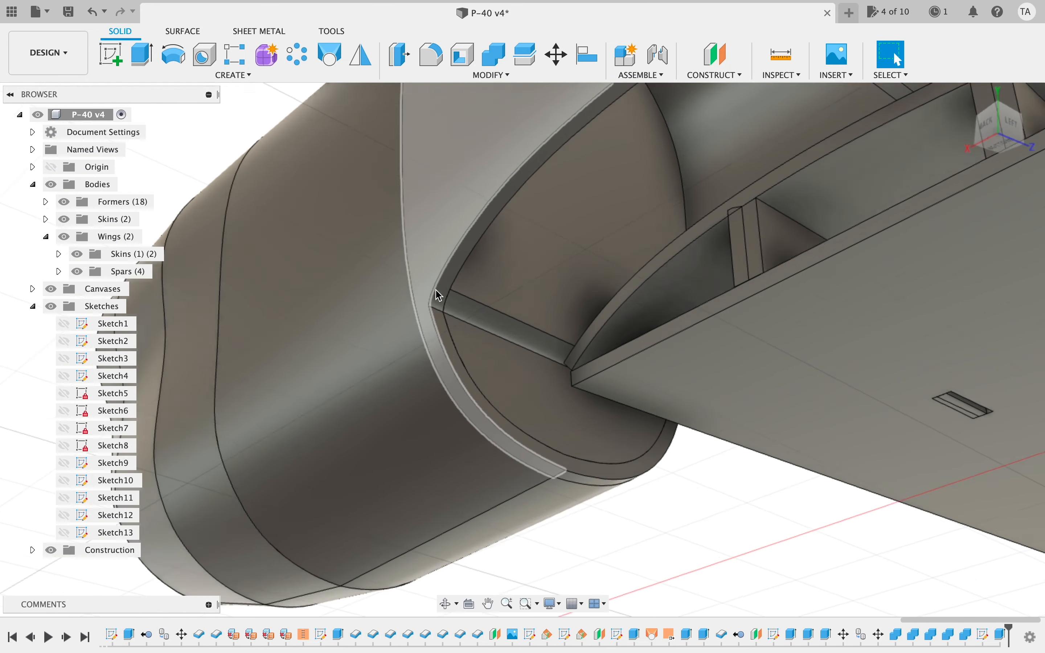
scroll(435, 295, up, 6)
scroll(435, 295, left, 4)
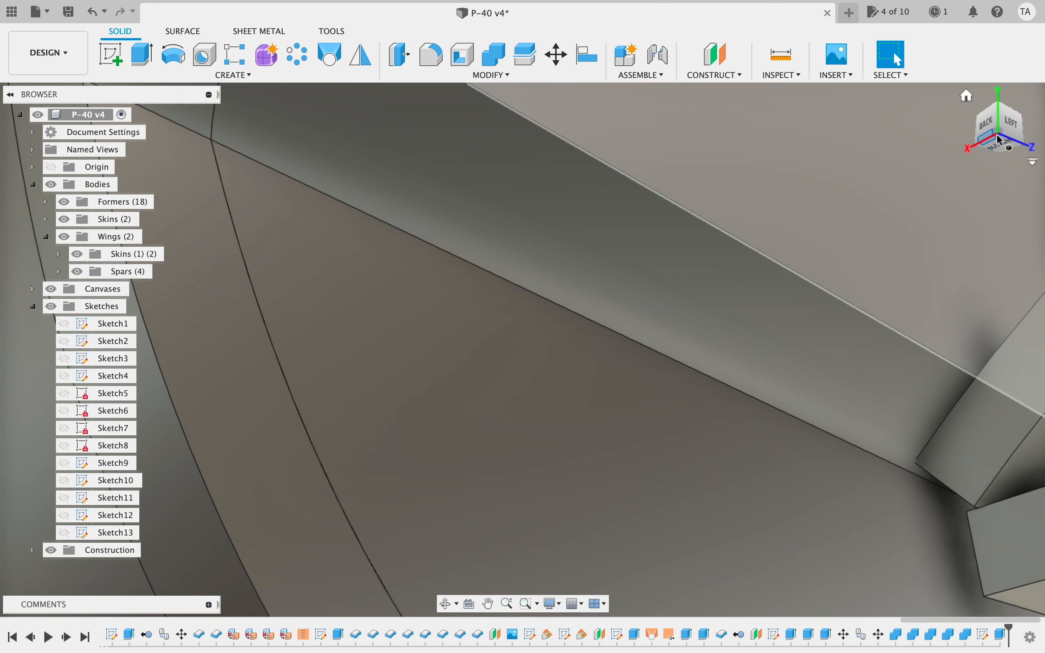
click(990, 127)
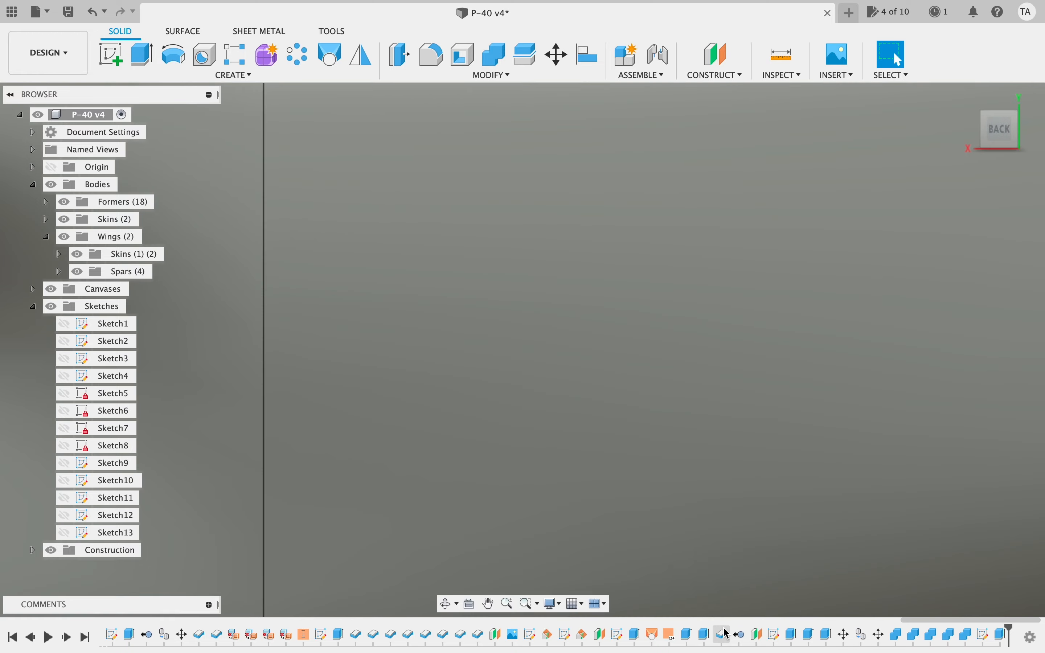
scroll(700, 532, up, 8)
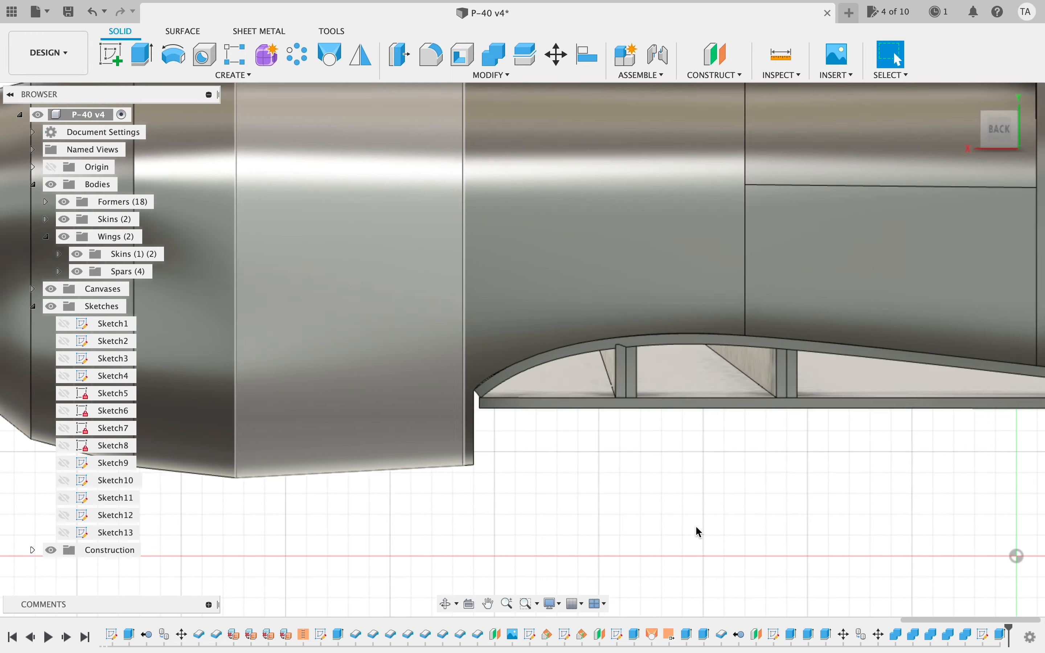
scroll(685, 526, up, 8)
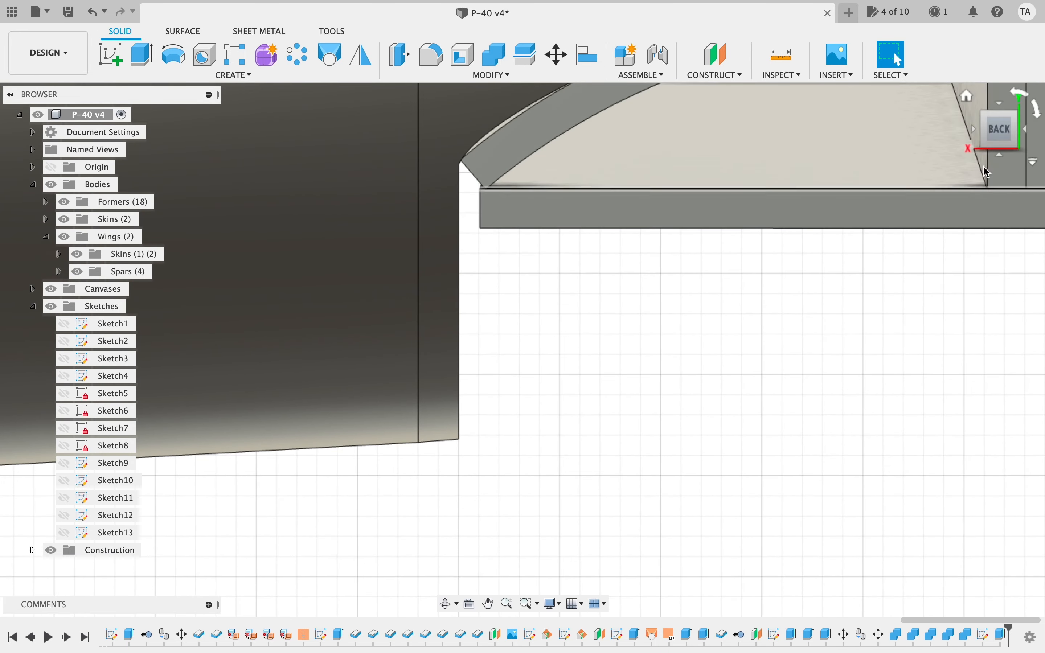
drag(1008, 136, 963, 127)
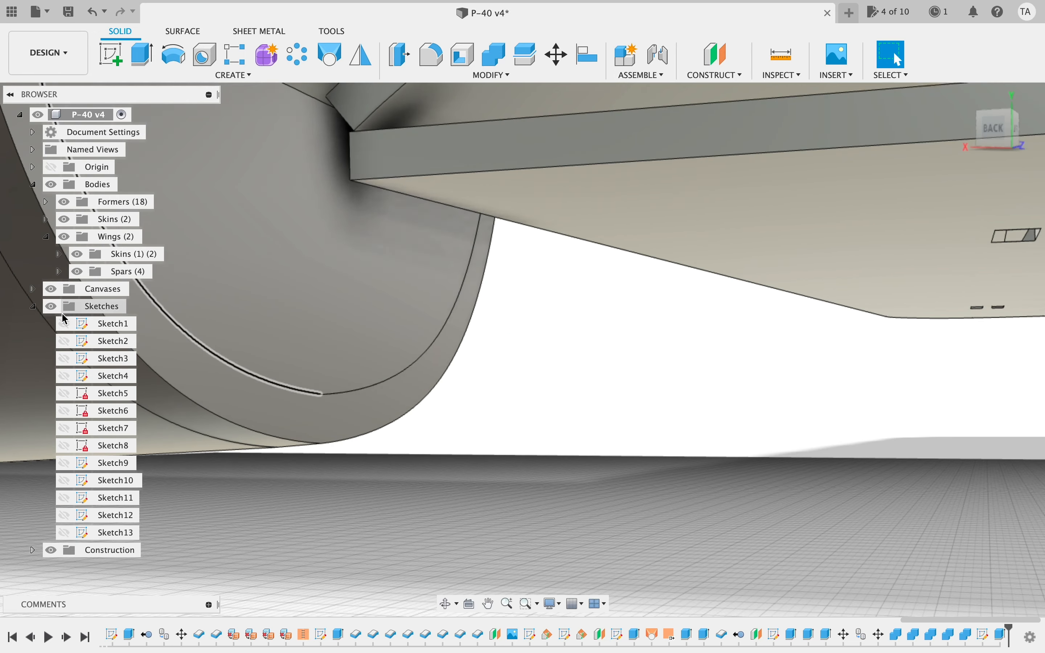
click(276, 273)
scroll(277, 273, down, 5)
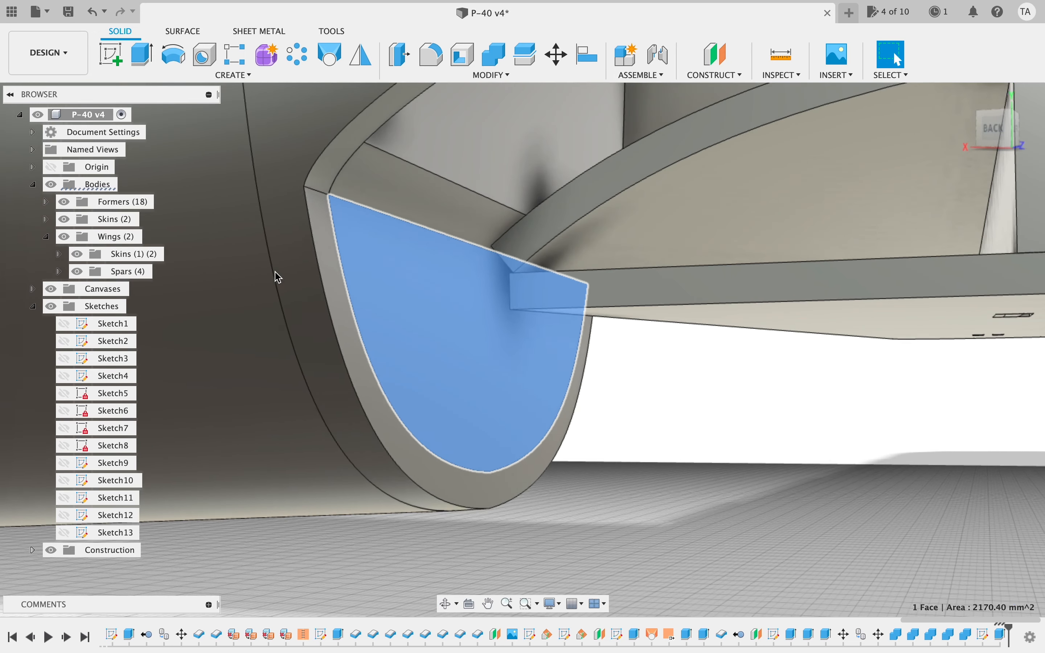
click(402, 188)
click(652, 484)
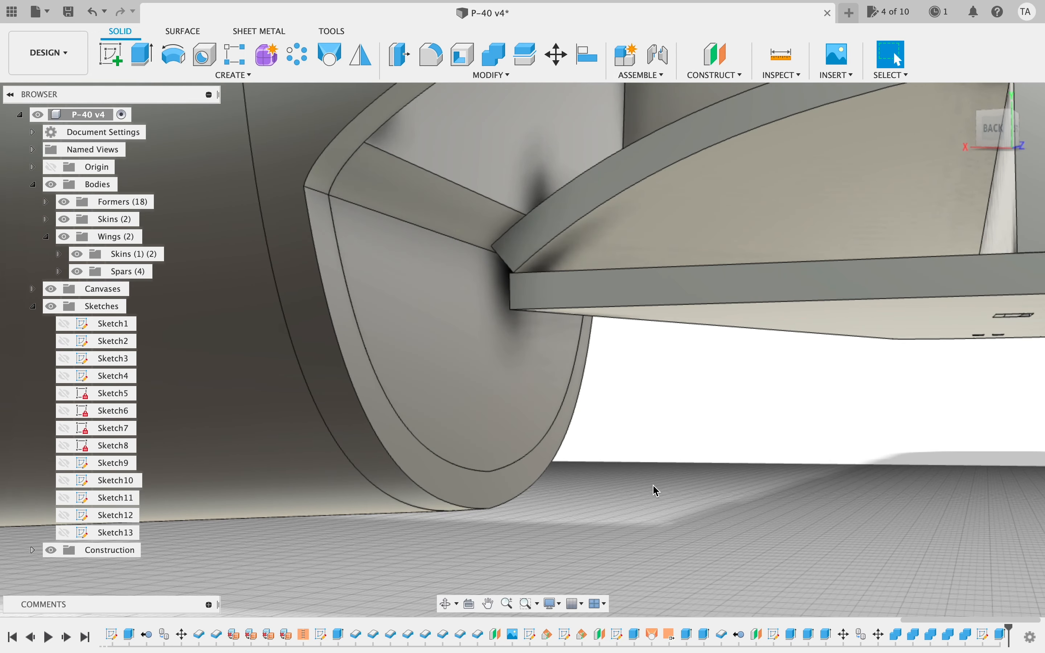
scroll(652, 484, down, 2)
scroll(652, 486, down, 3)
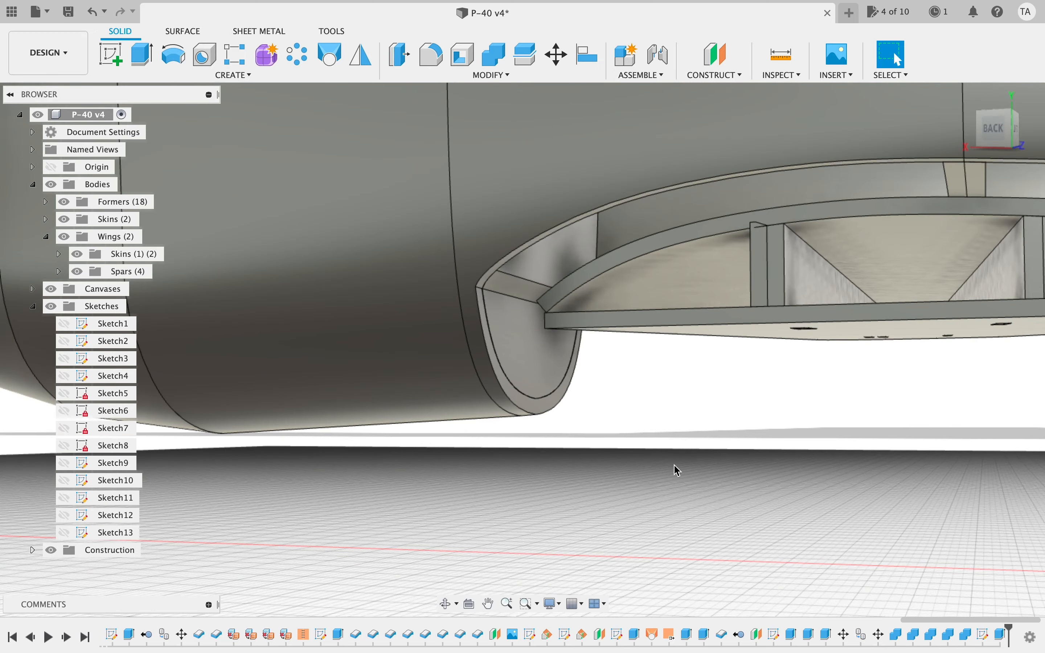
- Examine the clearance between the wing root's upper skin and the curved fuselage opening in a near side-on view
mouse_move(989, 134)
mouse_down()
mouse_move(938, 93)
mouse_move(1009, 154)
mouse_move(1011, 136)
mouse_up()
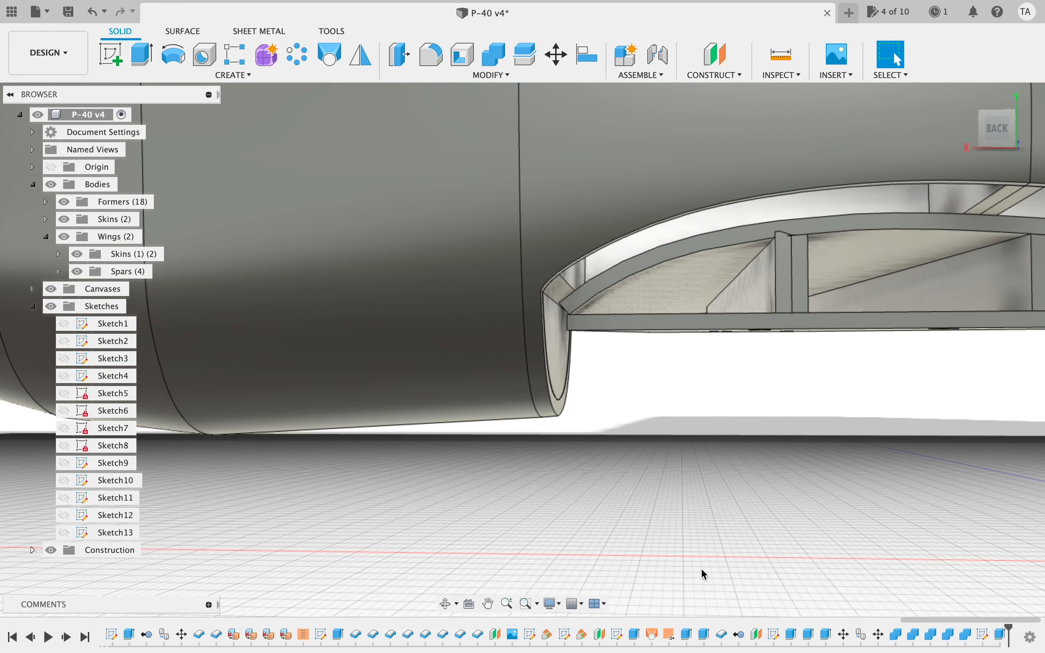
scroll(700, 568, down, 6)
scroll(699, 567, up, 5)
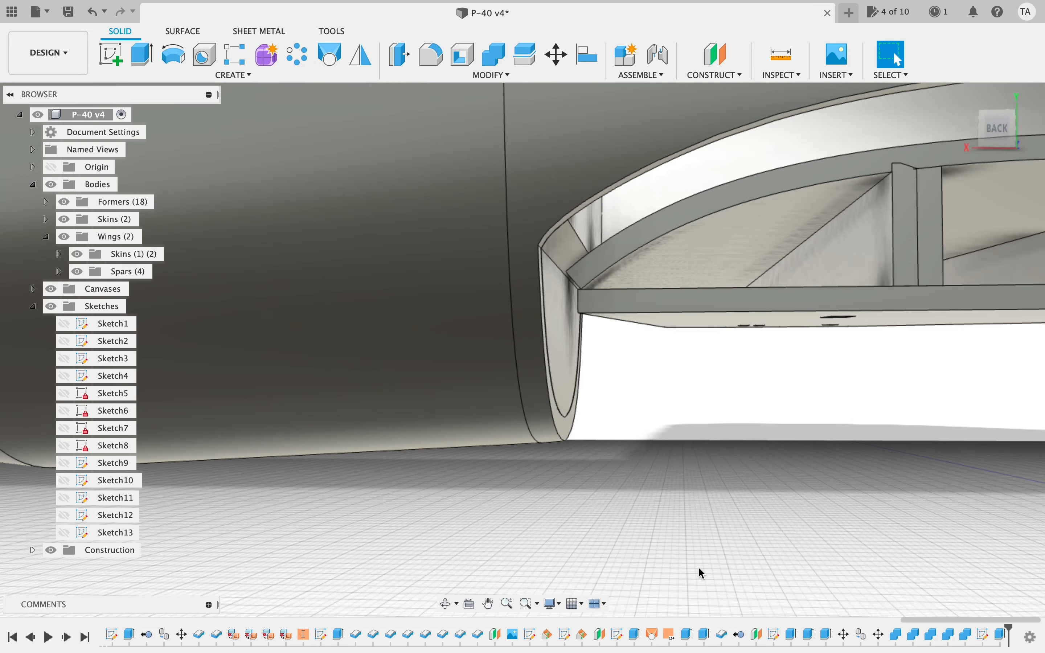
scroll(699, 567, up, 1)
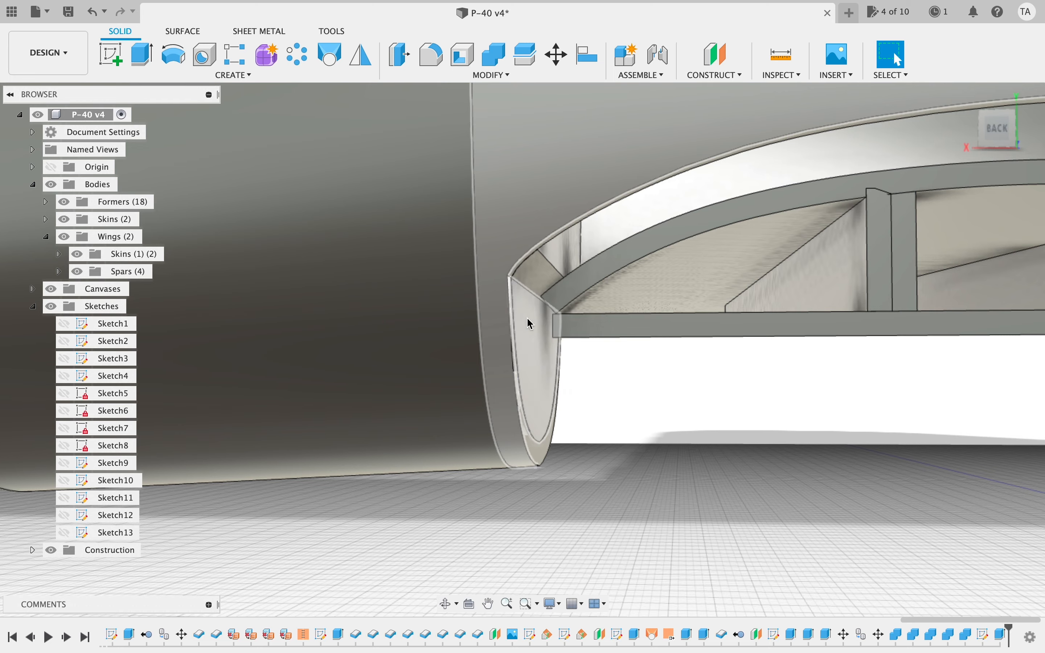
scroll(626, 554, down, 8)
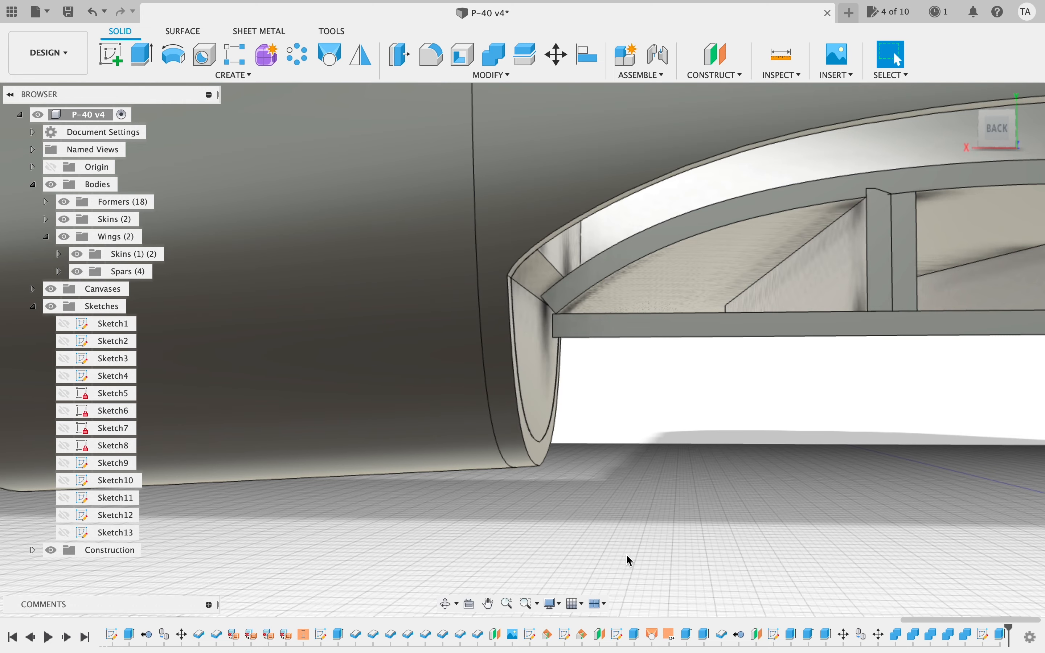
scroll(651, 558, up, 8)
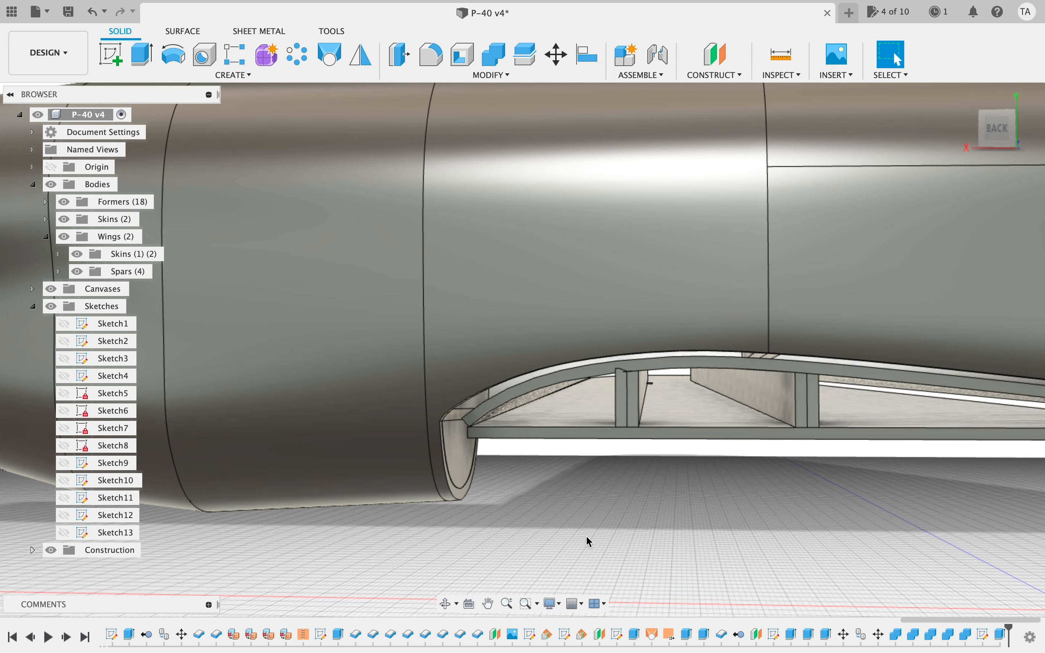
scroll(555, 535, left, 5)
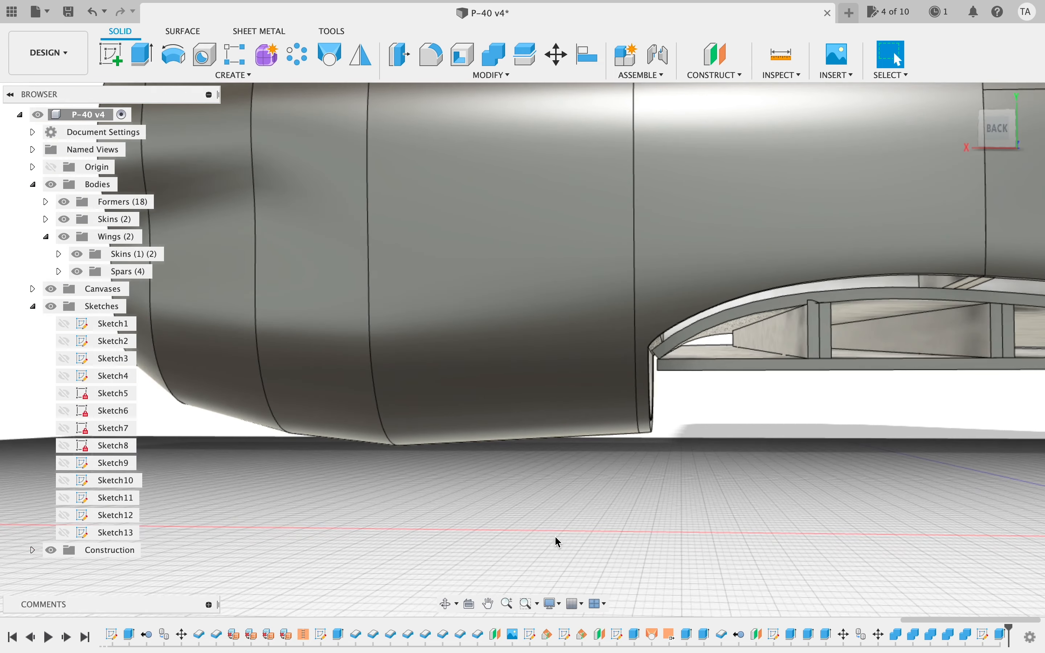
scroll(574, 538, right, 2)
scroll(573, 537, down, 5)
scroll(572, 535, up, 6)
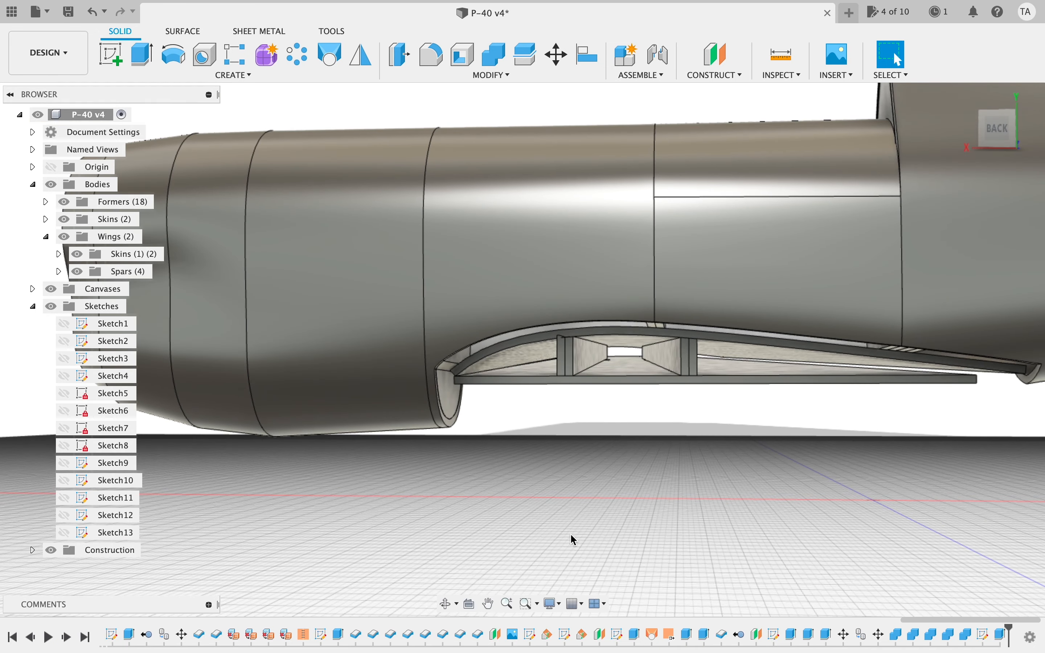
- Examine from below how the wing's trailing edge meets the rear end of the fuselage cutout
mouse_move(1004, 129)
shift+middle_down()
mouse_move(827, 52)
mouse_move(686, 90)
shift+middle_up()
scroll(518, 523, left, 10)
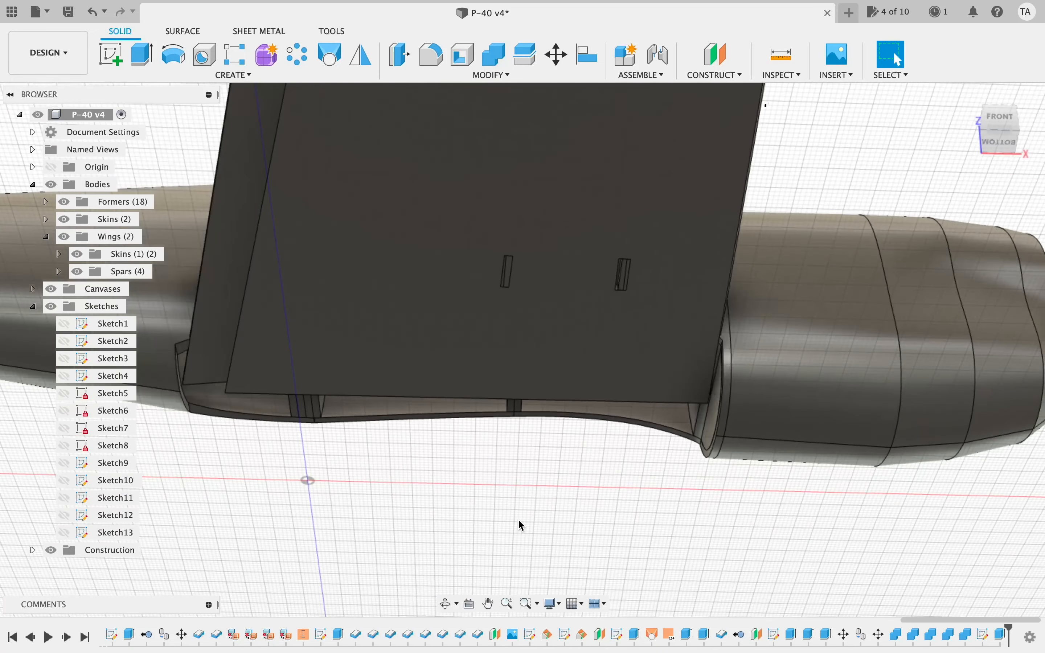
scroll(518, 522, down, 2)
scroll(518, 522, up, 5)
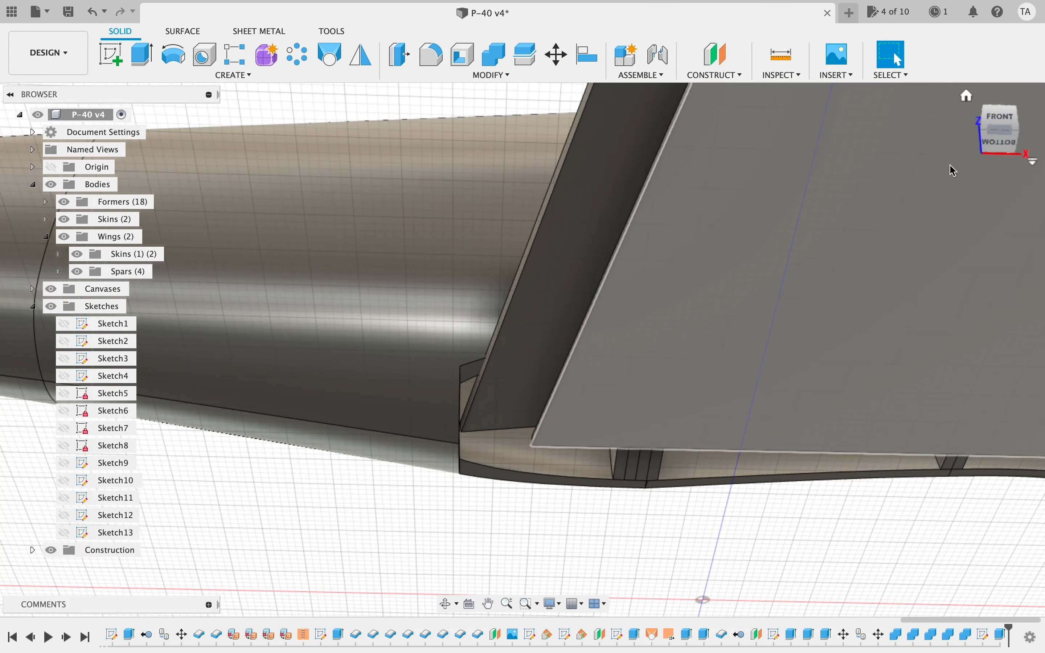
mouse_move(1009, 123)
shift+middle_down()
mouse_move(988, 150)
mouse_move(789, 77)
mouse_move(683, 101)
mouse_move(667, 145)
mouse_move(684, 147)
mouse_move(629, 147)
mouse_move(616, 220)
shift+middle_up()
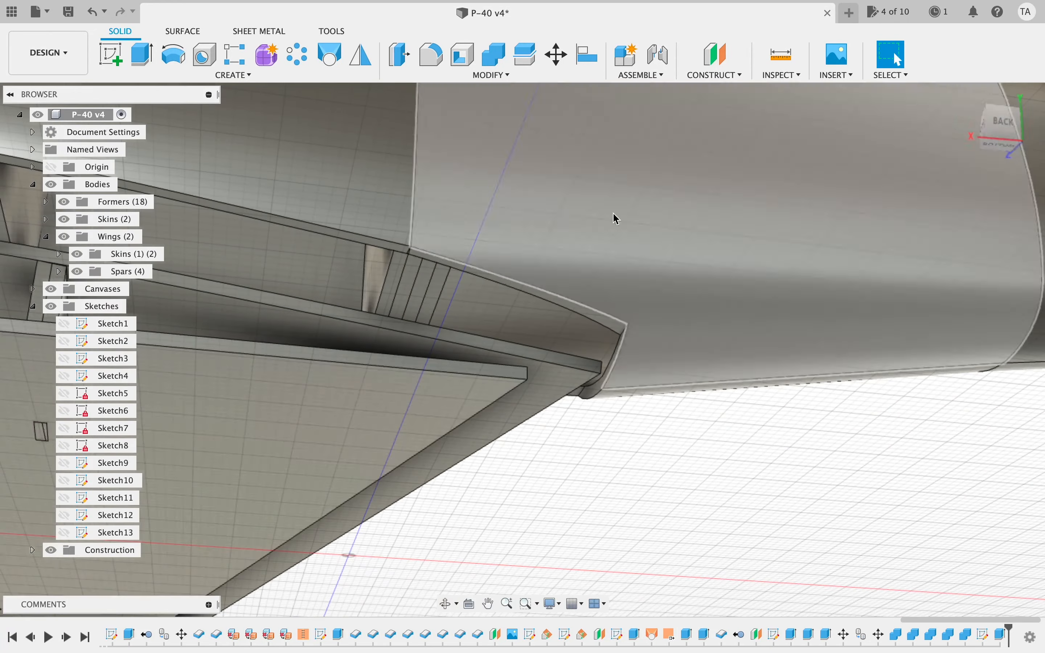
scroll(607, 447, down, 6)
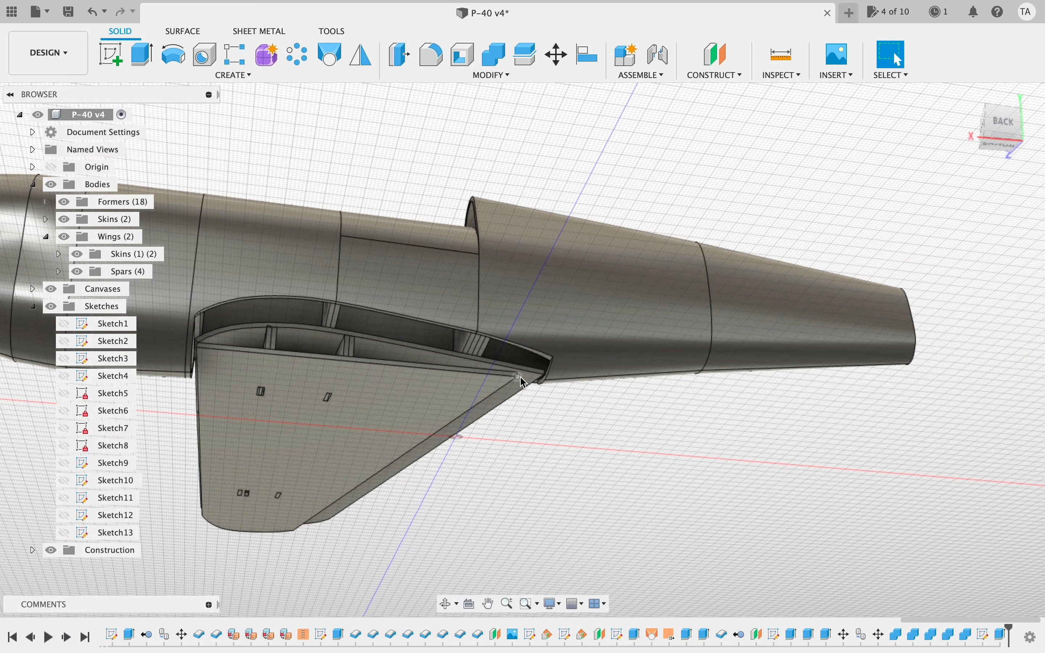
middle_drag(565, 446, 613, 449)
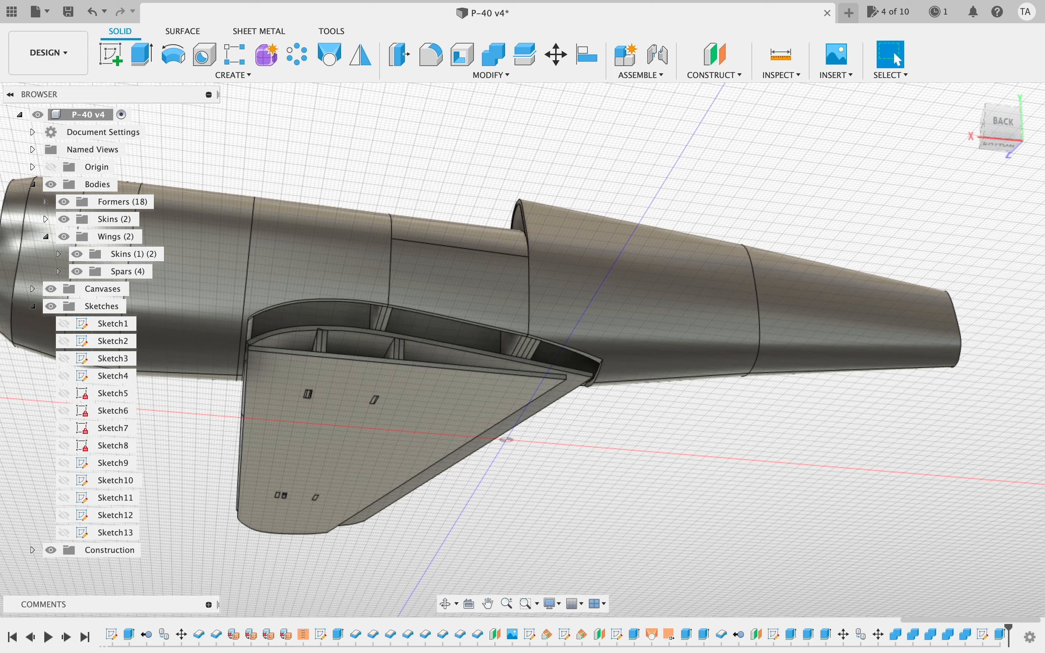
- Reopen the wing-section cut extrusion for editing and exclude Body15, Body4 and Body16 from the objects to cut
double_click(1005, 635)
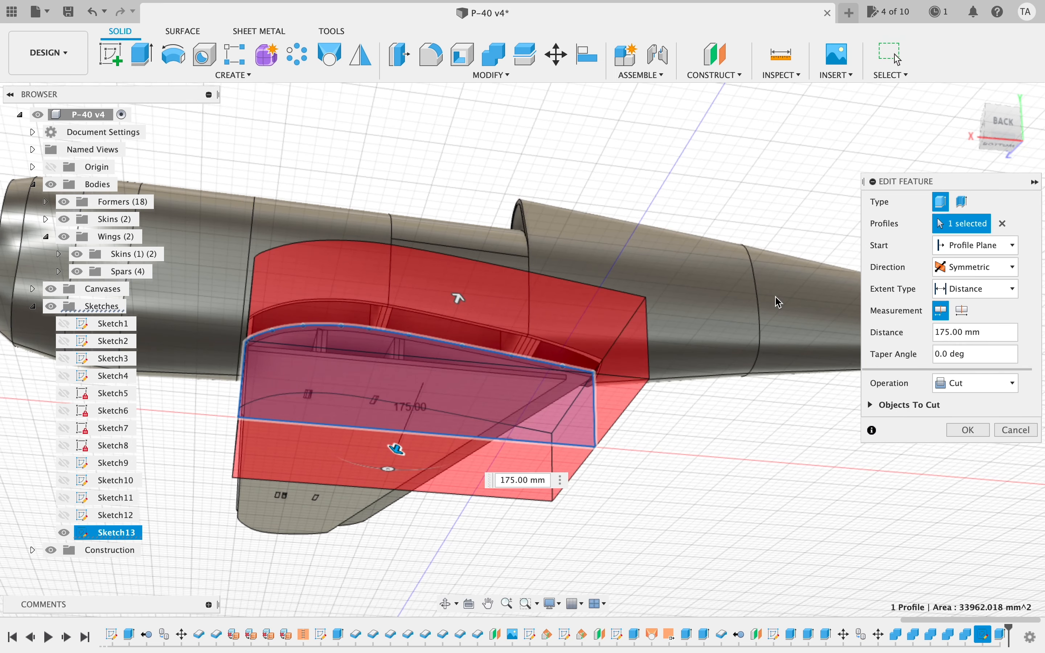
click(992, 139)
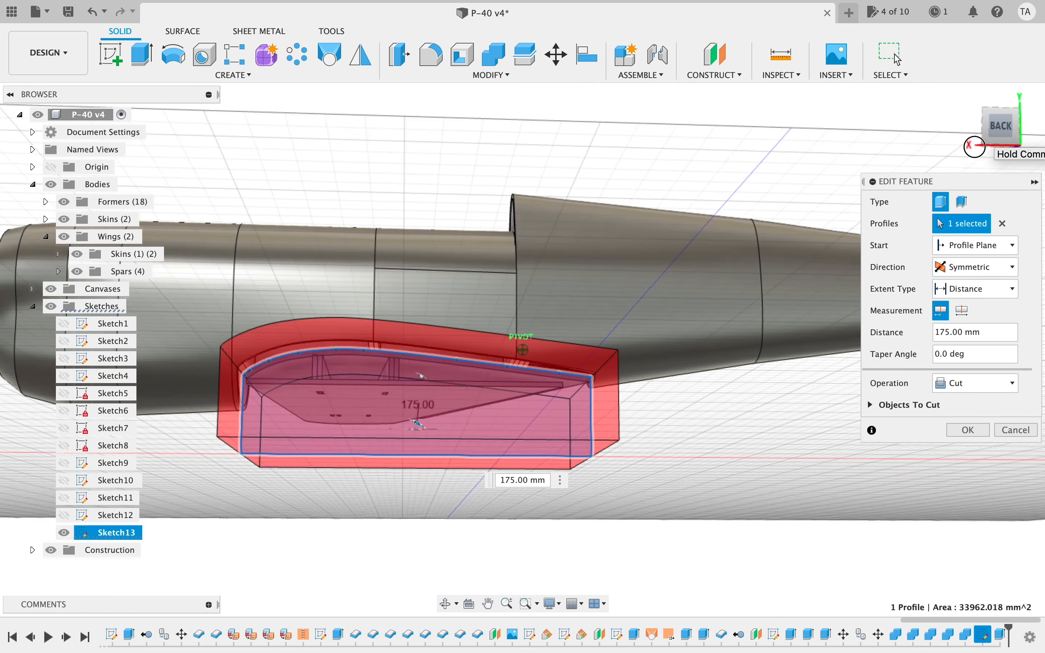
click(874, 406)
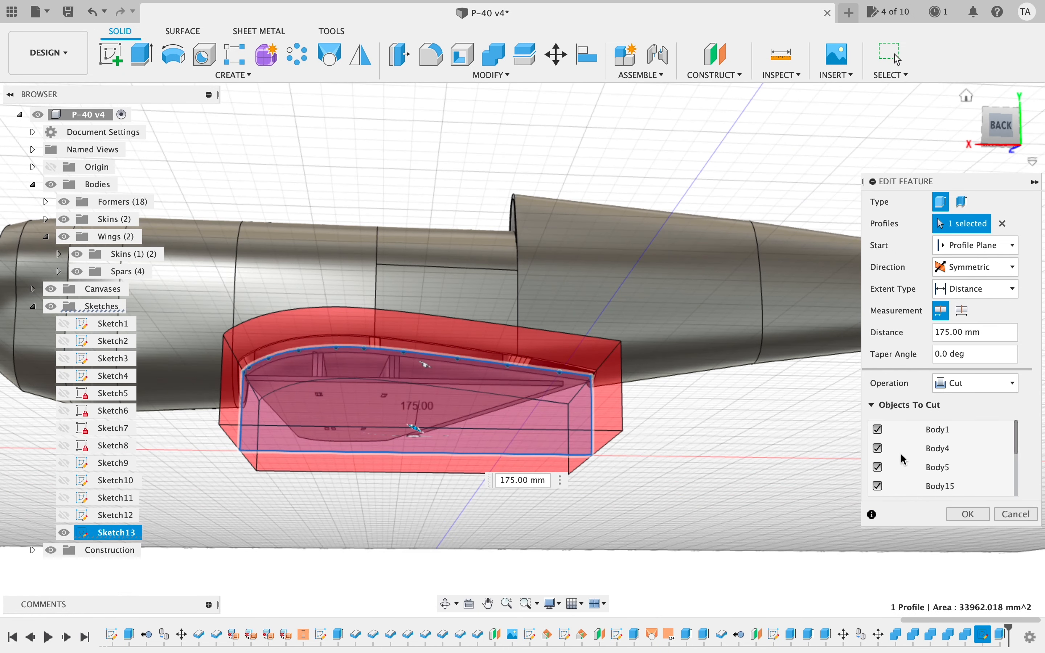
click(879, 486)
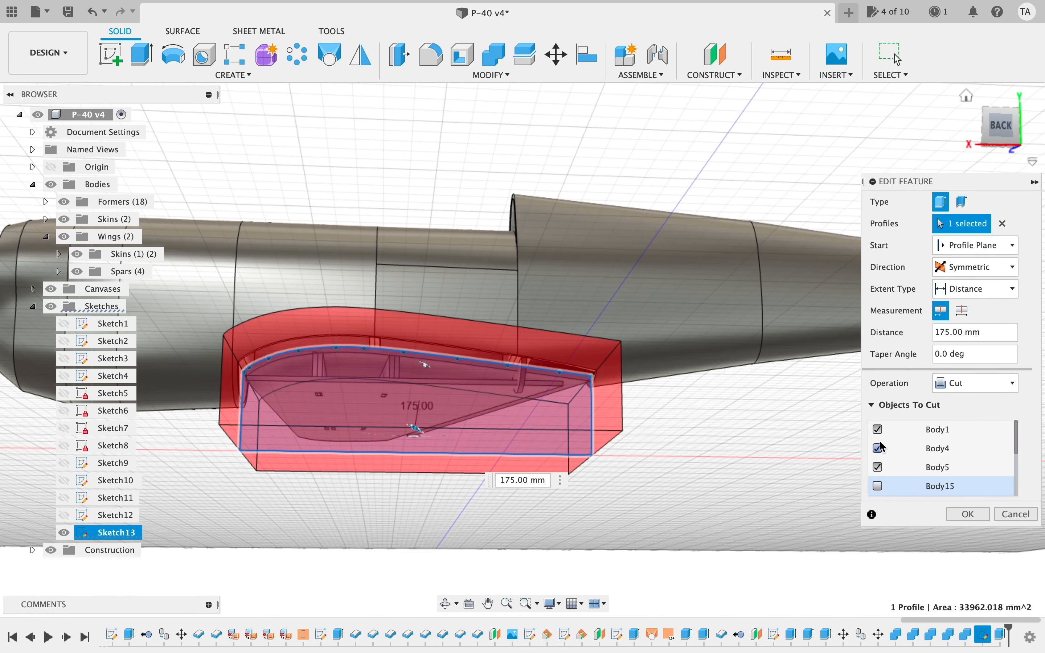
click(879, 449)
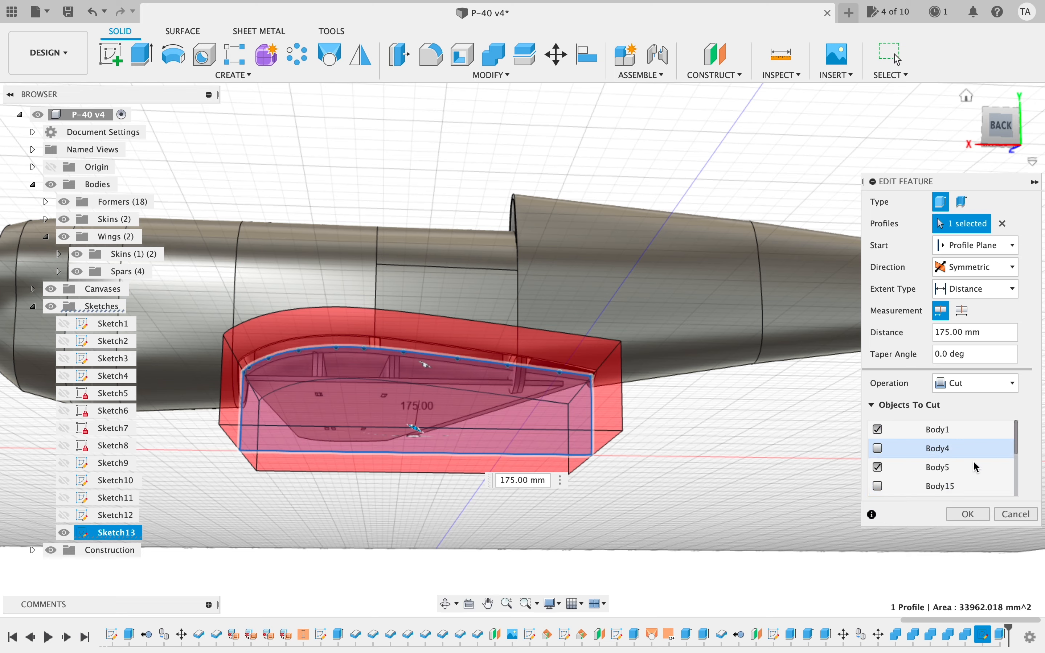
drag(1020, 448, 1020, 452)
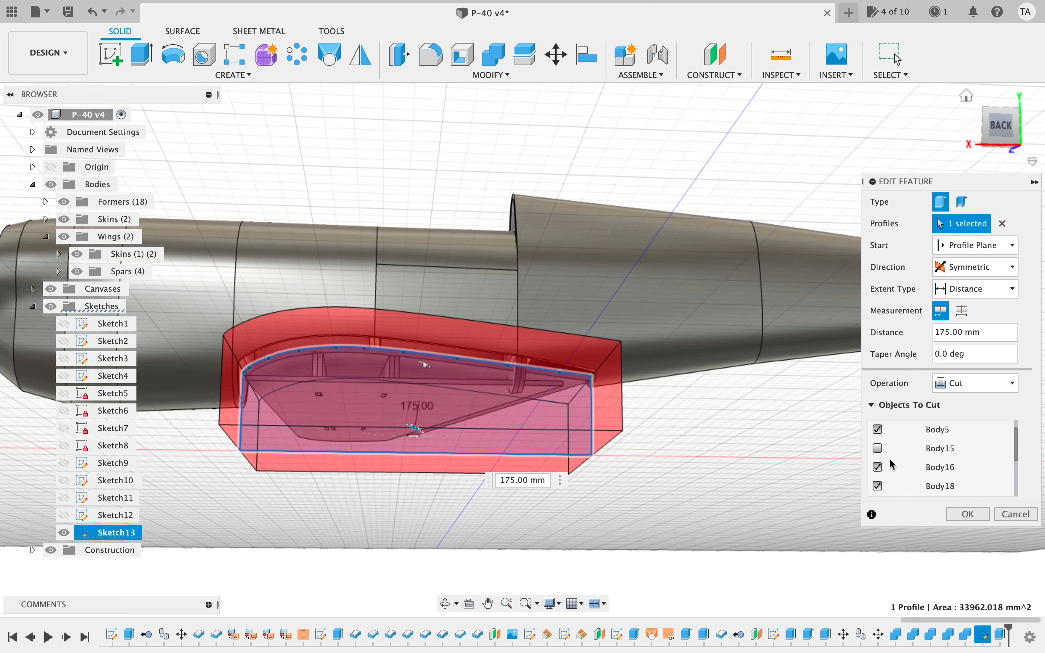
click(879, 468)
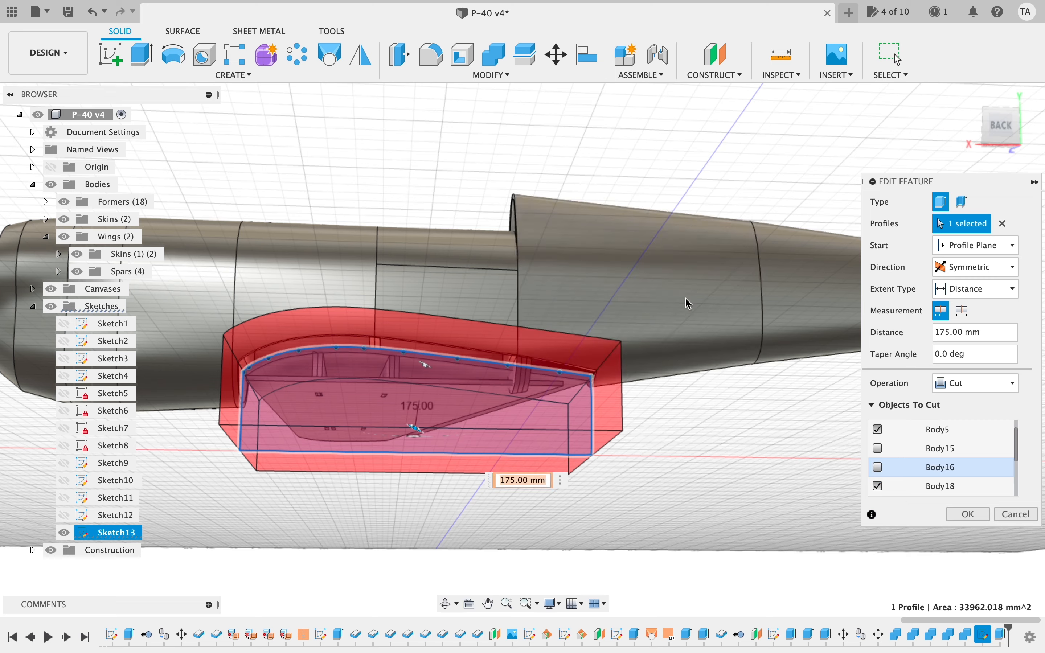
- Change the symmetric cut distance to -54.173 mm and exclude Body18 from the objects to cut
drag(524, 477, 527, 305)
click(879, 487)
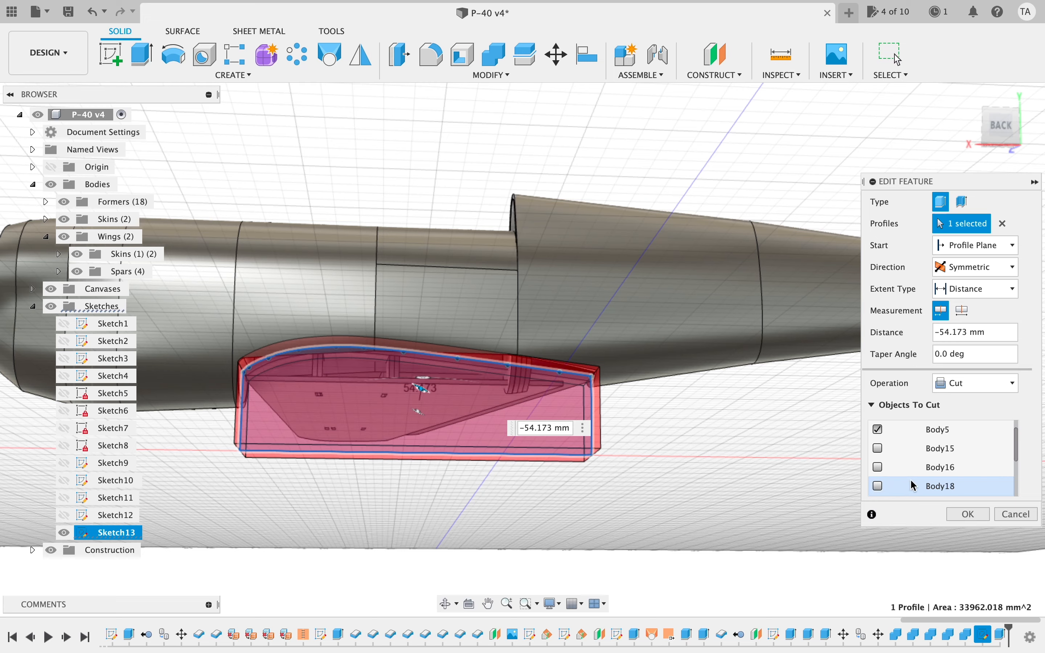
drag(1016, 444, 1017, 454)
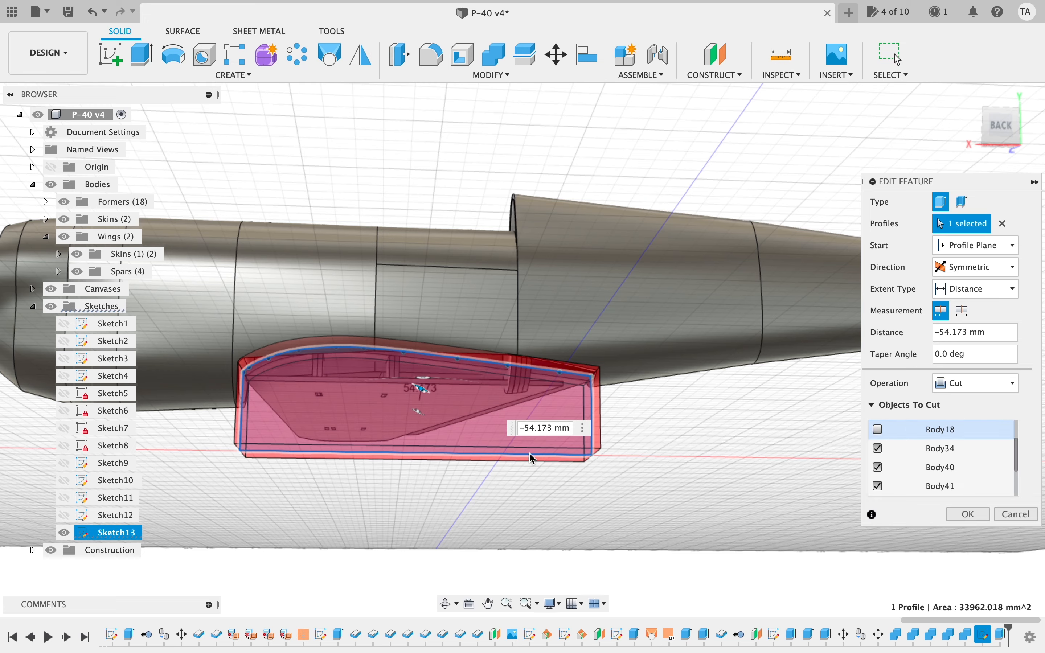
- Set the symmetric cut distance to -48.939 mm and expand the Skins folder and its Bodies group in the browser
click(45, 202)
click(45, 202)
click(45, 219)
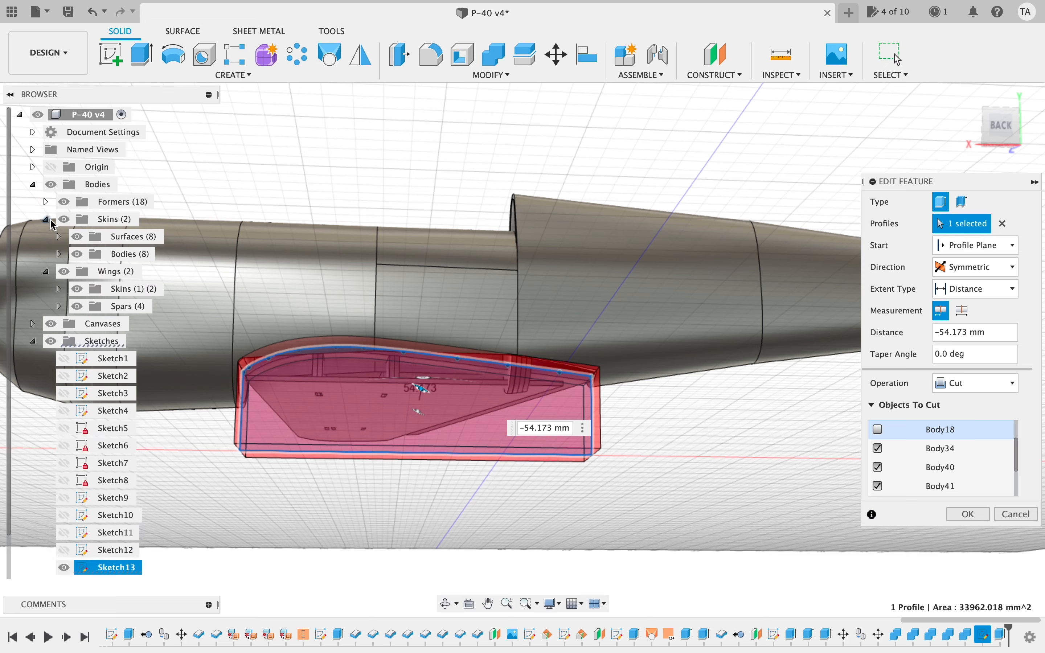
click(564, 222)
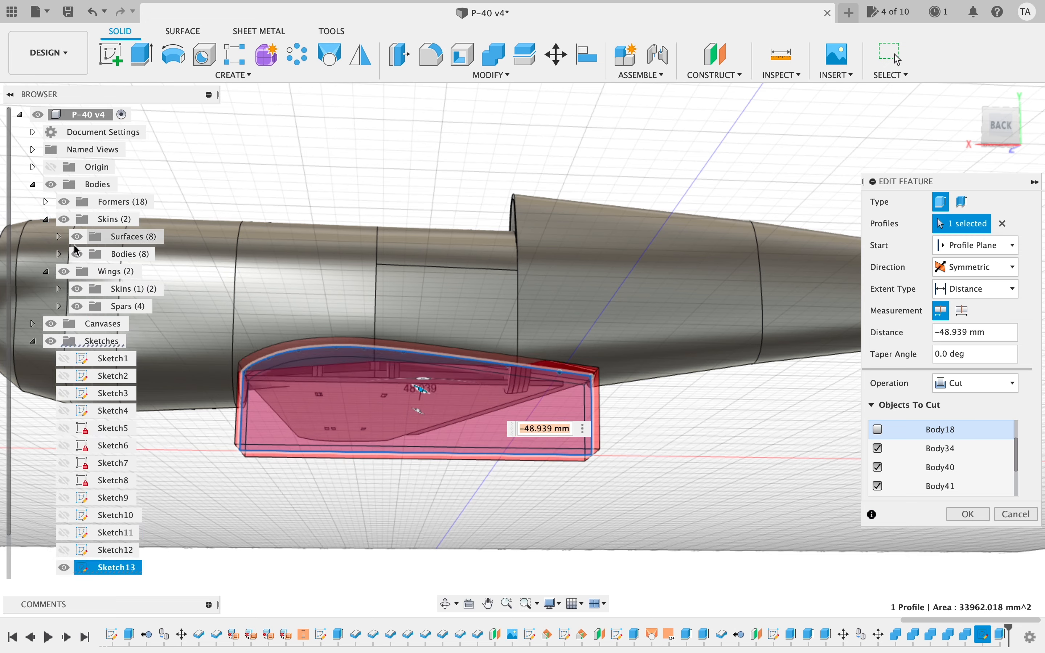
click(59, 254)
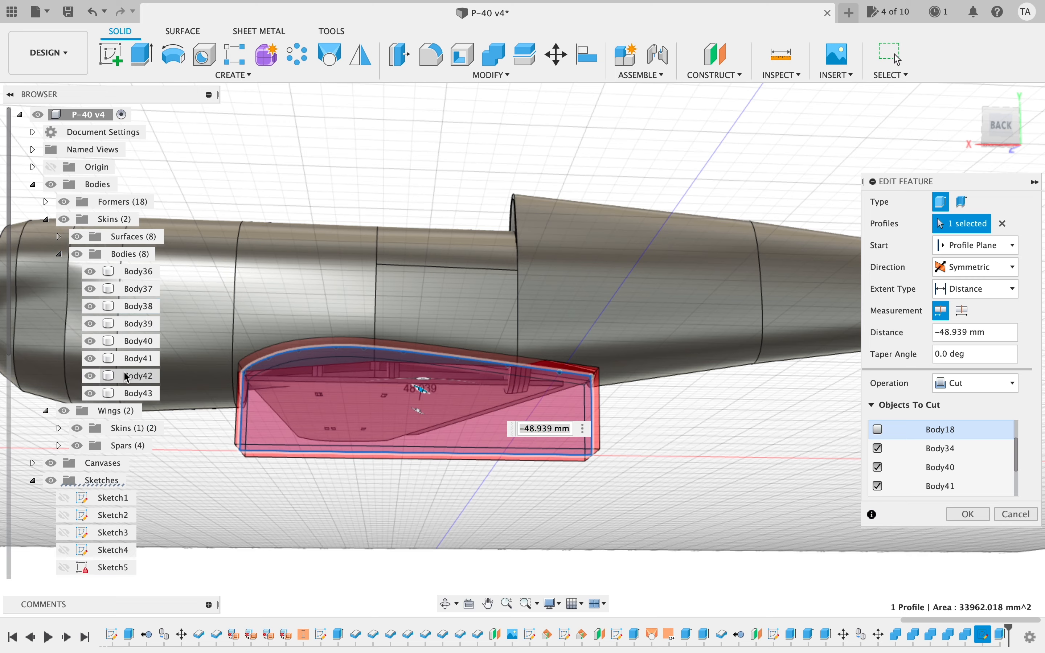
- Exclude Body42 from the objects to cut and apply the edited cut extrusion
click(880, 487)
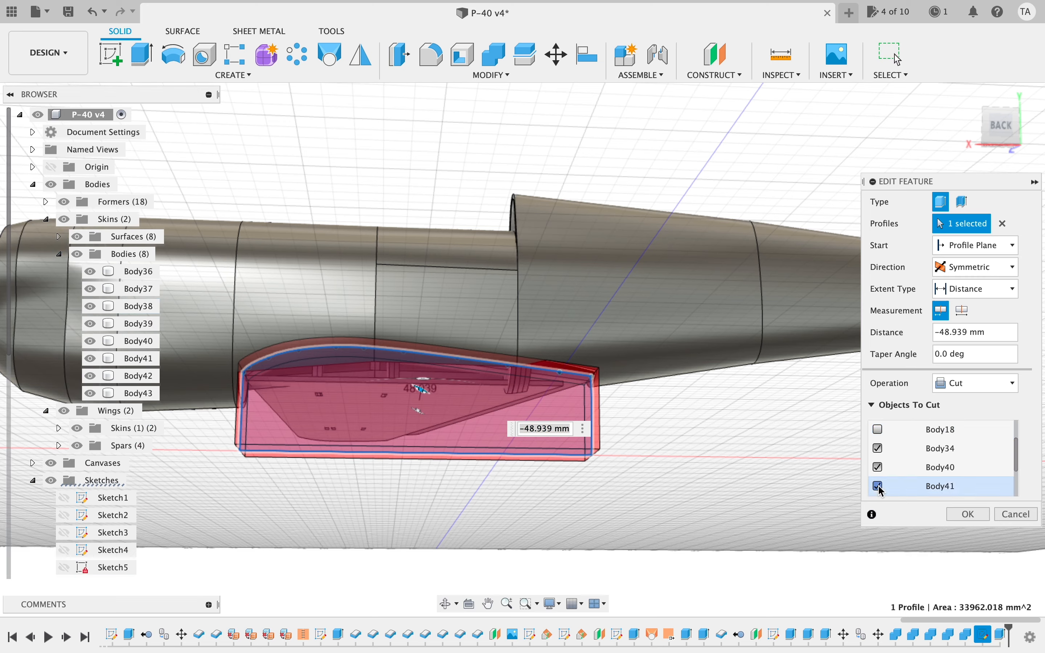
click(879, 487)
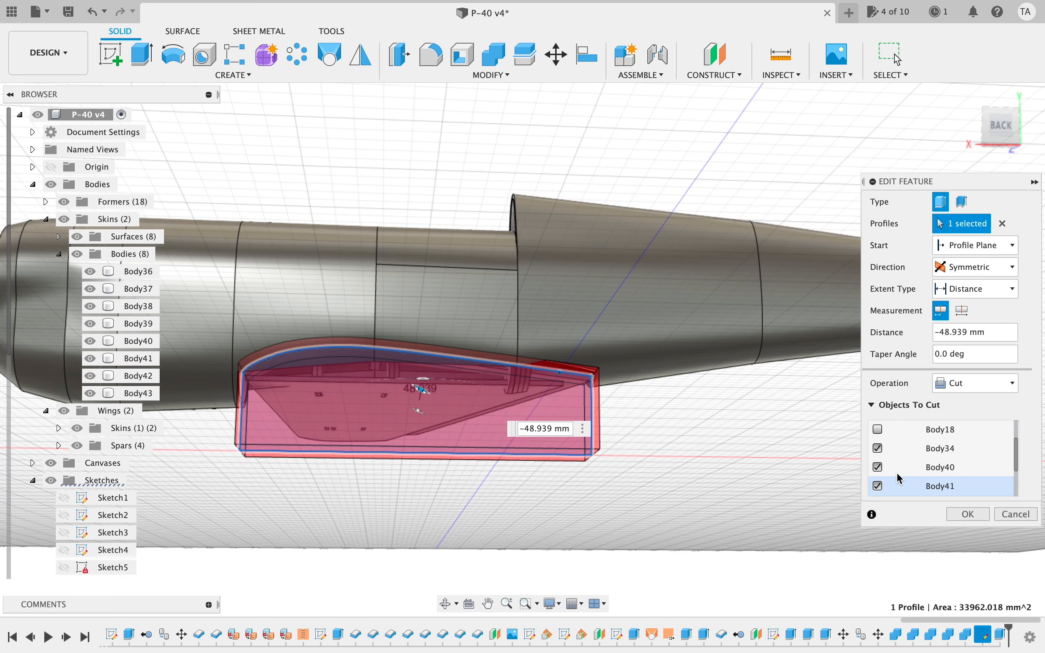
drag(1017, 449, 1020, 470)
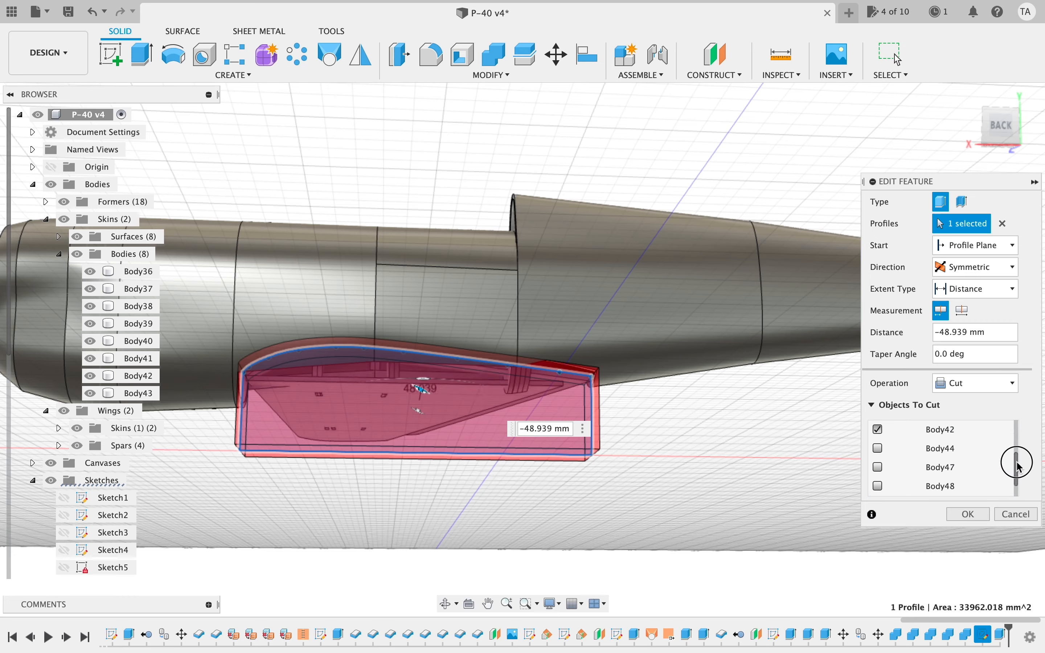
click(879, 430)
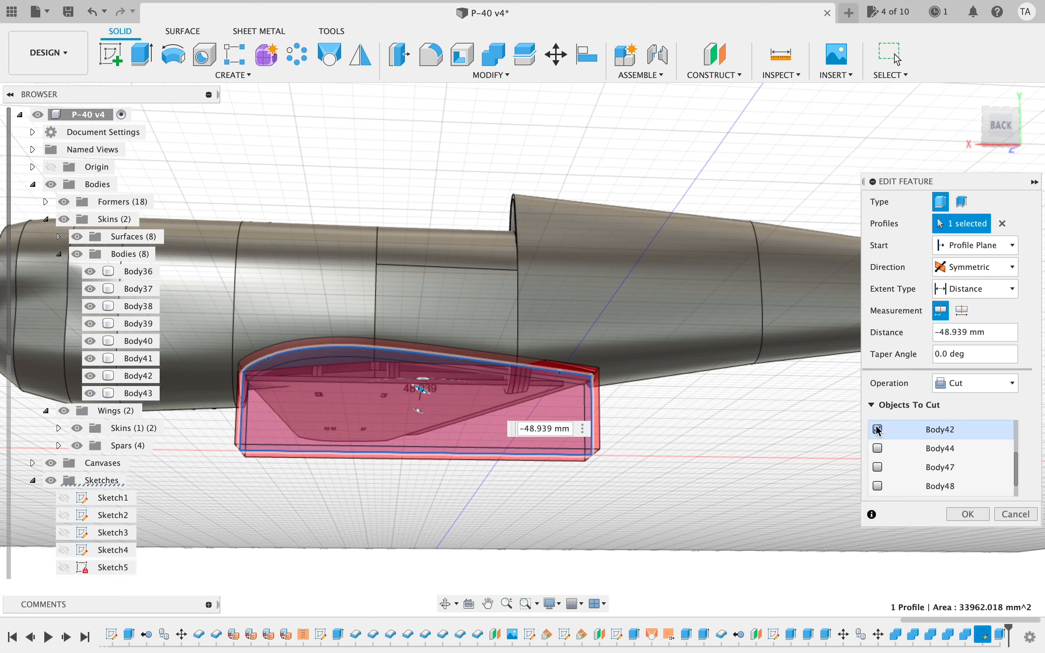
click(974, 523)
- Examine from below how the wing's trailing edge meets the rear fuselage skin, Body42
mouse_move(875, 292)
shift+middle_down()
mouse_move(900, 79)
mouse_move(736, 47)
mouse_move(663, 95)
mouse_move(622, 52)
shift+middle_up()
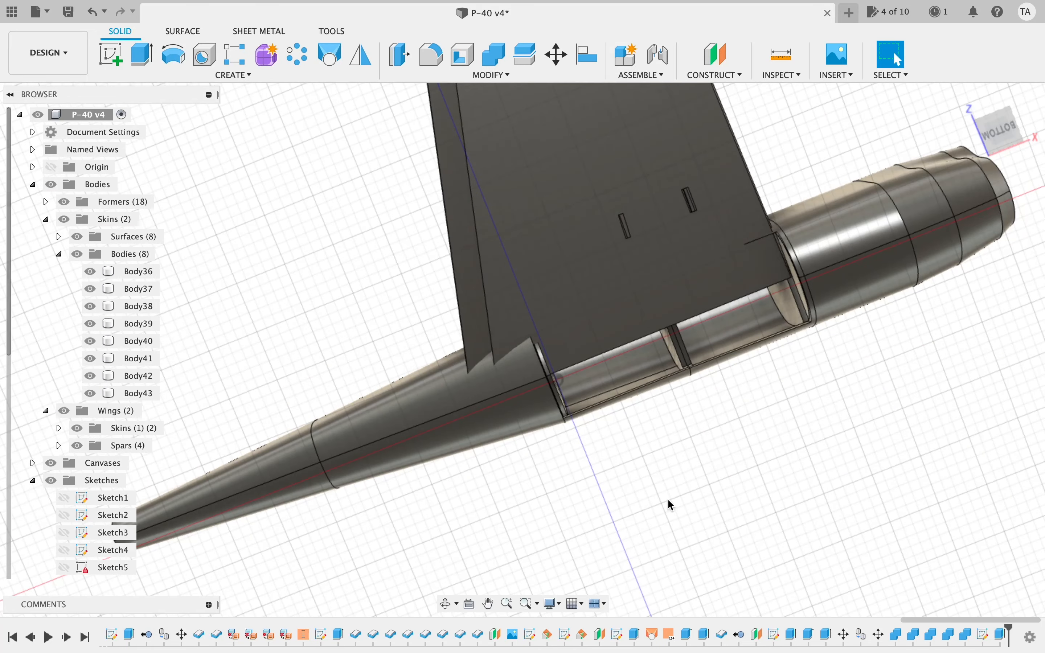
scroll(668, 504, right, 4)
scroll(669, 504, up, 3)
scroll(668, 502, up, 2)
scroll(668, 503, left, 2)
scroll(663, 492, up, 5)
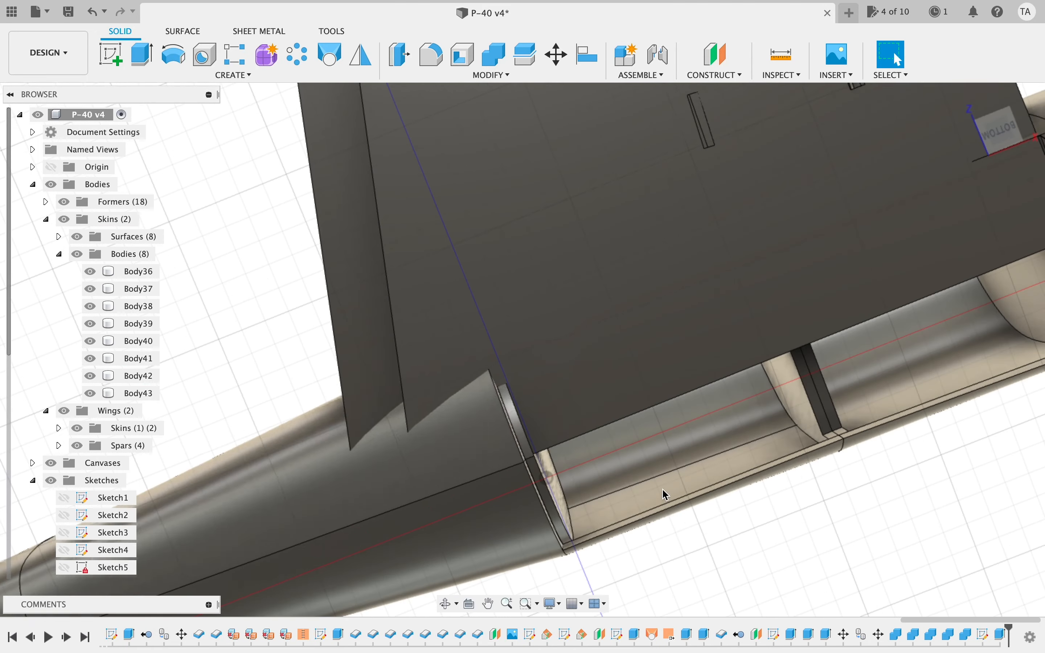
click(322, 433)
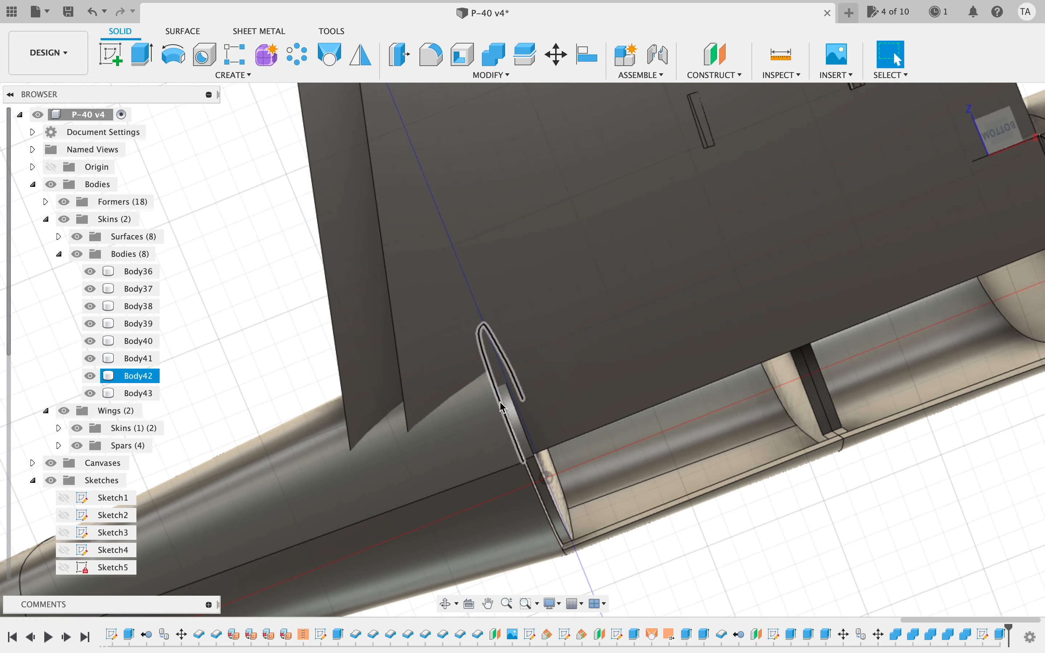
- Examine the fuselage opening and the wing root from the back and from behind below
mouse_move(1005, 138)
mouse_down()
mouse_move(875, 67)
mouse_move(846, 163)
mouse_move(743, 159)
mouse_move(835, 140)
mouse_move(915, 147)
mouse_move(921, 170)
mouse_move(908, 191)
mouse_move(761, 200)
mouse_move(746, 215)
mouse_move(700, 185)
mouse_move(690, 196)
mouse_move(733, 403)
mouse_up()
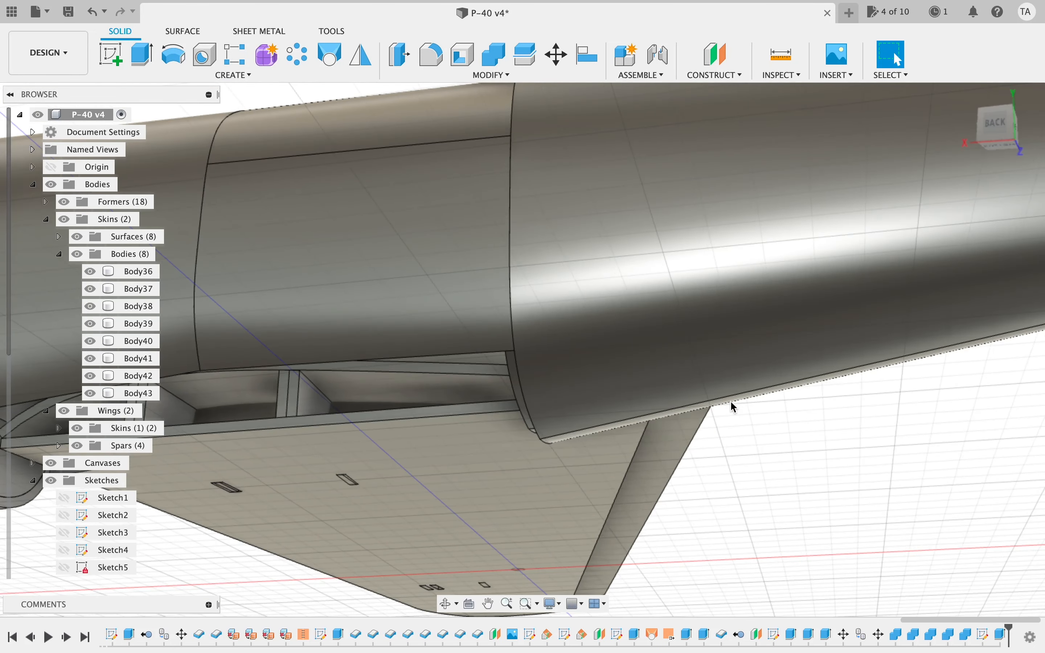
scroll(731, 401, down, 5)
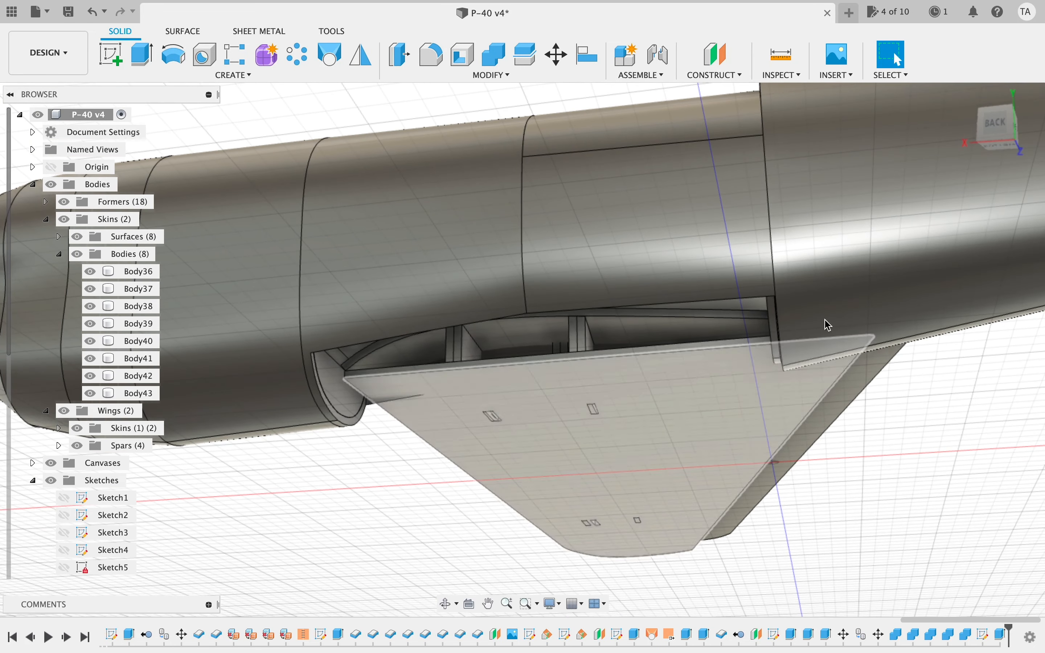
click(827, 325)
click(1003, 127)
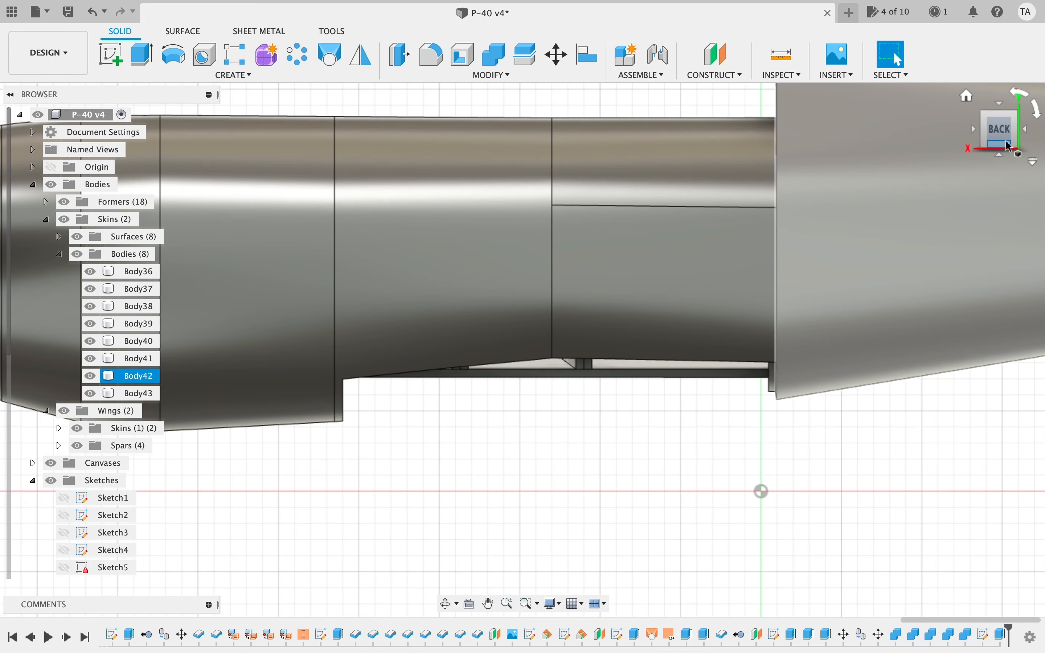
mouse_move(999, 131)
mouse_down()
mouse_move(860, 84)
mouse_move(685, 88)
mouse_move(844, 107)
mouse_move(835, 110)
mouse_up()
click(953, 532)
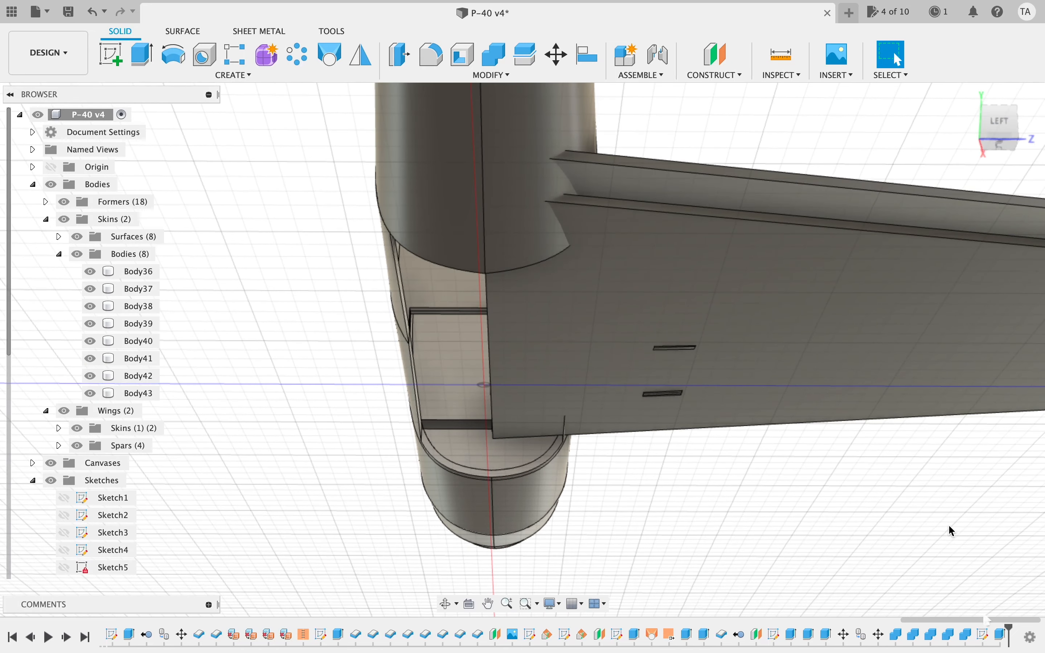
- Reopen the wing-section cut extrusion and set its symmetric distance to -80 mm
double_click(1006, 635)
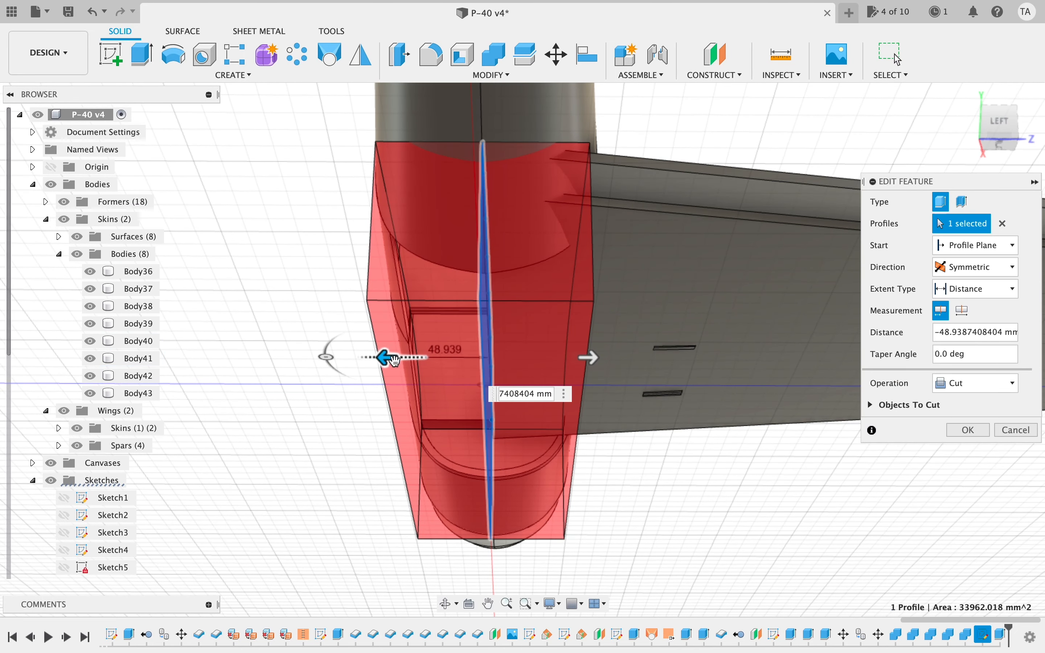
drag(344, 361, 344, 361)
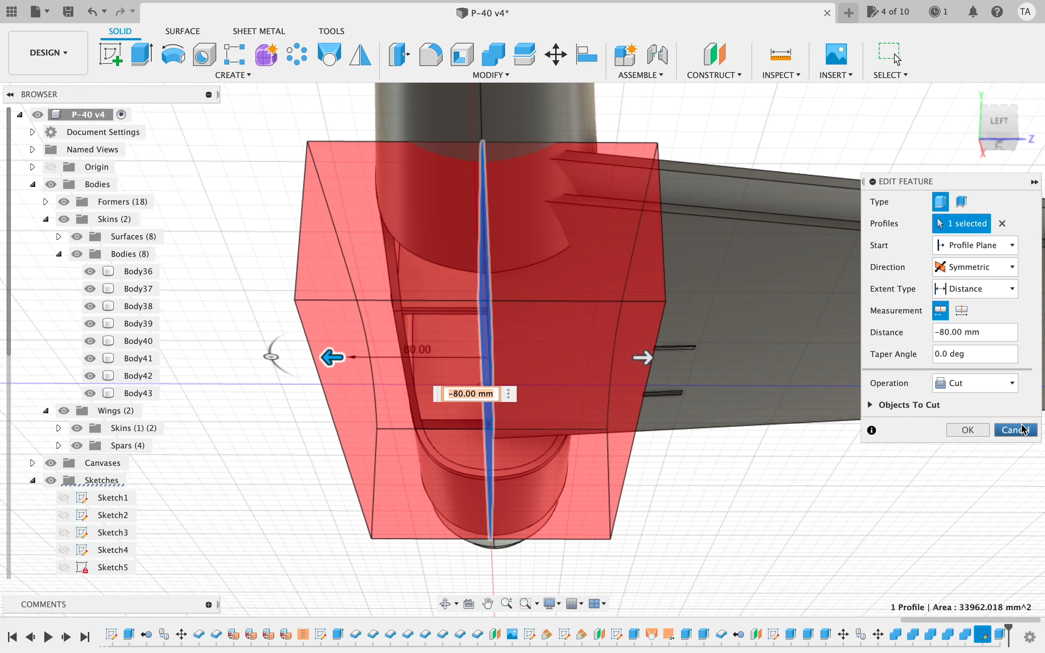
click(976, 430)
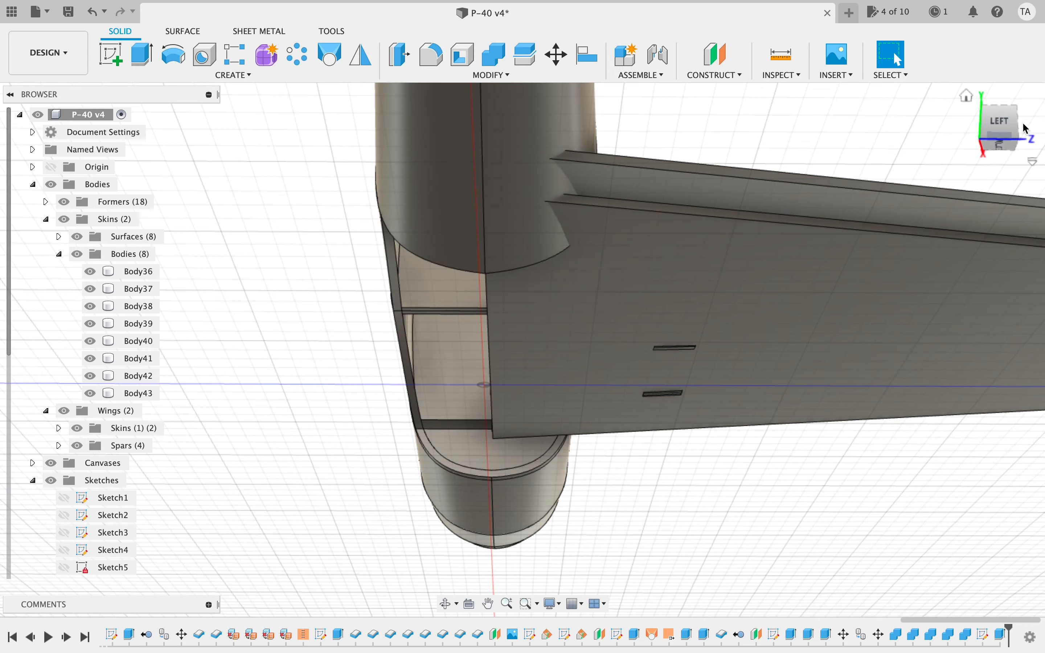
- Edit the cut sketch, moving the leading-edge corner point forward onto the fuselage section seam at X 265, Y 75 mm, and finish the sketch
drag(993, 133, 720, 5)
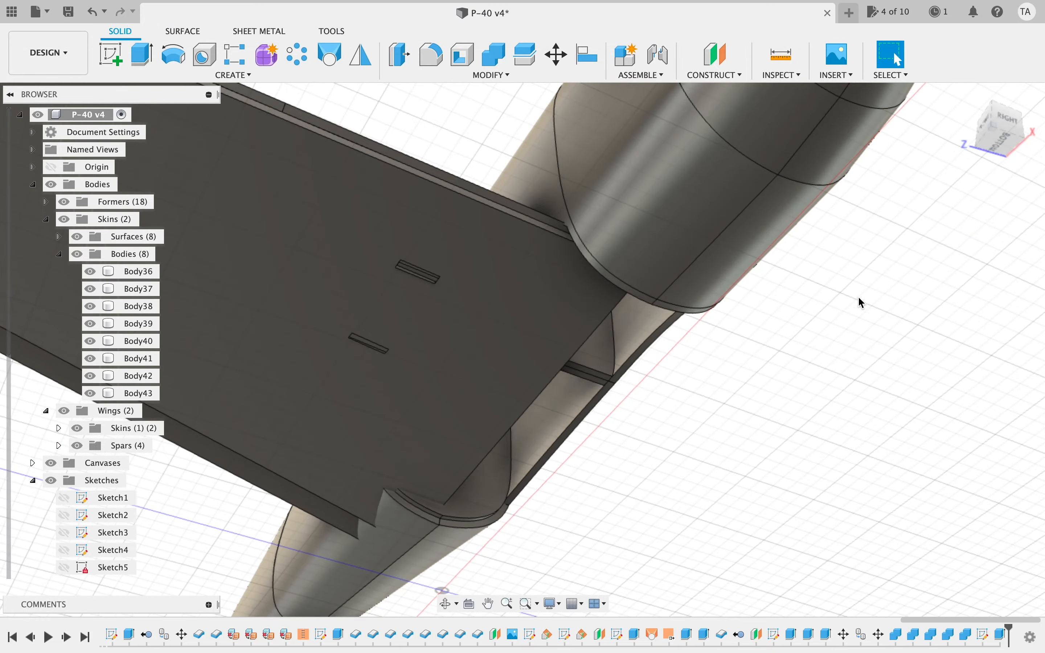
mouse_move(1011, 125)
mouse_down()
mouse_move(748, 134)
mouse_move(789, 157)
mouse_up()
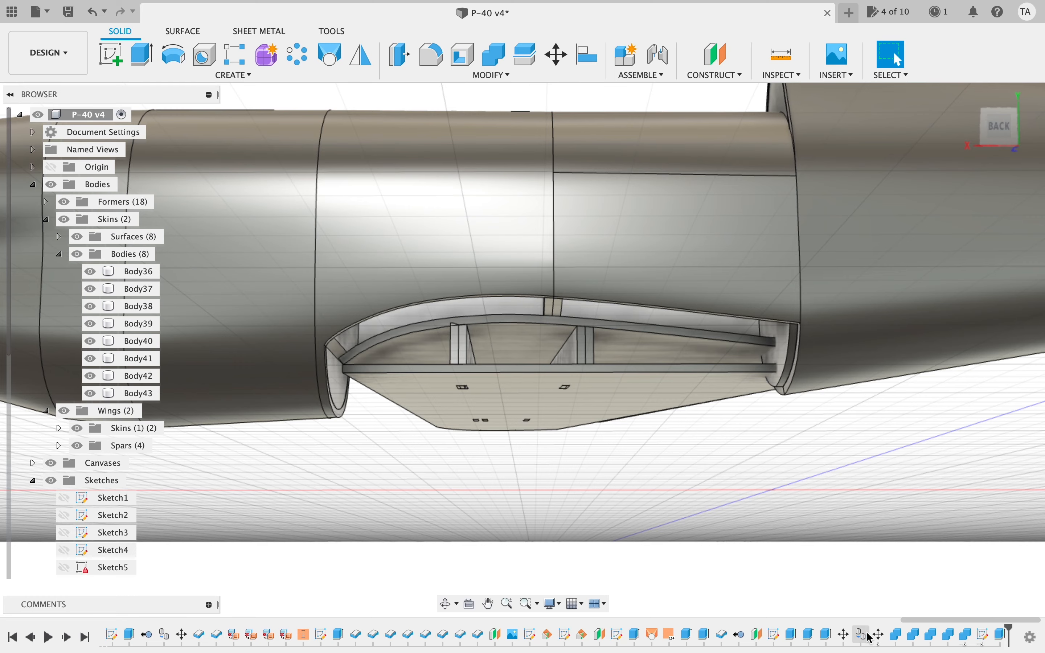
double_click(985, 634)
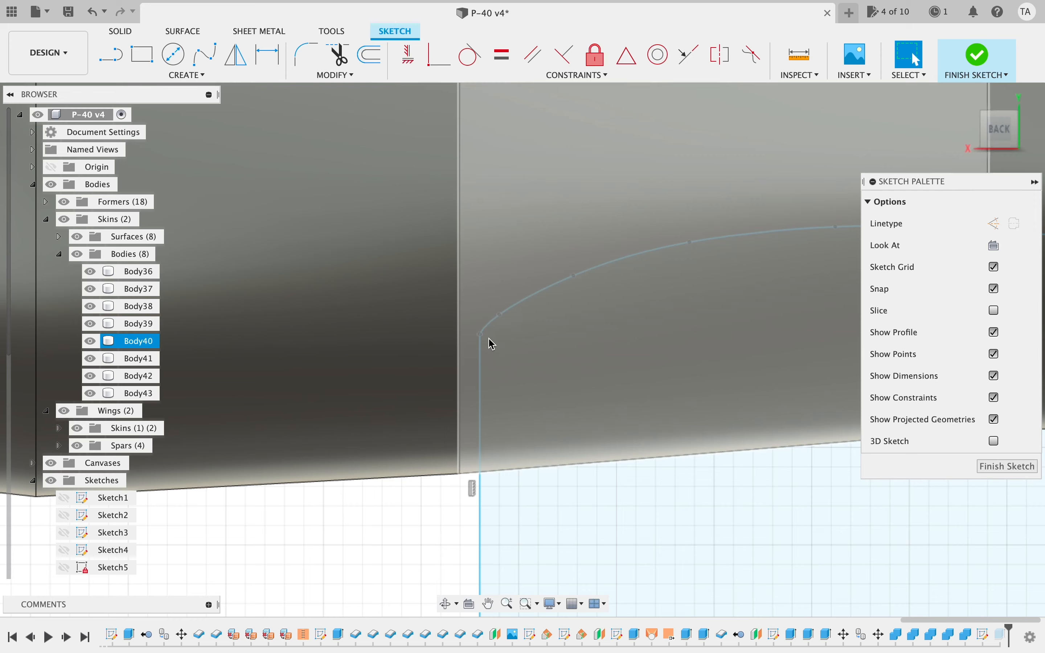
drag(481, 335, 461, 333)
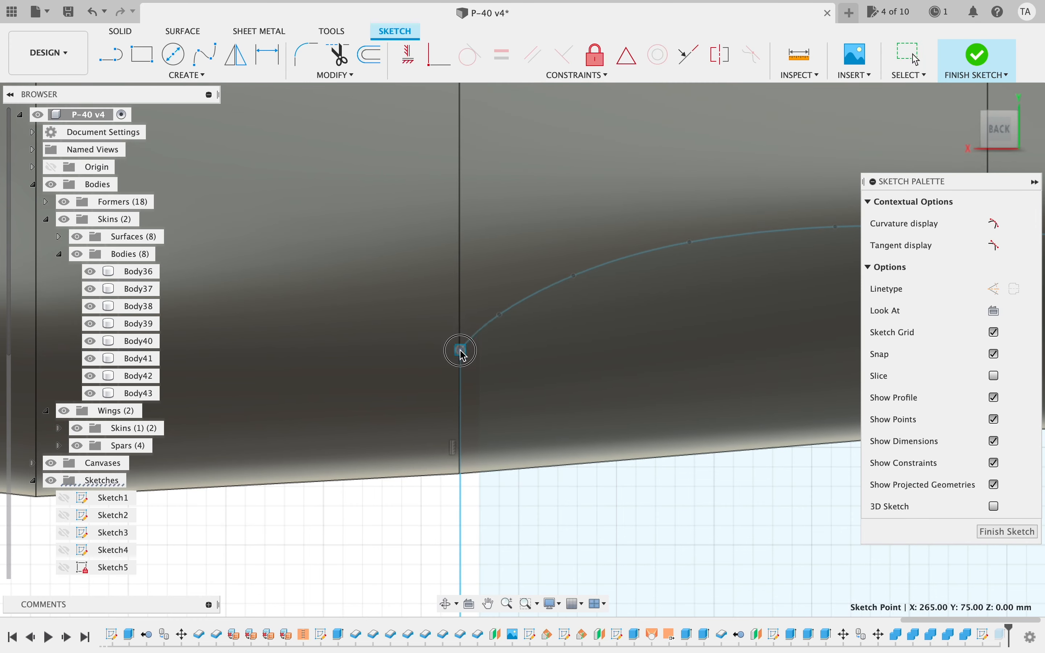
click(599, 324)
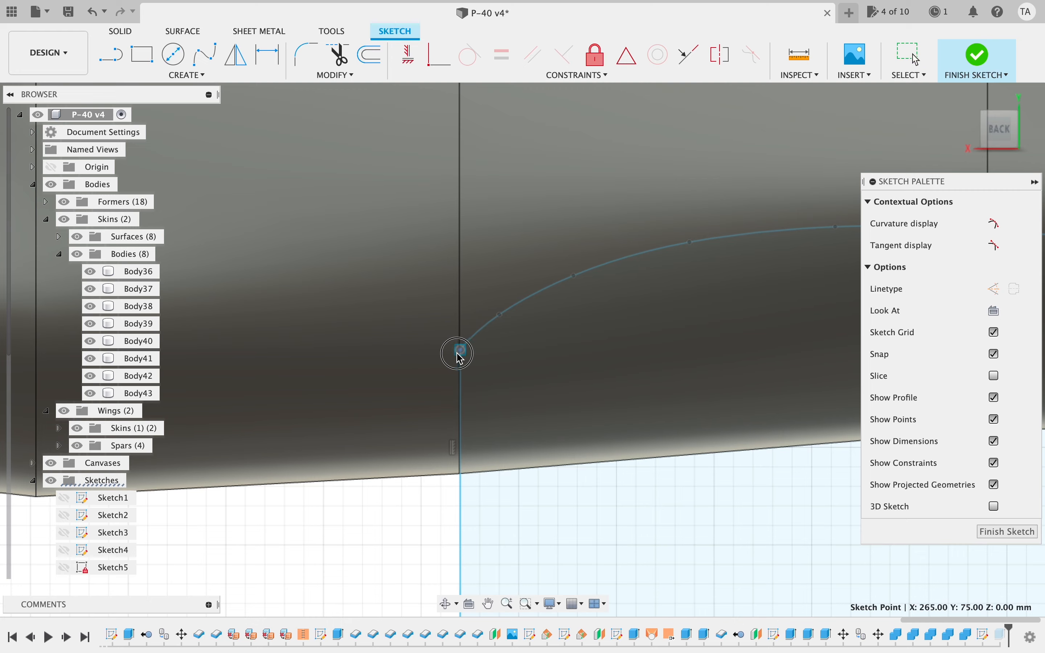
click(456, 354)
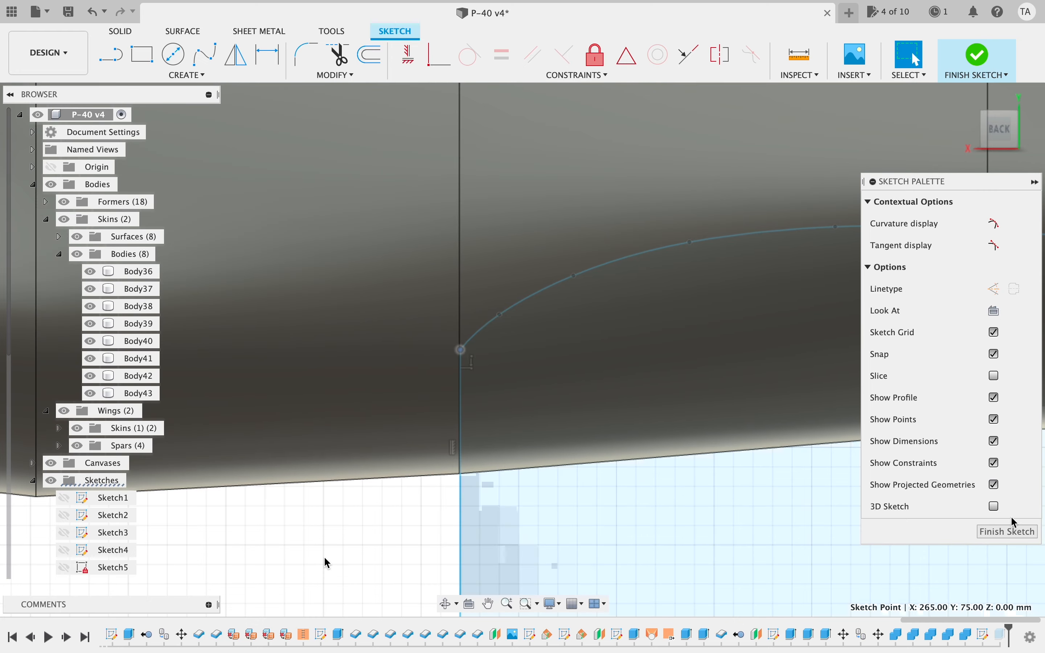
click(1024, 533)
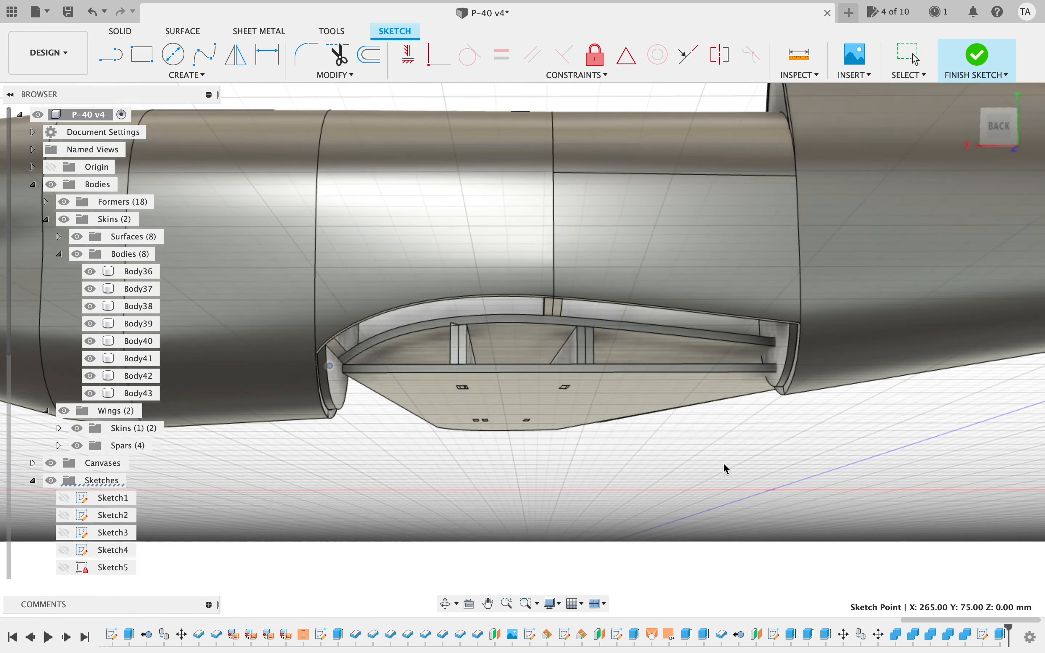
- Examine the front end of the cutout and its former against the wing's leading edge from several angles
scroll(473, 494, up, 5)
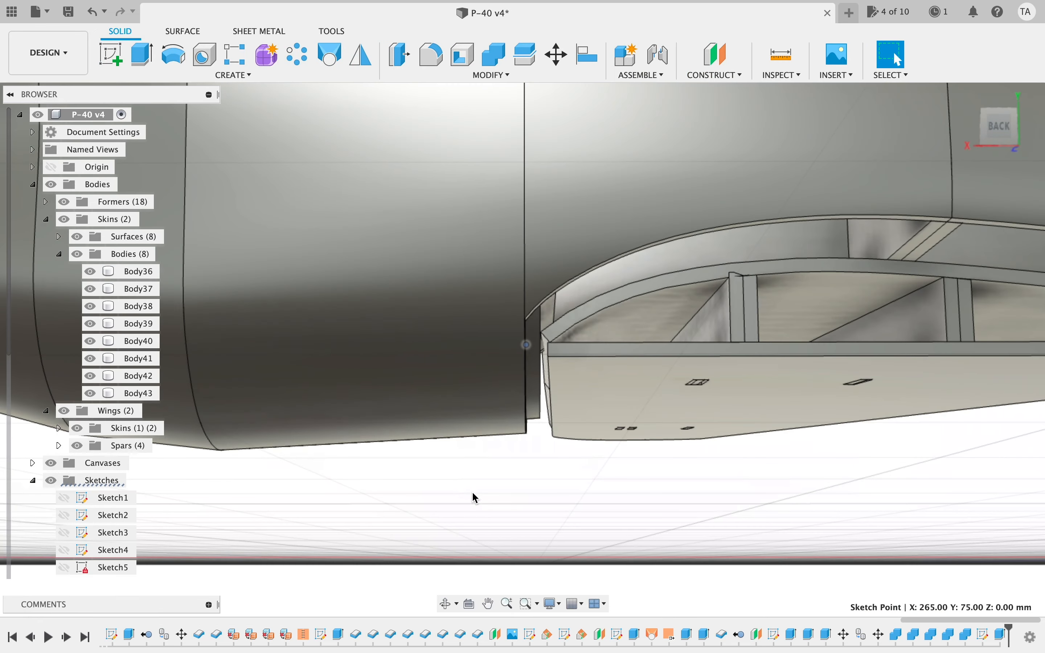
mouse_move(998, 134)
mouse_down()
mouse_move(926, 128)
mouse_move(856, 66)
mouse_move(868, 103)
mouse_move(795, 130)
mouse_move(795, 110)
mouse_move(879, 103)
mouse_move(1002, 128)
mouse_move(973, 129)
mouse_move(929, 102)
mouse_up()
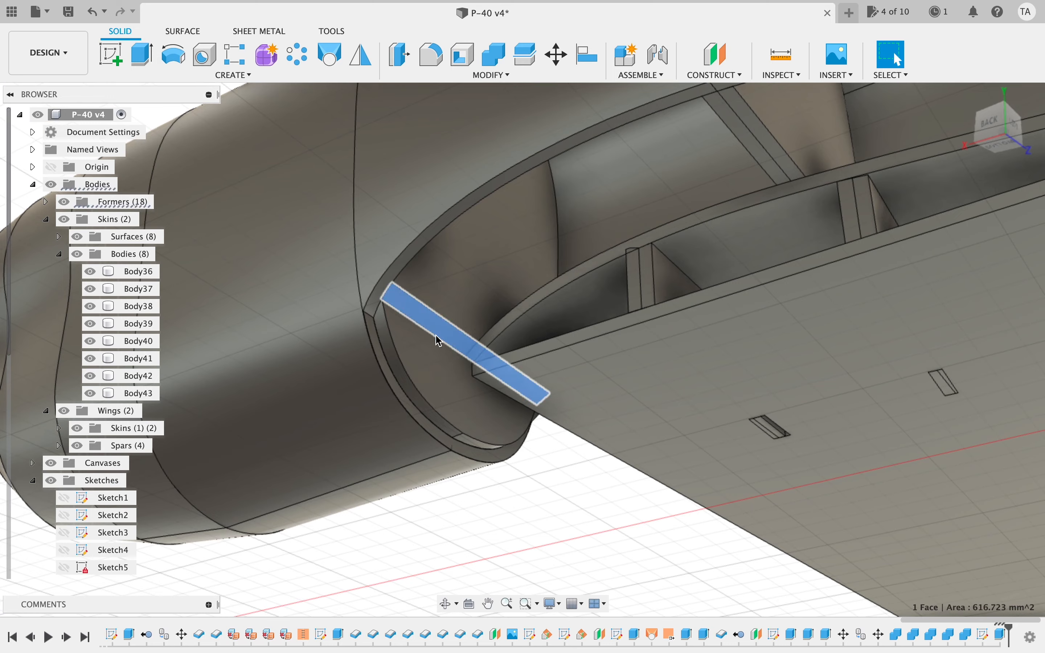
scroll(465, 372, up, 3)
scroll(466, 372, up, 3)
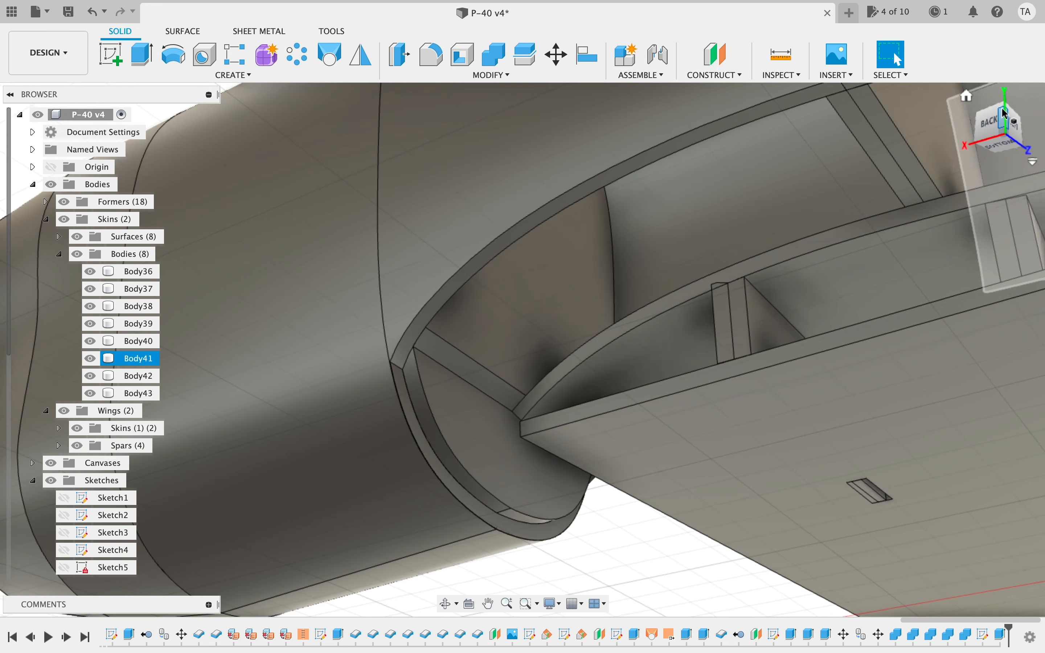
drag(1002, 109, 927, 124)
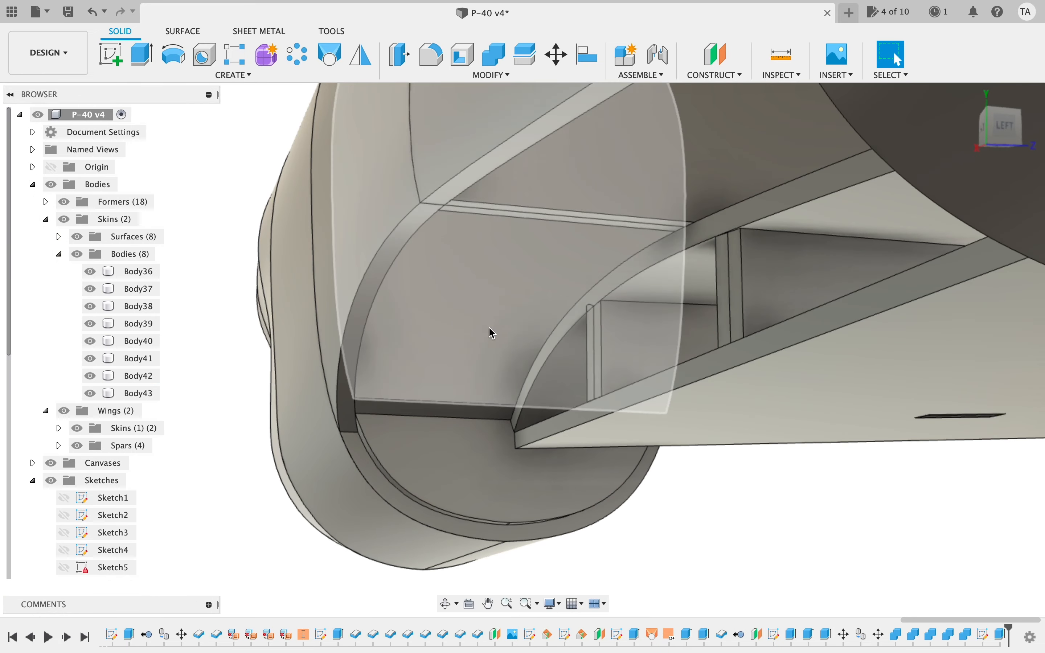
click(801, 200)
drag(1002, 138, 784, 152)
click(502, 370)
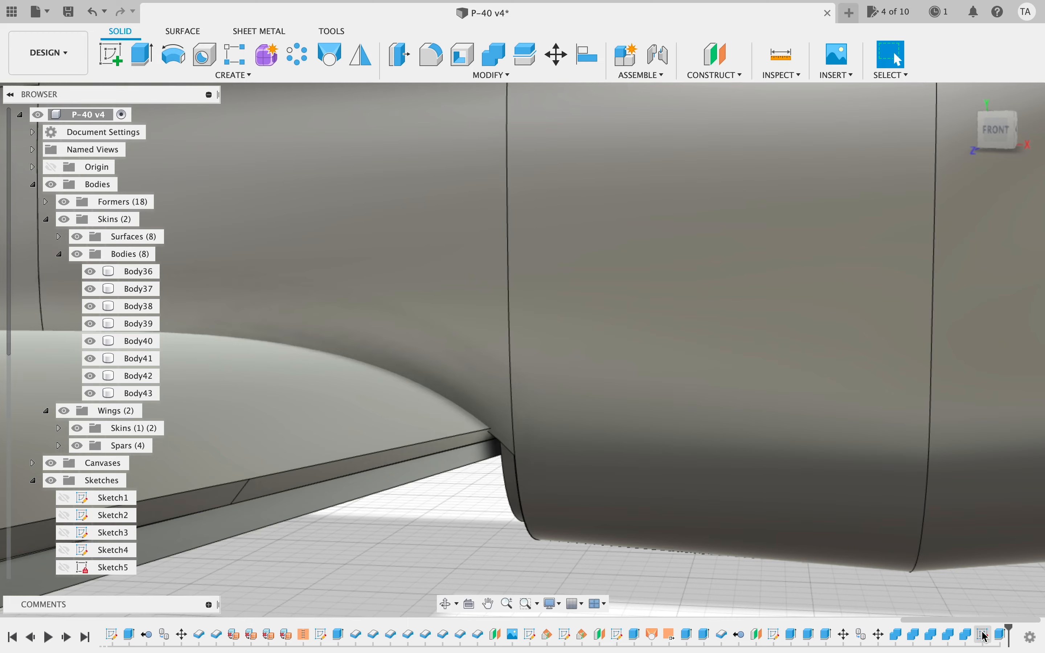
- Reopen the cut sketch in the back view and turn on Slice to section the model at the sketch plane
double_click(986, 635)
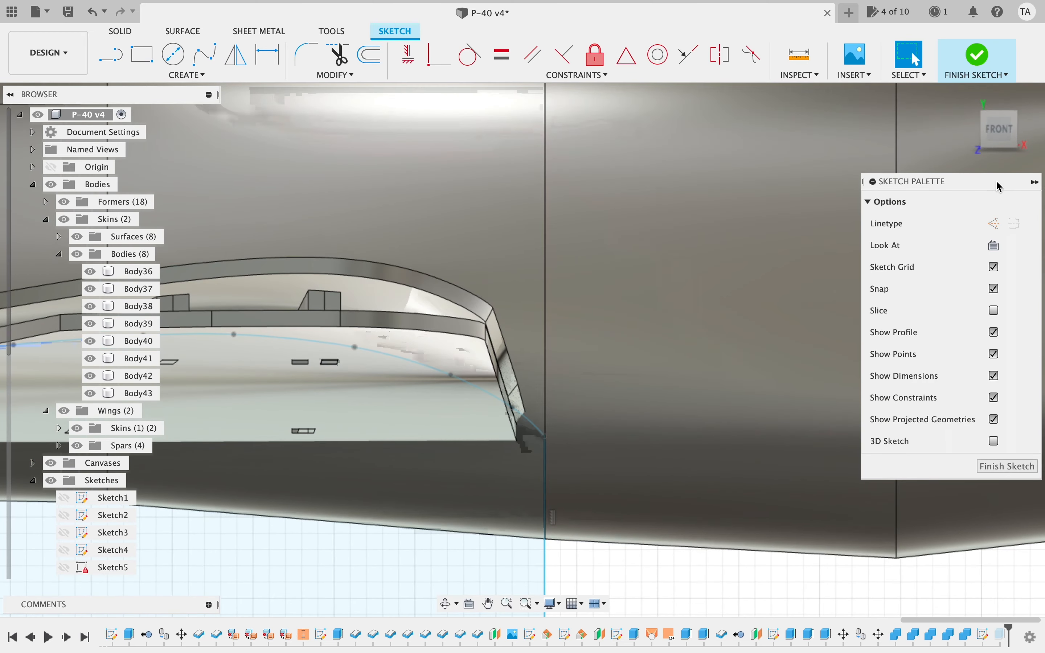
drag(987, 133, 633, 126)
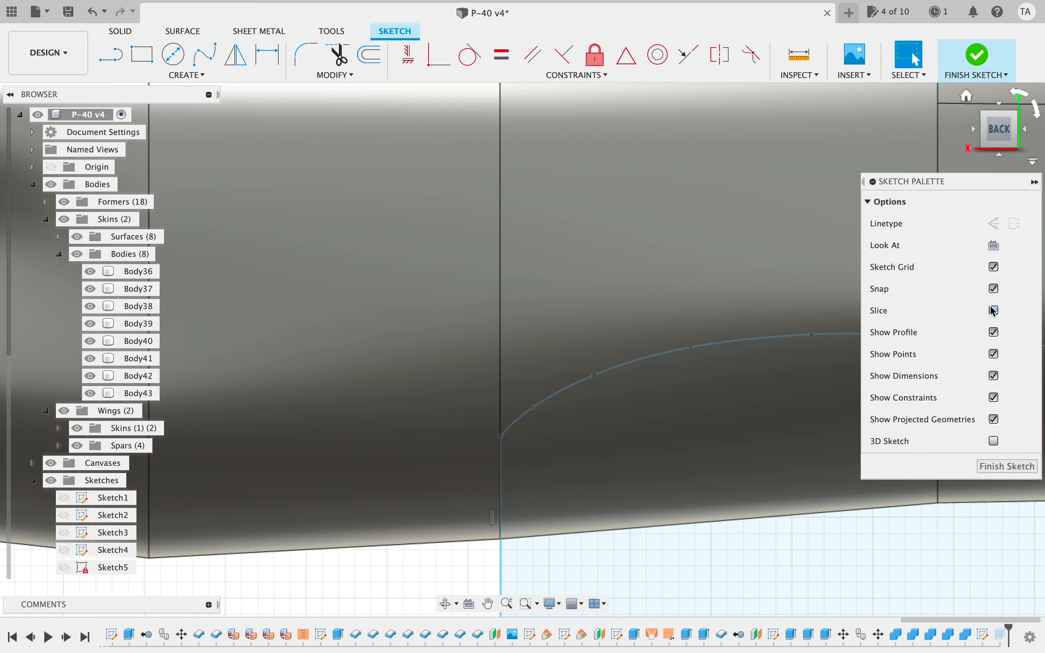
click(995, 311)
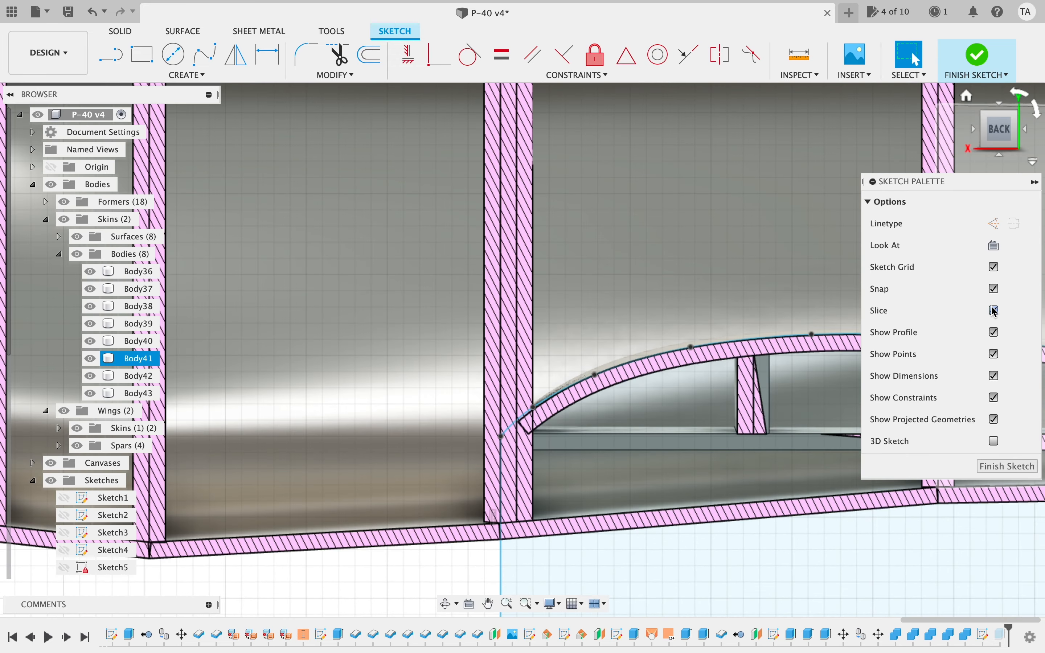
- Raise the second spline point behind the leading-edge corner off the wing's upper skin to X 236, Y 95 mm
scroll(538, 430, up, 5)
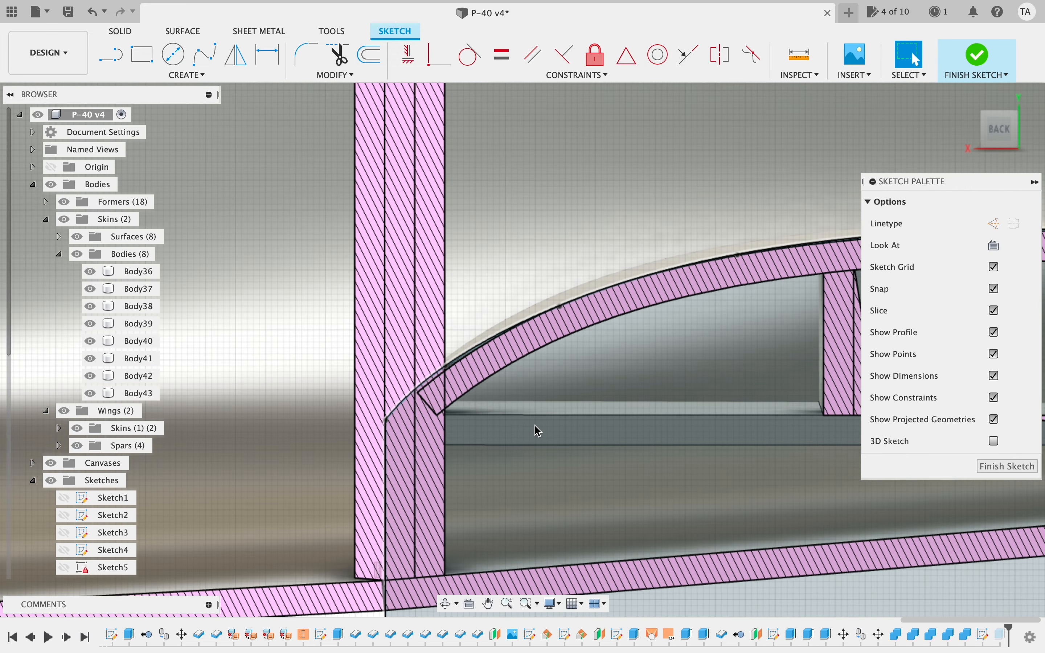
scroll(535, 425, up, 5)
click(651, 251)
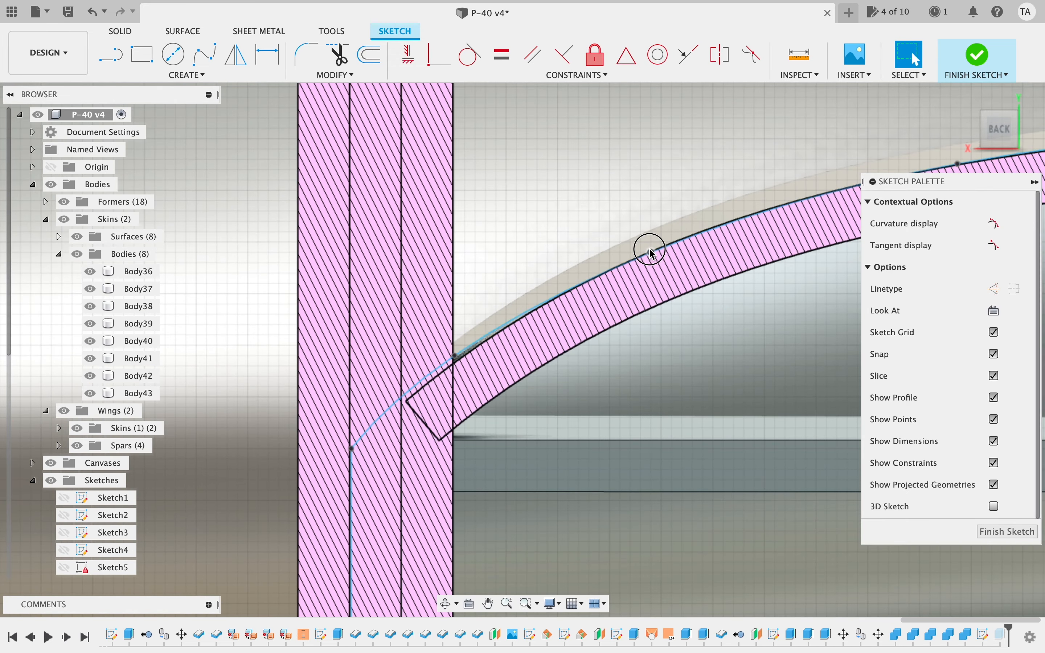
scroll(652, 250, up, 5)
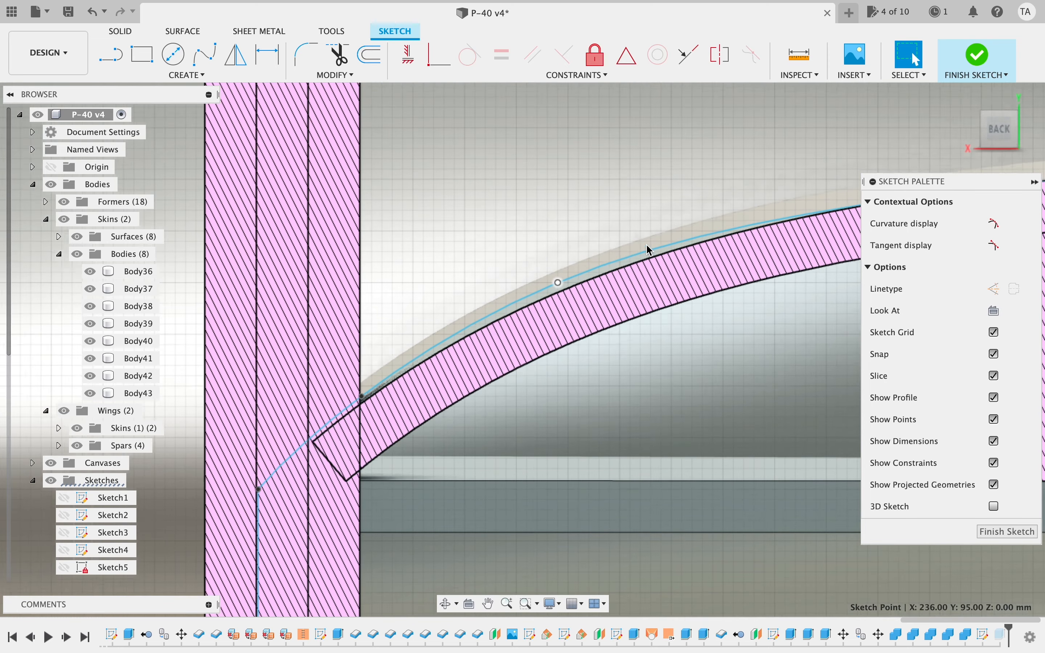
- Lower the second spline point behind the leading-edge corner to X 236, Y 94.4 mm, closer to the wing skin, and finish the sketch
scroll(537, 349, up, 5)
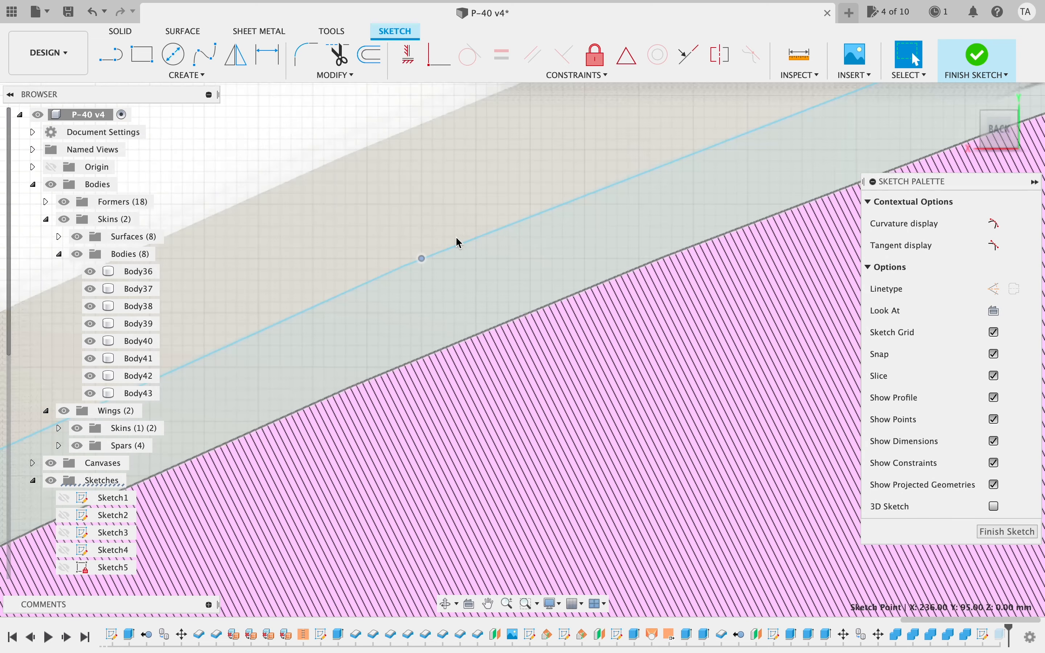
click(421, 258)
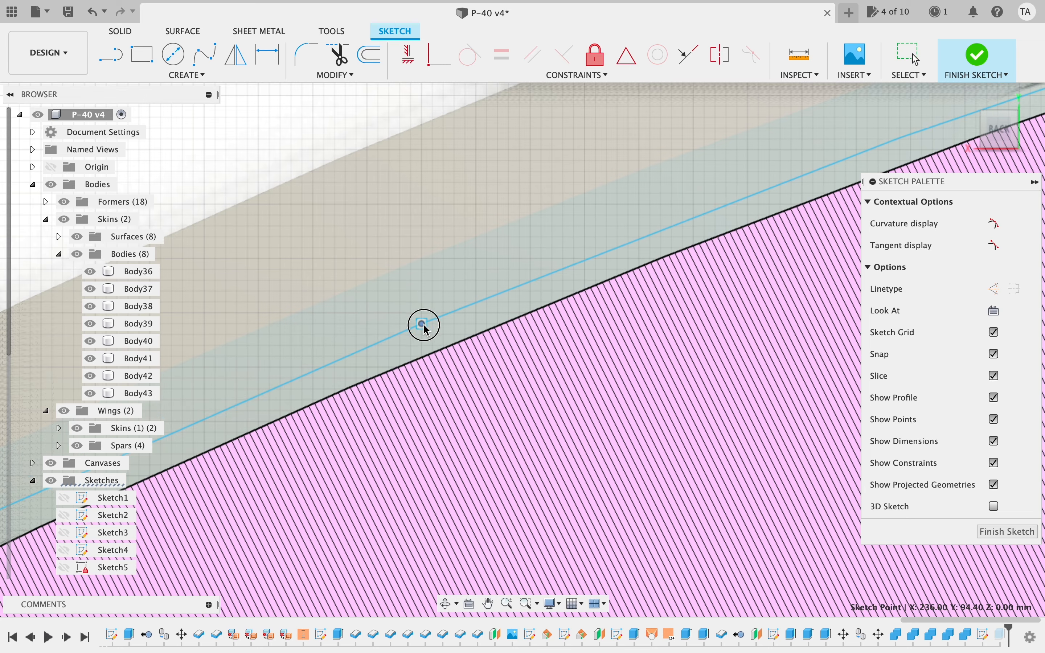
scroll(423, 324, down, 8)
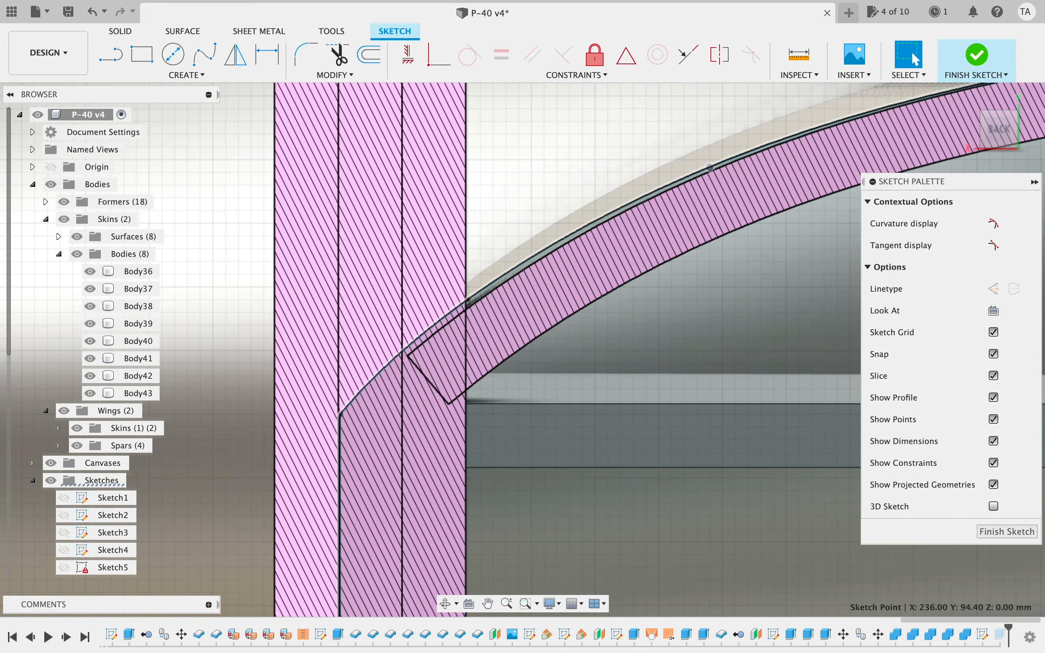
middle_drag(971, 153, 530, 320)
scroll(665, 275, up, 2)
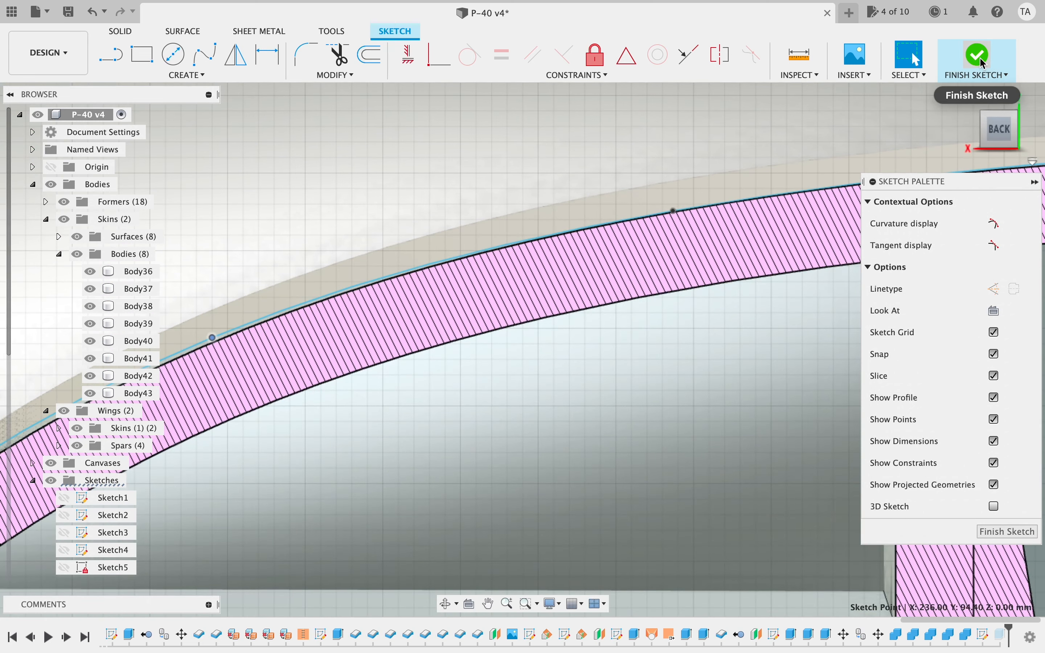
click(979, 58)
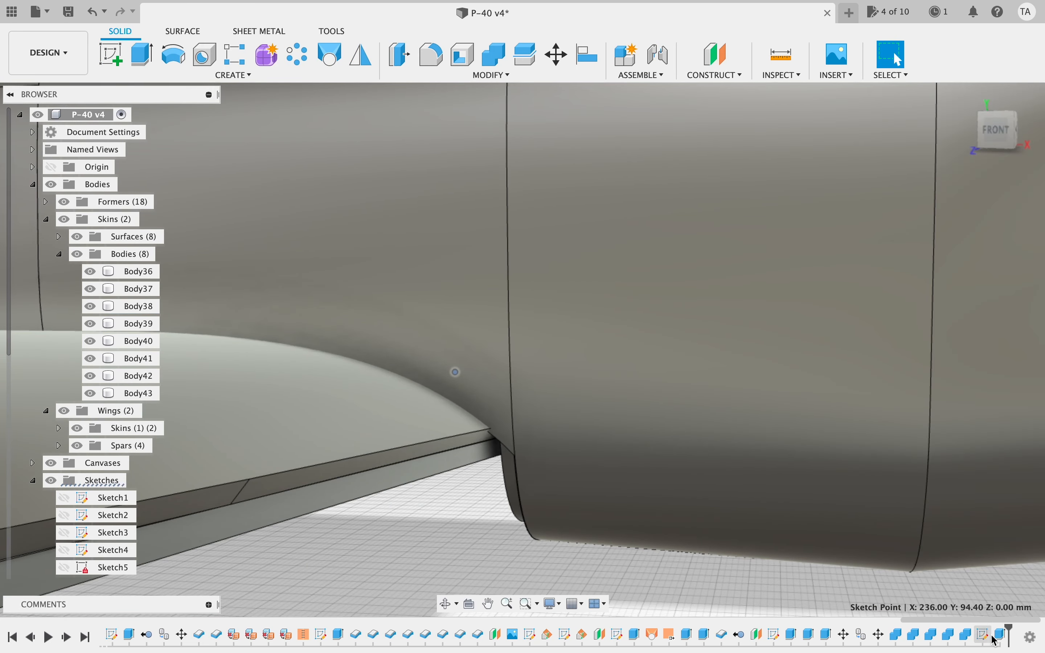
- Reopen the cut sketch, look at it from the back, and section the model at the sketch plane with Slice
double_click(985, 635)
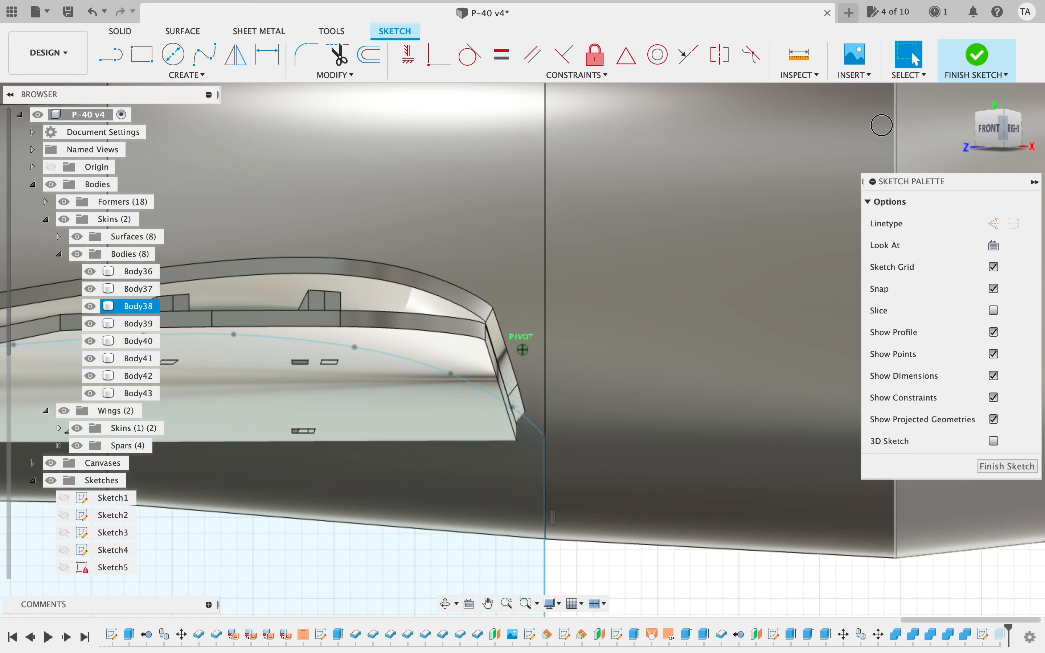
shift+middle_drag(881, 125, 708, 123)
click(1013, 128)
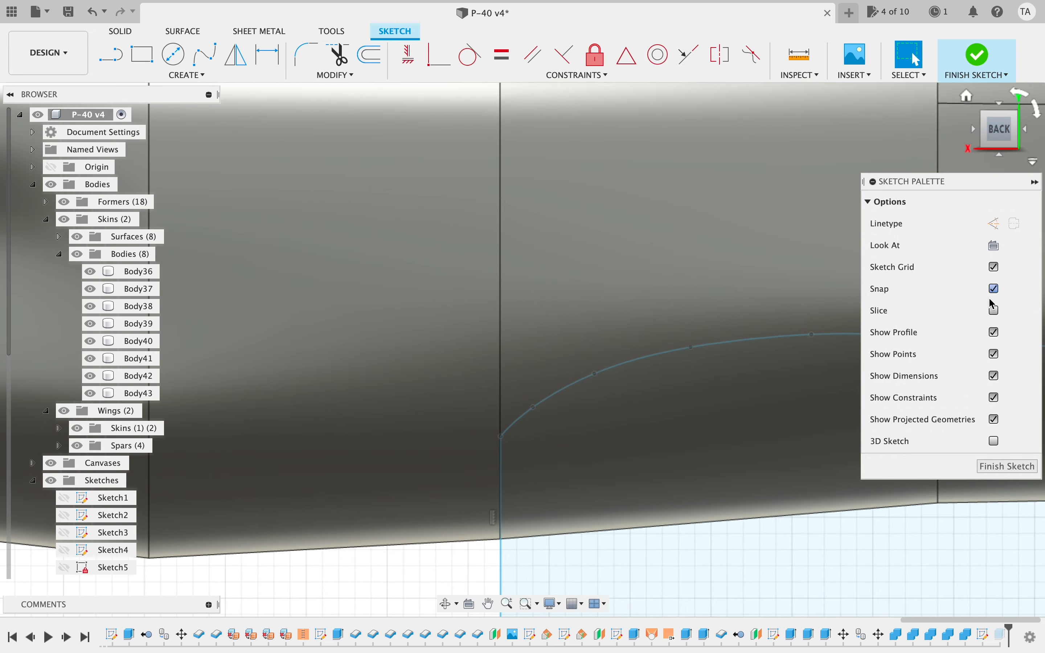
click(999, 319)
- Raise the second spline point behind the leading-edge corner clear of the wing skin, and the first one to X 255, Y 85 mm
scroll(605, 379, up, 5)
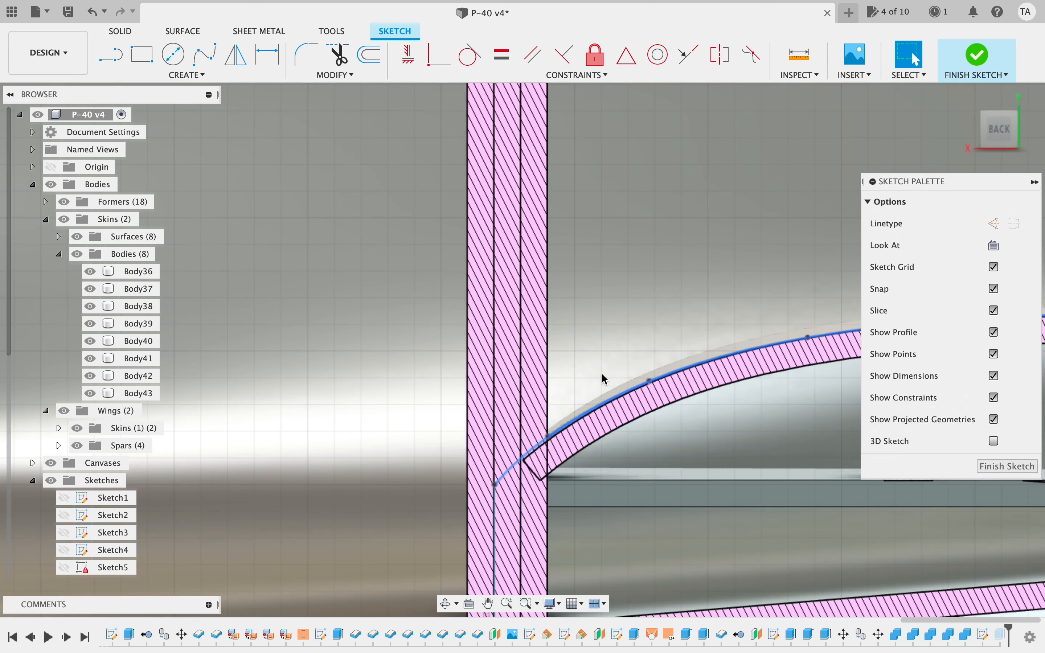
scroll(602, 374, right, 3)
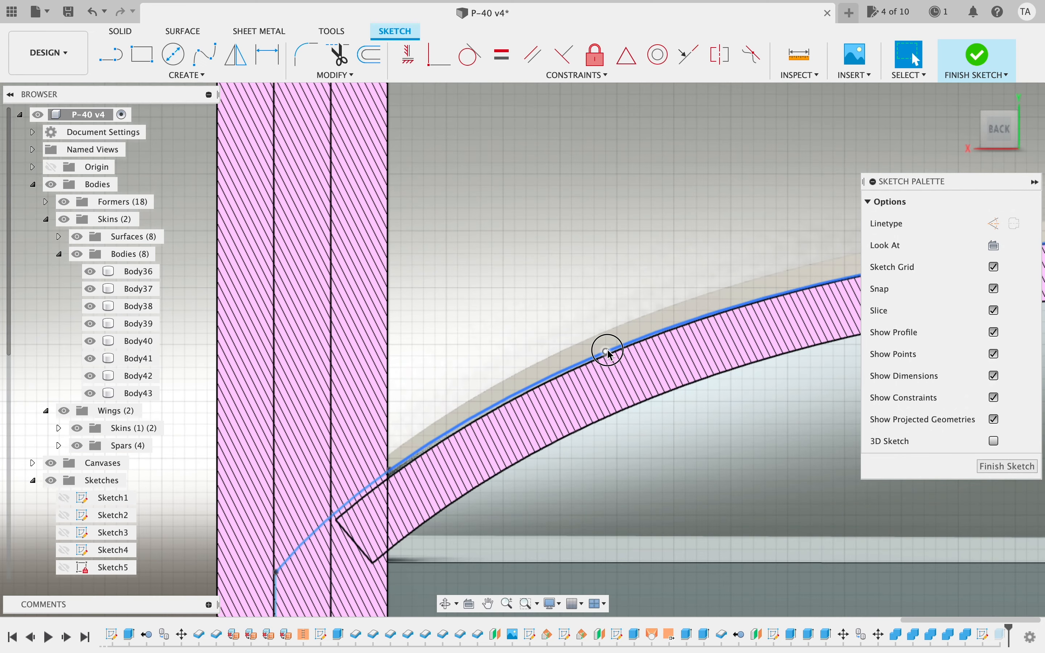
click(609, 353)
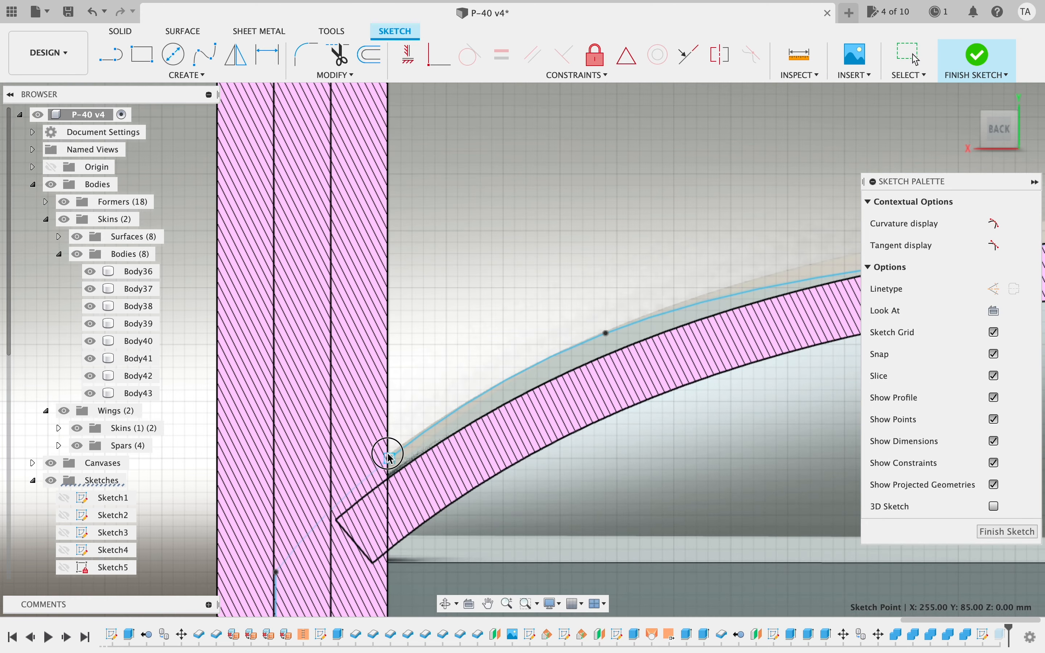
drag(387, 453, 388, 453)
- Raise the spline points over the wing's crest off the upper skin, including those to X 207, Y 105 mm and X 141, Y 108 mm
scroll(616, 470, right, 10)
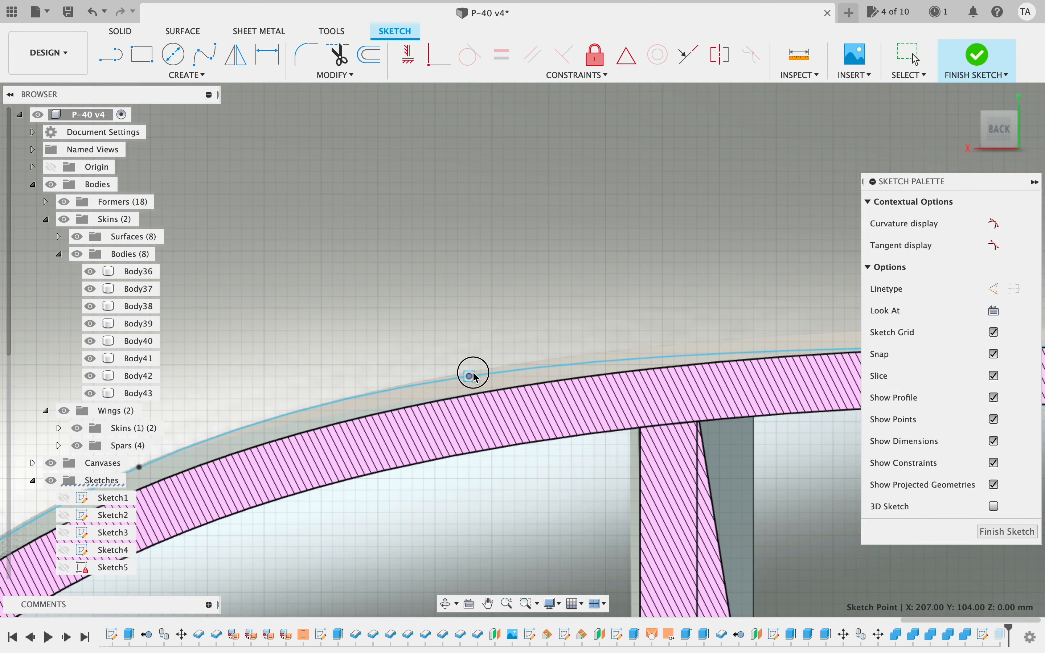
scroll(605, 366, right, 10)
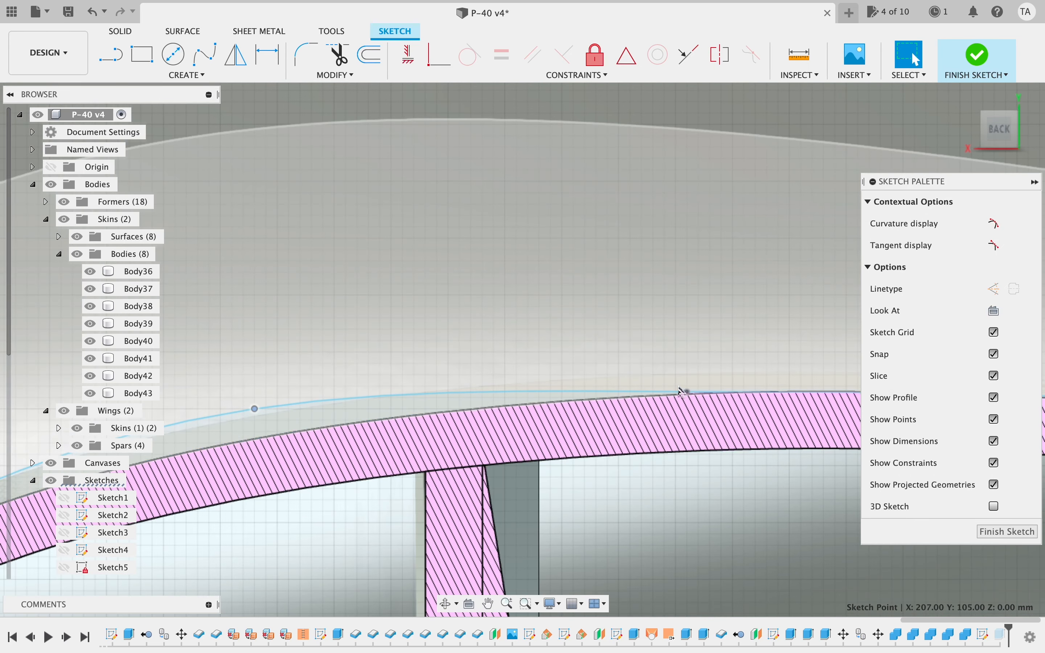
scroll(690, 380, left, 10)
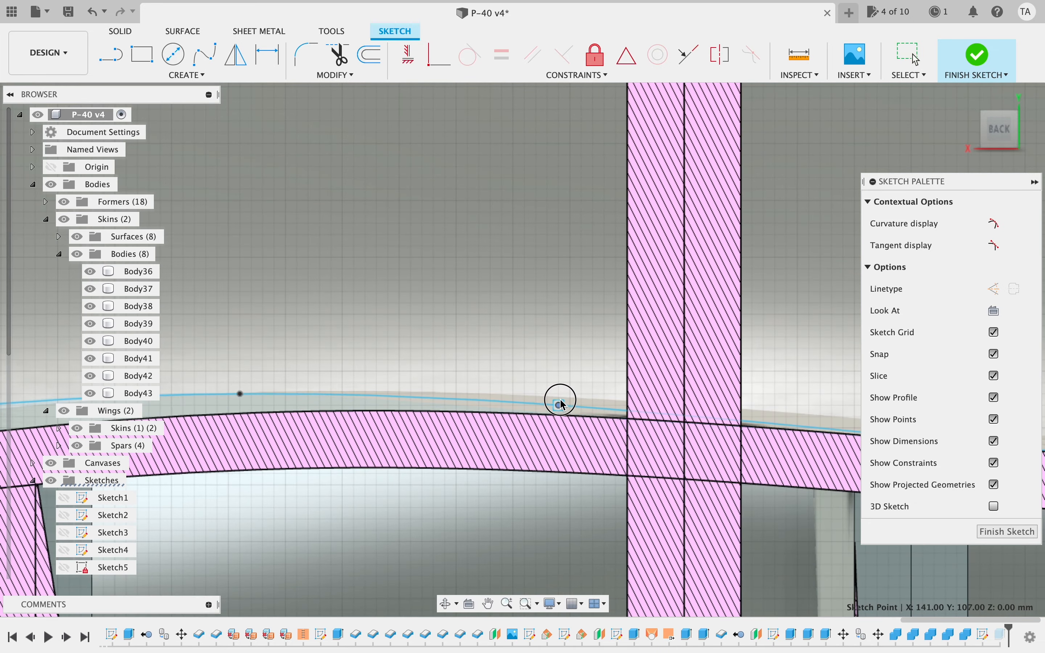
scroll(562, 401, right, 10)
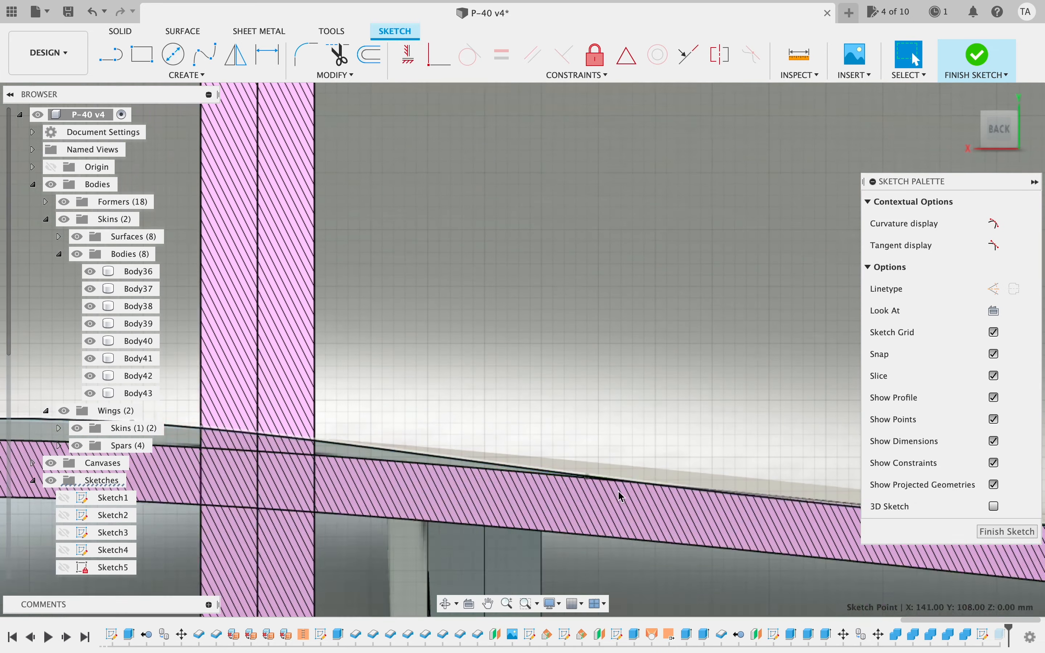
- Raise the rear spline points, including one to X -5, Y 93 mm, move the trailing-edge corner to X -91, Y 82 mm, and finish the sketch
scroll(589, 464, right, 10)
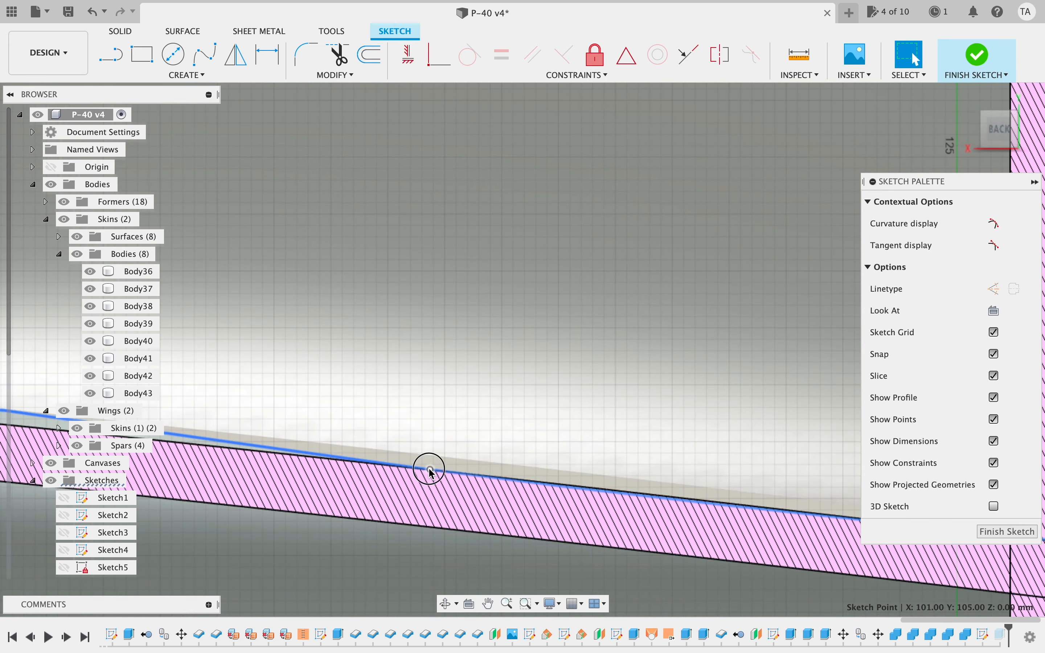
scroll(443, 485, right, 10)
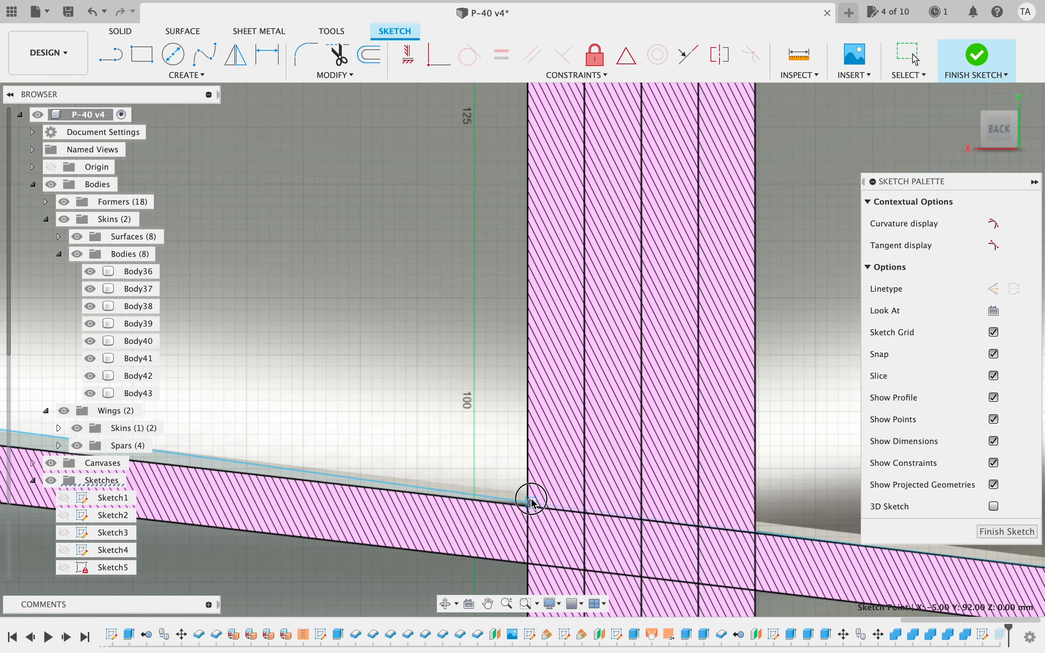
scroll(530, 492, right, 10)
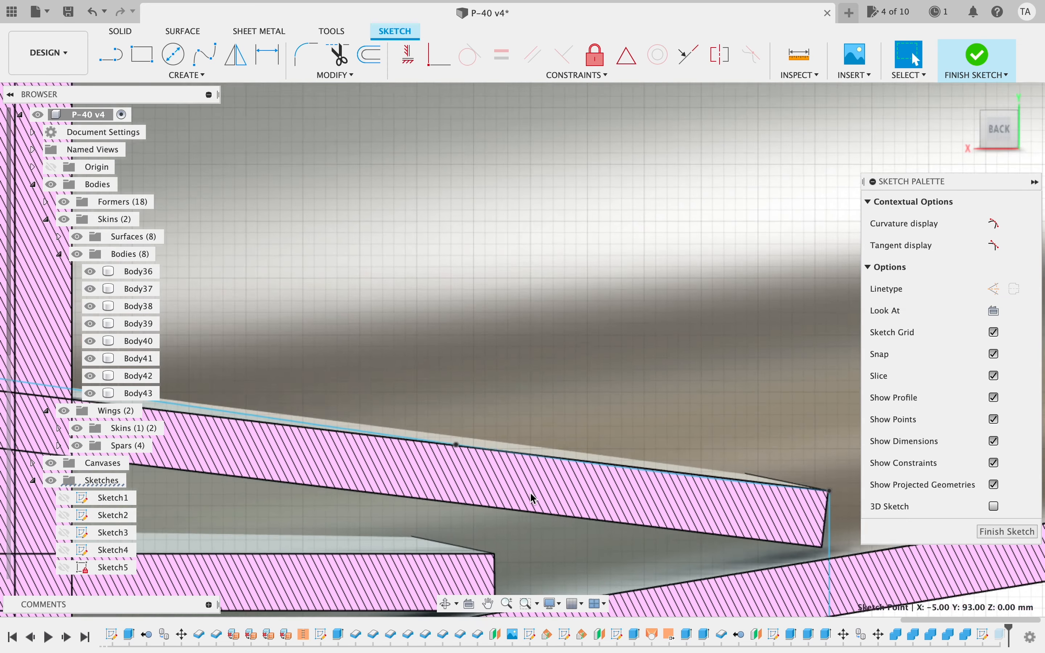
drag(392, 440, 391, 427)
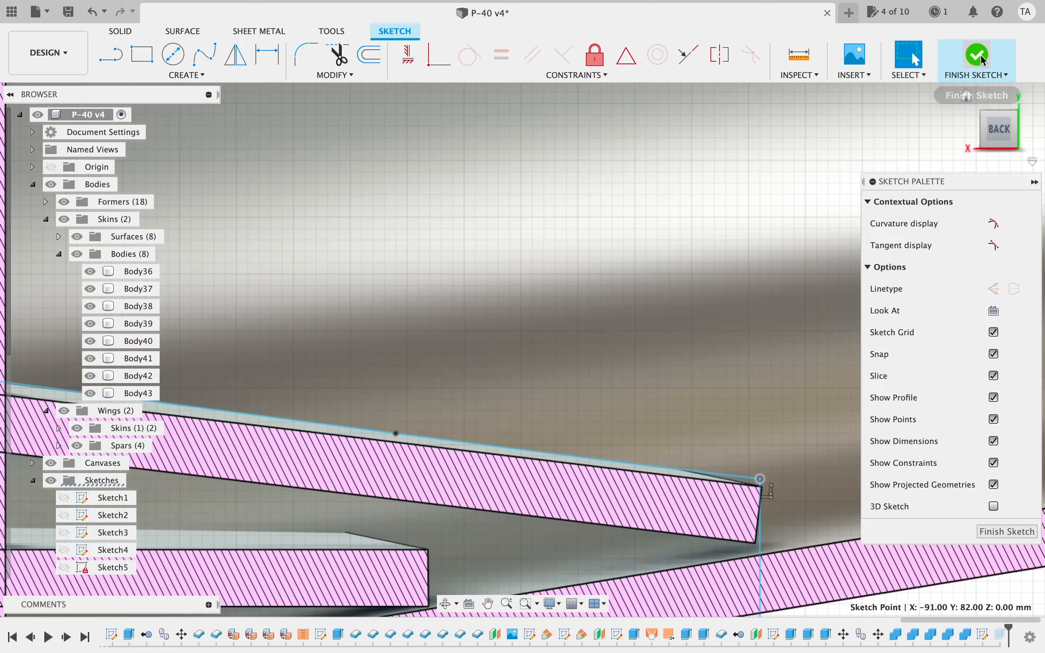
click(982, 59)
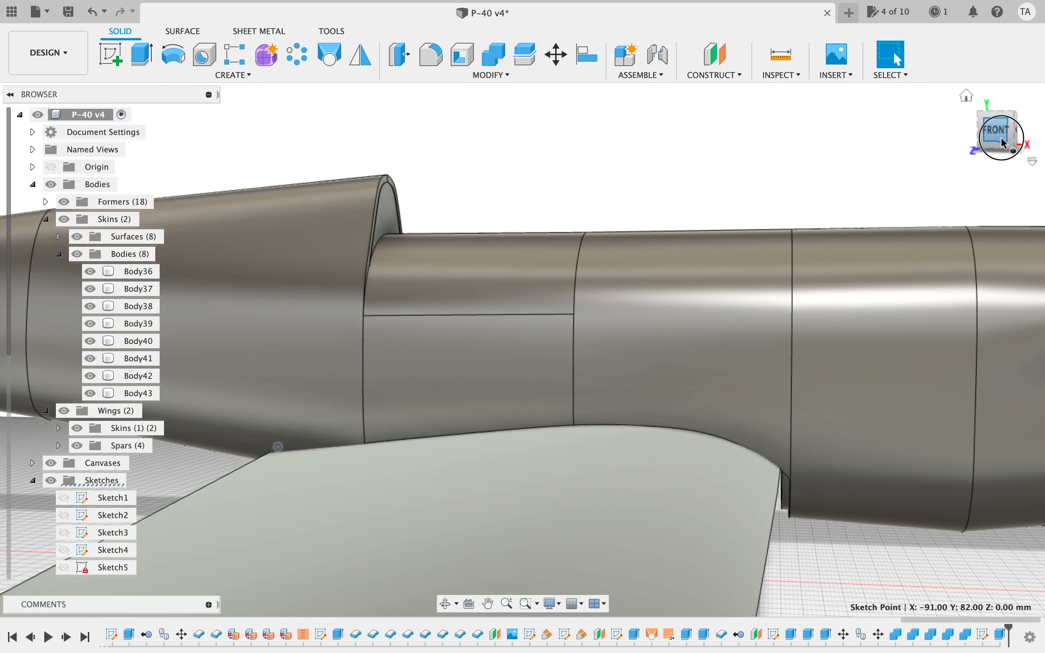
- Reopen the cut sketch with Slice on, raise the first spline point behind the leading-edge corner to X 255, Y 86 mm, and finish the sketch
mouse_move(1004, 142)
mouse_down()
mouse_move(972, 147)
mouse_move(795, 100)
mouse_move(731, 118)
mouse_move(699, 105)
mouse_move(725, 93)
mouse_move(760, 116)
mouse_move(766, 126)
mouse_move(707, 86)
mouse_move(739, 142)
mouse_move(947, 130)
mouse_move(984, 418)
mouse_up()
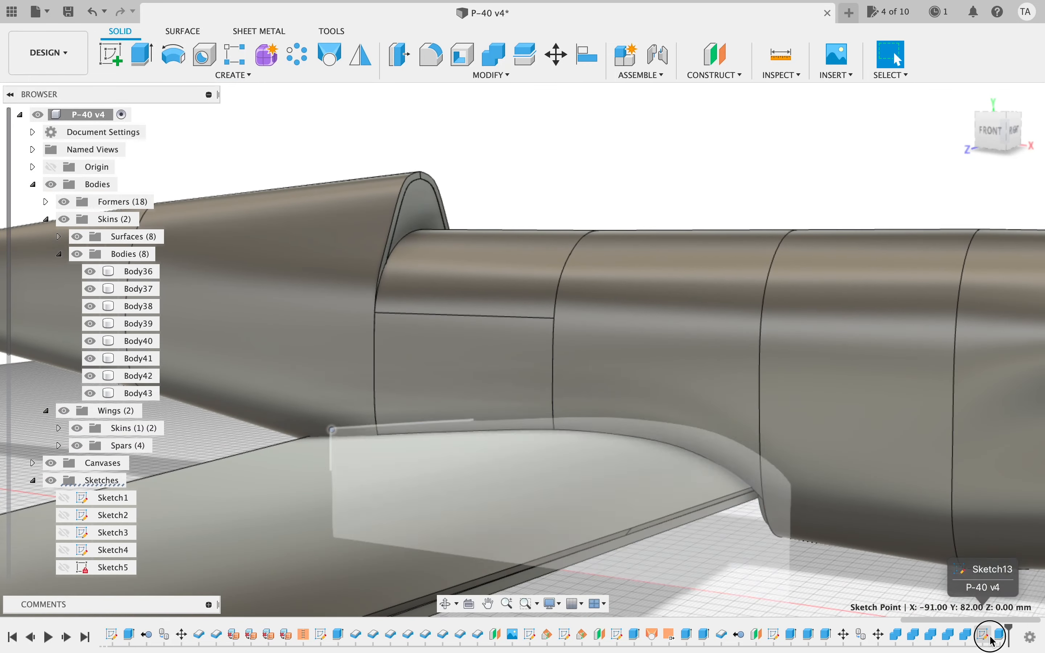
double_click(984, 634)
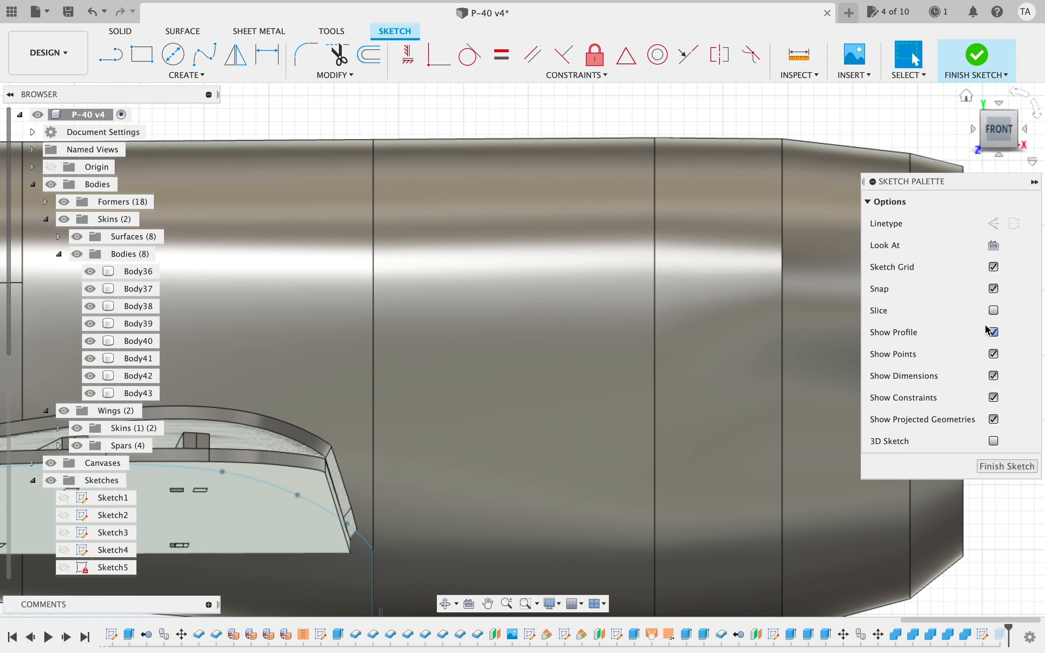
click(994, 311)
scroll(479, 433, up, 5)
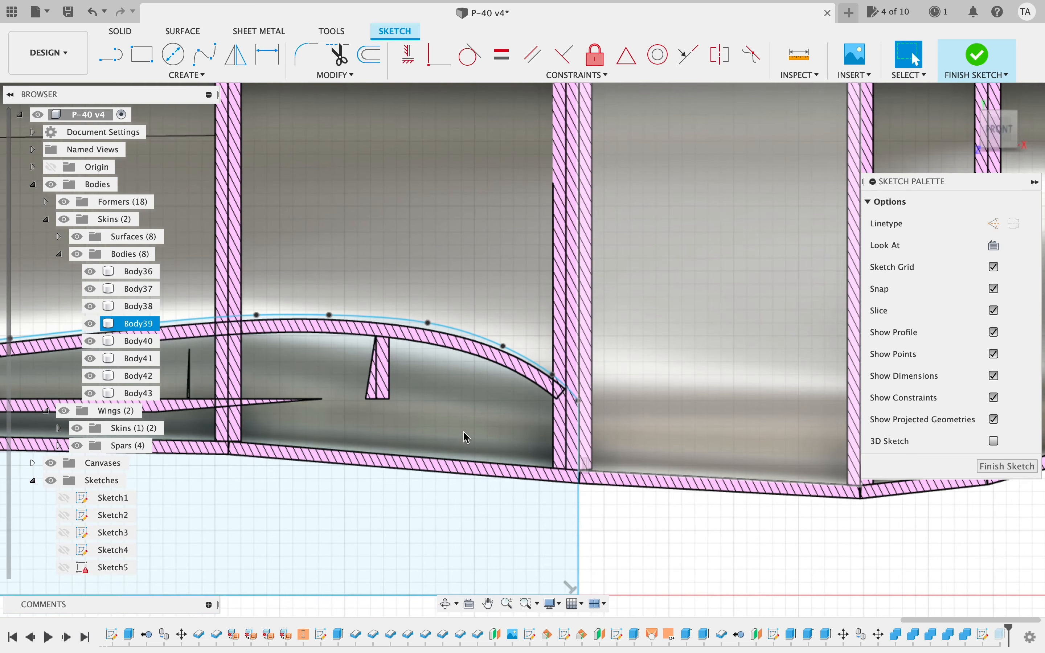
scroll(492, 431, up, 3)
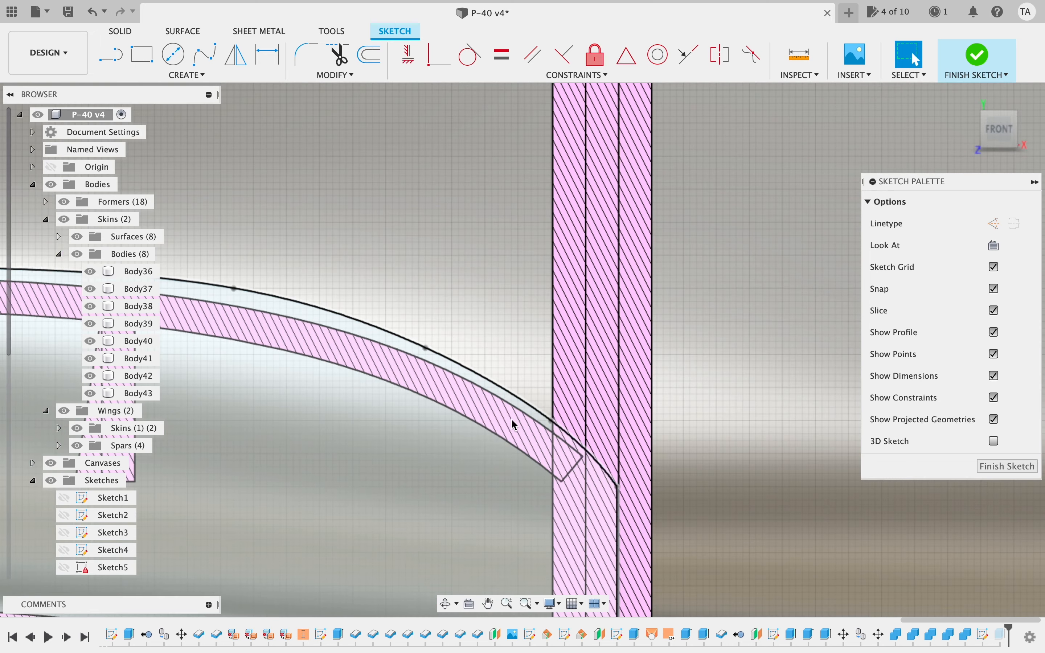
click(552, 417)
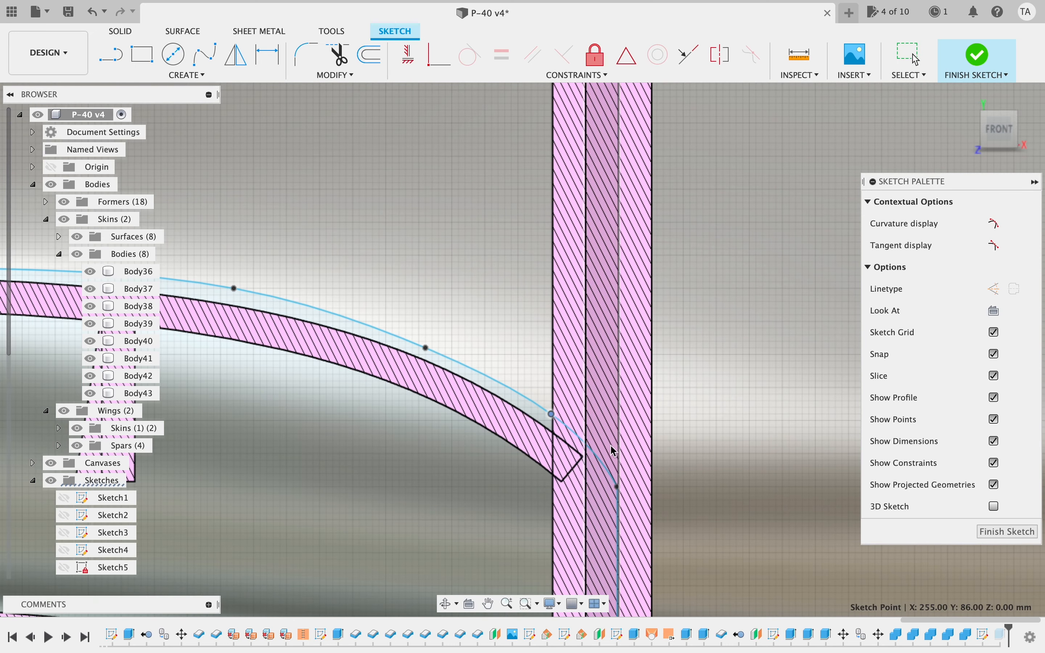
click(979, 59)
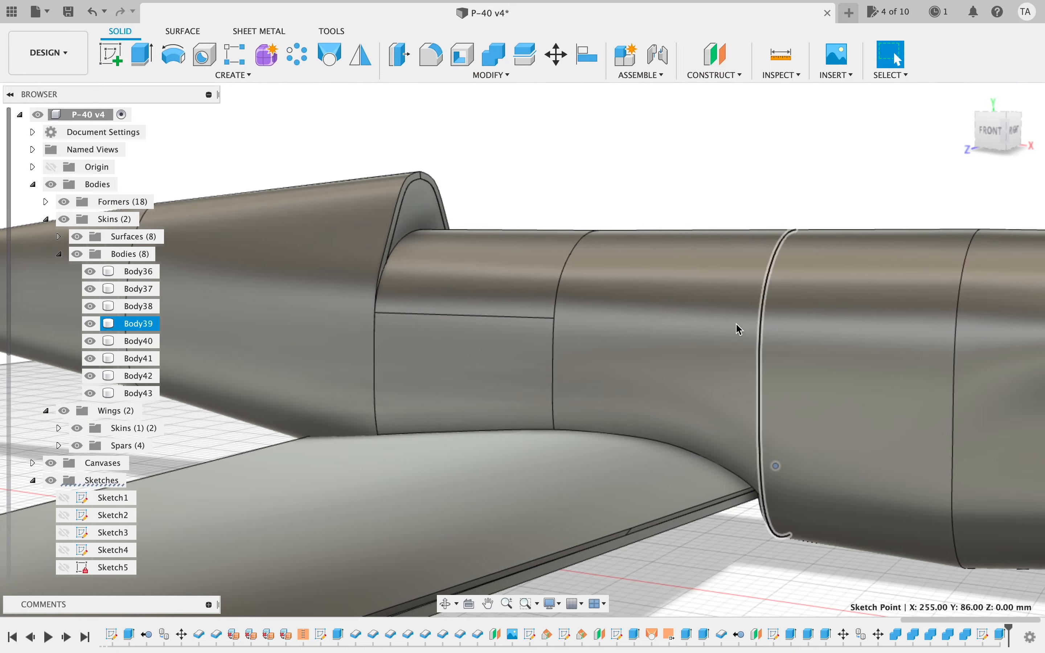
- Identify the former at the cutout's front end in the Formers folder, and check the fuselage cut's Objects To Cut for it
mouse_move(985, 131)
mouse_down()
mouse_move(539, 107)
mouse_move(548, 93)
mouse_move(634, 122)
mouse_move(696, 115)
mouse_up()
scroll(375, 338, left, 3)
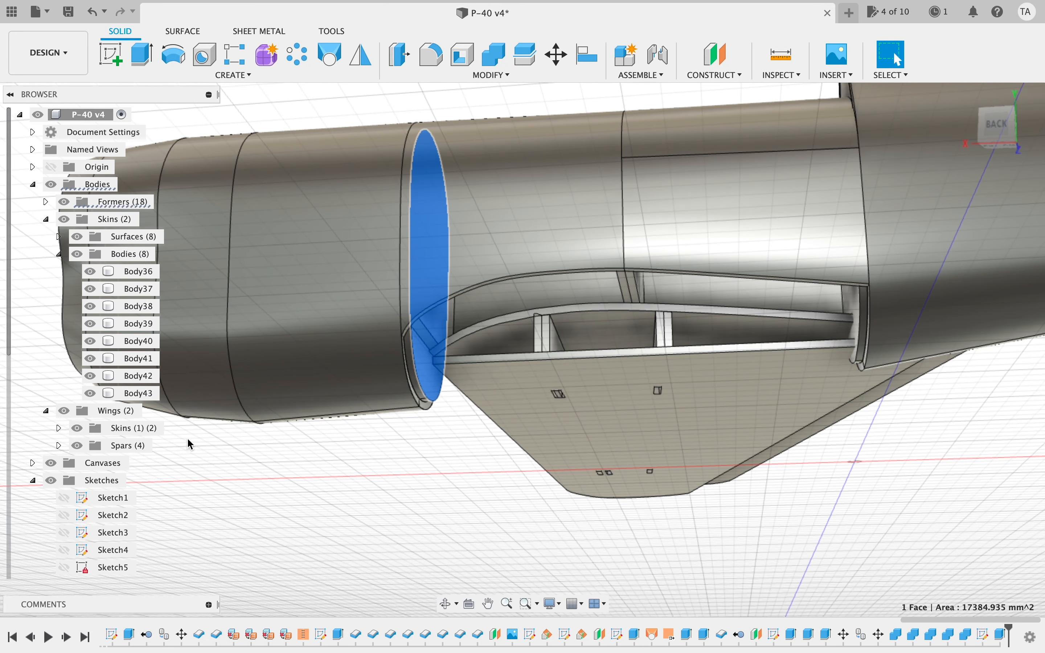
click(302, 531)
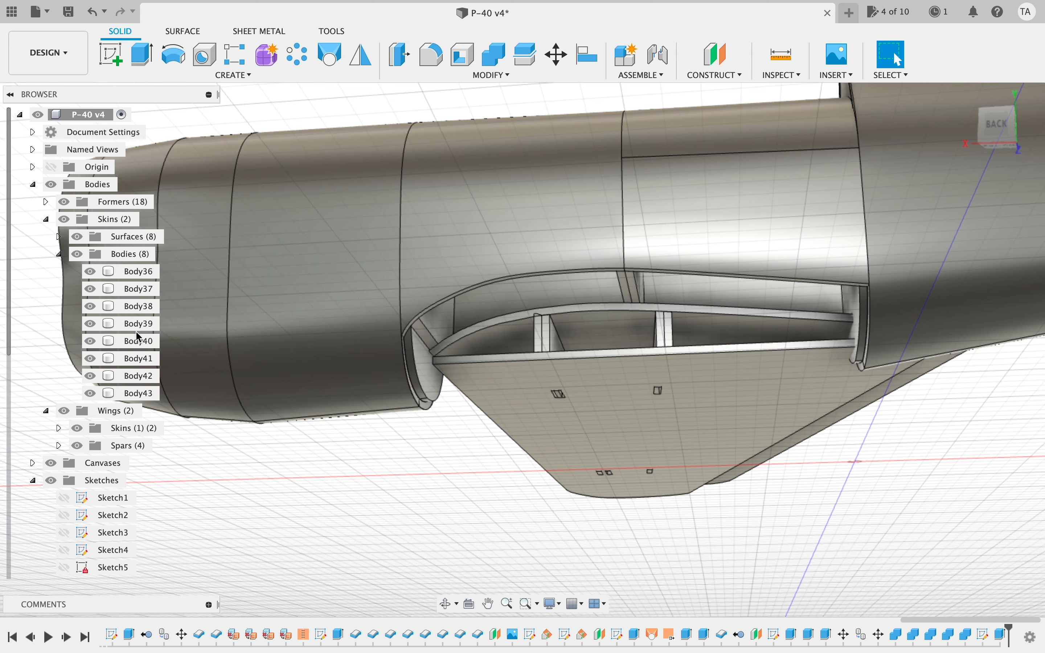
click(59, 254)
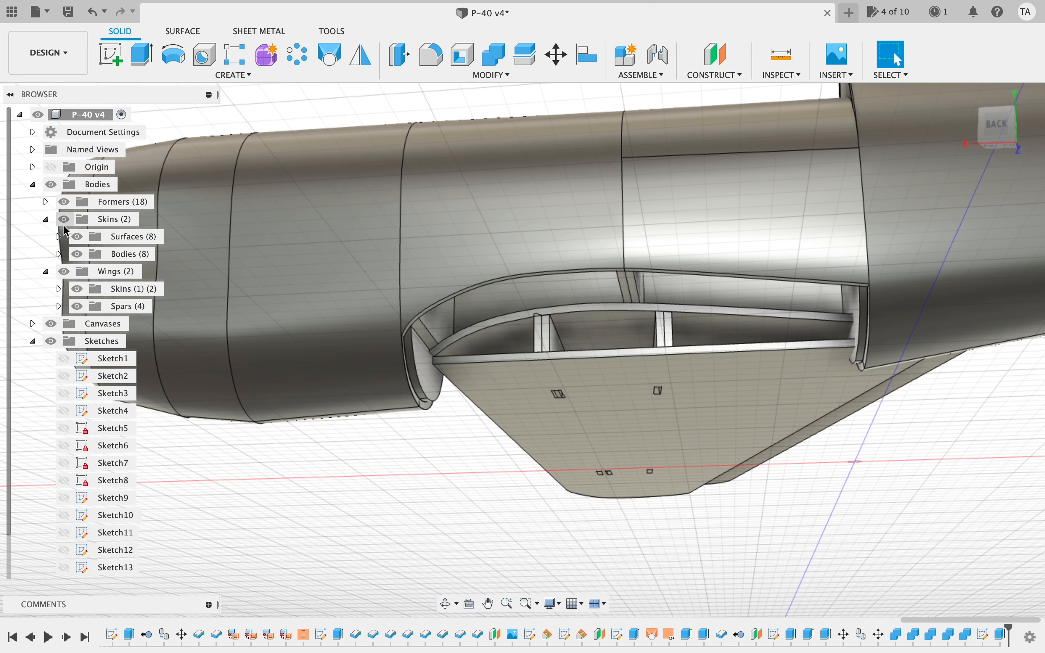
click(45, 203)
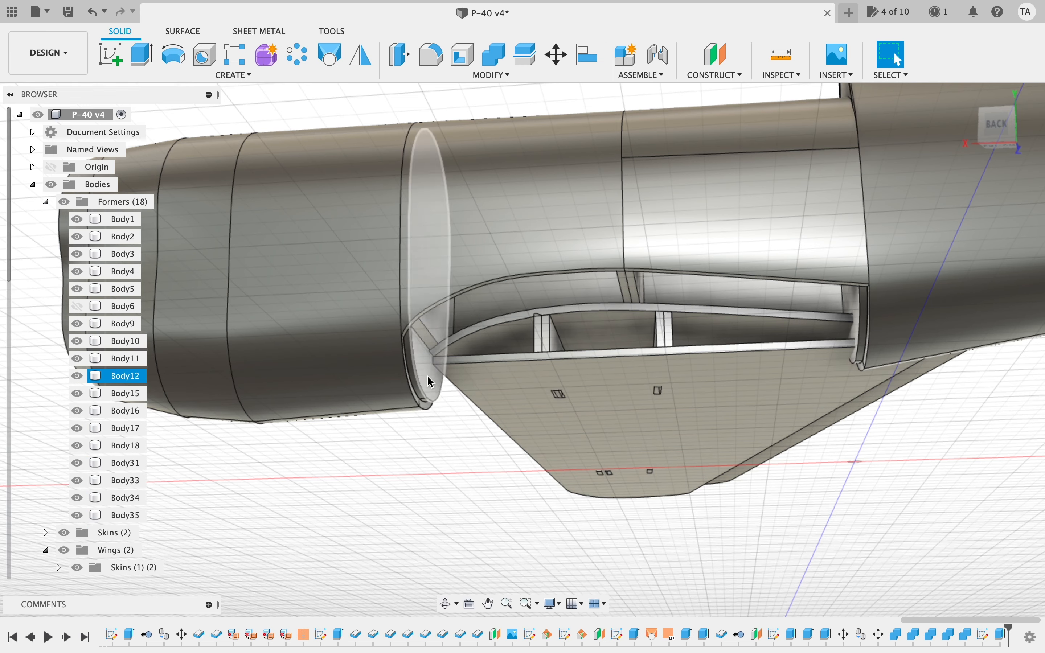
double_click(1000, 639)
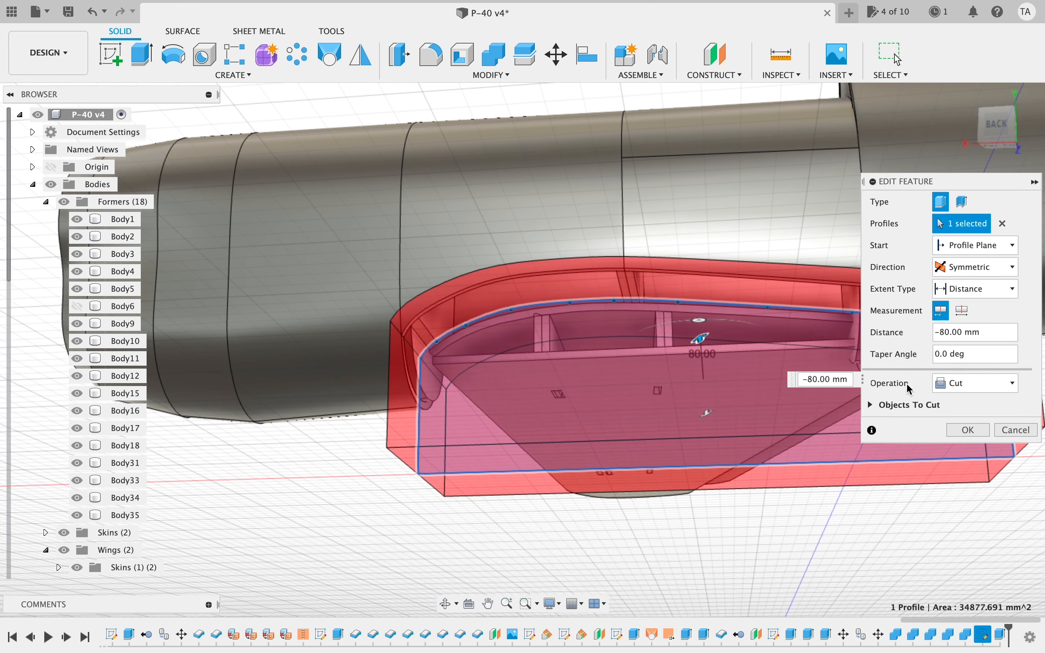
click(871, 405)
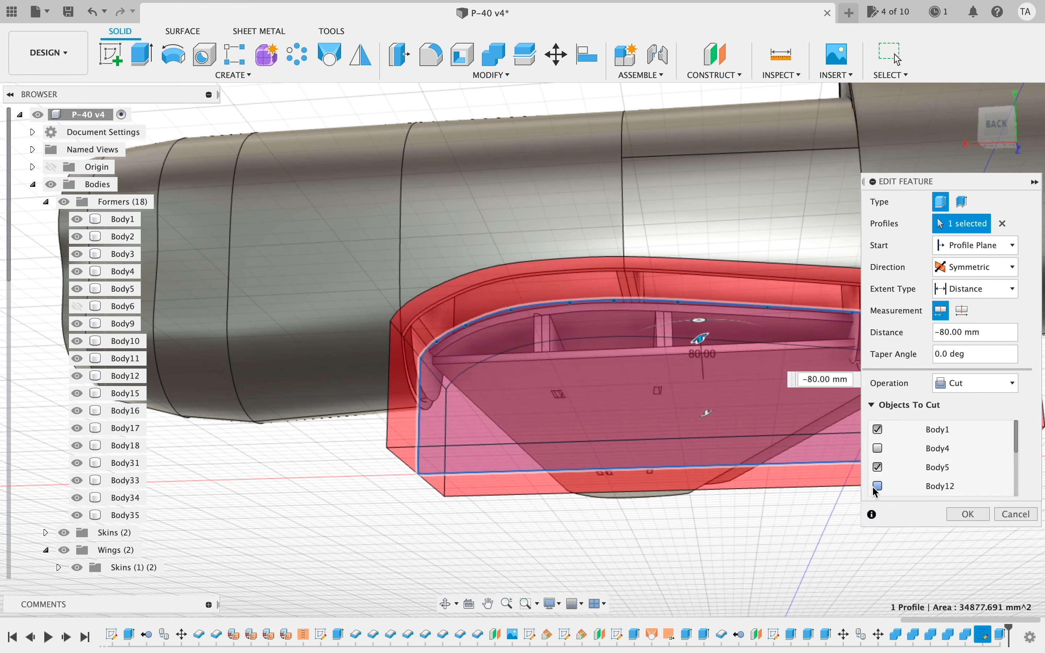
click(969, 515)
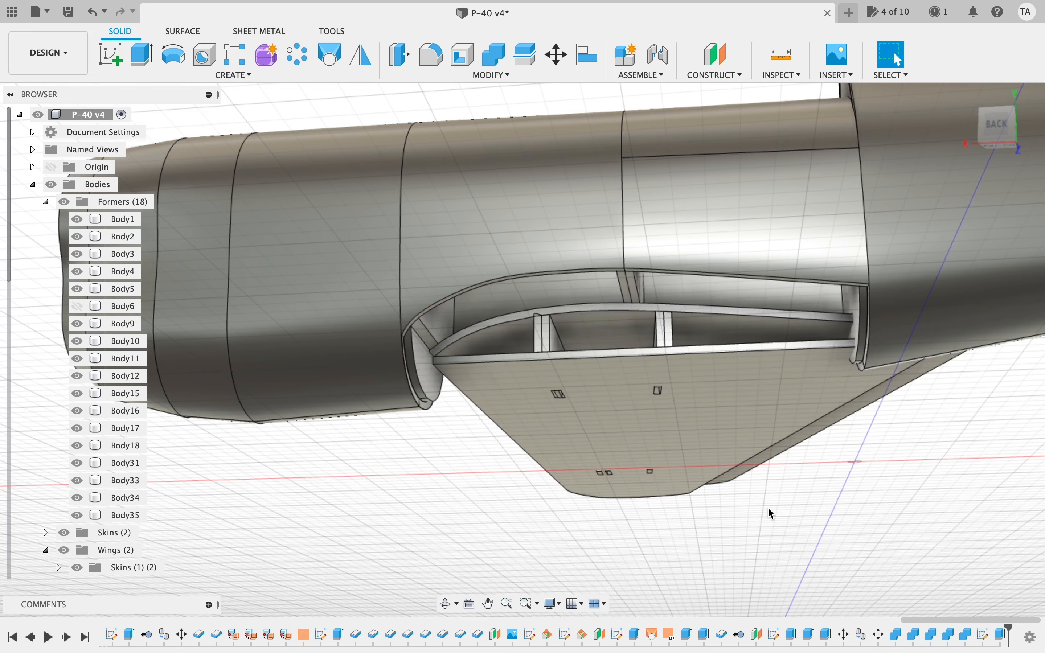
- Examine the cutout's front edge and former up close against the wing's leading edge from below
scroll(755, 515, up, 8)
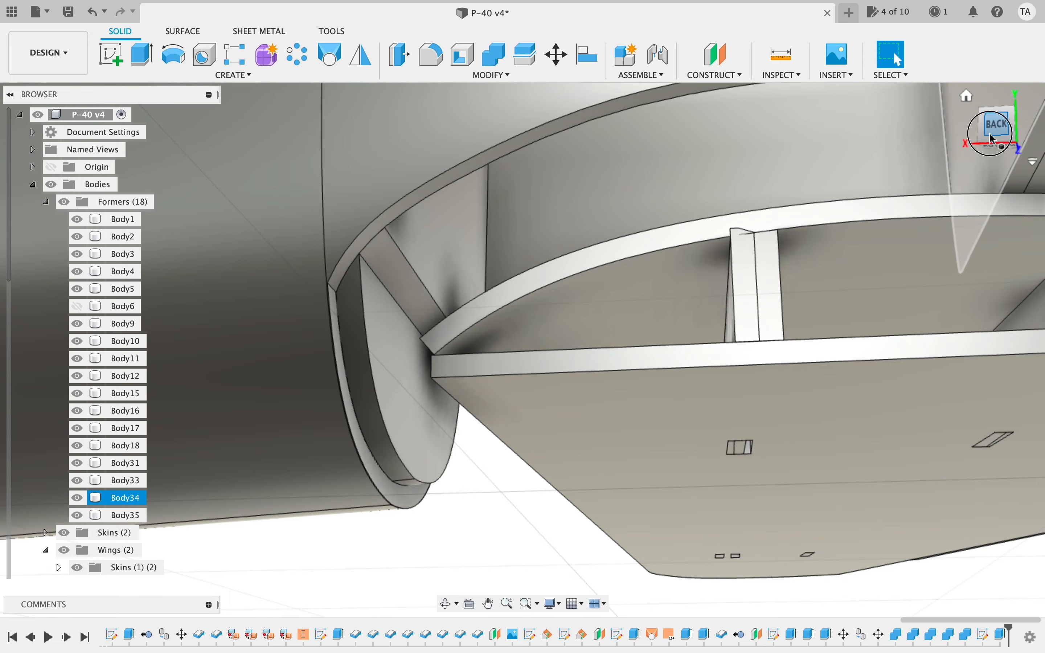
mouse_move(990, 135)
mouse_down()
mouse_move(831, 98)
mouse_move(1009, 135)
mouse_up()
scroll(509, 535, up, 6)
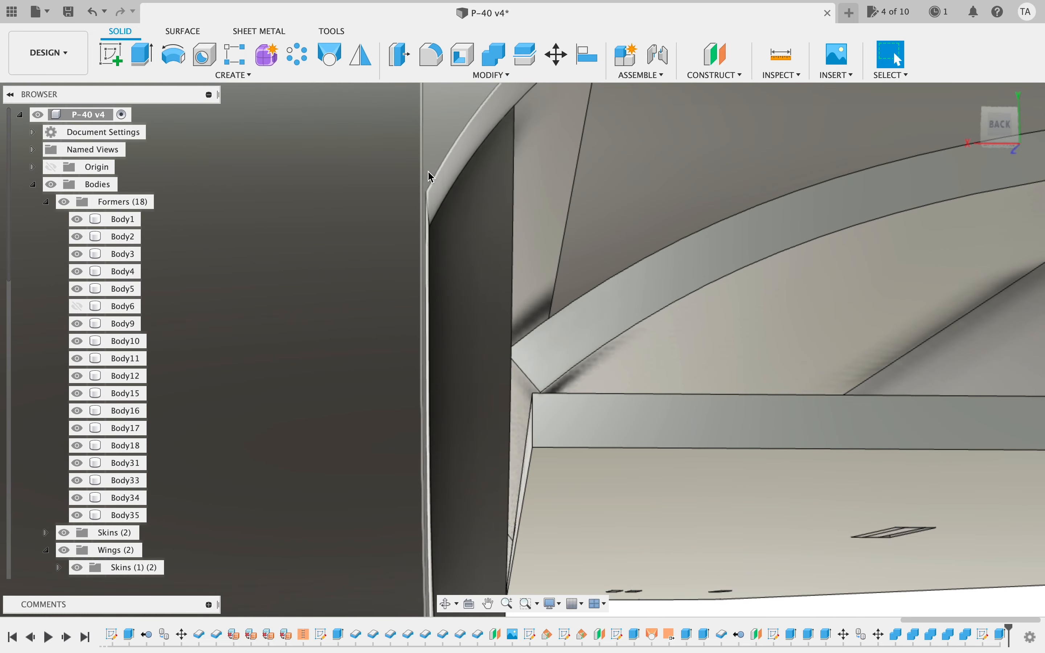
click(431, 176)
scroll(548, 356, down, 4)
click(485, 527)
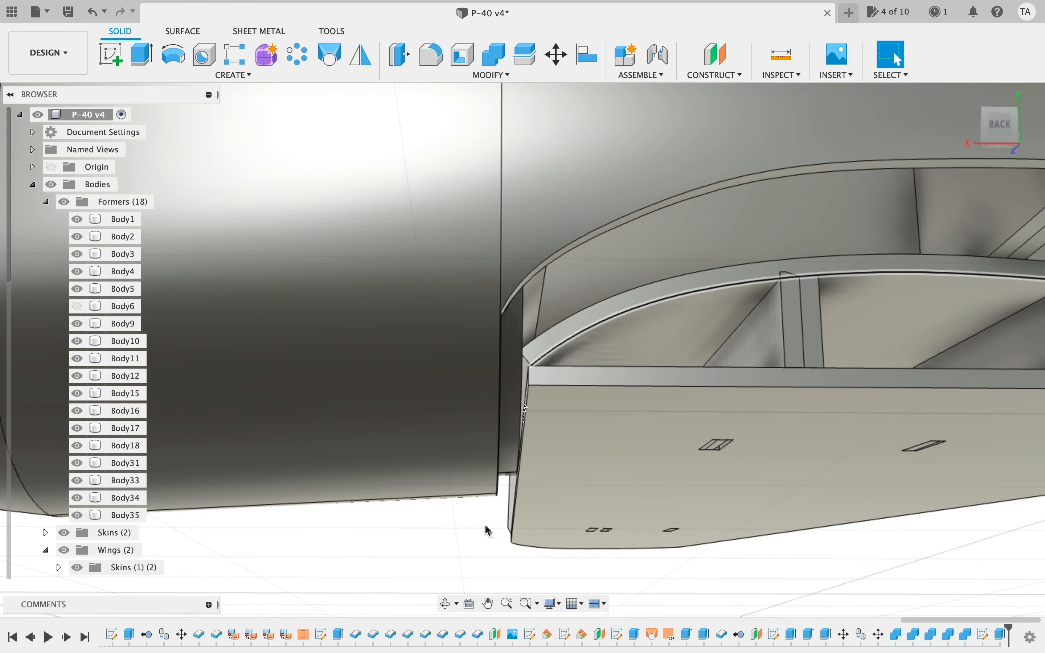
- Check the front end of the cut sketch, leave the sketch, and inspect the fuselage cutout around the wing from the side and below
double_click(951, 635)
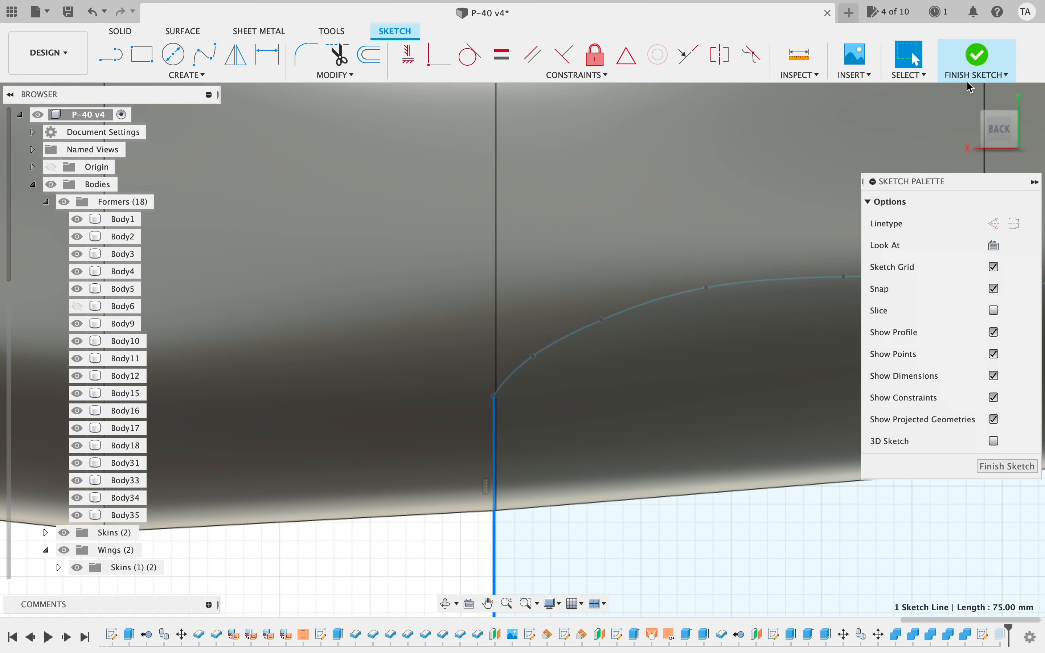
click(969, 62)
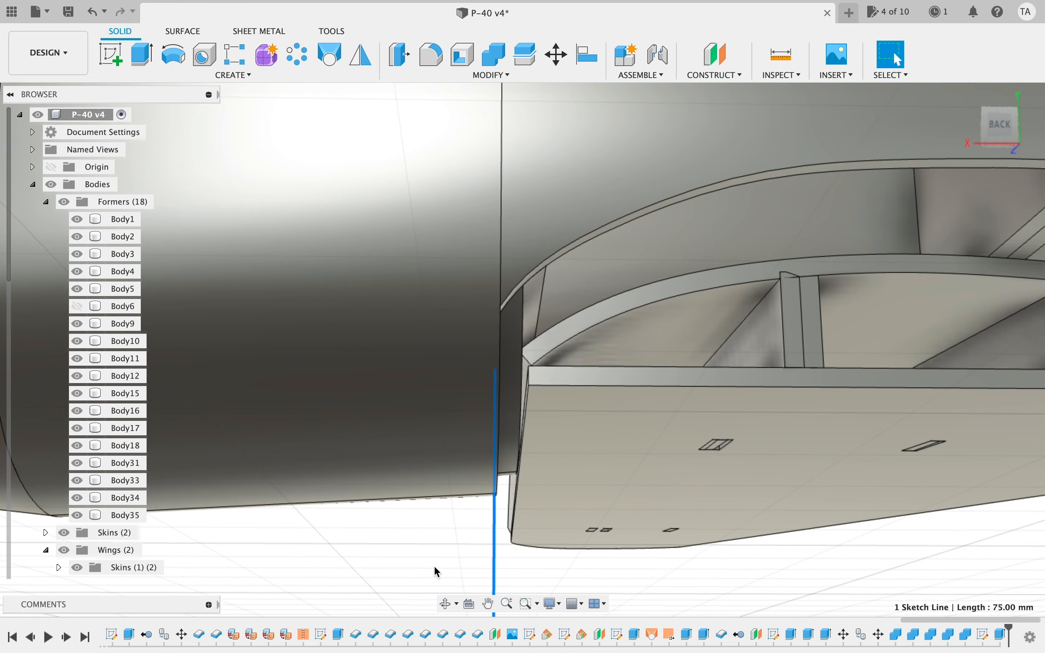
mouse_move(998, 137)
mouse_down()
mouse_move(899, 128)
mouse_move(964, 147)
mouse_up()
scroll(670, 461, down, 3)
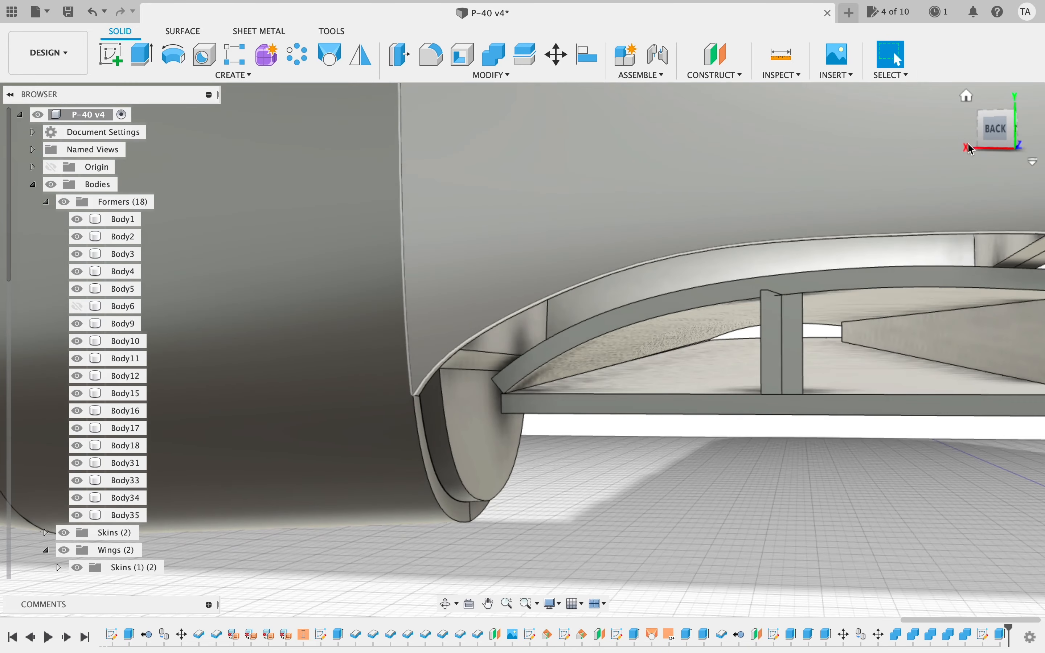
scroll(638, 527, down, 5)
scroll(641, 528, down, 5)
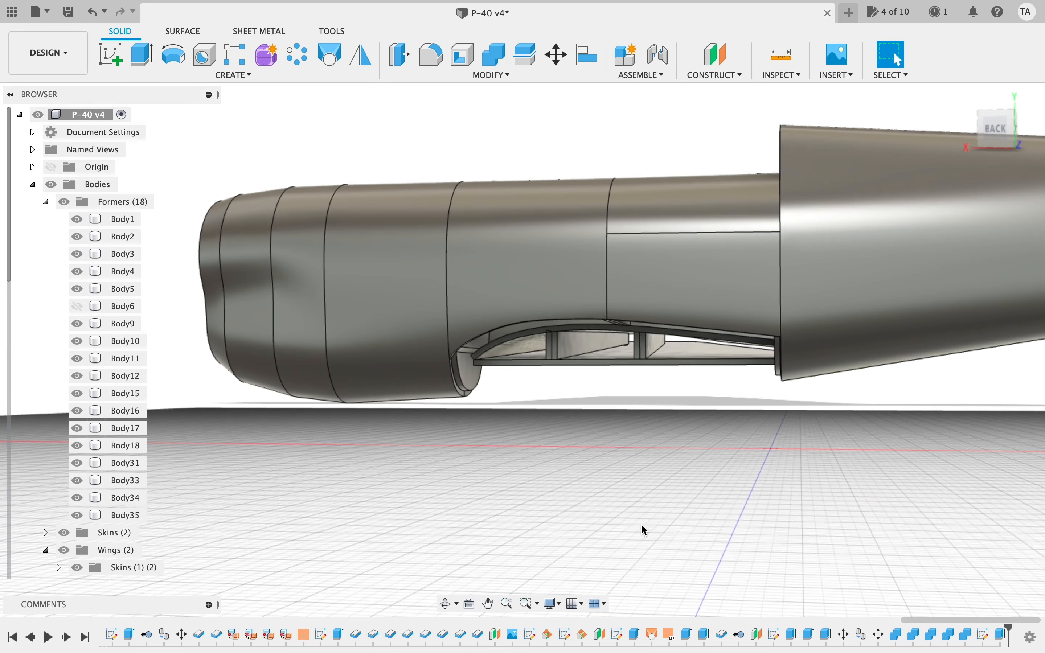
scroll(641, 528, up, 4)
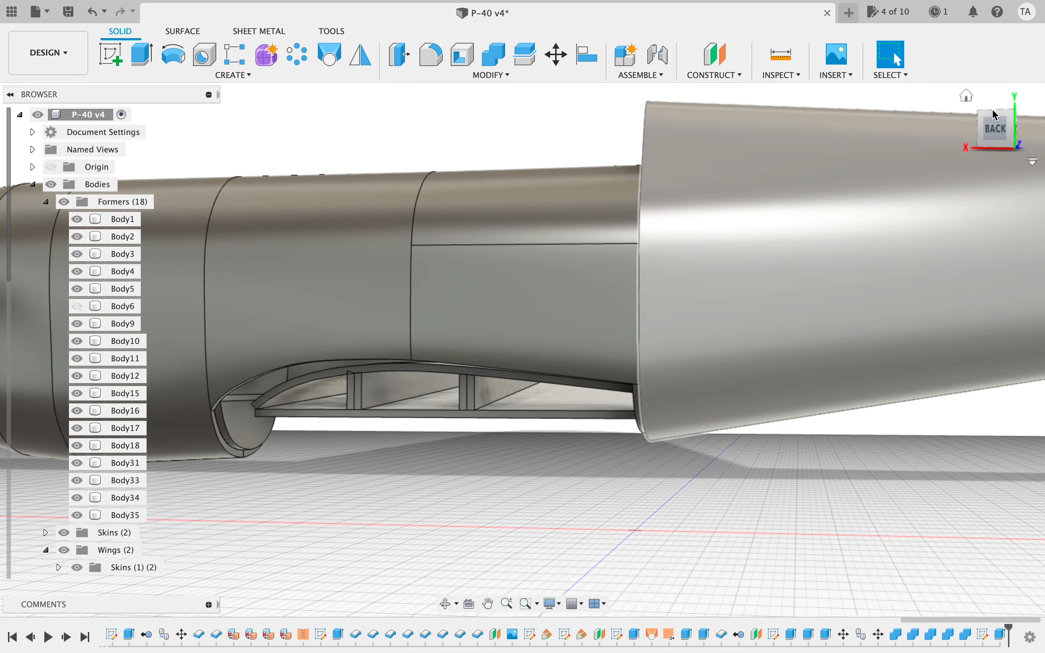
mouse_move(979, 96)
shift+middle_down()
mouse_move(935, 47)
mouse_move(818, 164)
shift+middle_up()
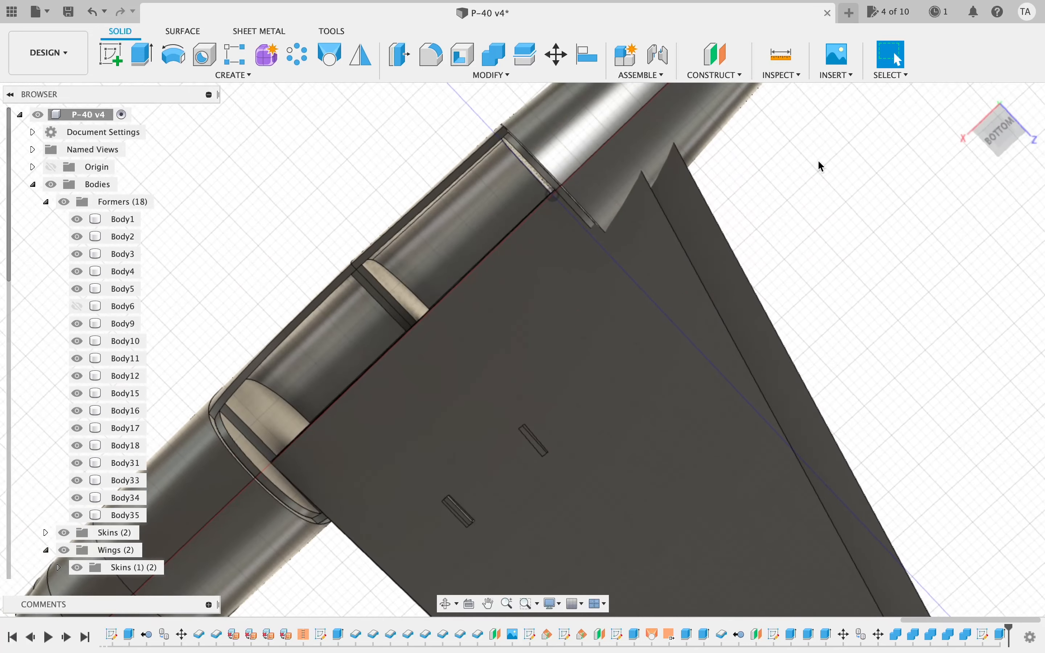
scroll(818, 161, up, 3)
scroll(665, 241, up, 3)
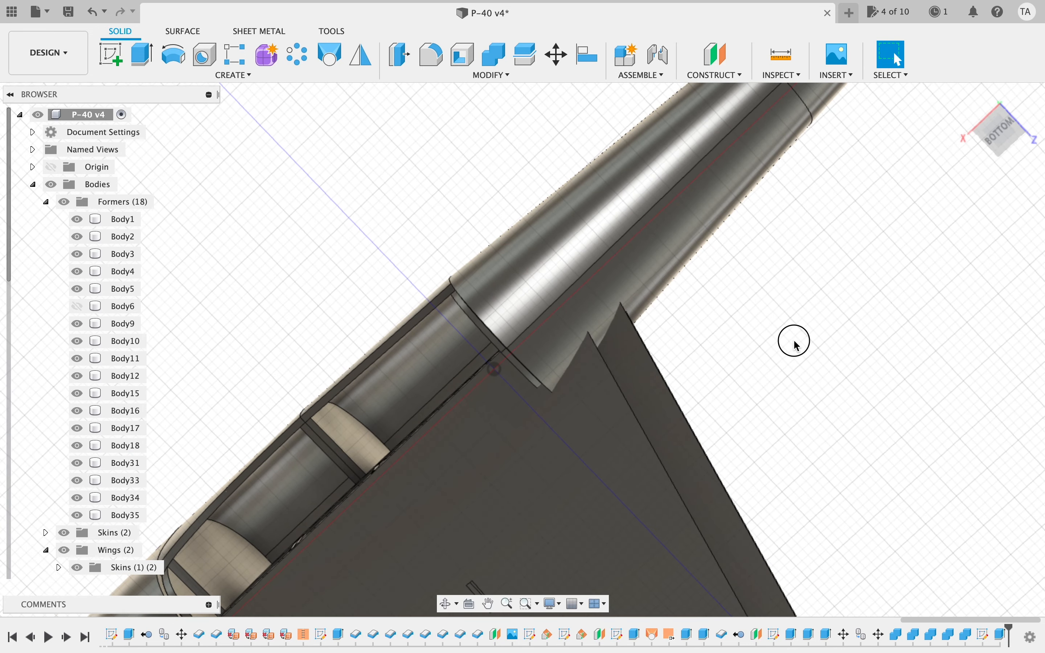
scroll(700, 376, down, 2)
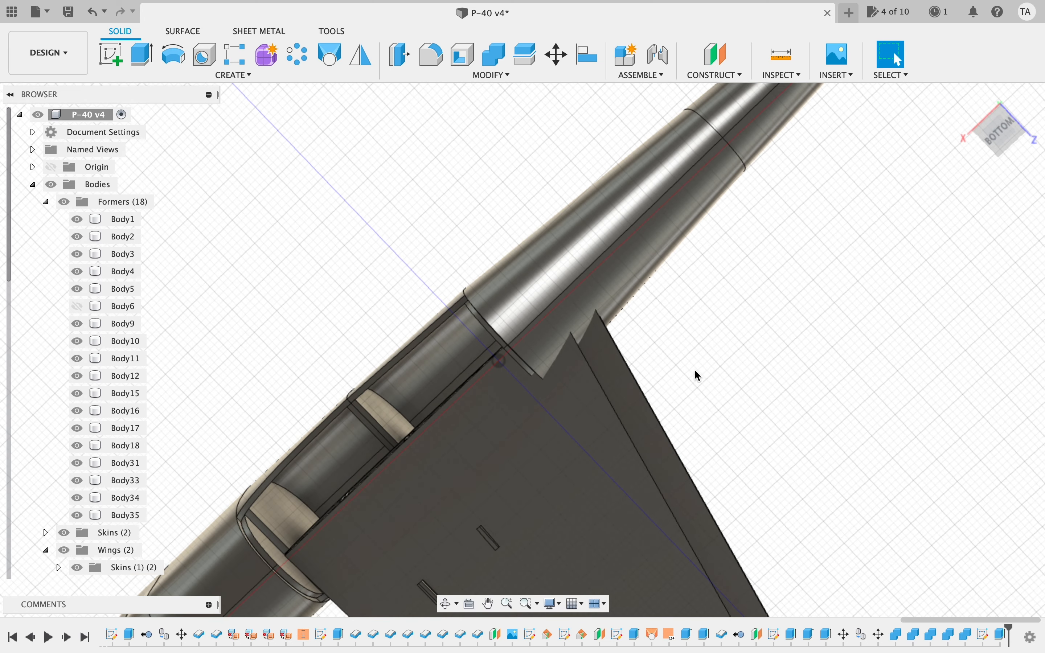
- Start a new sketch on the wing's flat bottom face, working around the trailing-edge root behind the fuselage opening
click(106, 56)
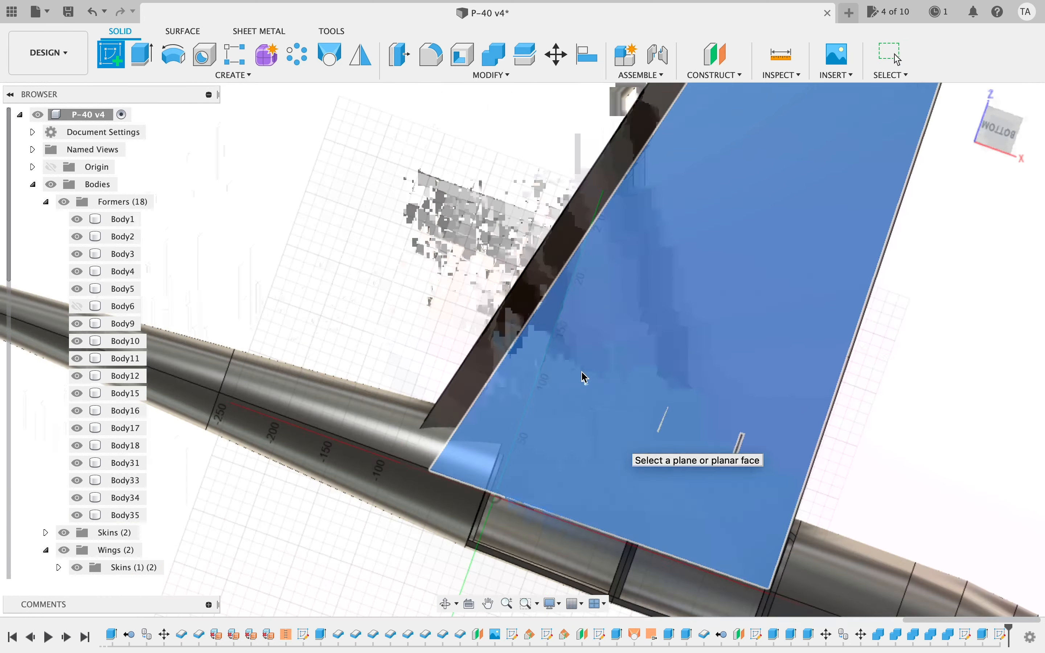
click(583, 378)
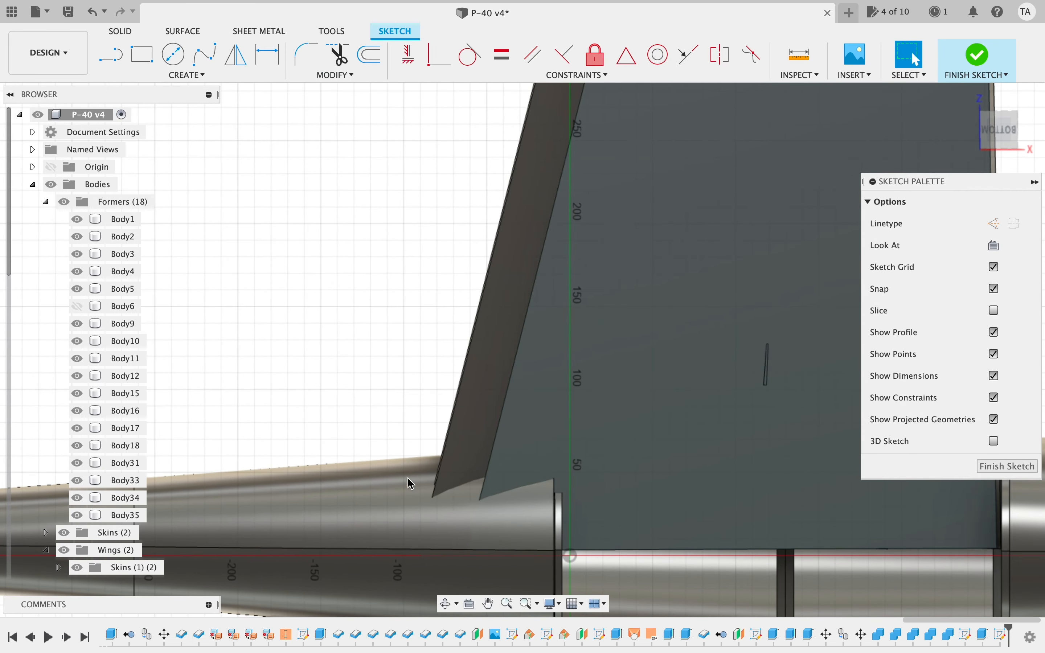
click(488, 604)
drag(478, 491, 468, 315)
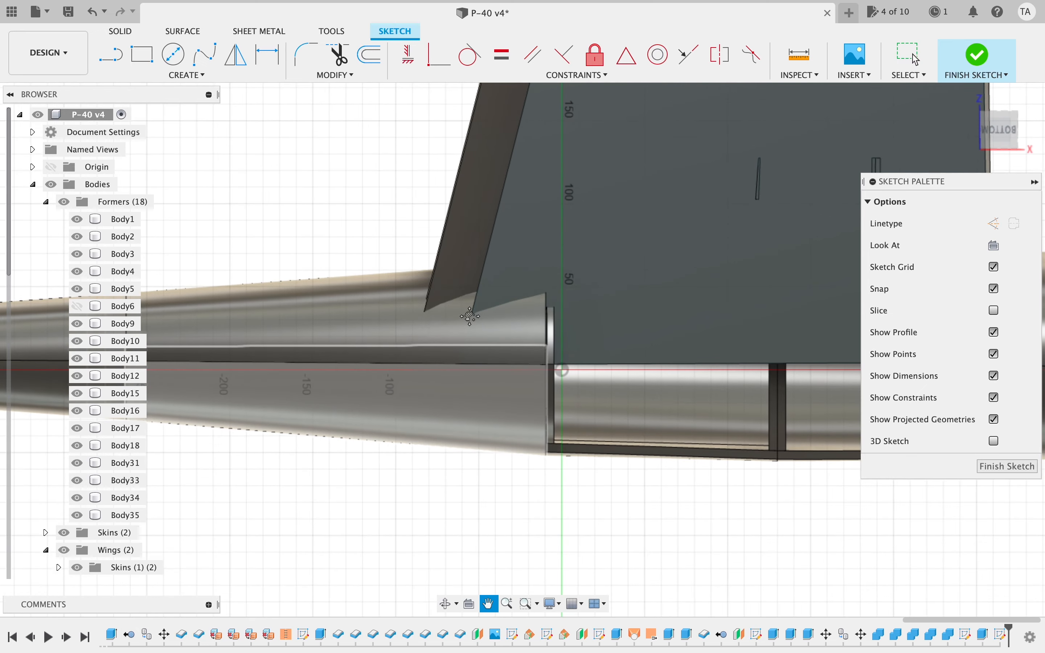
scroll(469, 315, up, 5)
drag(469, 363, 468, 430)
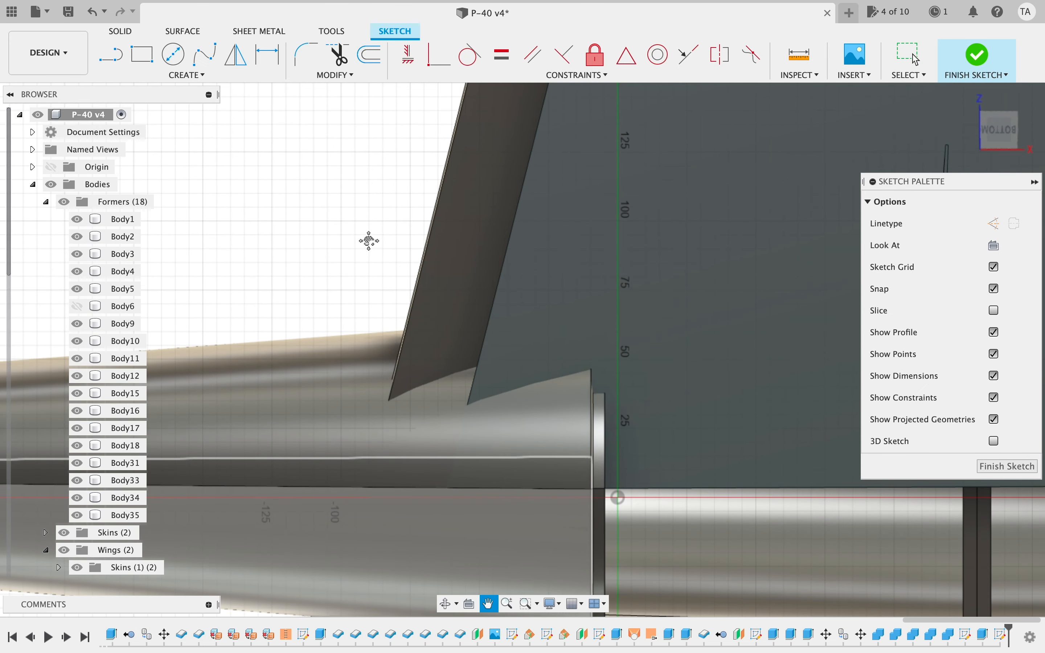
key(Escape)
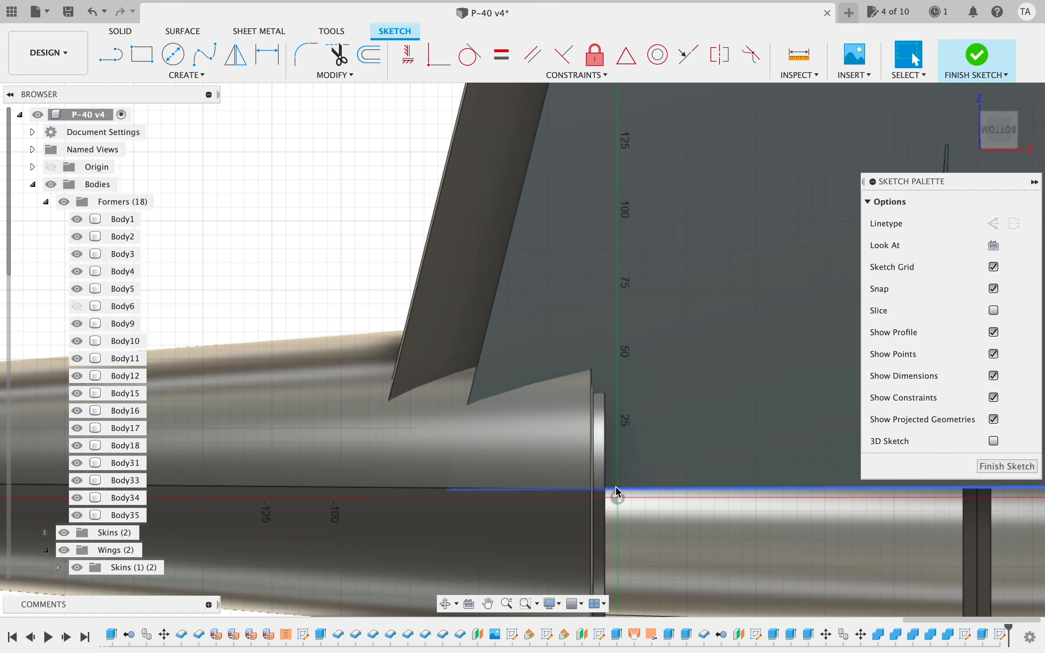
scroll(600, 487, up, 4)
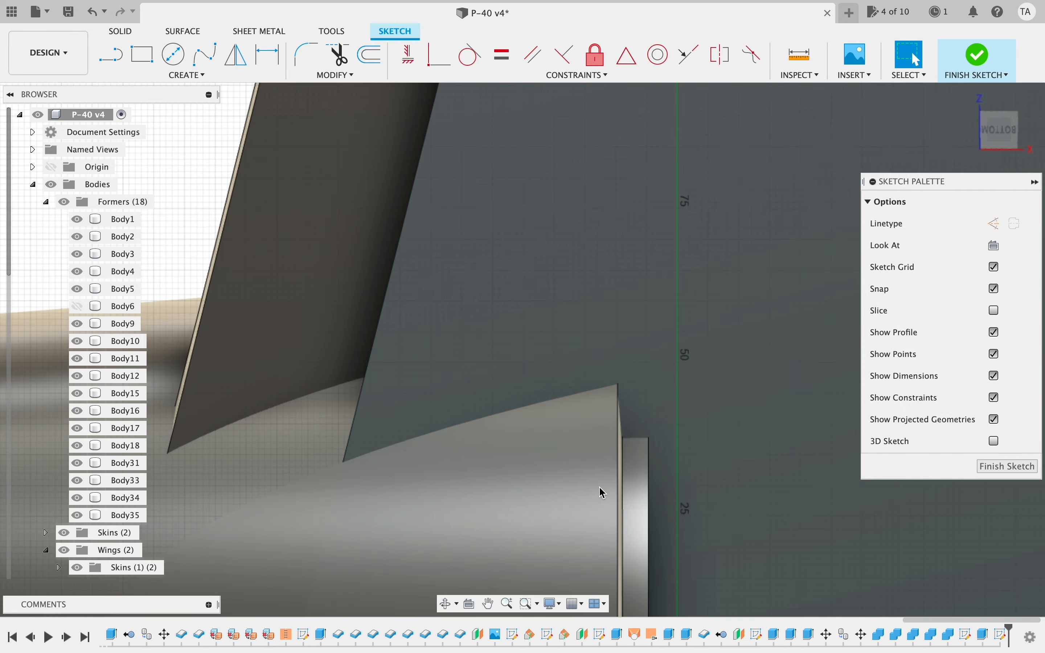
mouse_move(669, 420)
mouse_down()
mouse_move(601, 189)
mouse_move(628, 262)
mouse_up()
key(Escape)
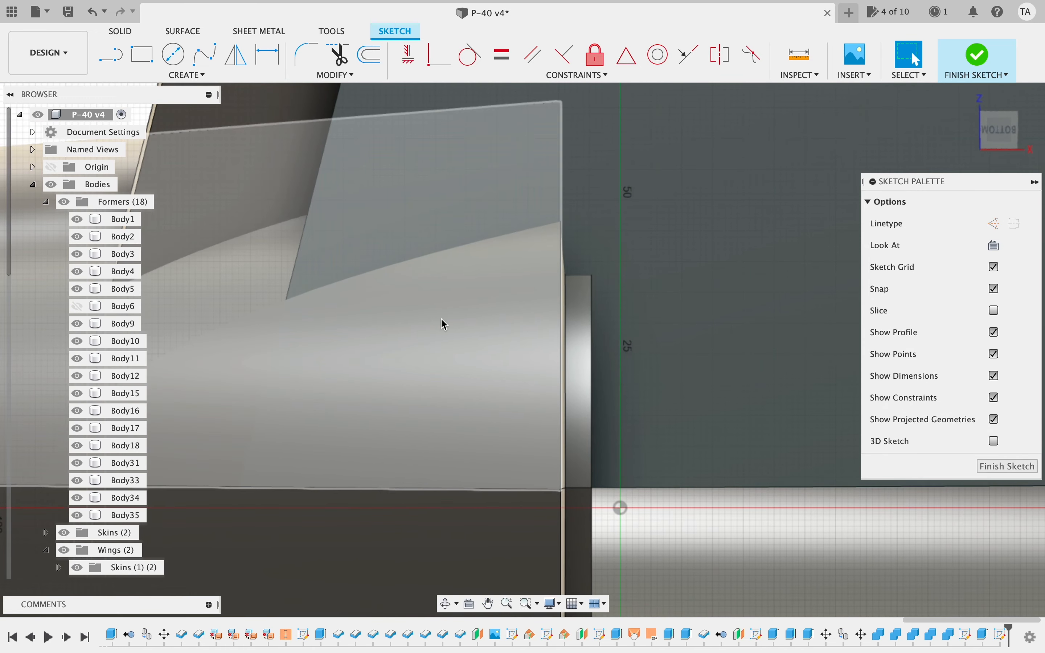
- Sketch a line about 60 mm long from the fuselage centreline at the opening's rear edge straight outboard to the fuselage side
click(117, 56)
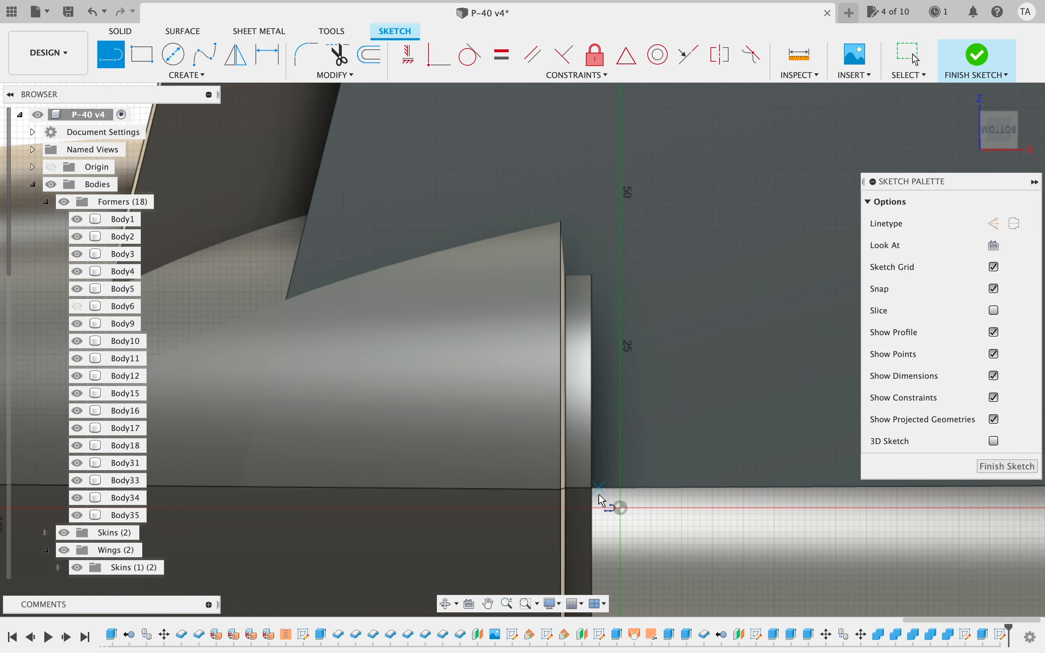
scroll(603, 492, down, 5)
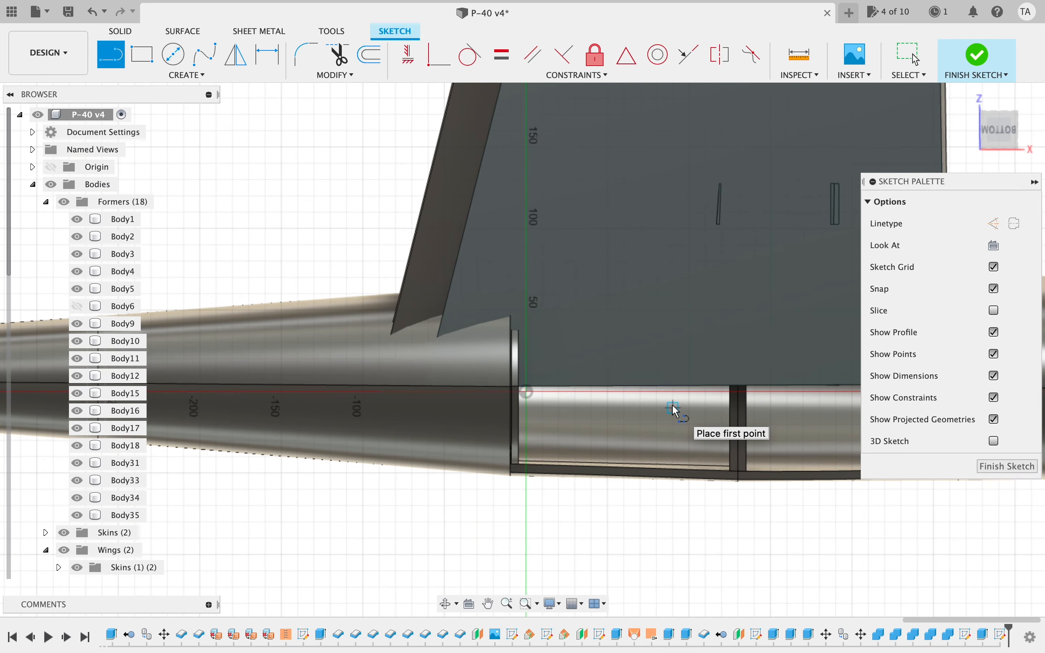
mouse_move(708, 379)
shift+middle_down()
mouse_move(816, 158)
mouse_move(811, 140)
mouse_move(823, 146)
shift+middle_up()
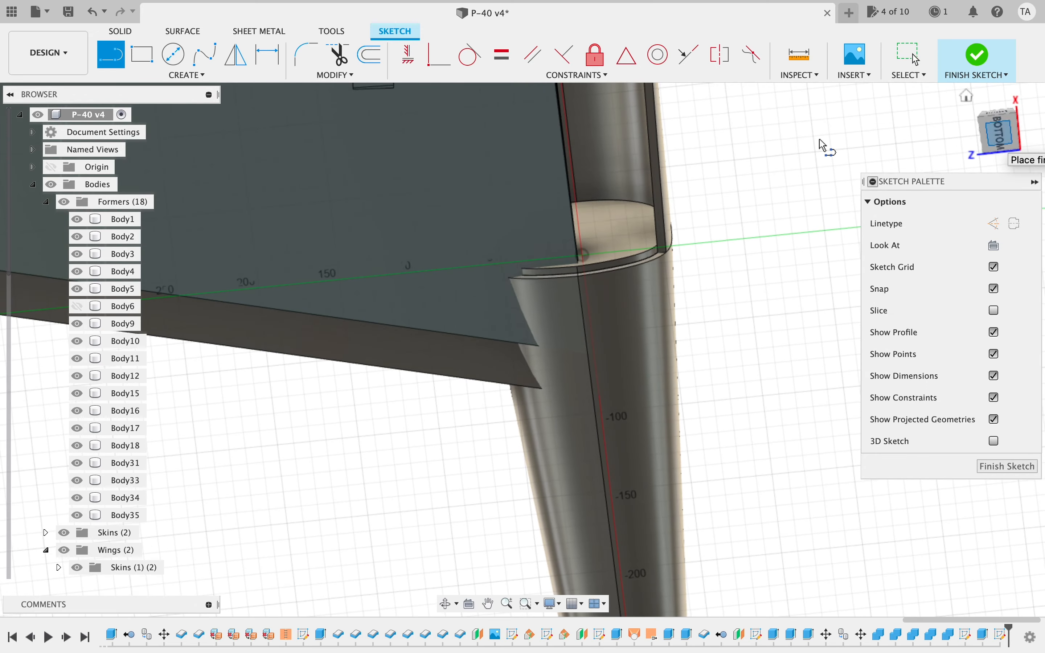
click(996, 250)
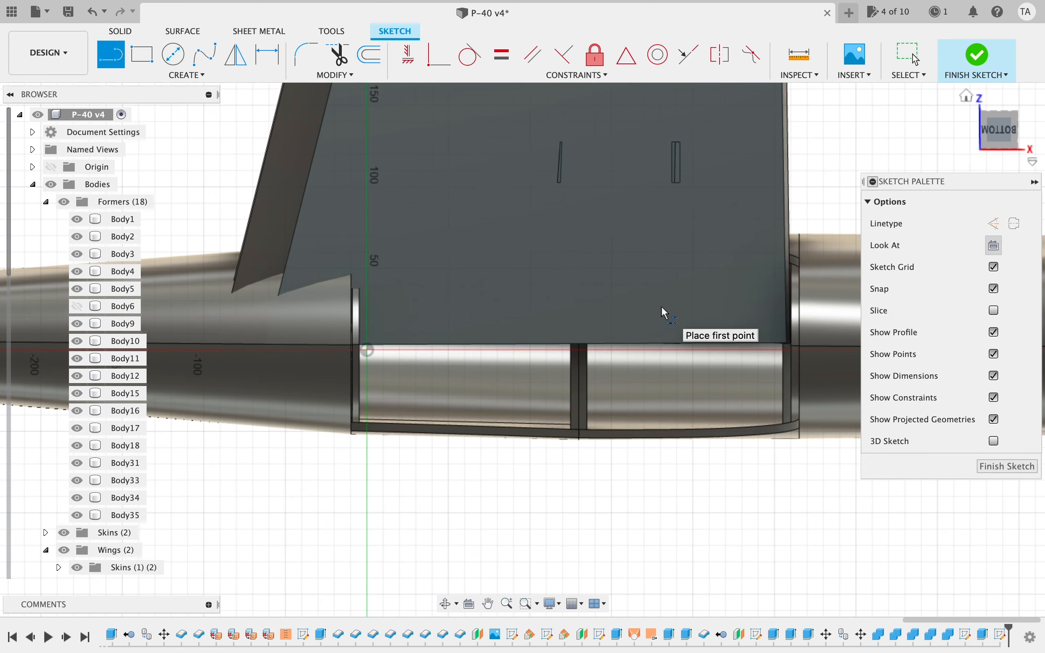
scroll(661, 305, up, 10)
scroll(661, 305, left, 5)
scroll(661, 306, up, 4)
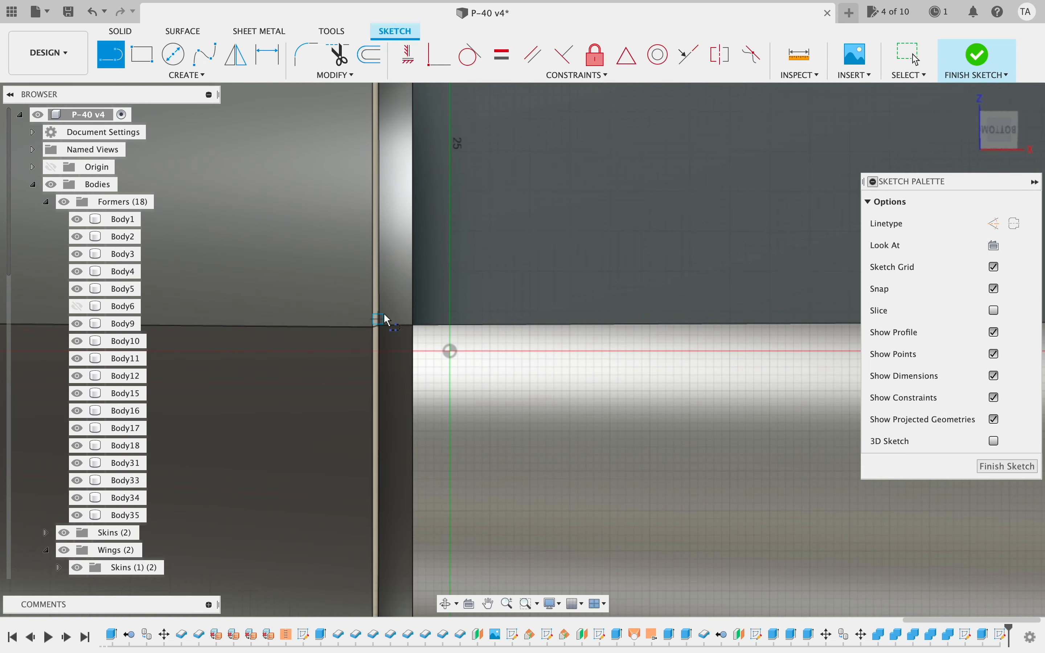
click(414, 327)
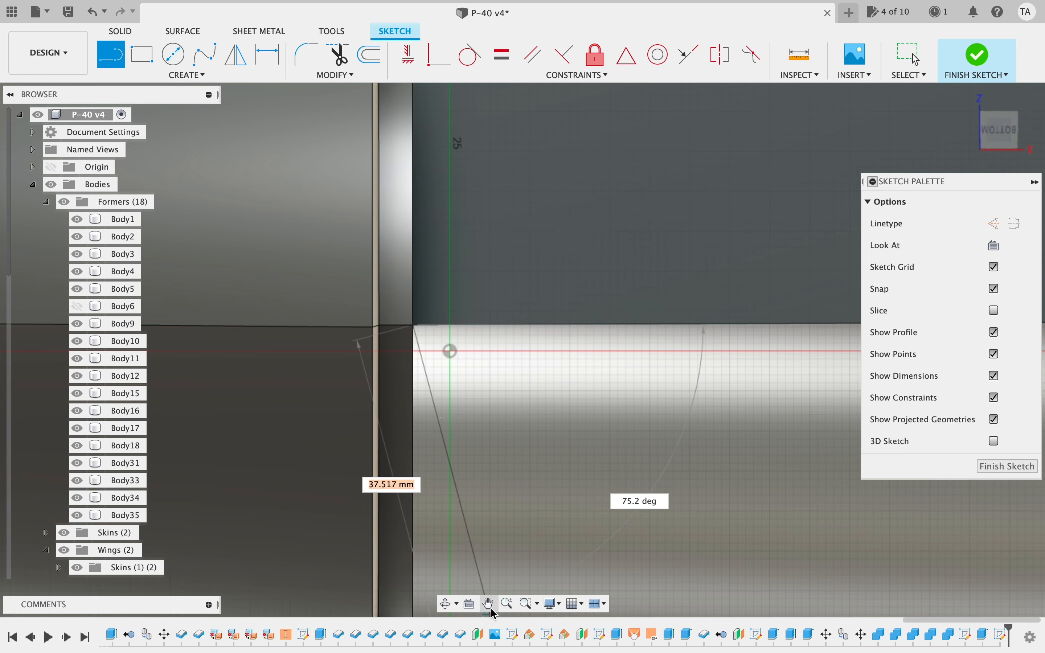
mouse_move(500, 341)
mouse_down()
mouse_move(567, 579)
mouse_move(590, 513)
mouse_move(692, 512)
mouse_move(684, 501)
mouse_up()
key(Escape)
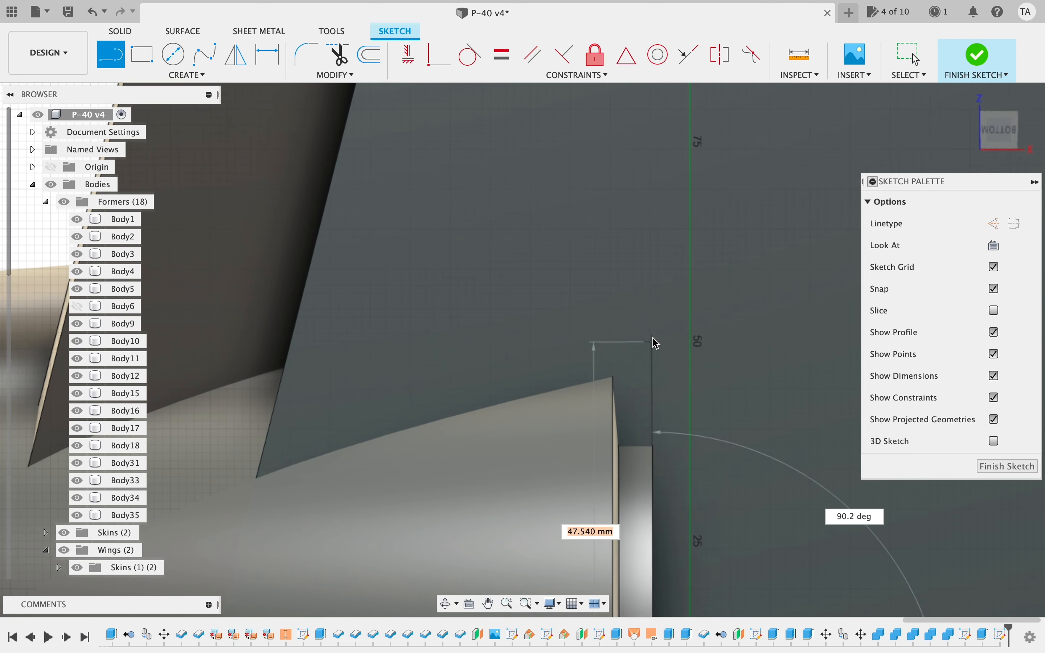
click(651, 230)
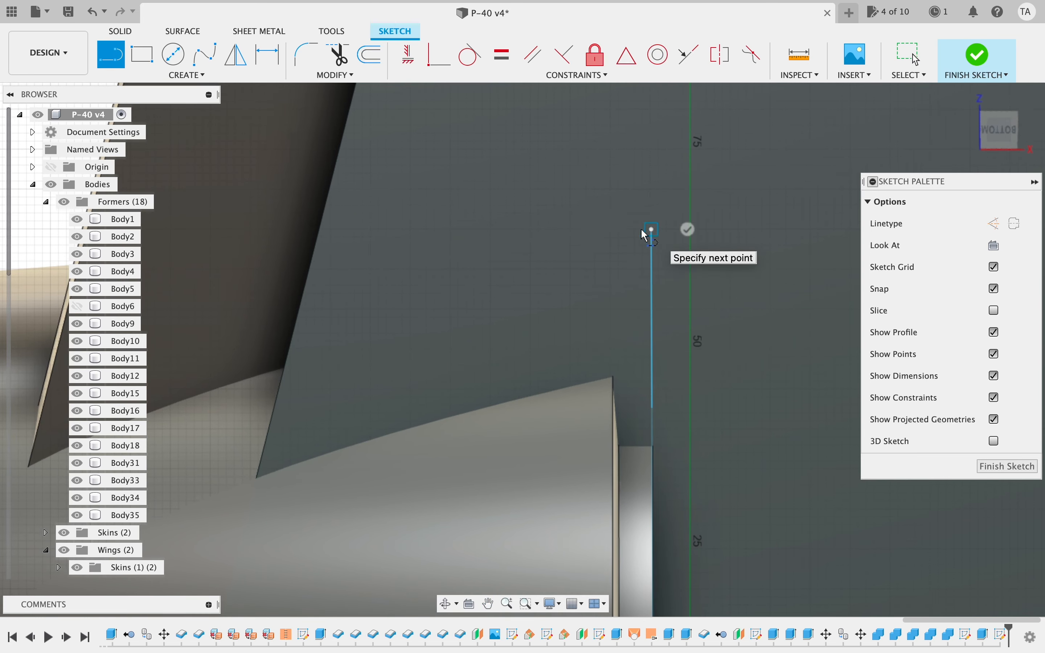
- Continue the profile rearward along the fuselage's outer side with a line about 96 mm long, ending behind the wing's trailing edge
click(489, 601)
drag(388, 365, 794, 303)
key(Escape)
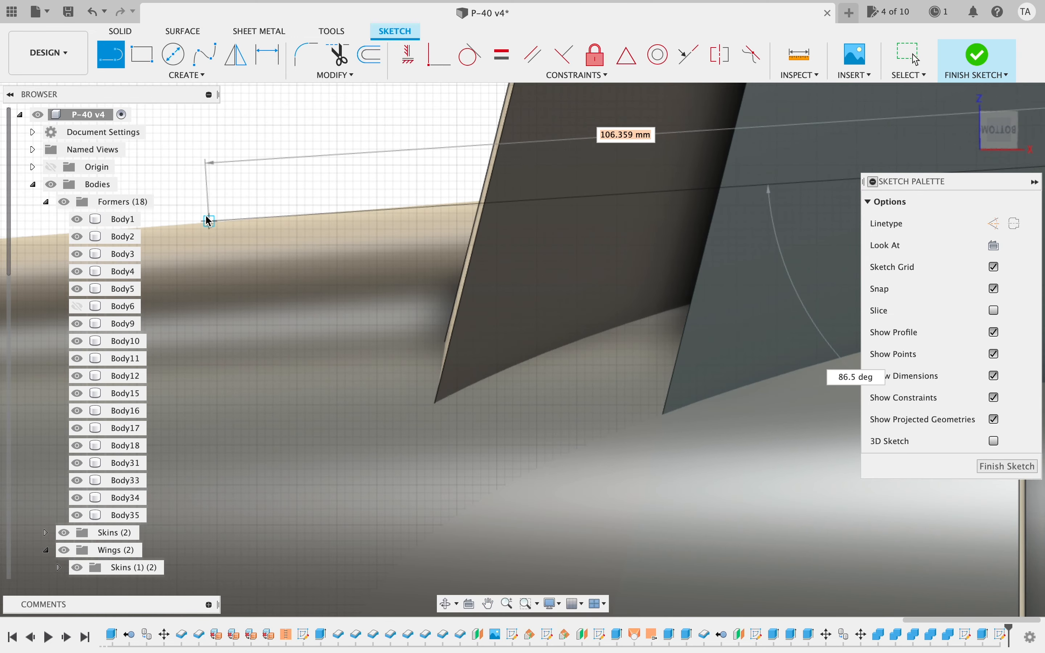
click(288, 215)
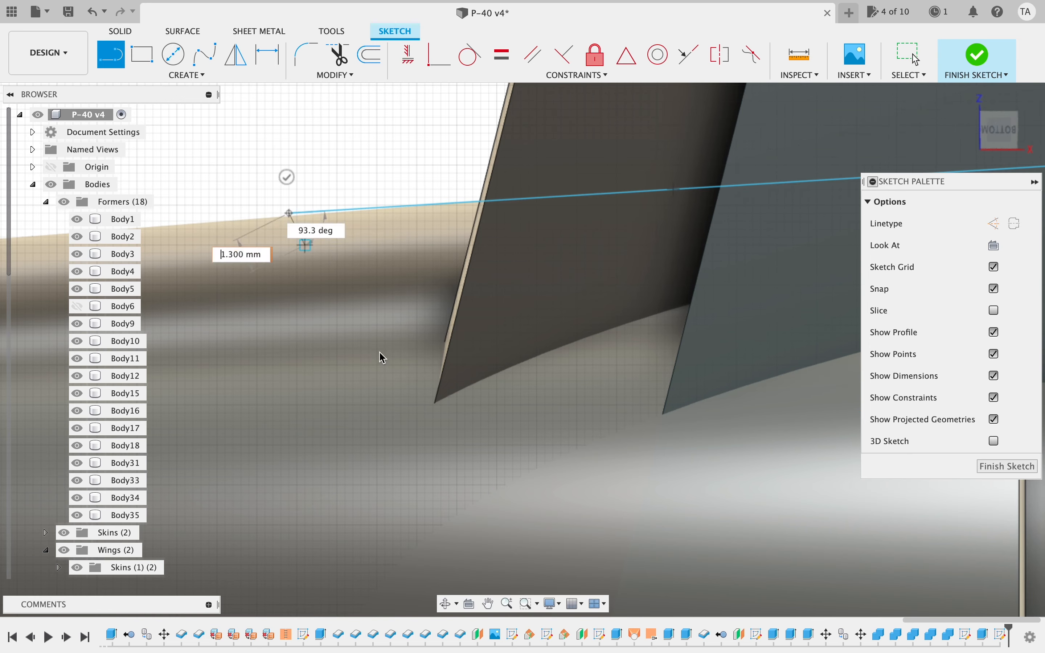
- Draw the rear side perpendicular to the fuselage centreline, about 55 mm long, and close the profile along the centreline to its start point
click(488, 603)
drag(495, 455, 474, 35)
mouse_move(423, 354)
mouse_down()
mouse_move(571, 361)
mouse_move(59, 363)
mouse_move(177, 430)
mouse_up()
drag(420, 331, 298, 319)
drag(450, 377, 734, 318)
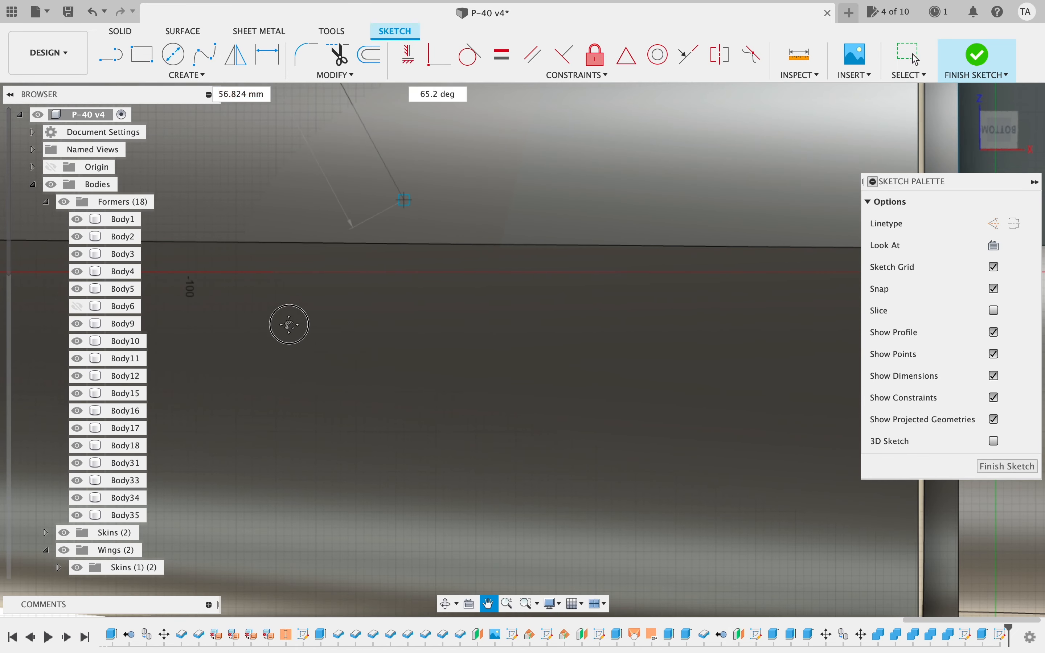
drag(289, 325, 475, 468)
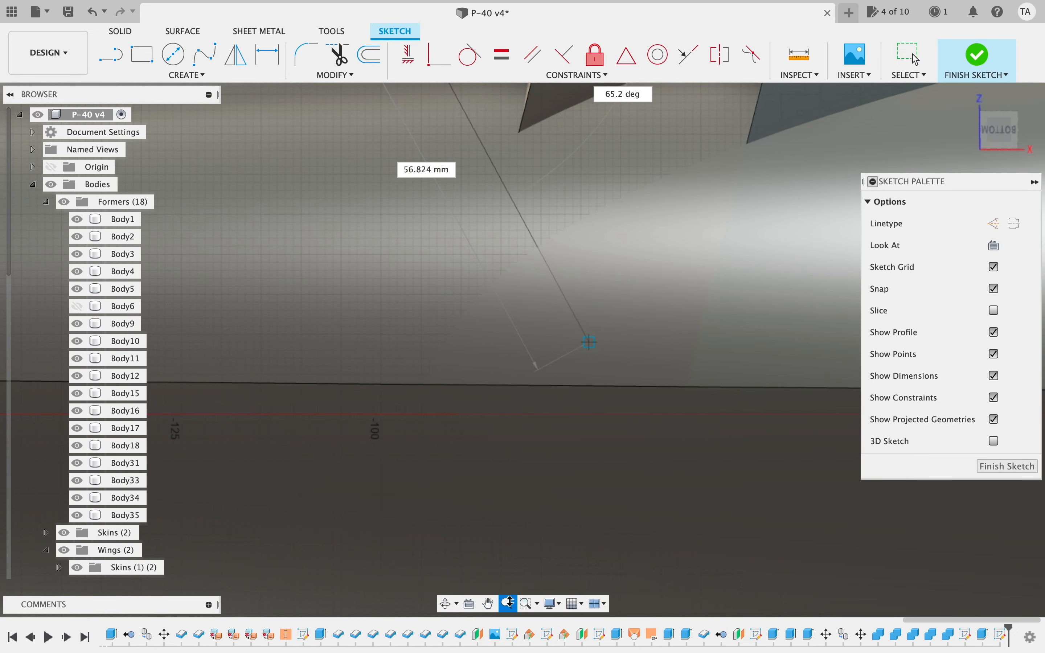
drag(517, 526, 508, 481)
key(Escape)
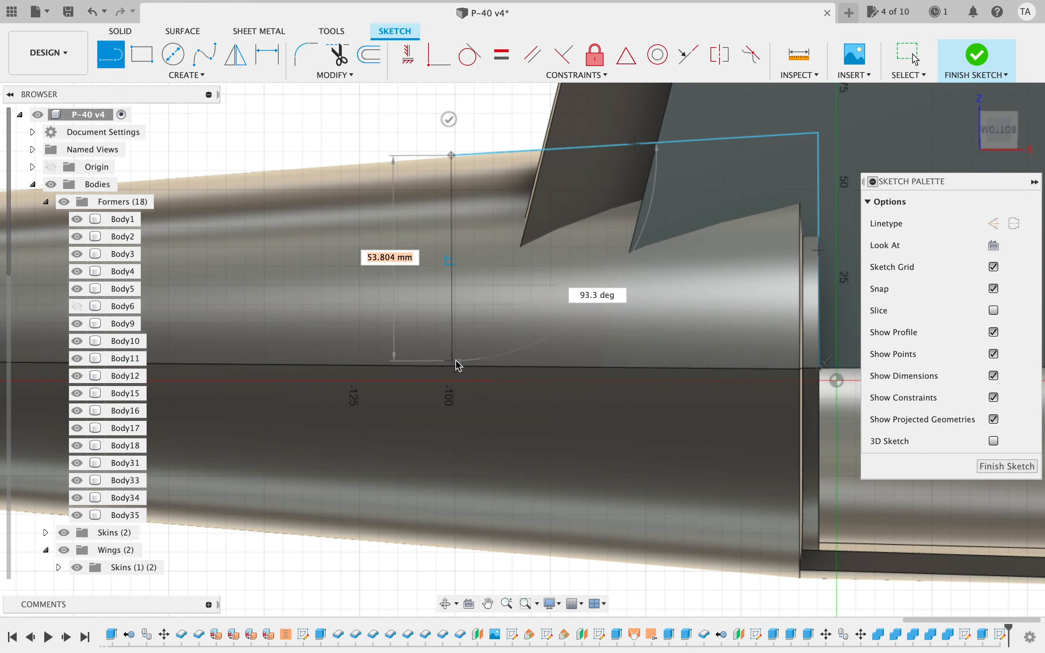
click(453, 366)
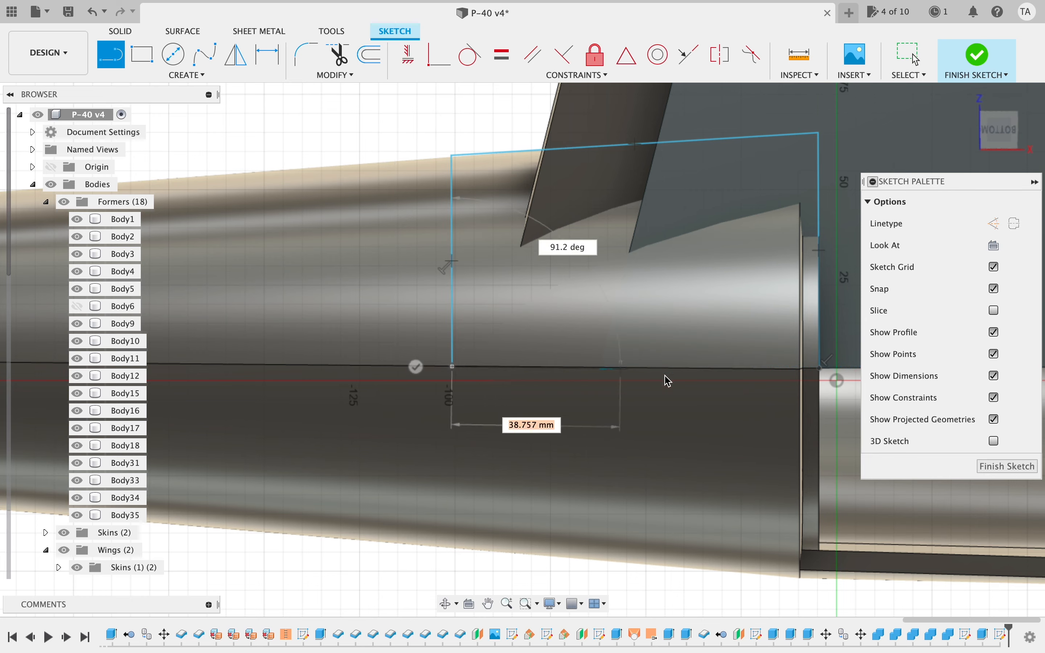
click(820, 368)
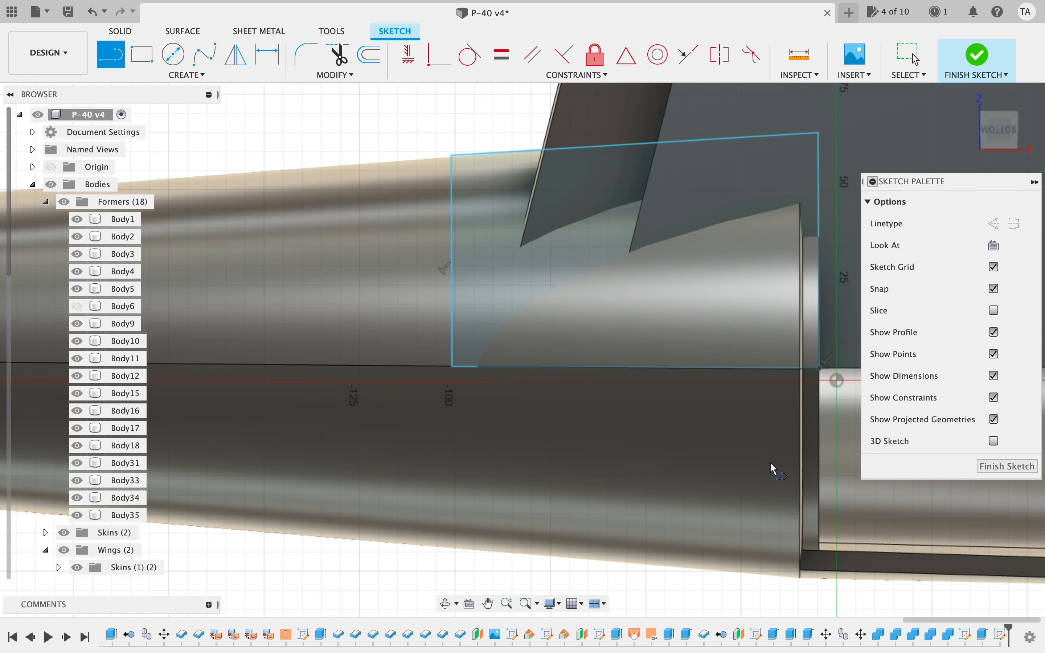
key(Escape)
- Examine the closed profile's rear corners and its outer line against the fuselage side edge up close
scroll(773, 468, right, 5)
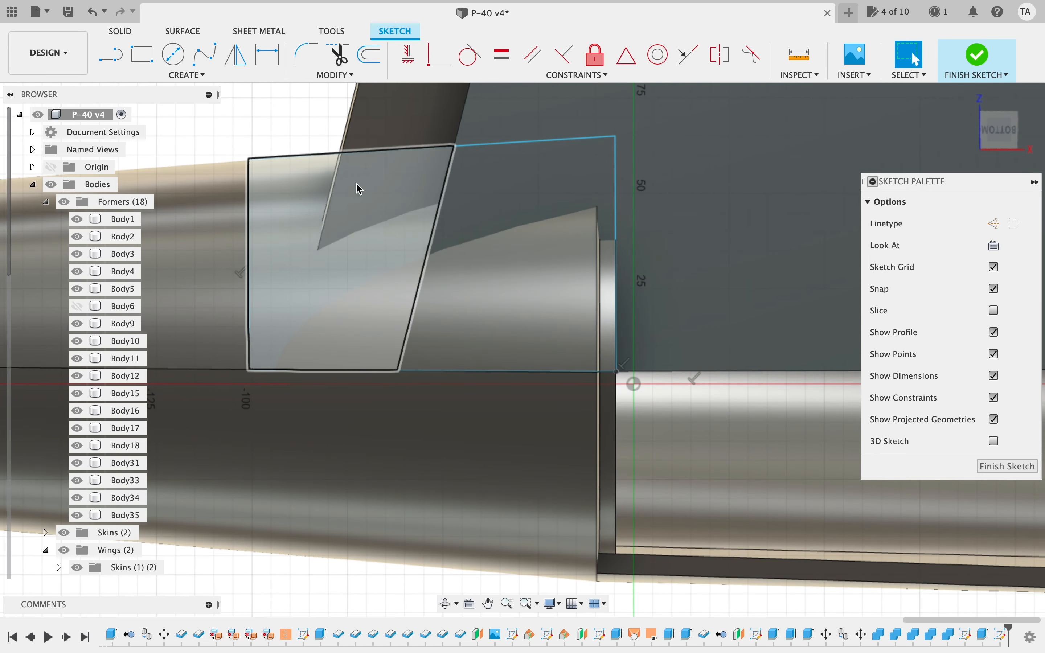
scroll(275, 161, left, 3)
scroll(275, 161, up, 5)
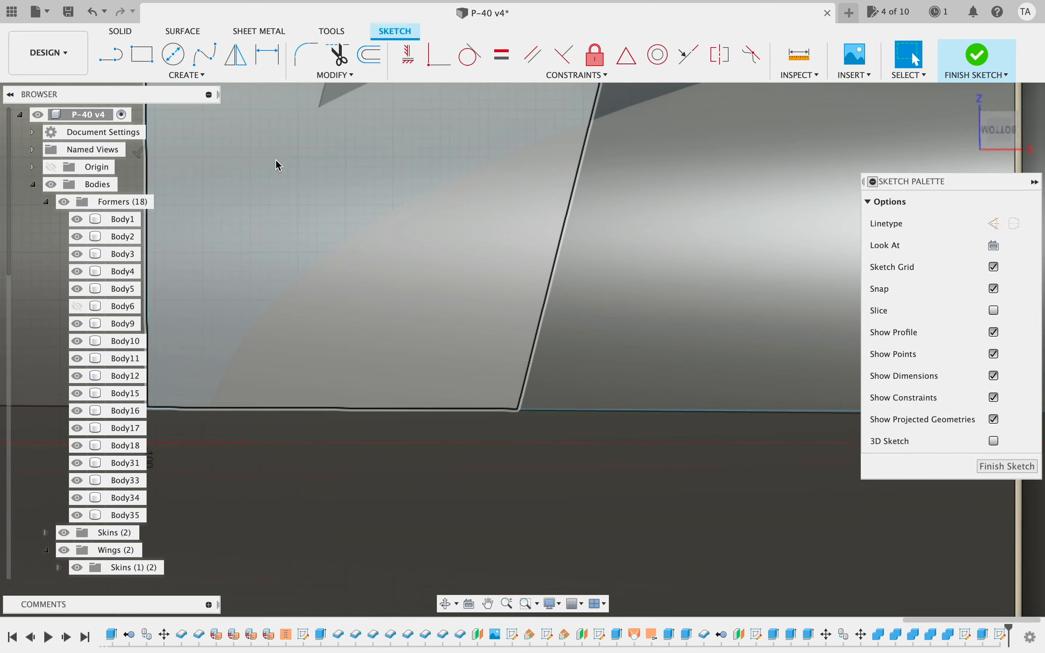
scroll(279, 165, down, 5)
click(489, 606)
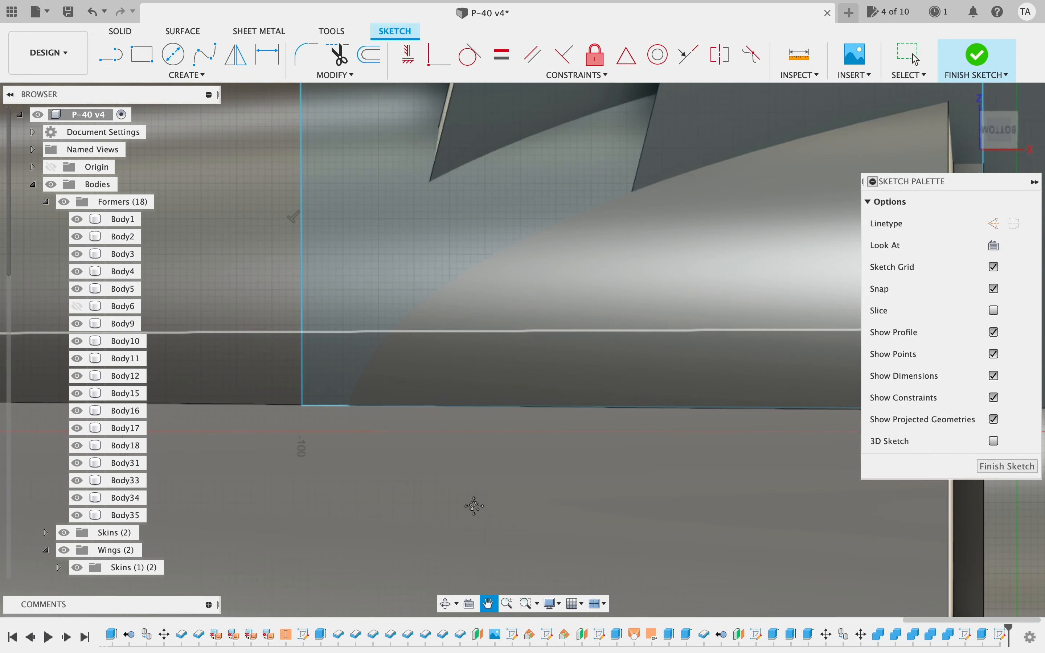
drag(303, 139, 348, 492)
mouse_move(418, 452)
mouse_down()
mouse_move(422, 413)
mouse_move(436, 405)
mouse_up()
key(Escape)
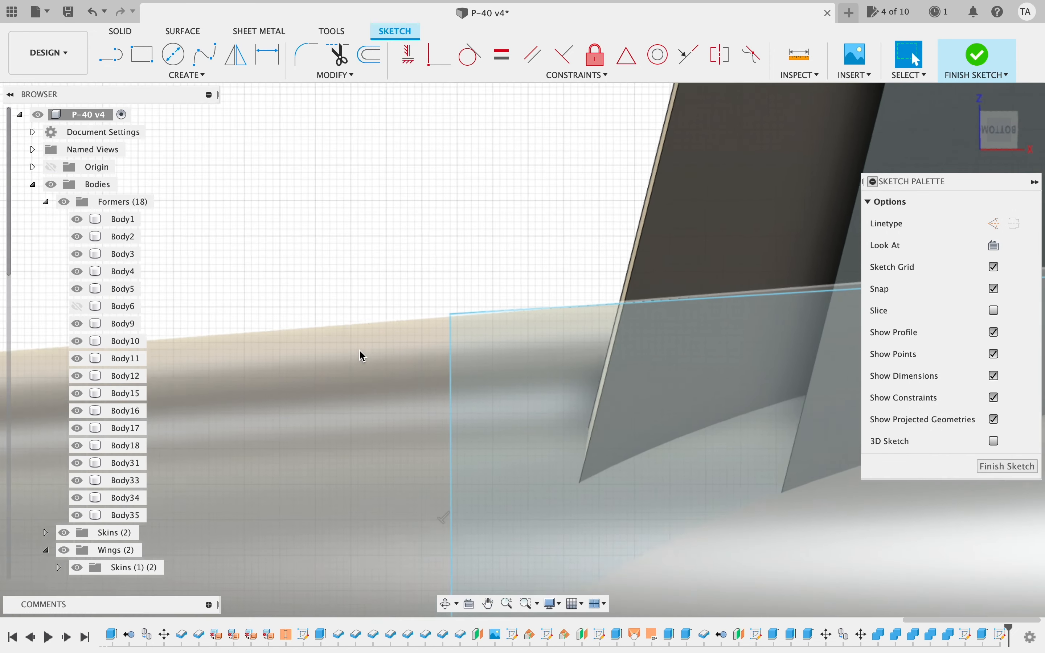
scroll(359, 354, up, 5)
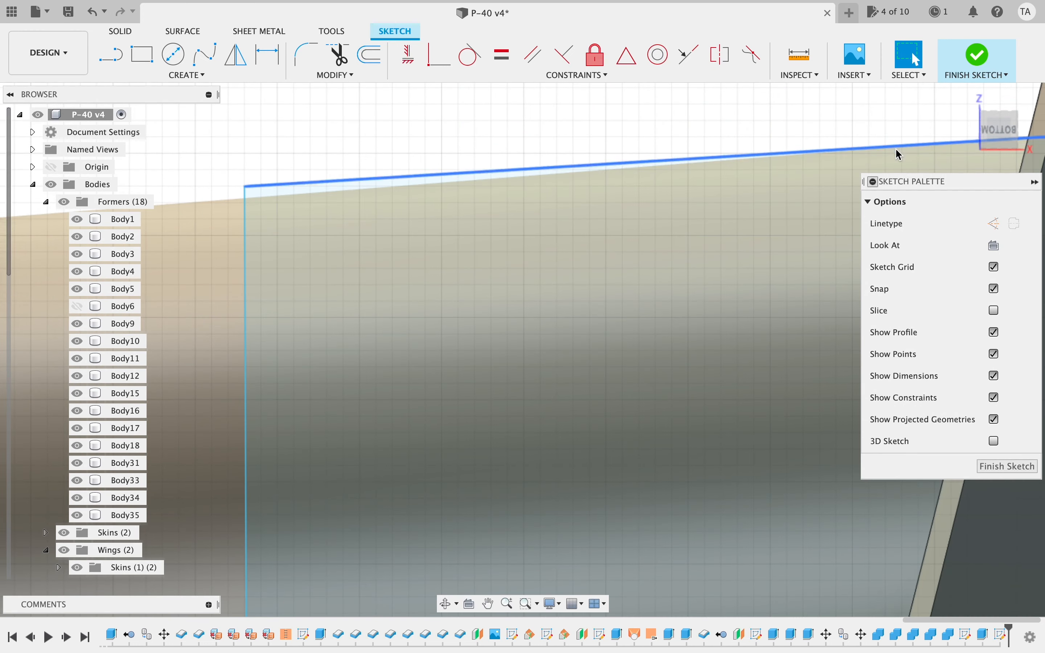
- Move the profile's rear outer corner onto the fuselage's side edge
drag(240, 188, 245, 199)
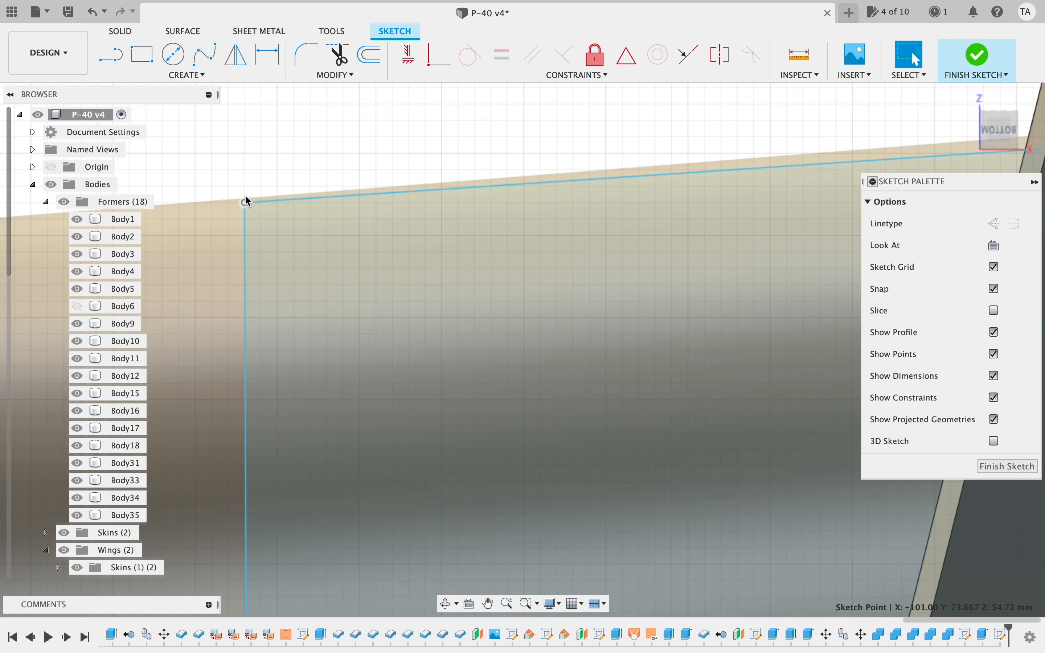
middle_drag(276, 211, 385, 213)
scroll(254, 206, up, 1)
middle_drag(255, 207, 308, 152)
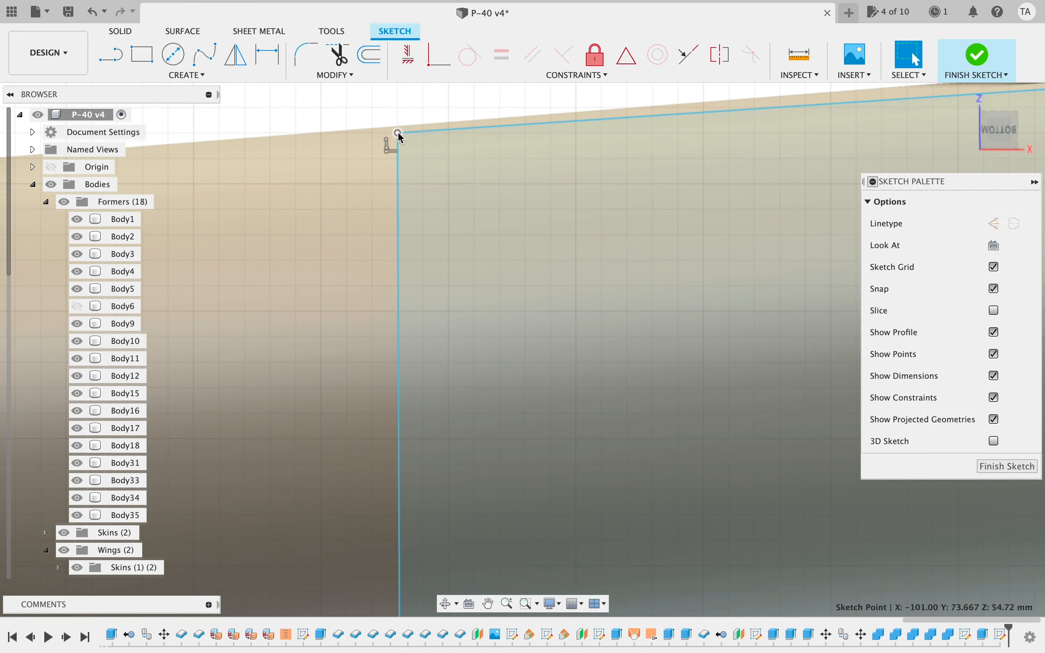
drag(397, 132, 397, 123)
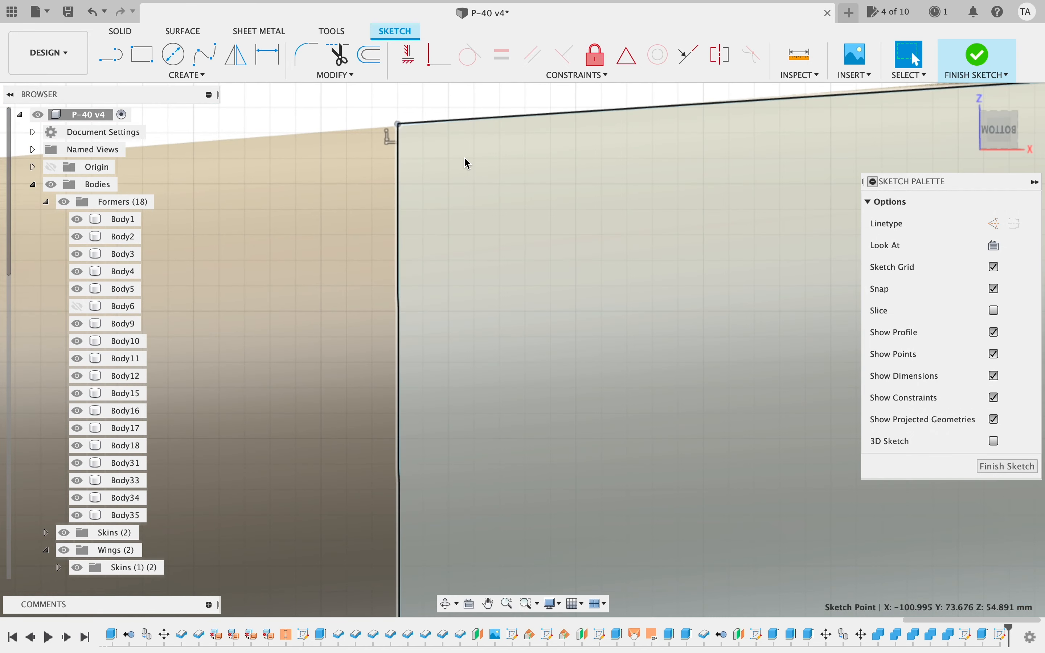
- Move the profile's front outer corner slightly farther outboard over the wing
scroll(464, 159, down, 8)
scroll(586, 234, right, 6)
scroll(589, 239, right, 6)
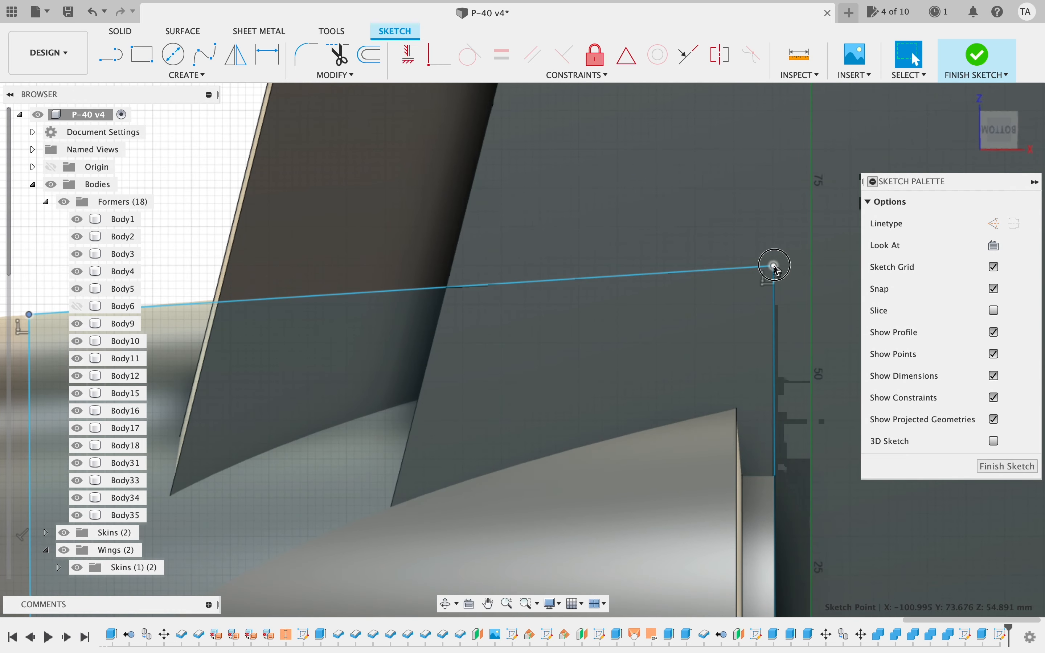
drag(774, 266, 774, 250)
scroll(733, 392, down, 6)
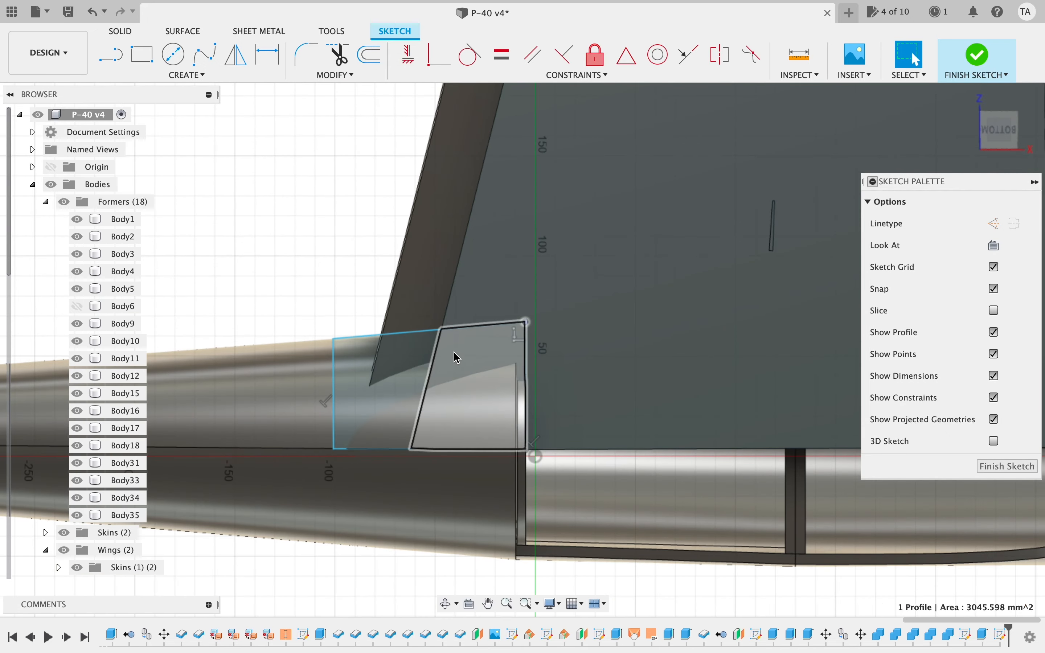
- Hide the Formers and Skins folders, and extrude both sketch profiles -75 mm as a cut through the wing's trailing-edge root
click(454, 352)
shift+click(397, 349)
key(e)
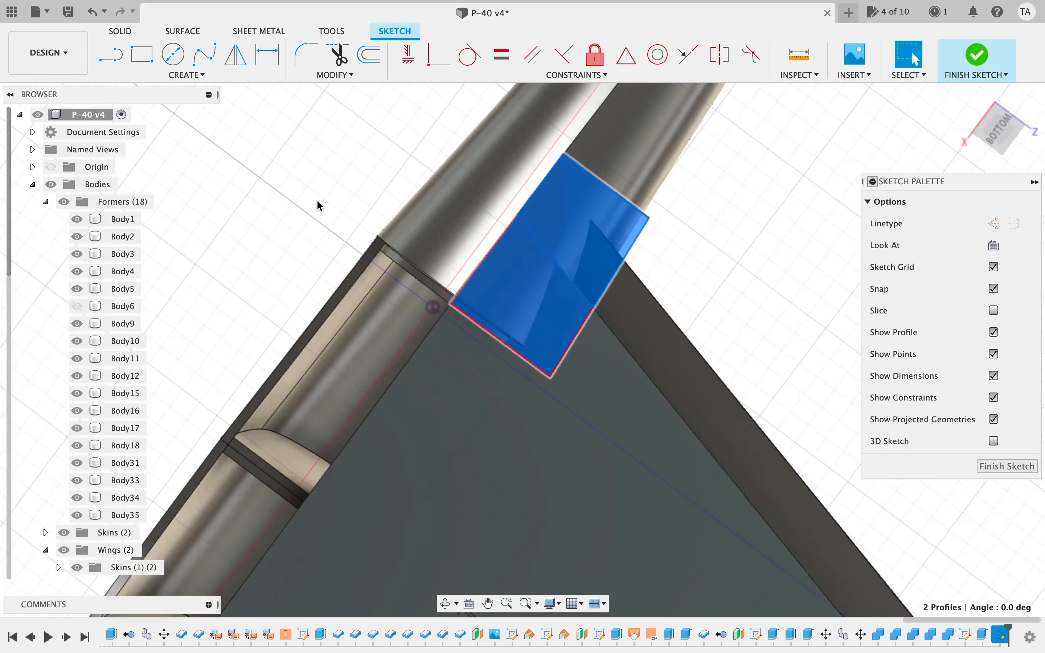
key(q)
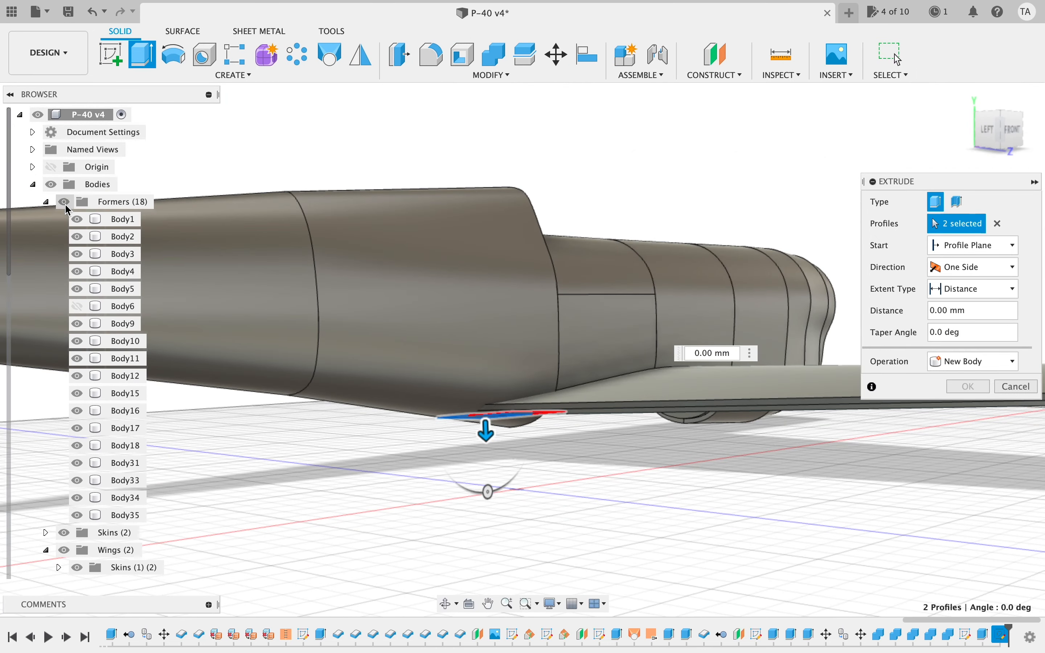
click(65, 201)
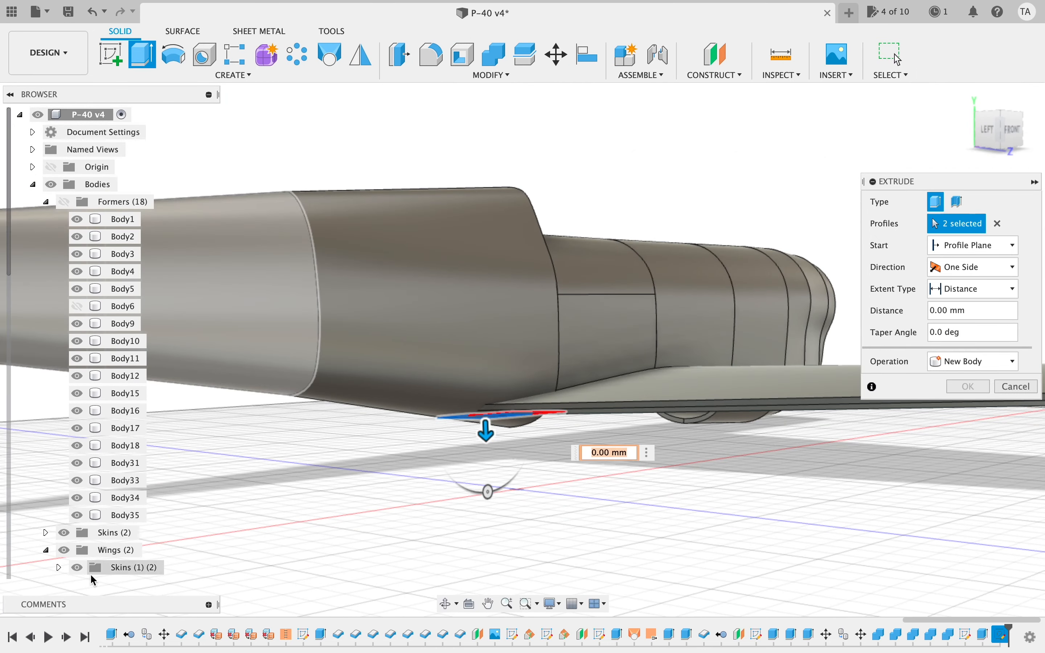
click(65, 535)
drag(491, 436, 481, 314)
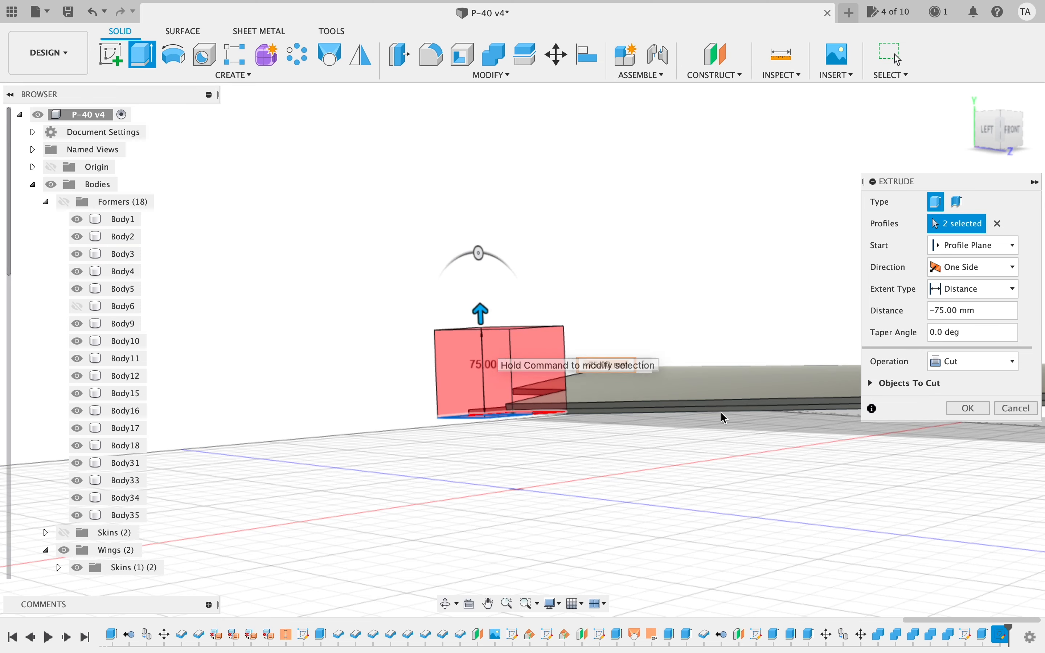
click(963, 413)
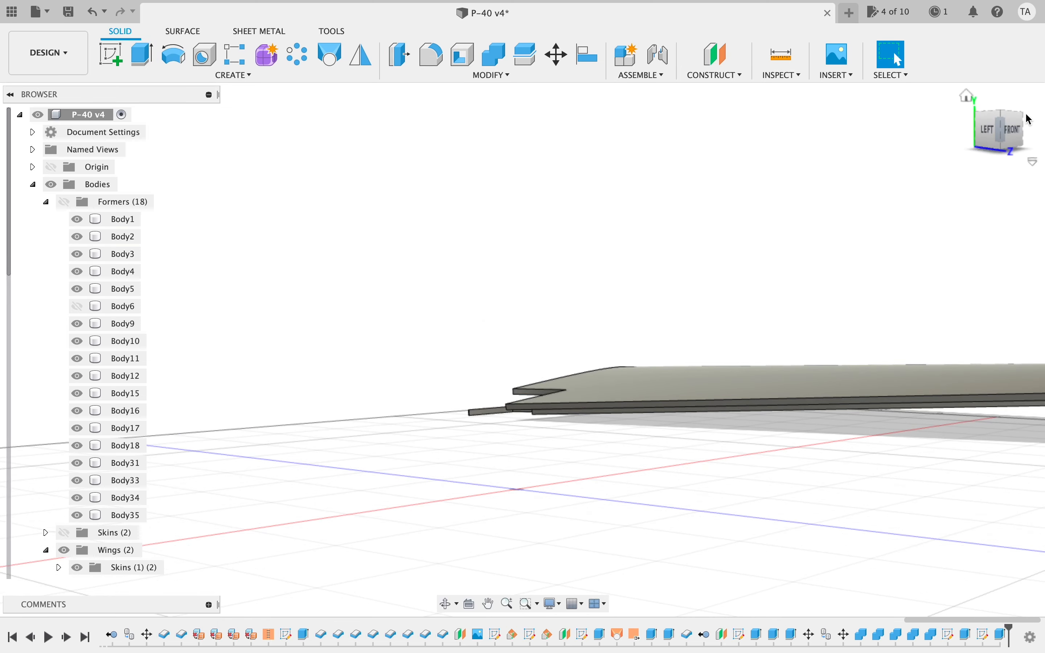
- Reopen the root cut's sketch for editing around the wing's rear root corner
mouse_move(1006, 126)
mouse_down()
mouse_move(882, 178)
mouse_move(745, 179)
mouse_move(637, 152)
mouse_move(687, 548)
mouse_up()
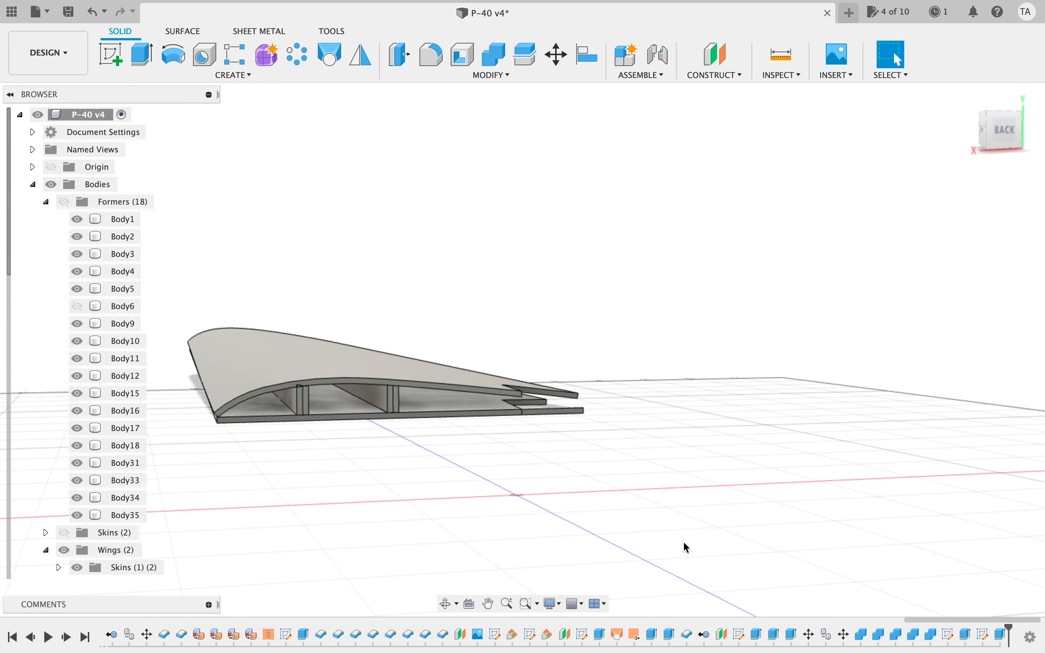
double_click(1001, 634)
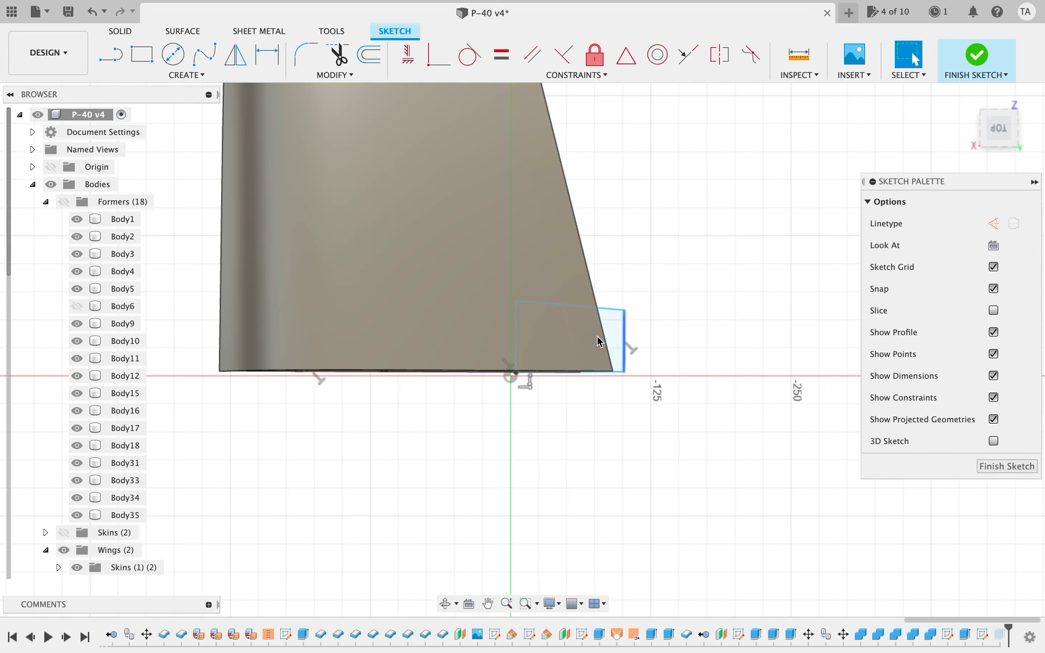
scroll(625, 352, up, 5)
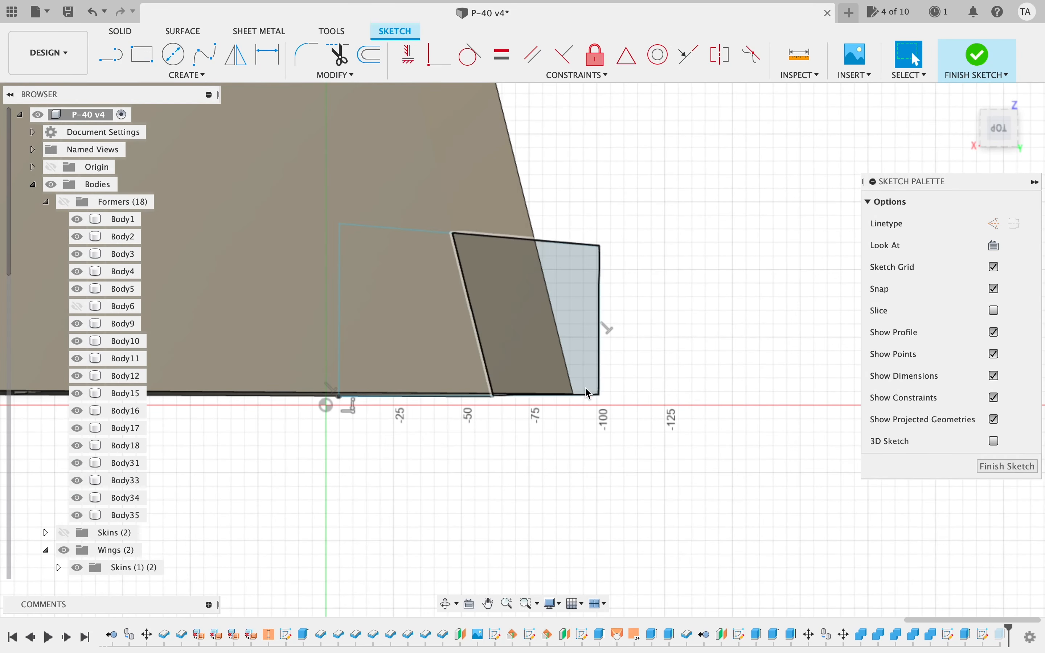
- Try to move the profile's inner line along the wing root toward the centreline, and undo each move
drag(584, 394, 550, 394)
key(super+z)
key(super+z)
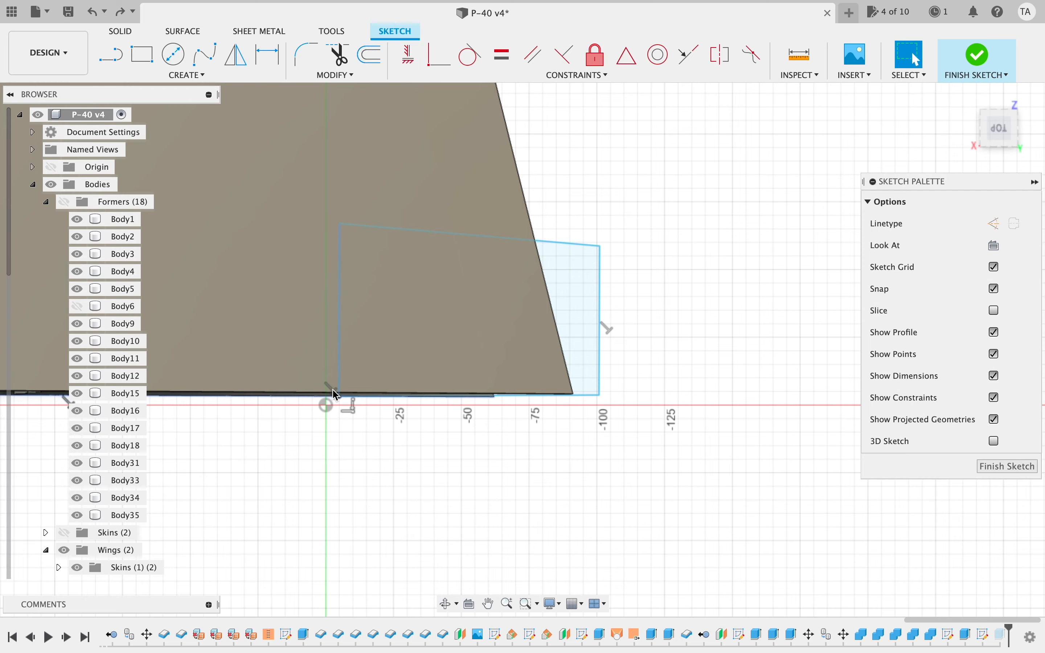
scroll(579, 452, up, 5)
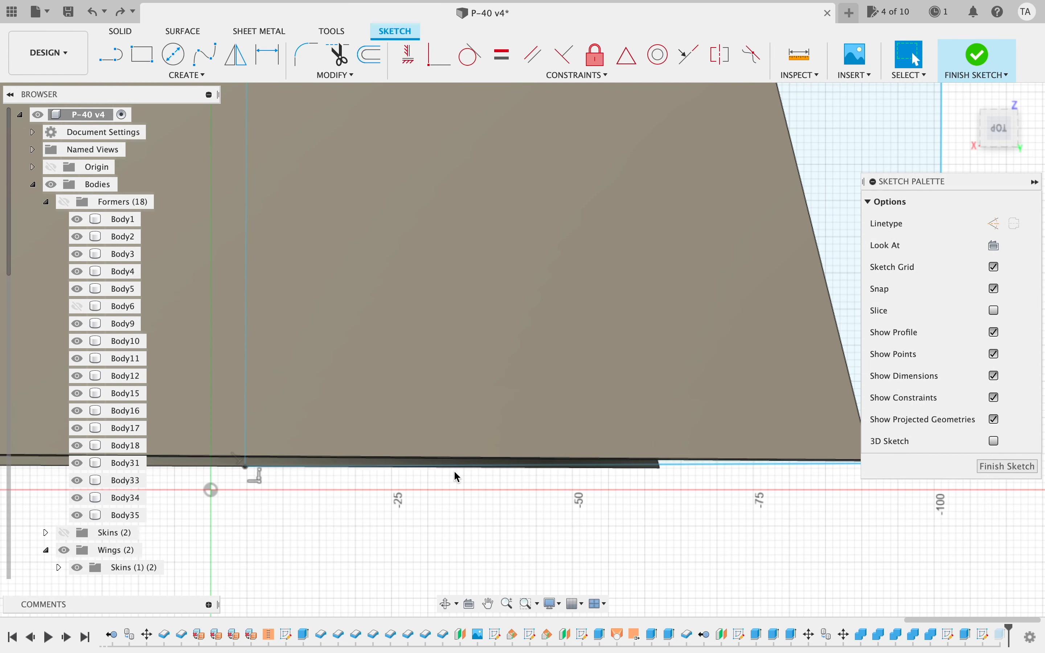
click(640, 467)
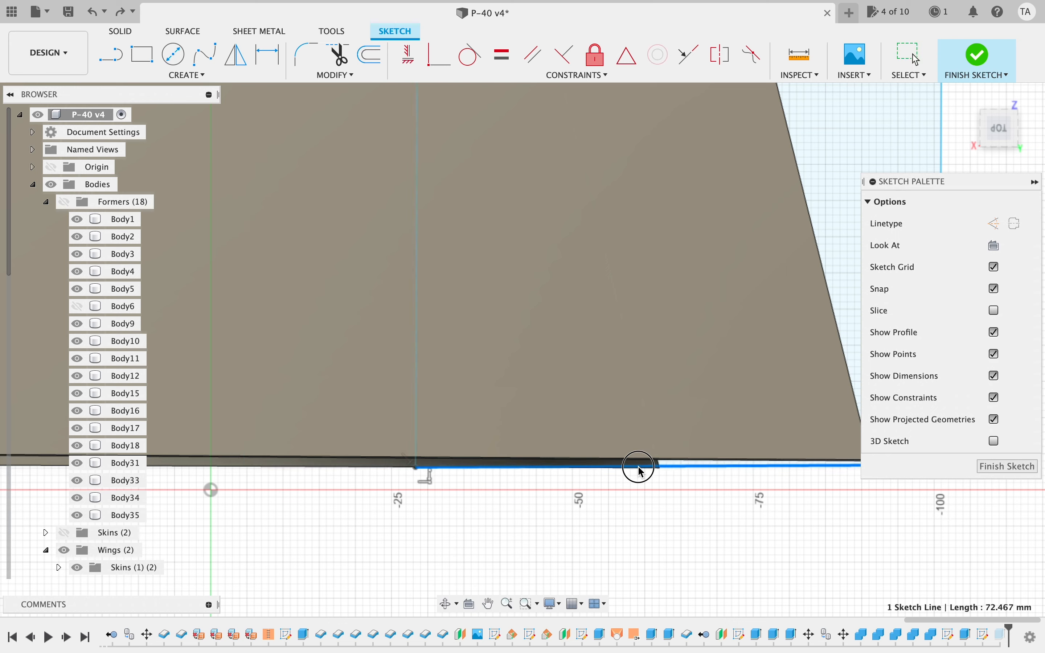
key(super+z)
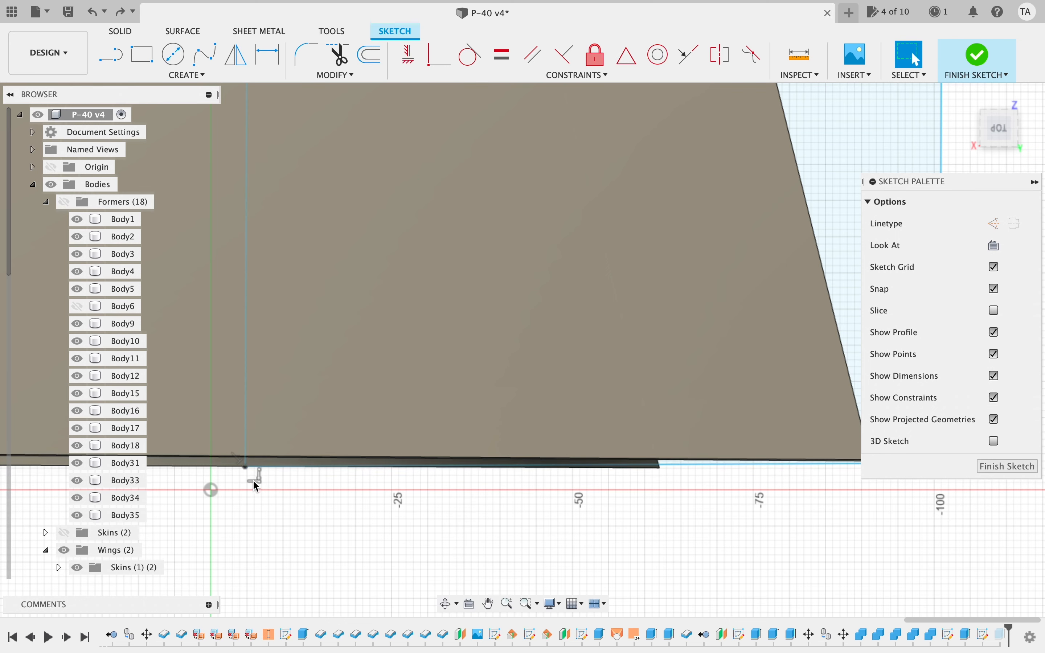
scroll(395, 484, right, 3)
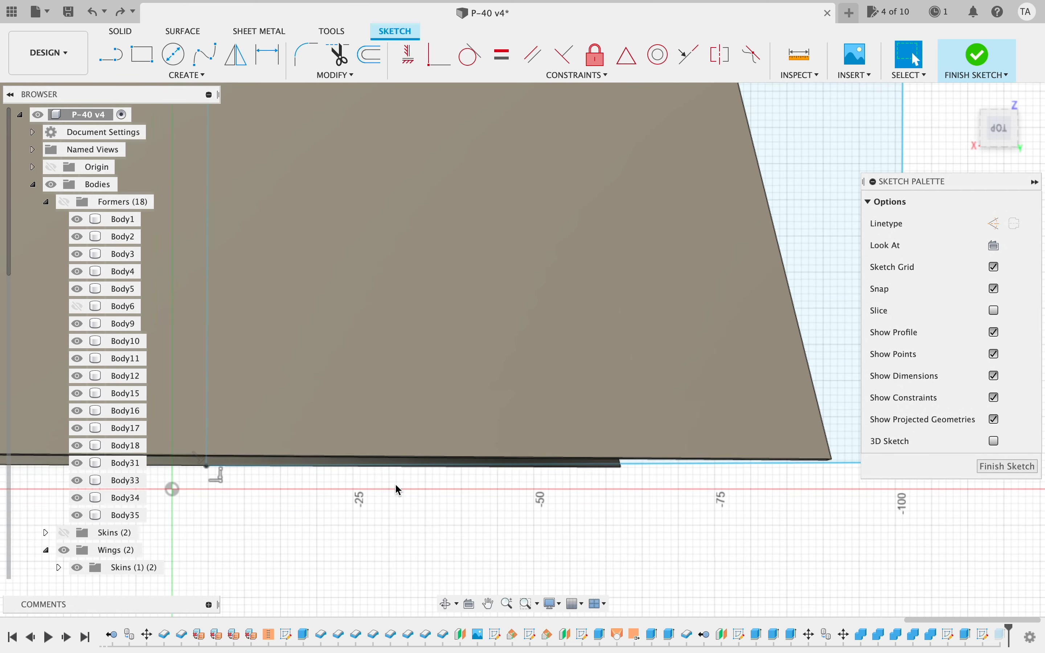
scroll(395, 483, left, 2)
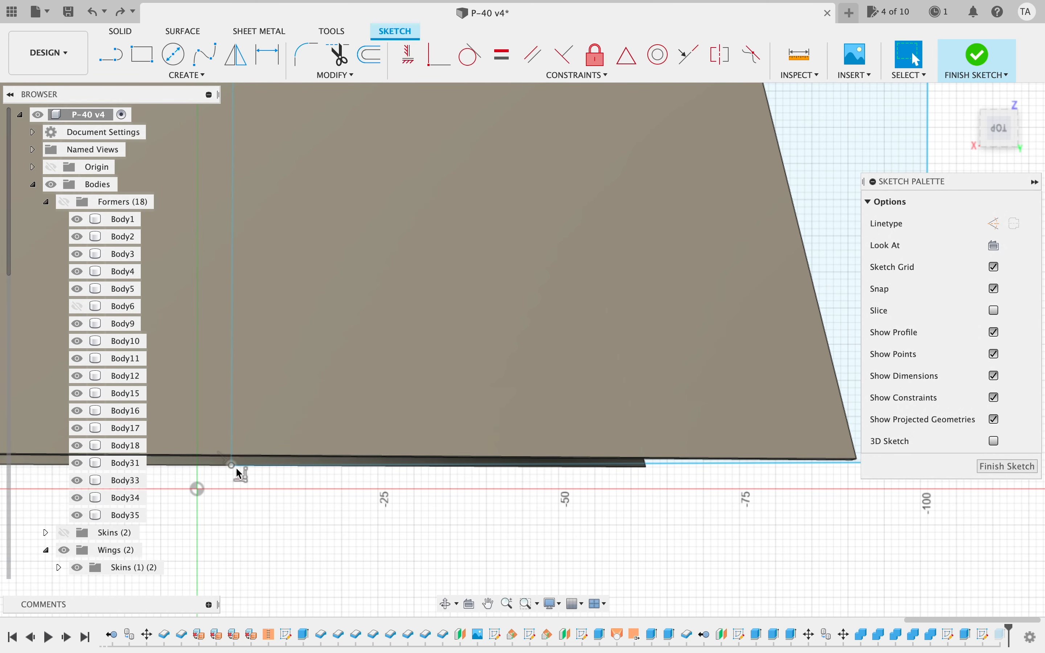
key(Delete)
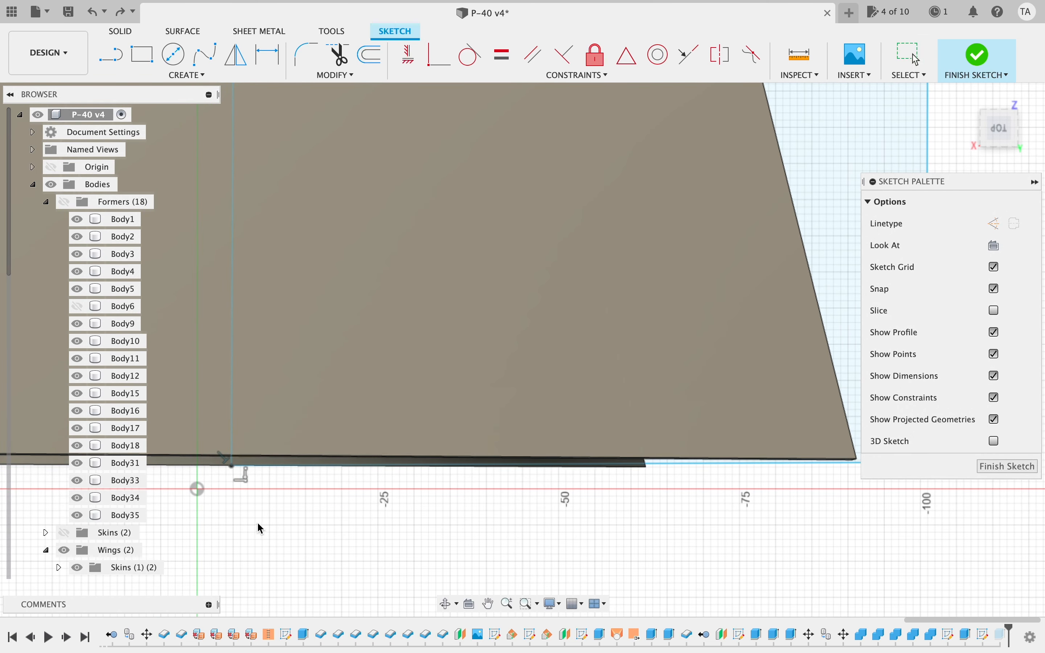
click(295, 468)
drag(296, 468, 295, 471)
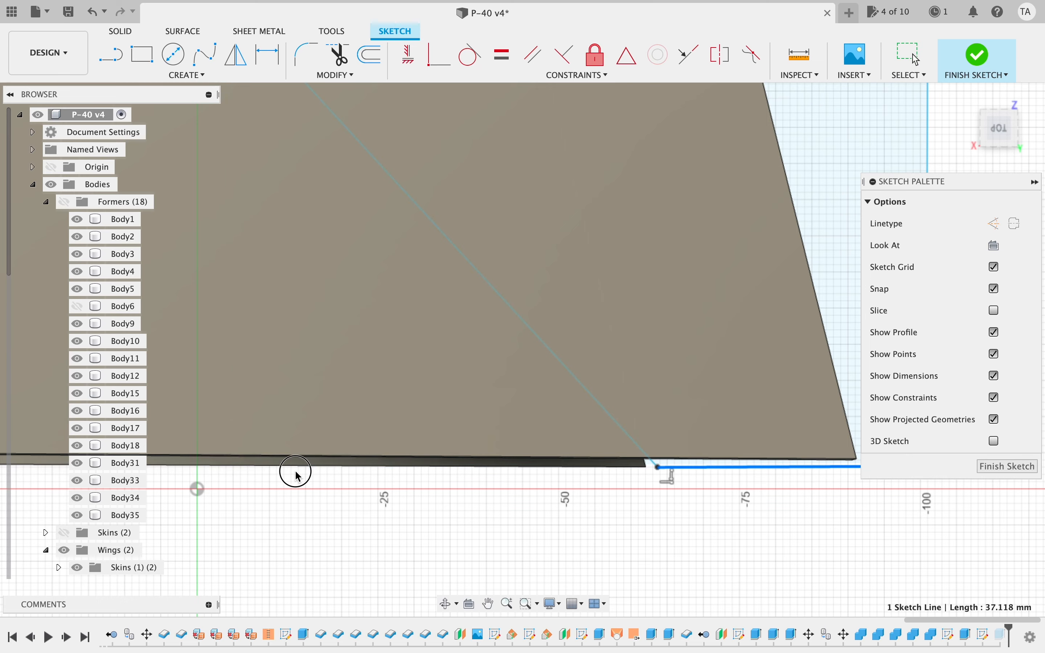
key(super+z)
- Delete a constraint at the profile's front inner corner, move the inner line inboard past the wing root edge, and finish the sketch
scroll(294, 468, right, 15)
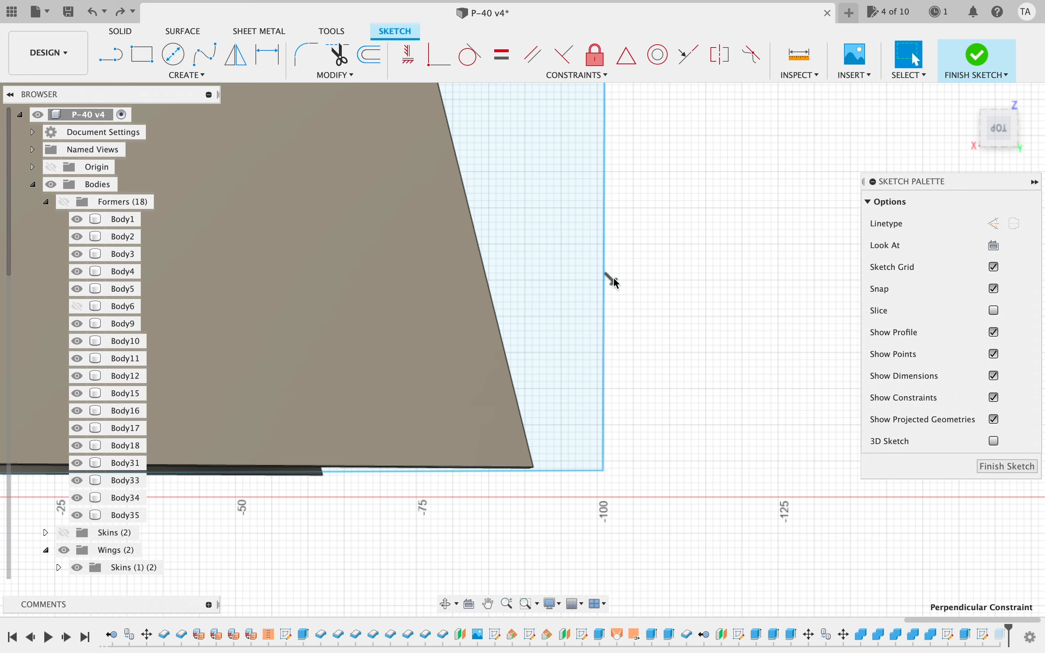
scroll(652, 285, down, 2)
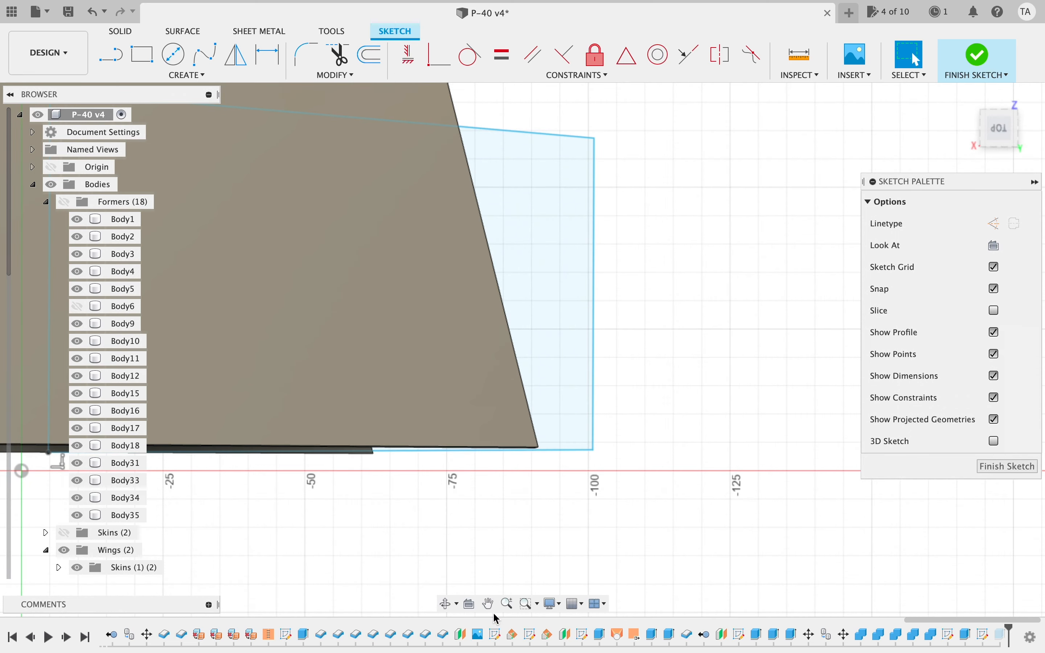
mouse_move(514, 300)
mouse_down()
mouse_move(727, 459)
mouse_move(783, 462)
mouse_move(611, 51)
mouse_move(742, 162)
mouse_up()
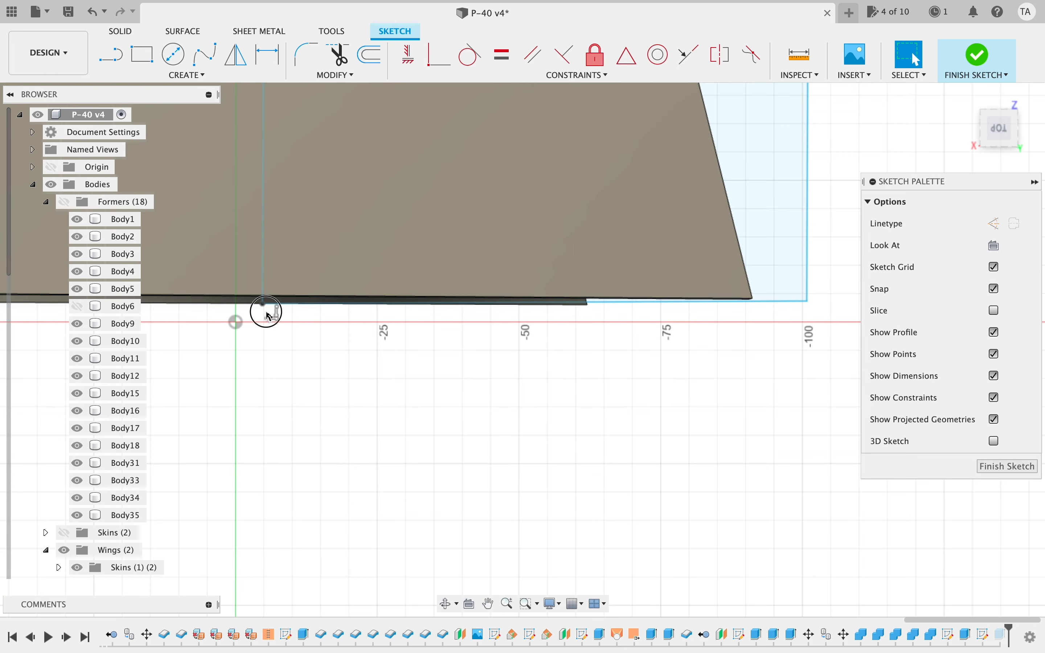
middle_drag(265, 312, 352, 310)
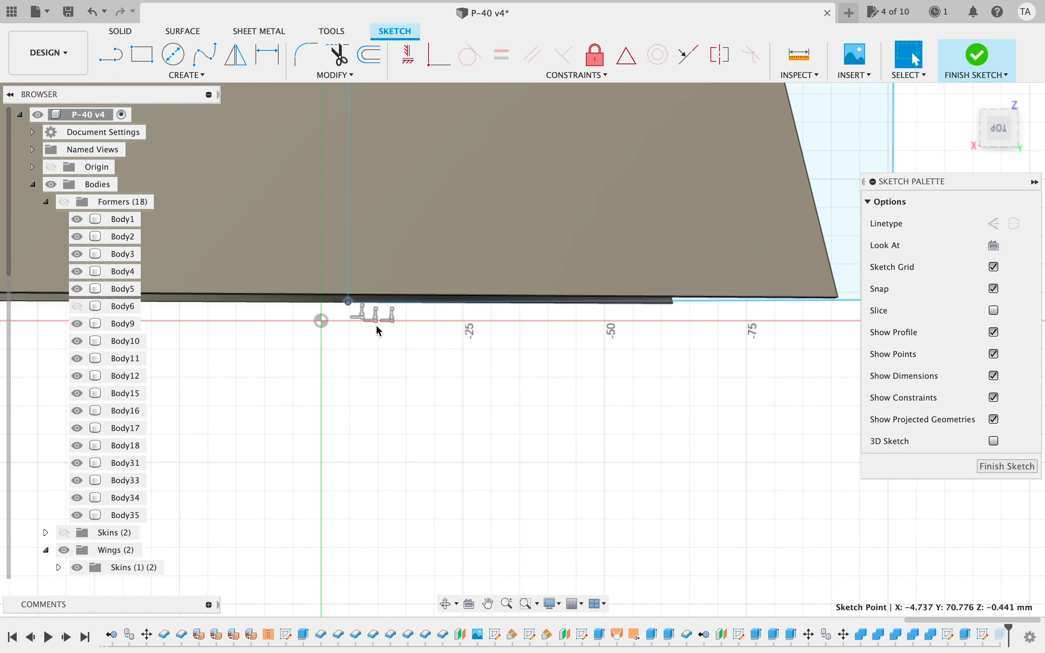
click(391, 316)
key(Delete)
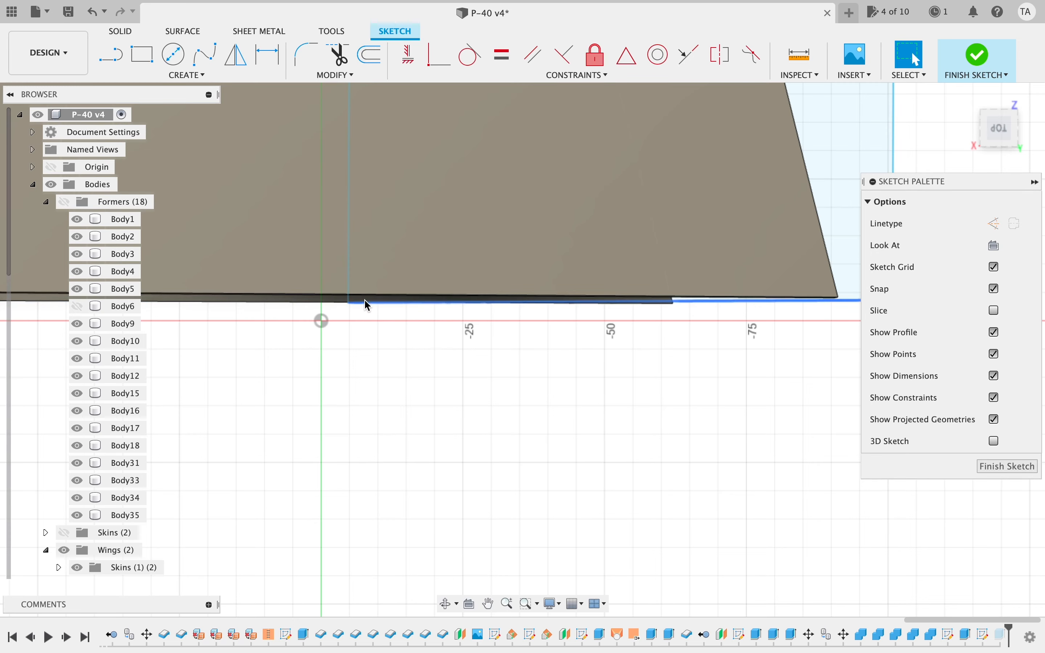
drag(369, 302, 370, 309)
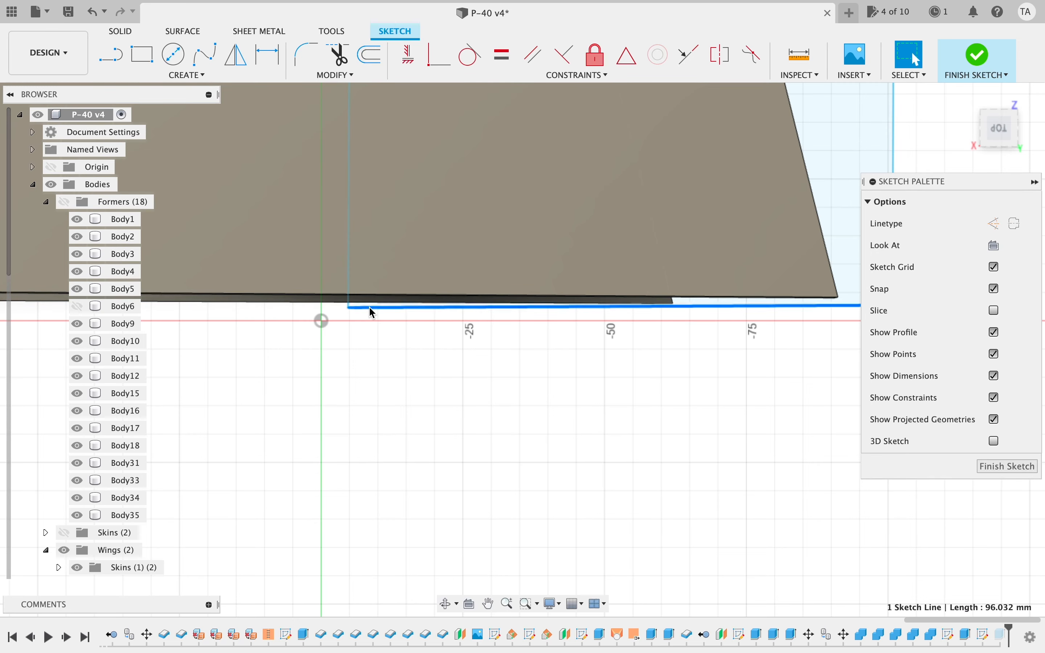
click(978, 61)
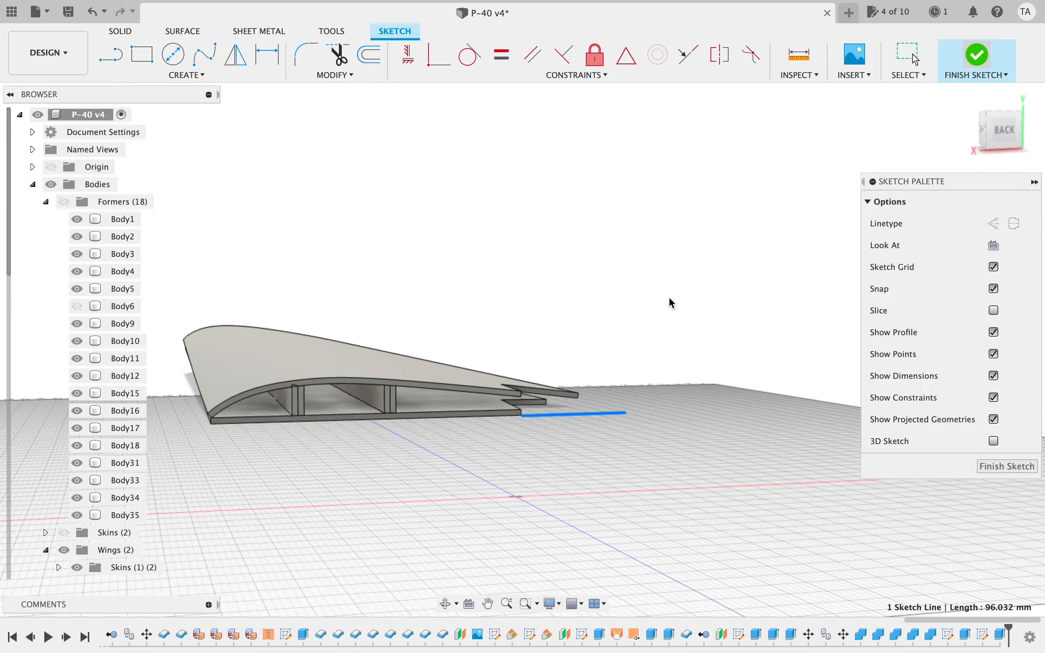
- Show the Formers and Skins folders again and examine the root cut against the fuselage from below
shift+middle_drag(967, 137, 718, 184)
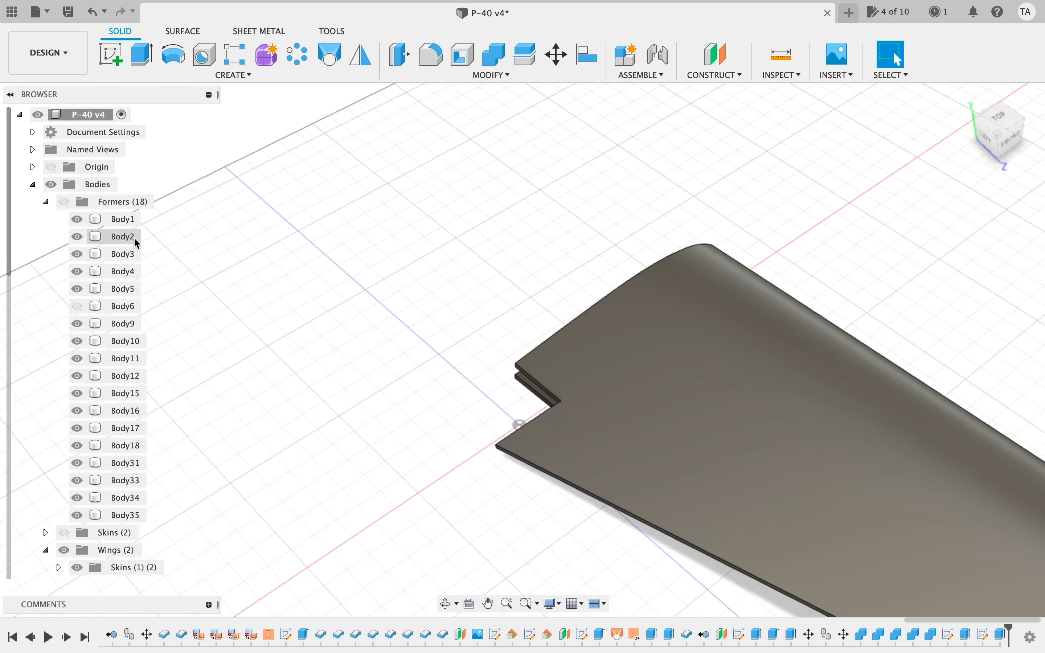
click(64, 202)
click(63, 533)
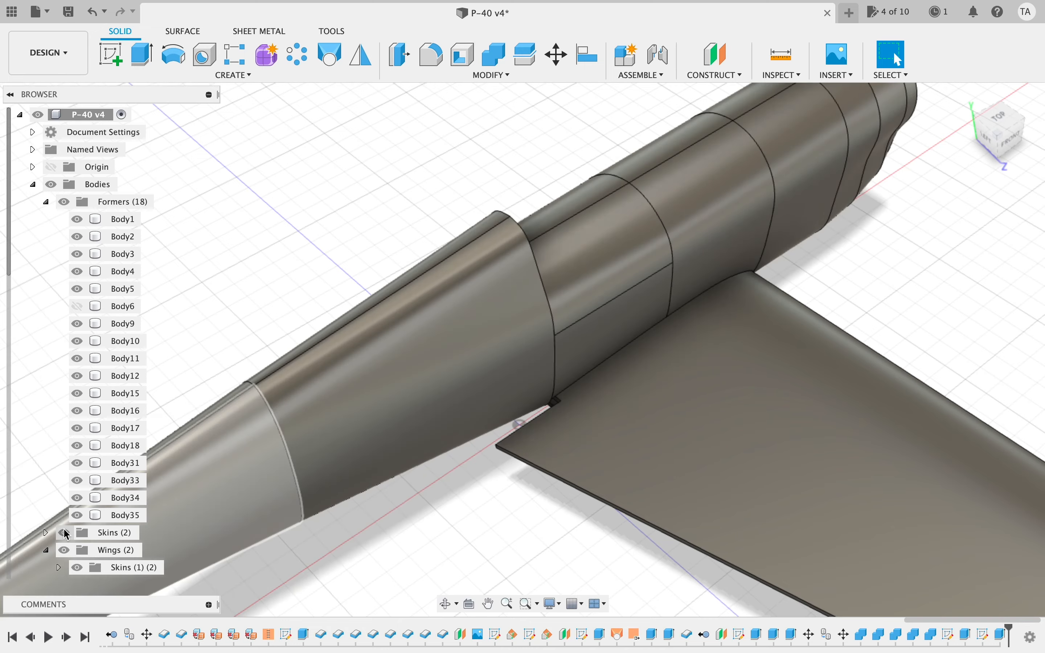
mouse_move(999, 125)
shift+middle_down()
mouse_move(746, 70)
mouse_move(717, 147)
mouse_move(711, 107)
shift+middle_up()
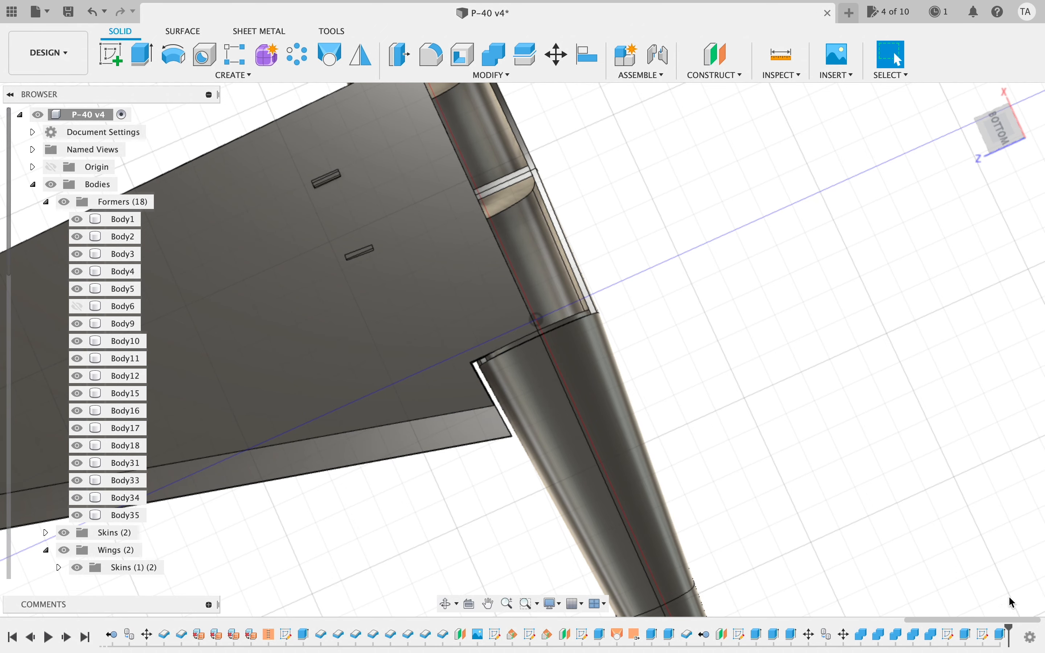
- Reopen the cut sketch with Slice enabled, move the outer profile line inboard of the fuselage's side edge, and finish the sketch
double_click(984, 635)
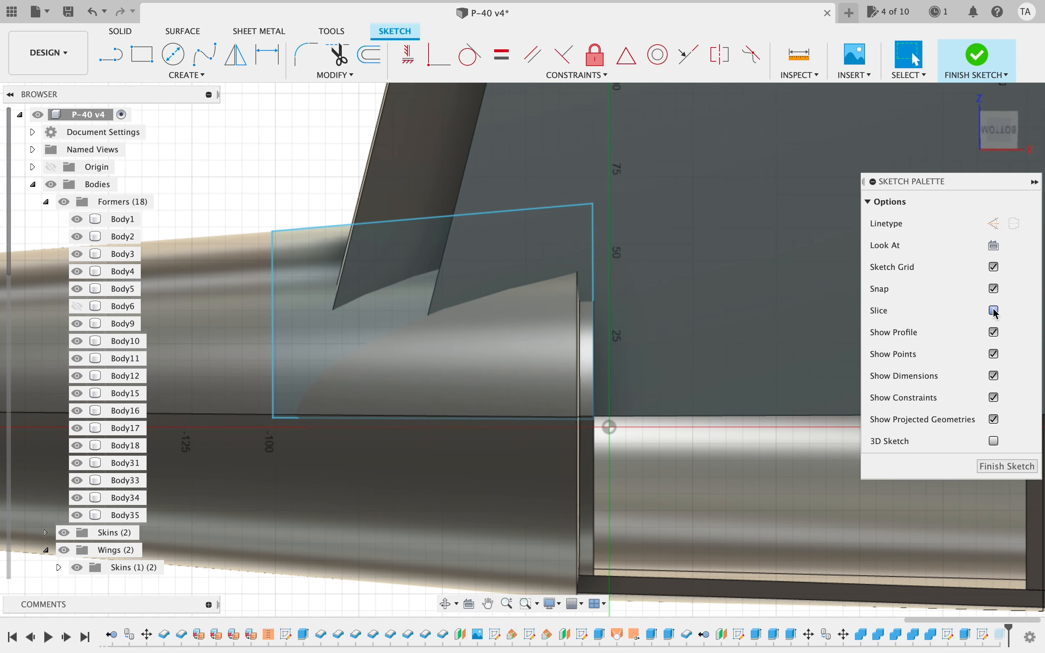
click(995, 311)
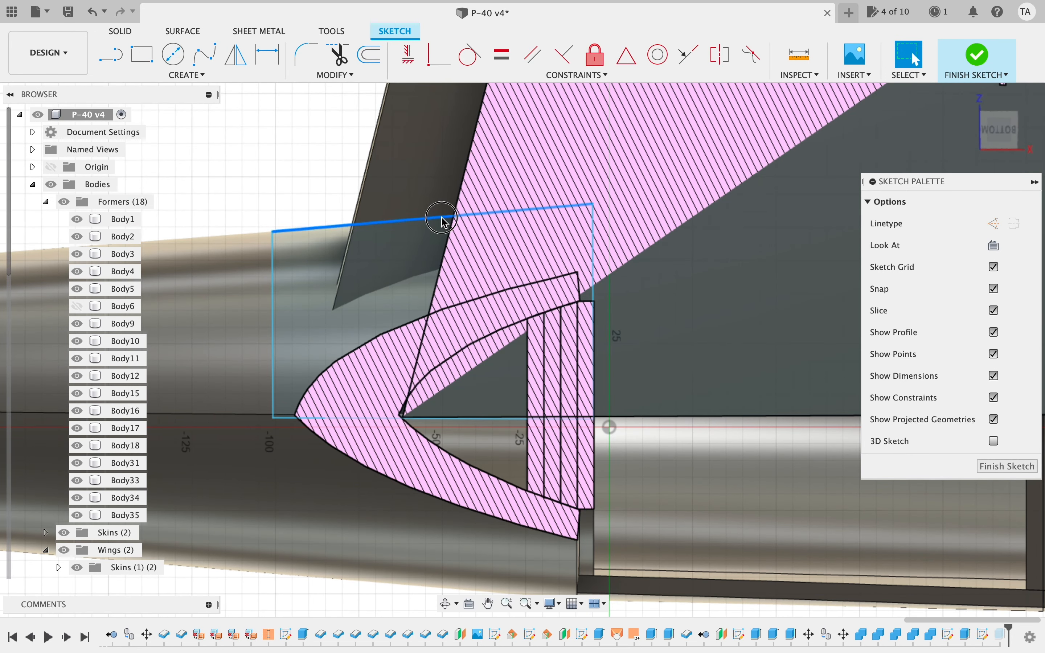
drag(445, 222, 445, 245)
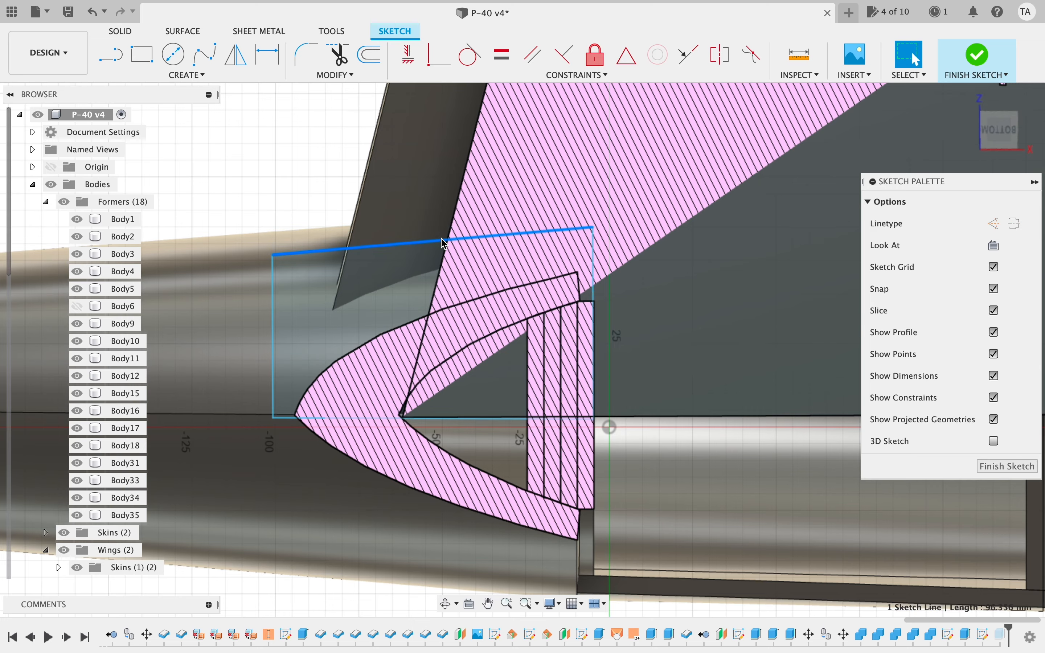
click(951, 72)
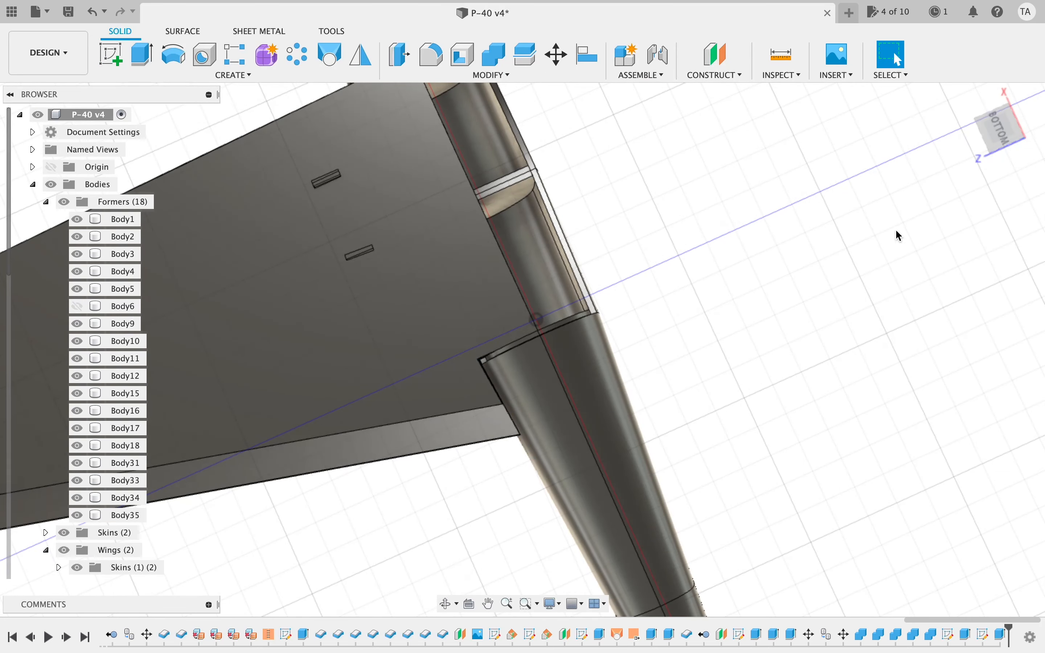
- Examine the trimmed wing root against the fuselage from above and below, and through the wing opening on the opposite fuselage side
mouse_move(988, 111)
mouse_down()
mouse_move(935, 14)
mouse_move(814, 24)
mouse_move(714, 5)
mouse_move(748, 54)
mouse_up()
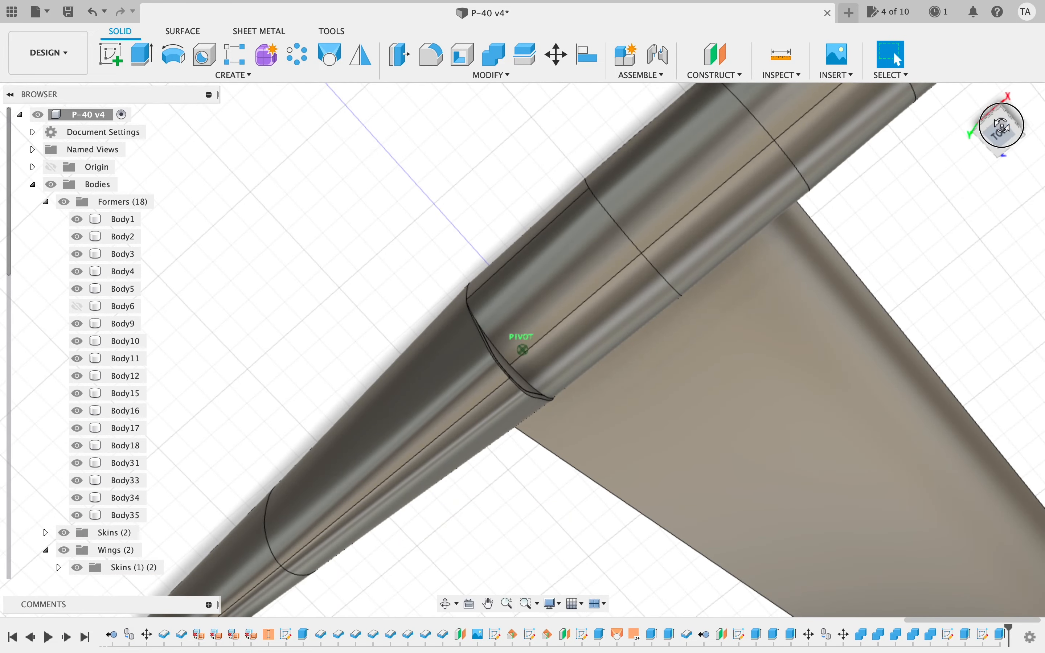
mouse_move(1003, 125)
mouse_down()
mouse_move(989, 65)
mouse_move(912, 41)
mouse_move(975, 19)
mouse_move(1003, 30)
mouse_move(918, 28)
mouse_move(906, 30)
mouse_move(911, 42)
mouse_move(847, 48)
mouse_move(926, 41)
mouse_move(930, 86)
mouse_move(933, 24)
mouse_move(929, 35)
mouse_up()
mouse_move(1010, 130)
mouse_down()
mouse_move(966, 66)
mouse_move(974, 56)
mouse_move(995, 64)
mouse_up()
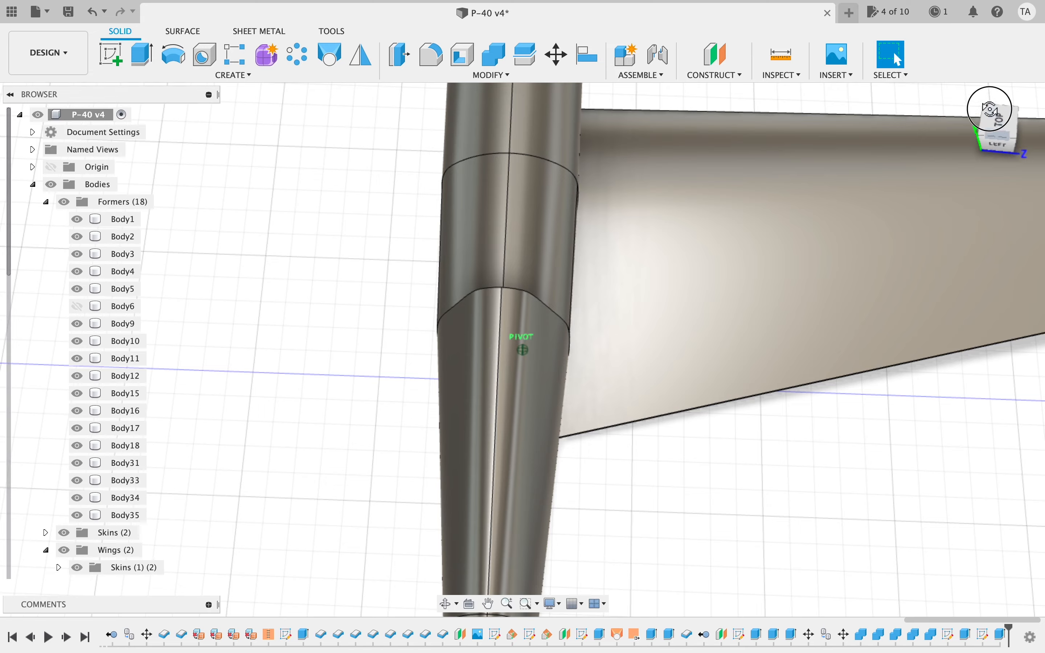
mouse_move(990, 109)
shift+middle_down()
mouse_move(947, 89)
mouse_move(869, 89)
mouse_move(844, 74)
mouse_move(859, 68)
mouse_move(737, 74)
mouse_move(822, 84)
mouse_move(888, 65)
mouse_move(861, 74)
mouse_move(834, 50)
mouse_move(731, 58)
shift+middle_up()
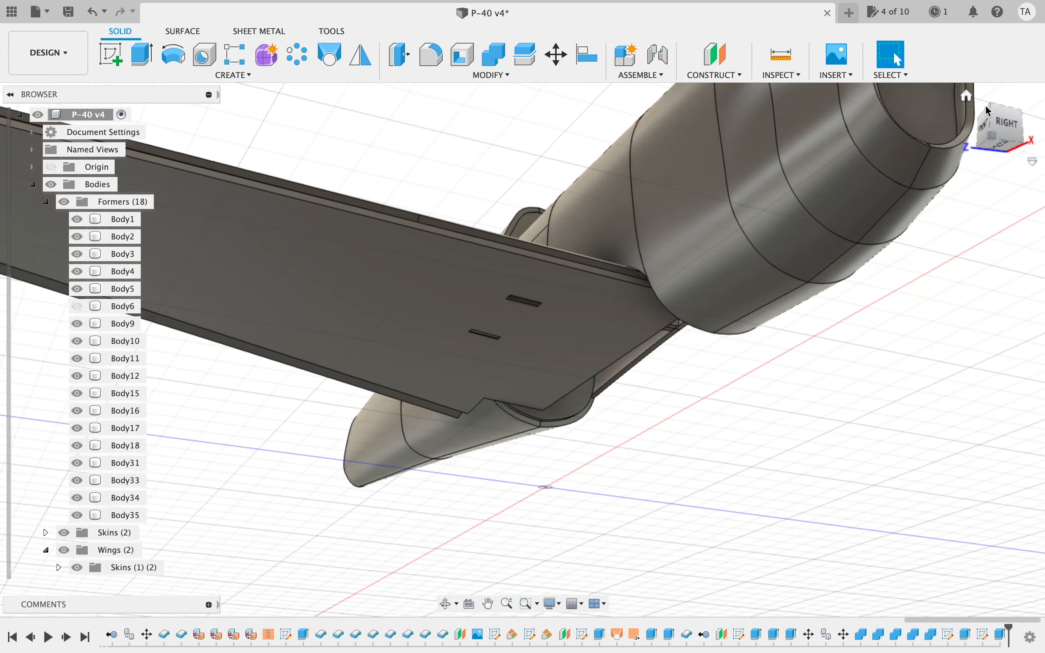
mouse_move(1006, 114)
shift+middle_down()
mouse_move(749, 94)
mouse_move(767, 98)
mouse_move(704, 103)
mouse_move(828, 105)
mouse_move(889, 122)
shift+middle_up()
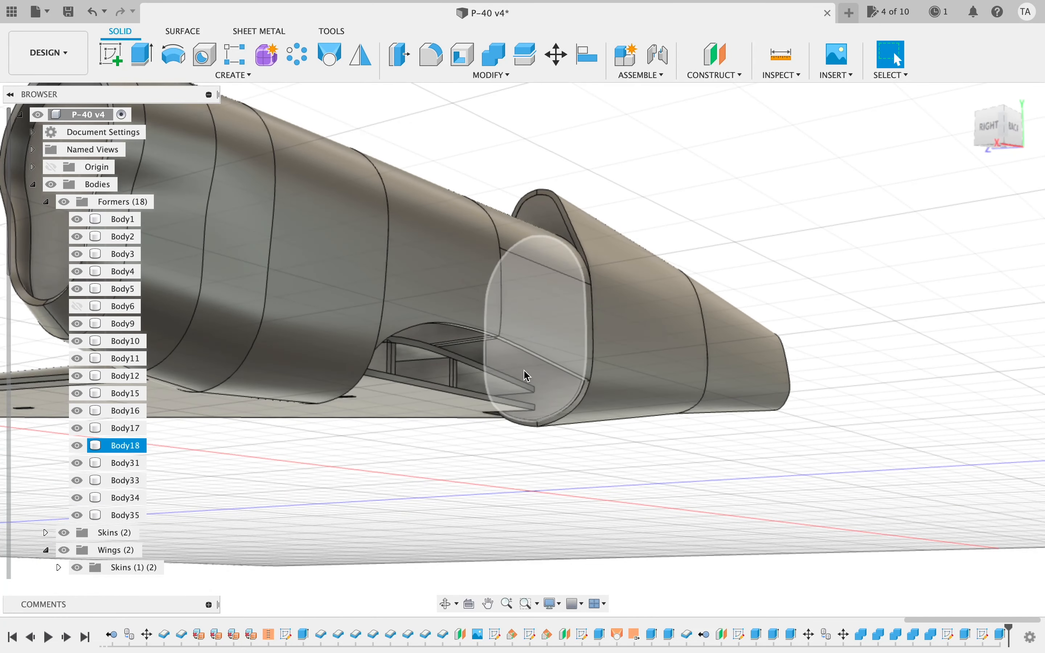
click(549, 403)
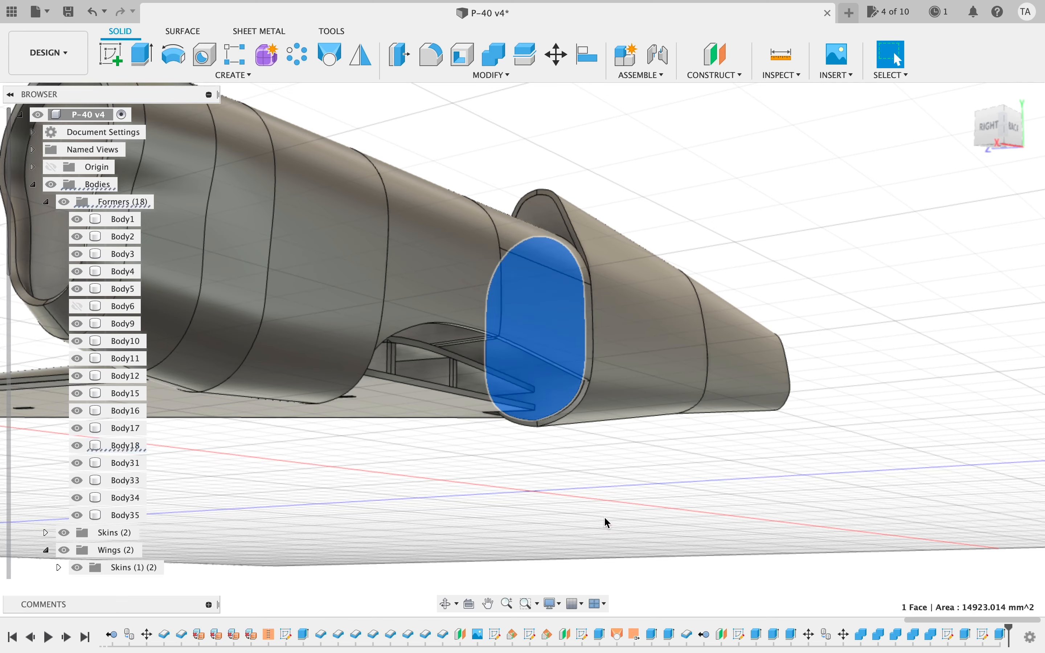
click(627, 497)
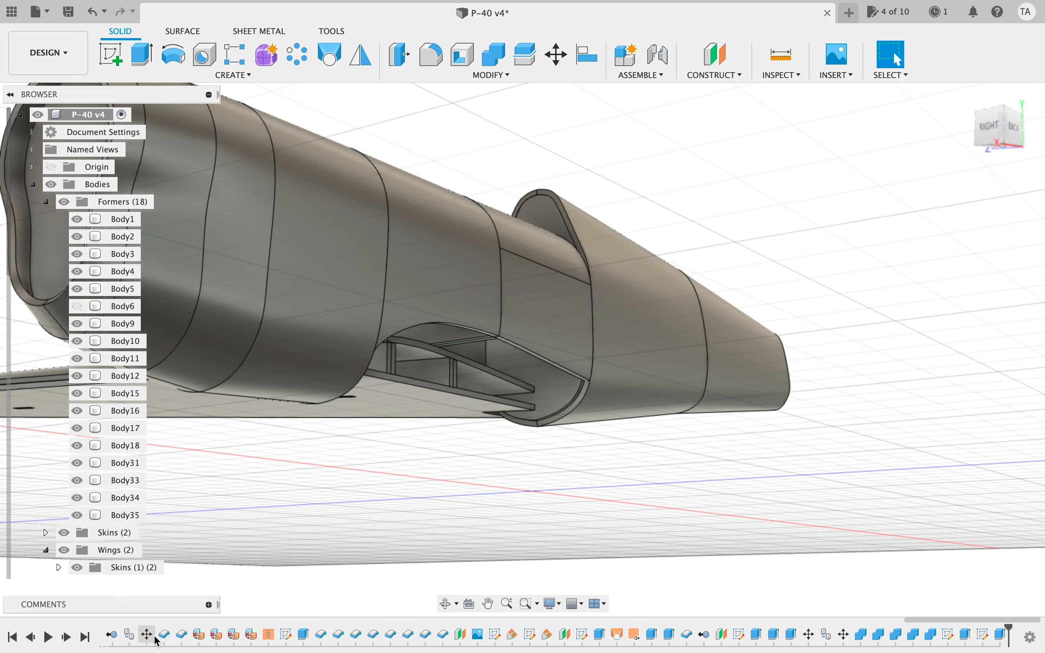
shift+middle_drag(580, 546, 682, 517)
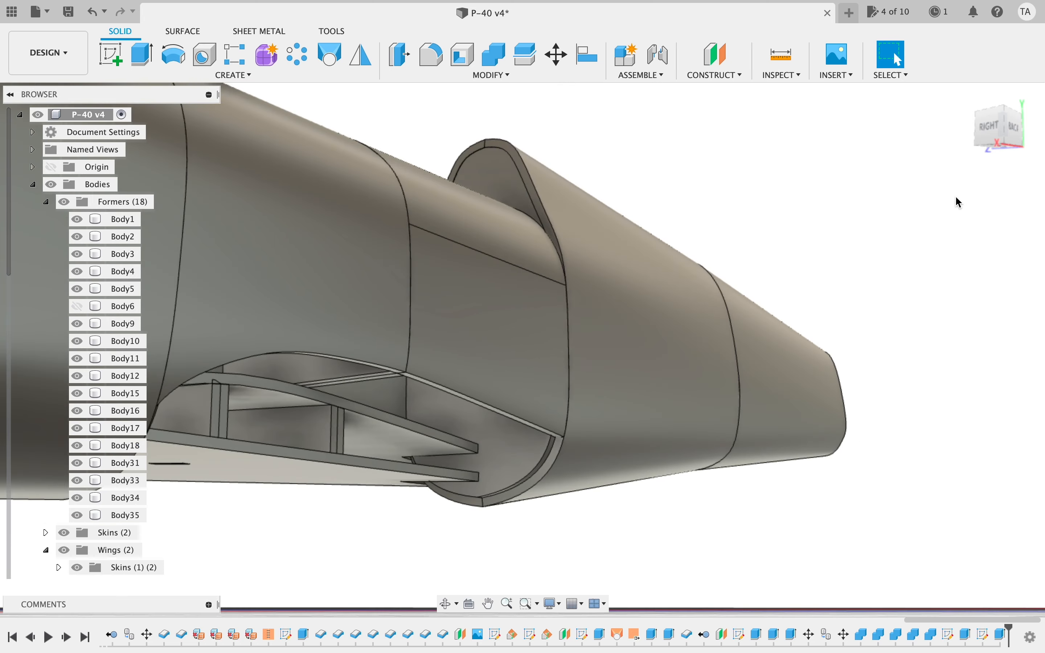
click(1011, 136)
scroll(400, 509, up, 2)
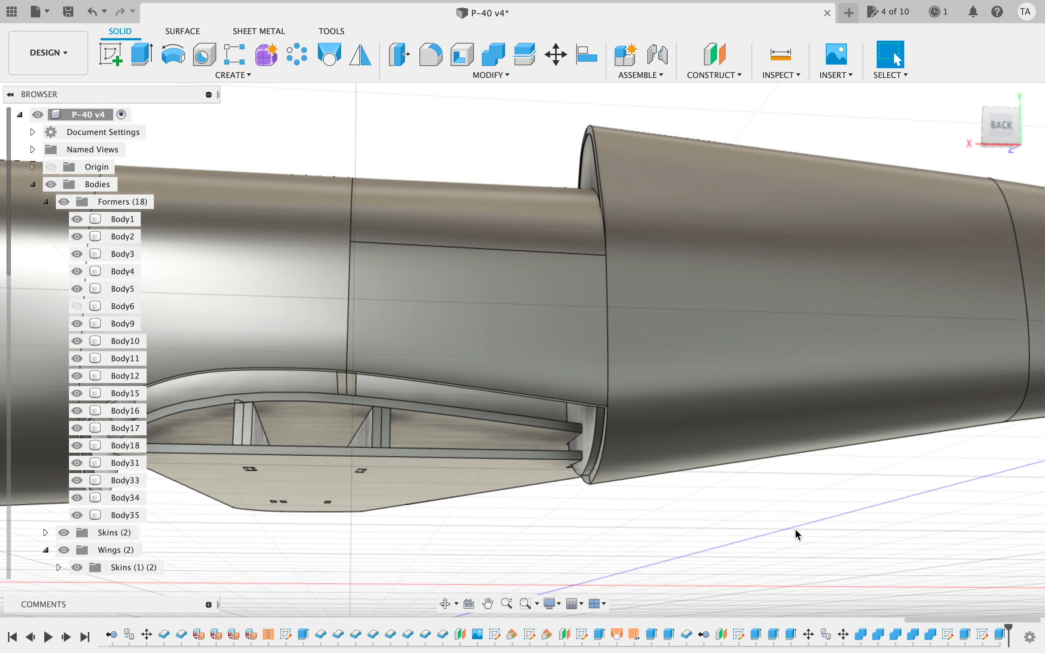
scroll(795, 533, down, 5)
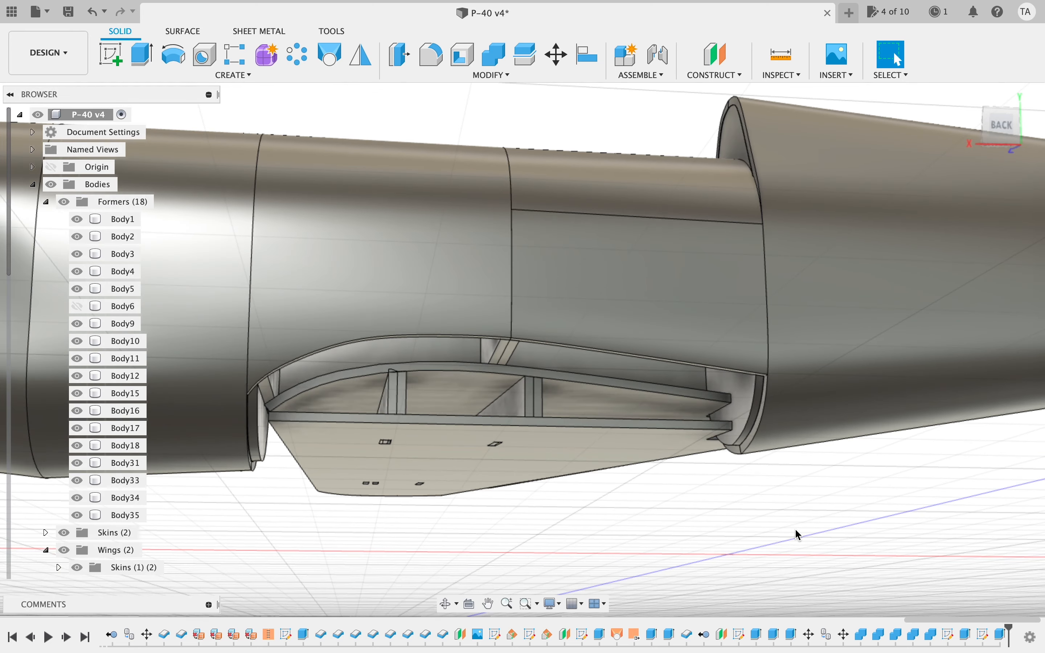
scroll(795, 533, left, 5)
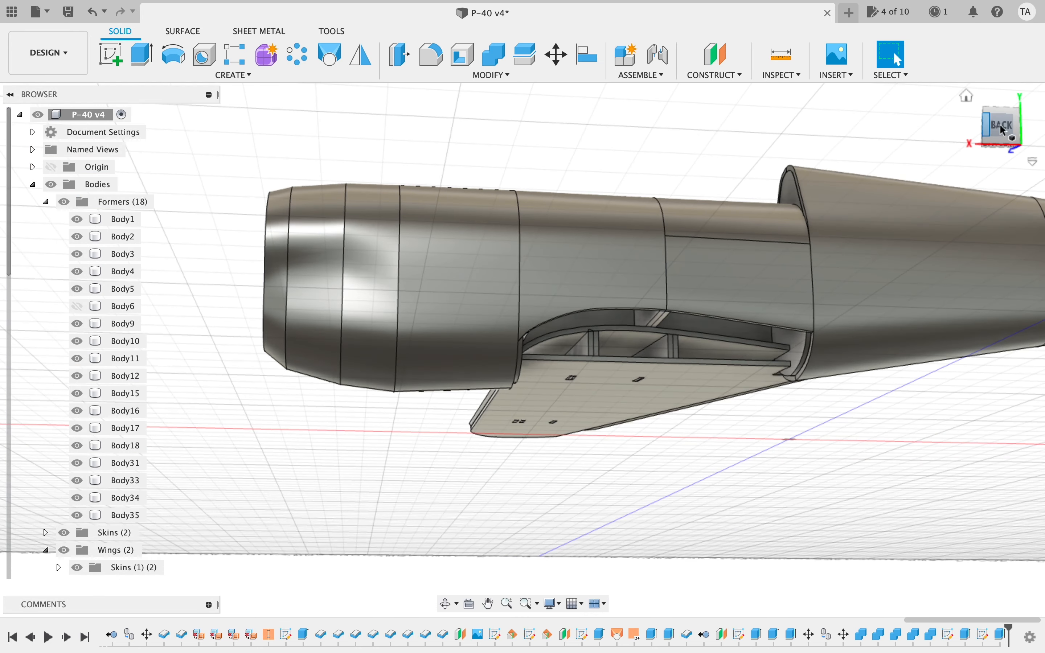
- Inspect the whole fuselage and wing assembly from the wing side and from the nose
mouse_move(1005, 131)
mouse_down()
mouse_move(551, 112)
mouse_move(536, 142)
mouse_move(507, 129)
mouse_move(581, 145)
mouse_move(727, 143)
mouse_move(464, 133)
mouse_move(544, 79)
mouse_move(504, 46)
mouse_move(553, 85)
mouse_move(639, 51)
mouse_move(671, 52)
mouse_move(686, 69)
mouse_move(783, 65)
mouse_move(788, 98)
mouse_move(623, 93)
mouse_move(562, 113)
mouse_move(553, 151)
mouse_move(639, 140)
mouse_move(661, 149)
mouse_move(650, 152)
mouse_up()
scroll(647, 148, left, 5)
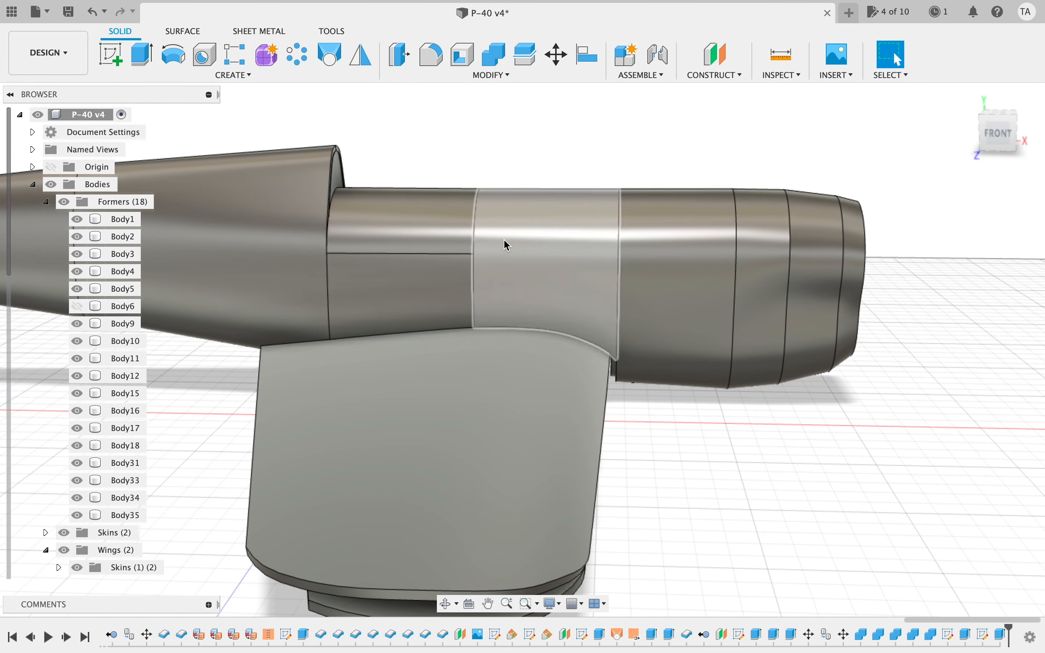
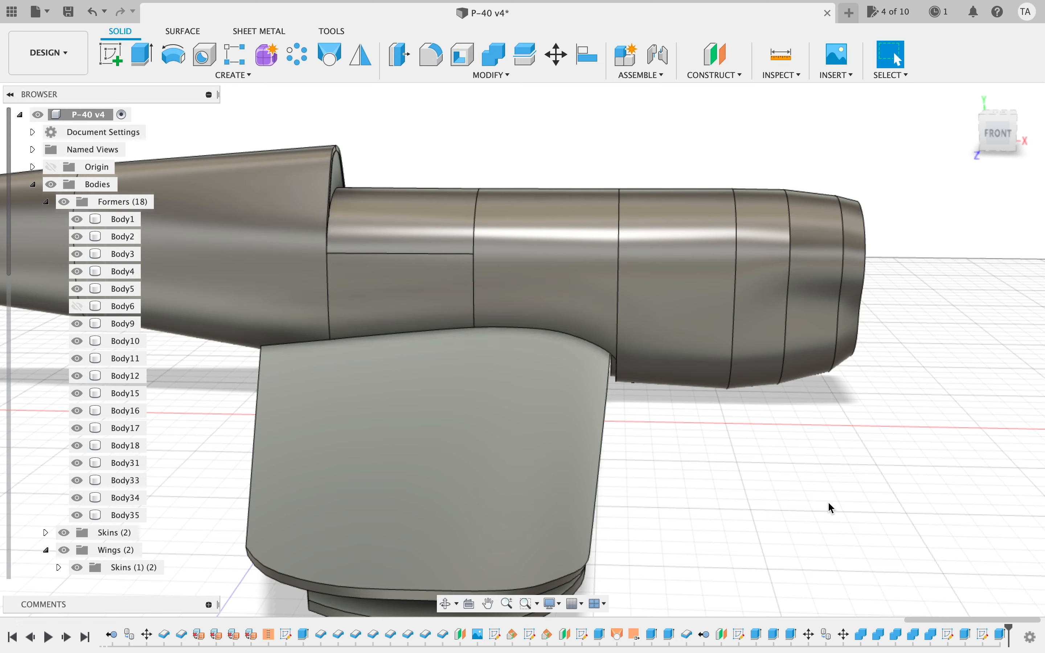
scroll(827, 502, down, 5)
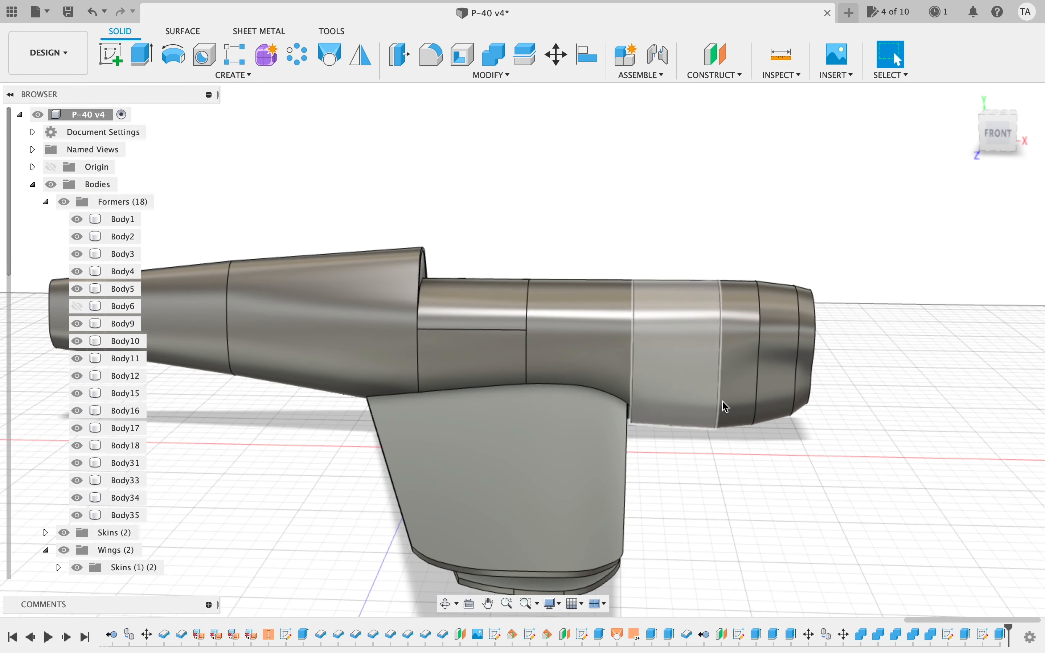
scroll(779, 411, left, 2)
scroll(751, 428, down, 3)
scroll(751, 428, up, 3)
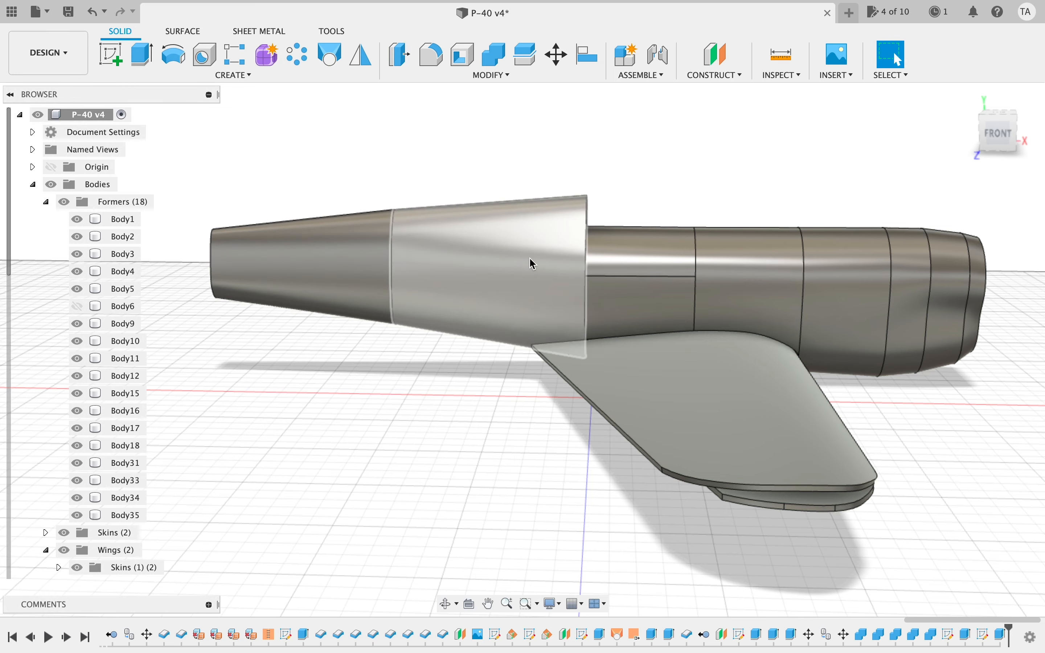
scroll(718, 177, right, 3)
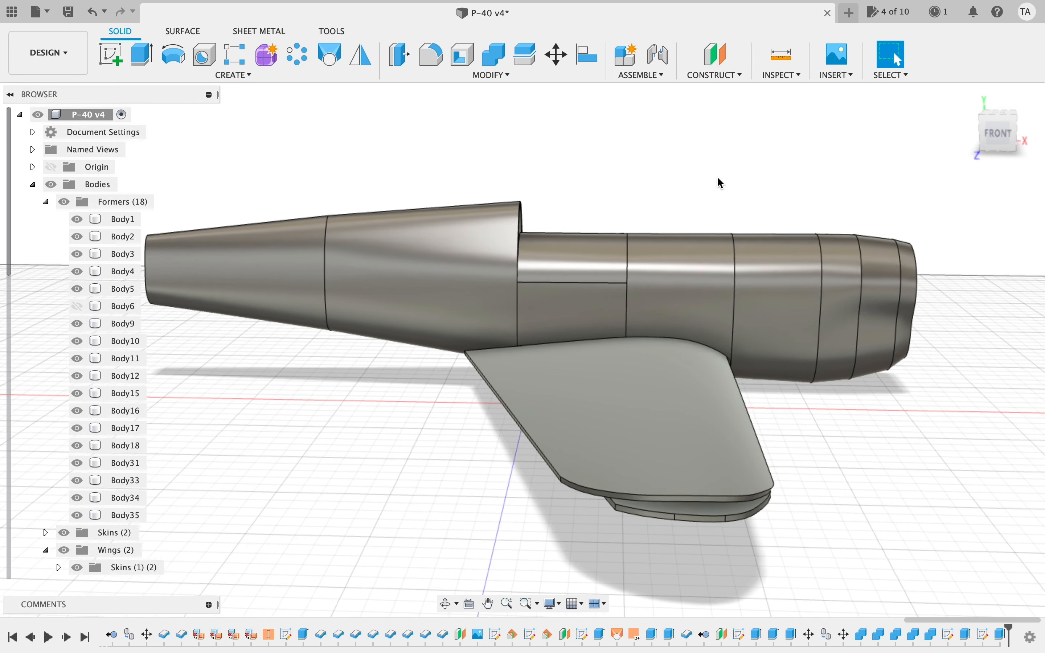
scroll(711, 186, right, 3)
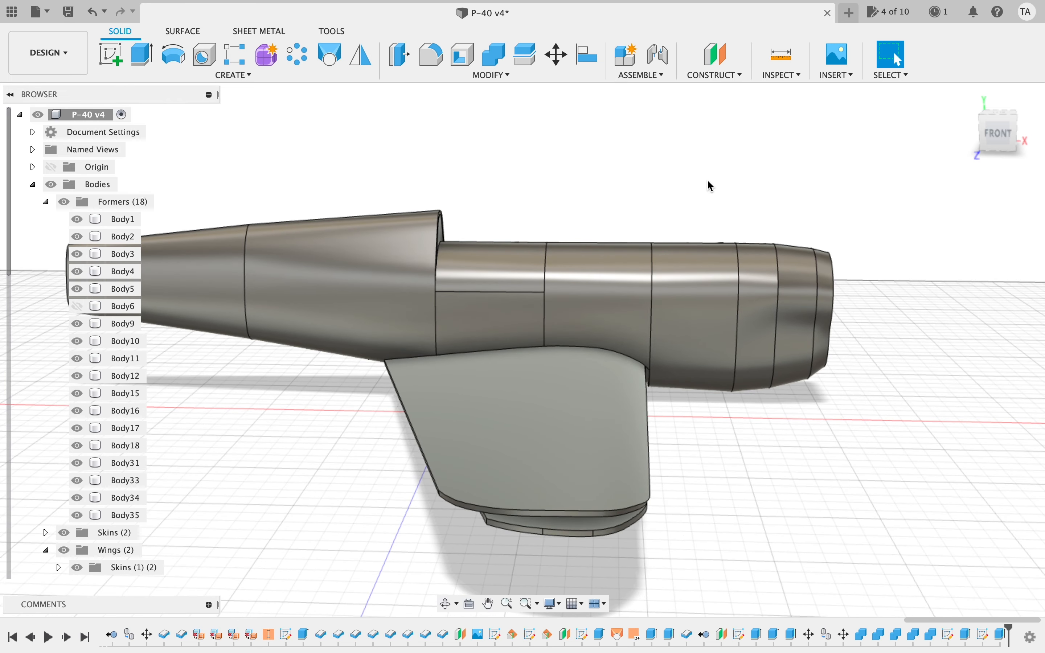
scroll(707, 181, right, 5)
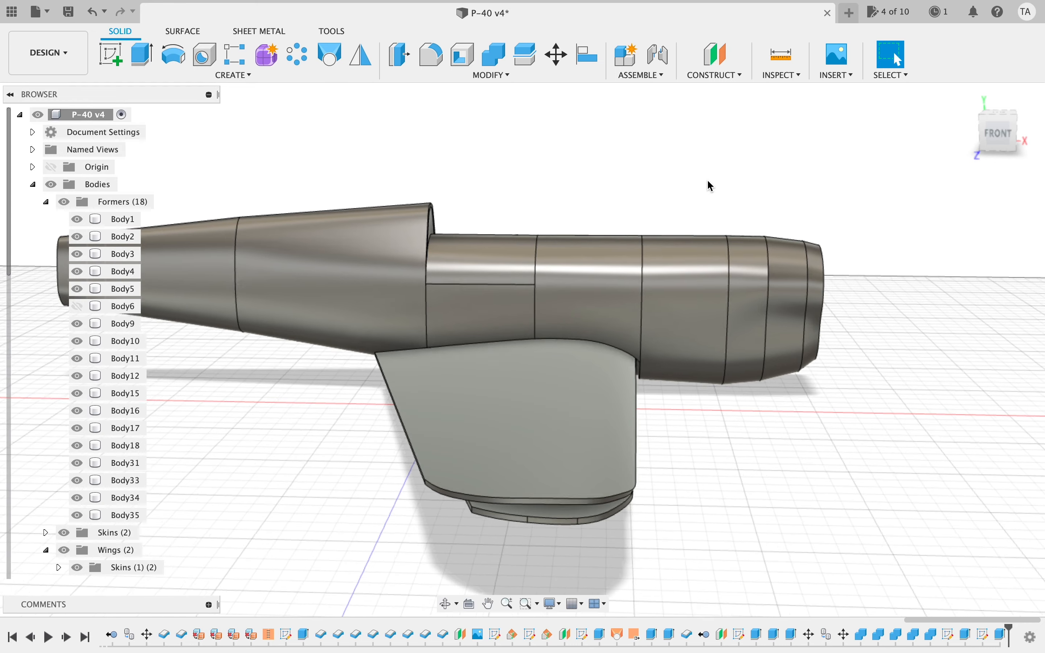
scroll(707, 181, up, 2)
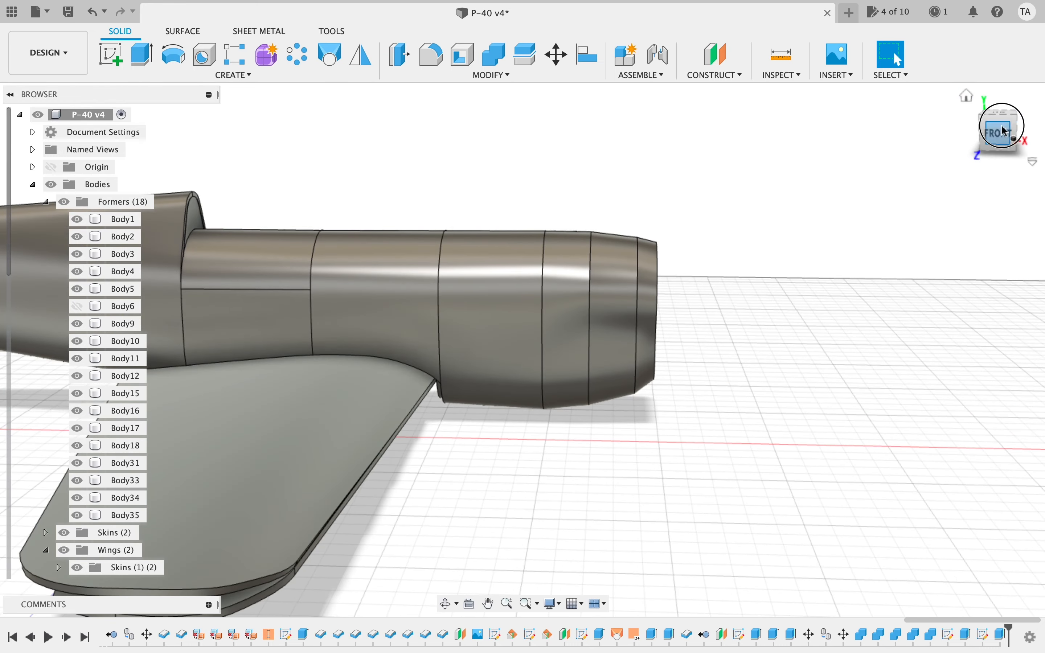
click(1022, 129)
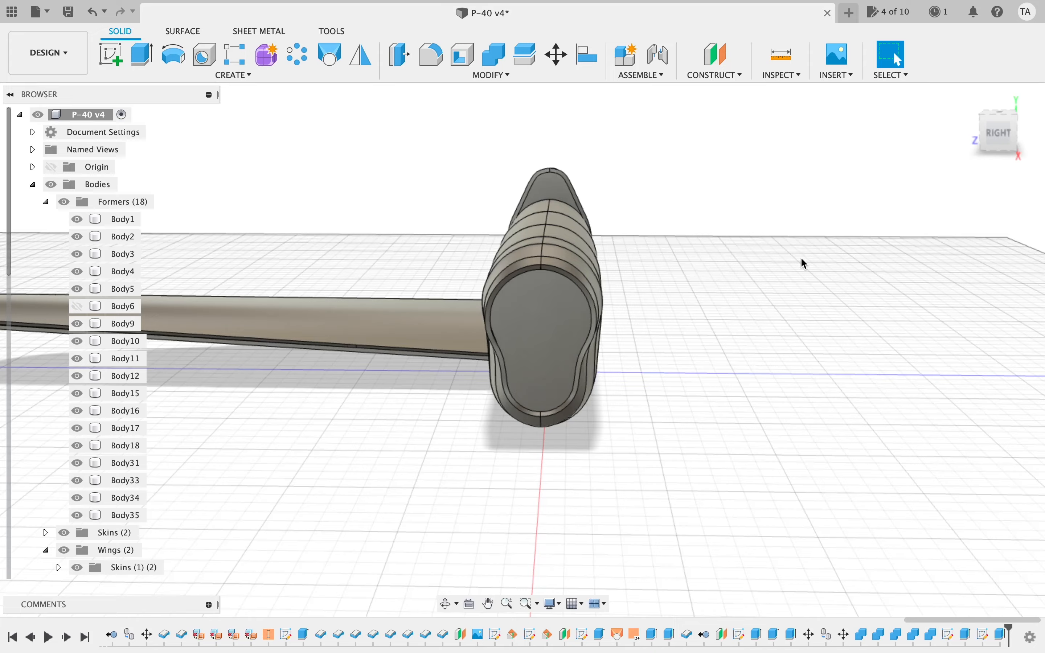
- Switch to Inkscape and open the file 2 - FT MS Spitfire 1.0 Full Size Plans.pdf for import
key(ctrl+Up)
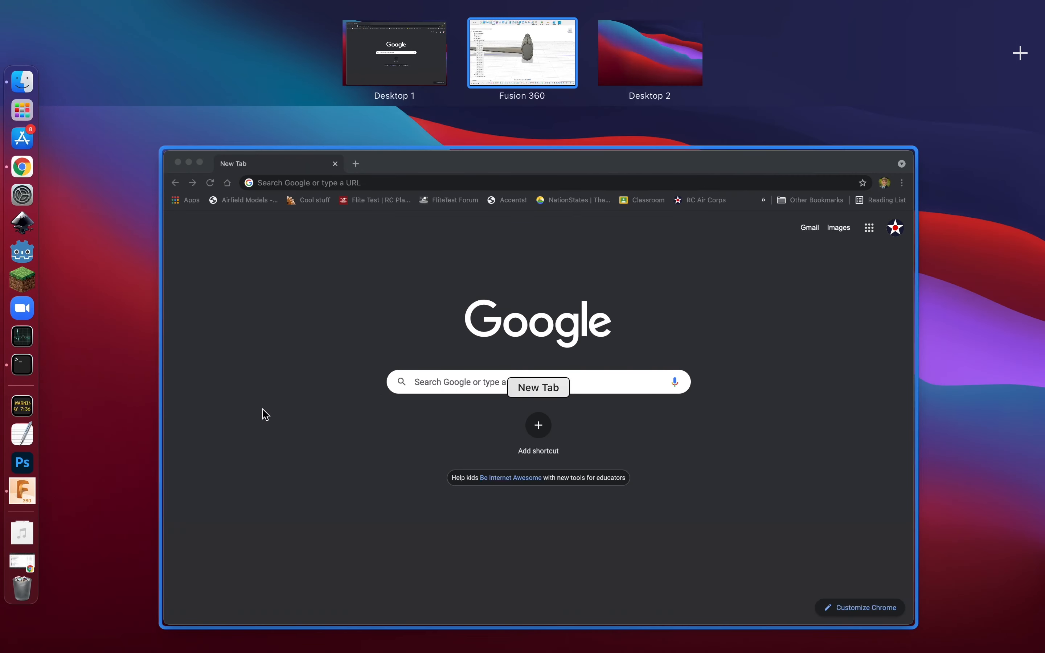
click(262, 414)
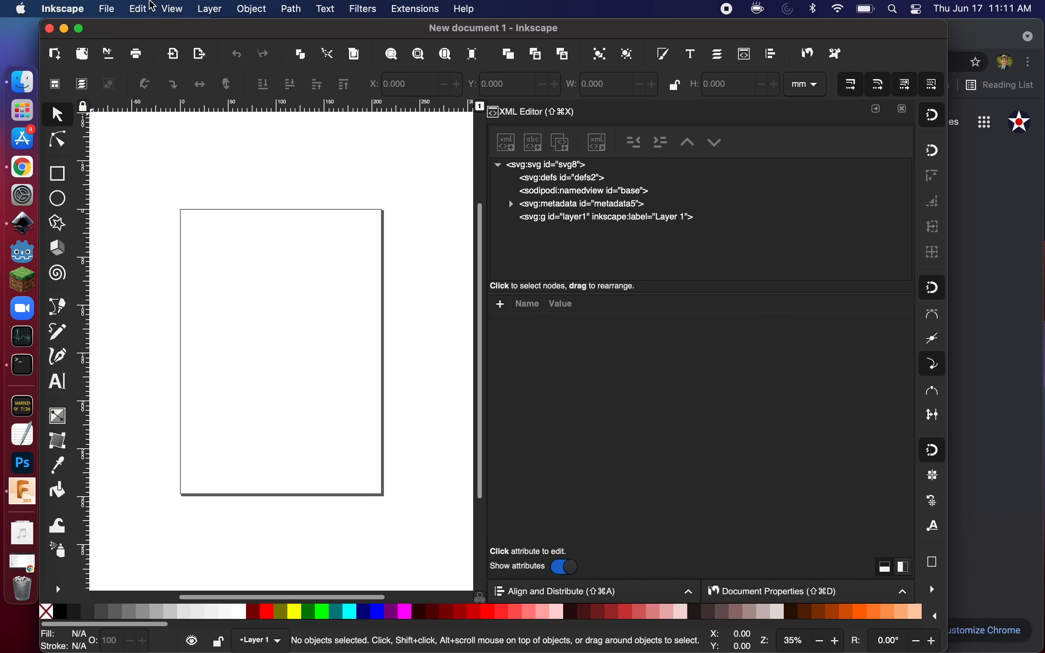
click(107, 6)
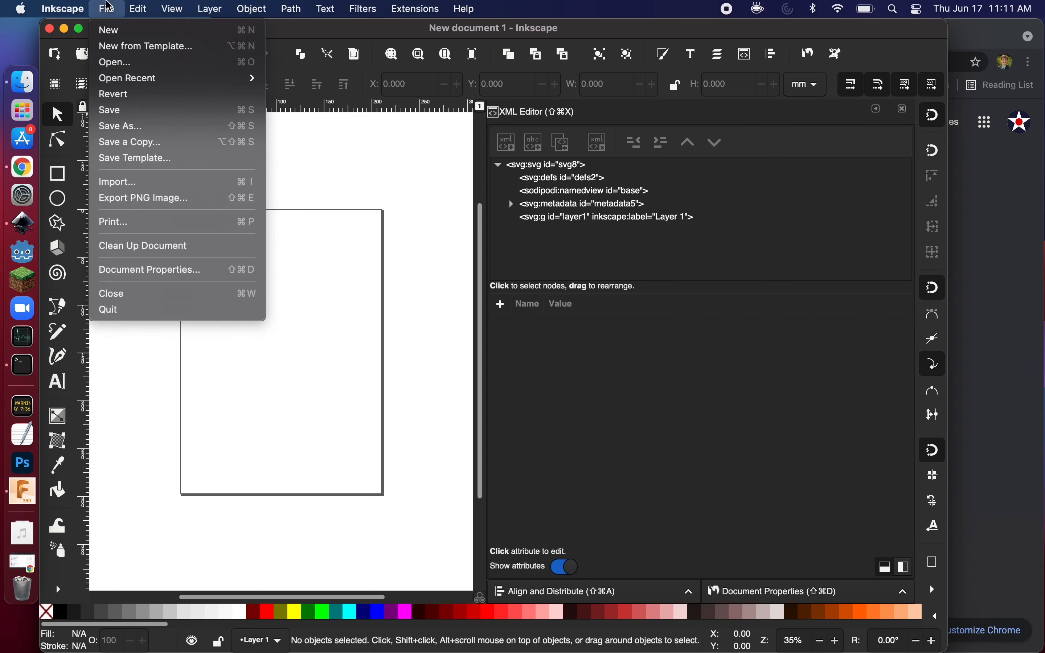
click(115, 179)
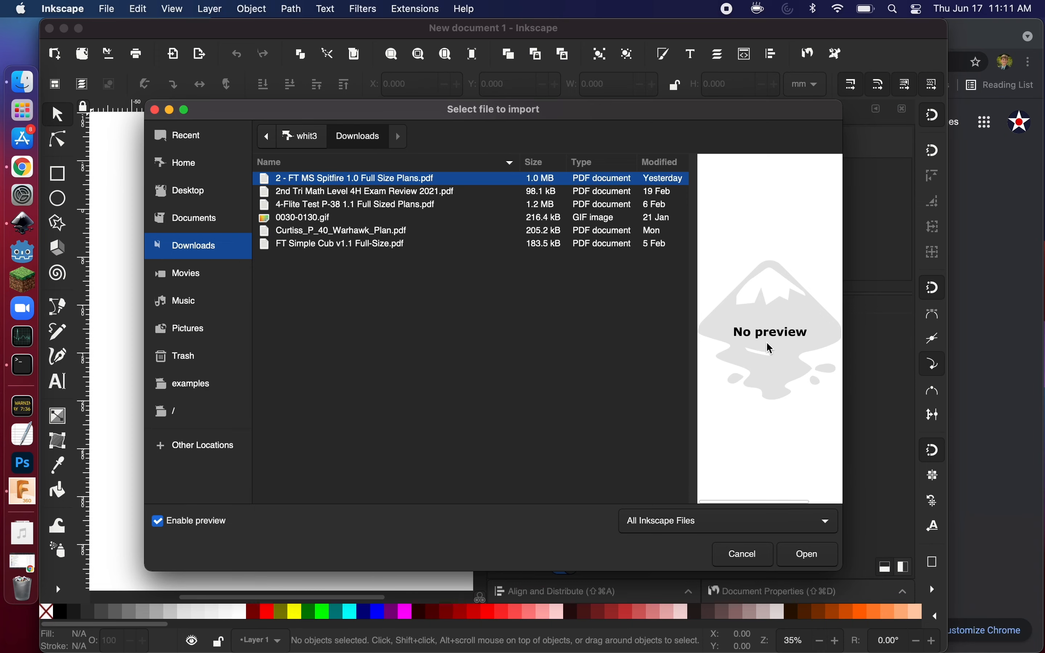
click(806, 554)
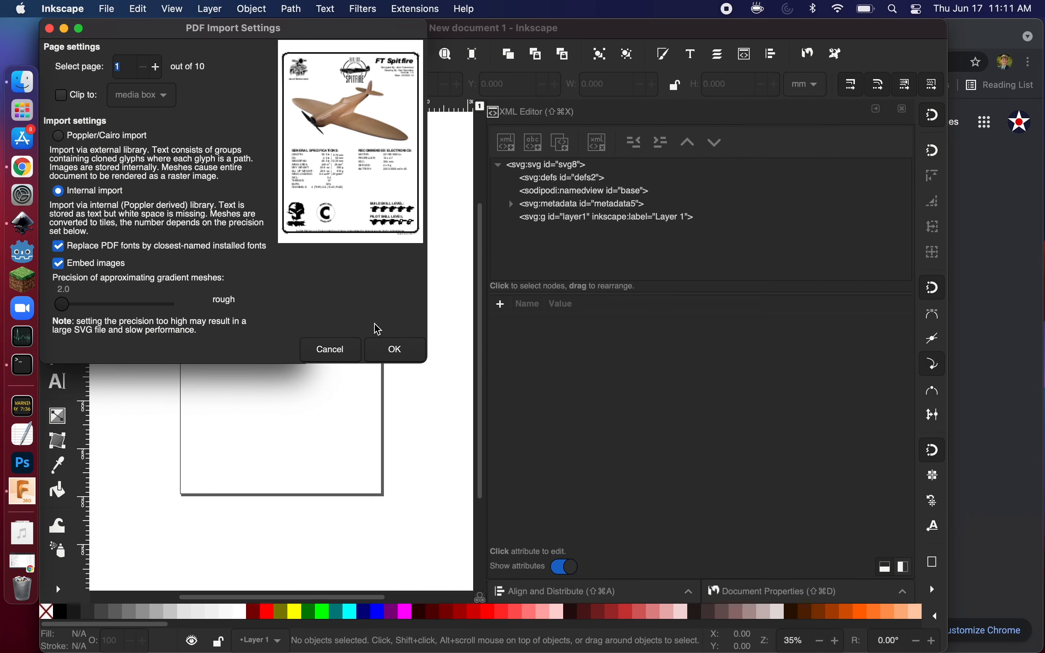
- Choose page 8 of the Spitfire plans, the sheet with the battery box and formers, and import it
click(159, 66)
click(159, 66)
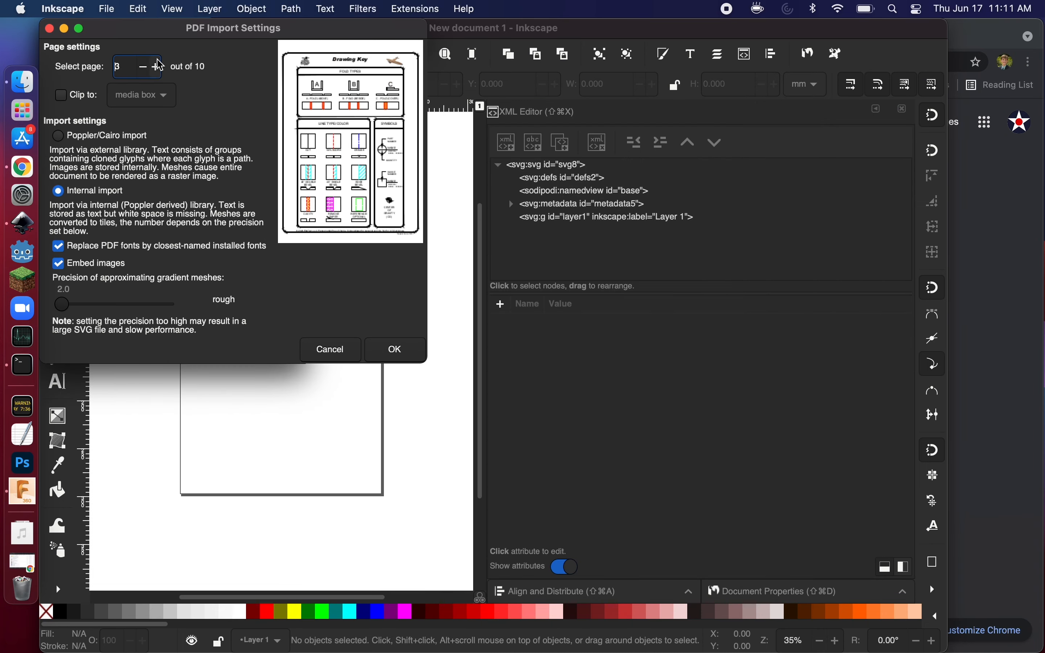
click(159, 66)
click(159, 66)
click(159, 66)
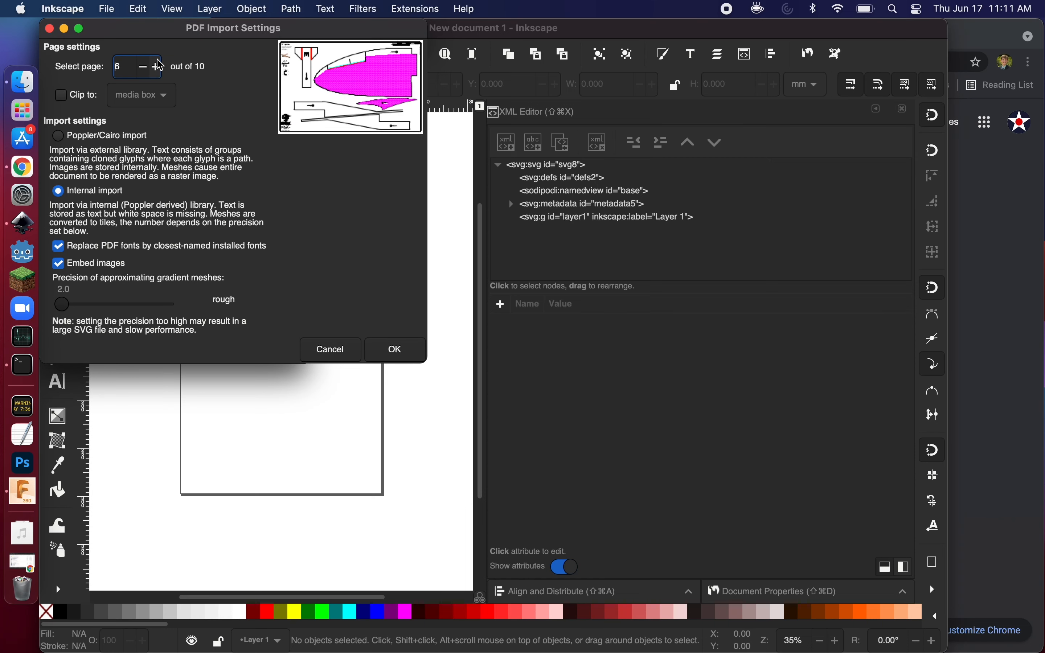
click(159, 66)
click(158, 66)
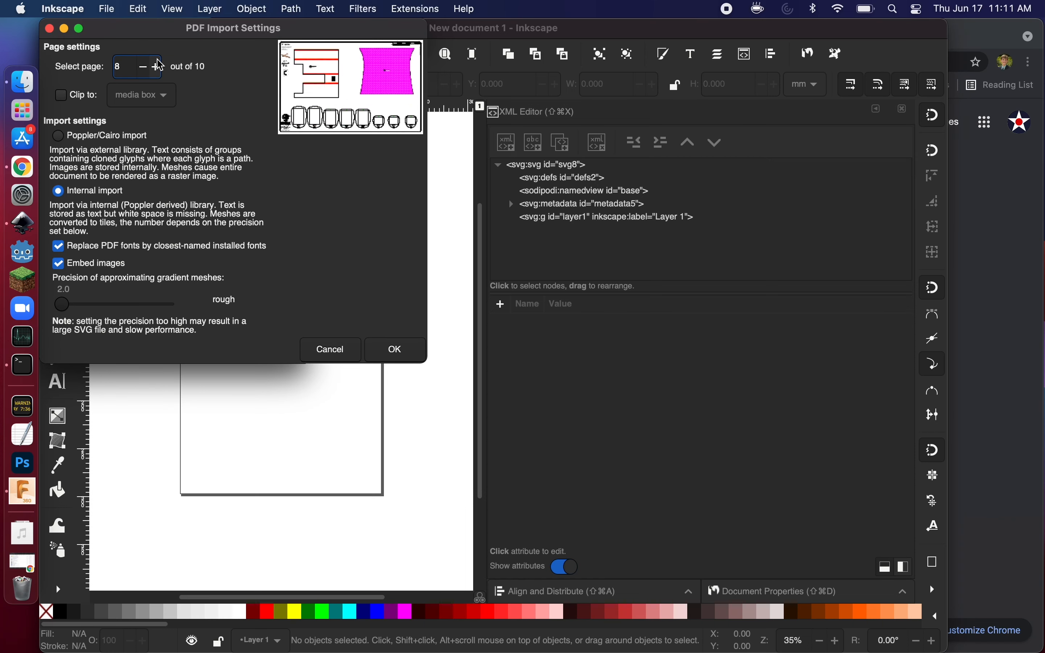
click(159, 66)
click(146, 68)
click(387, 359)
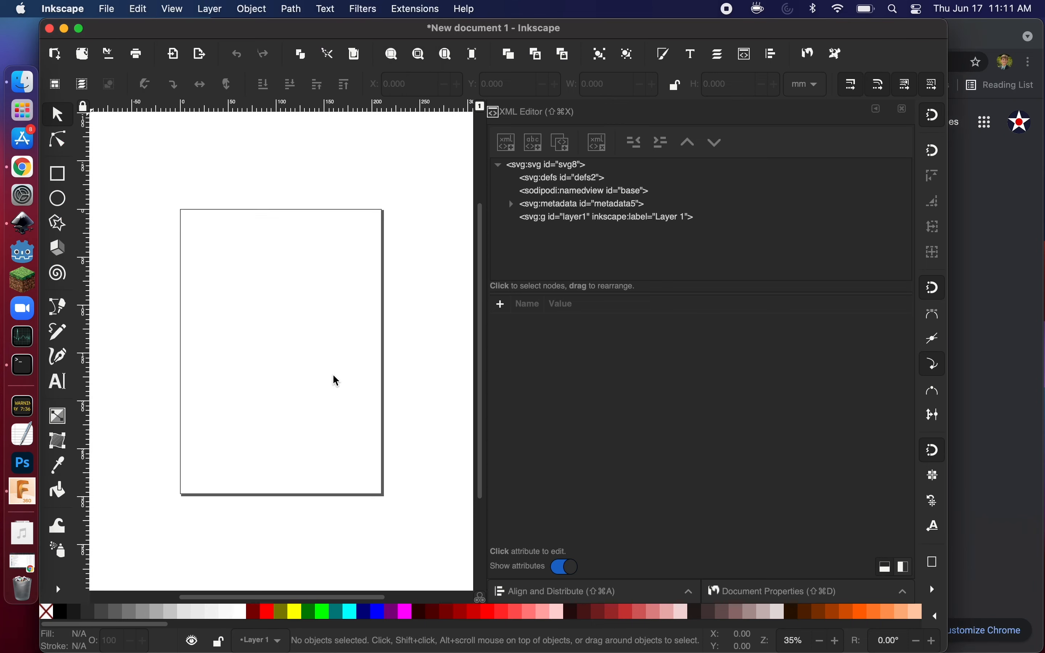
- Measure the vertical distance between the two fold strips around the B marking on the battery box with the Measure tool
scroll(336, 381, left, 4)
scroll(336, 380, up, 2)
scroll(336, 381, left, 4)
scroll(336, 381, up, 1)
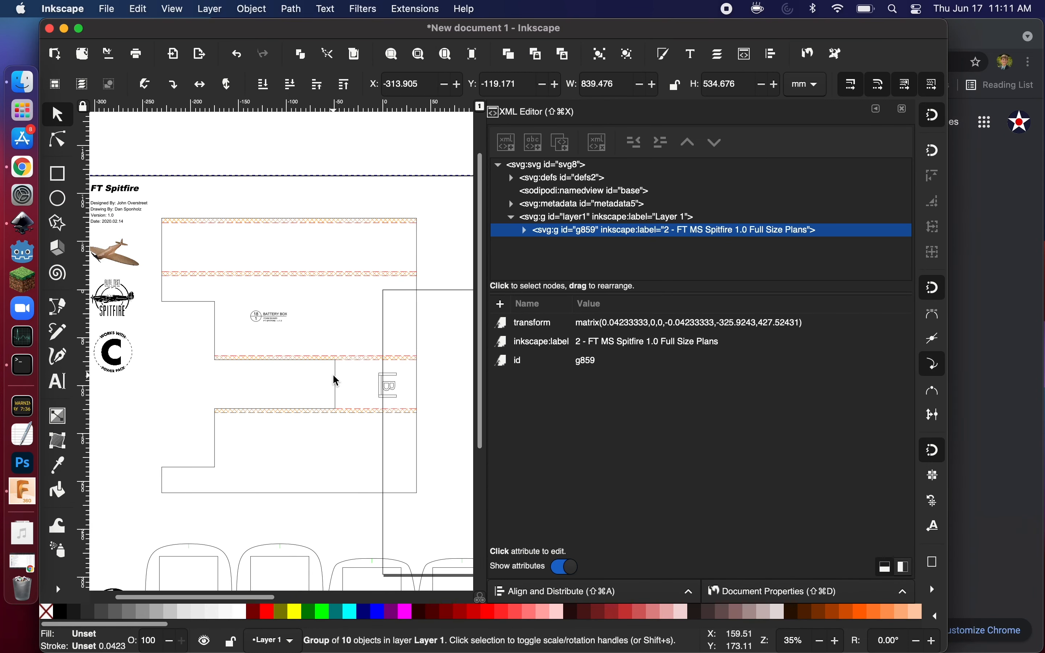
ctrl+scroll(336, 381, up, 3)
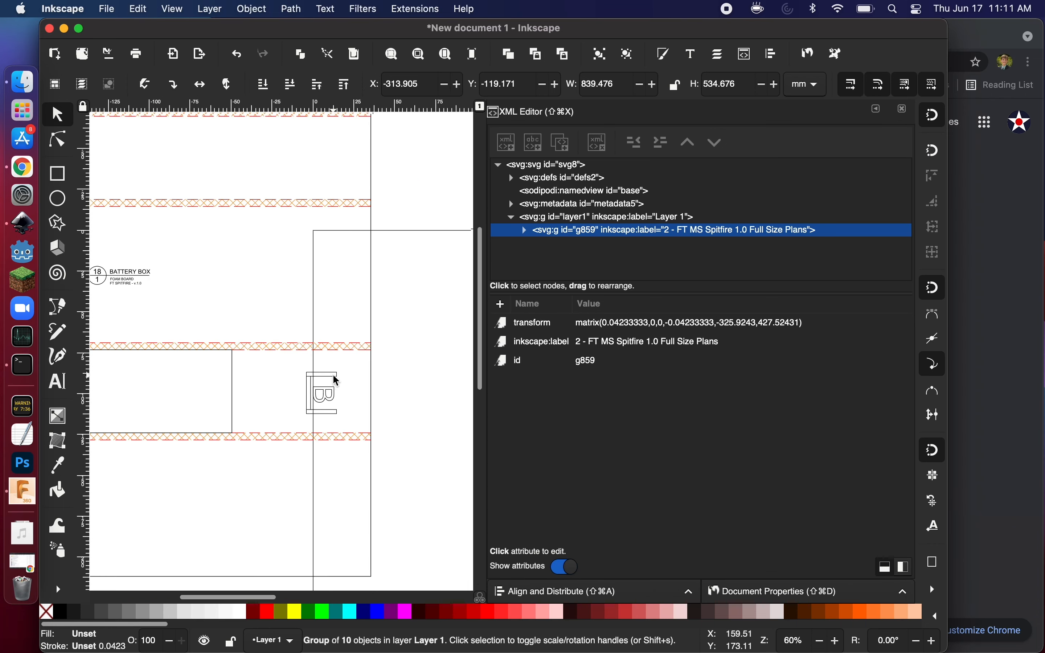
ctrl+scroll(336, 380, up, 3)
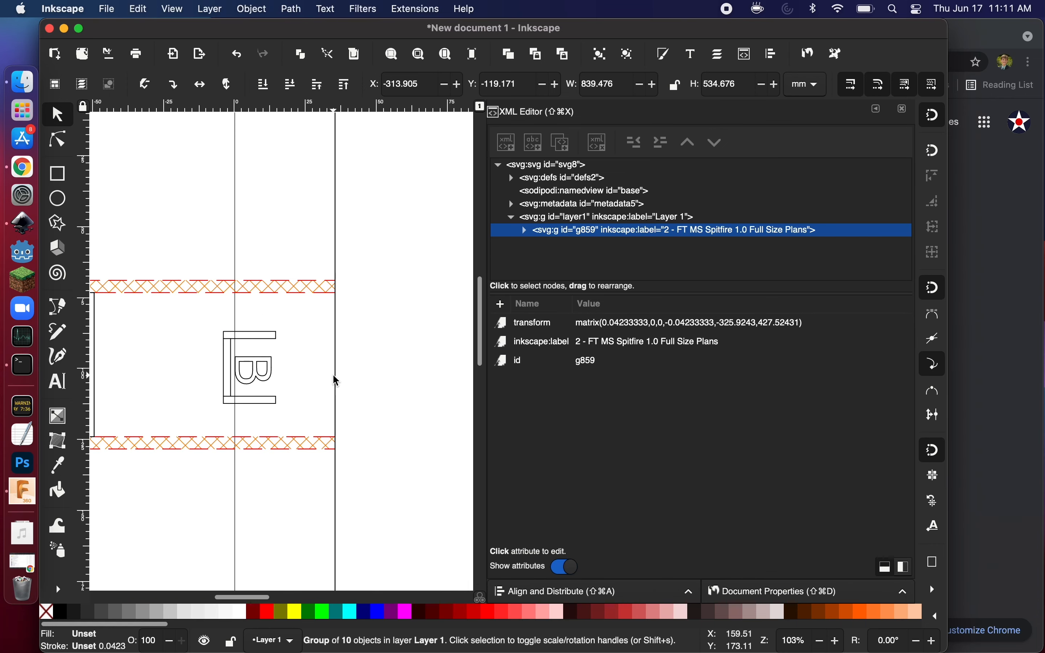
ctrl+scroll(336, 381, up, 3)
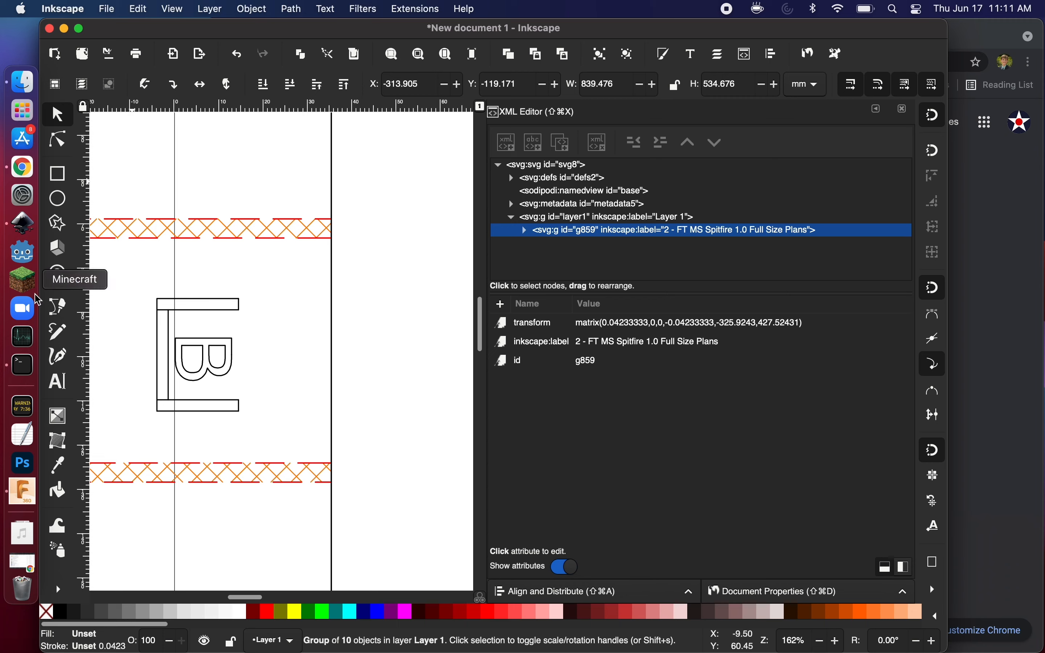
click(58, 589)
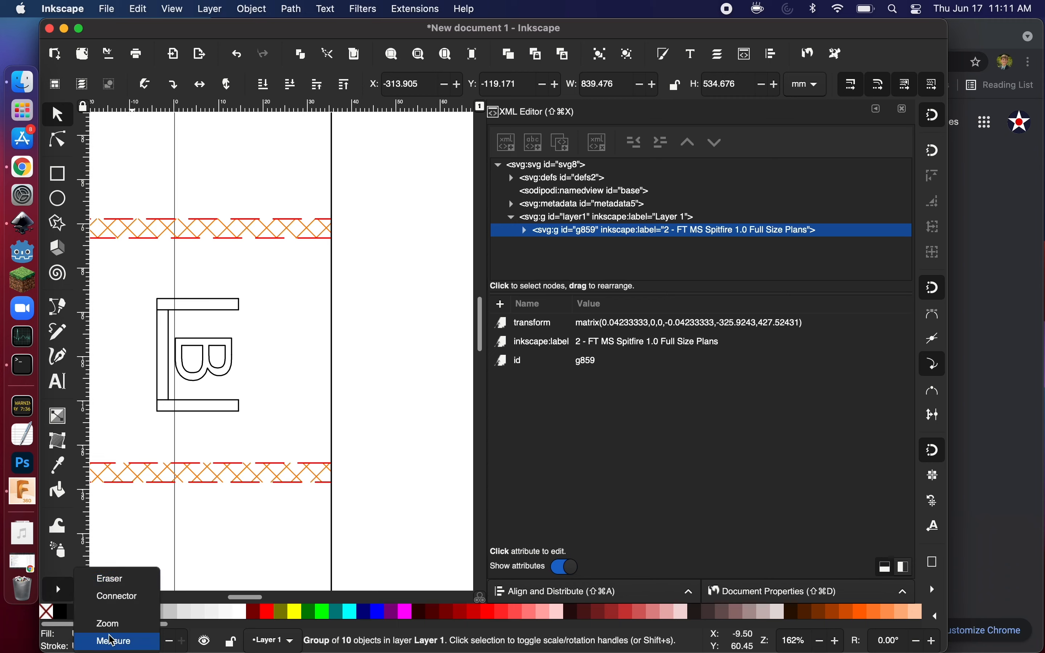
click(113, 642)
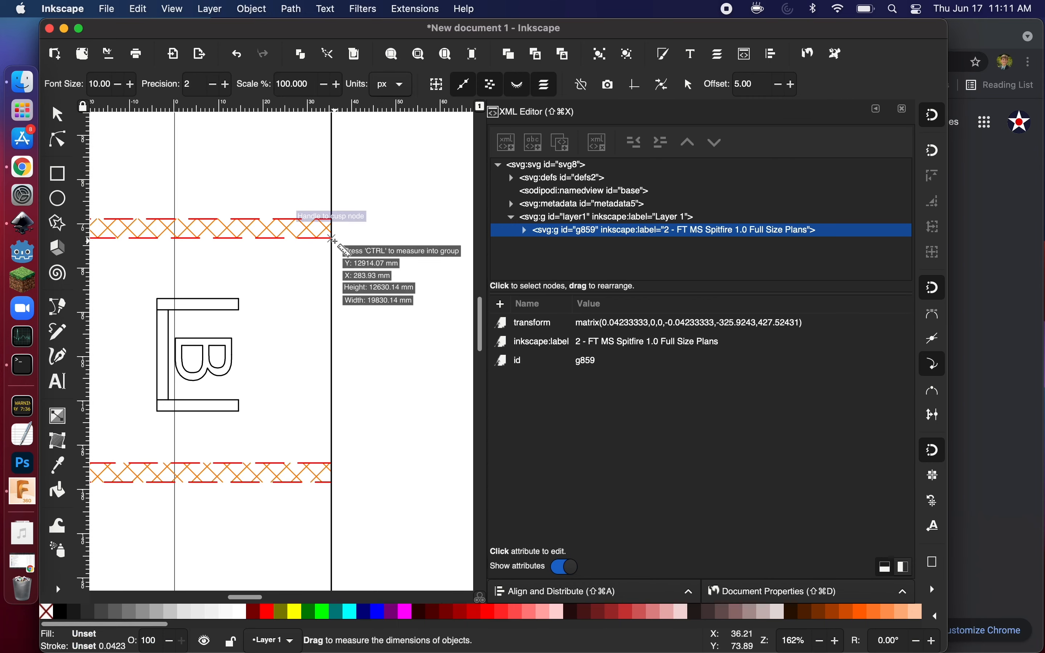
drag(332, 240, 332, 463)
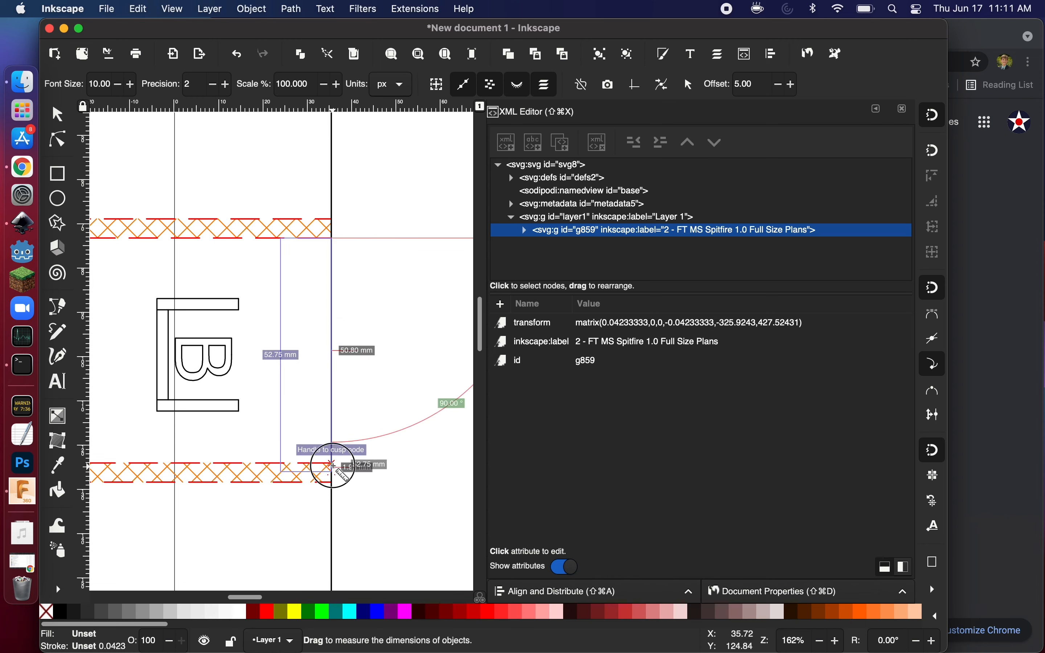
- Finish the battery box measurement at the lower fold strip's inner edge and check both endpoints against the strips
drag(333, 465, 332, 465)
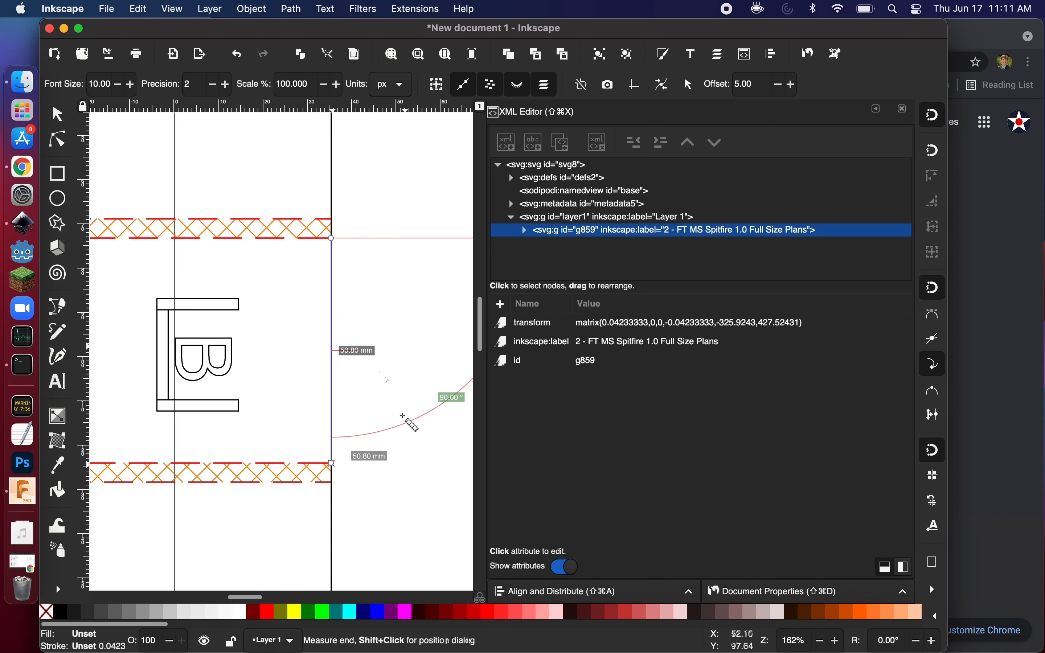
scroll(372, 367, down, 2)
scroll(372, 367, right, 1)
ctrl+scroll(372, 367, up, 1)
ctrl+scroll(374, 368, up, 3)
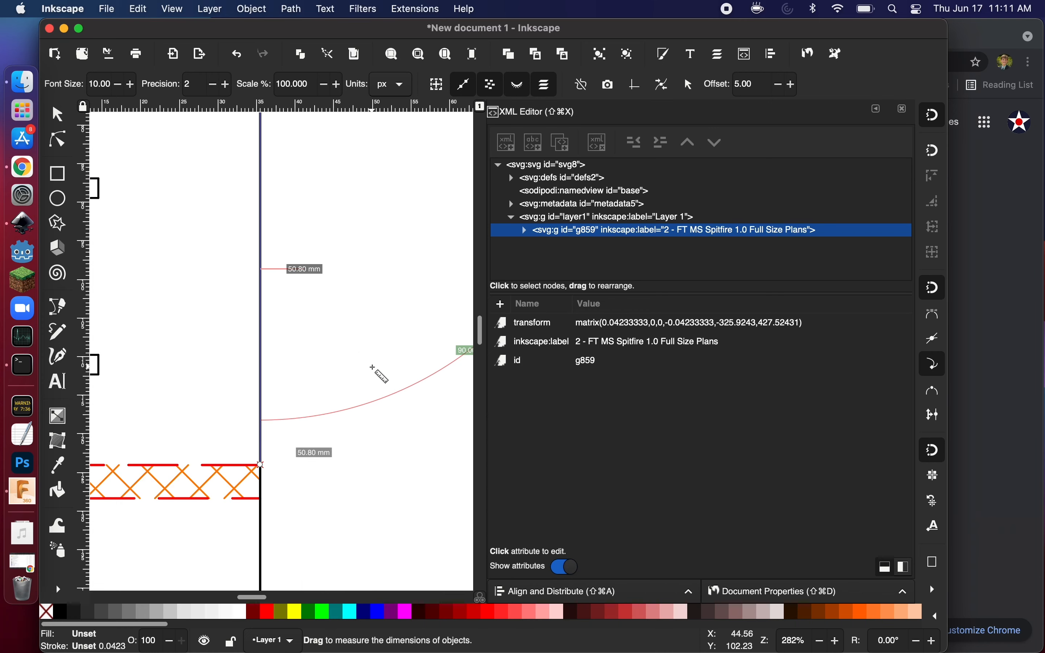
scroll(372, 367, up, 5)
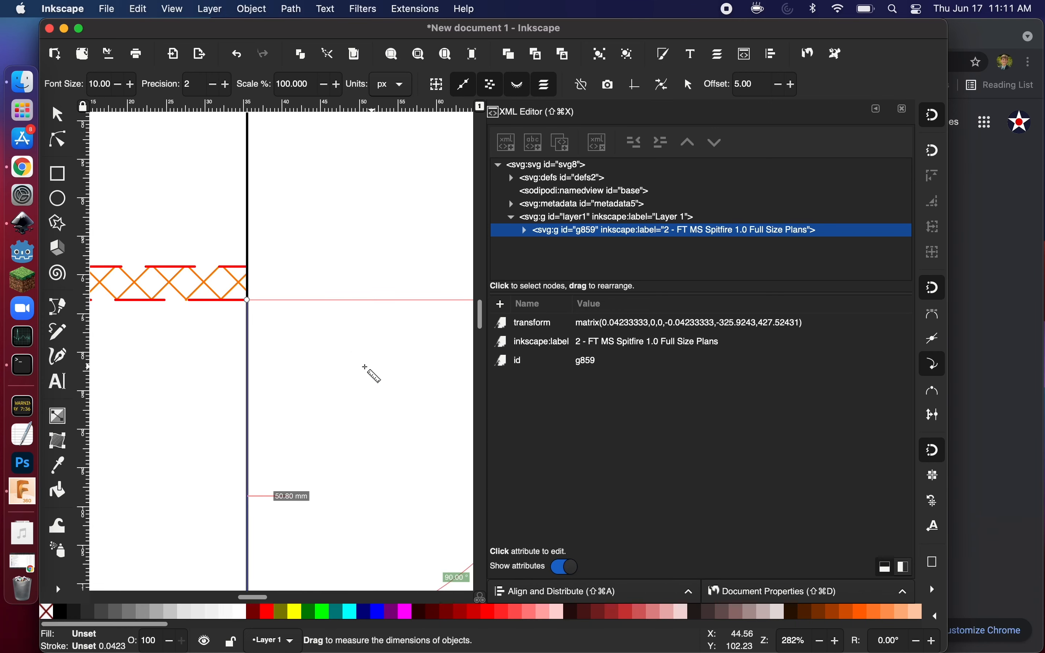
ctrl+scroll(387, 367, down, 3)
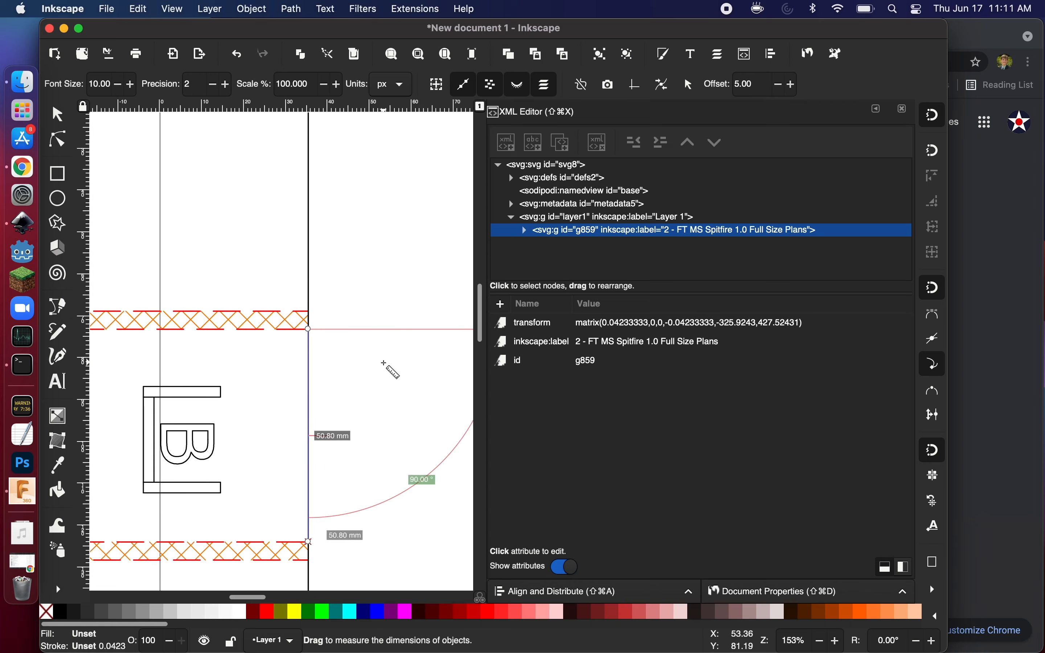
scroll(385, 364, down, 1)
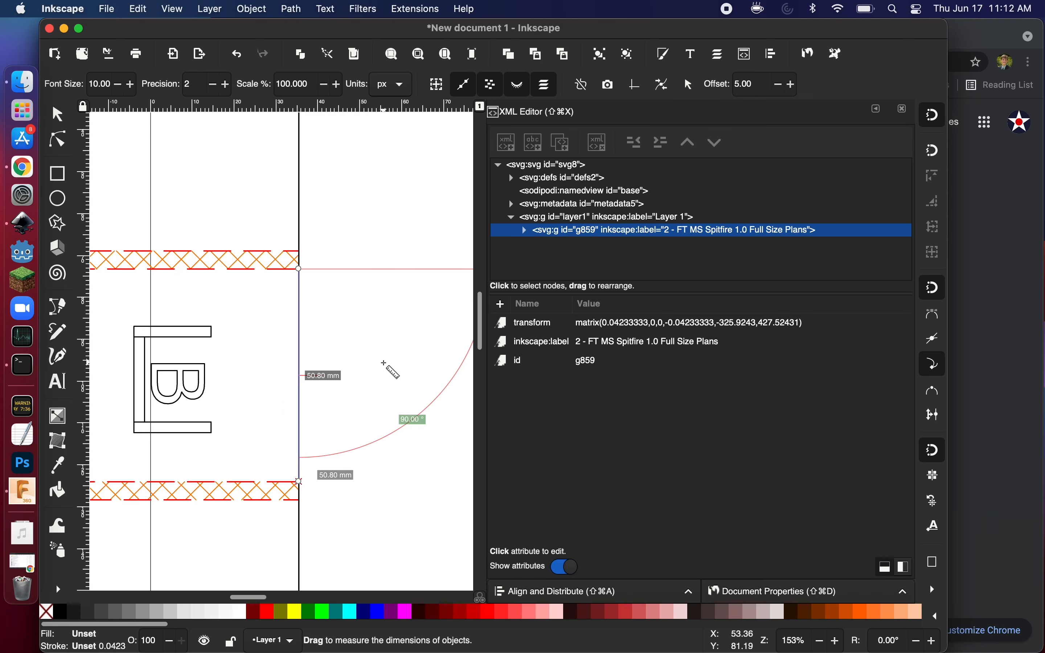
- Examine the full battery box outline and the row of formers on the imported plan sheet
ctrl+scroll(386, 364, down, 4)
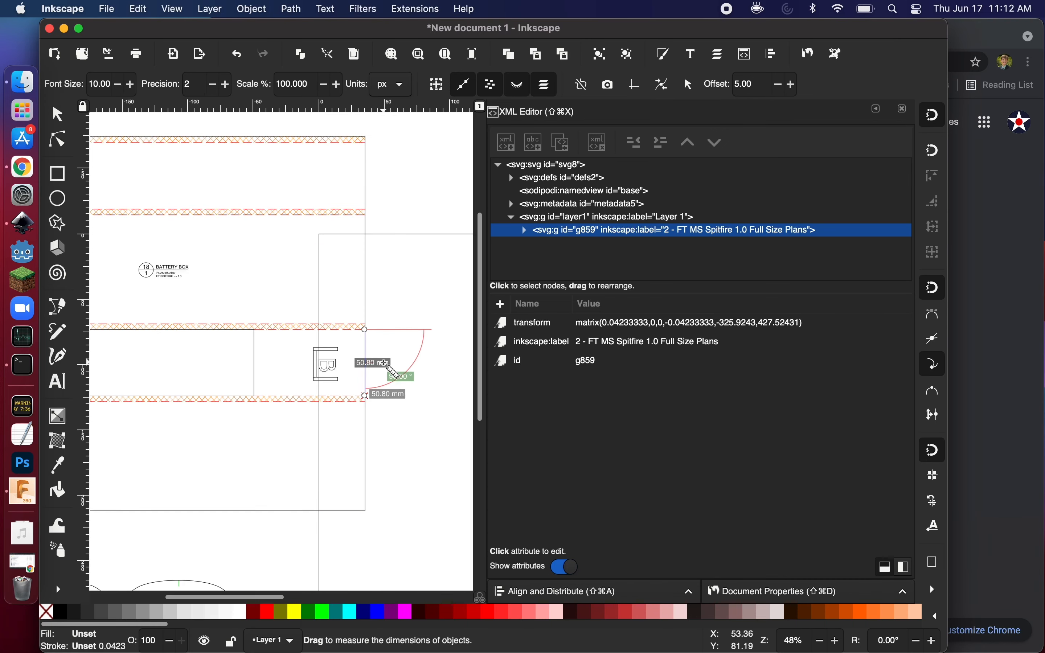
ctrl+scroll(383, 363, down, 1)
scroll(383, 363, left, 5)
scroll(384, 363, right, 3)
scroll(384, 364, down, 1)
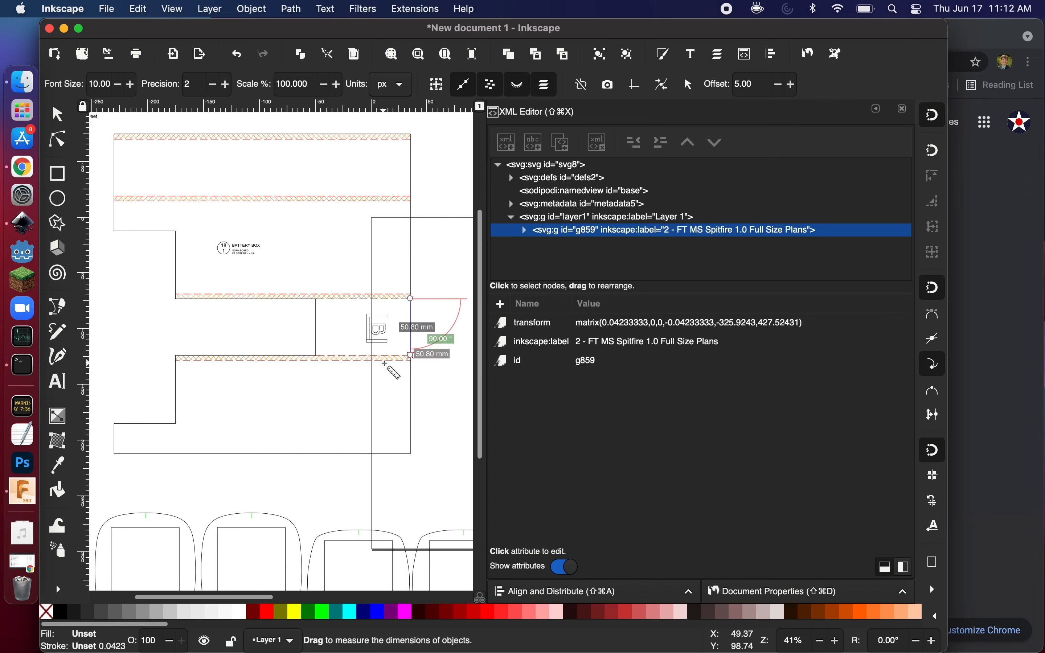
scroll(384, 363, right, 3)
scroll(384, 363, up, 1)
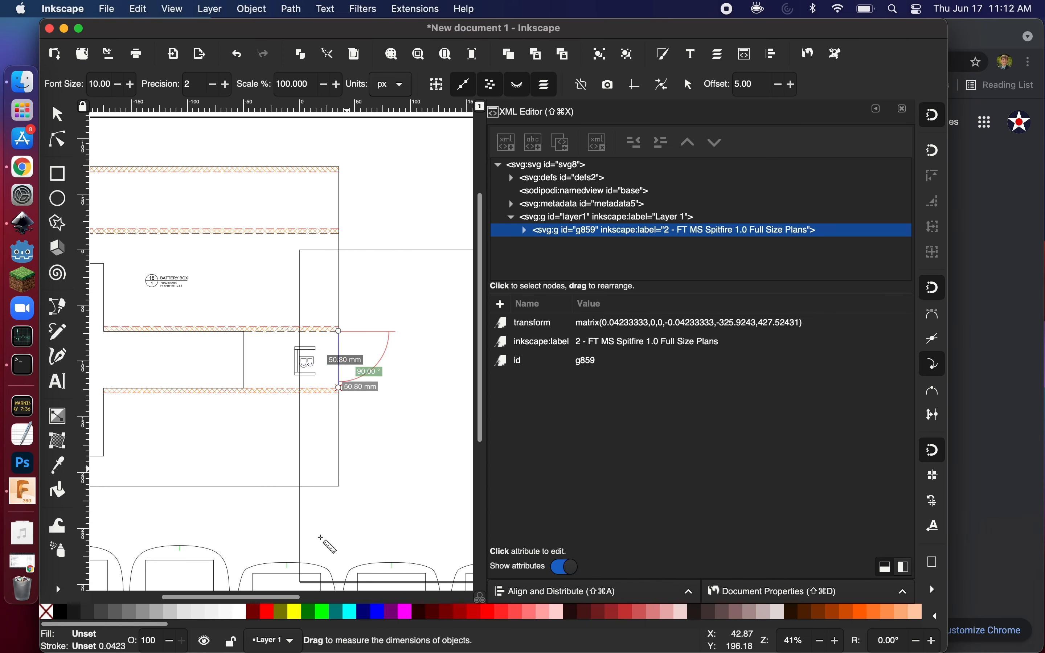
ctrl+scroll(379, 460, up, 2)
scroll(379, 461, down, 1)
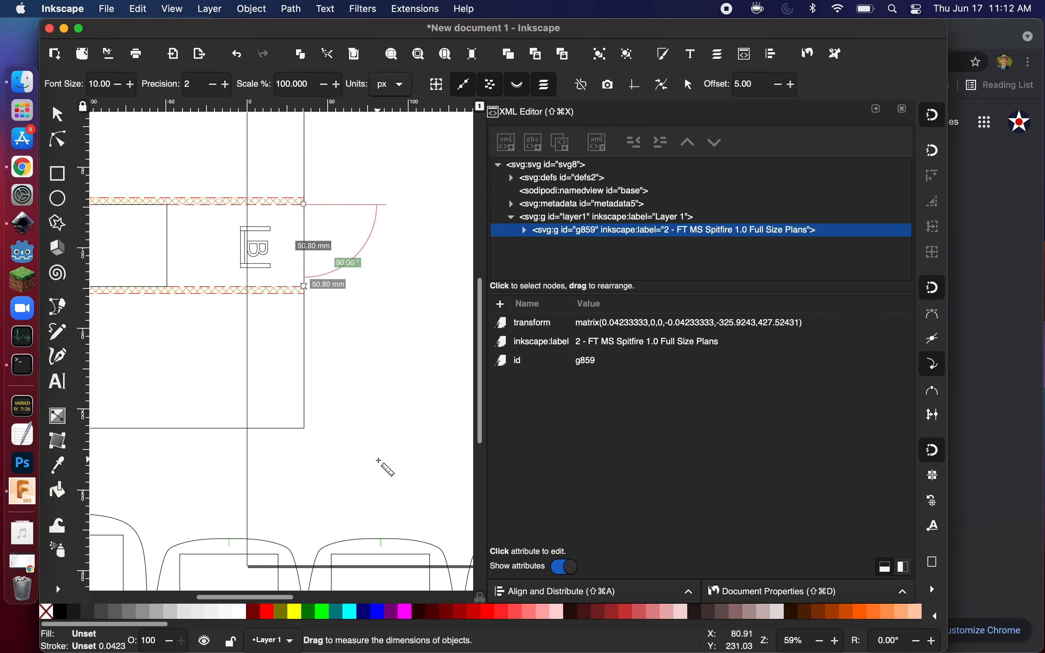
ctrl+scroll(378, 460, down, 3)
scroll(378, 458, right, 4)
scroll(377, 457, up, 1)
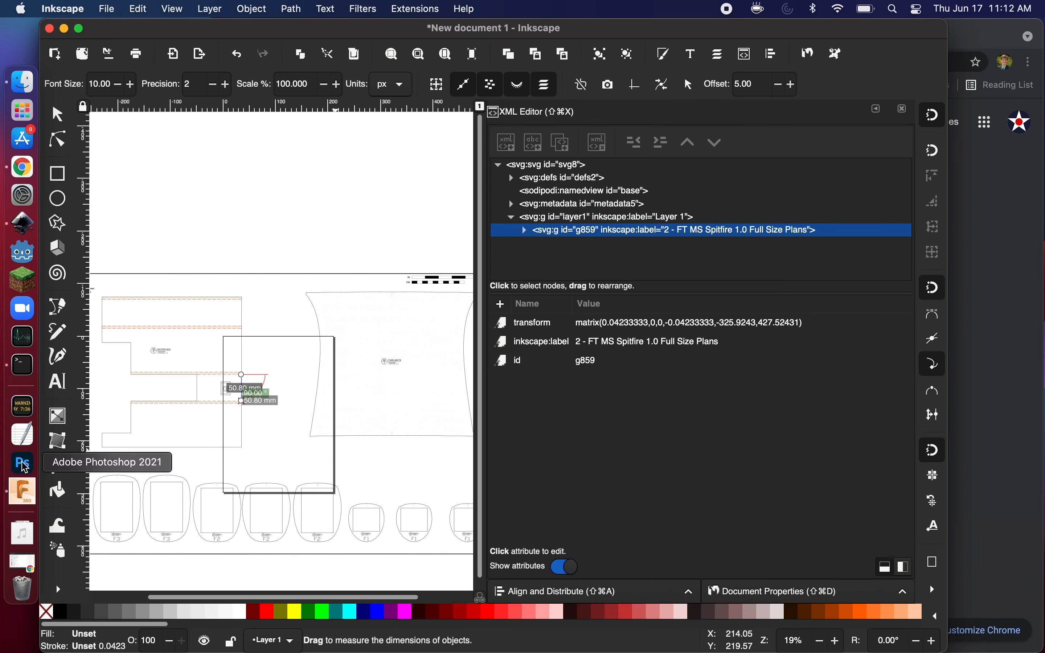
- Close the Spitfire plan document in Inkscape and switch to the P-40 design in Fusion 360
click(18, 484)
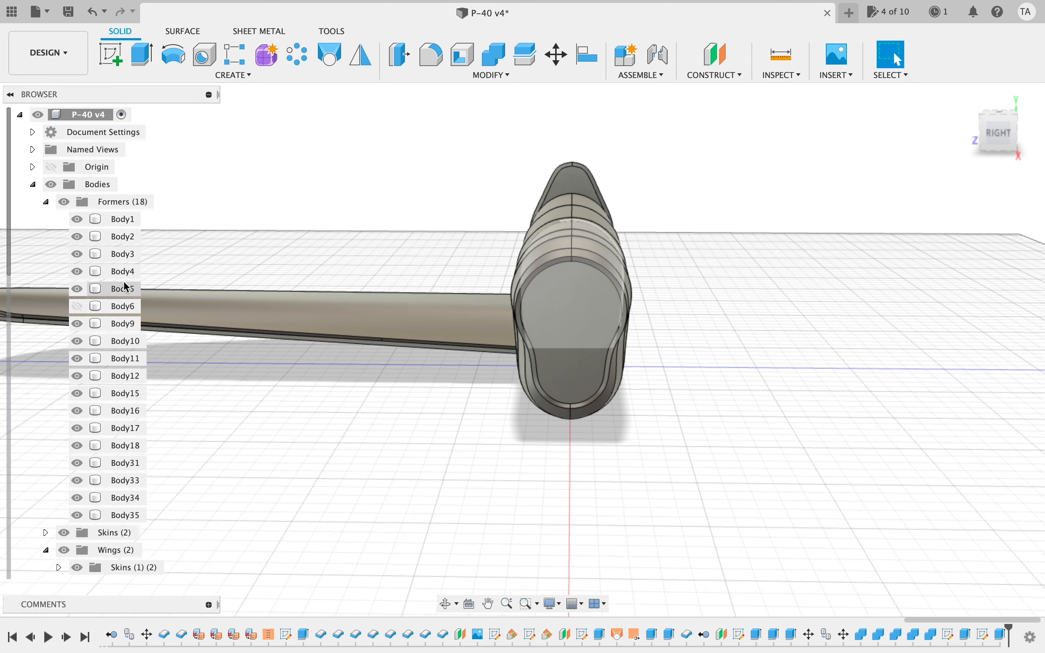
key(ctrl+Up)
click(287, 440)
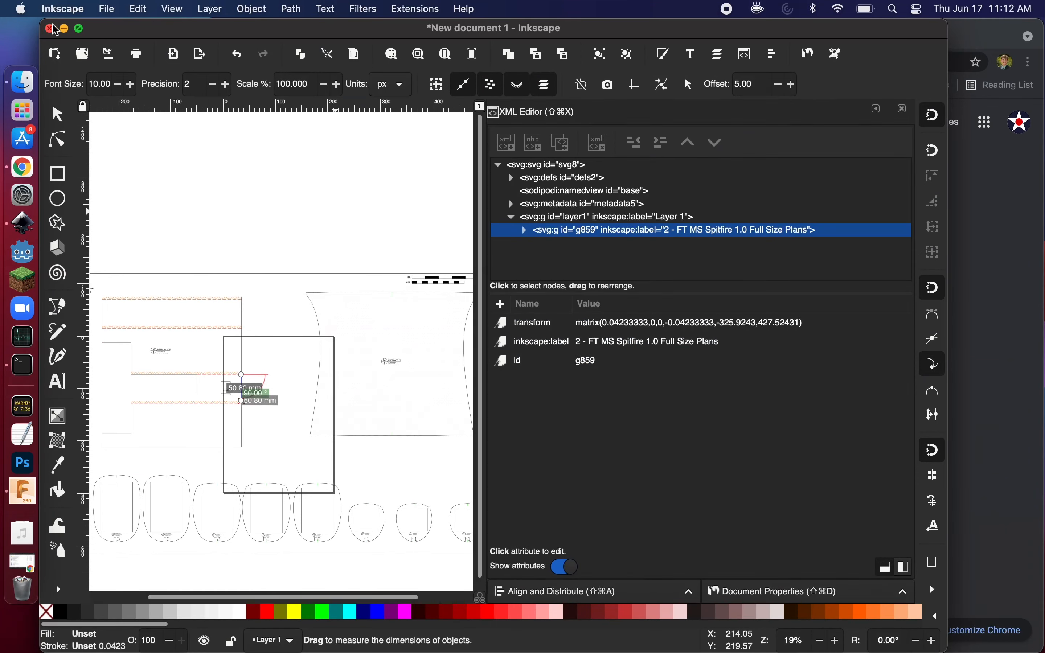
key(super+w)
click(407, 378)
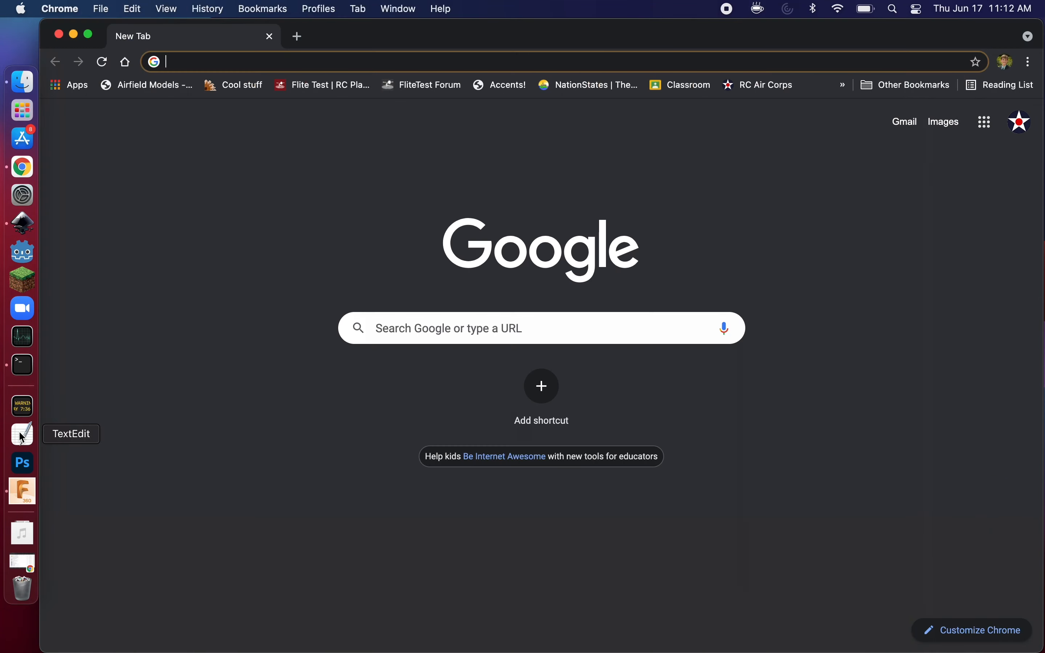
click(24, 491)
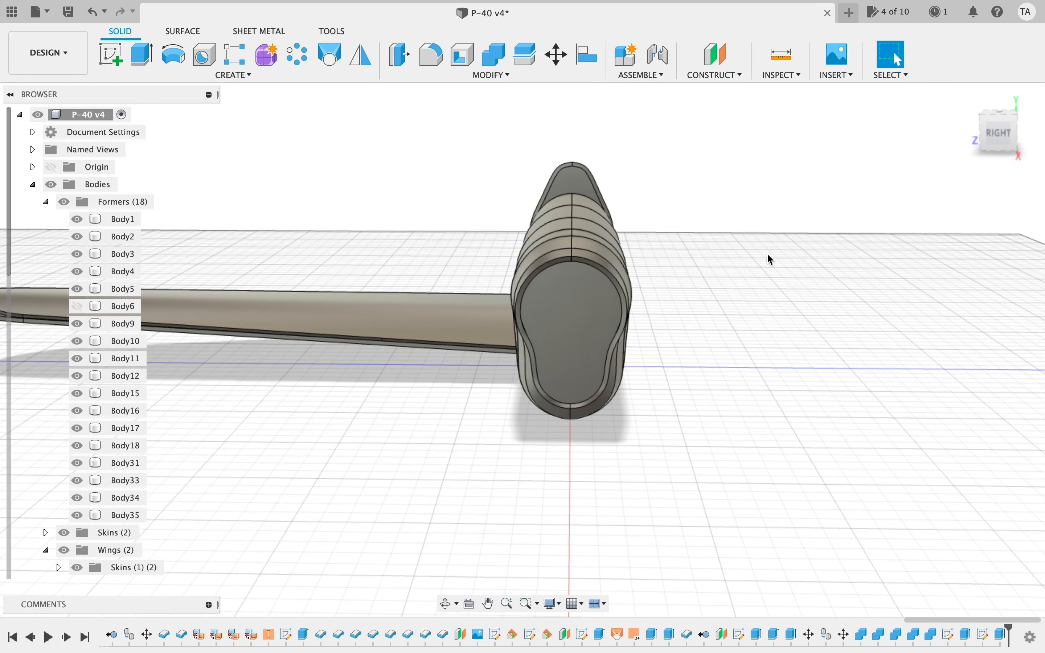
- Sketch a 51 mm by 51 mm center rectangle on the recessed front former face, centred on the fuselage's vertical centerline
click(111, 54)
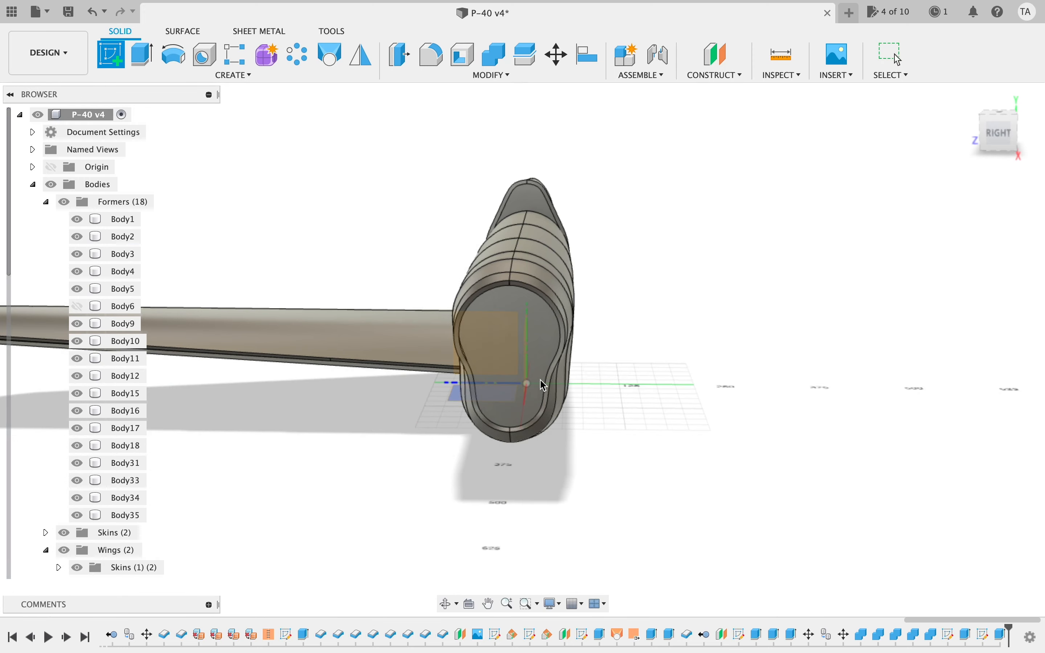
click(620, 339)
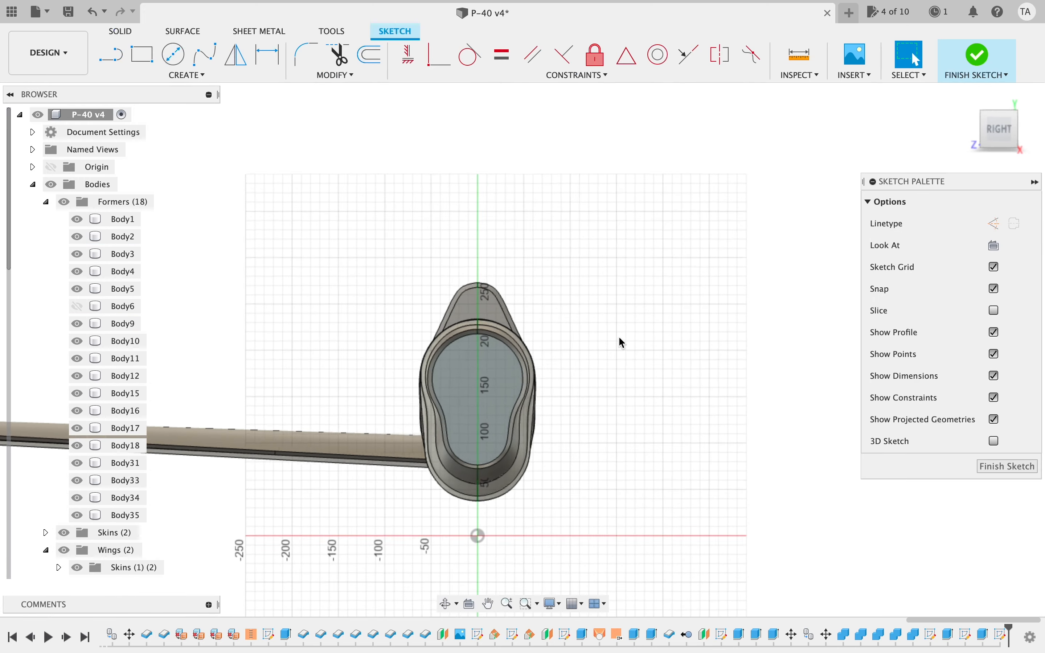
scroll(488, 368, up, 3)
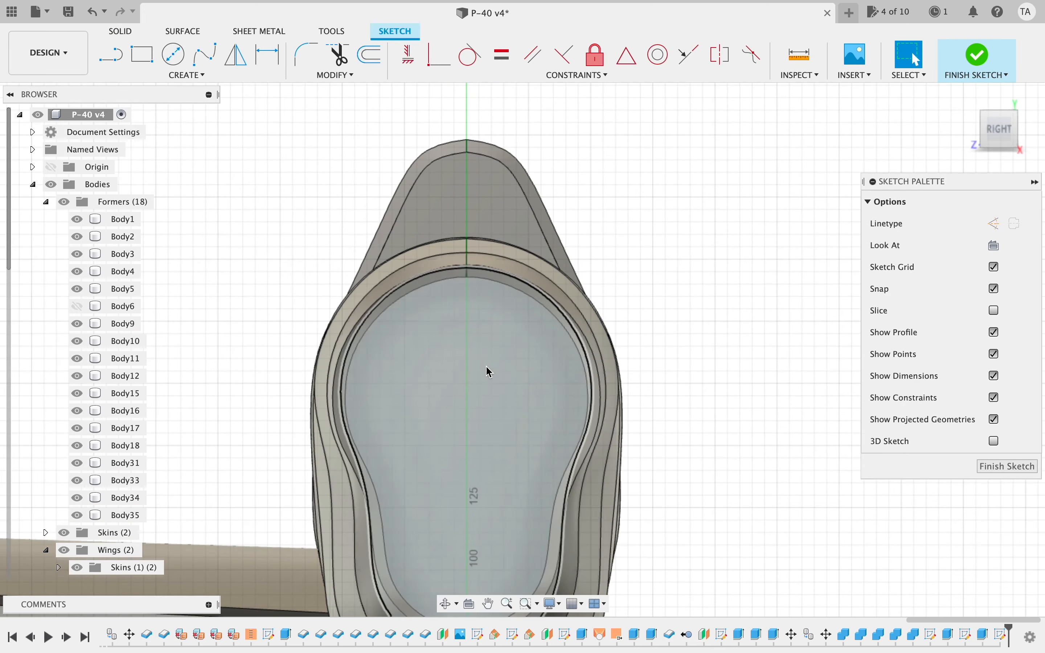
click(168, 80)
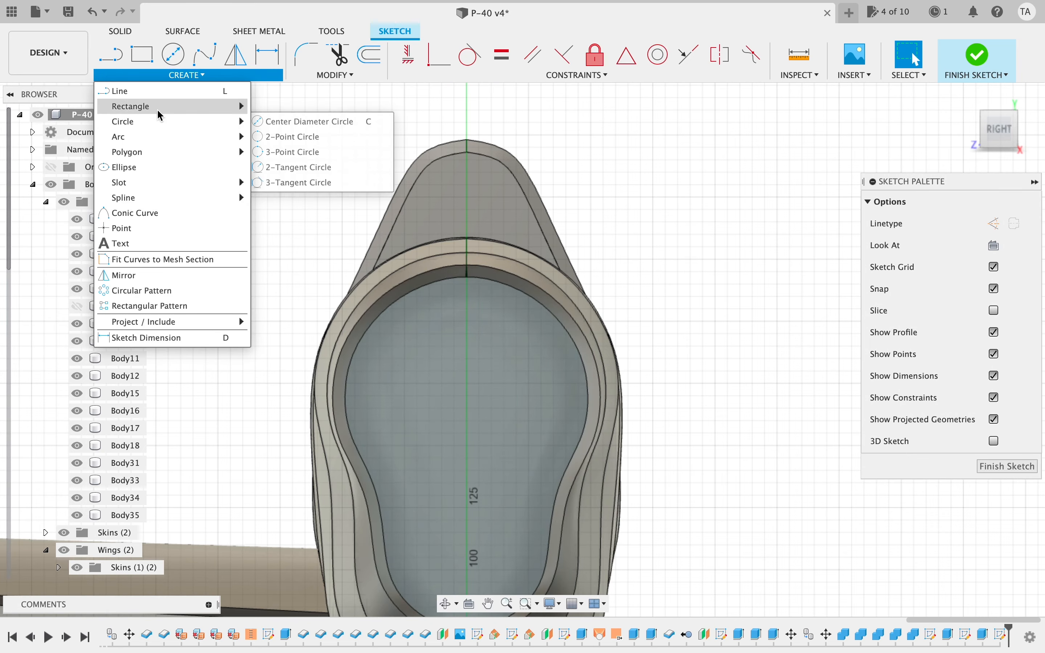
mouse_move(205, 105)
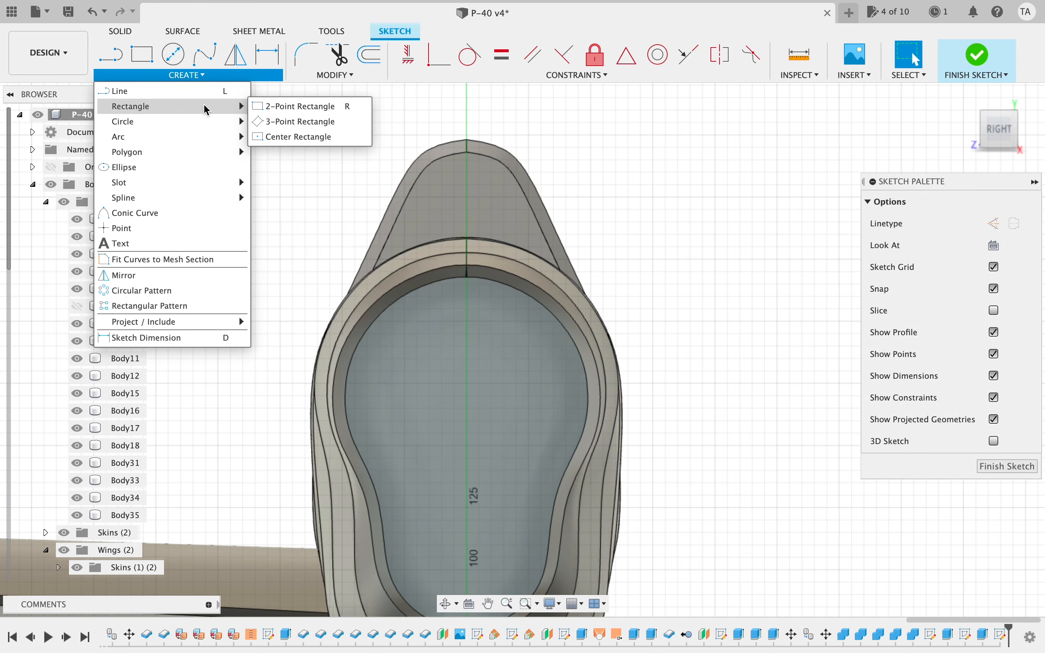
click(268, 138)
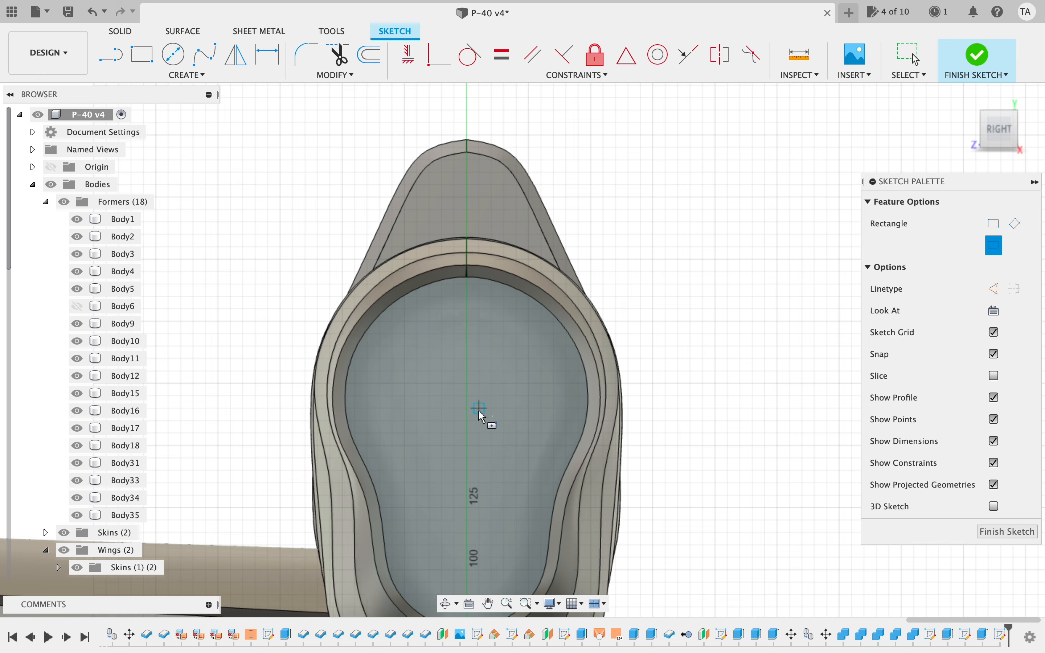
click(467, 383)
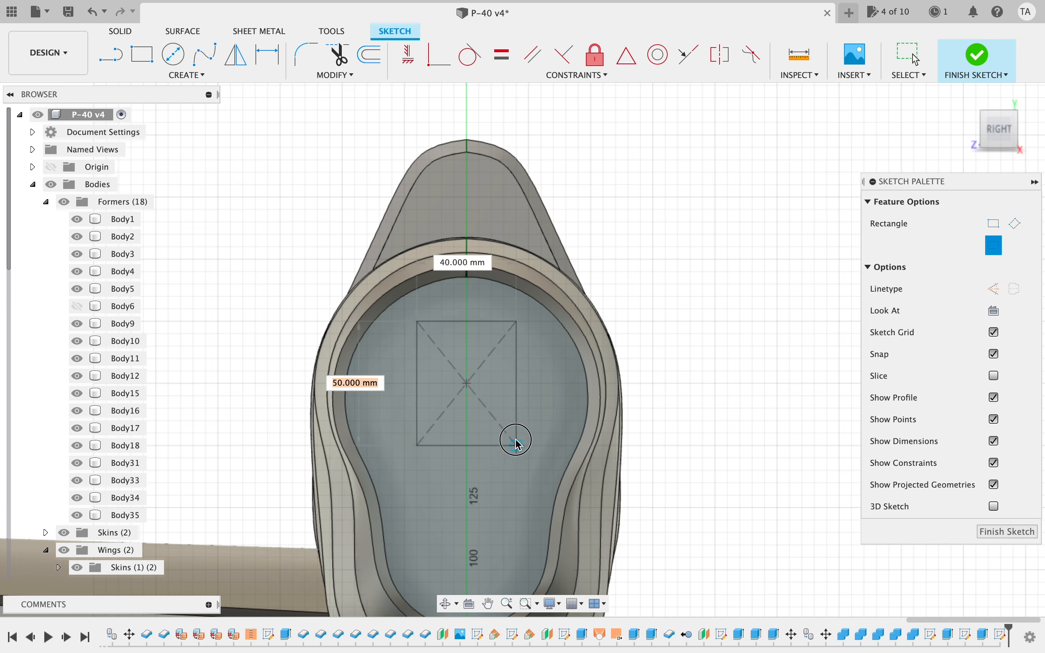
drag(516, 440, 531, 444)
key(Tab)
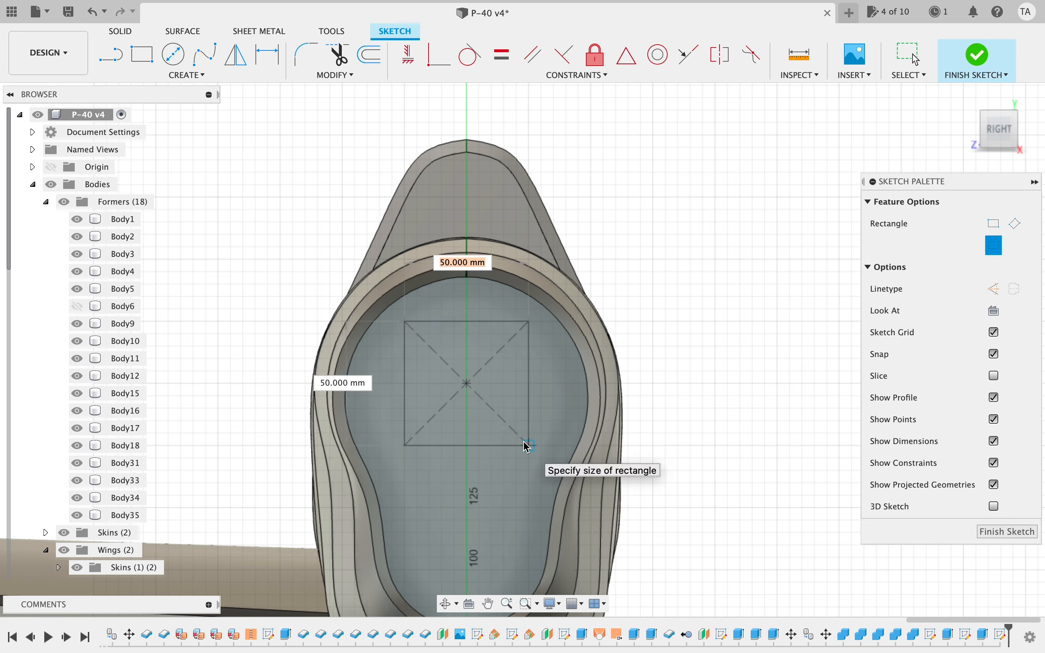
key(Tab)
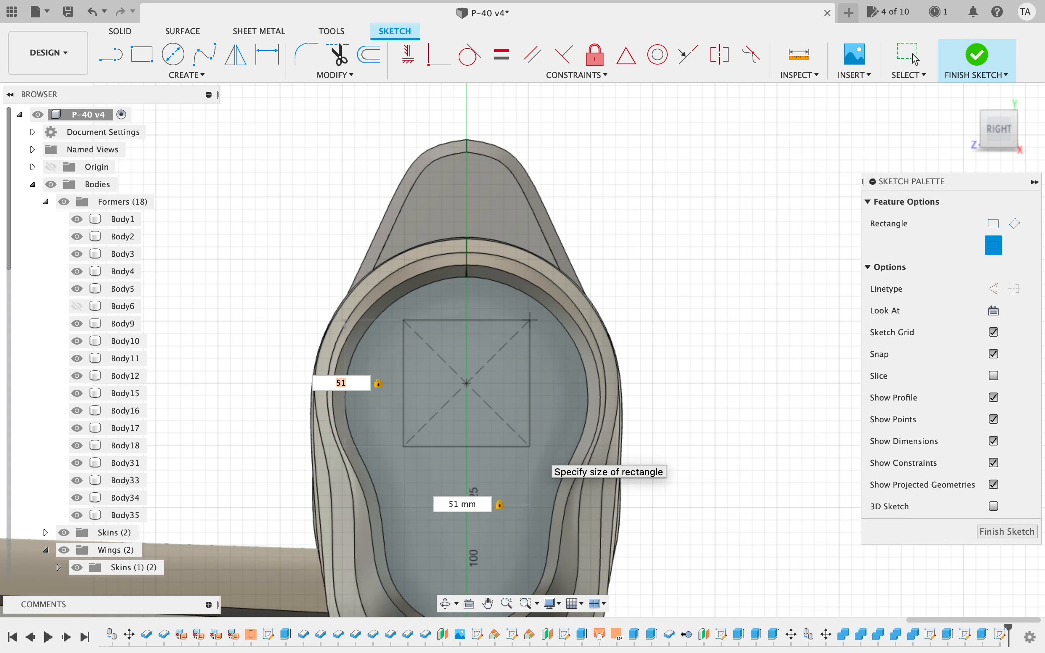
click(532, 447)
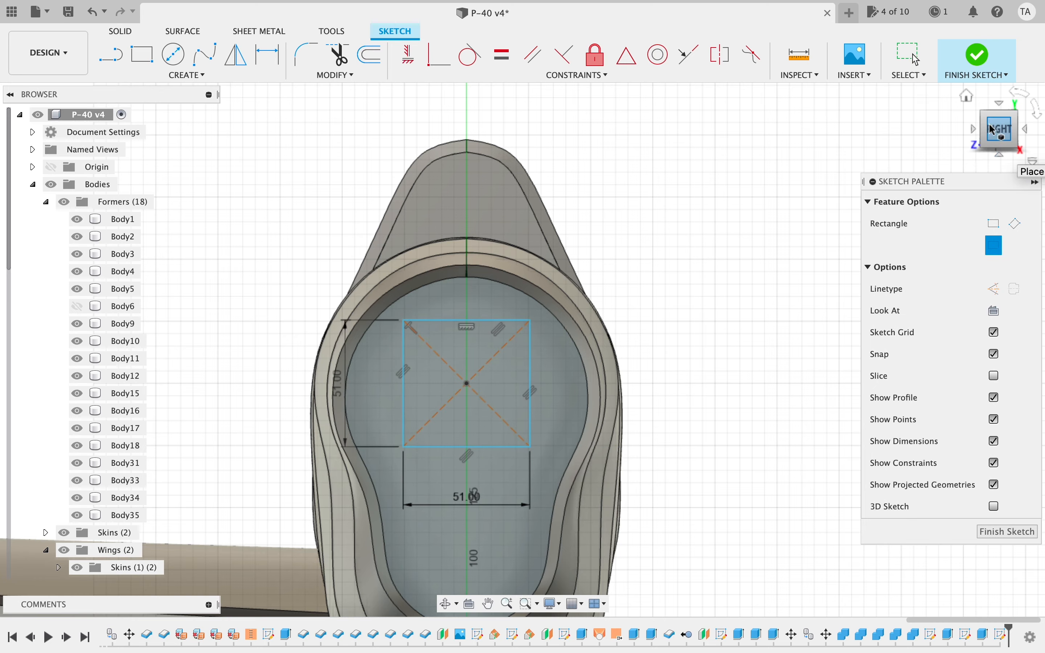
mouse_move(993, 130)
mouse_down()
mouse_move(935, 116)
mouse_move(917, 143)
mouse_move(965, 157)
mouse_move(990, 139)
mouse_move(990, 121)
mouse_up()
click(1008, 131)
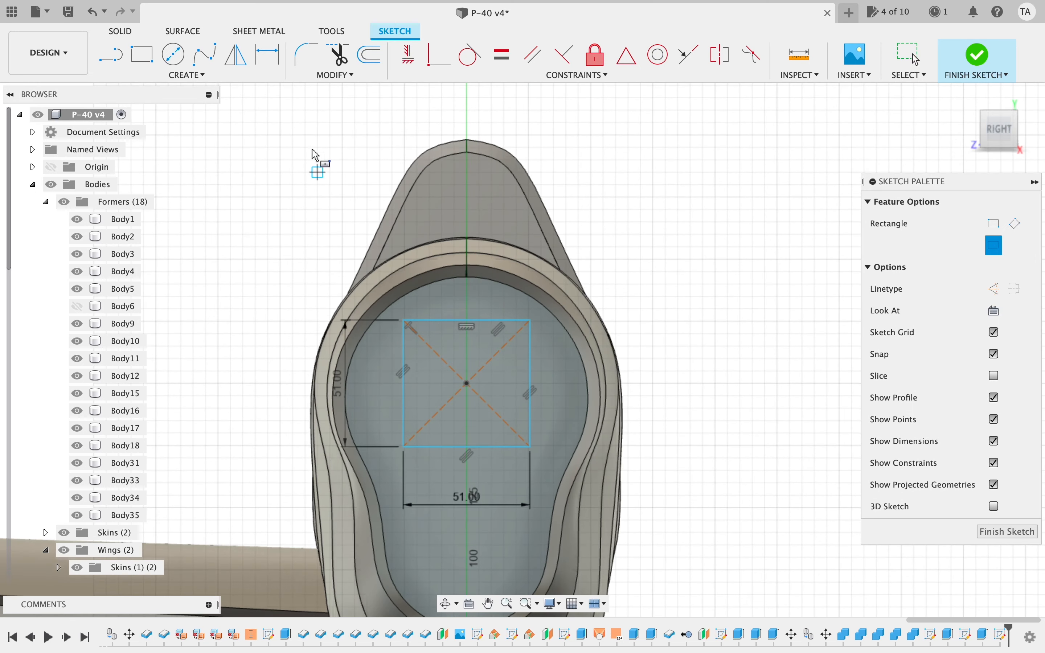
- Offset the battery box square outward by the foam parameter
key(Escape)
click(369, 56)
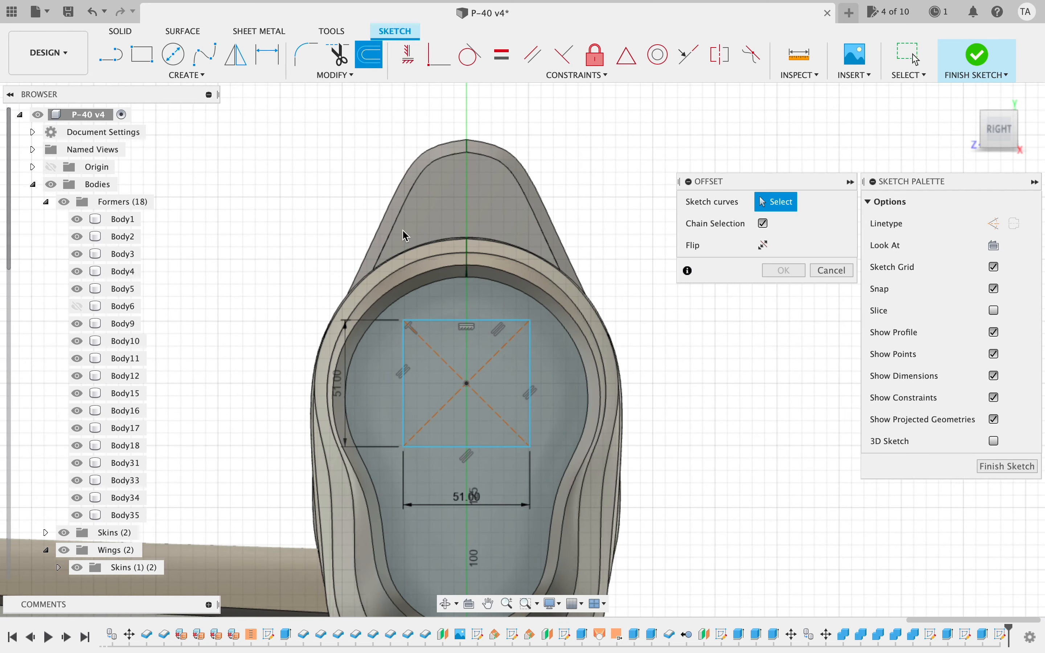
click(450, 323)
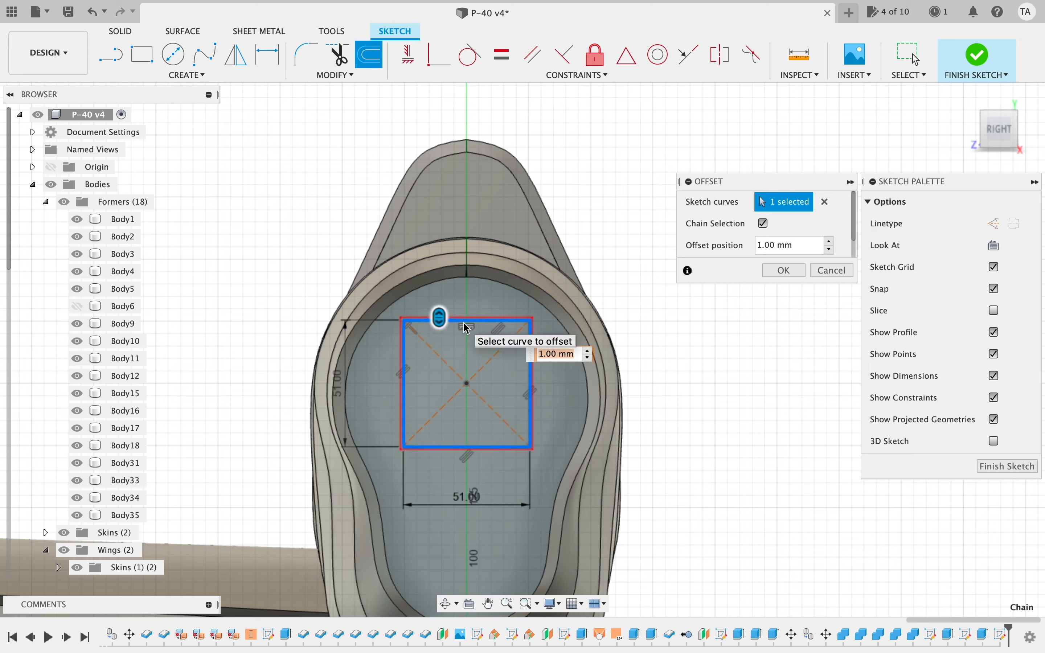
text(foam)
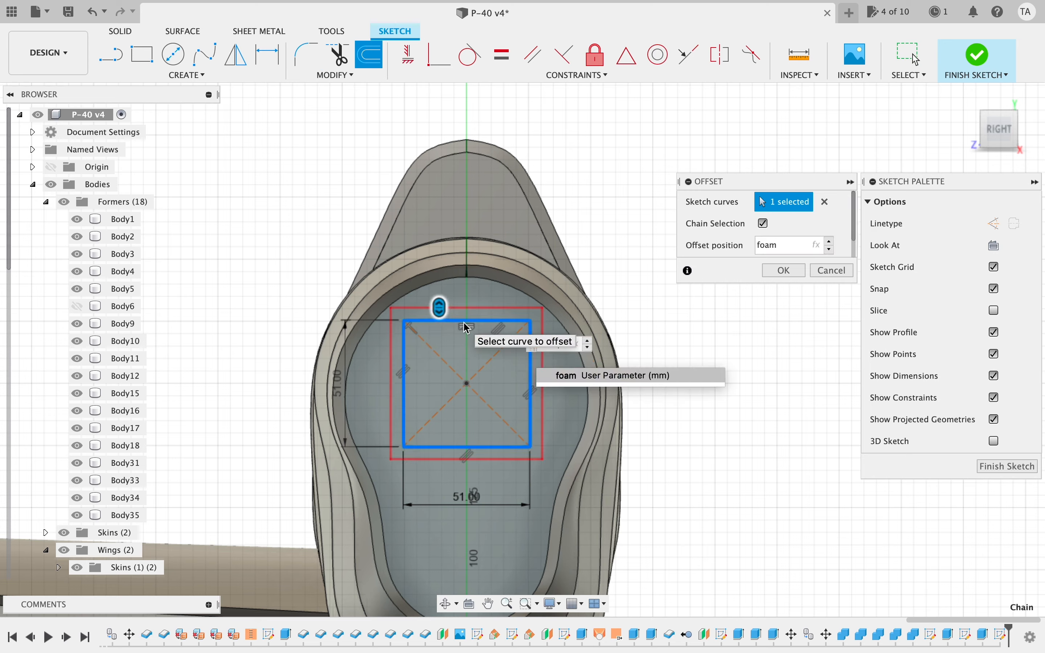
key(Return)
click(782, 271)
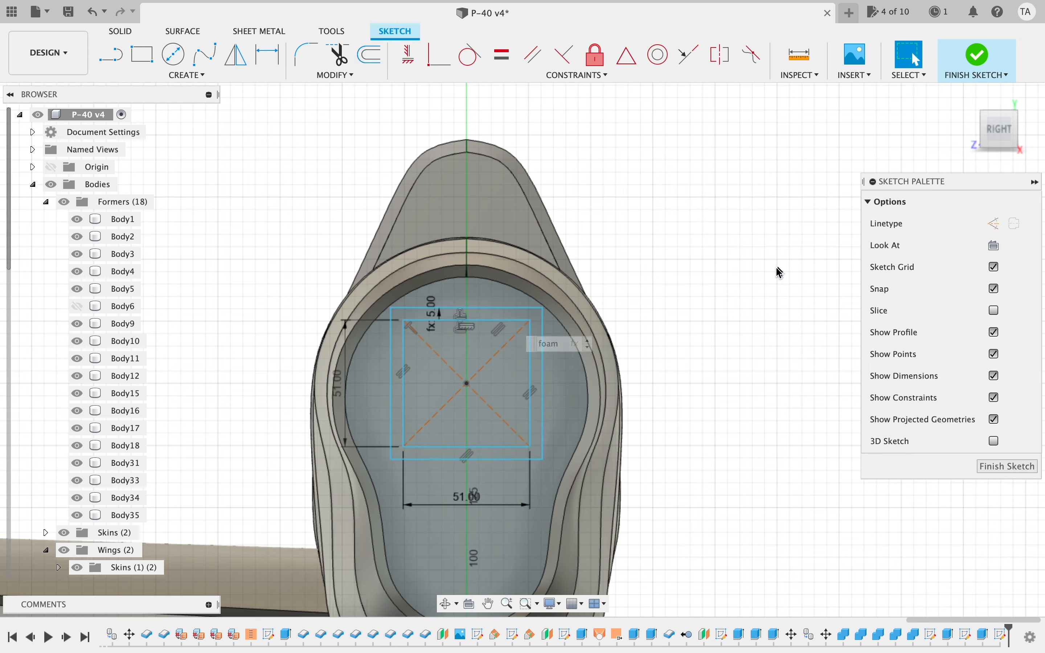
scroll(642, 354, up, 5)
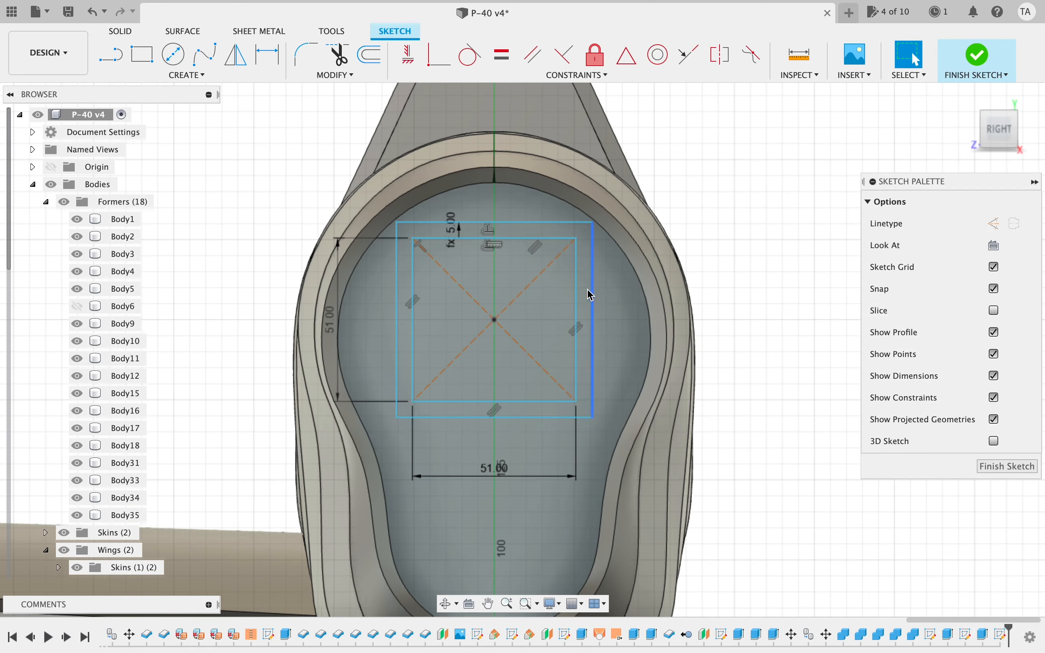
- Finish the sketch and set up an extruded cut of both battery box profiles 120 mm back into the fuselage
mouse_move(1001, 145)
mouse_down()
mouse_move(956, 112)
mouse_move(976, 152)
mouse_move(989, 143)
mouse_up()
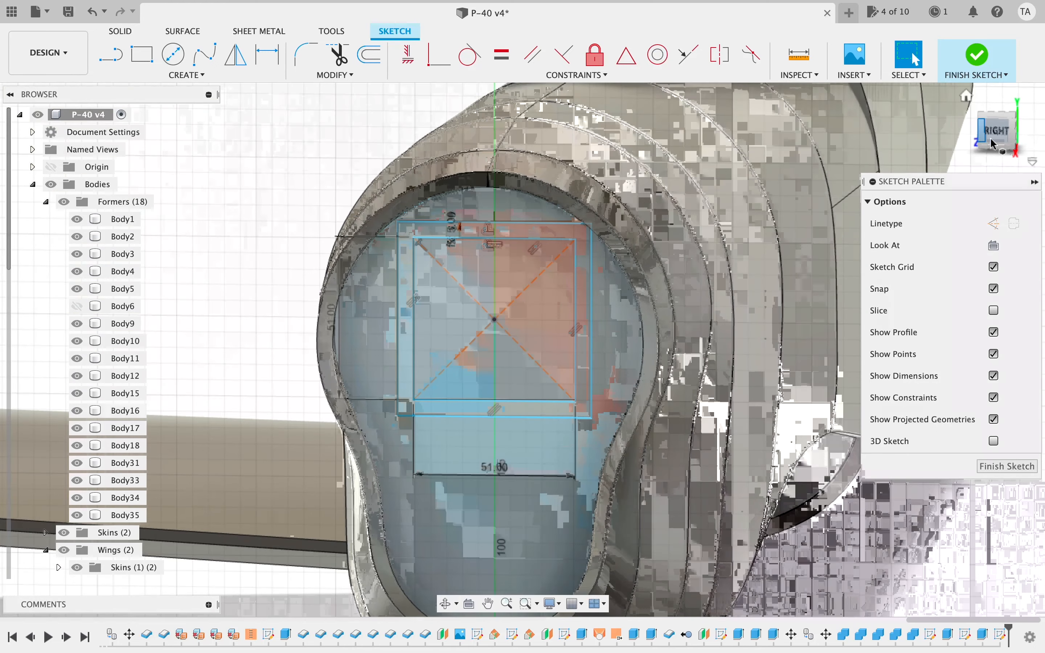
click(977, 63)
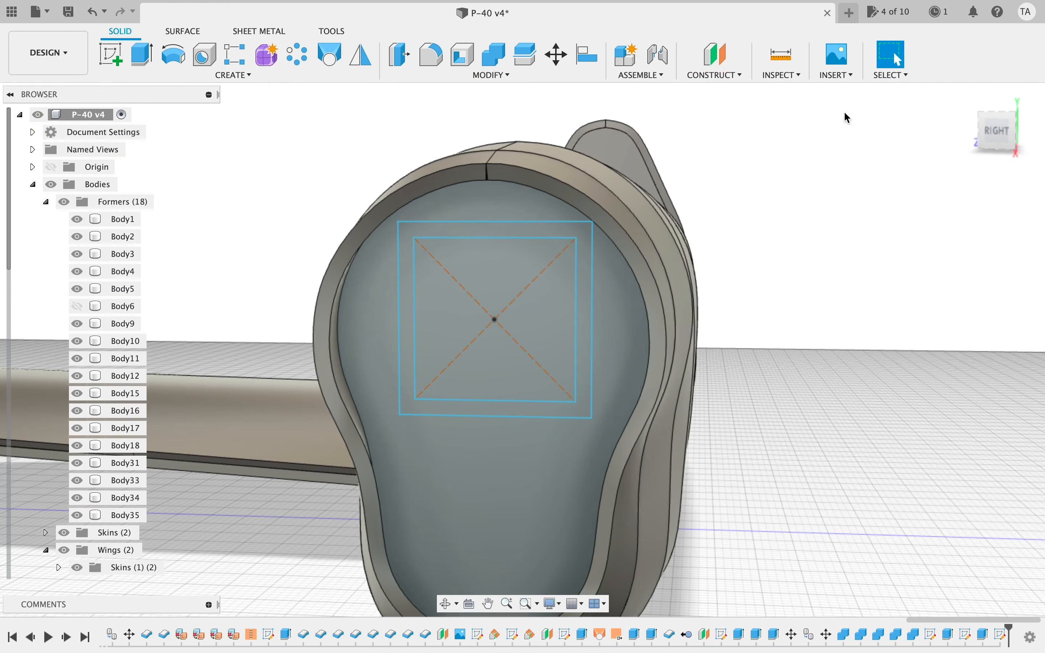
click(556, 310)
shift+click(584, 315)
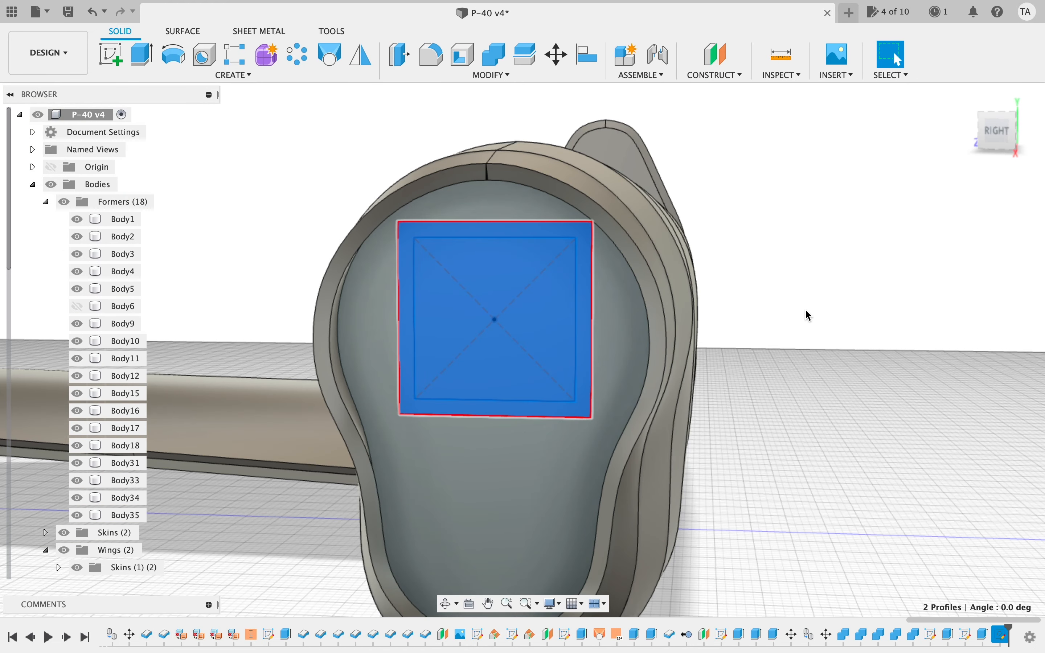
key(e)
drag(992, 131, 872, 137)
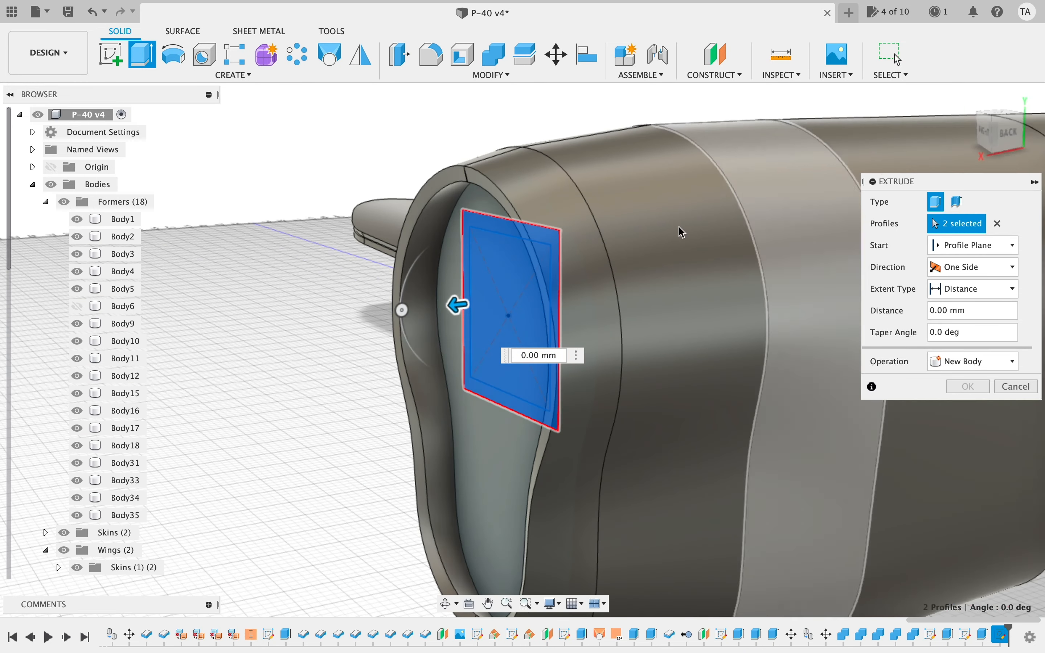
drag(458, 305, 699, 275)
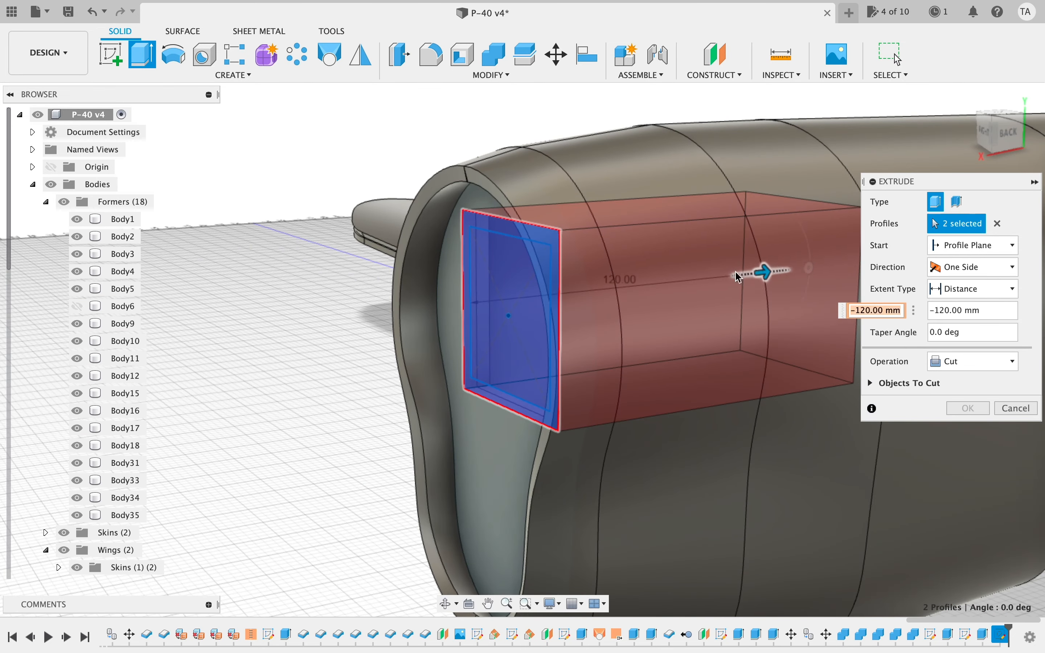
middle_drag(645, 137, 604, 158)
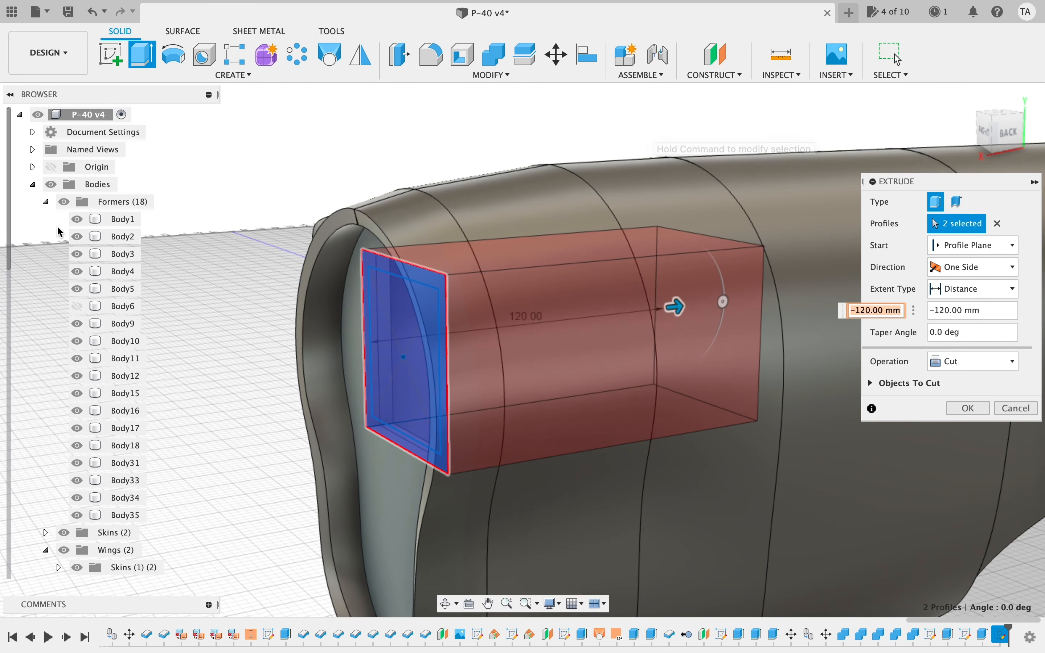
- Hide the fuselage skins to expose the formers along the battery box cut
click(77, 567)
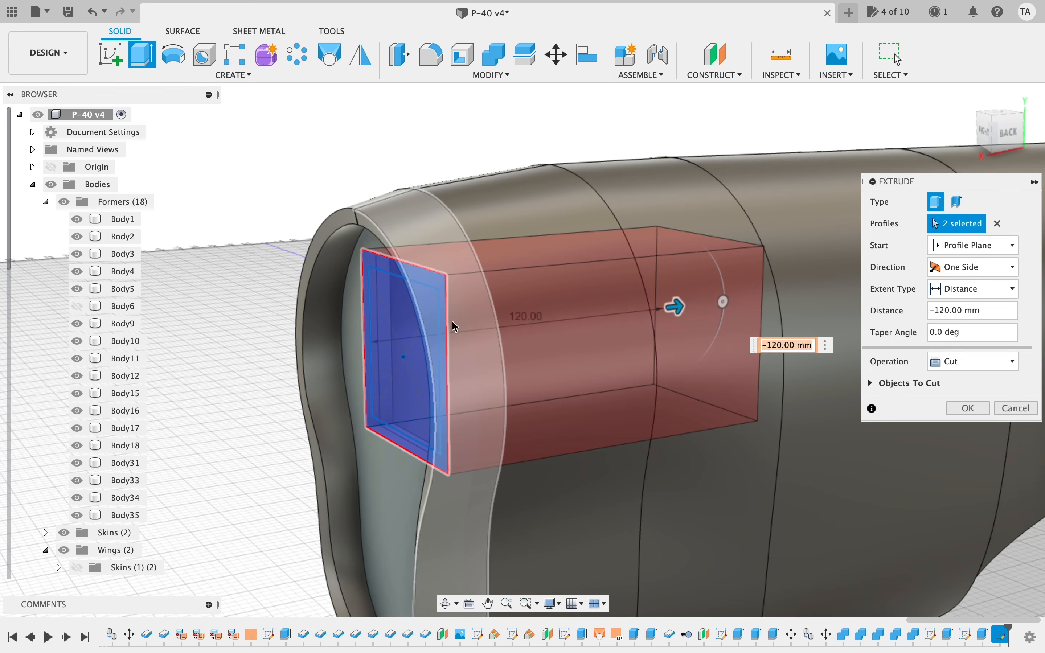
scroll(296, 403, up, 1)
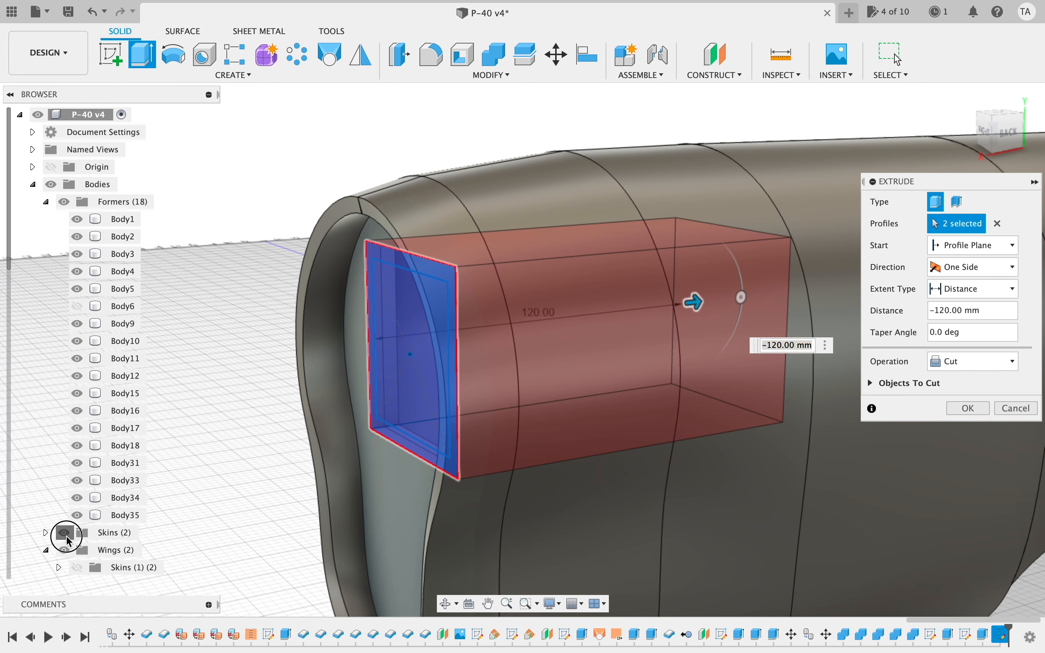
click(64, 533)
scroll(240, 366, down, 2)
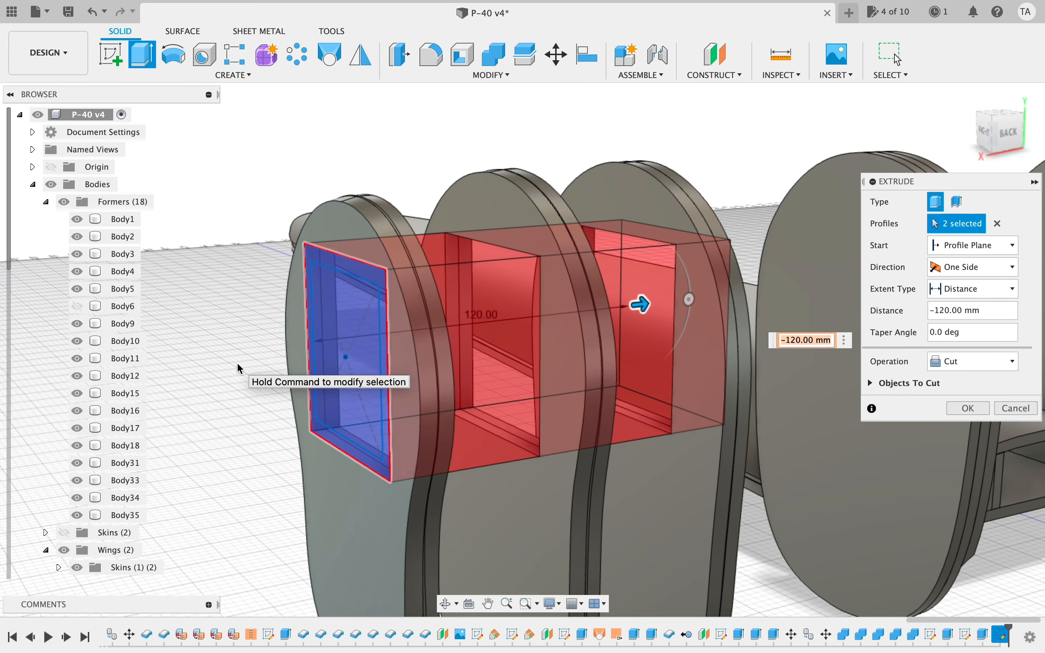
- Extend the battery box cut to 330 mm rearward, through the former at the front of the wing section
click(1006, 131)
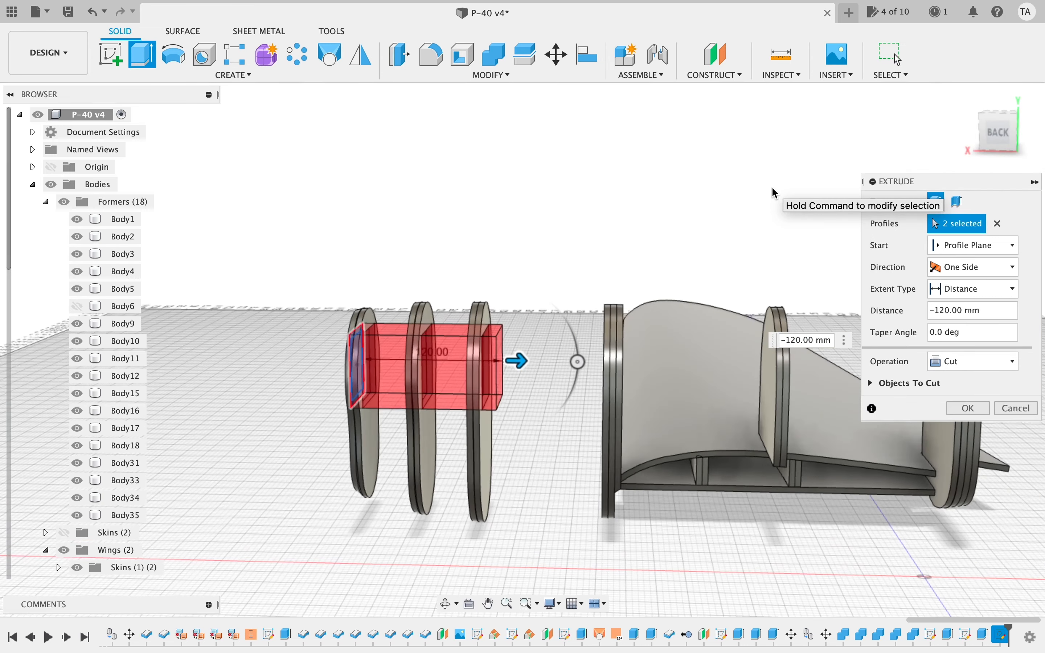
drag(520, 360, 777, 384)
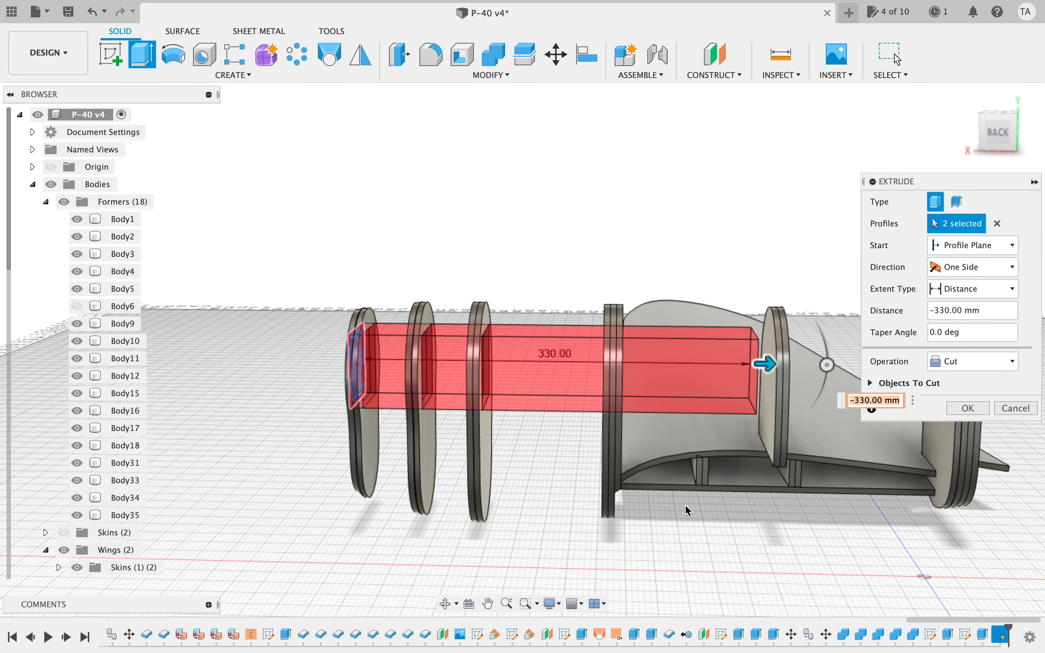
- Extrude-cut the two selected profiles through the formers using a To Object extent that ends at the face of former Body34
scroll(701, 514, right, 5)
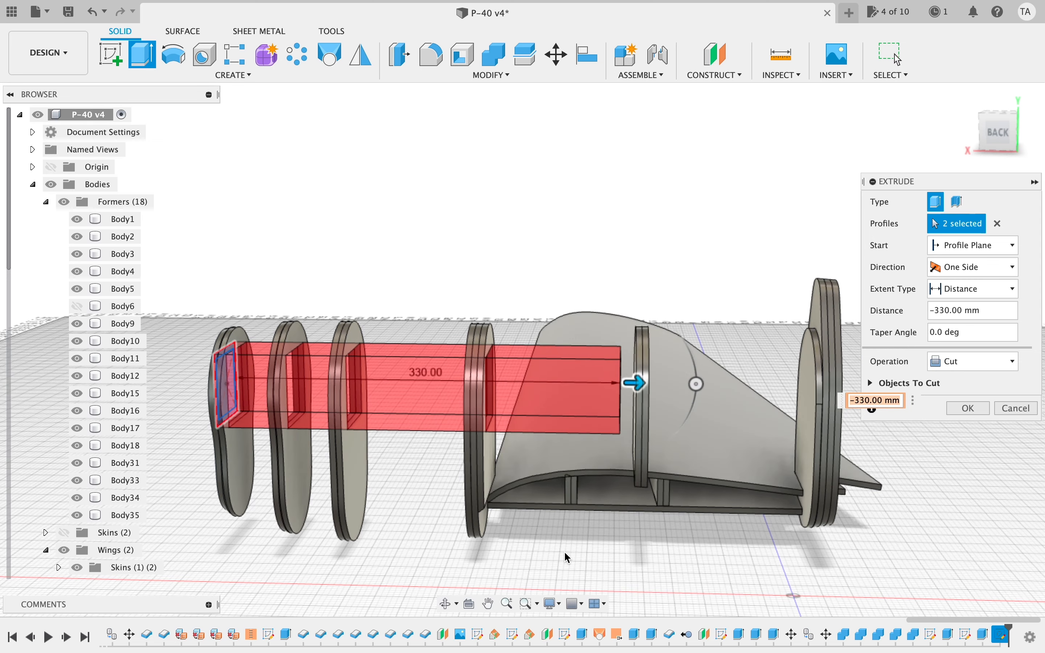
scroll(563, 551, left, 2)
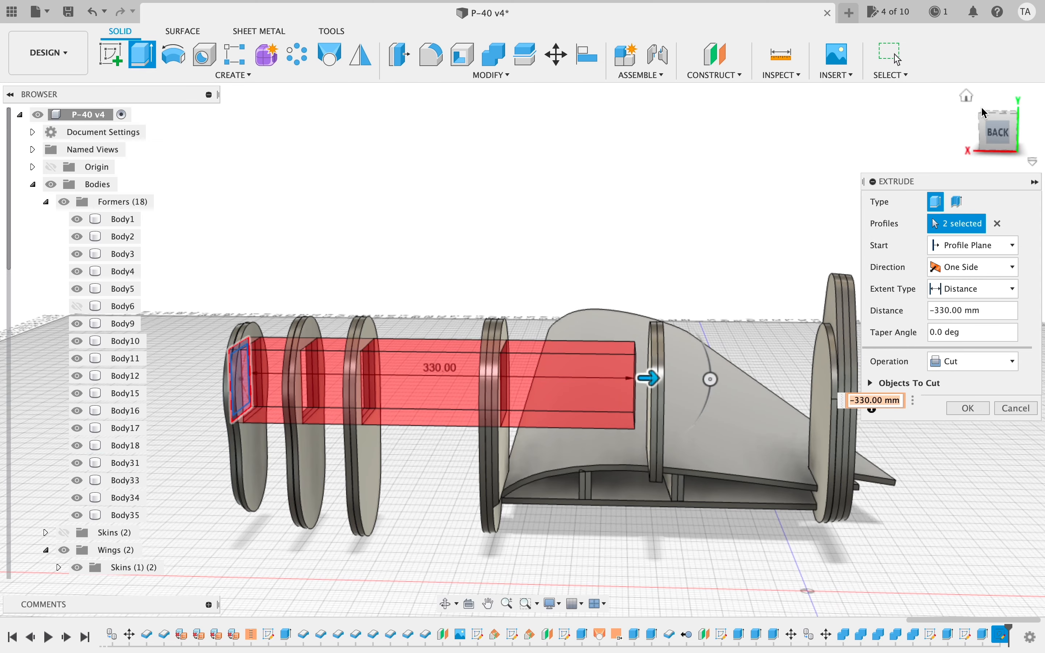
drag(988, 120, 1029, 114)
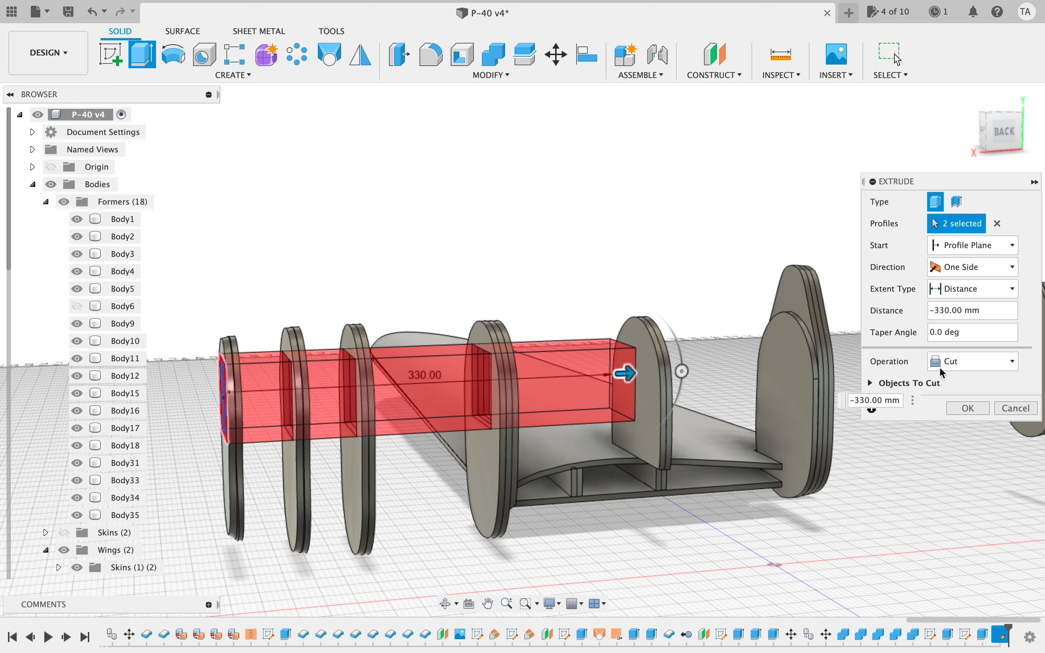
click(944, 301)
click(952, 321)
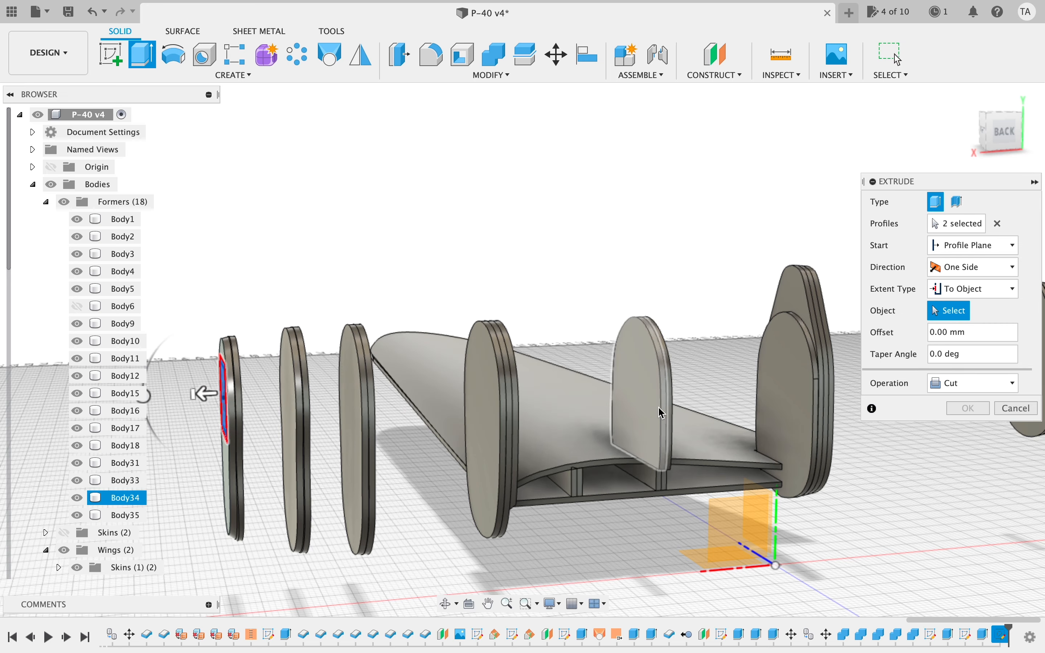
click(662, 413)
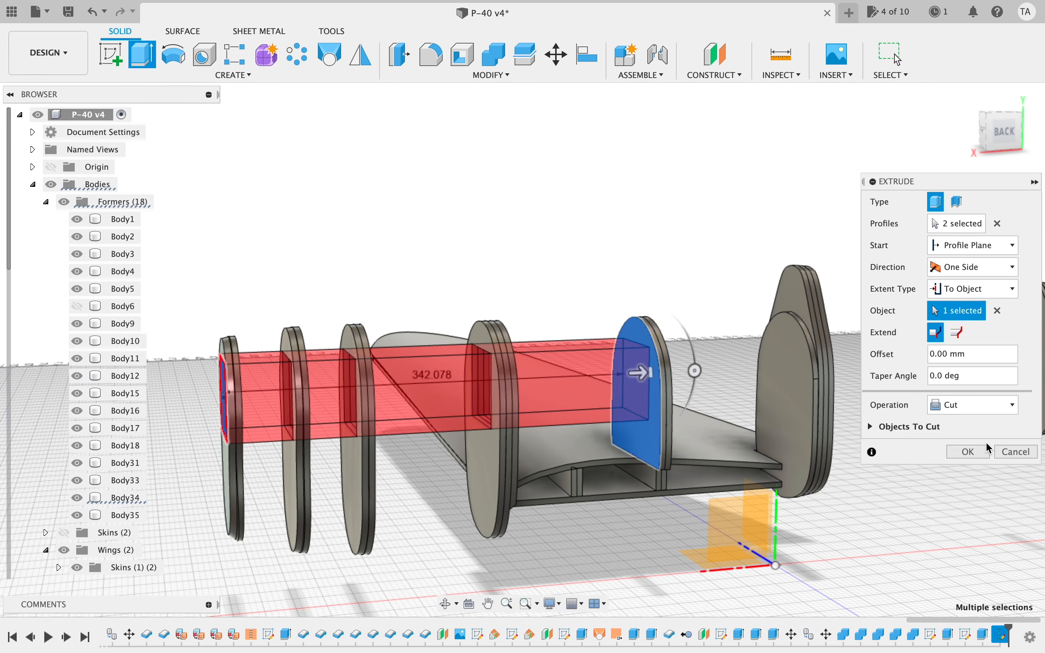
click(969, 452)
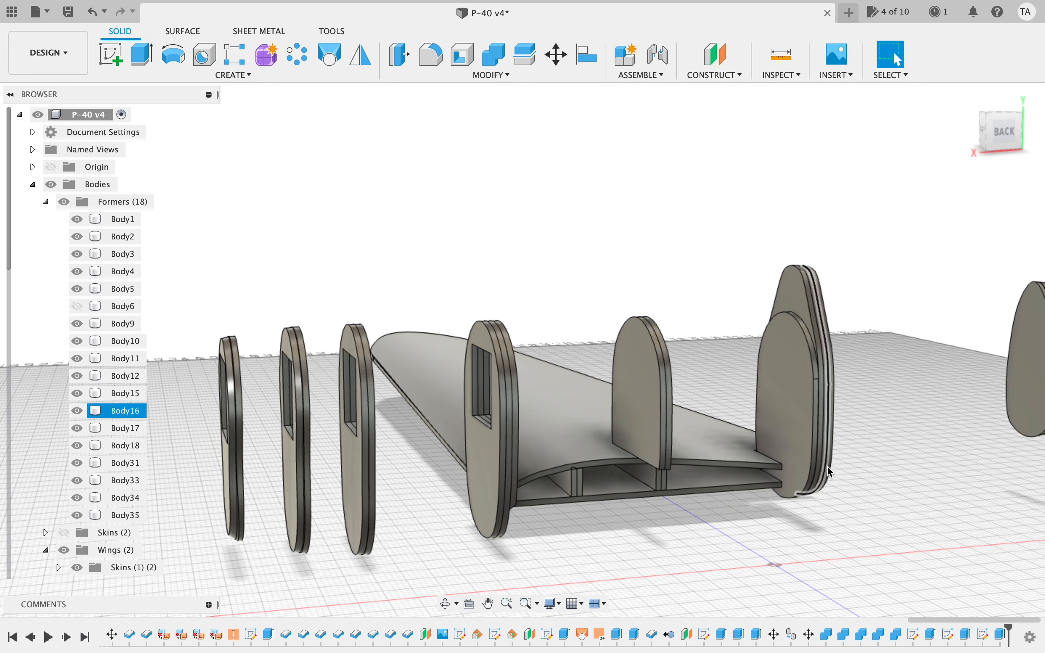
- Examine the rectangular openings cut through the forward formers from both ends of the fuselage
scroll(531, 261, left, 6)
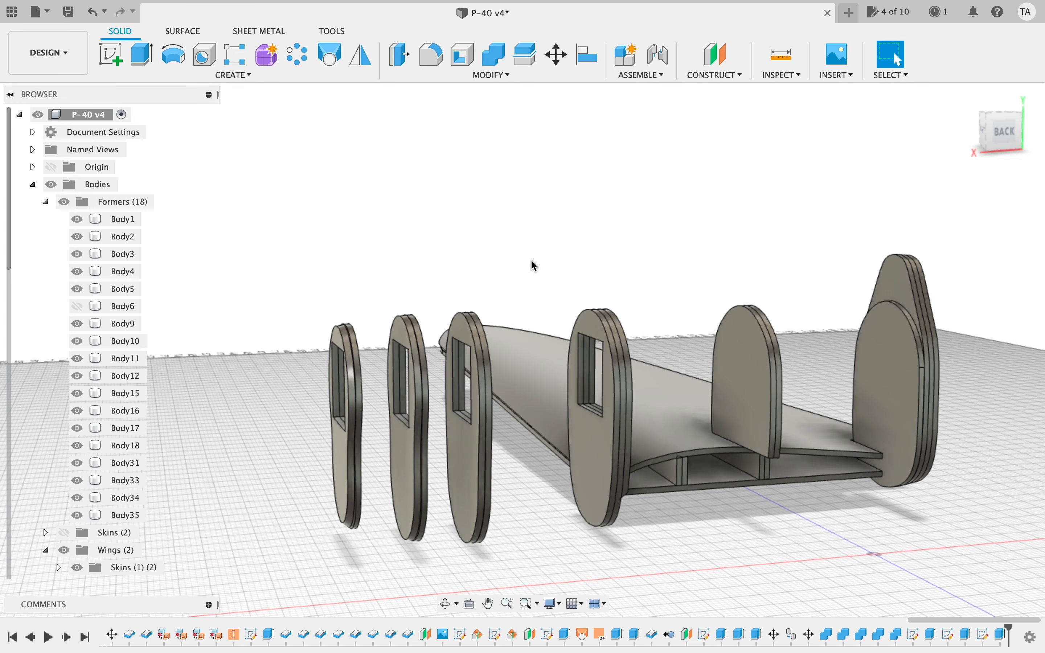
scroll(531, 261, right, 1)
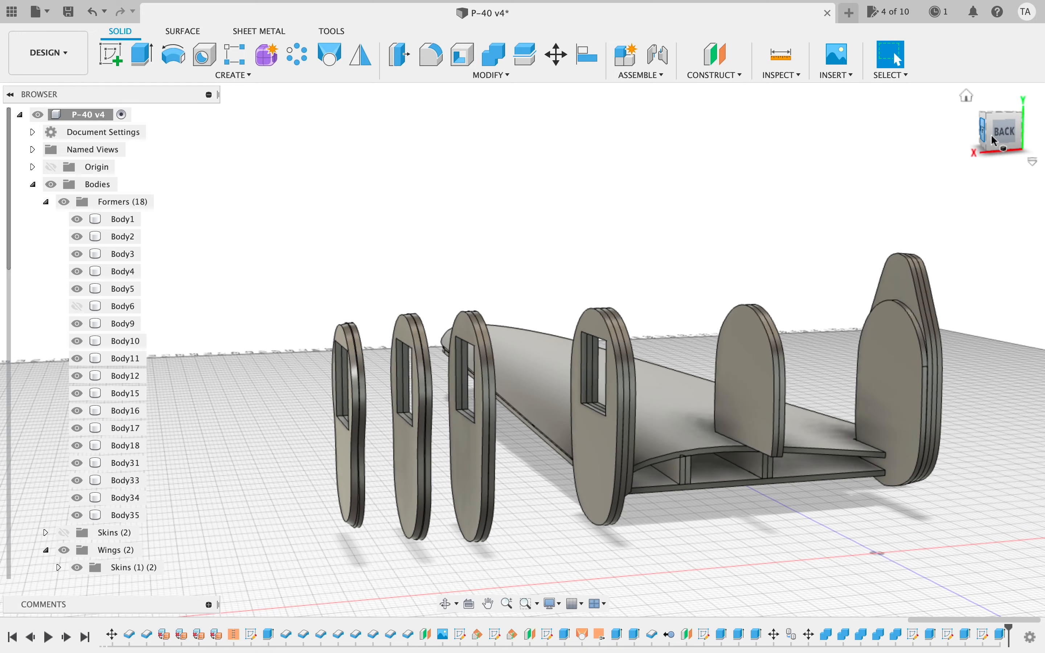
drag(996, 139, 557, 112)
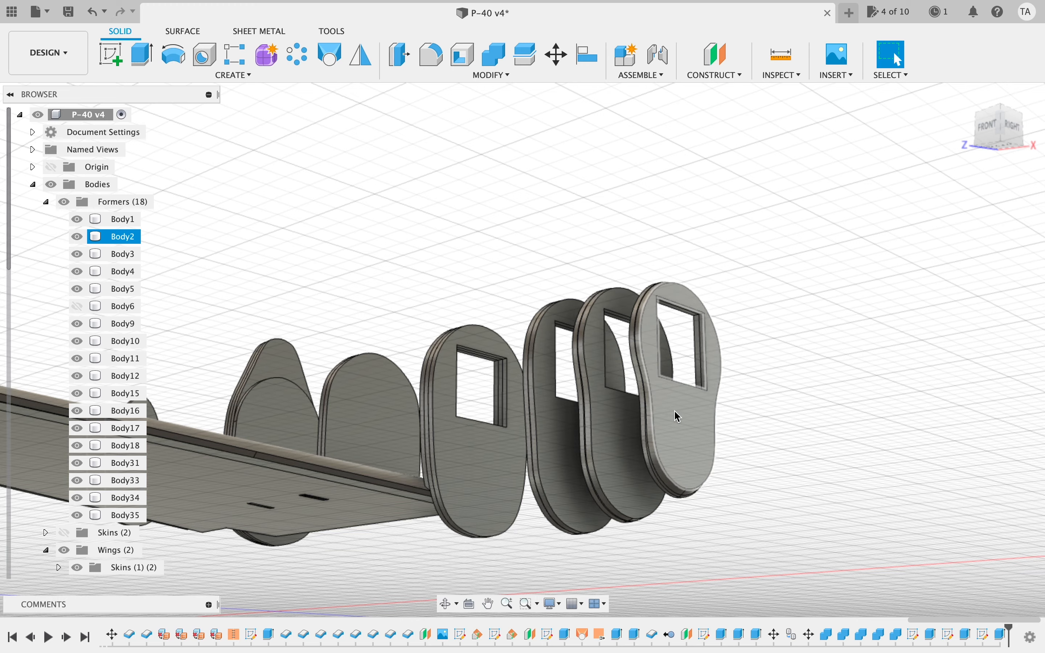
middle_drag(735, 352, 690, 356)
scroll(725, 324, up, 3)
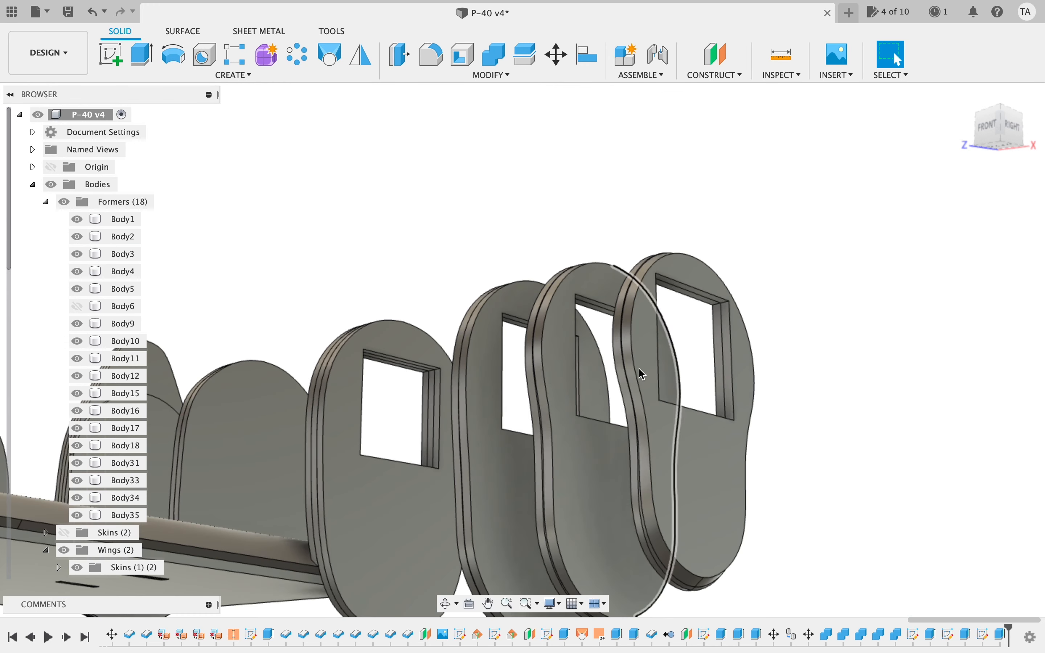
middle_drag(742, 465, 818, 434)
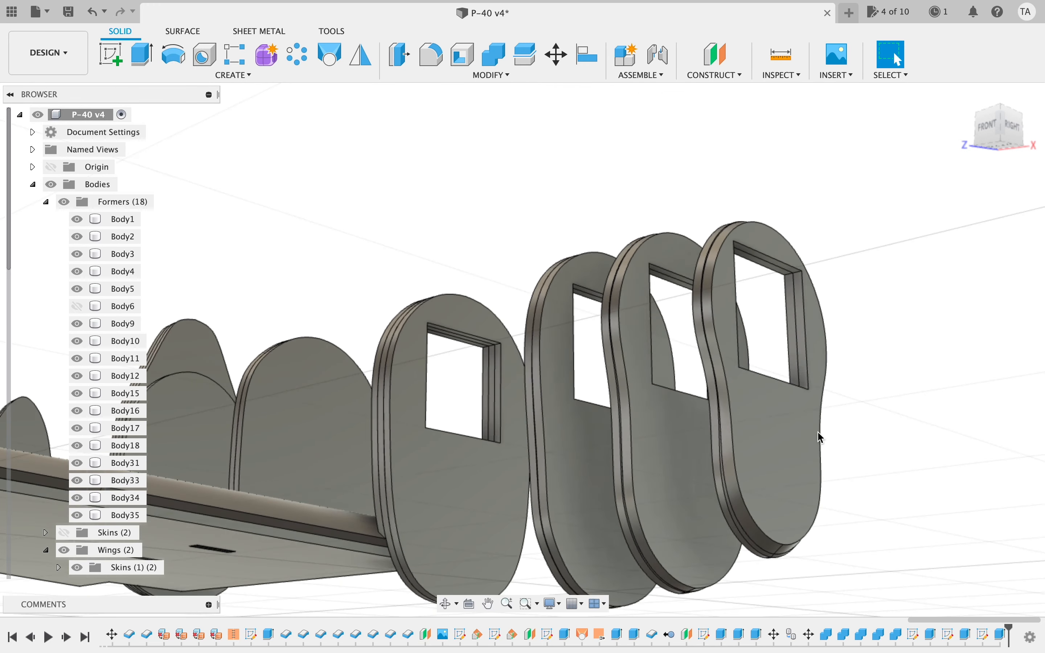
click(875, 385)
drag(1000, 131, 769, 147)
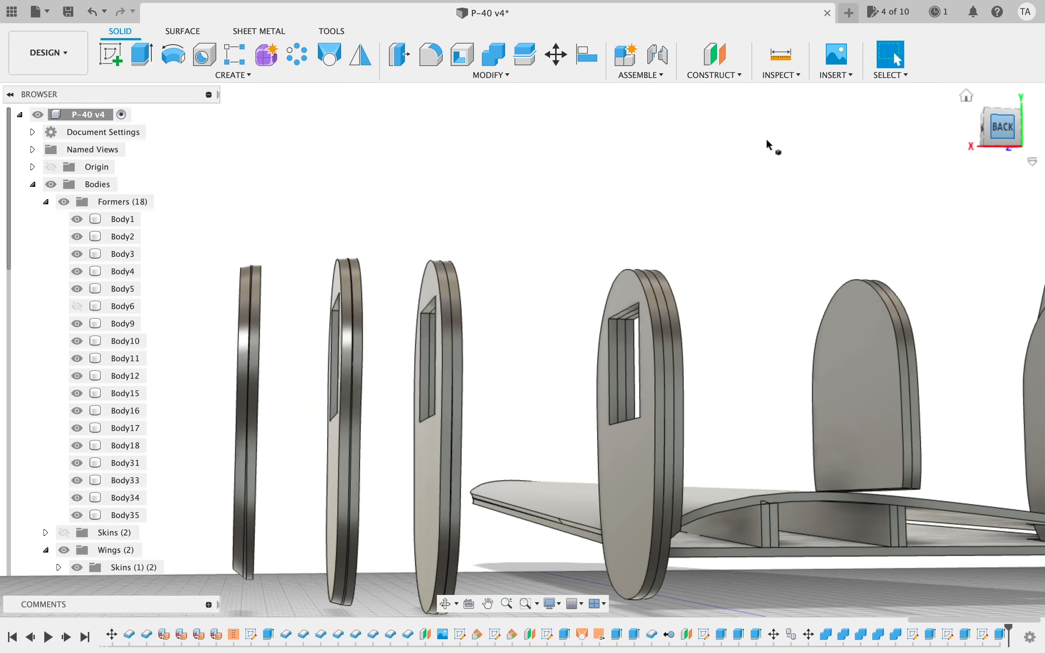
- Show the hidden Body6 ahead of the foremost former pair and clear the selection
scroll(548, 135, left, 5)
click(77, 306)
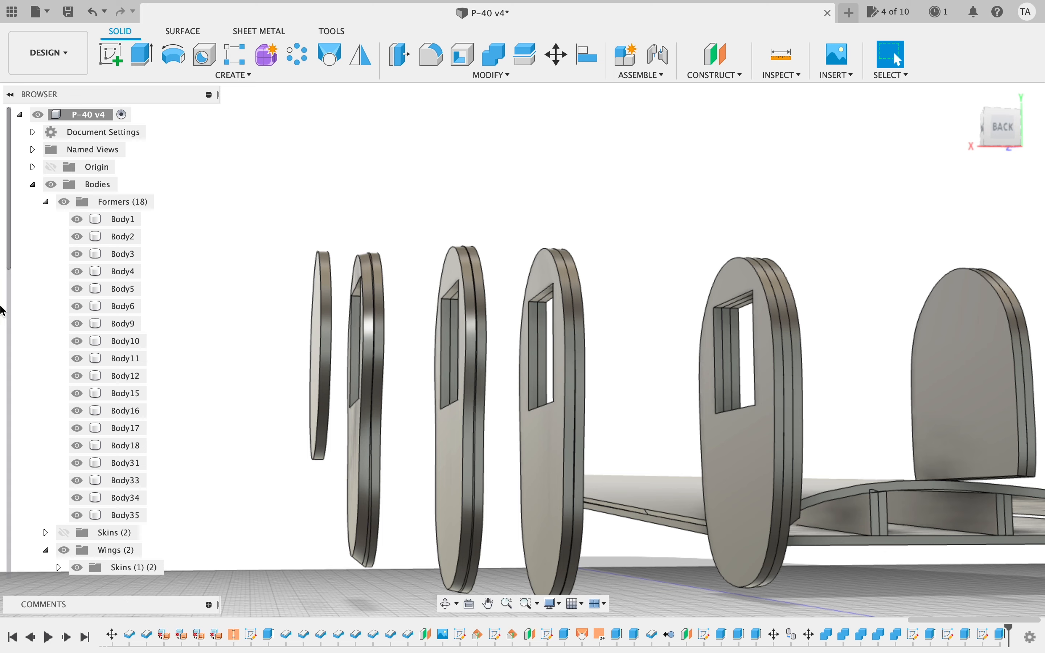
click(311, 388)
key(Escape)
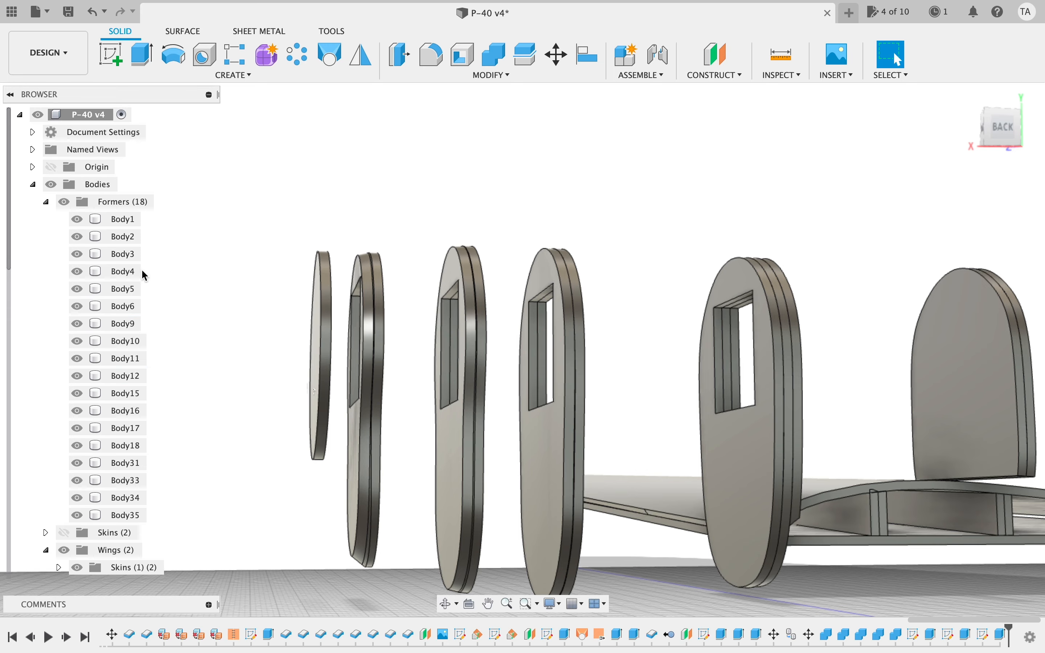
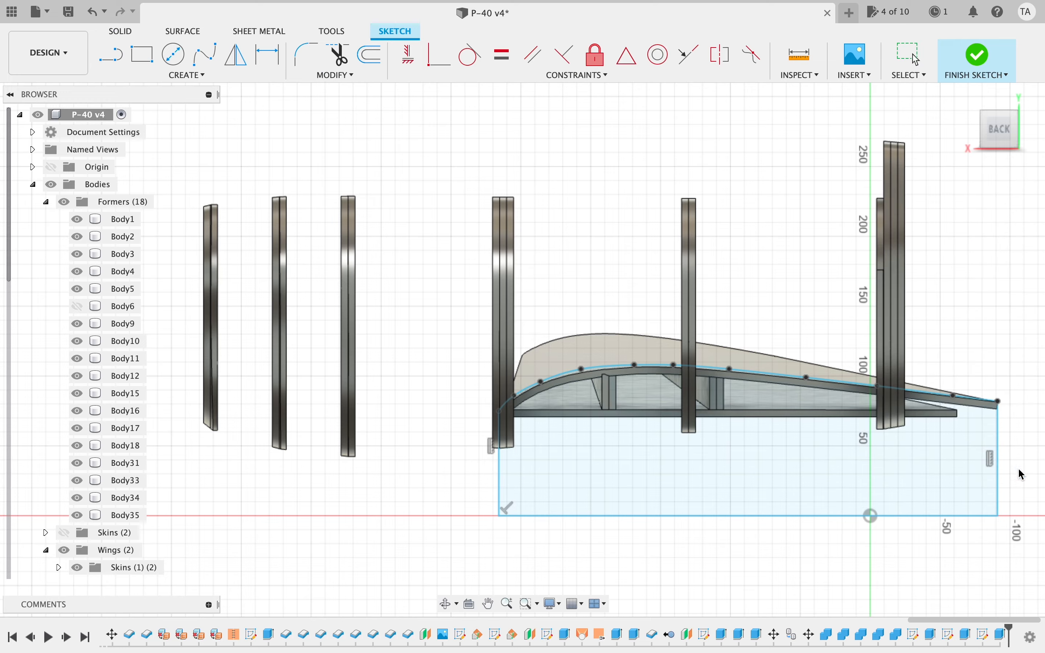
double_click(916, 635)
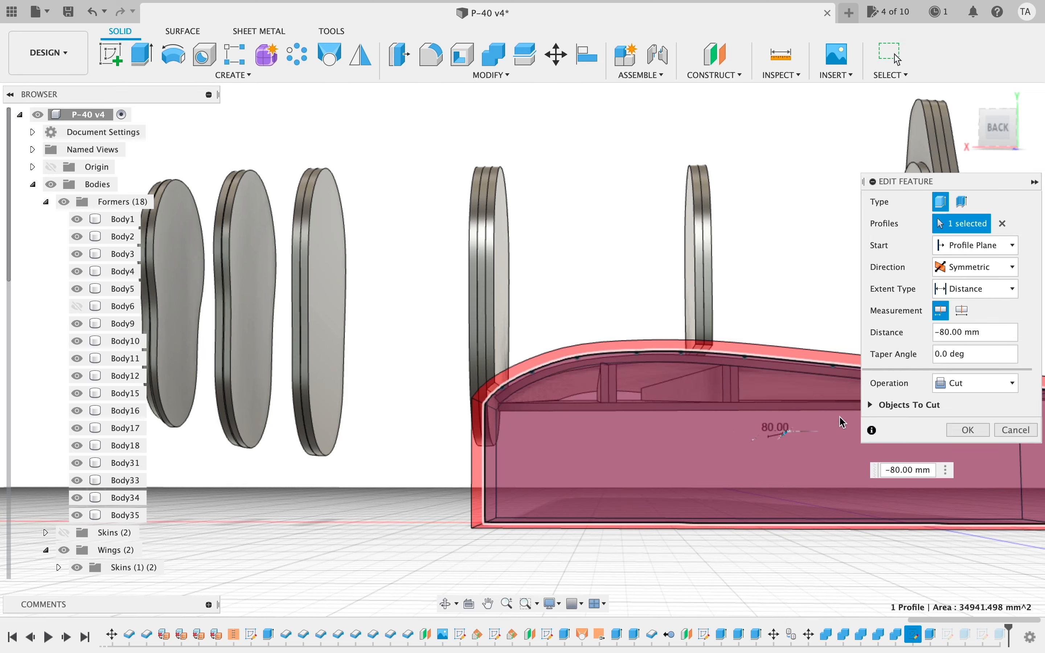
click(1019, 431)
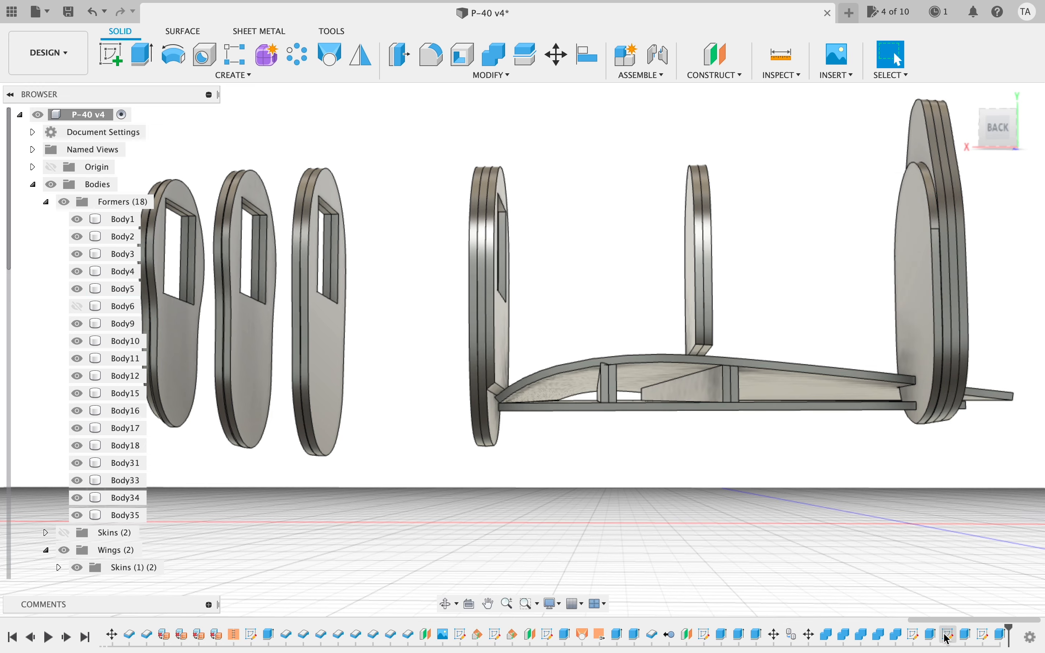
double_click(916, 637)
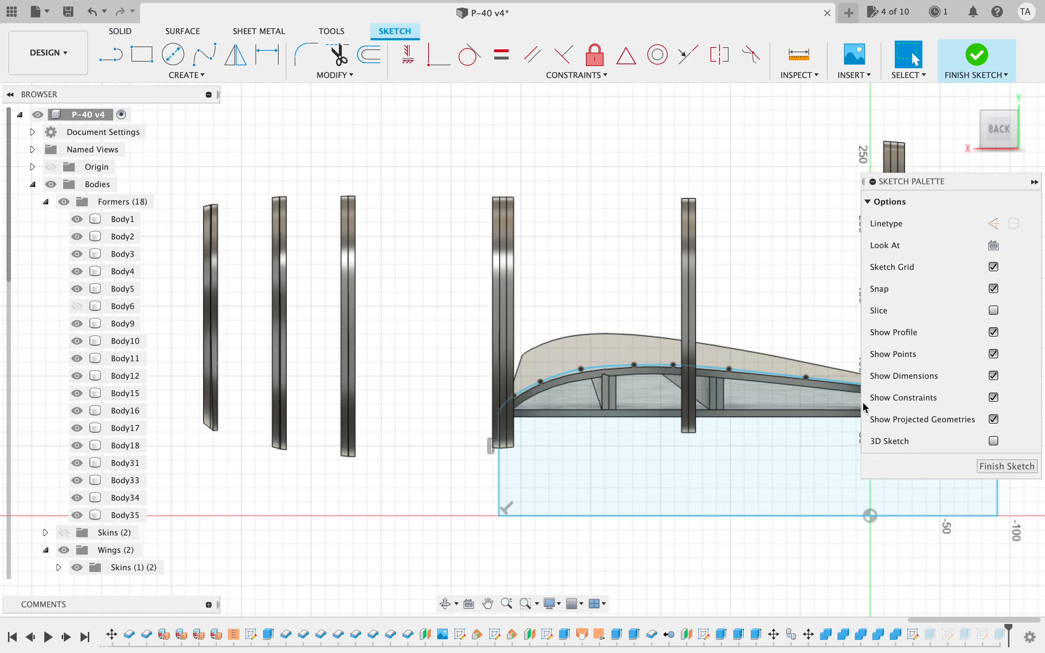
click(1001, 460)
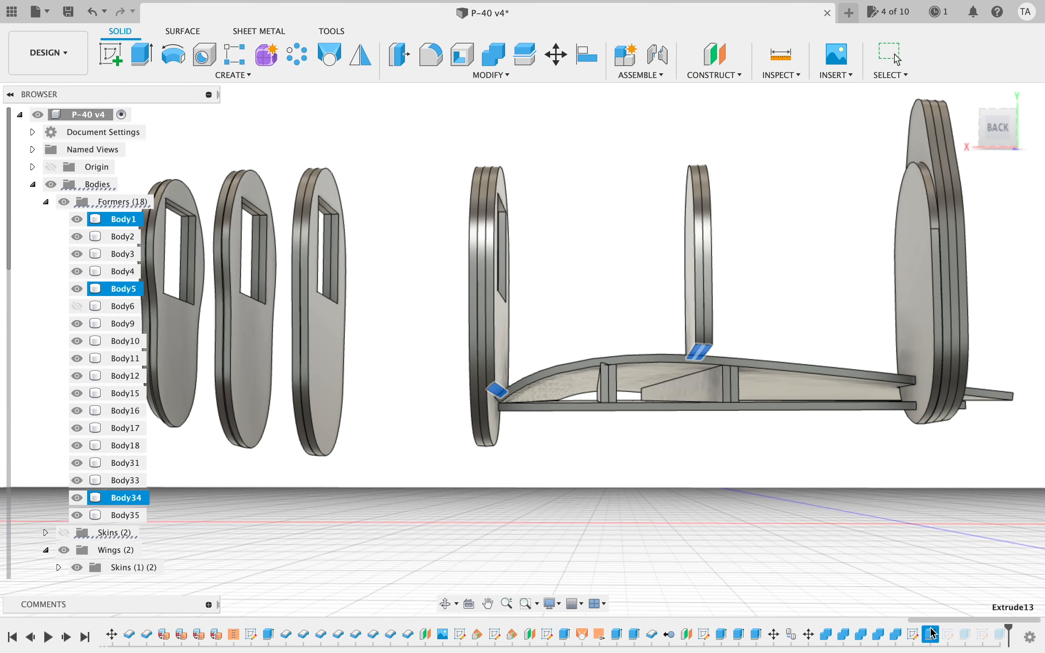
- Exclude Body5 from the objects cut by the 80 mm symmetric wing-profile extrusion
click(872, 406)
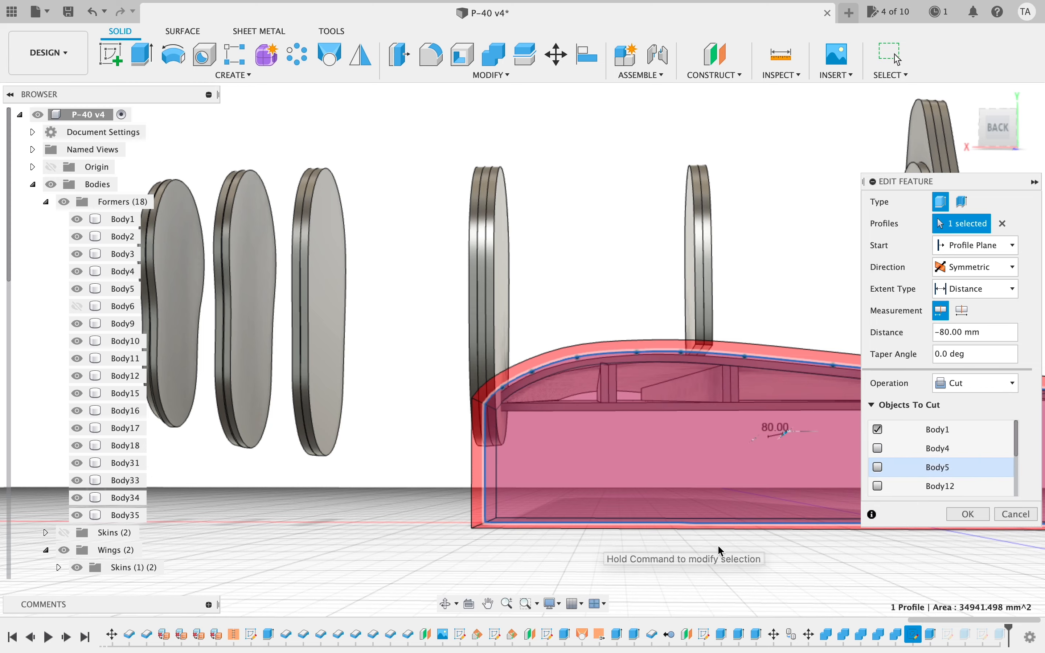
click(976, 514)
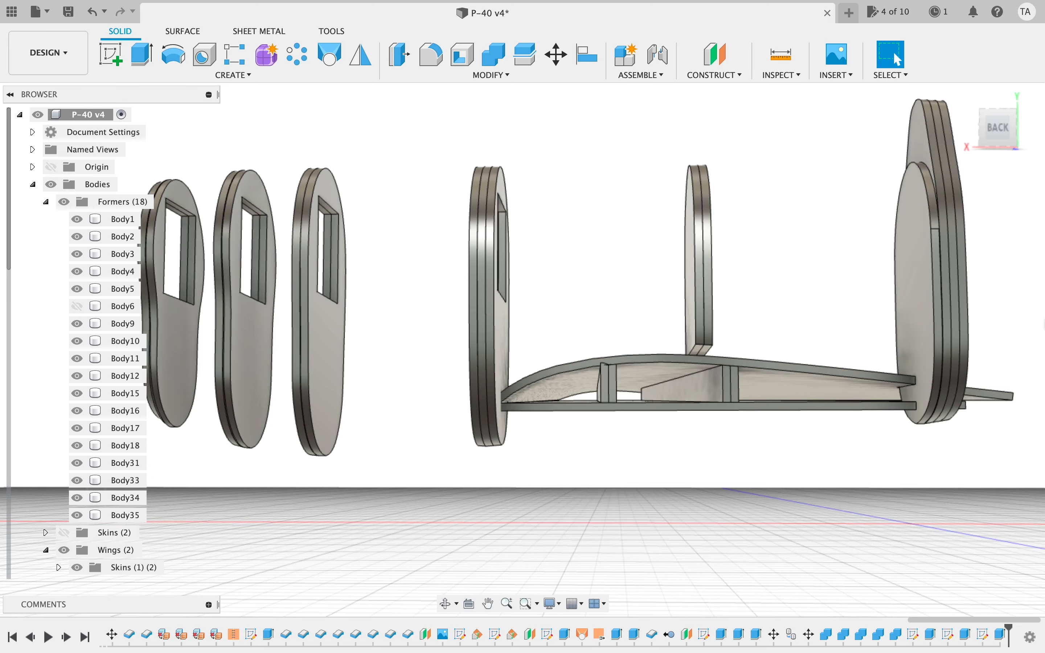
- Start a Combine with the Cut operation and choose the upper wing skin as its target body
drag(995, 126, 962, 45)
middle_drag(516, 354, 464, 414)
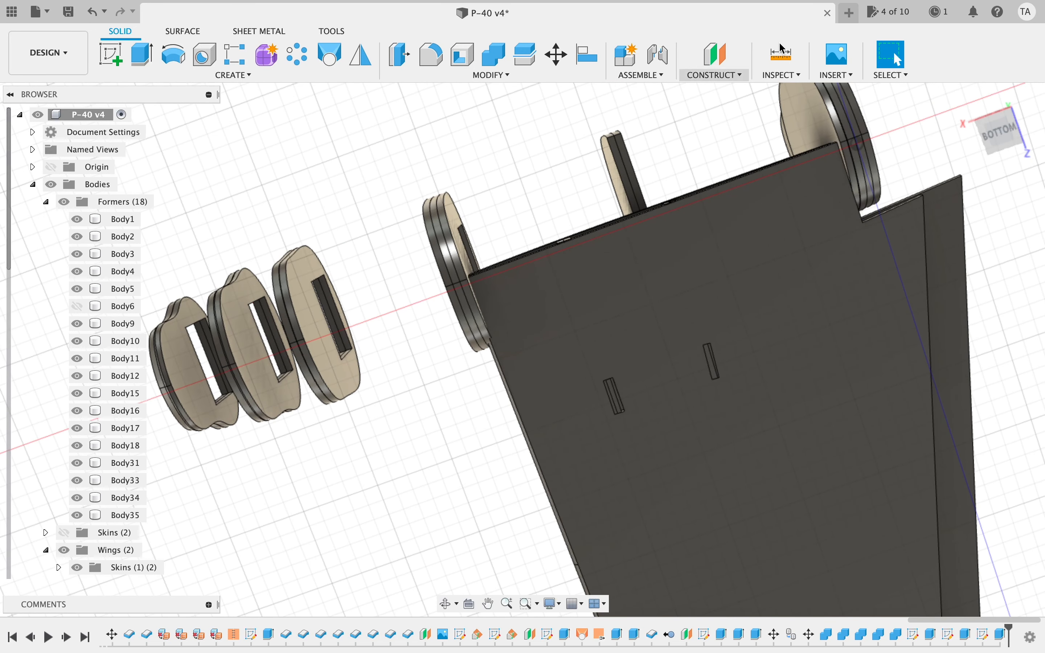
drag(996, 141, 957, 242)
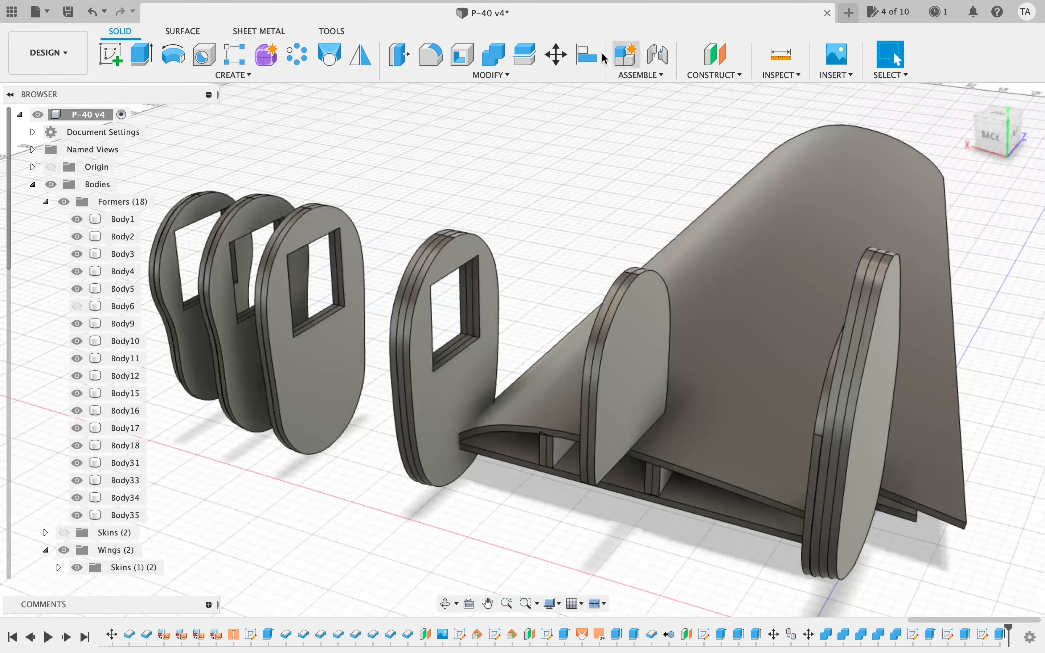
click(508, 59)
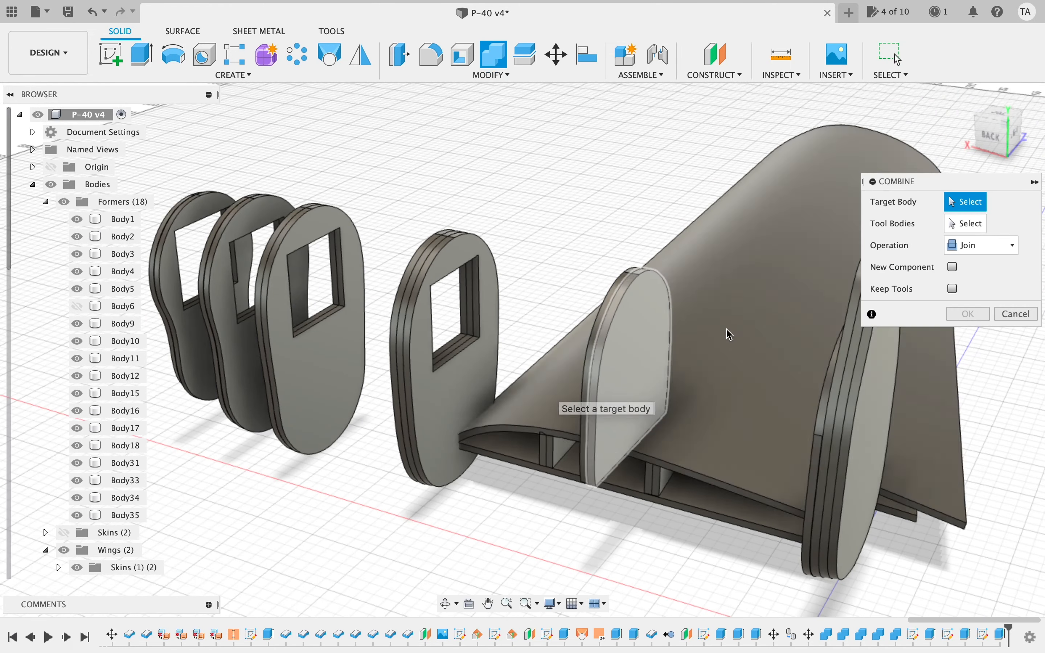
click(966, 252)
click(966, 281)
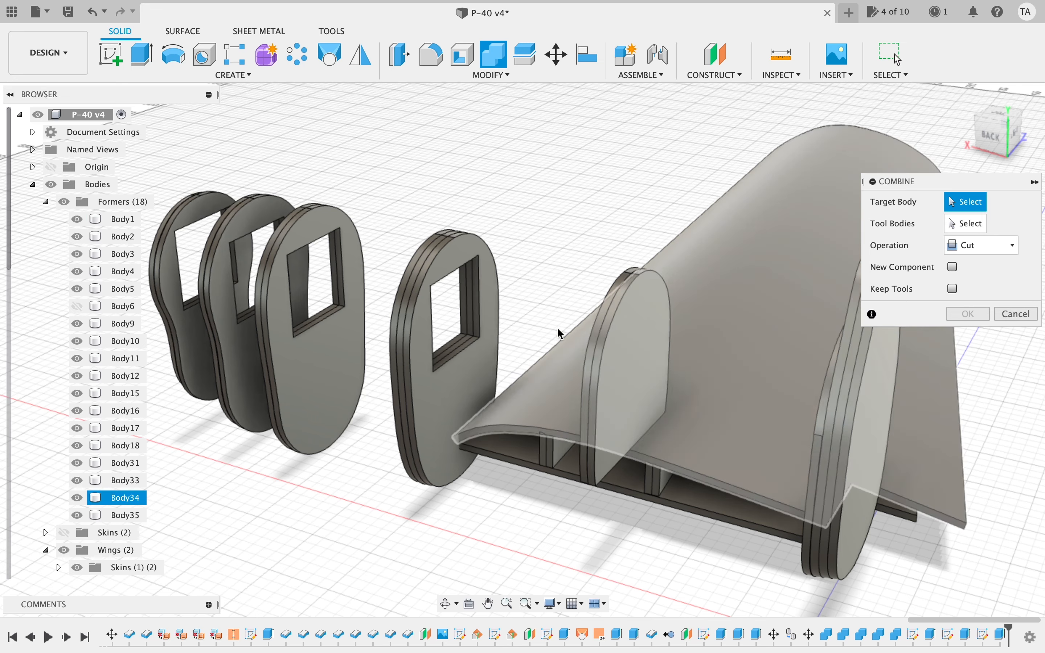
click(531, 415)
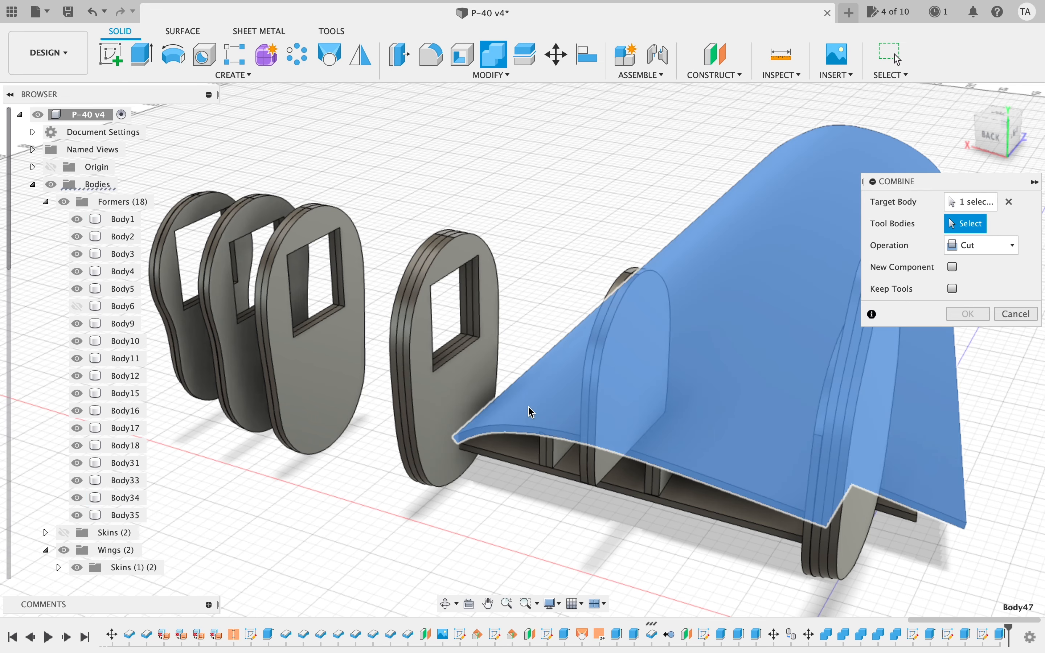
click(438, 420)
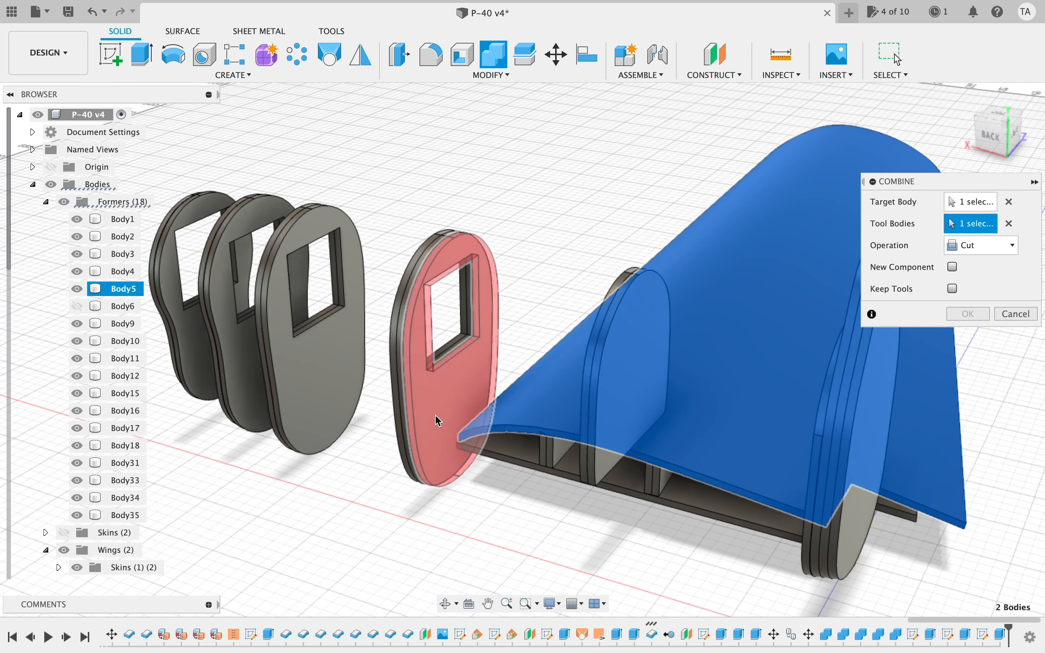
click(402, 303)
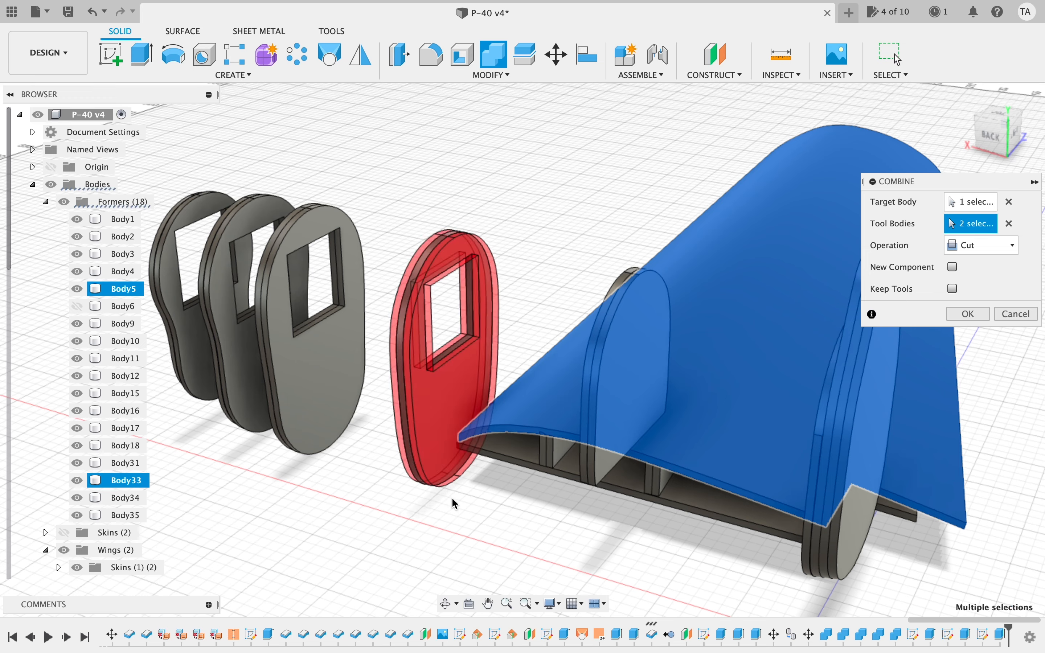
click(408, 433)
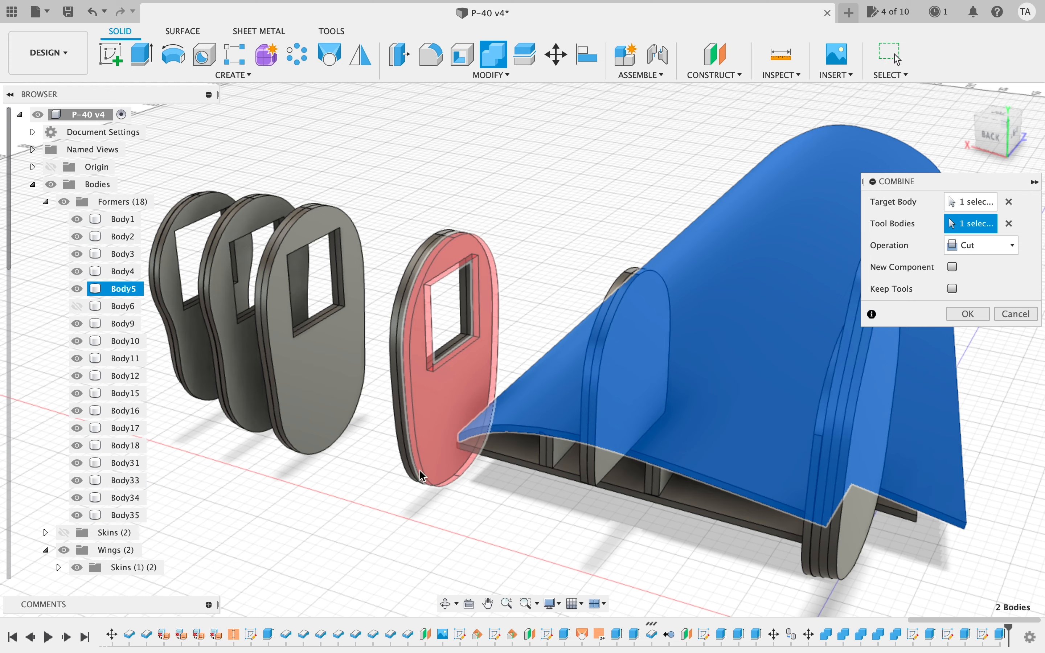
scroll(415, 471, up, 5)
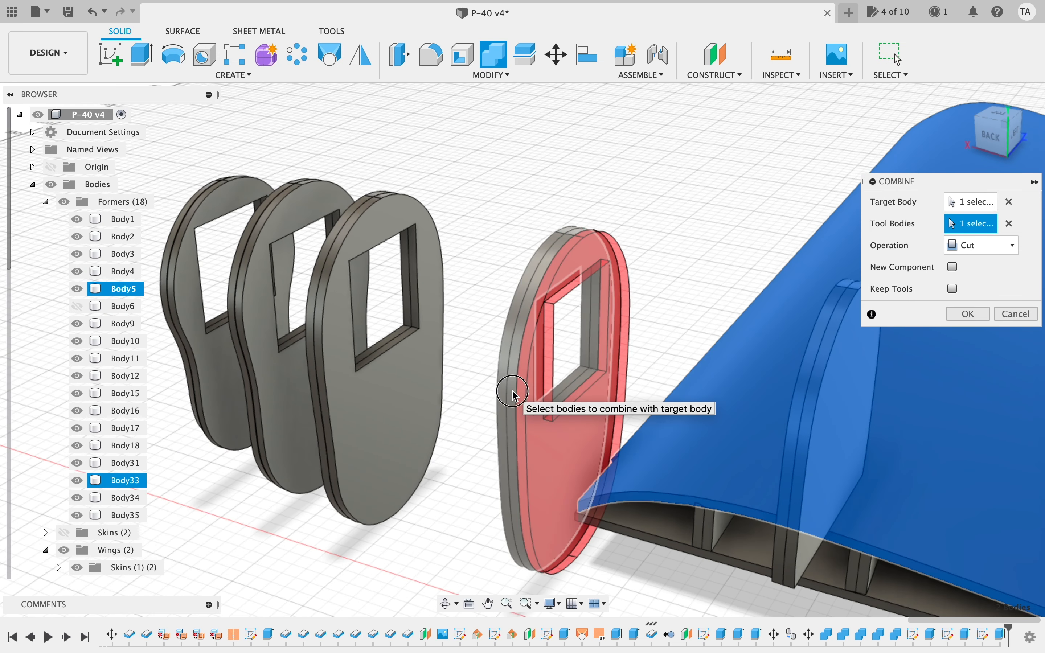
click(517, 418)
click(520, 519)
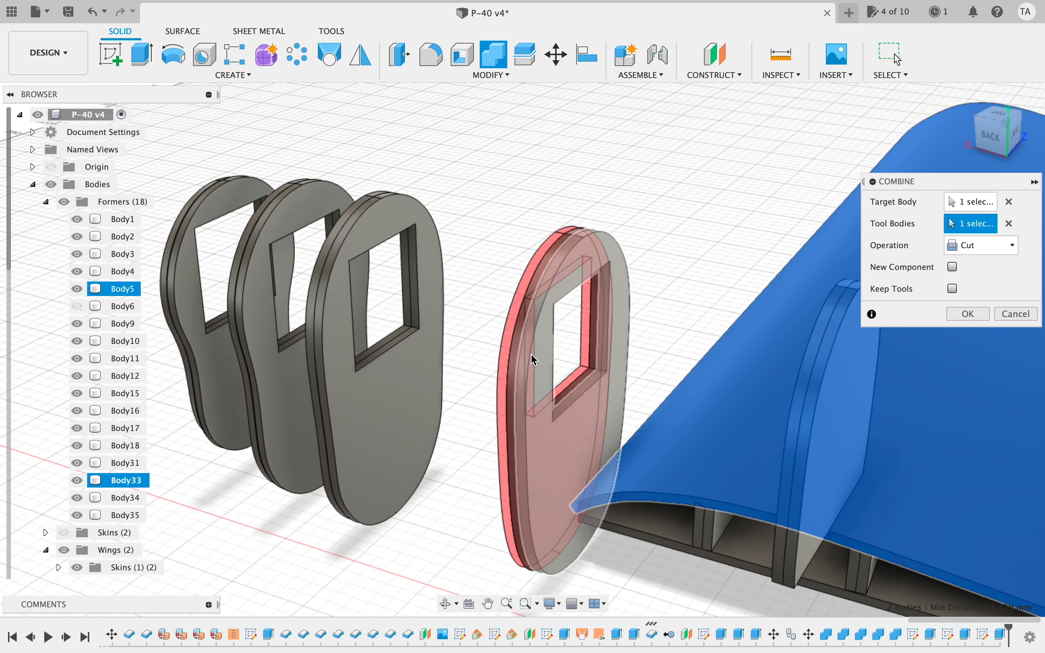
click(511, 329)
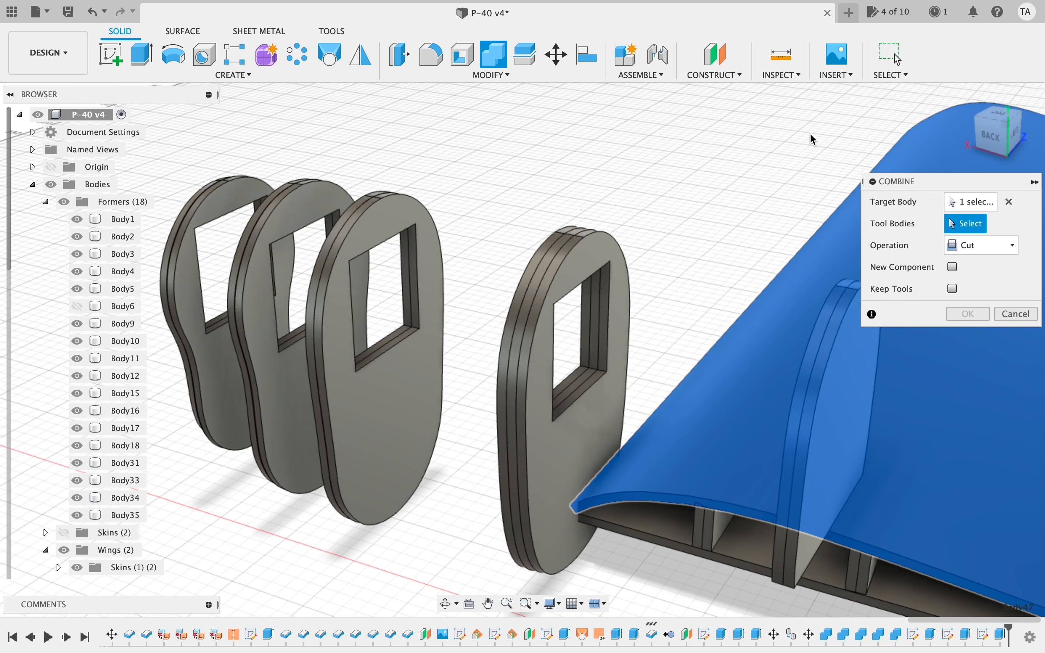
- Choose former Body5 at the wing's leading edge as the tool body and complete the cut in the wing skin
mouse_move(820, 143)
shift+middle_down()
mouse_move(860, 164)
mouse_move(344, 199)
shift+middle_up()
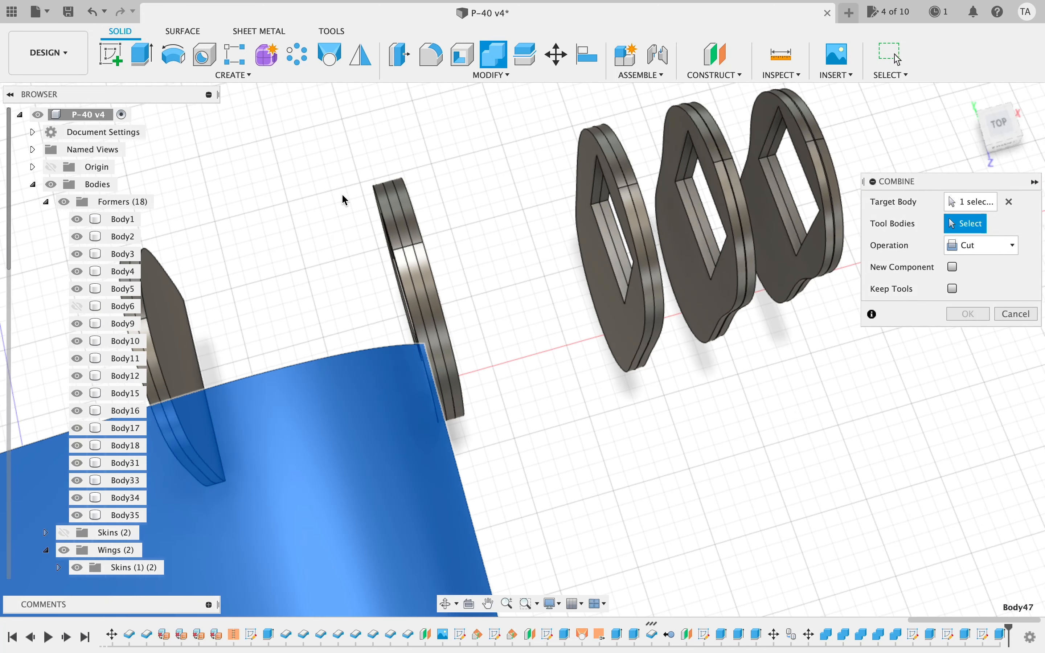
click(389, 193)
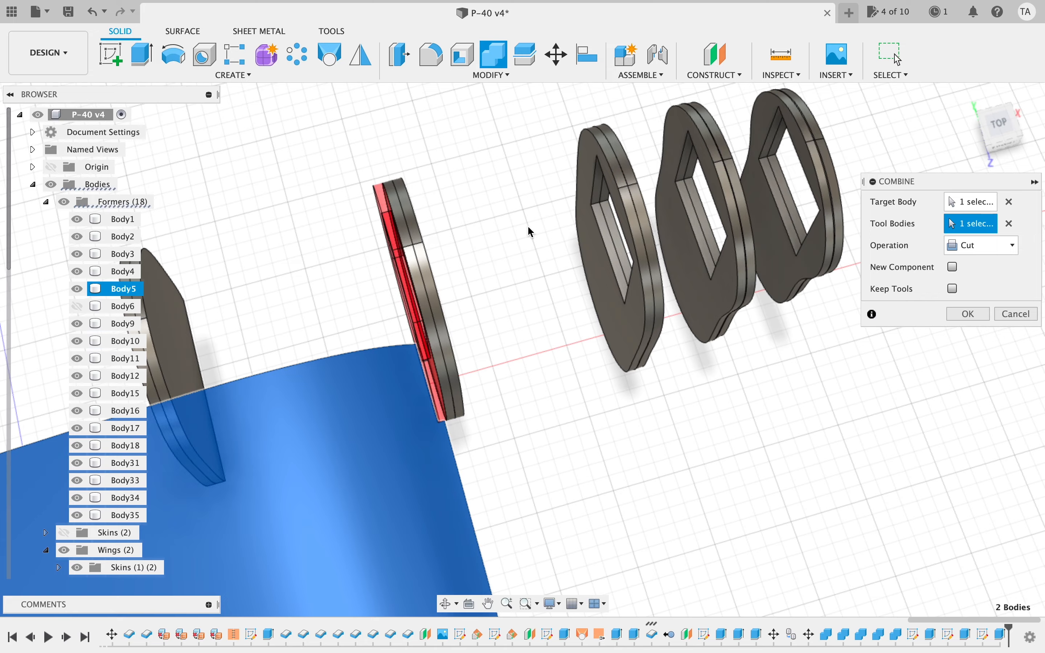
click(979, 314)
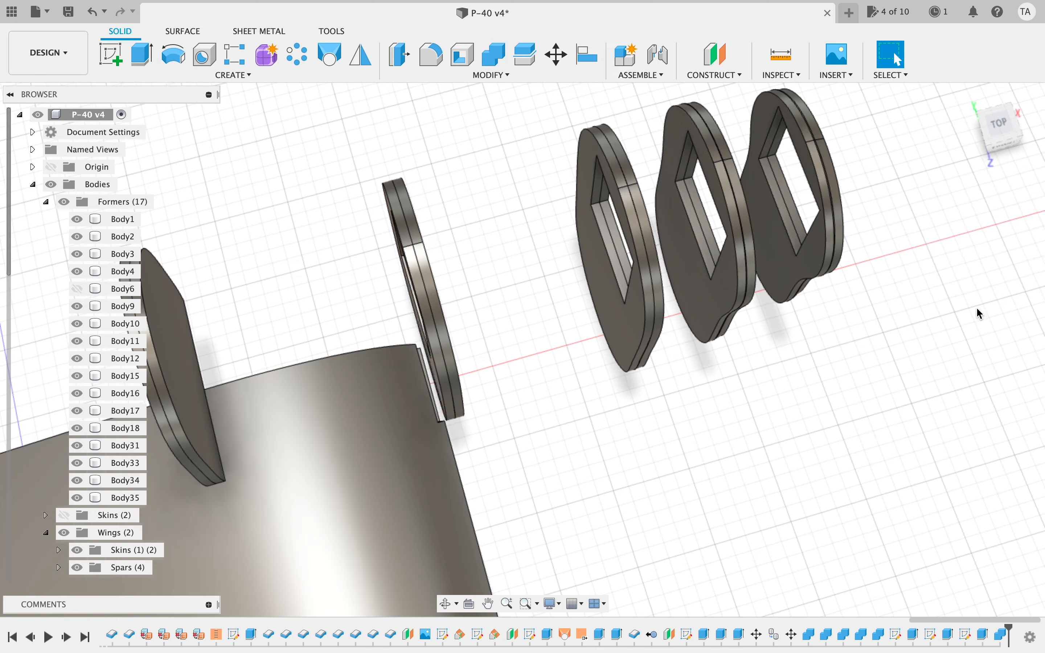
- Edit the upper wing skin's Combine cut to keep its tool body, former Body5
mouse_move(1004, 138)
mouse_down()
mouse_move(881, 91)
mouse_move(670, 43)
mouse_move(618, 70)
mouse_move(622, 53)
mouse_move(637, 65)
mouse_up()
double_click(1001, 642)
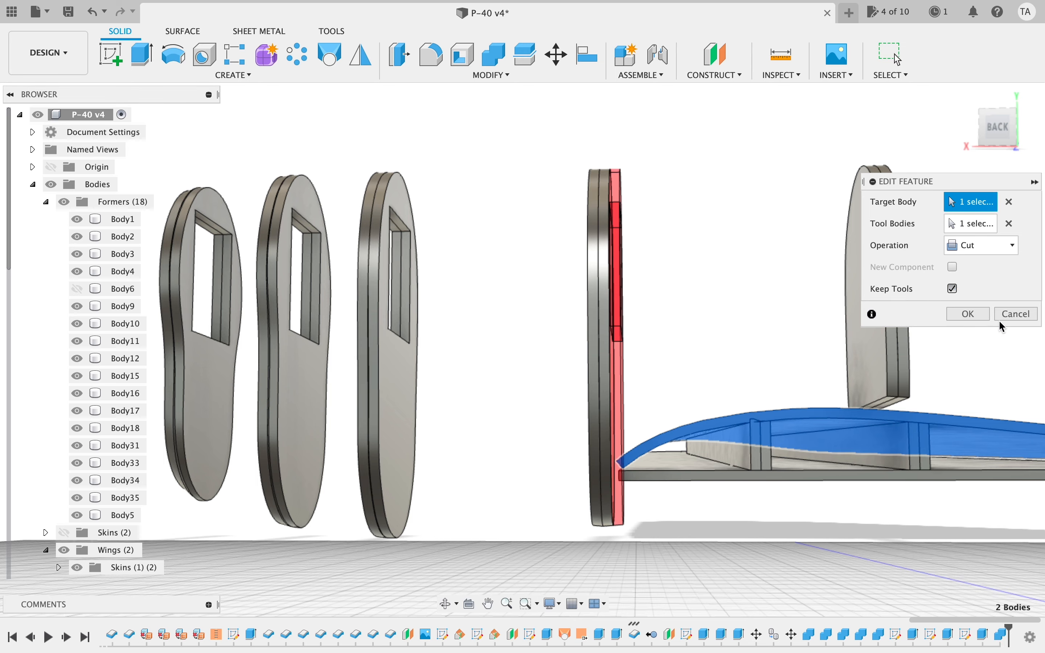
click(984, 319)
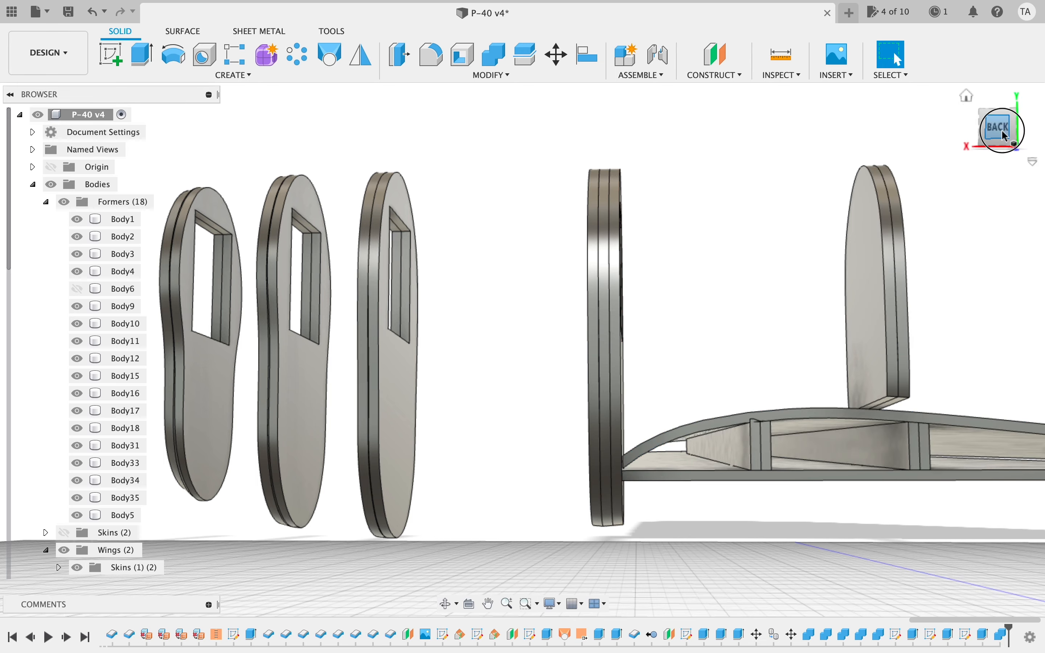
- Cut the lower wing skin with former Body5 at the leading edge using Combine, keeping the tool body
drag(1002, 130, 972, 127)
click(493, 56)
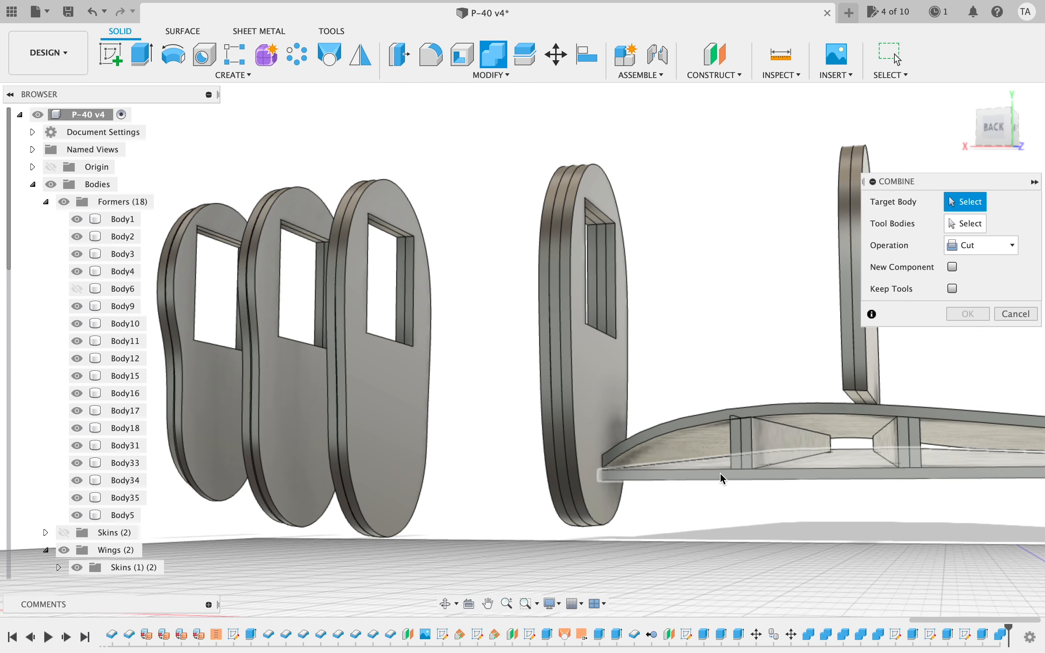
click(704, 476)
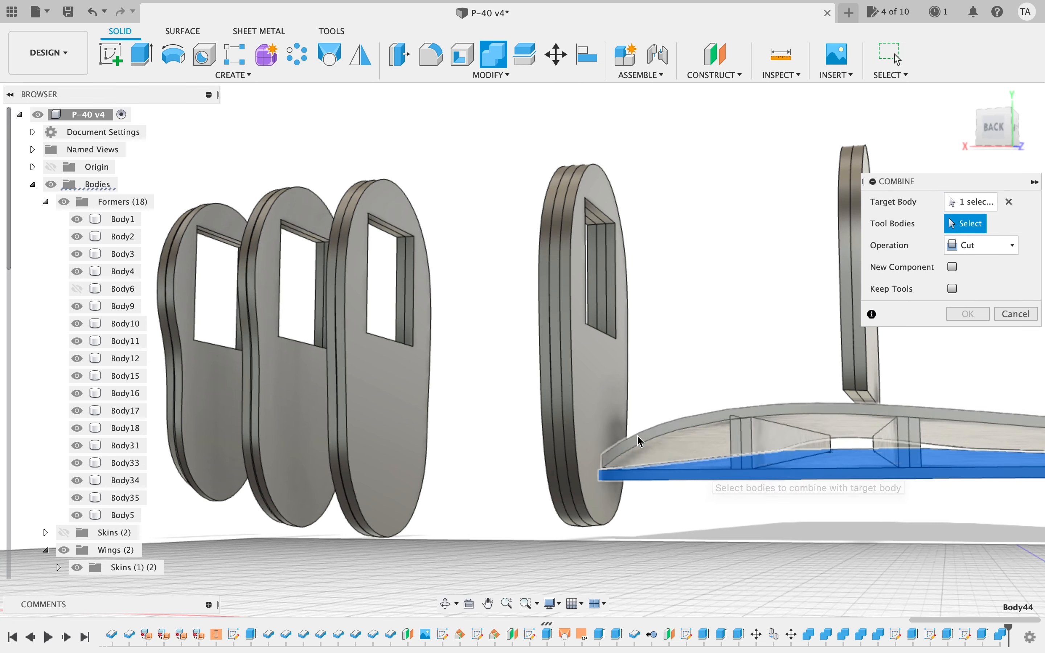
click(609, 376)
click(954, 288)
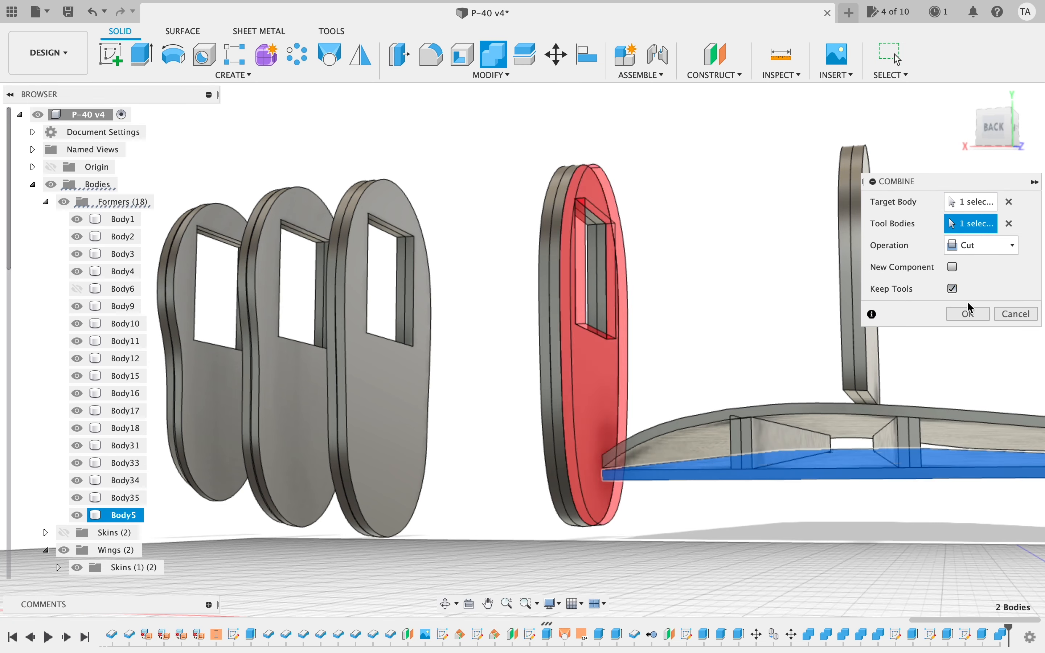
click(969, 314)
- Examine how the wing skins meet the fuselage formers from above, the side and the front
mouse_move(924, 129)
shift+middle_down()
mouse_move(689, 178)
mouse_move(674, 200)
shift+middle_up()
scroll(510, 439, down, 3)
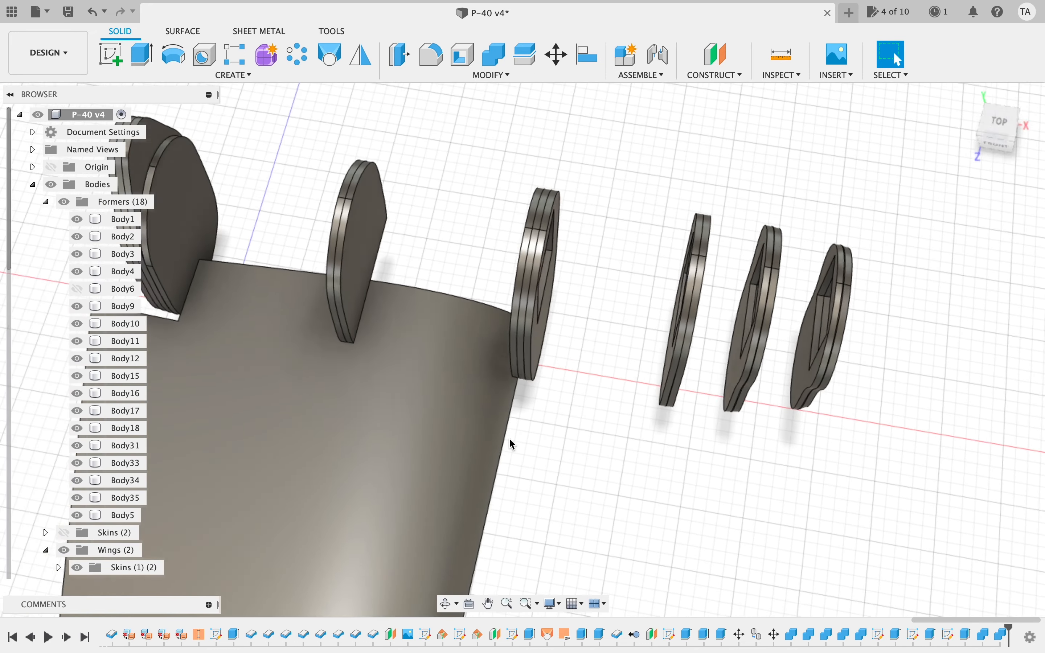
scroll(509, 438, left, 5)
scroll(513, 443, down, 2)
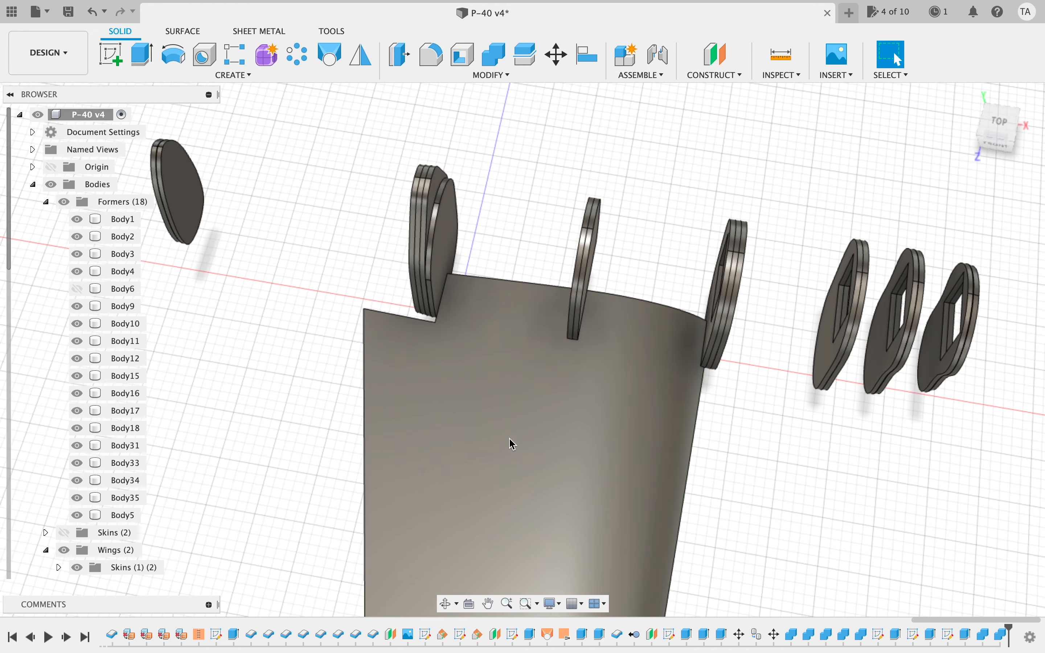
scroll(513, 444, down, 2)
scroll(510, 439, right, 3)
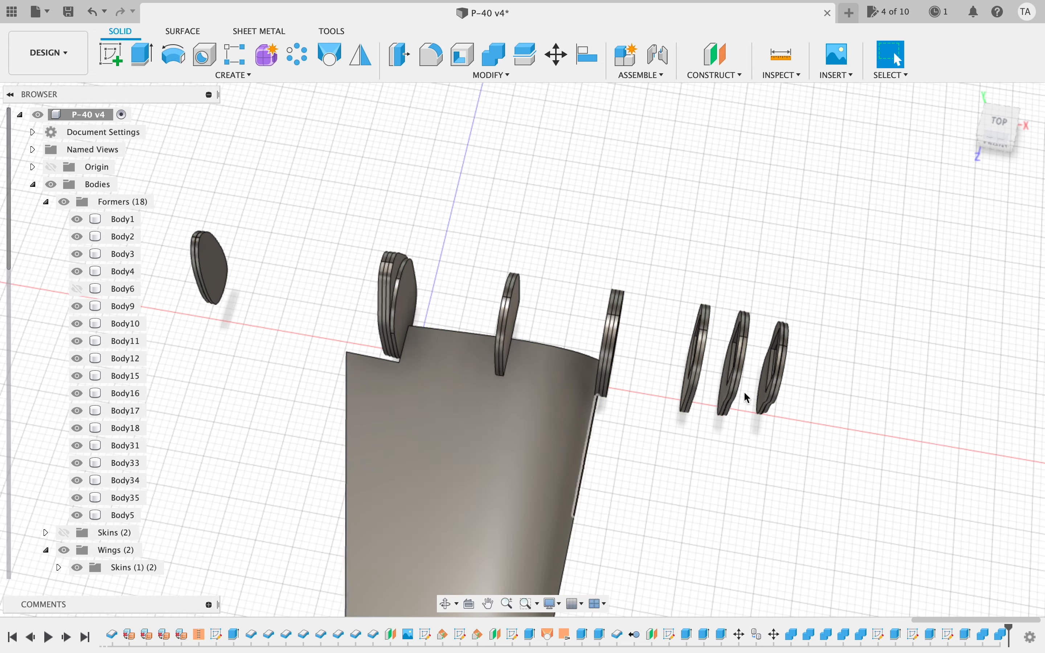
scroll(839, 405, right, 2)
scroll(840, 406, up, 3)
scroll(840, 406, up, 4)
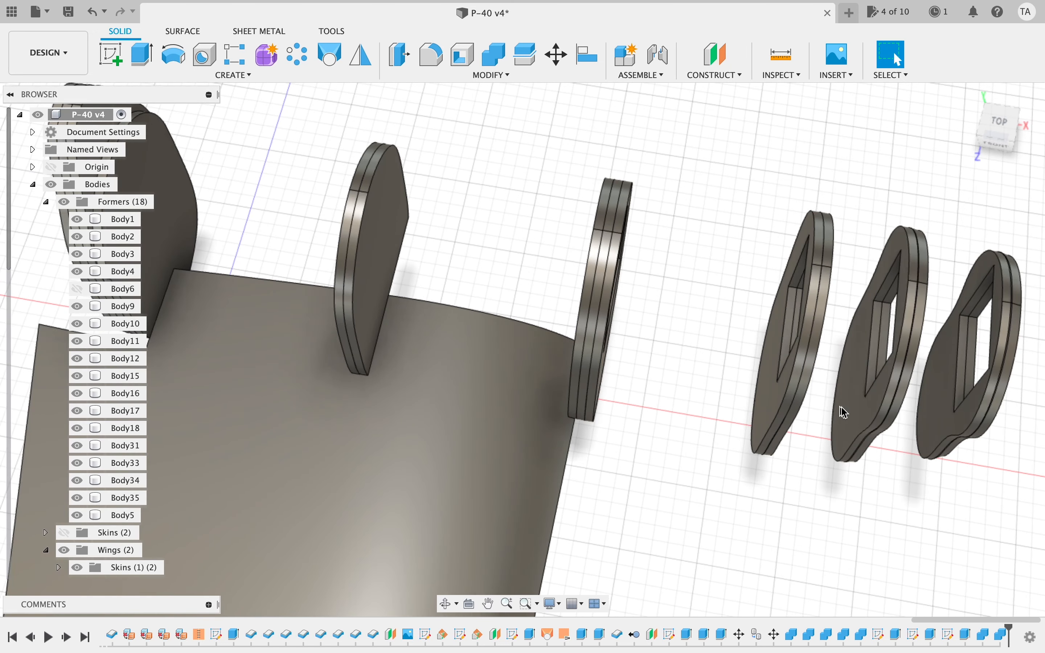
drag(1000, 123, 972, 123)
mouse_move(972, 122)
shift+middle_down()
mouse_move(602, 70)
mouse_move(728, 47)
mouse_move(466, 80)
shift+middle_up()
drag(466, 77, 460, 76)
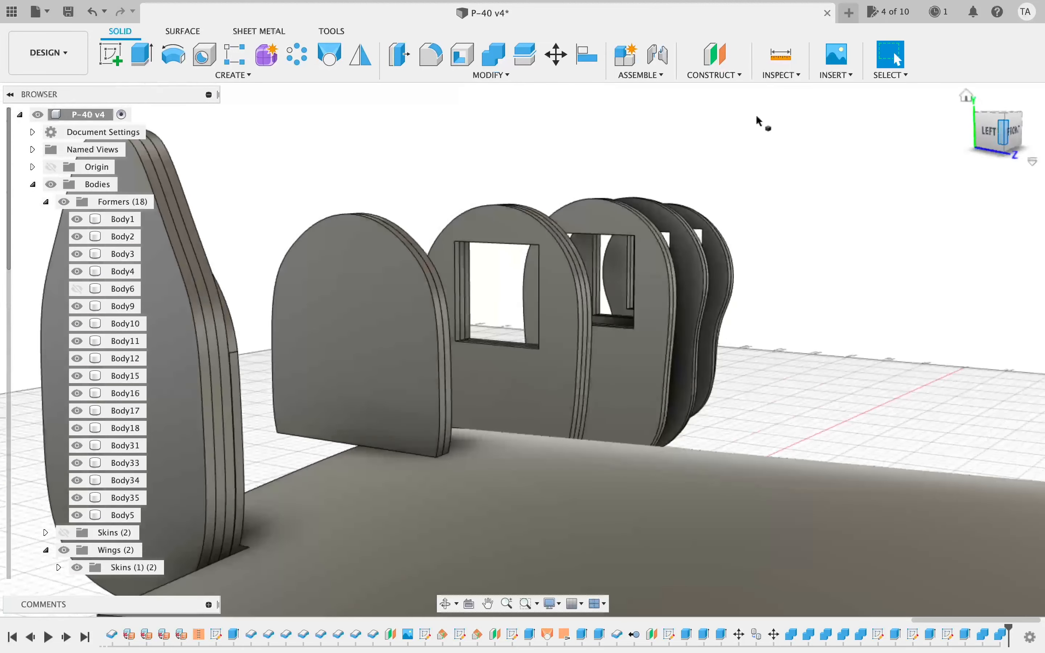
drag(997, 131, 881, 133)
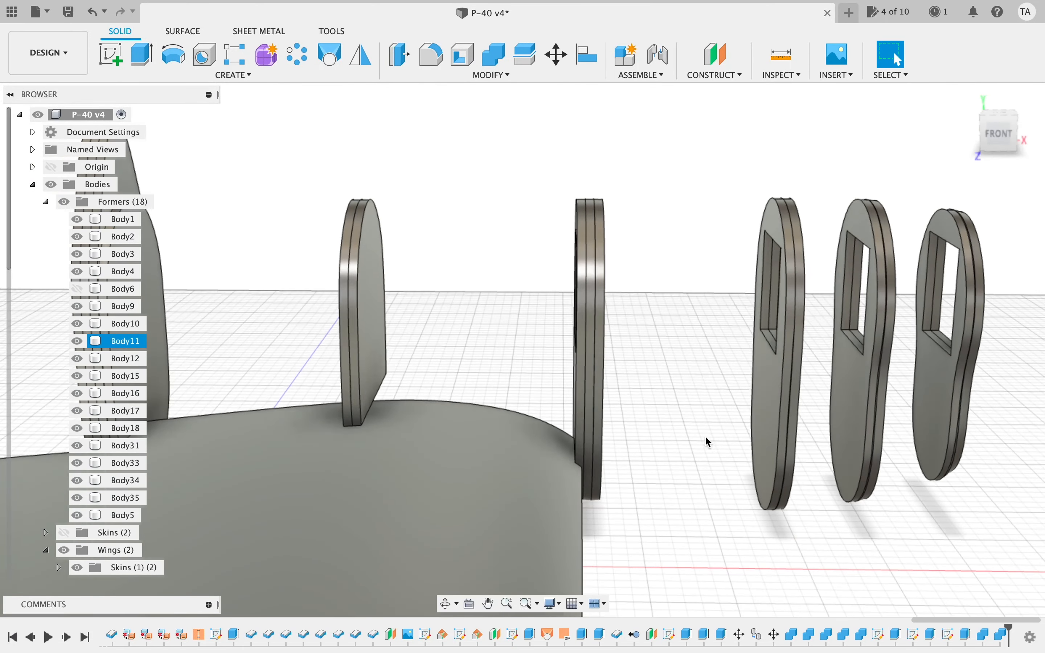
- Show the fuselage skins and review the bodies cut by the 80 mm symmetric wing-profile extrusion, leaving it unedited
click(63, 533)
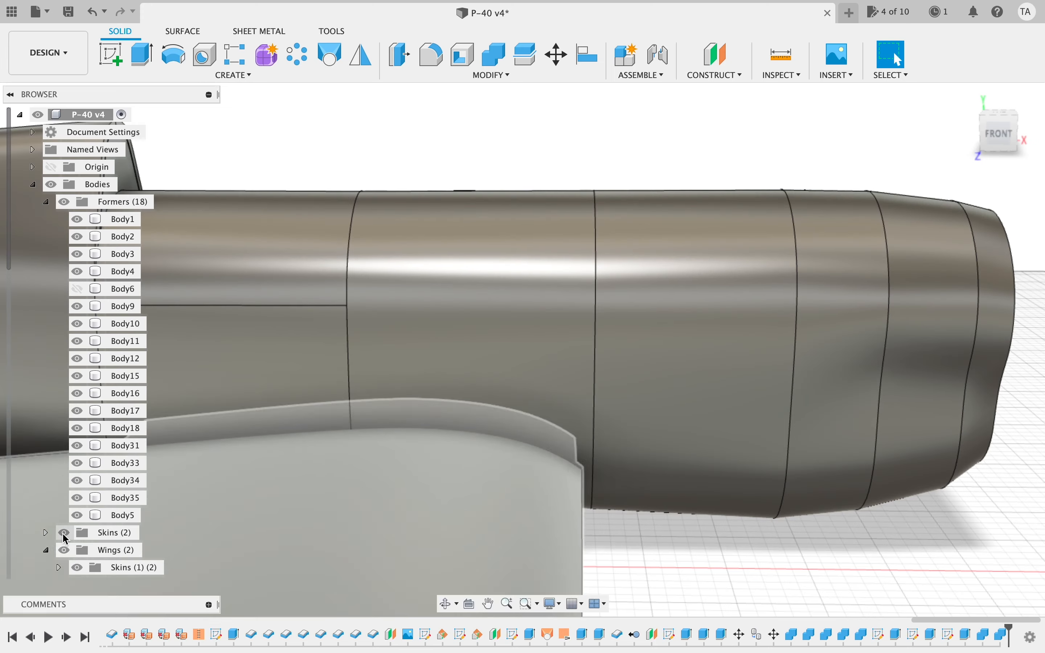
mouse_move(997, 148)
mouse_down()
mouse_move(966, 110)
mouse_move(970, 136)
mouse_move(957, 133)
mouse_move(954, 114)
mouse_move(690, 93)
mouse_move(692, 122)
mouse_up()
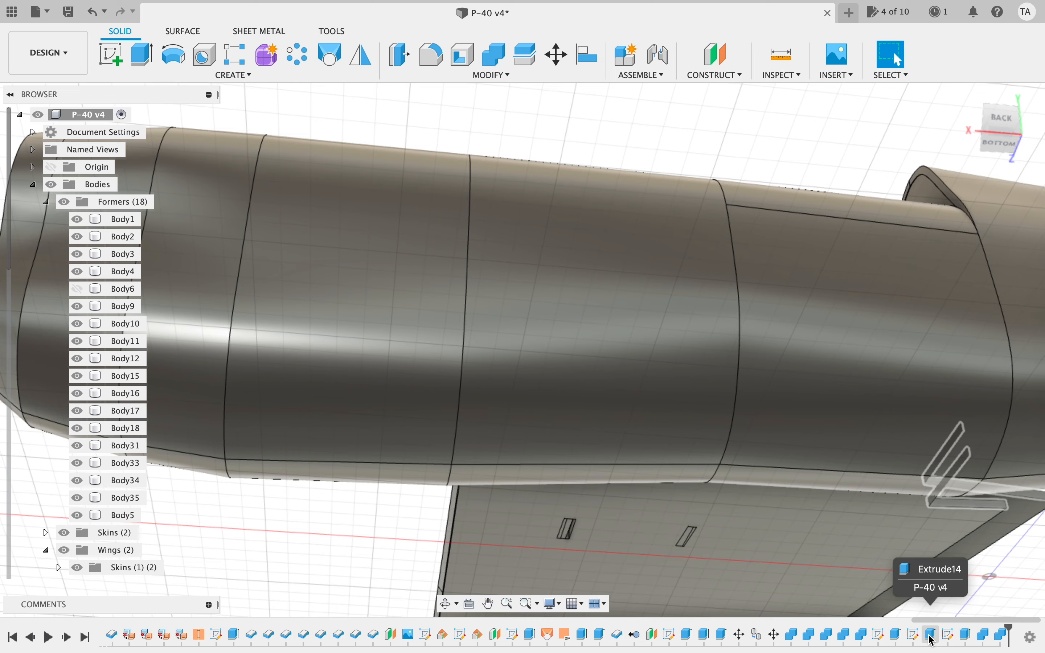
double_click(898, 634)
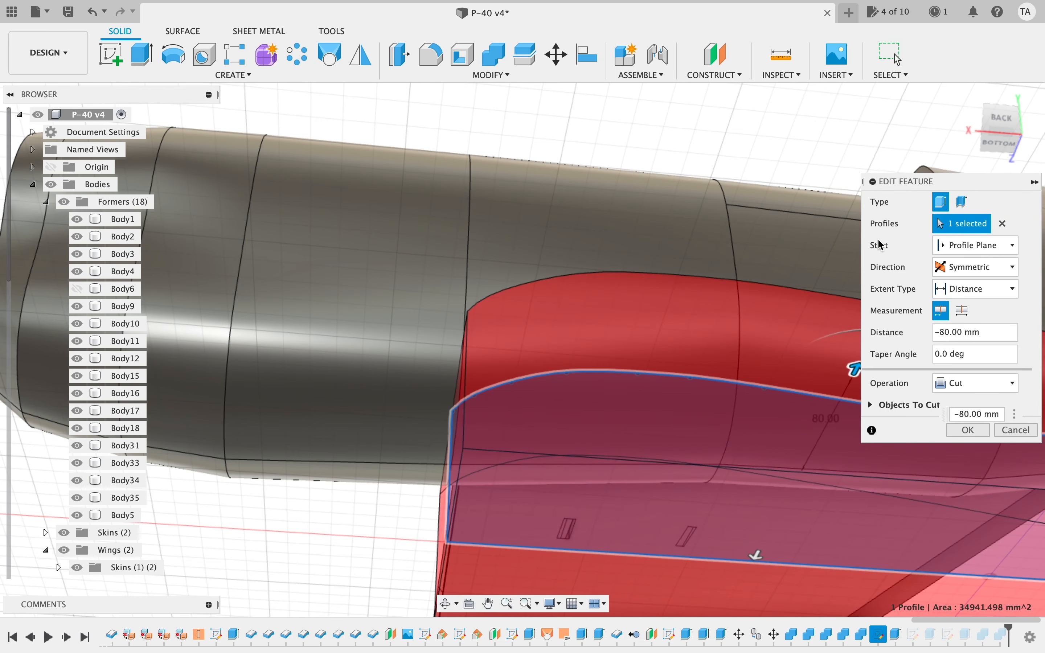
click(880, 406)
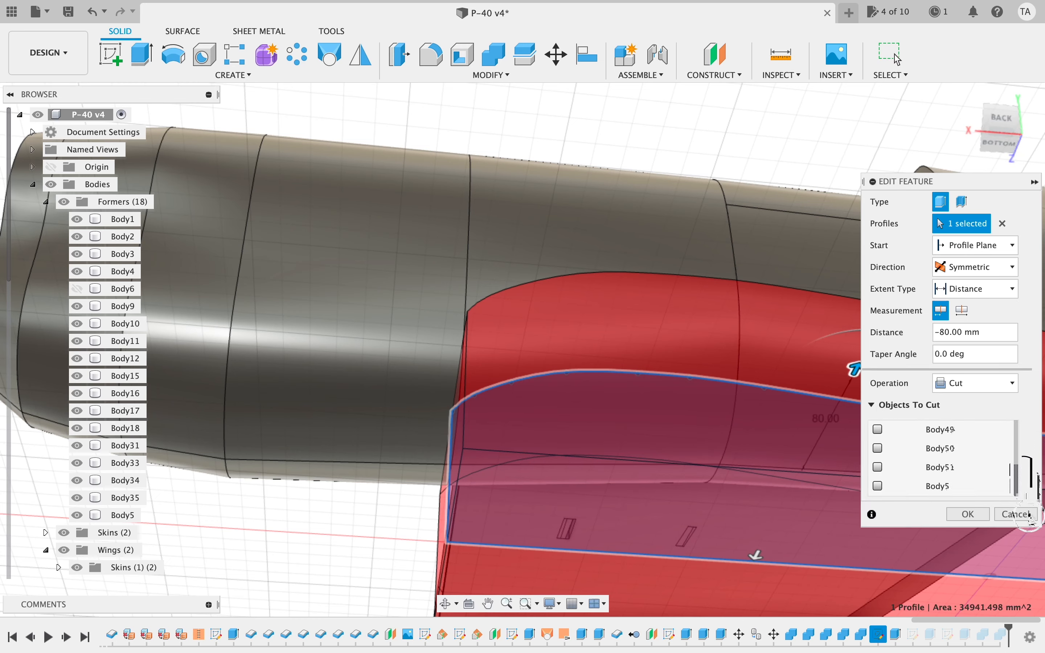
click(1015, 514)
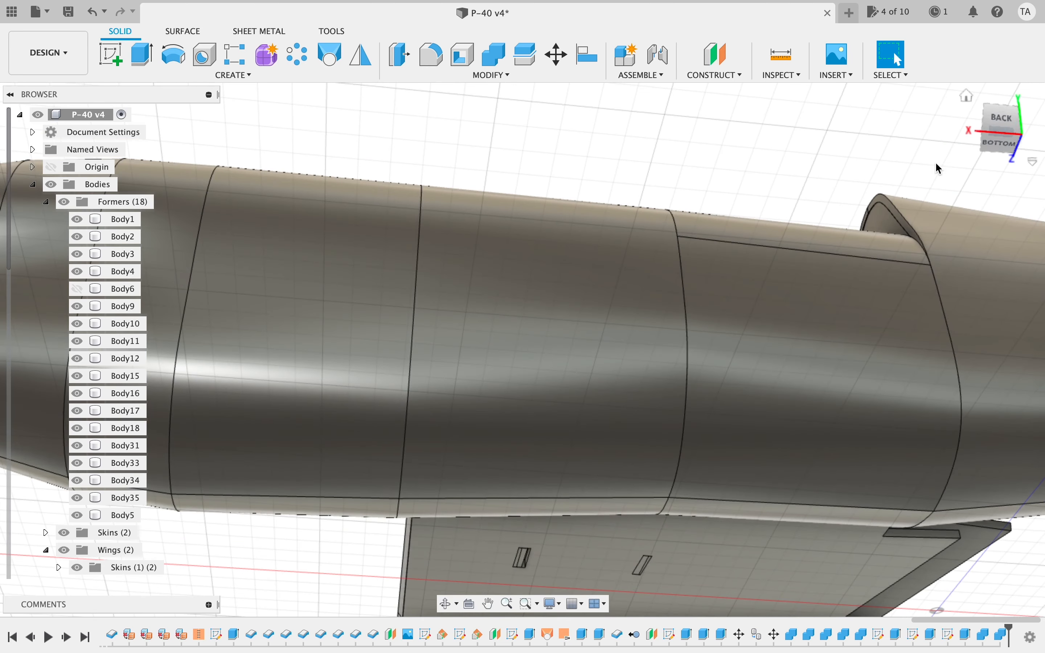
- Undo the wing-skin cuts and the earlier change to the wing-profile extrusion, and leave sketch editing
click(1014, 122)
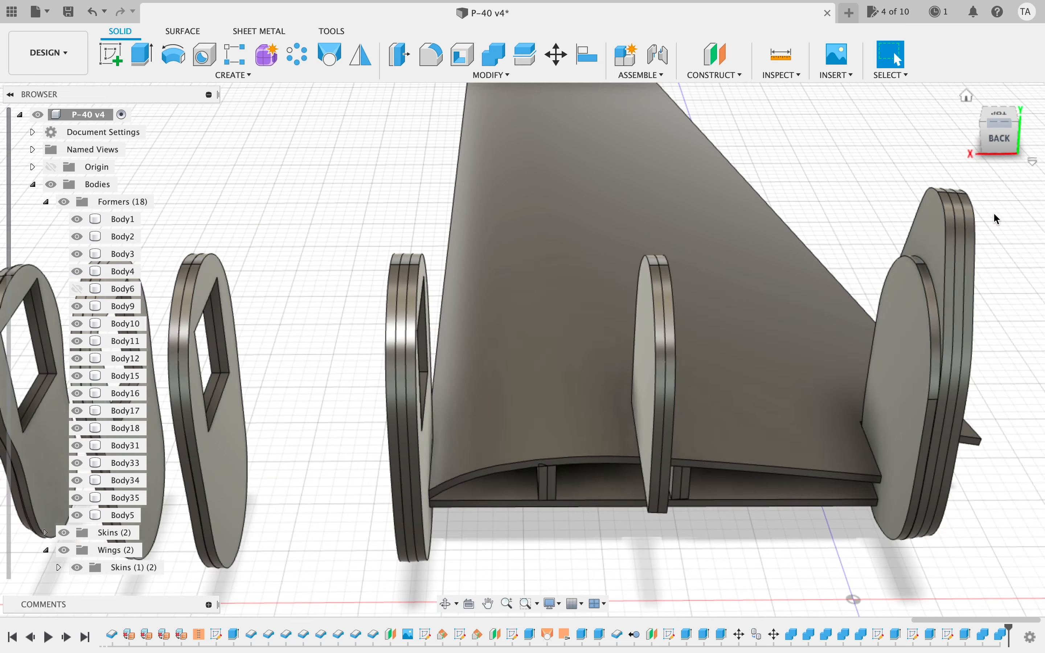
key(super+z)
key(super+z)
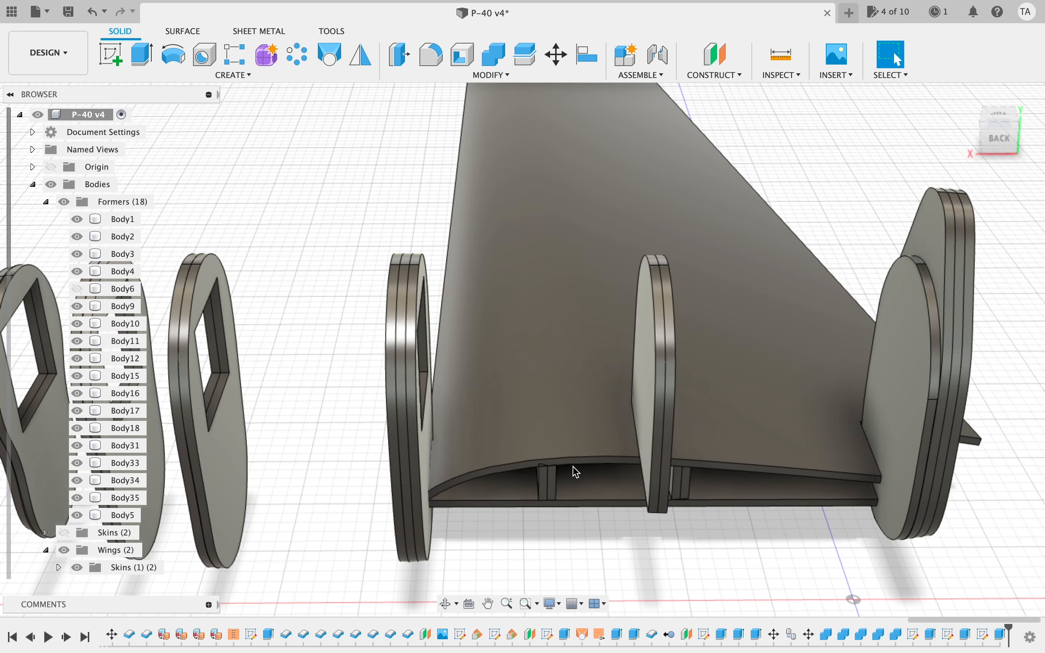
key(super+z)
click(1011, 463)
key(super+z)
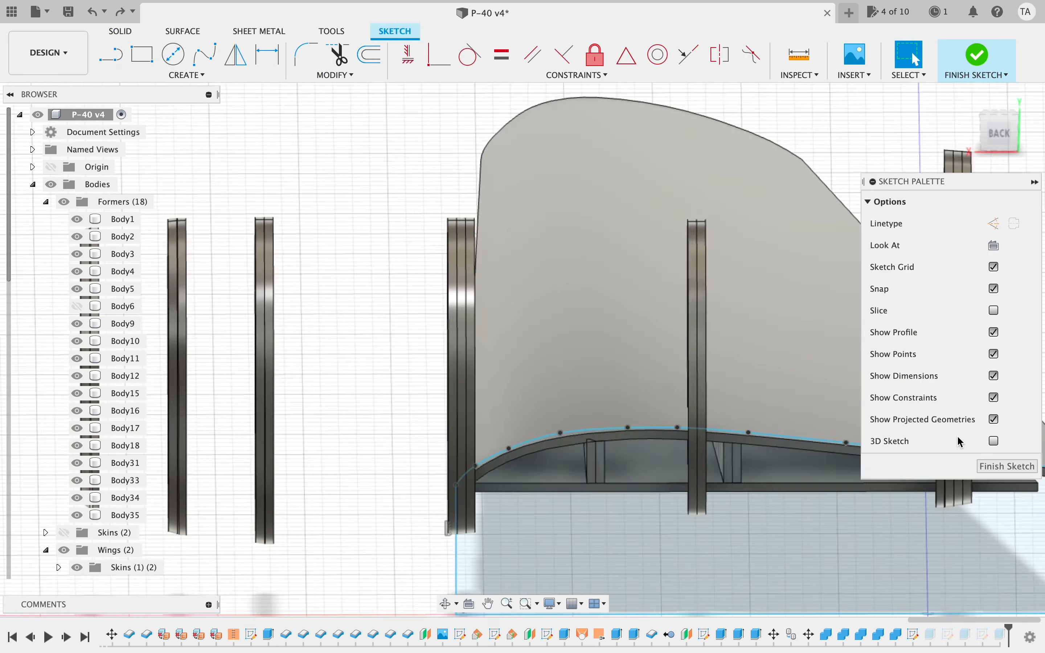
click(987, 466)
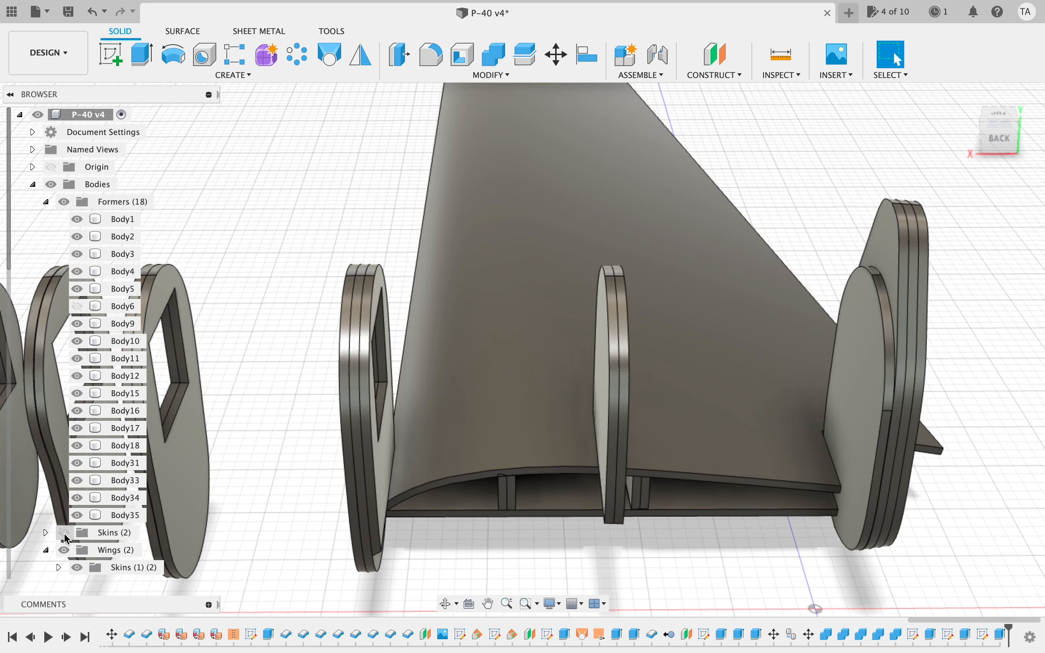
- Show the fuselage skins and examine the wing opening from below and from the side
click(66, 534)
scroll(540, 567, up, 3)
scroll(540, 567, down, 5)
scroll(540, 567, down, 4)
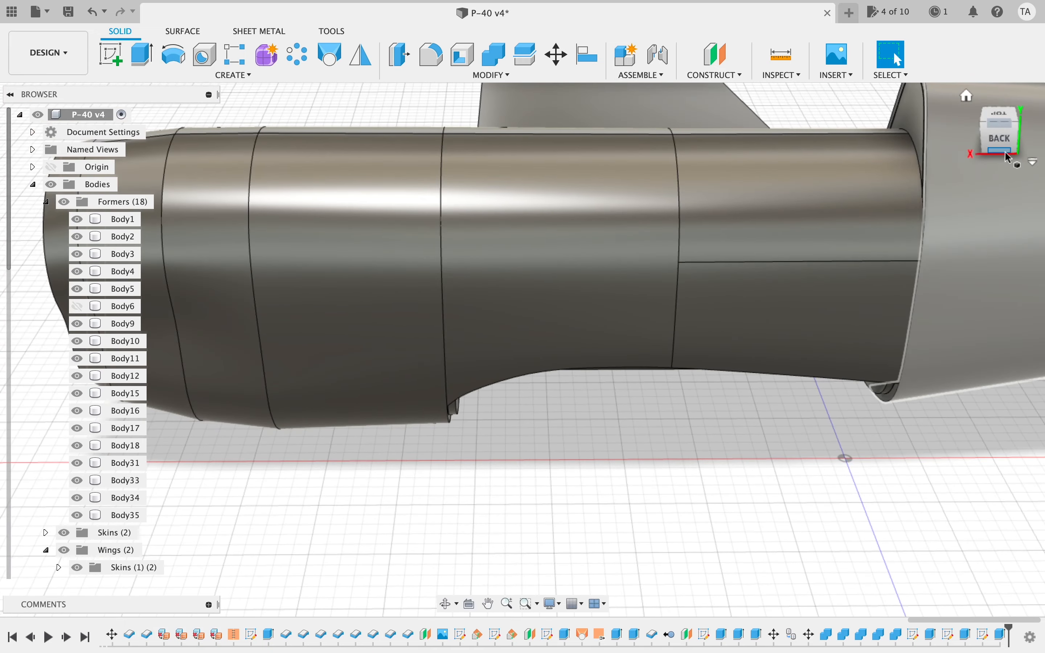
drag(987, 137, 686, 82)
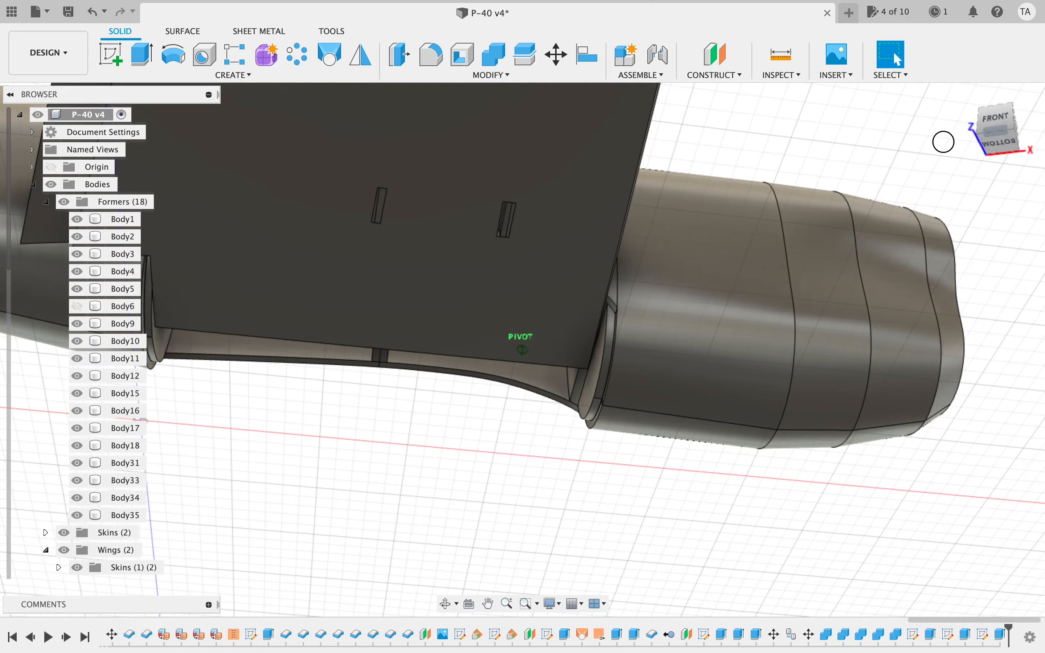
mouse_move(944, 142)
mouse_down()
mouse_move(980, 175)
mouse_move(649, 171)
mouse_up()
scroll(682, 462, left, 2)
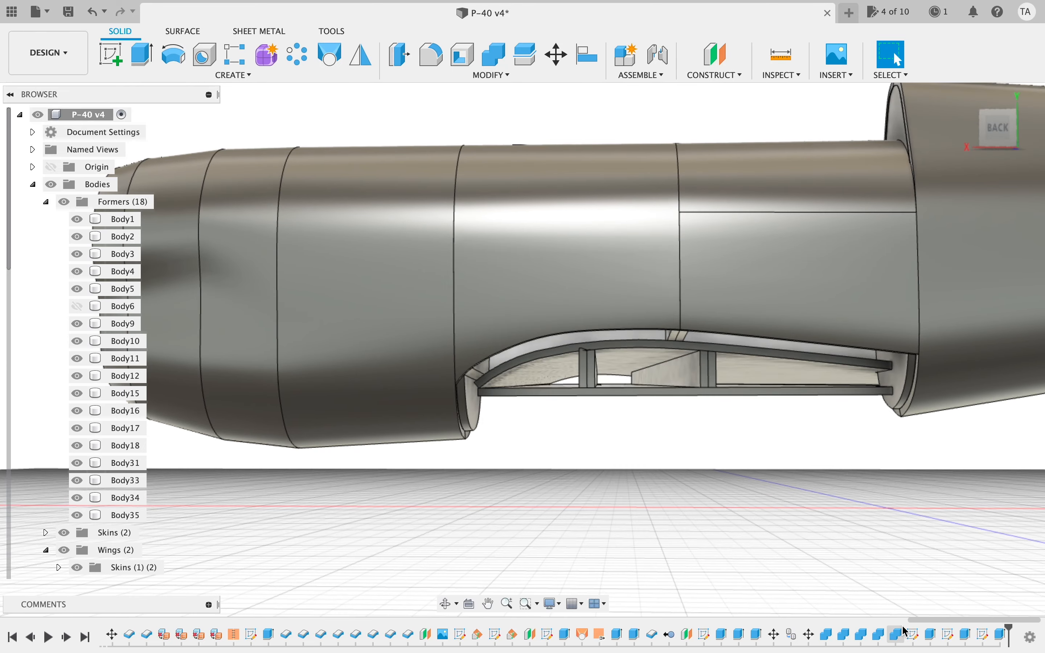
- Exclude former Body5 from the objects cut by the 80 mm symmetric wing-profile extrusion
double_click(933, 636)
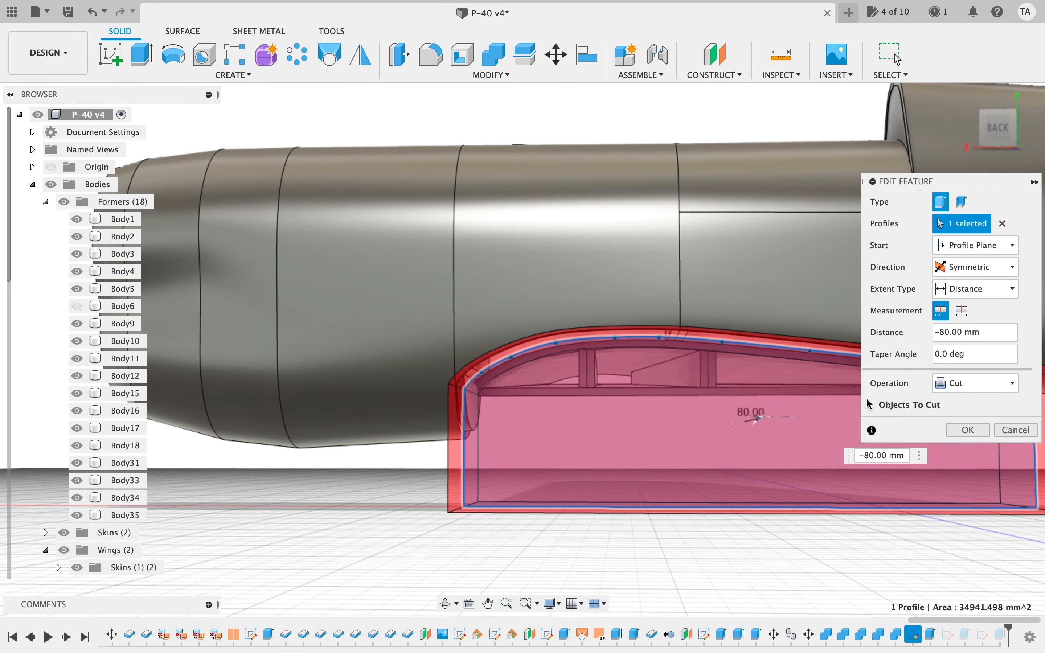
click(872, 405)
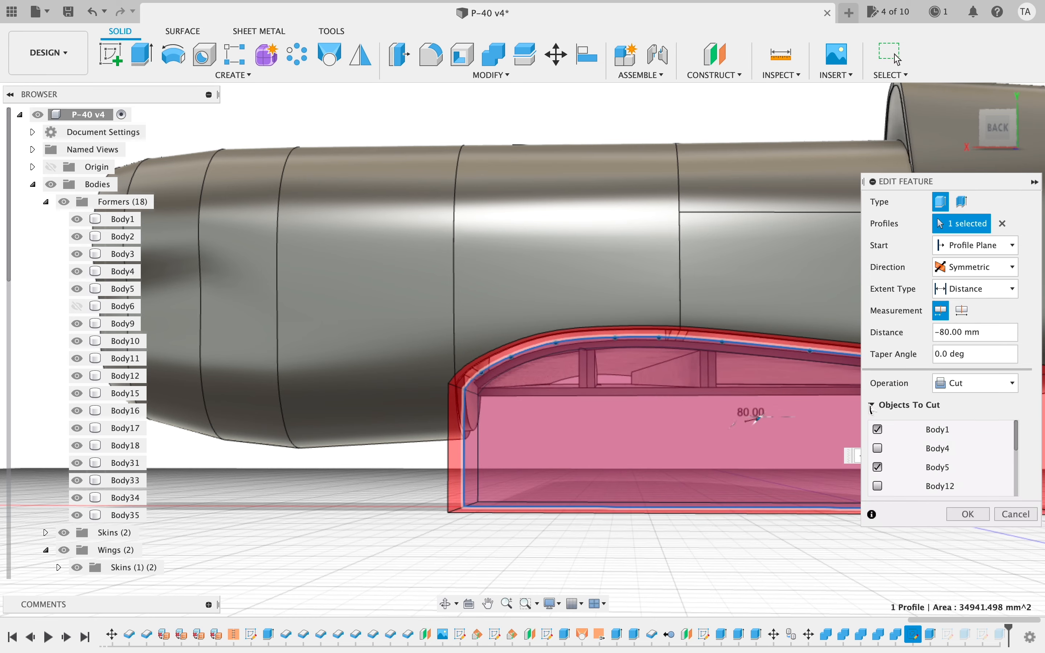
click(878, 463)
click(968, 515)
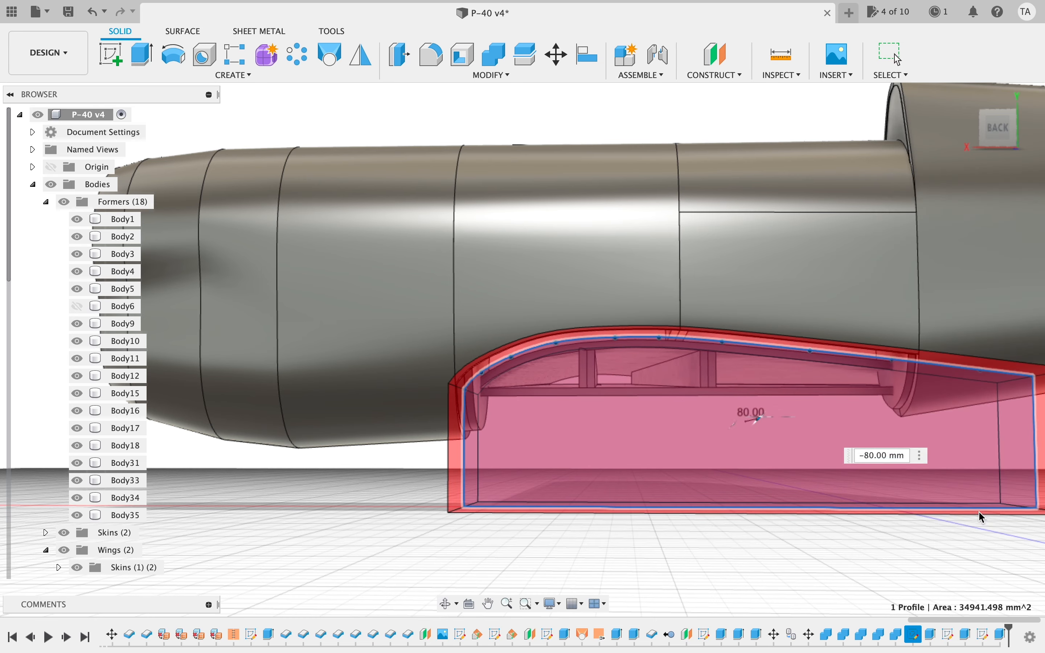
- Cut the upper wing skin with former Body5 at the leading edge using Combine, with Keep Tools enabled
scroll(713, 514, up, 8)
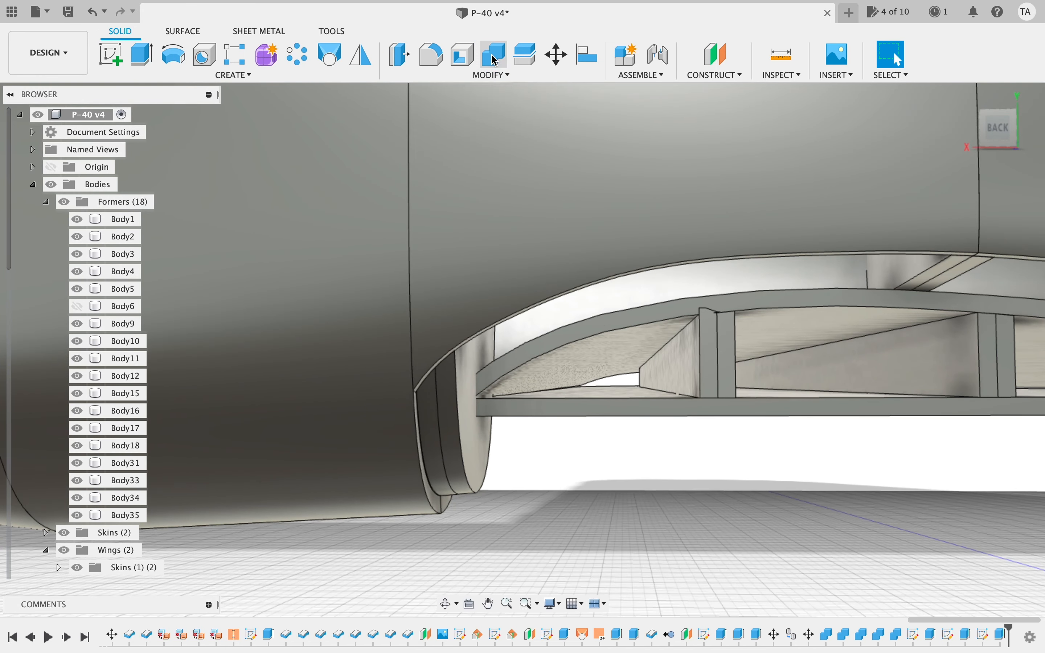
click(496, 61)
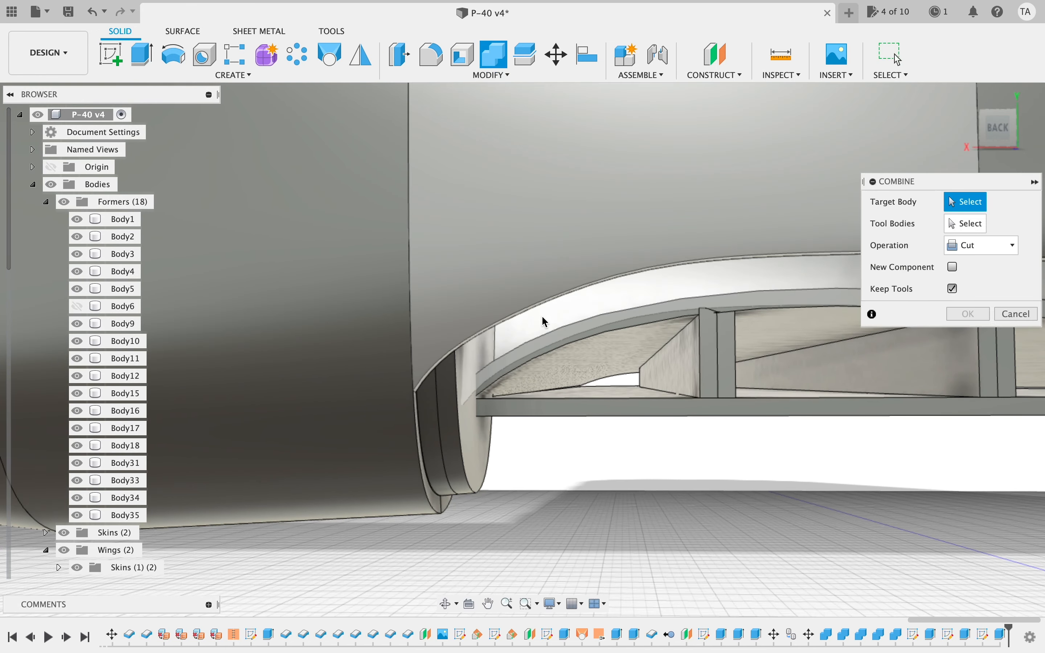
click(520, 373)
click(468, 434)
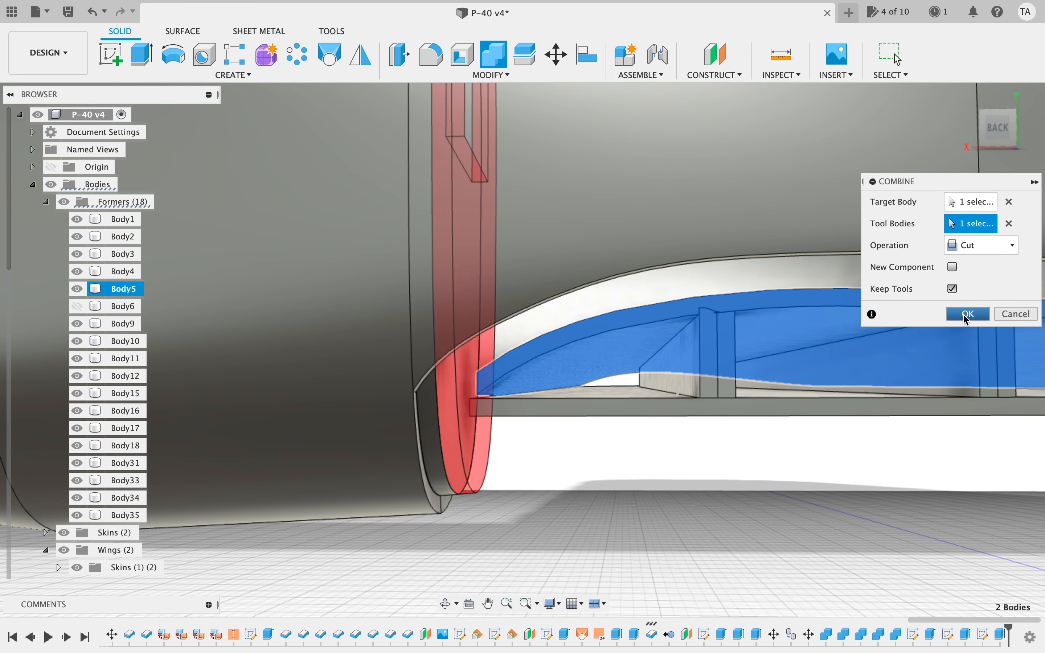
click(967, 314)
- Cut the flat lower wing skin with former Body5 using Combine, with Keep Tools enabled
click(493, 63)
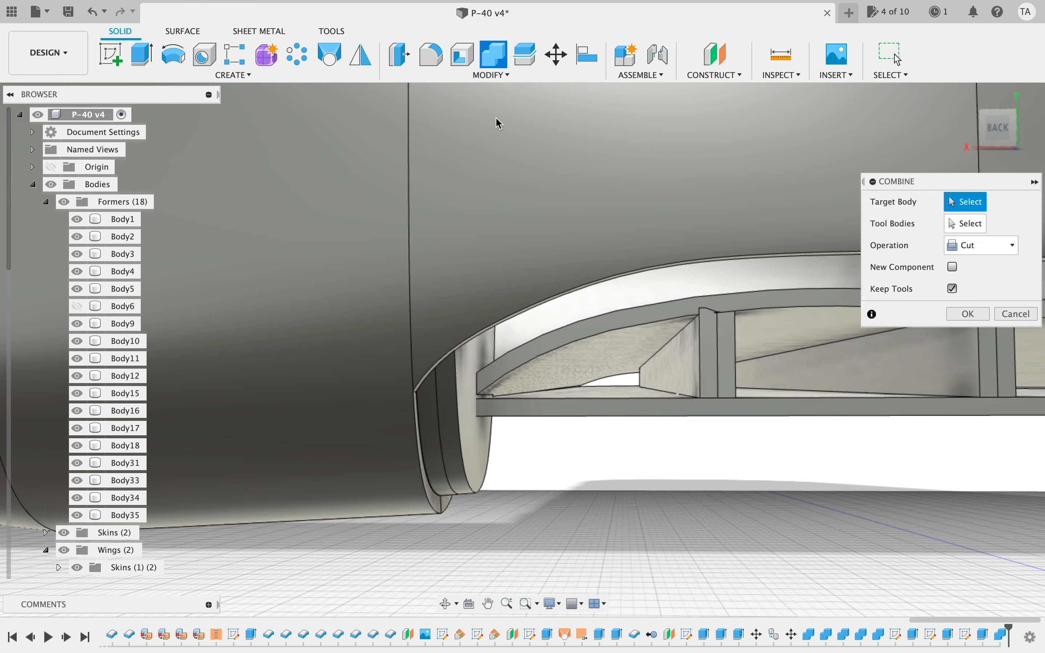
click(560, 401)
click(485, 450)
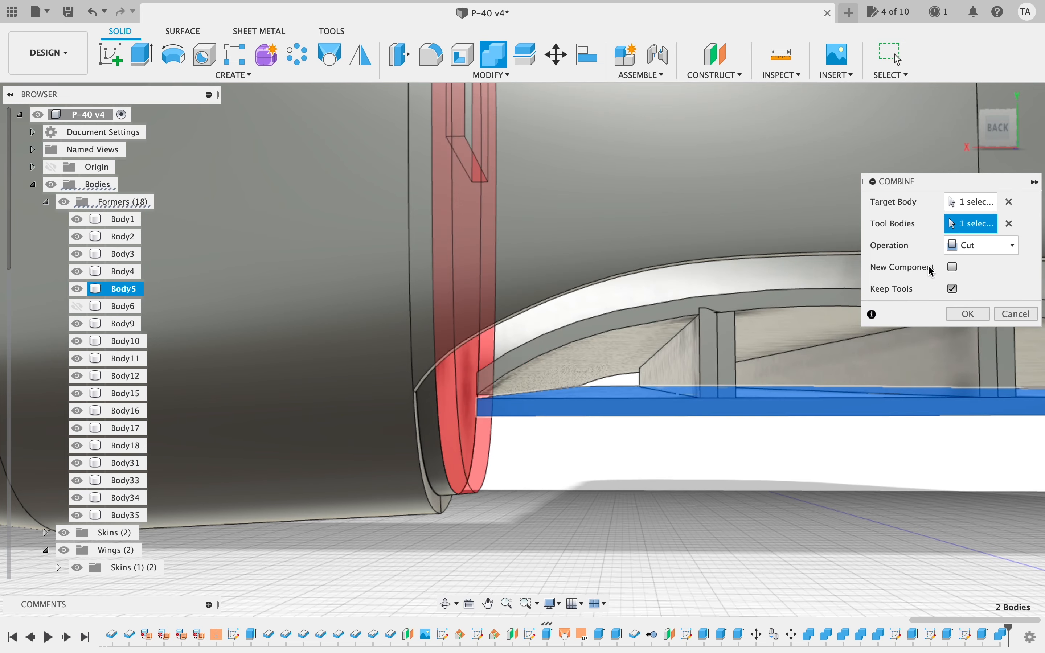
click(969, 314)
scroll(651, 539, down, 4)
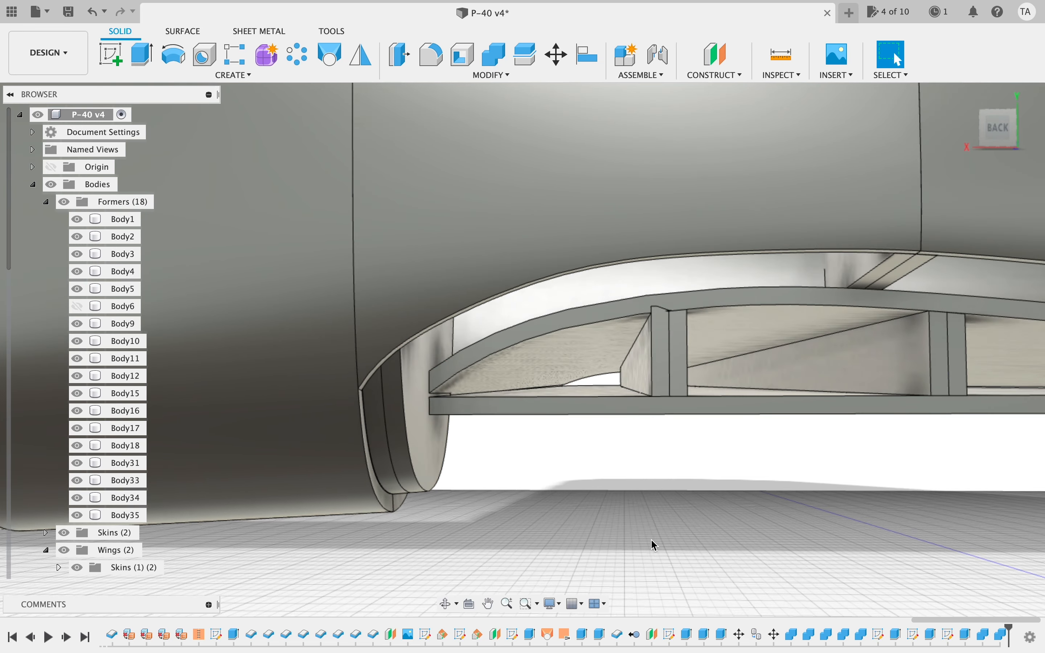
scroll(647, 541, down, 1)
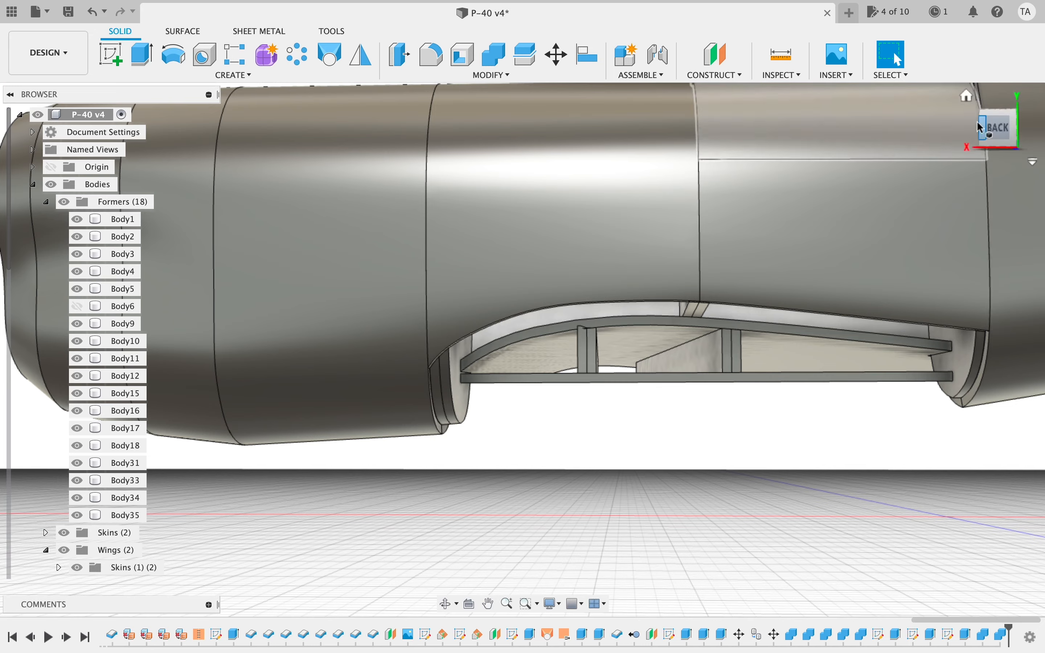
mouse_move(522, 349)
shift+middle_down()
mouse_move(777, 35)
mouse_move(770, 29)
shift+middle_up()
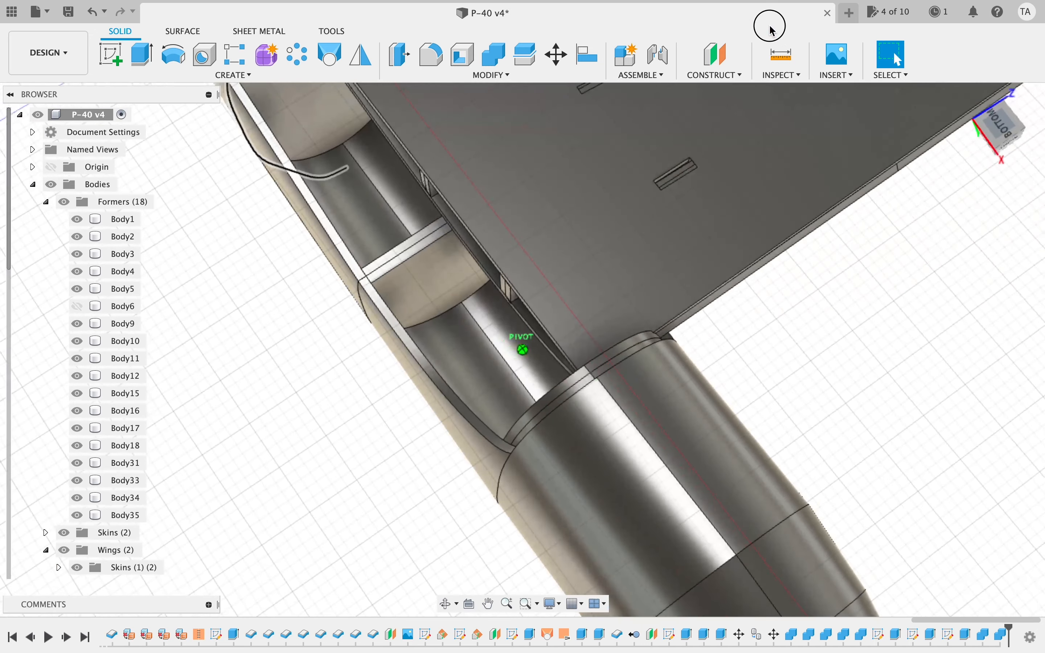
scroll(348, 283, down, 3)
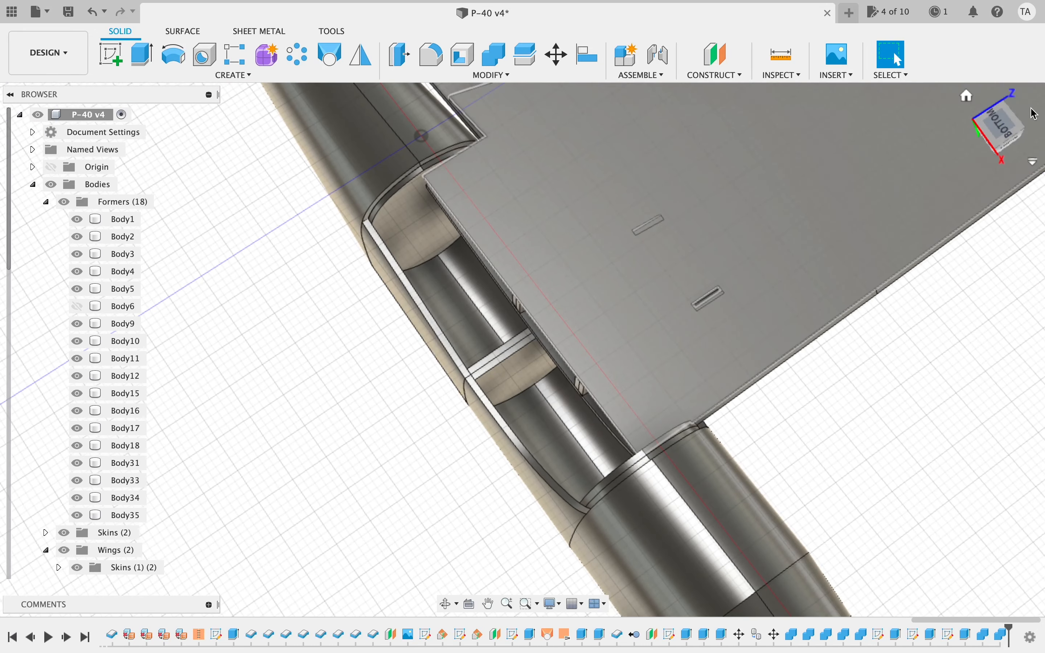
- Collapse the Wings folder and hide the fuselage skins so that the formers are exposed
mouse_move(1010, 140)
shift+middle_down()
mouse_move(800, 153)
mouse_move(799, 39)
mouse_move(776, 5)
mouse_move(766, 9)
mouse_move(801, 380)
shift+middle_up()
scroll(639, 442, down, 3)
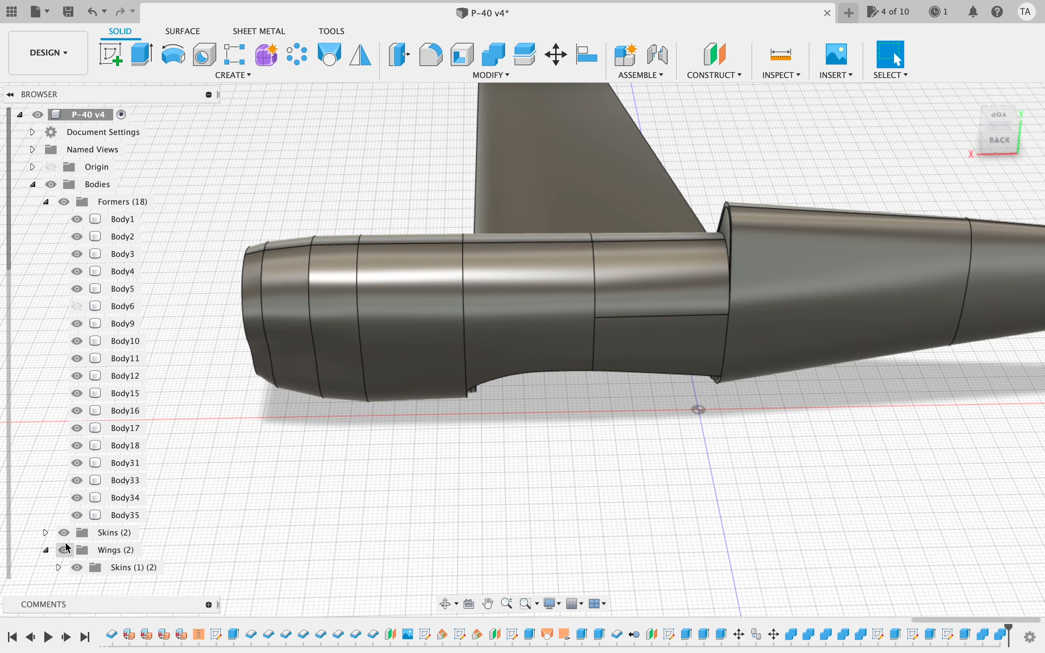
click(45, 550)
click(61, 534)
scroll(605, 528, up, 2)
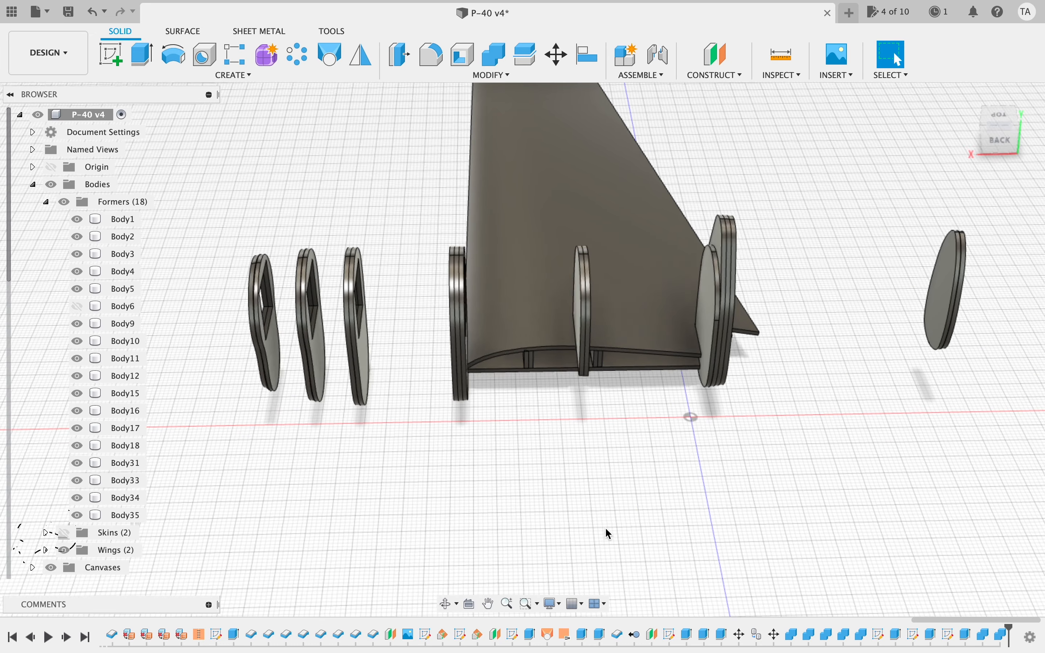
- Show Sketch15, which holds the two nested rectangles on the foremost former
scroll(605, 529, right, 3)
scroll(605, 528, left, 3)
scroll(606, 528, up, 4)
scroll(605, 528, left, 4)
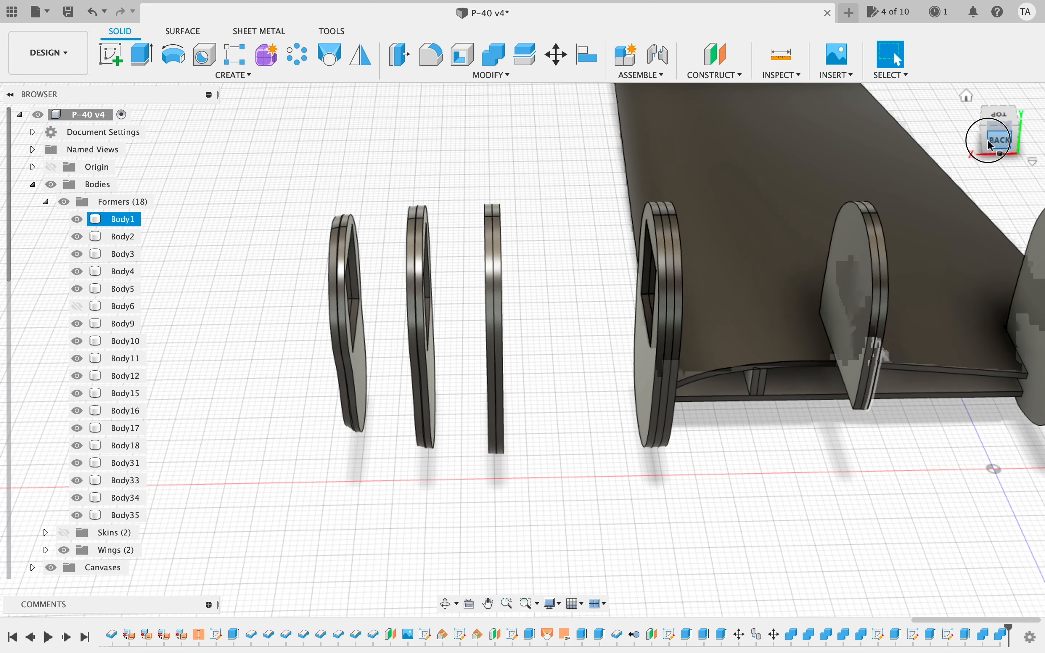
mouse_move(989, 141)
mouse_down()
mouse_move(489, 128)
mouse_move(509, 121)
mouse_up()
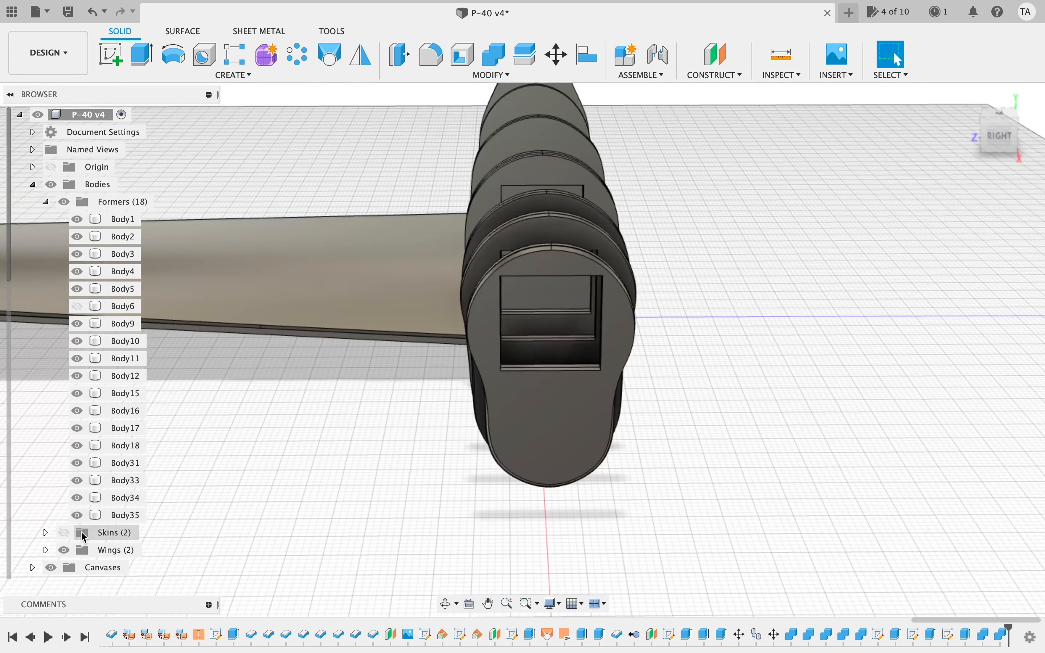
scroll(113, 519, down, 10)
click(73, 554)
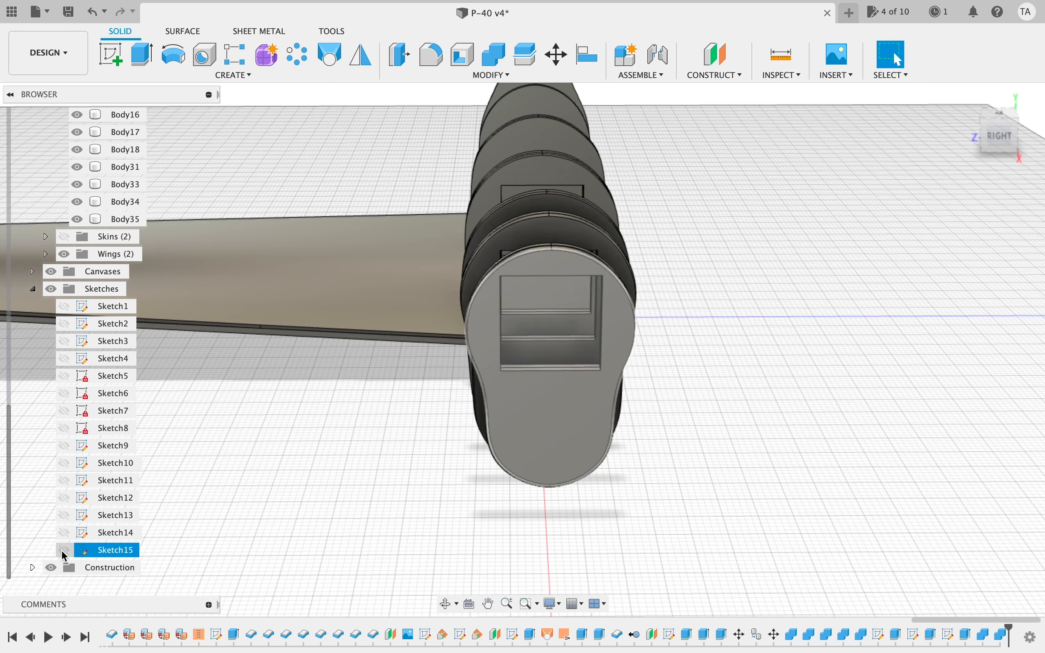
click(64, 550)
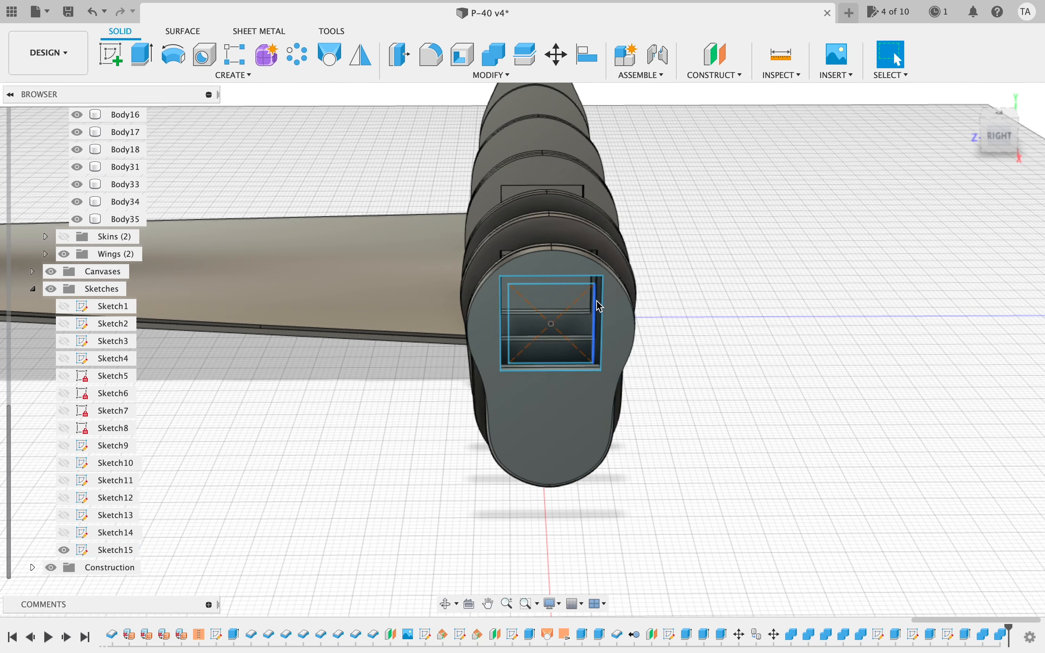
- Extrude the frame profile between Sketch15's two rectangles back through the front formers to a distance of -220 mm
scroll(600, 306, up, 8)
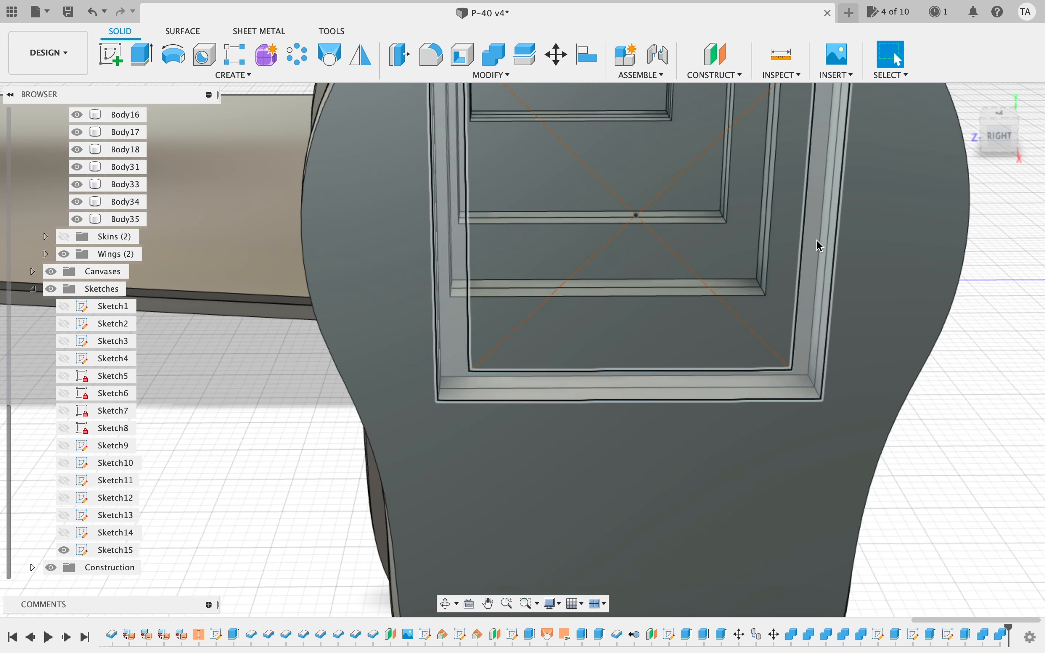
click(821, 245)
key(e)
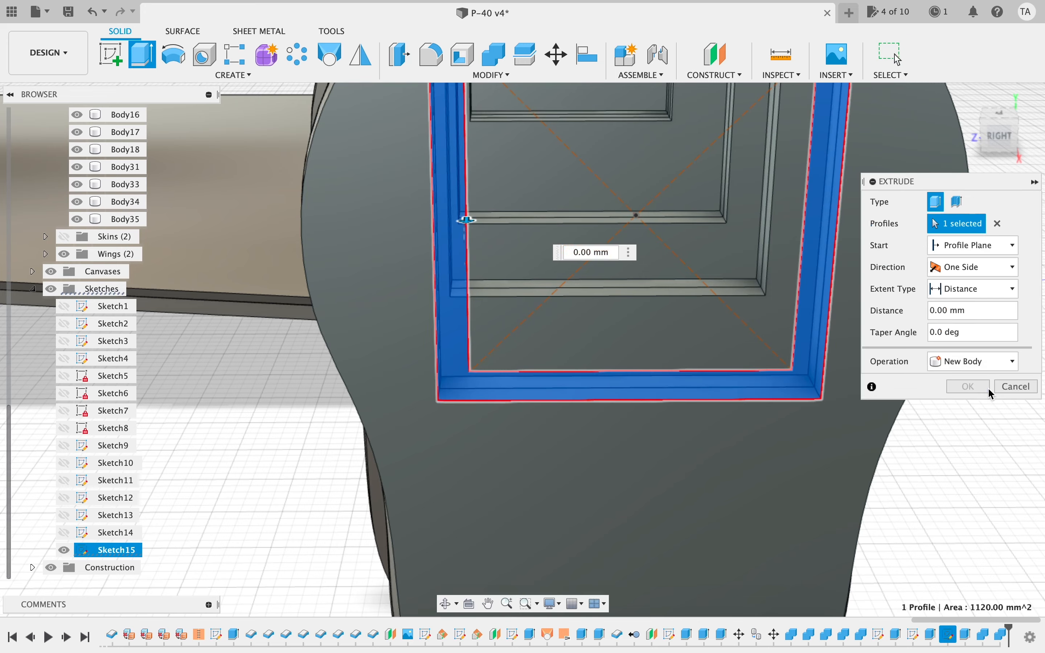
mouse_move(1001, 138)
mouse_down()
mouse_move(866, 143)
mouse_move(772, 196)
mouse_up()
scroll(543, 390, down, 10)
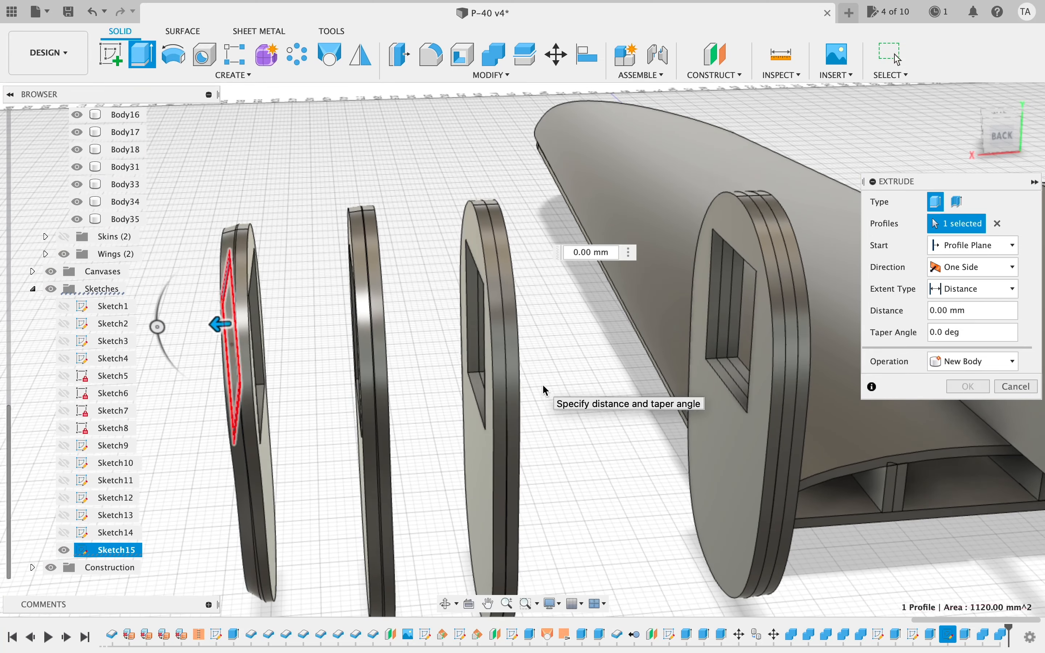
drag(235, 339, 588, 351)
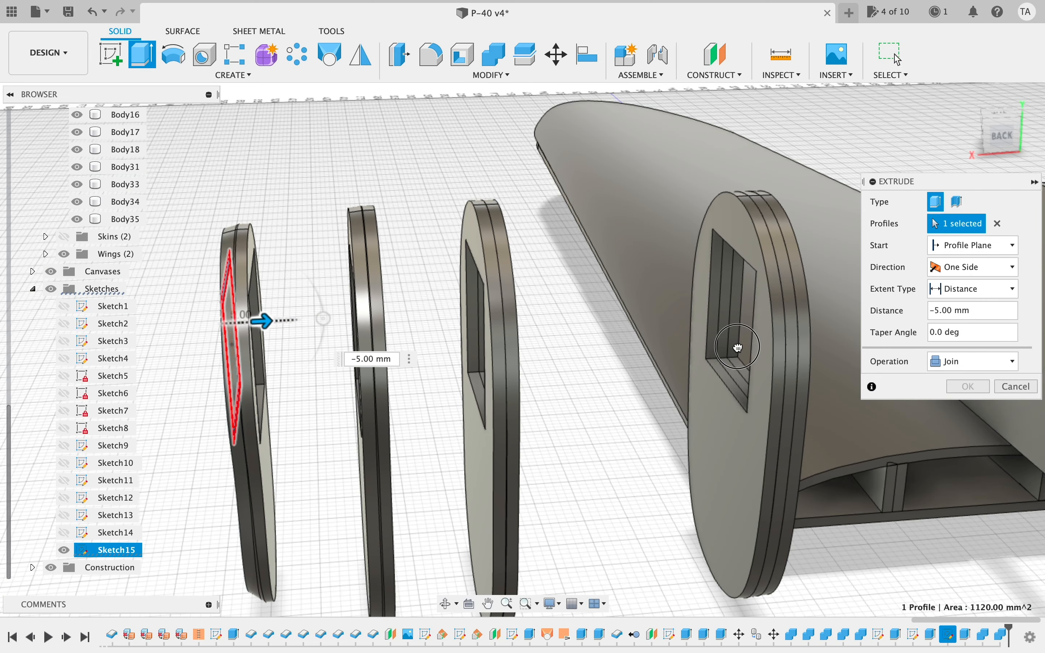
drag(288, 331, 512, 308)
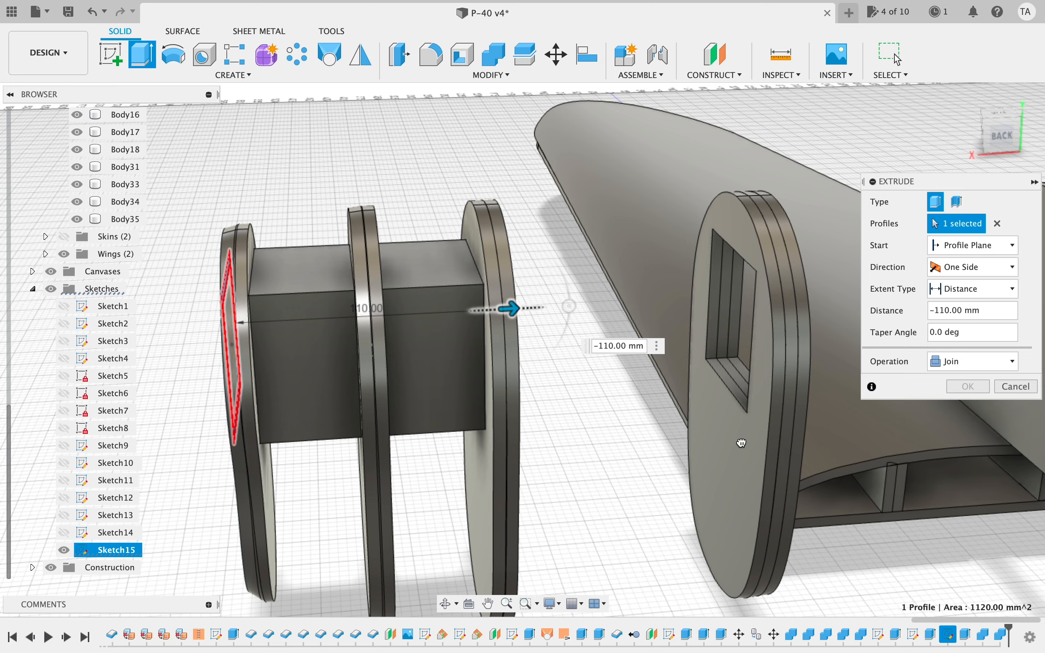
drag(740, 443, 740, 441)
scroll(740, 440, right, 10)
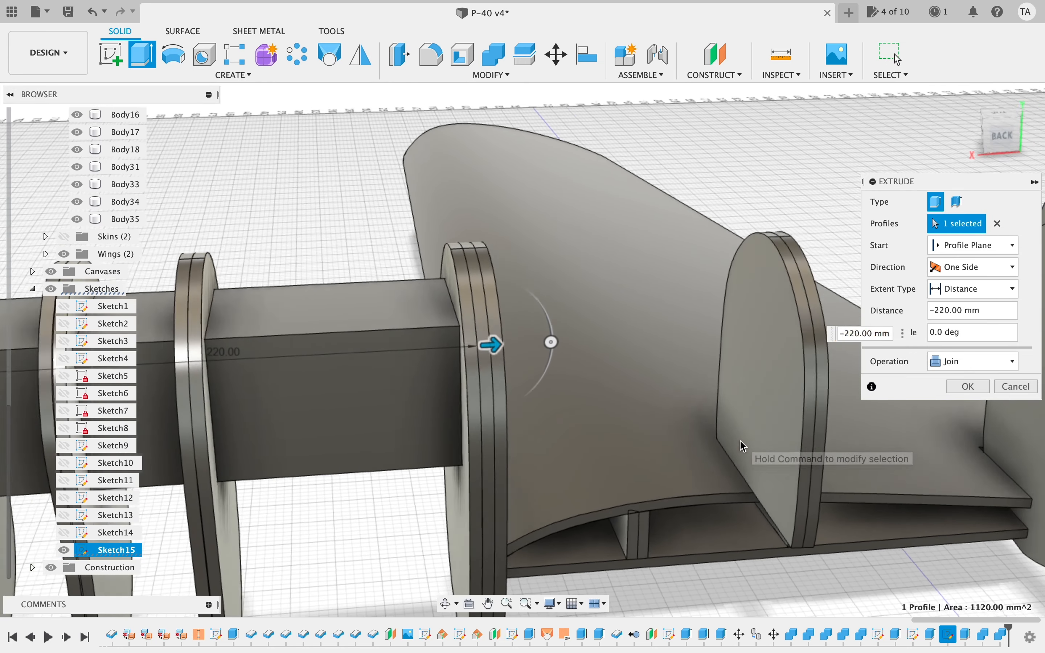
- Set the frame extrusion to end at the front face of former Body34 and create it as a new body
click(971, 288)
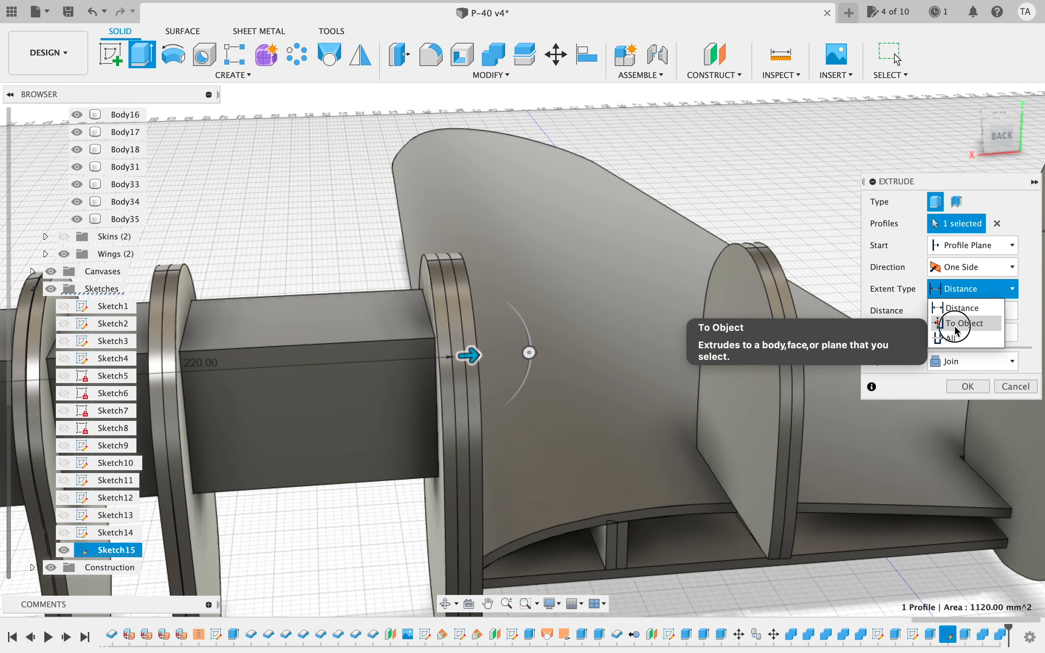
click(954, 325)
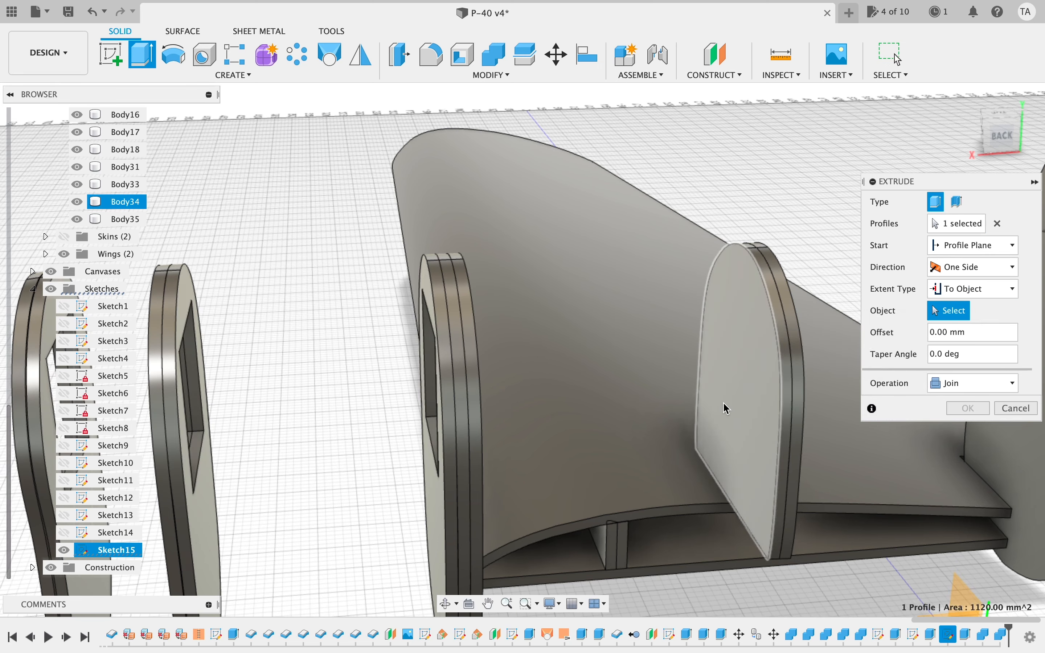
click(739, 389)
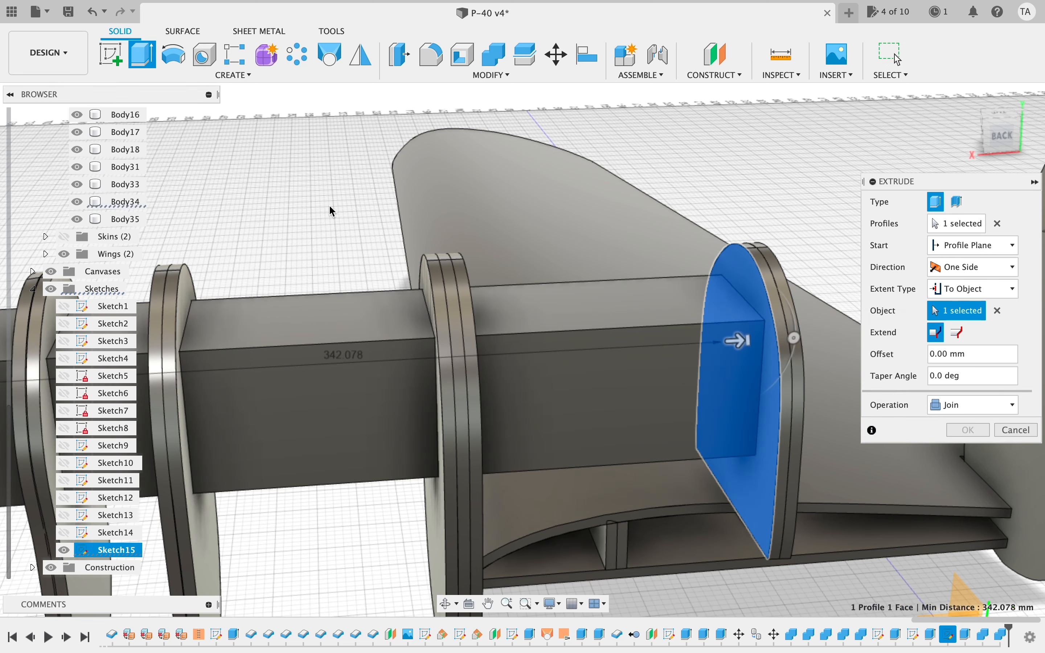
click(950, 406)
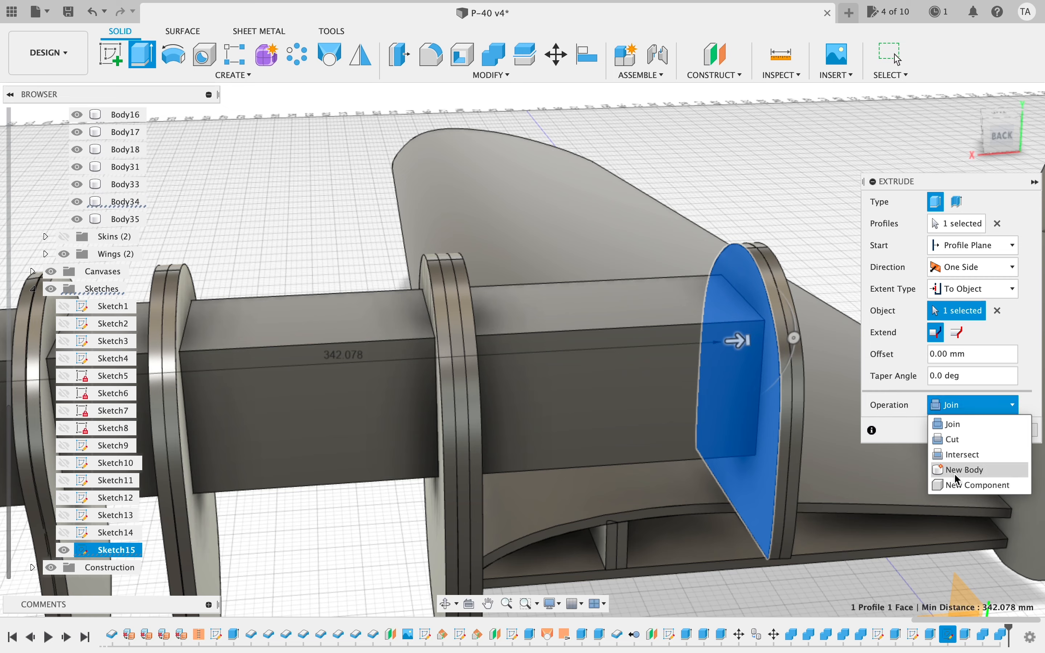
click(966, 470)
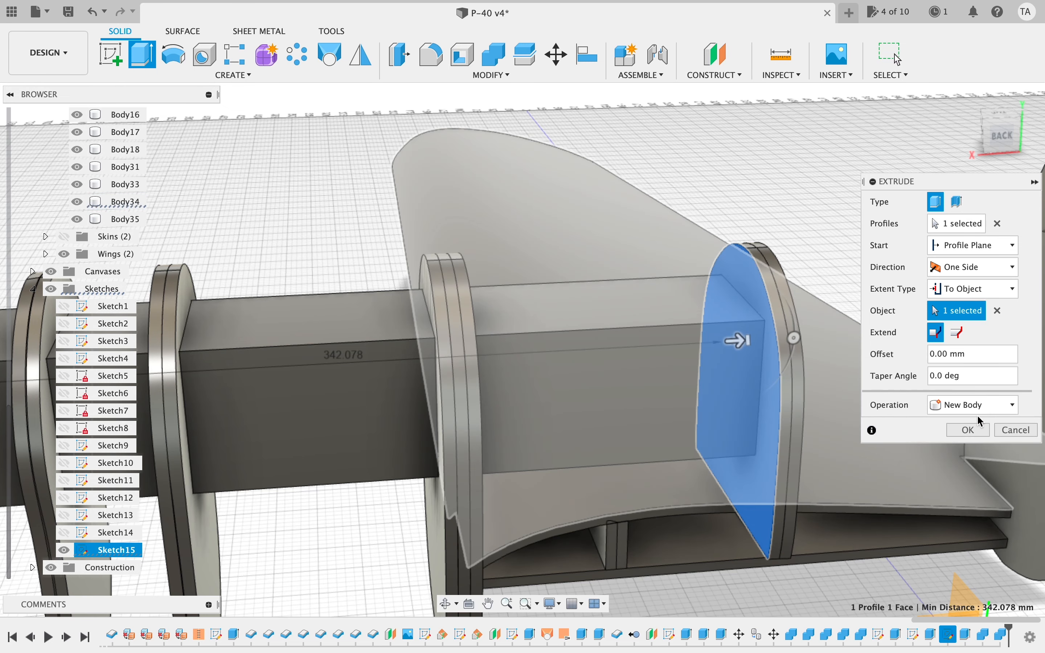
click(956, 430)
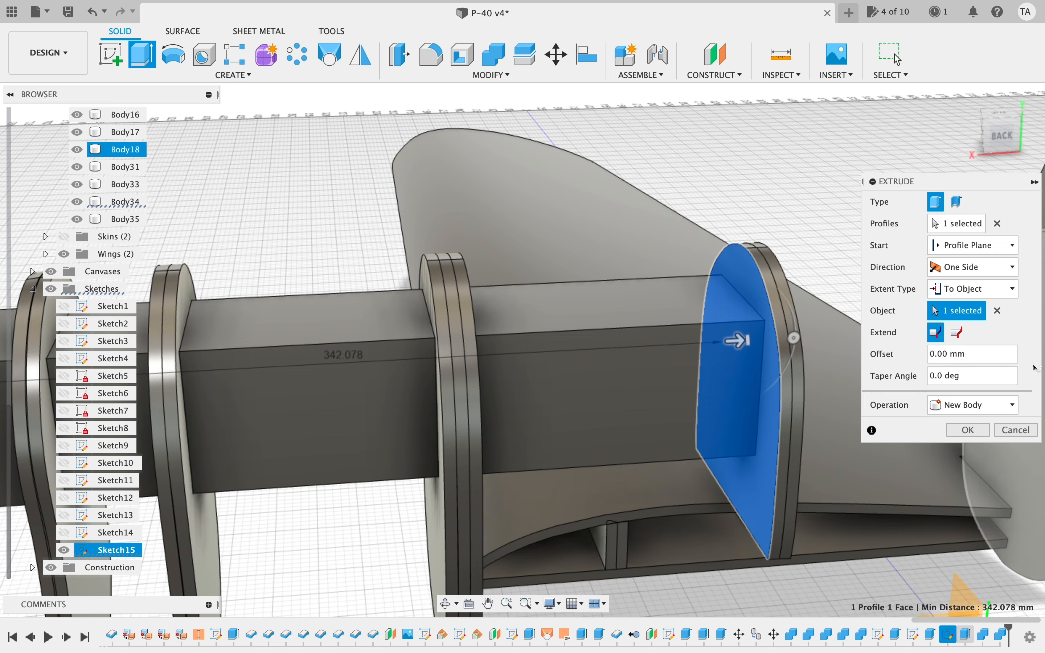
click(965, 431)
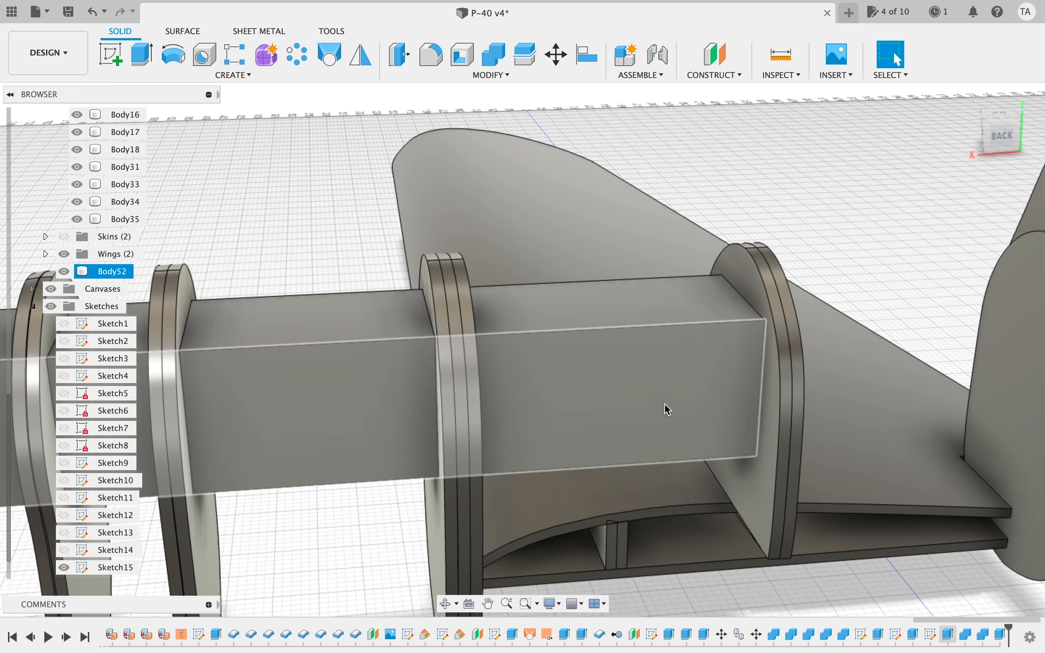
- Examine the rectangular box running through the formers from below, from the side and towards the wing
scroll(566, 183, down, 3)
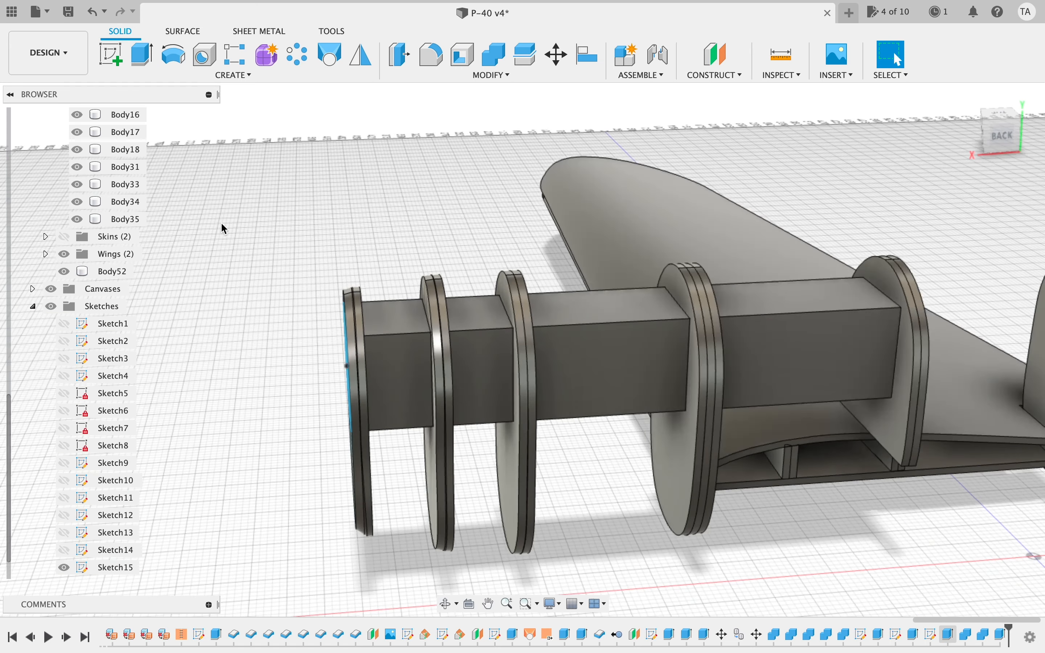
mouse_move(904, 135)
shift+middle_down()
mouse_move(476, 116)
mouse_move(494, 126)
mouse_move(550, 130)
mouse_move(633, 108)
mouse_move(348, 83)
shift+middle_up()
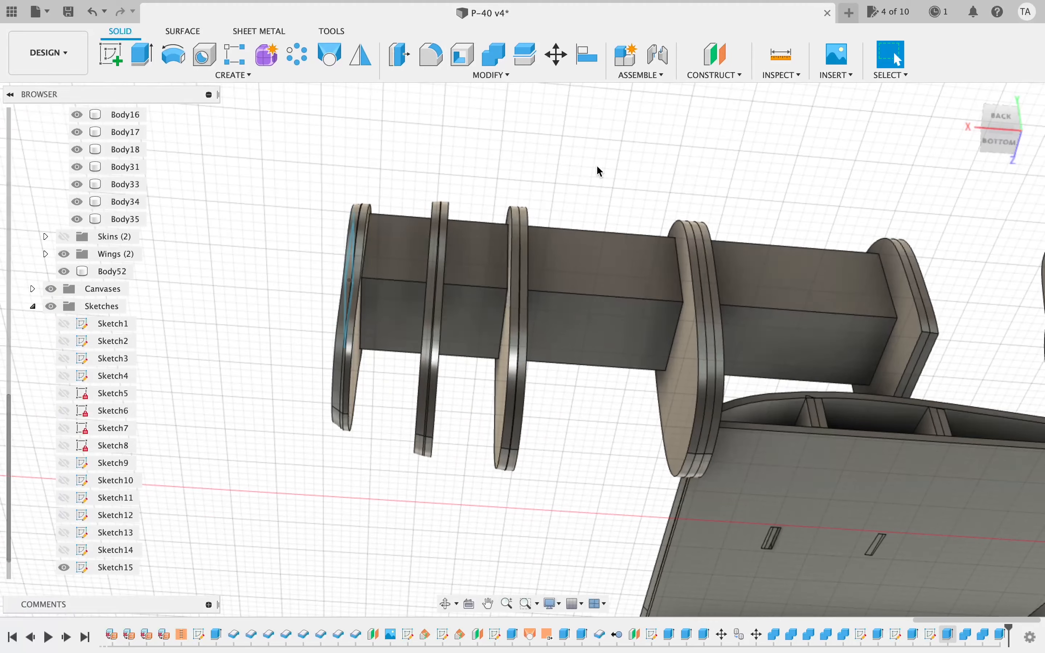
scroll(678, 184, up, 3)
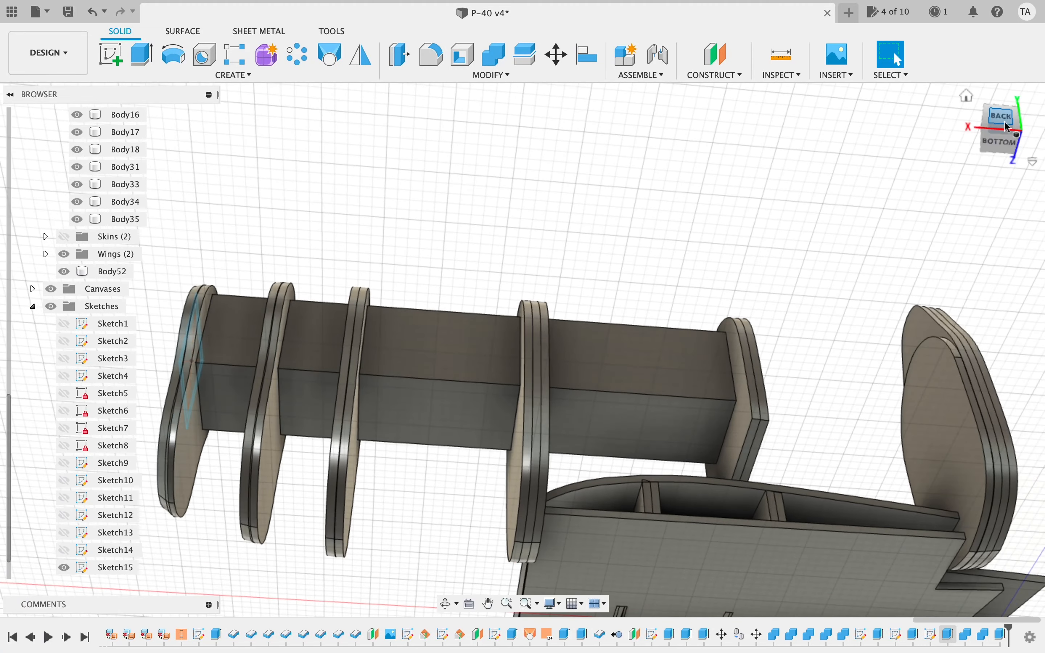
mouse_move(1008, 127)
shift+middle_down()
mouse_move(967, 159)
mouse_move(990, 156)
mouse_move(978, 162)
shift+middle_up()
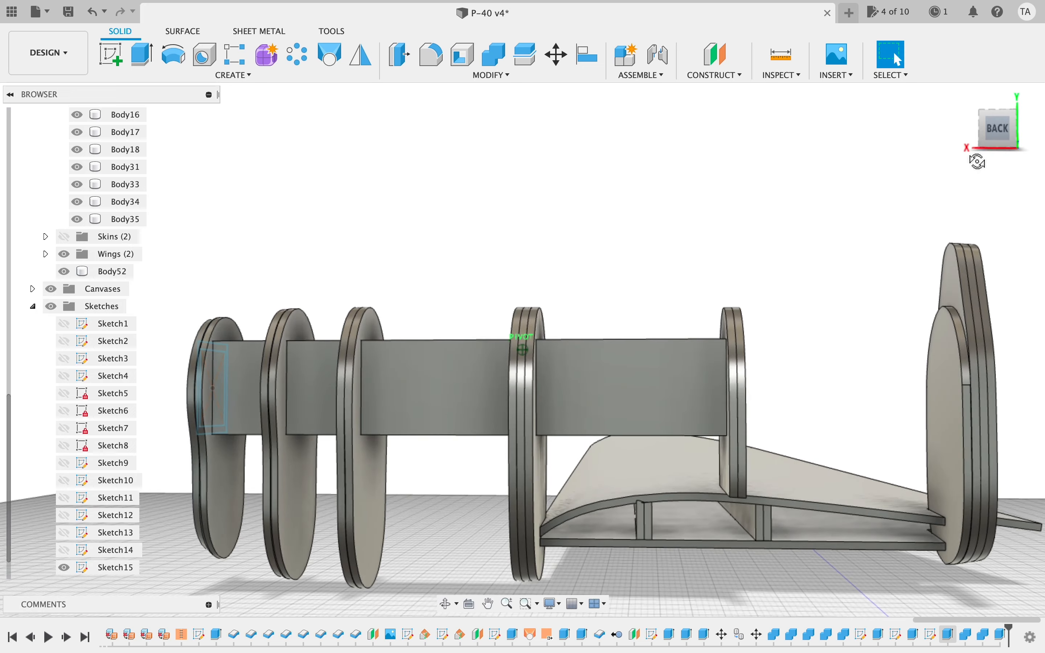
mouse_move(940, 161)
shift+middle_down()
mouse_move(993, 187)
mouse_move(968, 155)
mouse_move(965, 168)
mouse_move(912, 157)
mouse_move(1003, 170)
mouse_move(927, 154)
shift+middle_up()
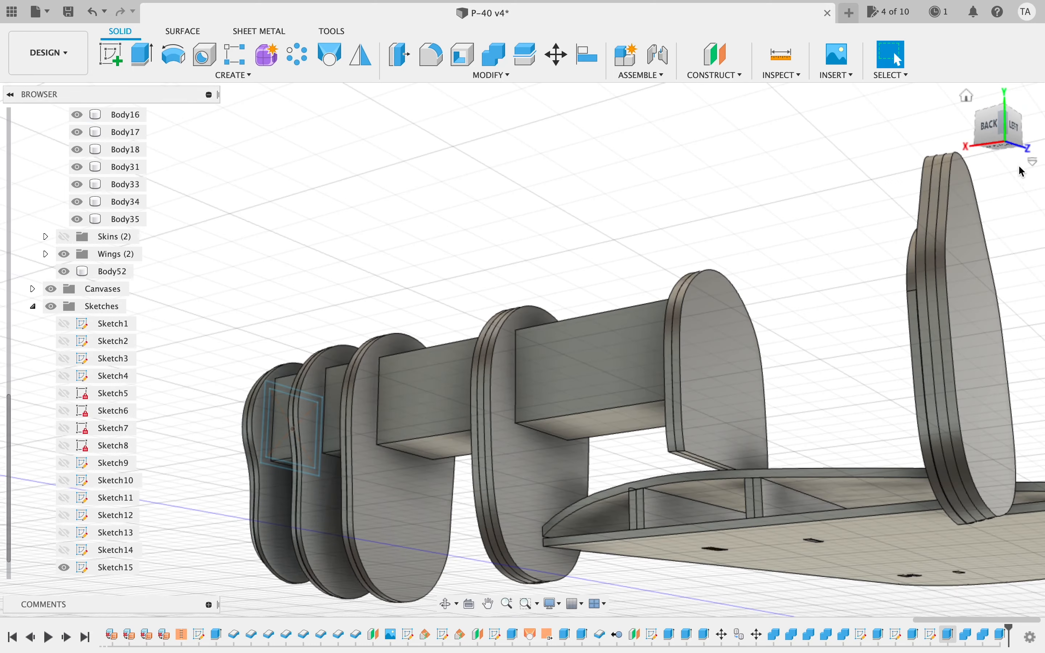
shift+middle_drag(991, 138, 997, 161)
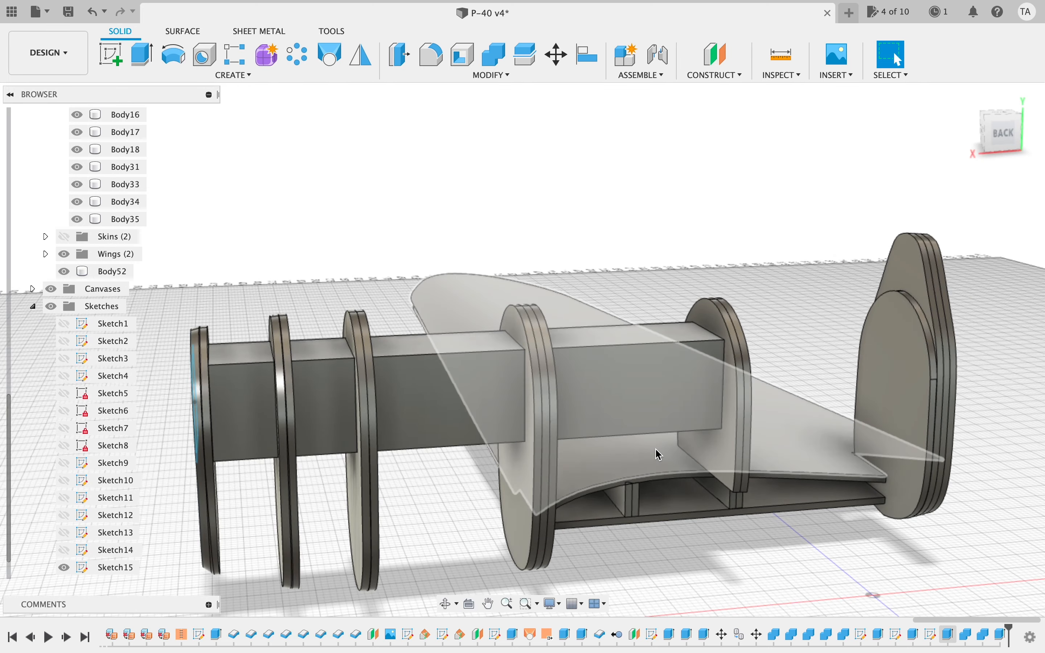
scroll(869, 325, down, 5)
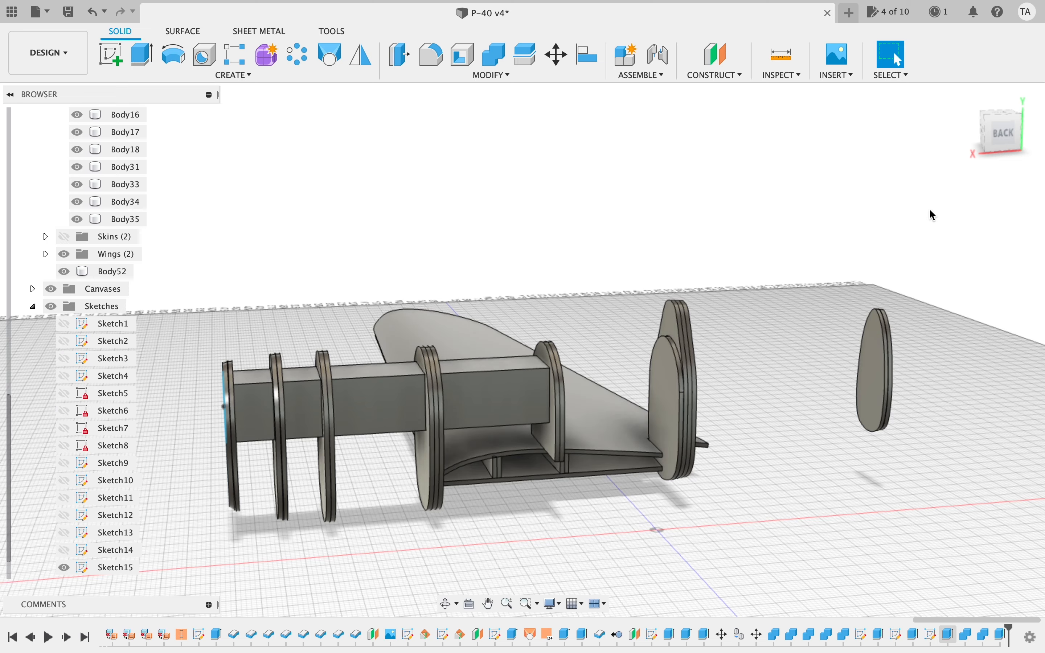
shift+middle_drag(974, 134, 928, 139)
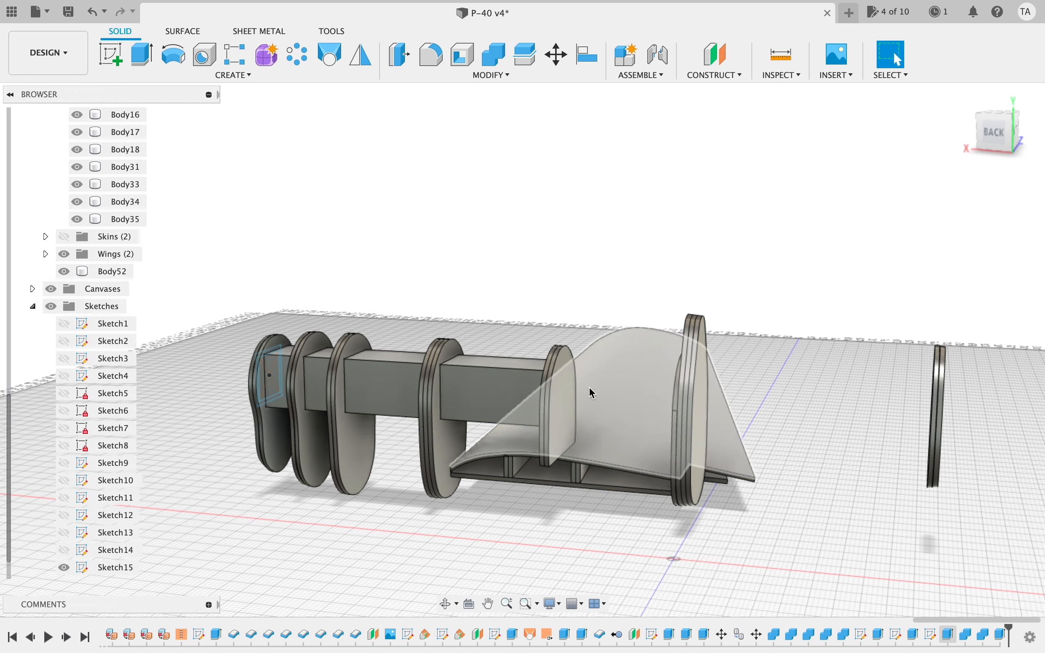
scroll(438, 543, down, 3)
scroll(438, 543, left, 4)
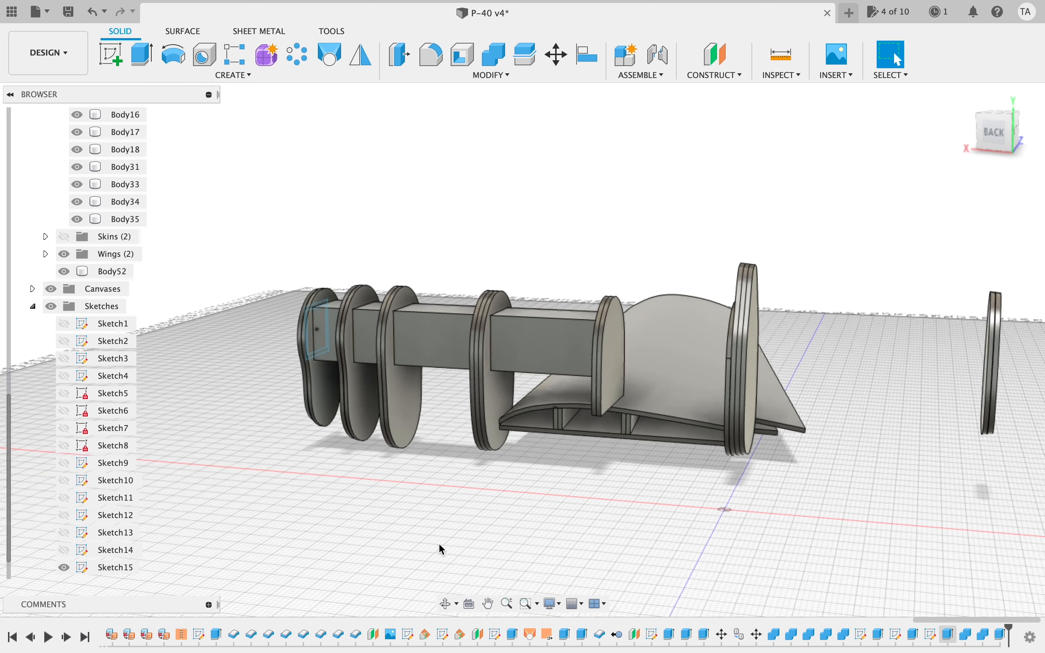
scroll(438, 542, up, 2)
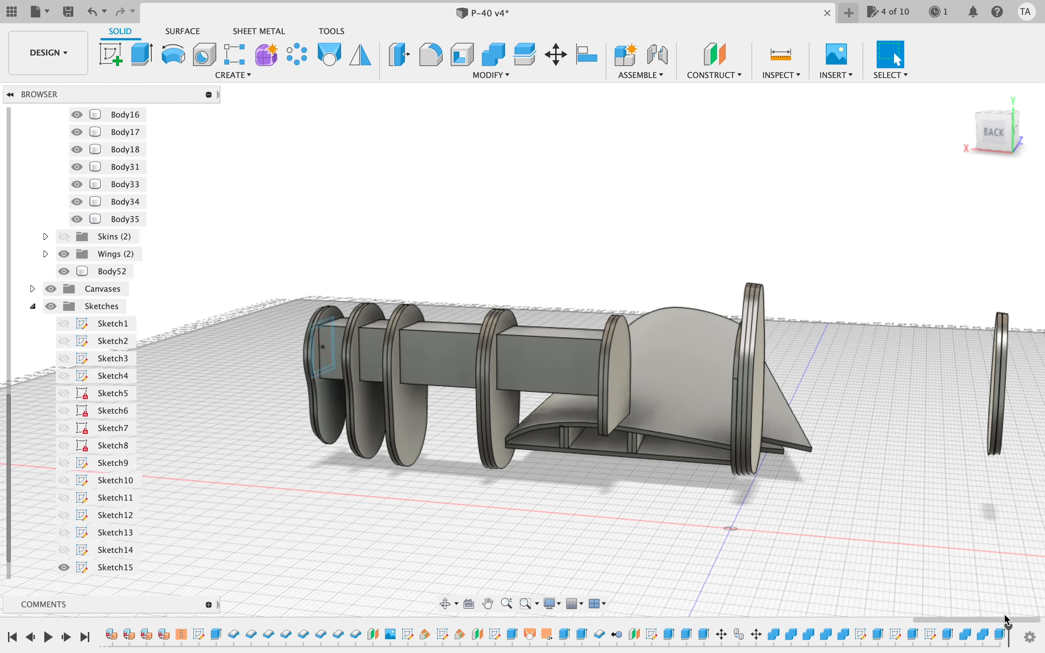
double_click(953, 635)
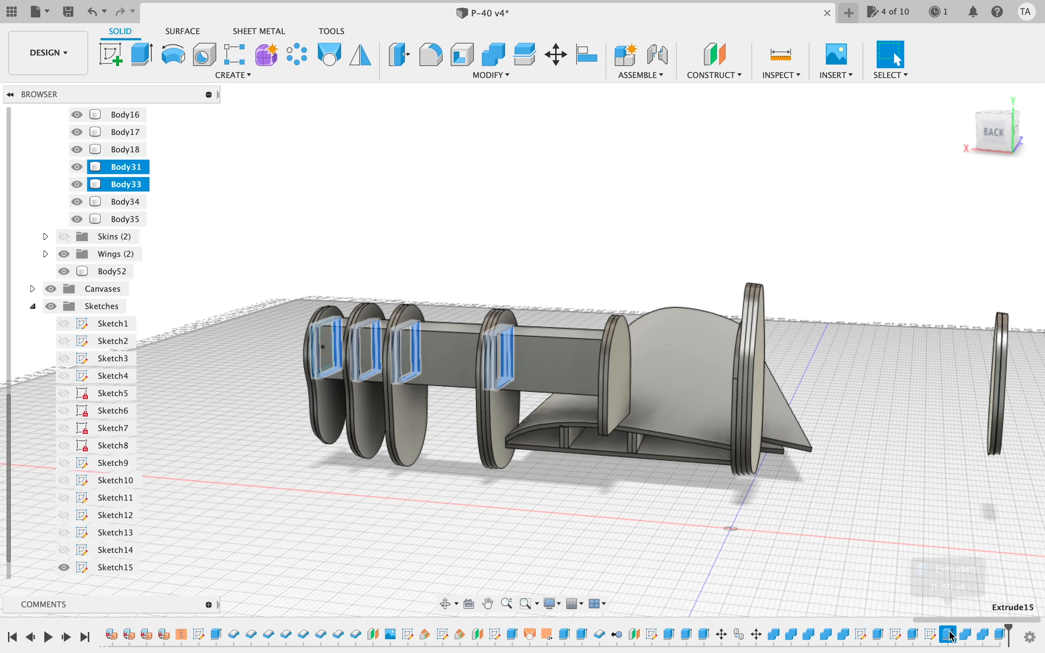
drag(1012, 125, 671, 151)
scroll(503, 217, down, 3)
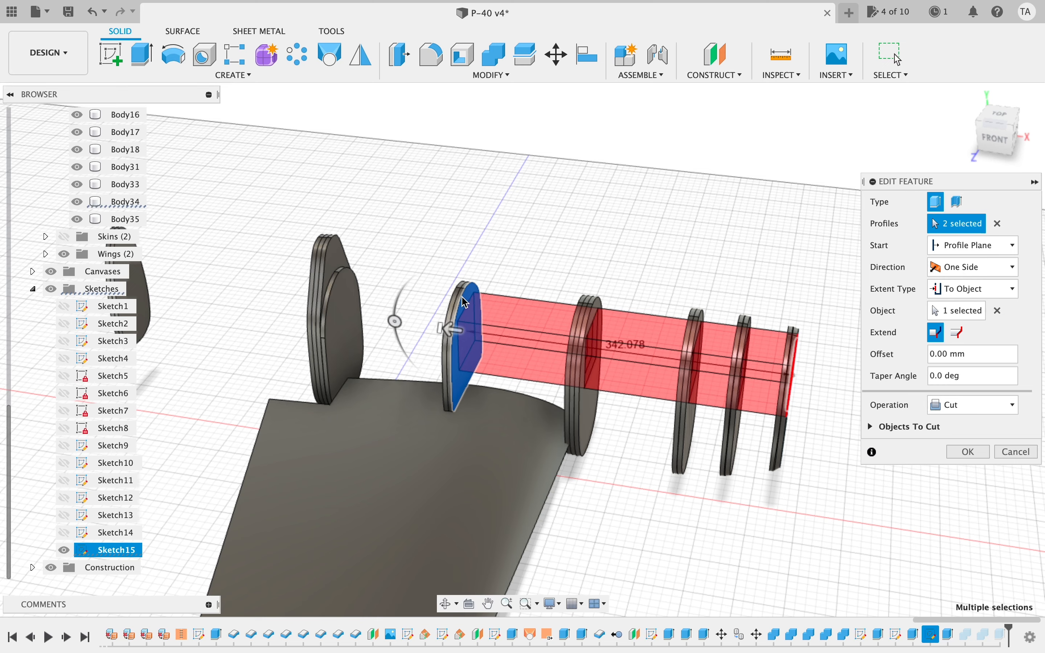
click(1017, 452)
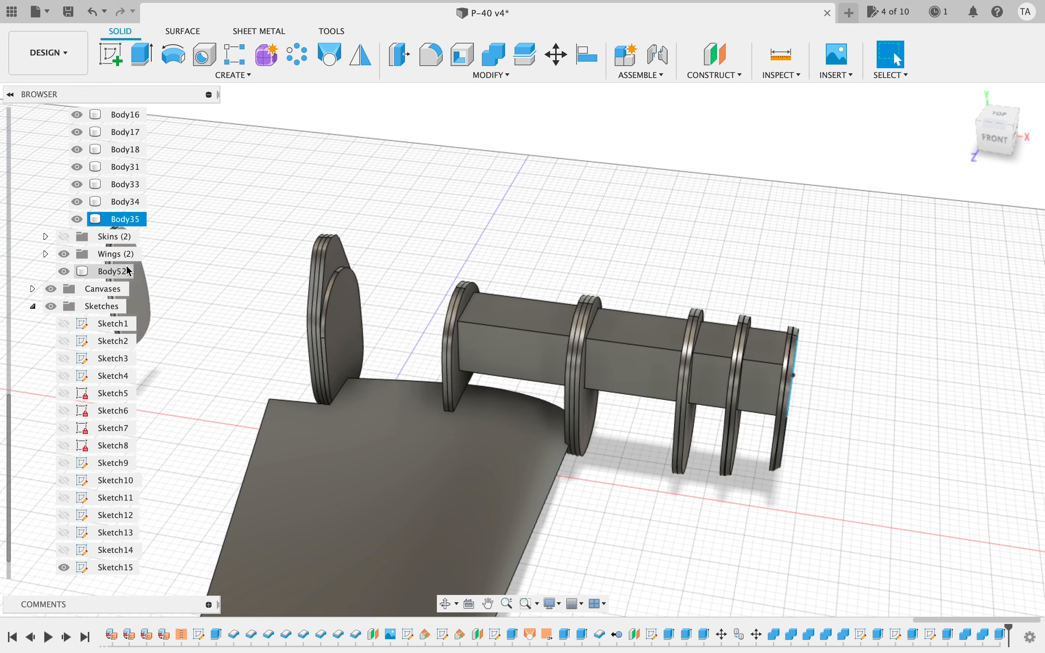
- Edit the former-opening cut so it ends at the front face of the former layer directly behind Body34
click(77, 202)
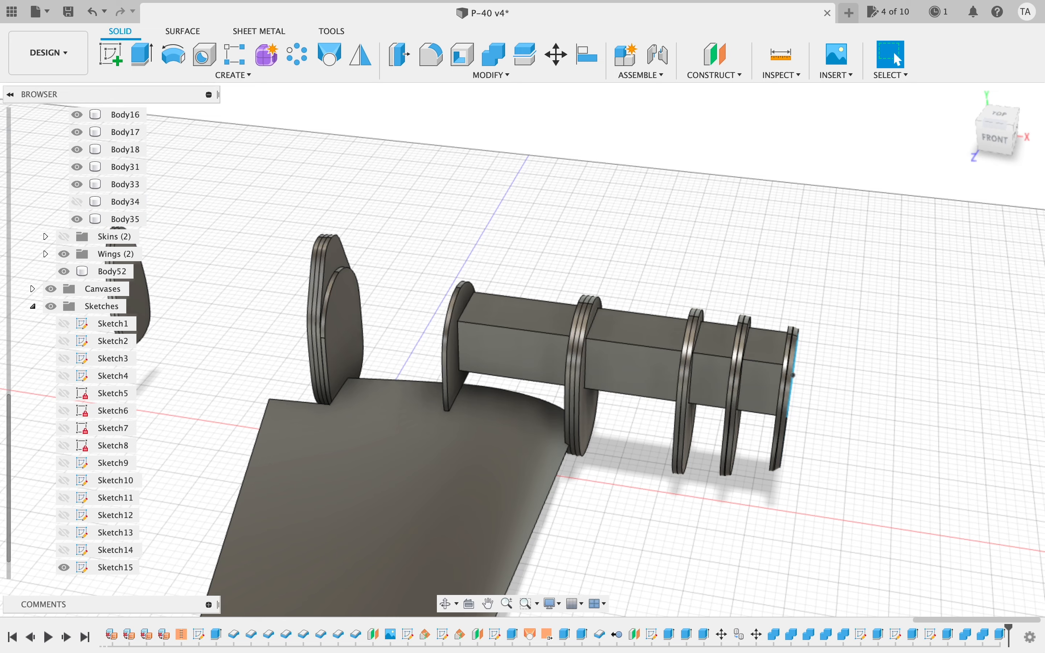
double_click(948, 634)
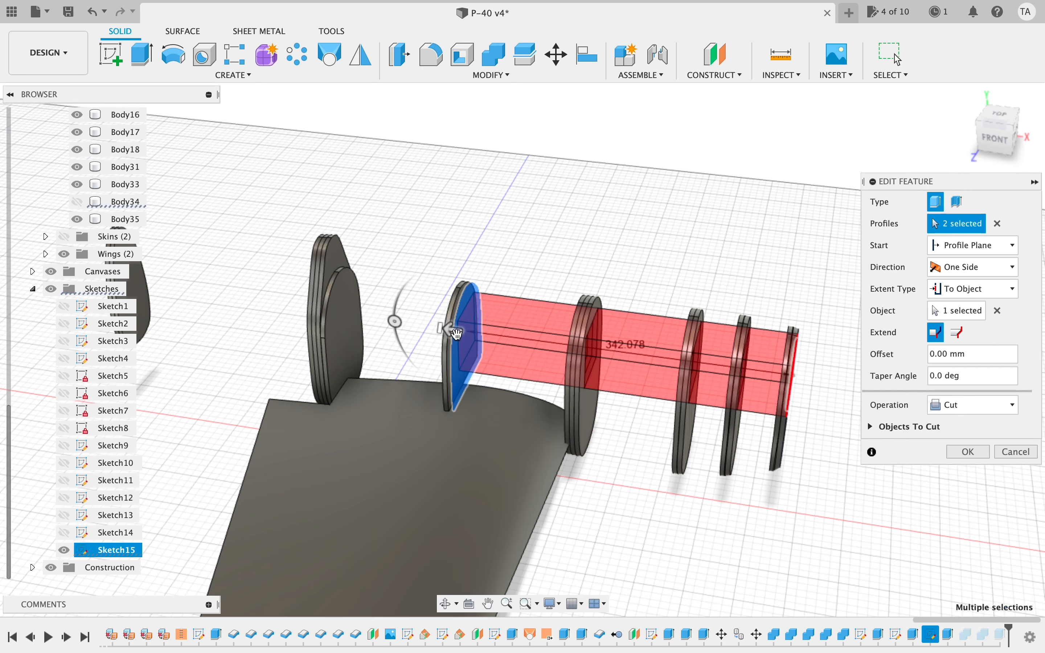
scroll(457, 381, up, 5)
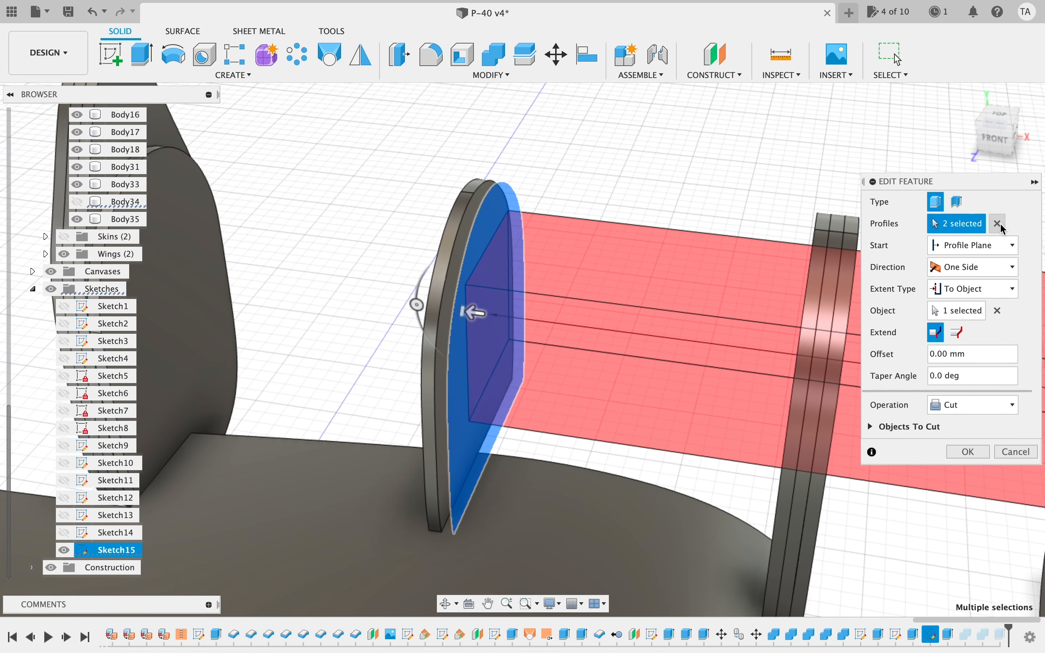
click(958, 311)
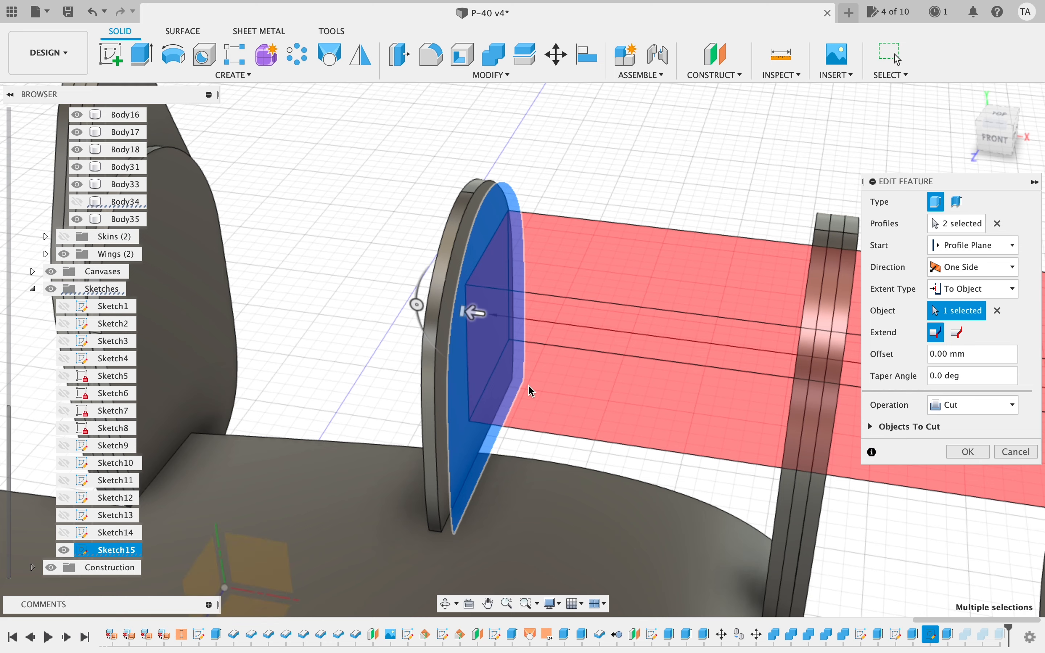
click(439, 394)
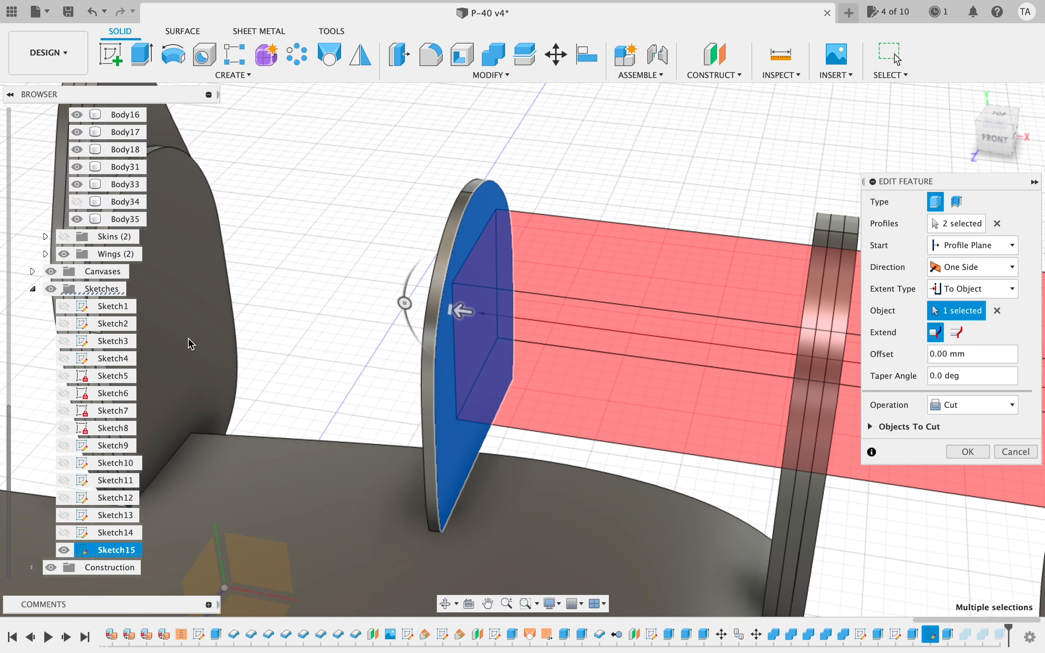
click(75, 204)
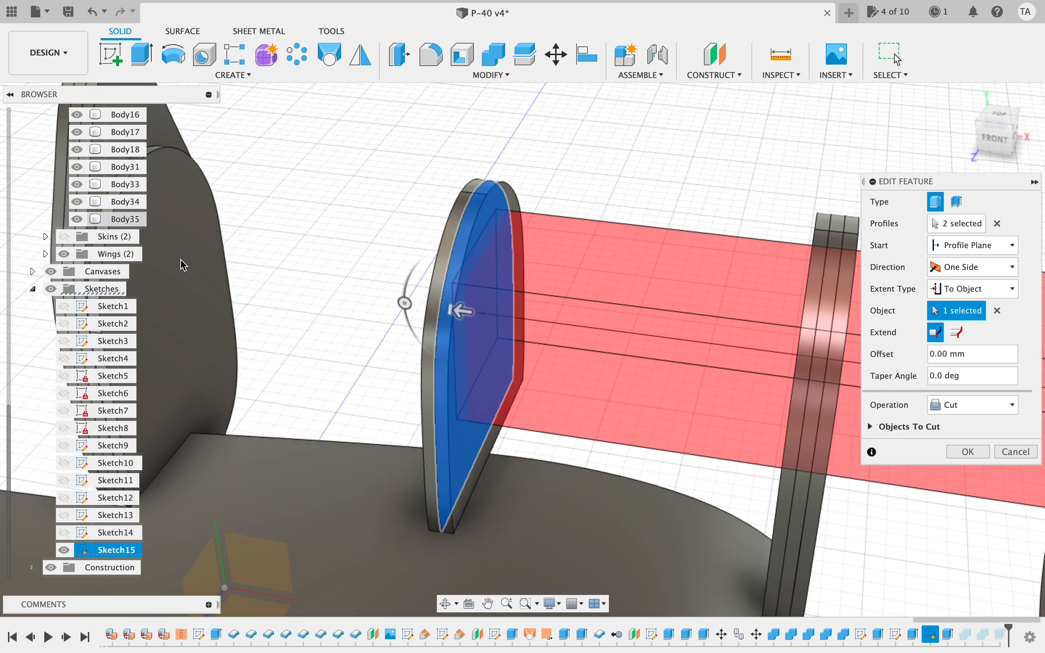
- Adjust the objects to cut so the opening also passes through former Body34, and apply the edited cut
click(872, 426)
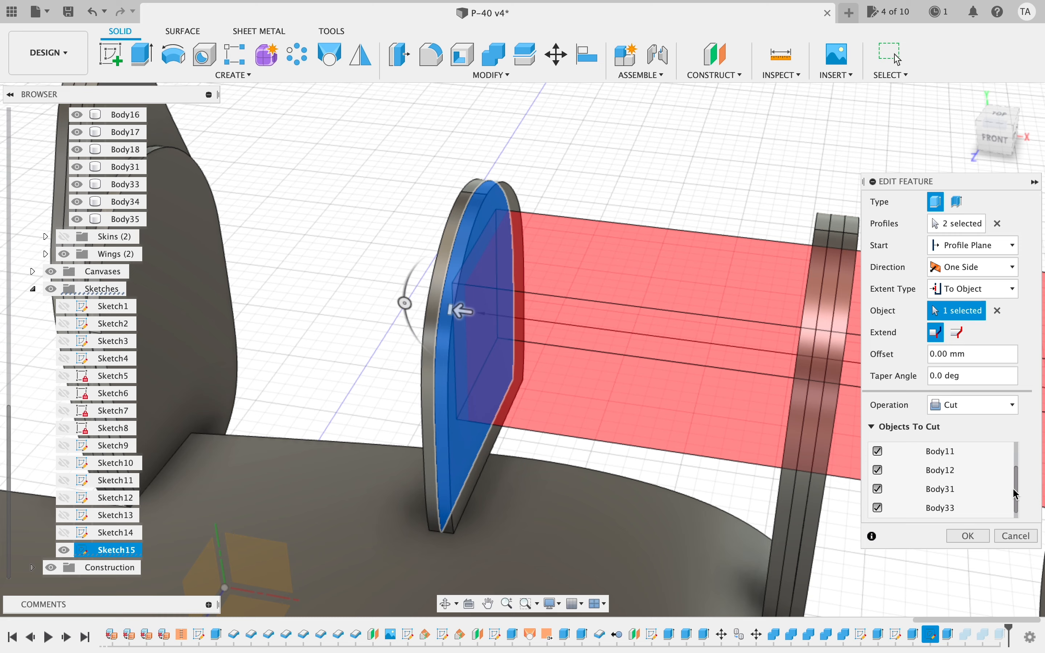
click(877, 508)
click(969, 536)
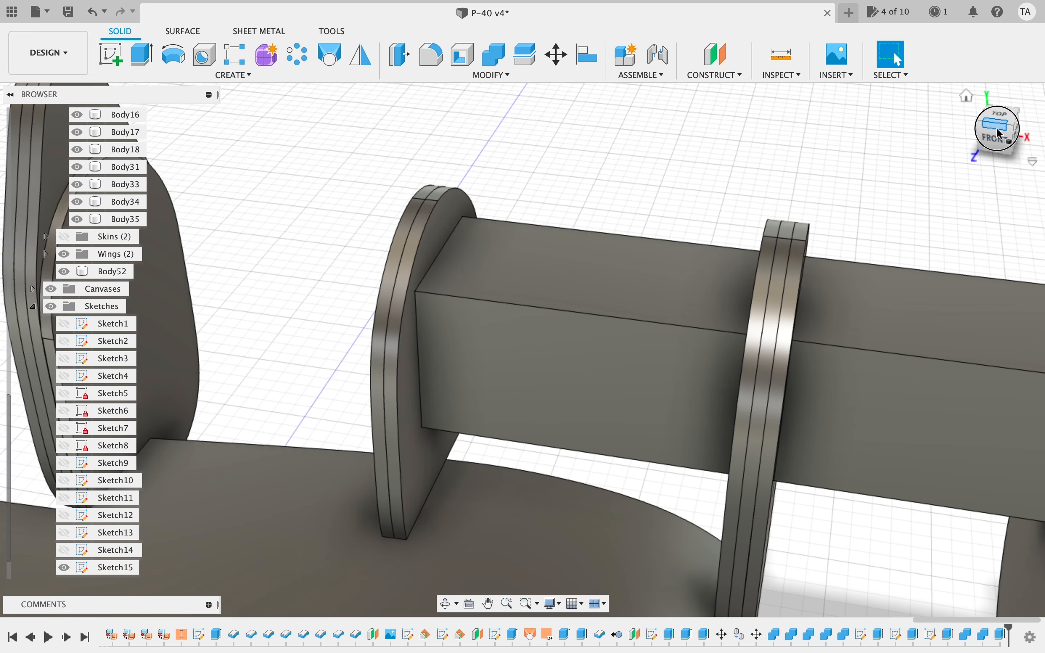
- Start a sketch on the underside of the box body and check the formers' section with Slice, leaving Slice off
mouse_move(997, 129)
mouse_down()
mouse_move(842, 124)
mouse_move(672, 91)
mouse_move(725, 87)
mouse_move(699, 48)
mouse_move(672, 88)
mouse_move(671, 56)
mouse_move(683, 47)
mouse_move(649, 70)
mouse_up()
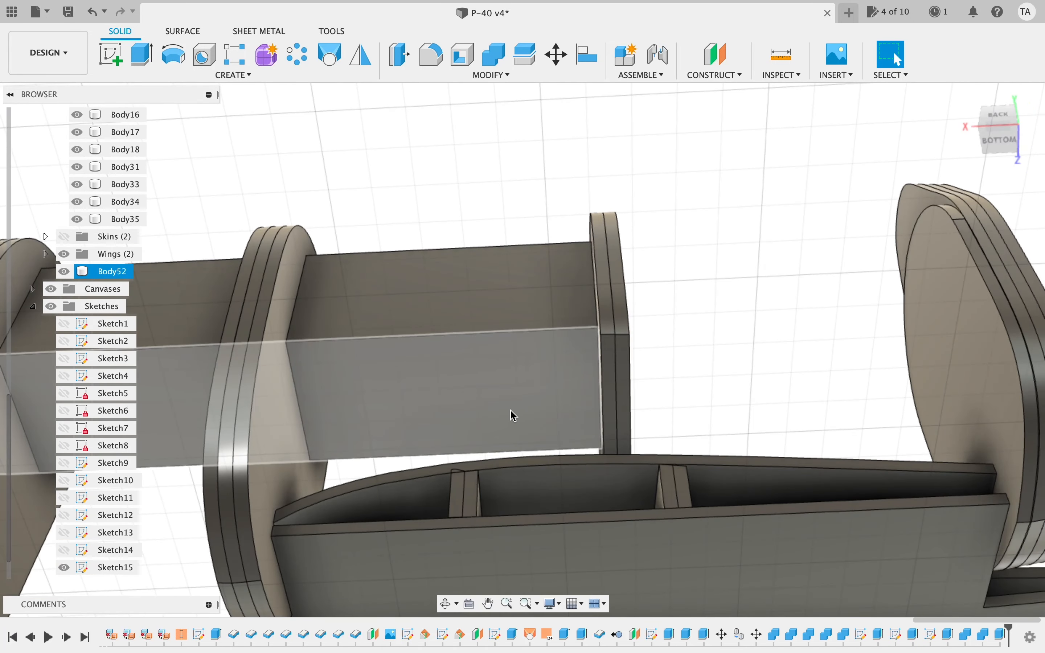
click(118, 61)
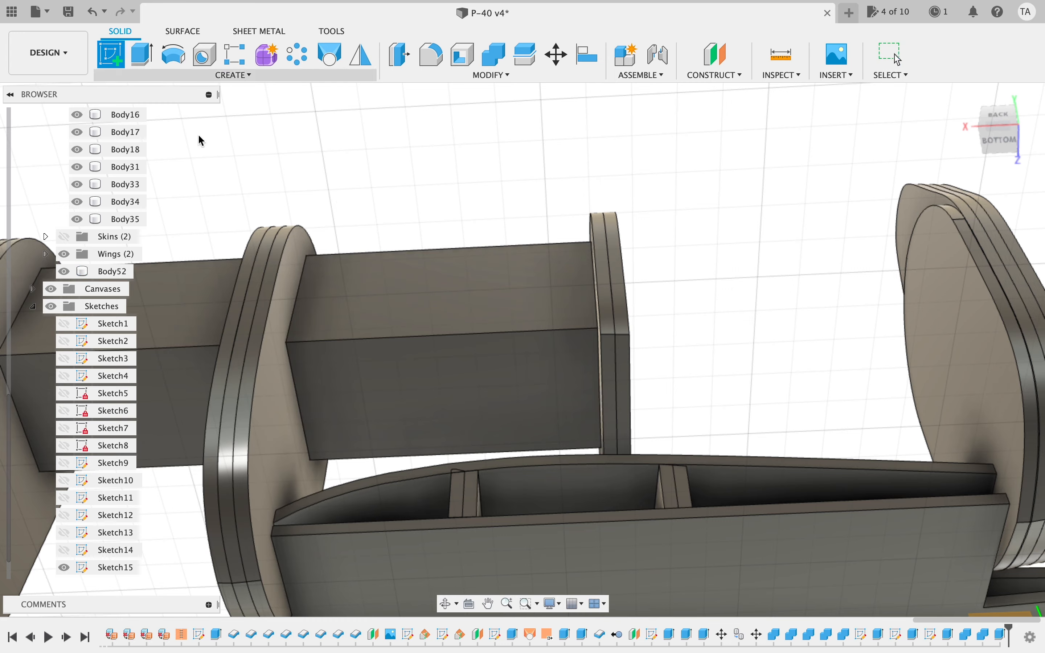
click(410, 431)
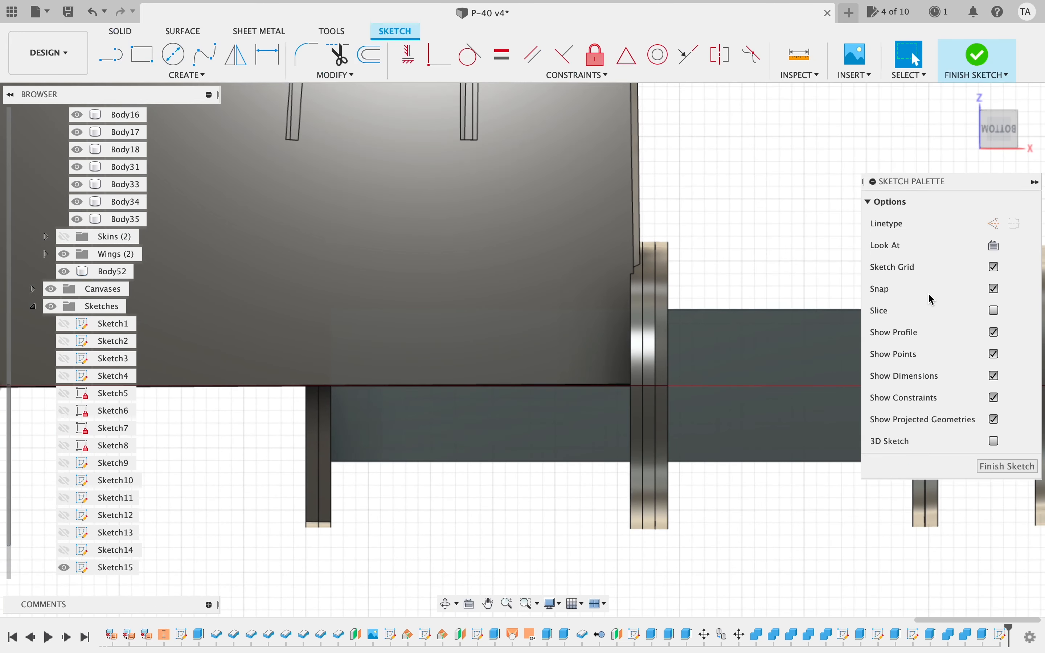
click(995, 310)
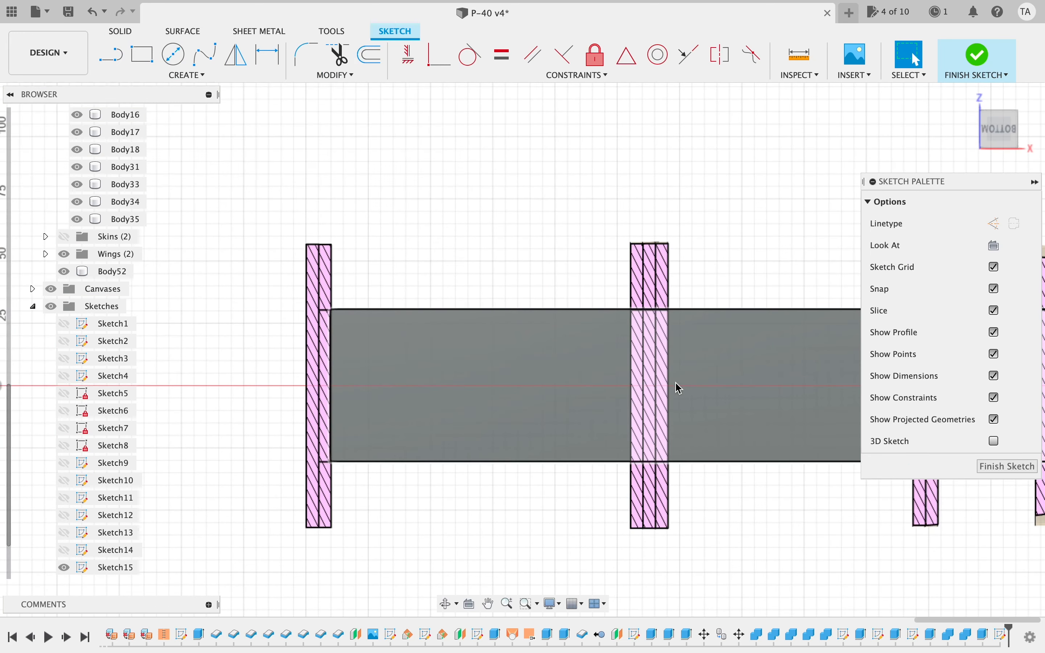
mouse_move(952, 122)
shift+middle_down()
mouse_move(909, 179)
mouse_move(905, 205)
mouse_move(863, 200)
mouse_move(931, 206)
shift+middle_up()
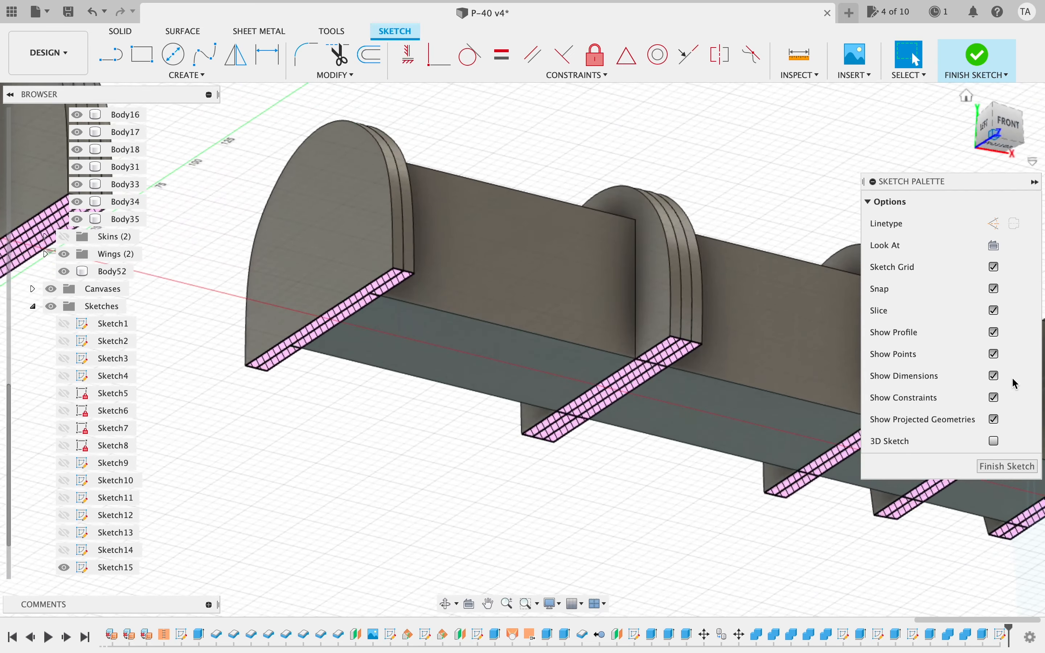
click(994, 310)
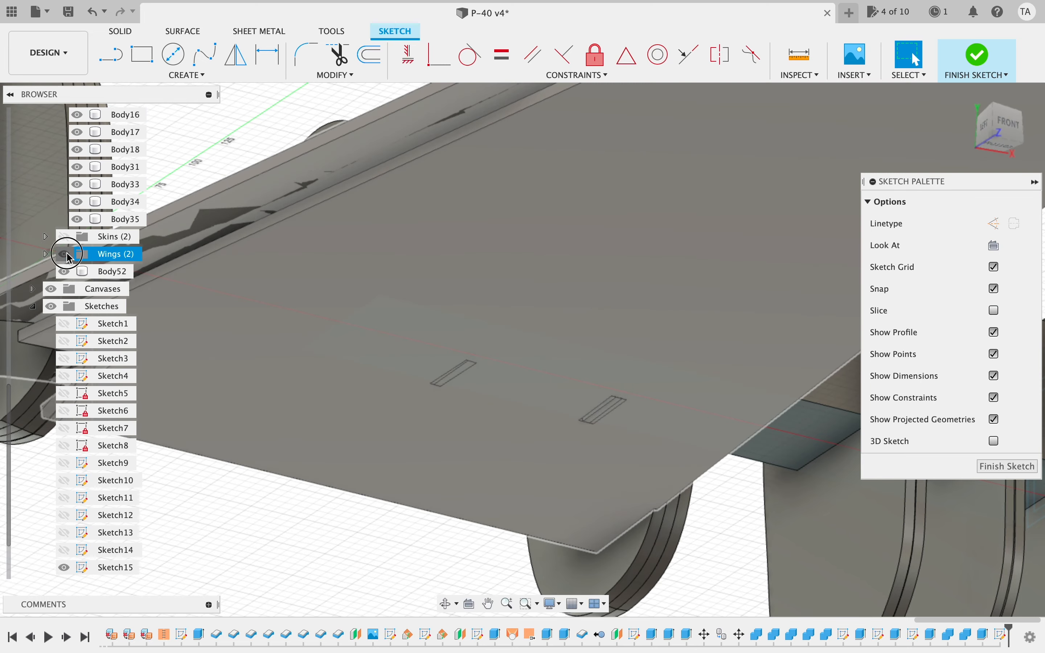
- Hide the Wings folder and project the lower edge of the rectangular opening in the former ahead of Body34 into the sketch
click(65, 254)
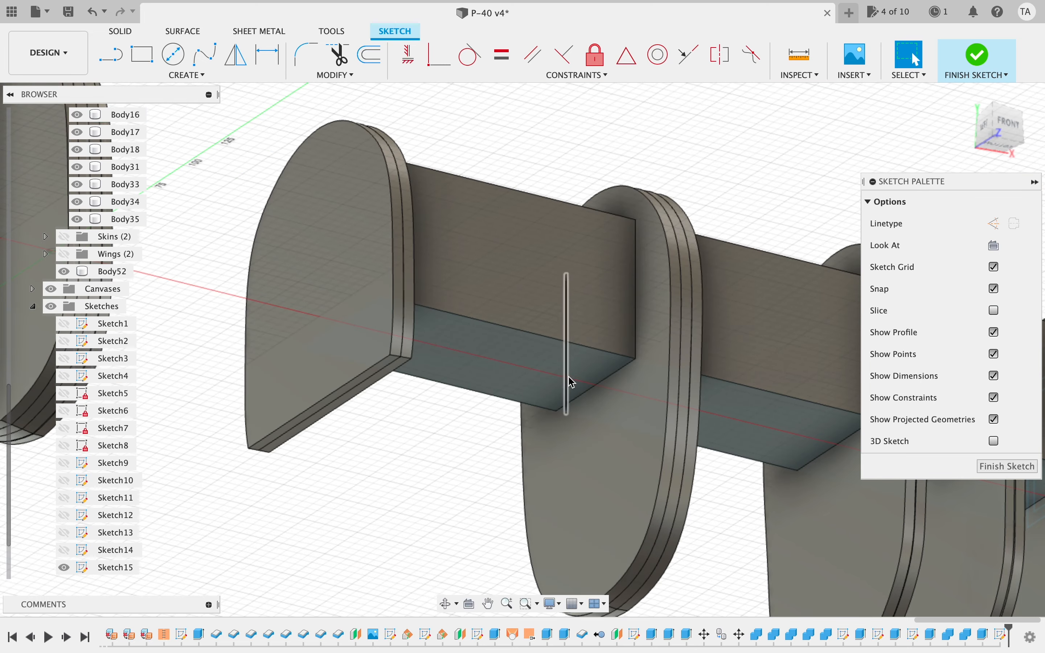
scroll(461, 493, right, 4)
scroll(462, 493, down, 3)
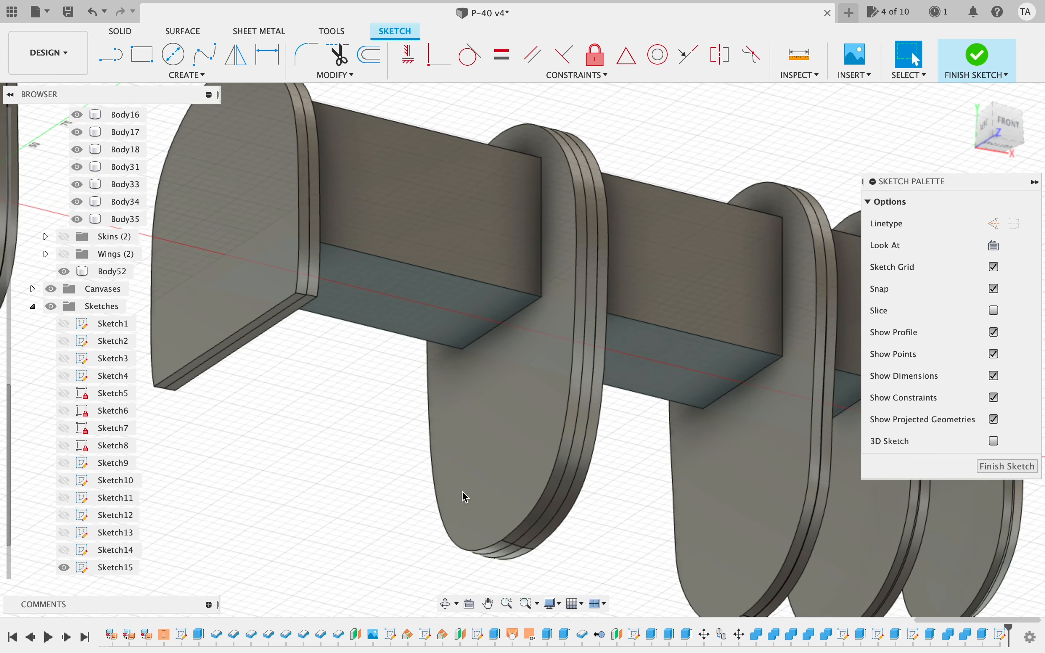
scroll(461, 493, up, 2)
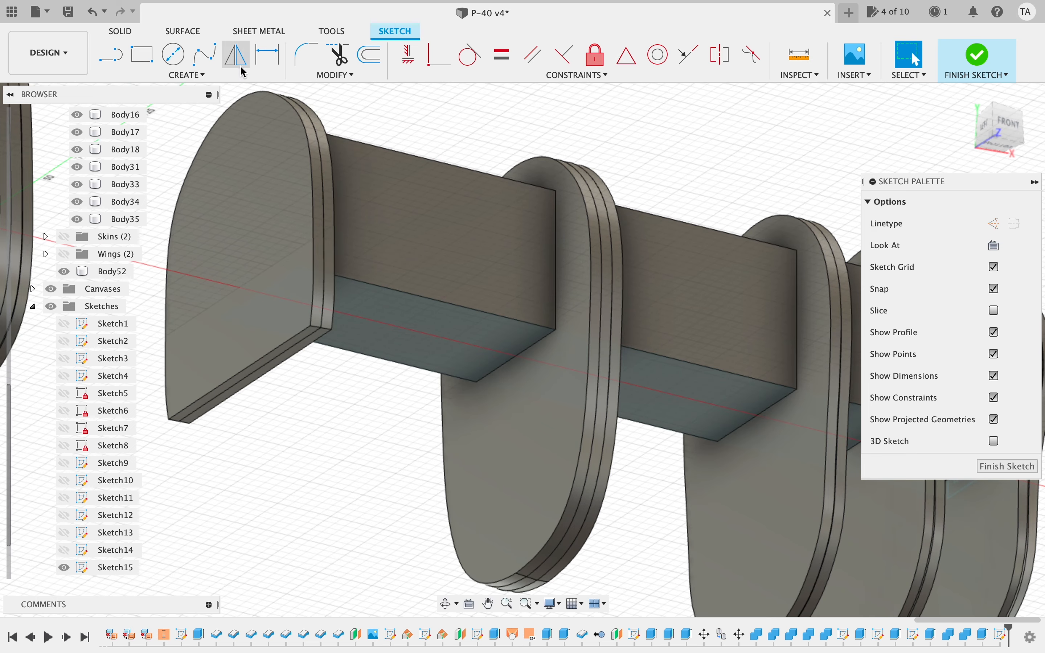
click(245, 75)
mouse_move(215, 324)
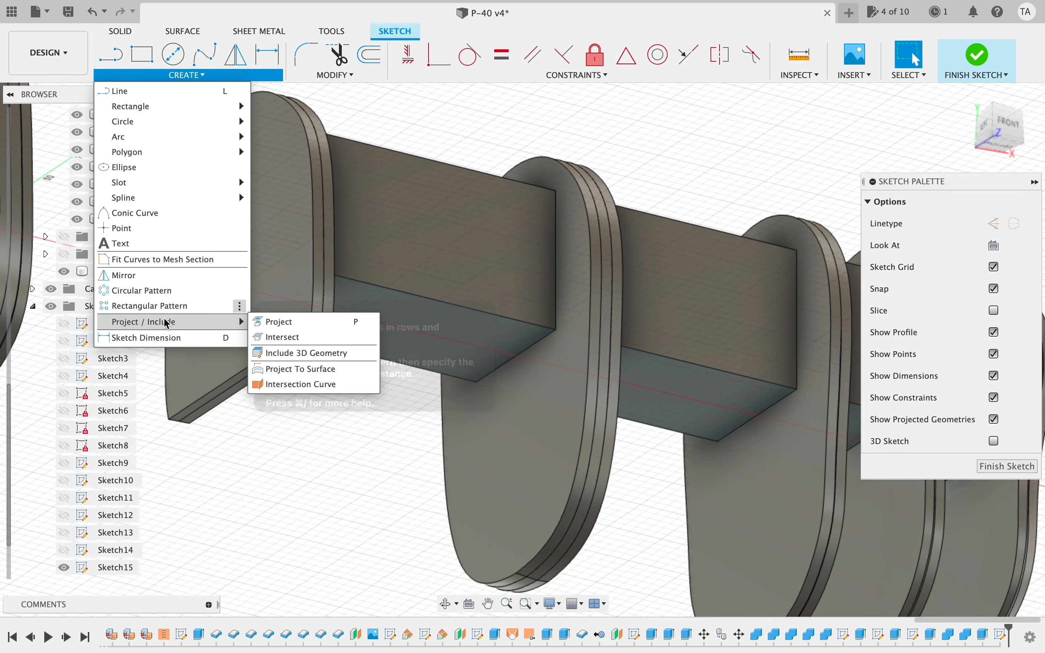
click(270, 322)
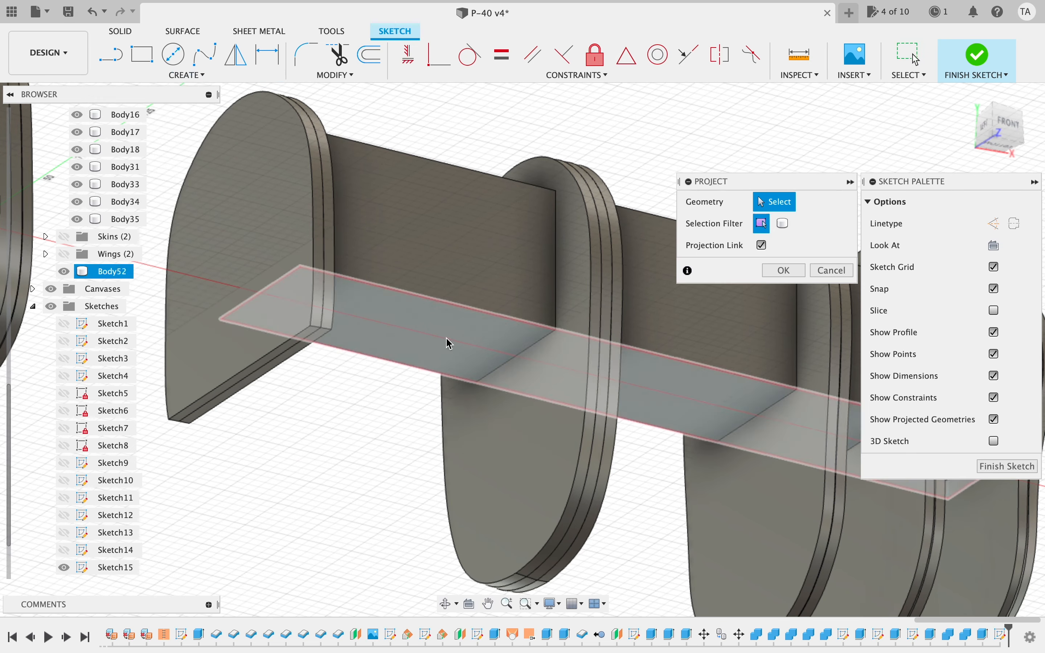
click(524, 352)
click(531, 363)
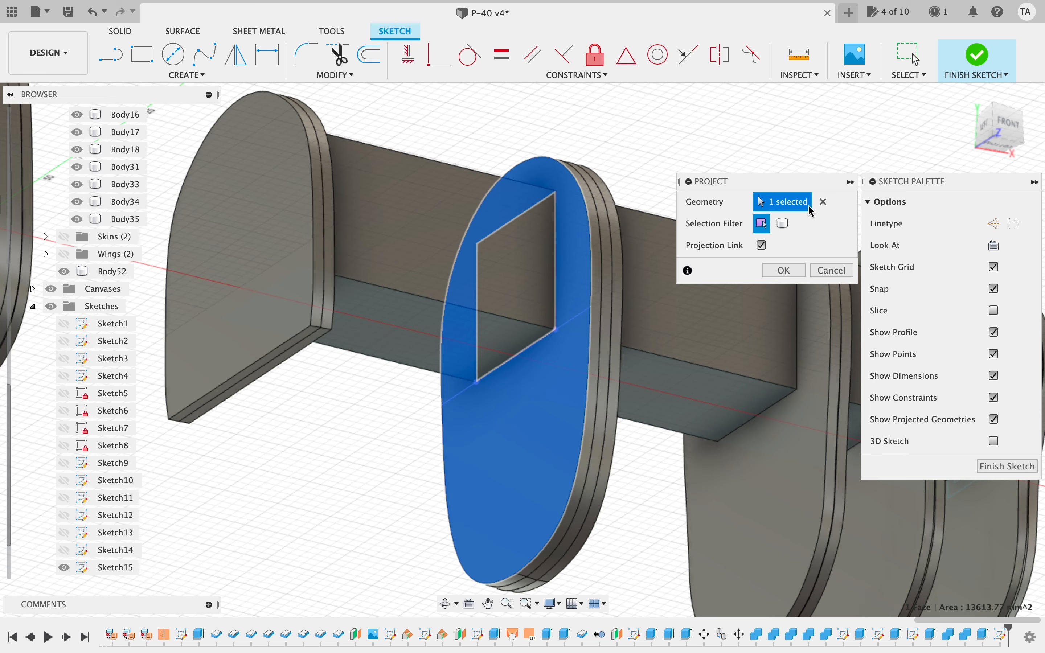
click(823, 202)
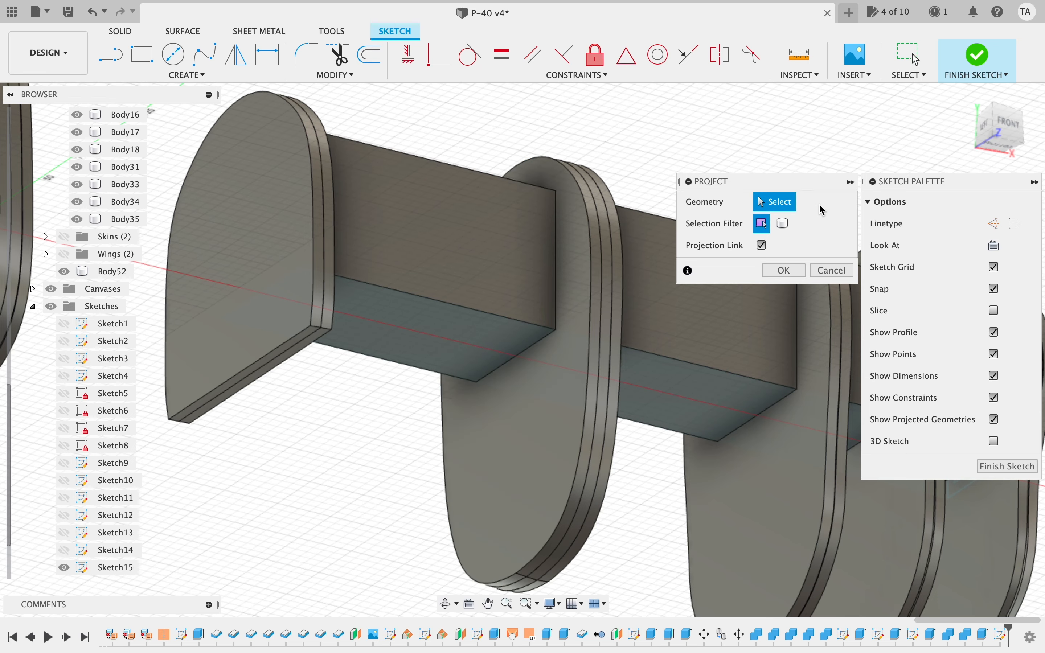
click(524, 357)
click(784, 270)
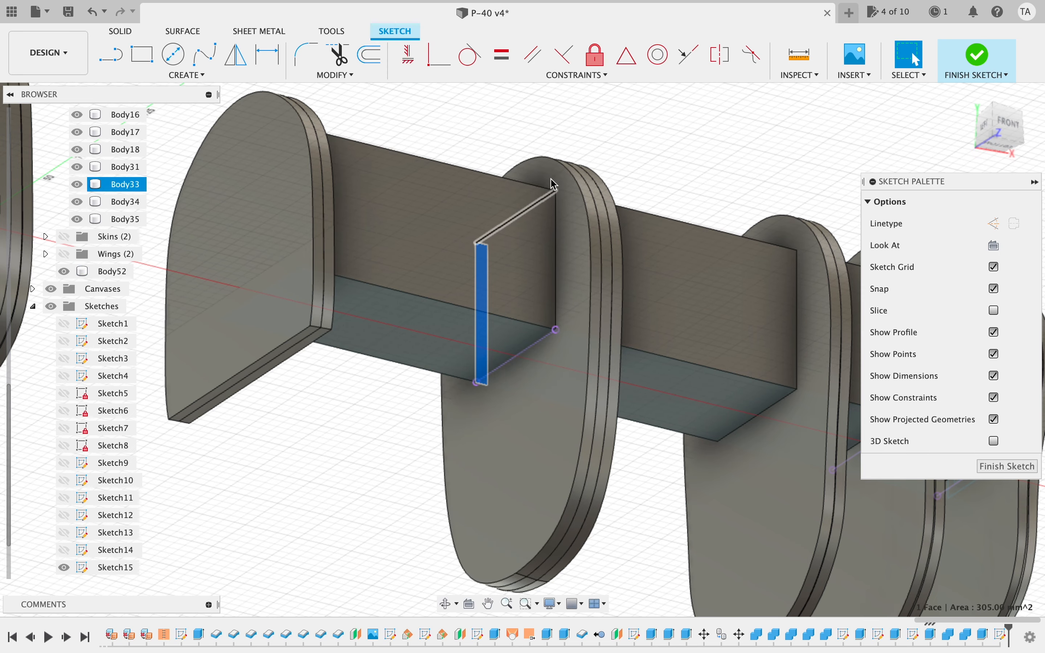
click(418, 355)
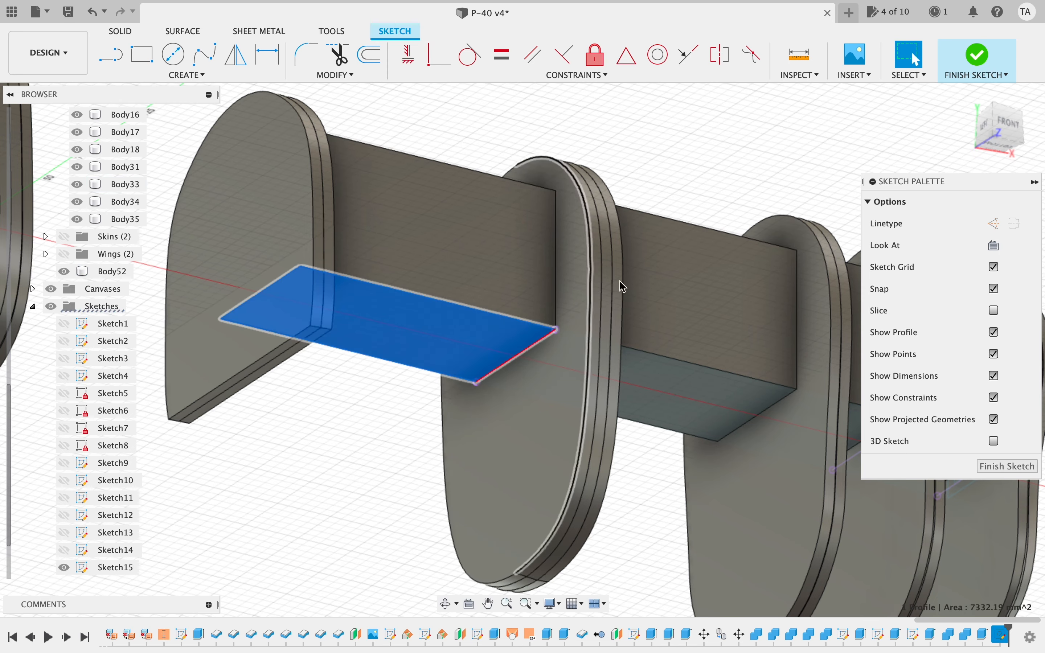
key(q)
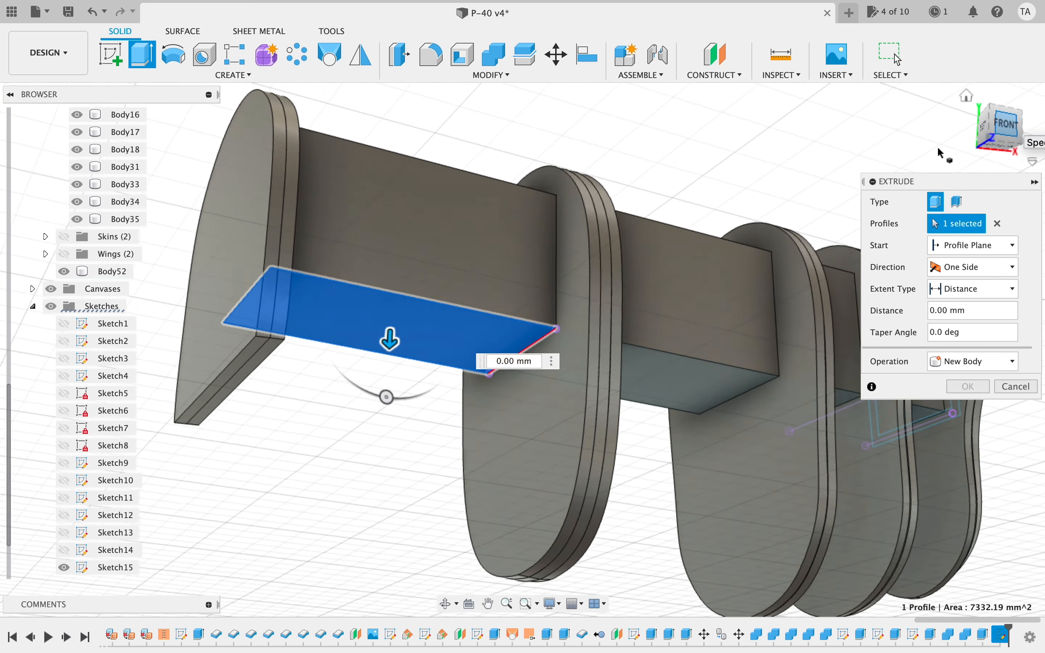
click(1004, 128)
scroll(353, 466, left, 5)
scroll(353, 466, down, 4)
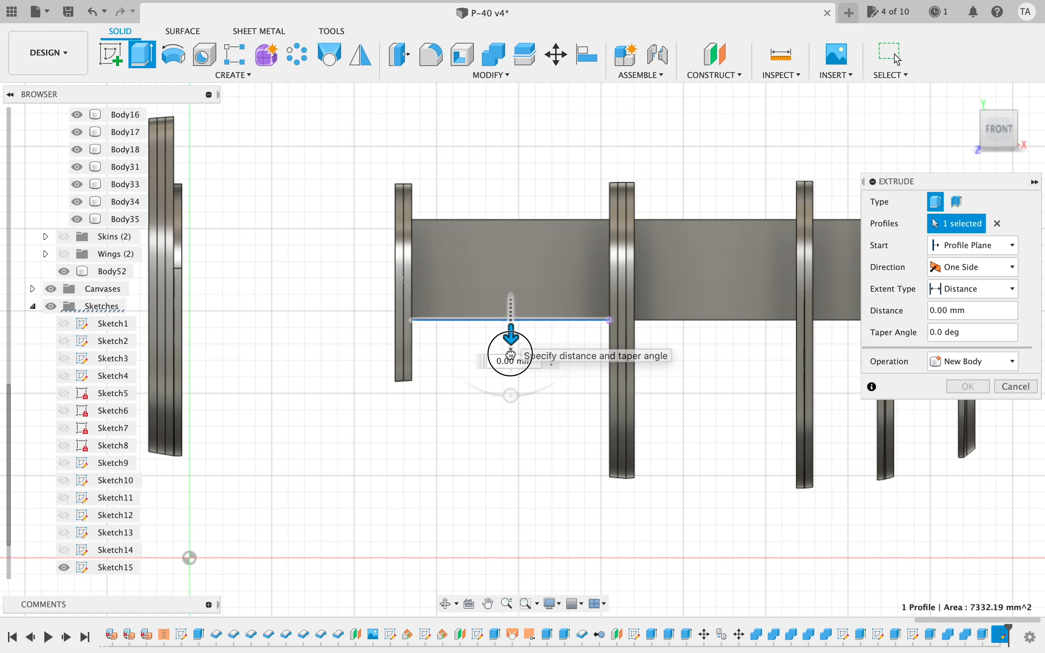
drag(511, 341, 503, 464)
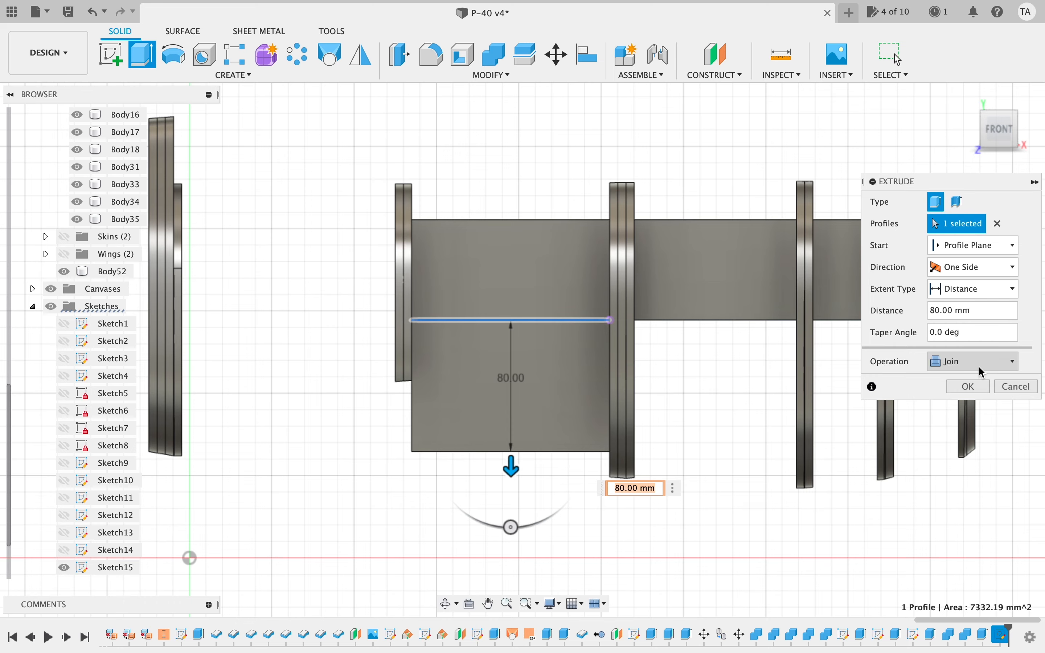
click(1006, 386)
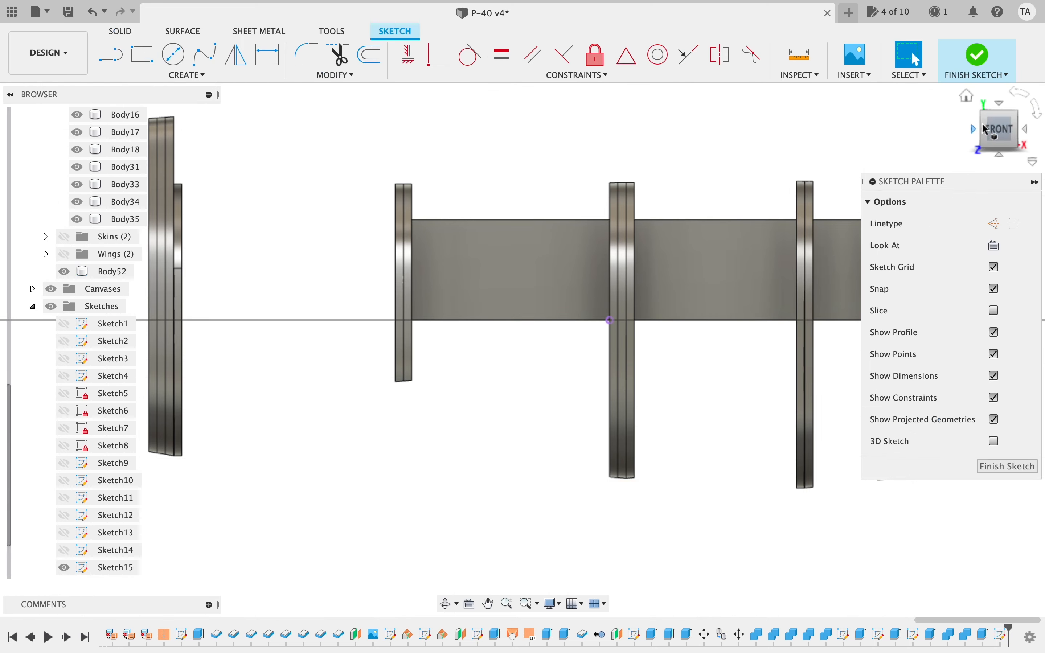
- Check how the box meets former Body34 by briefly hiding that former, and finish the sketch on the box's underside
drag(1006, 140, 948, 84)
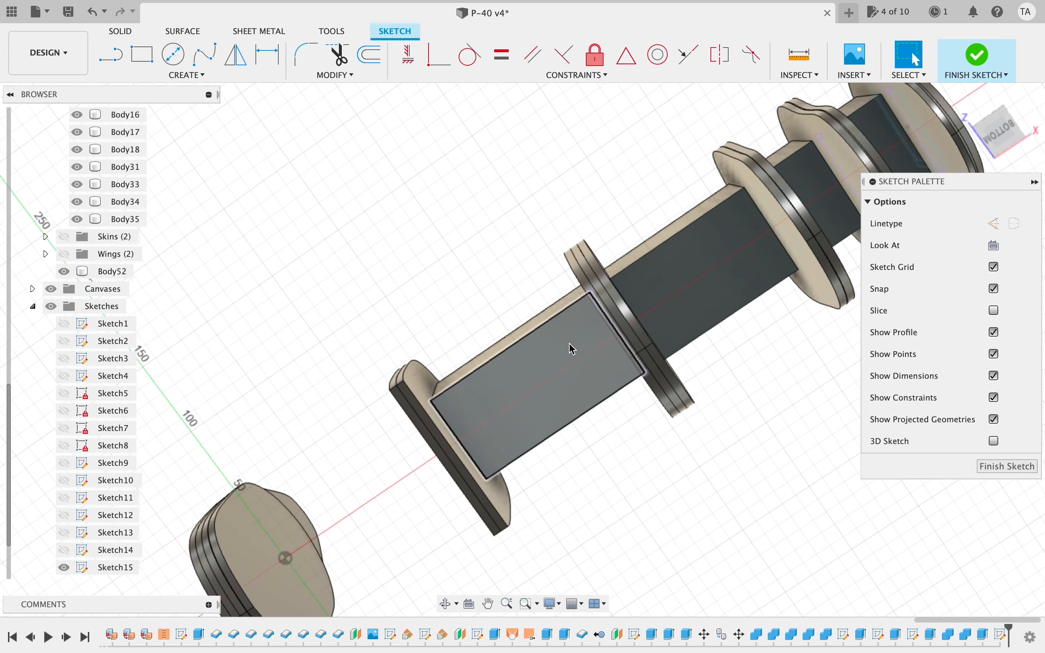
scroll(468, 424, up, 8)
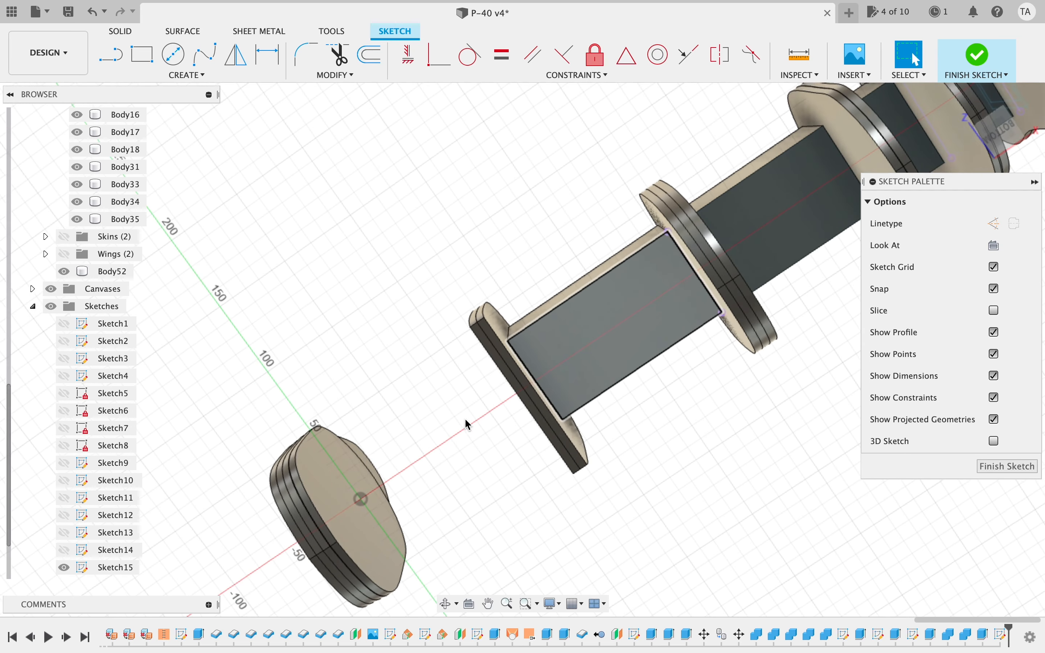
click(82, 204)
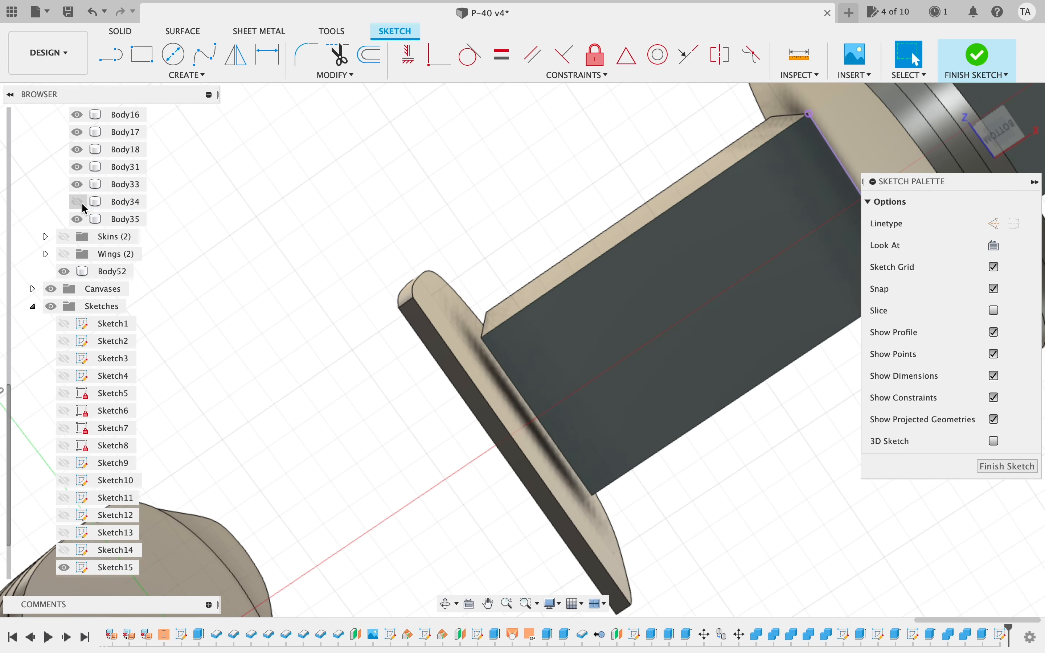
click(81, 204)
click(1010, 467)
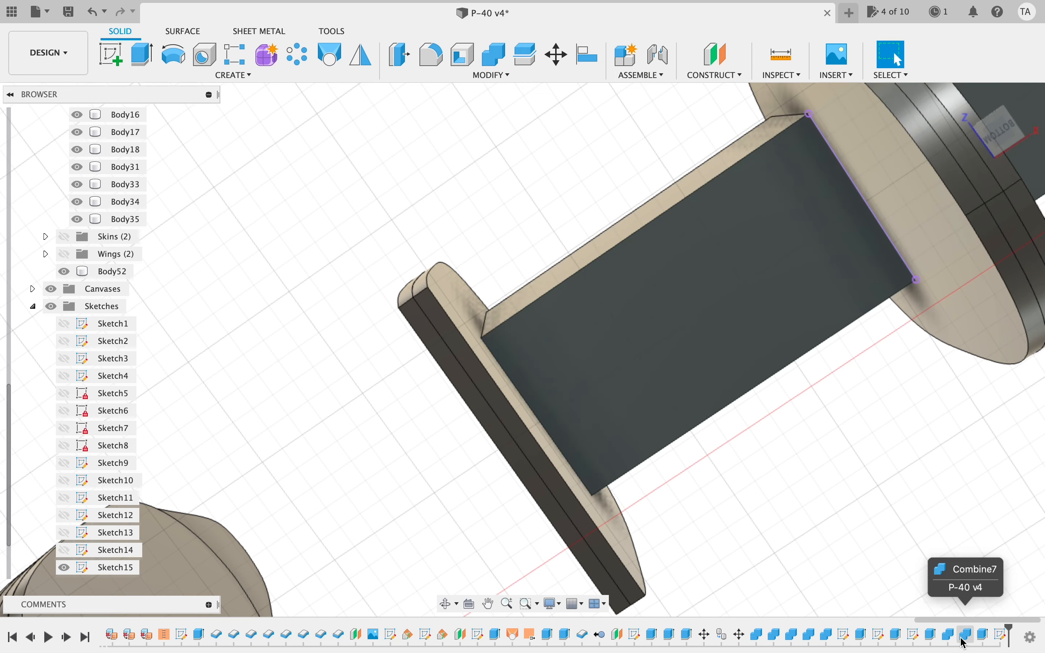
- Reopen the former-opening cut and review its two profiles and the face where it ends
double_click(929, 639)
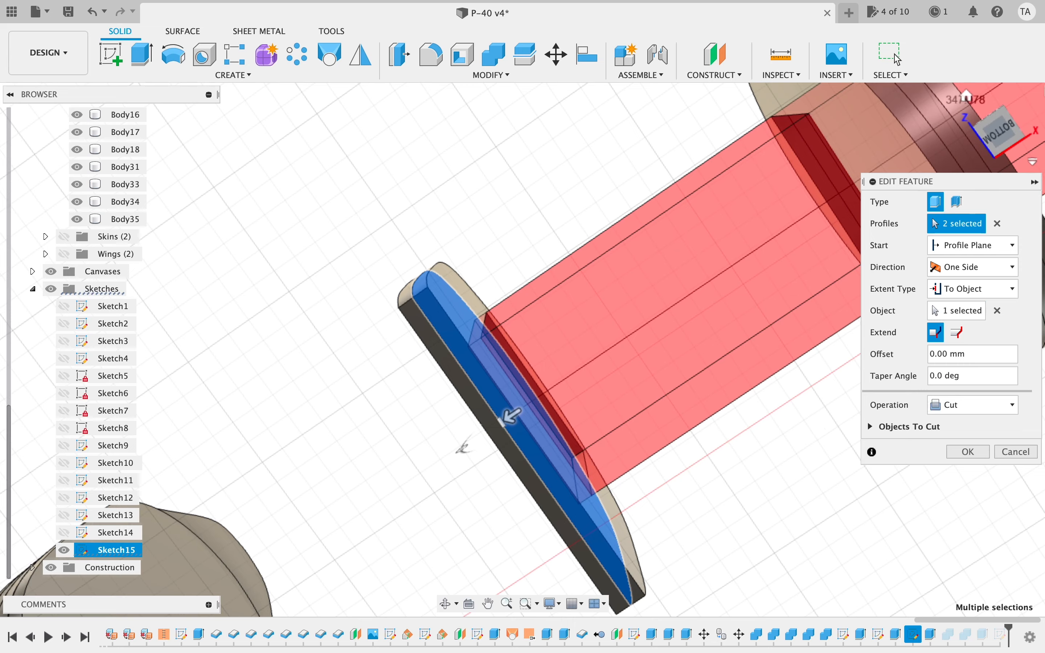
mouse_move(1002, 119)
mouse_down()
mouse_move(902, 178)
mouse_move(1012, 175)
mouse_move(995, 201)
mouse_up()
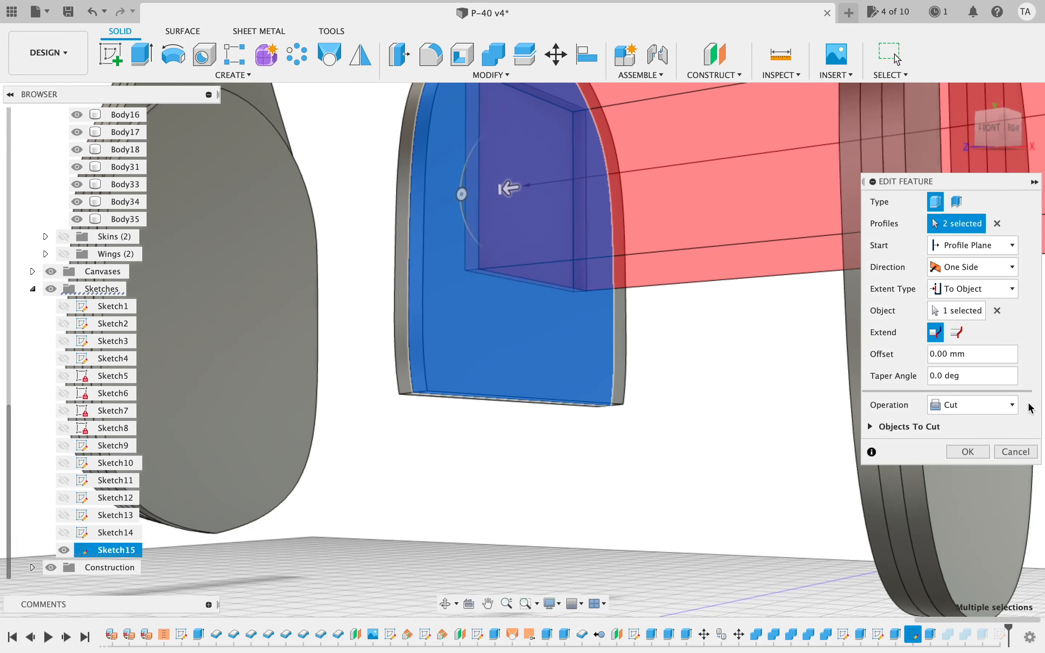
click(975, 453)
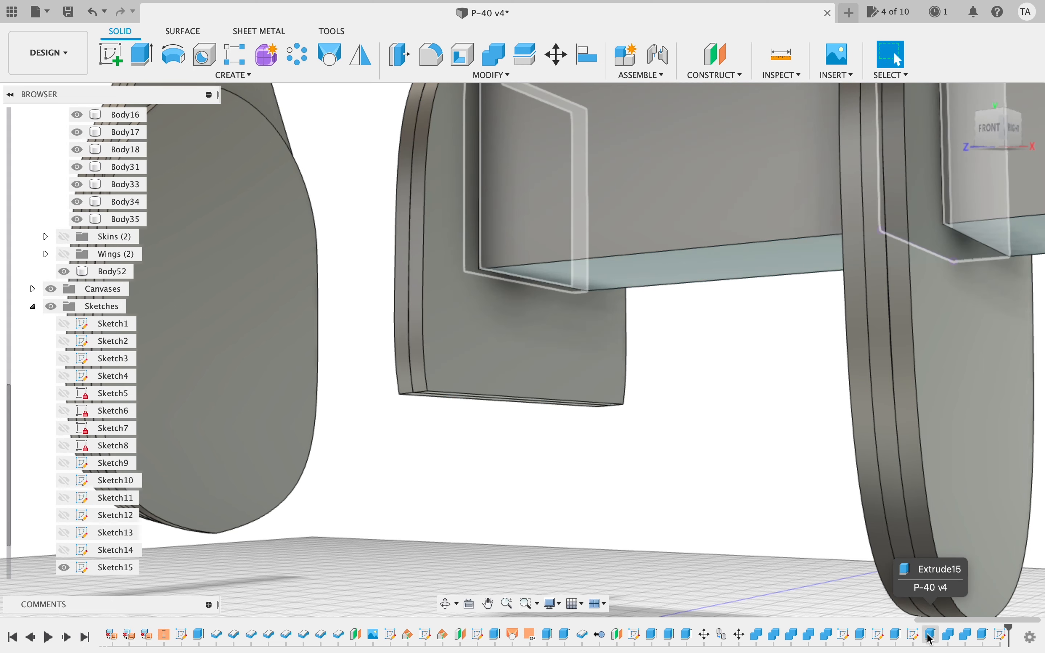
- Reopen the box body's extrusion and replace its end object with the recessed face inside former Body34's rectangular opening
double_click(985, 635)
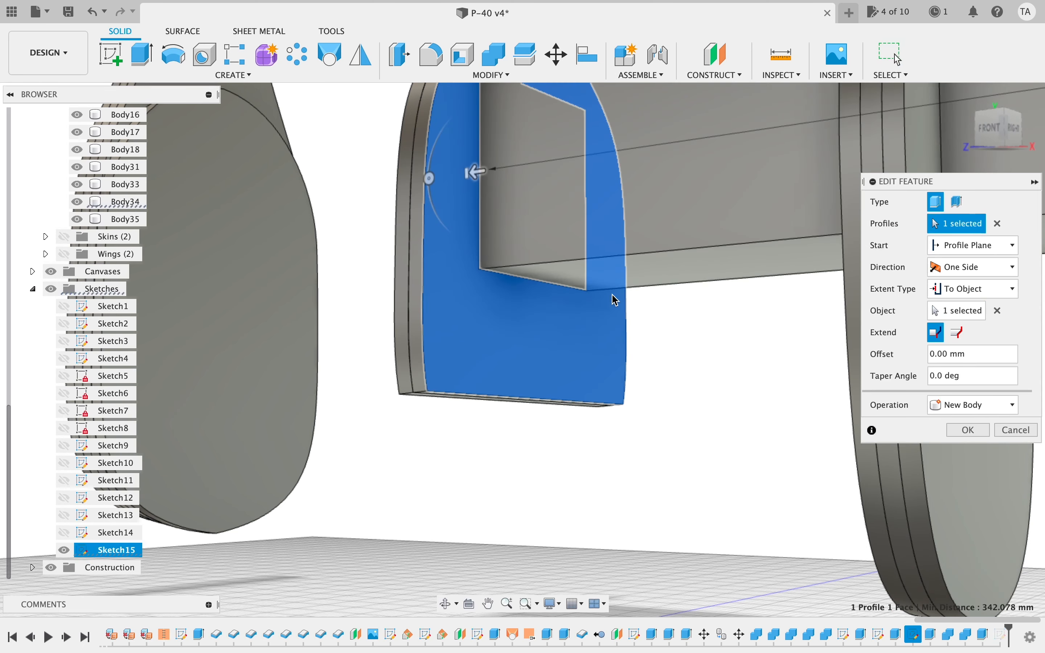
click(998, 311)
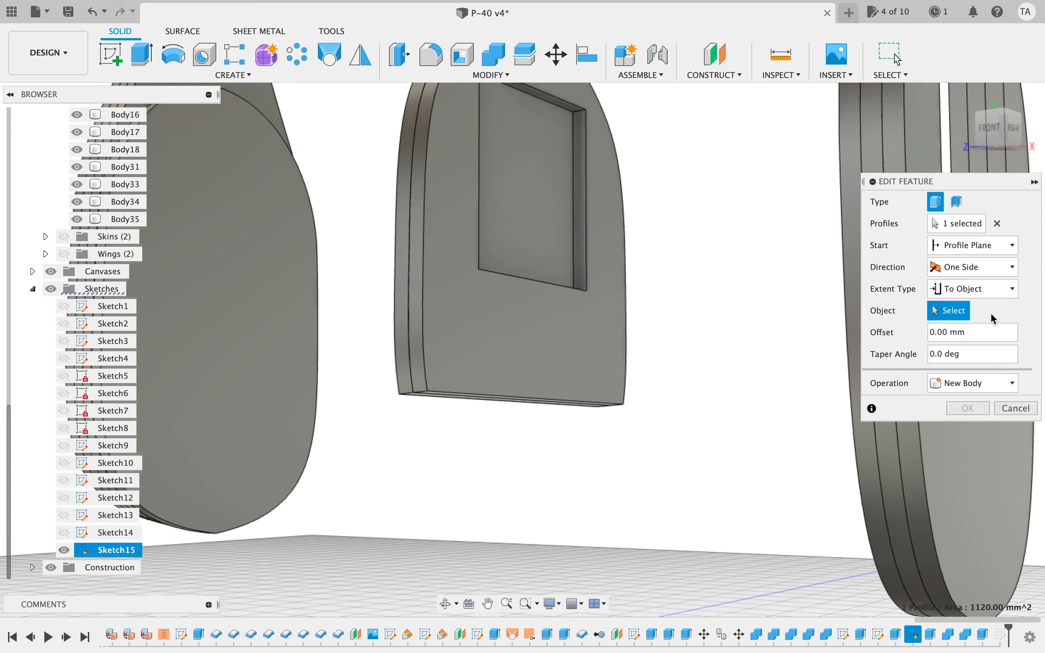
click(525, 214)
click(968, 408)
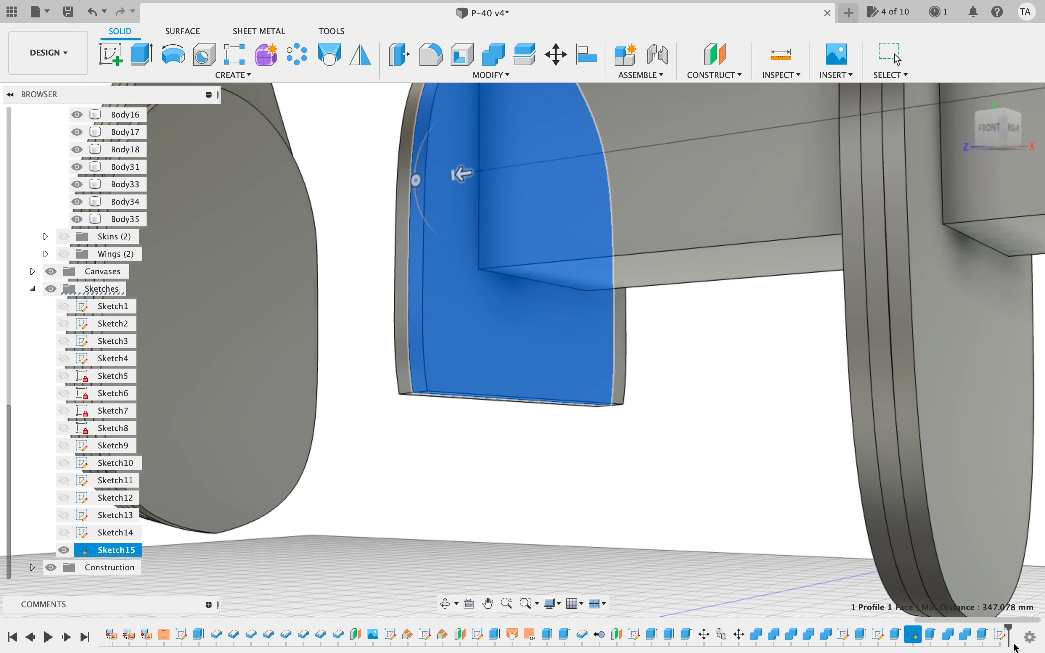
- Extrude the section of the underside sketch that reaches Body34 90 mm downward as a cut through the former's lower part
click(1002, 635)
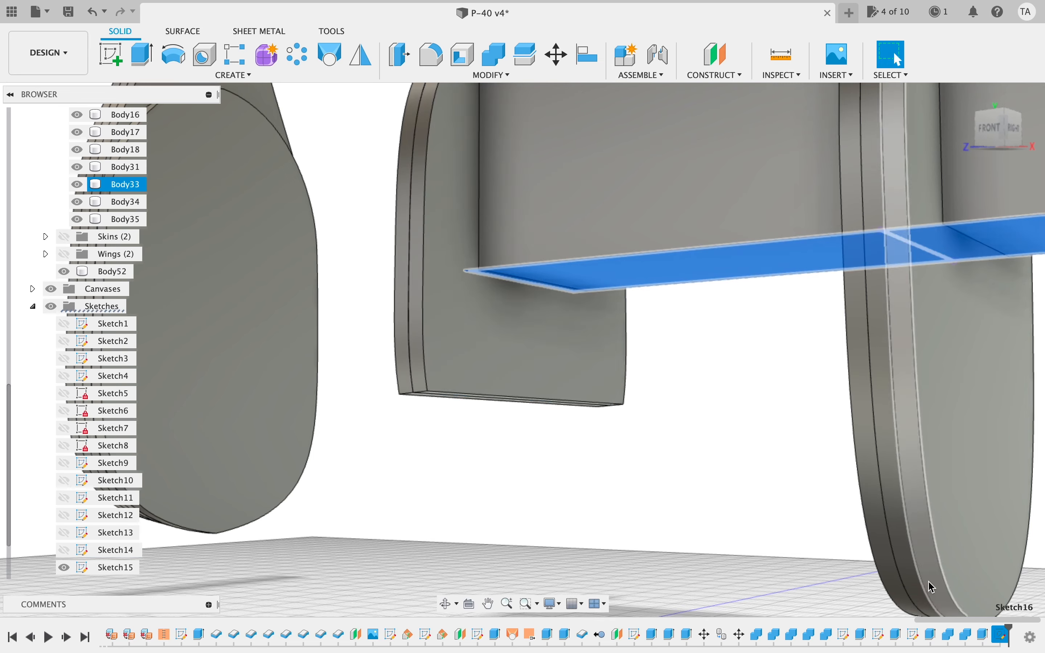
click(775, 273)
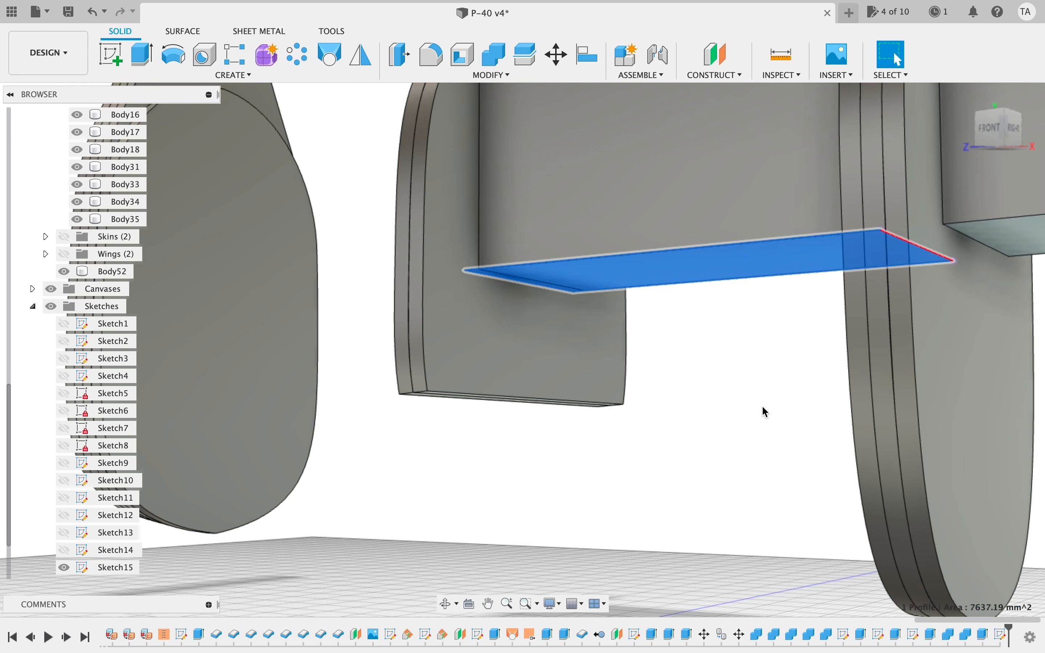
key(e)
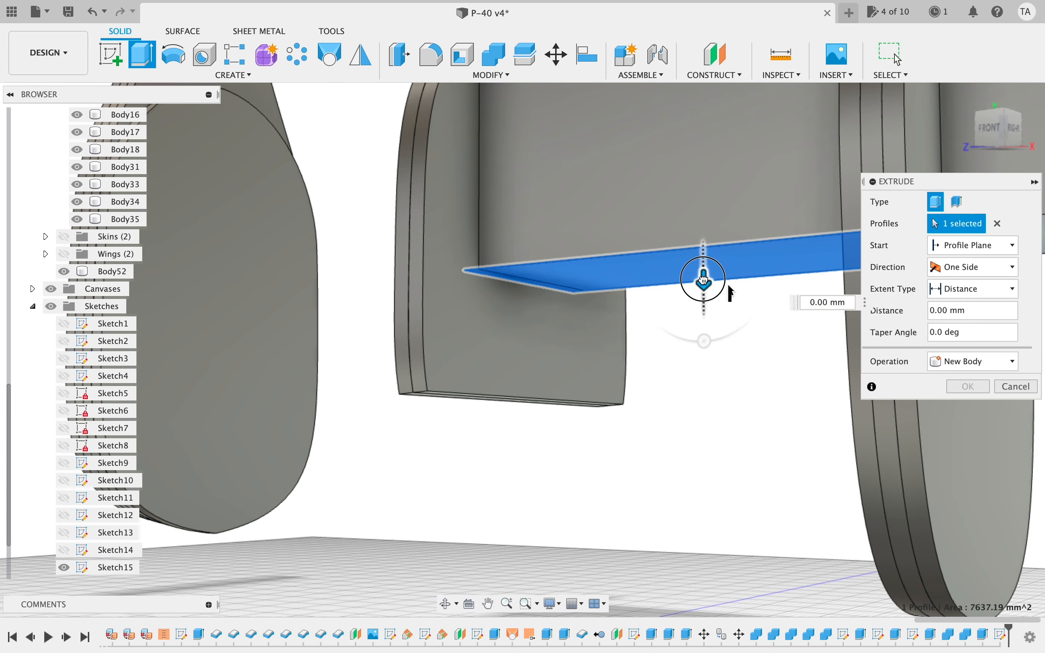
drag(700, 277, 702, 591)
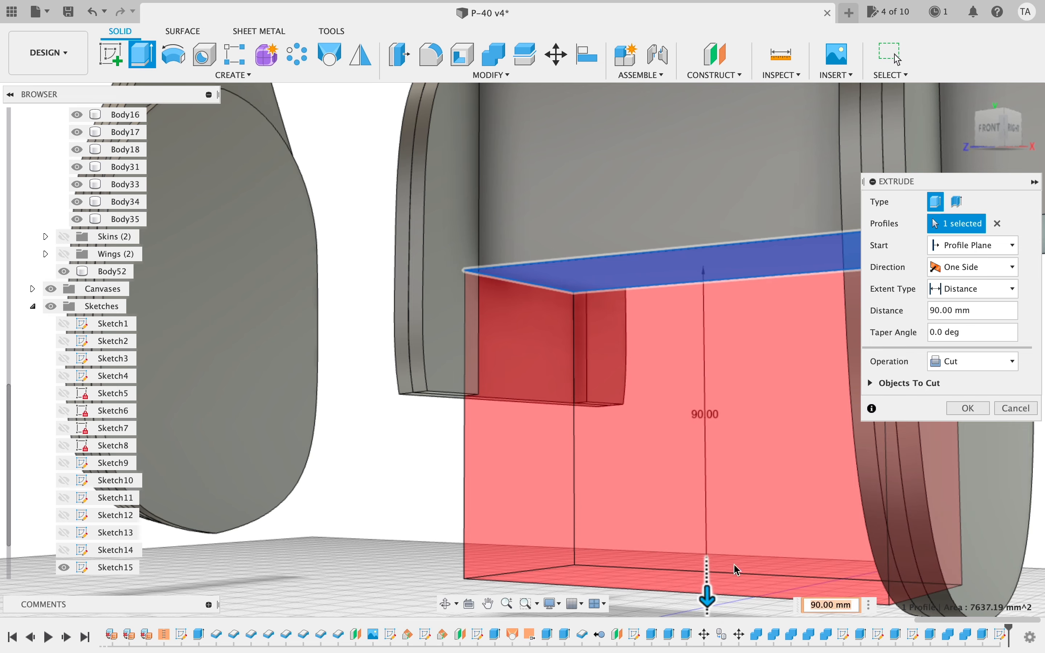
click(968, 408)
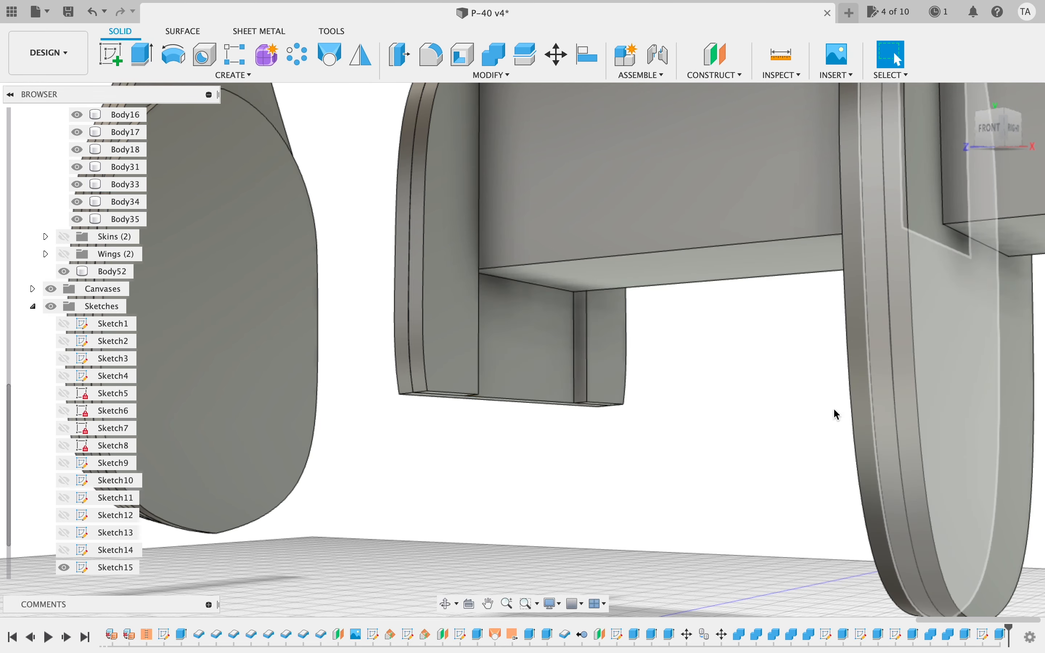
- Examine the notched end former and the box's underside from below and behind
scroll(663, 397, down, 5)
scroll(664, 399, down, 5)
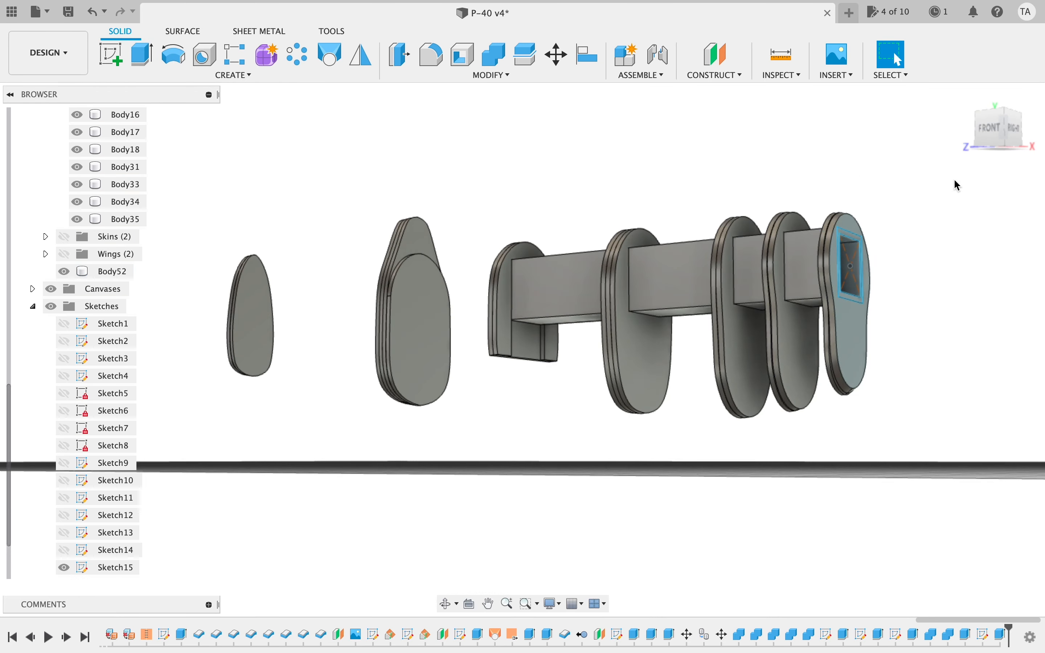
shift+middle_drag(923, 134, 661, 83)
scroll(577, 424, left, 5)
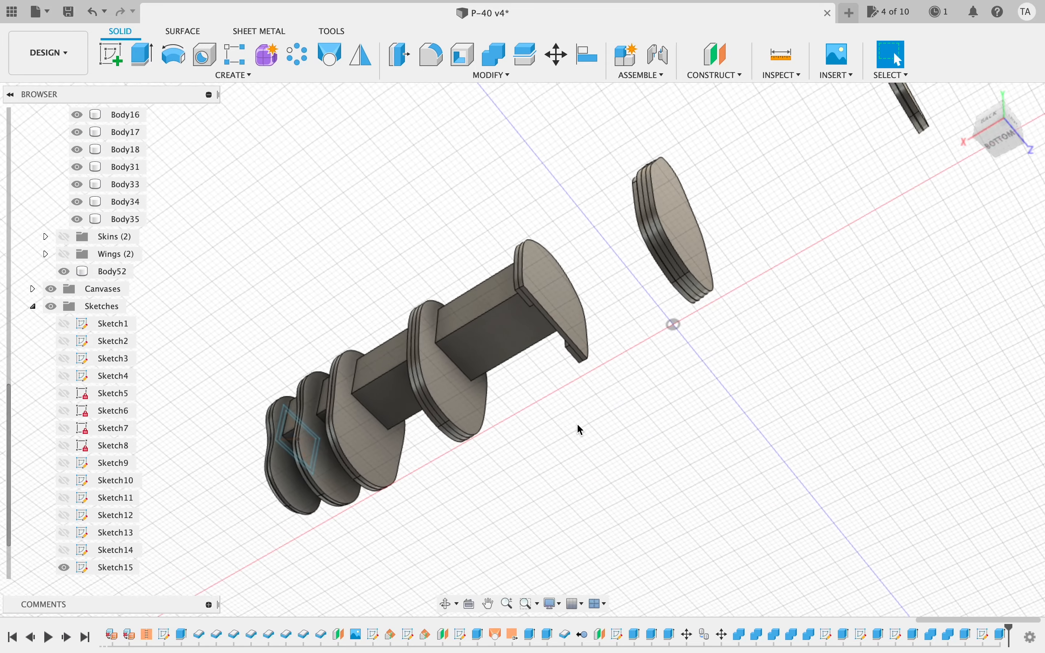
scroll(580, 429, left, 2)
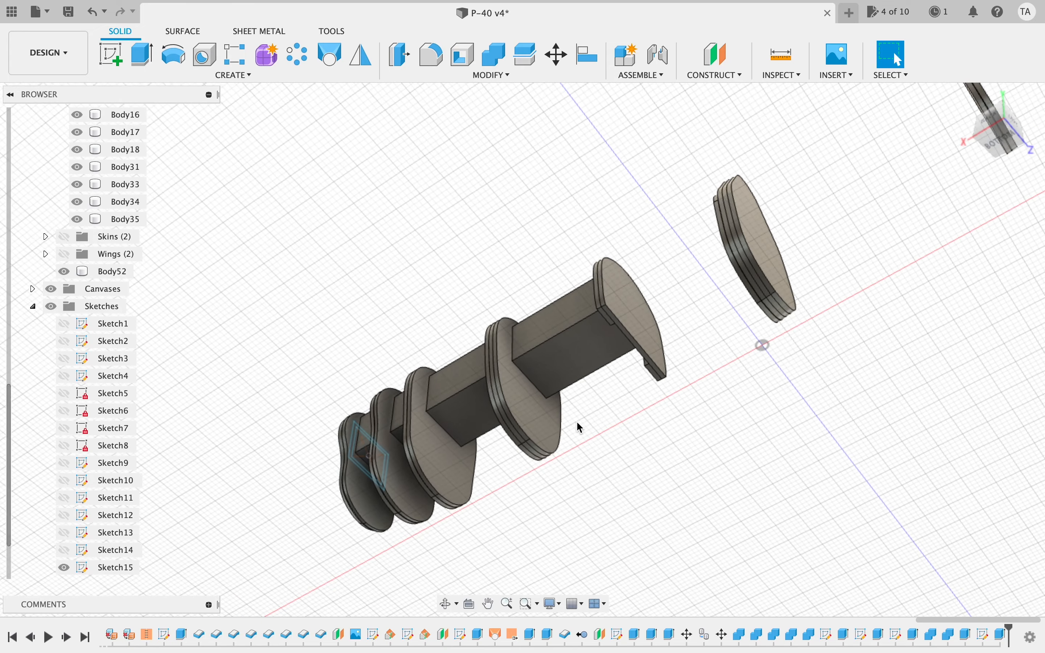
scroll(580, 429, up, 5)
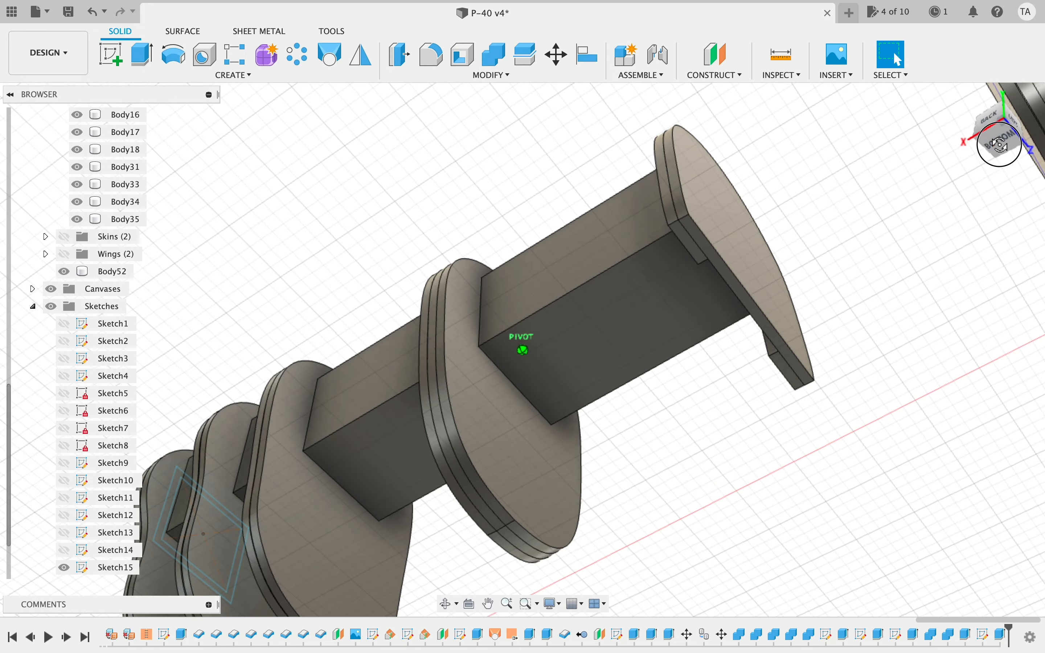
shift+middle_drag(999, 144, 756, 166)
click(594, 298)
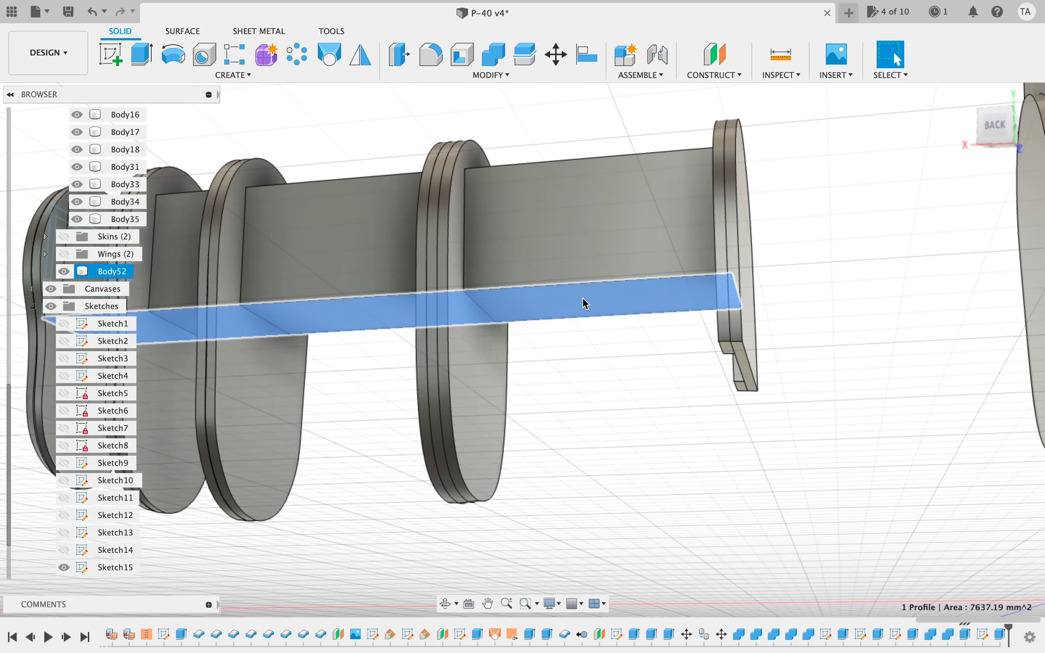
click(656, 400)
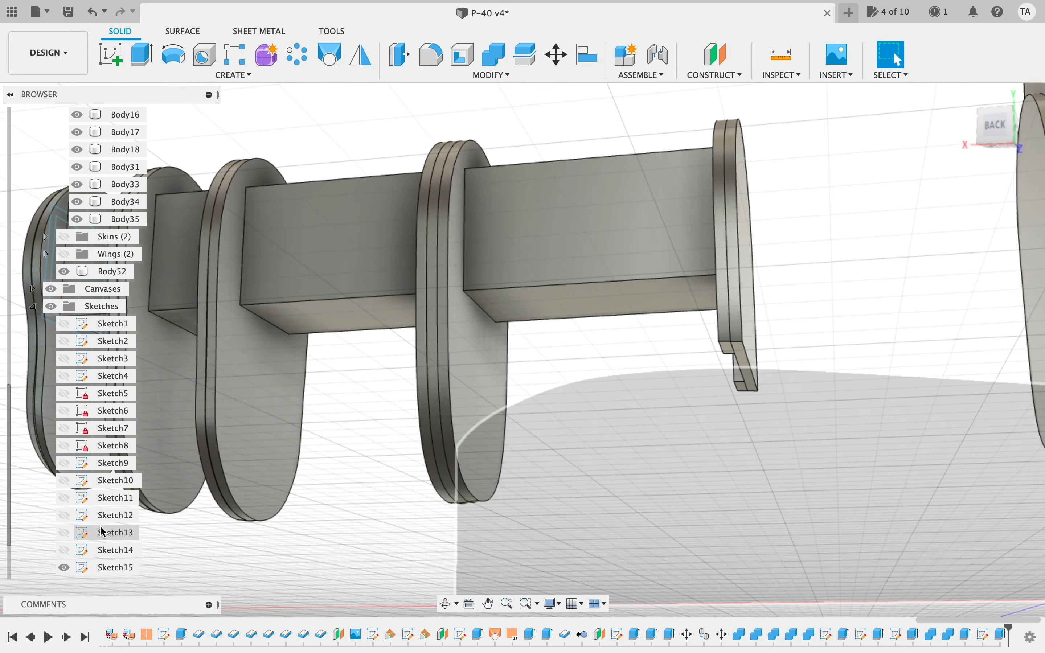
- Show Sketch16 instead of Sketch15 and extrude its profile under the box's front section 60 mm downward
scroll(76, 562, down, 2)
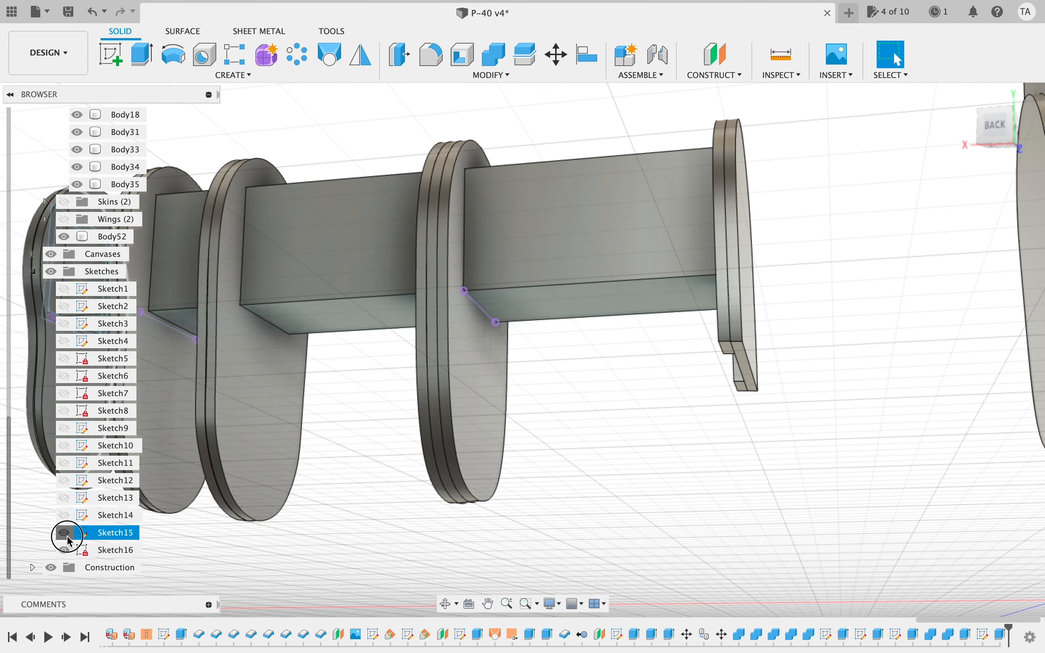
click(616, 299)
key(e)
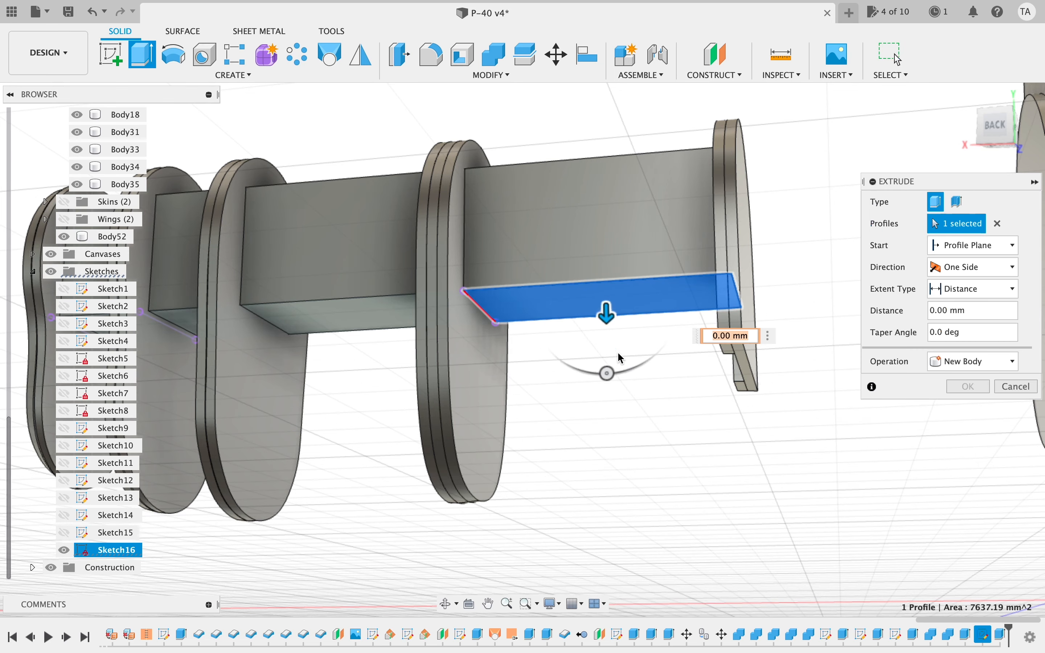
drag(606, 315, 599, 447)
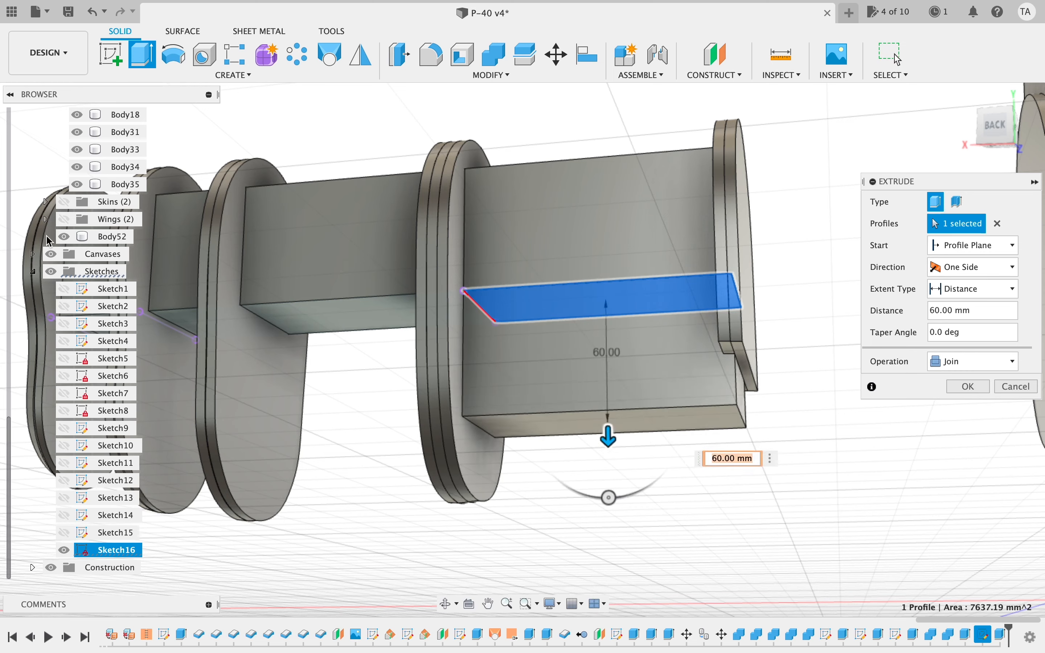
scroll(113, 264, up, 10)
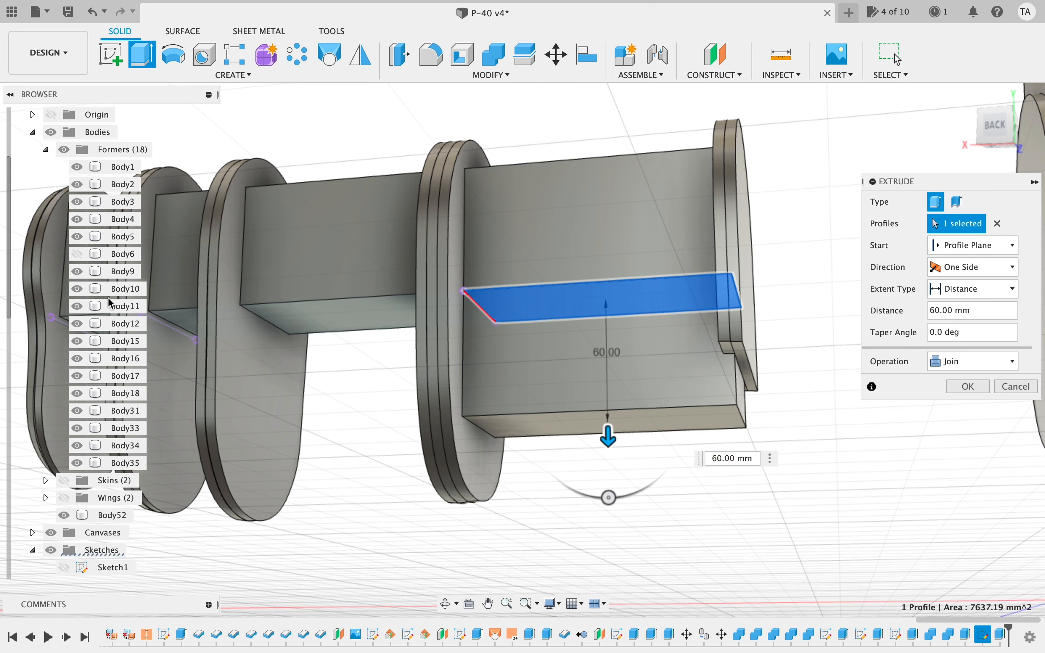
scroll(111, 304, up, 4)
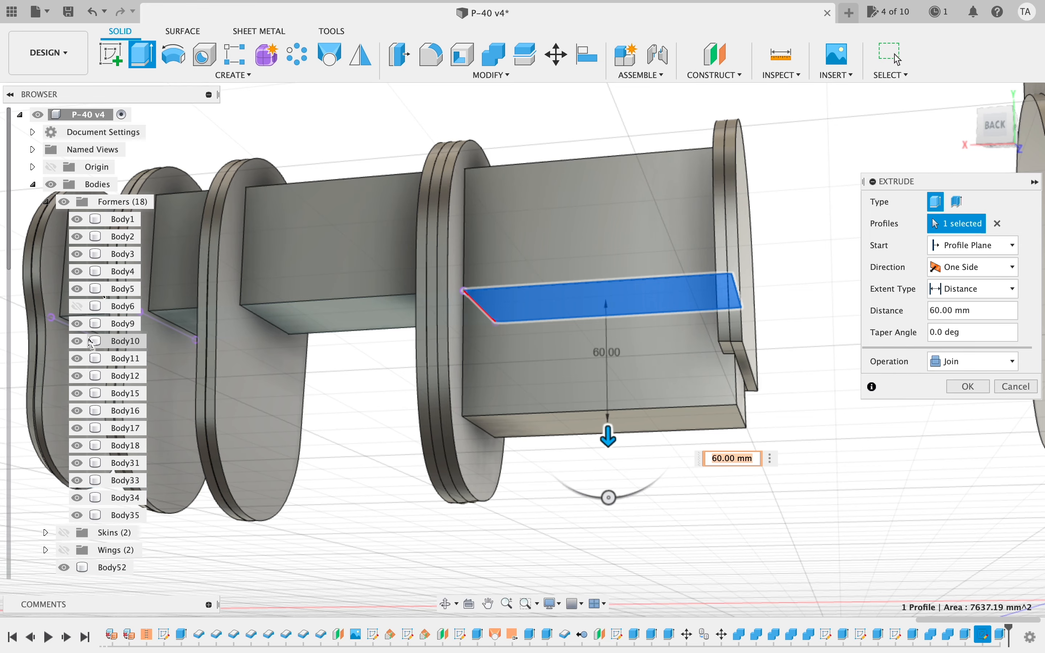
- Show the Wings folder to compare the extrusion with the wing, and complete it as a new body
click(65, 550)
click(995, 125)
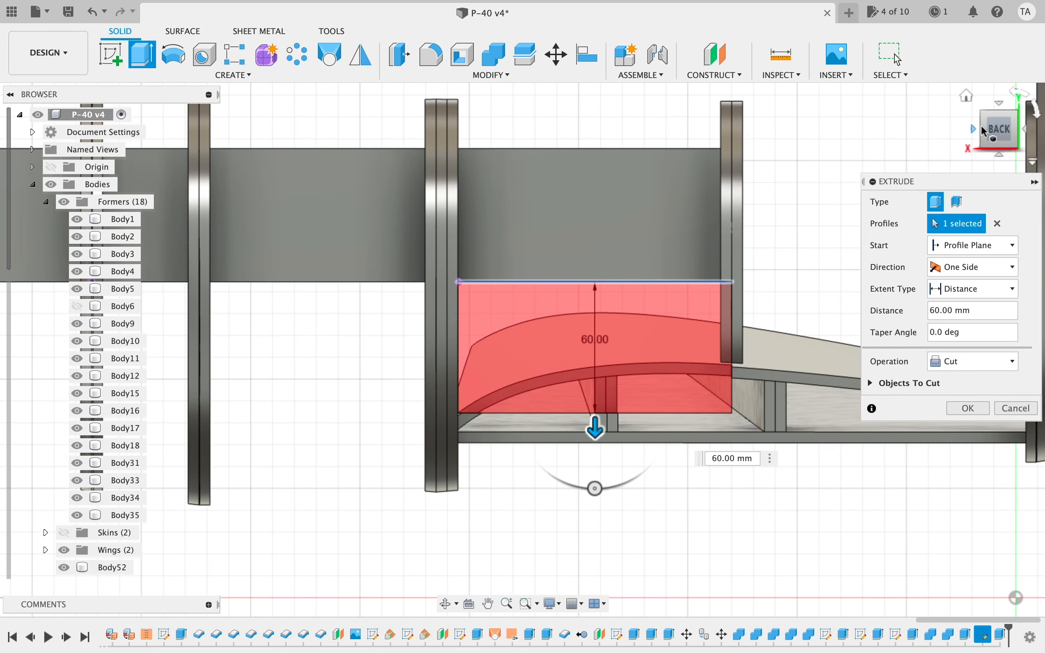
drag(1000, 144, 936, 126)
mouse_move(625, 436)
mouse_down()
mouse_move(626, 449)
mouse_move(626, 437)
mouse_up()
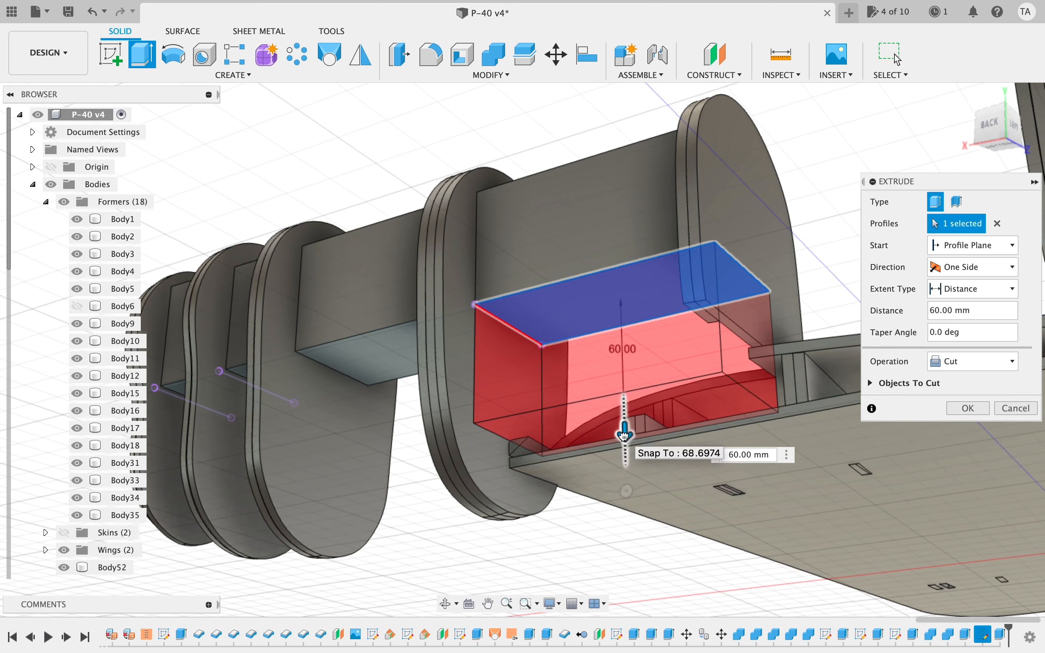
mouse_move(522, 349)
shift+middle_down()
mouse_move(691, 281)
mouse_move(940, 141)
mouse_move(1040, 134)
mouse_move(875, 141)
mouse_move(899, 137)
shift+middle_up()
click(956, 361)
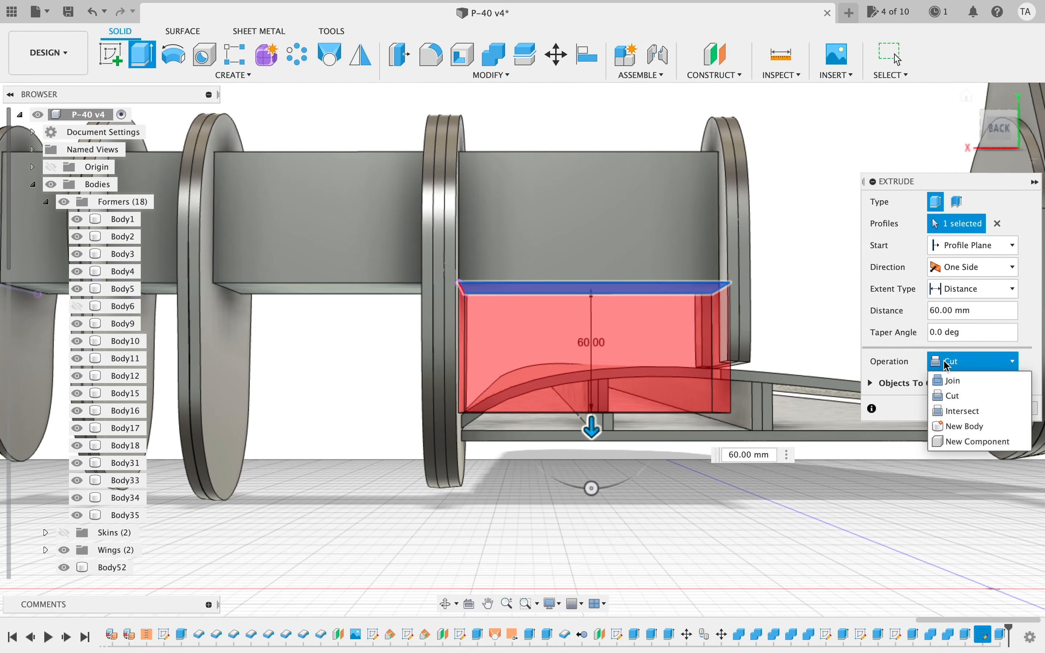
click(955, 435)
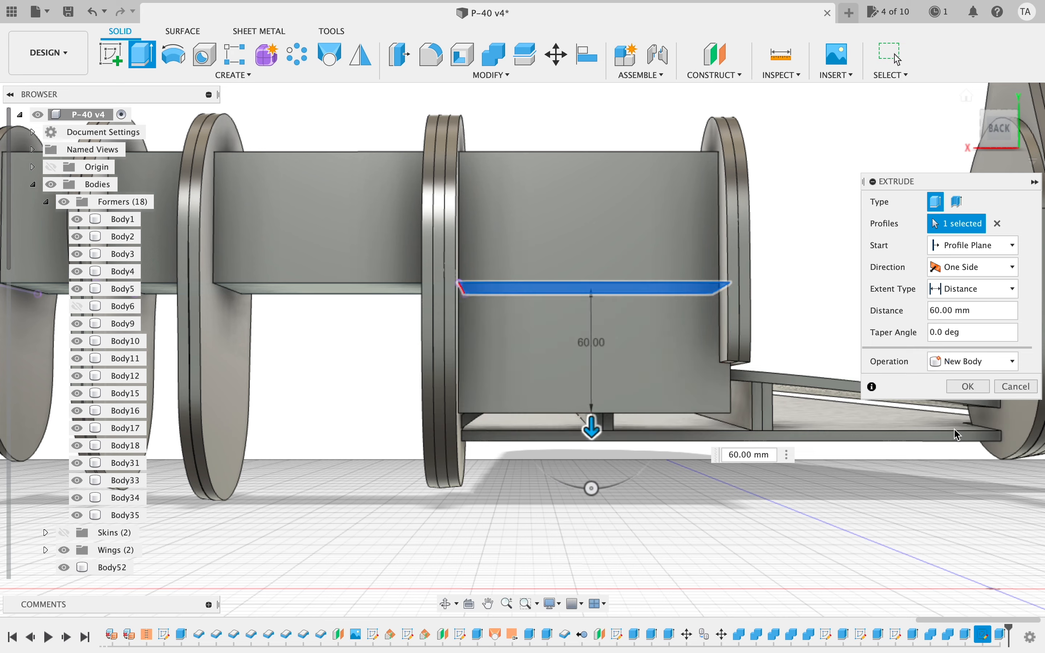
click(961, 388)
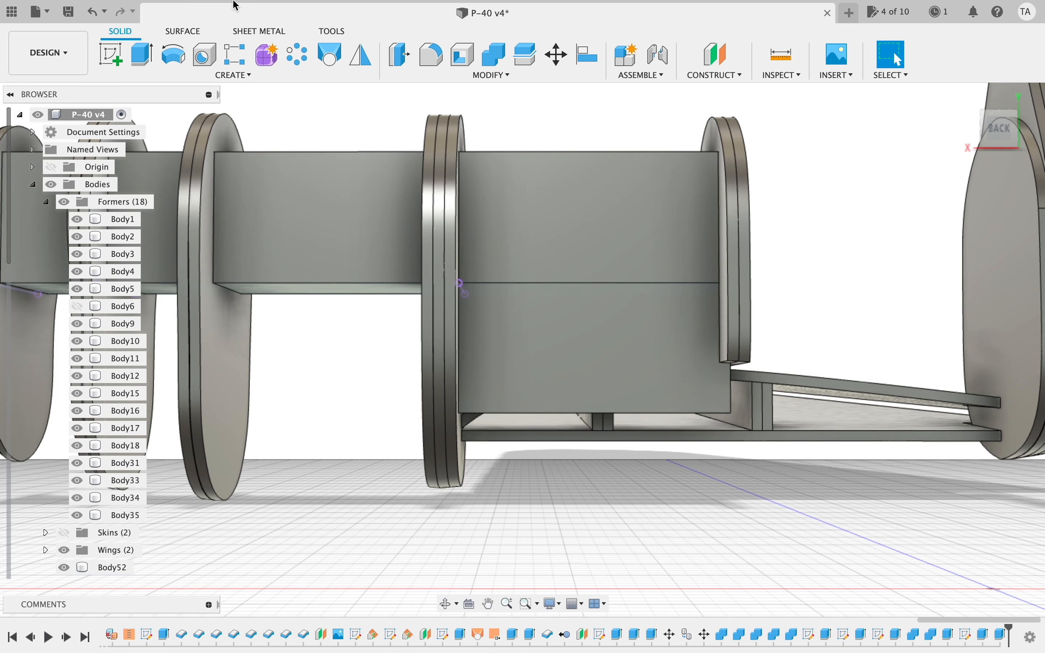
- Combine box Body52 with the new lower block using Join, with Keep Tools off
click(500, 59)
click(457, 228)
click(531, 345)
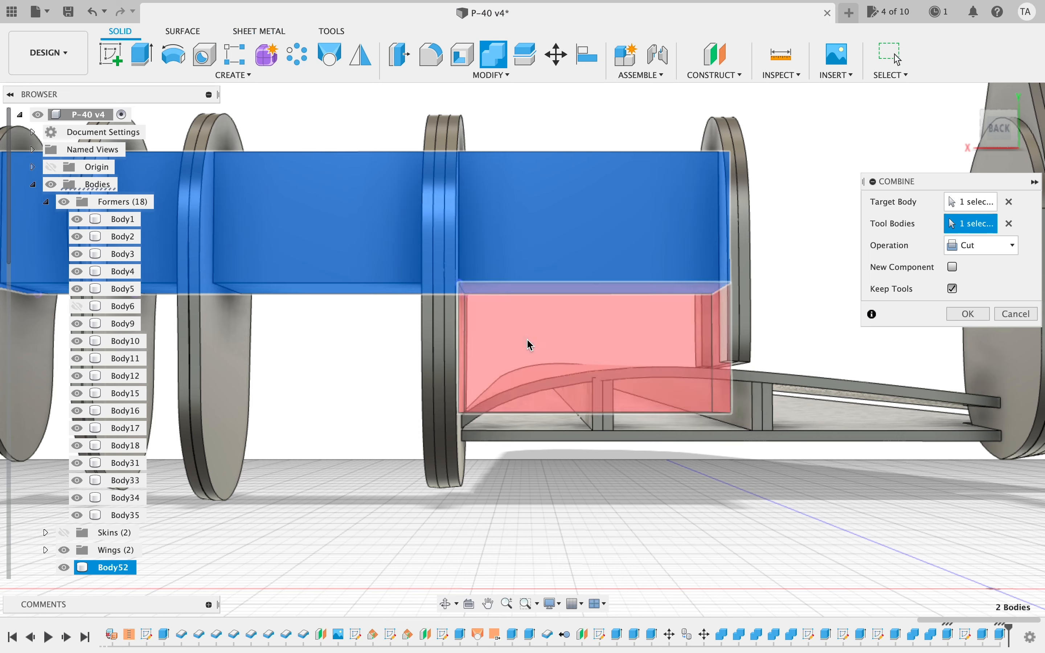
click(968, 254)
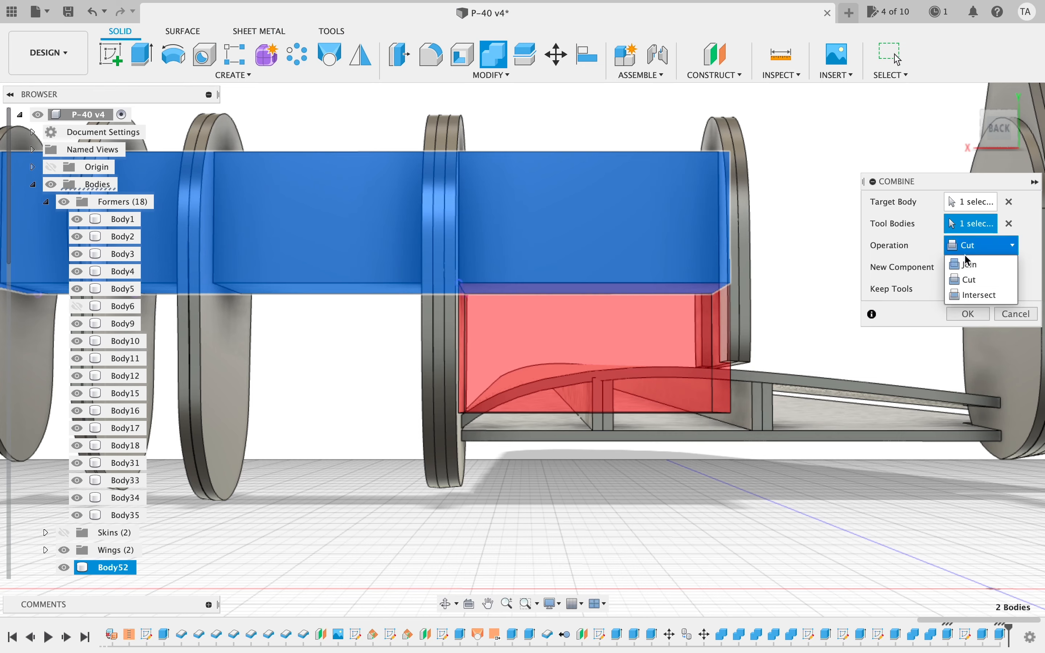
click(969, 276)
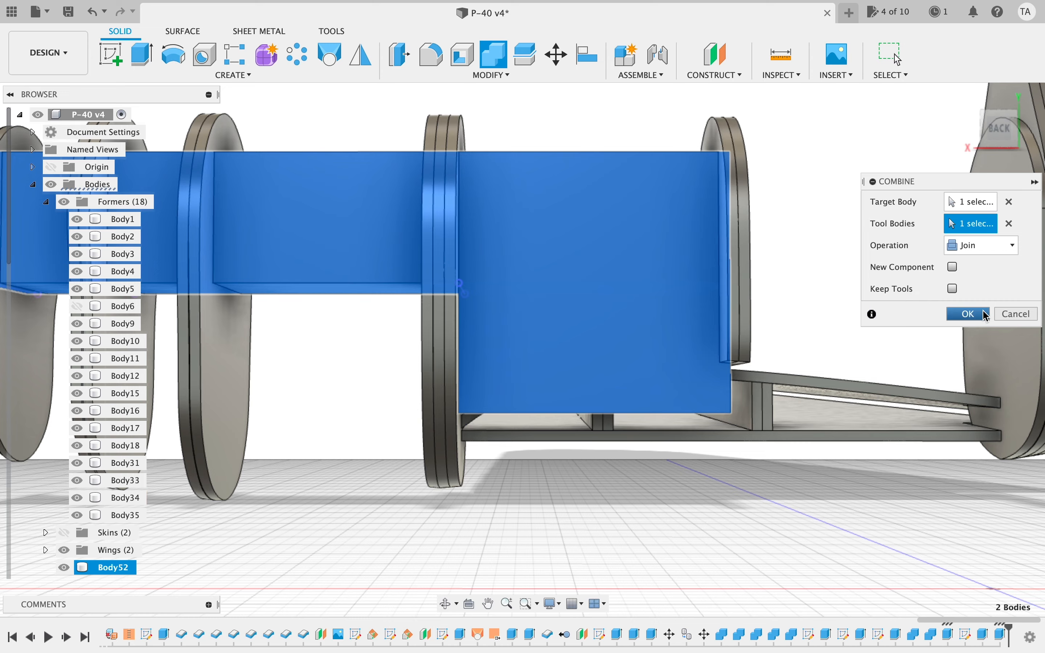
click(968, 314)
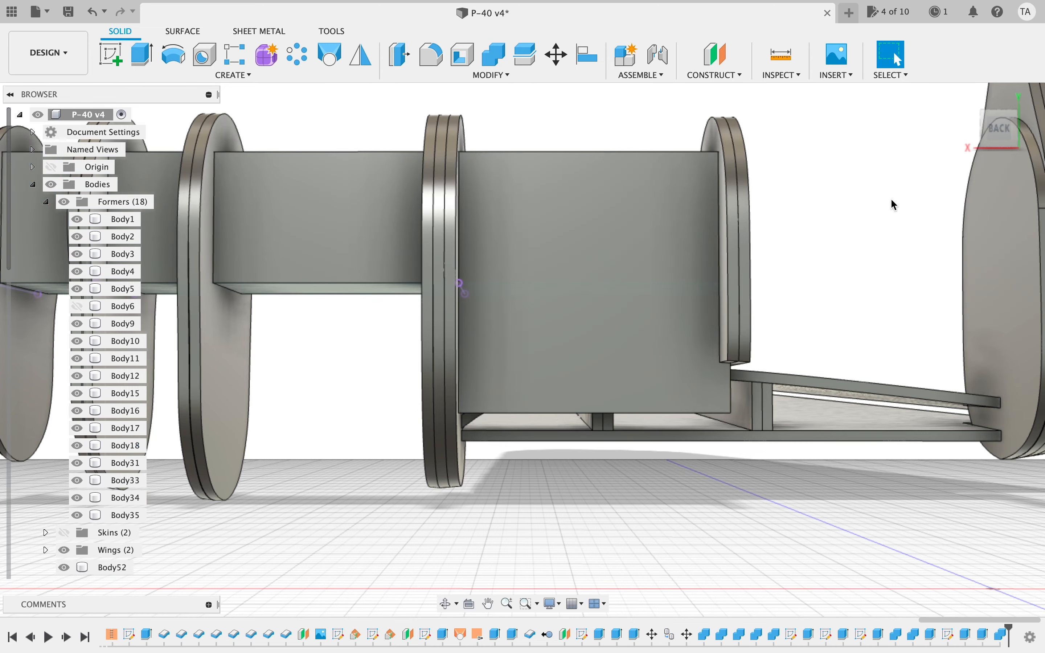
- Hide the Wings folder and inspect how the deepened box section meets the notched end former
drag(996, 130, 700, 149)
drag(1001, 135, 773, 149)
click(687, 242)
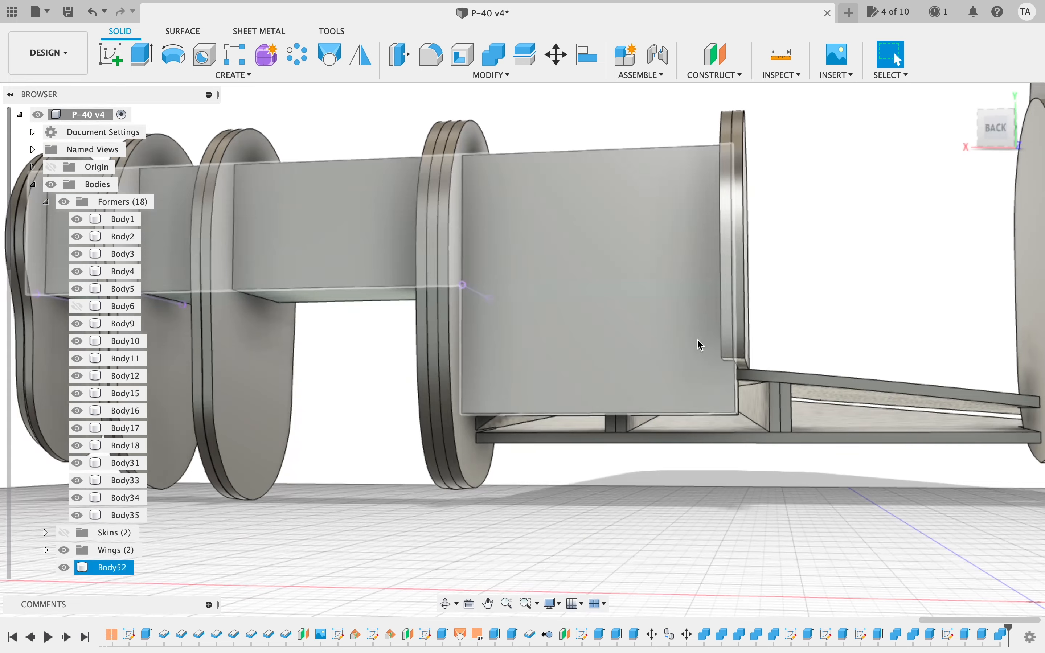
mouse_move(992, 138)
mouse_down()
mouse_move(937, 130)
mouse_move(996, 155)
mouse_up()
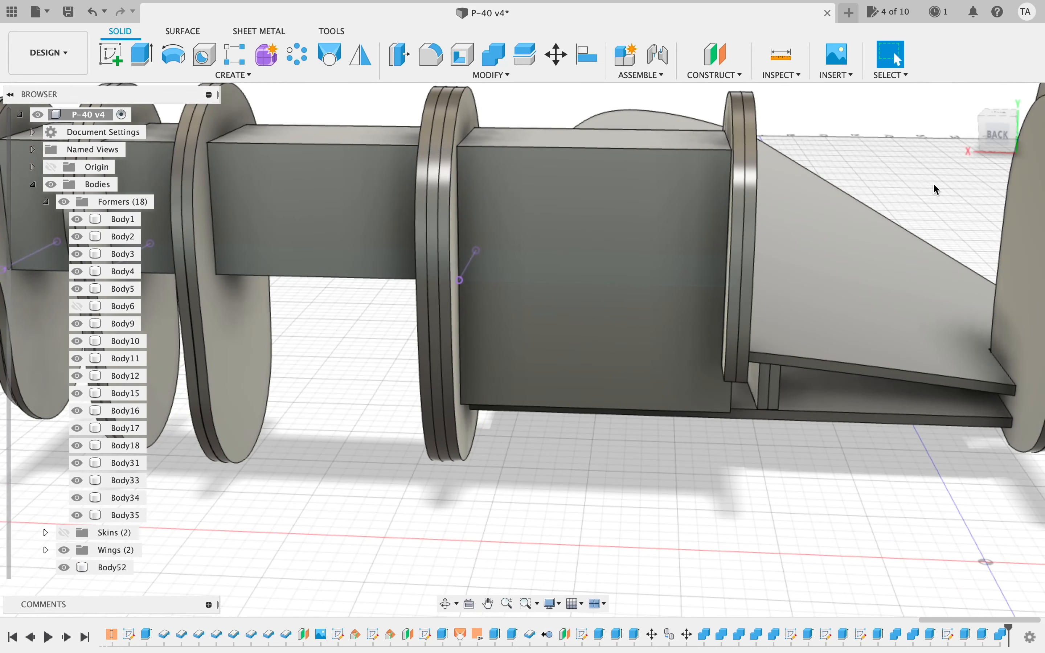
scroll(933, 182, right, 5)
scroll(933, 180, right, 10)
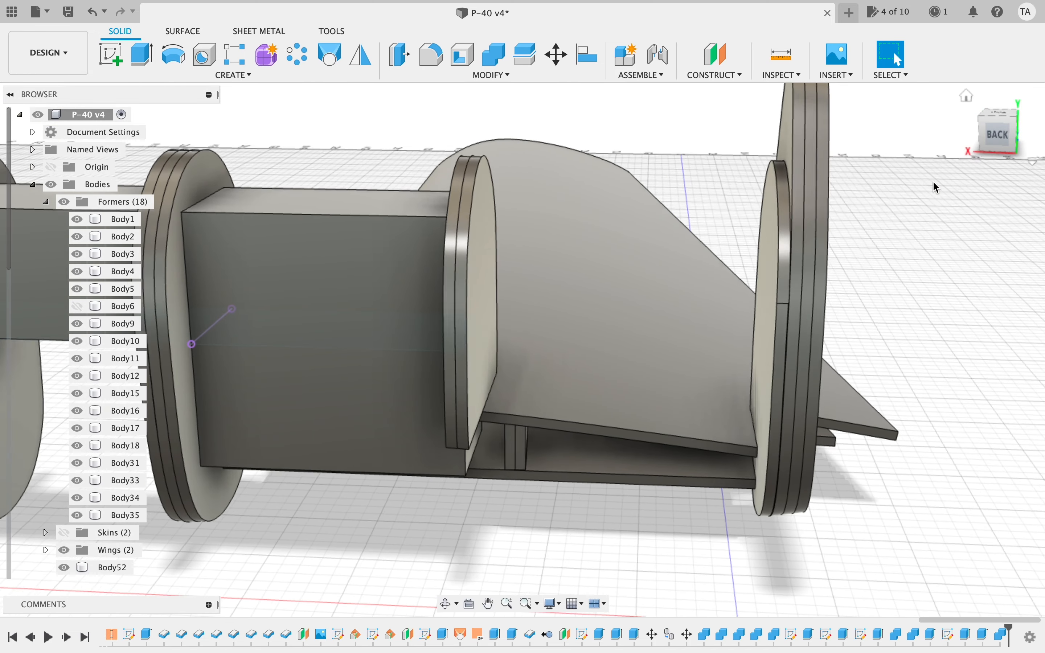
click(64, 550)
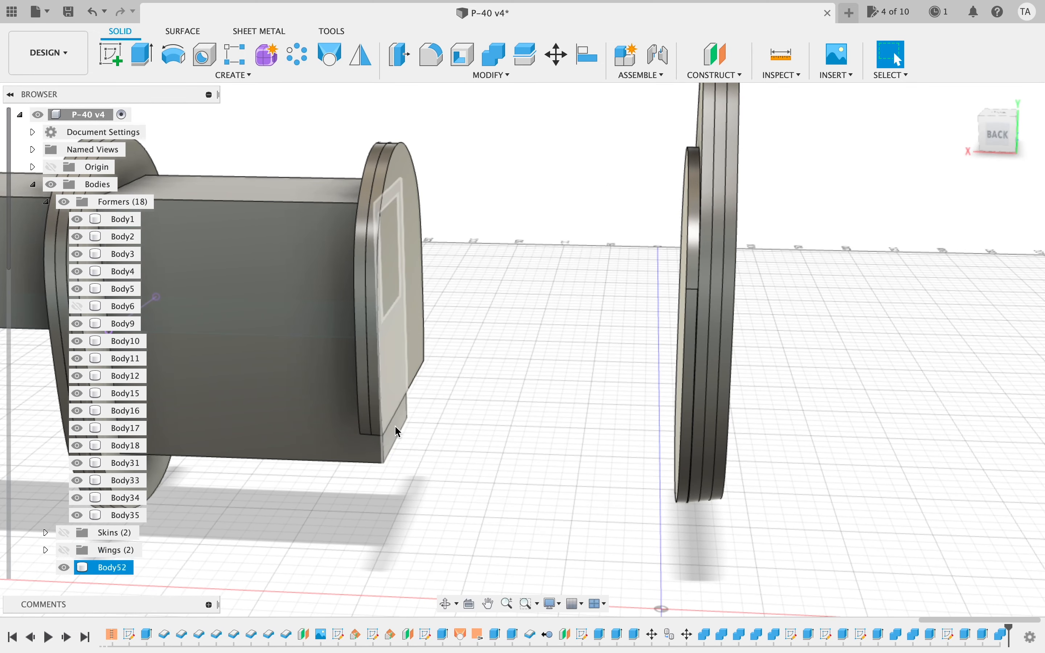
scroll(423, 429, up, 6)
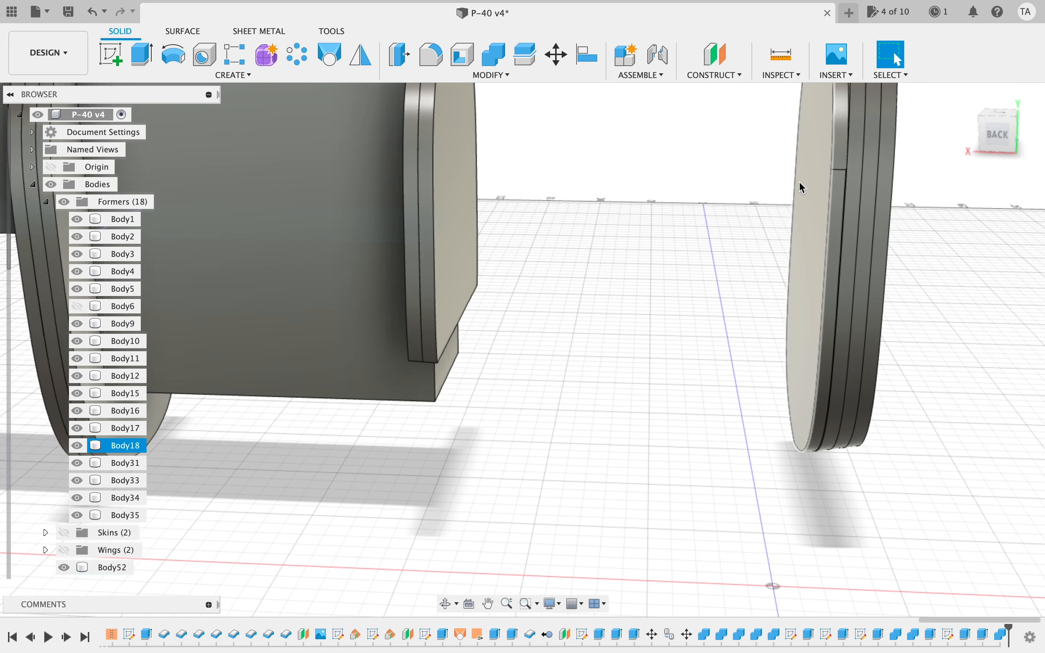
mouse_move(1006, 137)
mouse_down()
mouse_move(963, 112)
mouse_move(975, 81)
mouse_move(998, 100)
mouse_move(981, 97)
mouse_up()
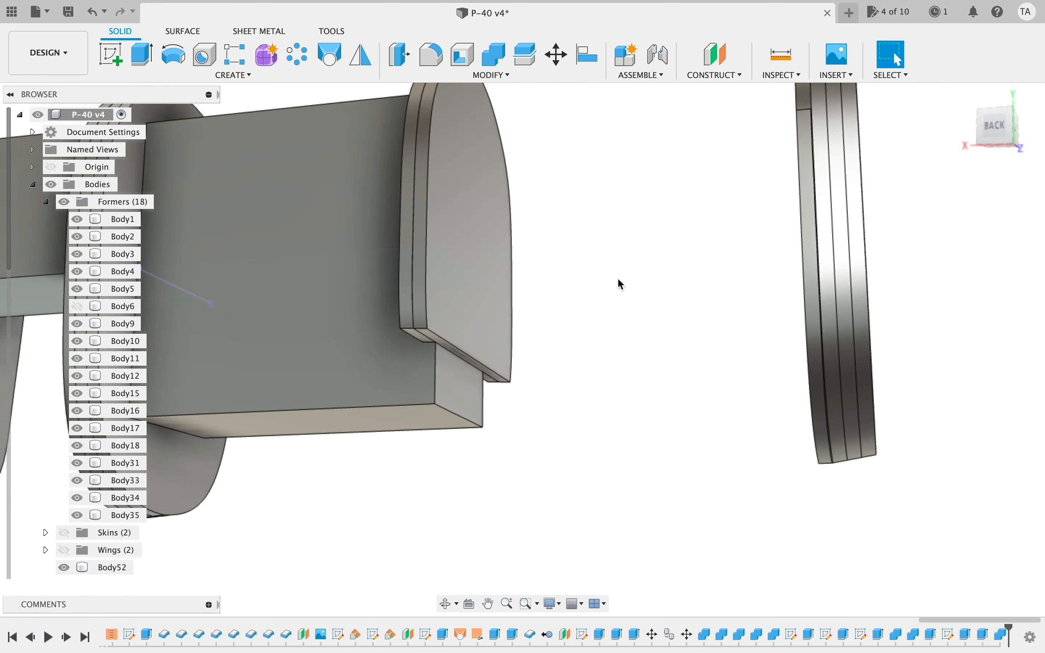
middle_drag(594, 291, 686, 288)
scroll(597, 295, down, 3)
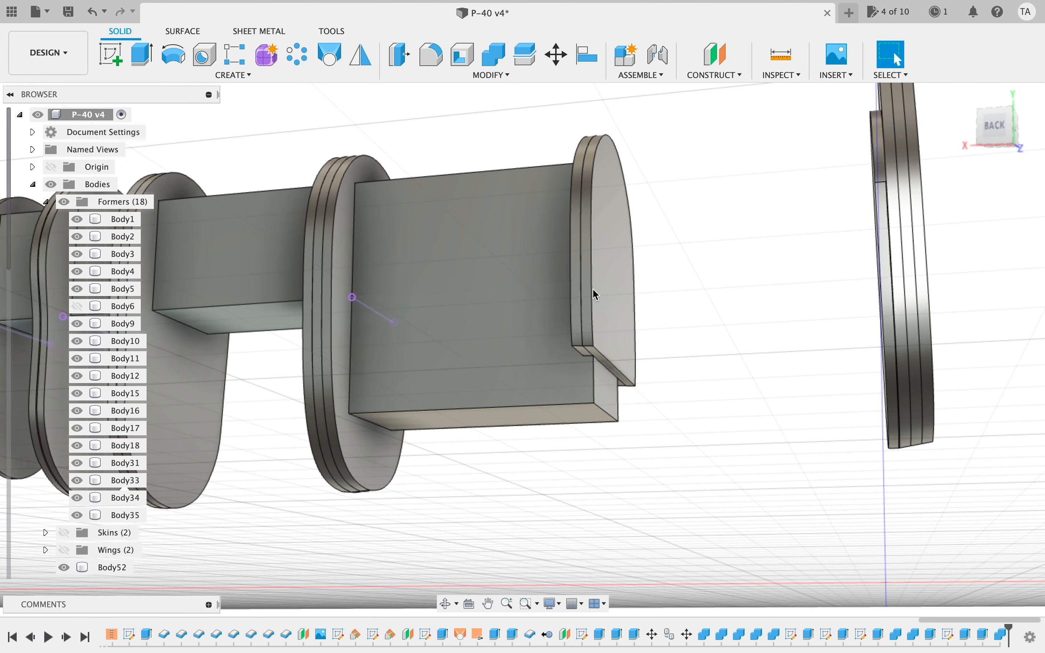
- Start a sketch on the front end face of box Body52, leaving Slice off
scroll(595, 295, up, 5)
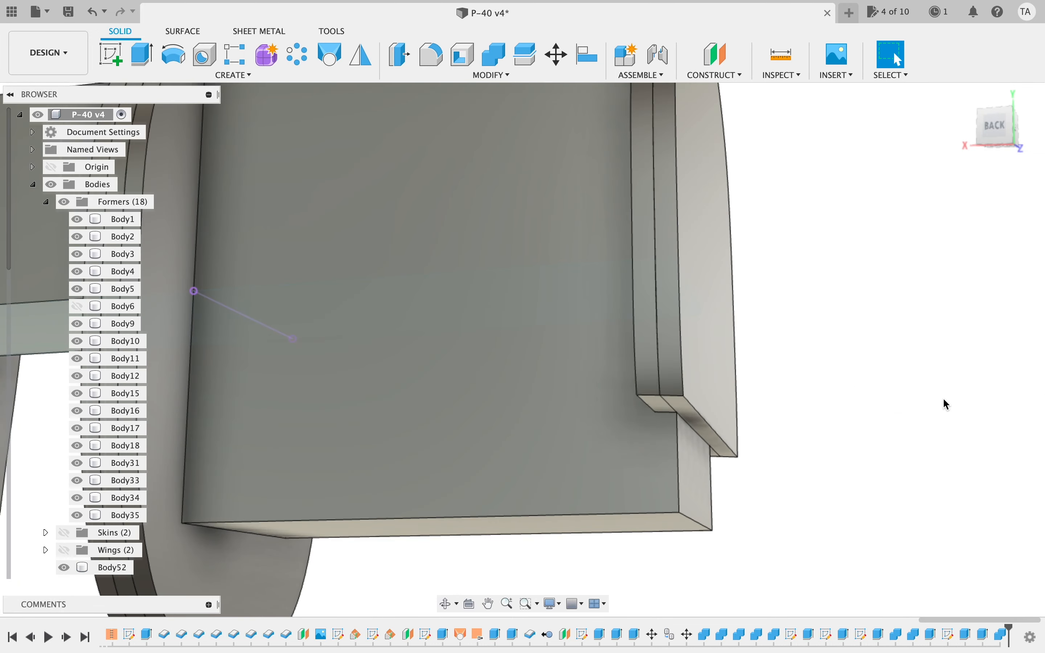
click(543, 277)
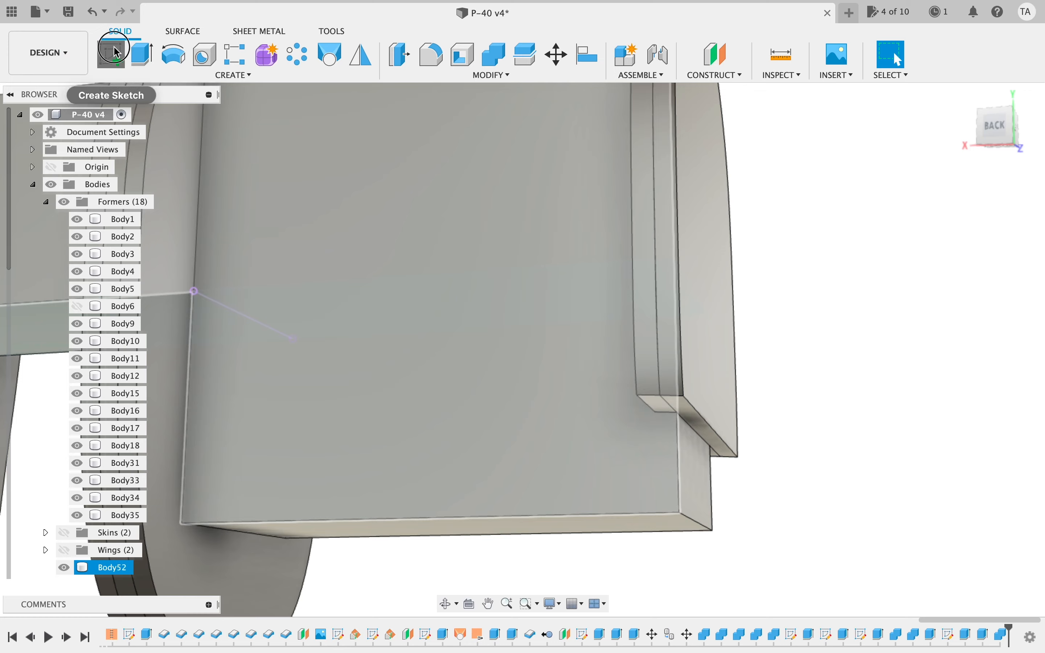
click(111, 51)
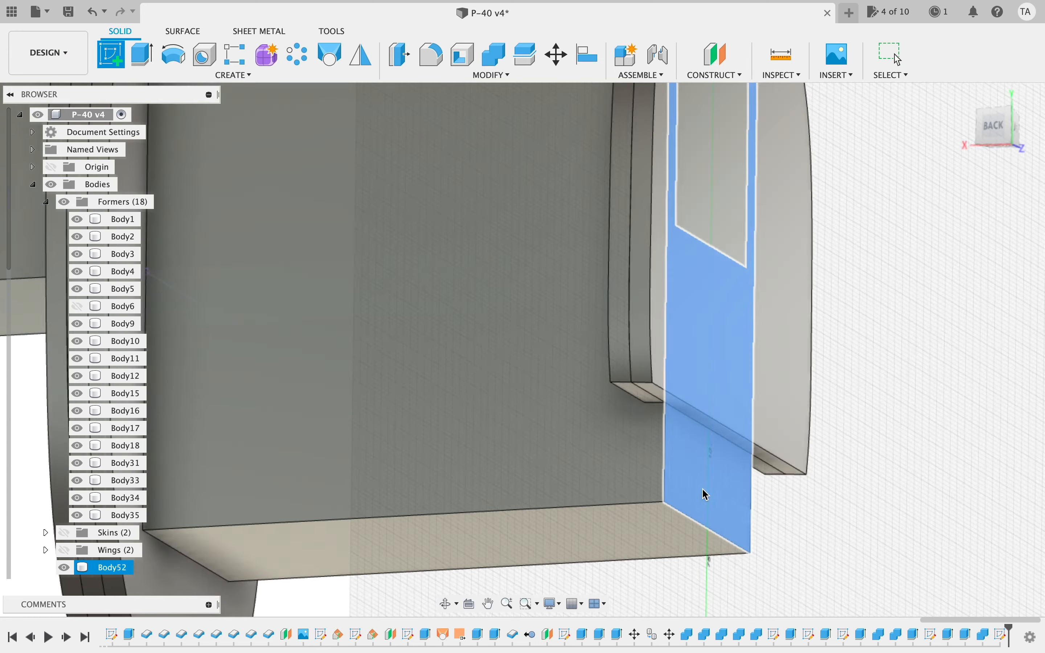
click(707, 492)
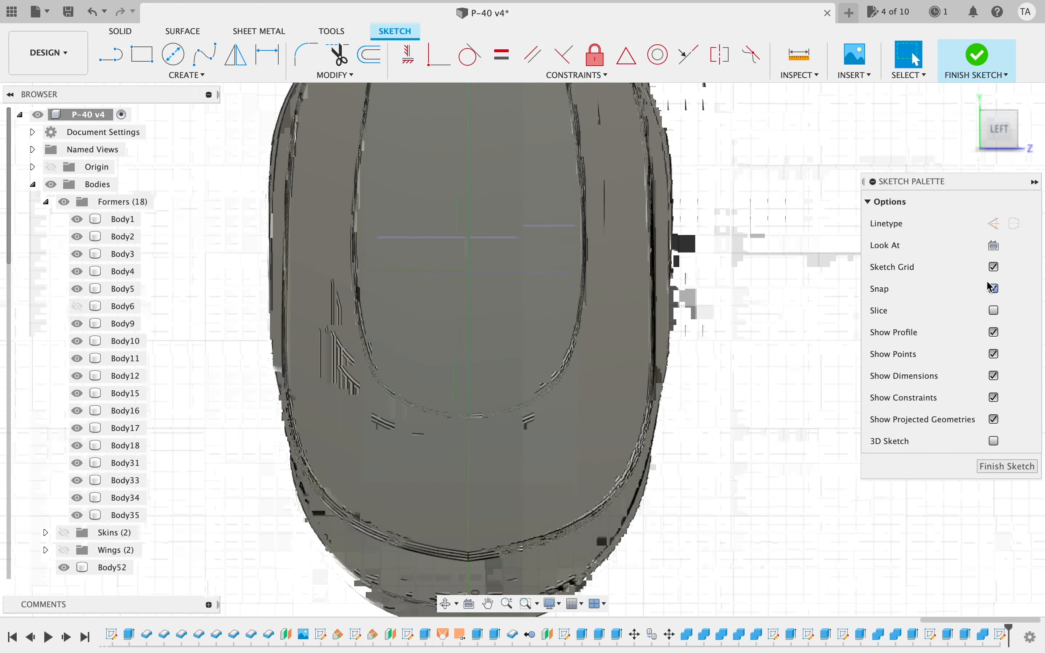
click(996, 311)
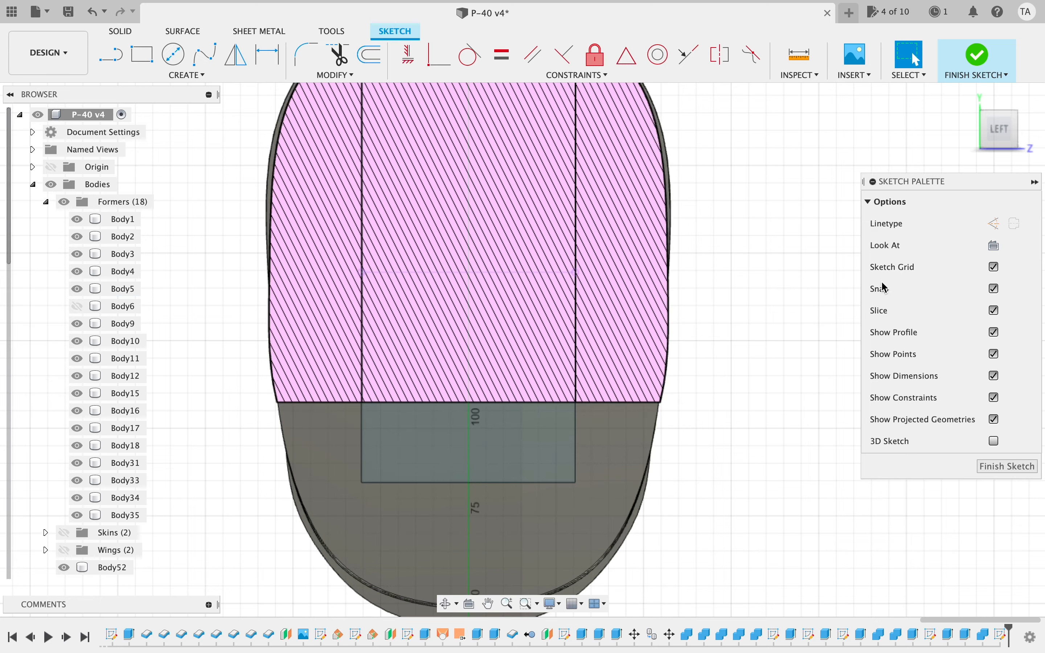
click(995, 313)
mouse_move(995, 137)
mouse_down()
mouse_move(859, 136)
mouse_move(863, 158)
mouse_up()
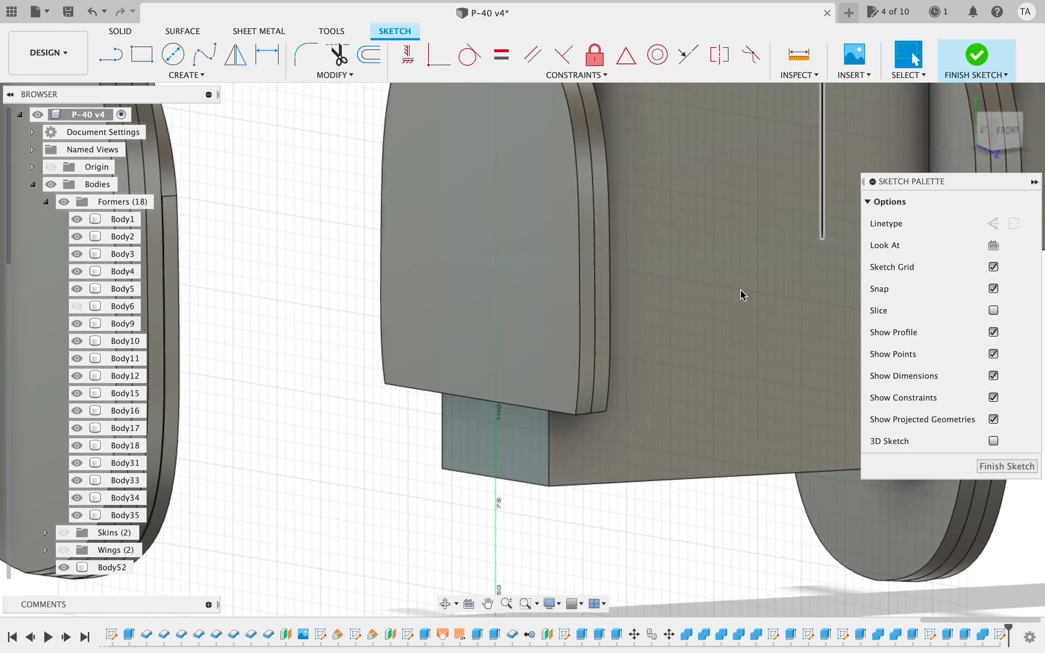
scroll(694, 333, right, 5)
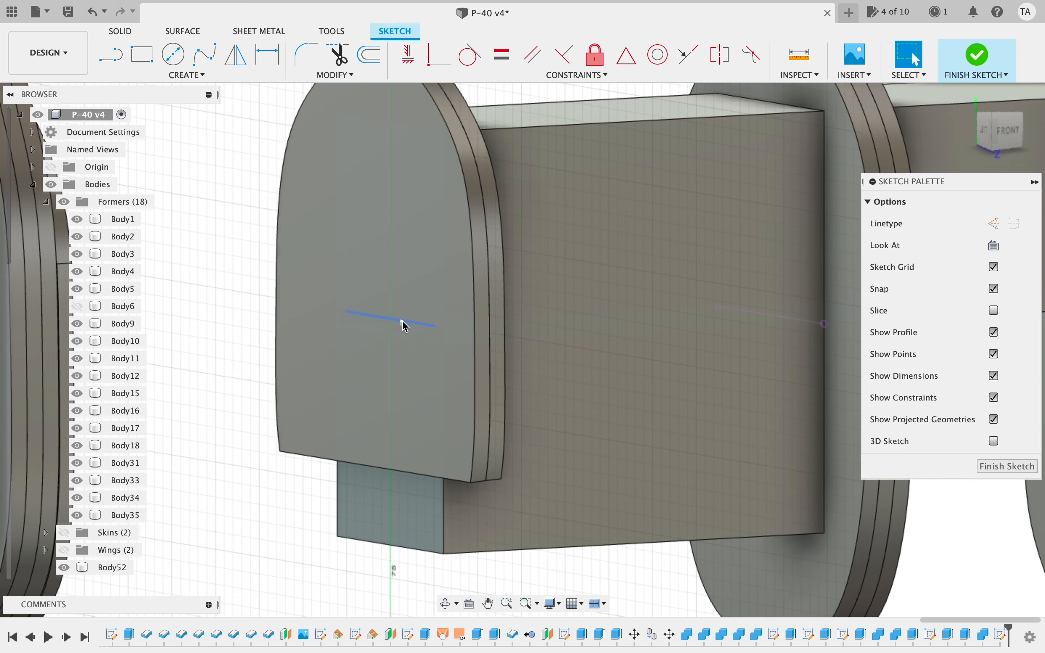
- Hide formers Body34 and Body1, and project the lower edge of the box's front opening into the sketch
click(187, 75)
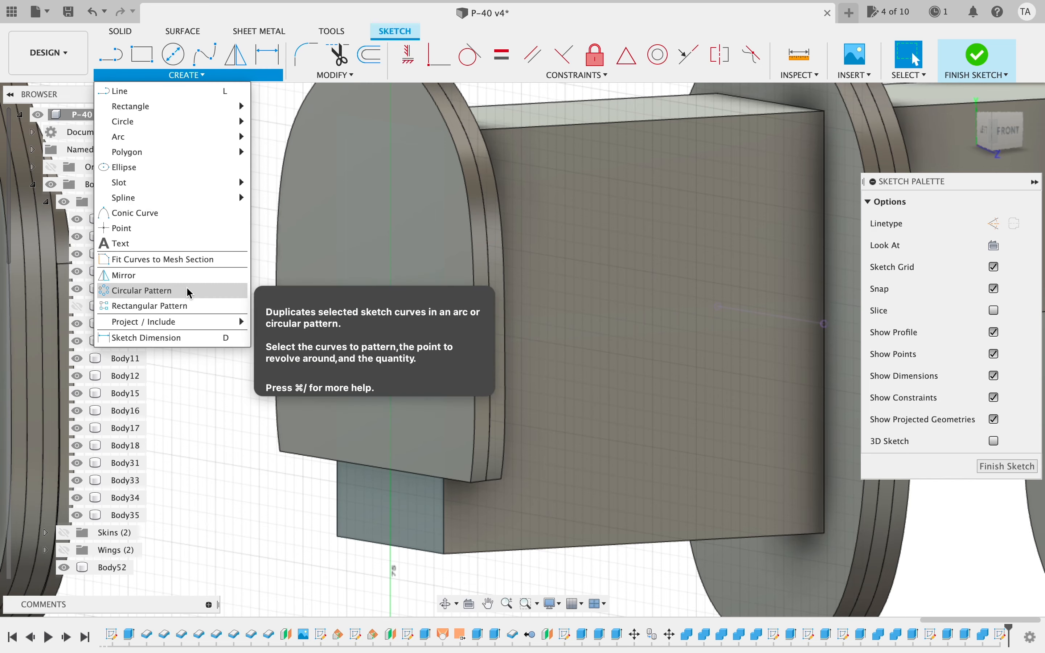
mouse_move(175, 323)
click(277, 321)
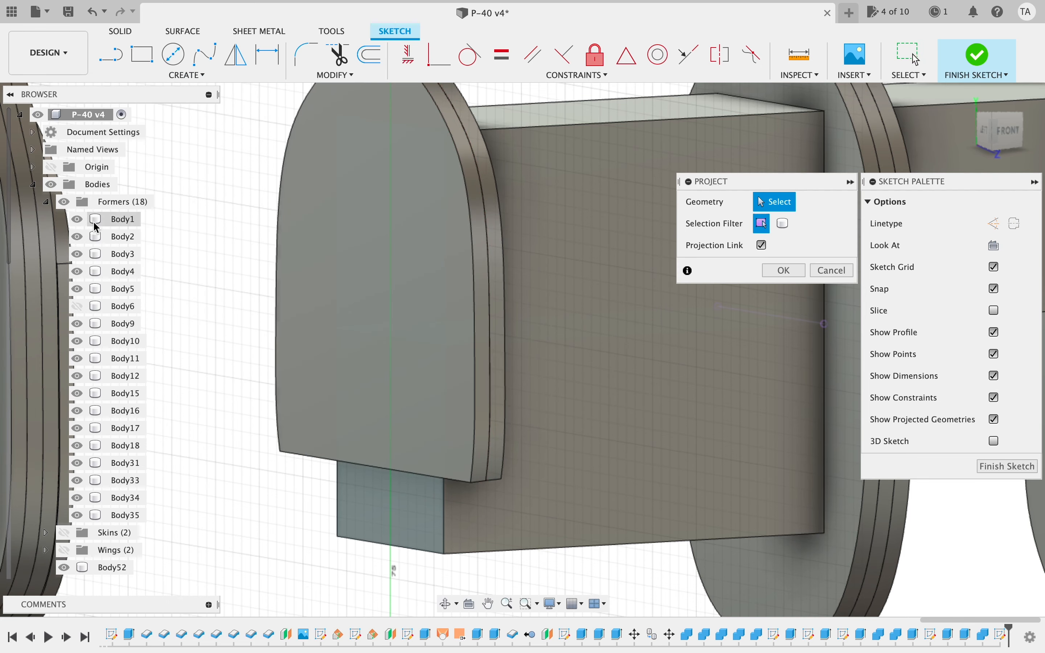
click(77, 497)
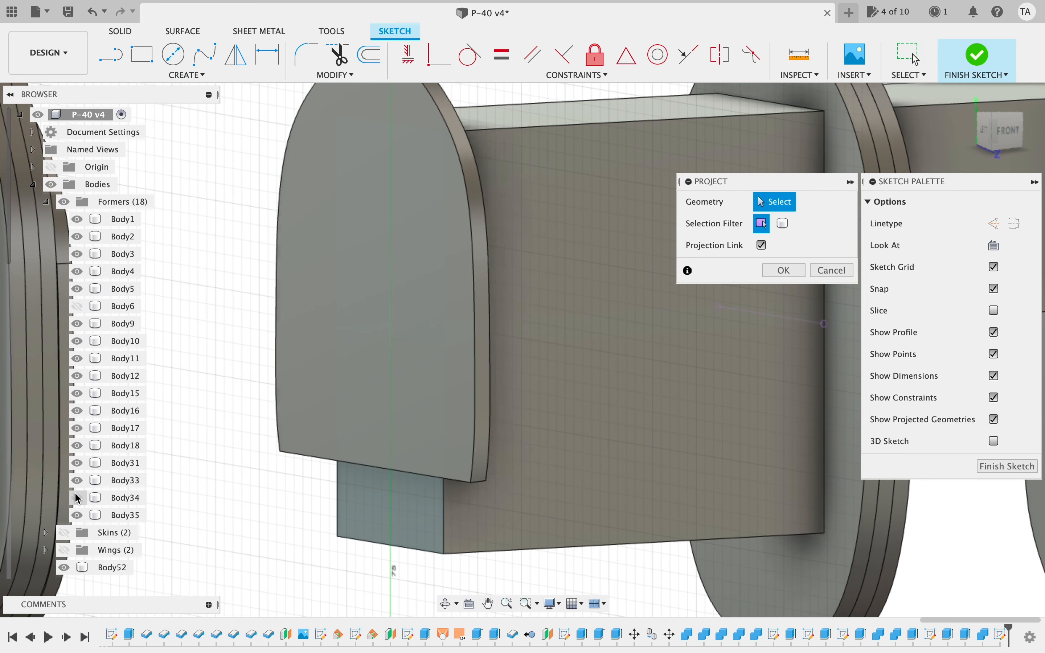
click(77, 480)
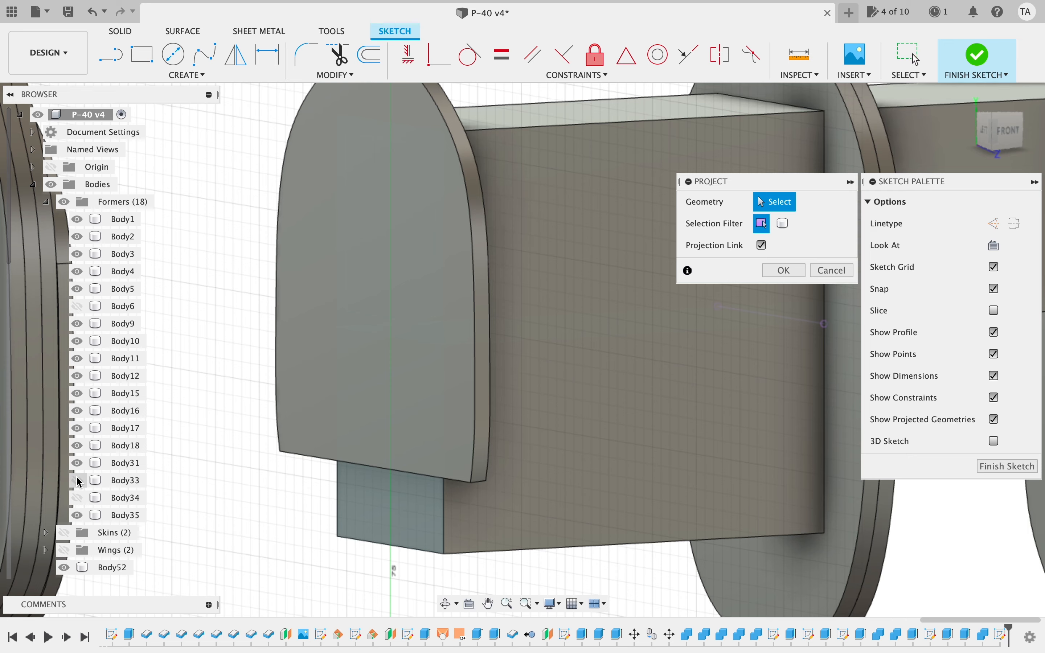
click(78, 481)
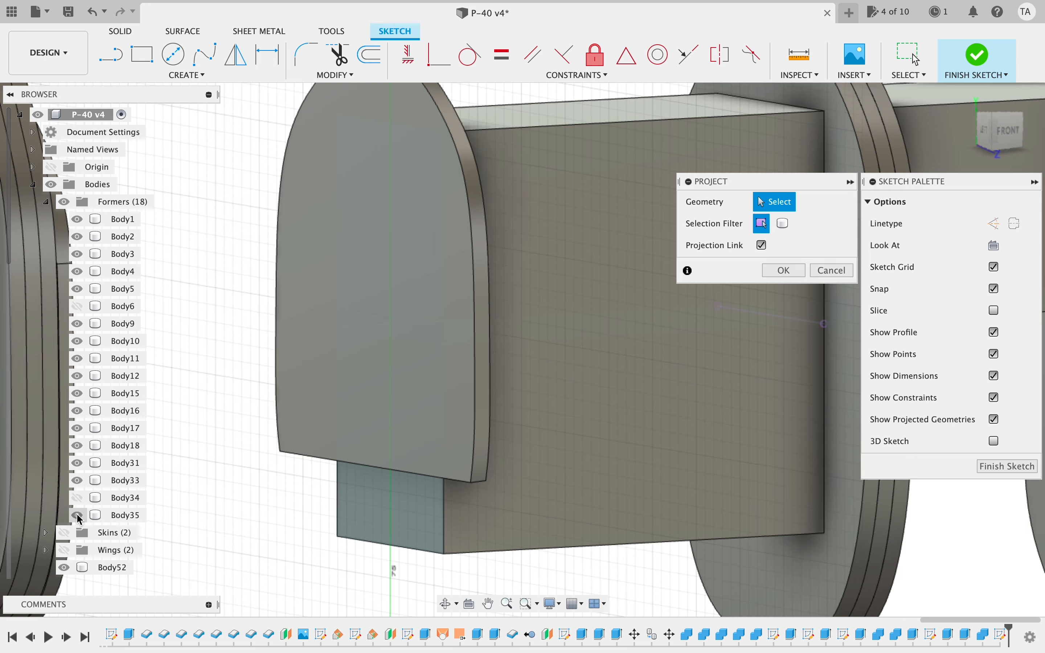
click(76, 220)
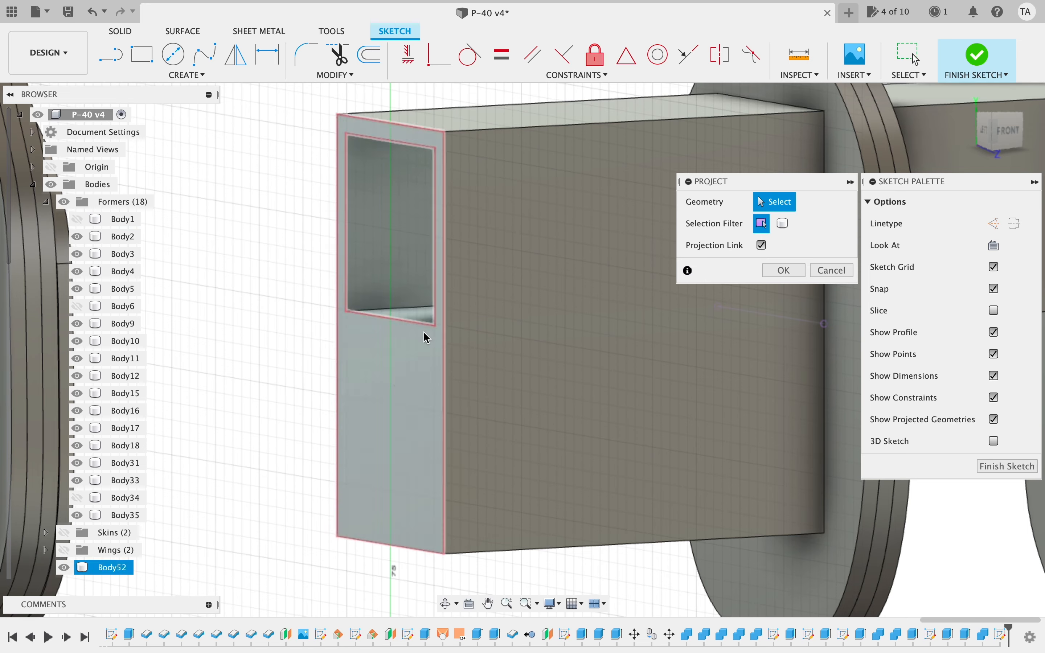
click(362, 318)
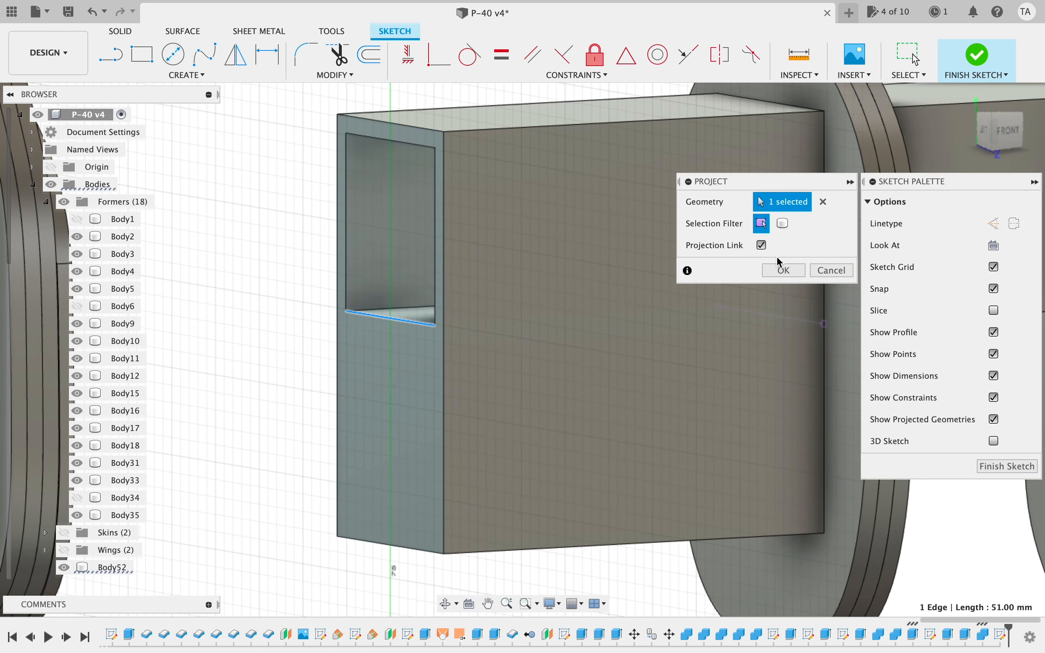
click(782, 270)
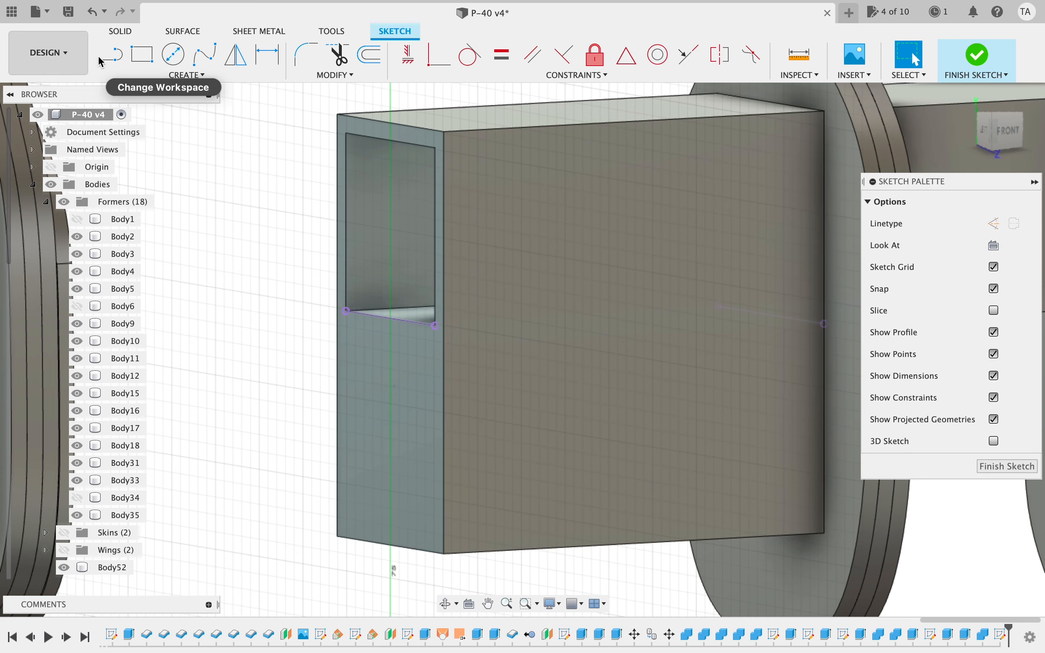
- Extend the projected edge with short 4.5 mm lines from its ends to both outer sides of the box's front face
click(436, 326)
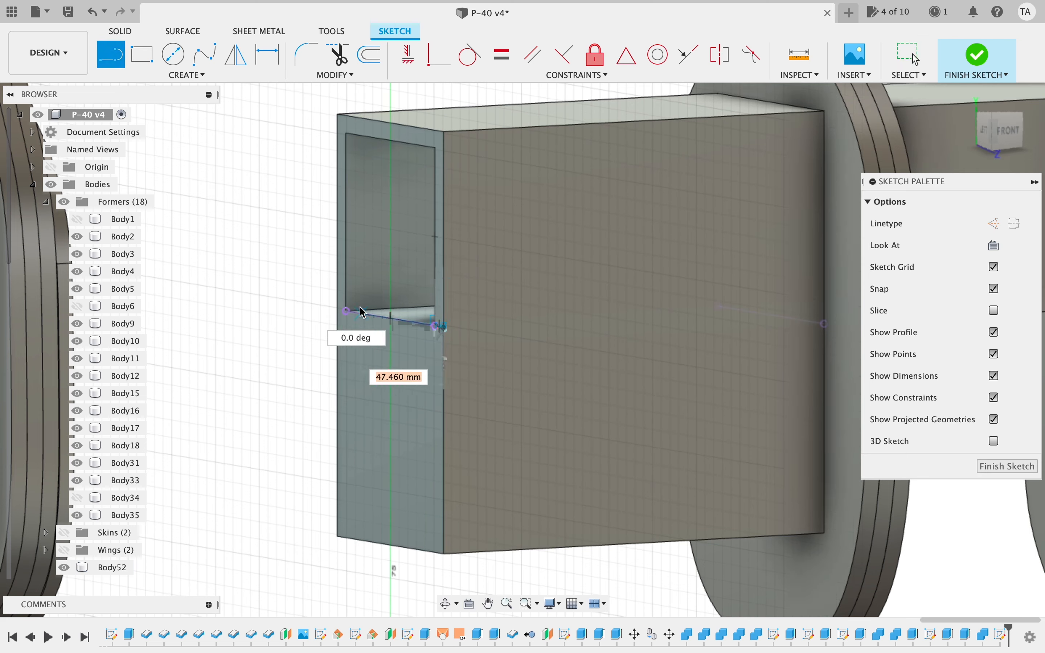
click(348, 313)
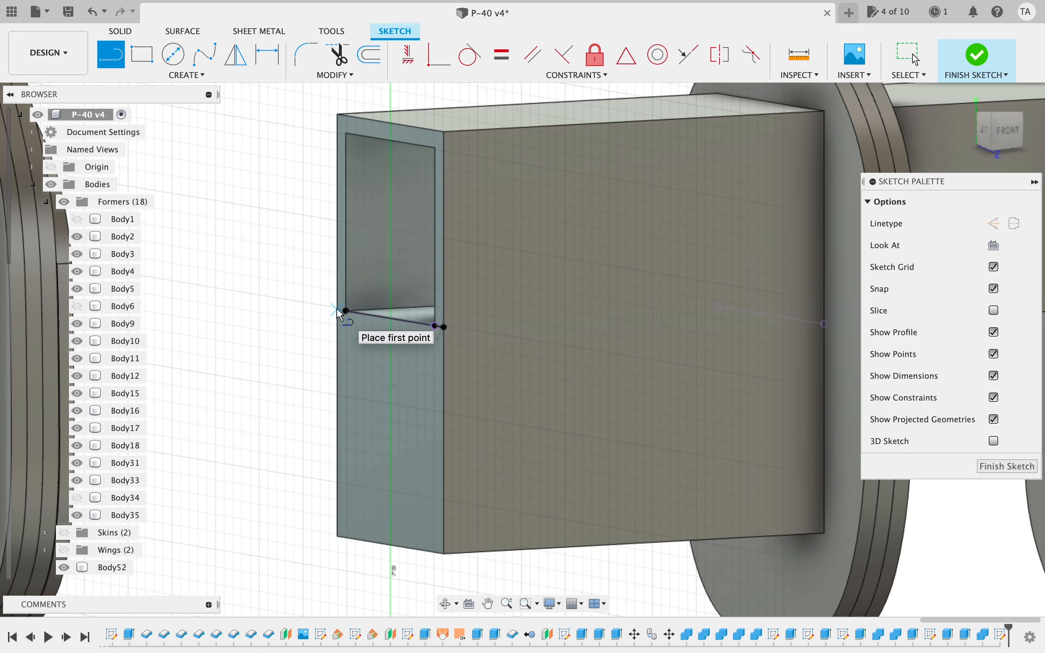
click(346, 311)
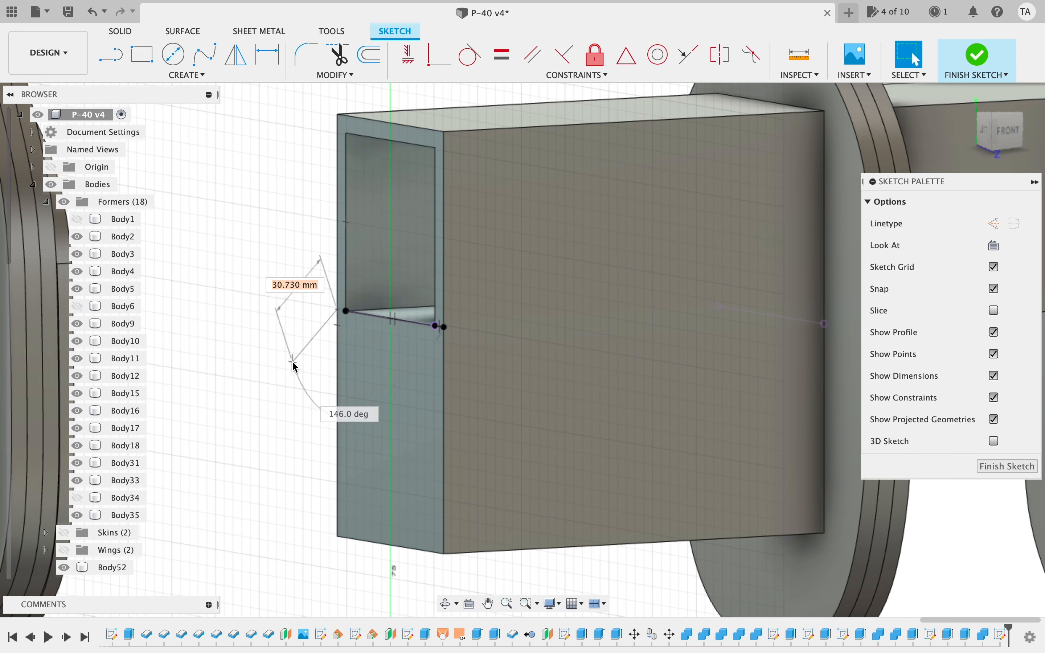
key(Escape)
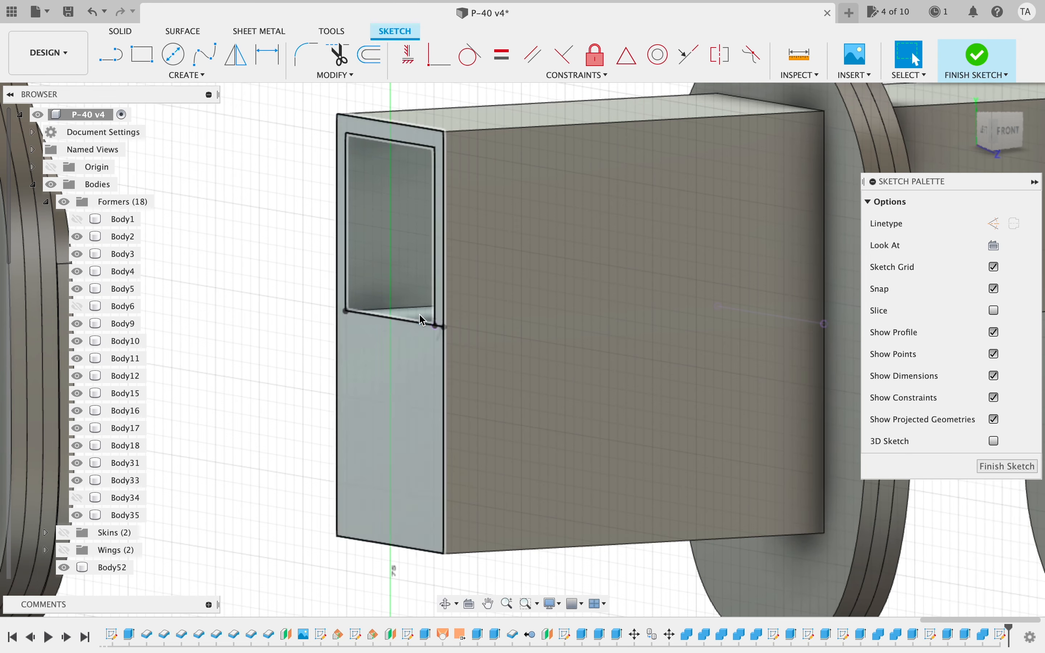
click(110, 59)
click(346, 311)
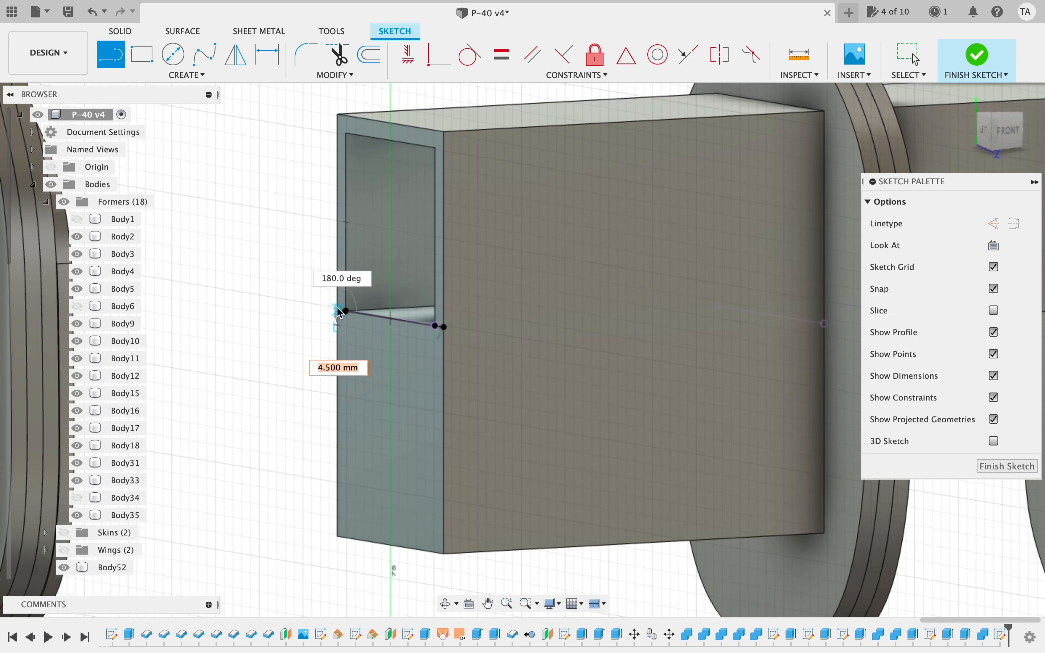
drag(340, 313, 345, 277)
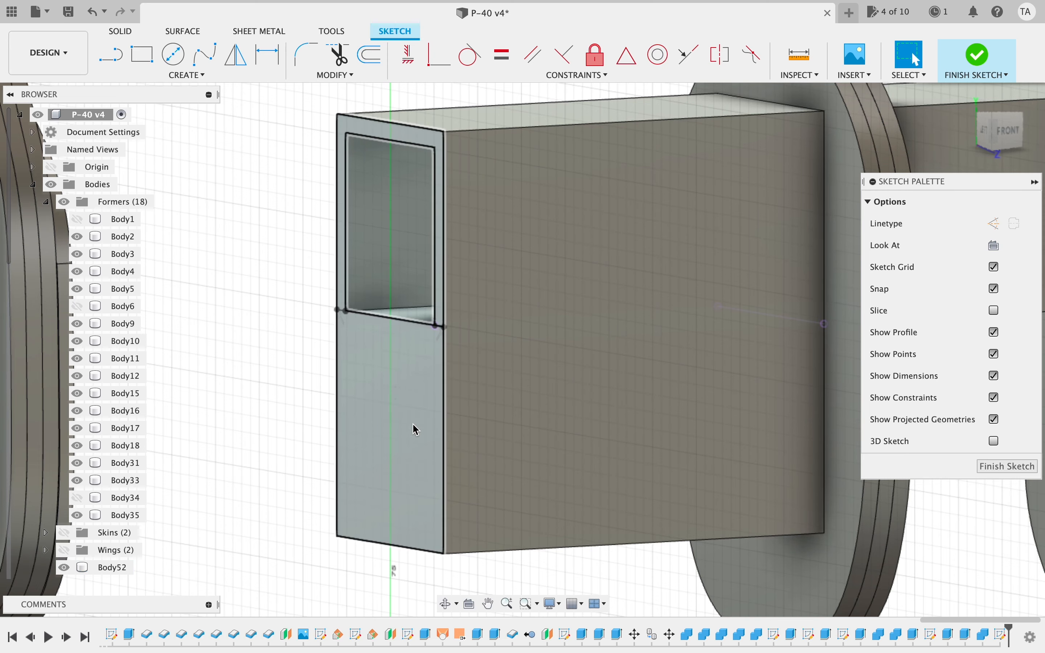
- Attach the outer endpoints of both short lines to the box's side edges, closing off the area below the opening
click(416, 429)
scroll(317, 449, left, 3)
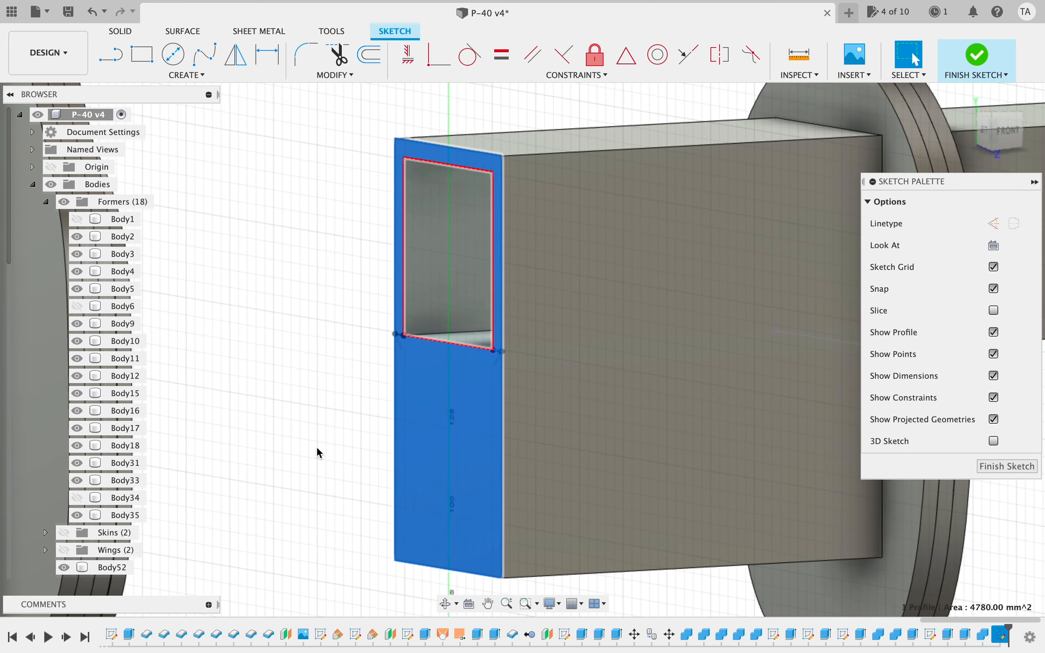
scroll(304, 434, up, 8)
click(184, 395)
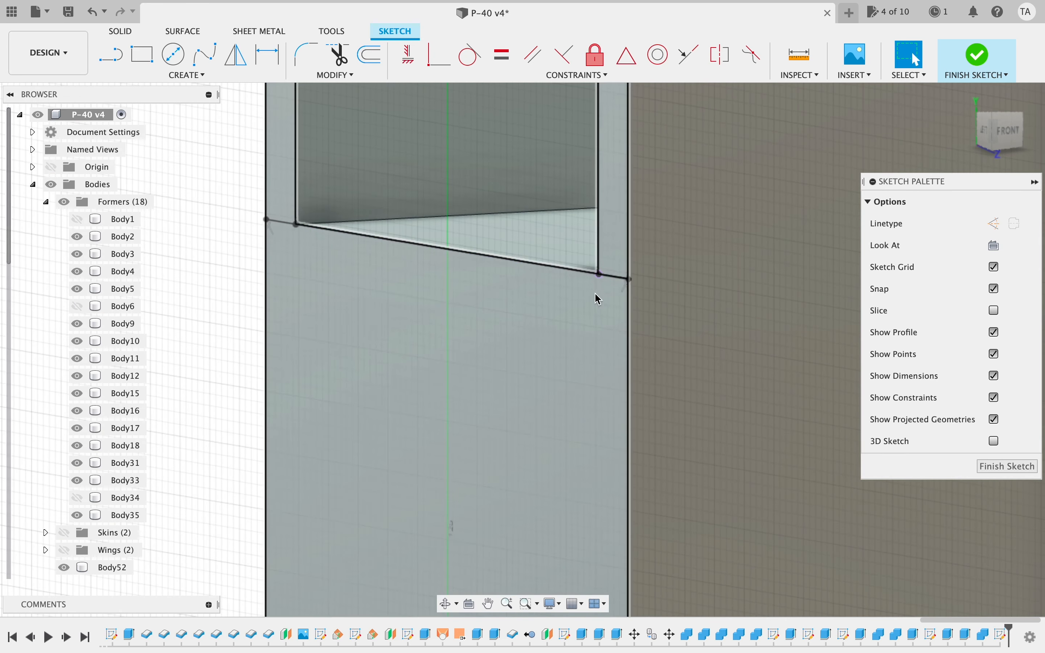
click(630, 281)
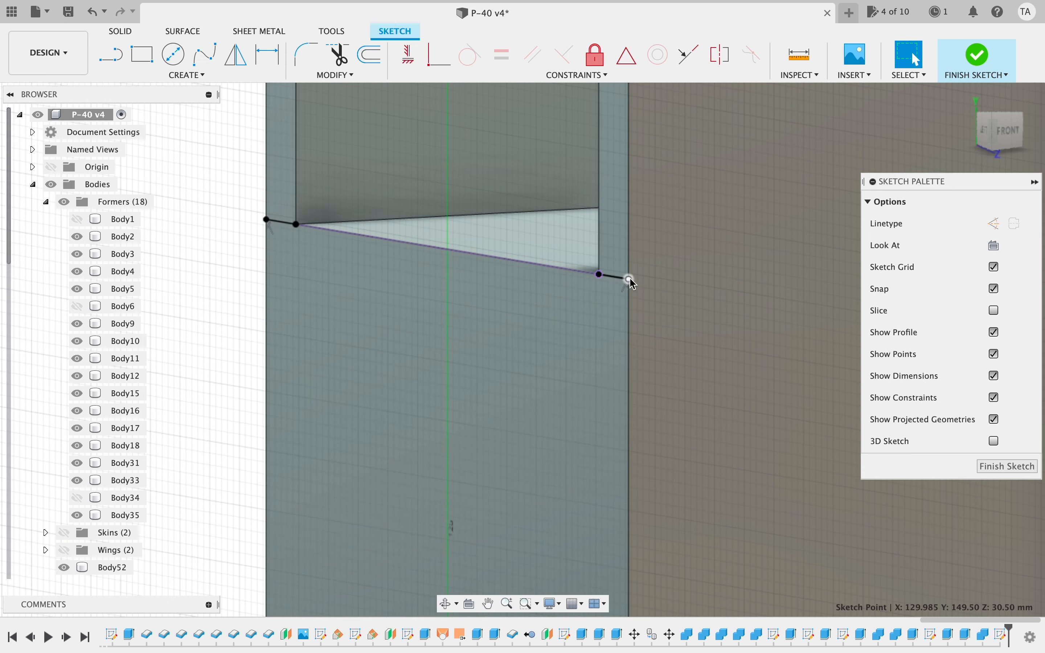
click(265, 221)
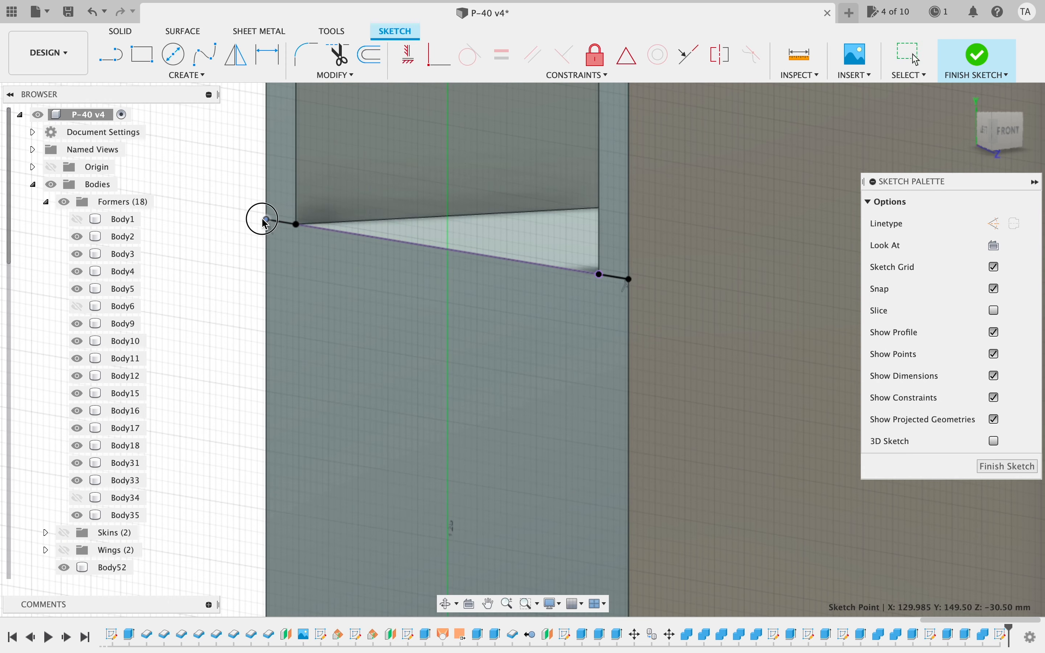
- Select the closed area below the box's front opening for Extrude, and show formers Body1 and Body34 again
click(408, 322)
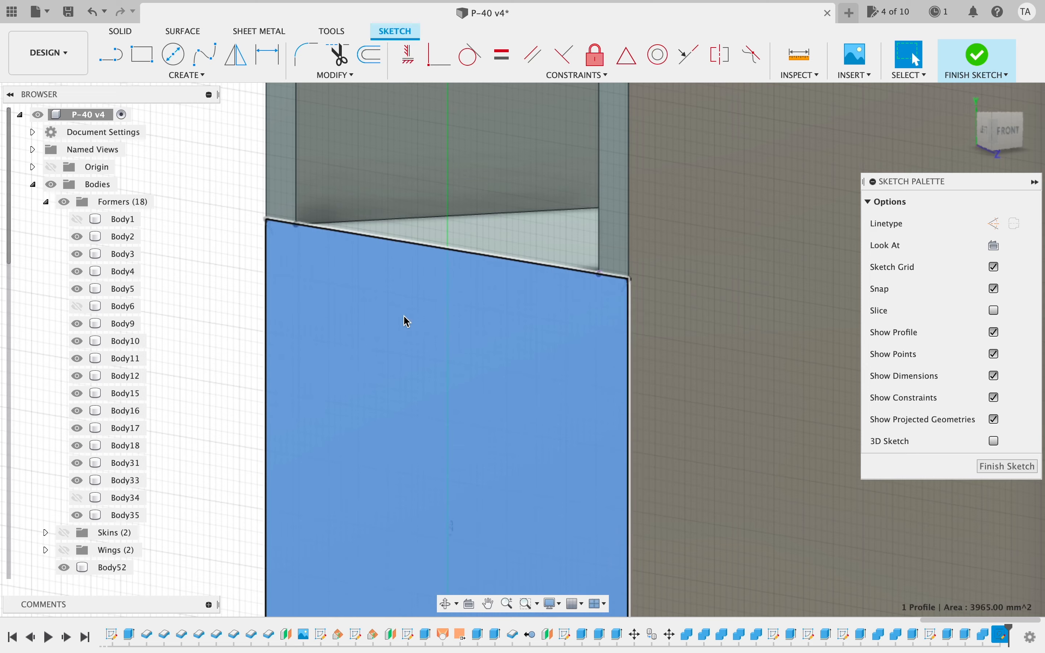
scroll(445, 313, down, 5)
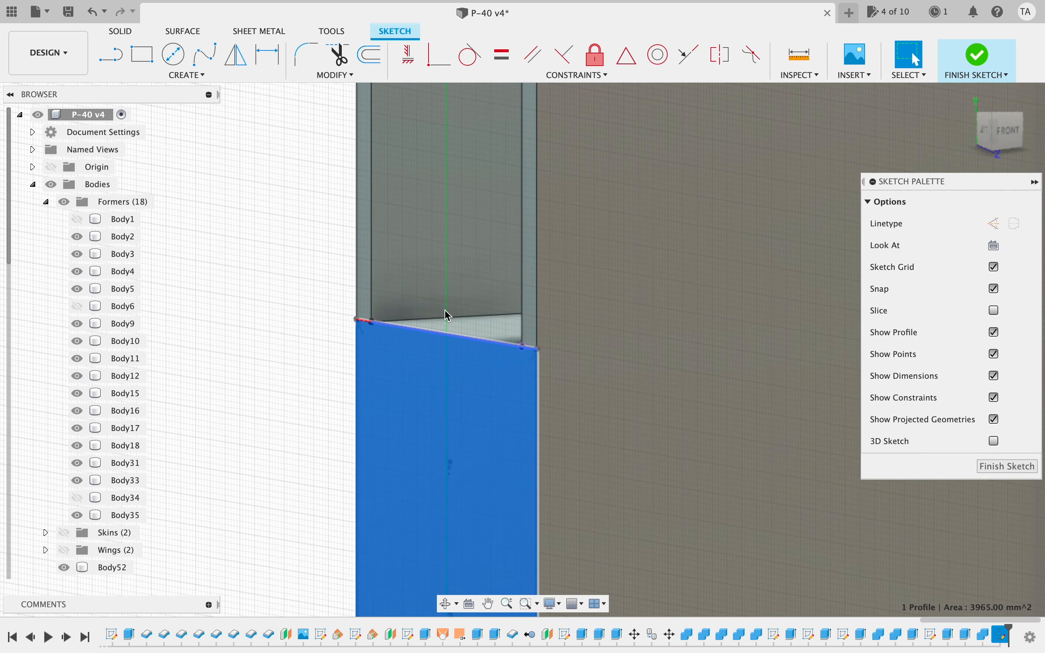
key(e)
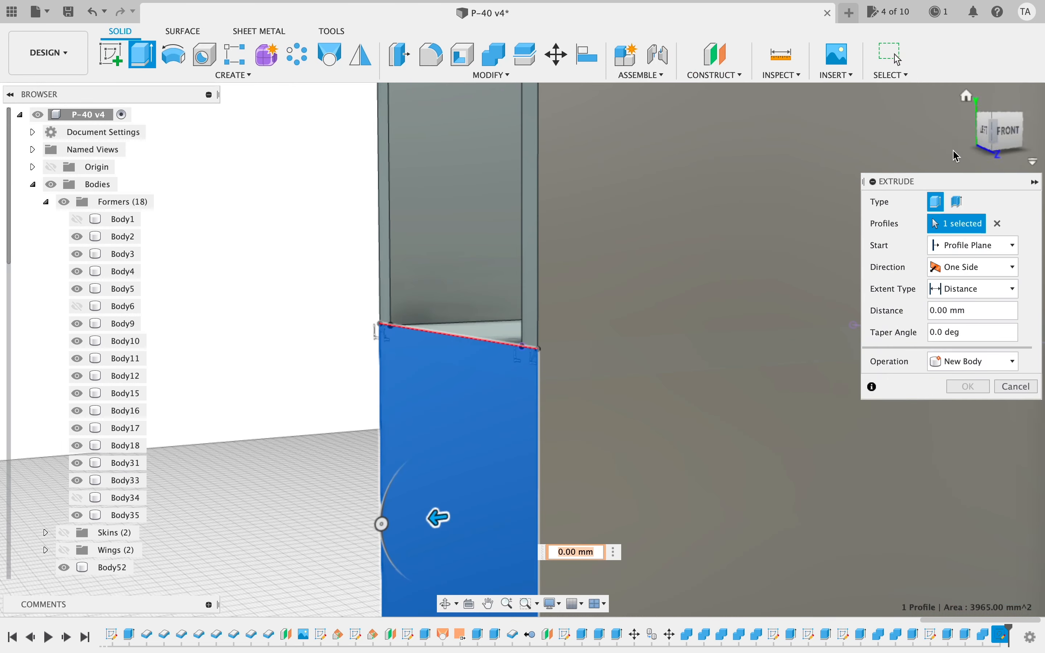
click(86, 220)
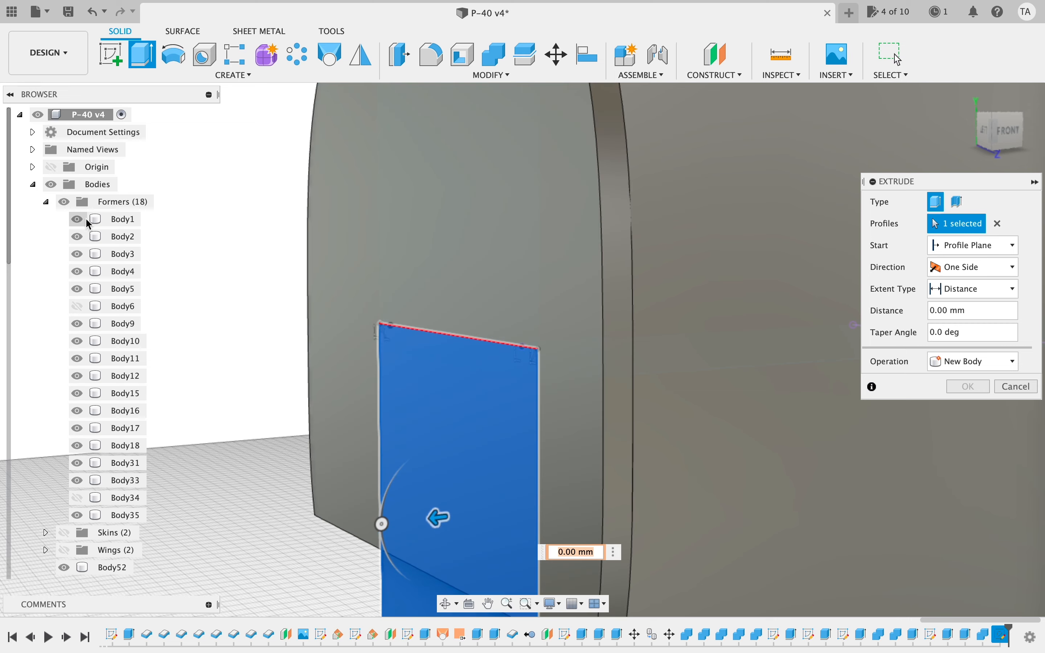
click(72, 496)
- Extrude the selected profile as a Cut up to the box-facing side of front former Body18
scroll(270, 466, left, 2)
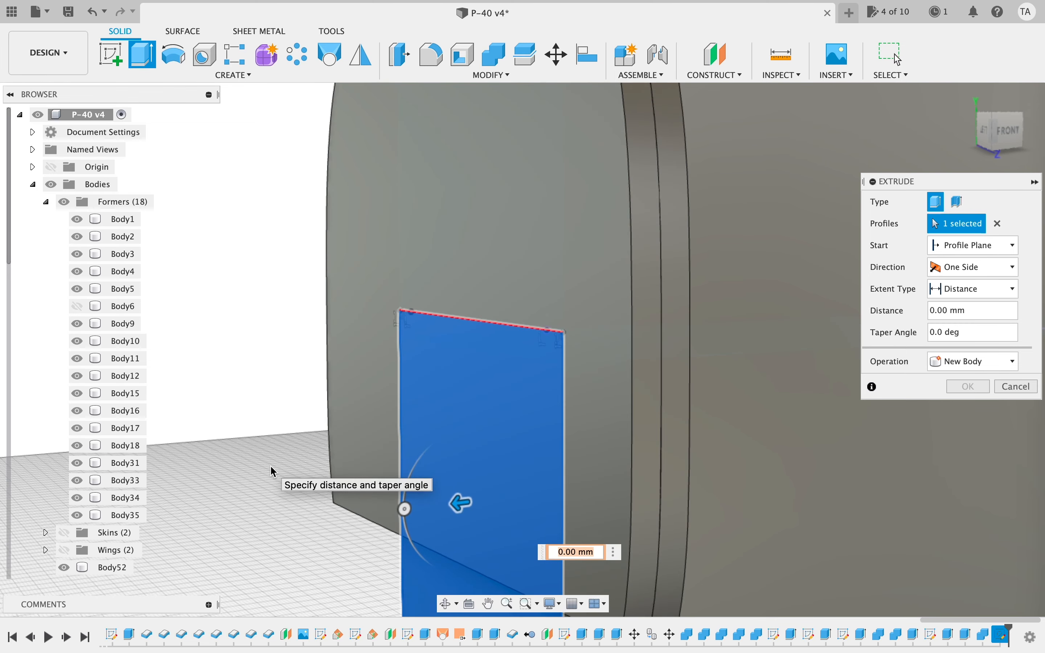
scroll(528, 383, right, 3)
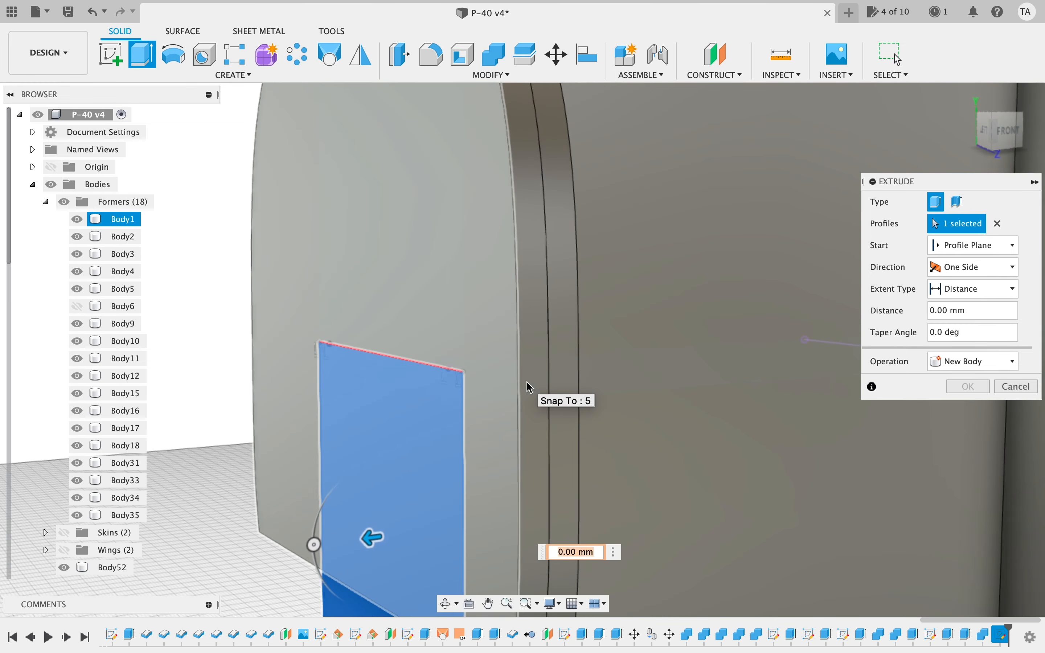
scroll(303, 458, left, 2)
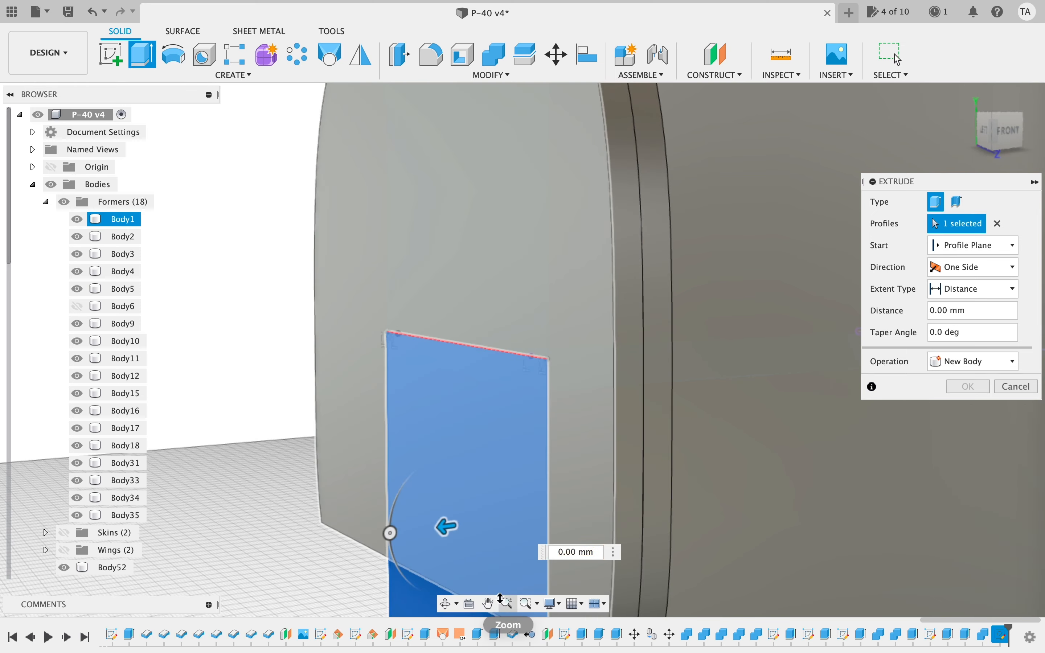
click(500, 599)
drag(394, 517, 393, 379)
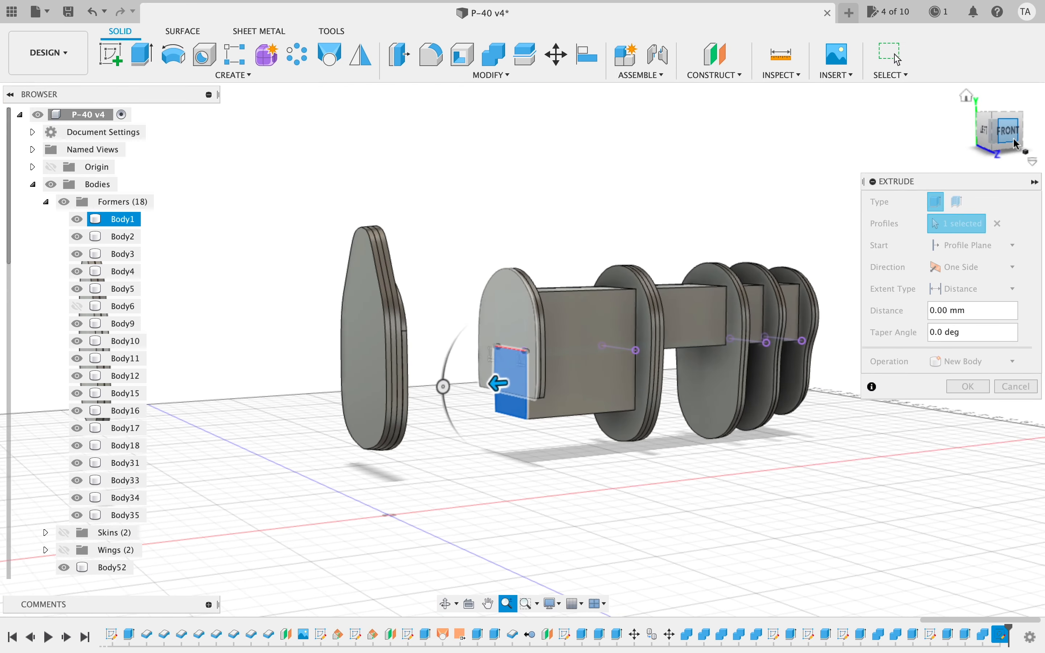
drag(1013, 139, 912, 149)
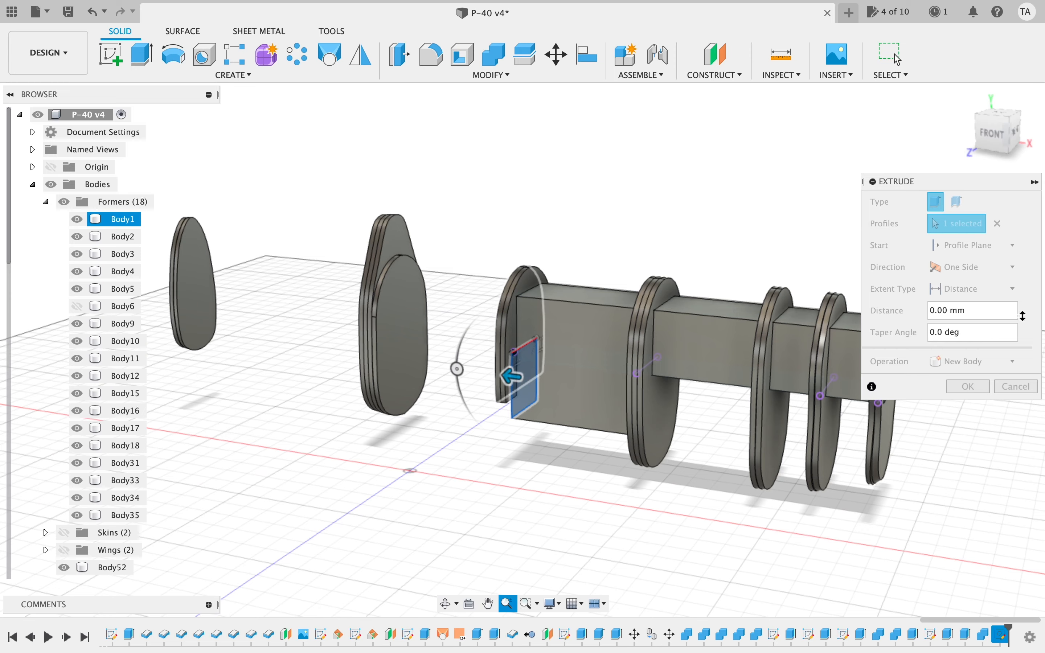
key(Escape)
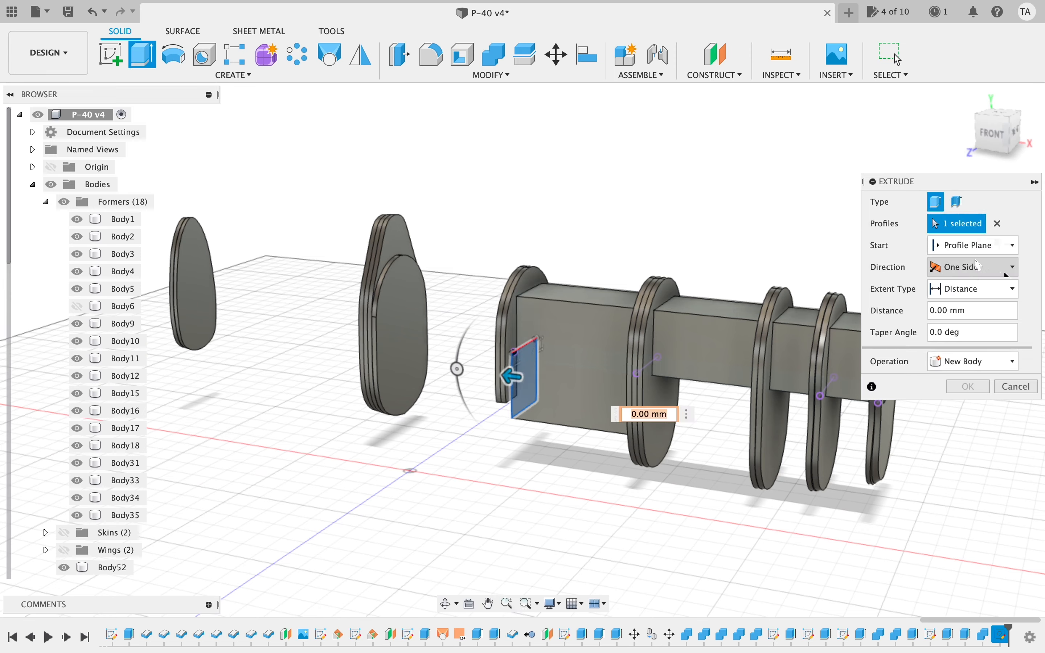
click(952, 300)
click(957, 318)
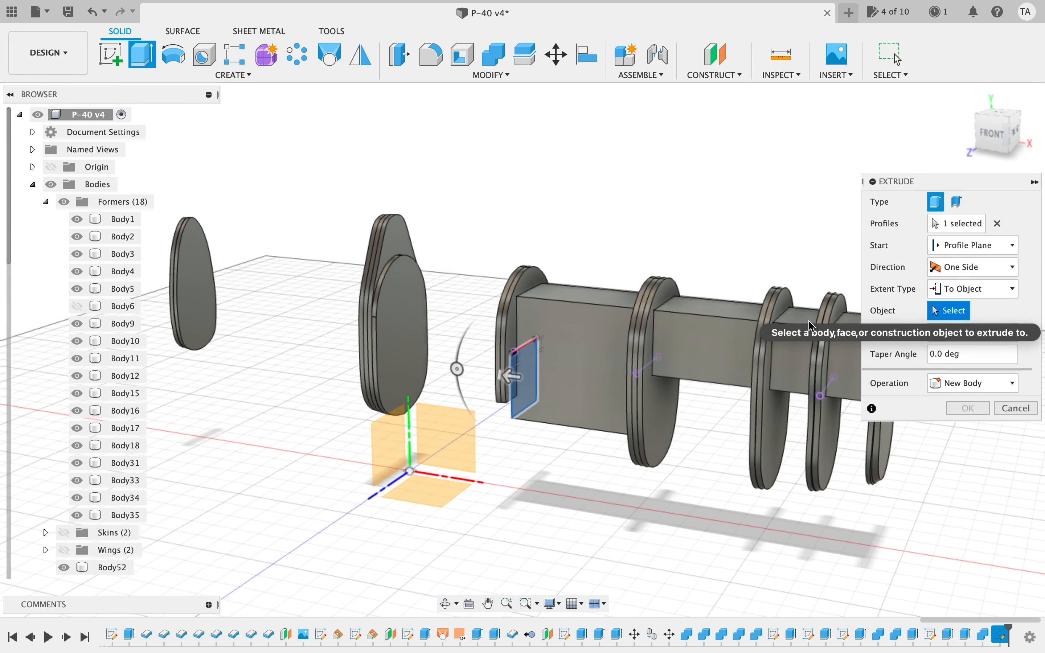
click(390, 353)
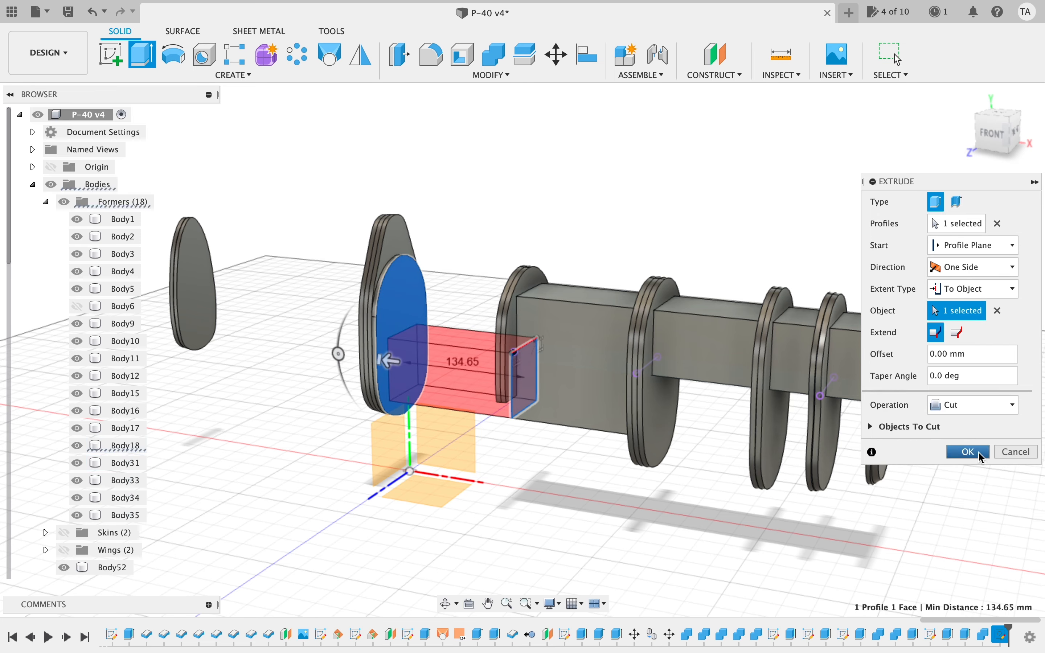
click(976, 452)
- Show Sketch17 again so its profile below the box's opening can be selected
shift+middle_drag(929, 138, 540, 129)
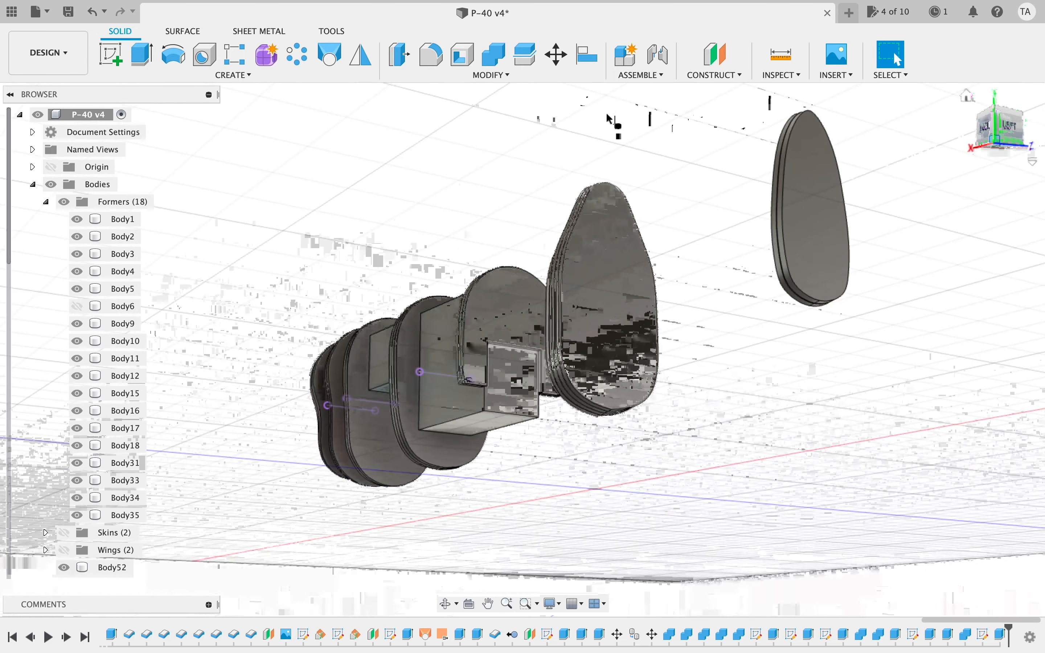
click(524, 376)
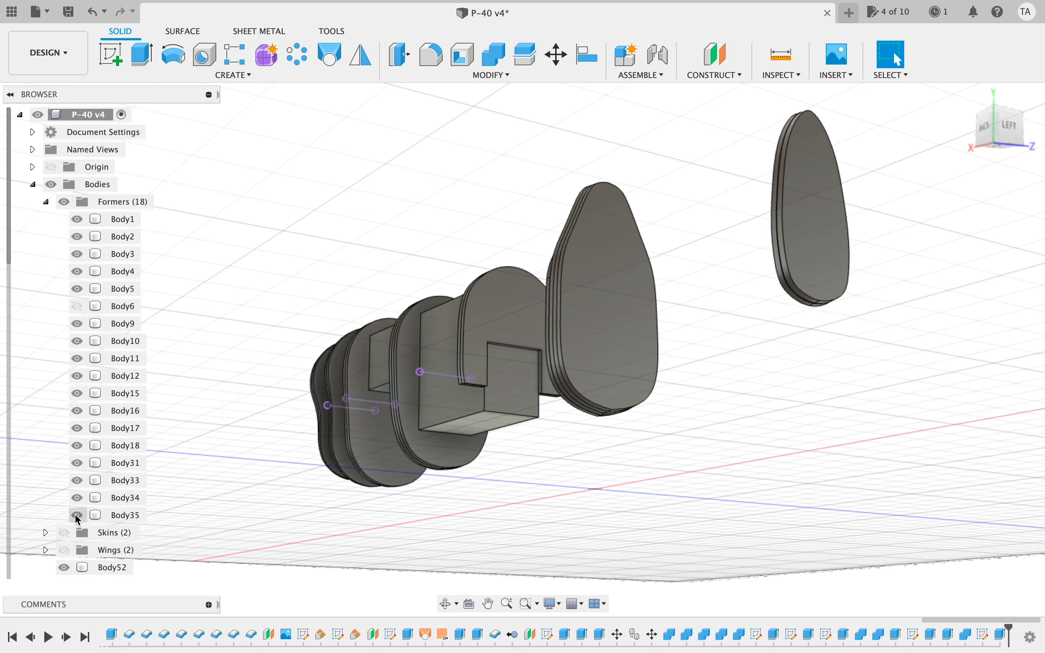
scroll(71, 532, down, 10)
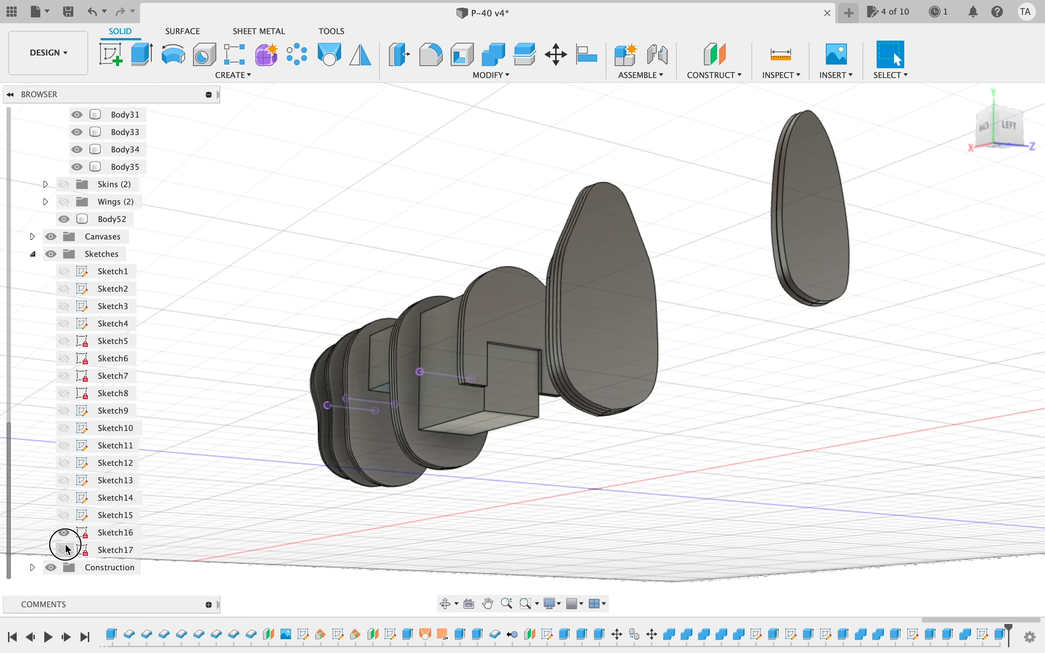
click(65, 549)
click(520, 380)
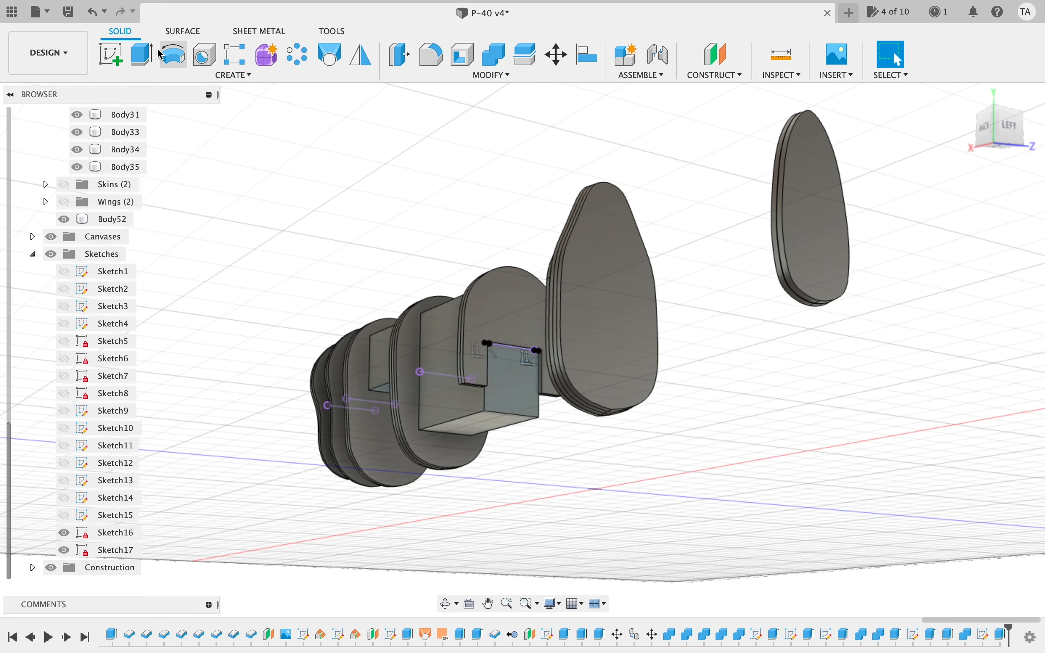
- Extrude the Sketch17 profile to the box-facing side of front former Body18 as a new body
click(144, 54)
click(502, 382)
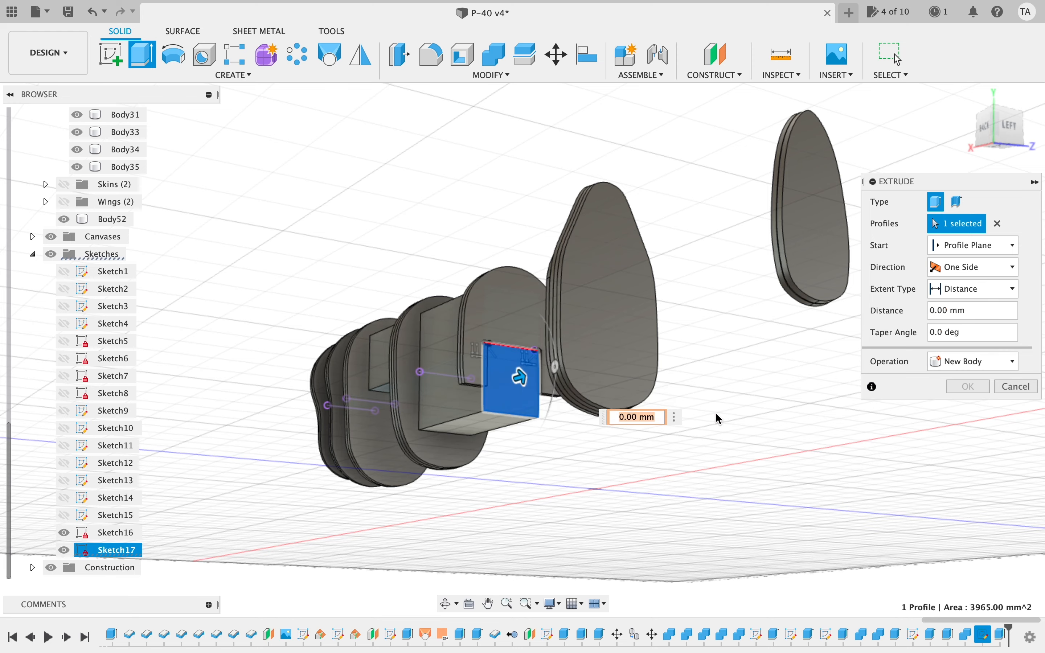
click(1016, 115)
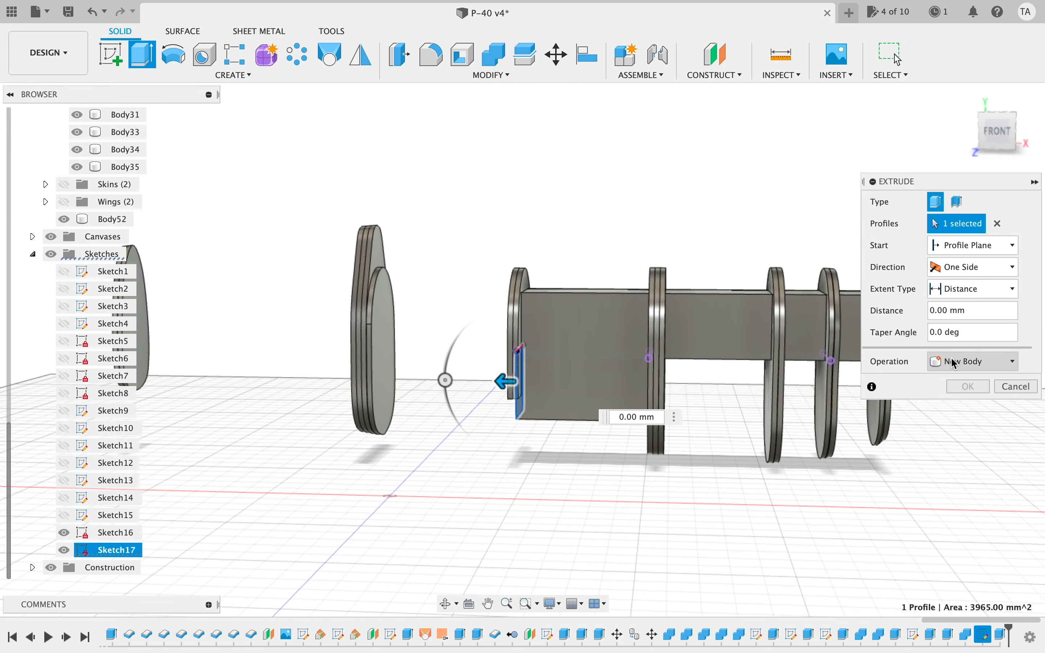
click(977, 288)
click(928, 324)
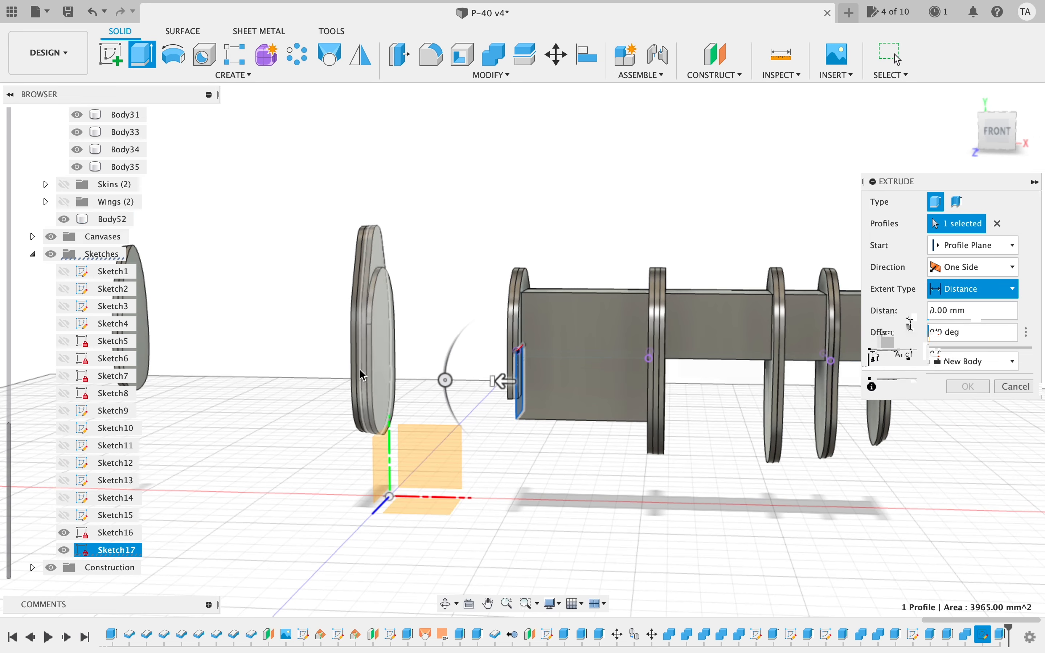
click(380, 372)
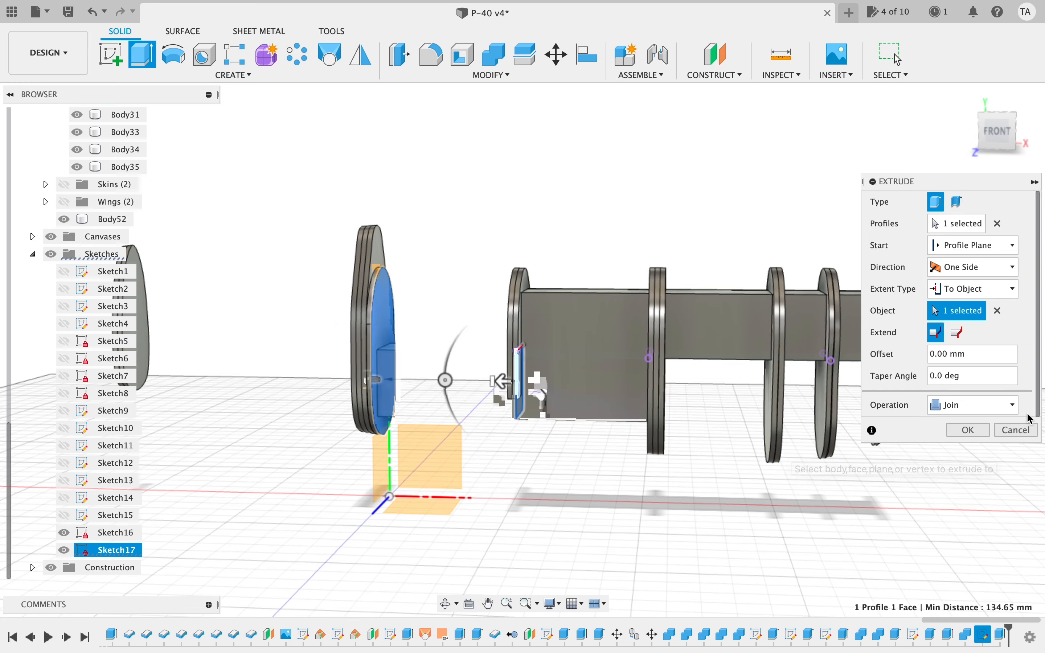
click(976, 406)
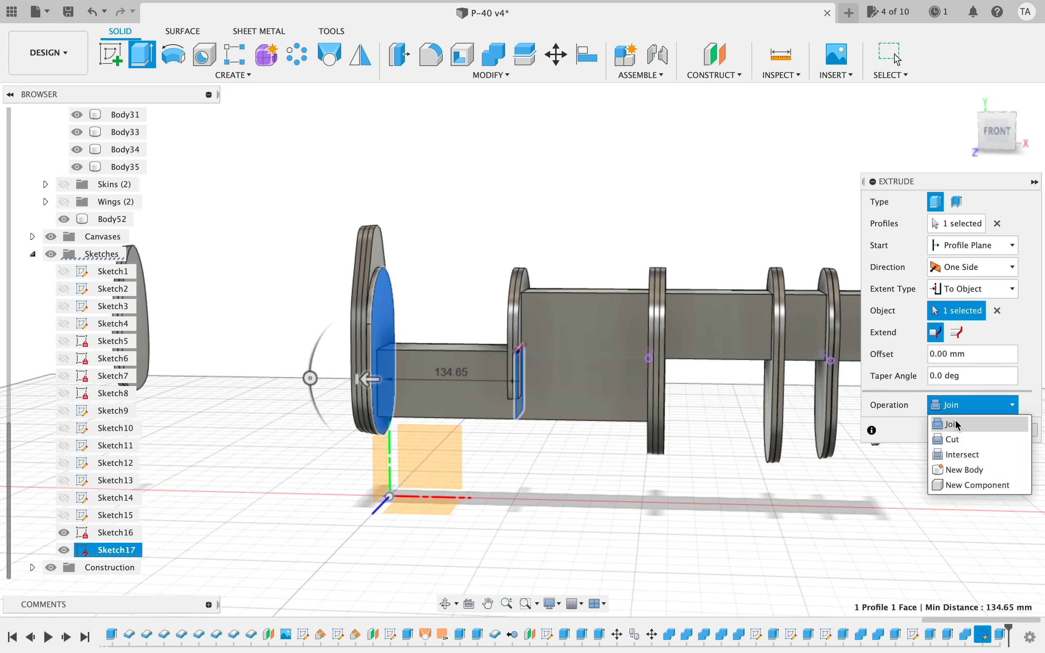
click(954, 471)
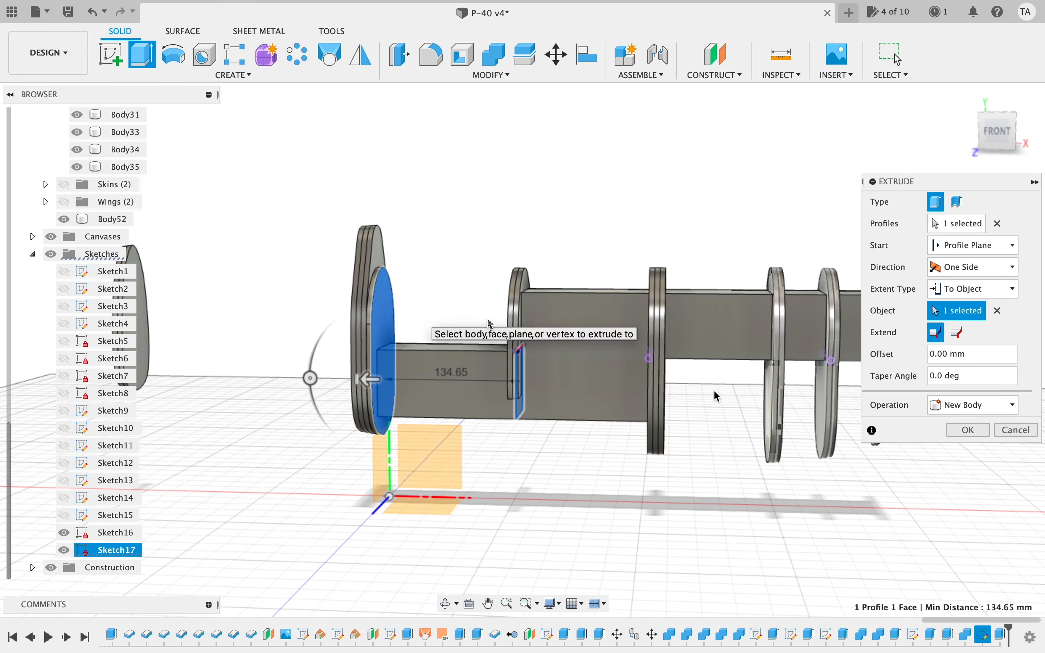
click(970, 427)
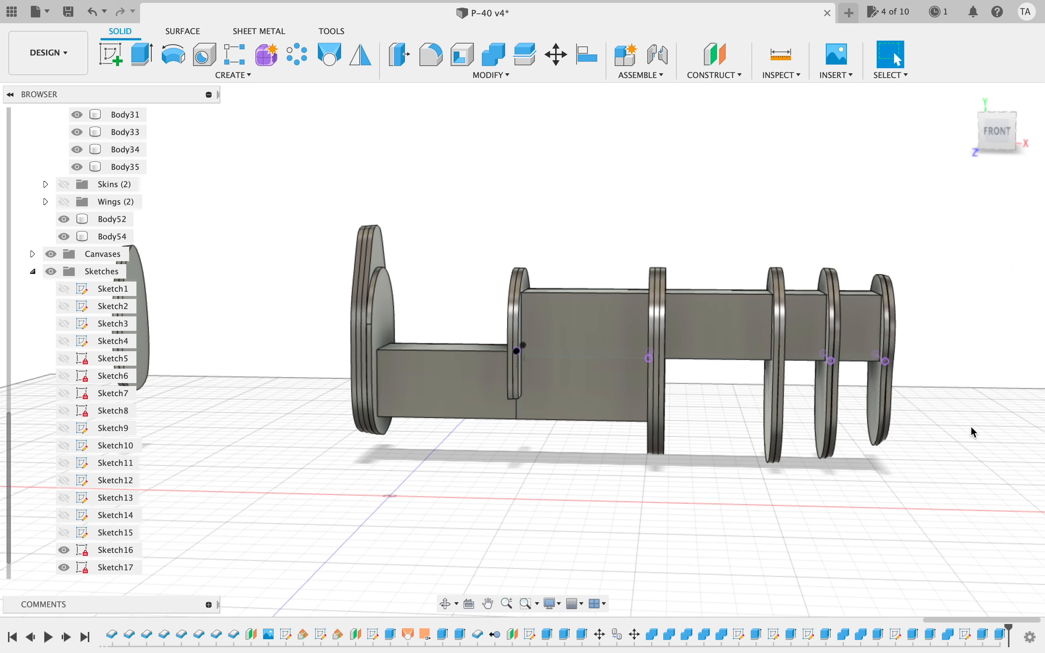
- Combine the forward extension Body54 with box Body52 using Join
click(495, 54)
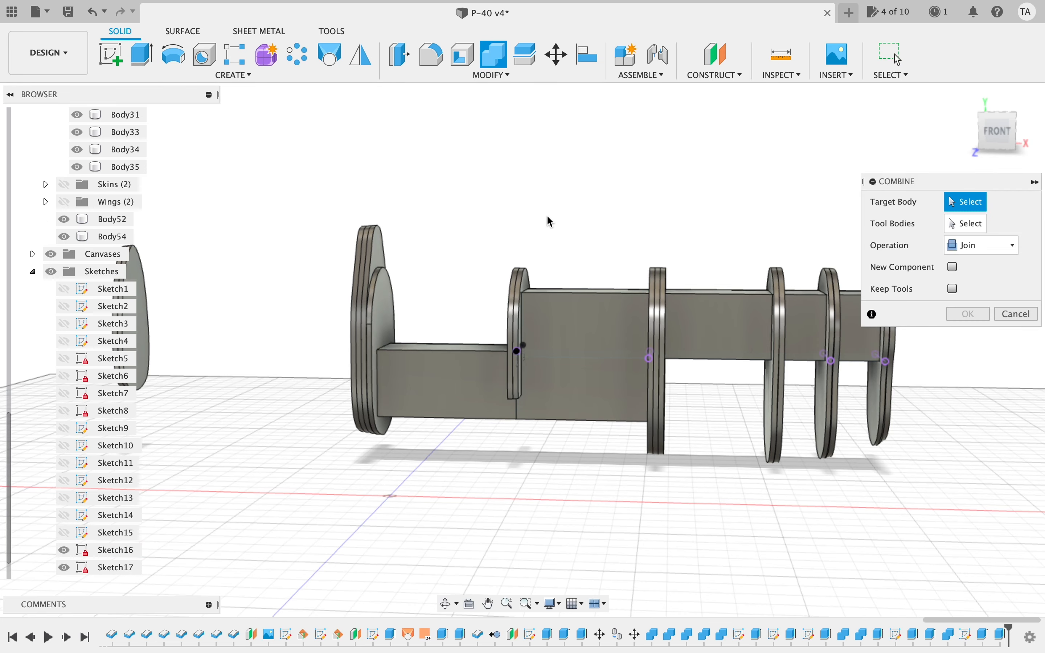
click(553, 326)
click(438, 408)
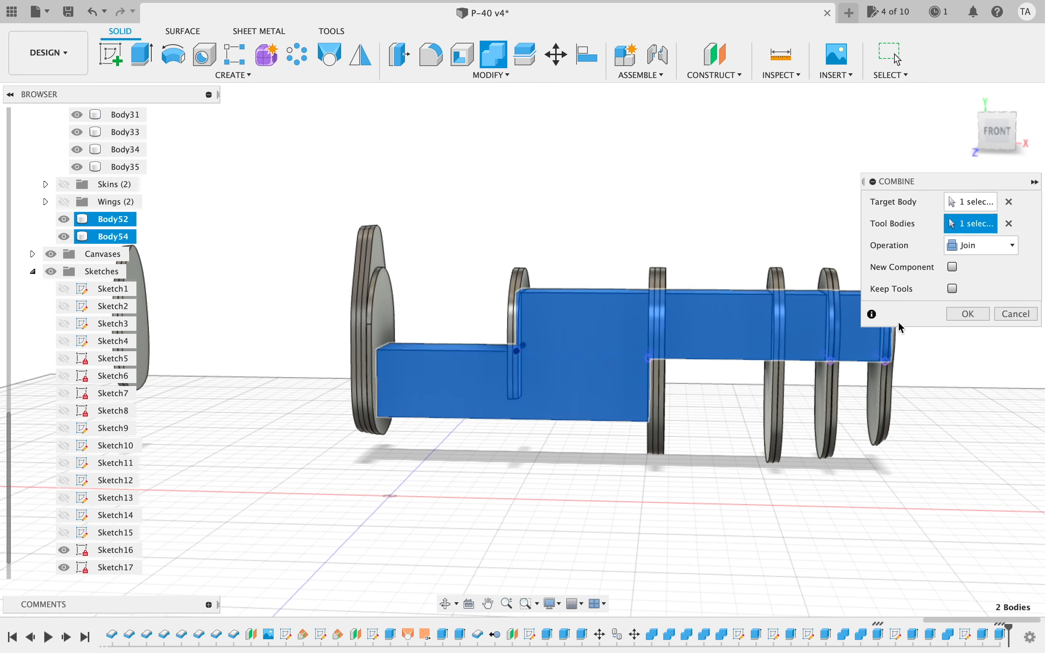
click(950, 315)
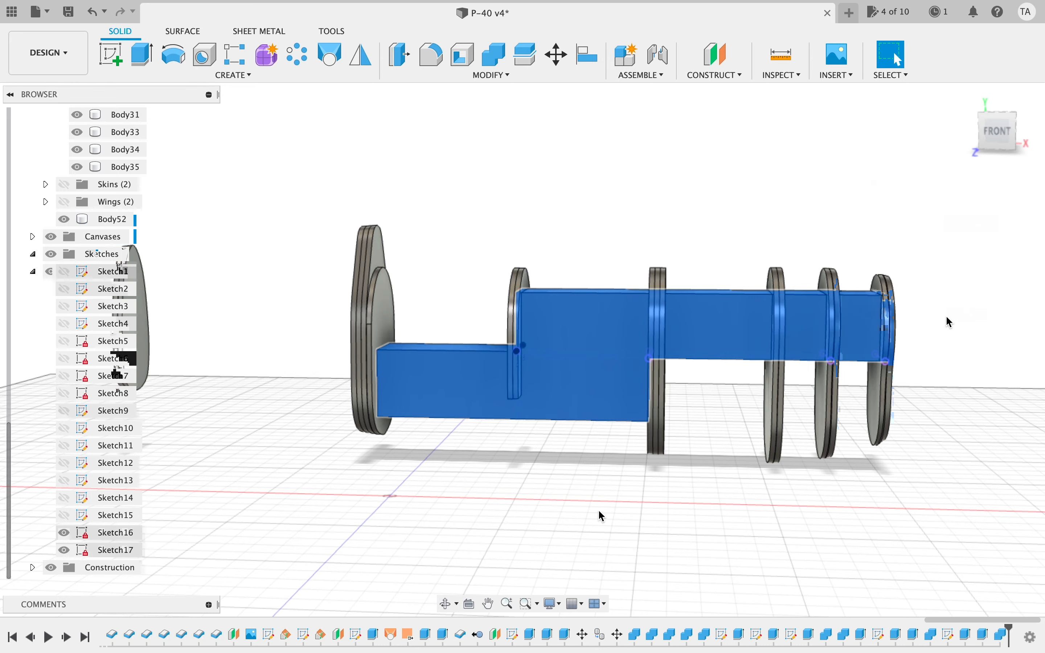
- Hide formers Body34 and Body1 to expose the junction between the box and its forward extension
drag(1009, 140, 630, 228)
drag(1006, 143, 948, 169)
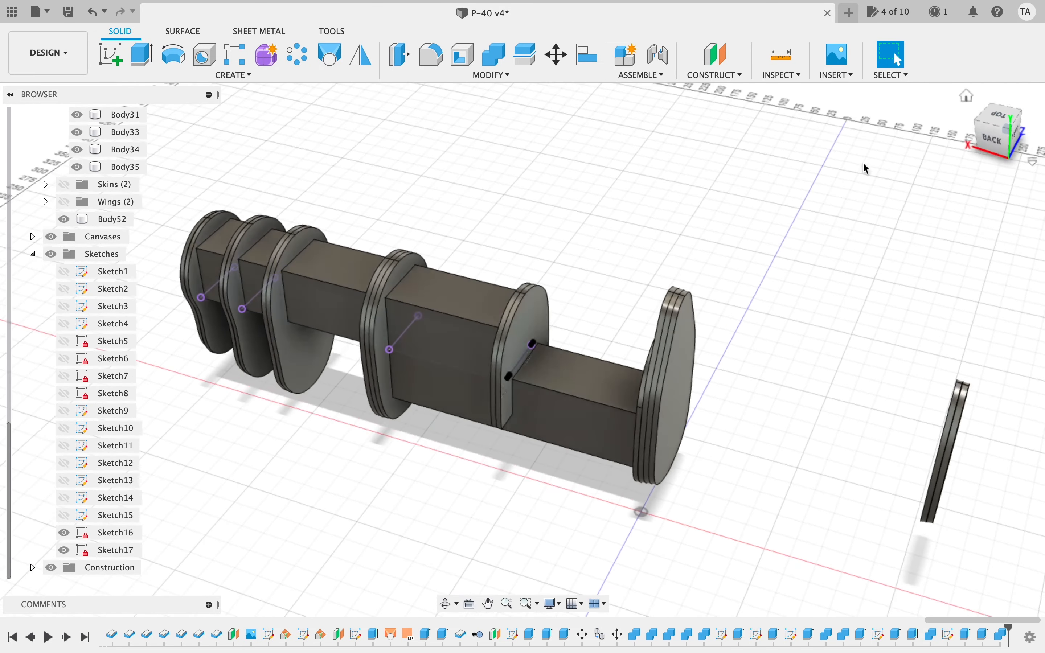
click(78, 149)
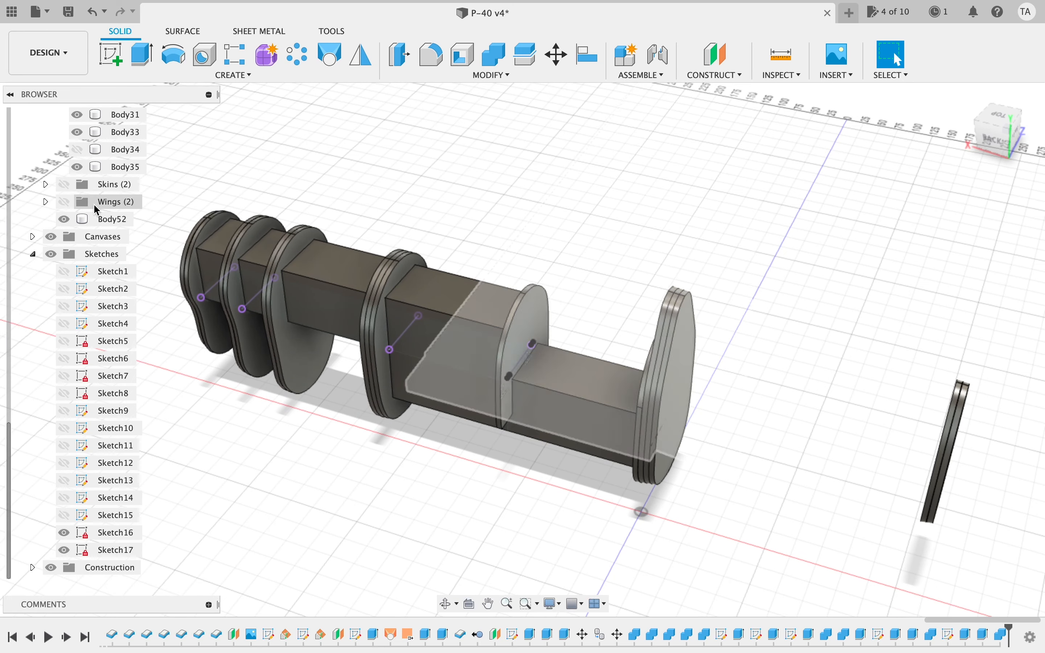
scroll(94, 204, up, 5)
scroll(94, 204, up, 3)
click(78, 184)
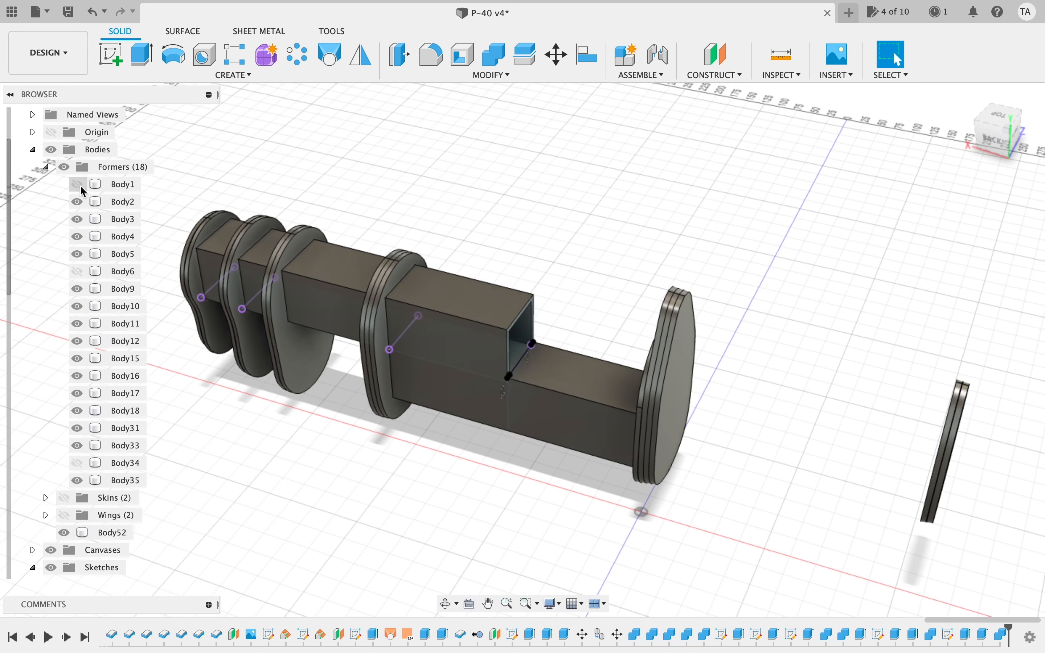
- Hide Sketch16 and Sketch17
scroll(638, 286, up, 5)
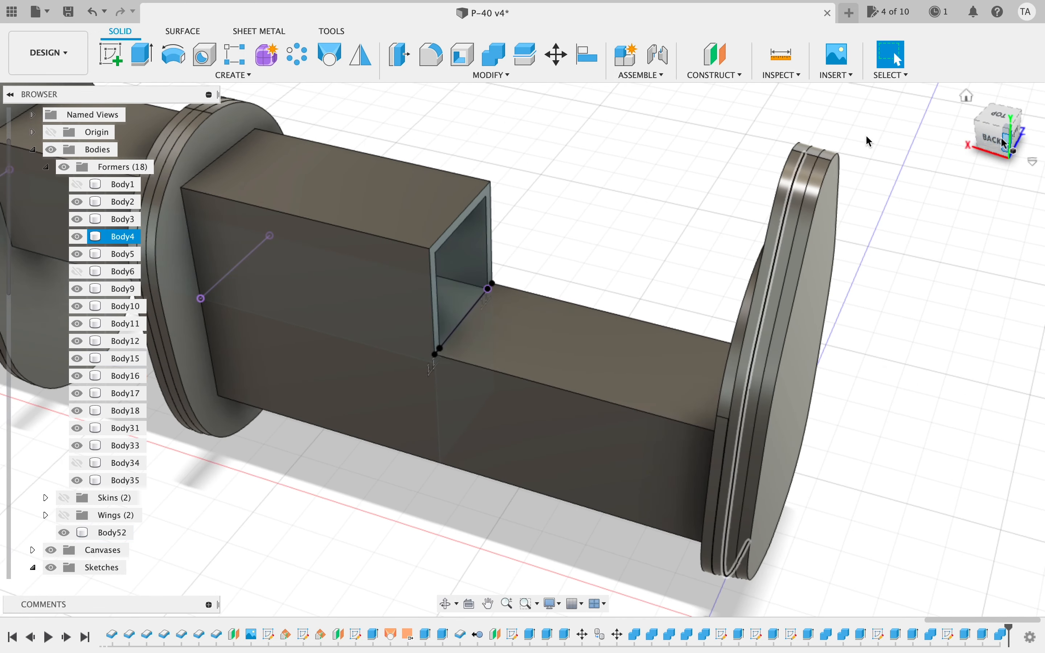
shift+middle_drag(870, 141, 762, 167)
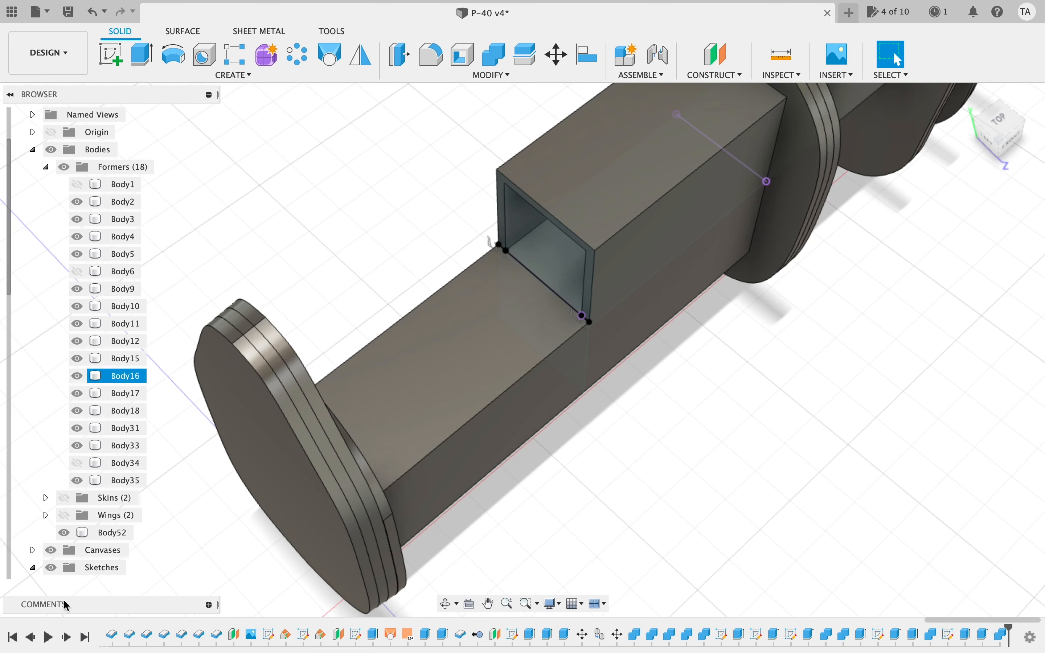
scroll(108, 482, down, 10)
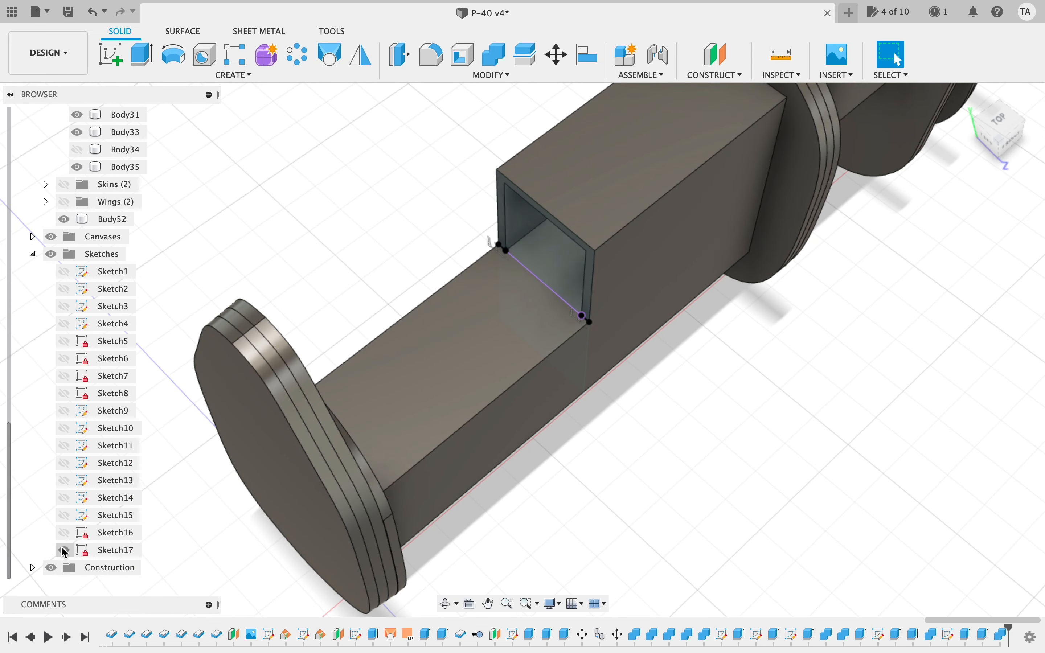
click(63, 551)
click(577, 259)
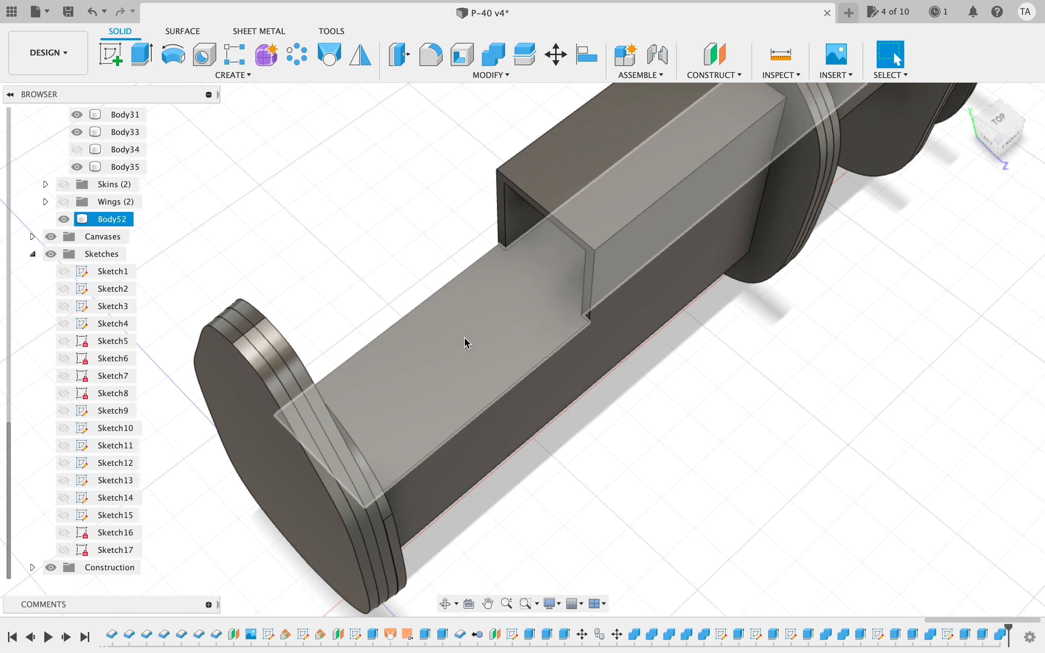
click(501, 264)
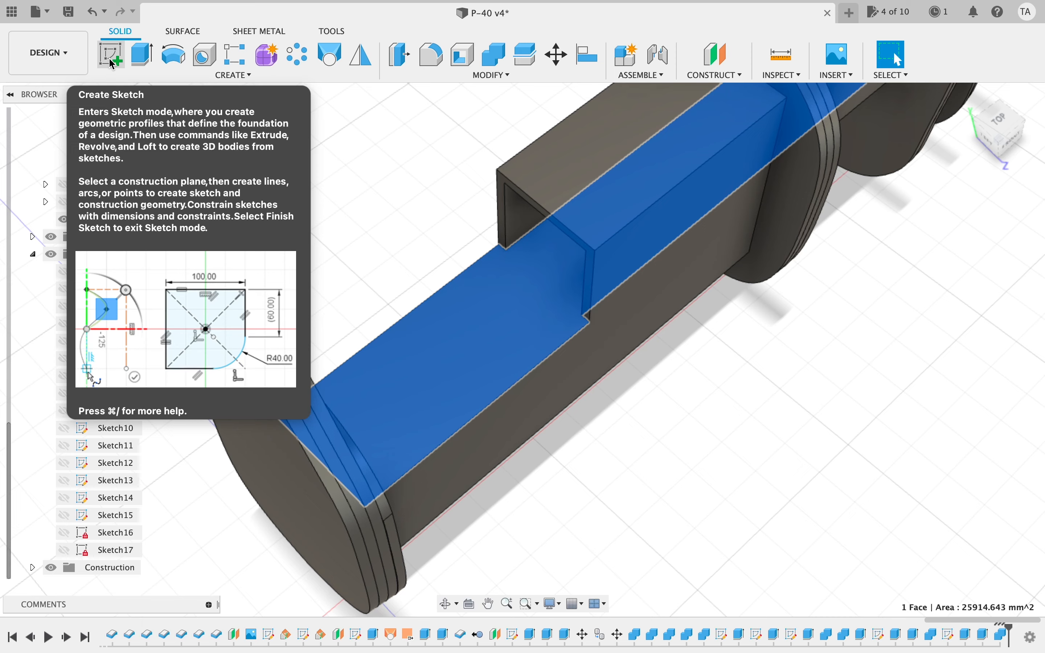
click(742, 376)
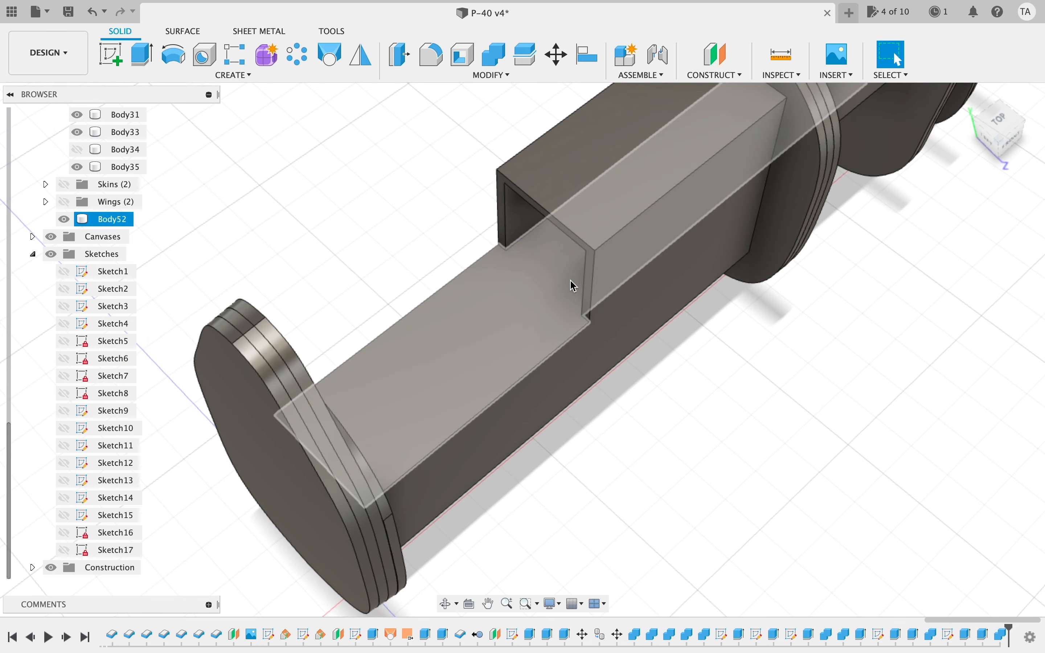
- Sketch on the top face of the lower forward section a line across the box opening, between the box's inner side walls
click(111, 54)
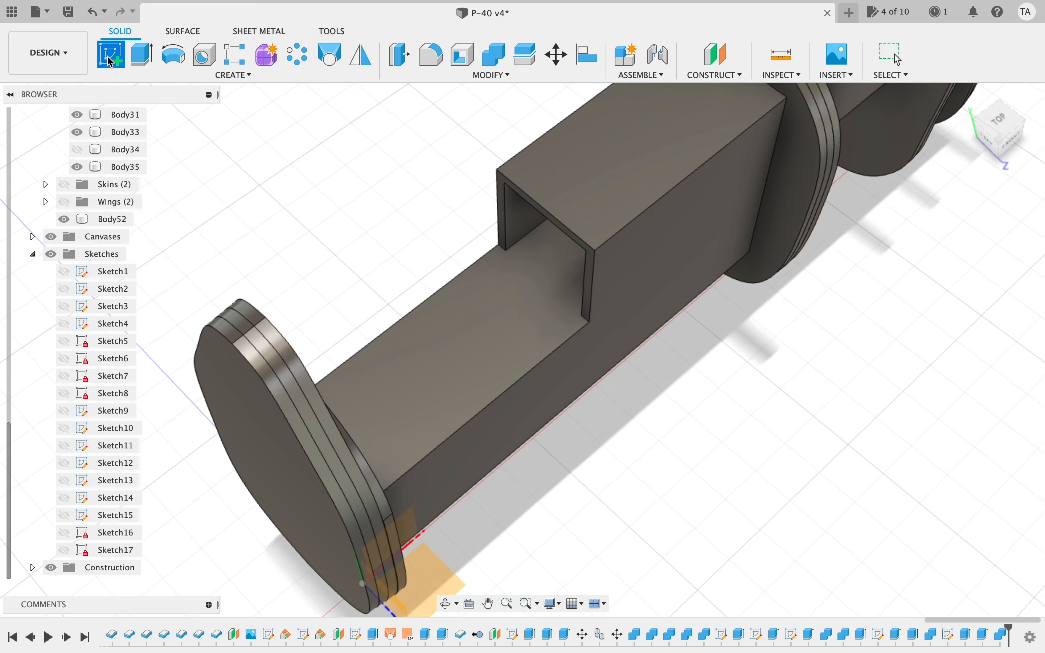
click(500, 327)
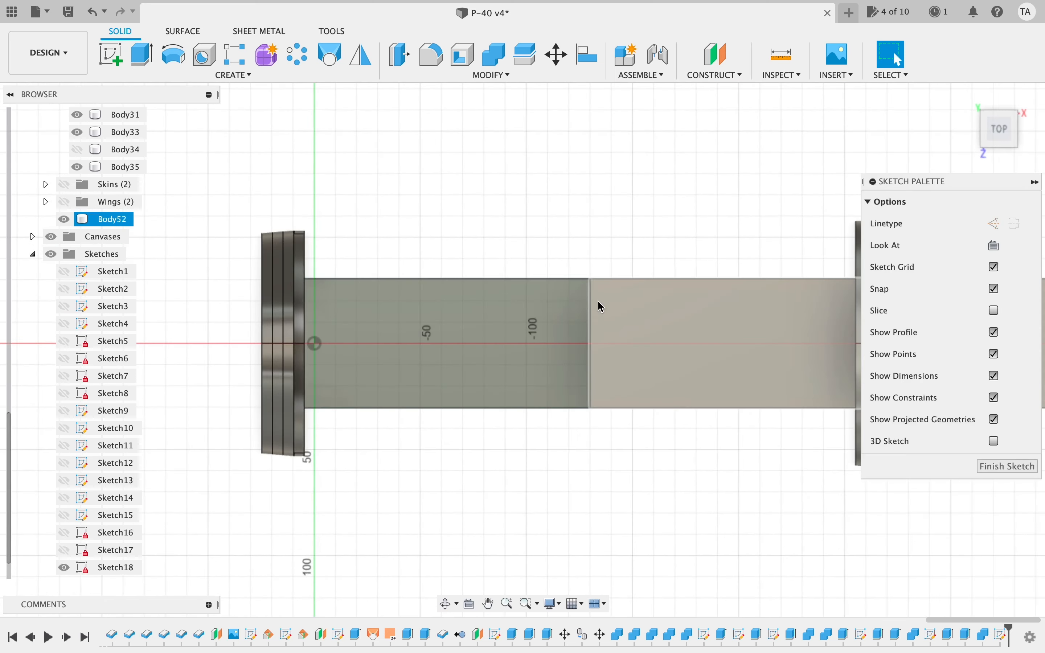
mouse_move(1009, 123)
mouse_down()
mouse_move(1038, 126)
mouse_move(1038, 104)
mouse_up()
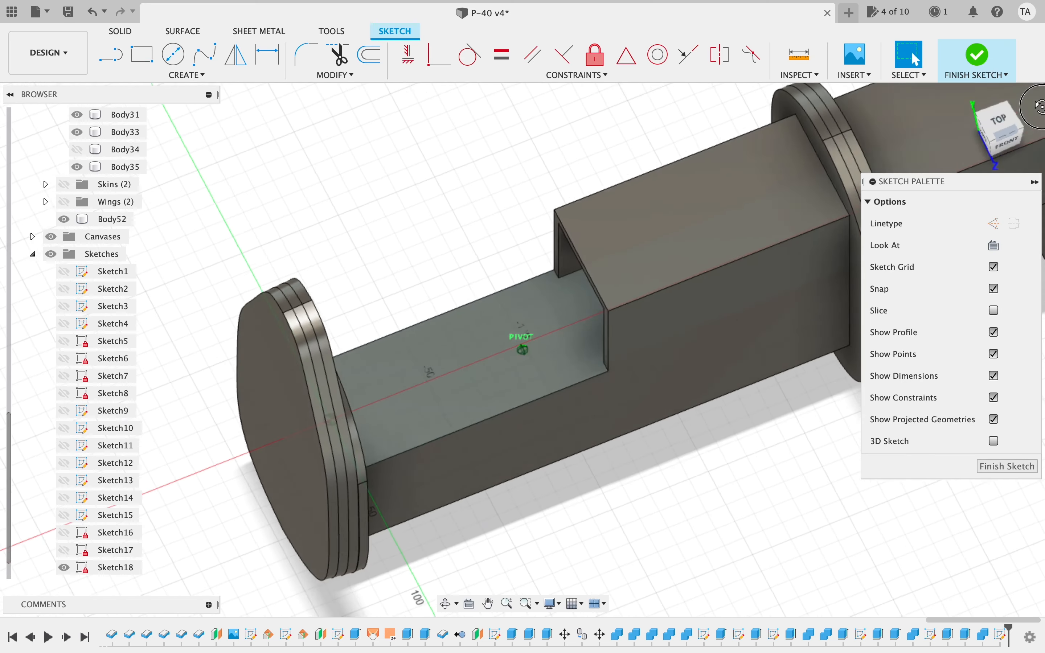
click(114, 59)
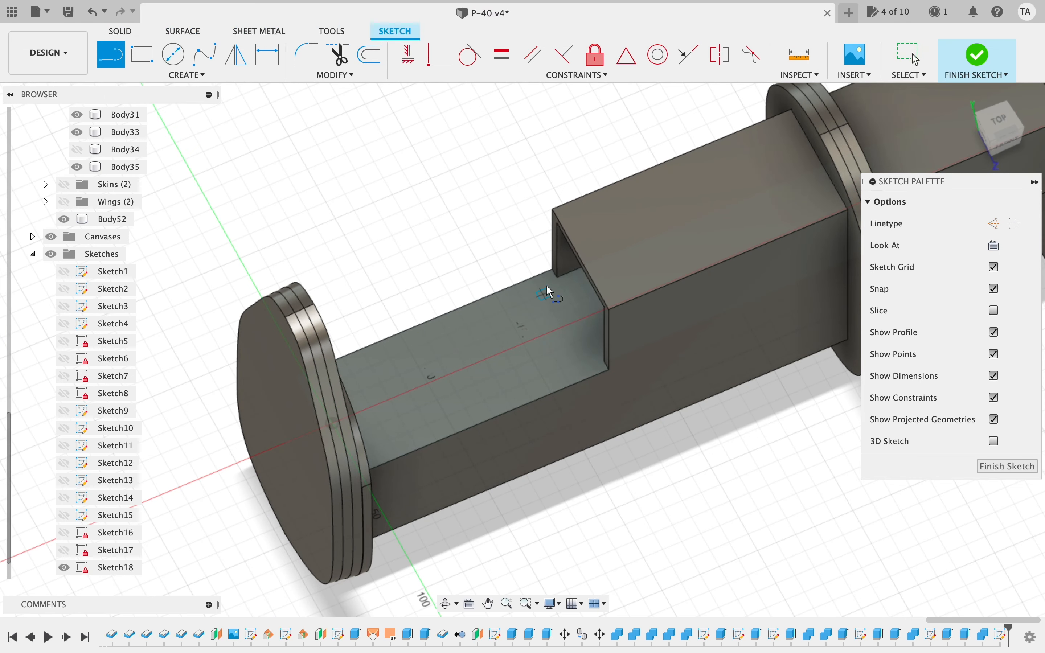
click(563, 279)
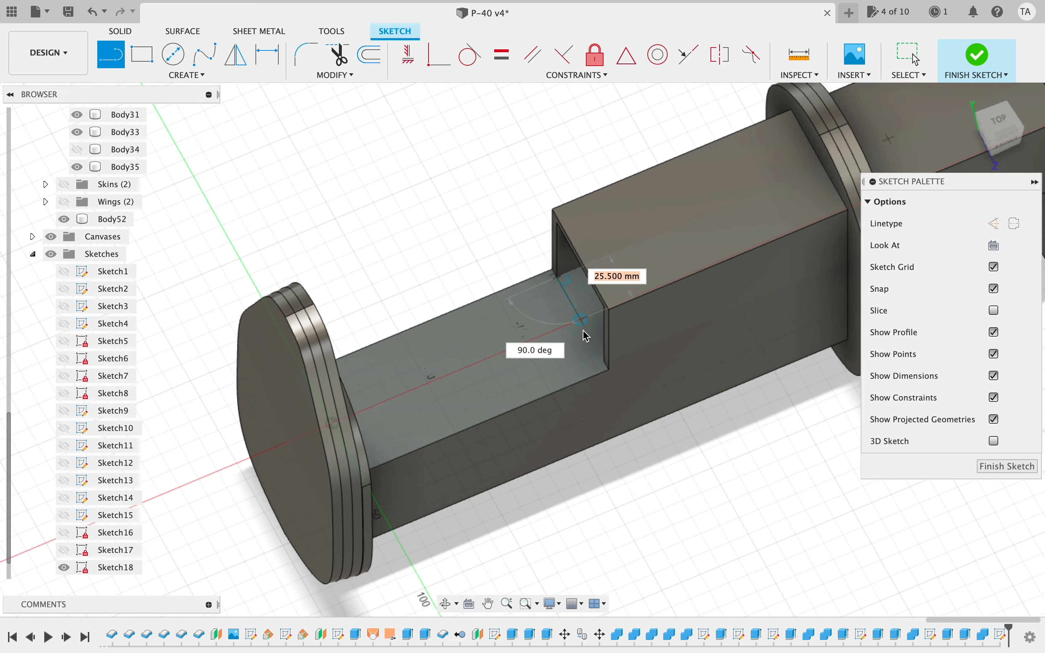
double_click(604, 362)
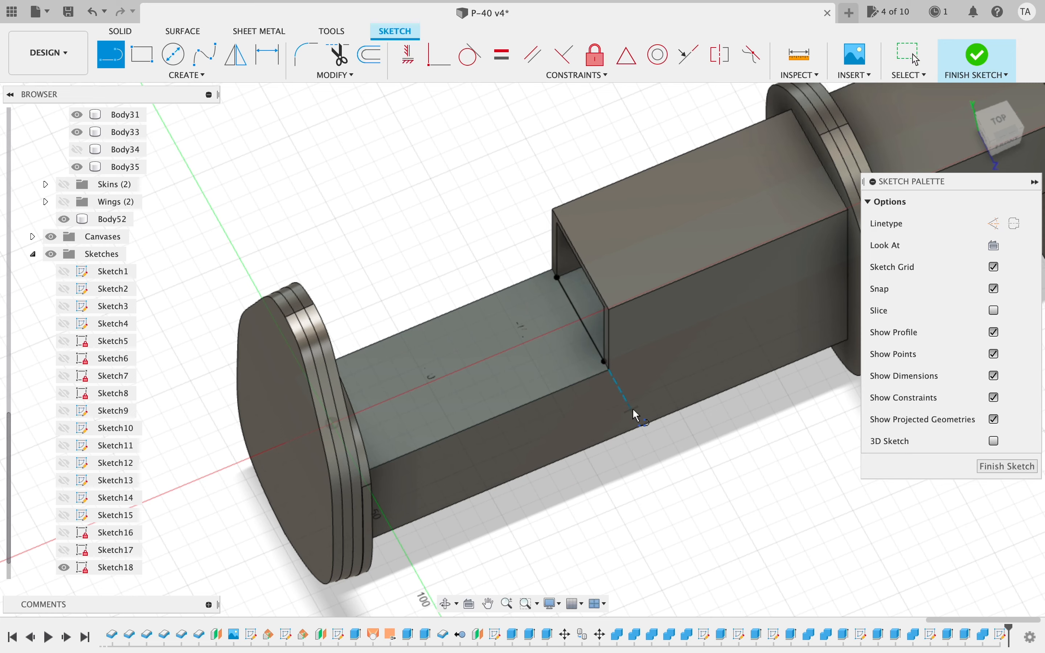
click(586, 301)
scroll(651, 378, right, 5)
scroll(651, 378, right, 5)
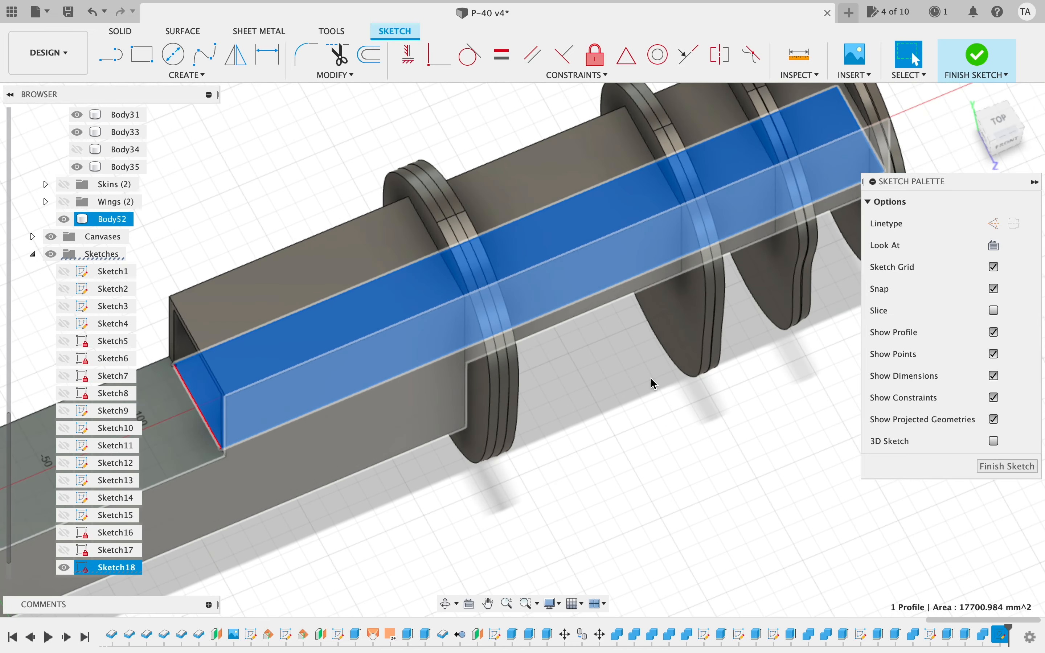
scroll(627, 381, left, 5)
scroll(631, 386, down, 3)
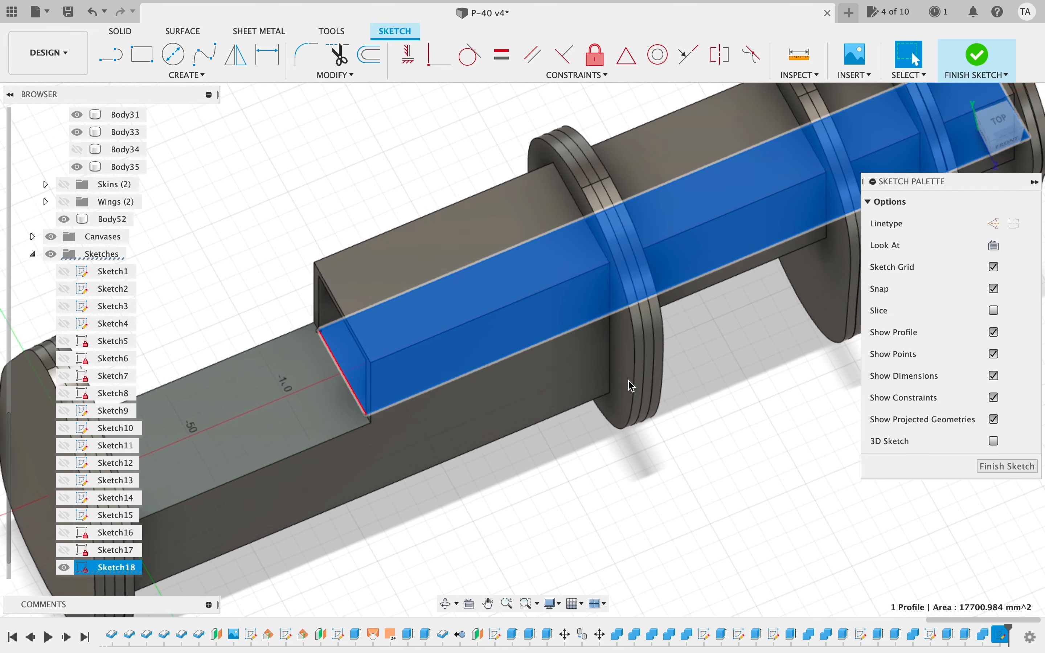
scroll(631, 386, left, 5)
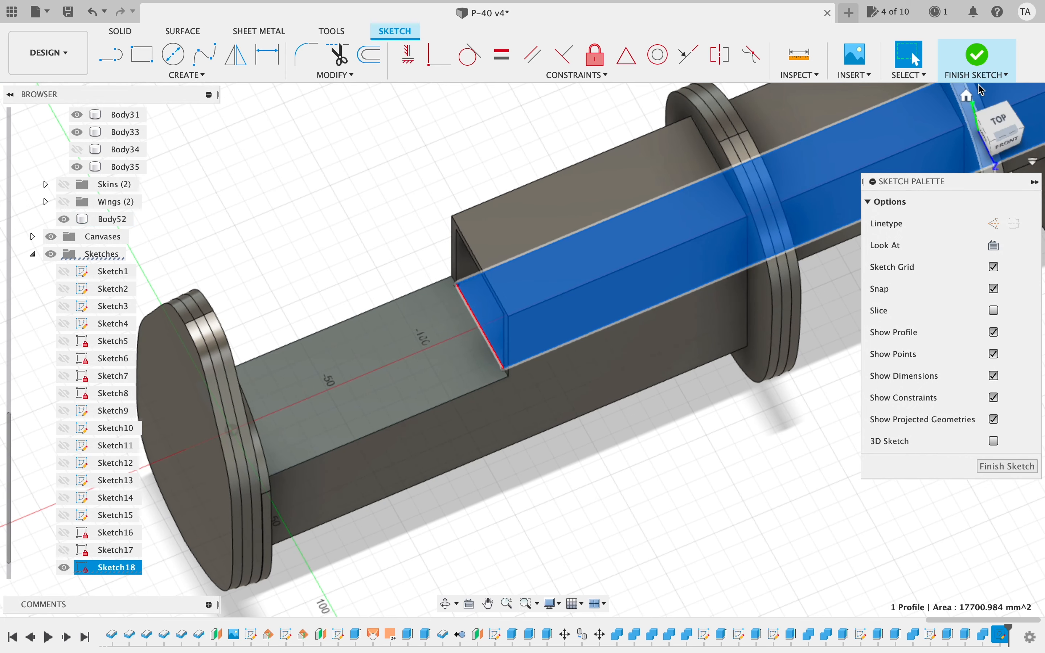
click(978, 55)
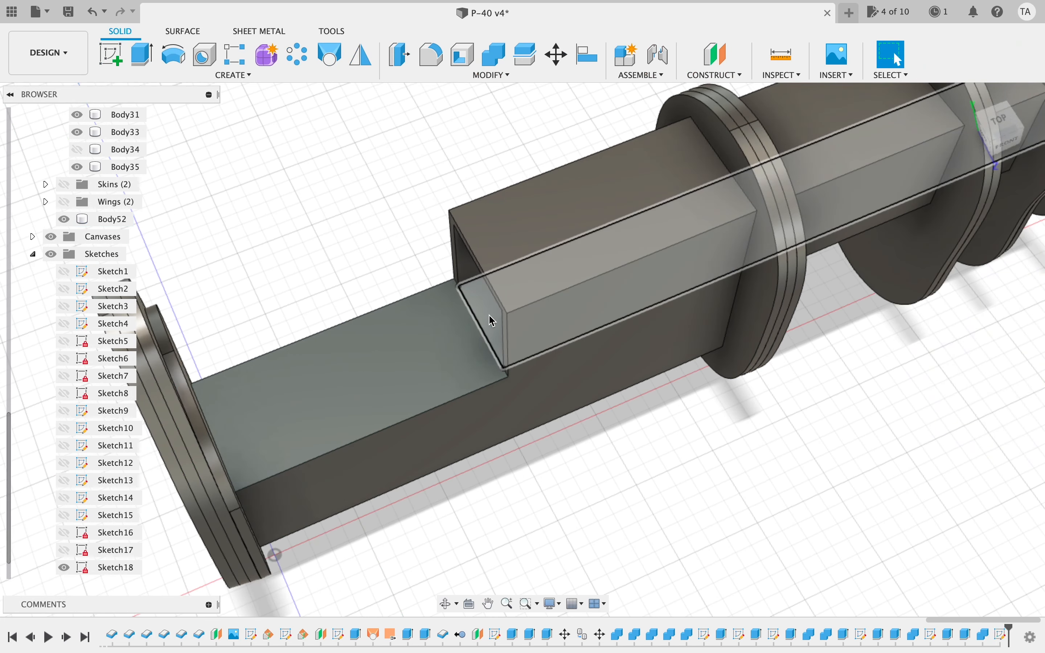
- Select the closed interior profile running along the box and hide the Formers group
click(489, 315)
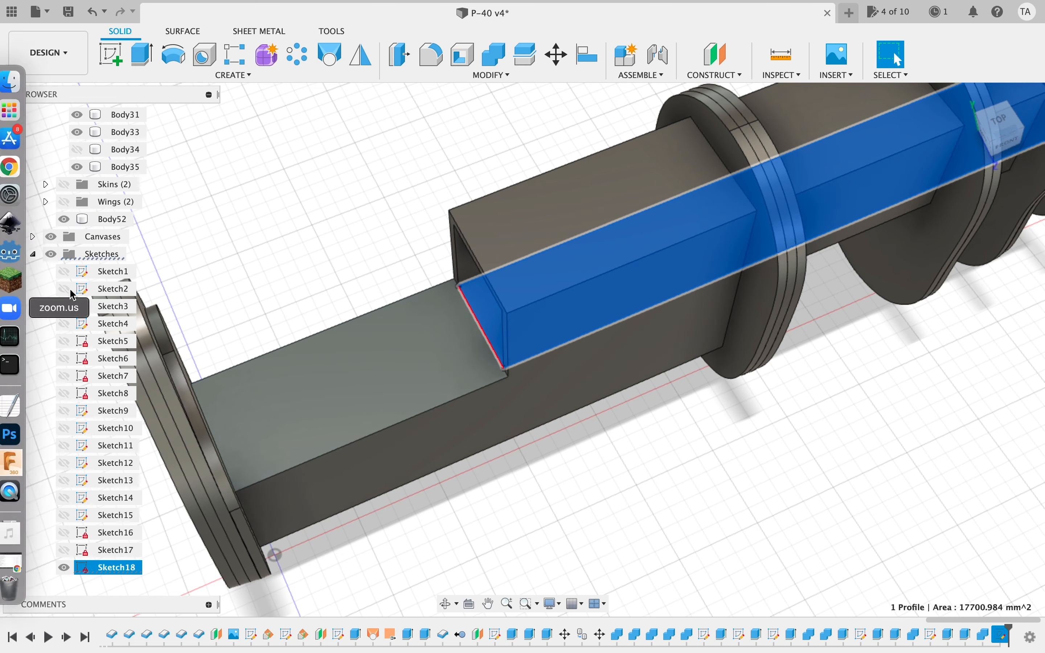
scroll(95, 292, up, 5)
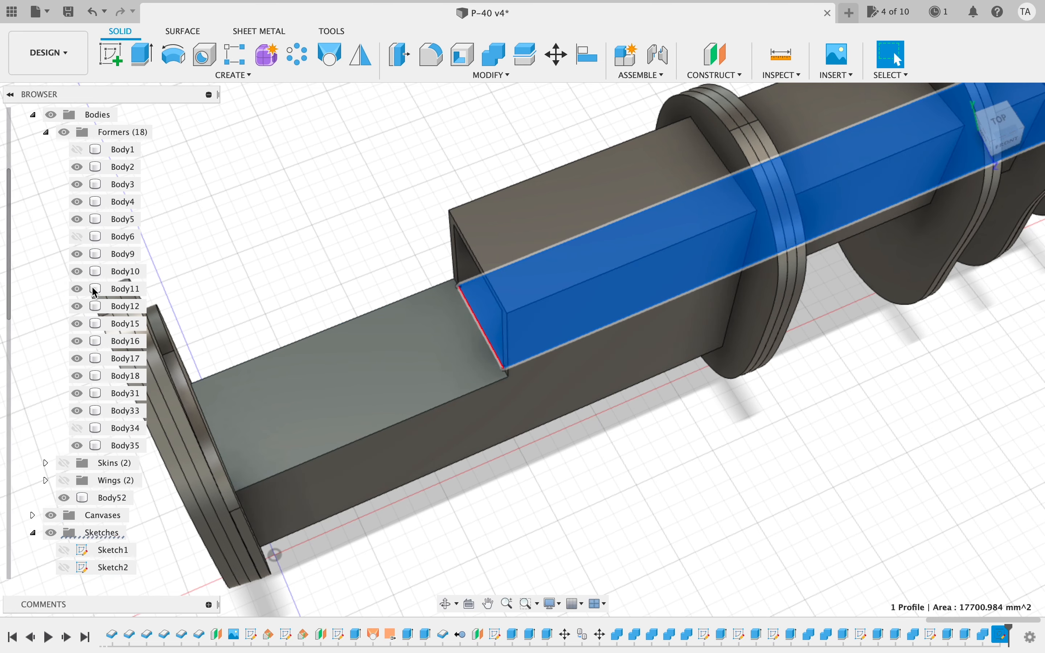
click(64, 132)
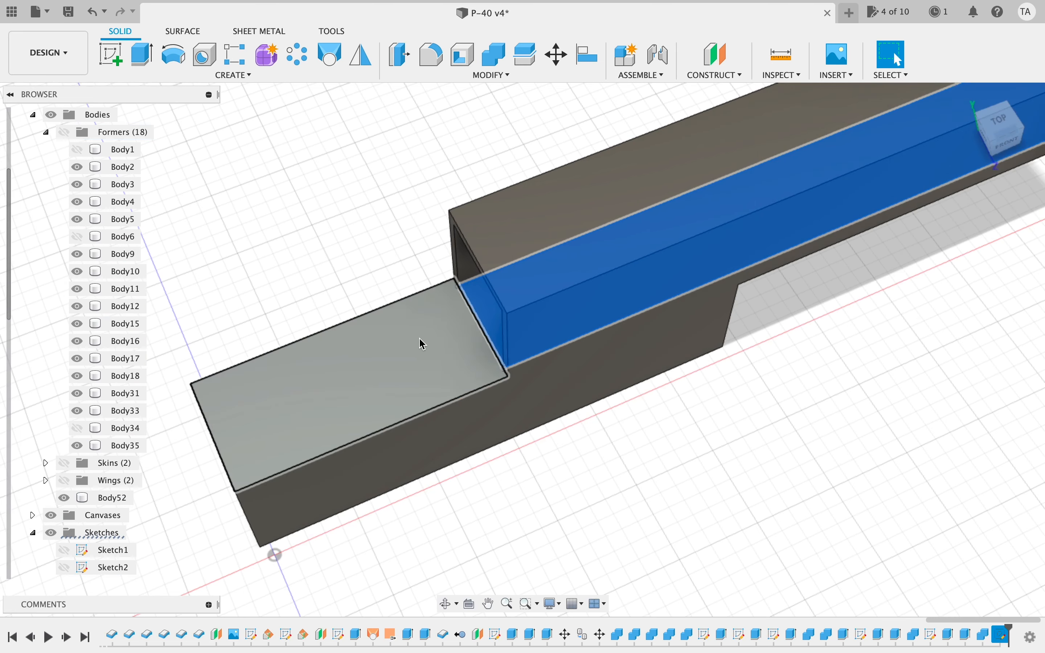
- Extrude the interior profile with a To Object extent, targeting the underside face of the box's lower section
click(505, 405)
key(e)
mouse_move(999, 117)
mouse_down()
mouse_move(875, 35)
mouse_move(907, 68)
mouse_move(845, 69)
mouse_move(816, 42)
mouse_move(557, 41)
mouse_up()
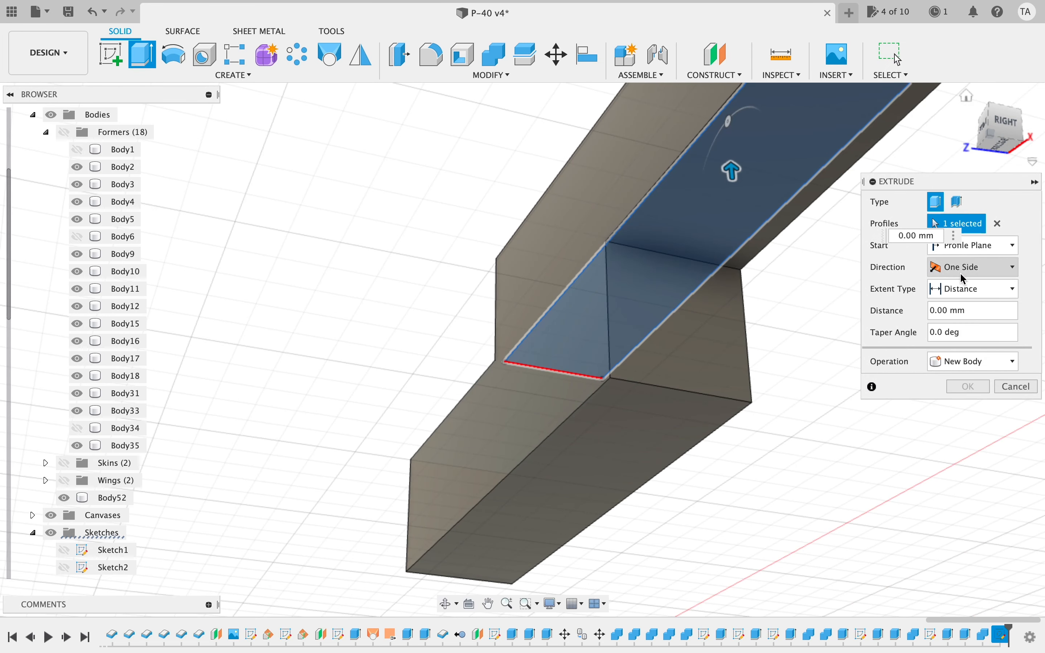
click(956, 289)
click(956, 323)
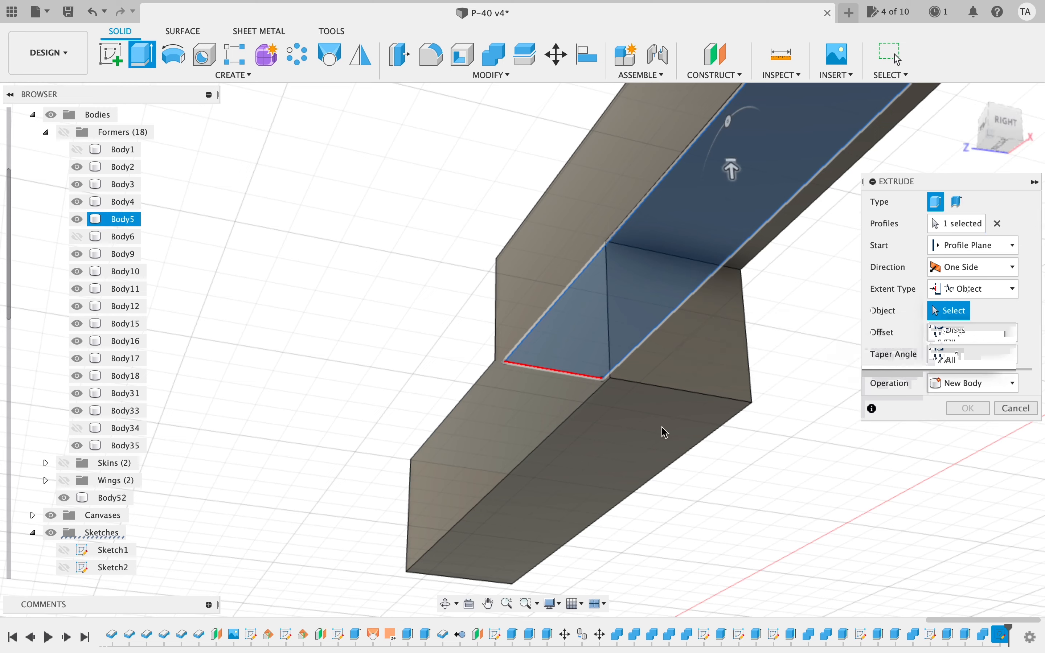
click(513, 512)
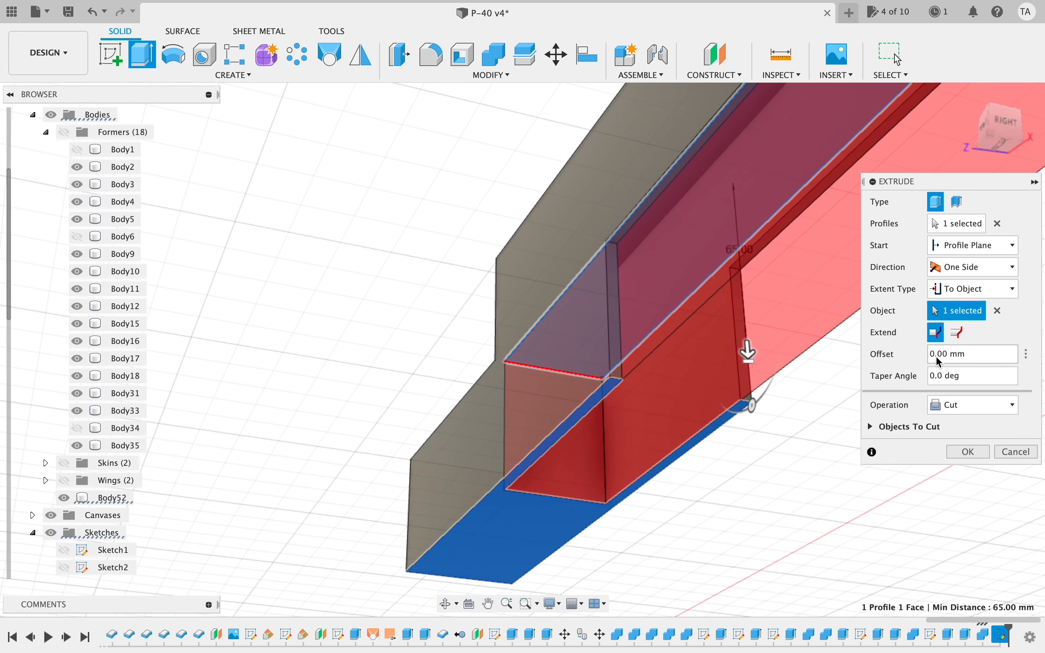
- Set the extrusion's offset to -foam and complete it as a Cut
key(Right)
key(Right)
key(Right)
key(Right)
key(Right)
key(BackSpace)
key(BackSpace)
key(BackSpace)
key(BackSpace)
key(BackSpace)
key(BackSpace)
key(BackSpace)
text(-foam)
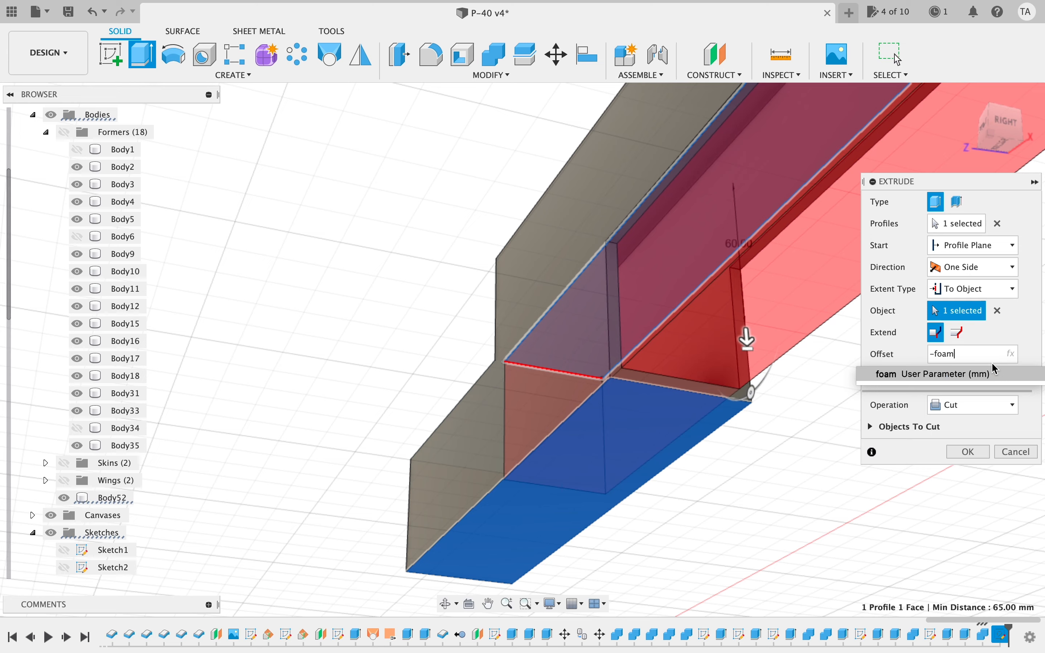
key(Return)
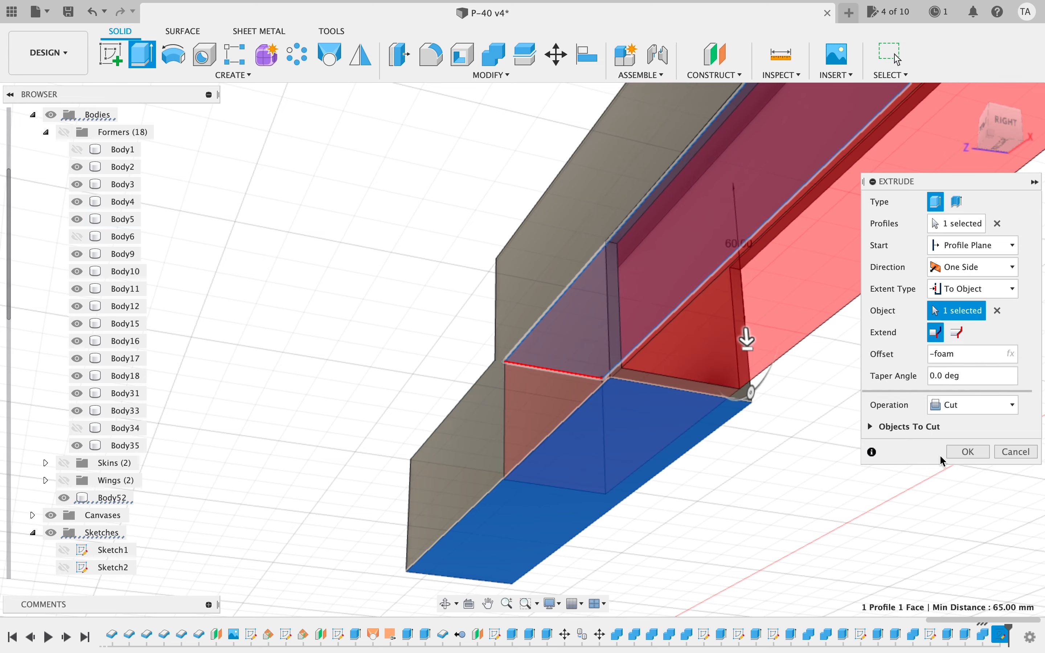
click(967, 452)
- Shell the box from the front face of its lower forward section with an inside thickness of foam
scroll(854, 229, up, 3)
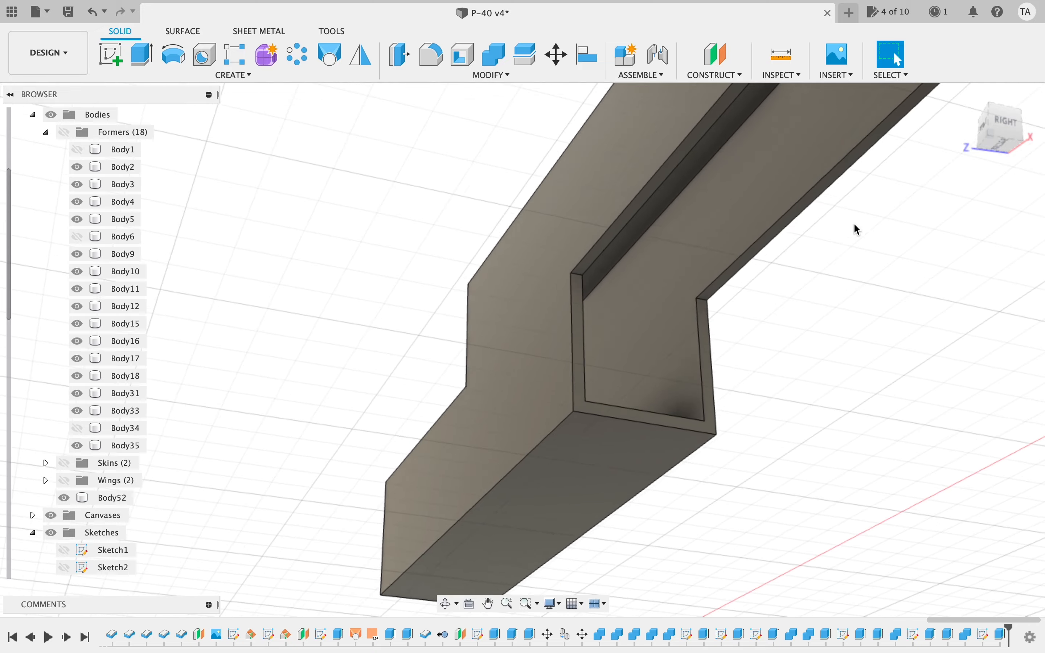
scroll(854, 225, left, 3)
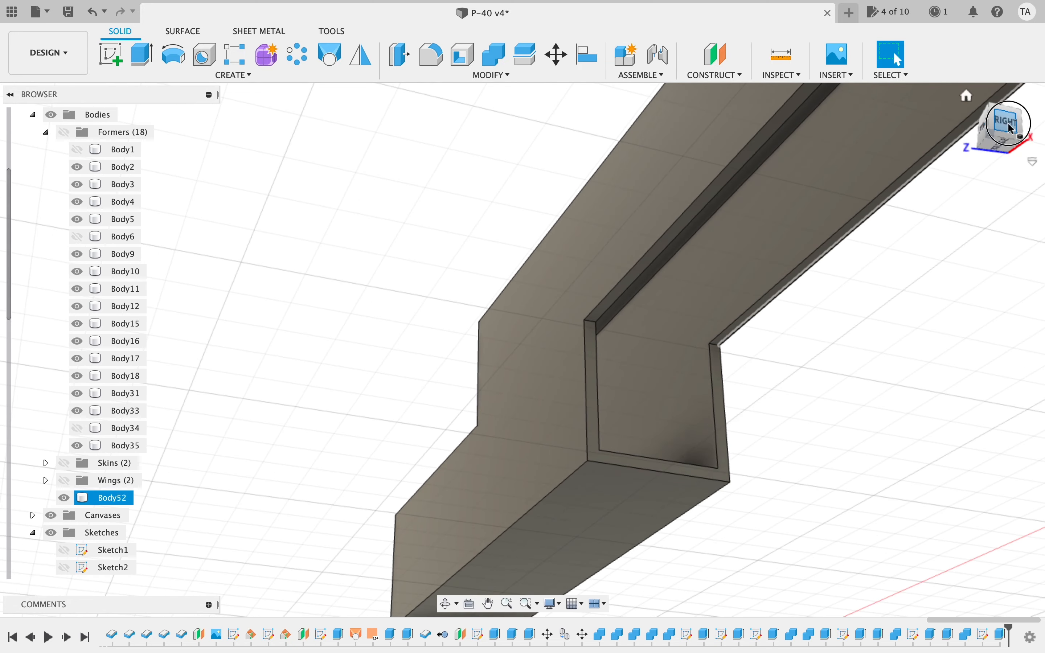
mouse_move(1011, 128)
mouse_down()
mouse_move(722, 140)
mouse_move(667, 163)
mouse_move(647, 150)
mouse_move(774, 142)
mouse_move(944, 170)
mouse_move(949, 131)
mouse_move(957, 142)
mouse_move(706, 156)
mouse_move(615, 150)
mouse_up()
click(615, 150)
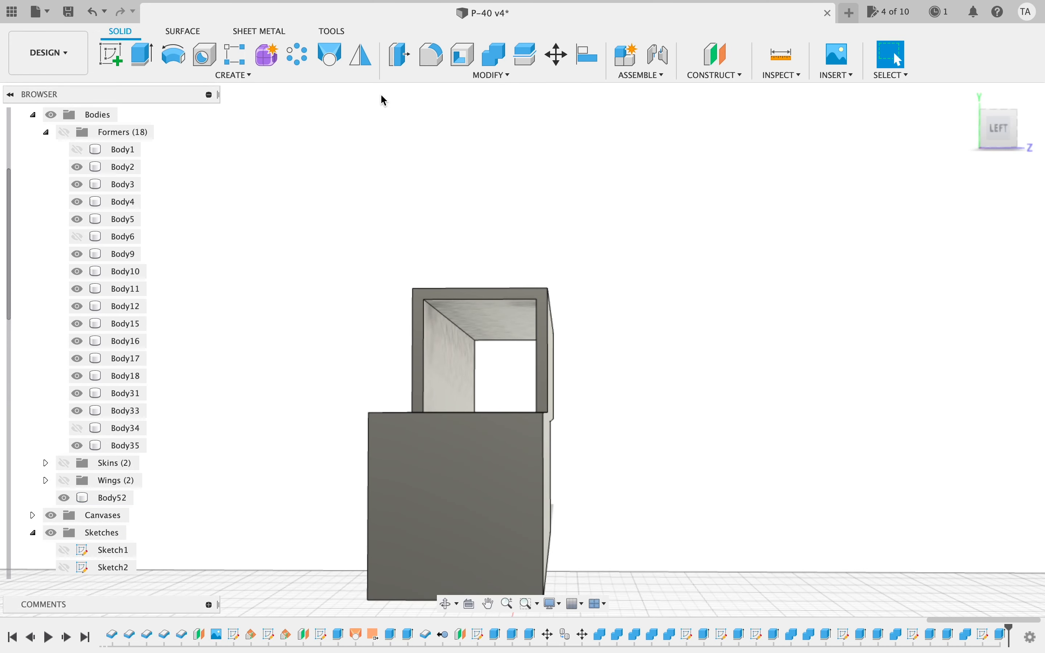
click(463, 54)
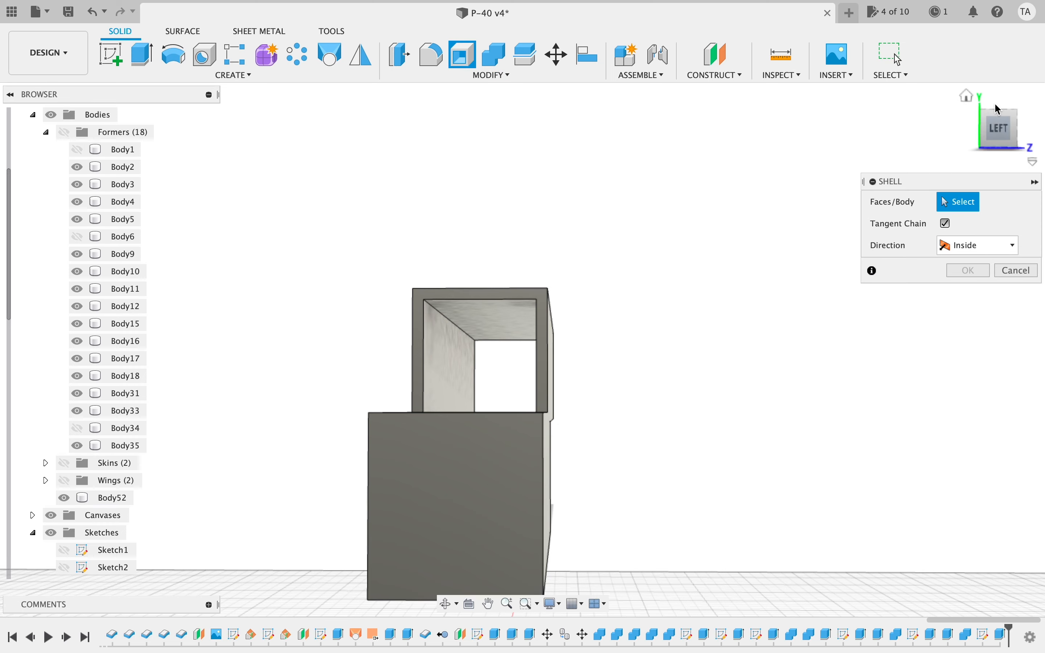
drag(943, 126, 879, 141)
scroll(385, 280, left, 5)
scroll(384, 280, down, 3)
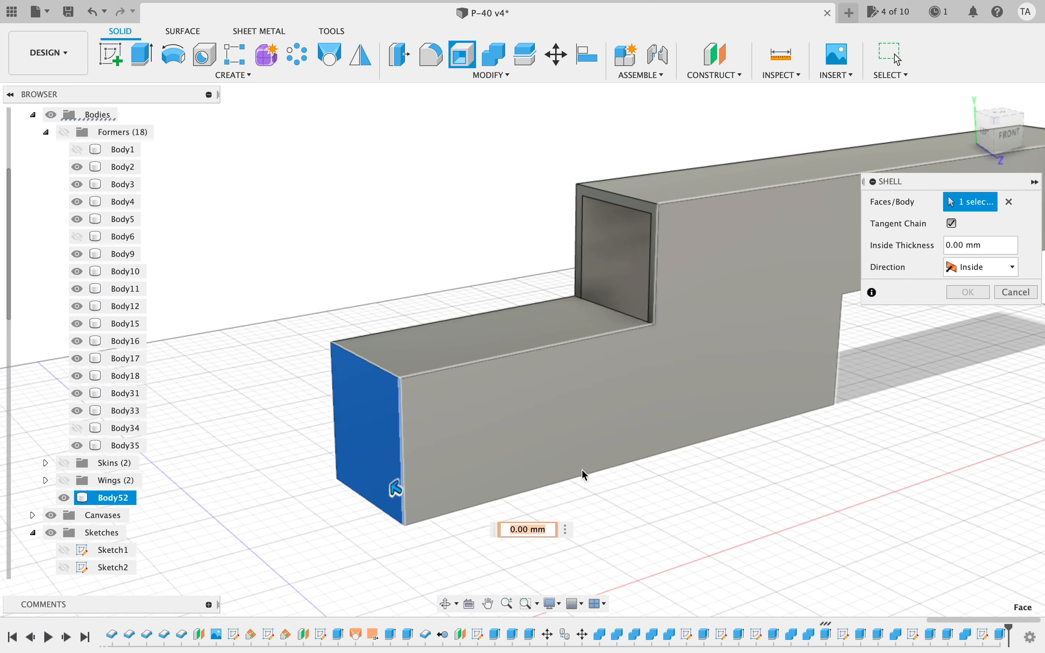
text(foam)
key(Return)
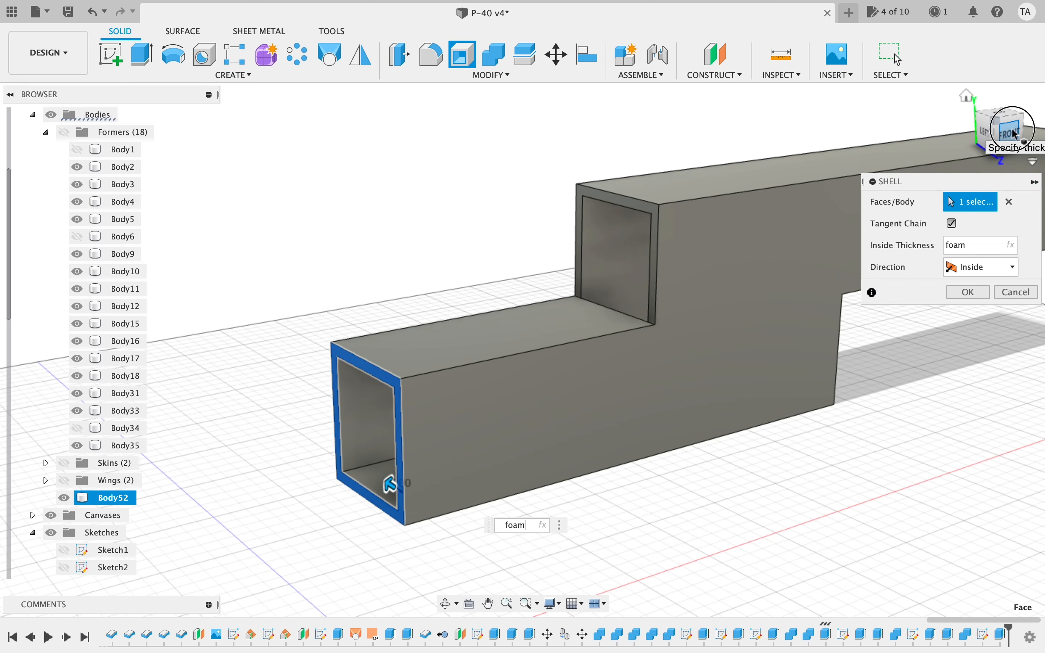
drag(1016, 134, 607, 91)
drag(988, 130, 827, 151)
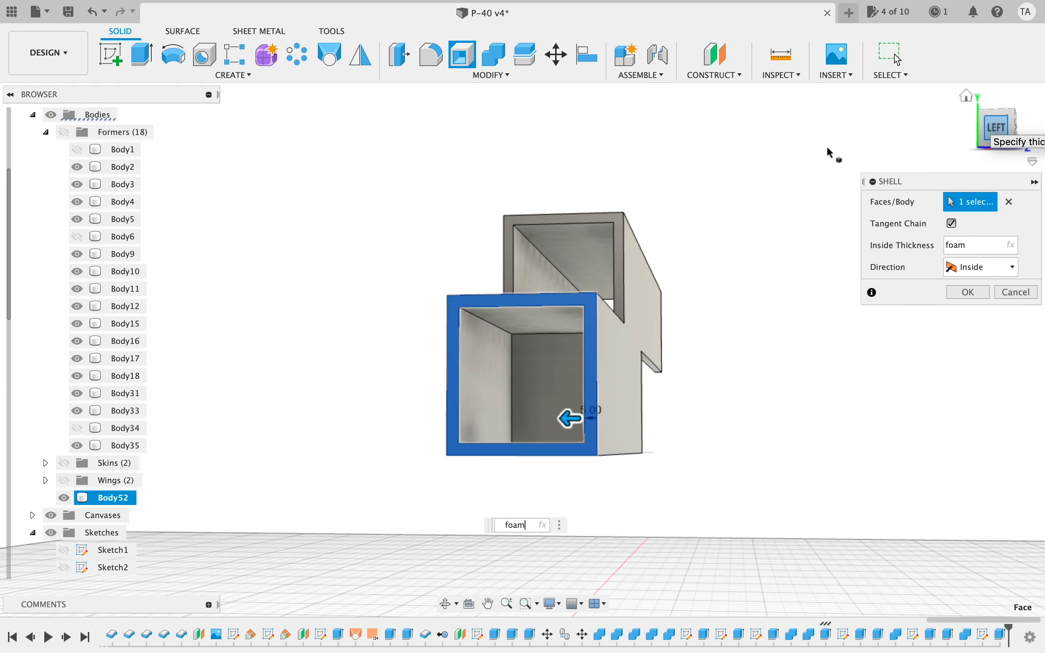
click(967, 292)
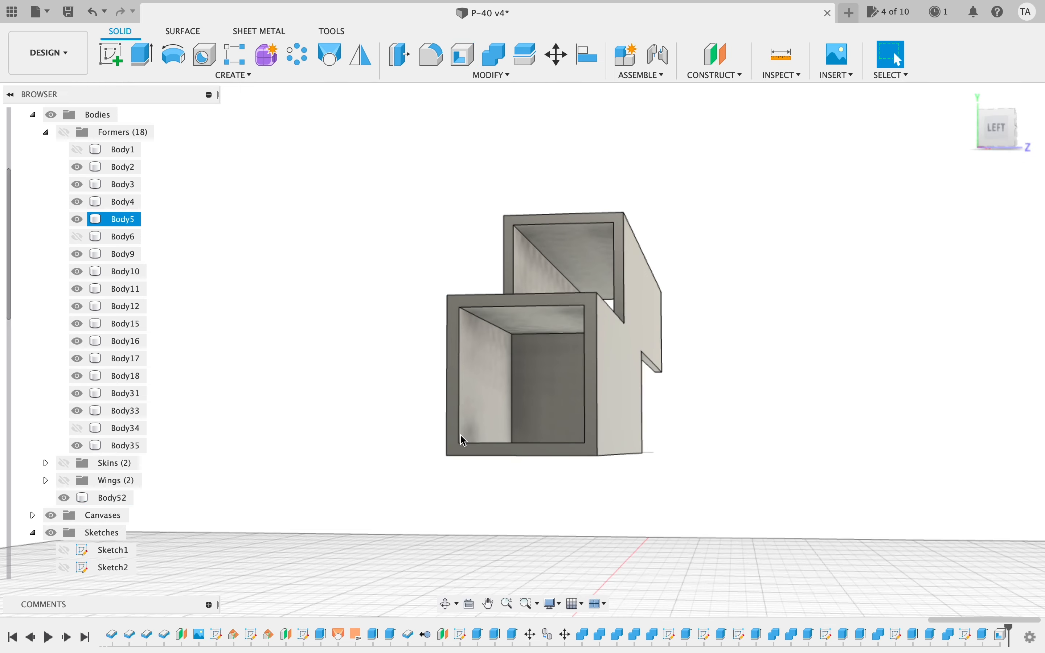
- Show the Formers group to identify former Body5, and hide both the group and that former
mouse_move(993, 127)
mouse_down()
mouse_move(655, 130)
mouse_move(677, 121)
mouse_move(956, 147)
mouse_move(993, 129)
mouse_up()
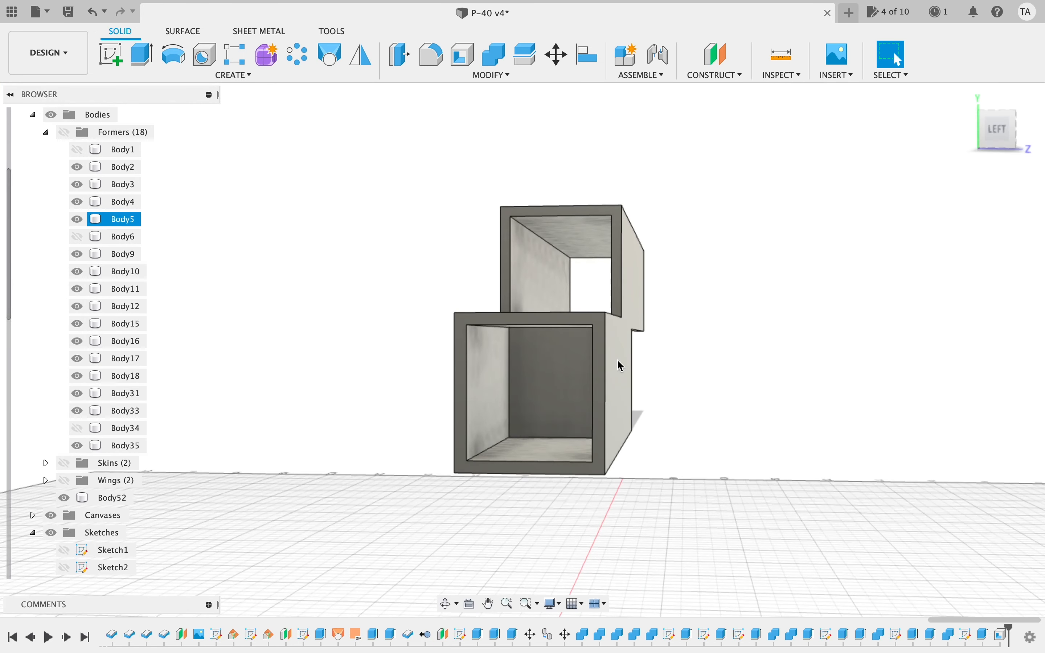
click(523, 430)
click(70, 135)
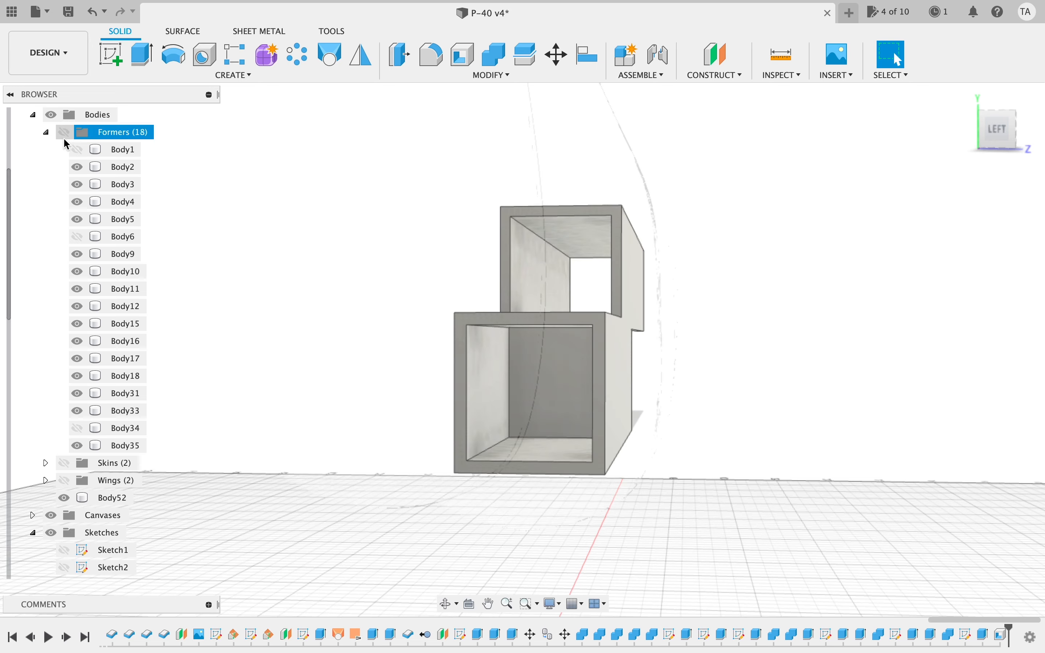
click(65, 134)
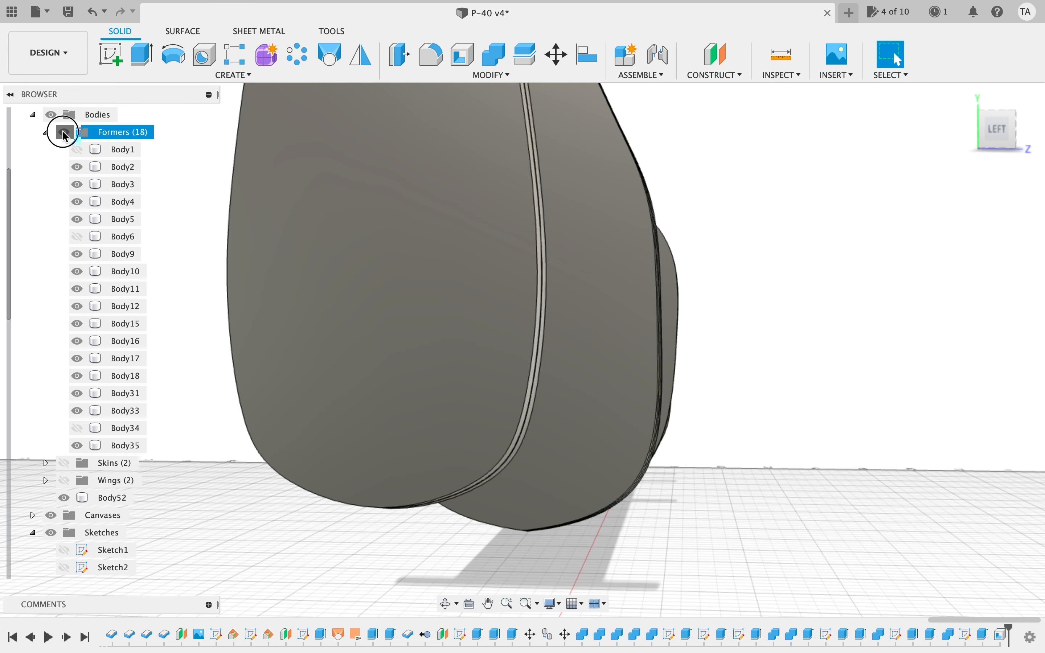
click(65, 134)
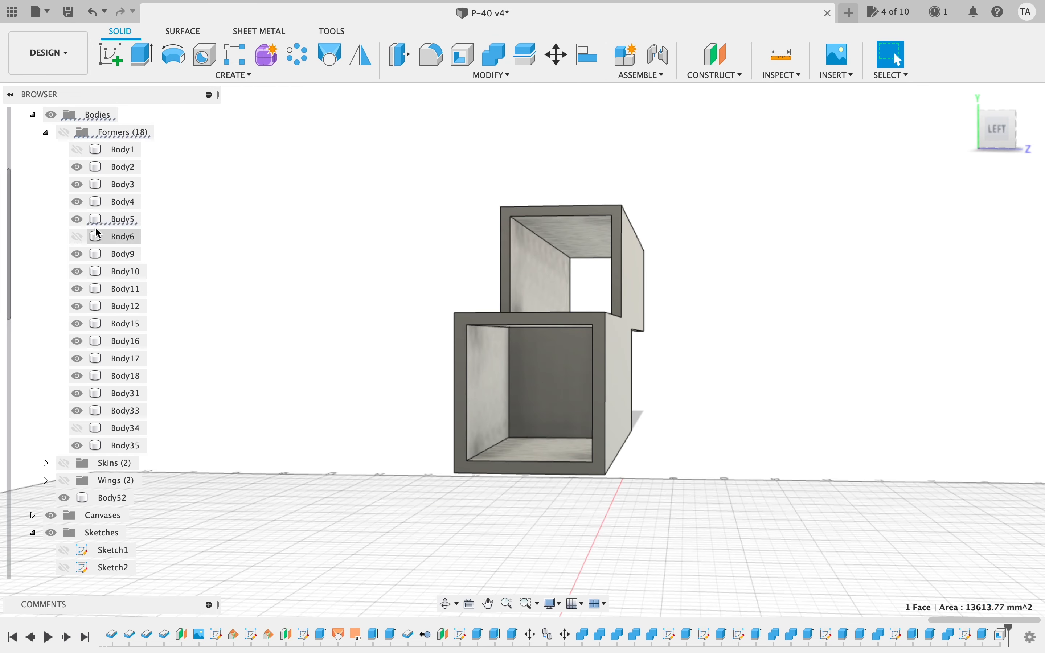
- Extrude the closed inner end face inside the box's lower section through the body as a Cut of -410 mm
click(554, 397)
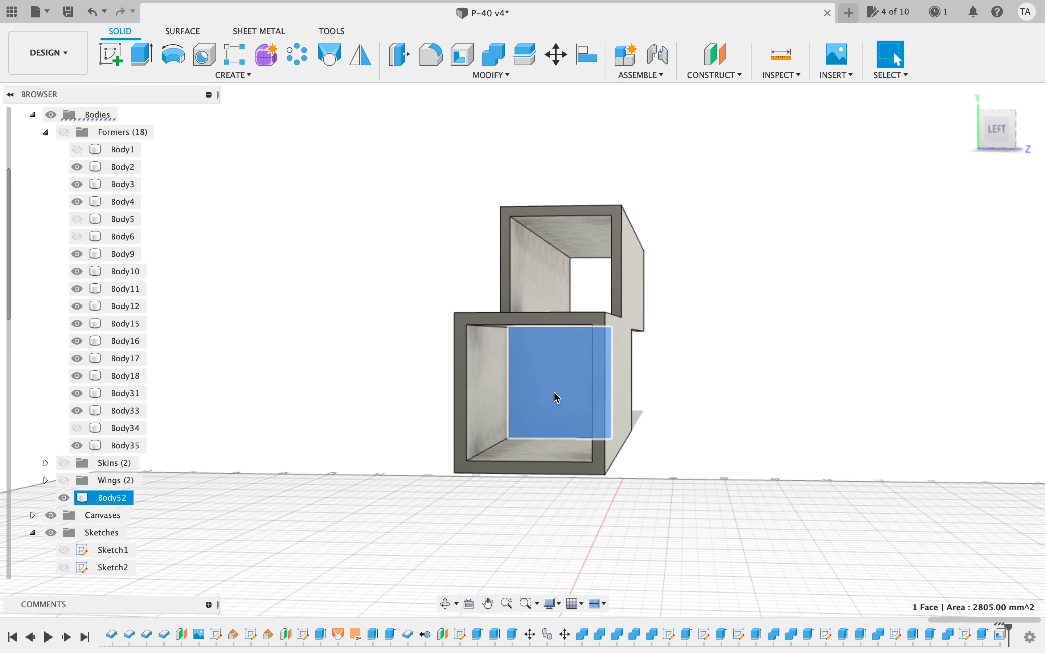
scroll(738, 467, right, 3)
scroll(739, 467, down, 3)
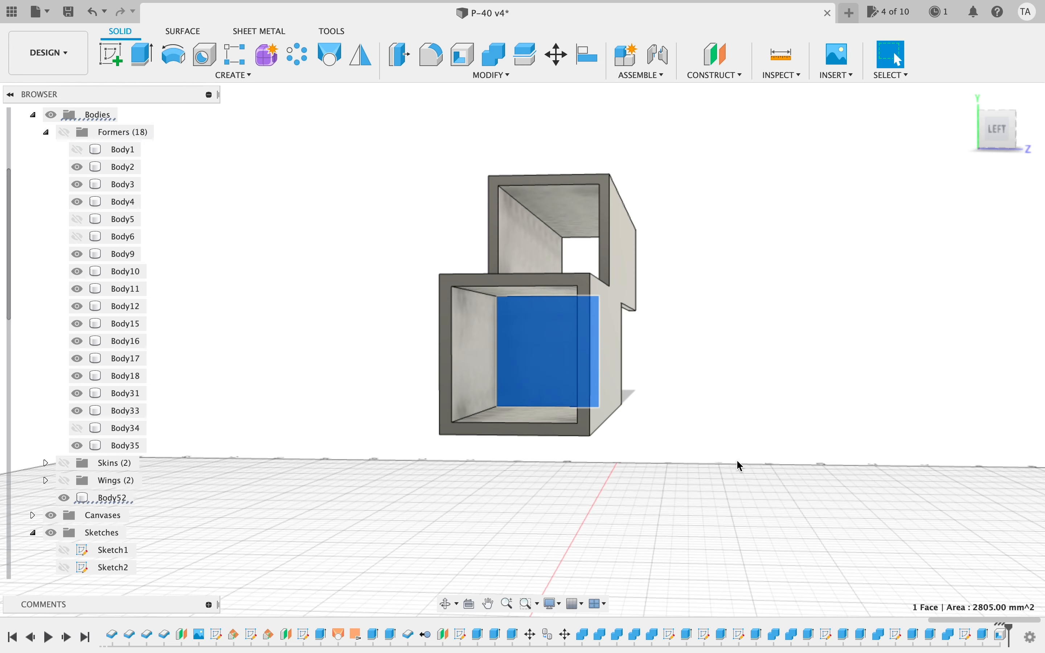
click(151, 60)
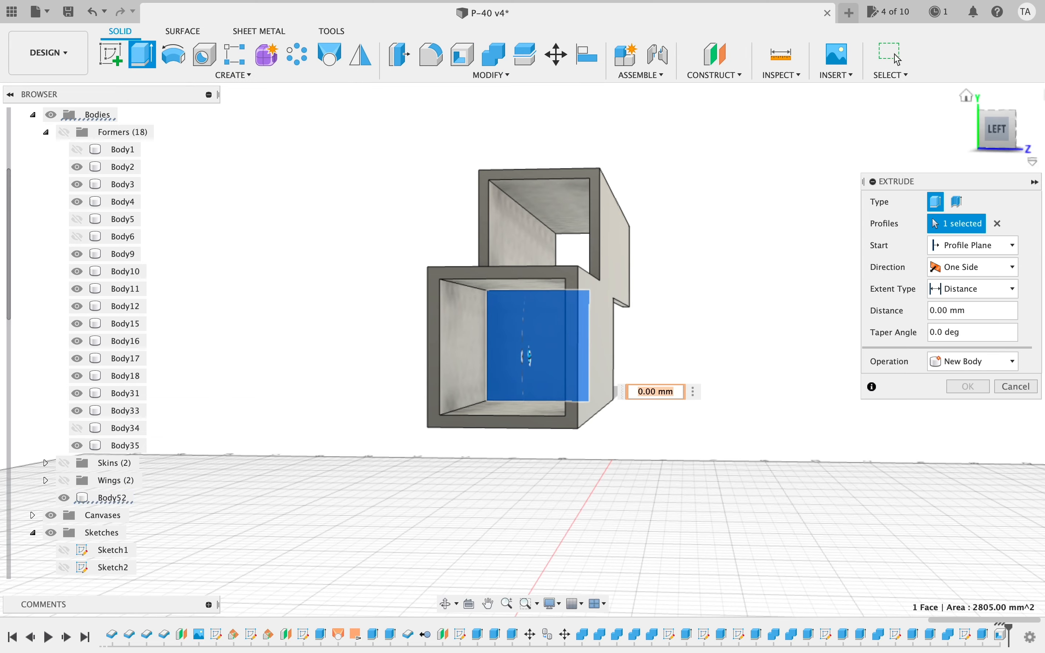
drag(1004, 126, 989, 127)
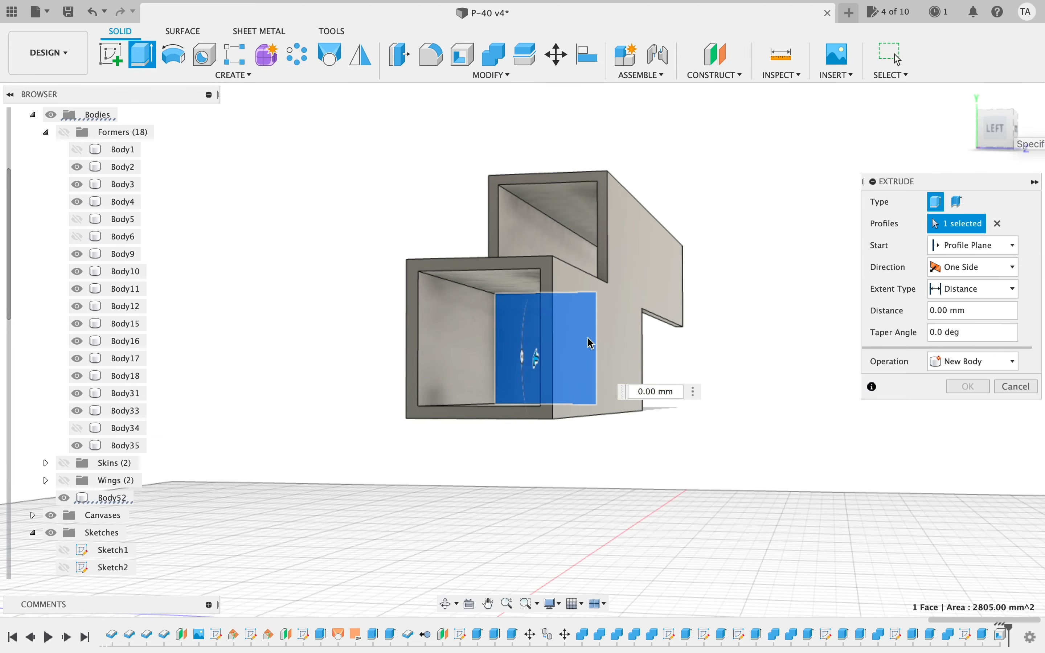
drag(537, 358, 653, 370)
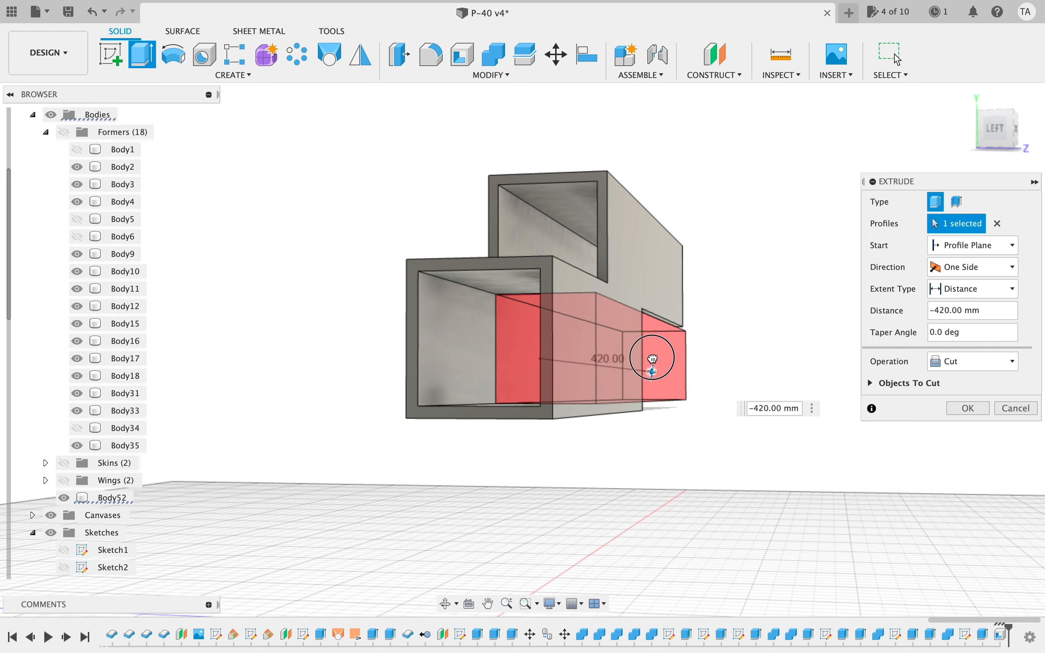
drag(993, 145, 864, 147)
scroll(653, 412, right, 6)
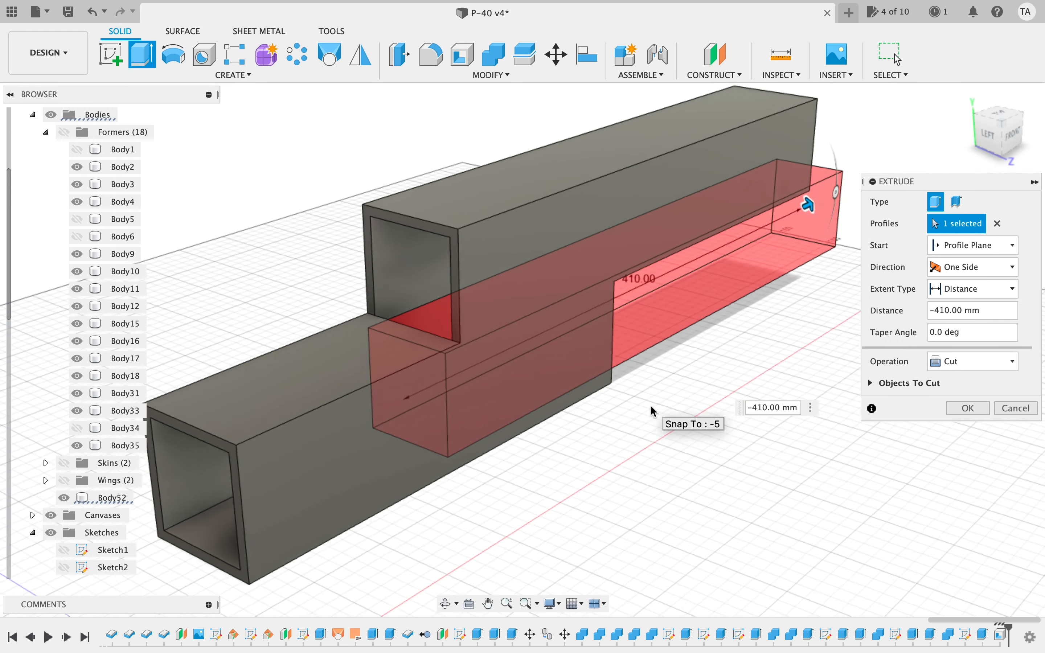
drag(998, 138, 854, 107)
scroll(711, 232, right, 5)
scroll(711, 233, right, 6)
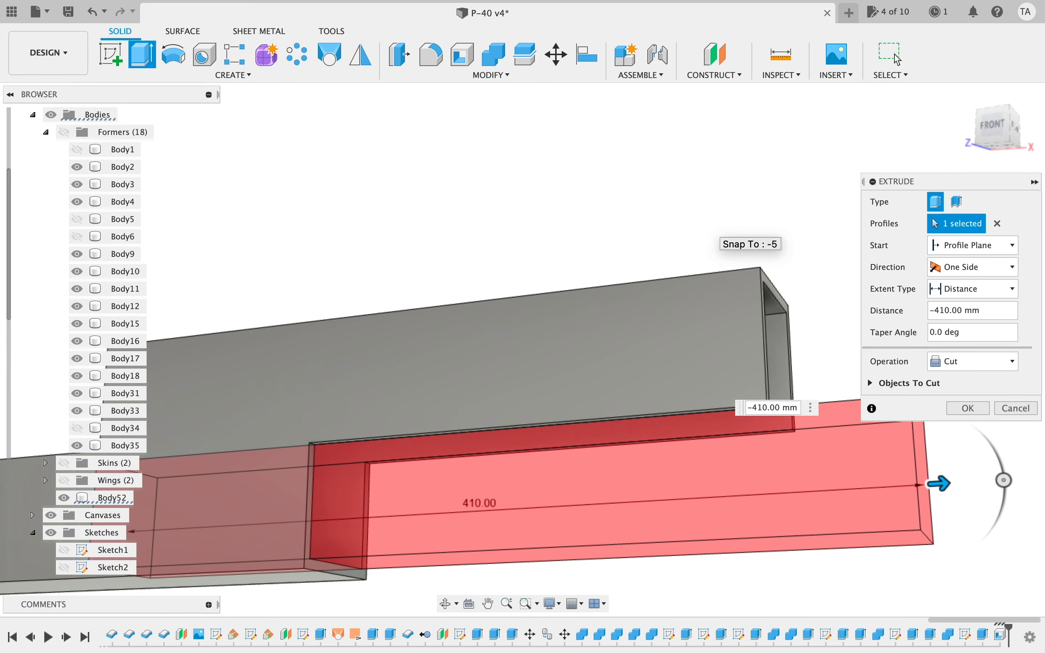
drag(993, 129, 928, 144)
- Change the cut's extent to To Object, target the far open end face of the upper section, and complete the extrusion
click(974, 288)
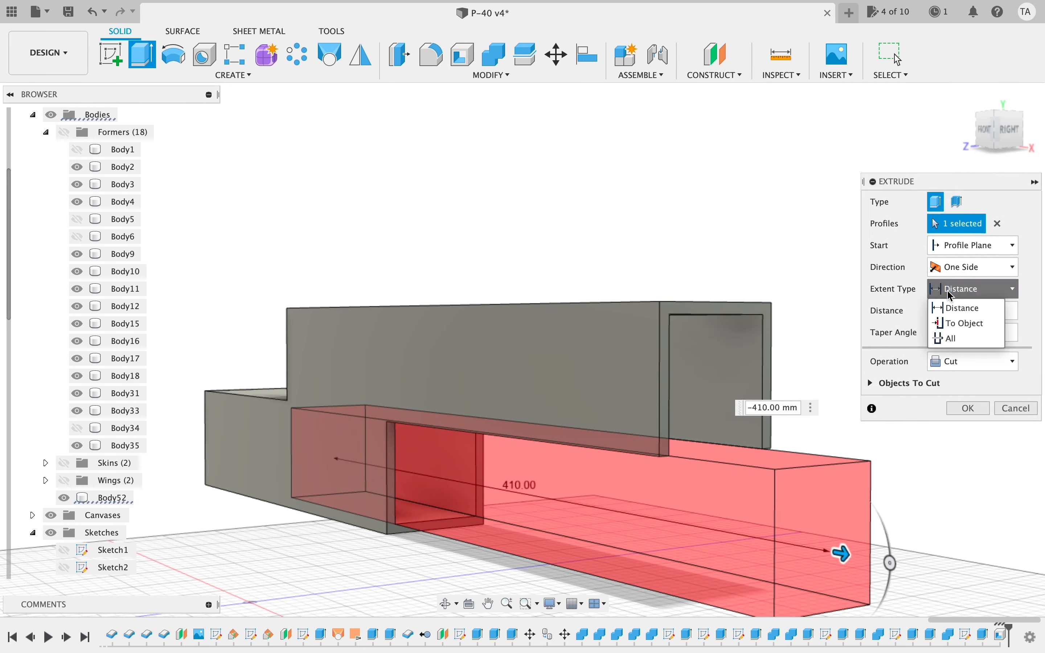
click(956, 322)
click(733, 316)
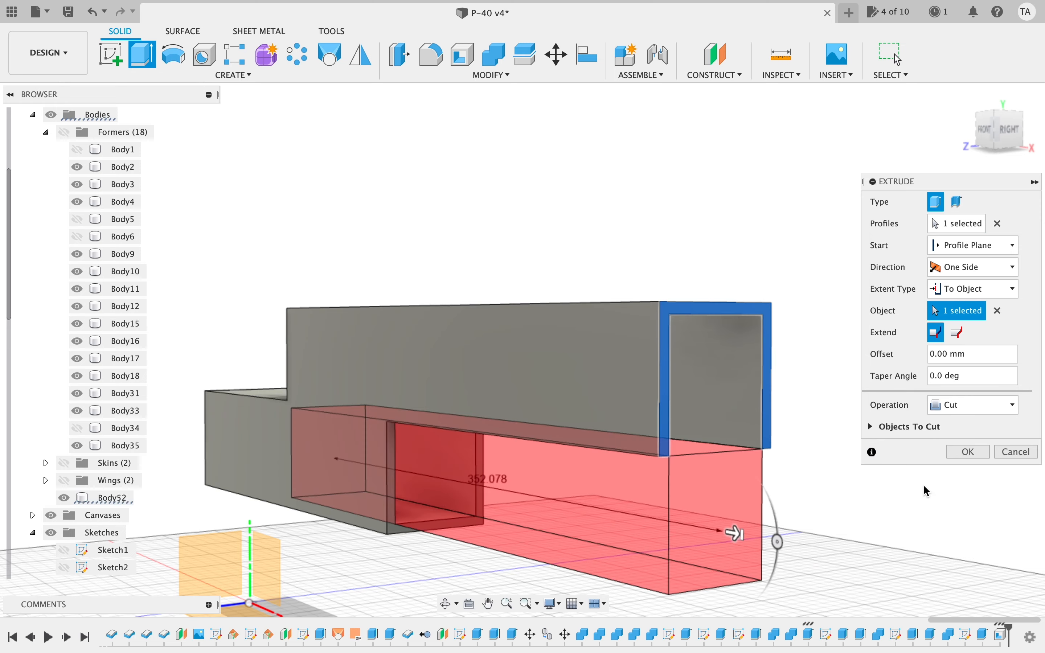
click(969, 450)
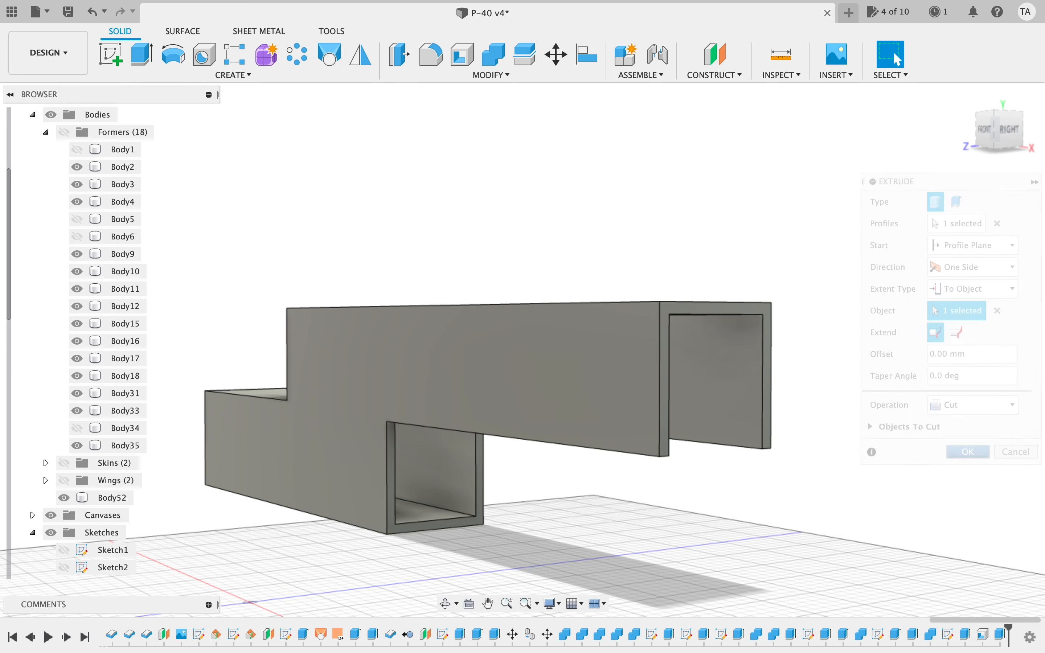
- Show the Formers group with its hidden bodies Body1, Body5 and Body34, and show the Wings group
mouse_move(977, 130)
mouse_down()
mouse_move(705, 128)
mouse_move(825, 159)
mouse_move(811, 190)
mouse_up()
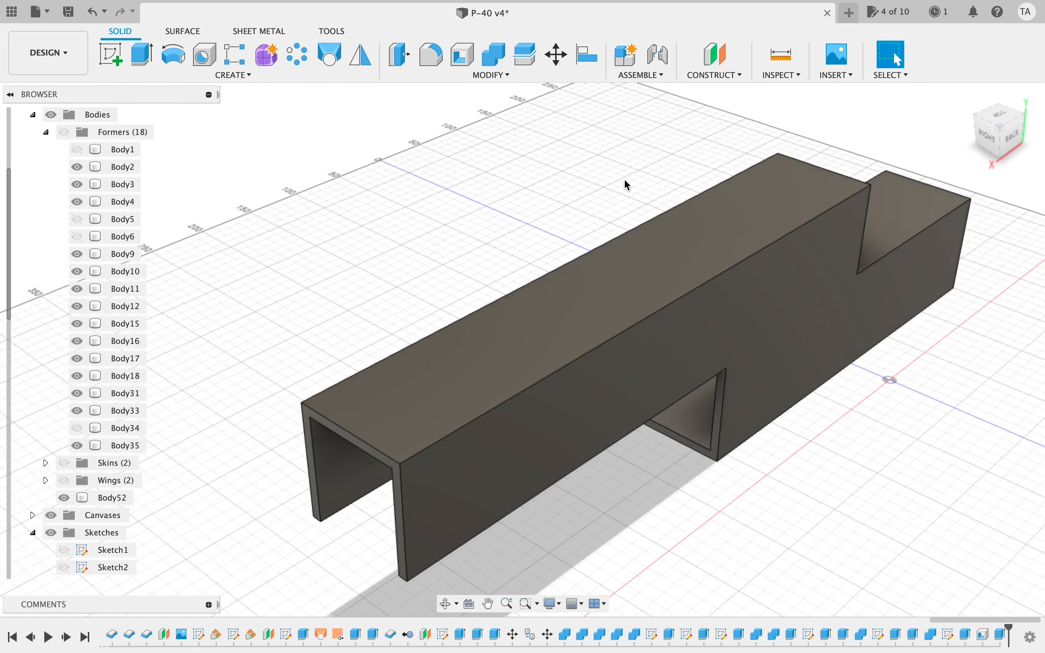
scroll(625, 181, up, 3)
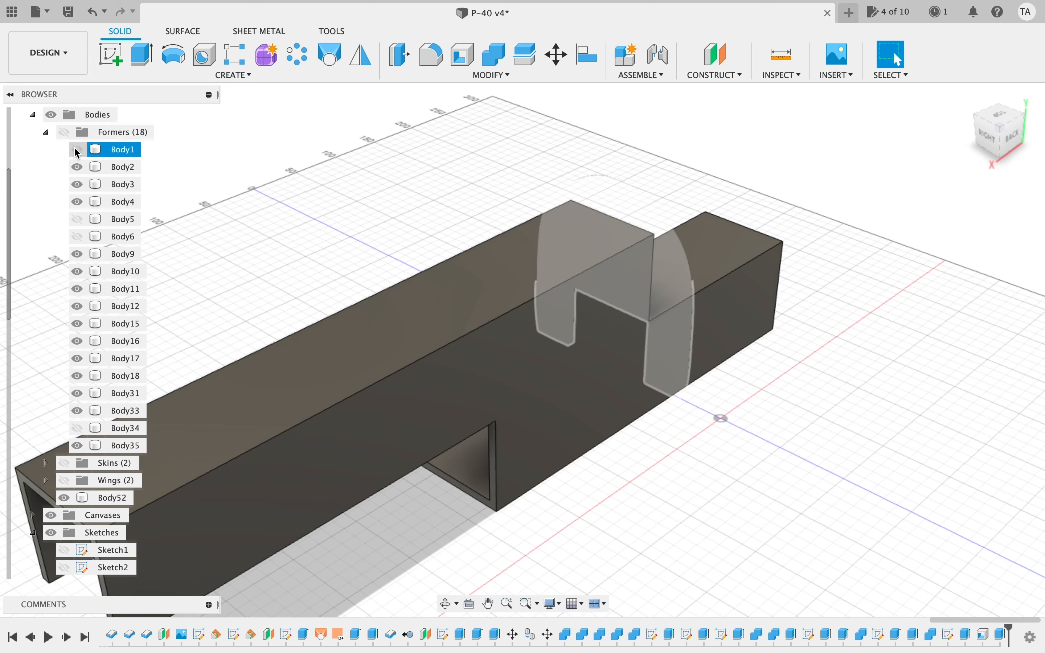
click(77, 149)
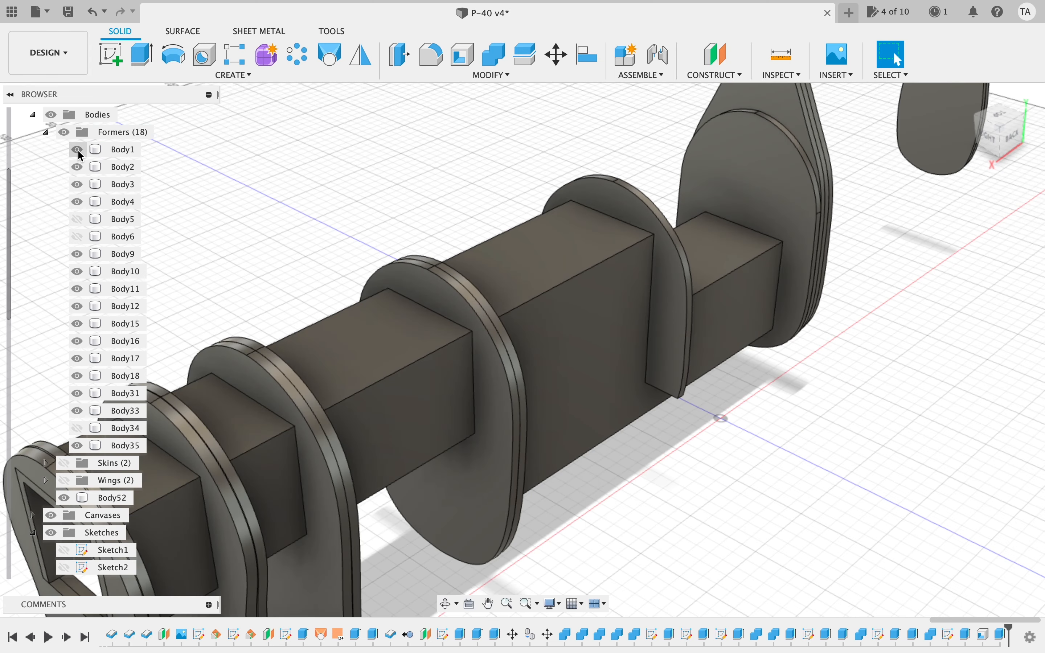
click(78, 219)
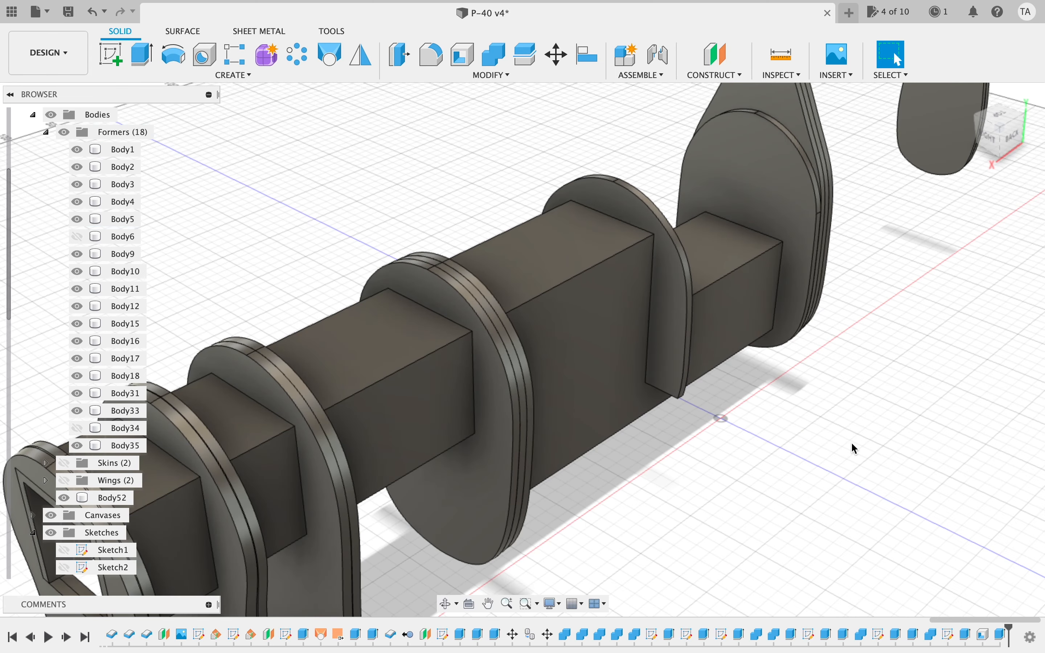
scroll(855, 449, right, 3)
click(78, 428)
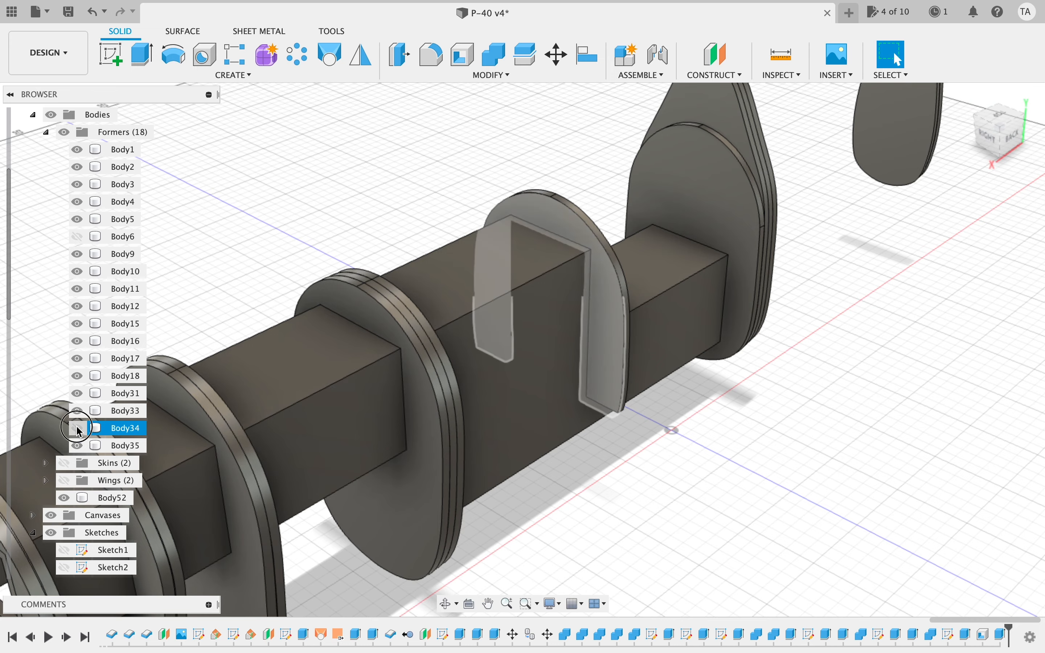
scroll(701, 513, down, 5)
scroll(701, 513, right, 2)
click(1015, 143)
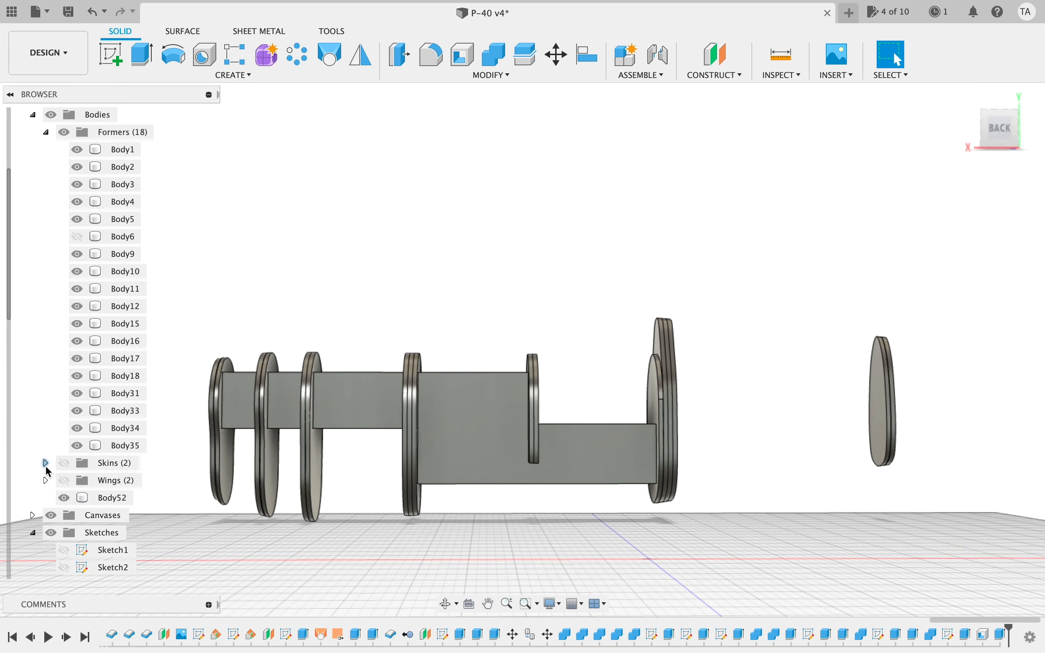
click(65, 480)
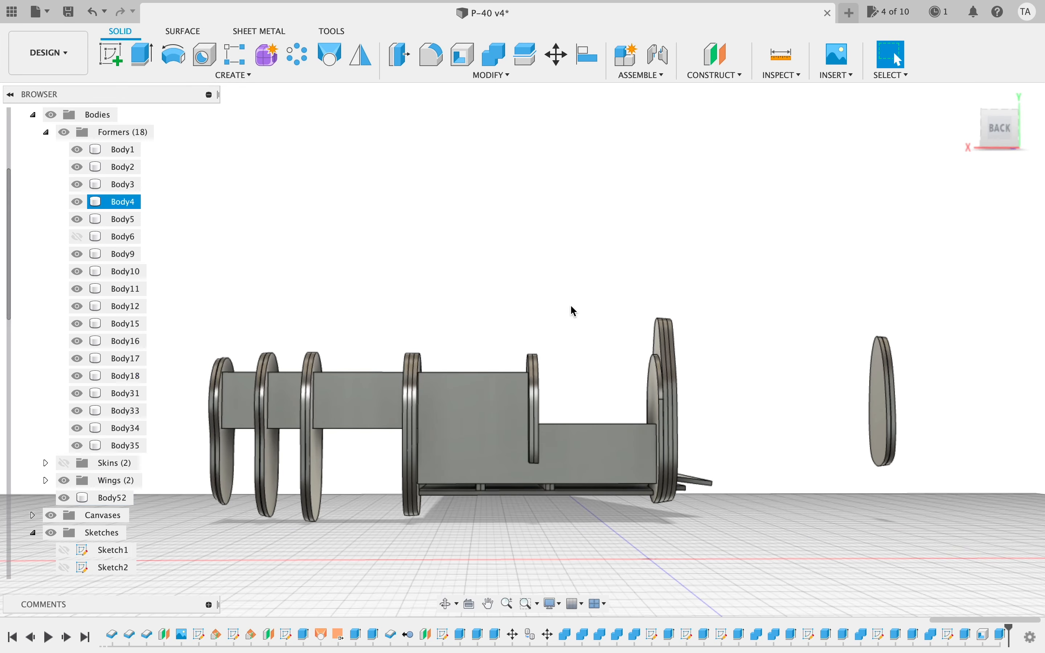
click(110, 54)
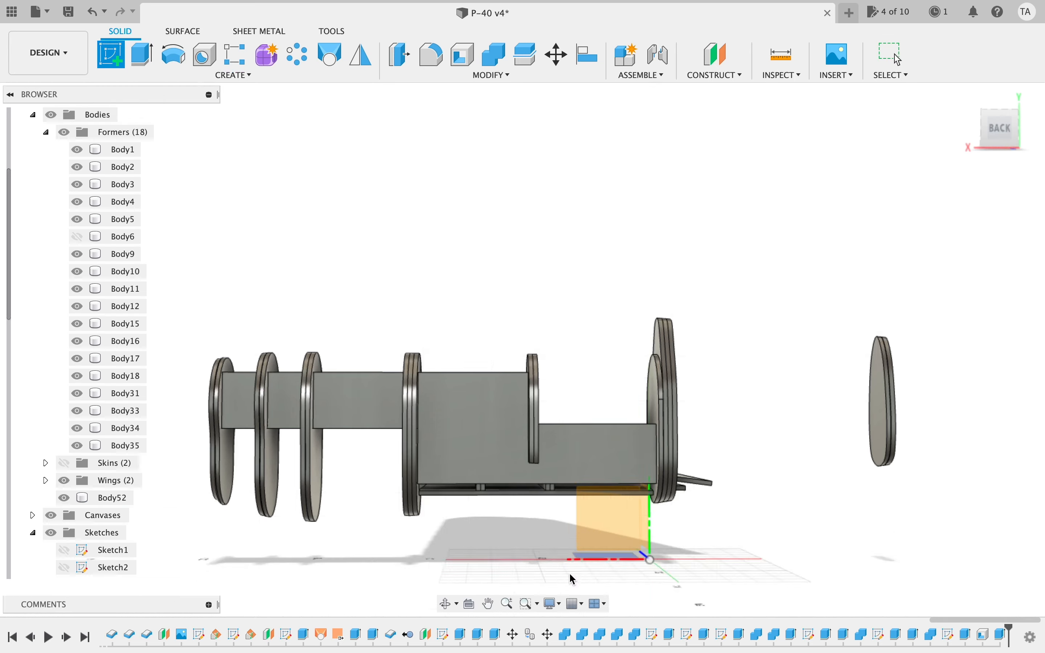
click(588, 453)
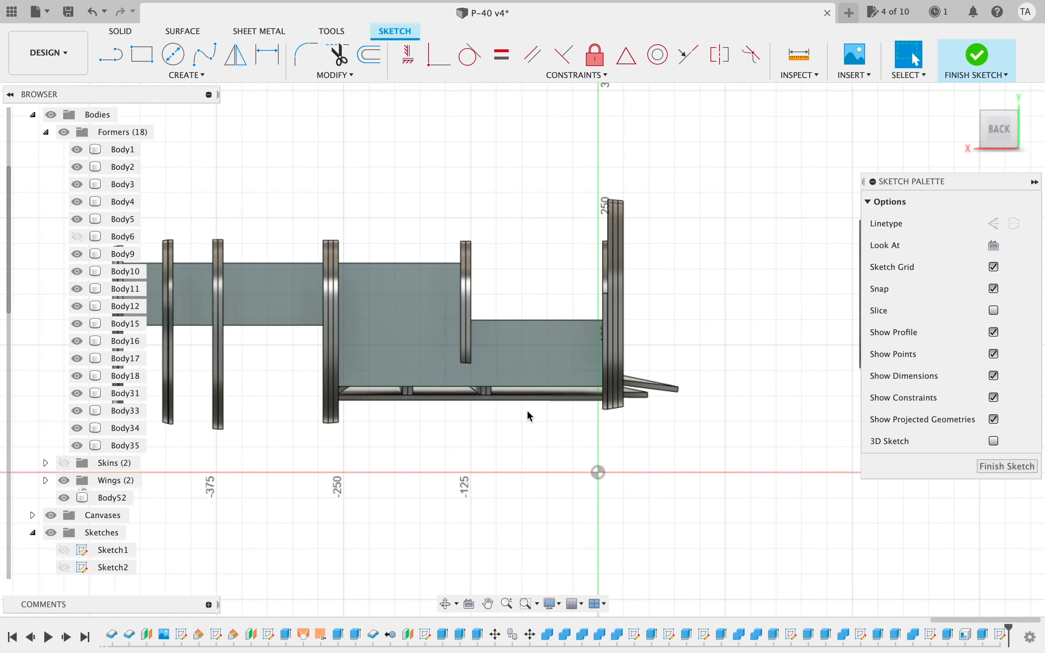
scroll(530, 415, up, 2)
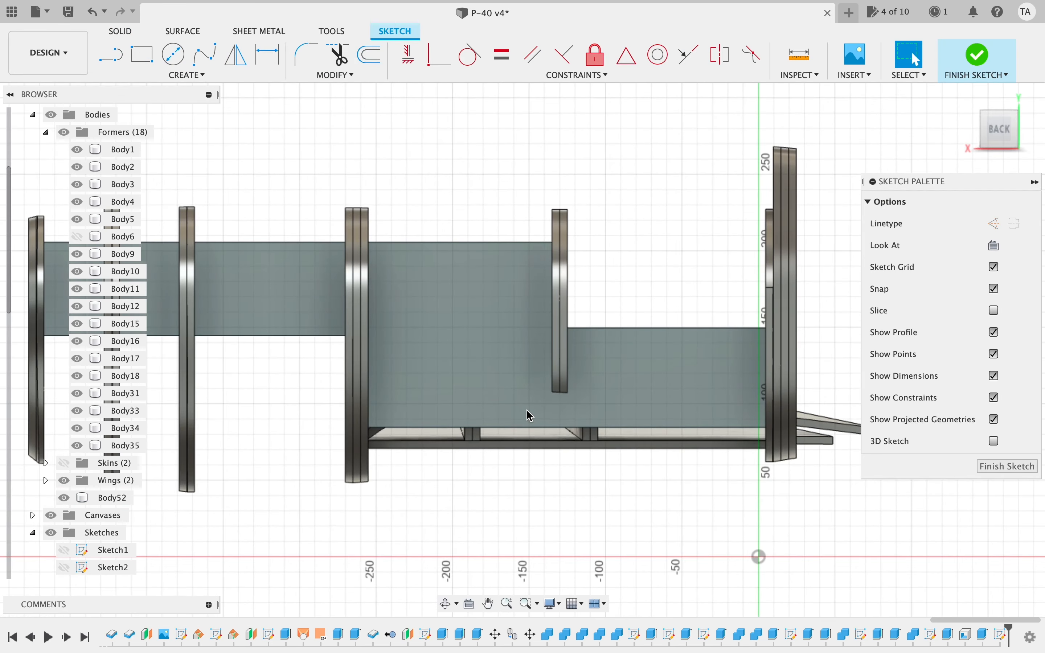
key(super+z)
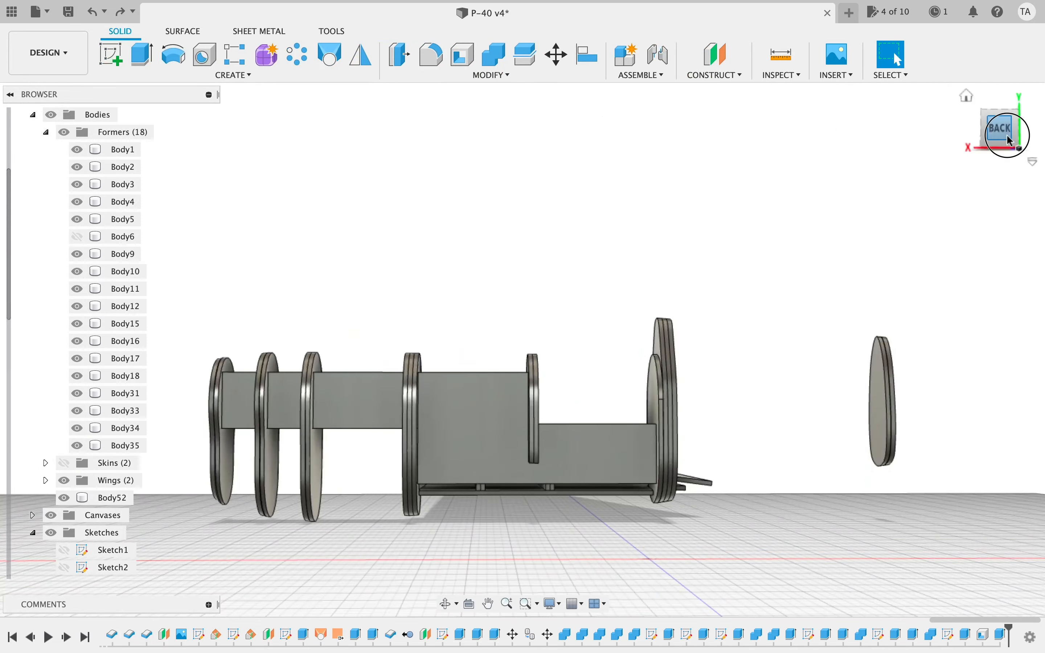
- Create a sketch on the front-view side face of the box's deeper section and enable Slice to expose the wing's cross-section
click(1011, 140)
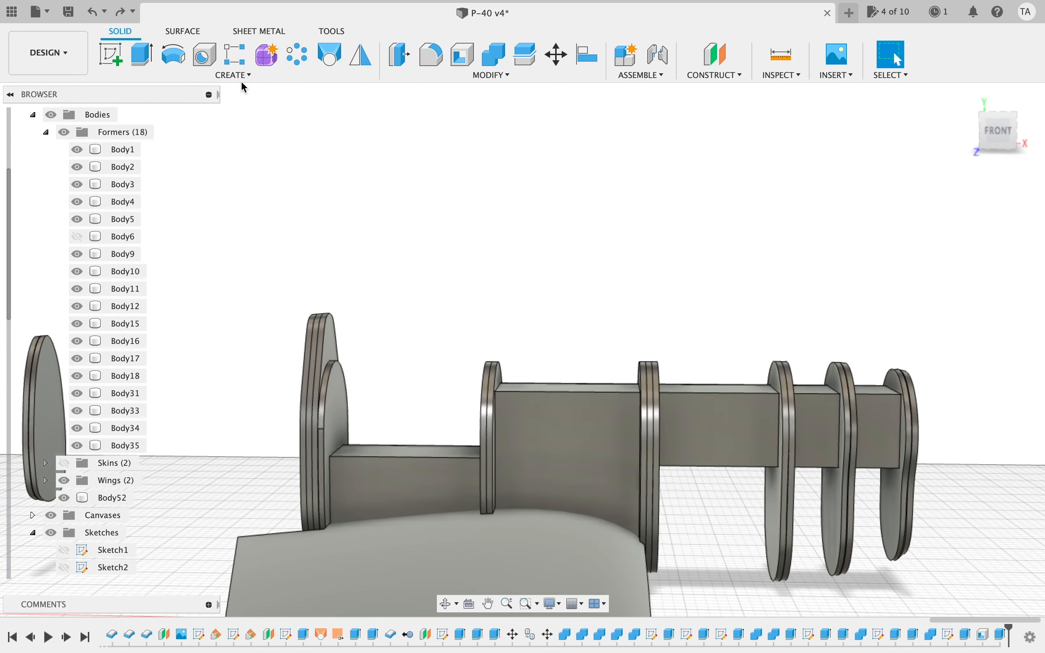
click(111, 55)
click(602, 478)
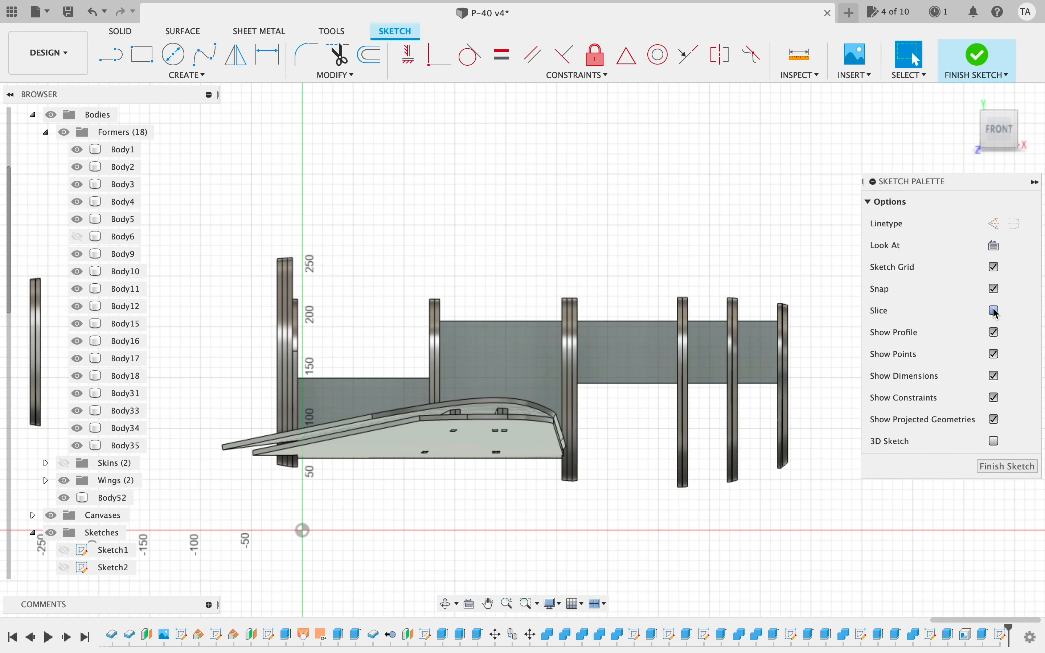
click(996, 311)
middle_drag(578, 490, 547, 463)
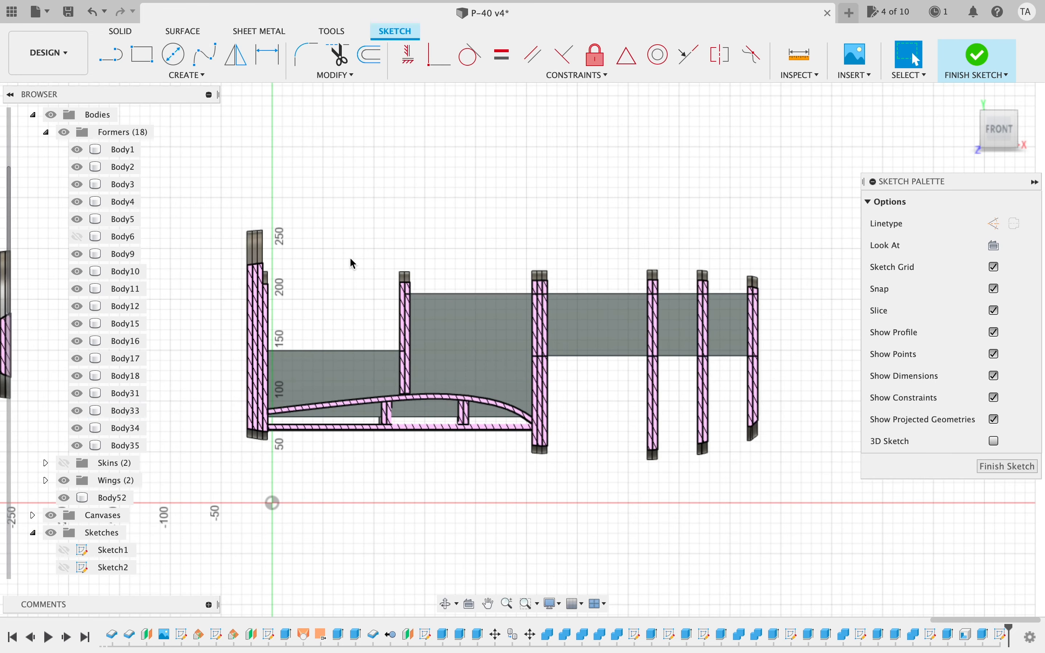
- Start a fit point spline where the wing's upper skin meets the leading-edge former, placing a second point along the skin's top edge
scroll(592, 421, up, 2)
scroll(592, 421, up, 1)
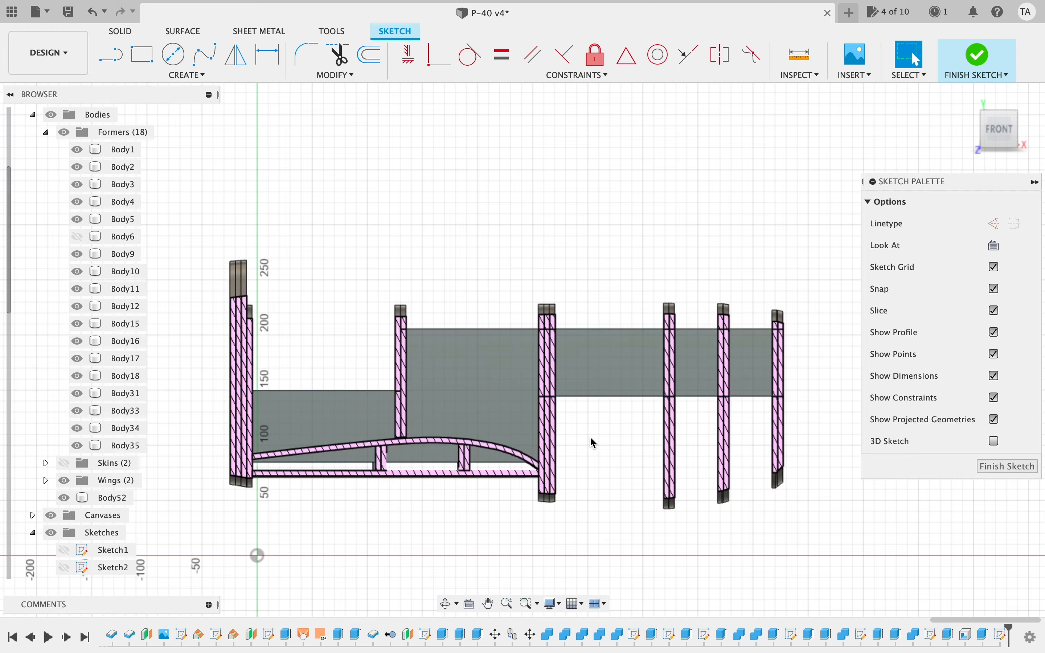
scroll(593, 442, up, 10)
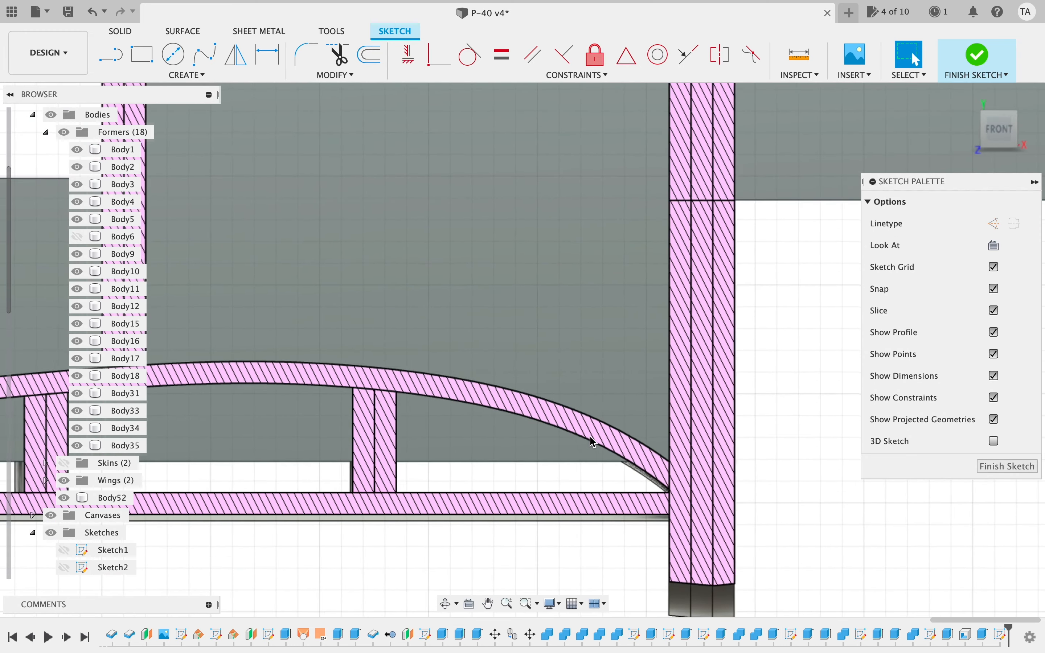
scroll(632, 460, right, 3)
scroll(742, 487, up, 9)
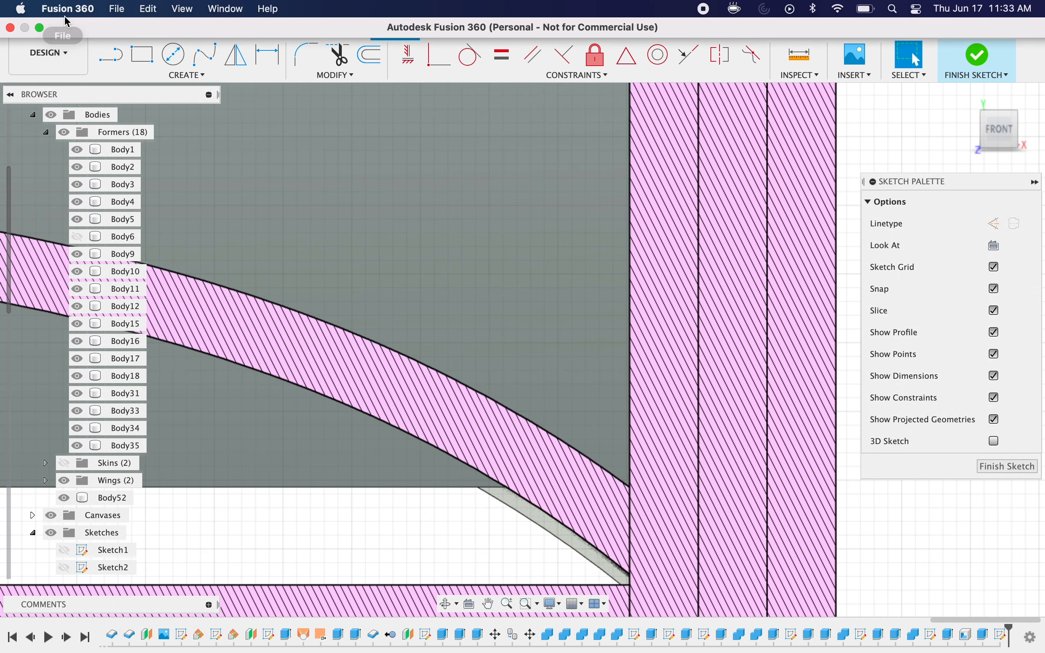
click(204, 54)
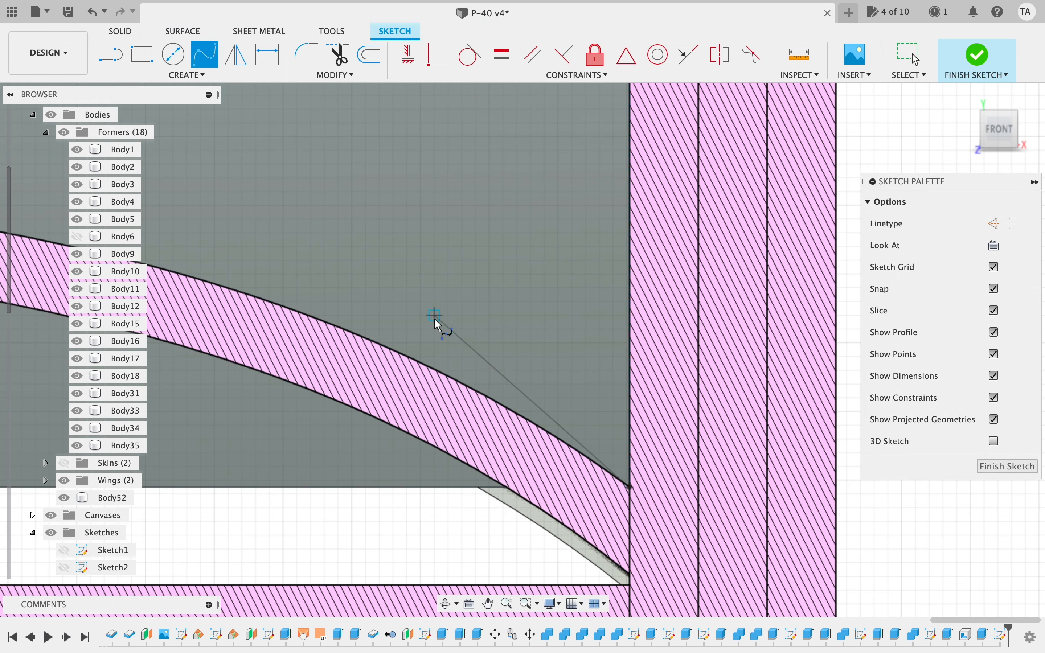
scroll(436, 324, left, 6)
scroll(436, 323, down, 2)
scroll(436, 323, left, 6)
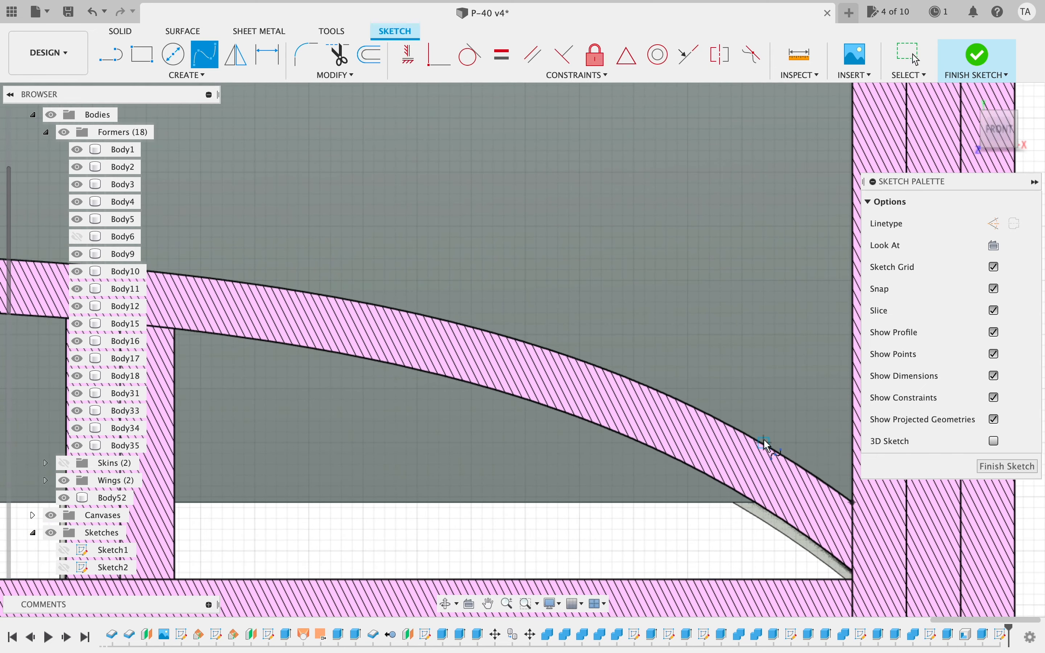
scroll(776, 454, right, 5)
scroll(776, 454, up, 6)
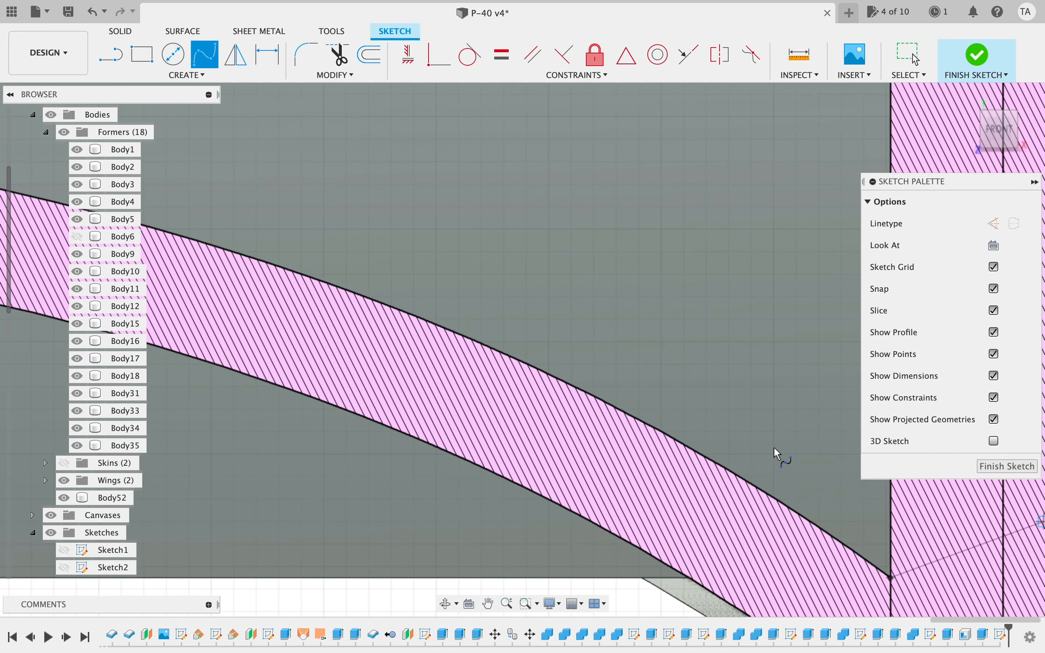
scroll(776, 454, right, 6)
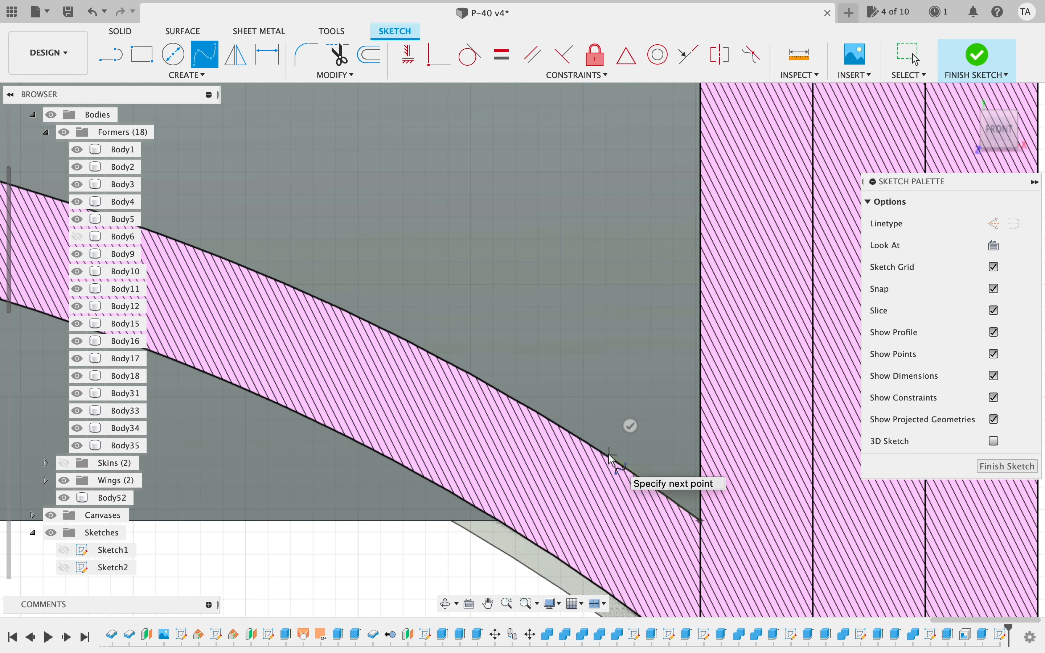
- Continue the fit point spline with more points along the curved forward part of the wing's upper skin edge
scroll(613, 459, left, 5)
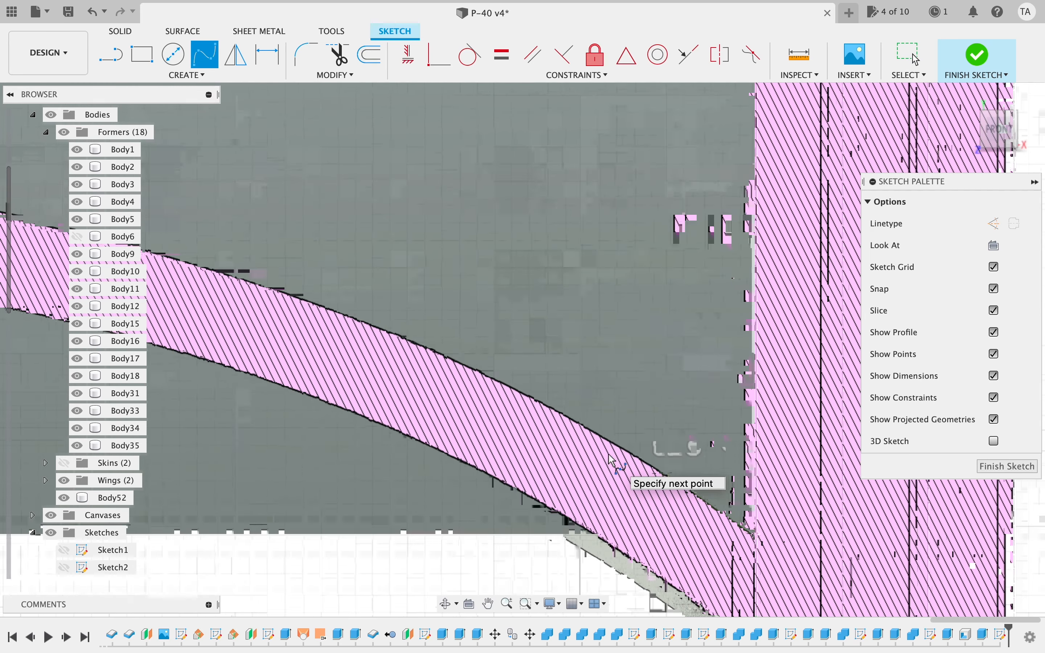
click(554, 403)
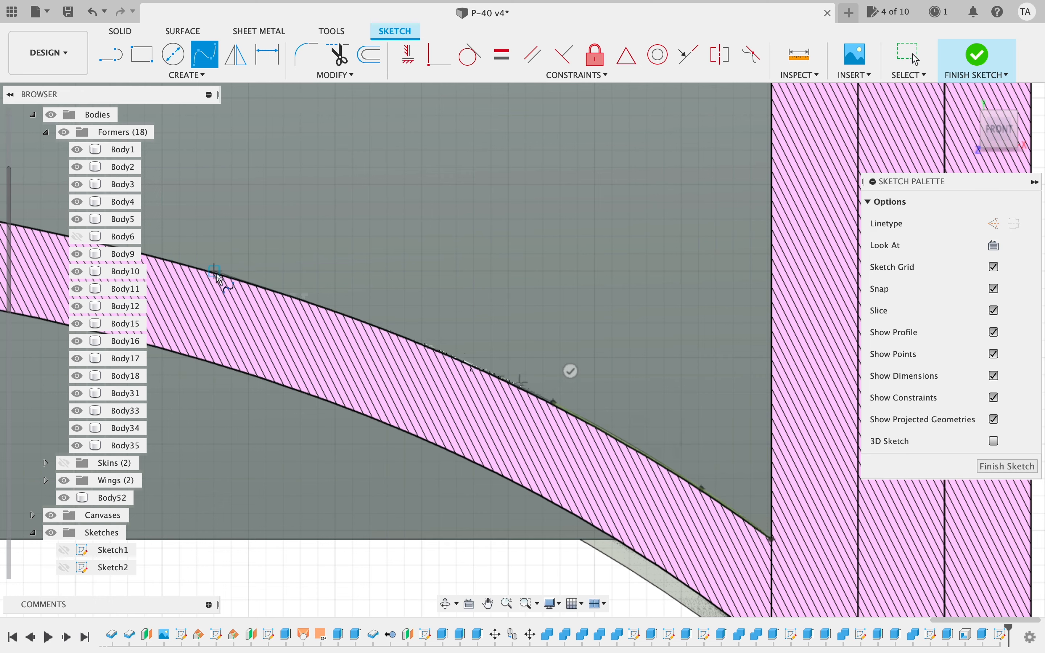
scroll(208, 264, up, 6)
scroll(208, 265, right, 4)
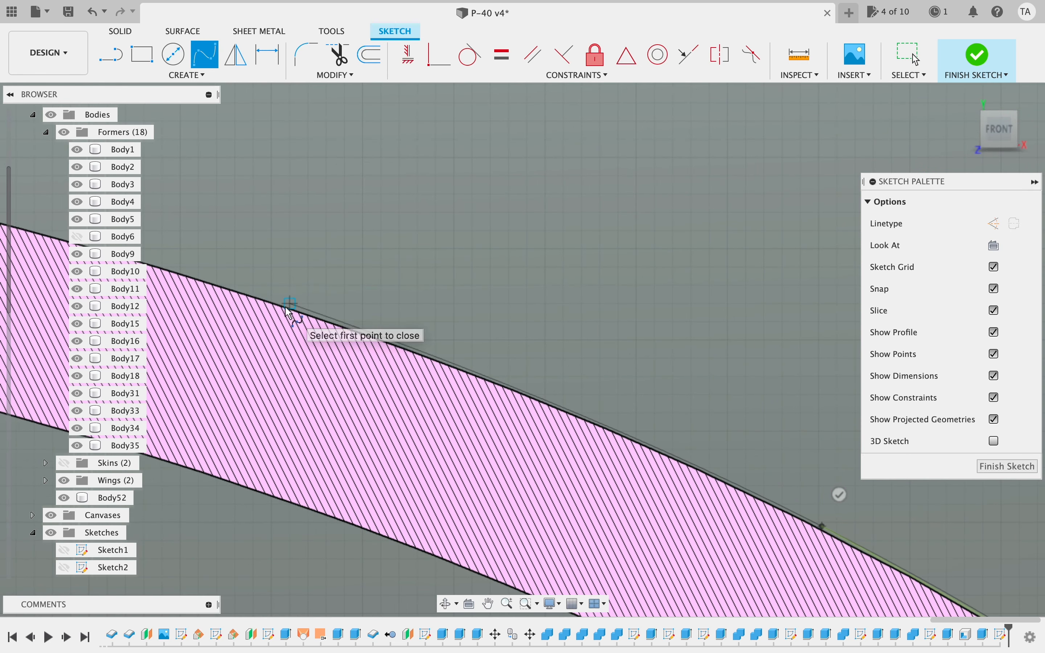
scroll(346, 333, up, 5)
click(346, 322)
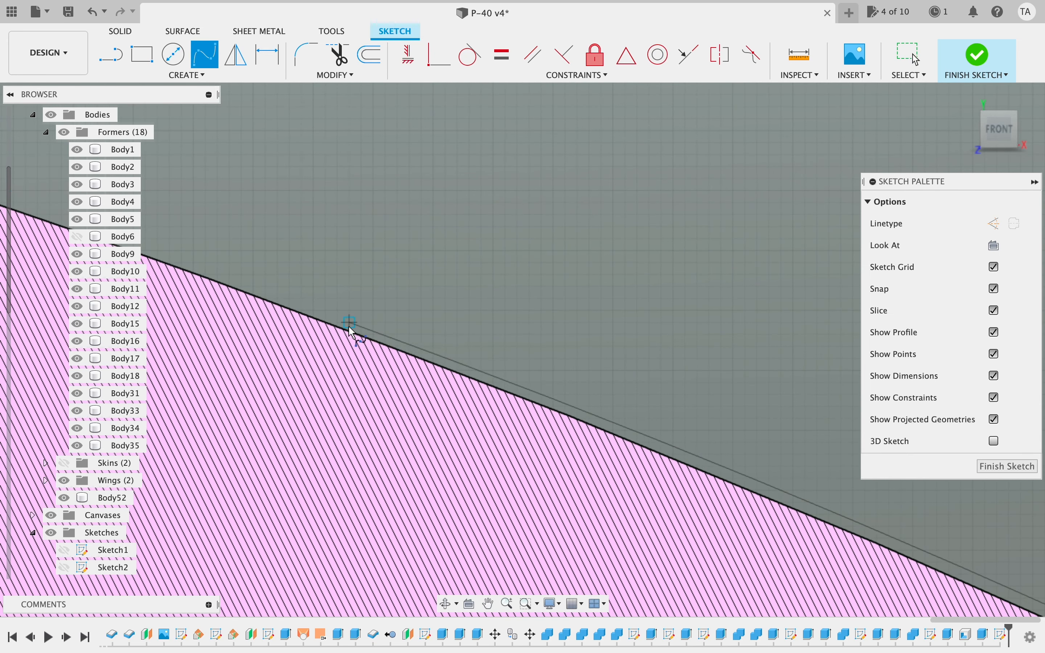
- Extend the spline up the skin's top edge to a point above the forward pair of internal spar pieces
scroll(345, 332, down, 3)
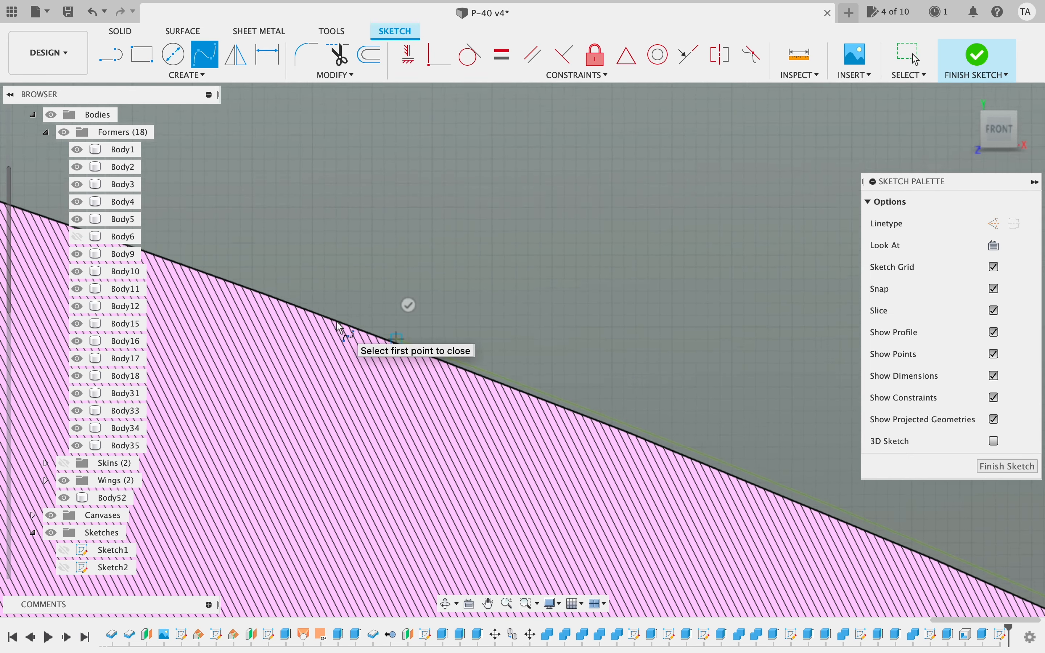
scroll(339, 324, down, 5)
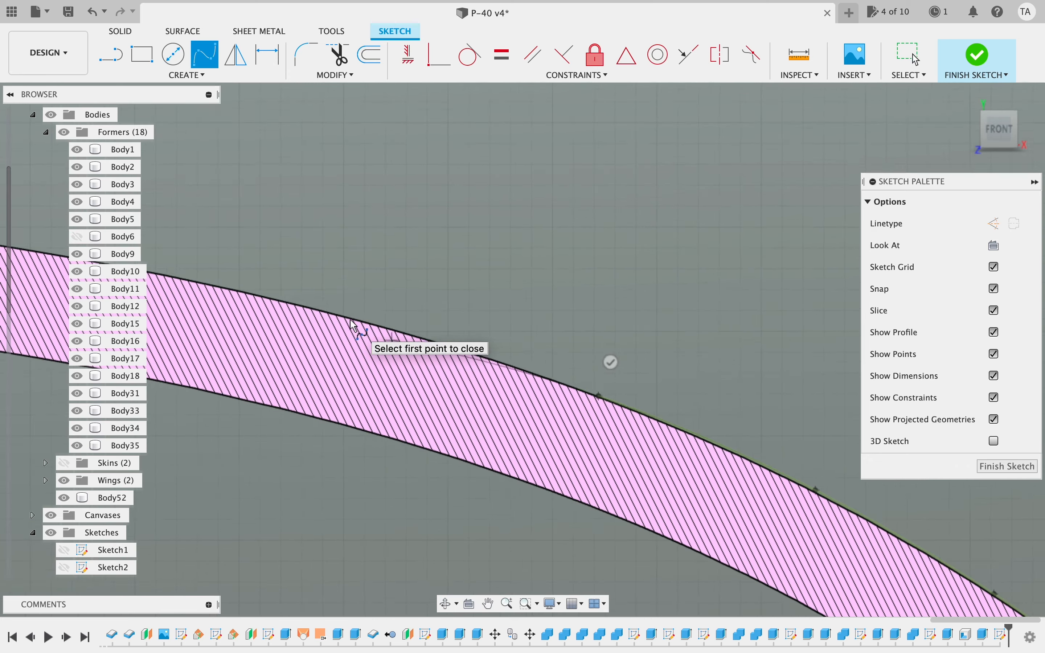
scroll(349, 319, left, 1)
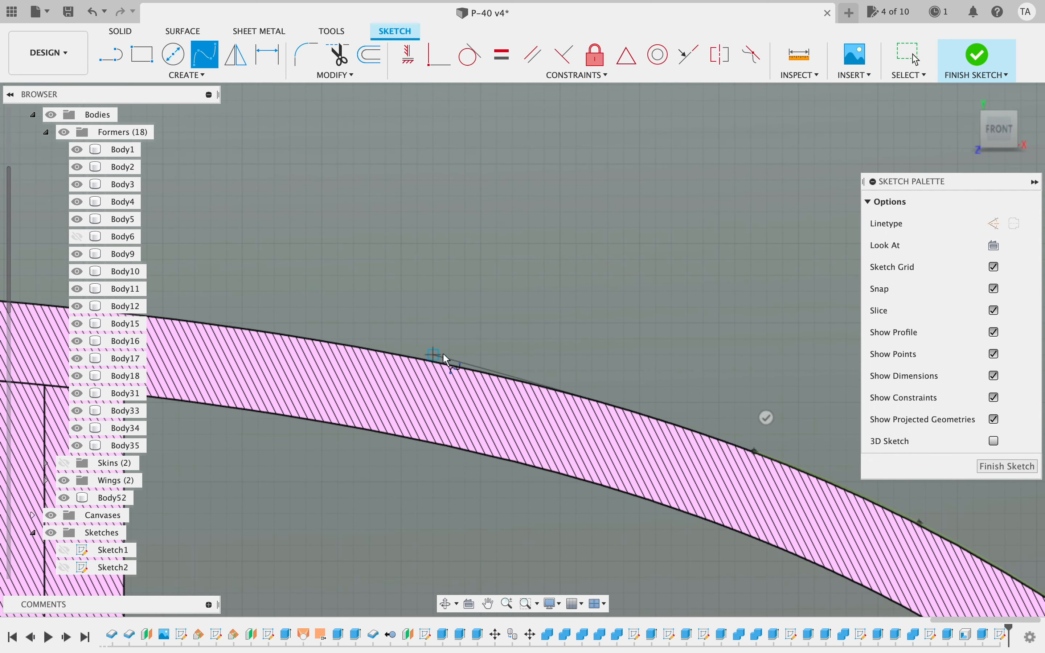
scroll(431, 359, up, 4)
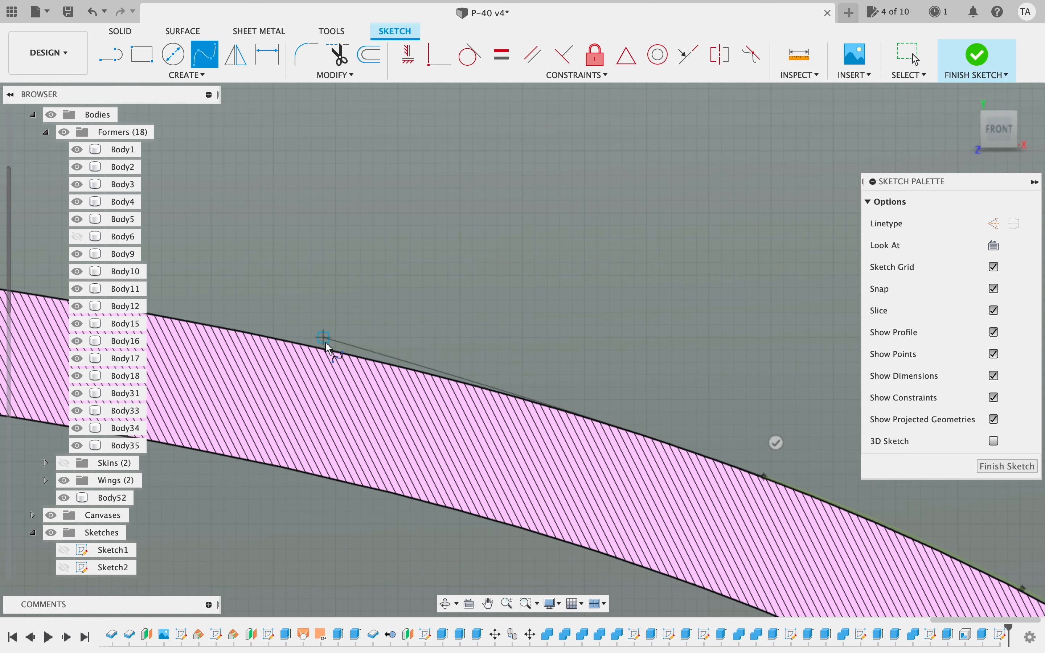
scroll(329, 347, up, 3)
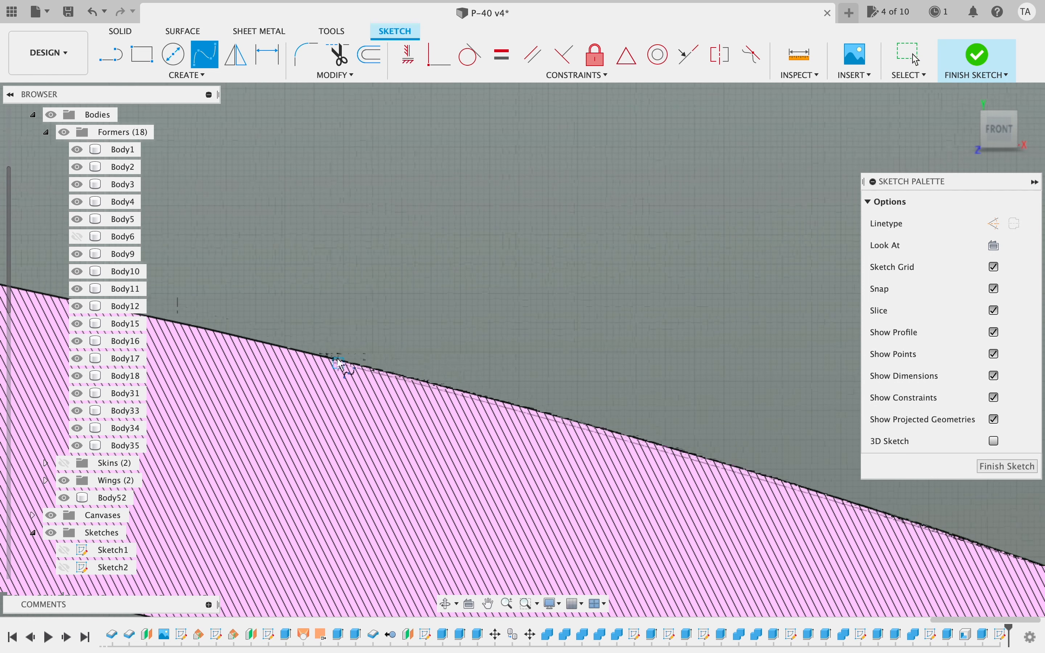
scroll(341, 362, down, 5)
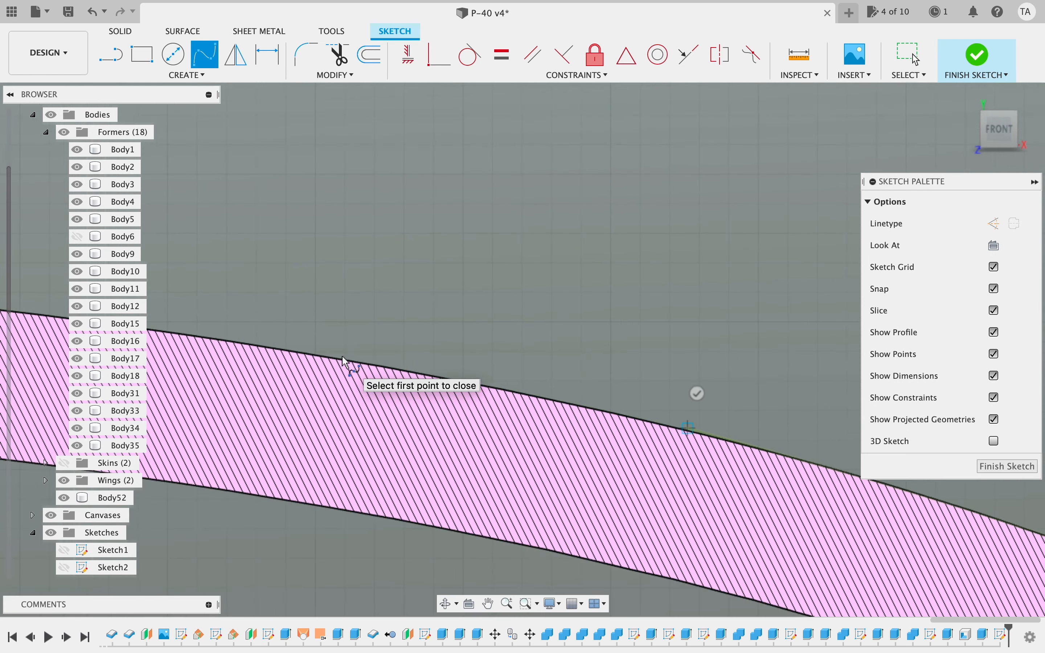
click(272, 349)
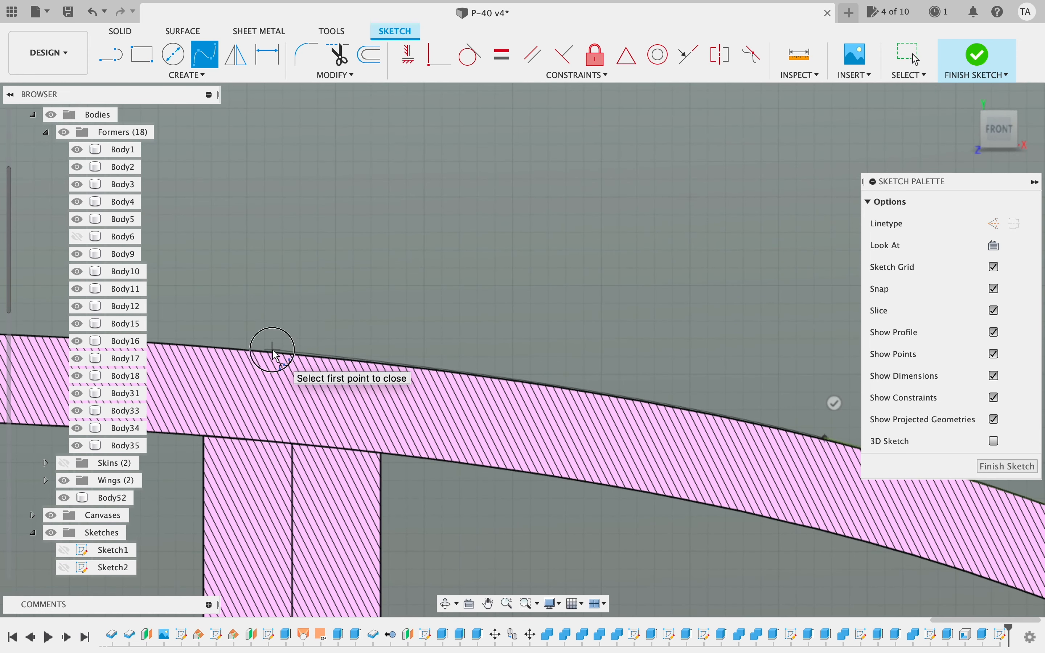
- Carry the spline over the crest of the upper skin, adding points at the crest and just before the overhead former
scroll(272, 349, left, 7)
scroll(273, 349, left, 4)
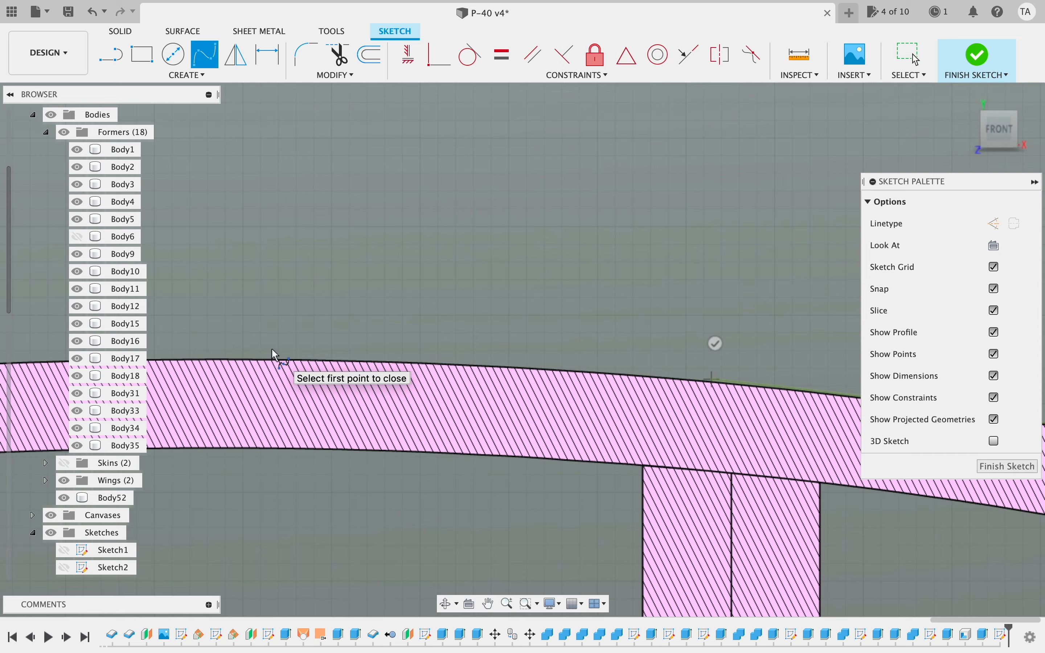
click(222, 357)
scroll(221, 358, left, 9)
scroll(221, 357, down, 2)
scroll(224, 364, left, 7)
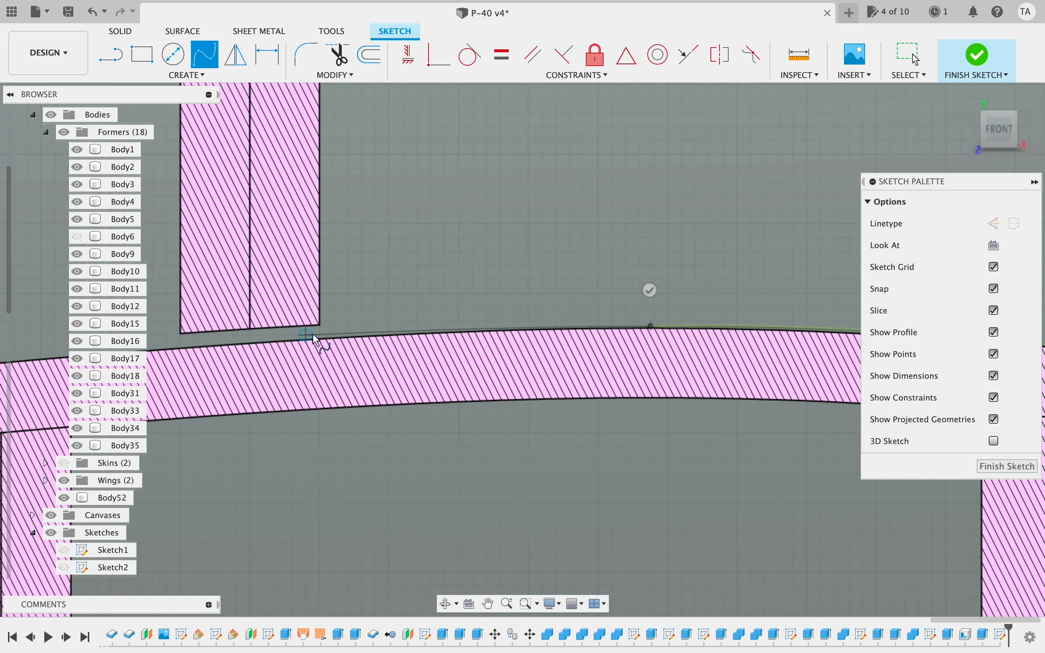
scroll(275, 346, up, 4)
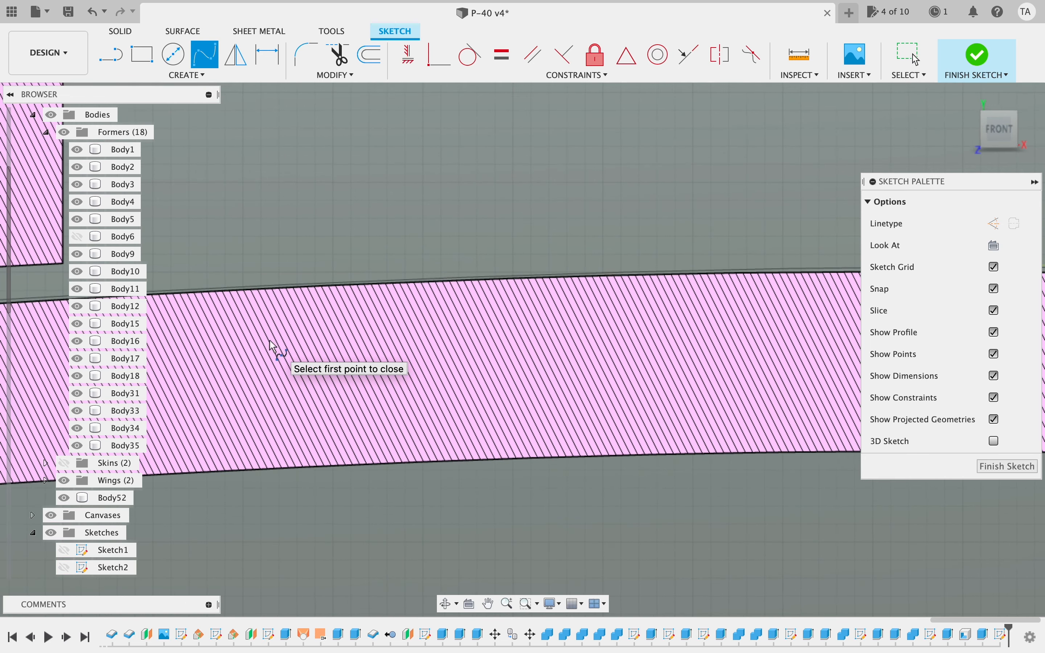
click(282, 288)
- Add spline points past the overhead former and down the gently sloping rear part of the upper skin toward the trailing edge
scroll(281, 289, left, 15)
scroll(281, 288, down, 2)
scroll(279, 283, right, 20)
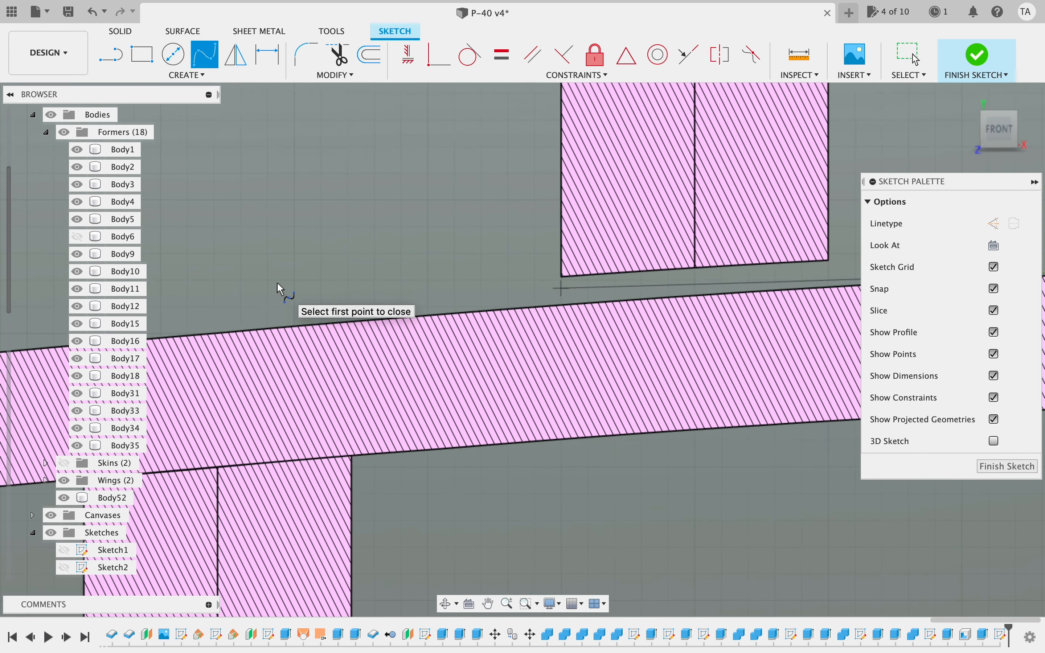
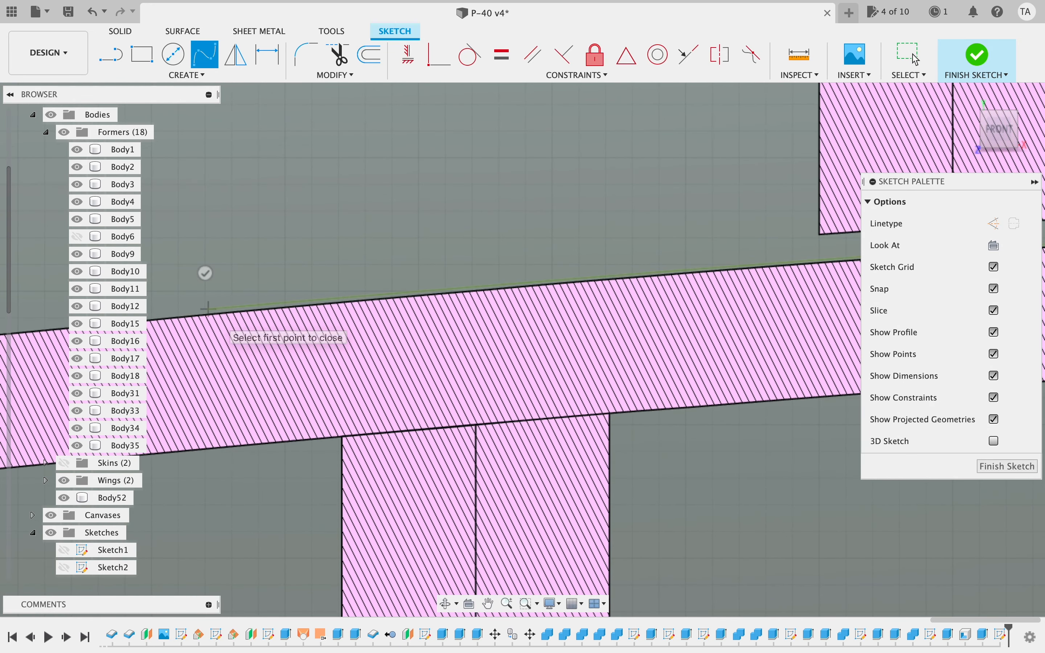
scroll(209, 311, left, 20)
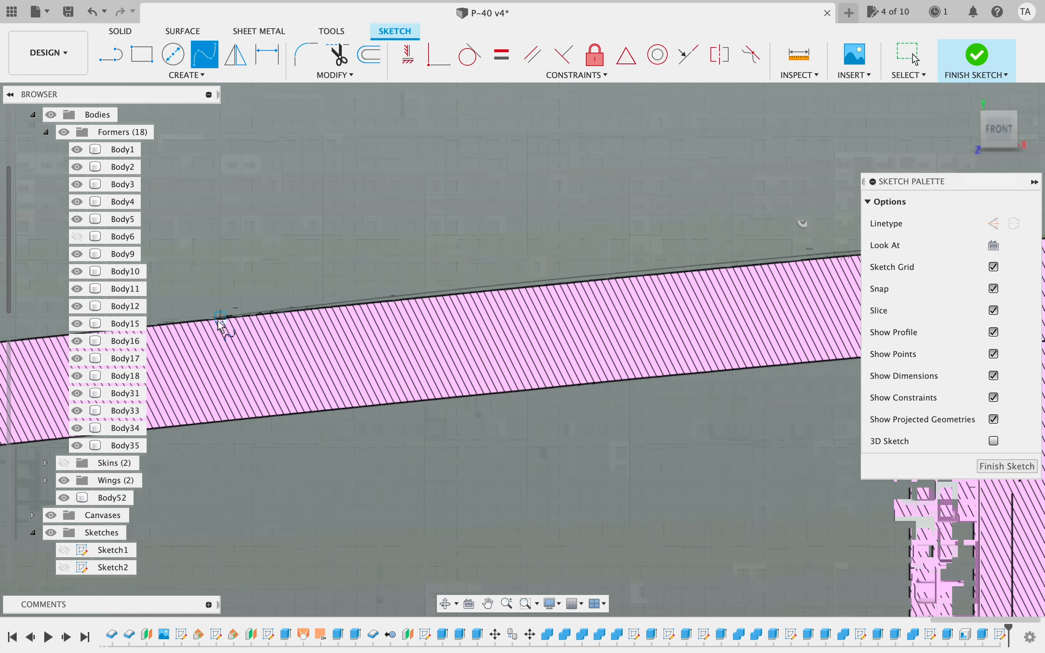
click(195, 308)
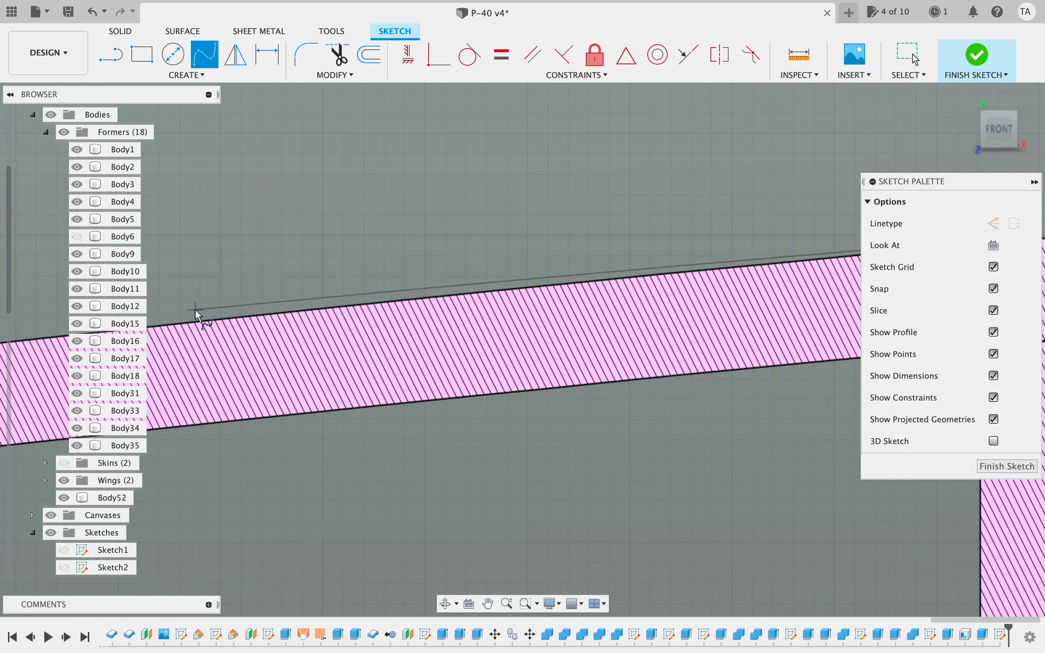
scroll(195, 308, left, 10)
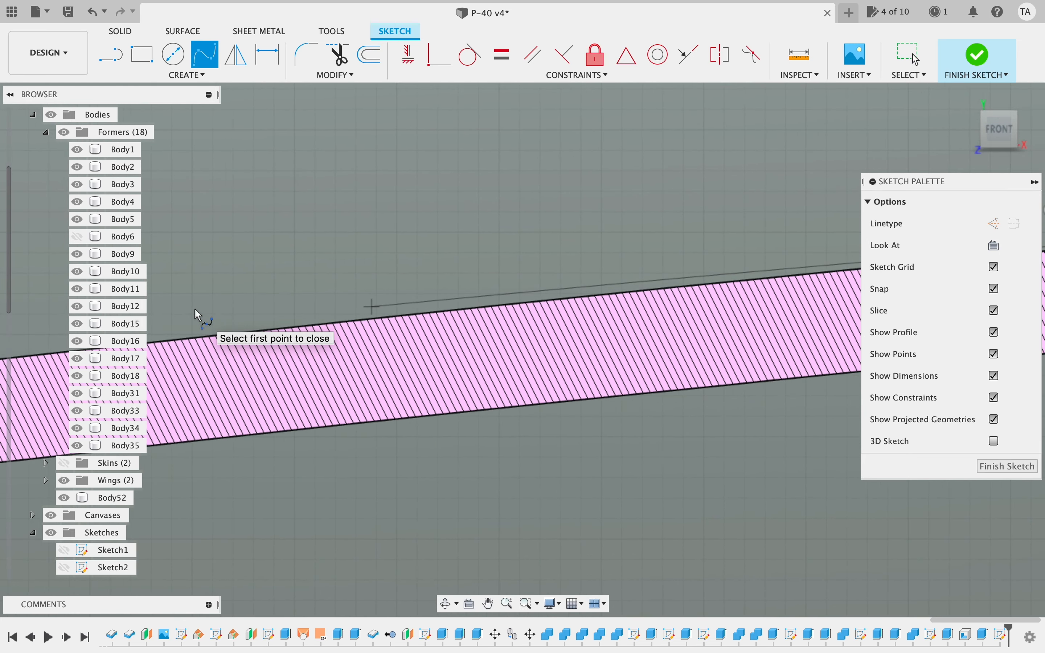
click(213, 328)
scroll(213, 328, left, 20)
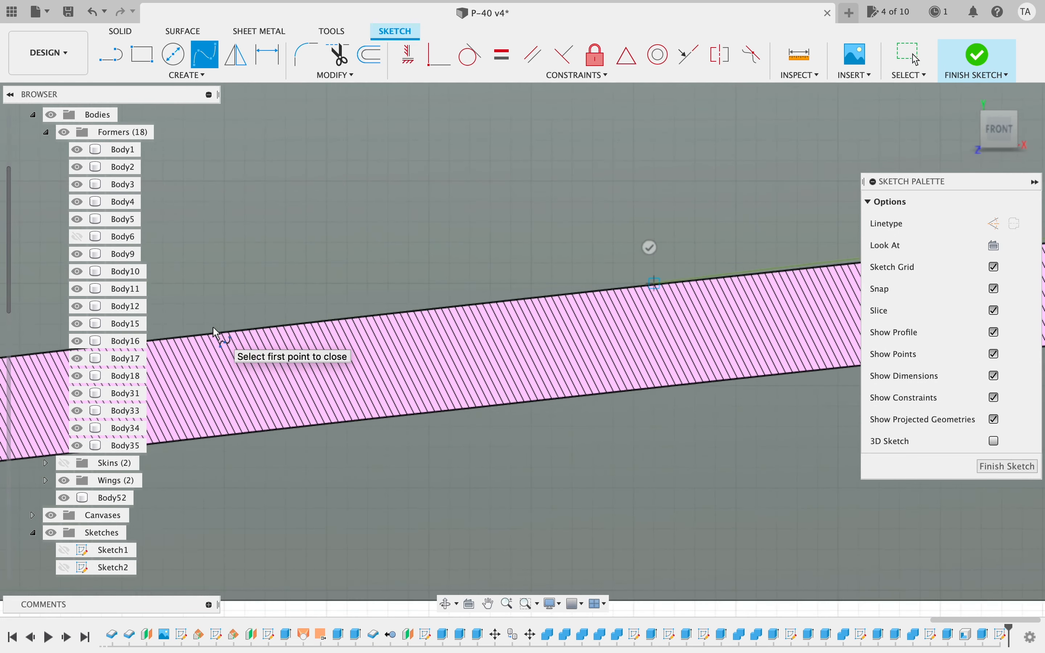
scroll(213, 331, left, 10)
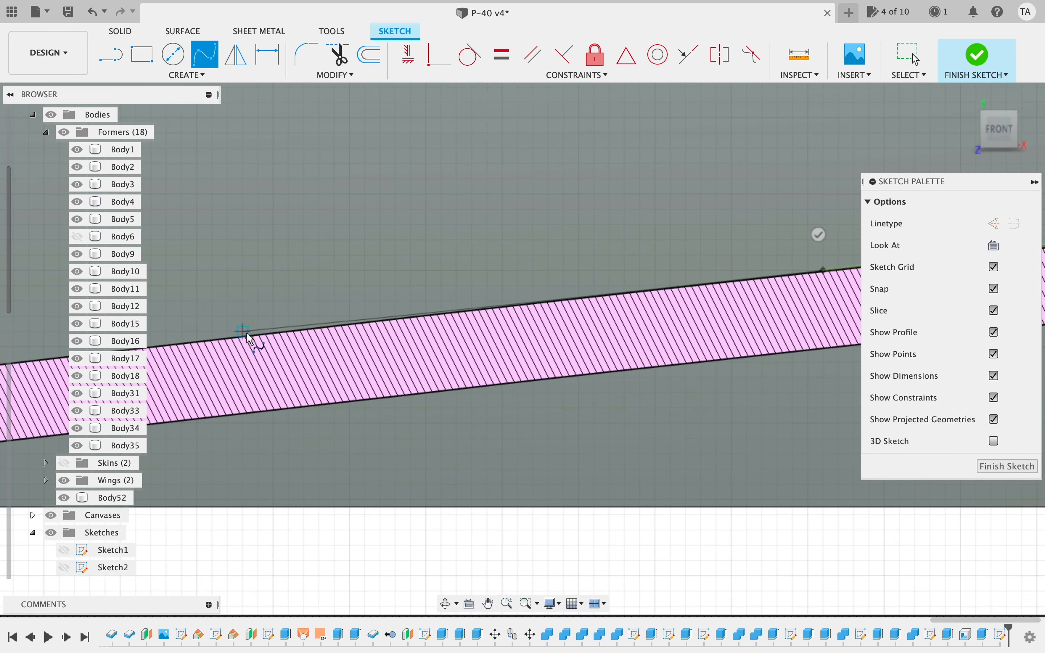
- Finish the fit-point spline along the wing skin's upper edge, ending it at the face of the adjoining former
click(210, 338)
scroll(212, 344, left, 15)
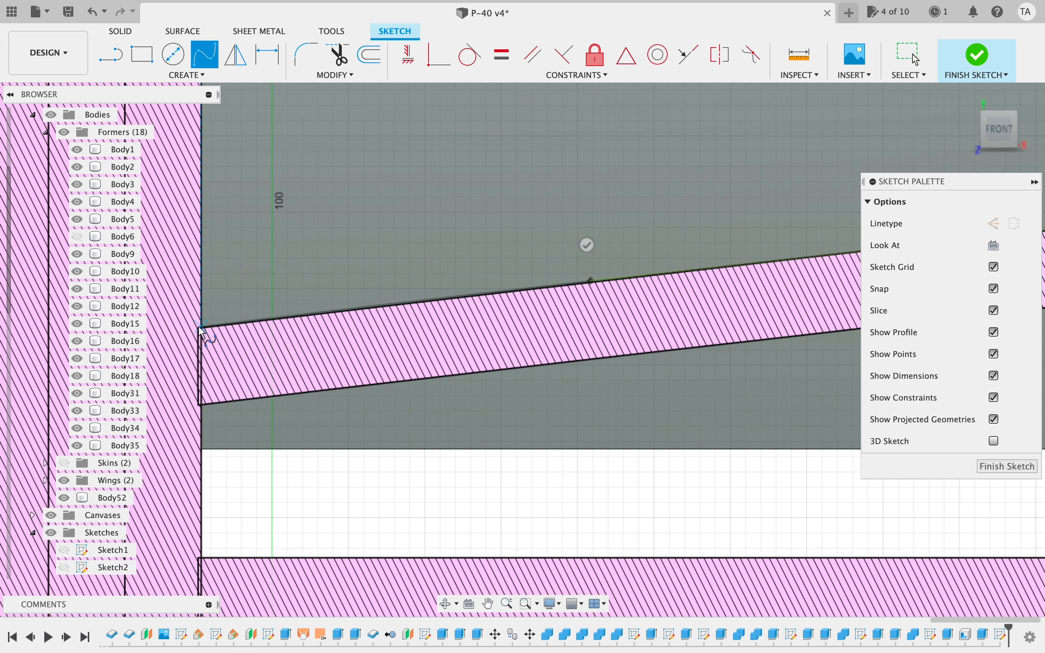
scroll(492, 333, right, 20)
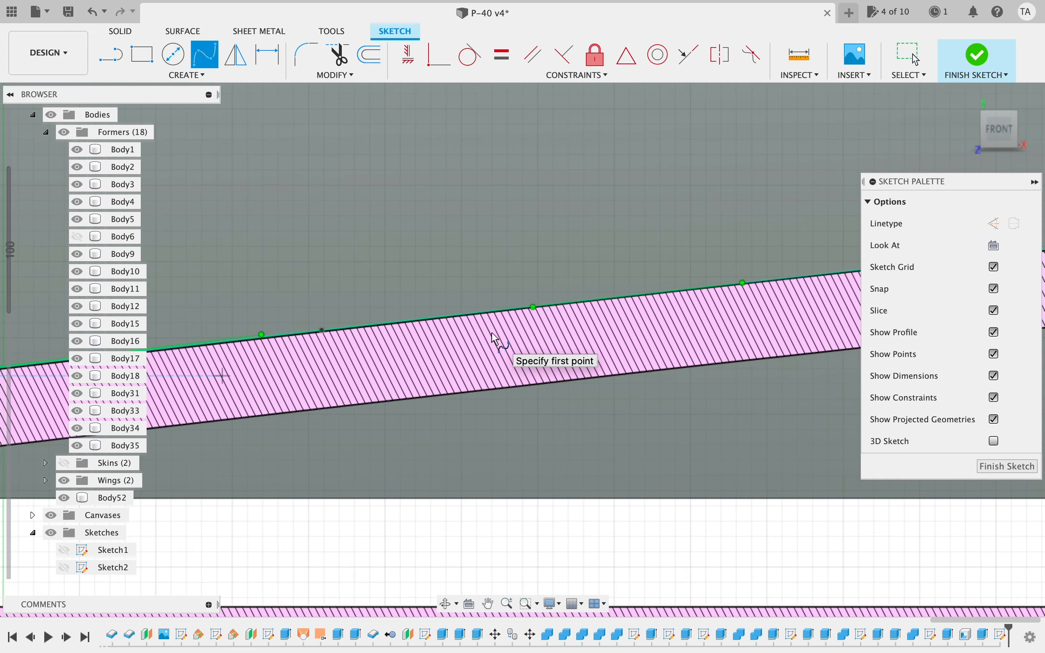
scroll(496, 340, right, 20)
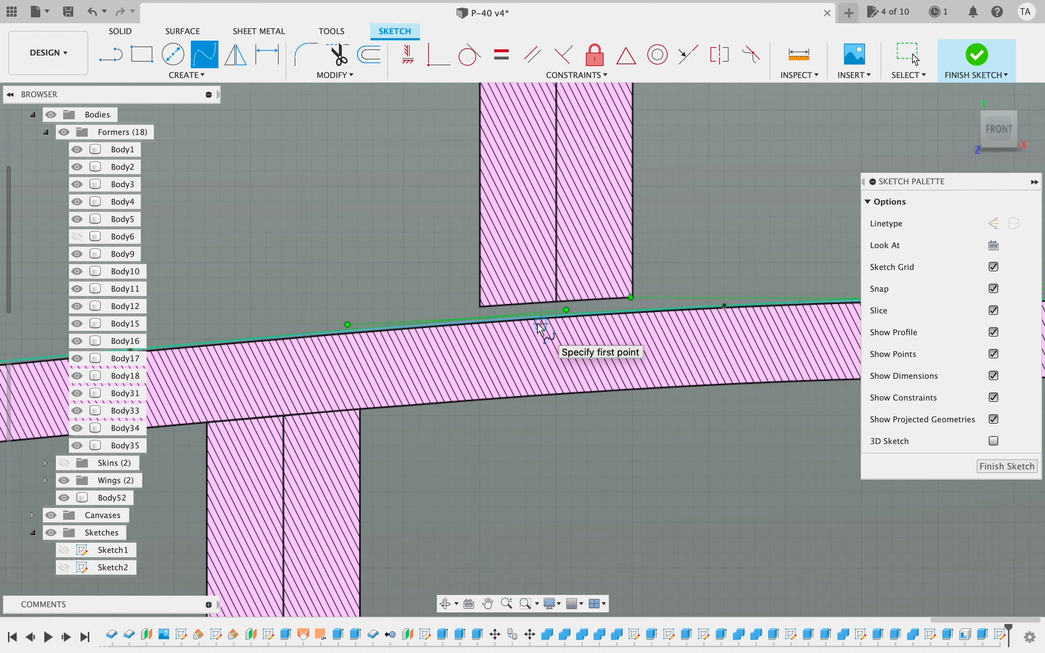
scroll(541, 328, left, 5)
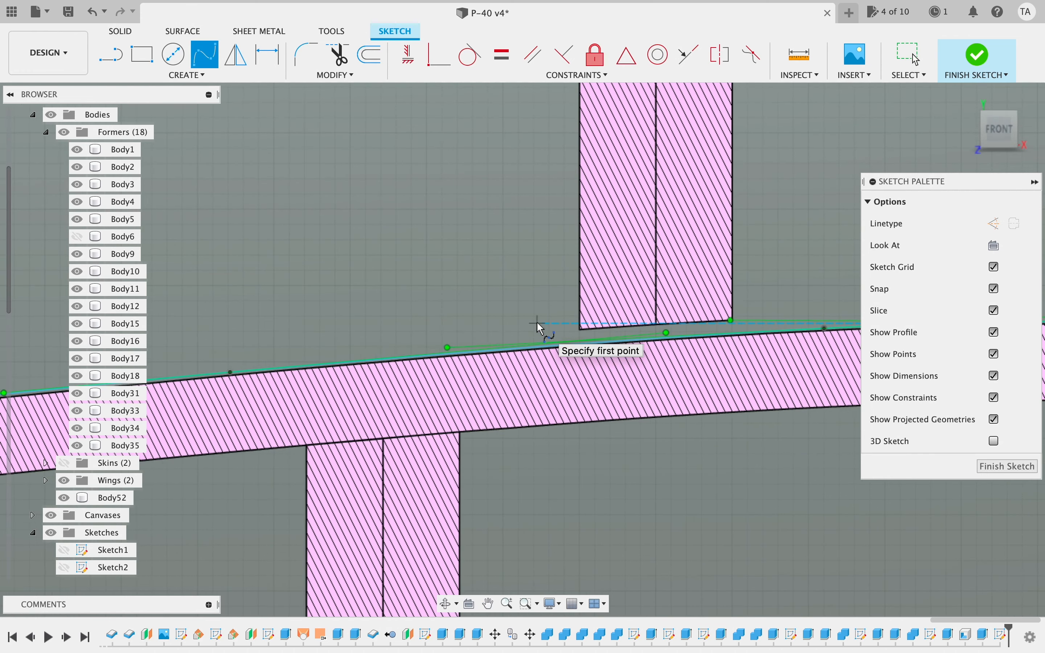
scroll(540, 329, down, 3)
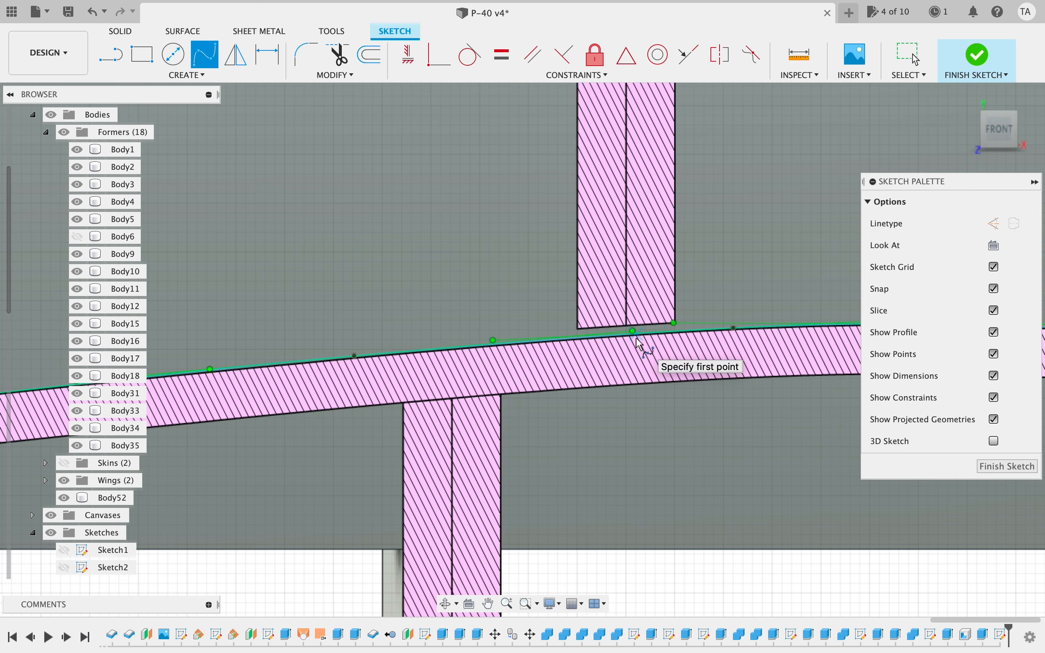
middle_drag(641, 344, 877, 324)
- Close the profile with straight lines running from one spline end, below the wing's lower skin, and up to the other end
click(111, 54)
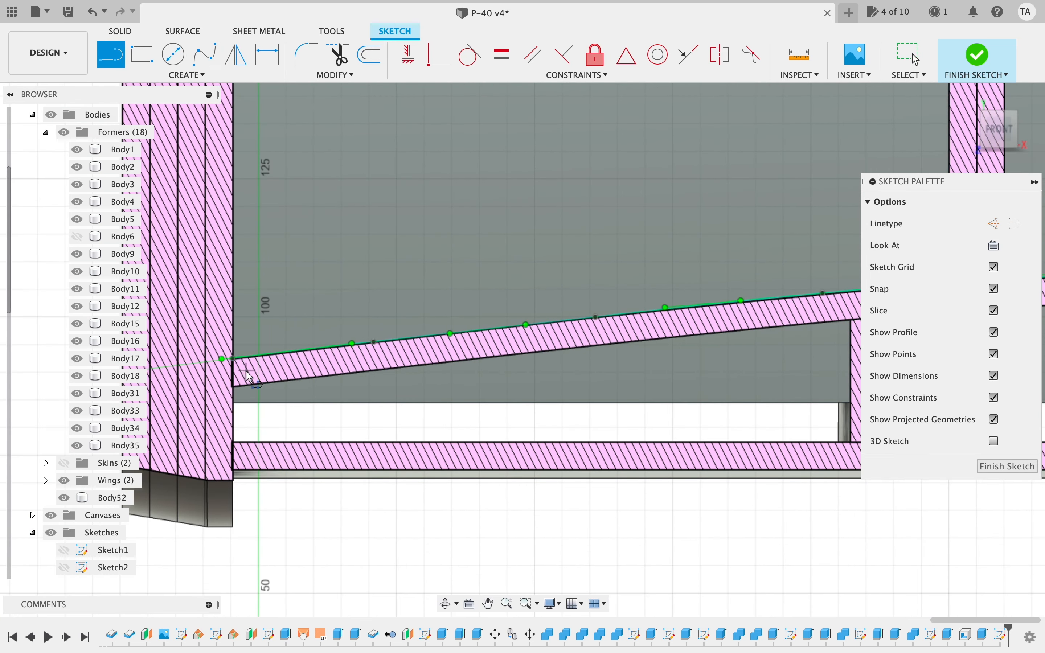
click(234, 359)
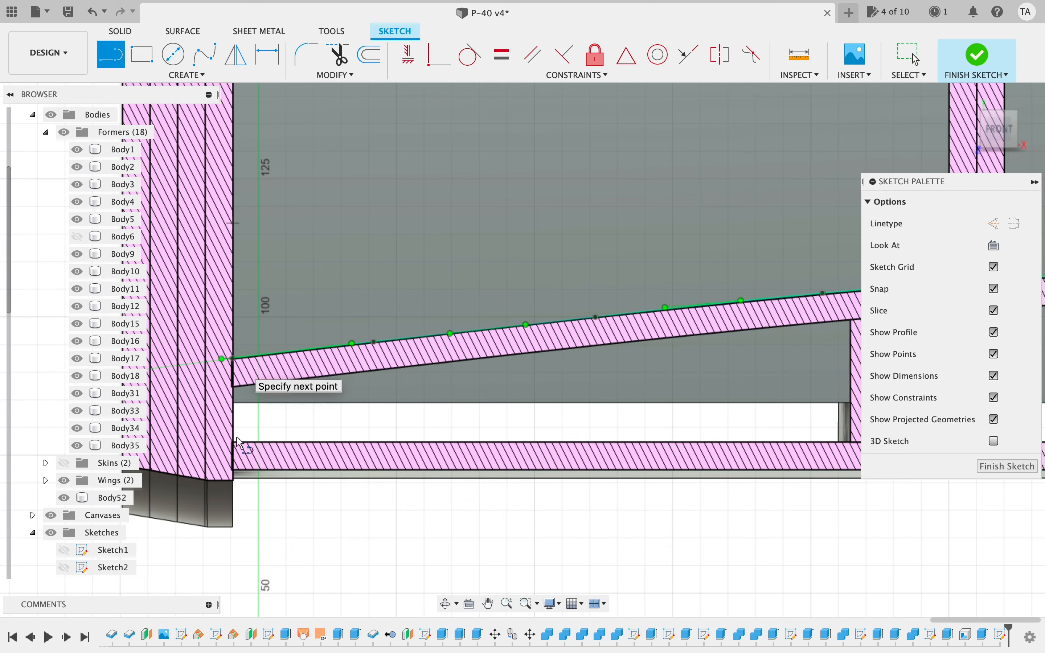
click(237, 529)
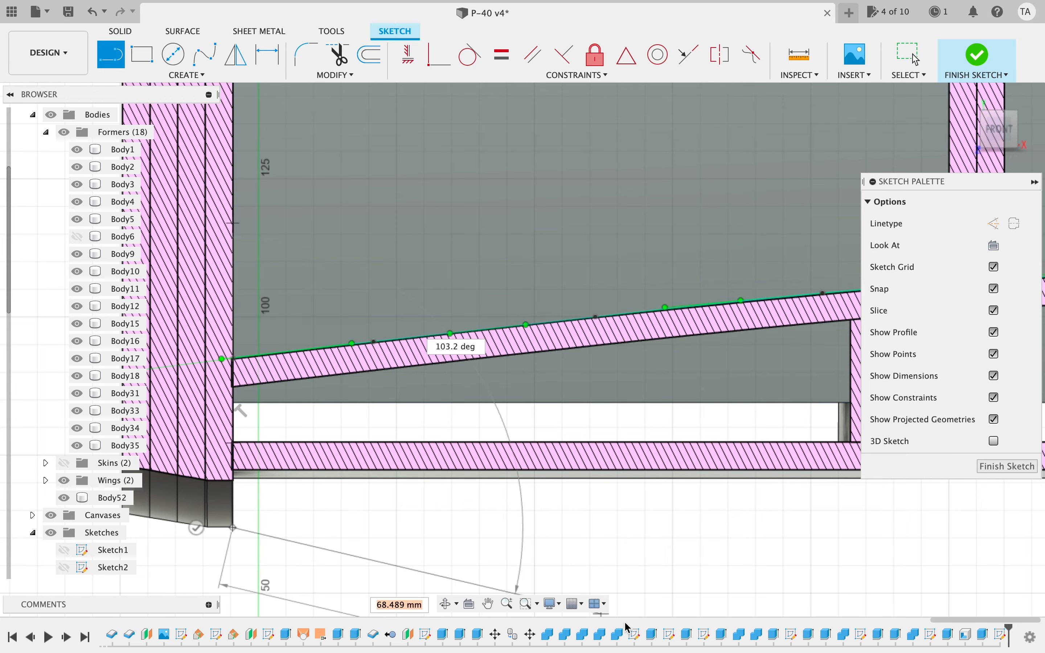
click(489, 604)
mouse_move(619, 545)
mouse_down()
mouse_move(168, 443)
mouse_move(674, 415)
mouse_move(196, 423)
mouse_move(688, 391)
mouse_move(250, 397)
mouse_up()
drag(559, 422, 294, 427)
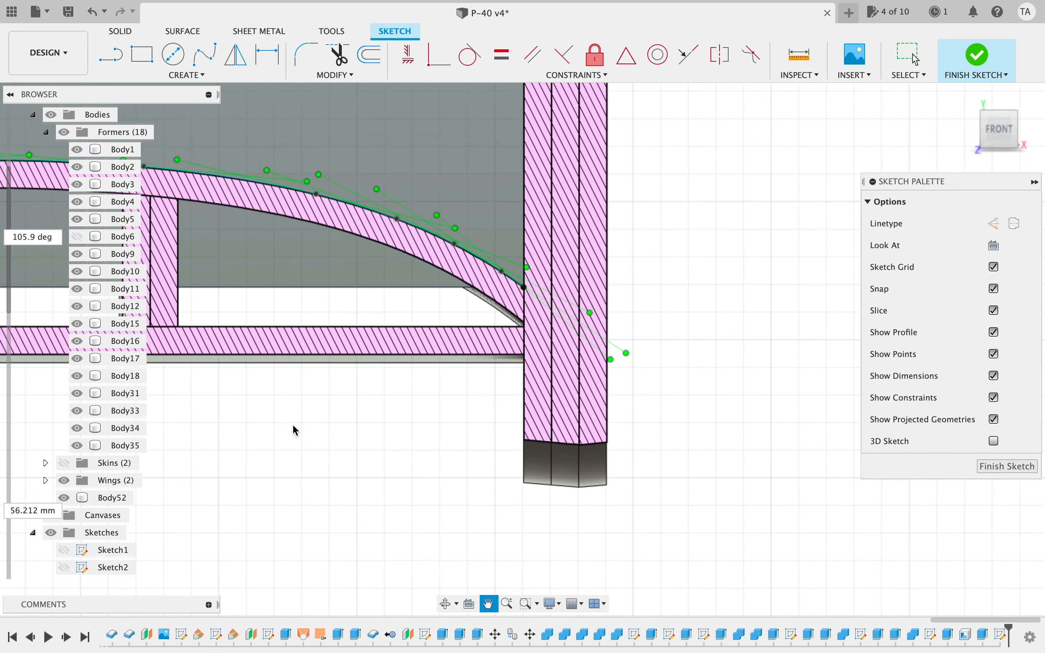
key(Escape)
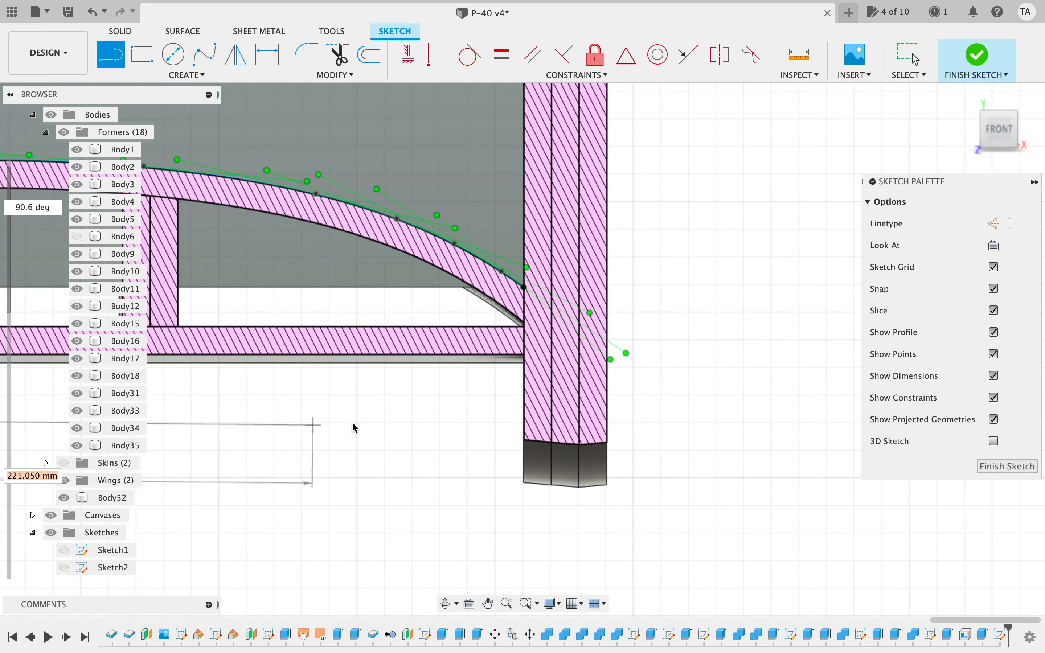
click(523, 413)
click(527, 289)
key(Escape)
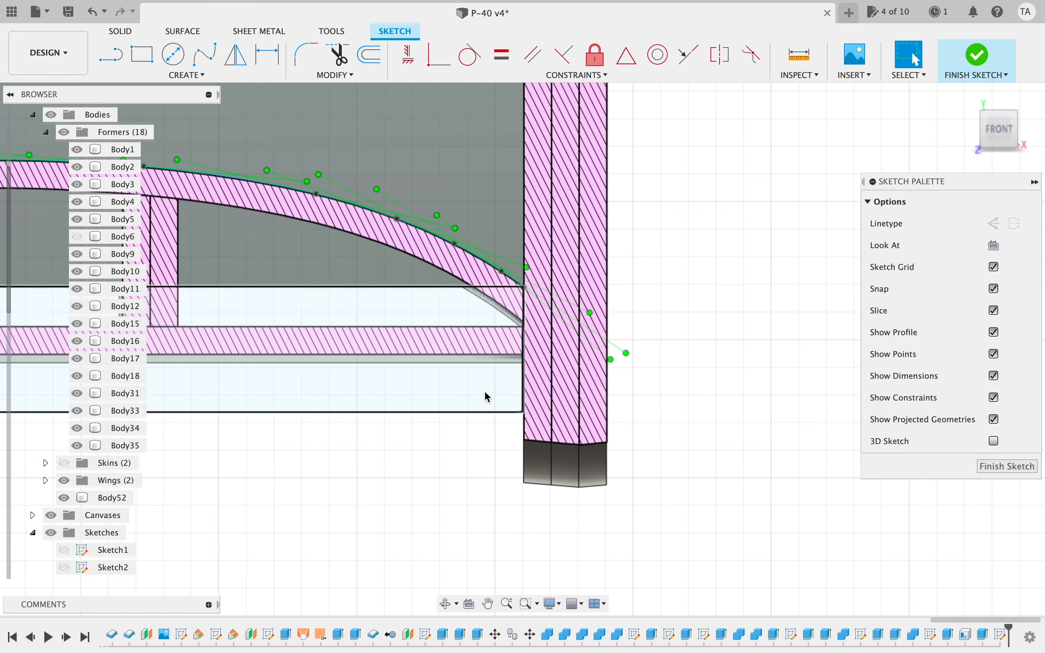
- Extrude the two profiles under the spline as a Cut, with extent To Object at the far side face of Body52
click(302, 250)
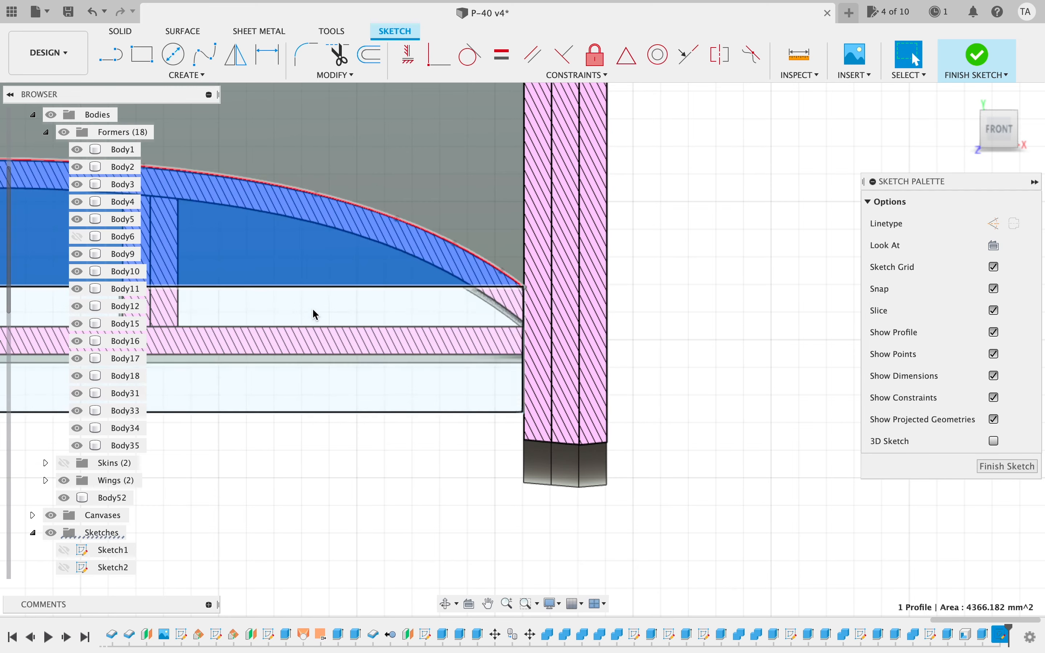
shift+click(315, 315)
scroll(461, 515, left, 10)
scroll(460, 515, down, 3)
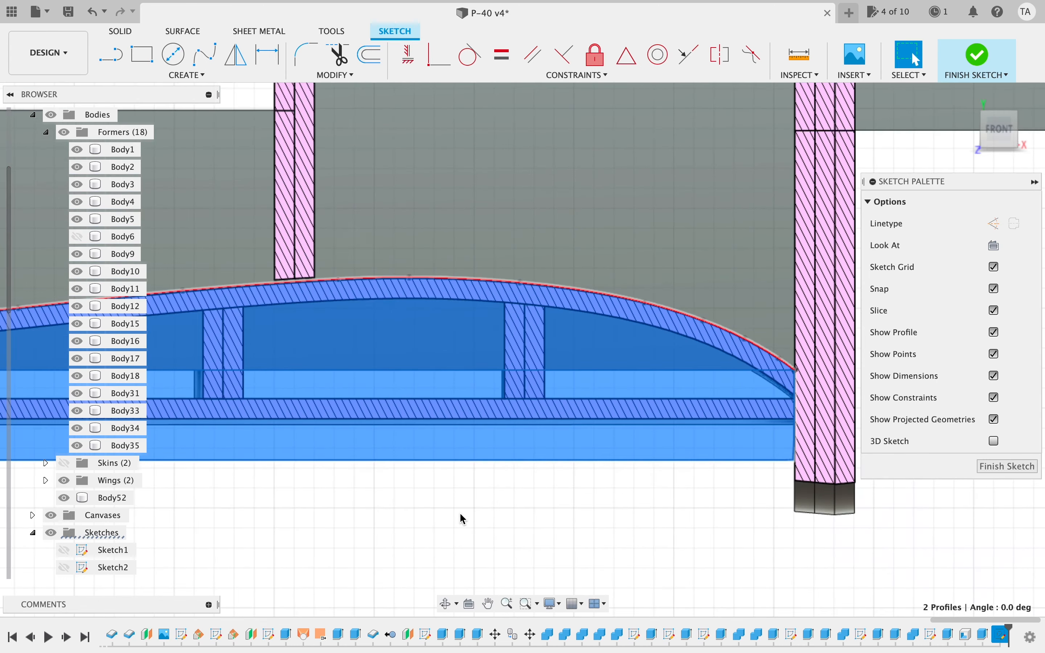
key(e)
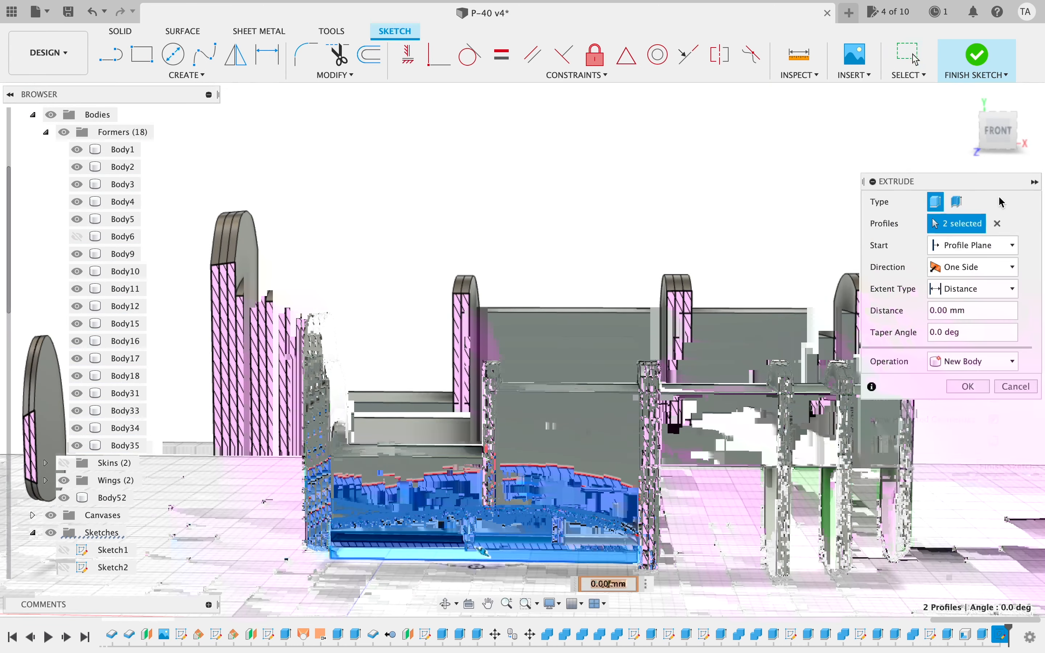
shift+middle_drag(997, 145, 613, 215)
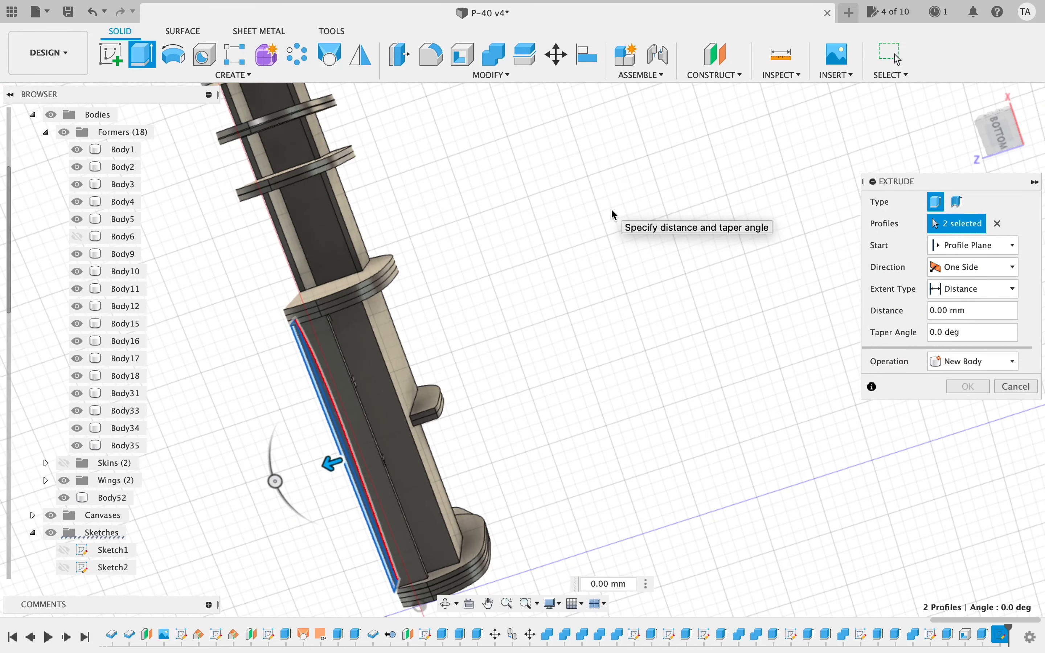
click(969, 288)
click(961, 323)
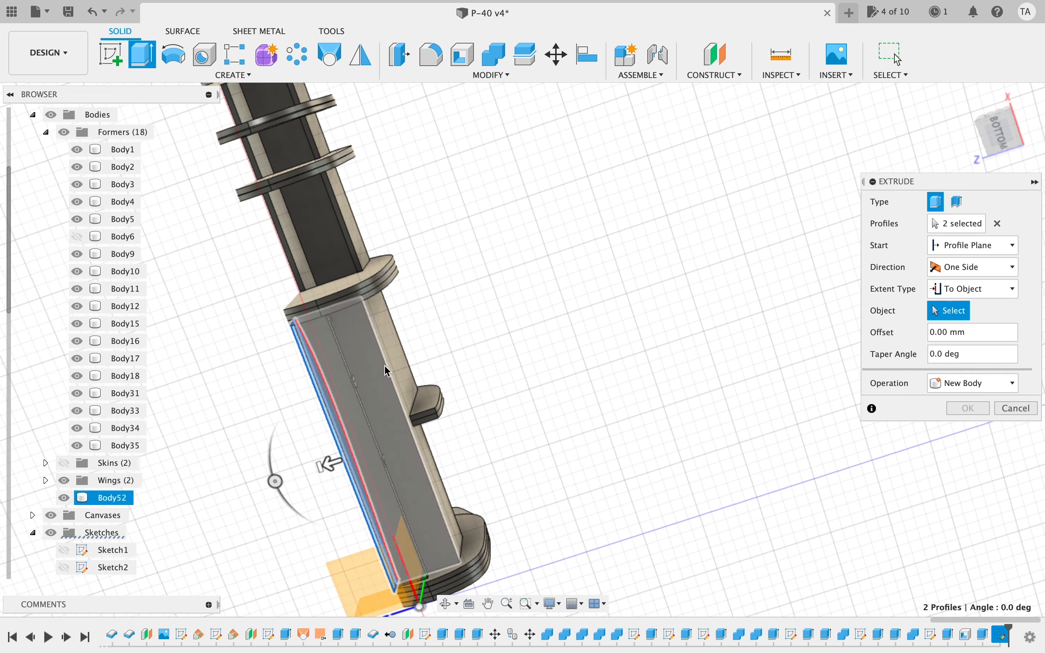
click(400, 364)
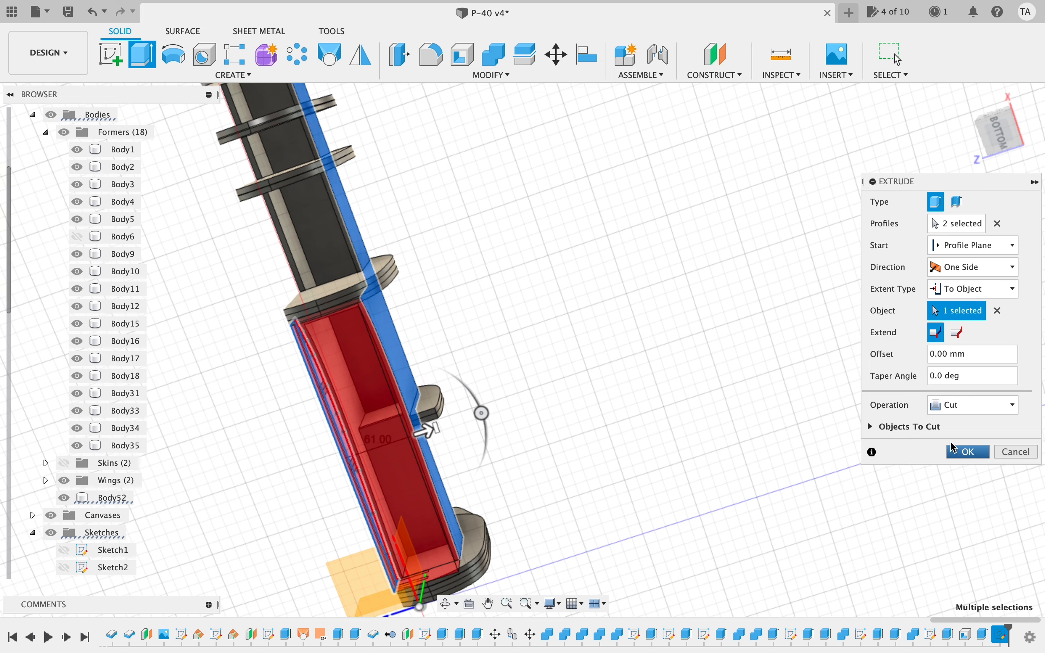
click(979, 460)
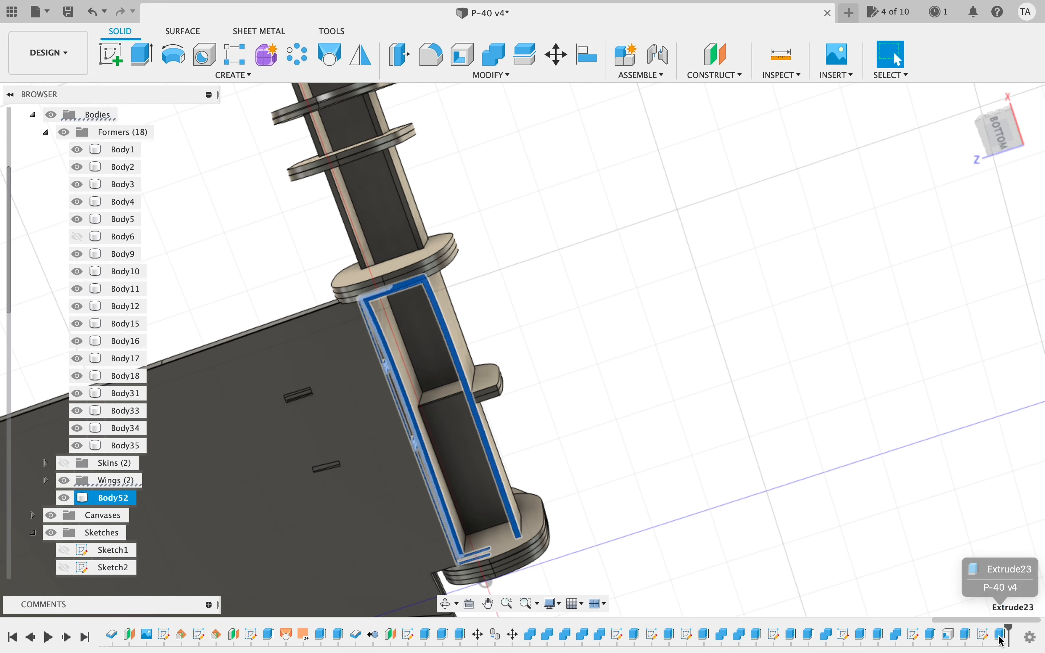
- Reopen the new wing cut extrusion for editing and expand the Wings folders to list the skin and spar bodies
double_click(984, 635)
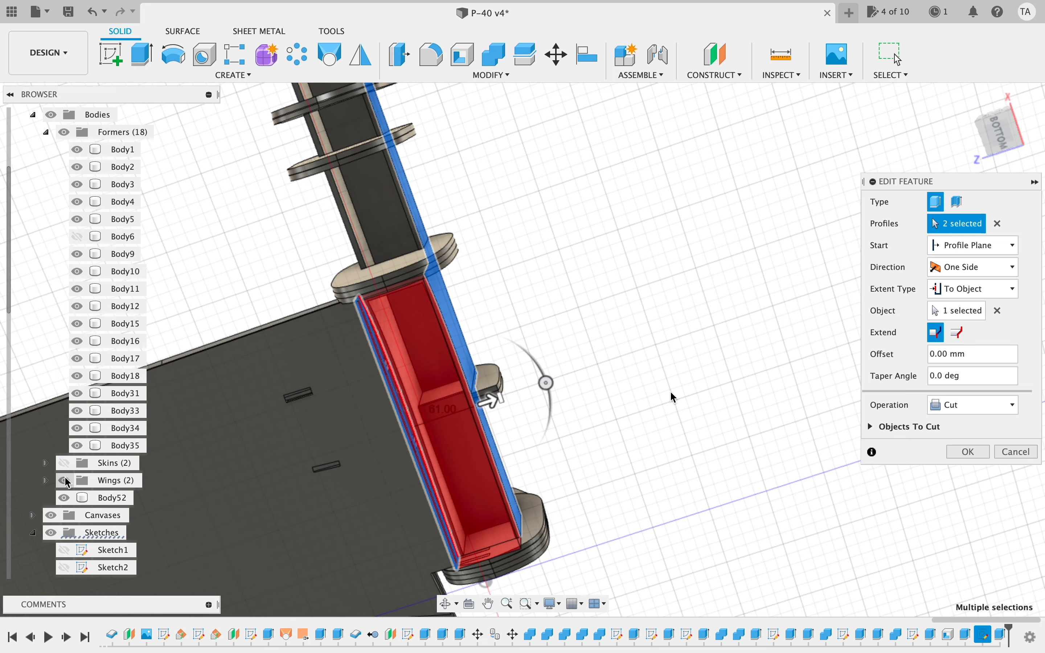
click(46, 481)
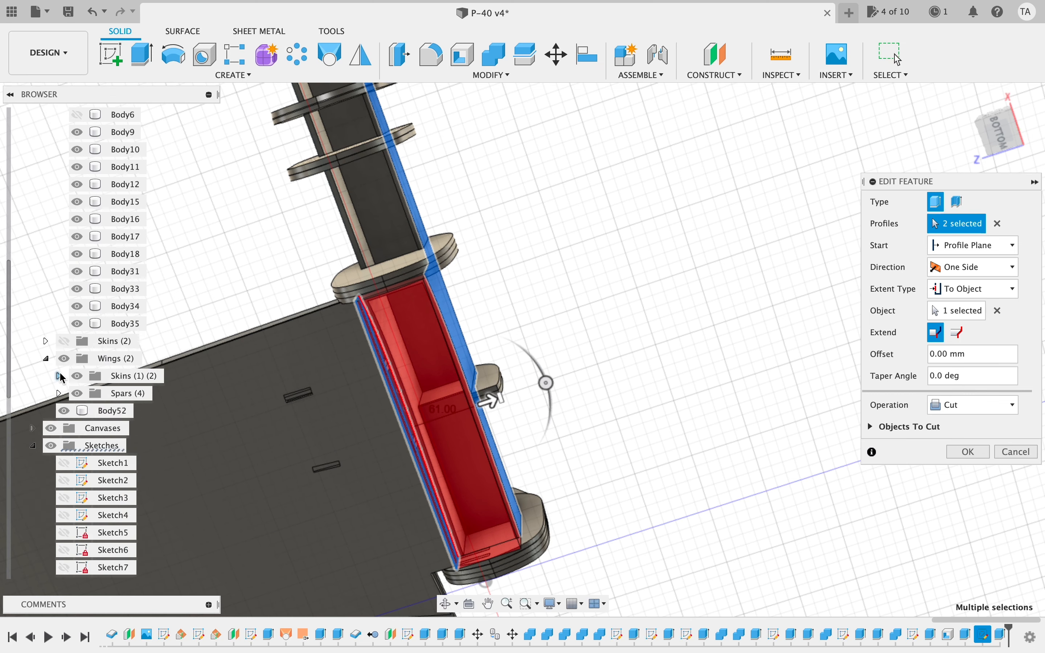
click(60, 376)
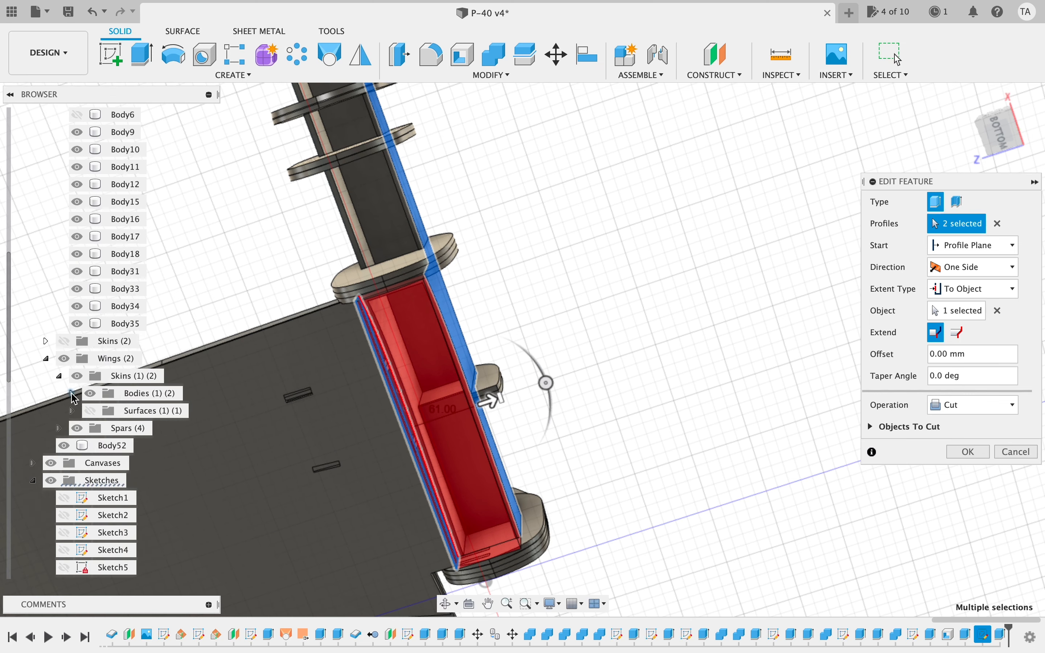
click(72, 393)
click(60, 463)
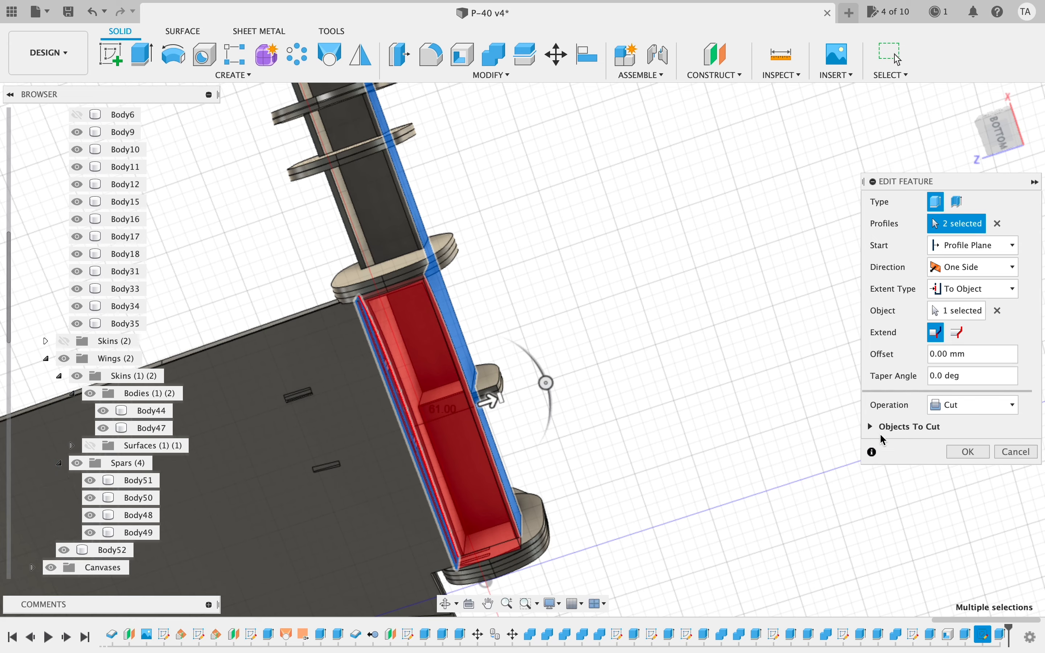
- Exclude Body44, Body47, Body48, Body49, Body50 and Body51 from the objects cut by the extrusion
click(872, 427)
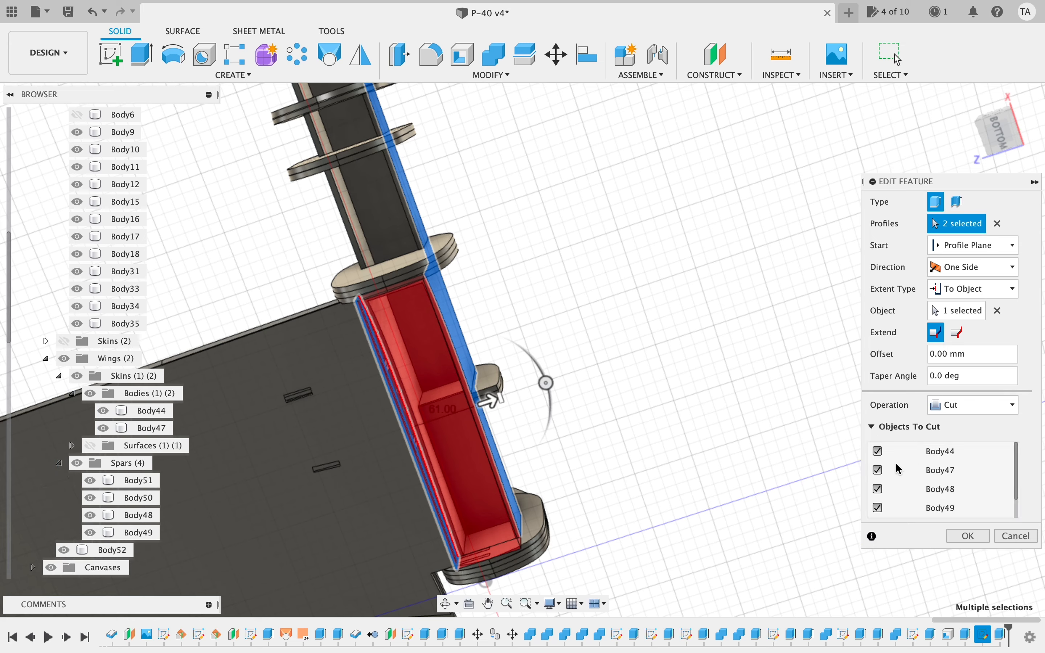
click(879, 452)
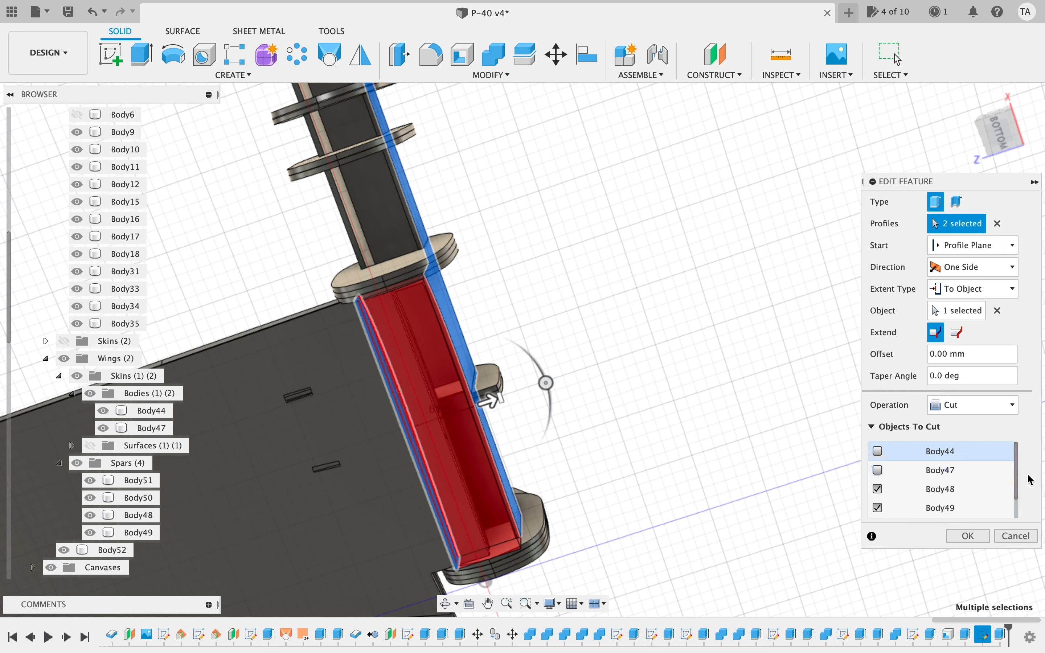
drag(1016, 473, 1016, 475)
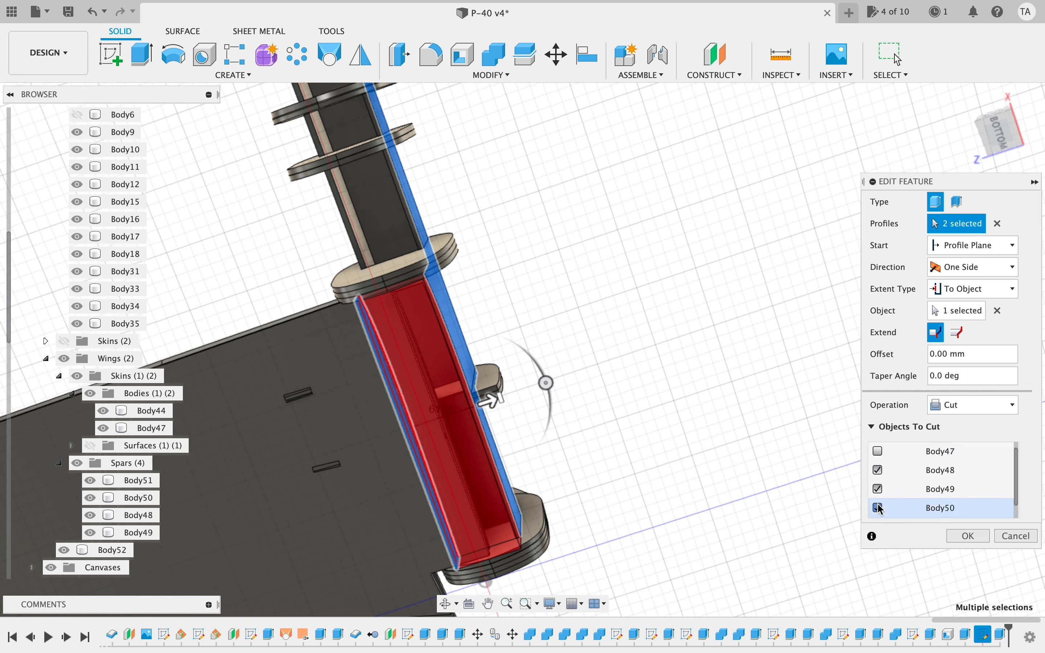
click(880, 490)
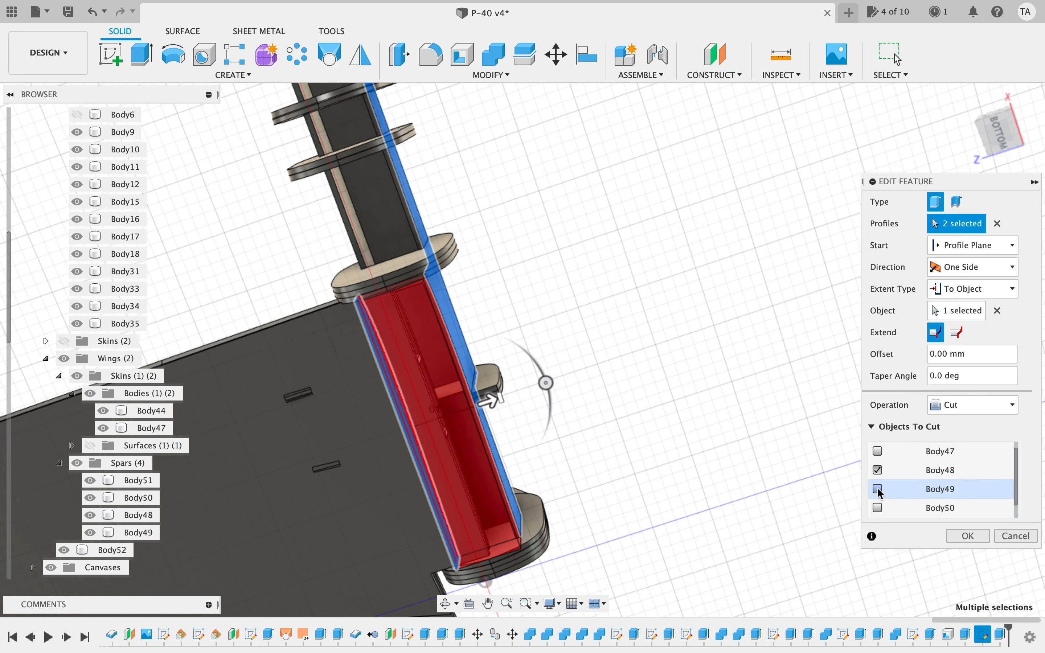
click(879, 471)
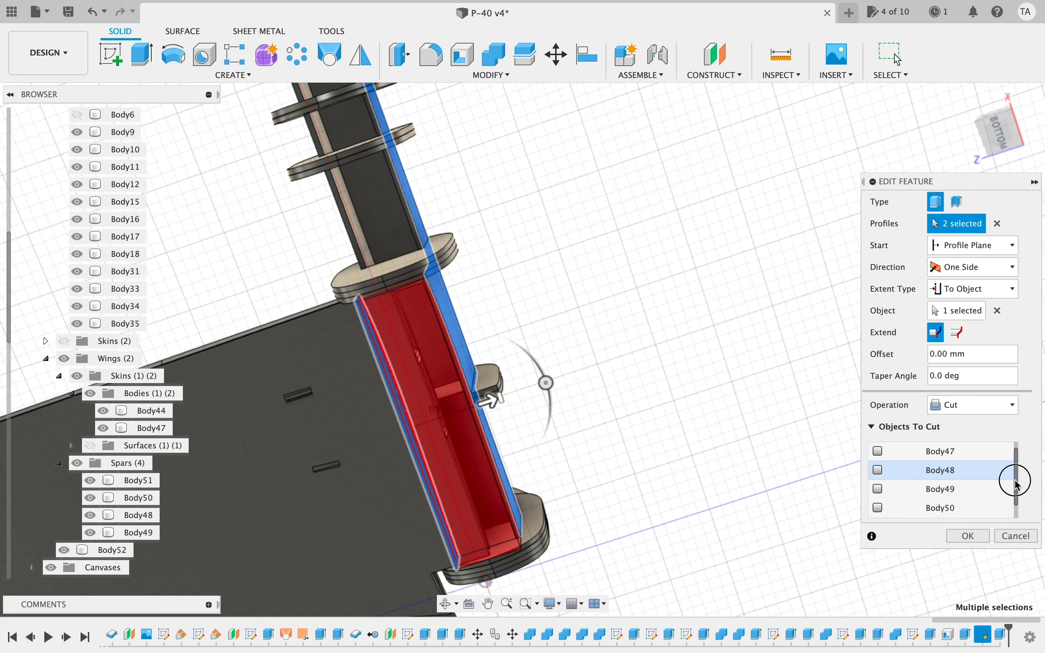
drag(1015, 480, 1015, 484)
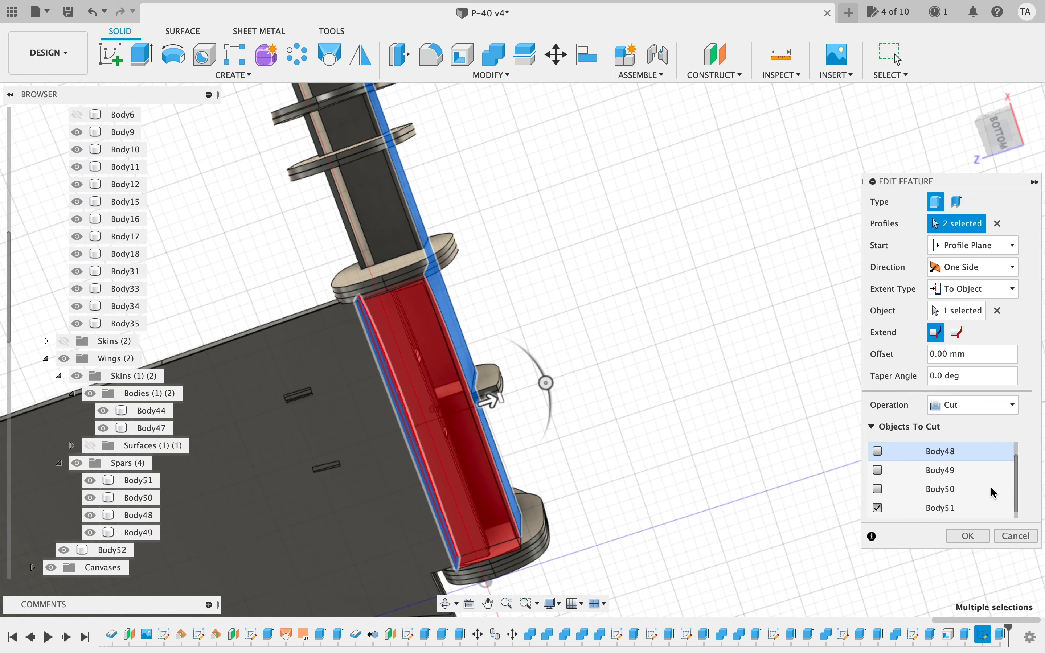
click(879, 508)
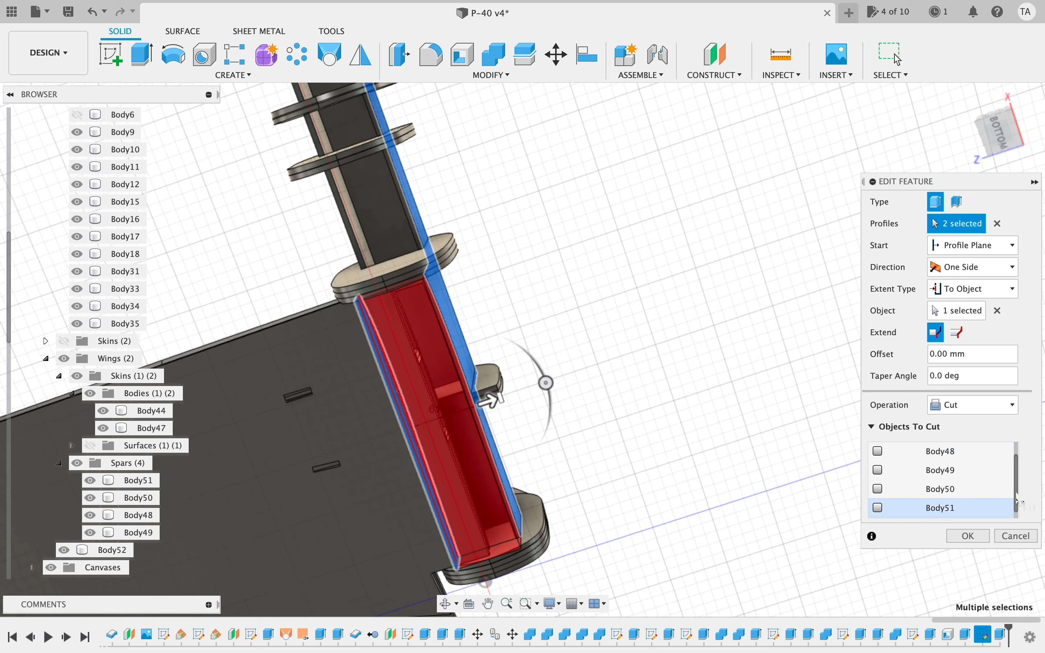
mouse_move(1018, 501)
mouse_down()
mouse_move(1020, 469)
mouse_move(1019, 499)
mouse_move(1017, 483)
mouse_up()
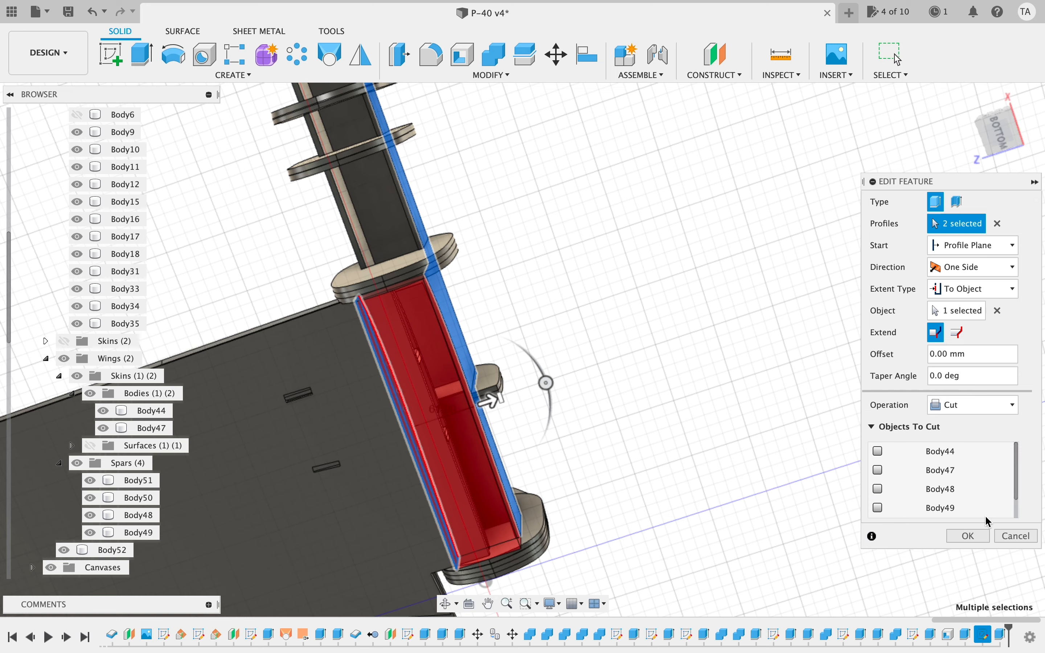
click(970, 536)
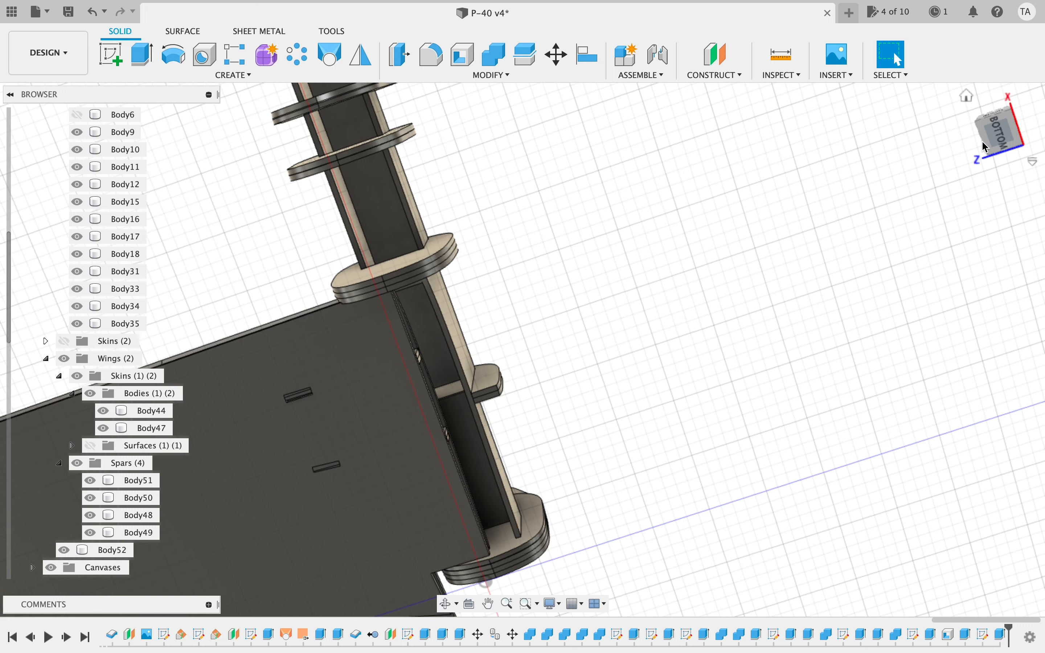
- Examine the wing-shaped cutout in the fuselage body from the back, where it meets the wing's upper skin
mouse_move(986, 147)
shift+middle_down()
mouse_move(968, 133)
mouse_move(842, 205)
mouse_move(854, 203)
shift+middle_up()
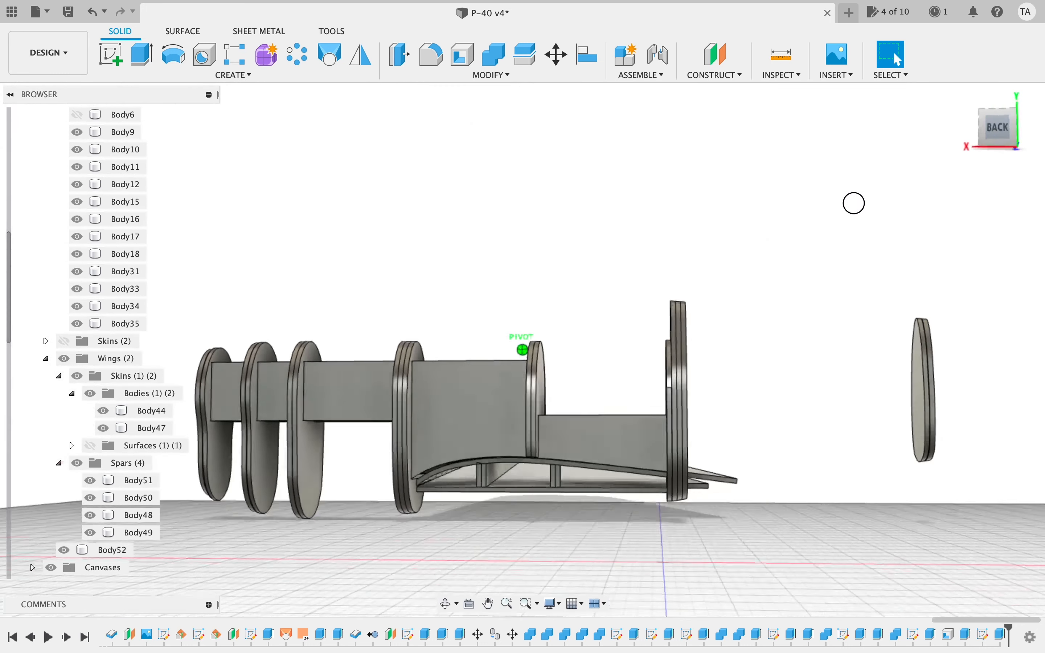
scroll(670, 354, up, 5)
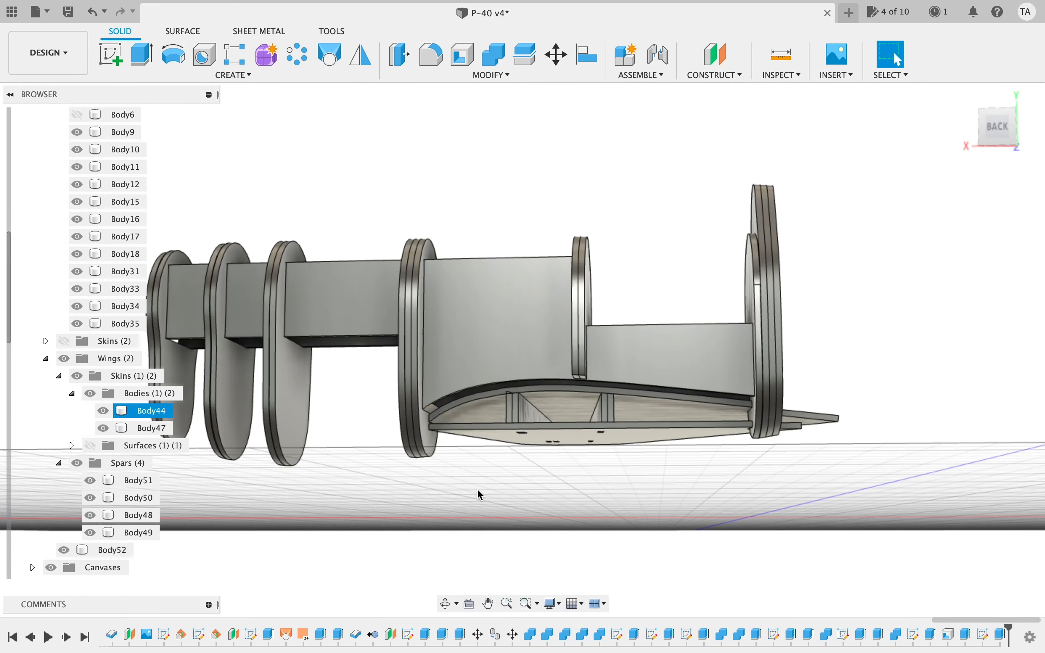
click(498, 371)
click(498, 371)
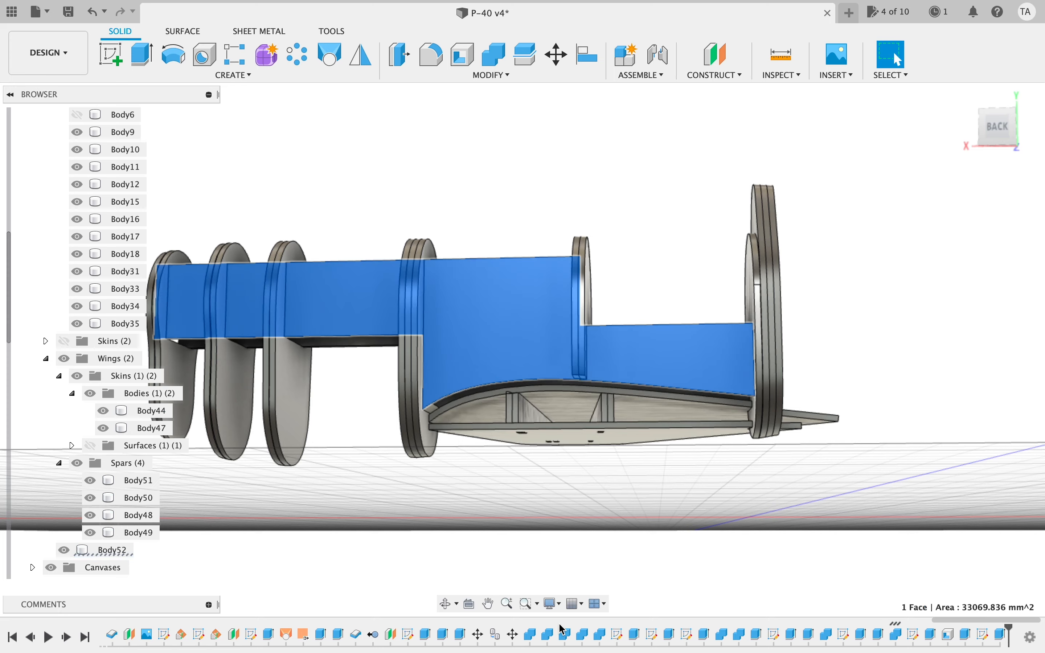
click(638, 540)
scroll(638, 542, up, 3)
scroll(639, 542, up, 5)
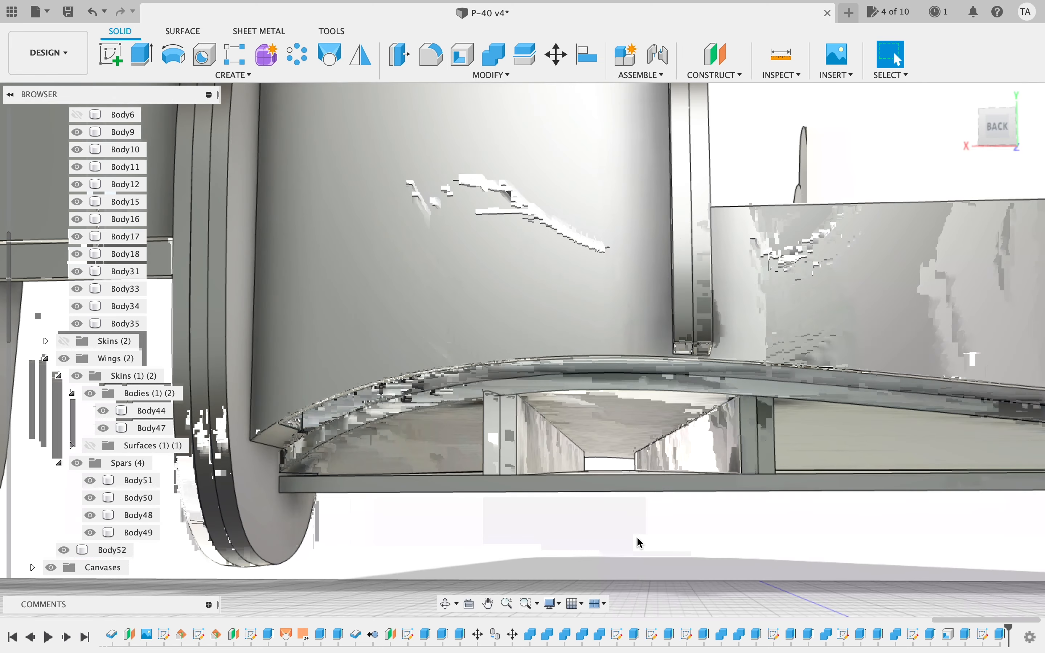
- Examine from below how the wing-shaped opening in the fuselage body meets the former stack and the wing structure
mouse_move(998, 138)
mouse_down()
mouse_move(872, 89)
mouse_move(1000, 115)
mouse_move(986, 72)
mouse_move(975, 122)
mouse_move(984, 67)
mouse_move(980, 88)
mouse_up()
scroll(674, 229, left, 3)
scroll(675, 230, down, 2)
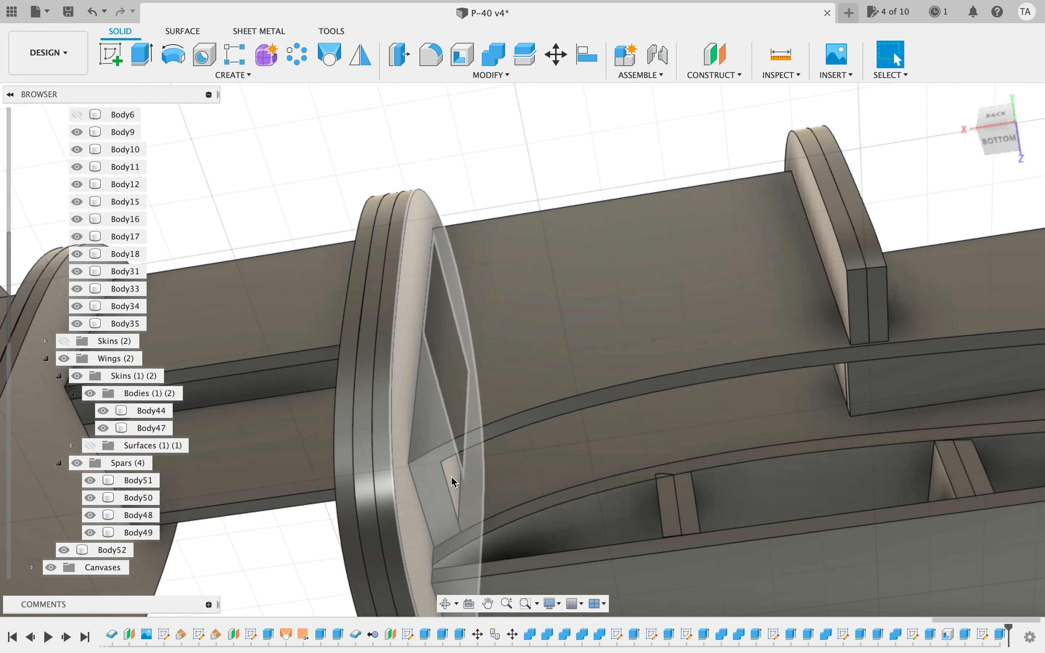
scroll(591, 443, right, 2)
scroll(589, 441, up, 2)
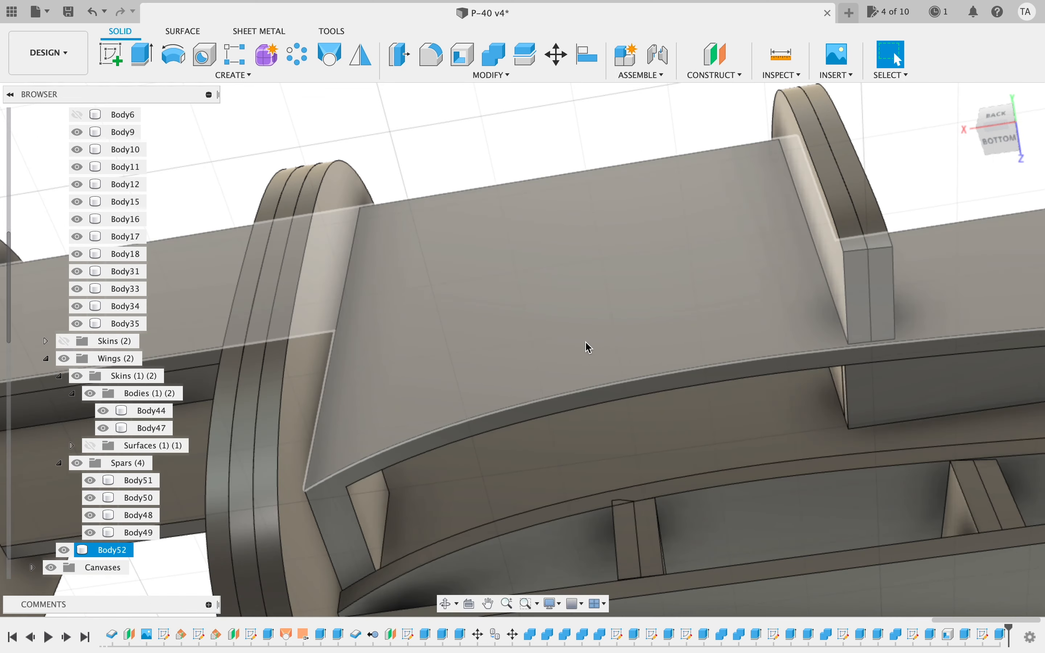
scroll(590, 347, left, 3)
scroll(590, 347, down, 2)
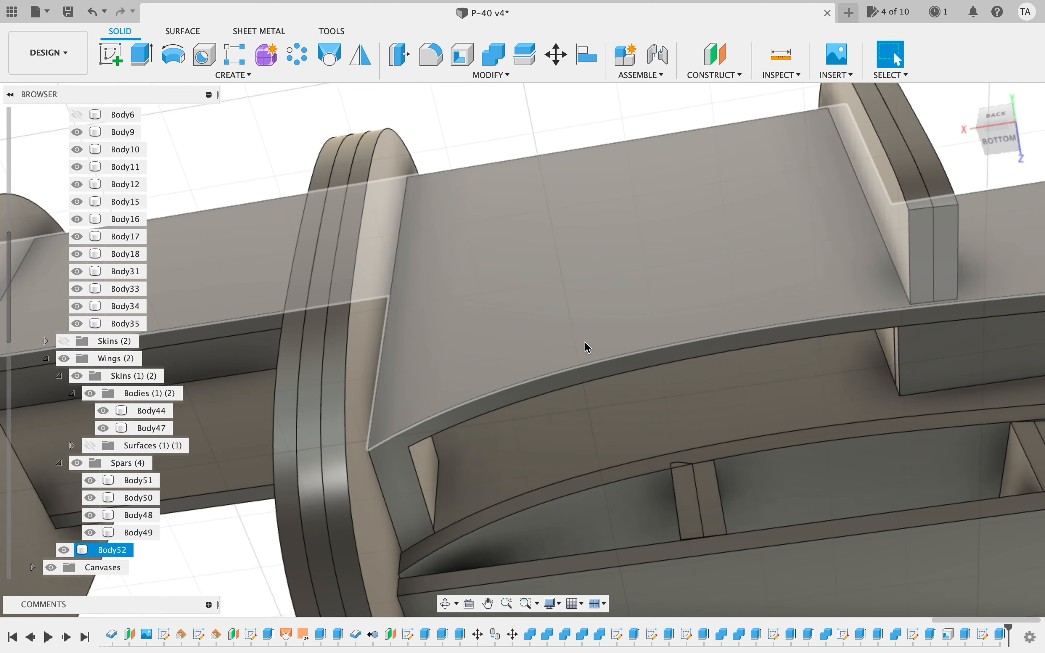
scroll(589, 347, left, 3)
scroll(589, 348, down, 2)
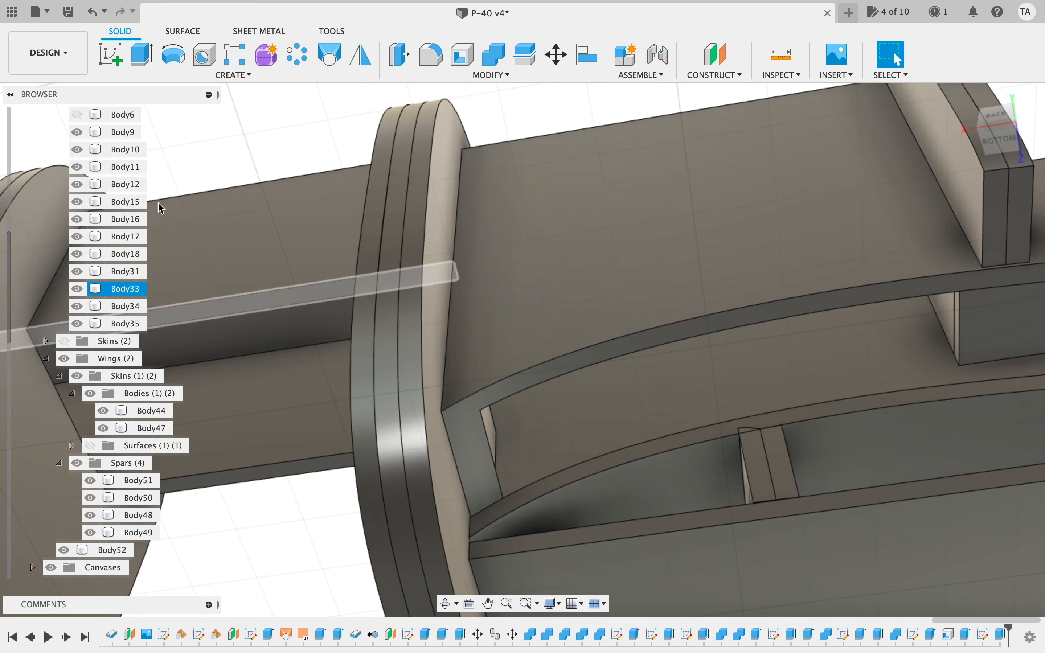
- Hide the three stacked formers Body12, Body5 and Body33 that cover the end of the fuselage box
click(77, 184)
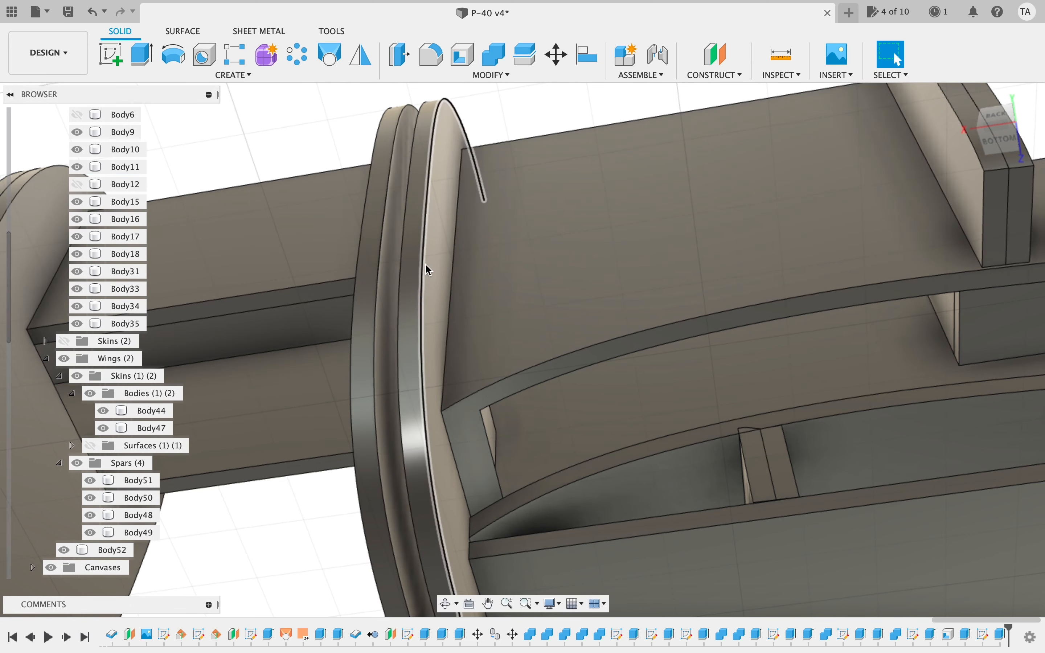
click(427, 239)
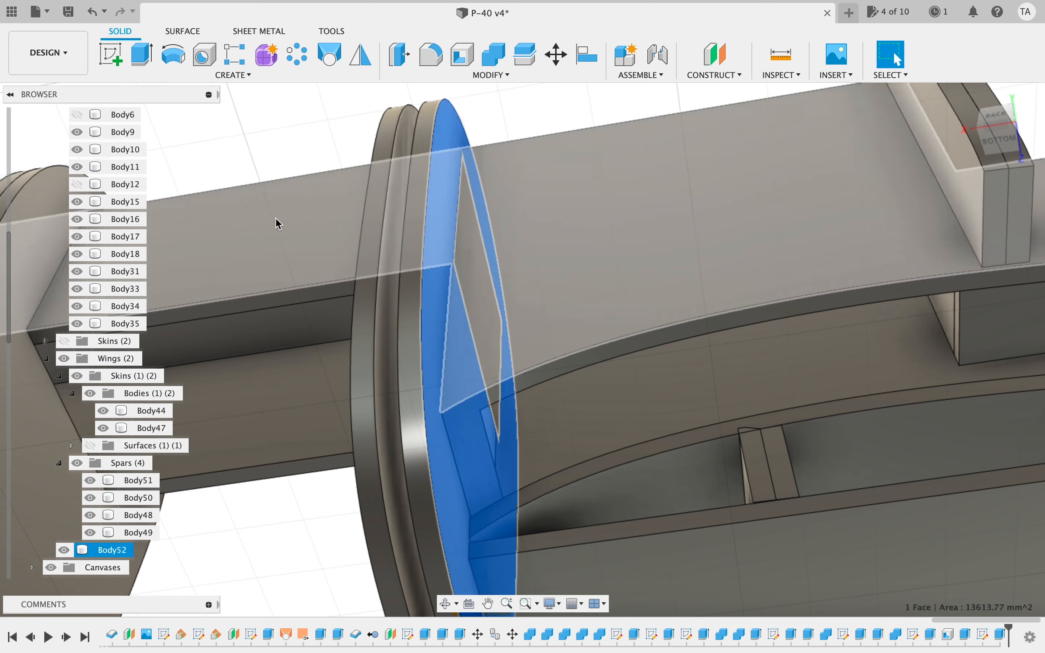
scroll(111, 231, up, 1)
scroll(111, 232, up, 10)
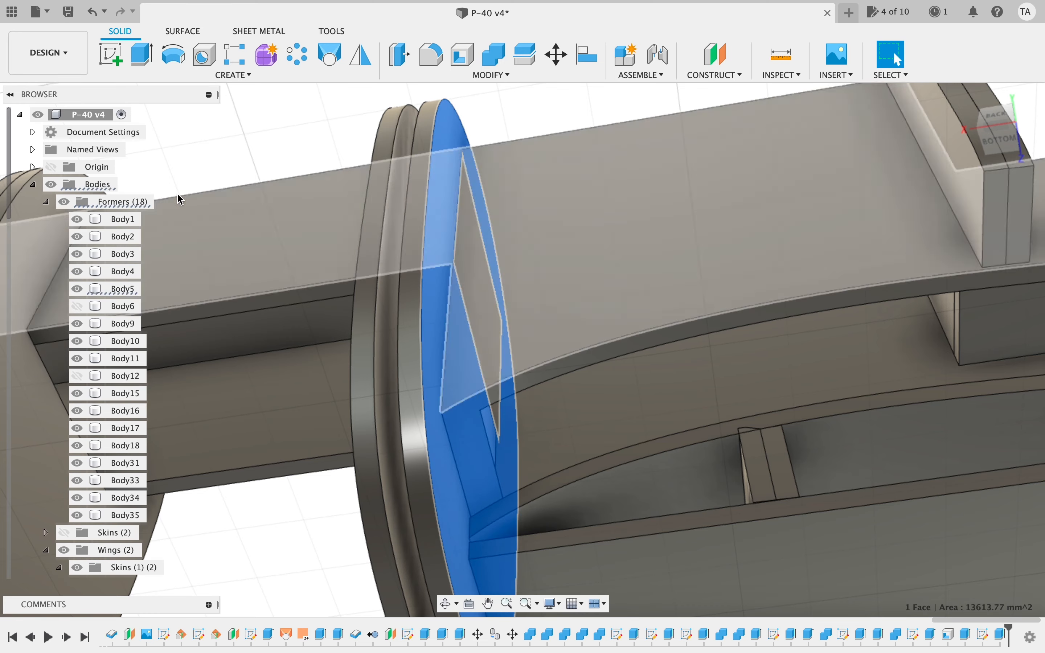
click(236, 93)
click(77, 289)
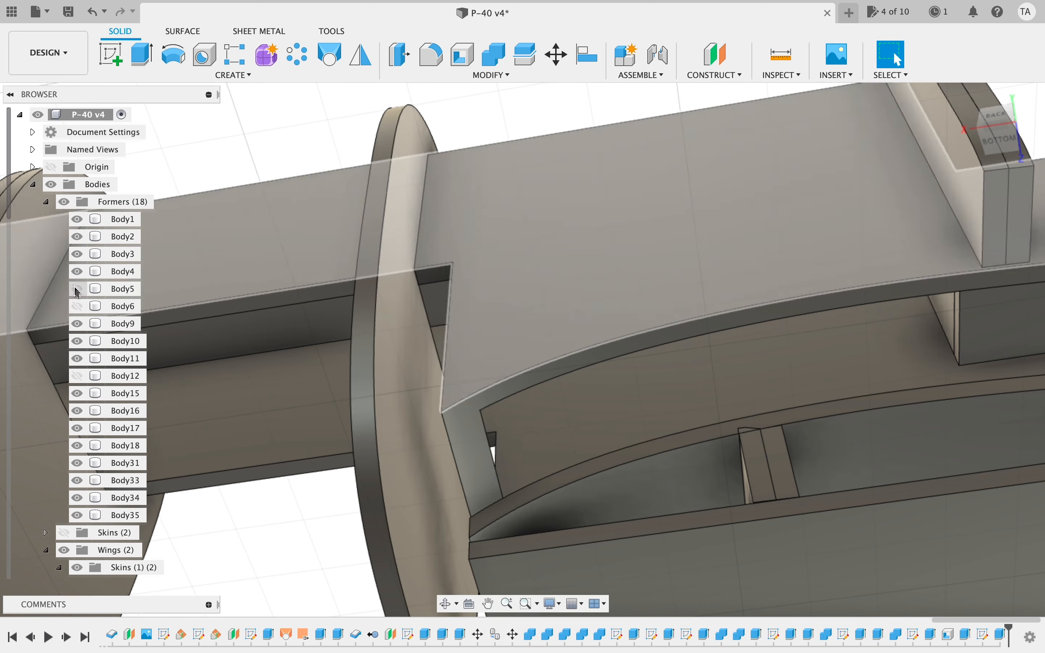
click(377, 346)
click(77, 480)
- Start a sketch on the exposed end face of the fuselage box, next to the wing's upper skin
drag(1005, 143, 572, 168)
scroll(435, 431, down, 5)
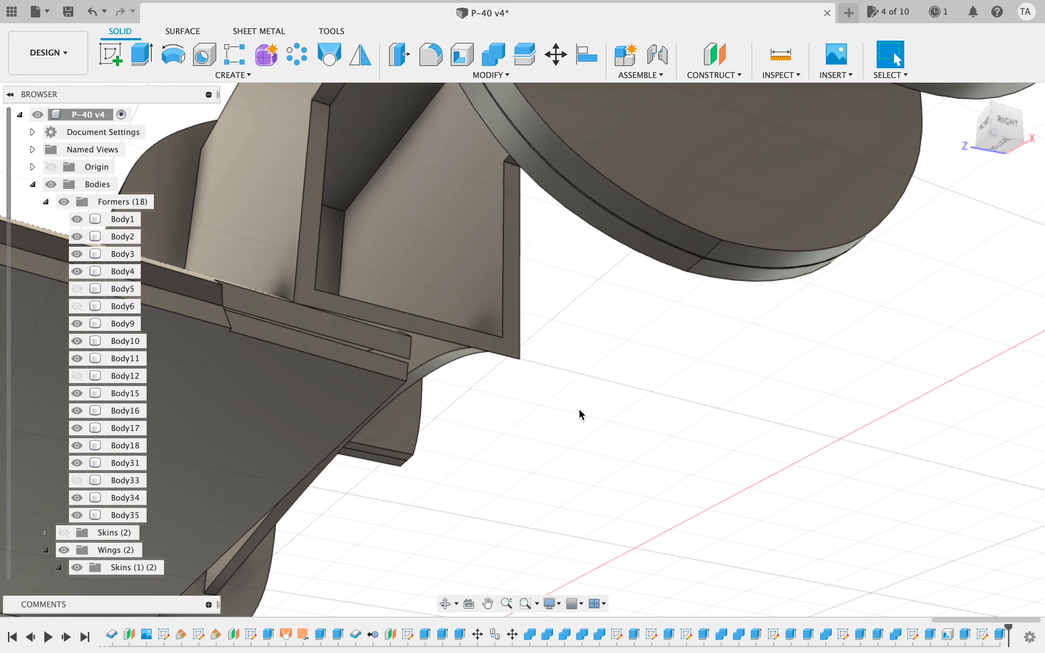
scroll(597, 430, up, 10)
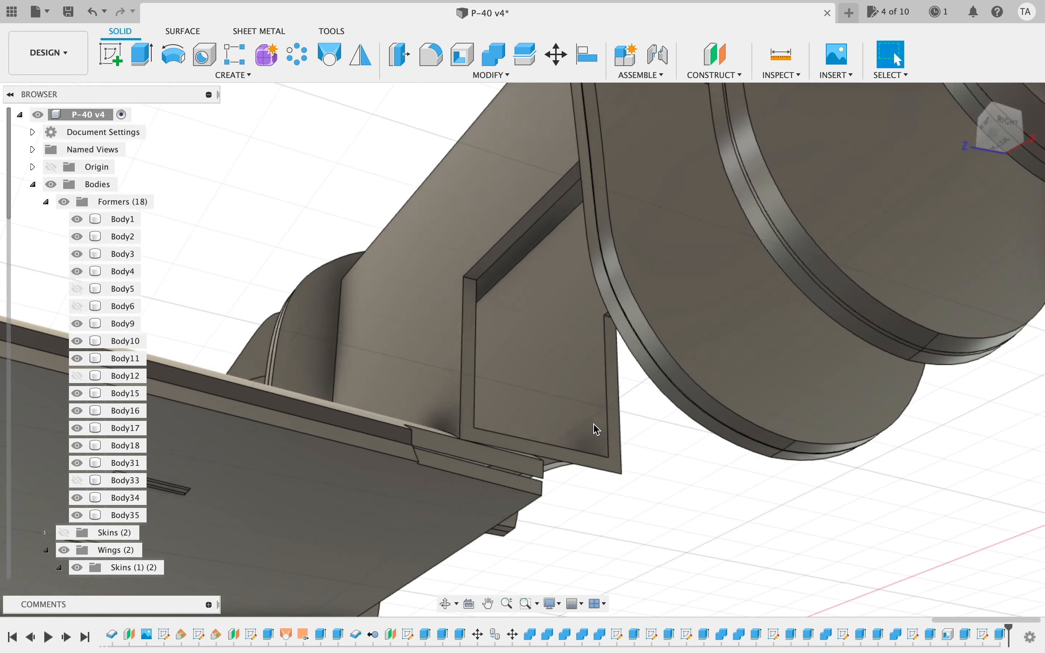
scroll(597, 430, down, 2)
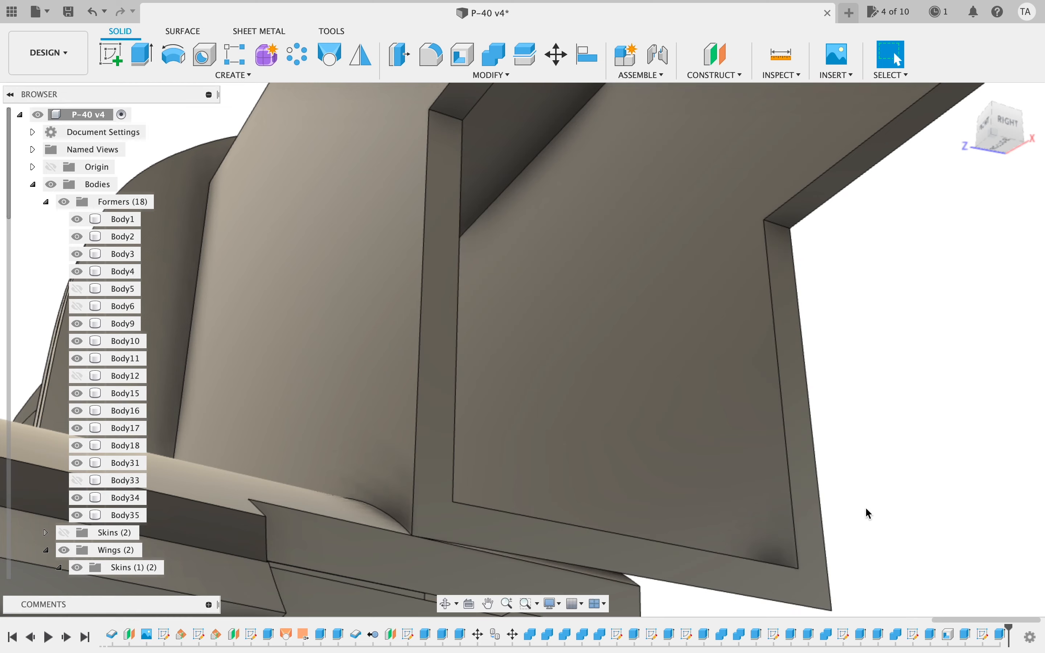
scroll(855, 504, up, 3)
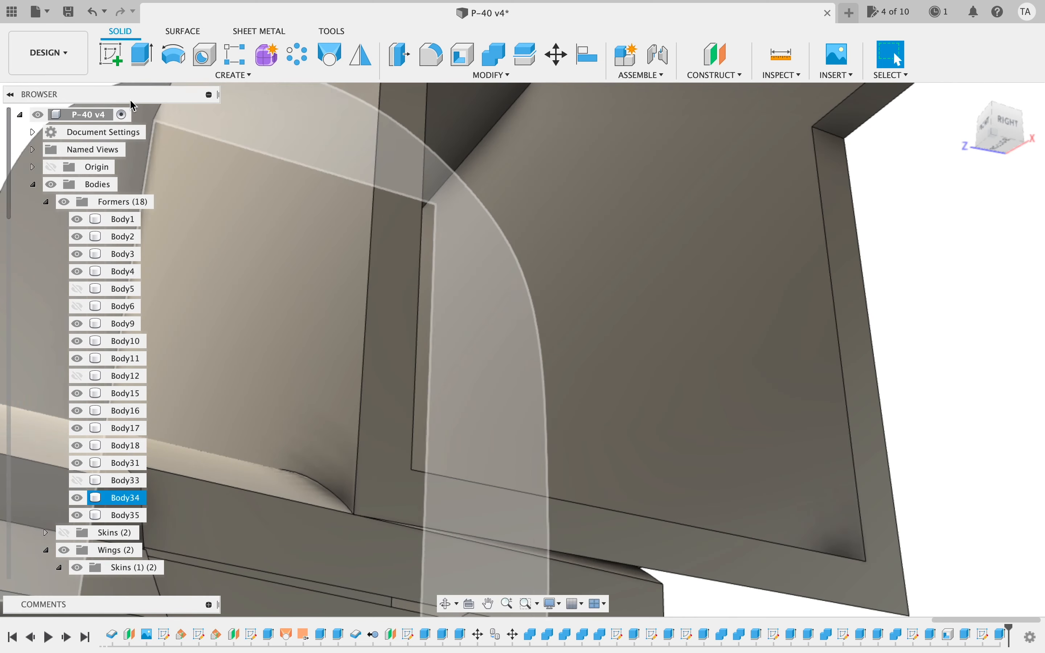
click(110, 54)
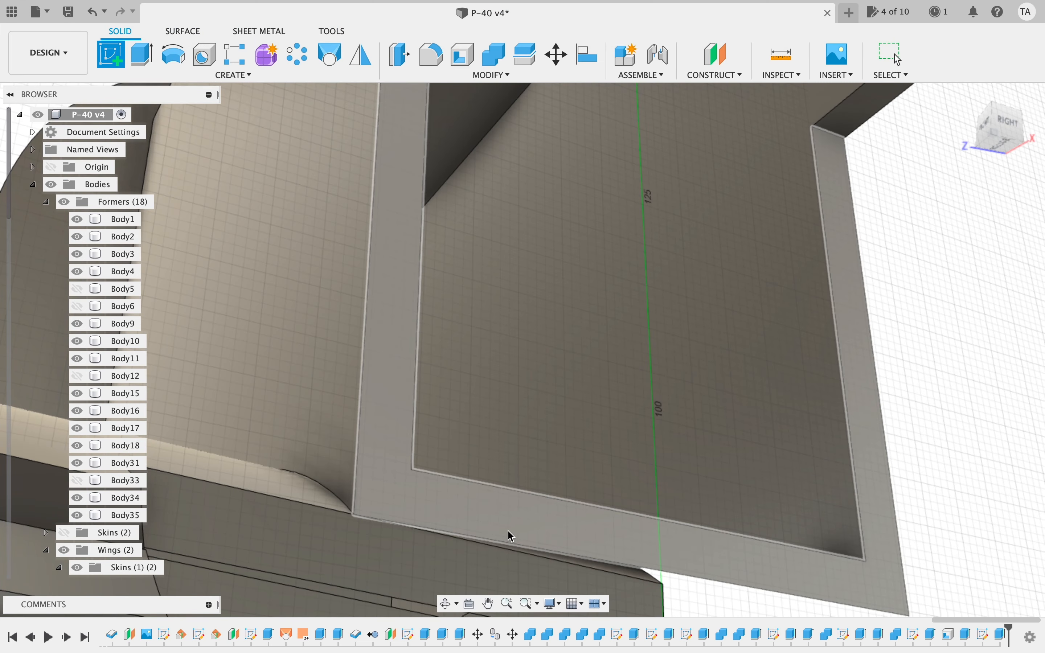
click(511, 535)
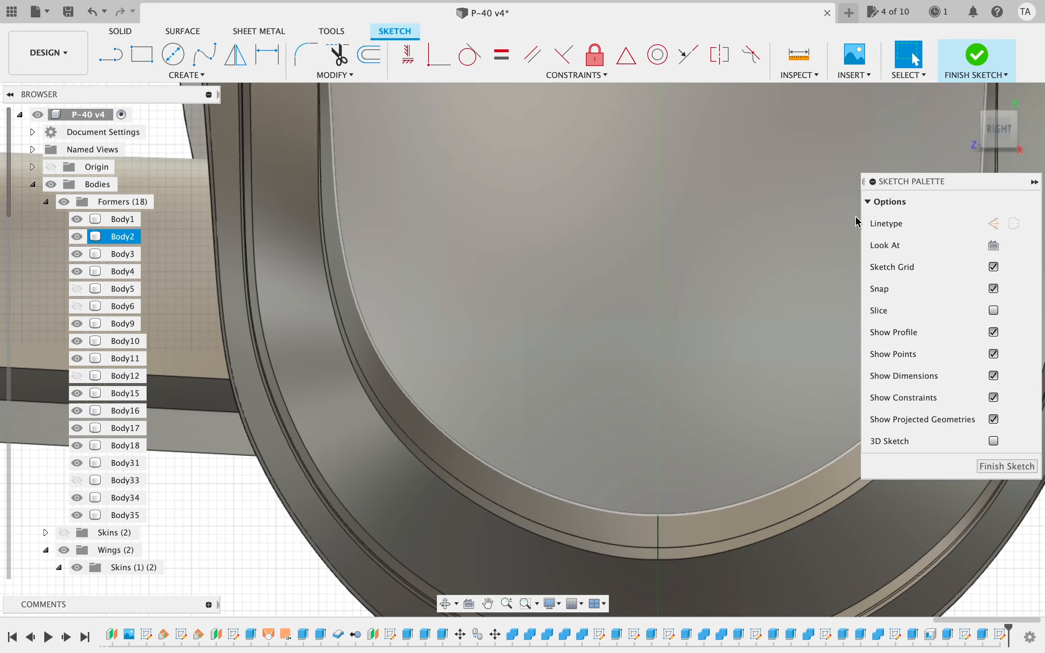
mouse_move(992, 134)
mouse_down()
mouse_move(1040, 125)
mouse_move(845, 109)
mouse_move(856, 121)
mouse_up()
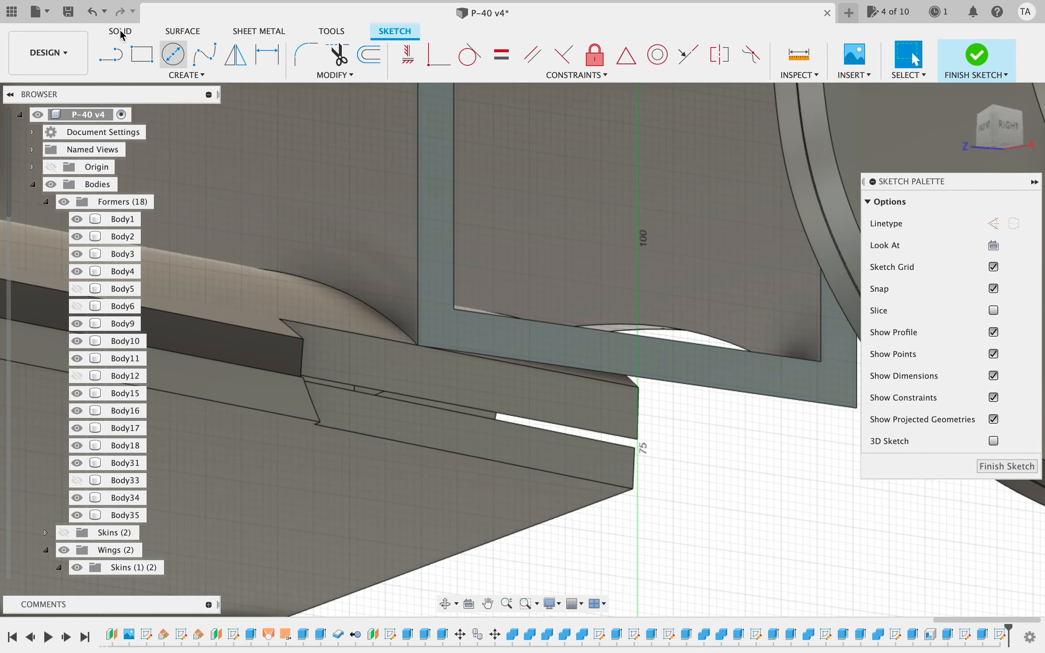
- Draw two vertical lines, each about 5.5 mm long, from the inner lower corners across the face's lower wall to its outer edge
click(110, 56)
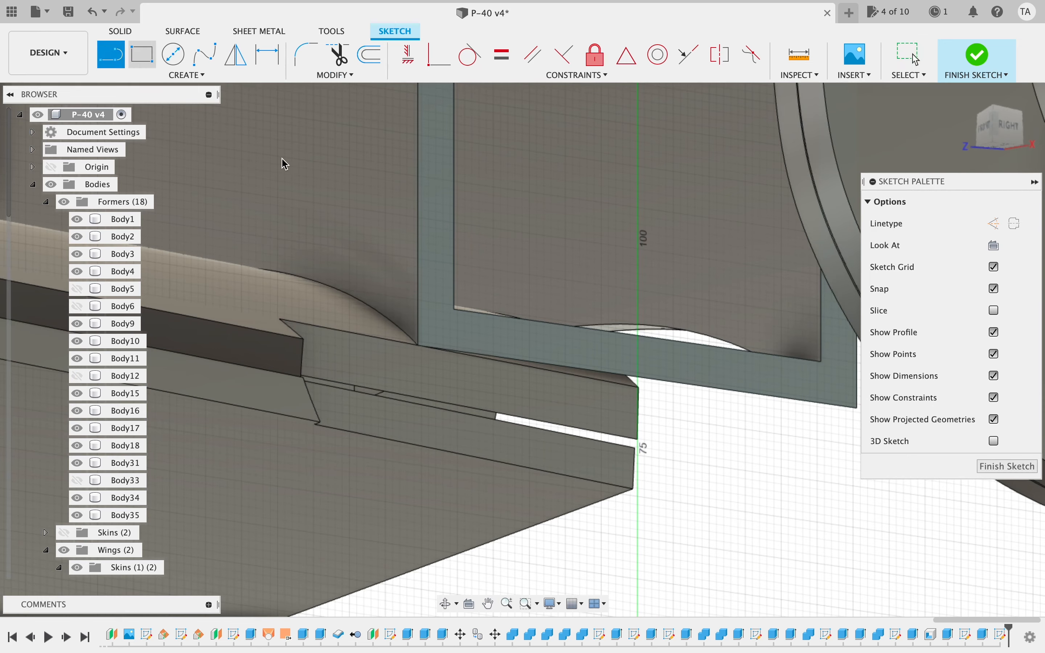
click(456, 311)
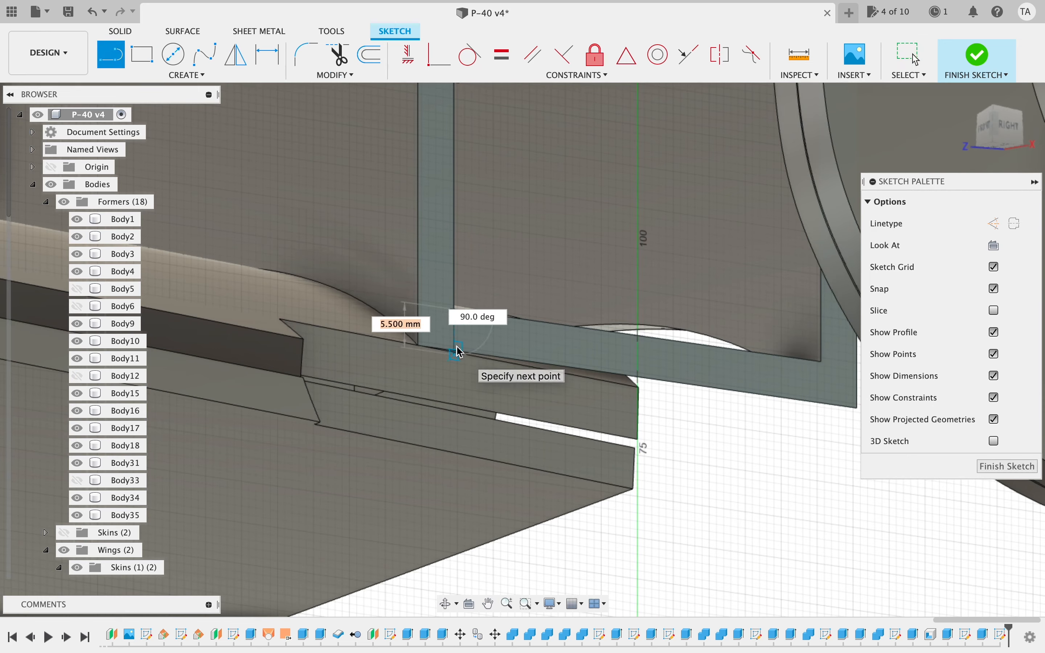
click(455, 351)
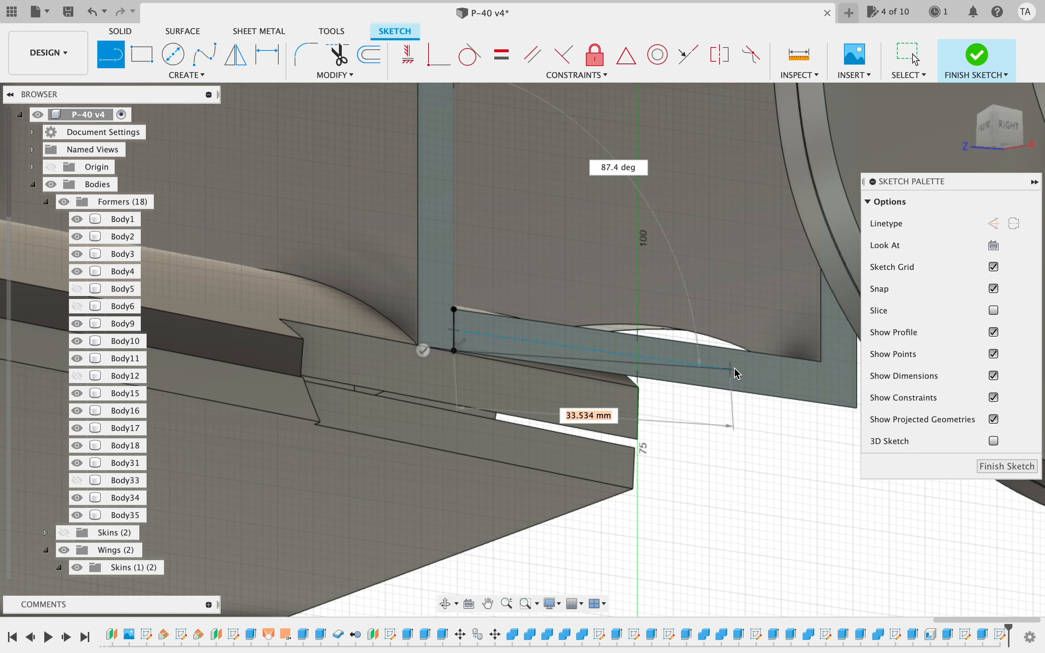
key(Escape)
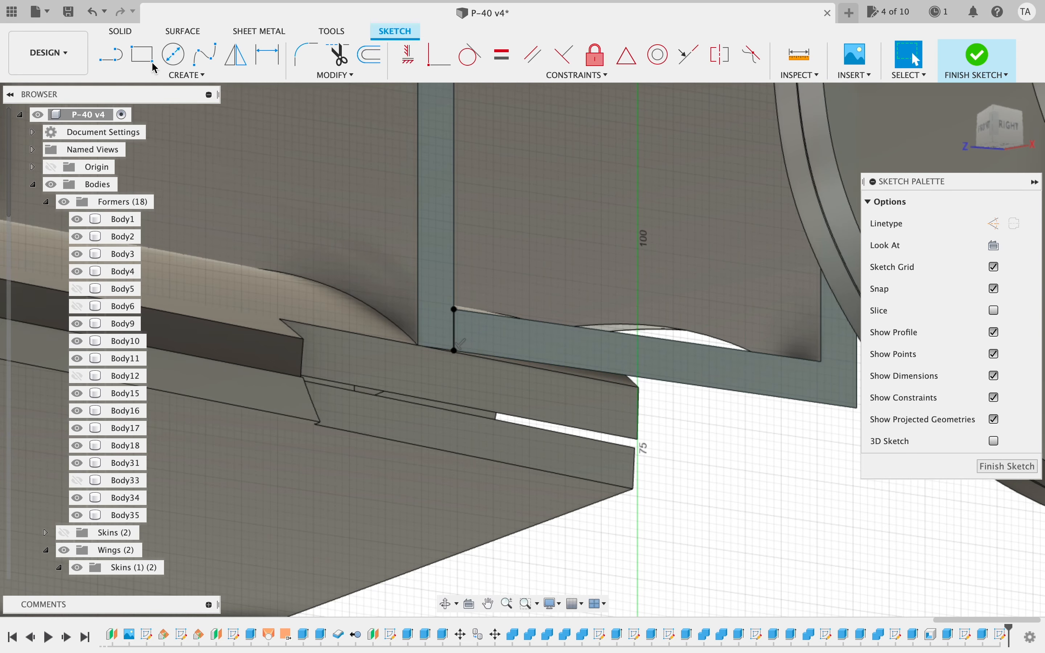
click(111, 55)
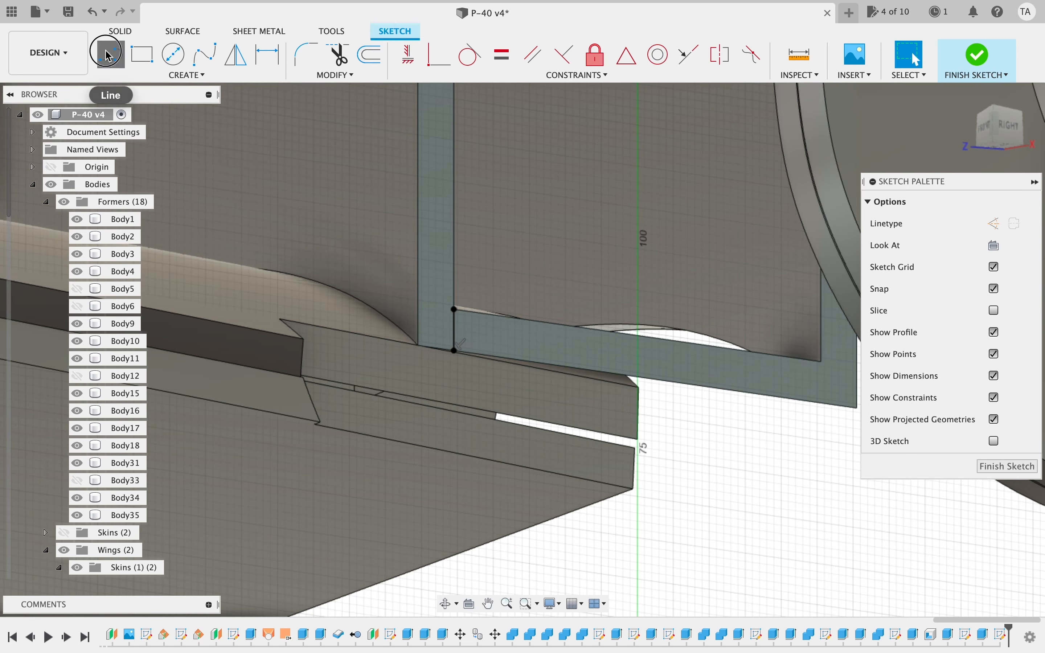
click(823, 364)
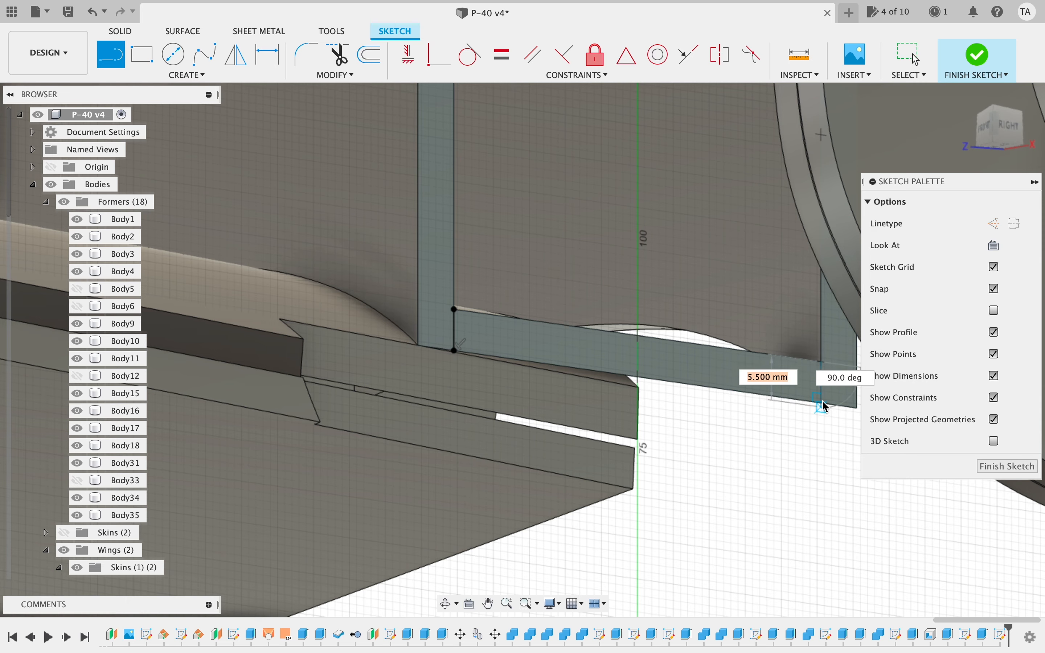
click(823, 403)
key(Escape)
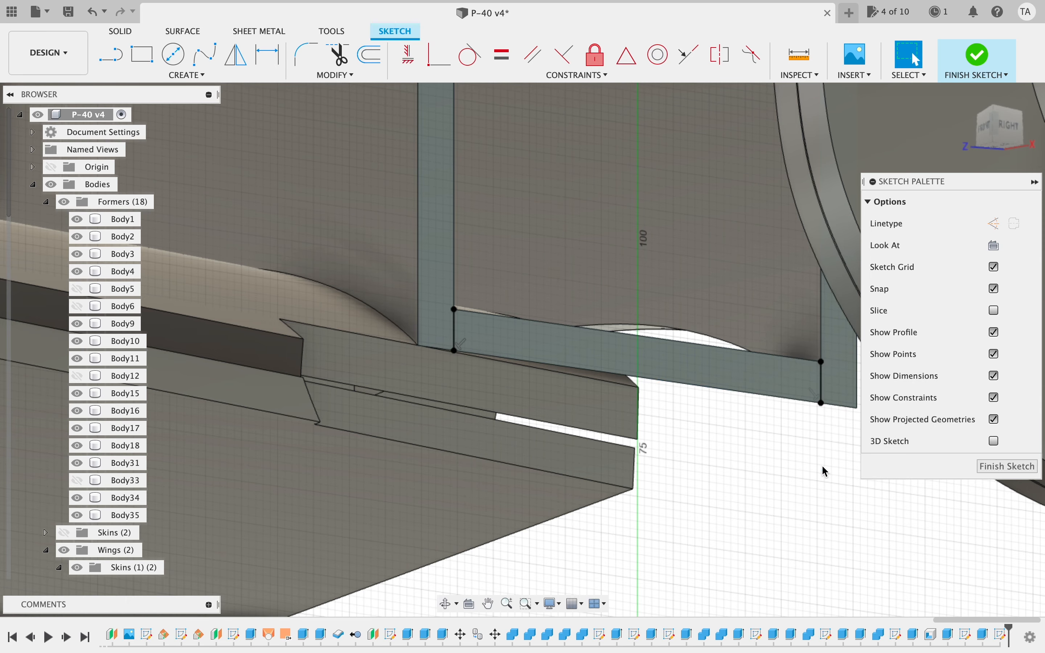
- Hide the Wings folder and extrude the lower wall profile between the two lines -15 mm as a Cut
click(746, 379)
key(e)
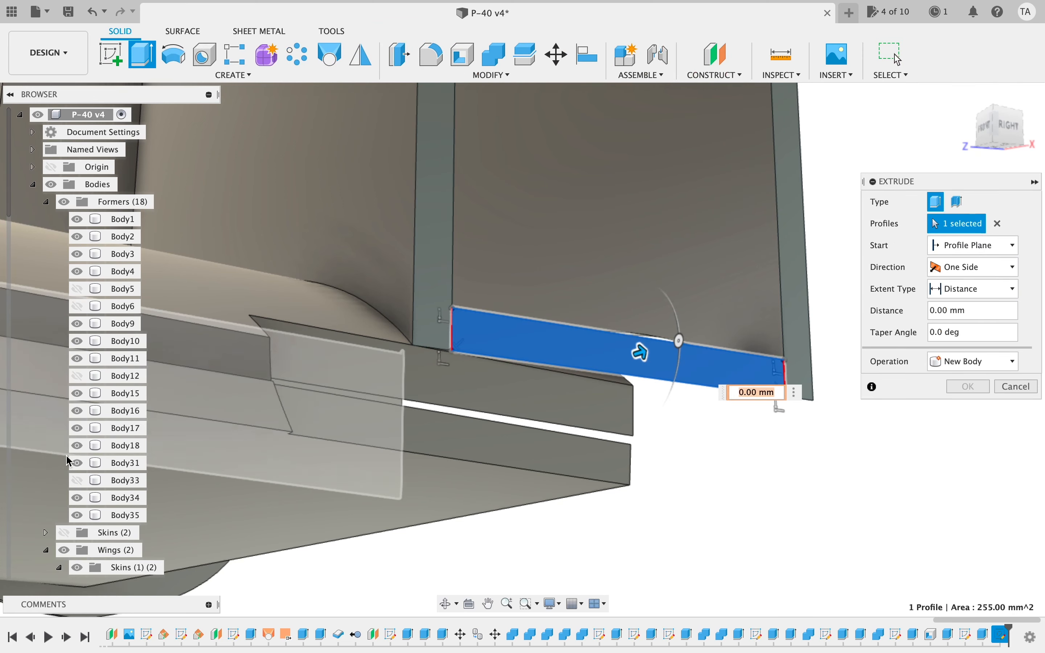
click(64, 551)
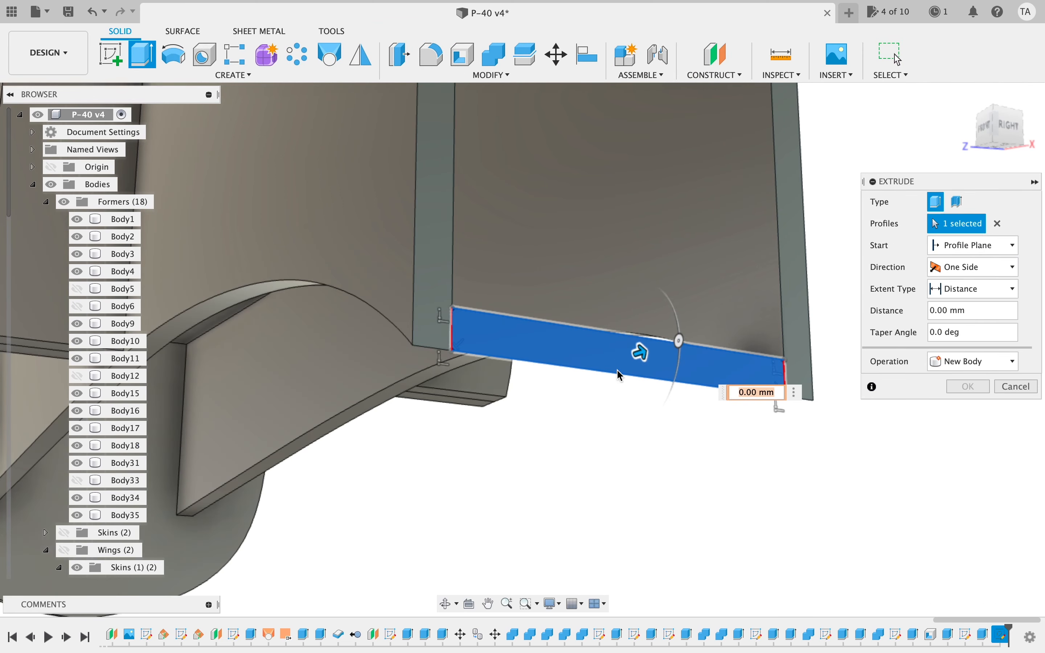
drag(641, 352, 557, 380)
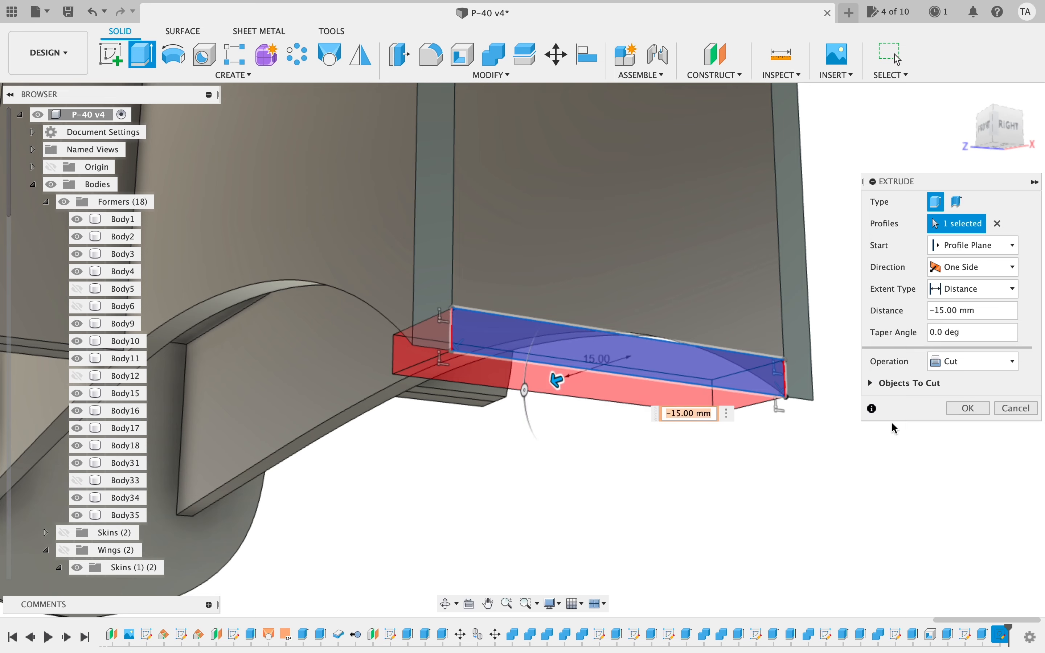
click(967, 408)
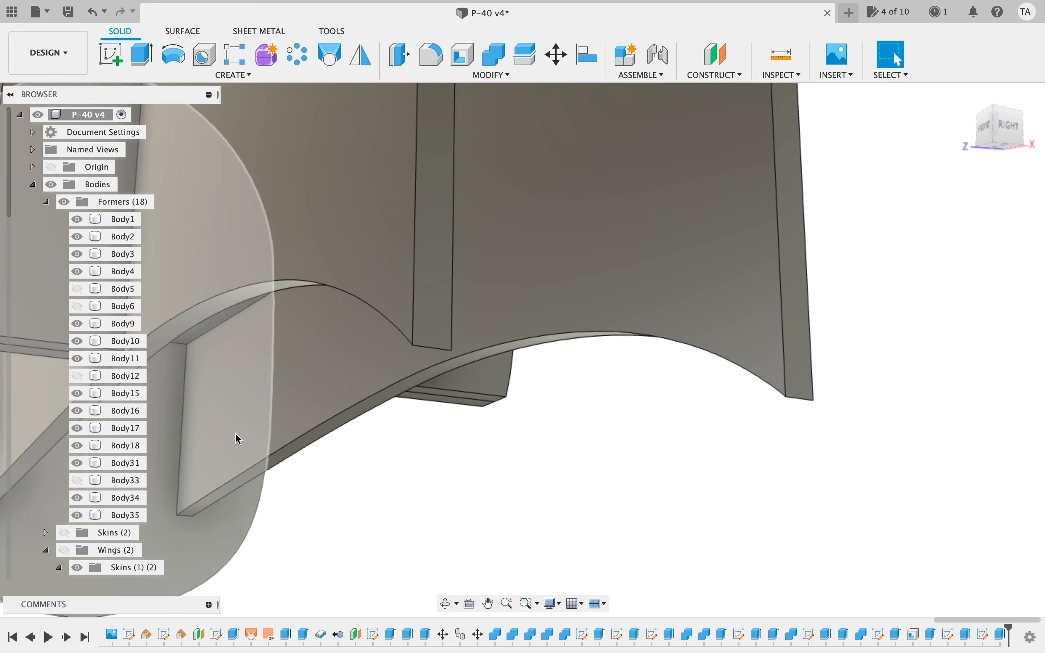
- Show the Wings folder and the formers Body5, Body12 and Body33 again
click(64, 550)
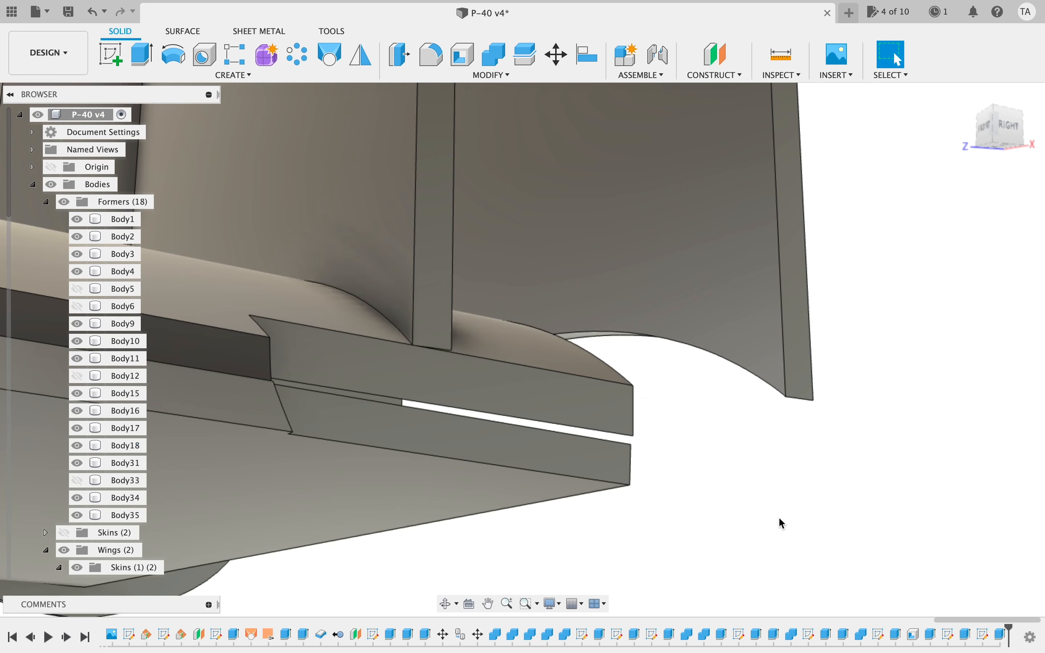
shift+middle_drag(966, 96, 881, 138)
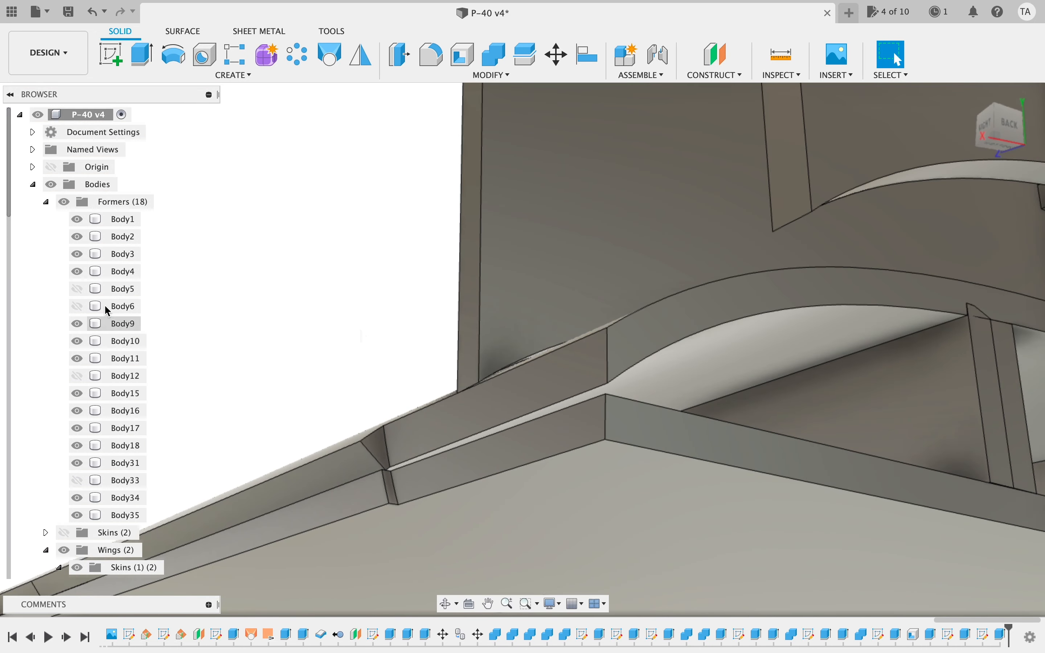
click(85, 290)
click(82, 289)
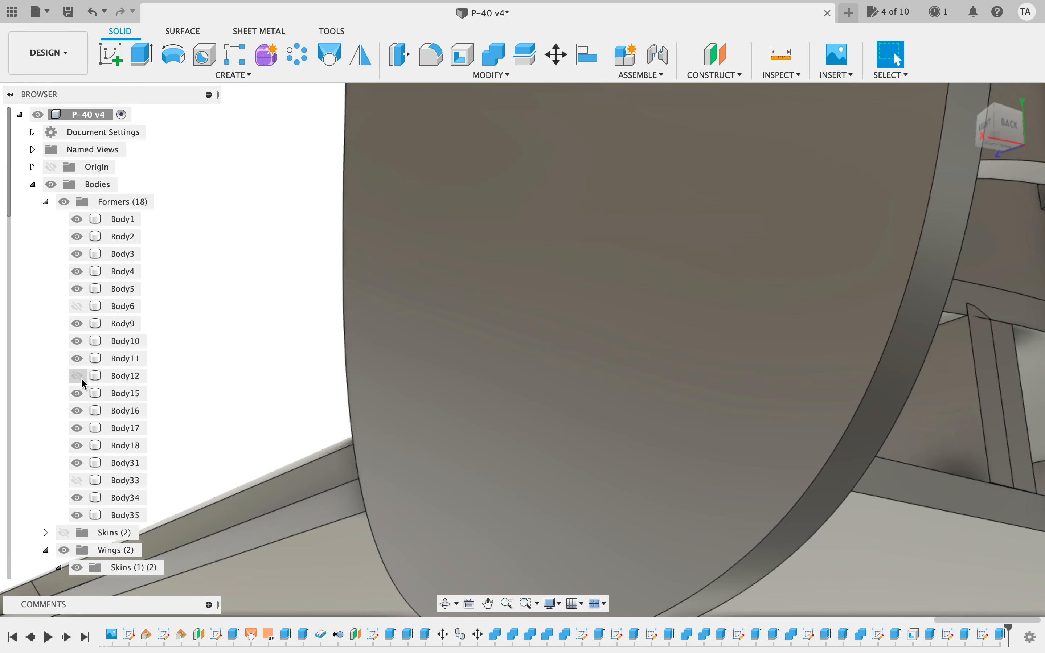
click(78, 376)
click(72, 478)
scroll(254, 408, down, 10)
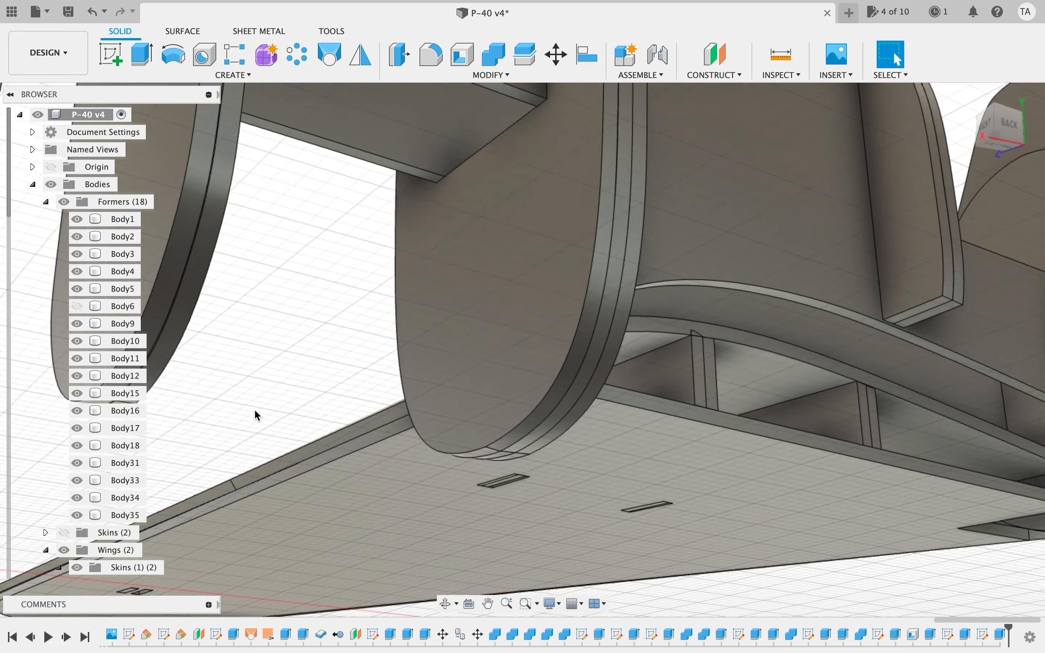
- Examine the fuselage boxes, formers and wing from the back to check how they fit together along the opening
shift+middle_drag(522, 347, 924, 335)
scroll(920, 329, right, 10)
scroll(920, 329, up, 3)
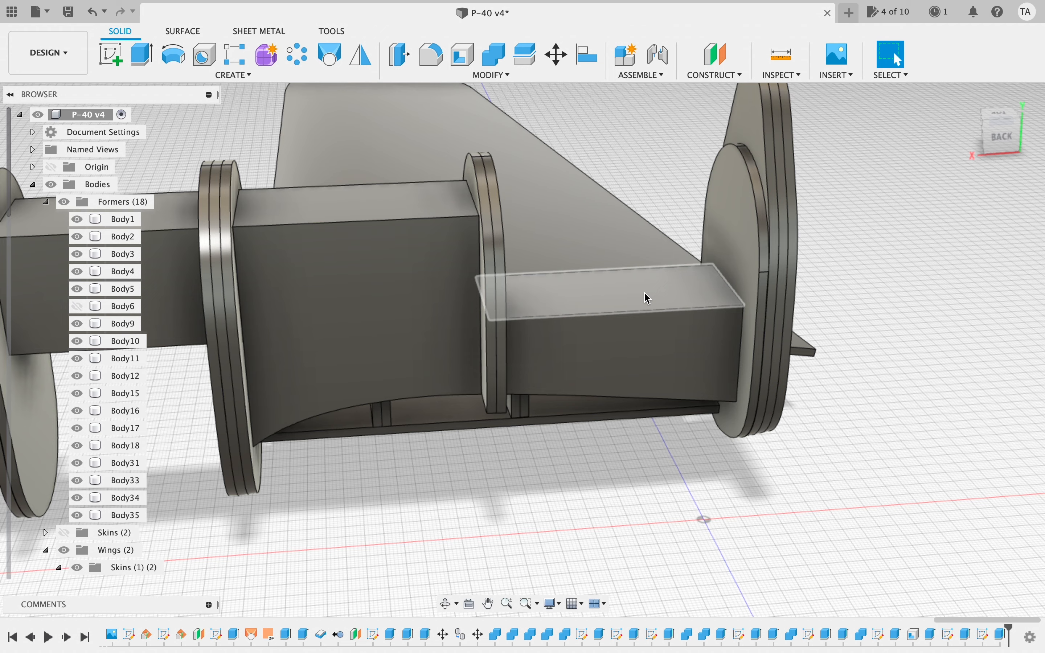
scroll(644, 291, right, 3)
scroll(644, 292, up, 2)
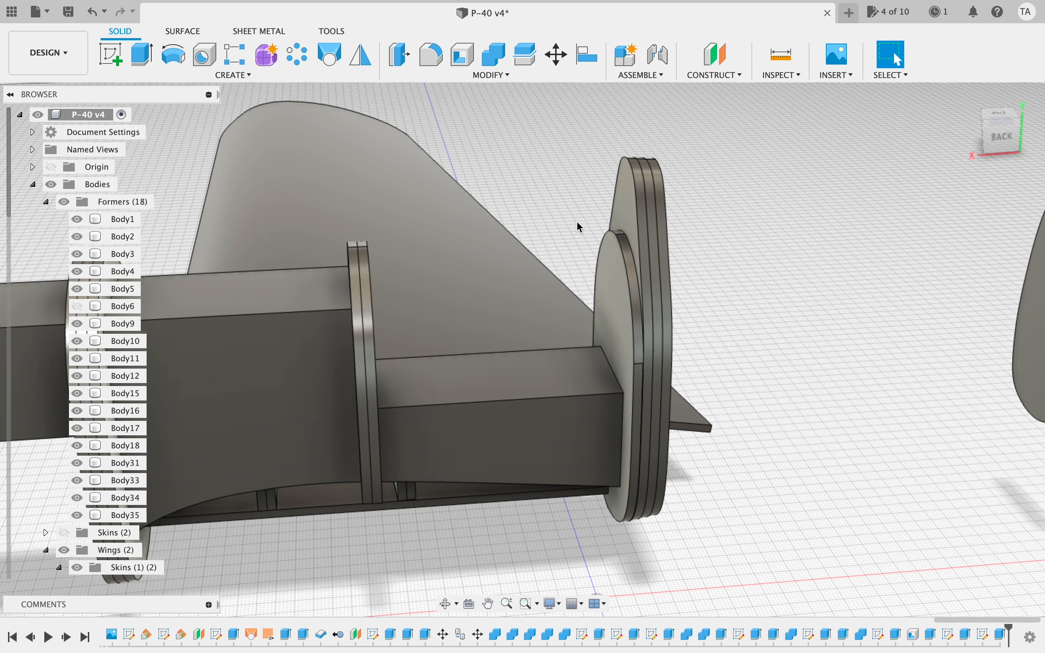
shift+middle_drag(791, 382, 696, 384)
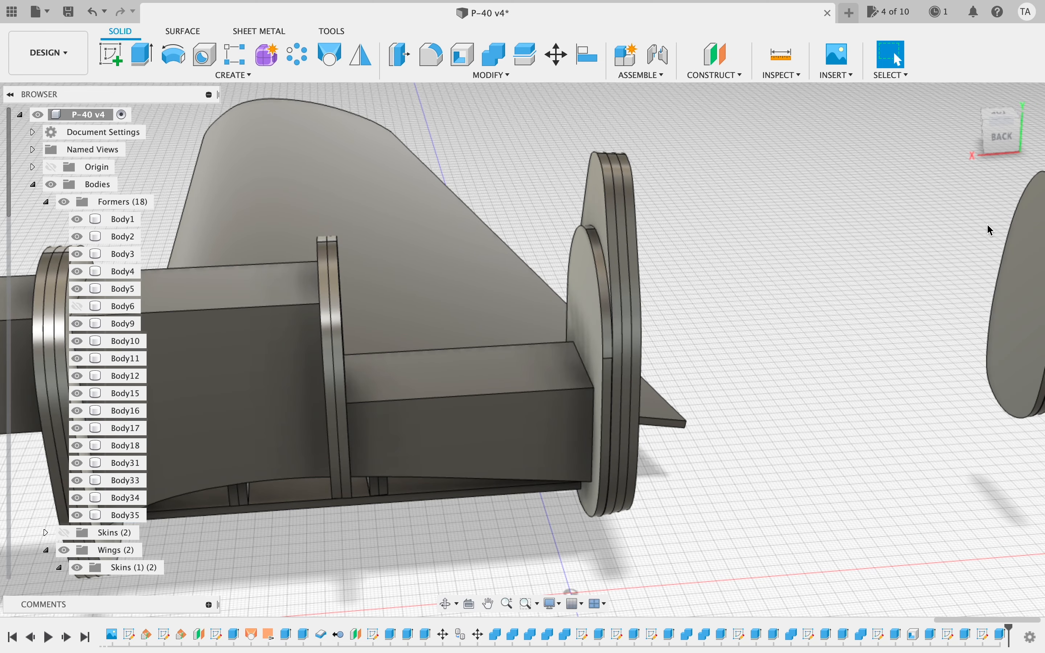
mouse_move(1010, 145)
mouse_down()
mouse_move(961, 75)
mouse_move(1001, 104)
mouse_up()
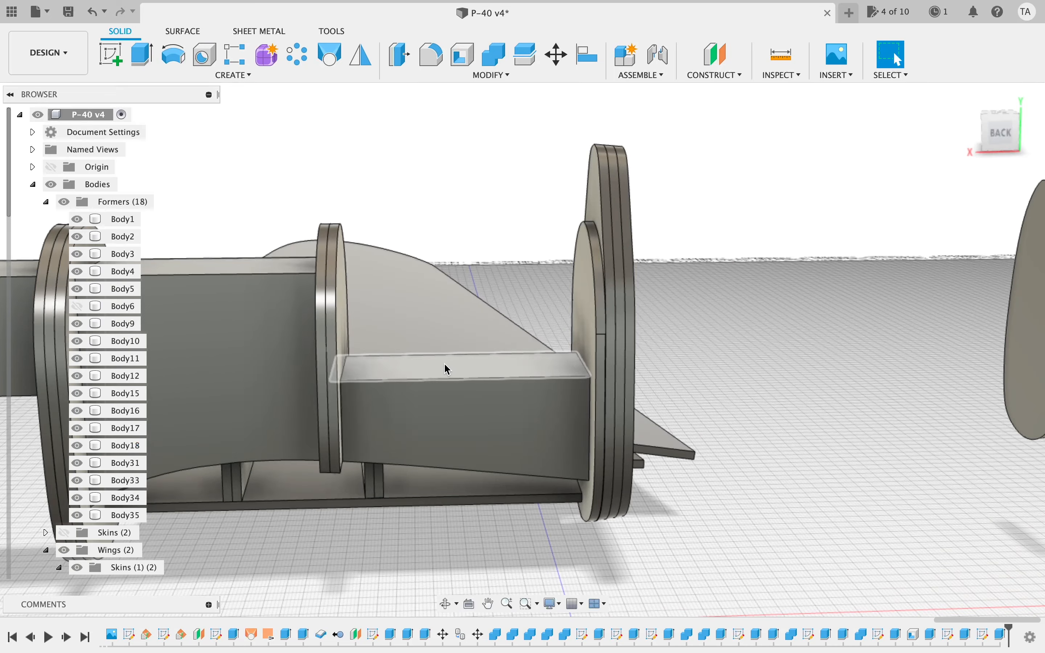
click(556, 384)
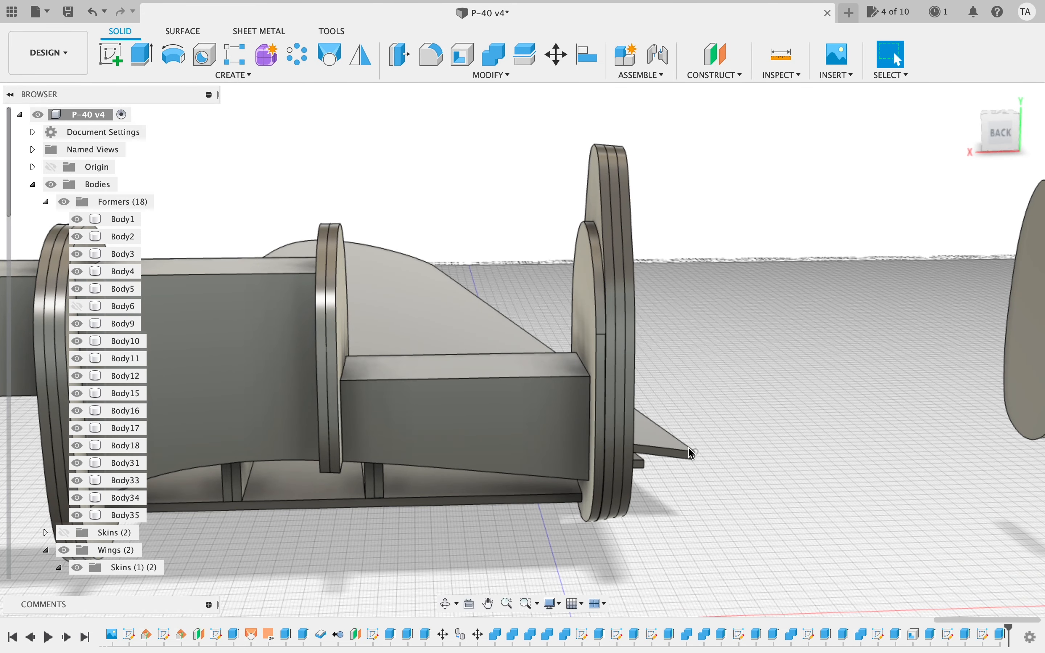
- Examine the whole fuselage from the back, including the gap between the boxed section and the separate tail former
middle_drag(693, 453, 906, 417)
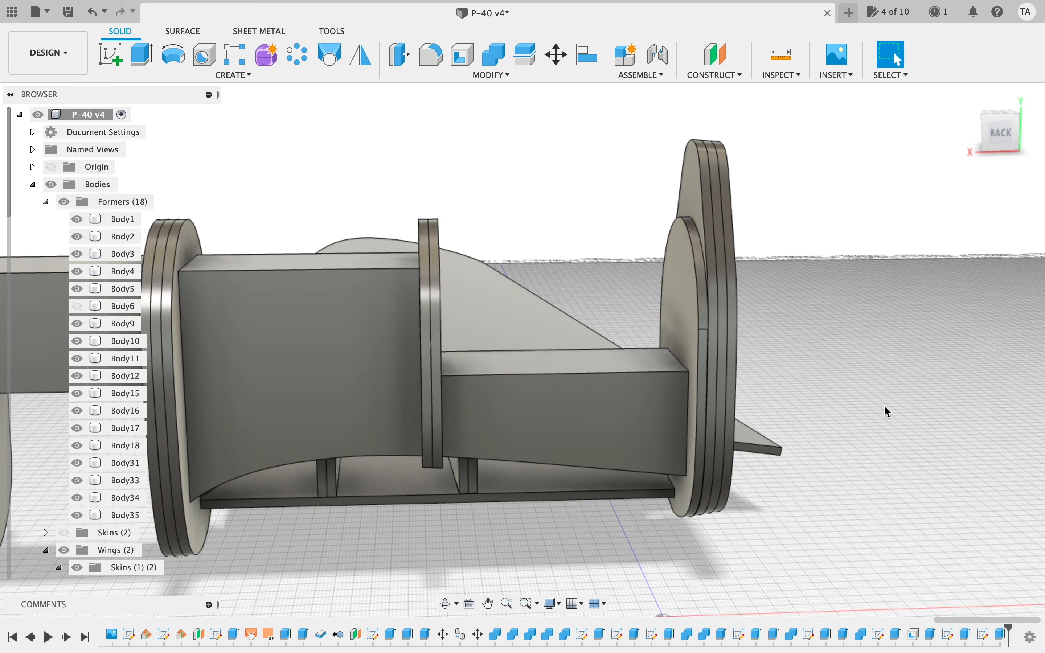
scroll(890, 412, down, 8)
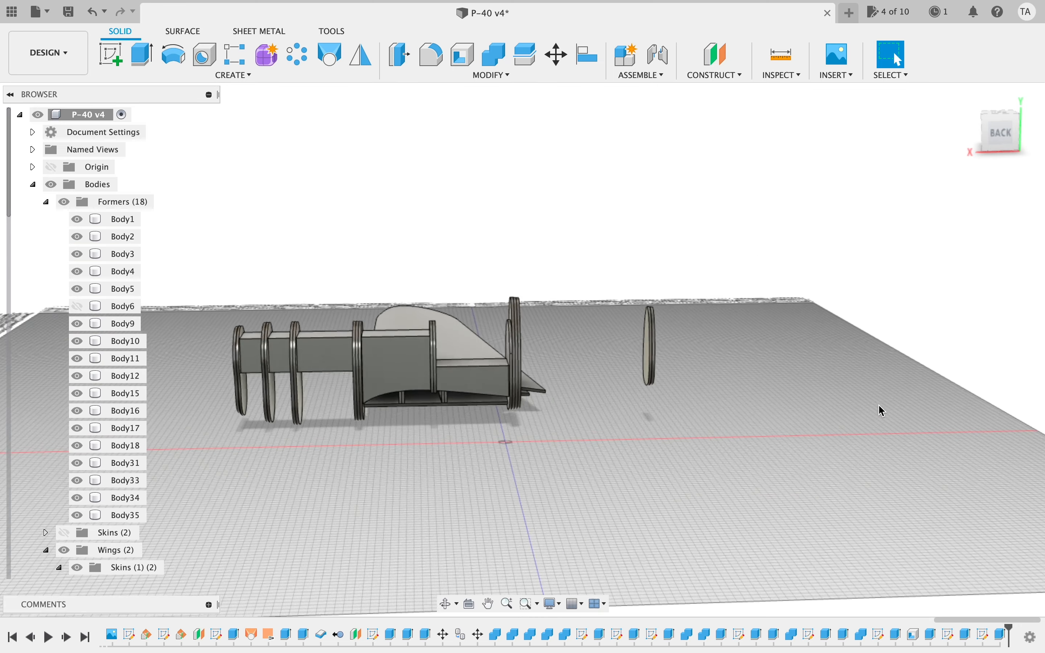
scroll(879, 411, left, 5)
scroll(879, 410, up, 2)
scroll(879, 410, down, 2)
scroll(879, 410, right, 3)
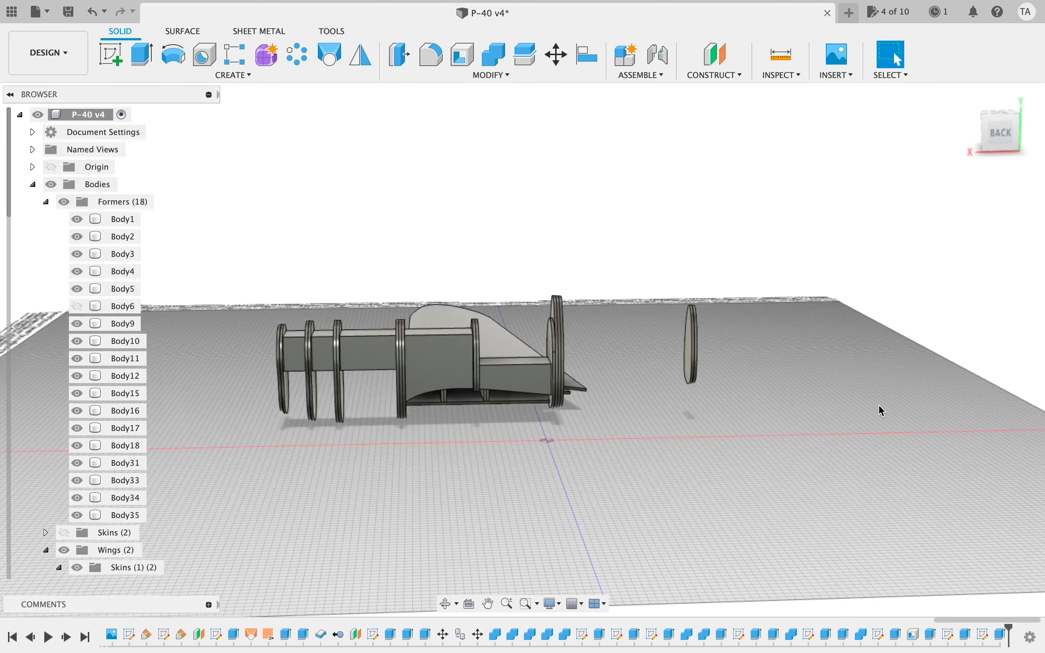
scroll(883, 412, right, 2)
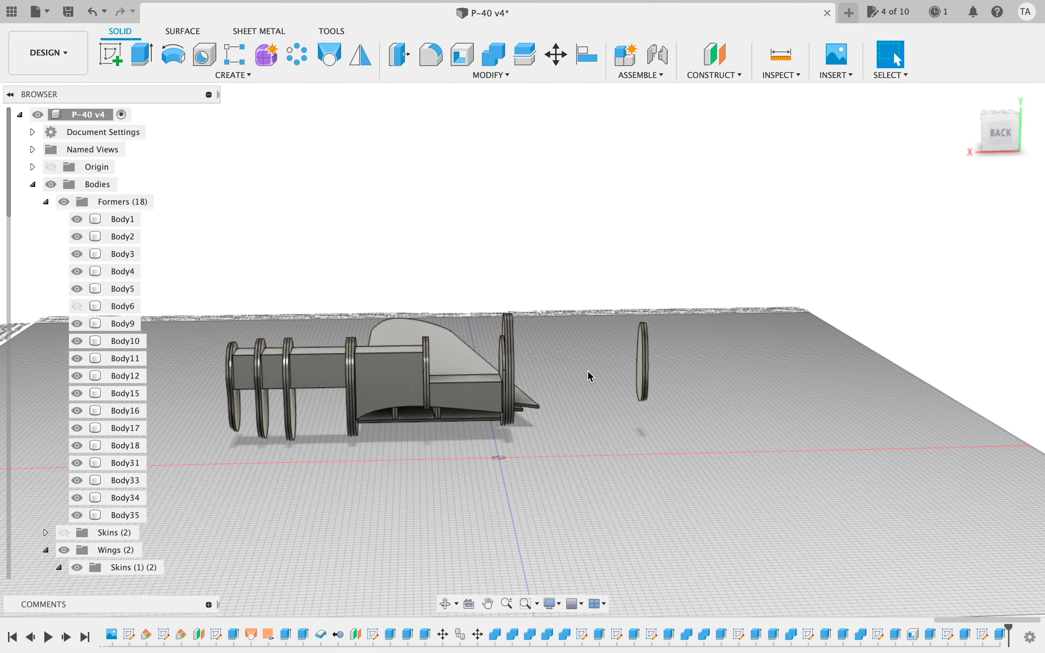
scroll(590, 375, right, 4)
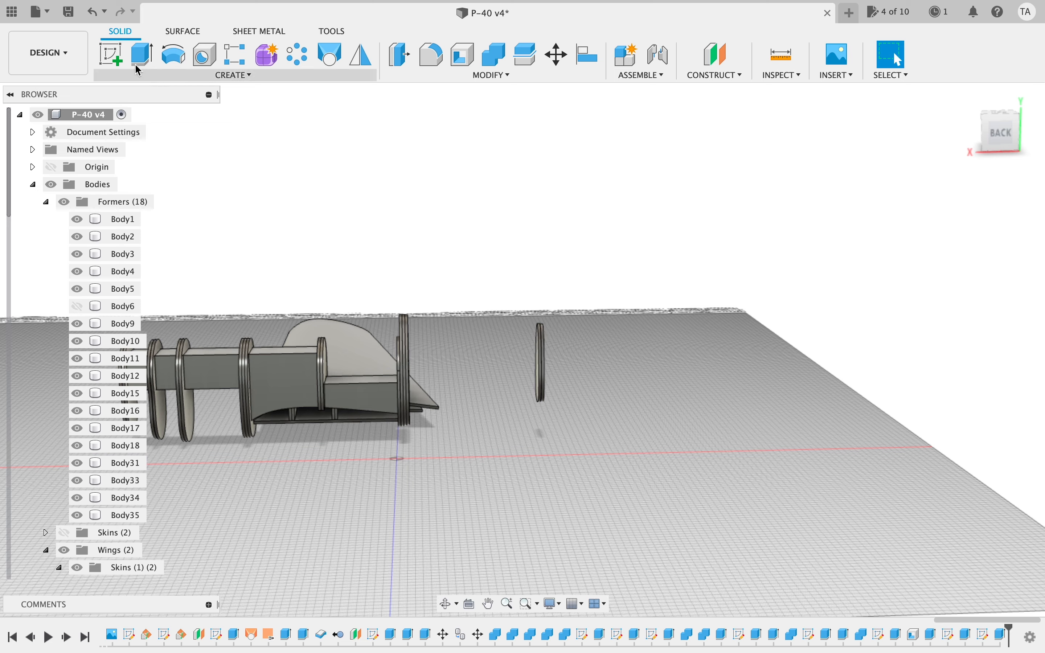
- Start a sketch on the vertical XY plane, show the fuselage Skins folder and turn on Slice for the sketch
click(110, 54)
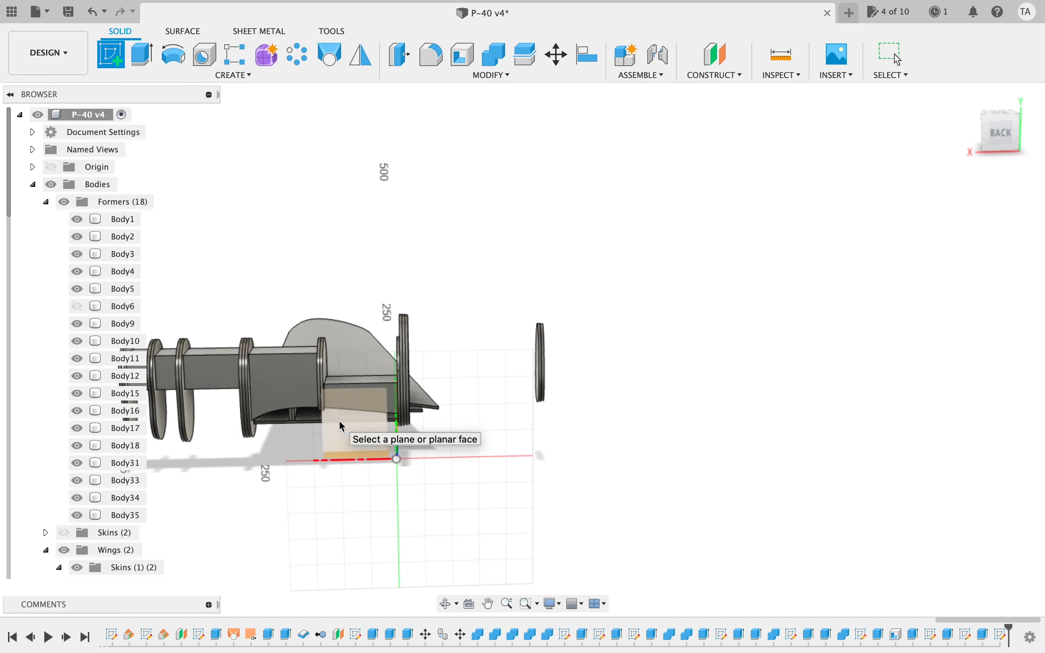
click(345, 431)
scroll(691, 368, up, 3)
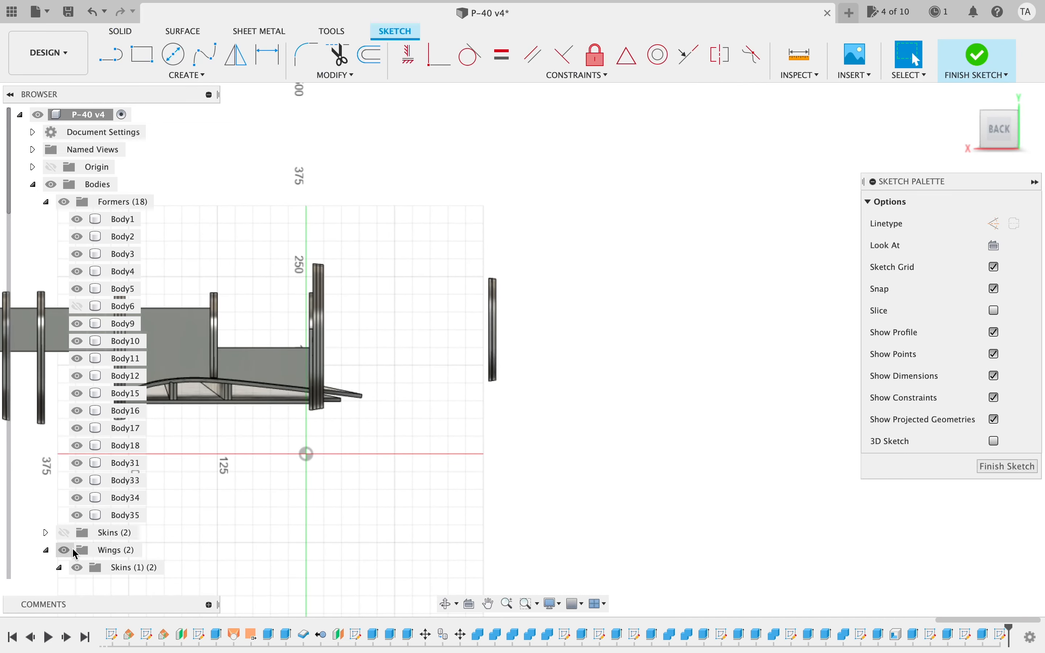
scroll(75, 554, down, 5)
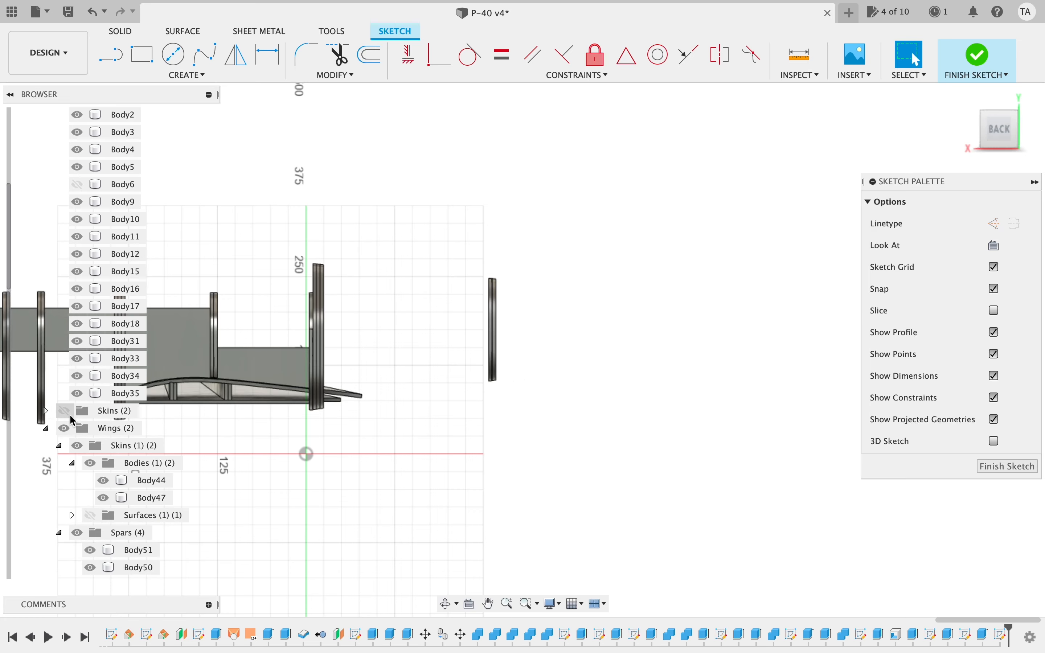
click(65, 411)
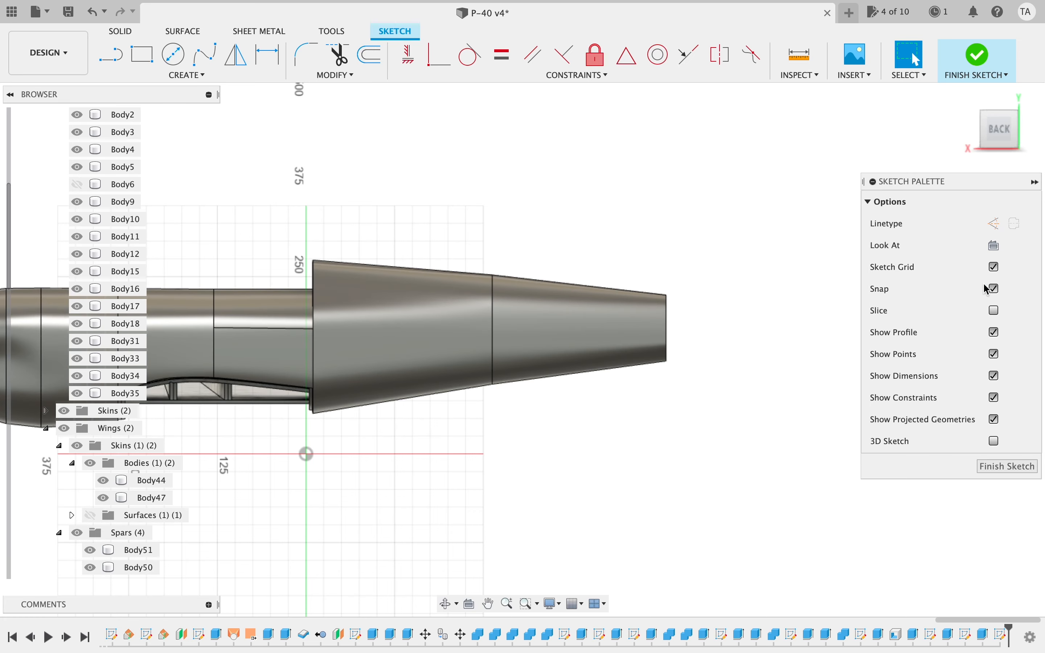
click(995, 312)
scroll(682, 460, right, 5)
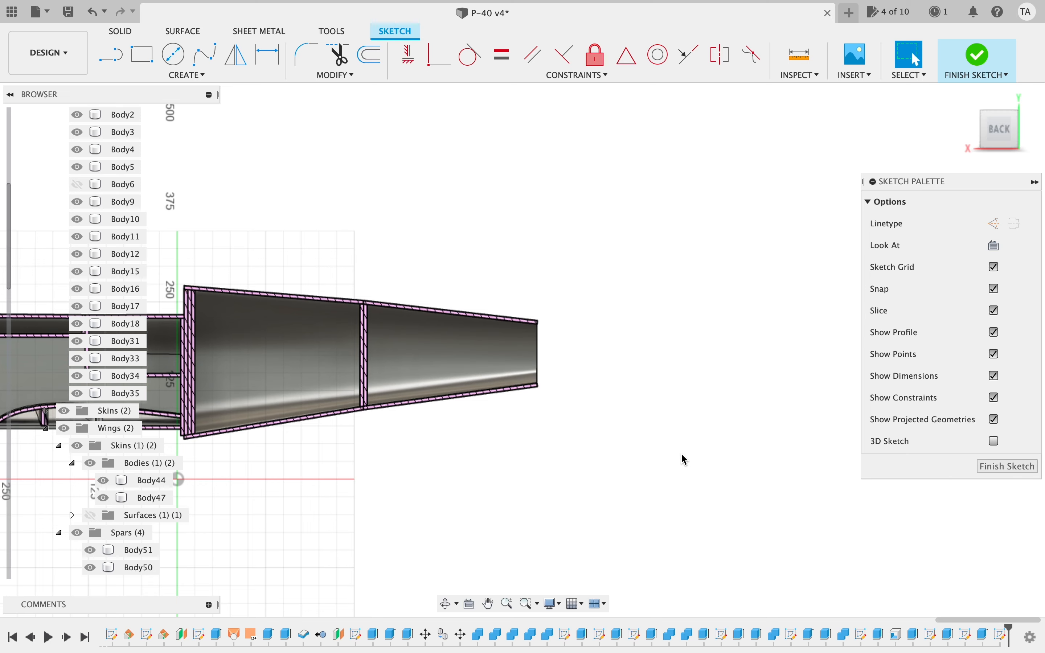
scroll(685, 459, up, 10)
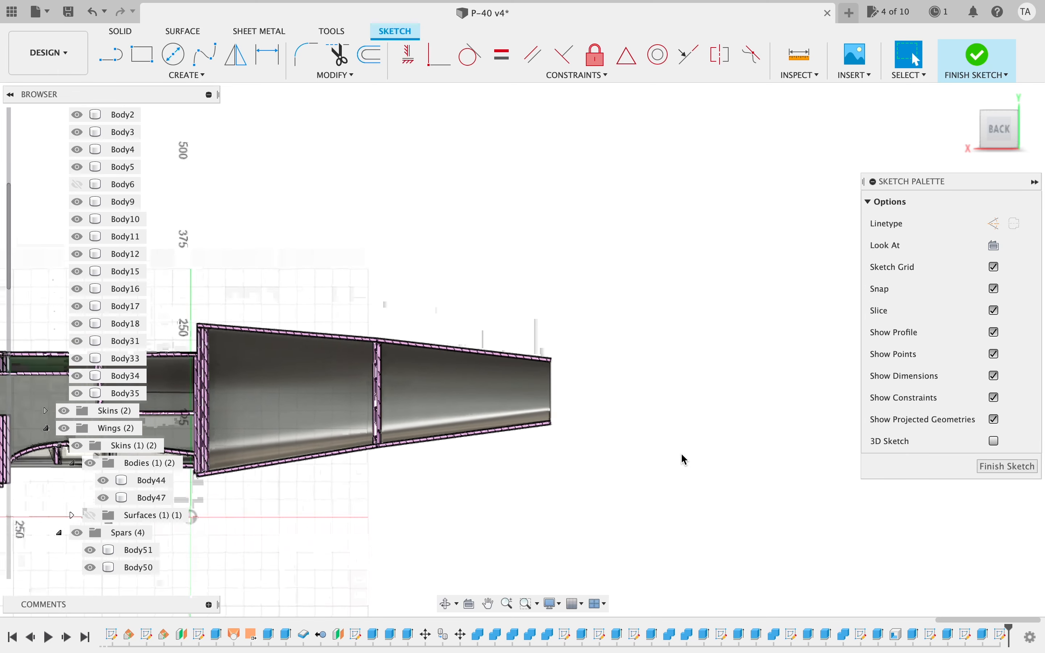
scroll(685, 459, down, 3)
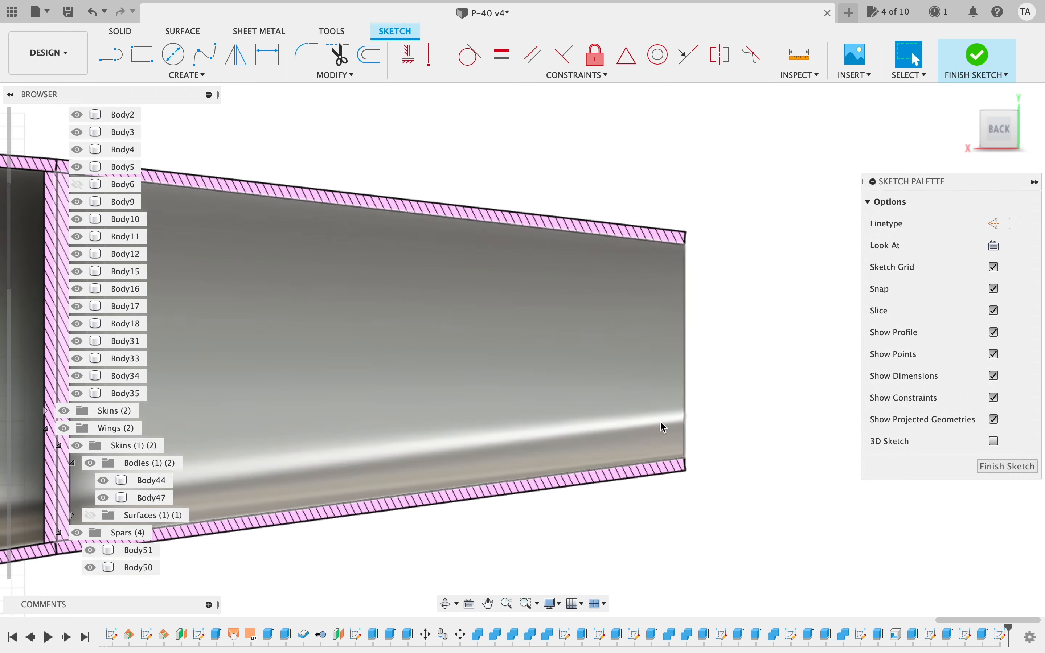
- Draw a line from the tail skin's lower inner wall diagonally up toward the tail end, continued by a vertical line
click(111, 54)
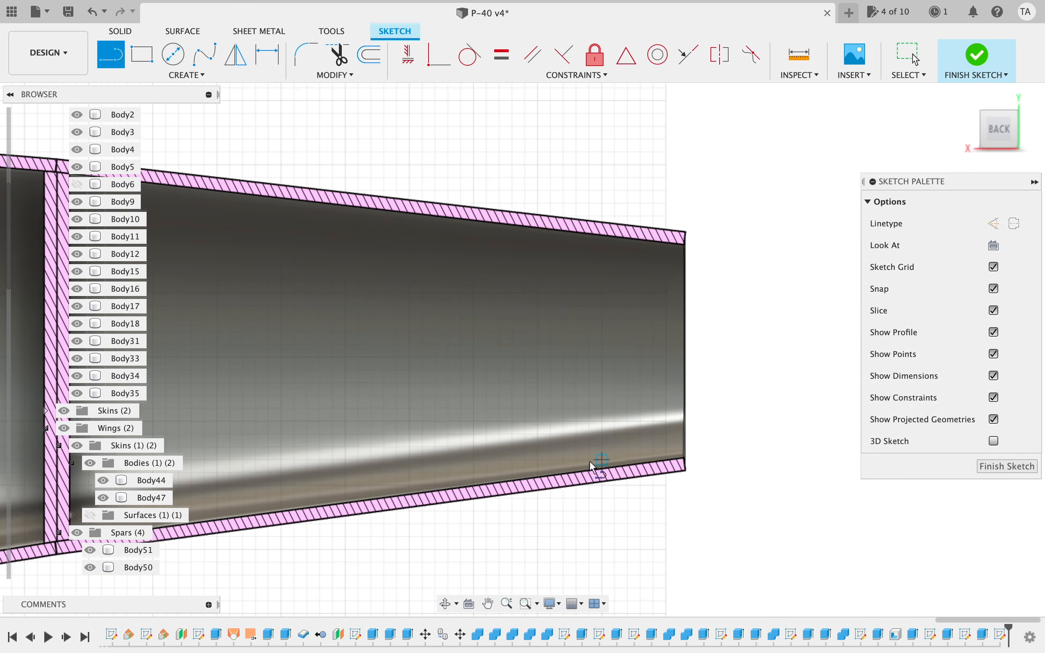
scroll(475, 486, up, 8)
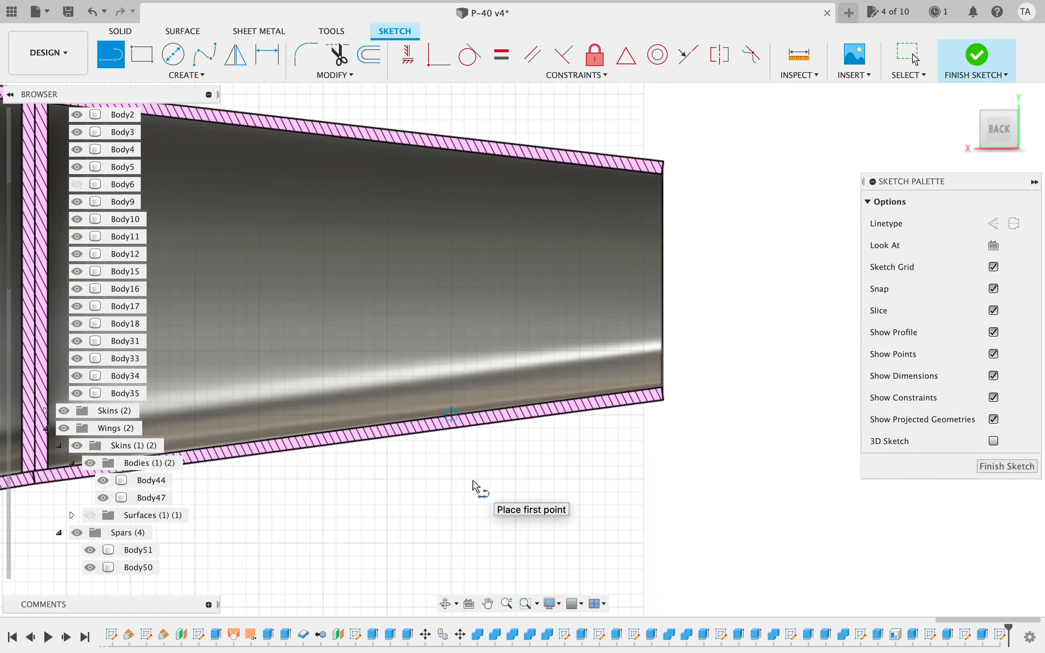
scroll(475, 486, down, 4)
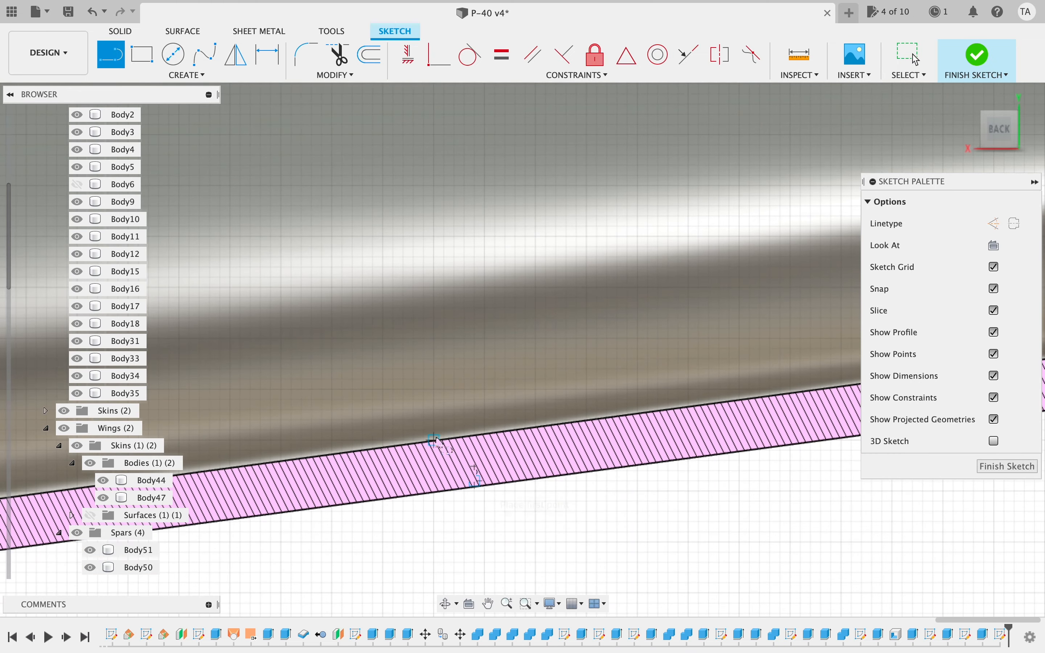
click(436, 440)
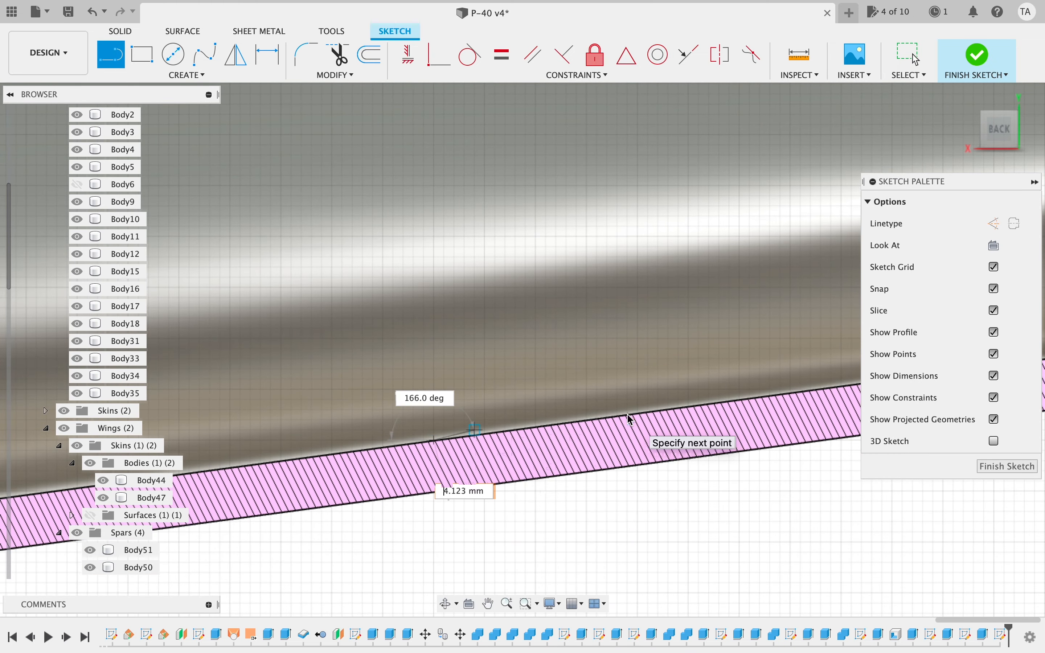
click(507, 604)
drag(581, 469, 572, 359)
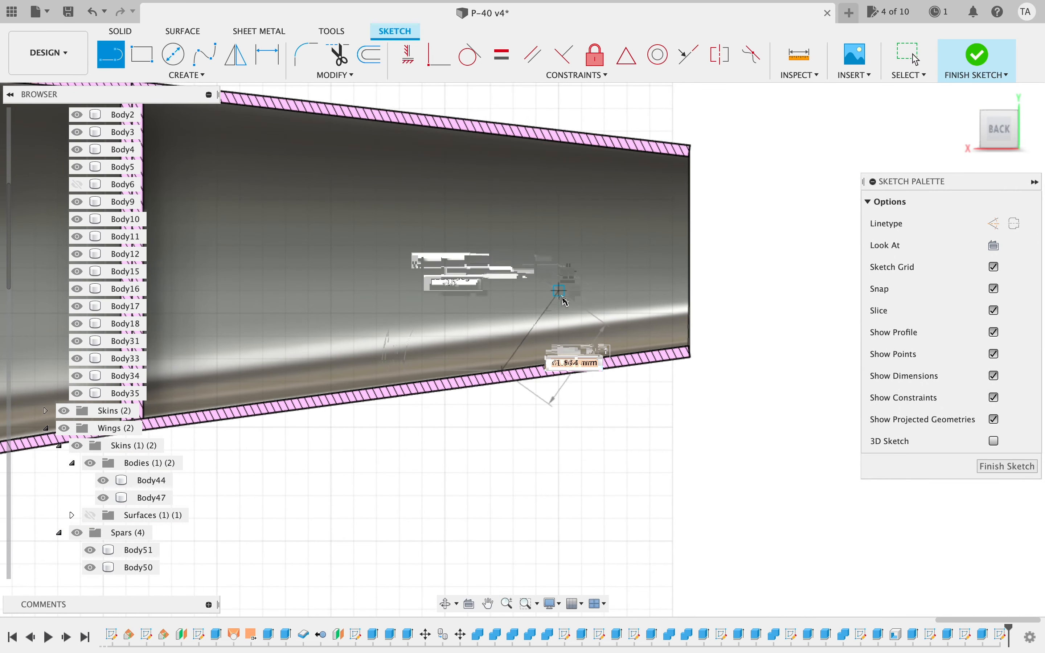
click(558, 314)
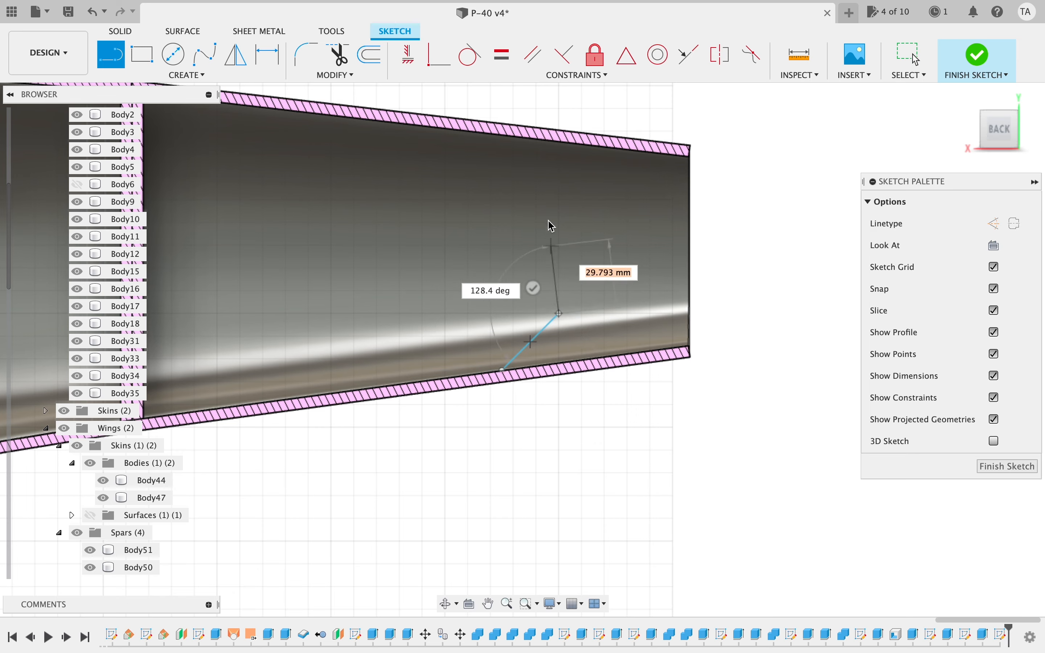
click(559, 200)
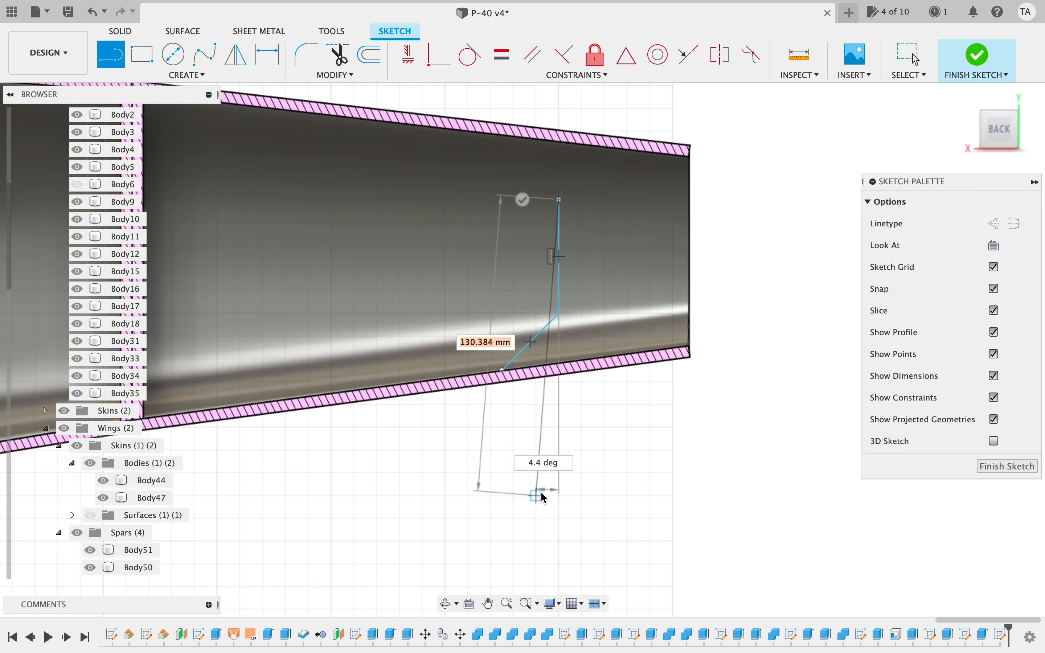
- Continue the outline from the vertical line with a diagonal about 37 mm long to the tail skin's upper inner wall
click(513, 604)
drag(513, 605, 497, 578)
click(488, 605)
drag(485, 259, 490, 586)
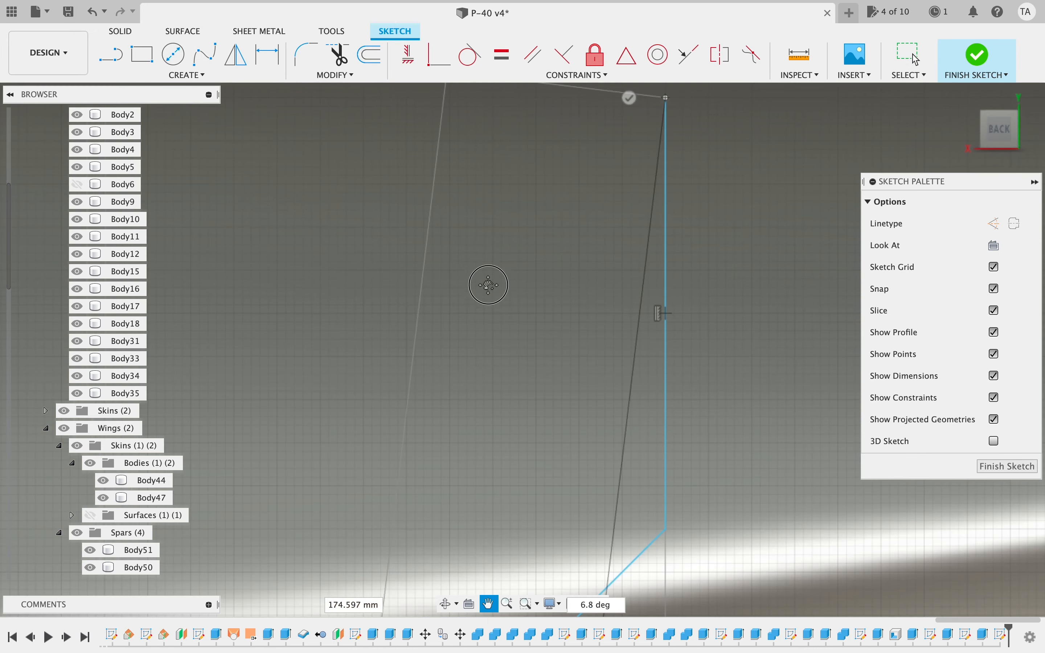
drag(490, 286, 483, 516)
drag(454, 220, 455, 359)
key(Escape)
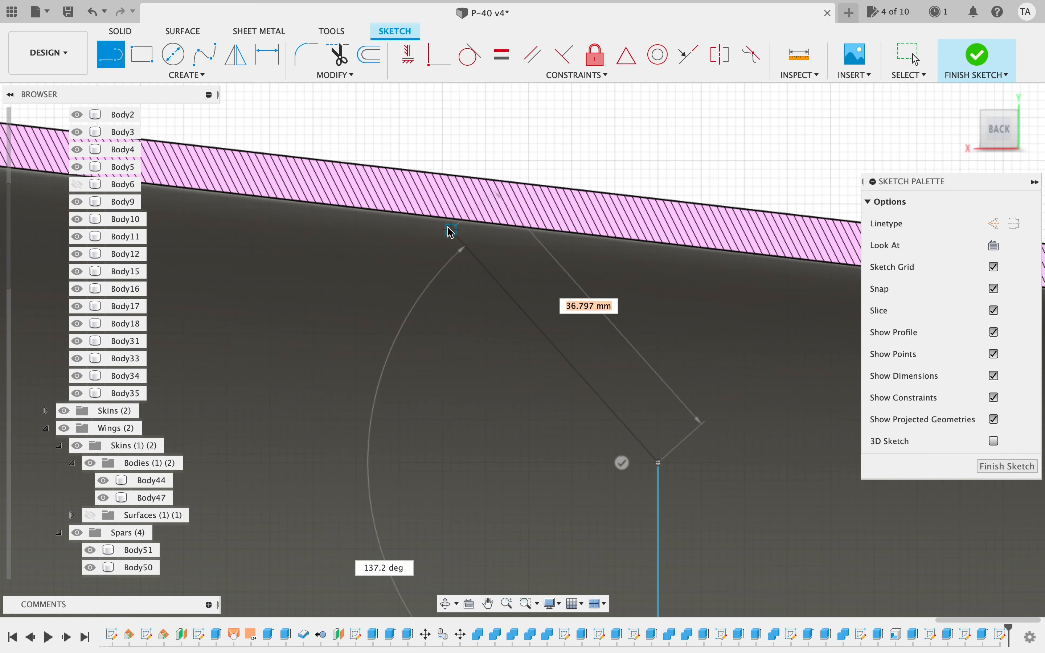
click(462, 221)
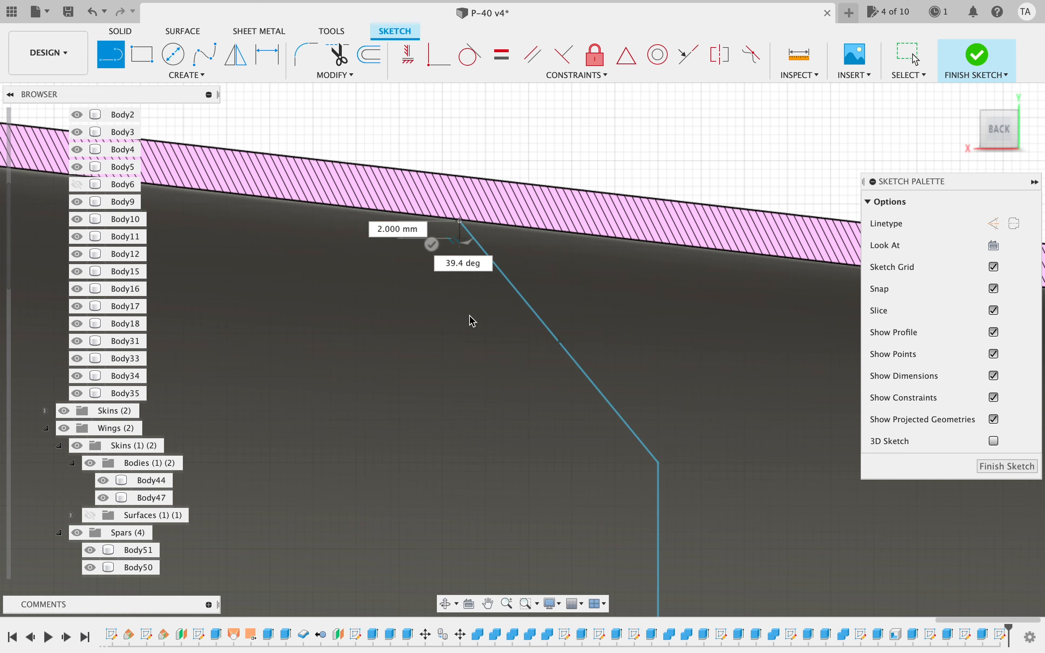
- Extend the outline along the upper skin's inner wall to the upper corner on the far side of the tail former
click(508, 605)
drag(543, 522, 477, 564)
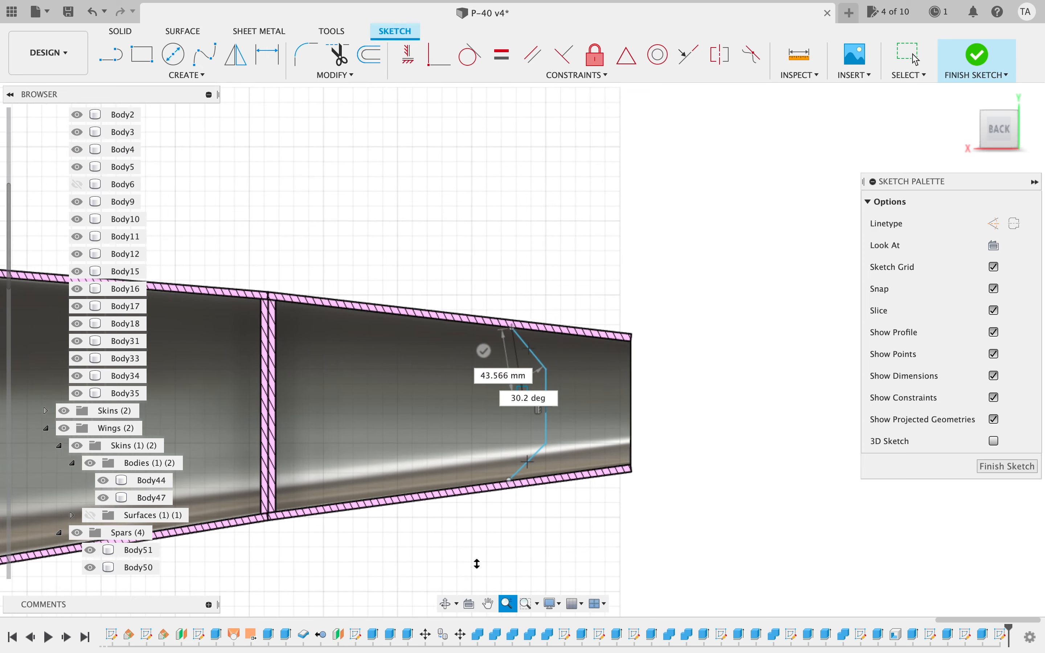
click(489, 604)
drag(401, 460, 609, 478)
key(Escape)
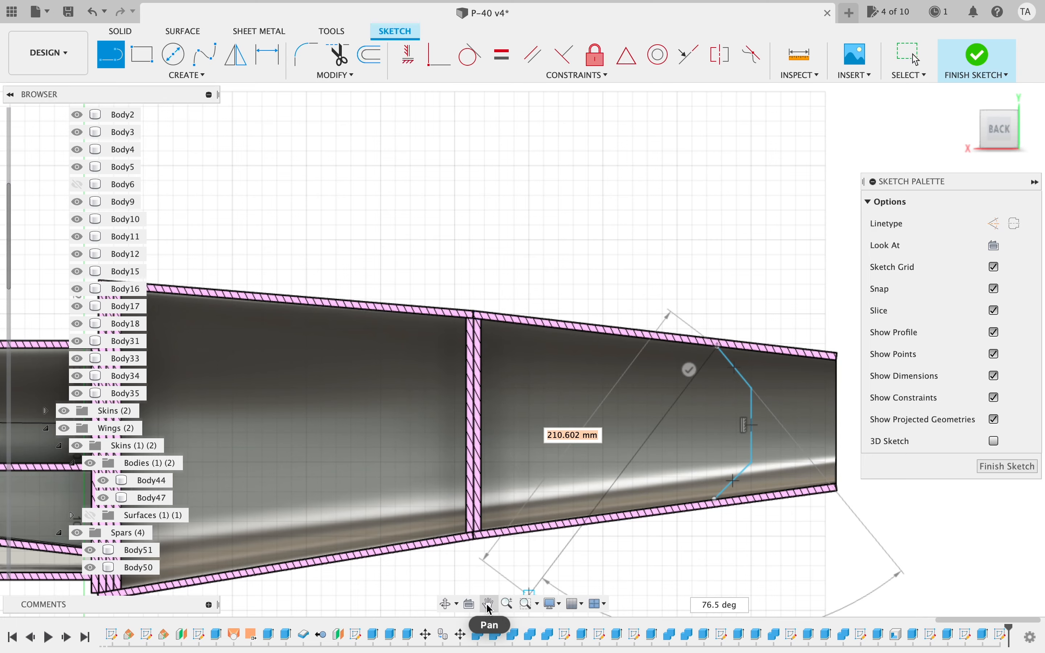
click(507, 604)
drag(461, 384, 493, 474)
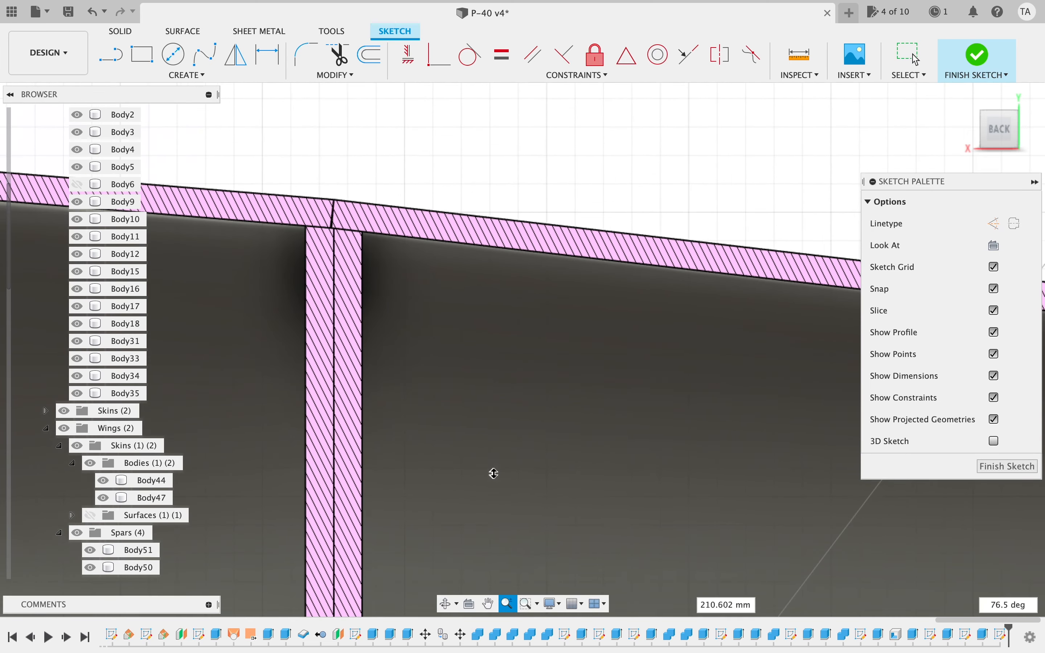
drag(310, 276, 486, 440)
key(Escape)
click(508, 603)
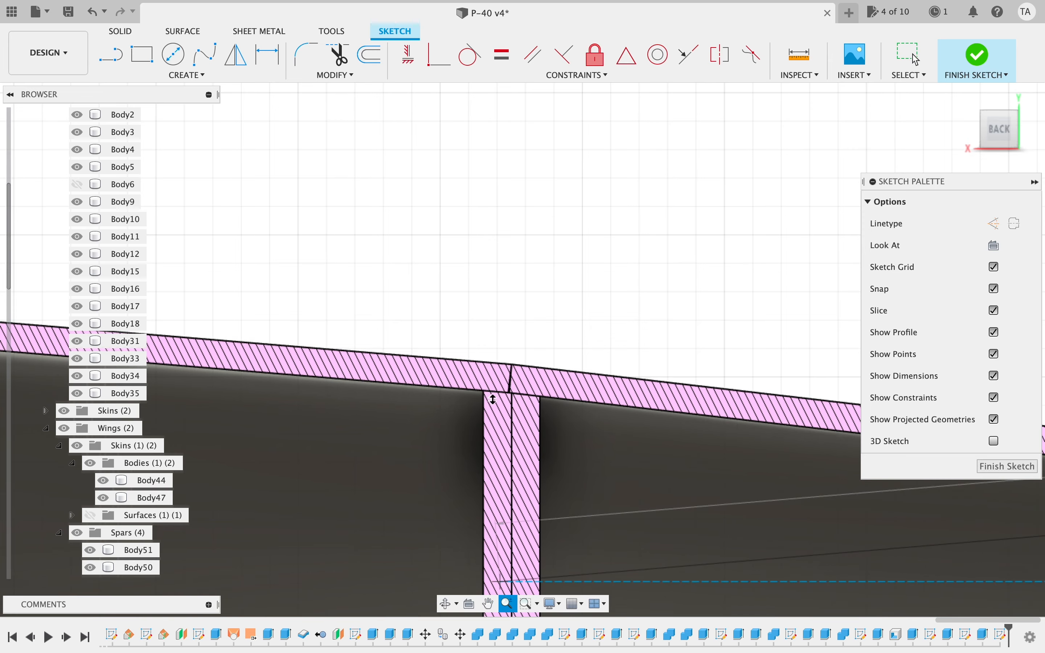
drag(494, 398, 510, 496)
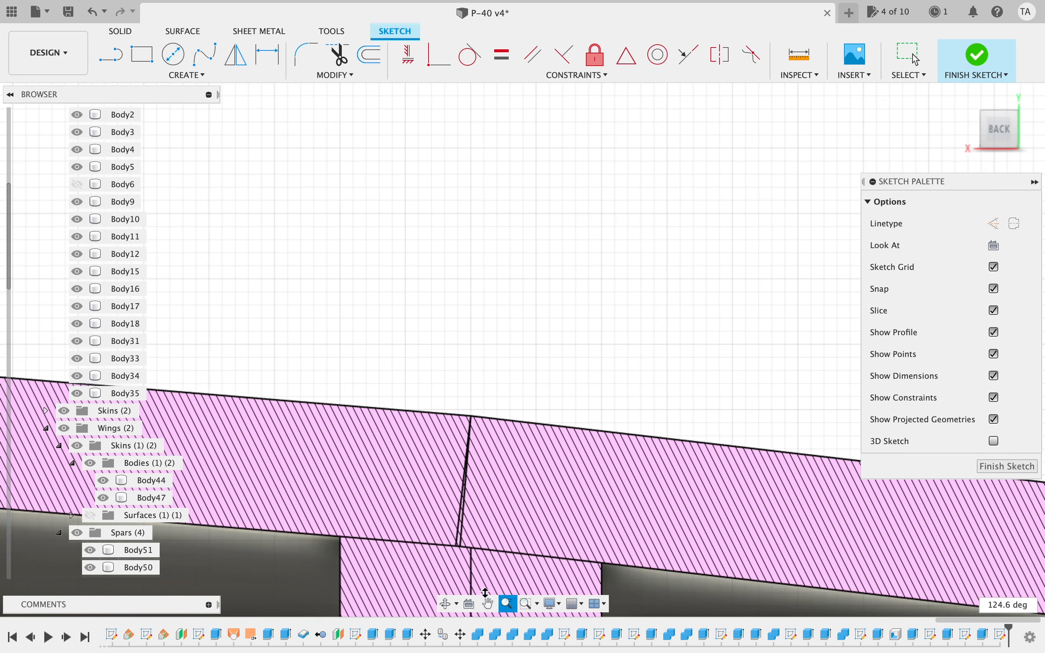
drag(482, 535, 500, 313)
key(Escape)
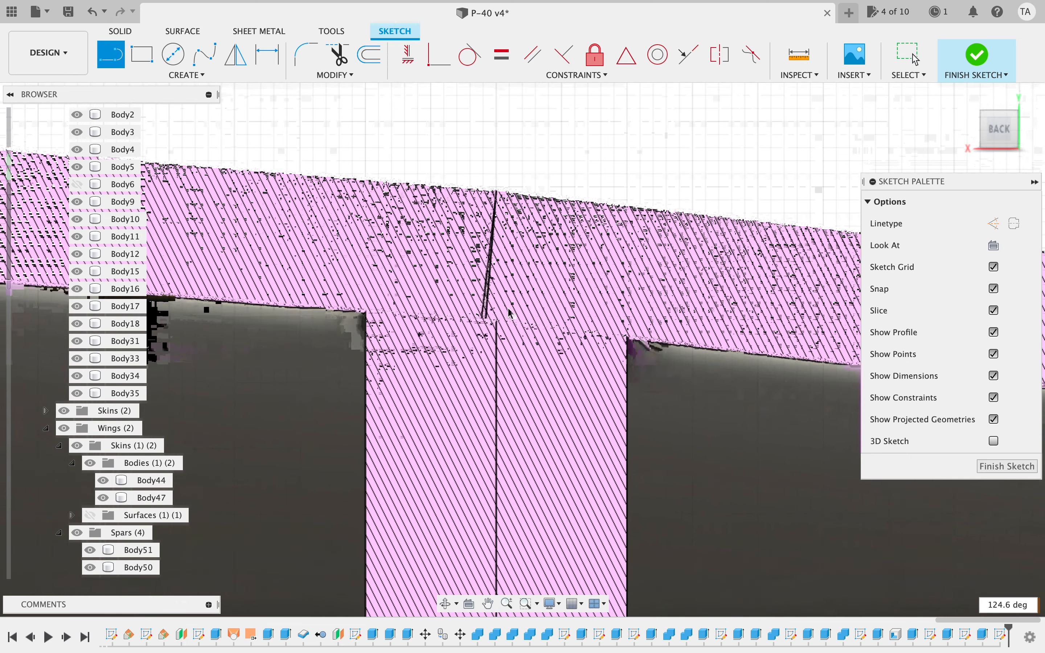
click(366, 314)
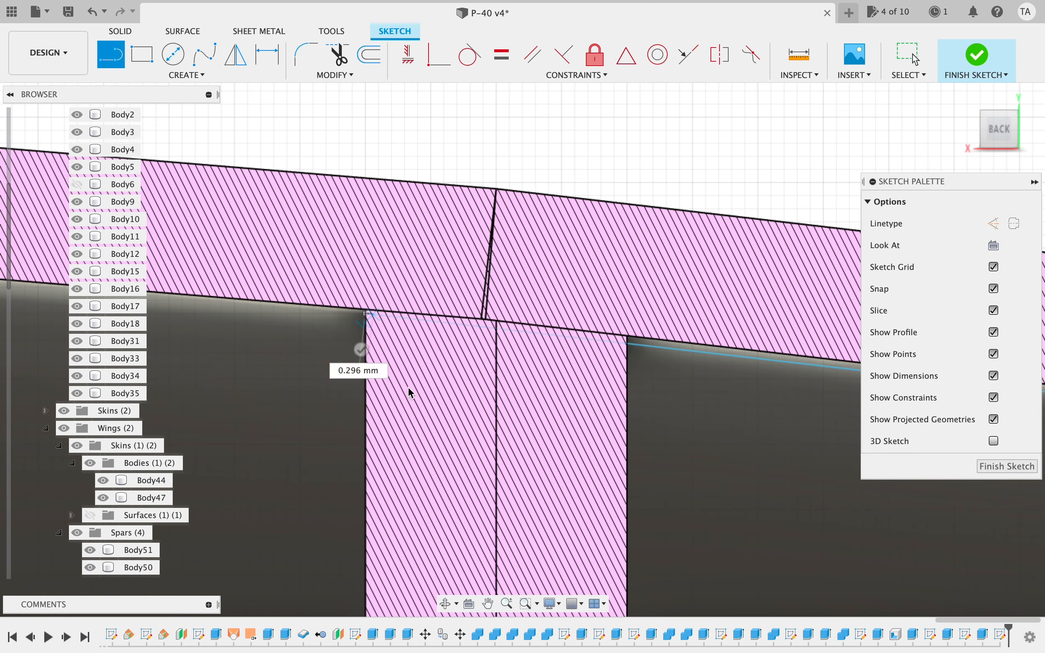
- Continue the outline down the tail former's forward face to its lower corner at the bottom skin's inner wall
click(508, 604)
mouse_move(525, 543)
mouse_down()
mouse_move(541, 252)
mouse_move(542, 617)
mouse_up()
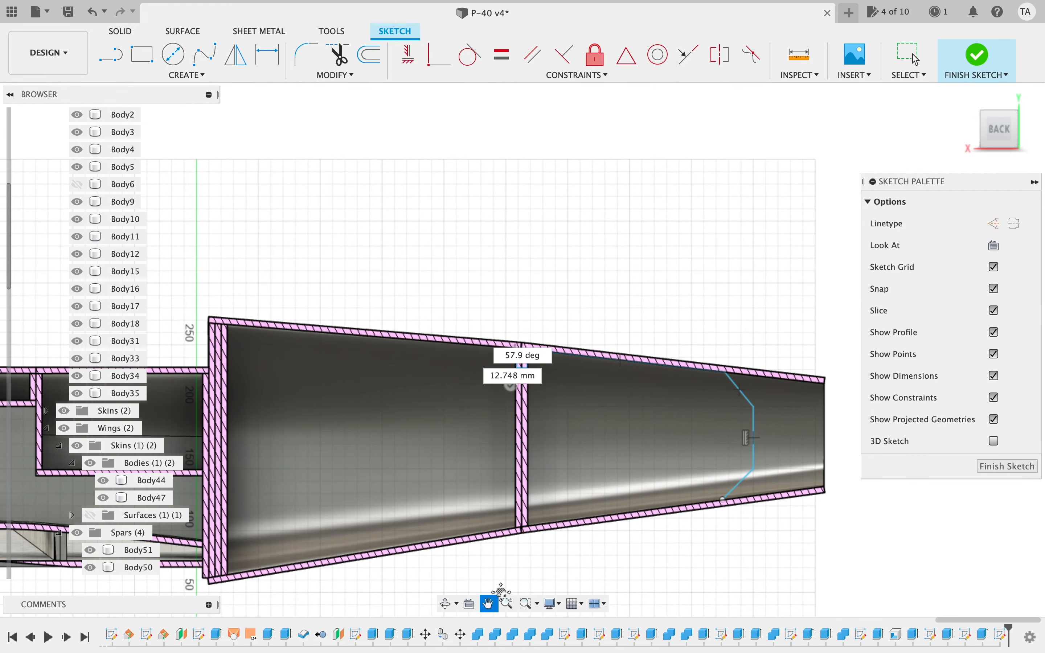
mouse_move(562, 503)
mouse_down()
mouse_move(474, 501)
mouse_move(529, 413)
mouse_up()
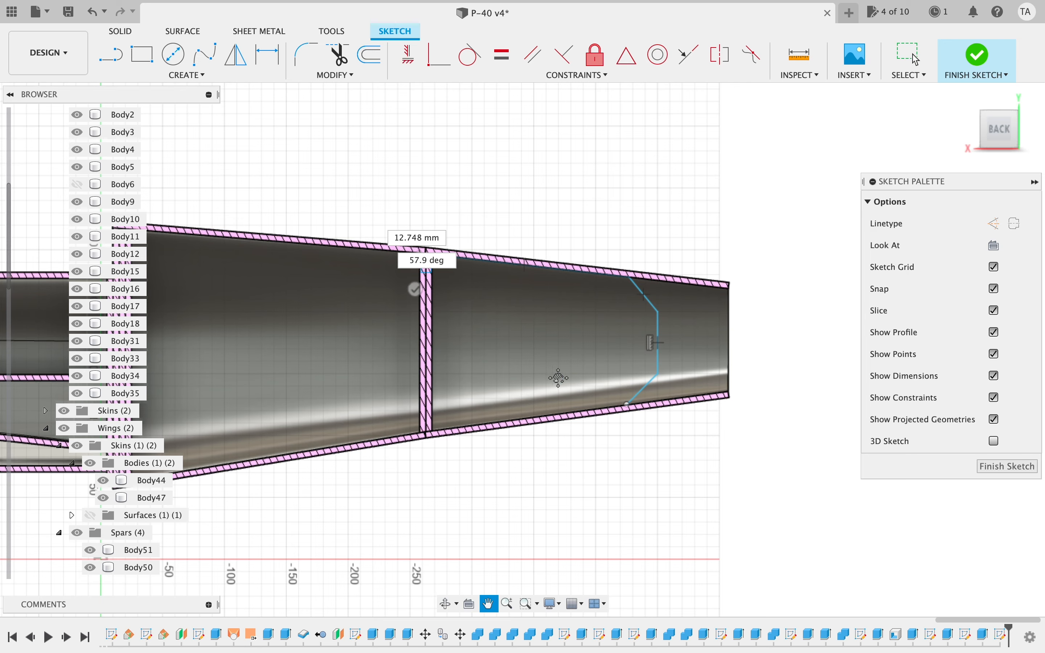
scroll(558, 378, down, 2)
scroll(558, 378, left, 2)
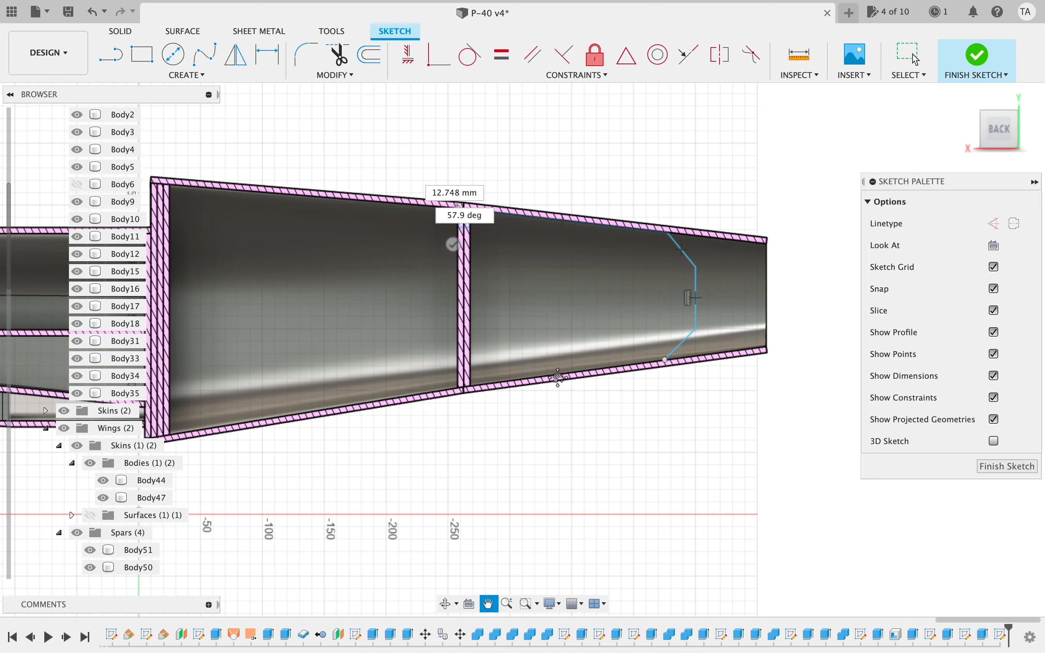
scroll(557, 377, up, 4)
scroll(557, 378, up, 5)
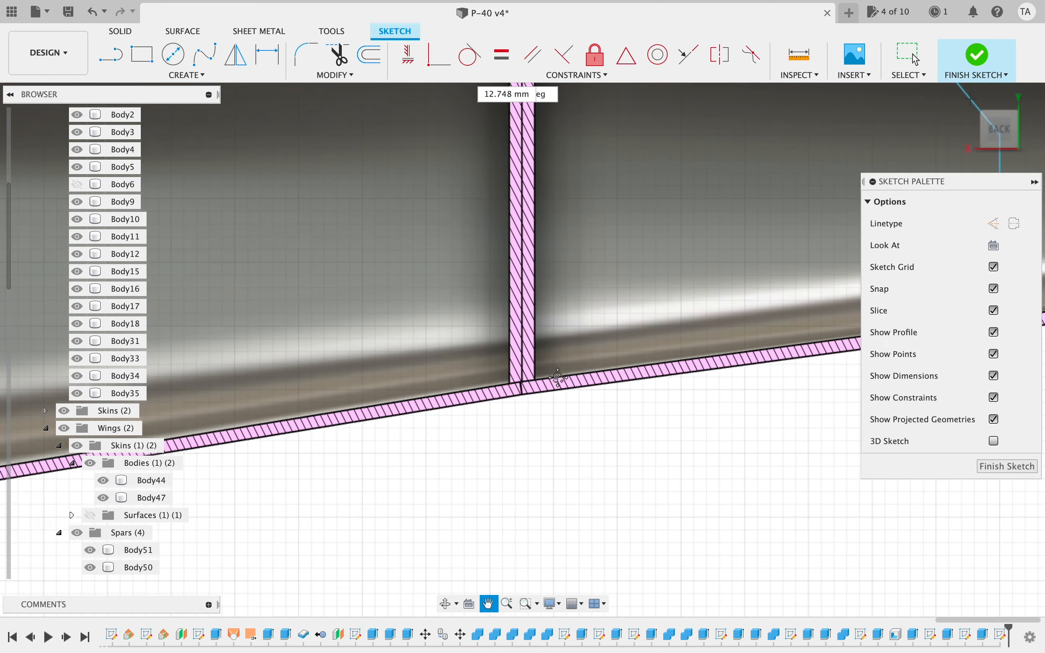
scroll(558, 378, up, 2)
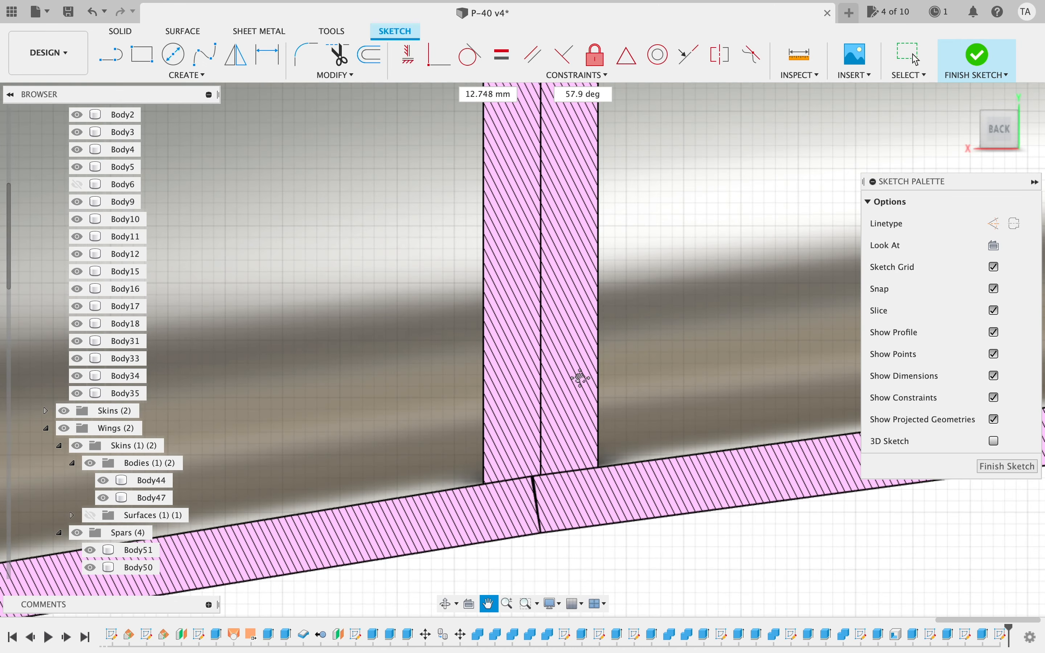
scroll(557, 378, up, 4)
scroll(561, 410, up, 1)
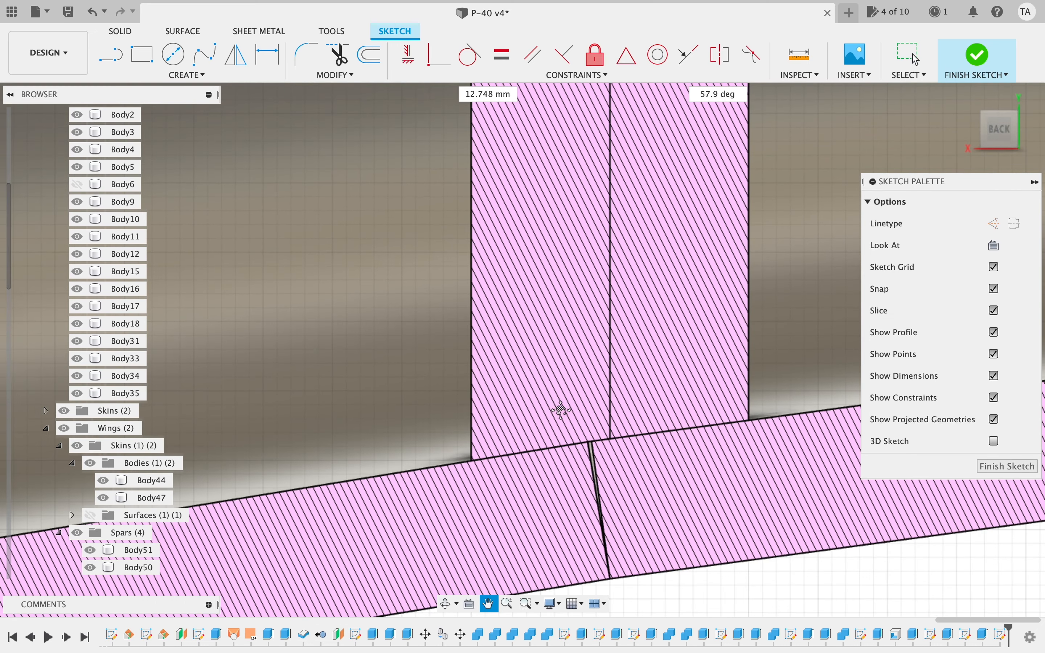
click(472, 460)
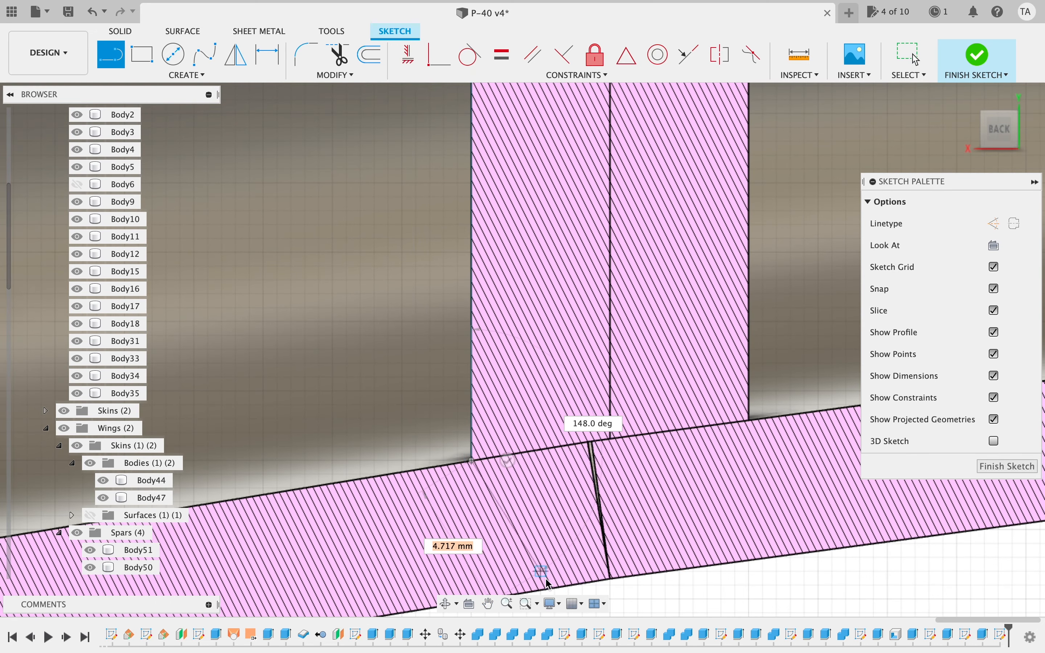
- Close the outline along the lower skin's inner wall back to the diagonal's starting point and end the line
scroll(515, 603, down, 5)
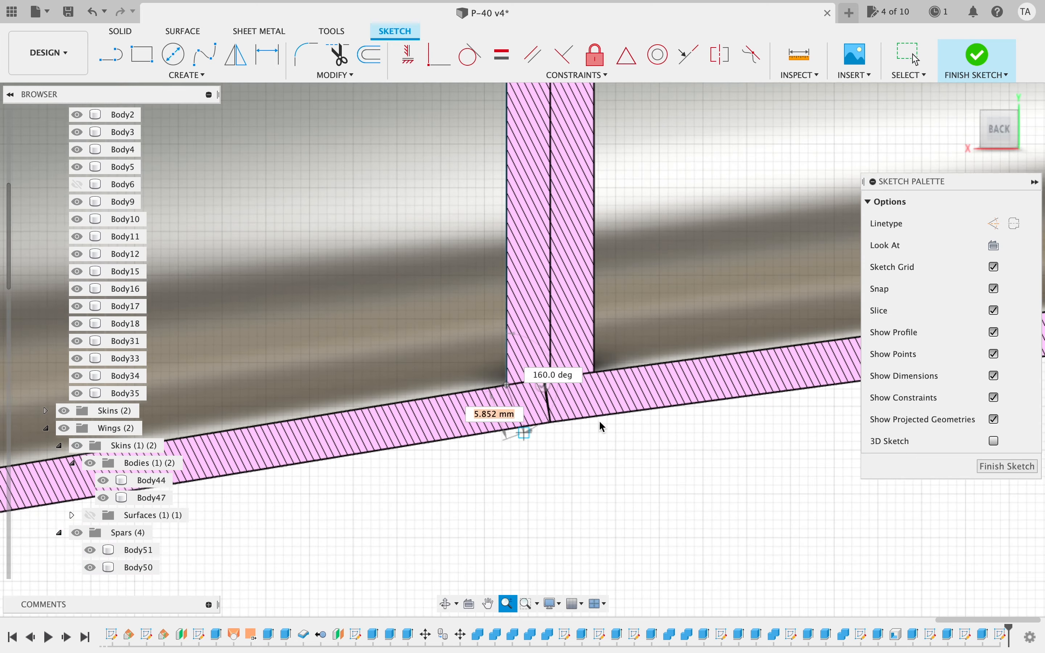
click(483, 604)
mouse_move(686, 467)
mouse_down()
mouse_move(558, 467)
mouse_move(688, 446)
mouse_move(522, 506)
mouse_move(268, 508)
mouse_move(233, 520)
mouse_up()
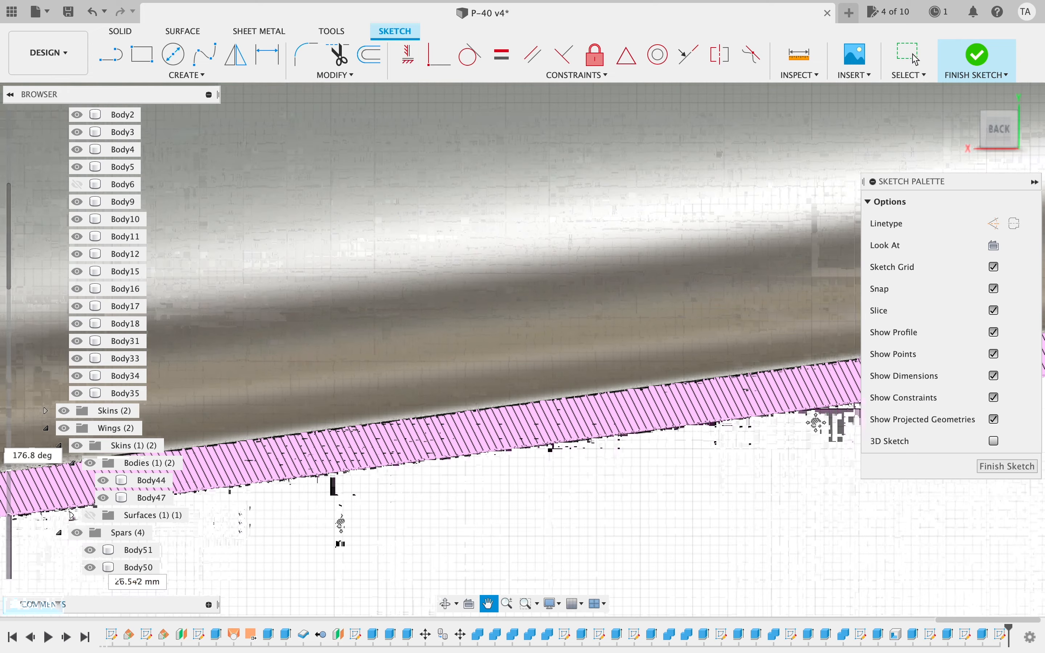
drag(816, 422, 1, 531)
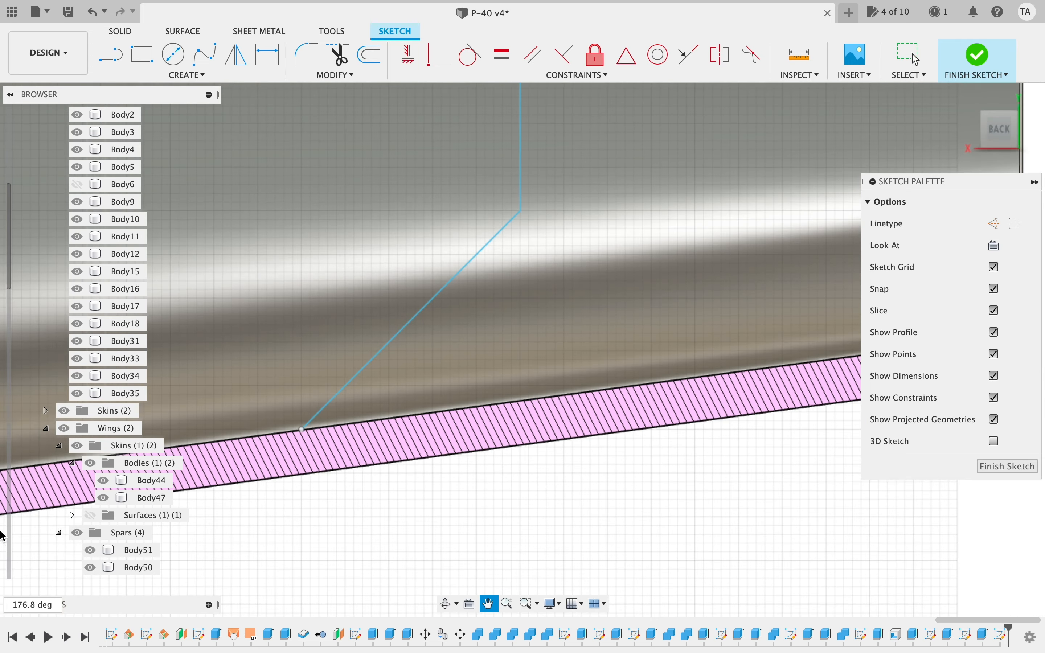
double_click(300, 430)
key(Escape)
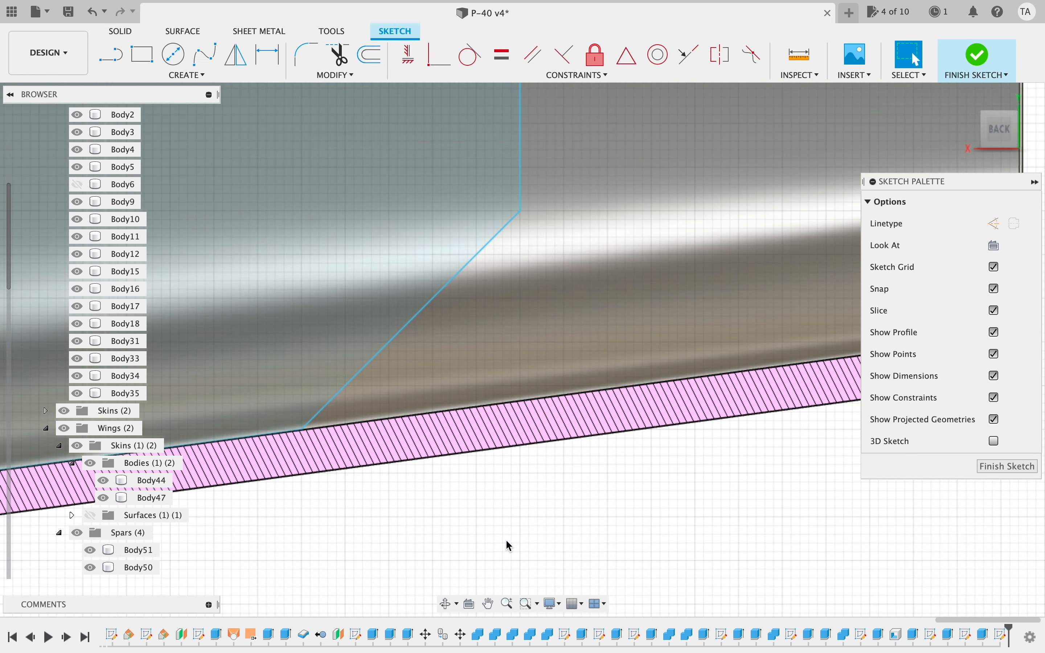
- Examine the sectioned fuselage from the nose formers to the tail around the closed profile
scroll(506, 539, down, 15)
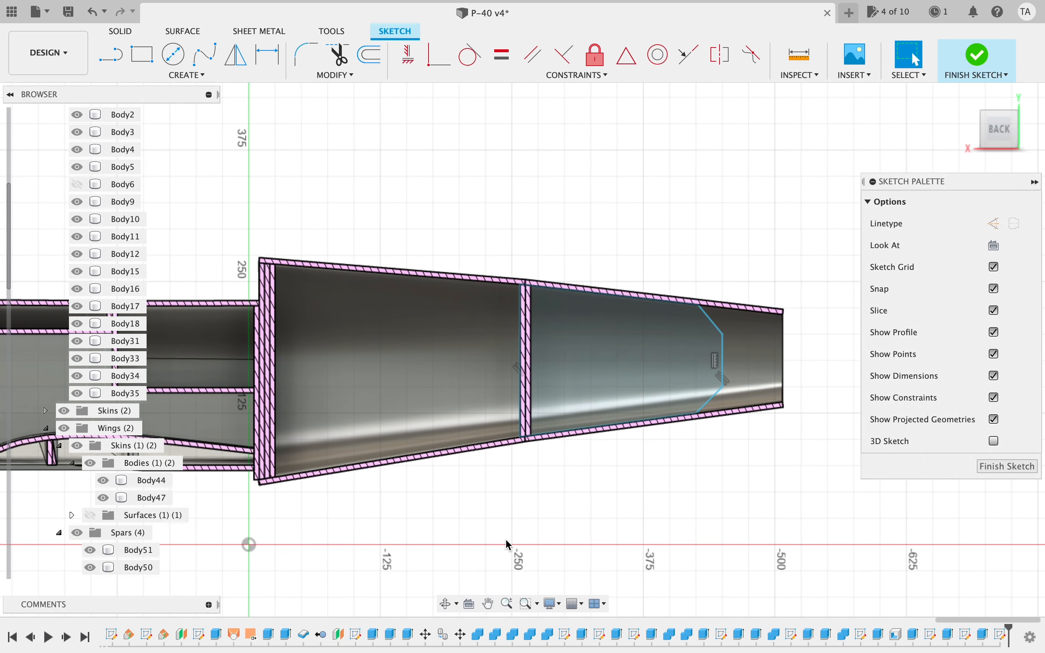
scroll(545, 540, left, 5)
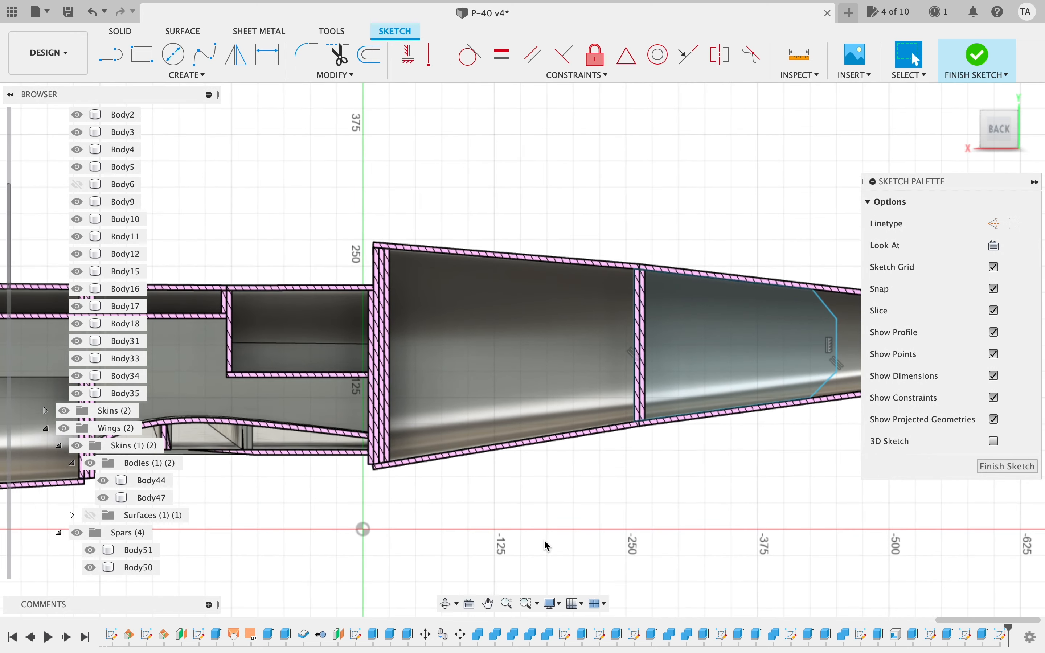
scroll(311, 507, left, 5)
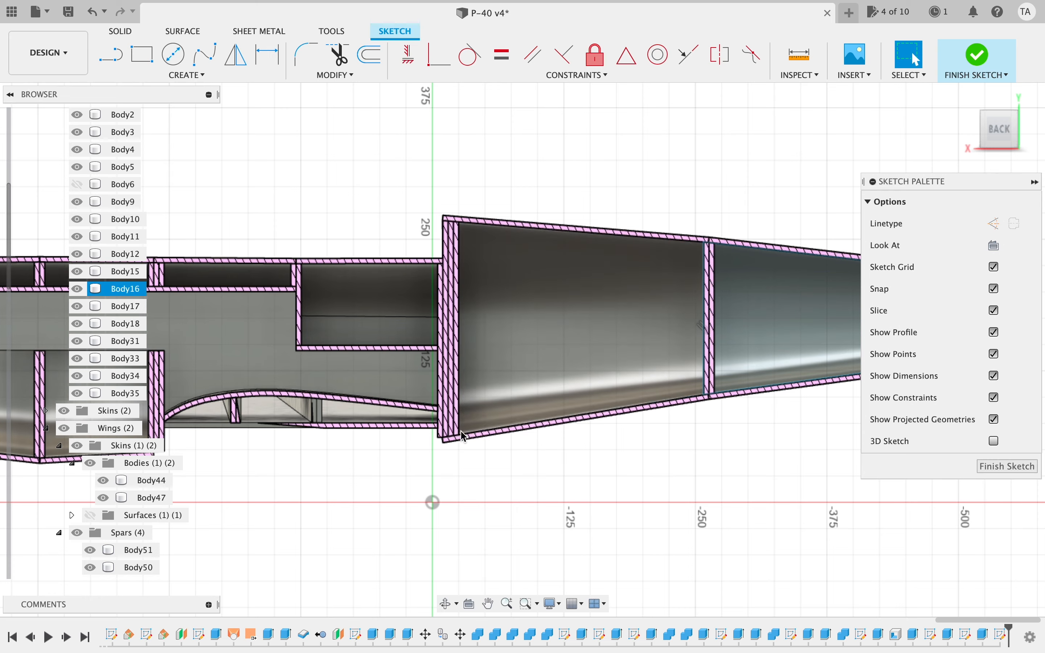
scroll(463, 437, right, 5)
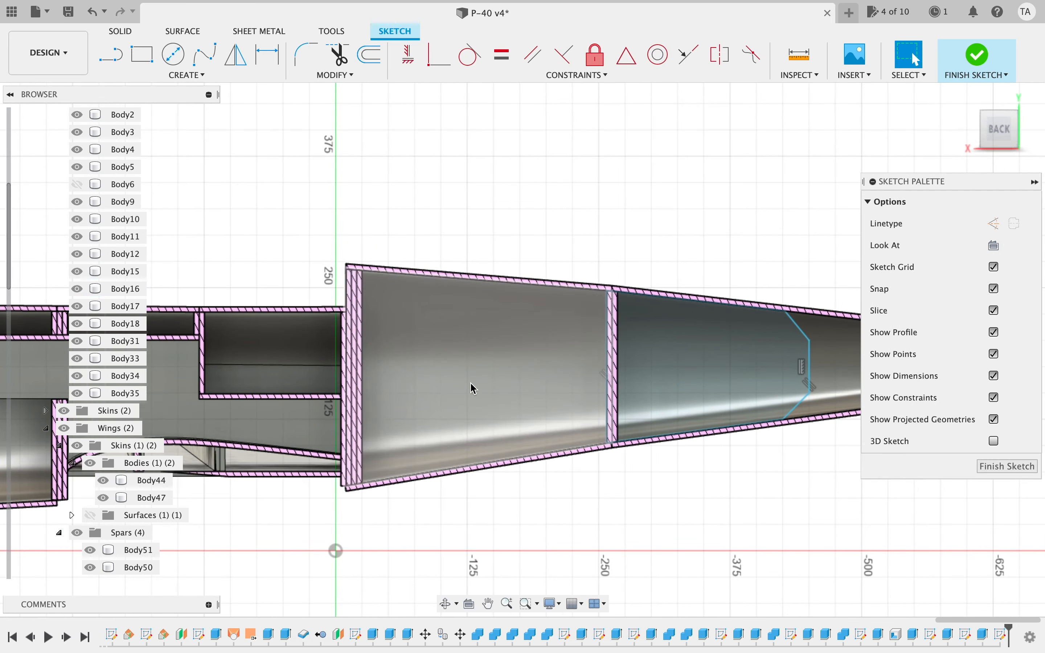
scroll(448, 513, down, 5)
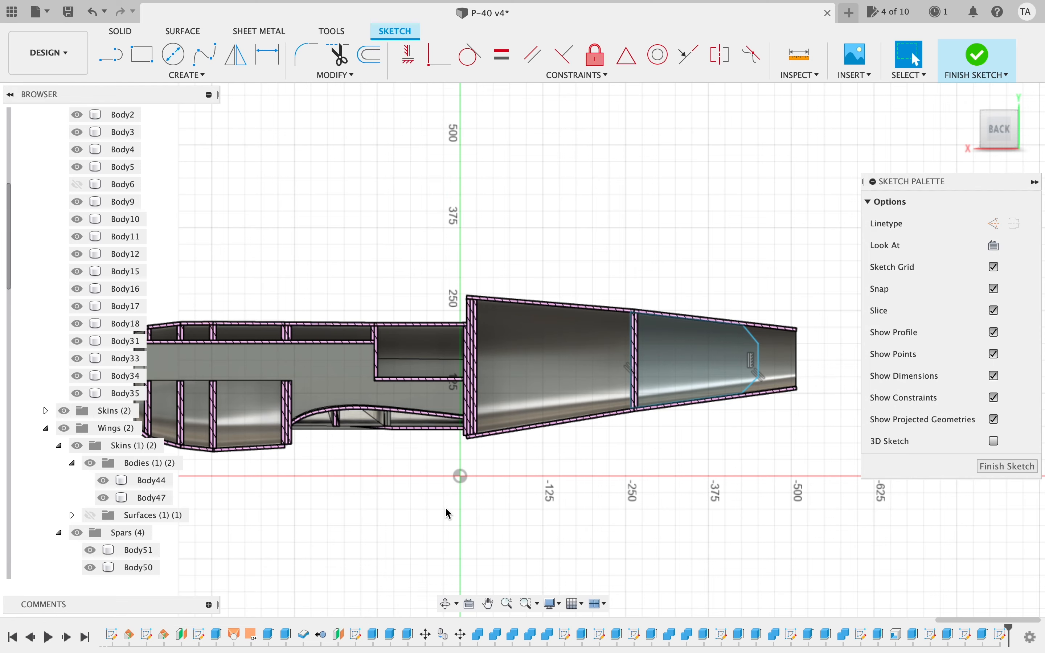
scroll(448, 513, left, 5)
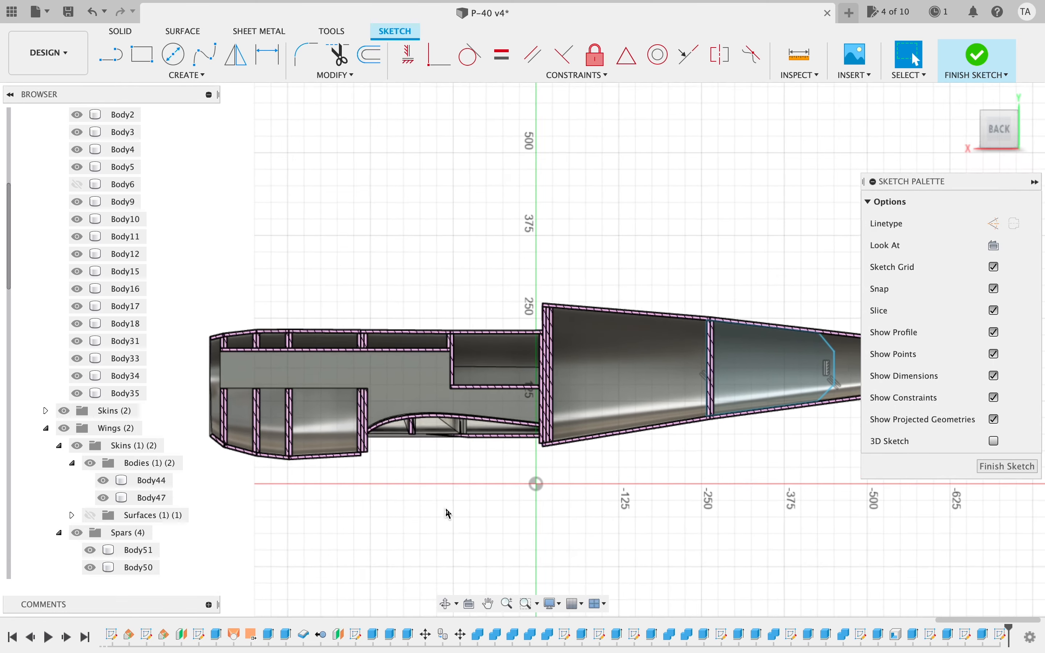
scroll(579, 475, up, 3)
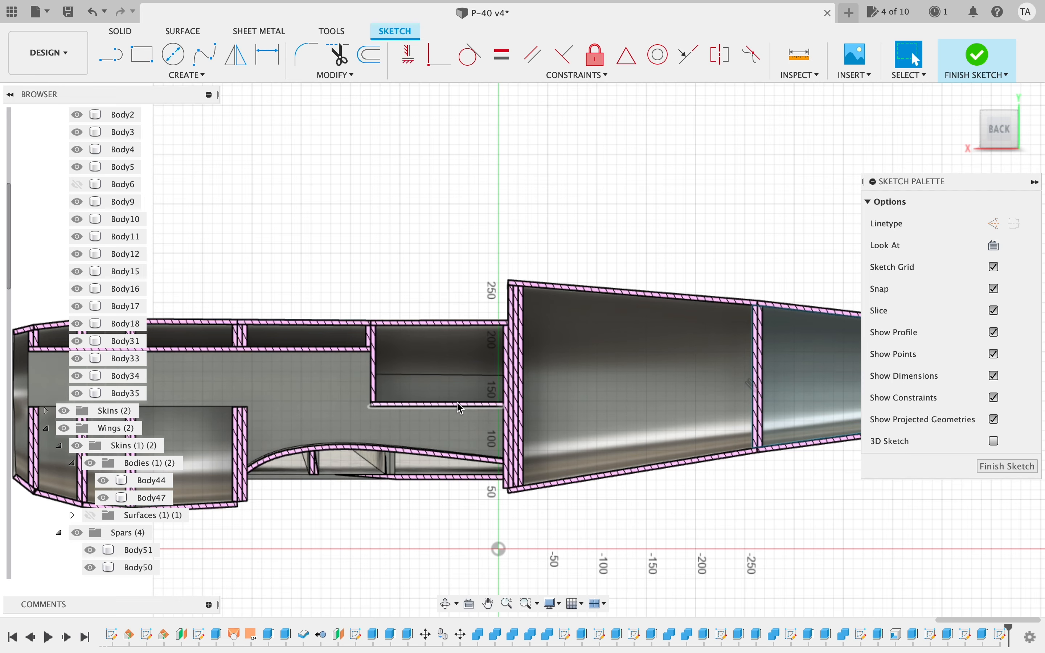
scroll(674, 508, right, 5)
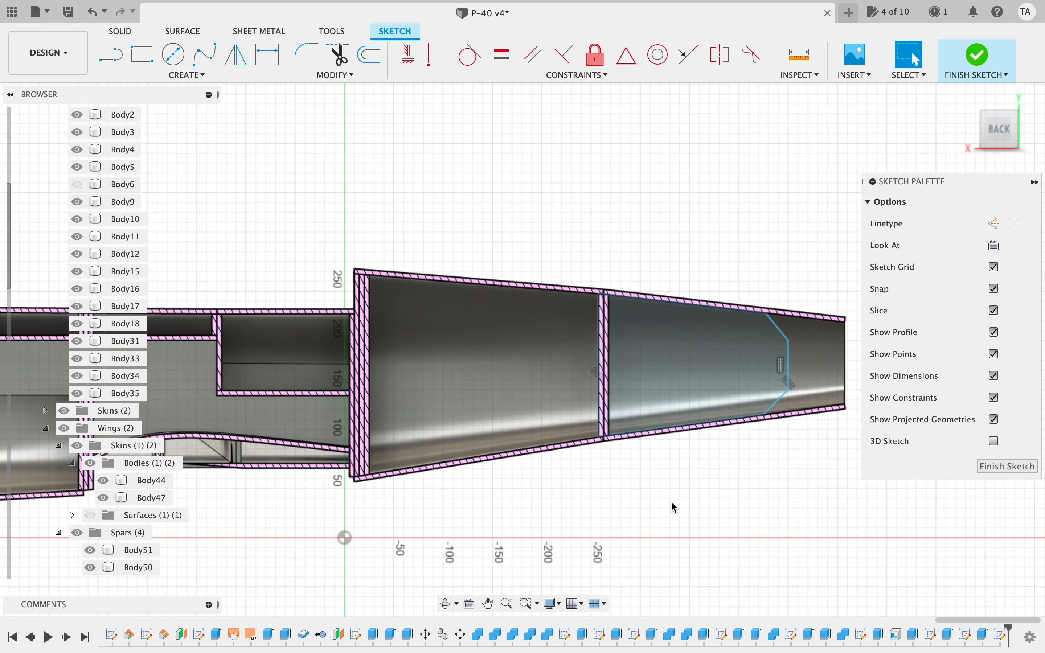
scroll(672, 503, left, 3)
scroll(685, 503, down, 3)
scroll(686, 503, right, 4)
scroll(685, 503, up, 5)
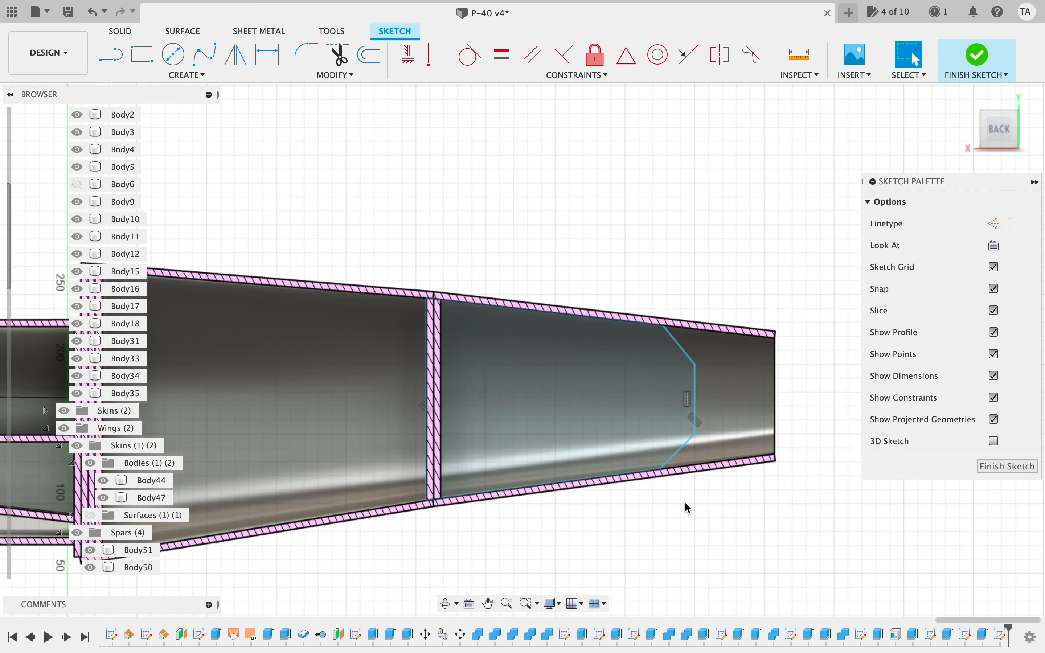
- Draw a line from the tail former's upper forward corner along the upper skin's inner wall to the front face of the stacked formers
scroll(688, 508, up, 4)
scroll(686, 505, left, 3)
scroll(691, 513, left, 2)
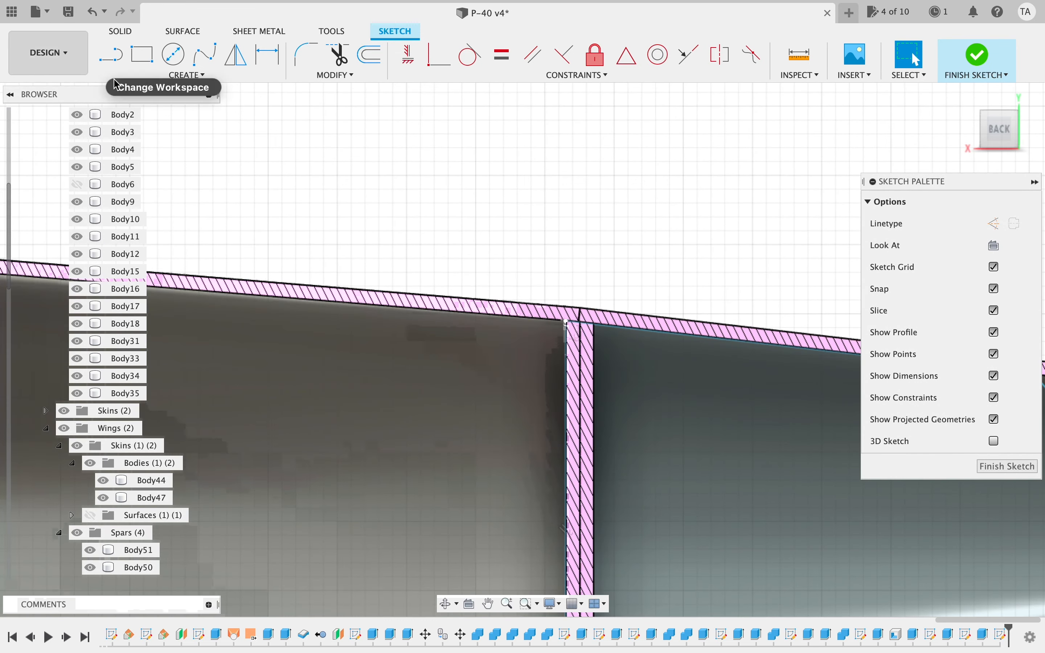
click(111, 55)
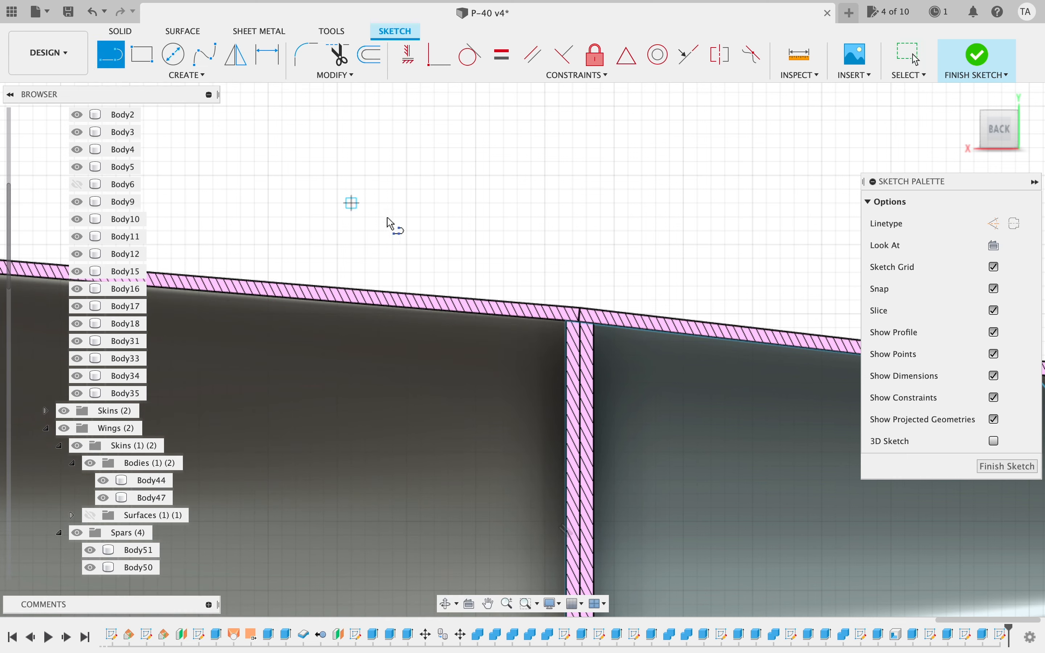
click(568, 322)
scroll(187, 320, up, 5)
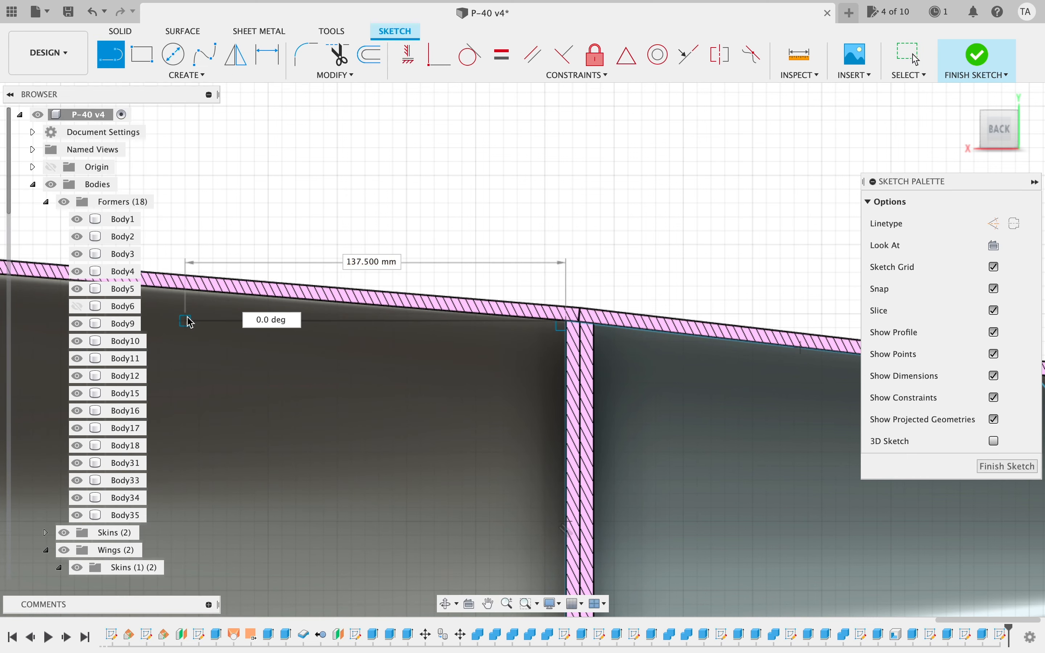
click(486, 605)
drag(434, 480, 948, 525)
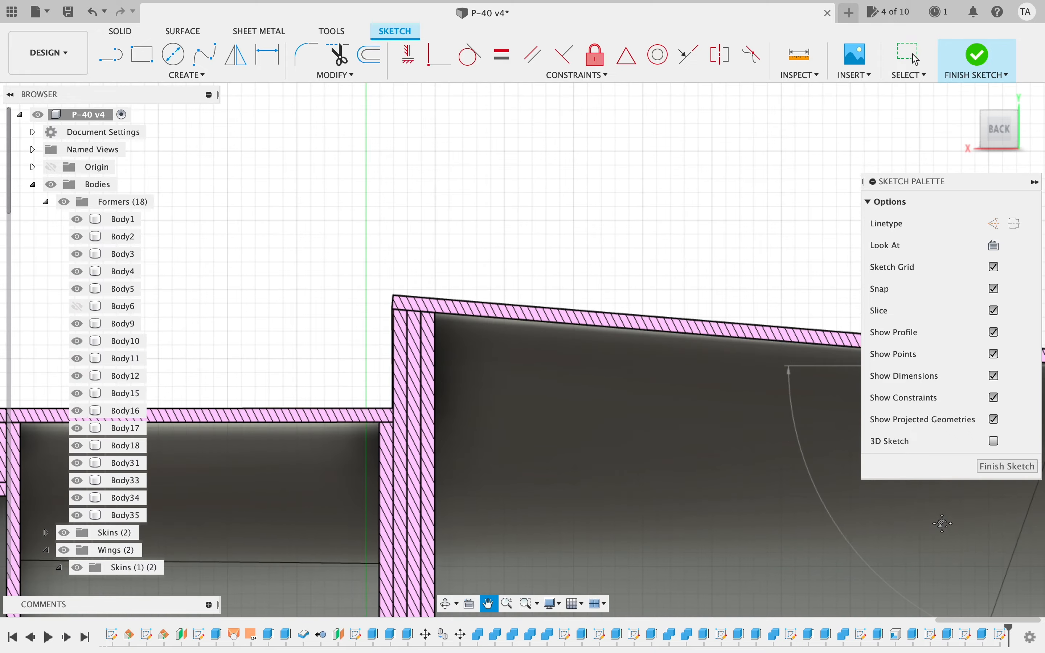
mouse_move(654, 384)
mouse_down()
mouse_move(720, 386)
mouse_move(724, 125)
mouse_move(814, 177)
mouse_move(820, 198)
mouse_move(753, 327)
mouse_move(805, 231)
mouse_move(795, 279)
mouse_up()
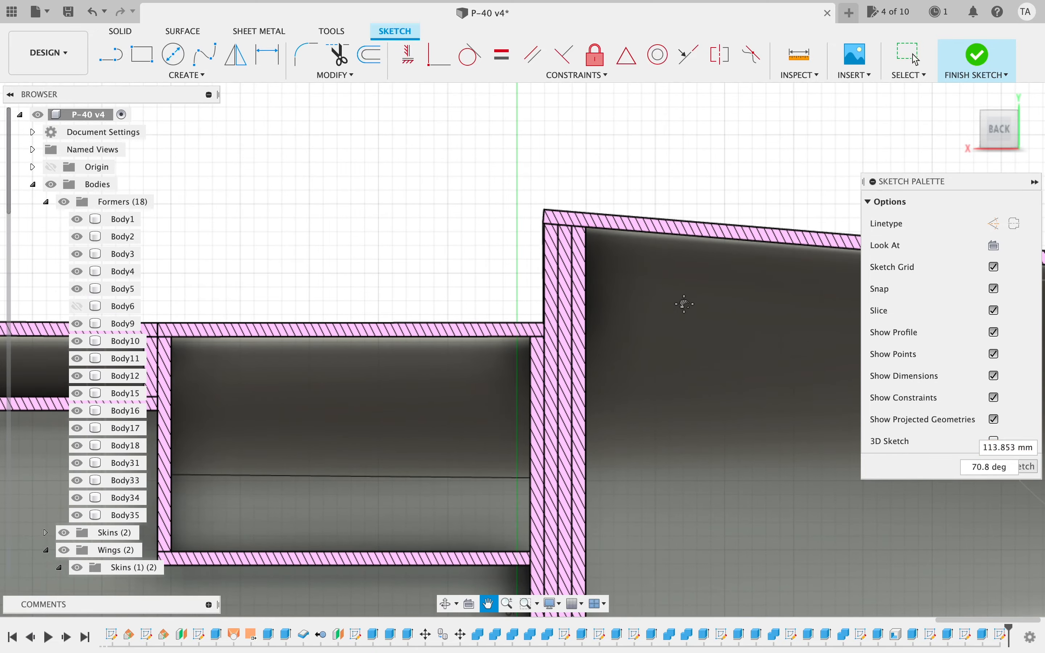
mouse_move(645, 296)
mouse_down()
mouse_move(752, 191)
mouse_move(734, 170)
mouse_move(631, 357)
mouse_up()
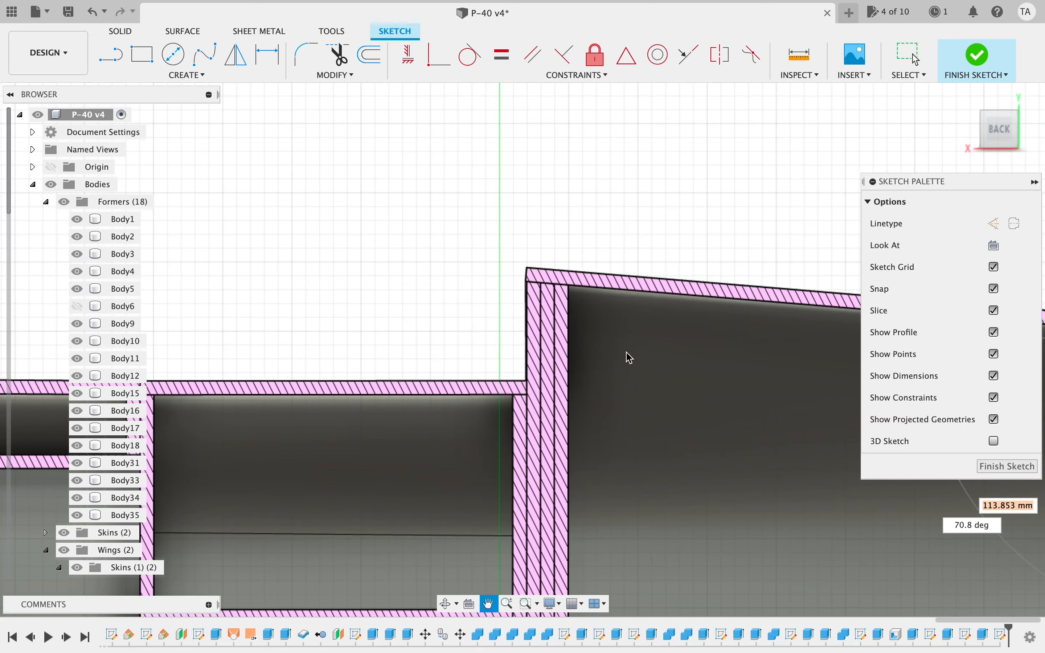
click(507, 603)
mouse_move(521, 554)
mouse_down()
mouse_move(593, 371)
mouse_move(571, 420)
mouse_up()
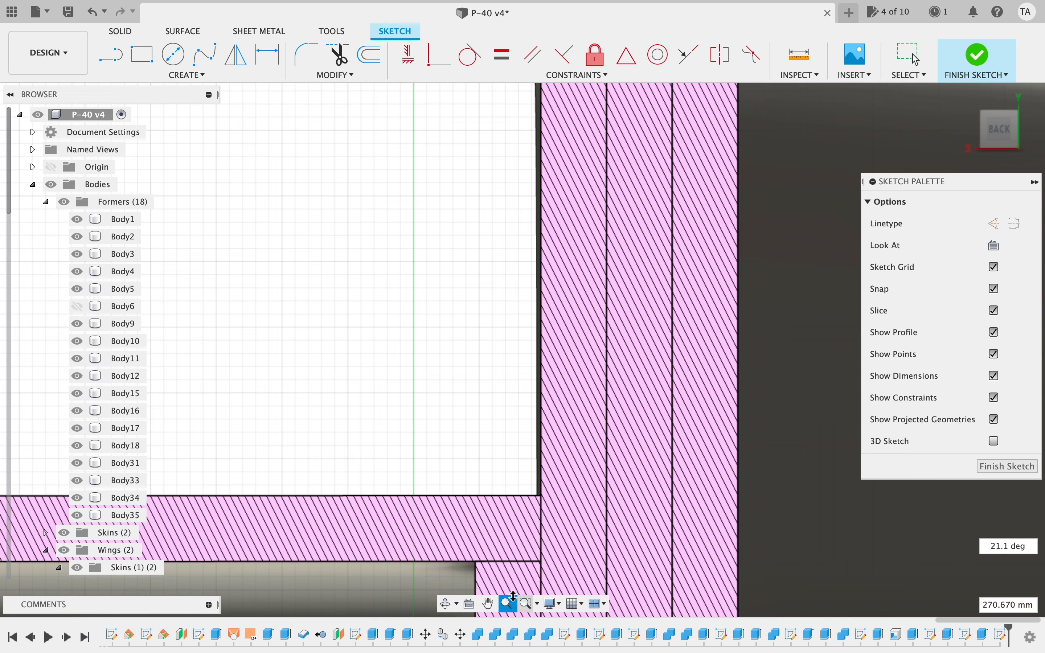
drag(556, 264, 558, 621)
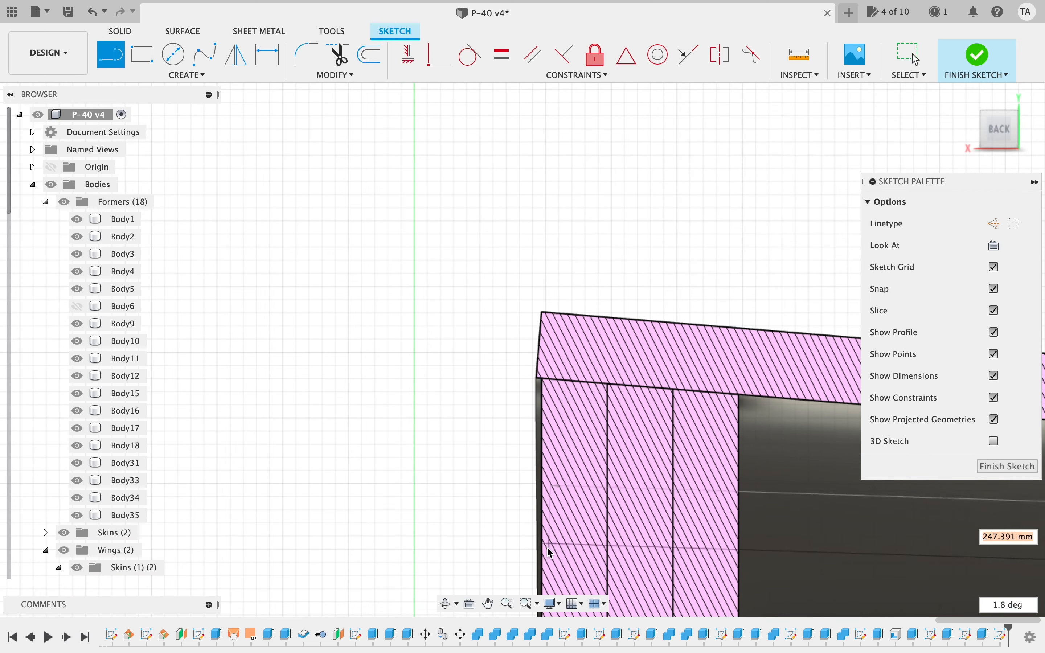
click(508, 604)
drag(604, 362, 627, 502)
mouse_move(710, 492)
mouse_down()
mouse_move(688, 434)
mouse_move(565, 337)
mouse_up()
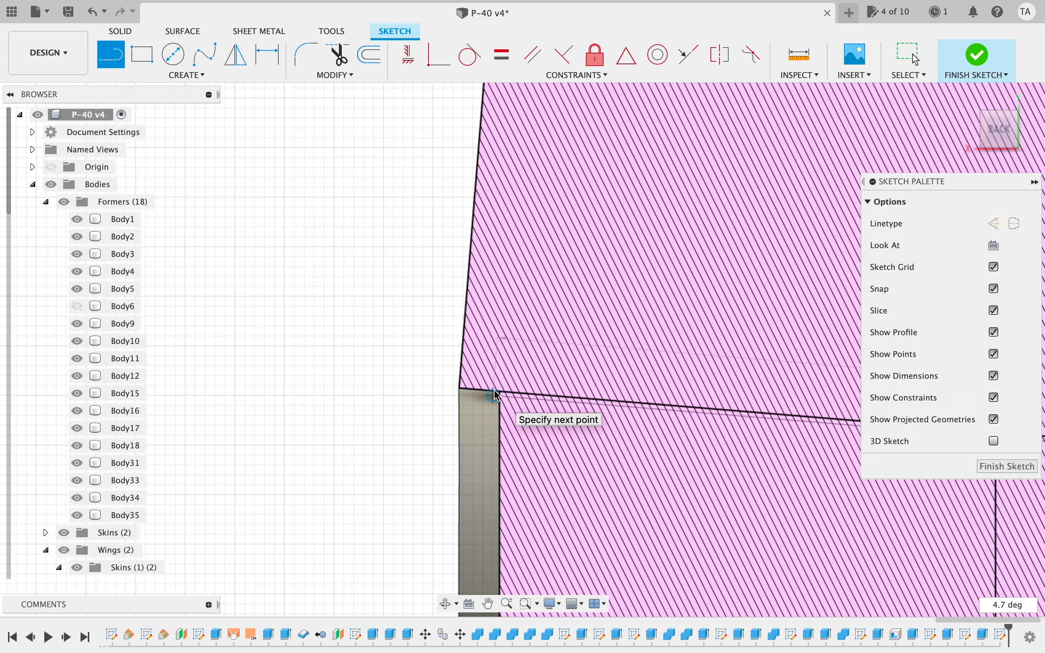
- Continue the outline about 124 mm down the stacked formers' front face to the level of the horizontal plate's underside
click(507, 603)
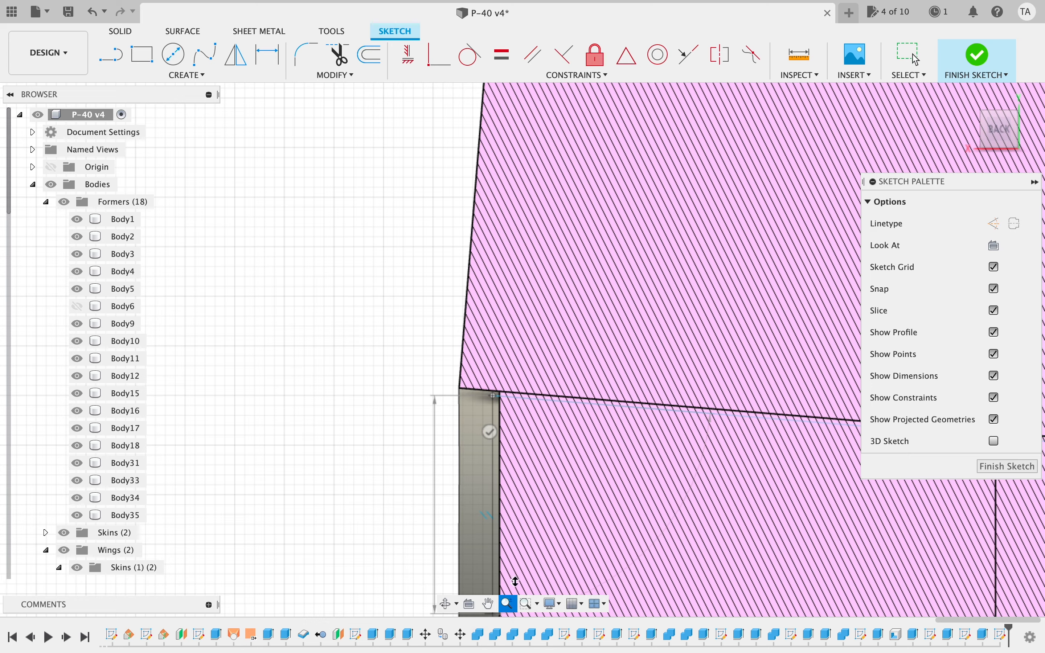
drag(541, 548, 539, 364)
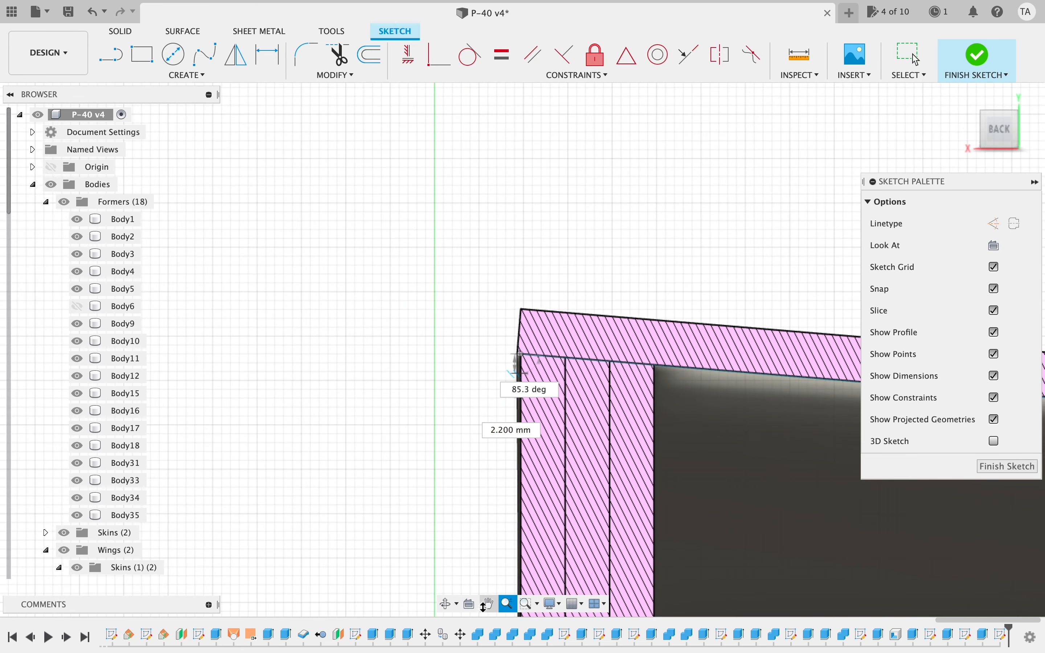
mouse_move(569, 505)
mouse_down()
mouse_move(468, 87)
mouse_move(457, 87)
mouse_up()
drag(440, 472, 438, 99)
drag(540, 419, 541, 93)
drag(426, 531, 497, 427)
mouse_move(479, 372)
mouse_down()
mouse_move(742, 401)
mouse_move(743, 414)
mouse_move(478, 474)
mouse_move(620, 537)
mouse_move(683, 301)
mouse_up()
key(Escape)
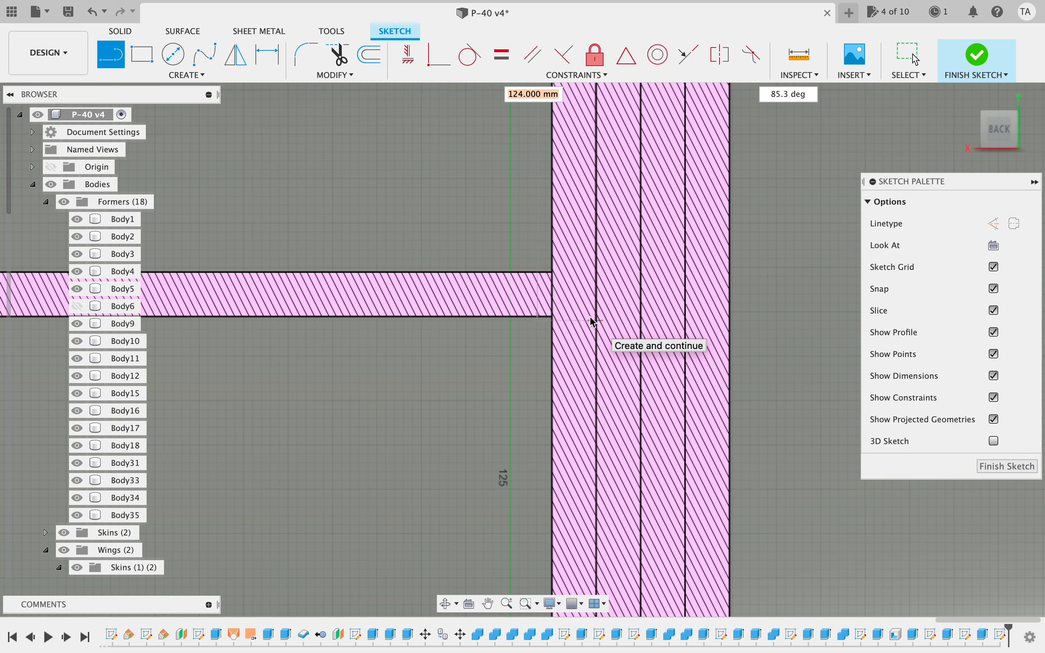
scroll(593, 321, up, 2)
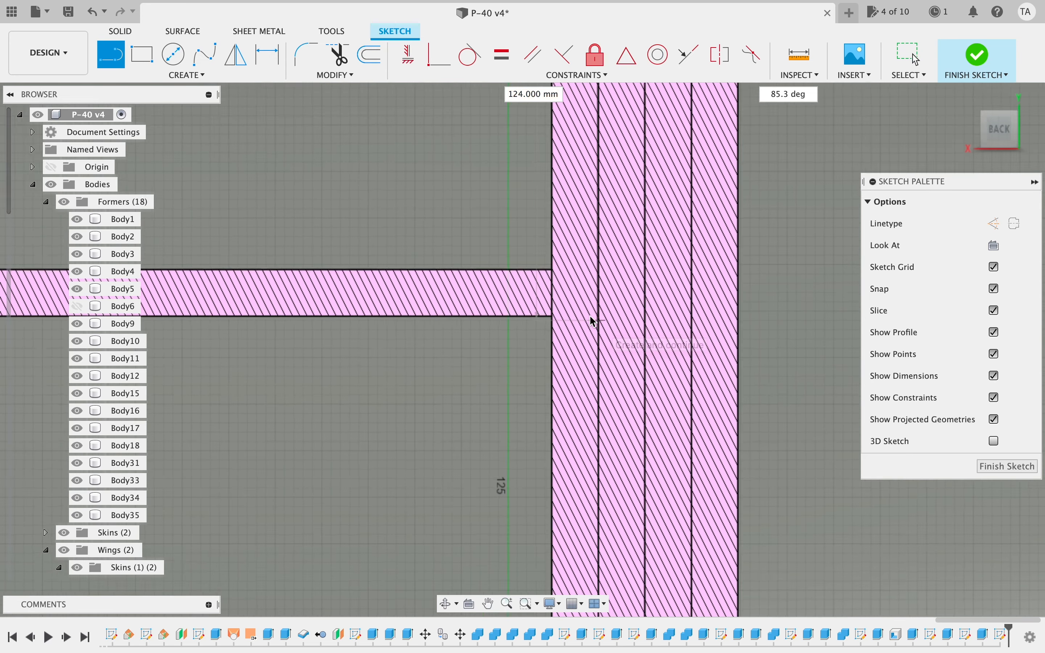
click(507, 603)
drag(687, 296, 689, 403)
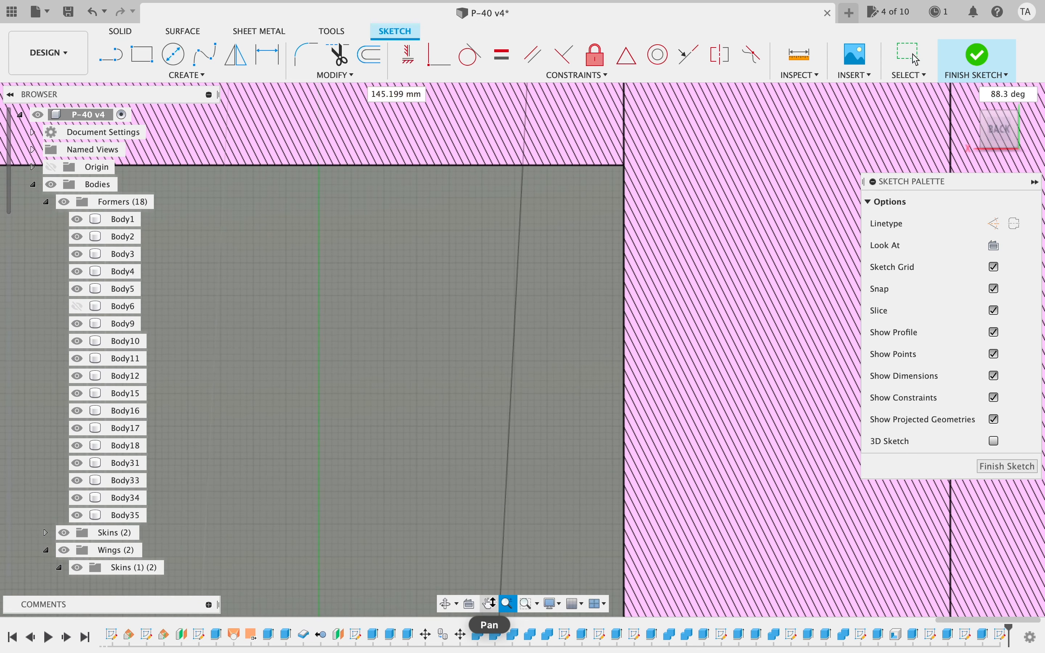
drag(618, 392, 318, 543)
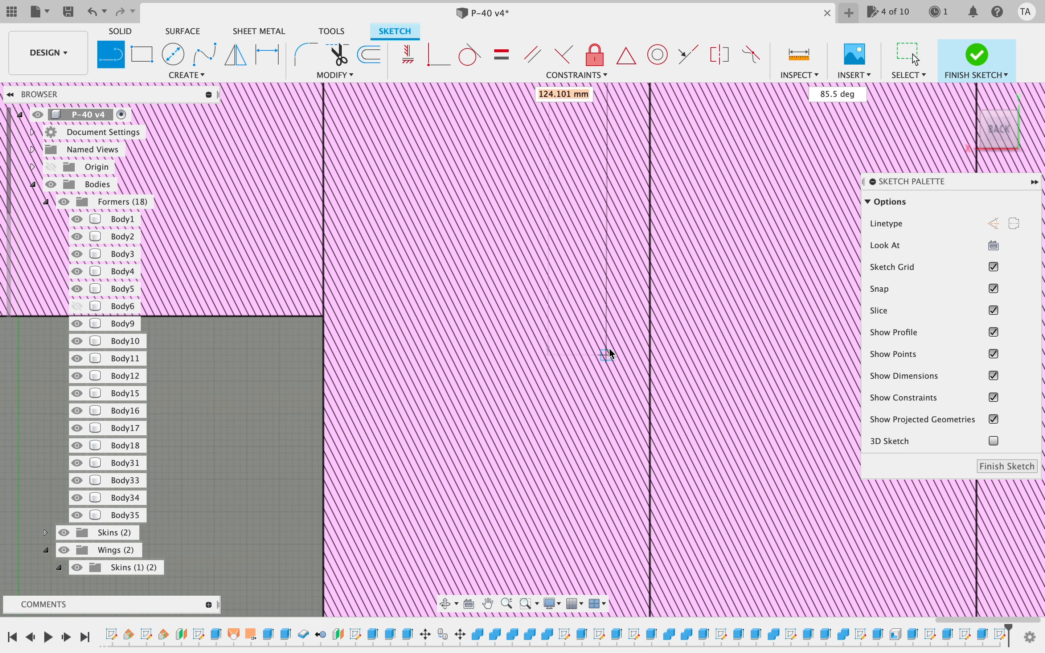
click(646, 315)
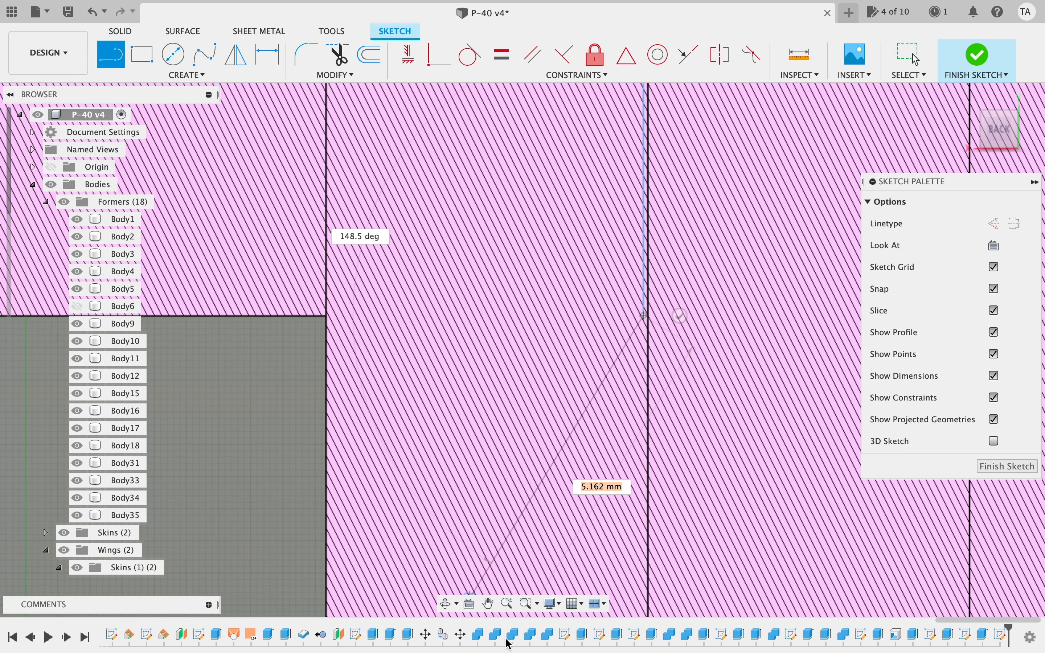
- Continue the outline forward about 103 mm along the underside of the horizontal plate
click(505, 604)
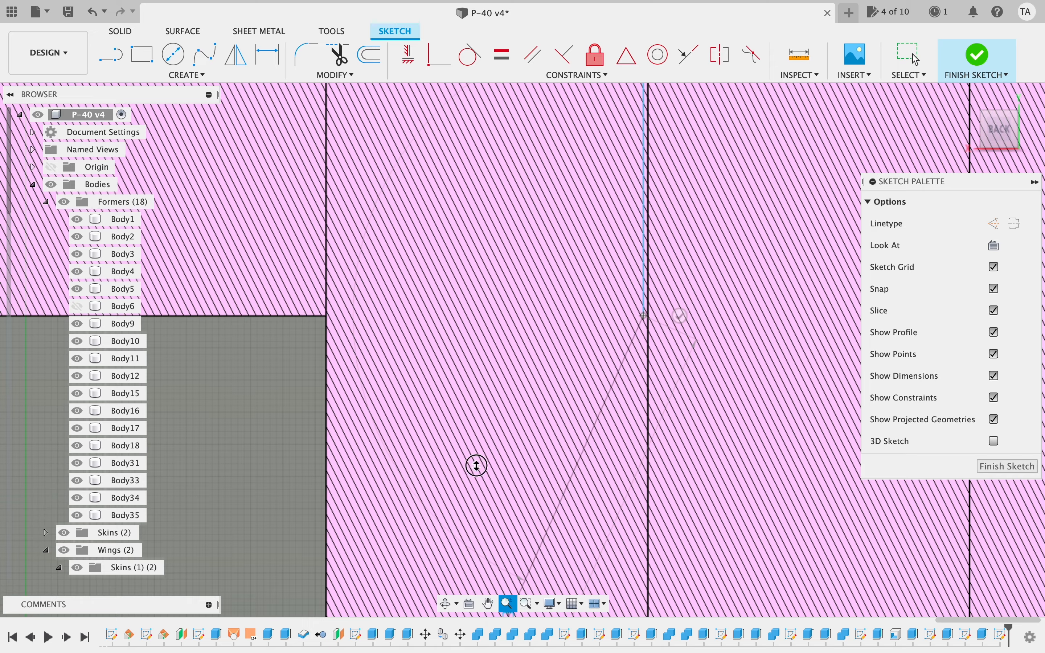
drag(477, 465, 491, 640)
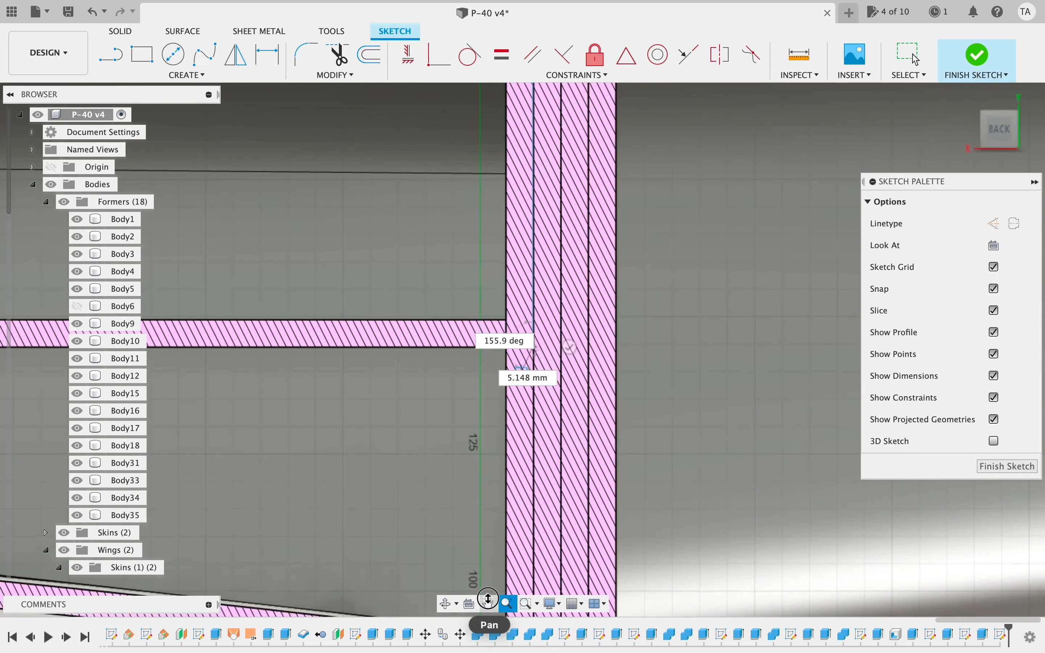
drag(348, 461, 908, 460)
mouse_move(556, 442)
mouse_down()
mouse_move(588, 443)
mouse_move(536, 373)
mouse_move(611, 475)
mouse_move(422, 270)
mouse_move(352, 222)
mouse_move(415, 392)
mouse_move(449, 412)
mouse_up()
key(Escape)
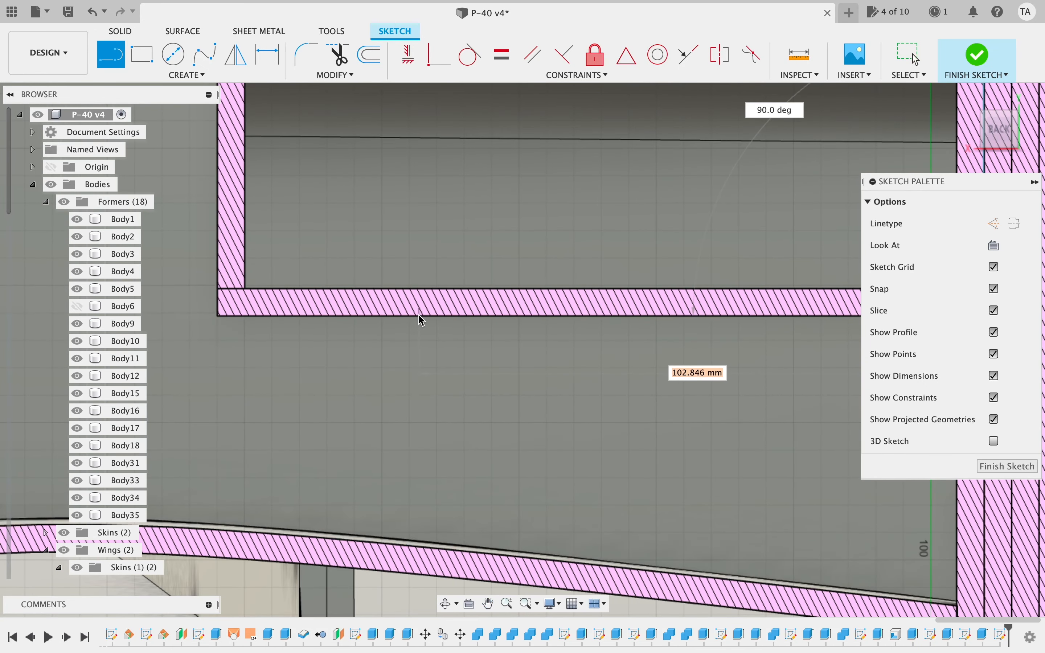
click(418, 317)
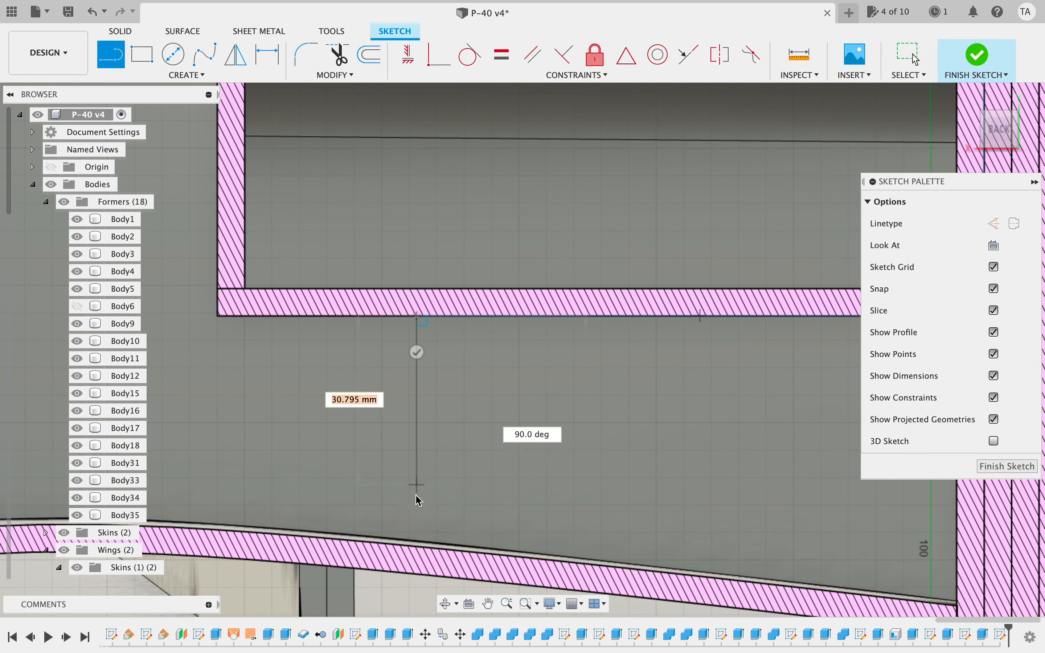
- Draw a vertical line from the forward end of the plate segment down to the curved wing skin and end the line
click(414, 544)
key(Escape)
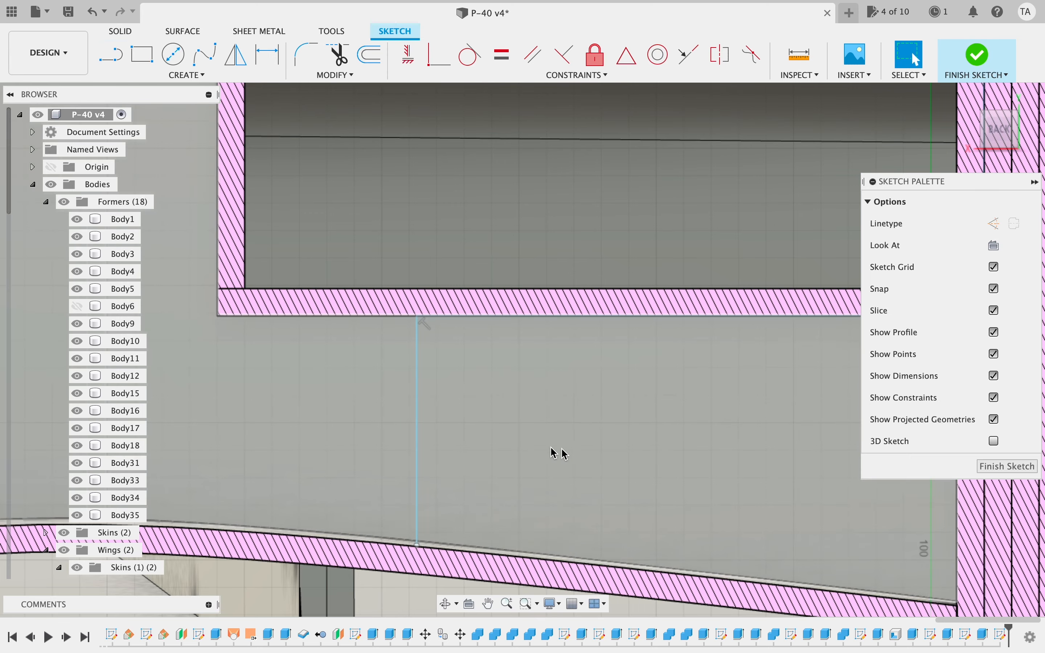
scroll(557, 451, right, 4)
scroll(540, 447, down, 3)
scroll(539, 448, left, 2)
scroll(540, 448, down, 1)
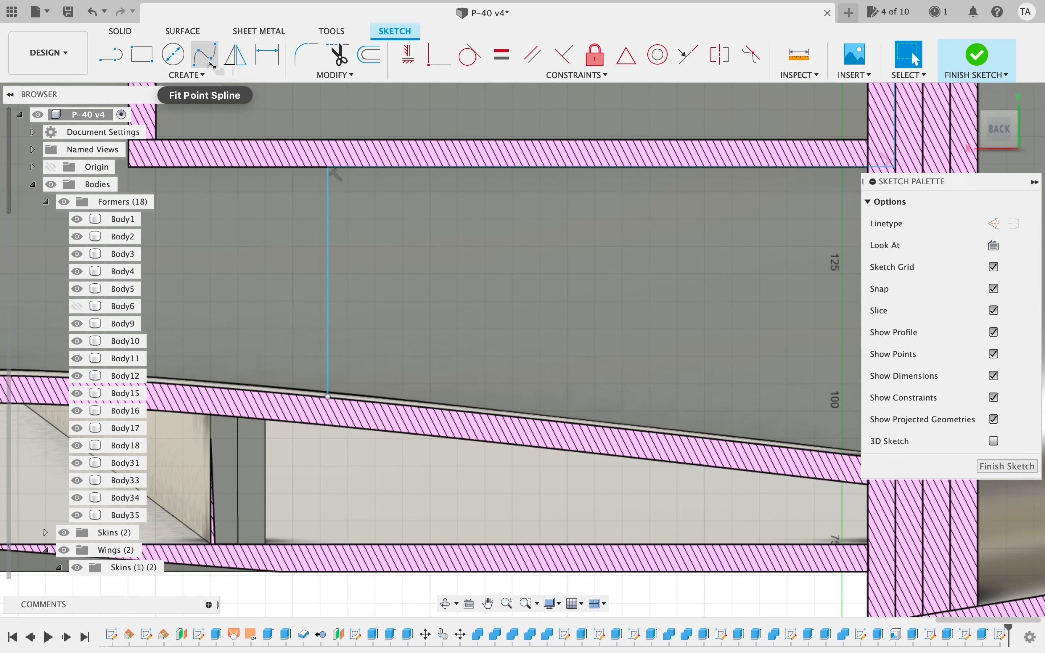
- Extend the vertical line's lower endpoint down to the top of the lower horizontal plate, at Y 76 mm
click(205, 56)
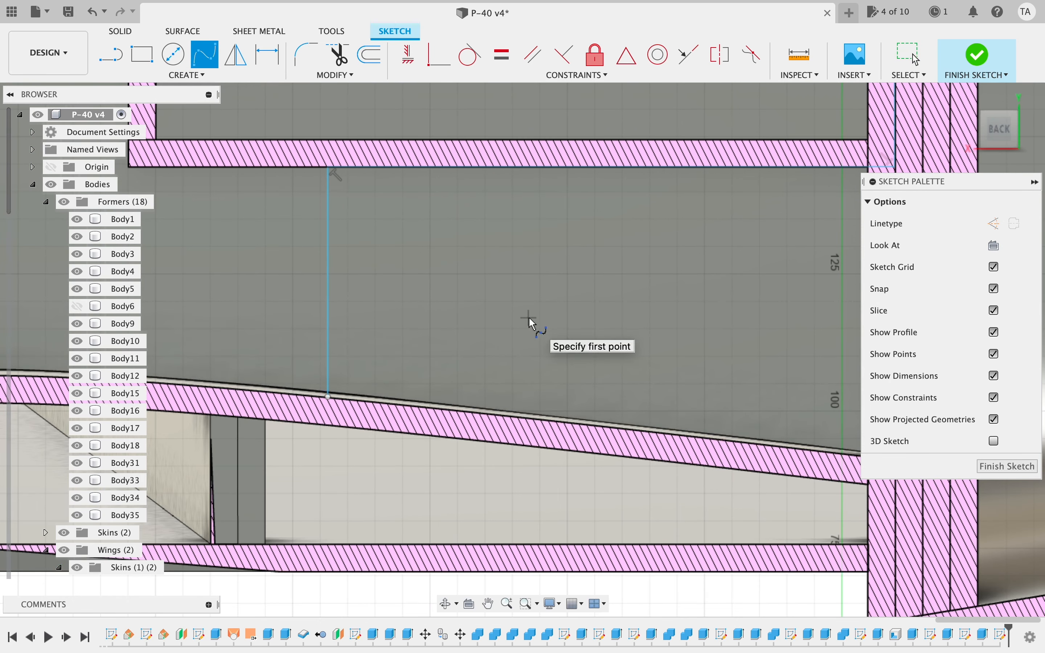
key(Escape)
drag(329, 398, 328, 474)
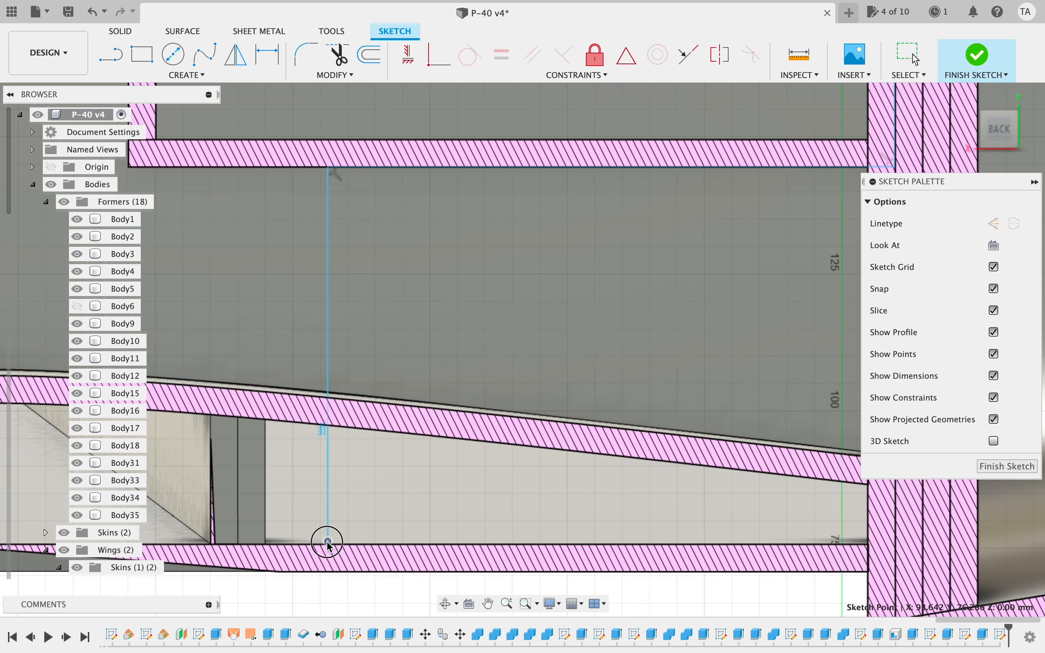
scroll(456, 562, left, 2)
scroll(456, 562, down, 2)
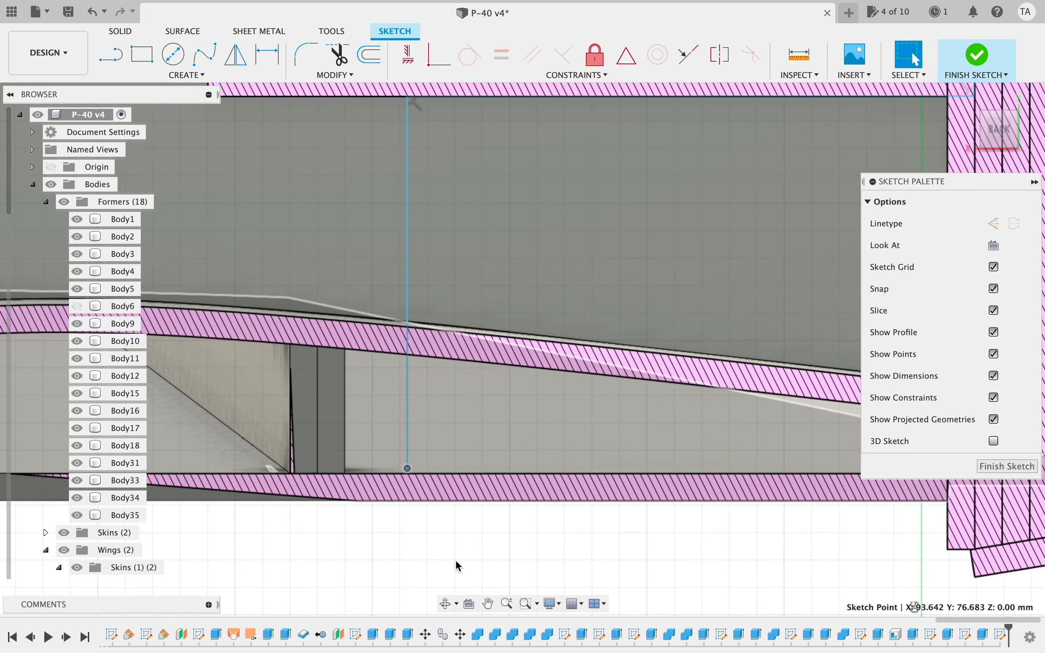
scroll(456, 562, up, 3)
scroll(456, 561, down, 3)
scroll(456, 562, left, 2)
scroll(456, 561, up, 5)
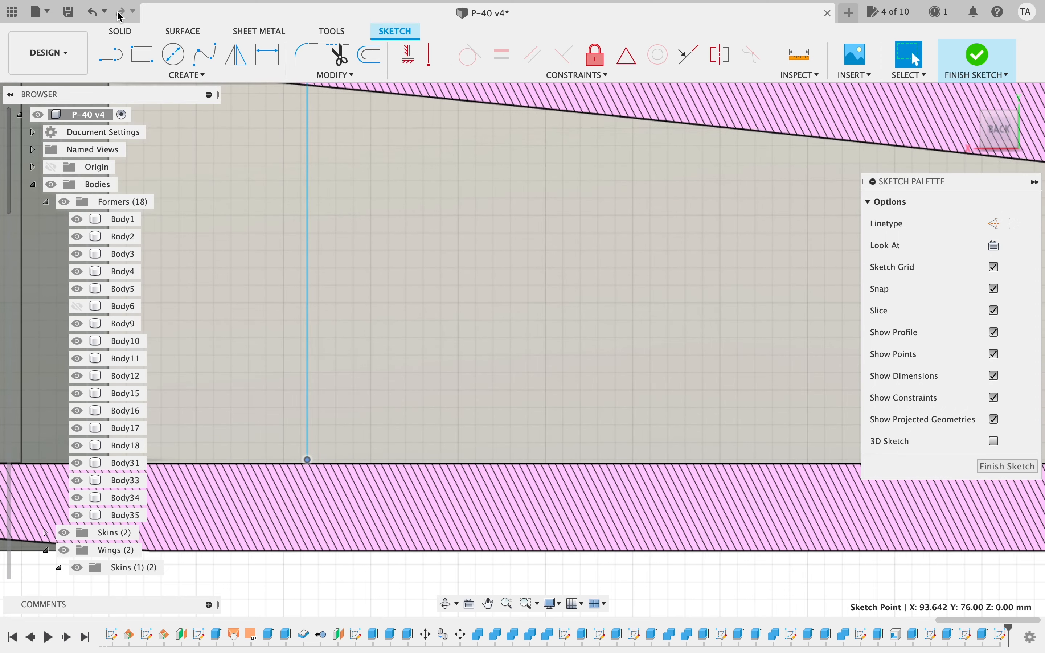
- Draw a horizontal line about 104 mm long from the vertical line's lower endpoint aft to the front face of the stacked formers
click(117, 61)
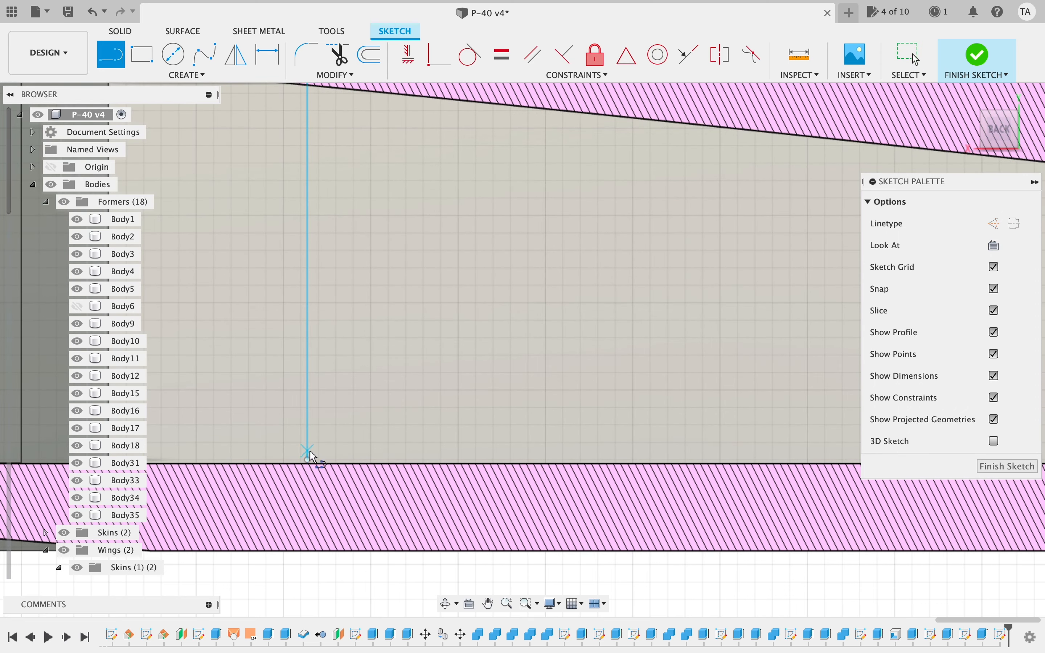
click(308, 460)
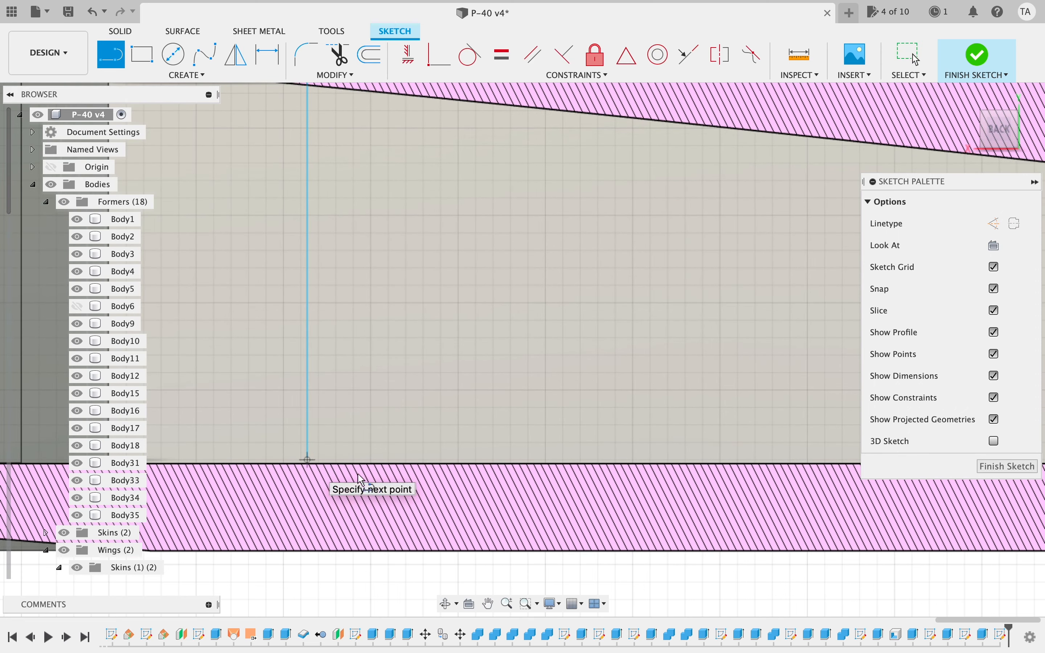
click(506, 604)
drag(561, 531, 564, 478)
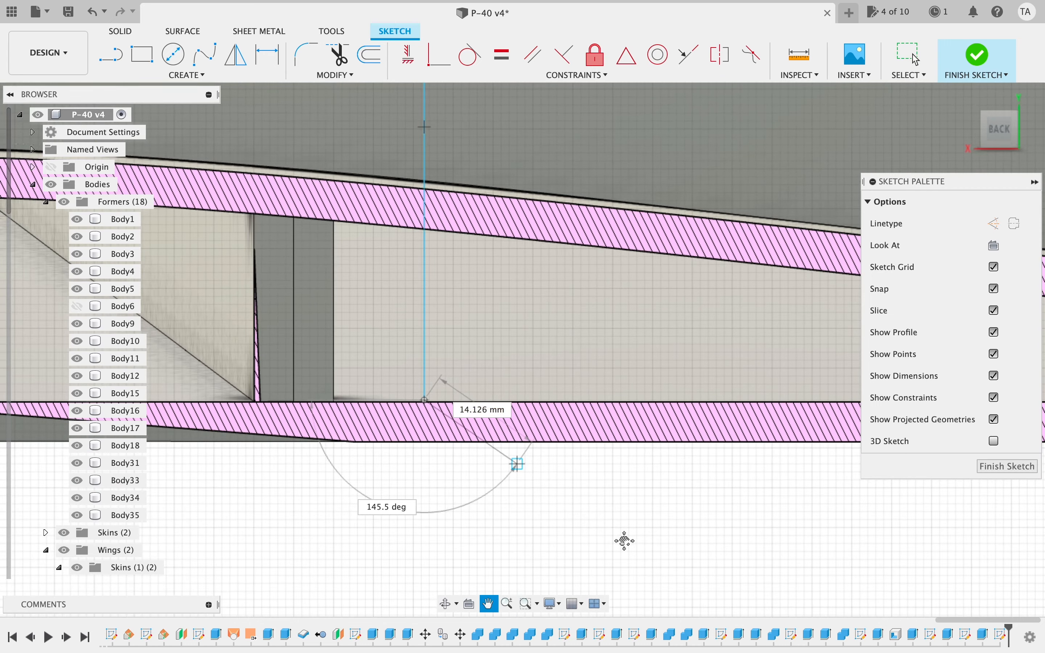
drag(777, 524, 133, 525)
mouse_move(770, 447)
mouse_down()
mouse_move(749, 429)
mouse_move(780, 395)
mouse_move(577, 411)
mouse_move(747, 407)
mouse_up()
scroll(577, 411, up, 3)
scroll(577, 413, up, 1)
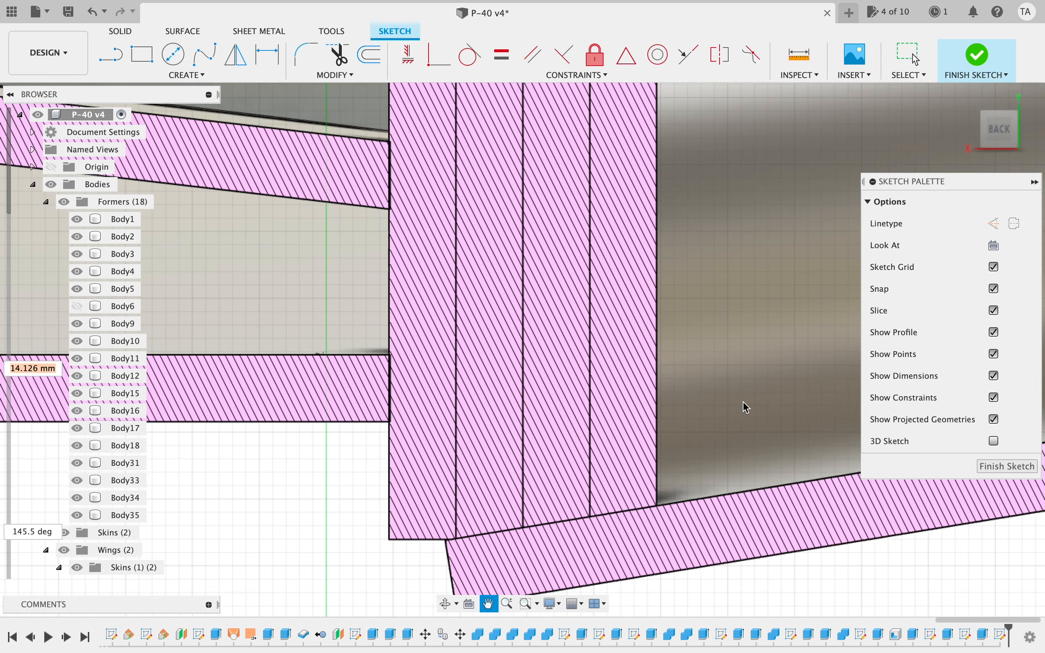
key(Escape)
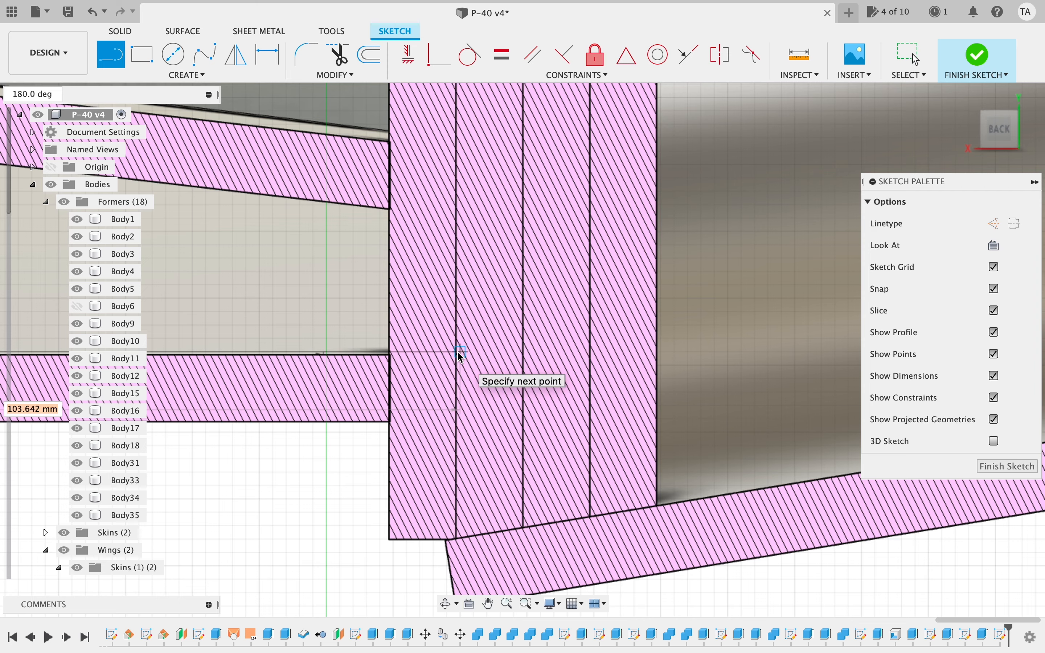
scroll(458, 356, up, 1)
scroll(437, 359, up, 1)
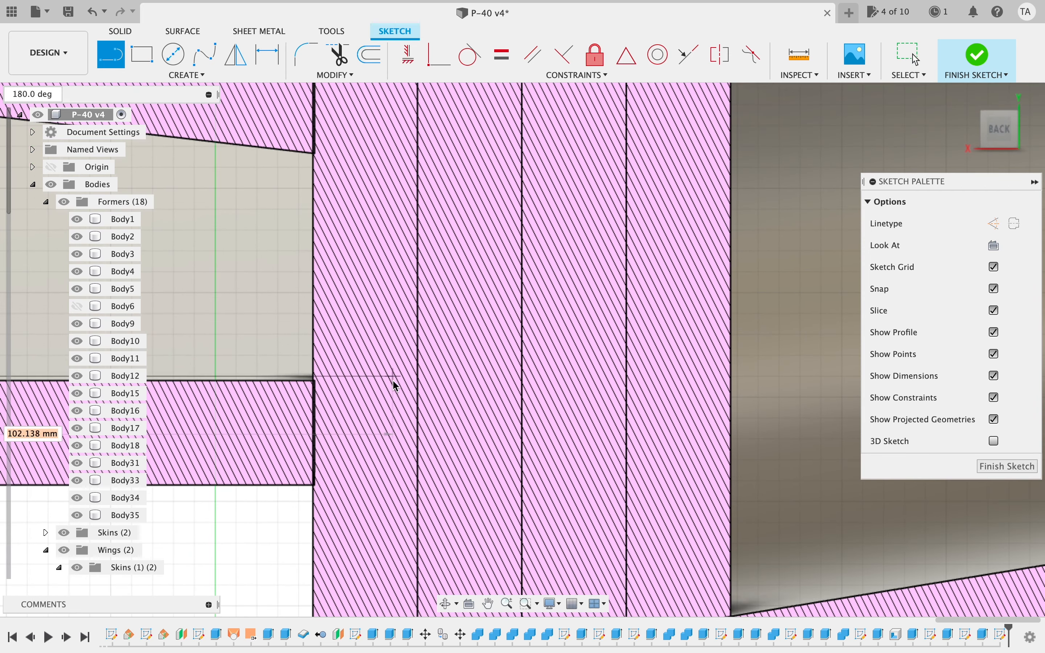
click(418, 382)
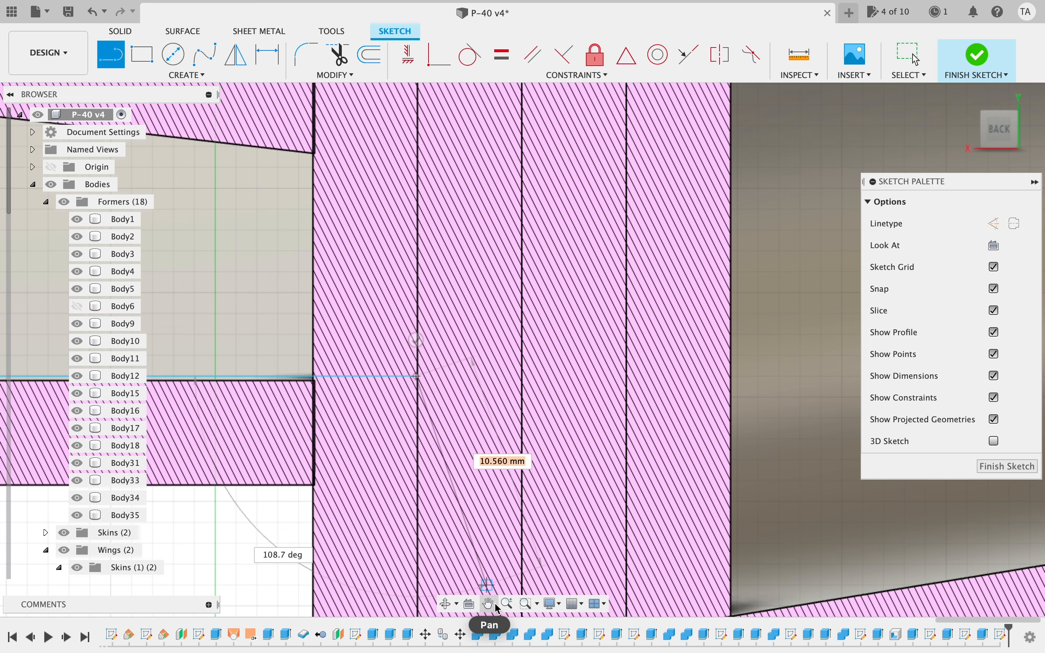
- Continue the outline down the formers' face to the lower skin, and along the skin's inner wall to the tail former's lower forward corner
middle_drag(485, 474, 488, 320)
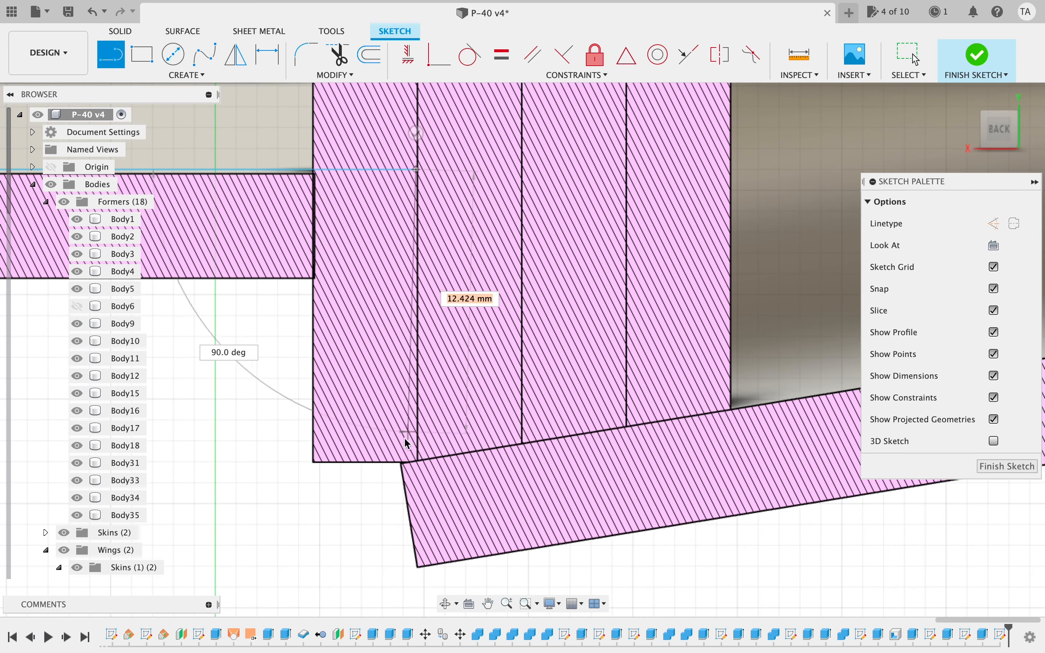
click(421, 455)
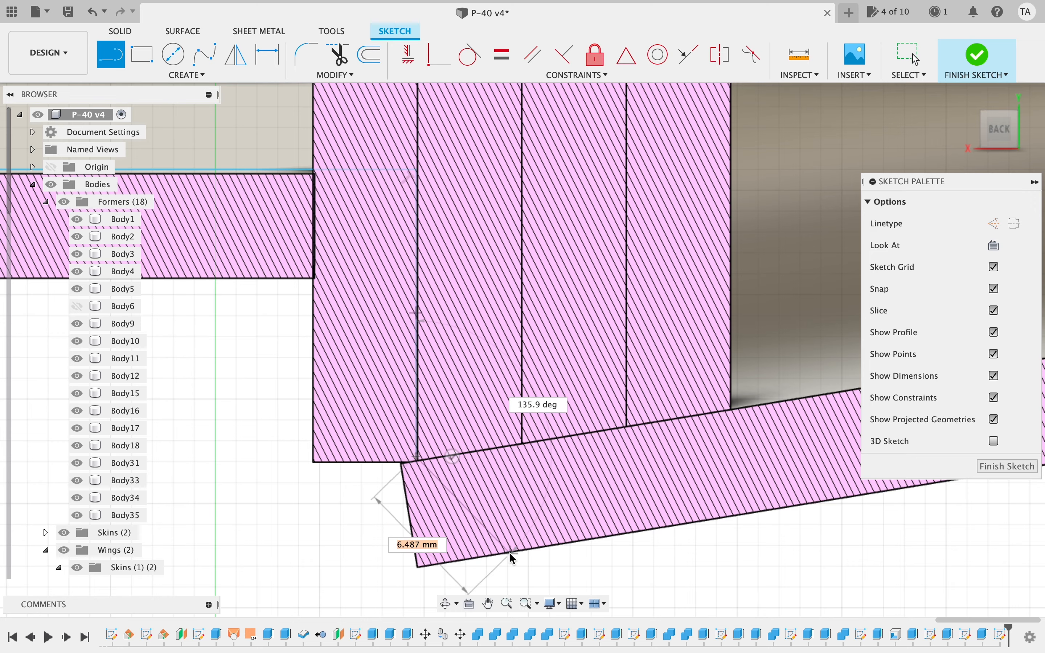
click(507, 603)
drag(630, 477, 625, 352)
click(492, 605)
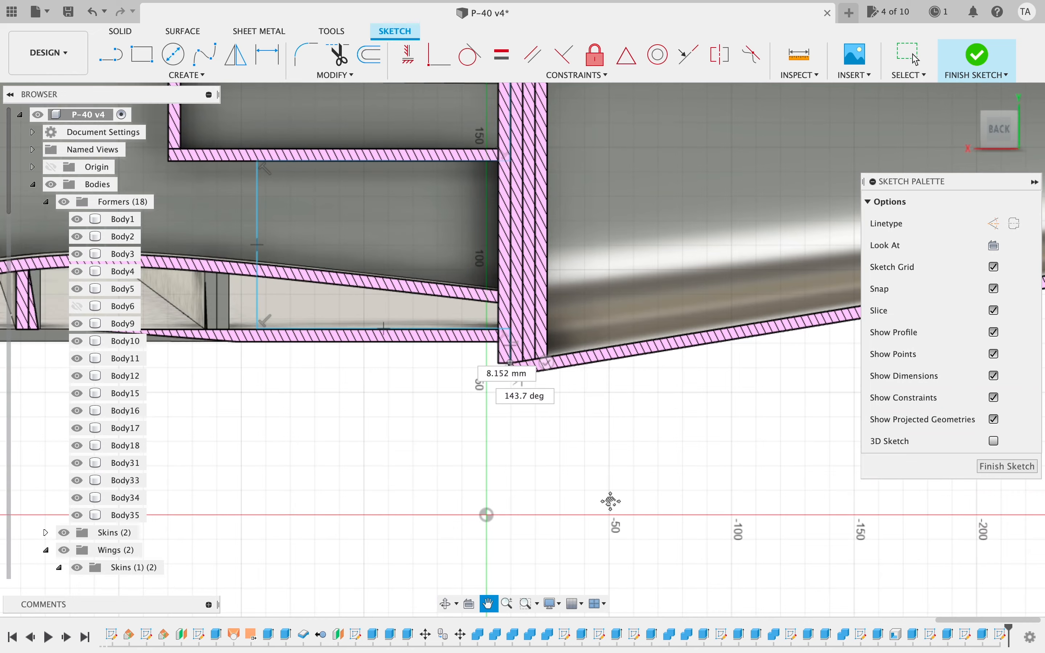
drag(768, 349, 121, 617)
drag(431, 545, 461, 475)
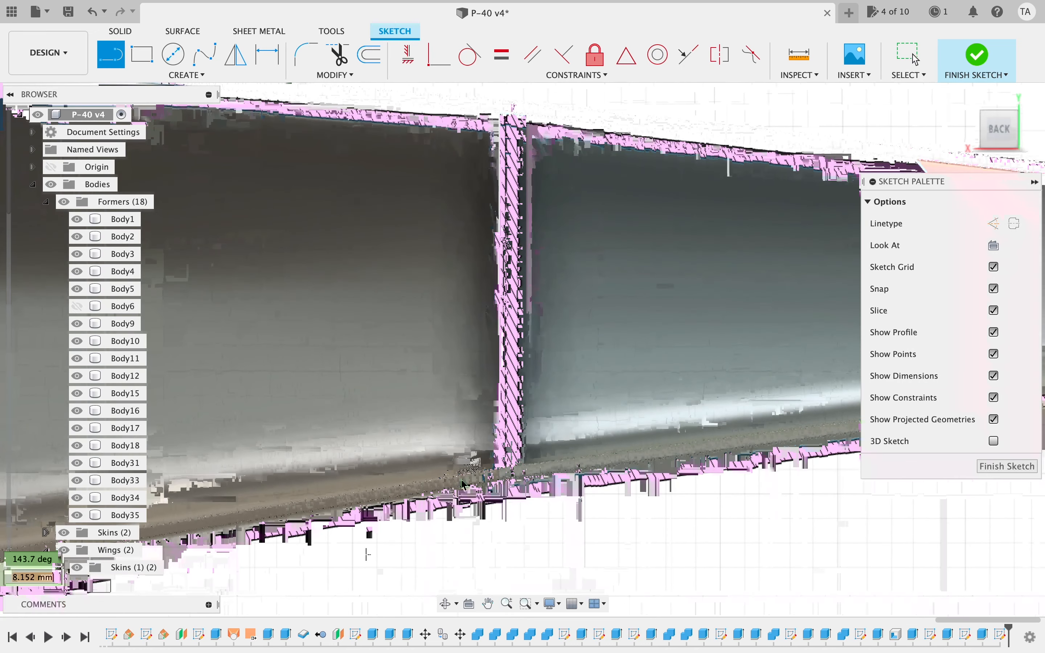
key(l)
click(501, 468)
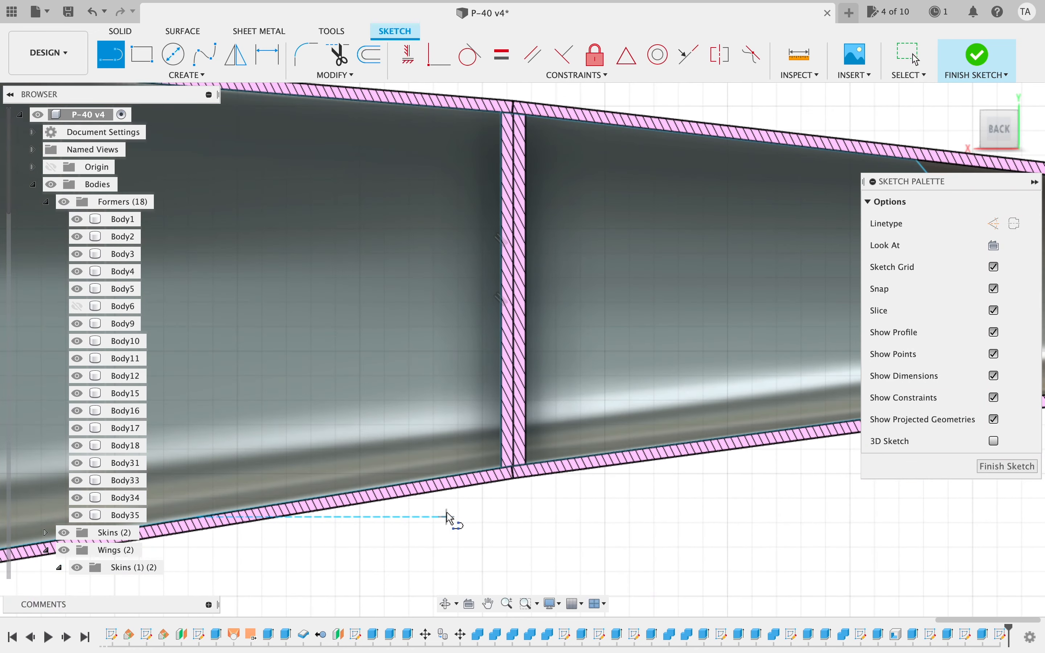
- Try to apply a Horizontal/Vertical constraint to the outline's long line along the stacked formers' front face
click(490, 604)
drag(427, 506, 1010, 495)
drag(688, 390, 693, 511)
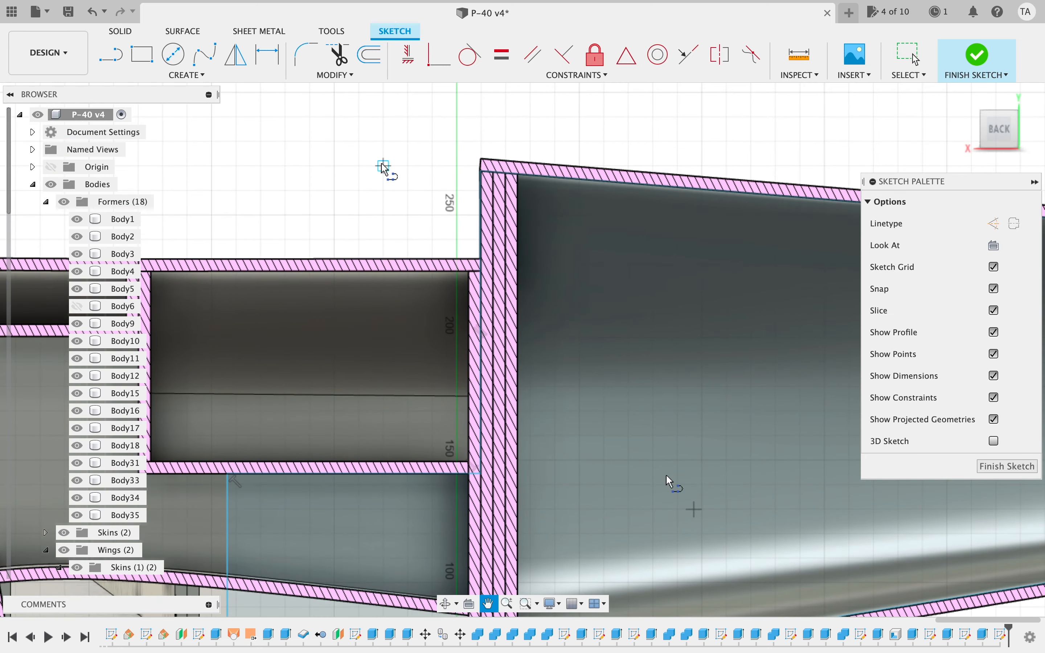
key(l)
click(408, 62)
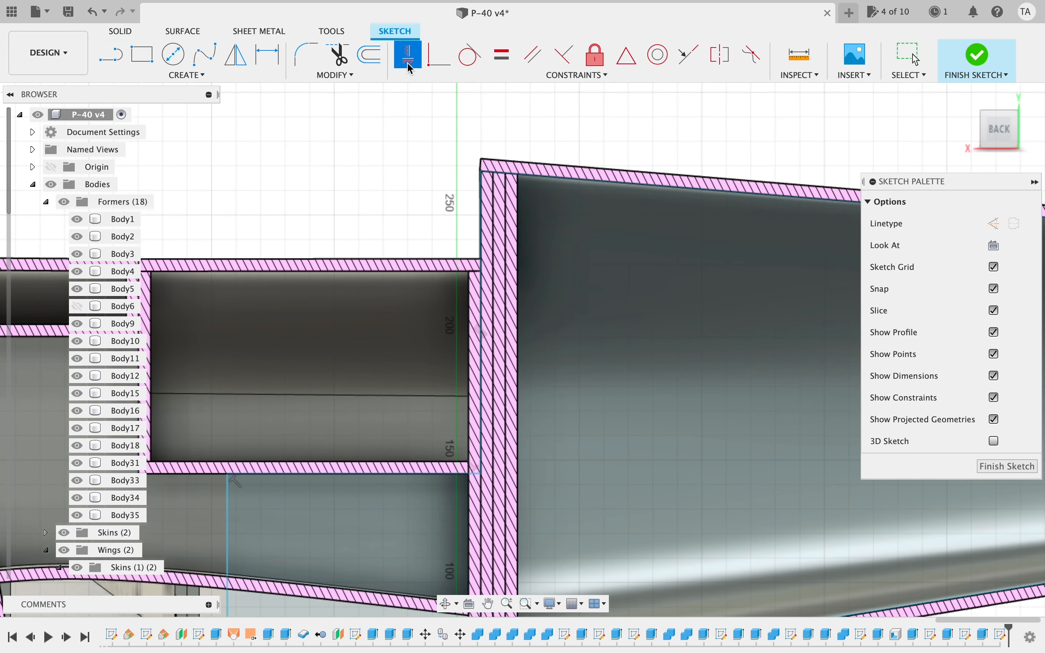
click(480, 276)
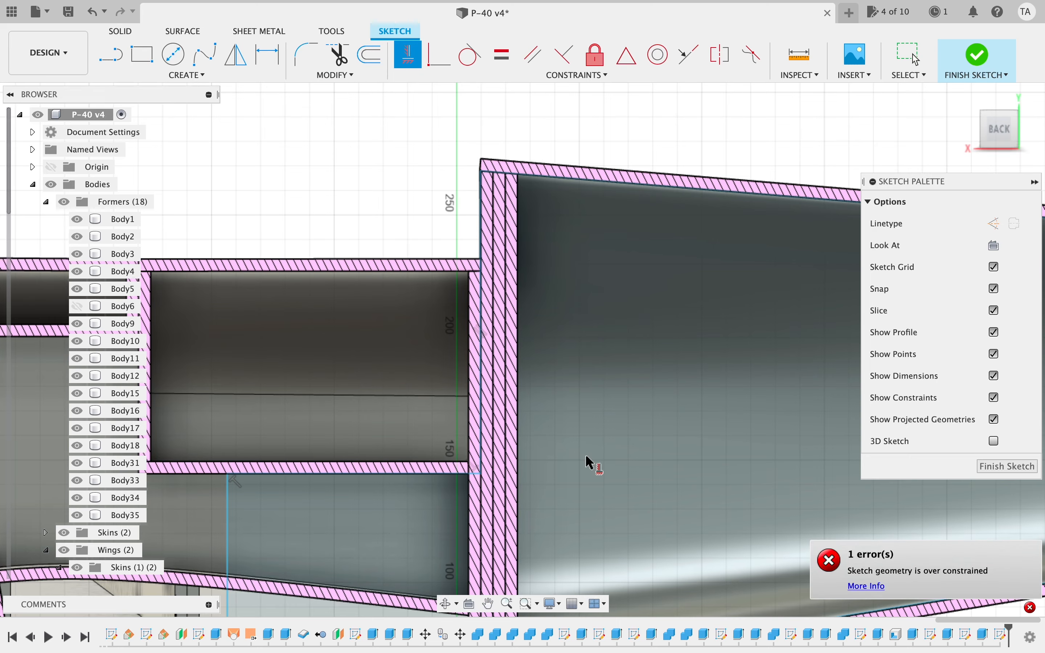
scroll(610, 474, down, 5)
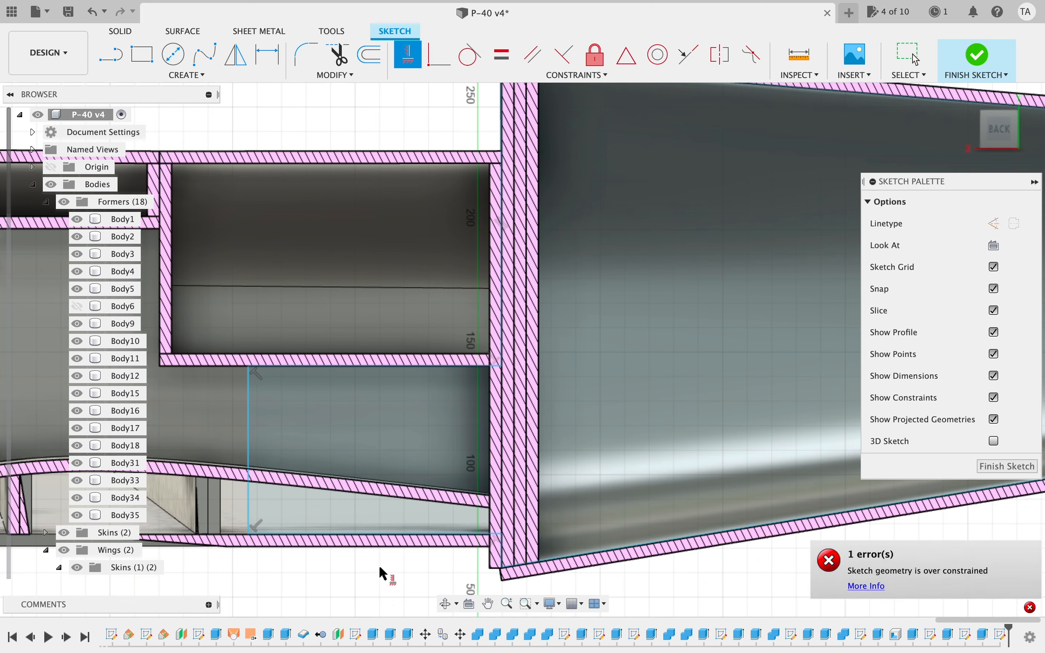
key(Escape)
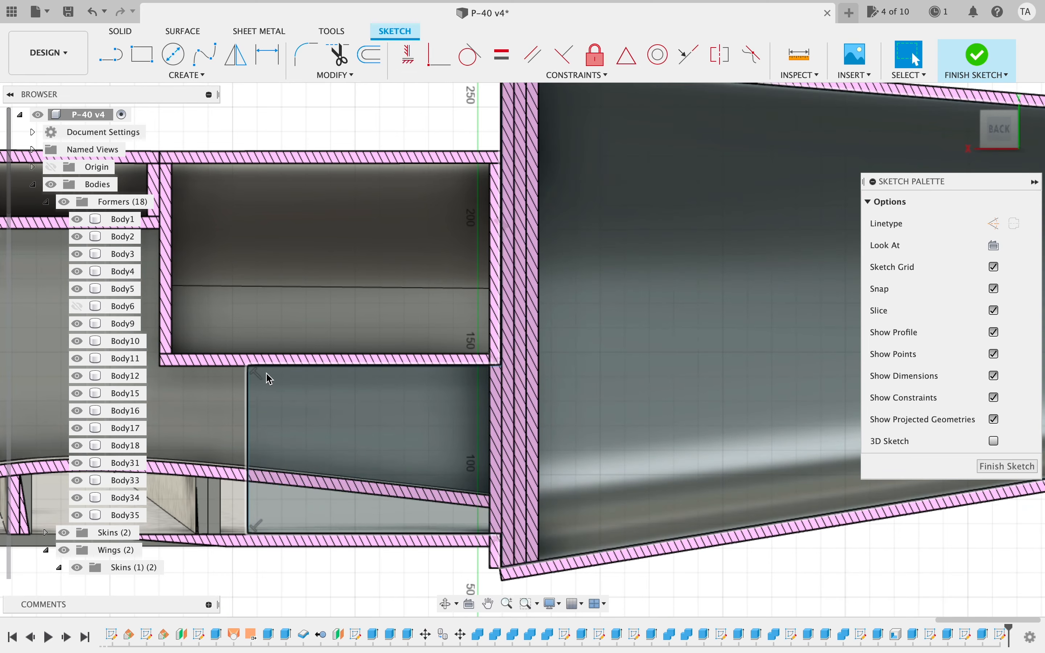
scroll(482, 463, up, 10)
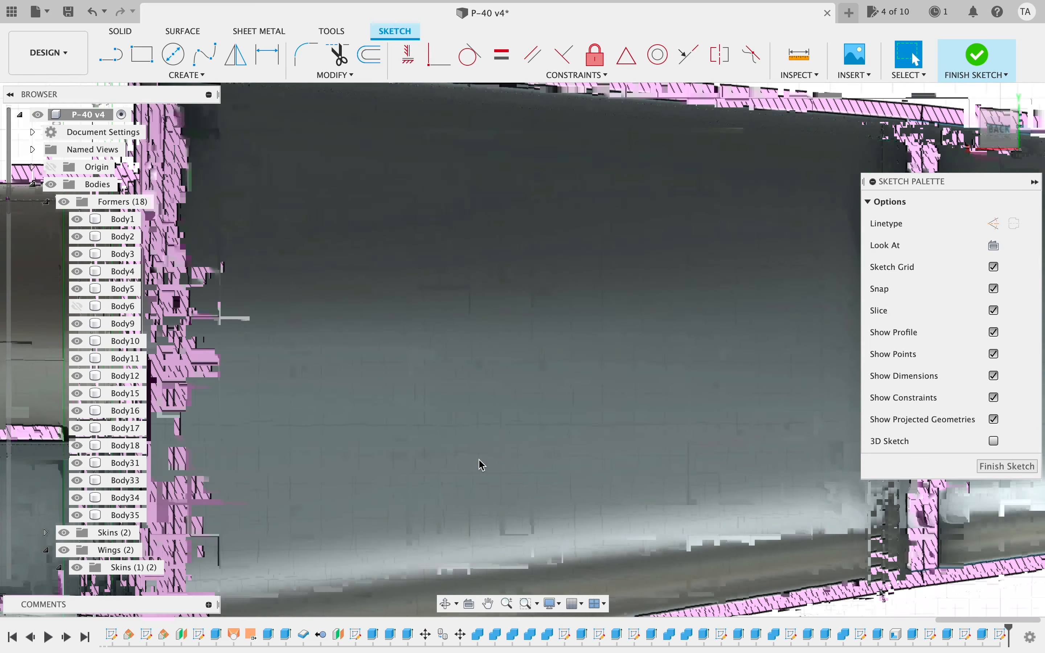
- Try to apply a Horizontal/Vertical constraint to the outline's forward vertical line between the two horizontal plates
scroll(481, 464, down, 10)
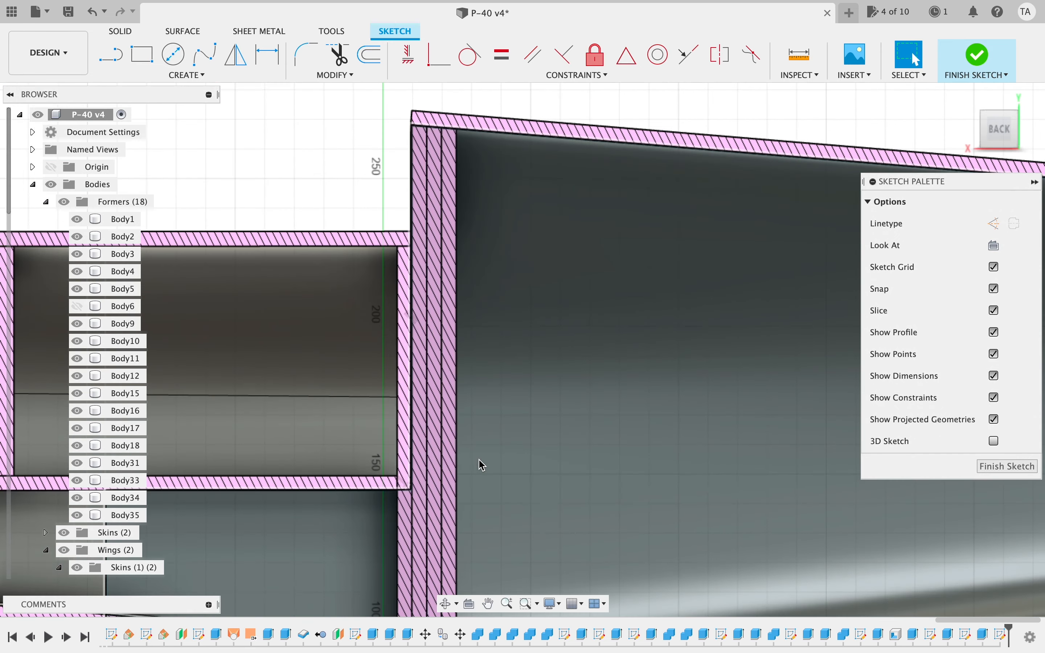
scroll(479, 460, down, 5)
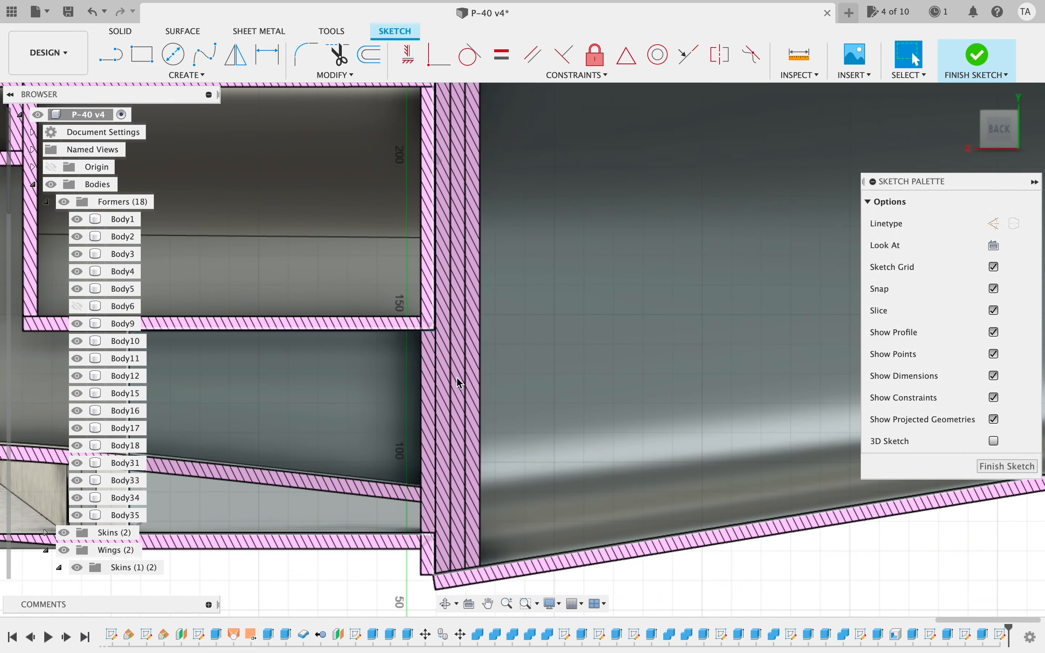
scroll(457, 377, up, 3)
scroll(458, 379, up, 15)
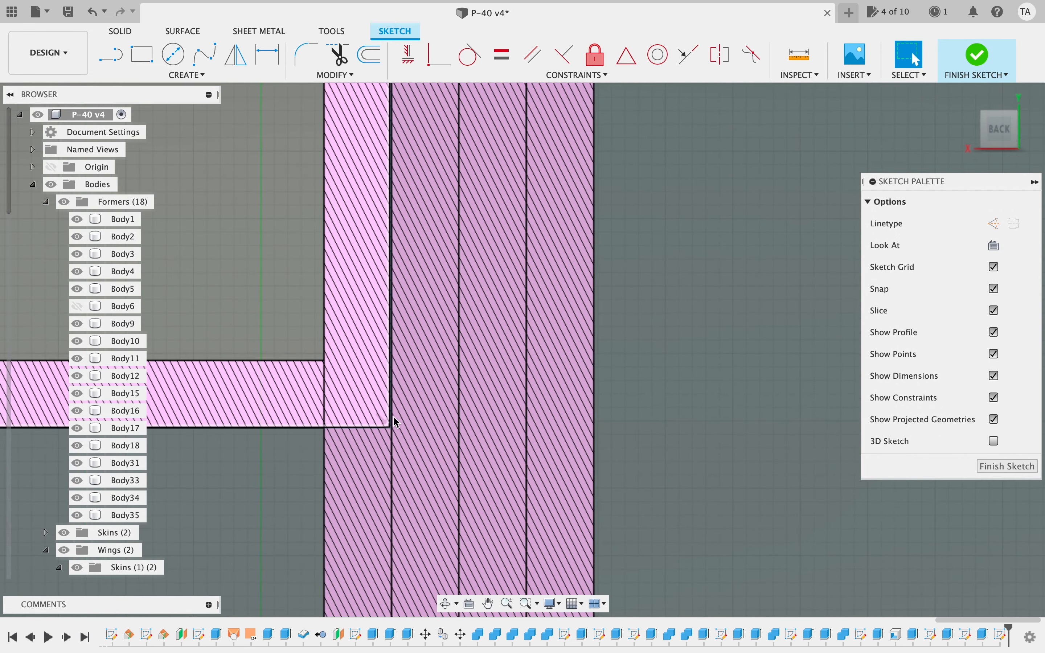
scroll(461, 461, down, 8)
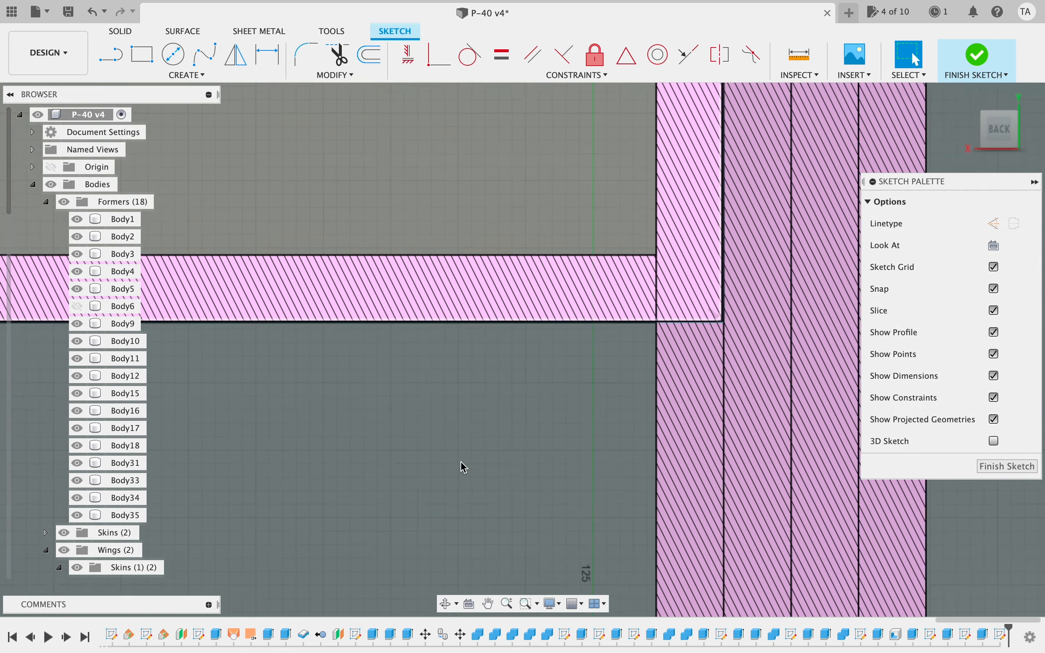
scroll(444, 466, down, 4)
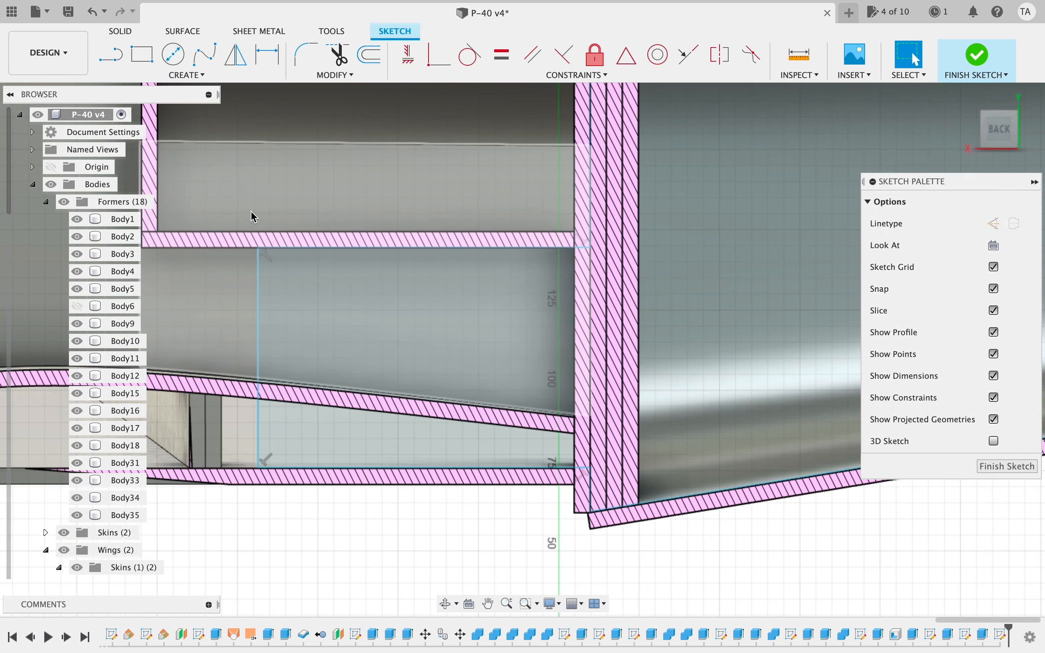
click(408, 54)
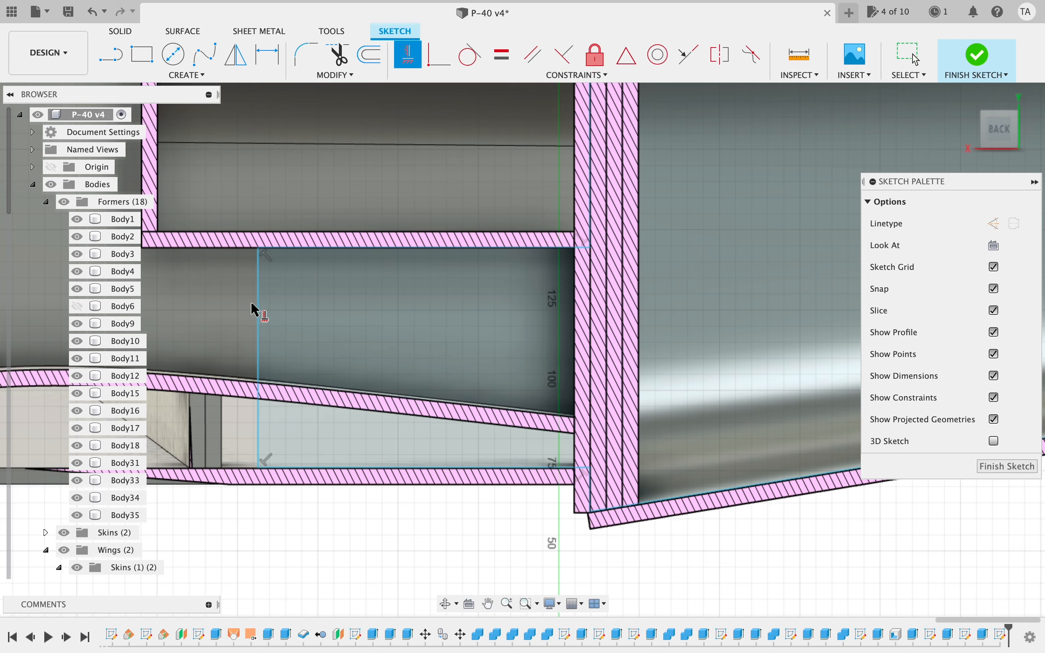
click(257, 306)
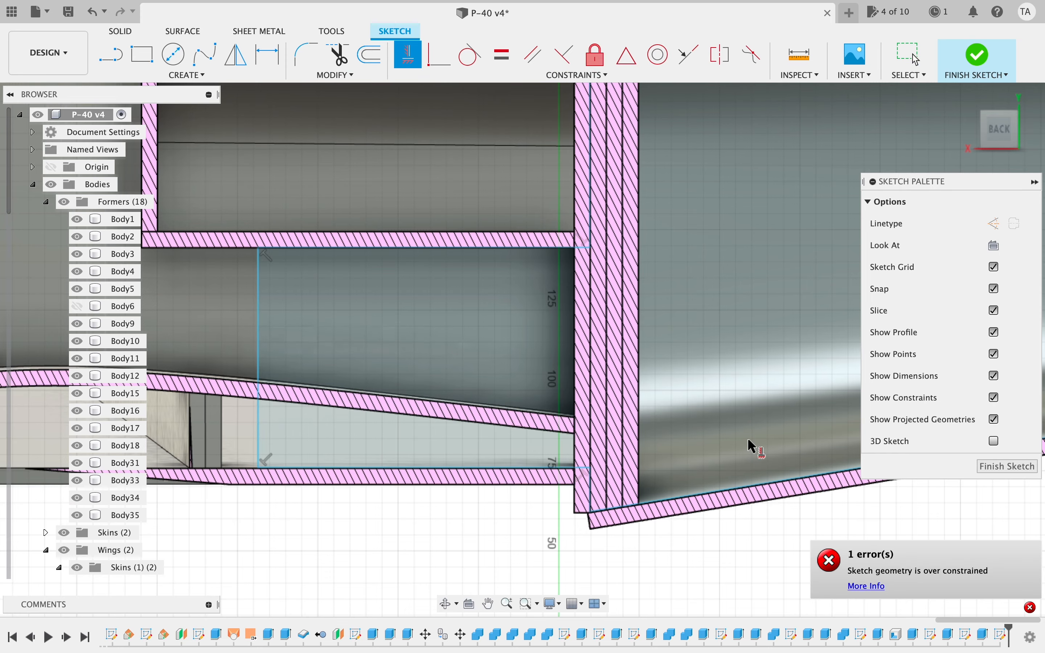
scroll(748, 438, up, 5)
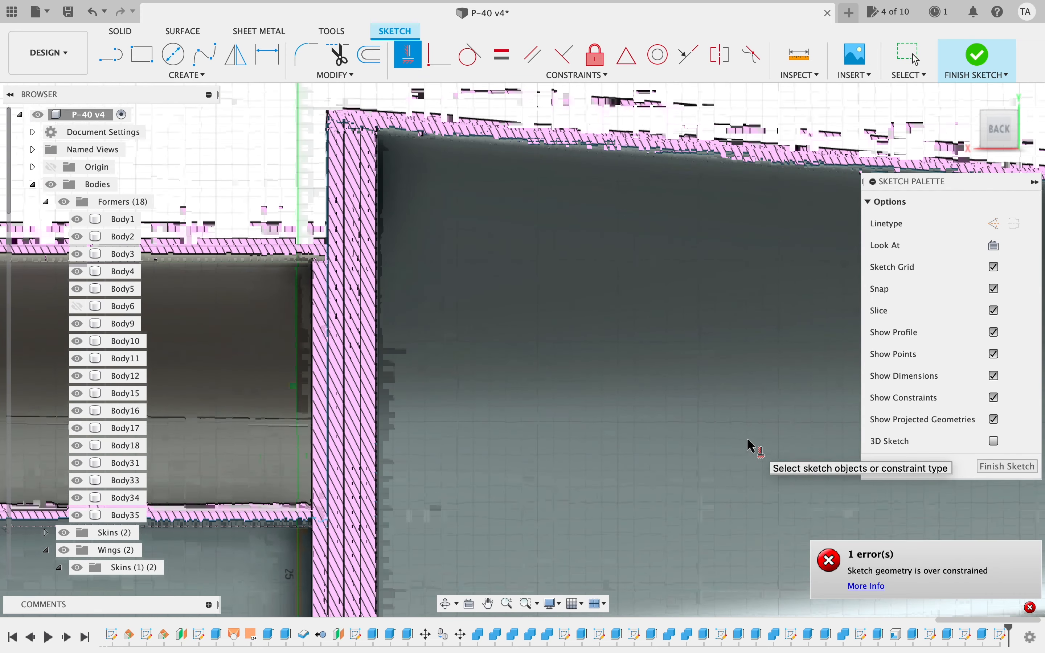
scroll(750, 446, down, 5)
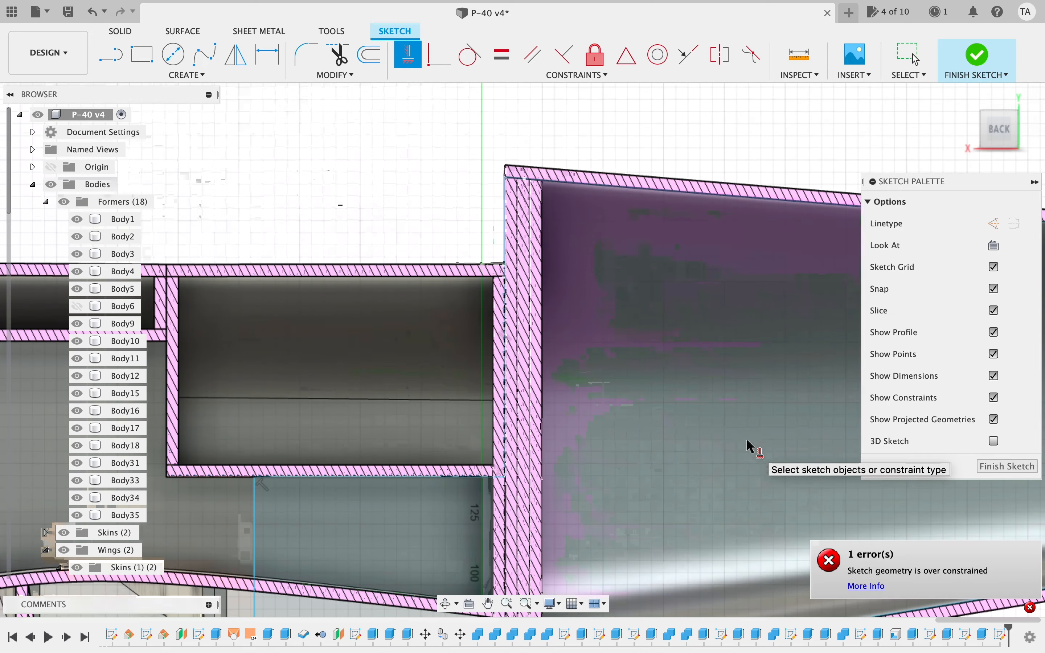
scroll(581, 347, up, 5)
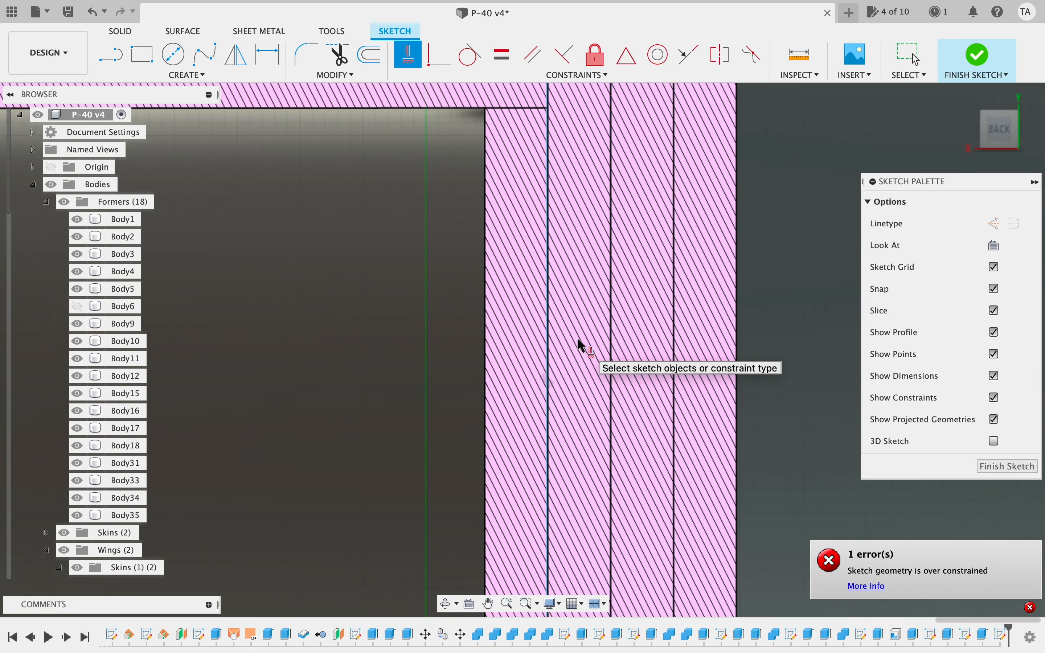
scroll(581, 345, up, 3)
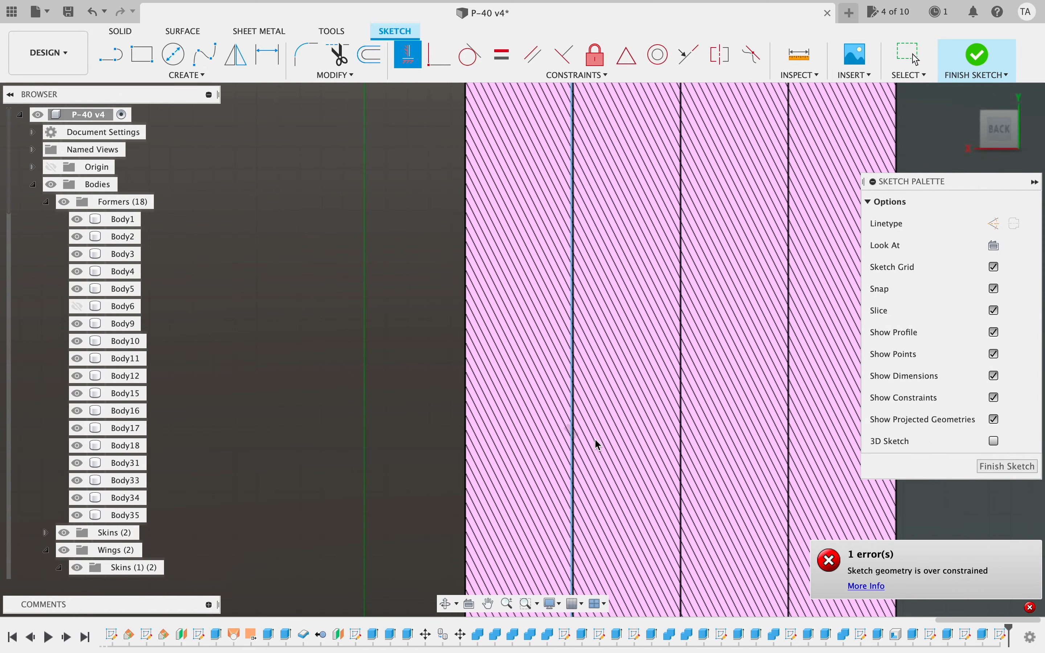
key(Escape)
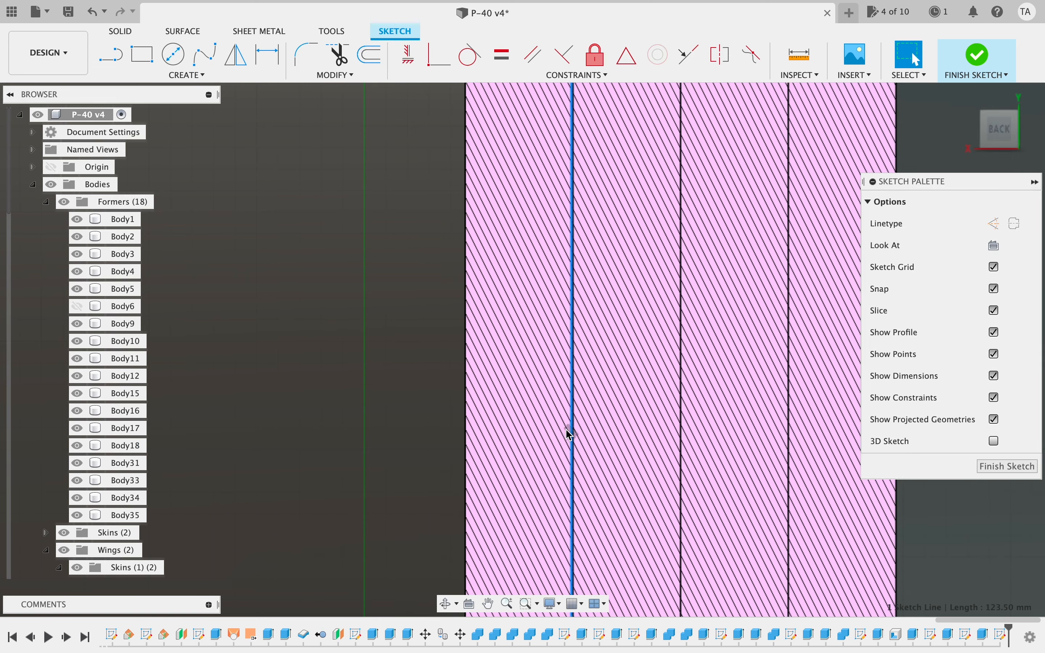
- Examine the parallel constraint between the outline's lines along the stacked formers' front face and the tail former's forward face
scroll(568, 430, down, 2)
scroll(609, 455, down, 6)
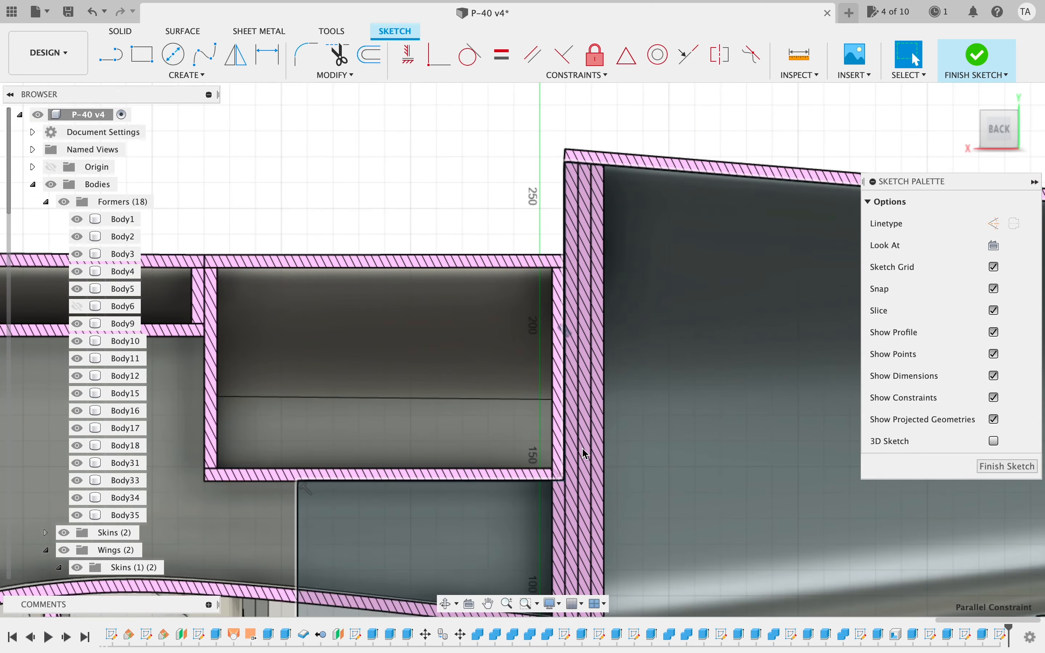
scroll(586, 453, up, 8)
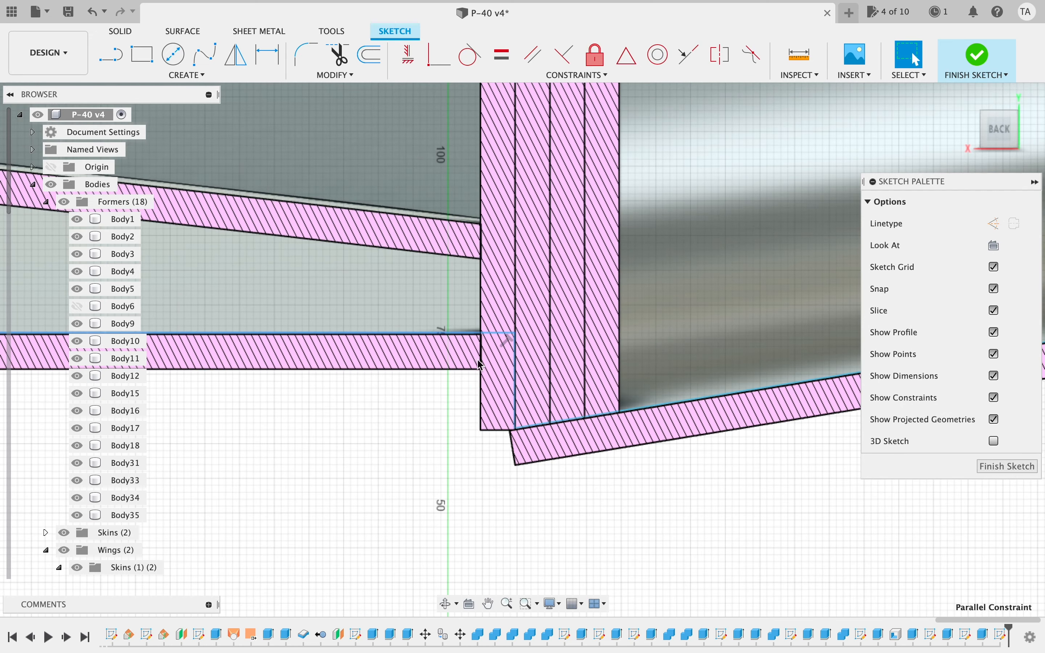
scroll(375, 448, down, 3)
scroll(375, 448, left, 8)
scroll(374, 449, up, 5)
scroll(375, 448, right, 6)
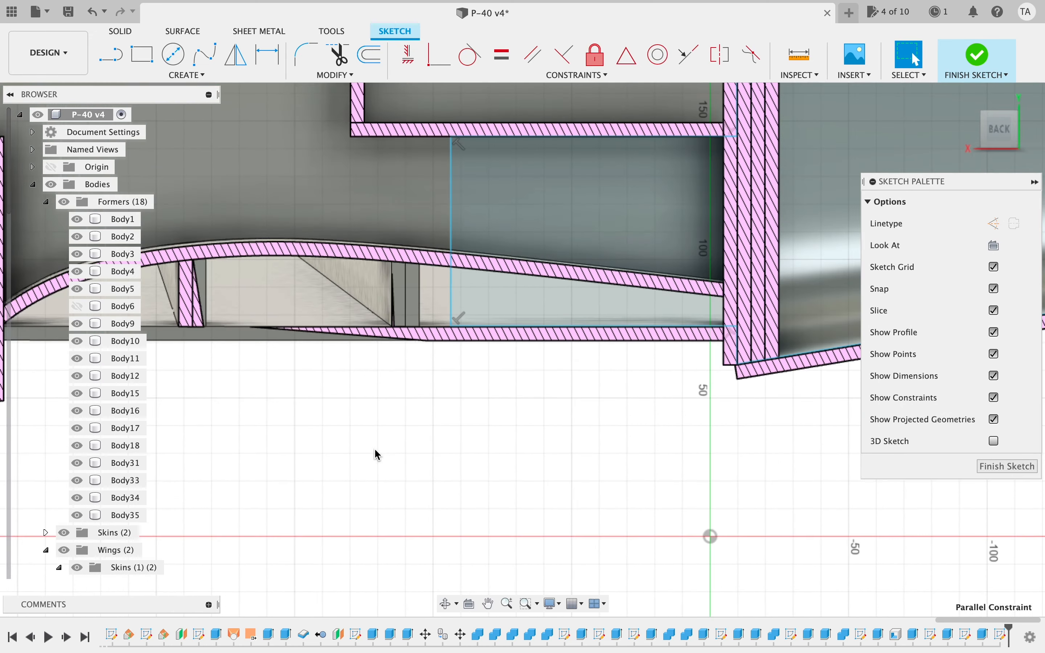
scroll(377, 453, up, 5)
scroll(377, 453, right, 5)
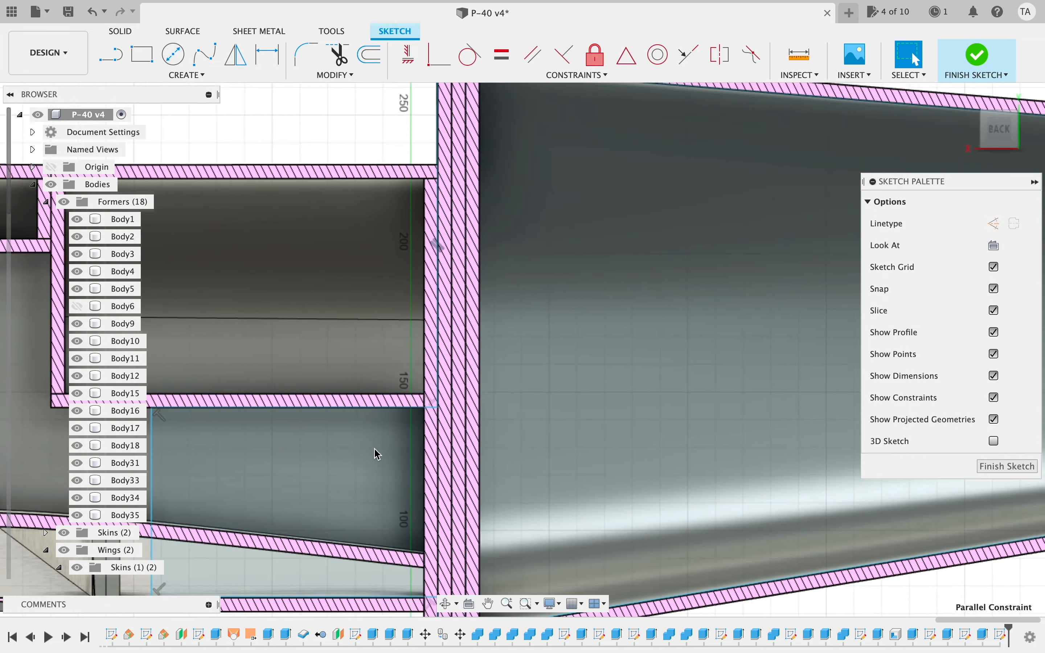
scroll(610, 321, up, 10)
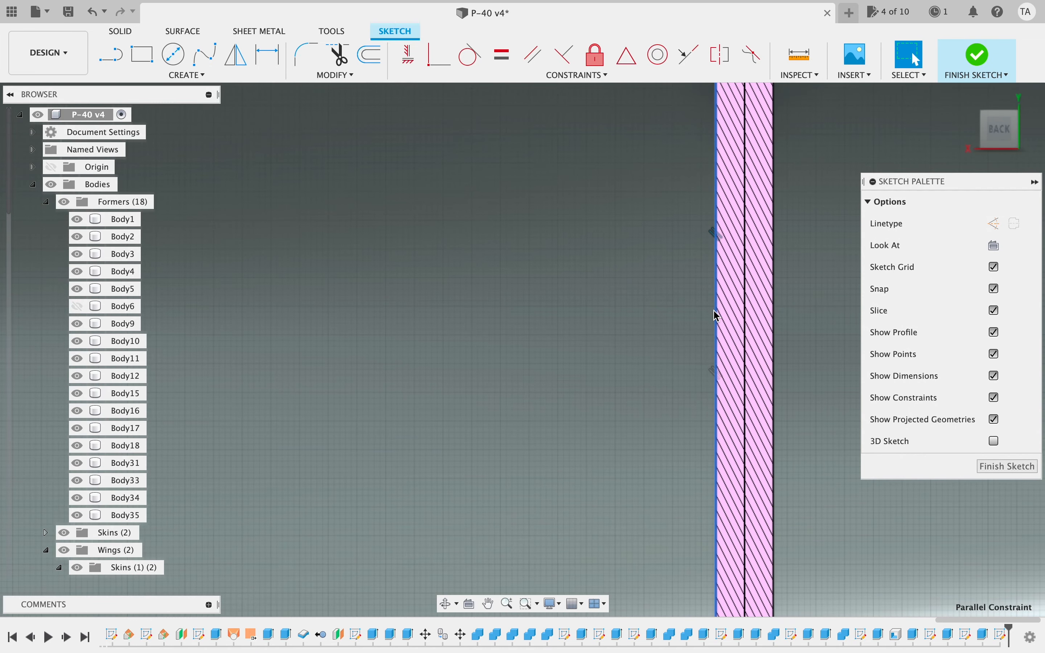
scroll(734, 312, down, 3)
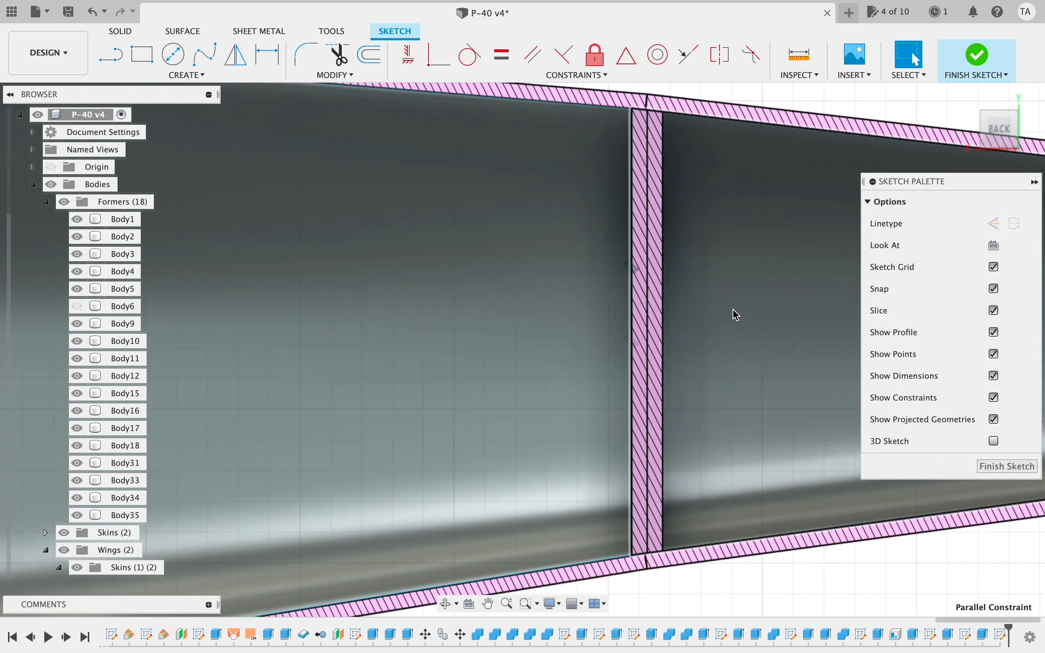
scroll(736, 315, down, 3)
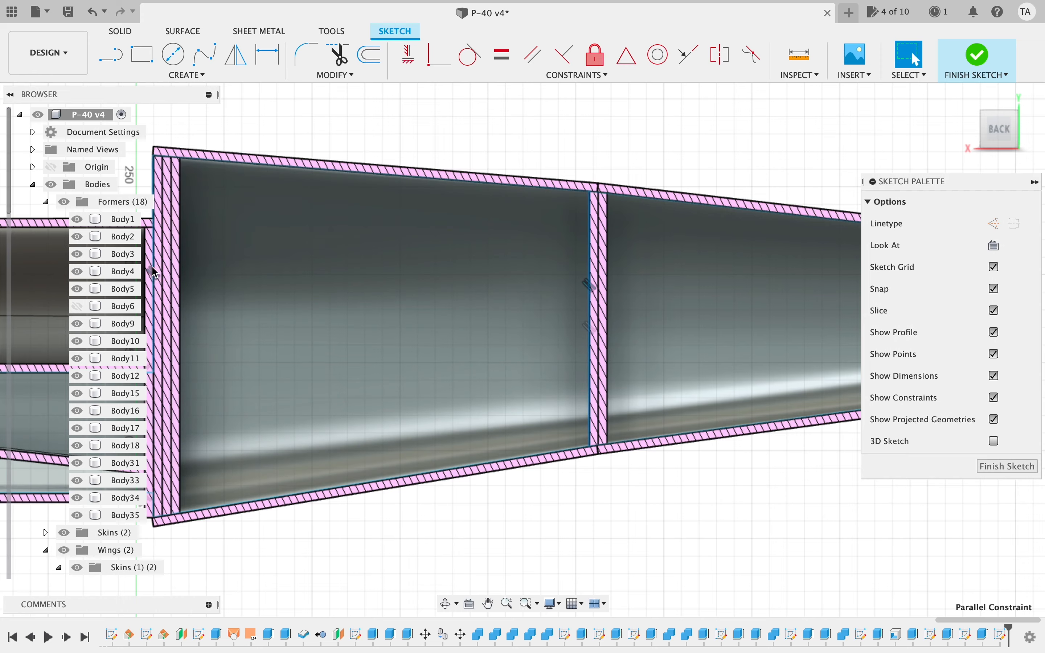
- Draw a 70 mm diameter circle centred on the midpoint of the outline's line along the tail former's forward face
scroll(630, 326, up, 4)
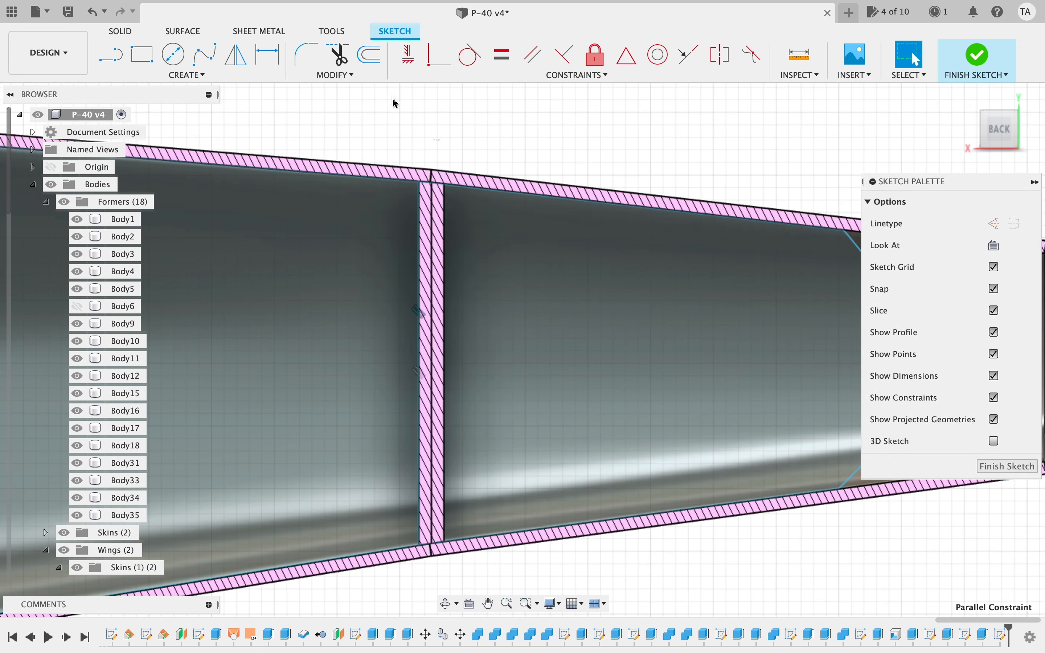
click(174, 56)
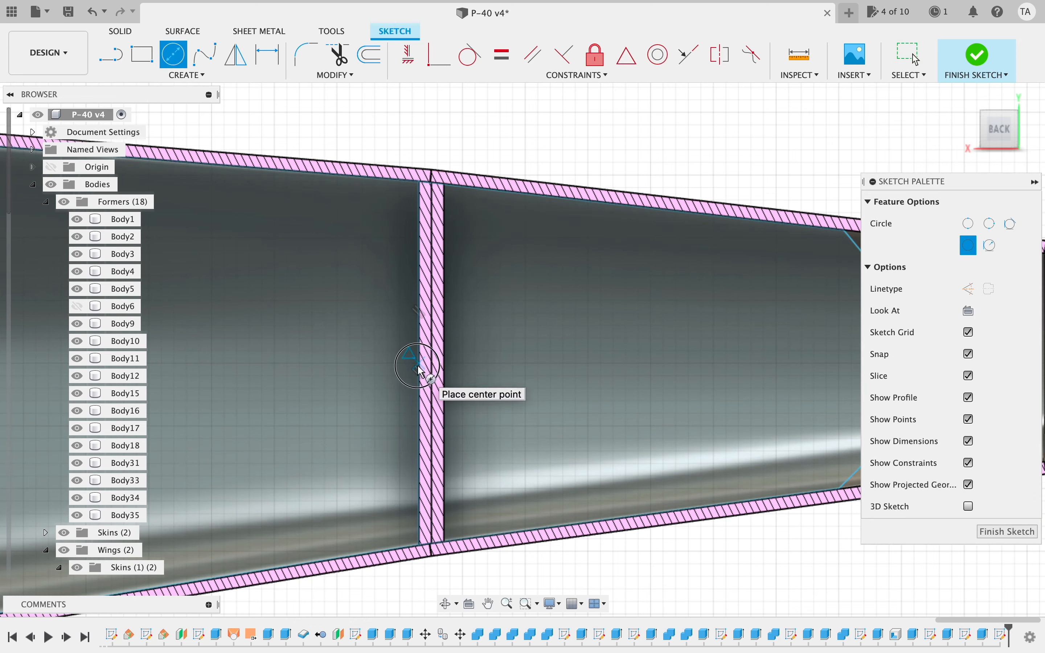
click(418, 364)
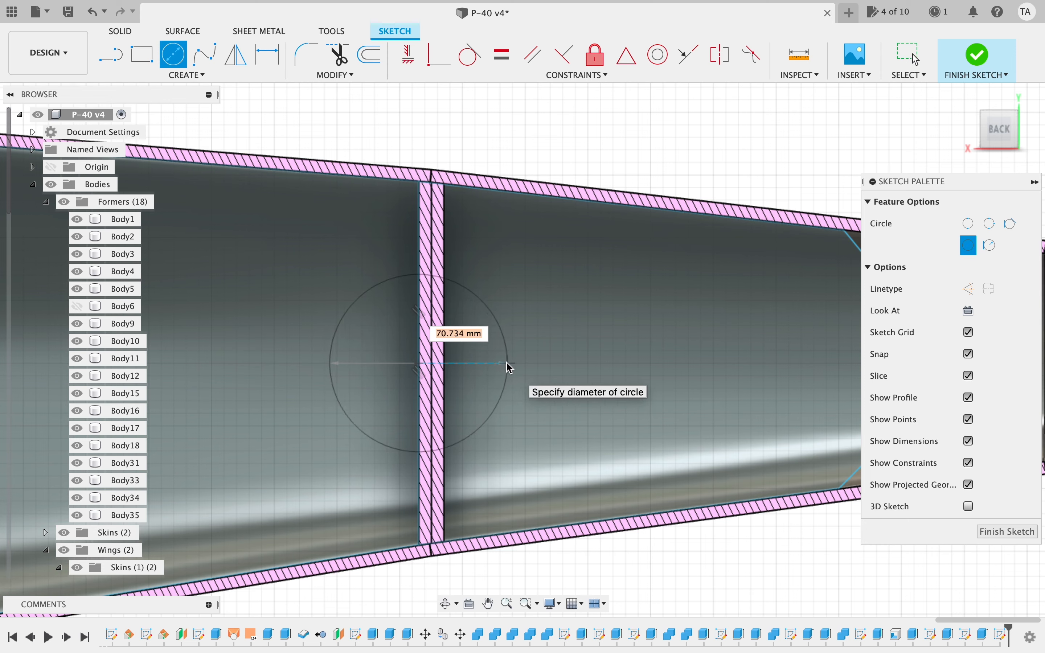
key(Tab)
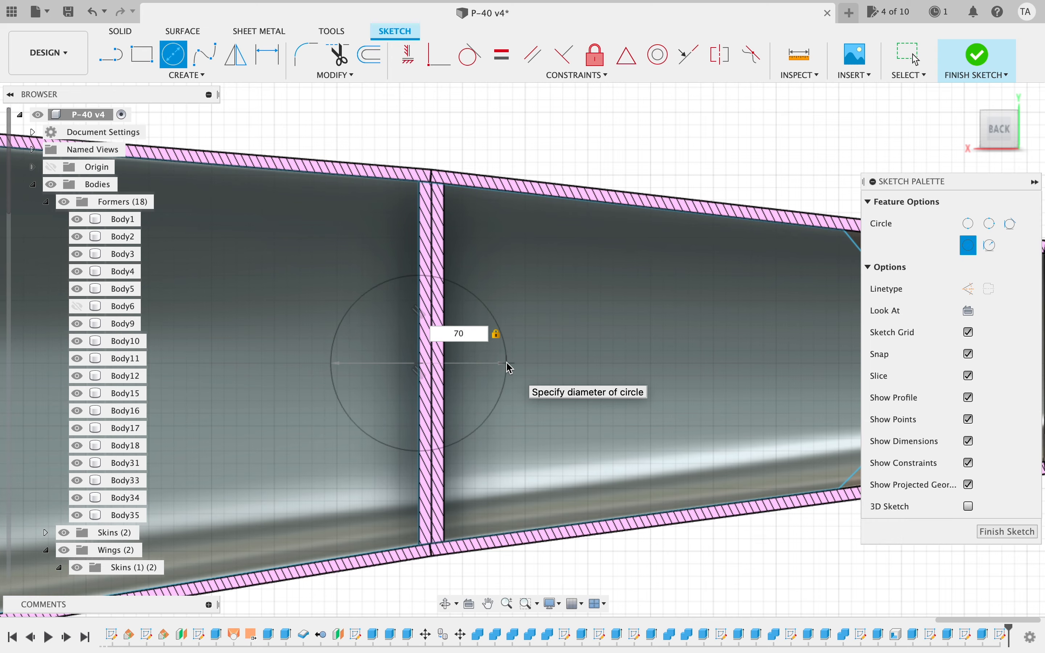
key(Return)
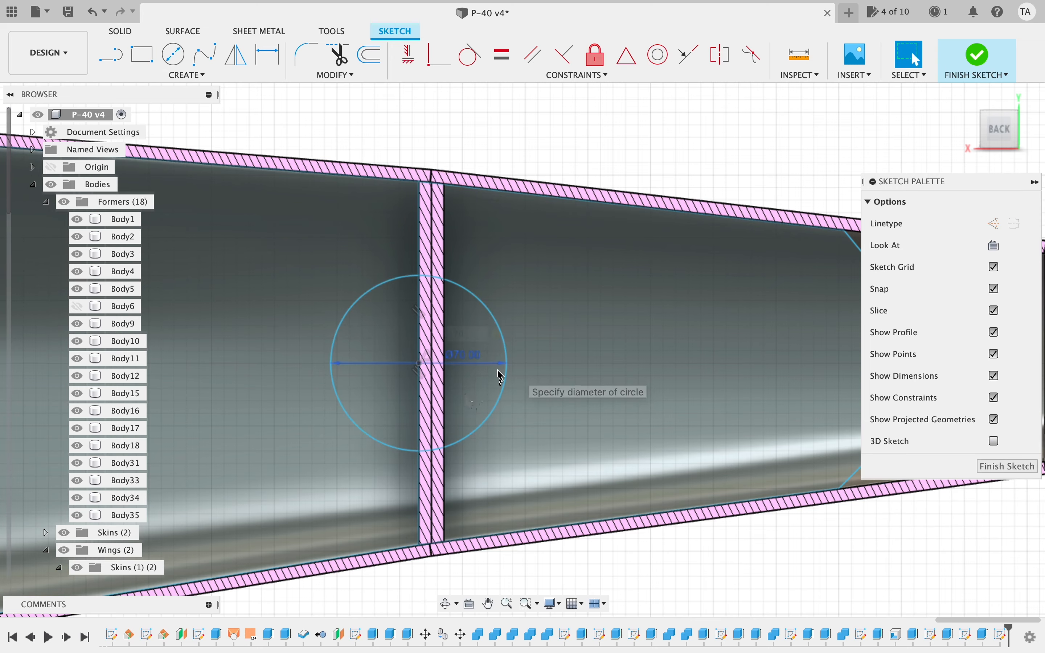
- Draw a vertical line of length foam from the upper horizontal plate's lower edge up through its thickness
scroll(504, 521, down, 5)
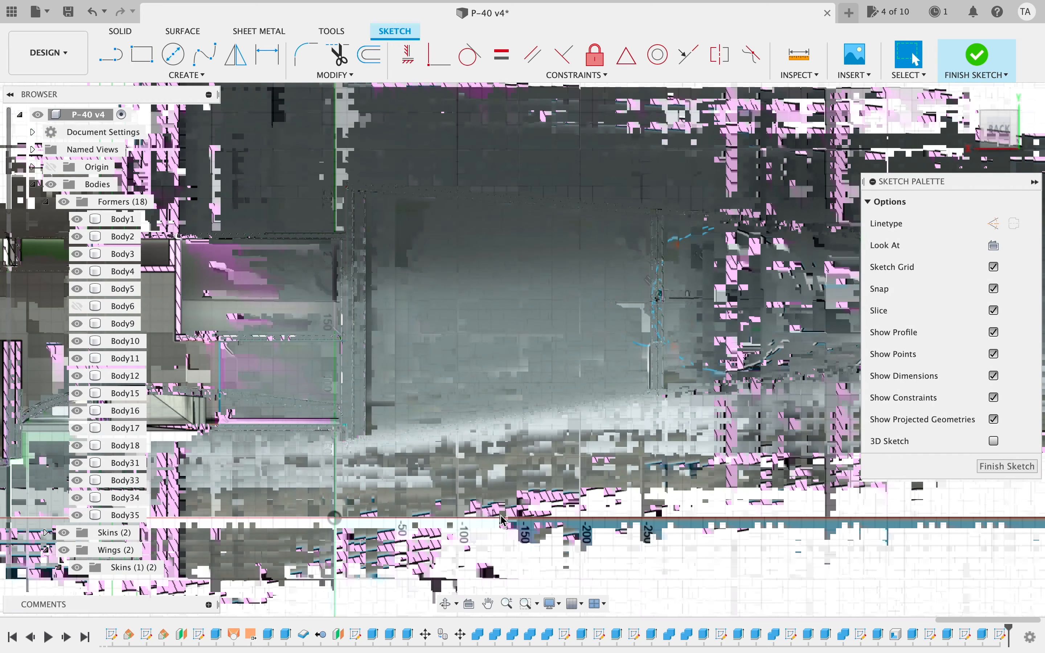
scroll(320, 436, left, 4)
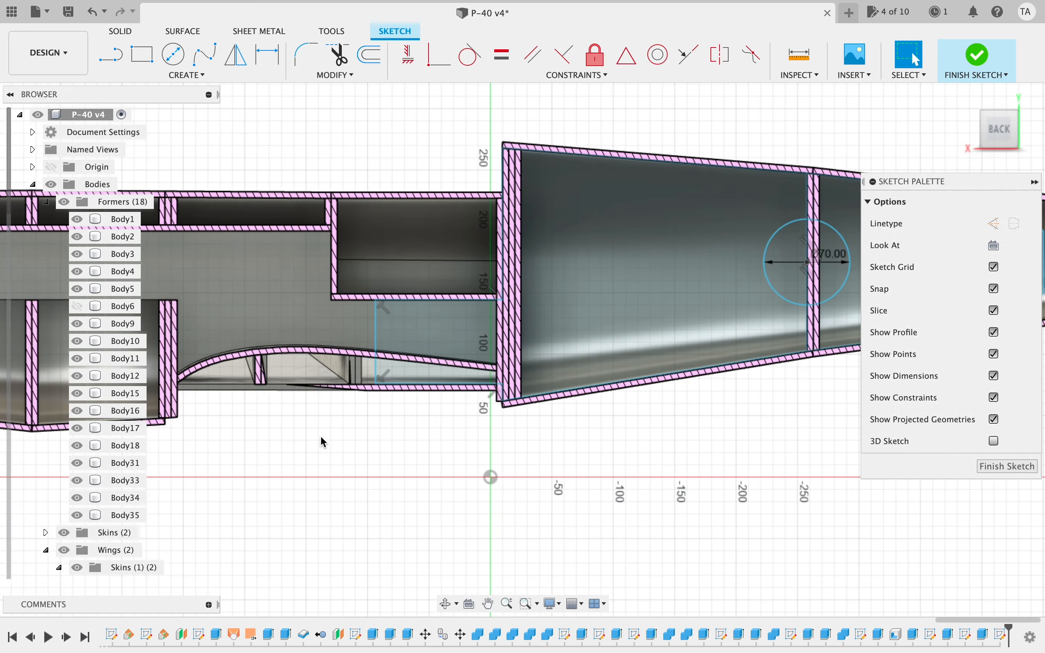
scroll(350, 459, up, 5)
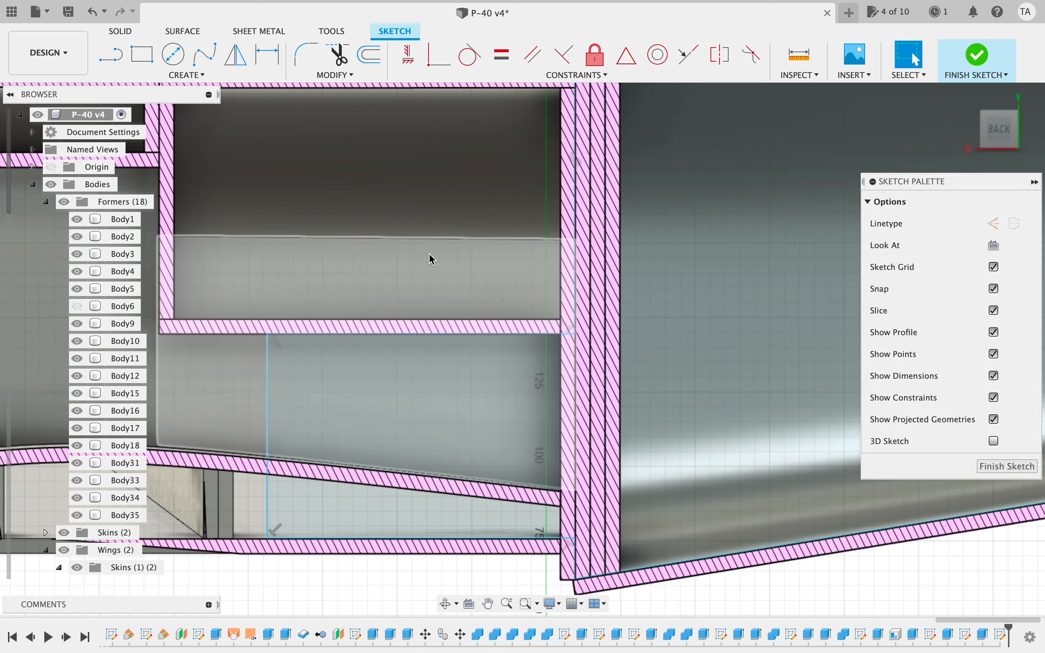
scroll(432, 259, up, 10)
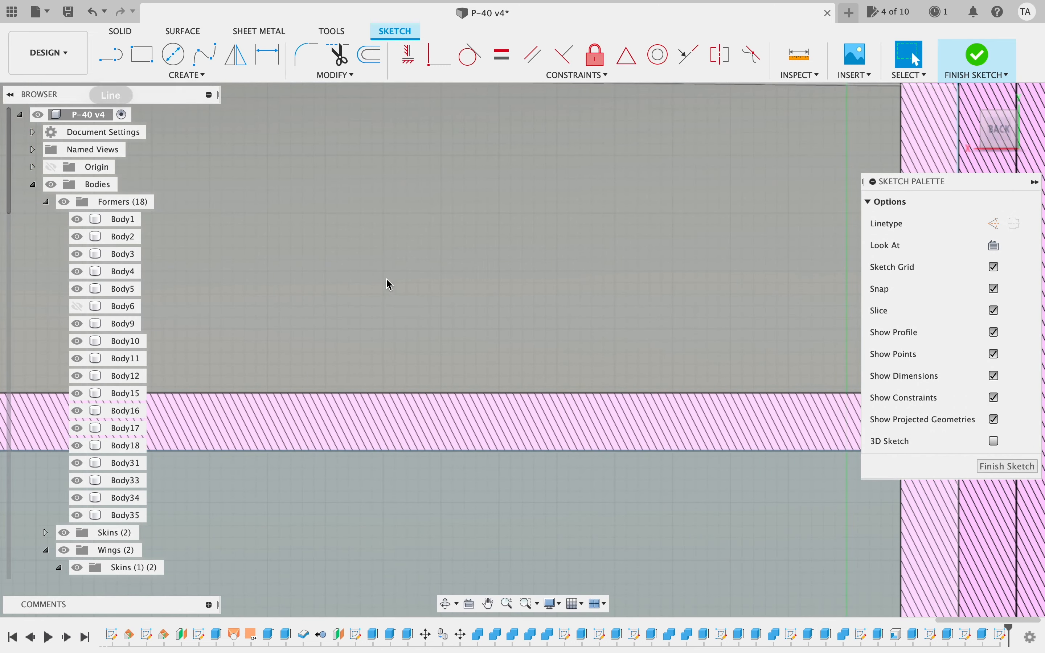
scroll(389, 285, down, 3)
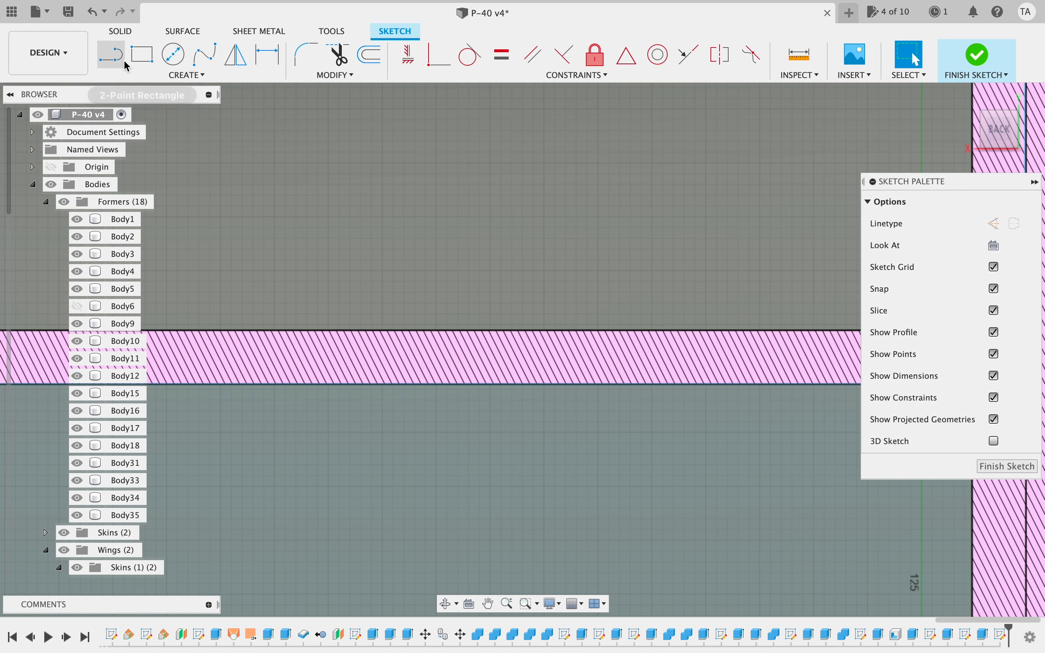
click(119, 62)
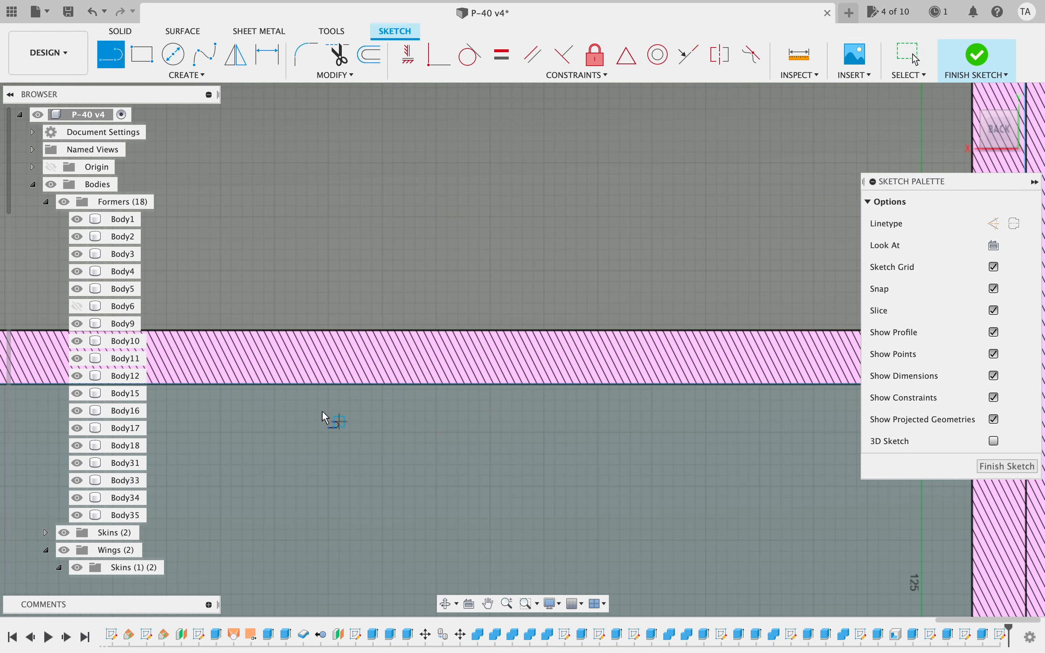
click(255, 384)
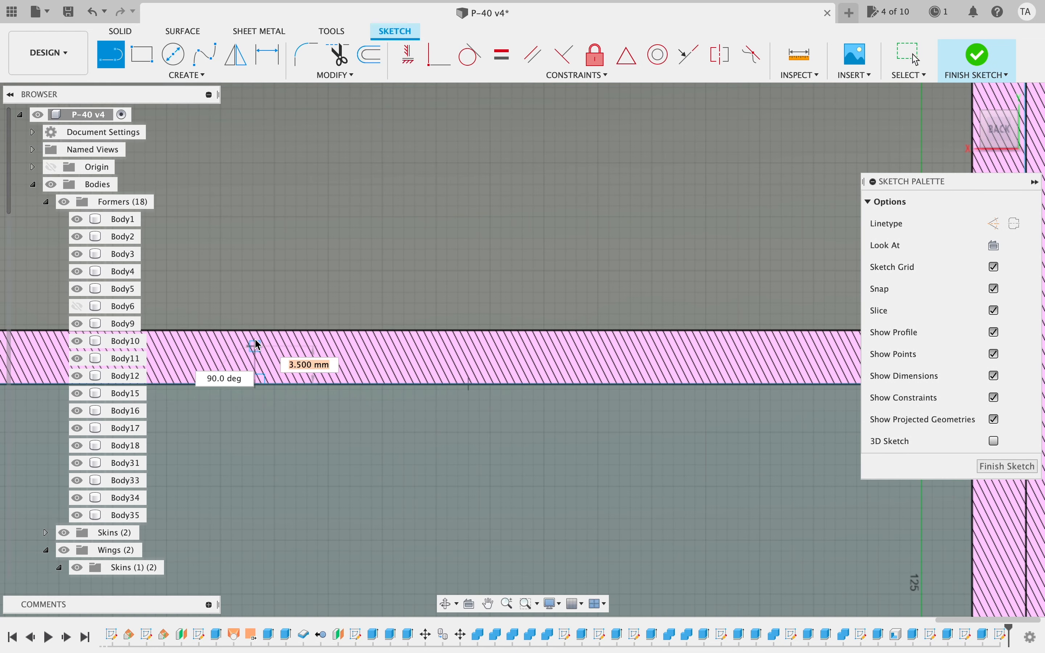
text(fo)
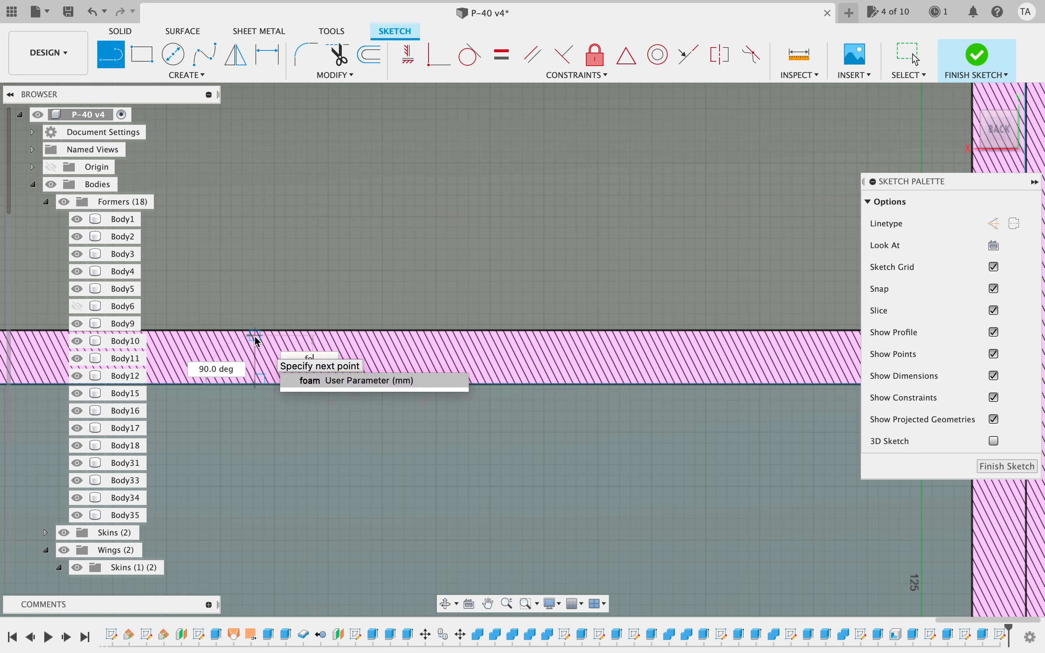
text(am)
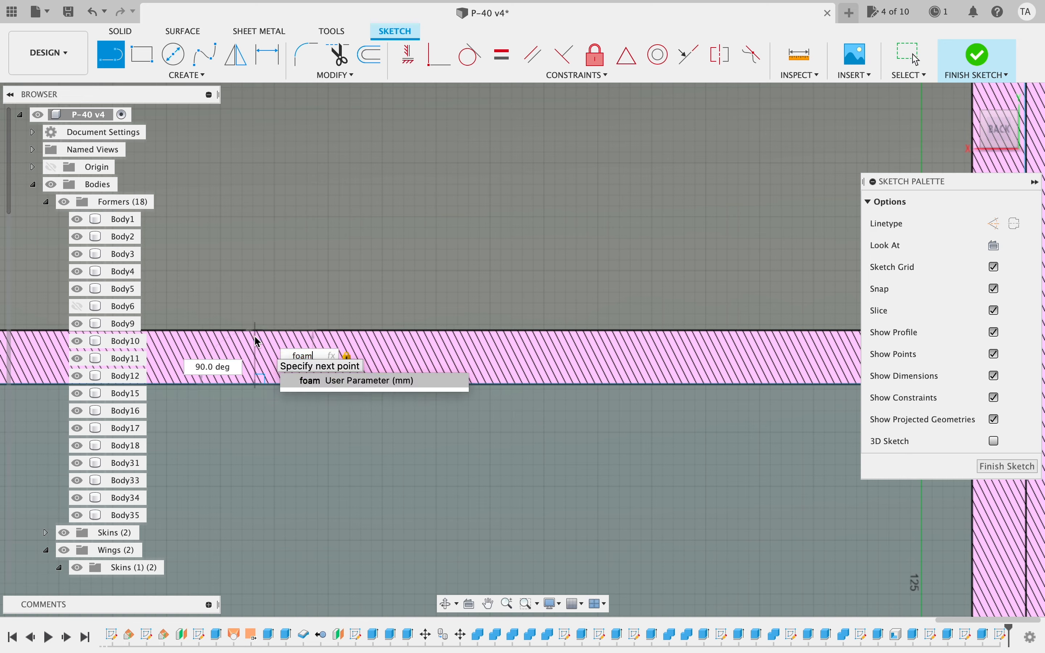
key(Return)
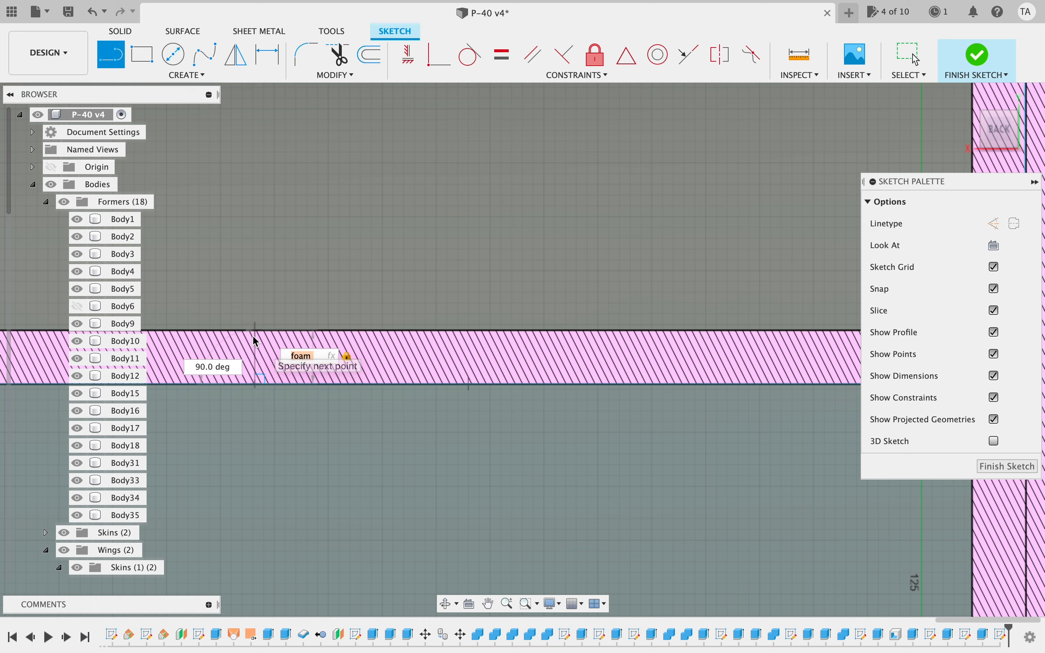
click(259, 335)
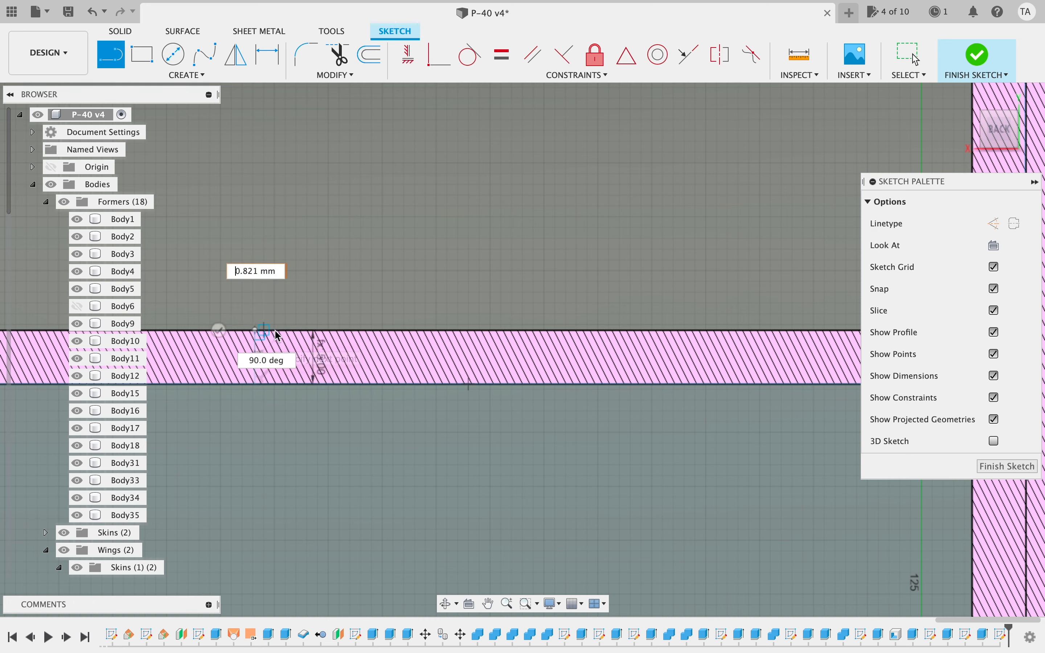
- Complete the tab outline with a Tablength horizontal line along the plate's upper edge and a vertical line down to its lower edge
text(tal)
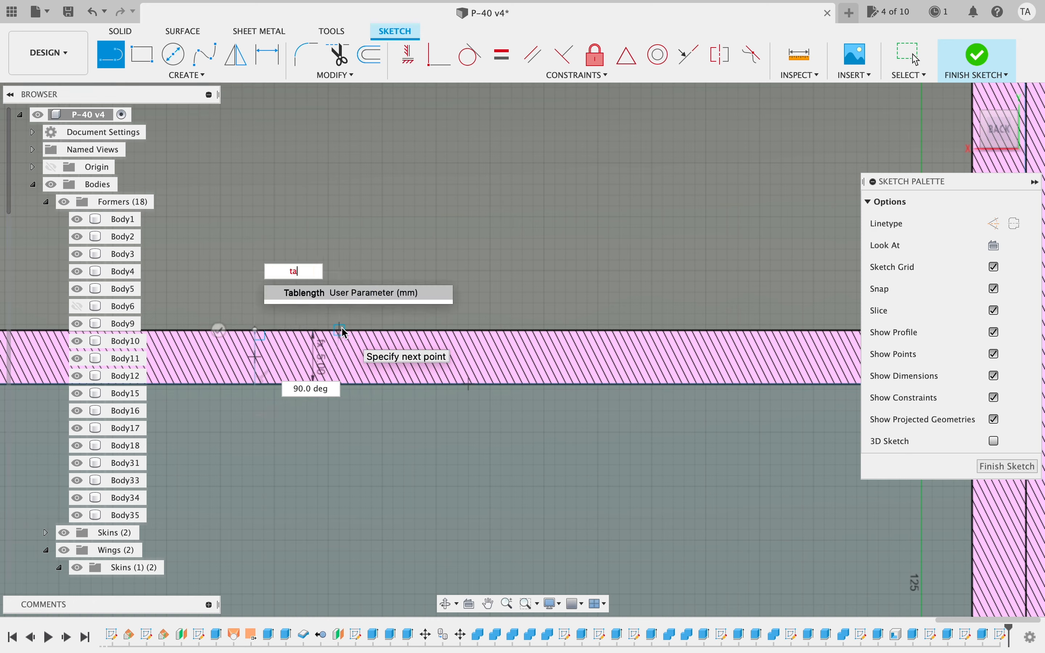
key(BackSpace)
key(Tab)
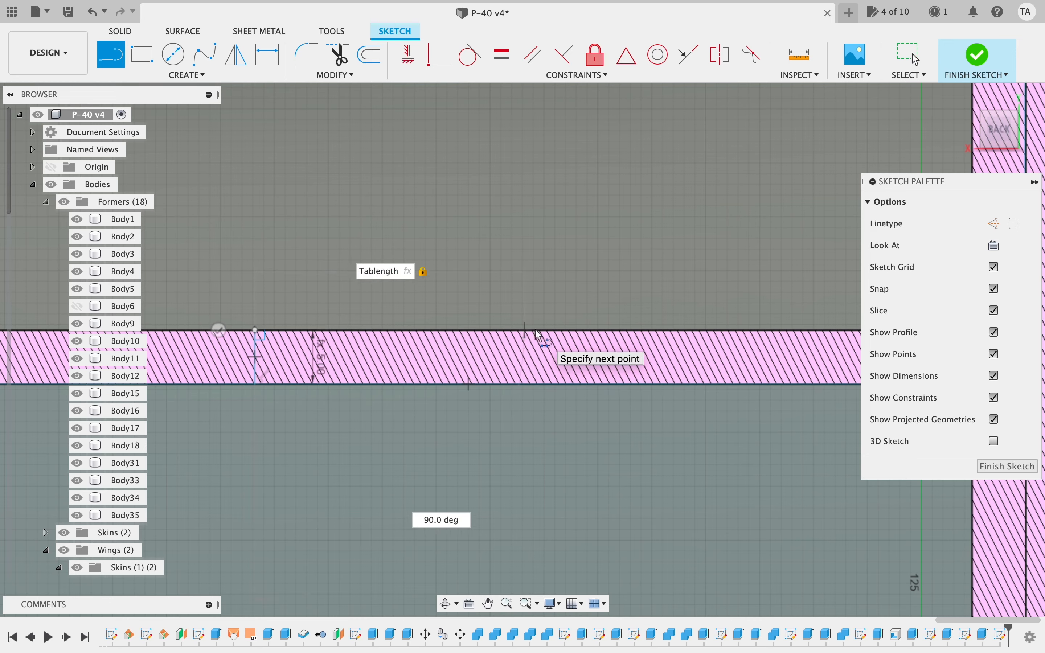
click(538, 336)
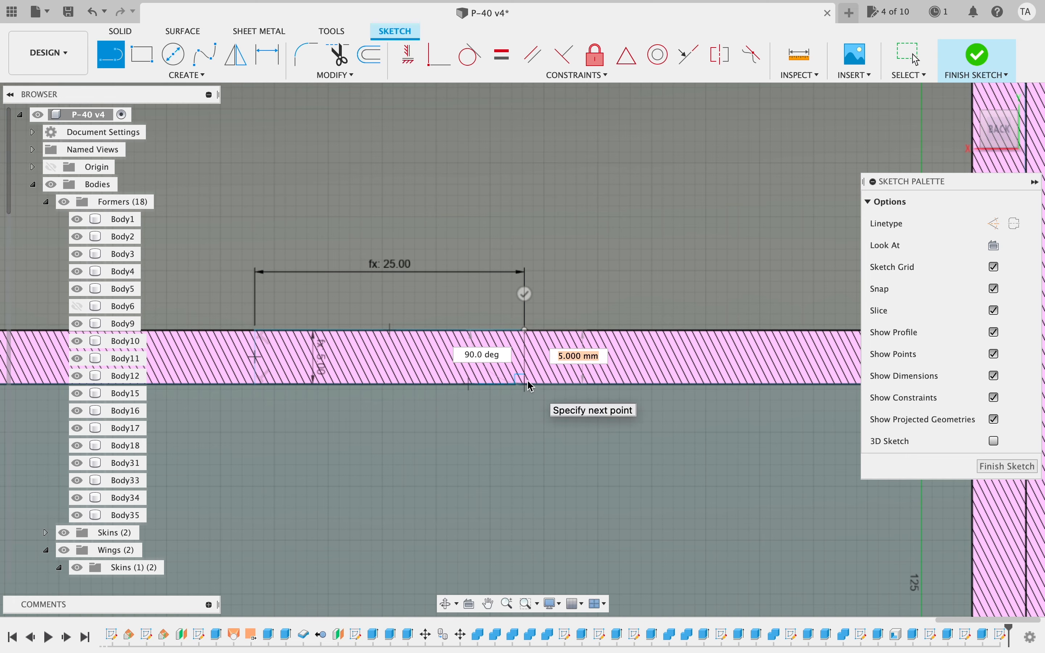
click(531, 386)
scroll(427, 479, down, 5)
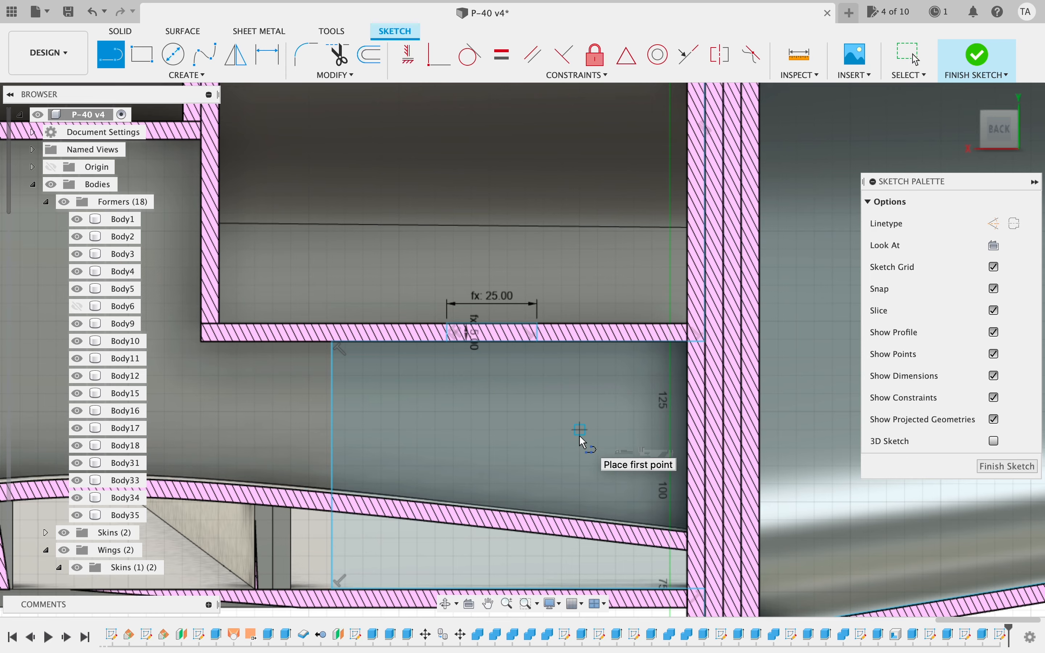
scroll(581, 438, up, 5)
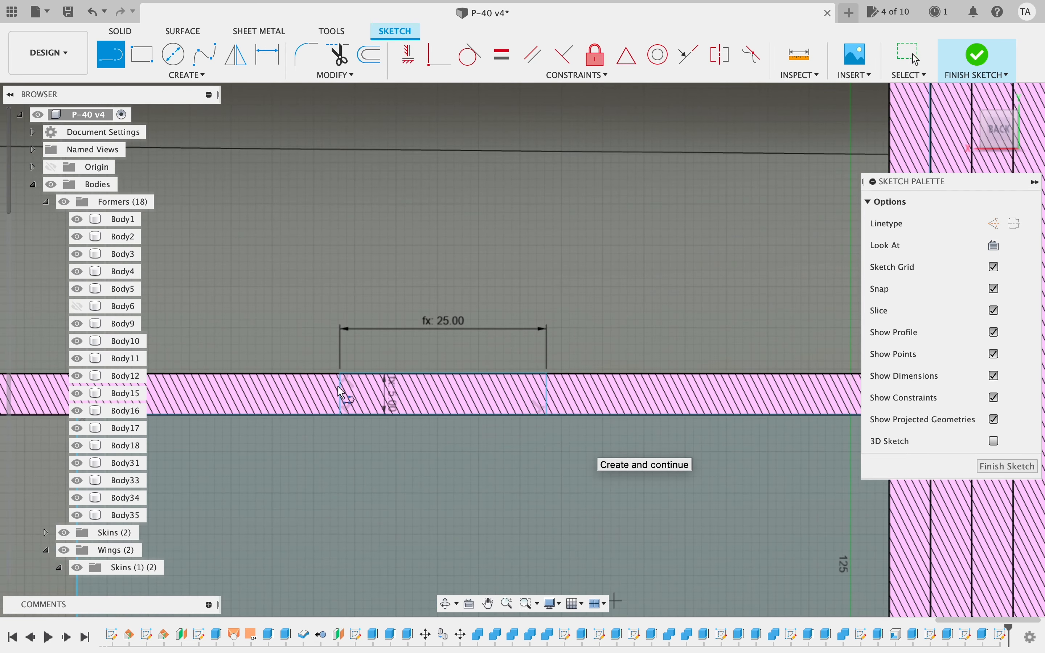
key(Escape)
- Slide the tab outline forward along the upper horizontal plate and set its height to foam + .1
scroll(368, 522, left, 5)
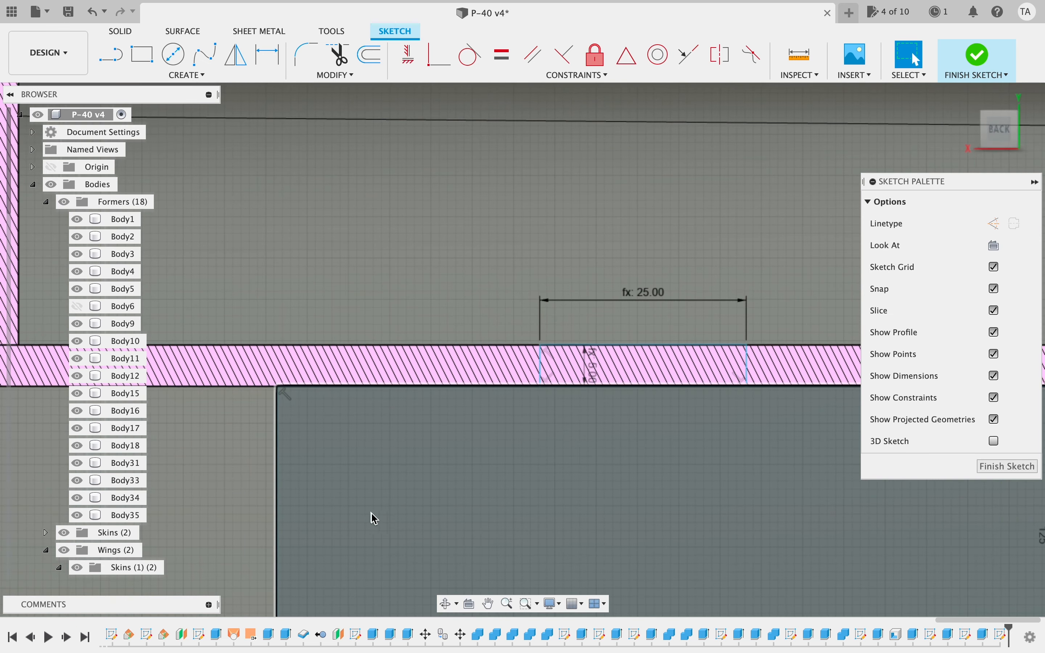
drag(543, 368, 327, 370)
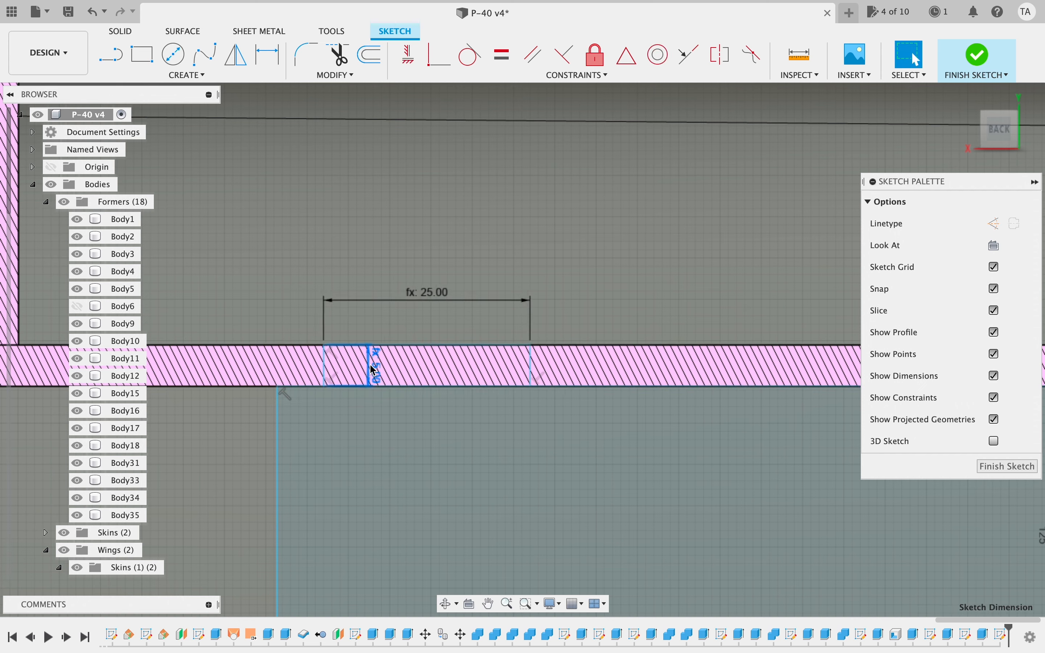
double_click(373, 368)
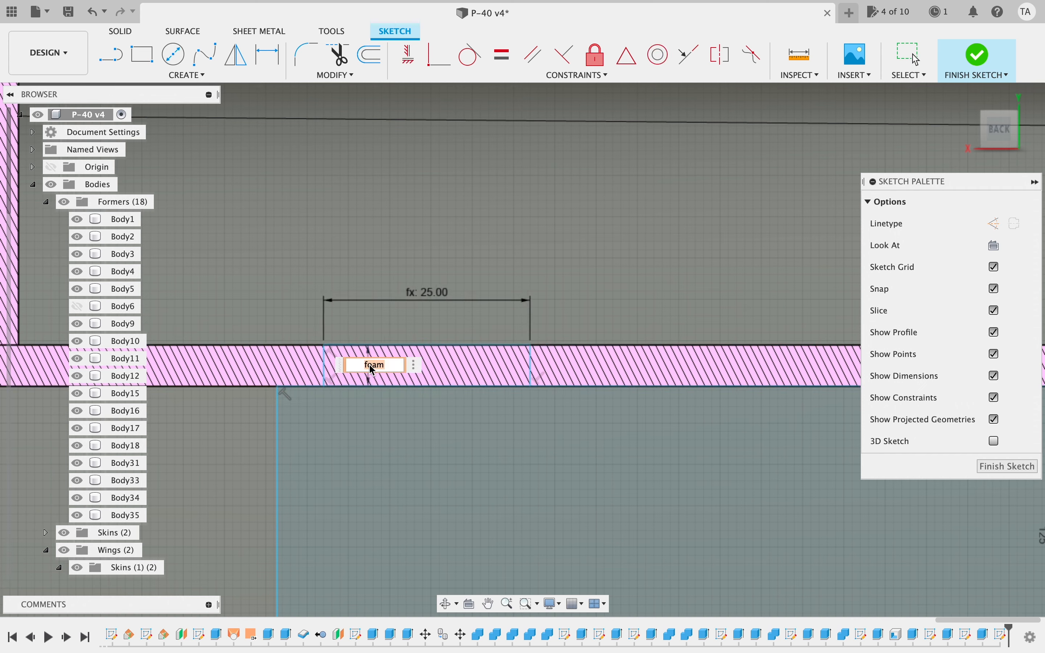
click(396, 365)
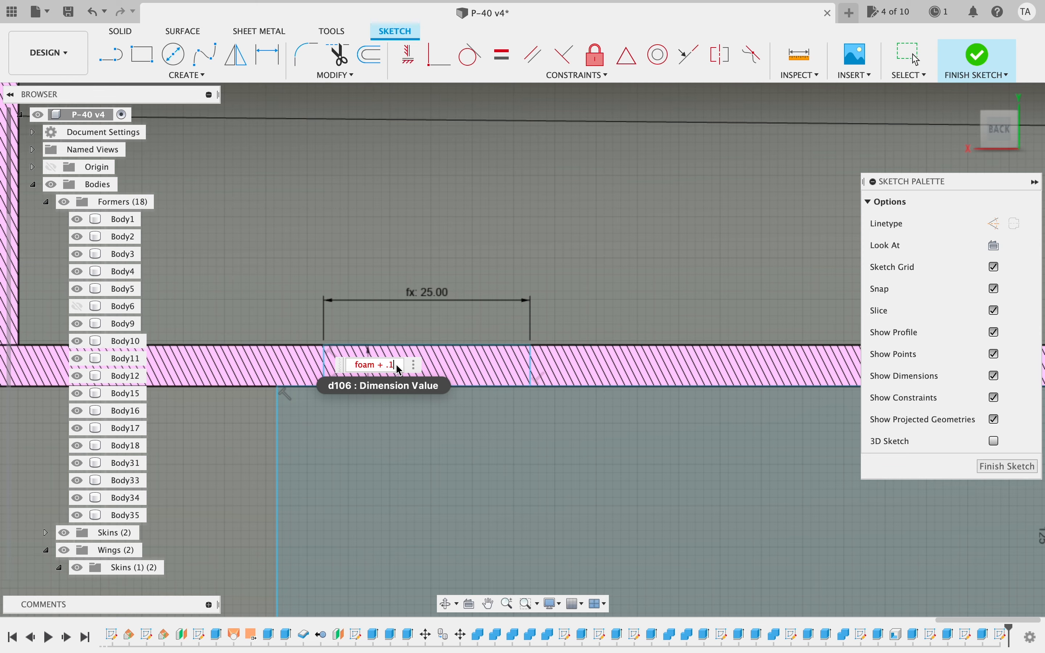
text(+ .1)
key(Return)
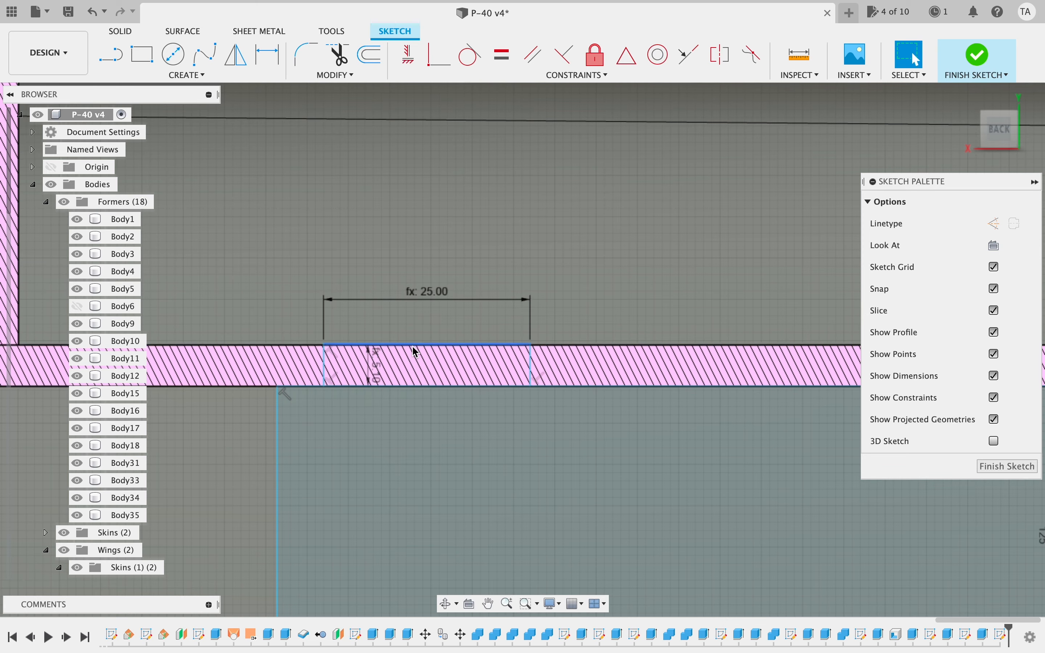
- Examine how the tab outline's upper line sits relative to the plate's upper edge
scroll(388, 335, up, 5)
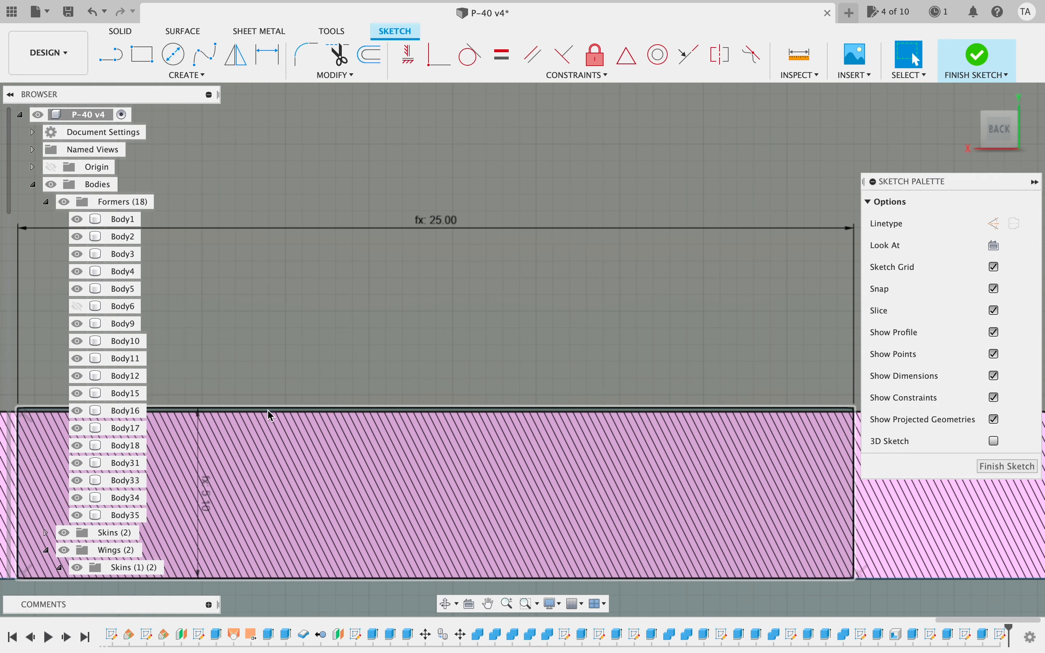
click(268, 408)
scroll(268, 408, down, 2)
middle_drag(267, 409, 602, 360)
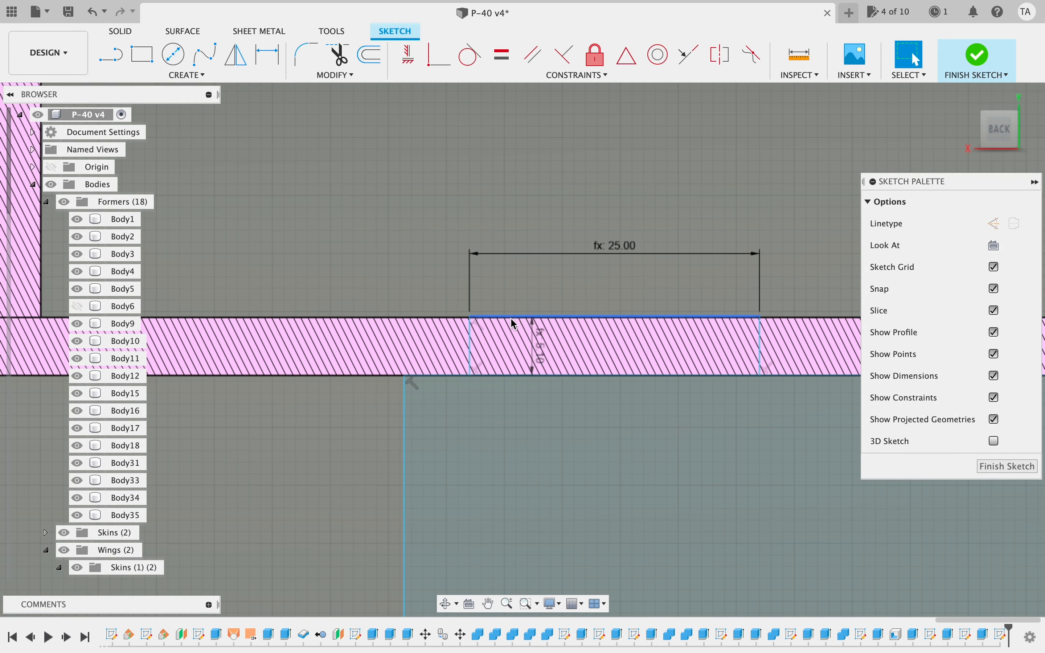
scroll(511, 319, up, 5)
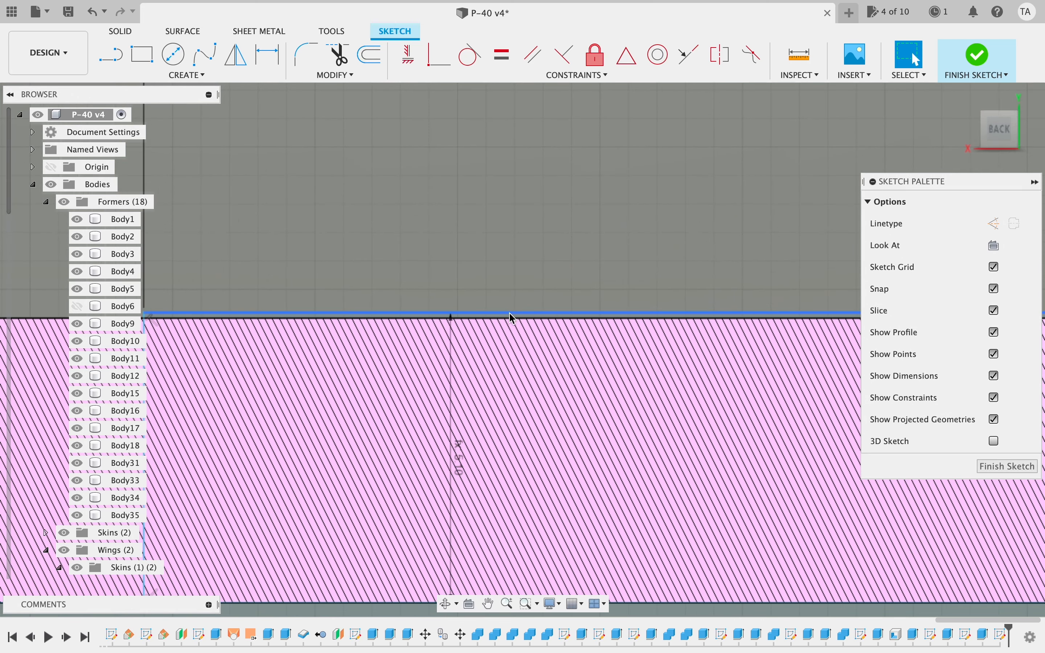
click(509, 313)
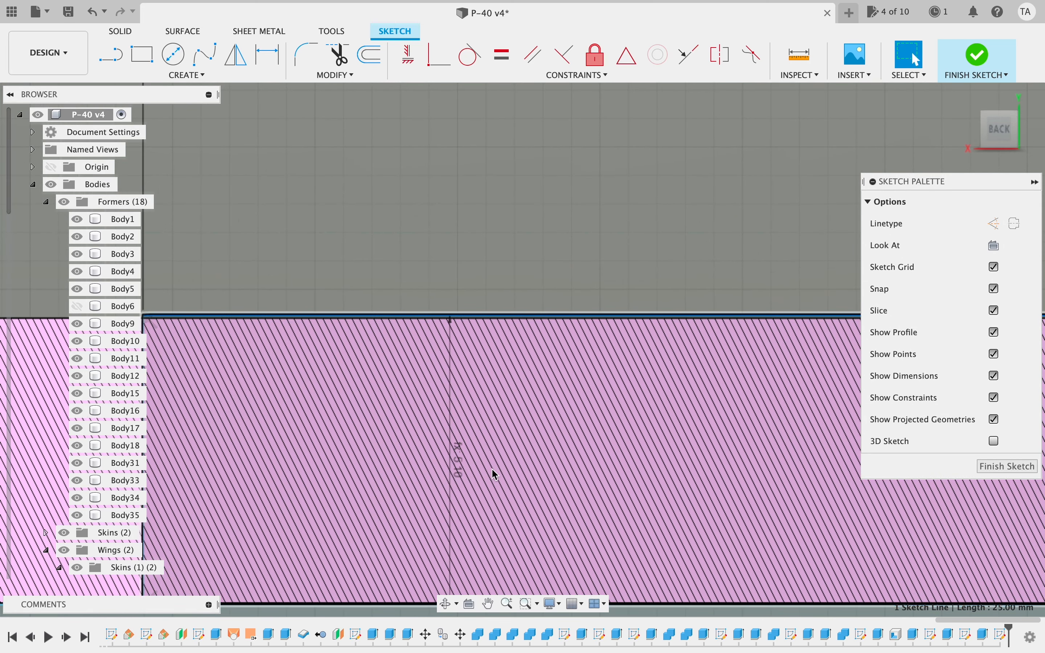
scroll(491, 468, down, 2)
scroll(491, 468, left, 4)
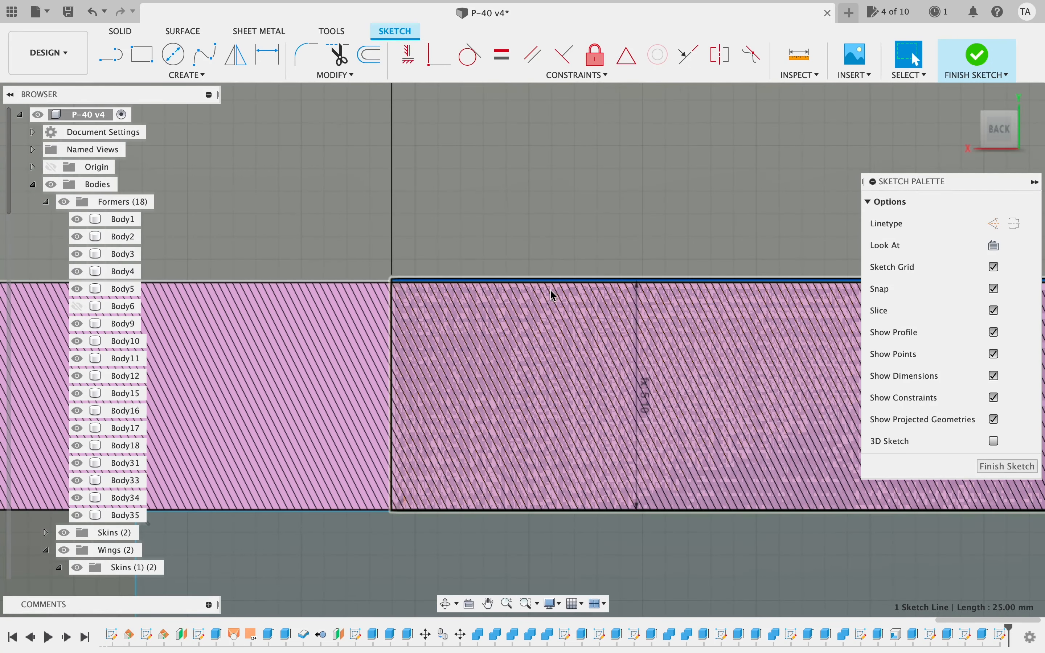
scroll(550, 289, down, 5)
scroll(547, 292, down, 5)
scroll(548, 293, up, 2)
scroll(547, 293, right, 8)
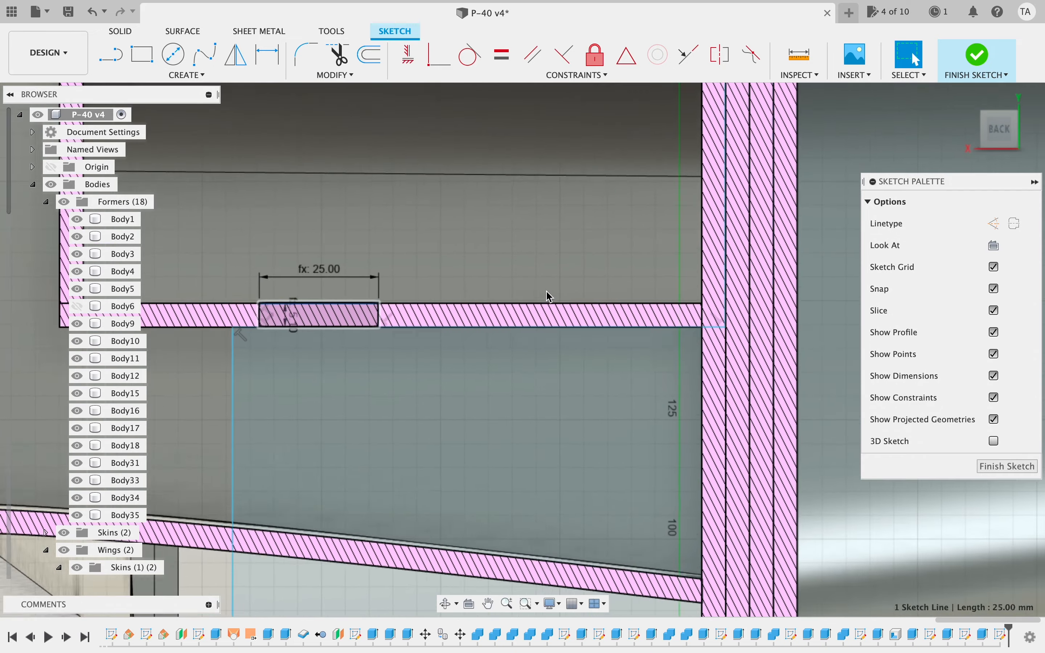
scroll(346, 346, left, 8)
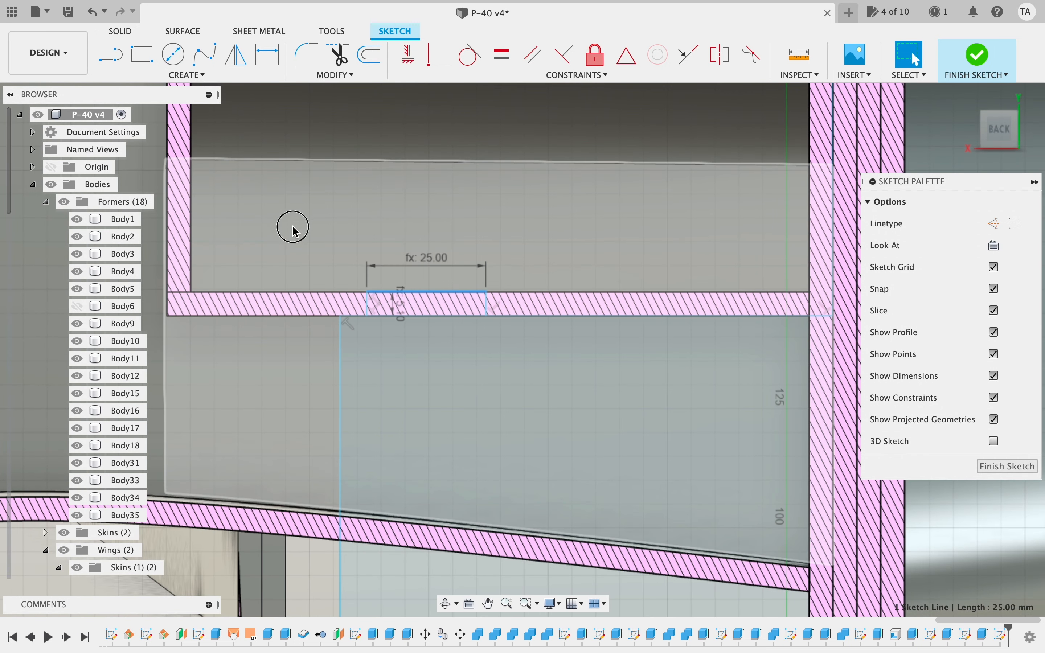
drag(293, 228, 555, 333)
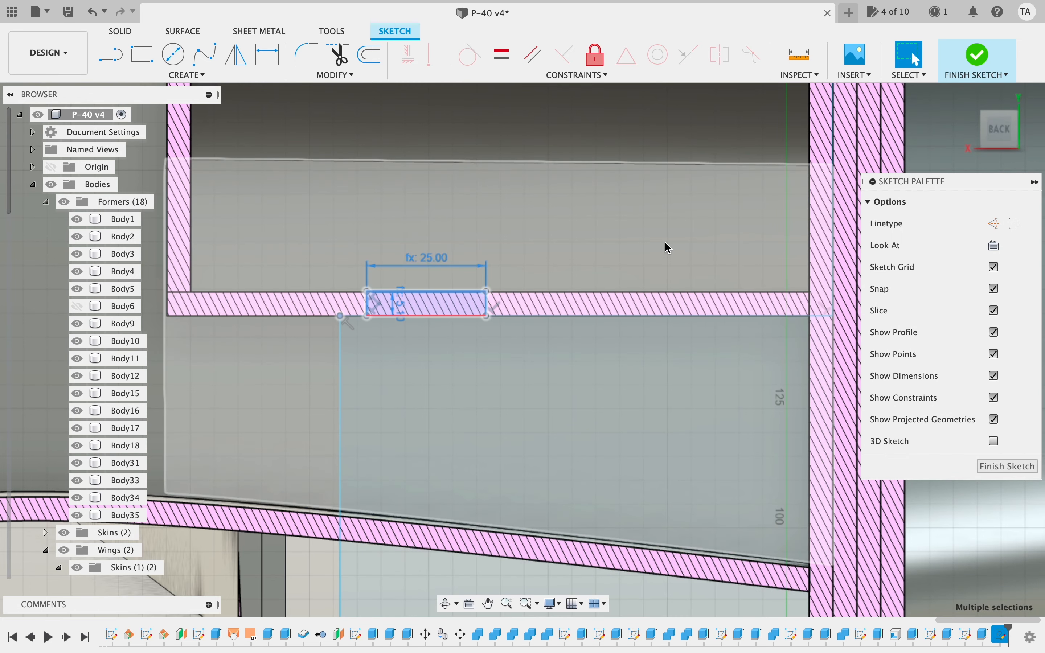
key(m)
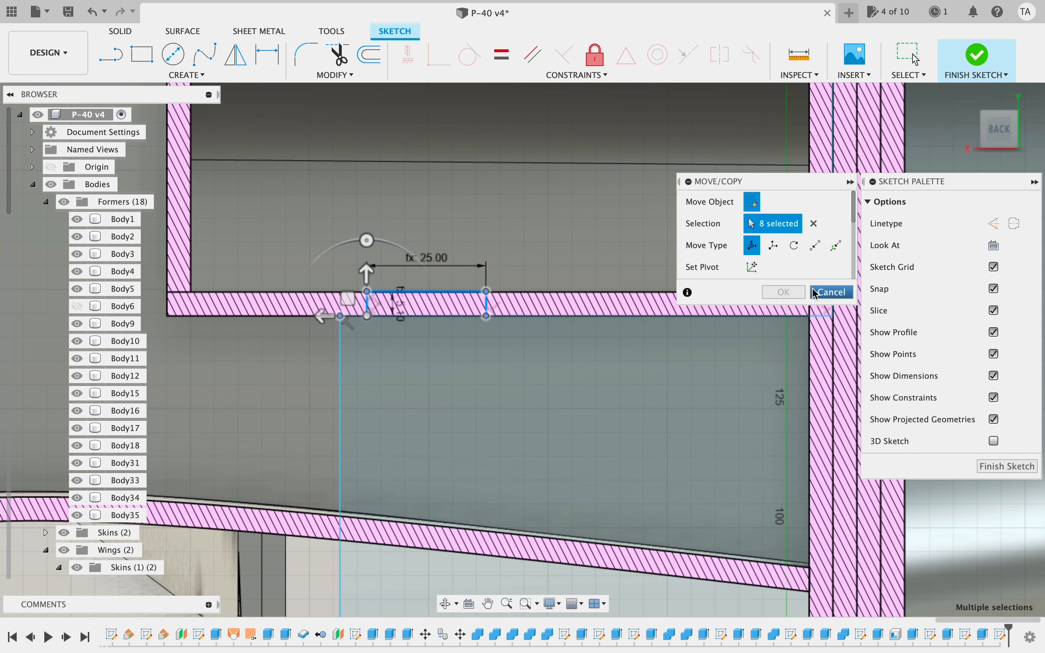
click(831, 294)
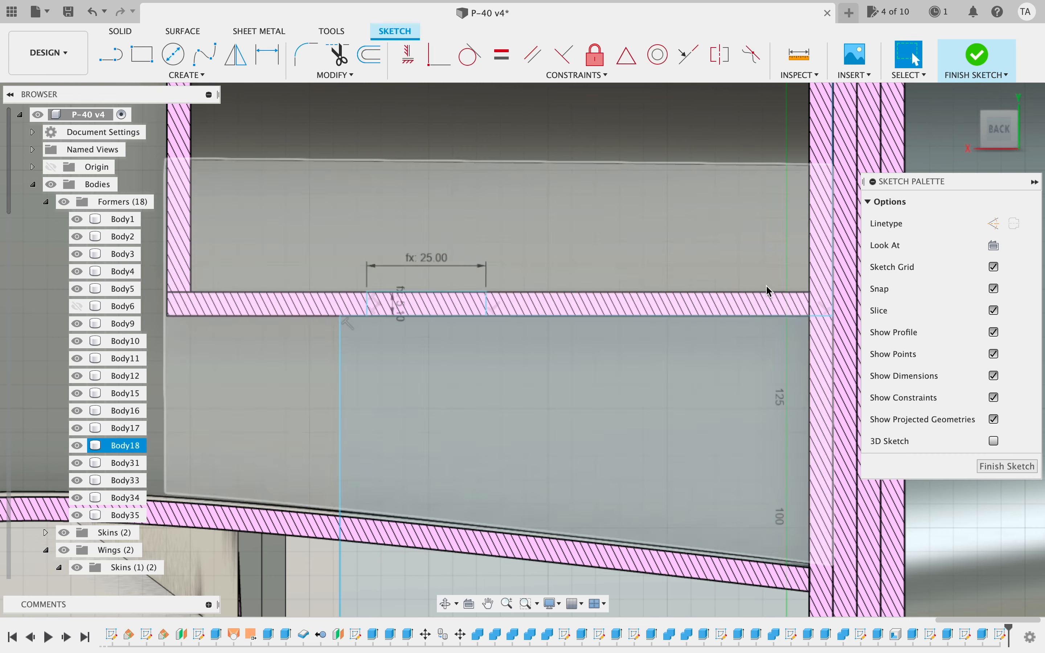
- Copy the tab outline about 49.6 mm along the upper horizontal plate toward the stacked formers
mouse_move(353, 249)
mouse_down()
mouse_move(484, 338)
mouse_move(510, 334)
mouse_up()
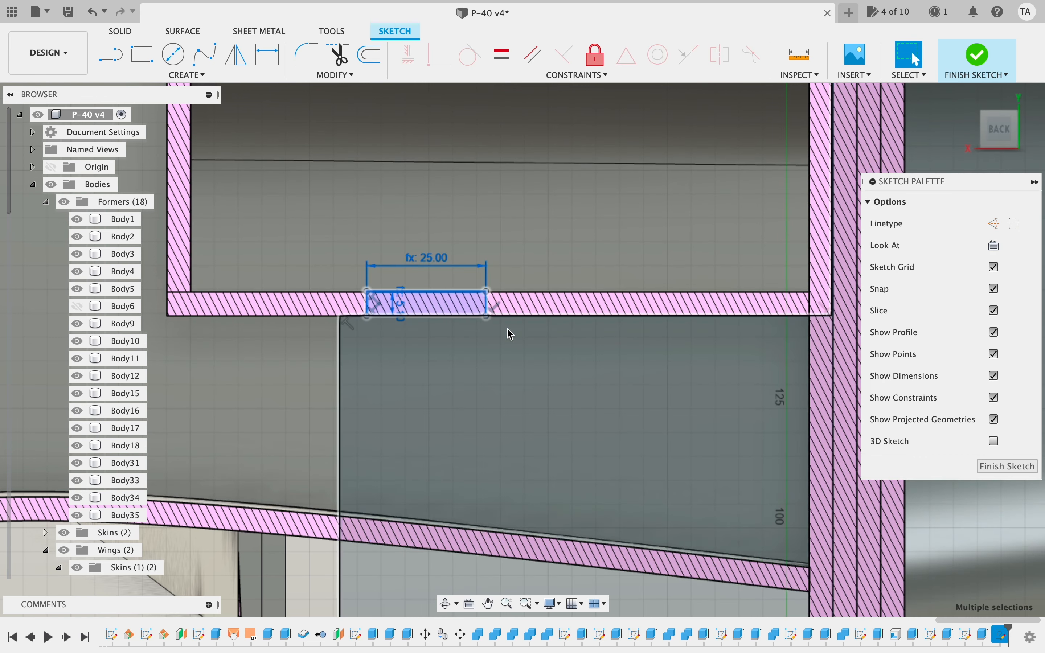
key(m)
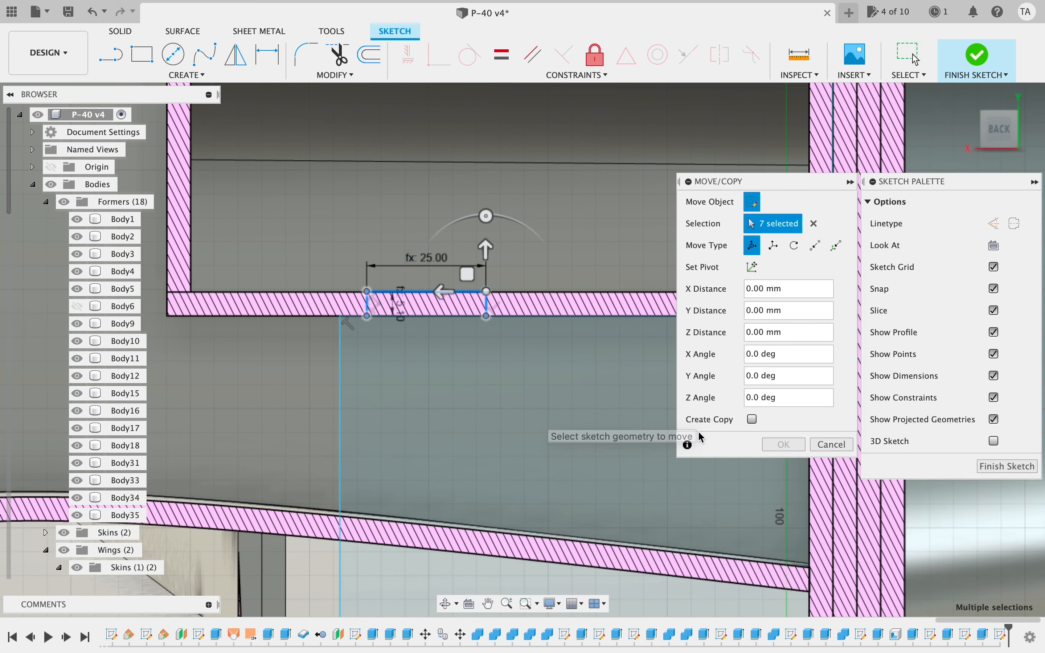
drag(468, 275, 642, 272)
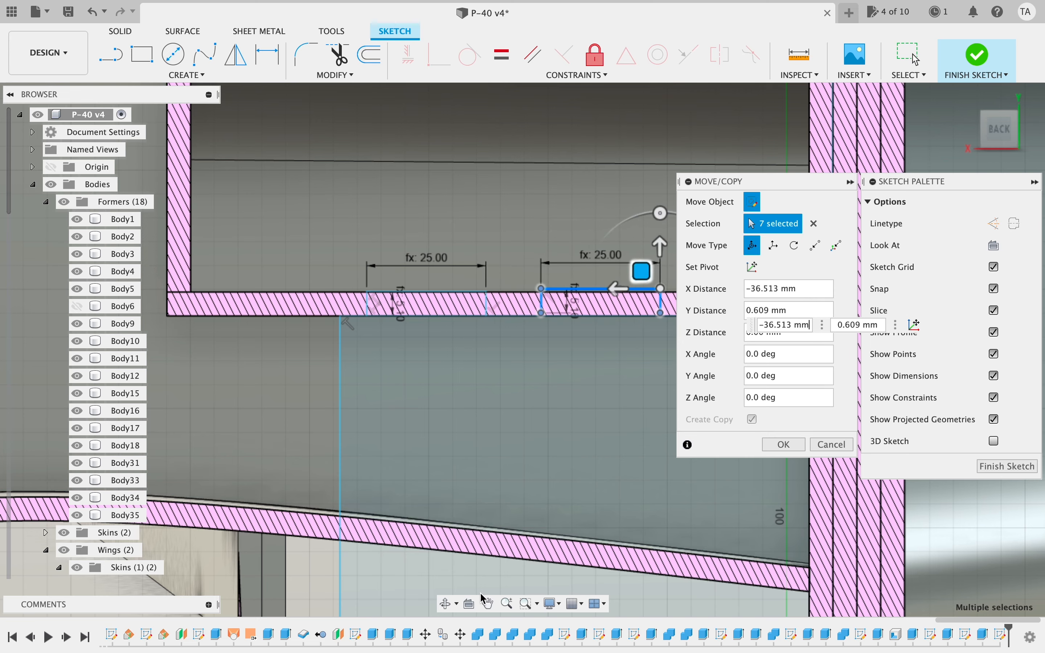
click(488, 603)
drag(616, 413, 407, 414)
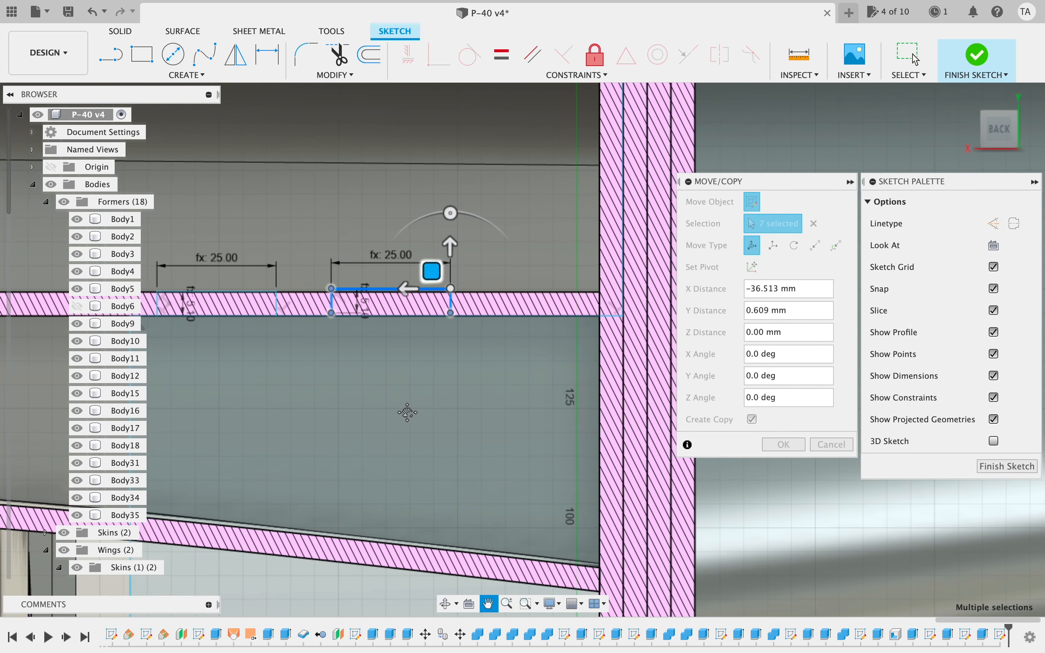
key(Escape)
drag(438, 277, 498, 273)
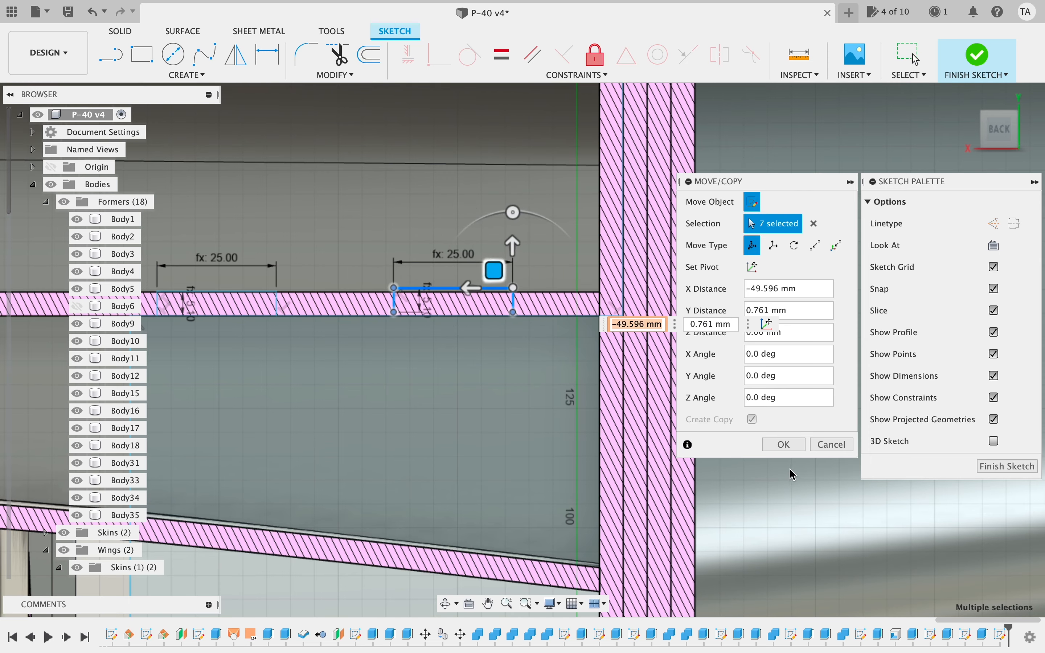
click(784, 444)
- Move the copied tab outline's forward lower endpoint down onto the plate's lower edge
scroll(385, 403, up, 5)
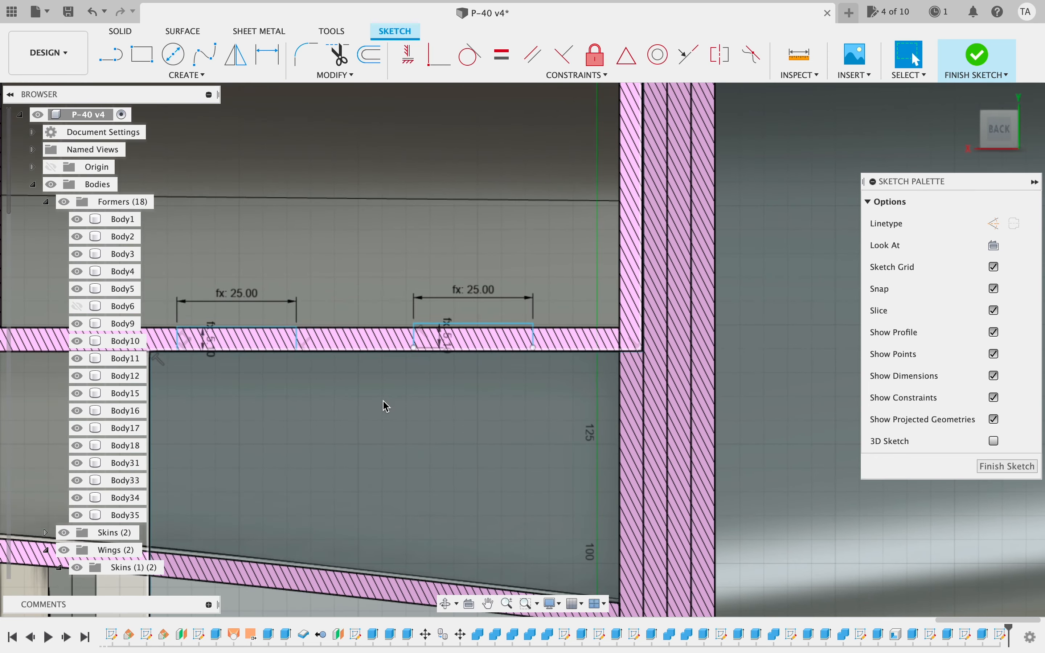
scroll(383, 401, up, 2)
scroll(384, 402, left, 5)
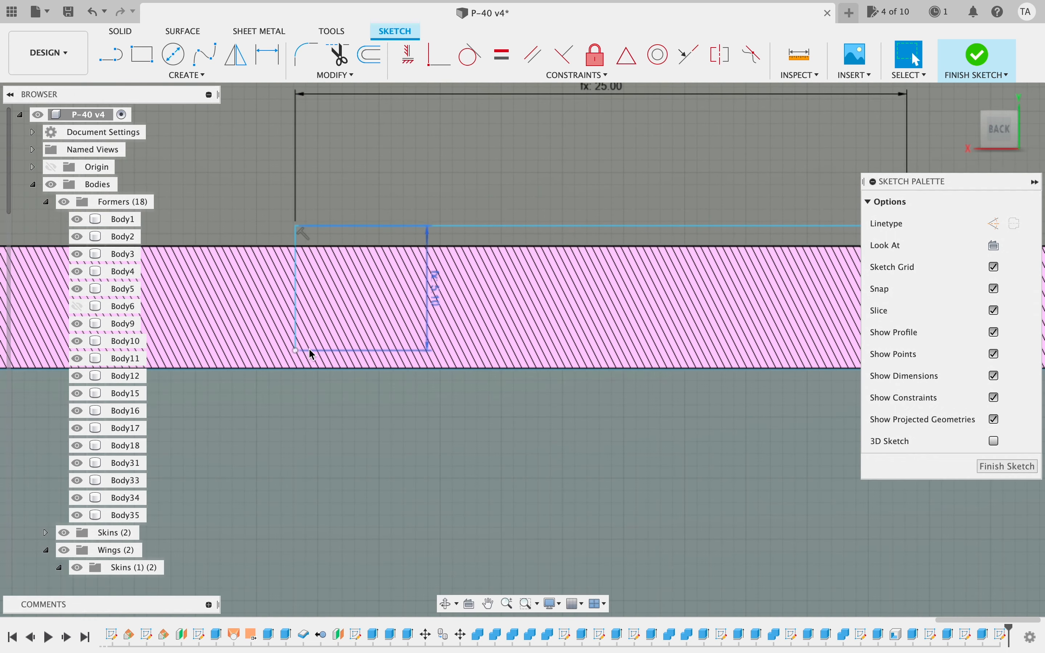
drag(301, 354, 302, 370)
scroll(579, 502, down, 8)
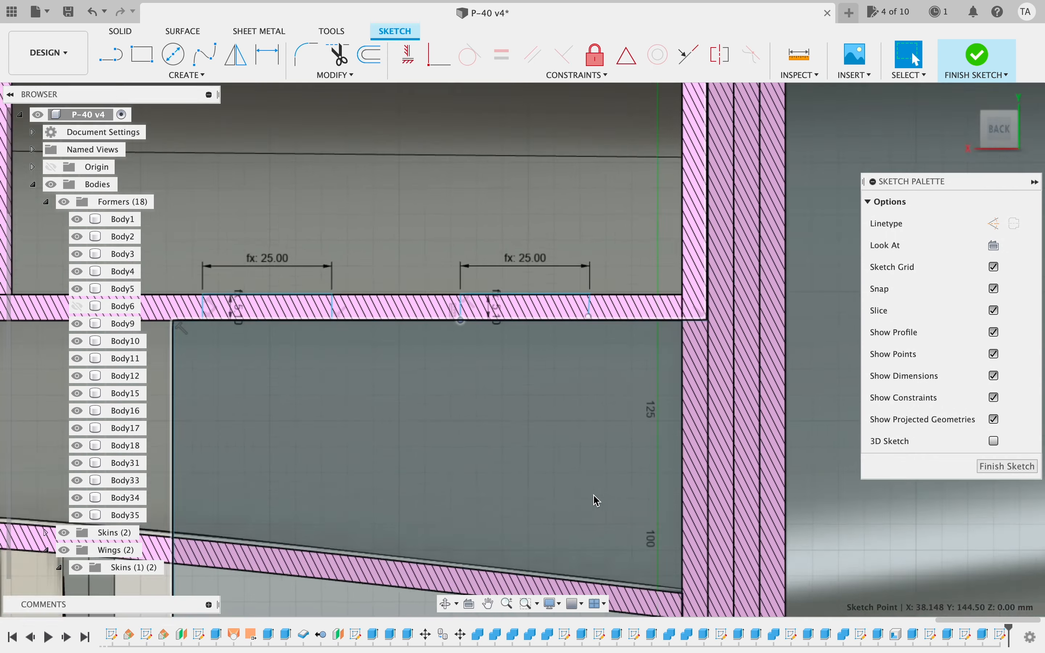
- Dimension the gap between the facing vertical sides of the two tab outlines to the 25 mm Tablength parameter
scroll(595, 497, up, 6)
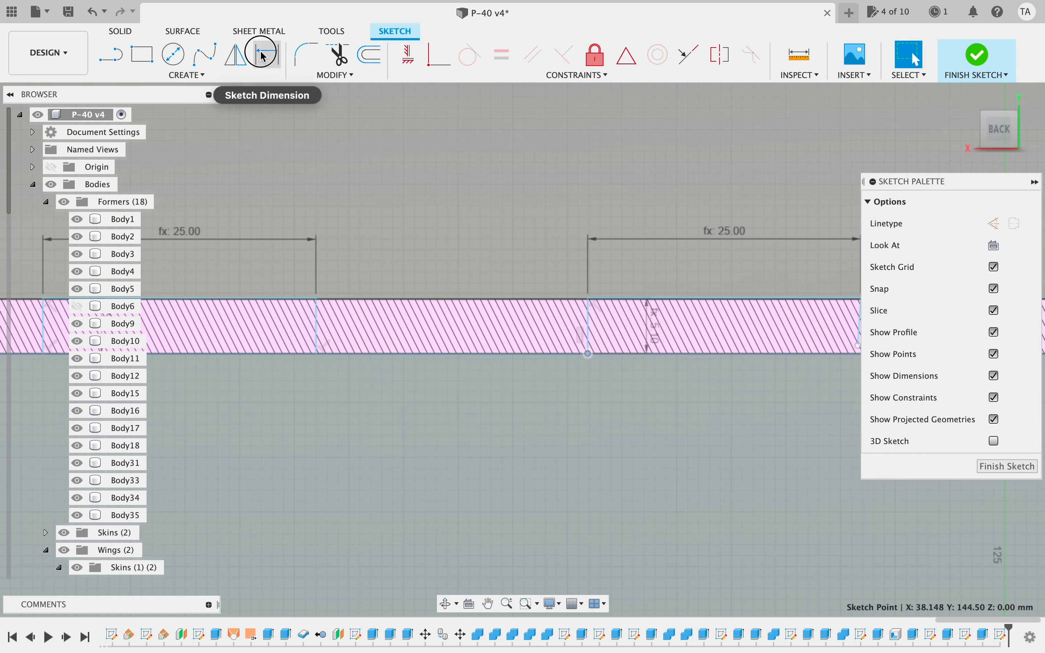
click(267, 54)
click(316, 328)
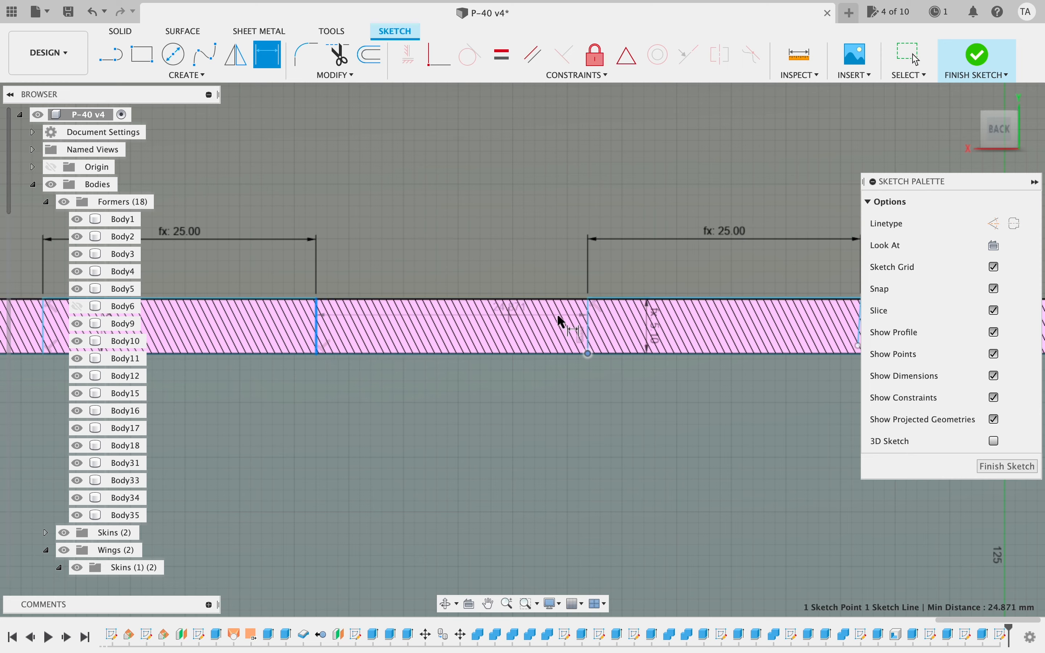
click(588, 329)
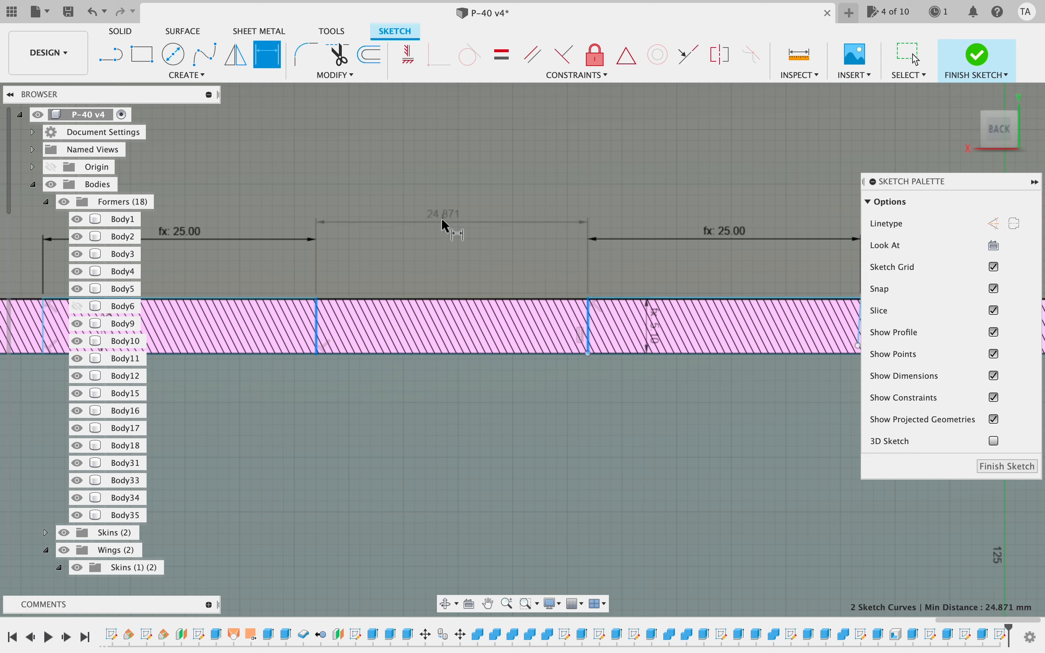
click(457, 238)
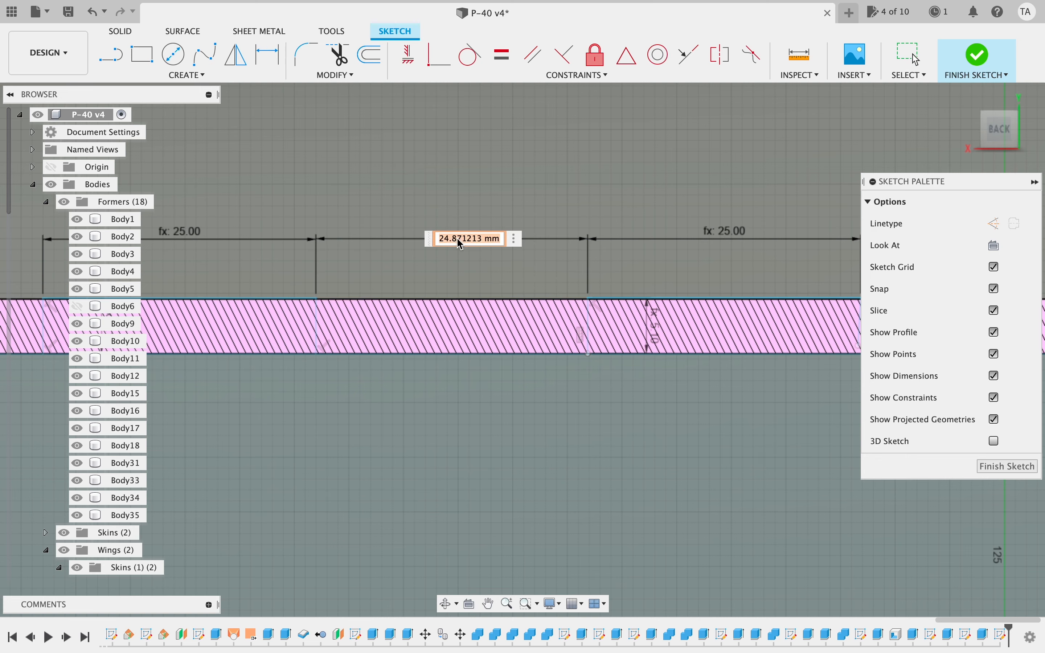
text(t)
key(Return)
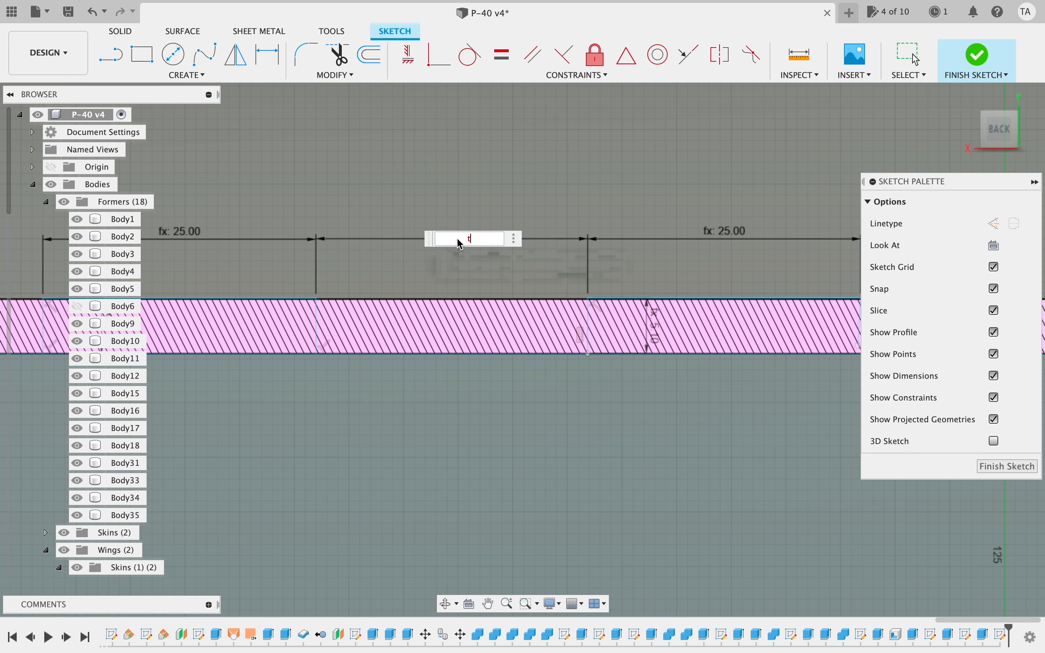
key(Return)
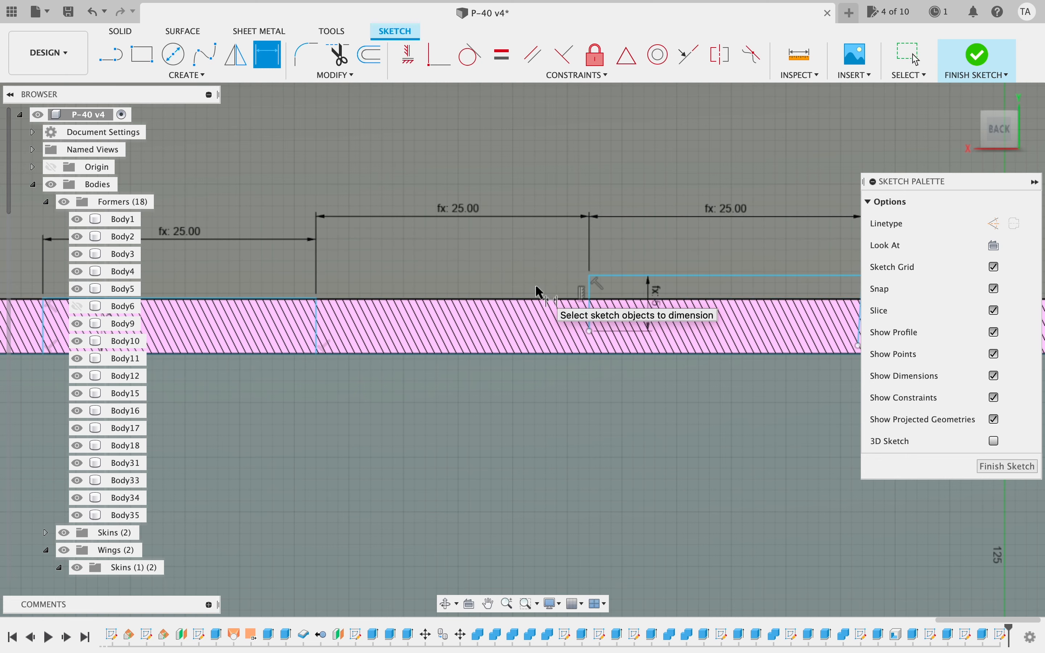
key(Escape)
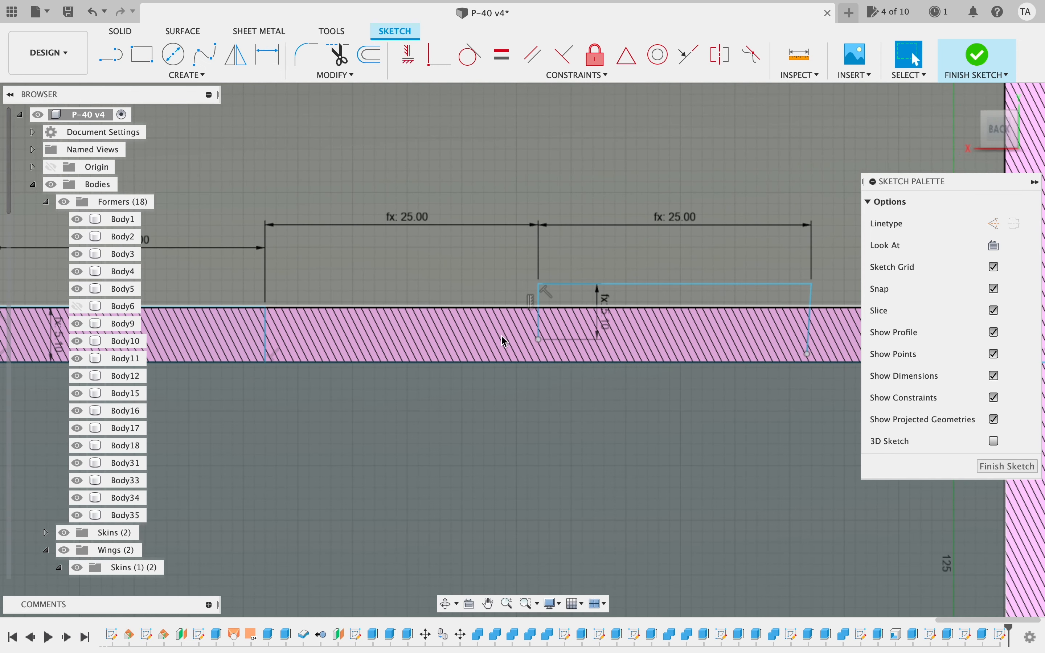
- Snap the copied tab outline's forward lower corner fully onto the plate's lower edge and finish the sketch
click(539, 341)
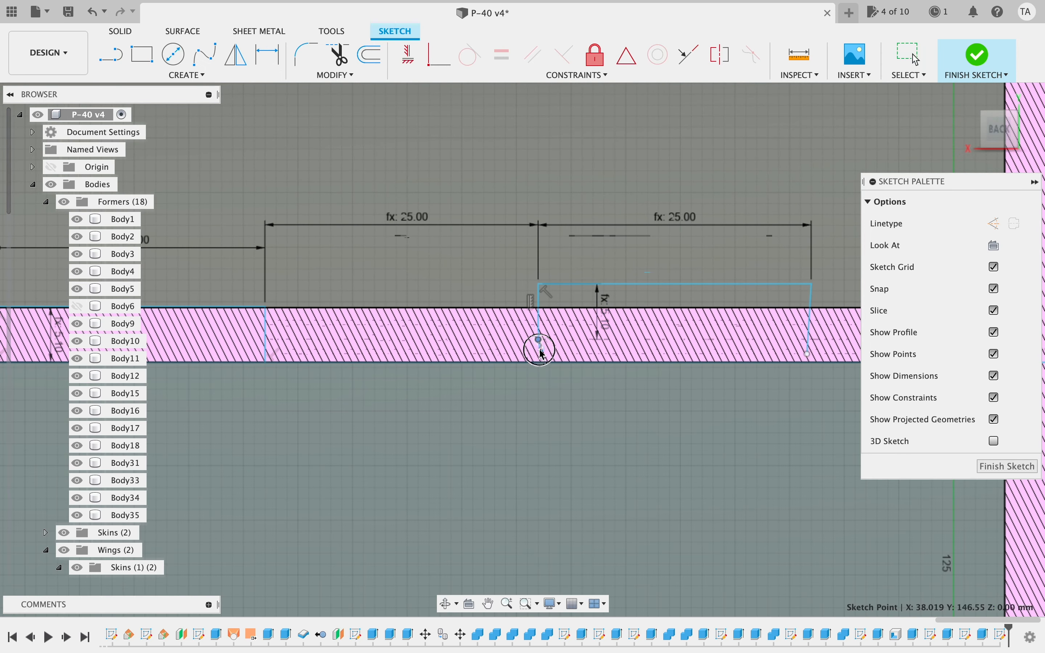
drag(542, 352, 542, 359)
scroll(483, 420, up, 5)
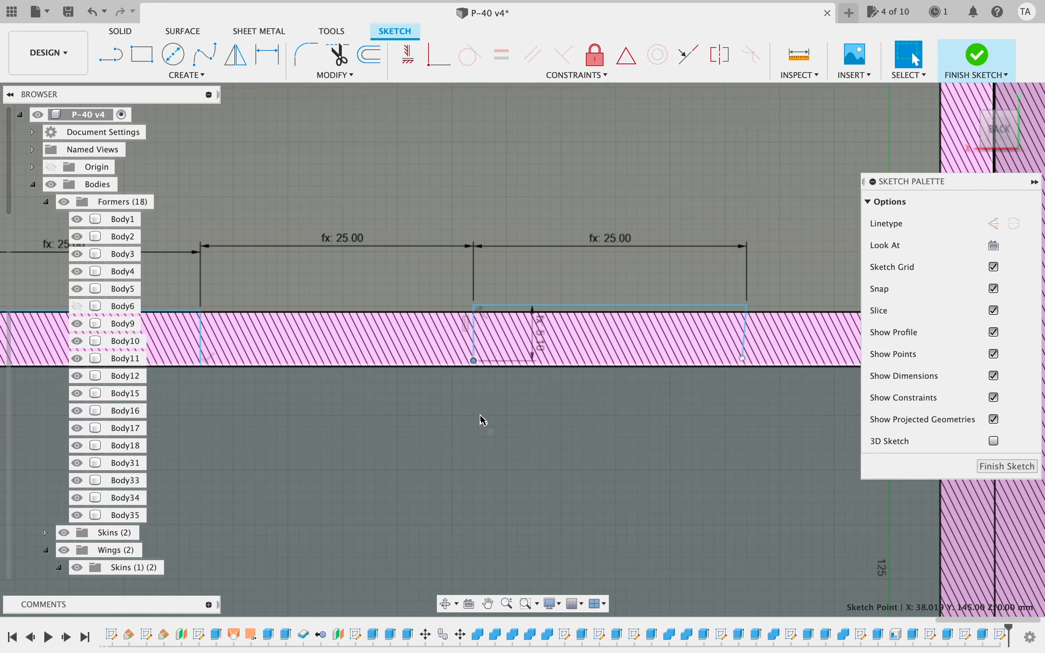
scroll(480, 415, left, 5)
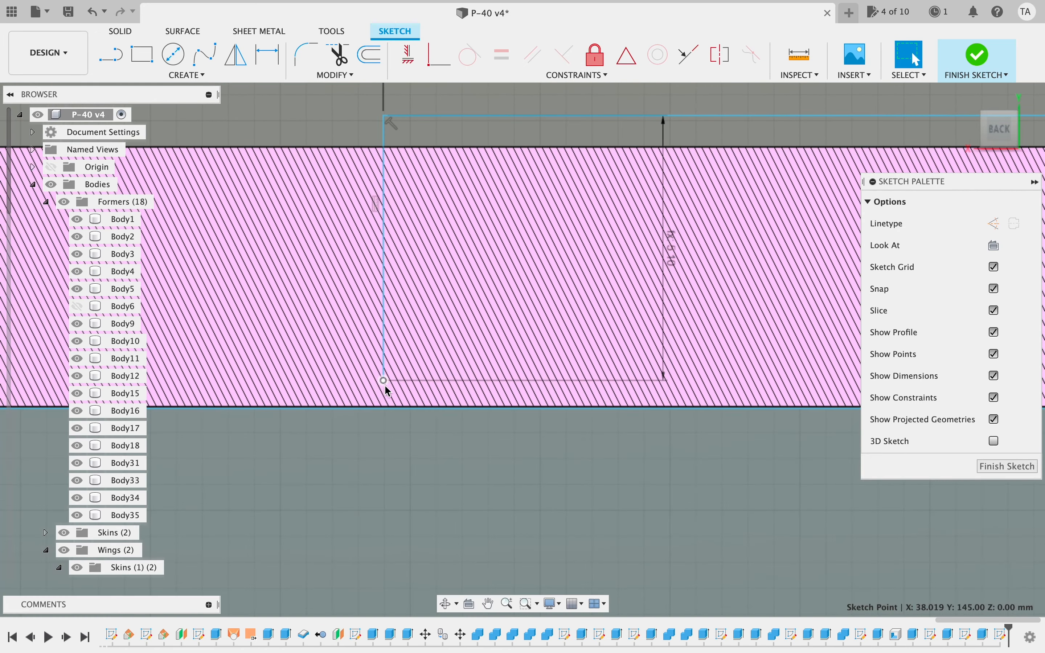
drag(383, 382, 385, 401)
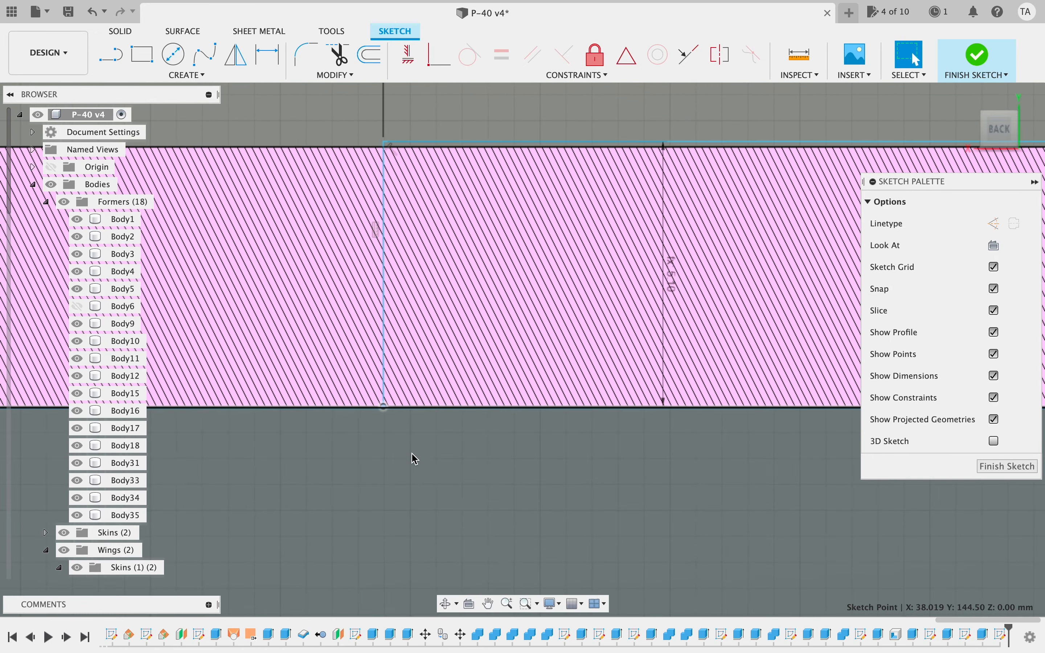
scroll(414, 458, down, 5)
scroll(408, 464, down, 8)
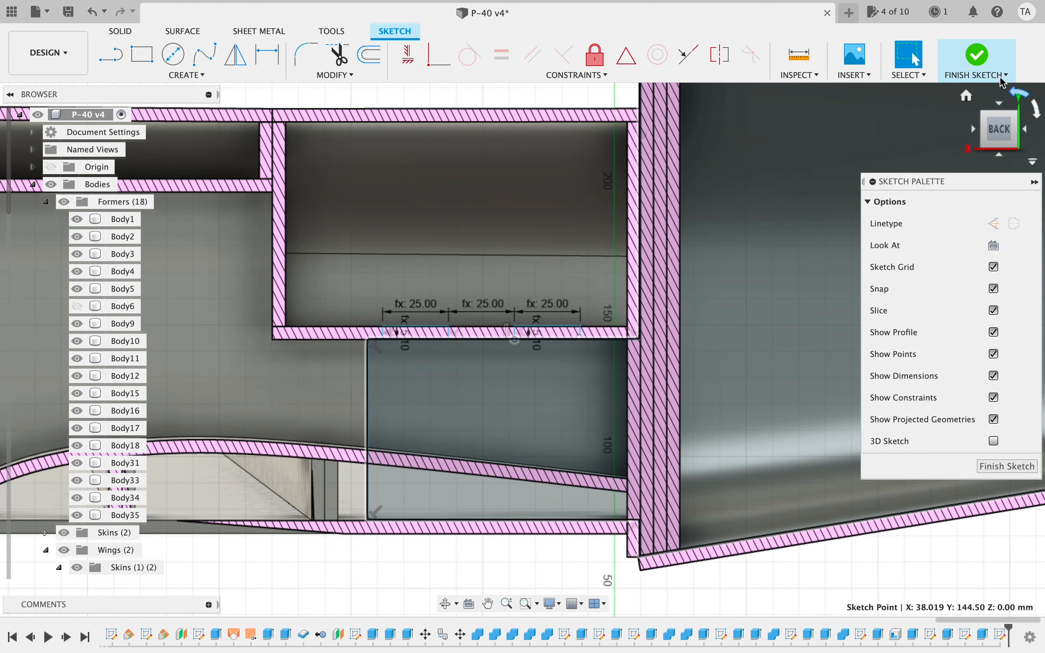
click(966, 59)
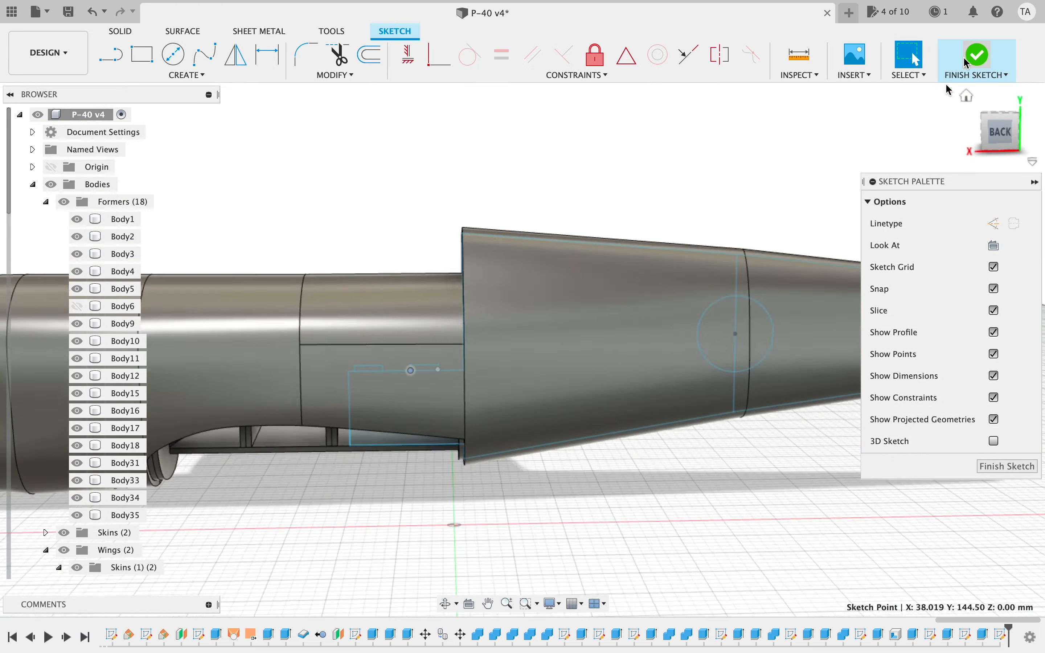
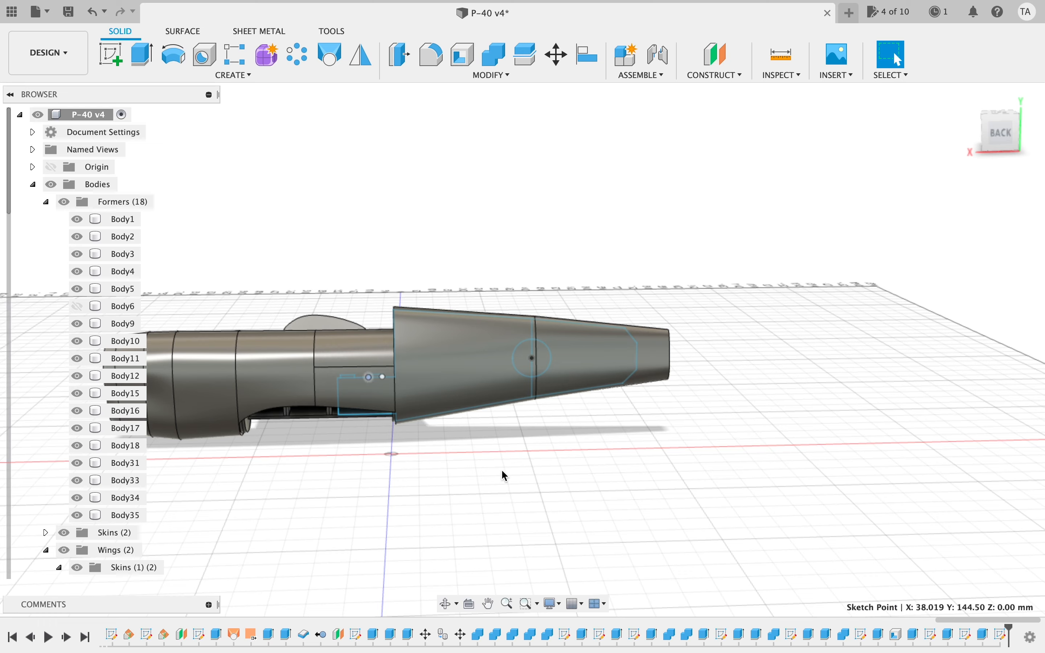
- Hide the fuselage skins while keeping the wing skins shown
scroll(502, 471, right, 3)
scroll(502, 471, up, 5)
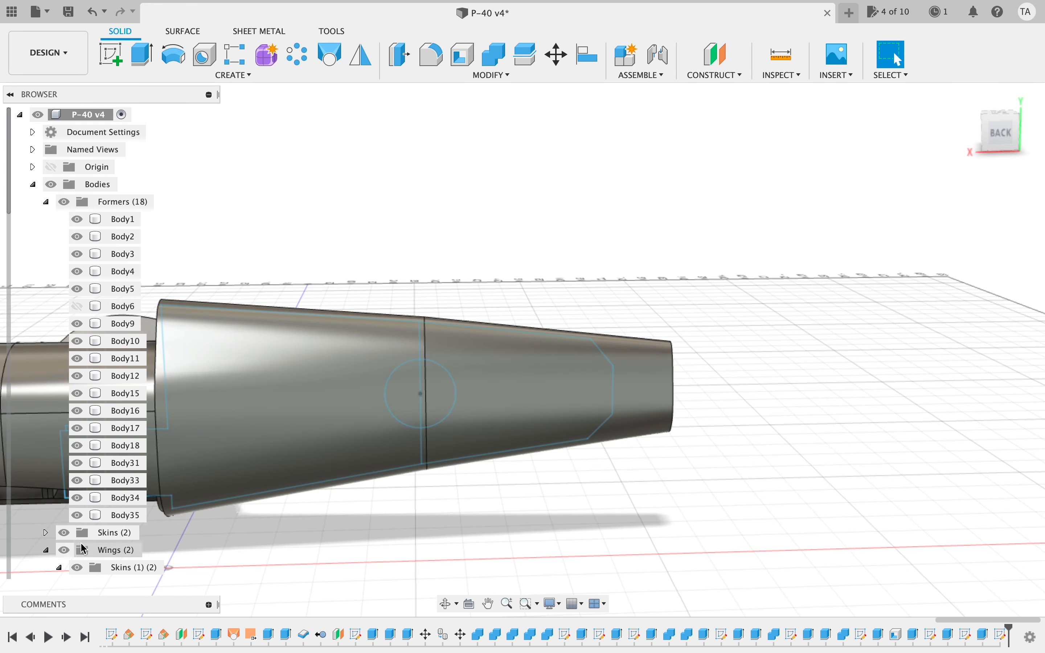
click(78, 569)
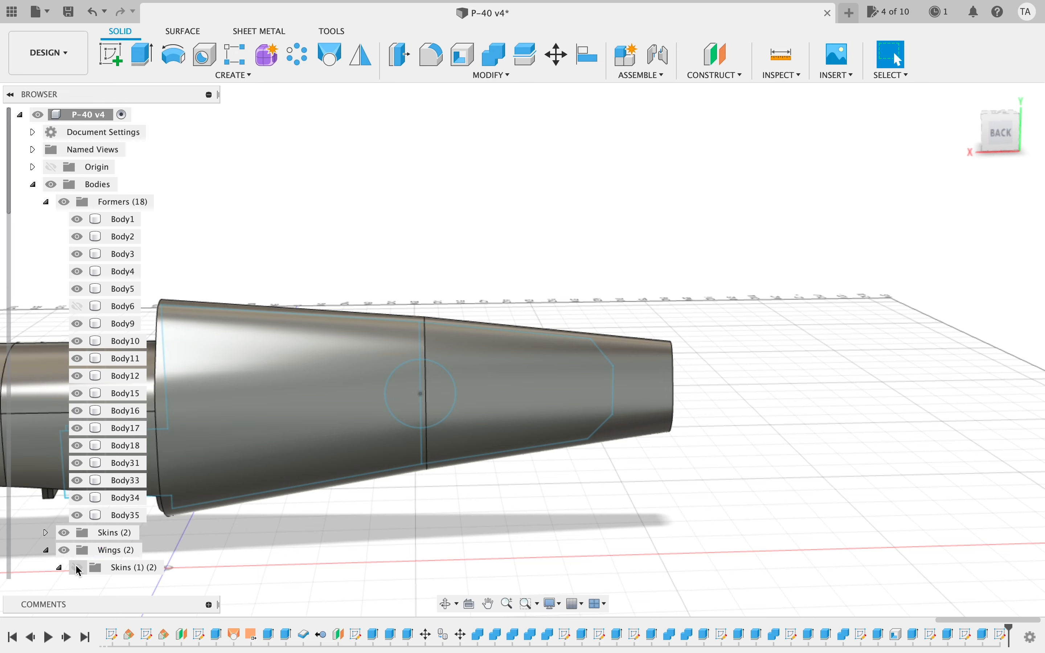
click(77, 568)
click(65, 534)
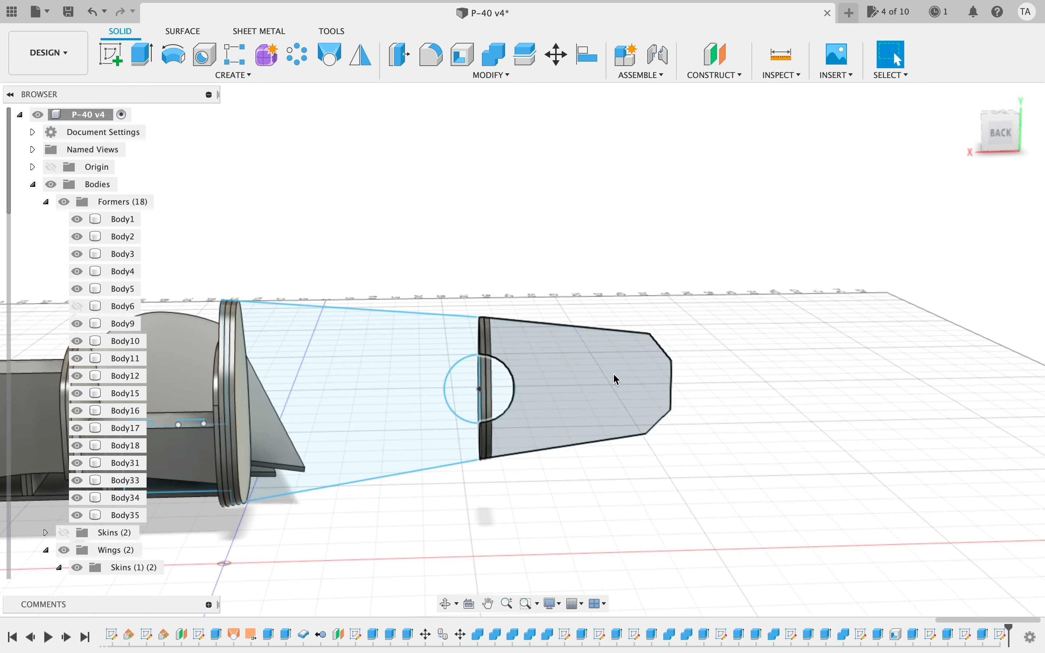
- Extrude the rearmost tail profile and both circle halves symmetrically as a cut, with the foam parameter as the distance
click(588, 393)
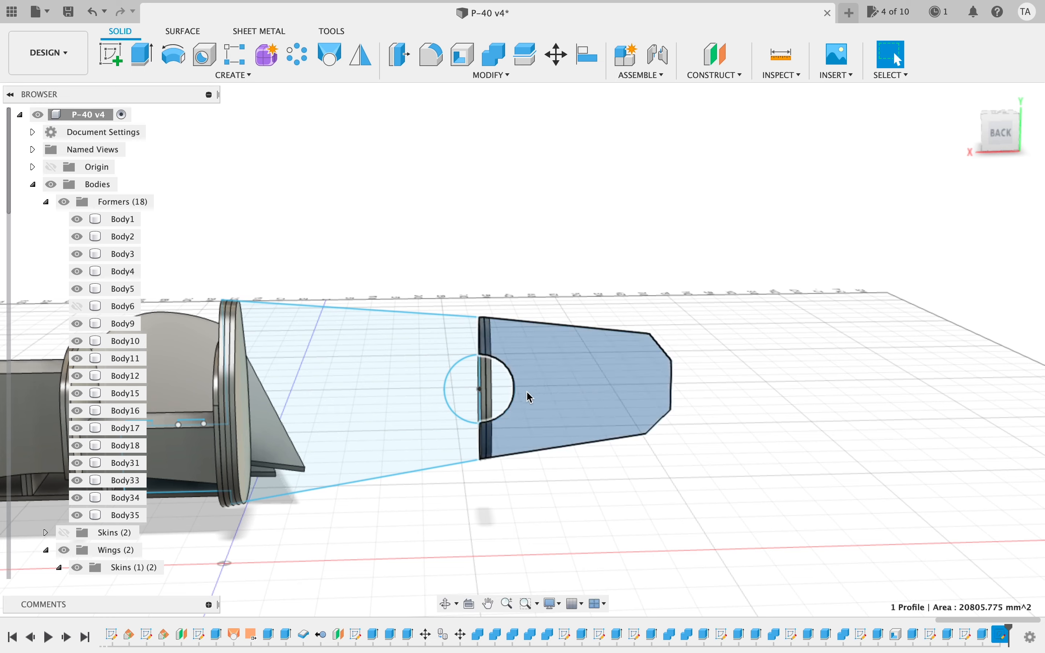
click(500, 397)
click(643, 405)
shift+click(503, 383)
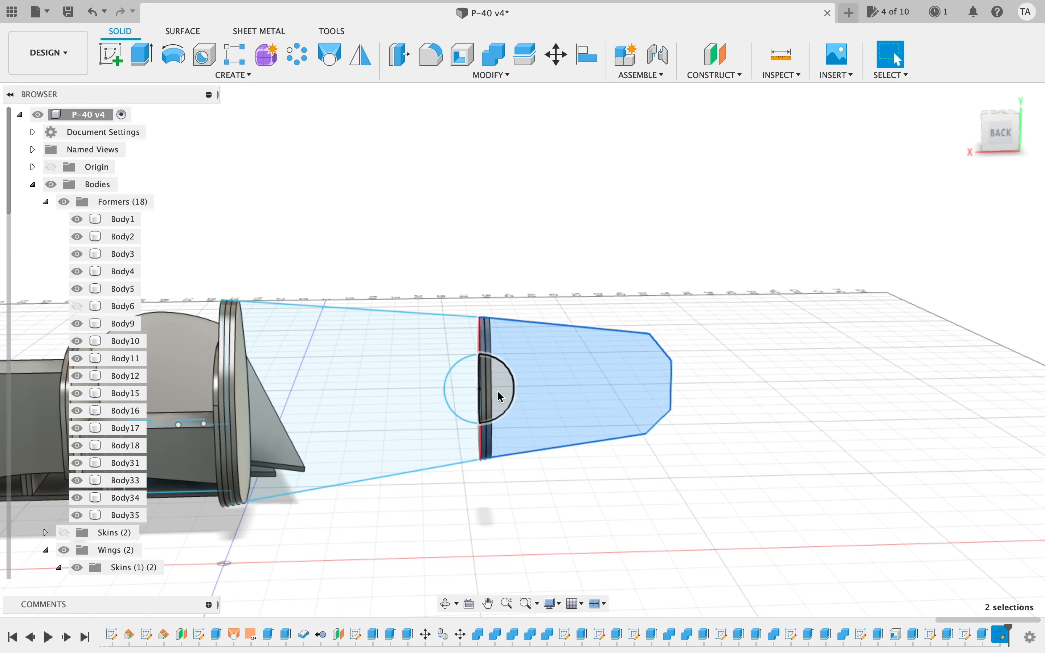
shift+click(497, 392)
shift+click(472, 376)
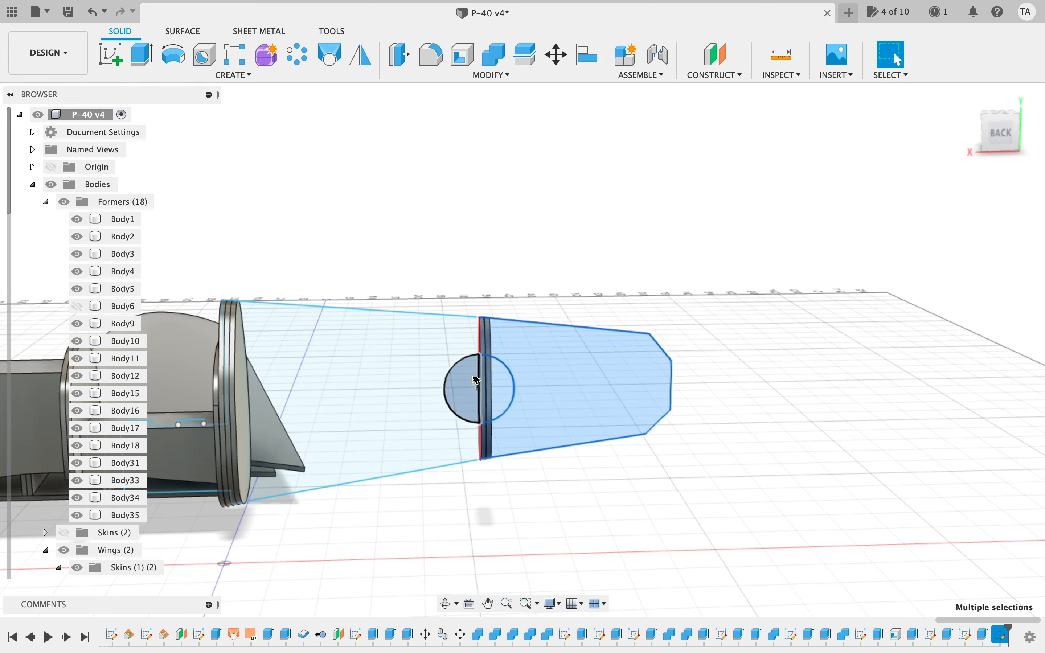
scroll(802, 413, left, 1)
scroll(806, 418, up, 2)
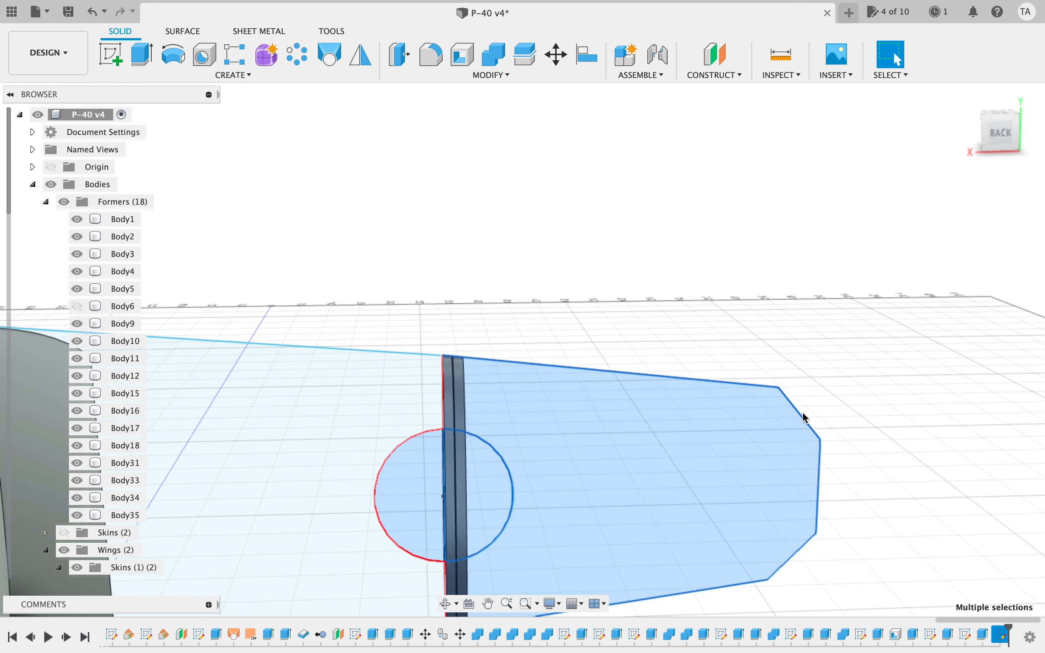
key(q)
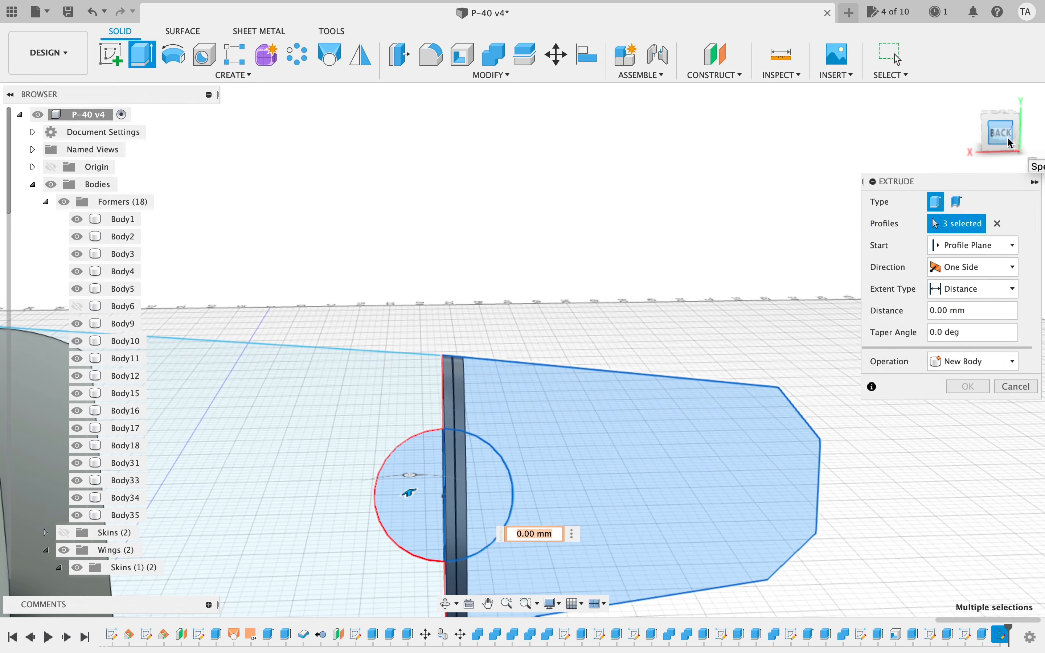
click(993, 128)
drag(884, 181, 832, 155)
click(536, 534)
text(foam)
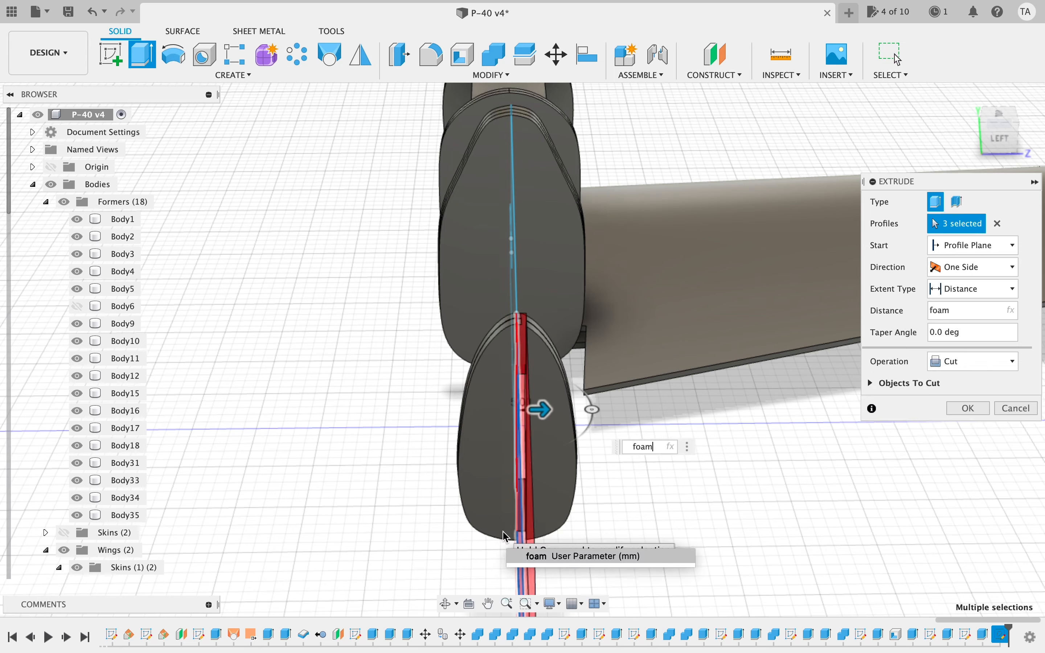
click(955, 268)
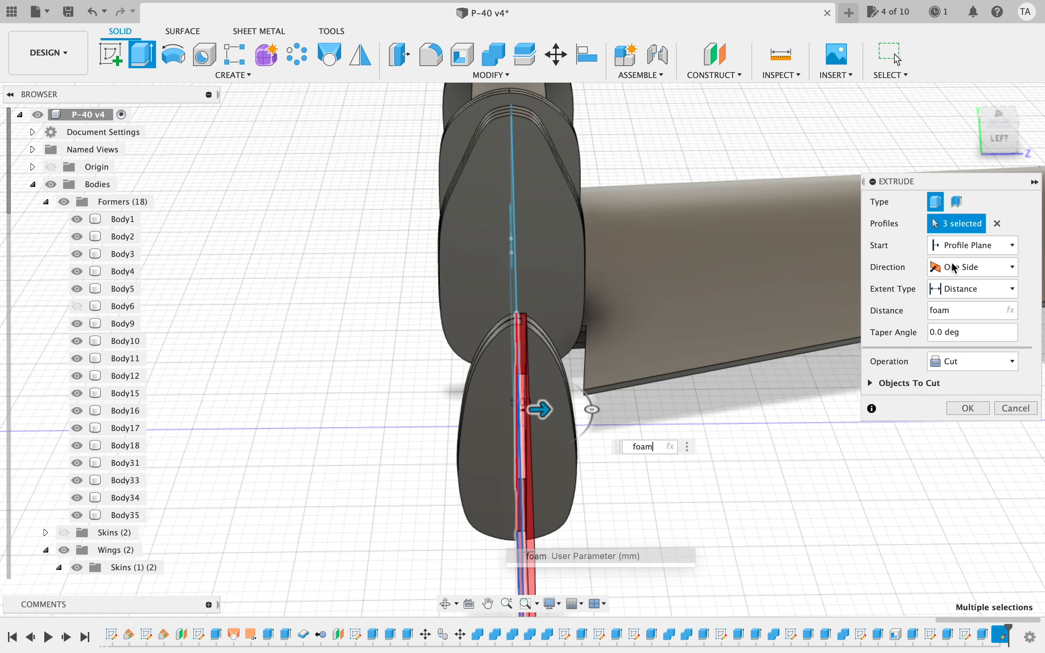
click(949, 317)
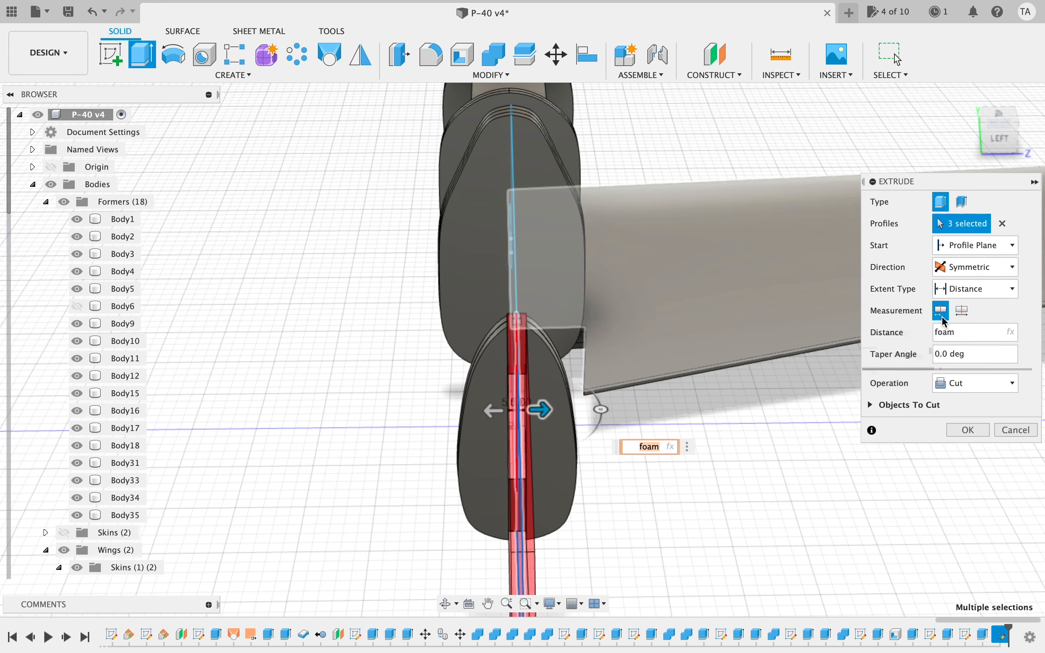
click(969, 428)
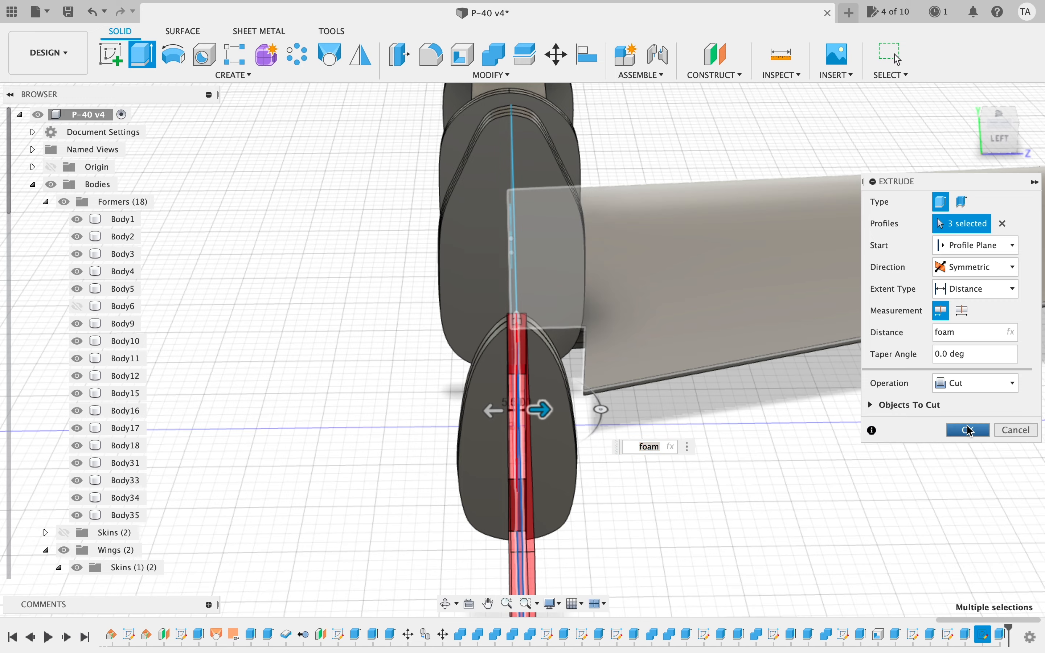
- Reopen the tail profile sketch, adjust its vertical line along the rear former's forward face, and finish the sketch
mouse_move(996, 141)
shift+middle_down()
mouse_move(972, 93)
mouse_move(930, 89)
mouse_move(916, 118)
mouse_move(780, 129)
mouse_move(738, 114)
mouse_move(786, 164)
mouse_move(805, 155)
shift+middle_up()
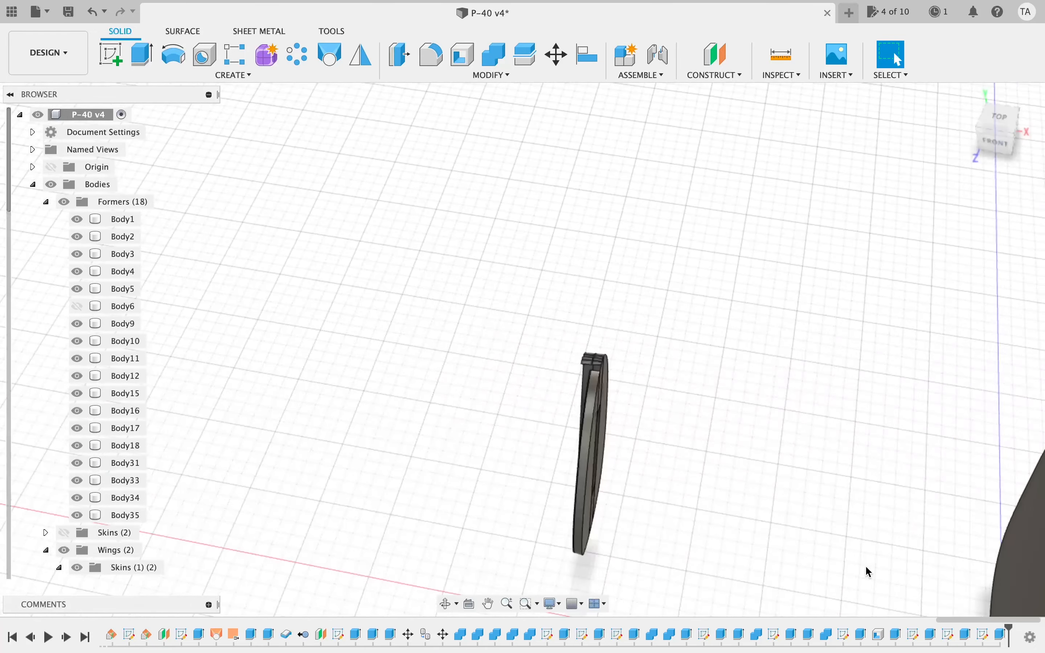
double_click(983, 637)
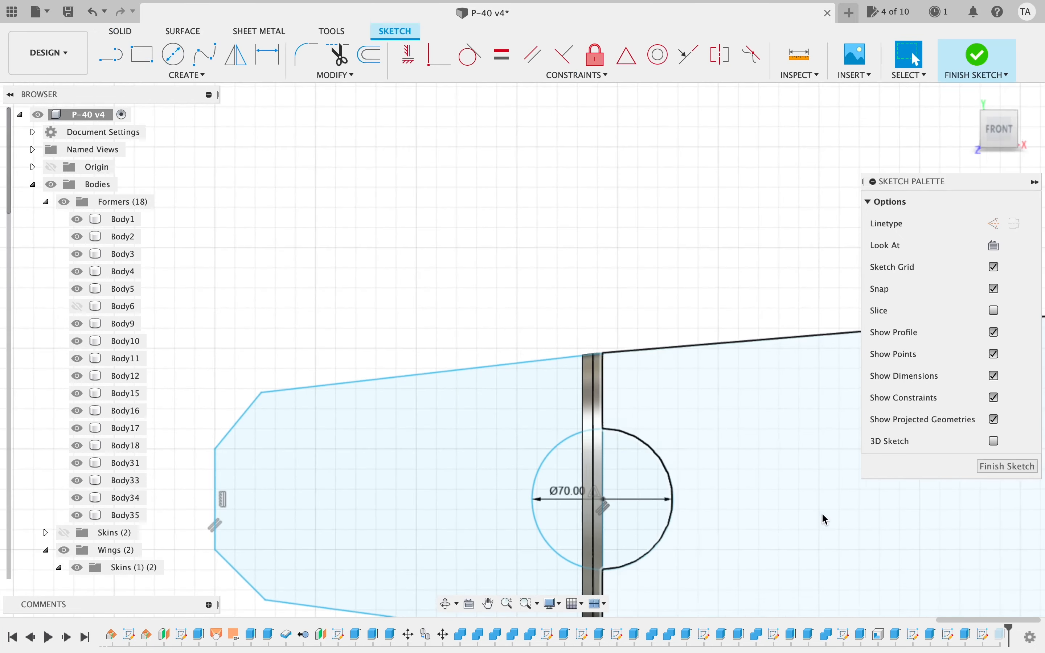
scroll(657, 441, up, 5)
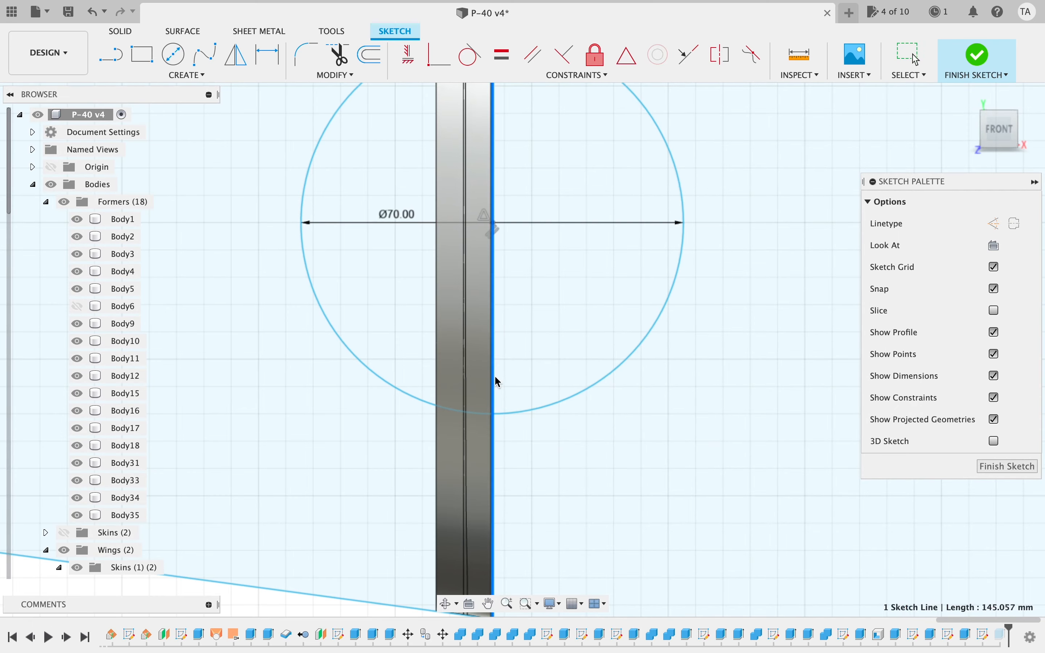
click(976, 63)
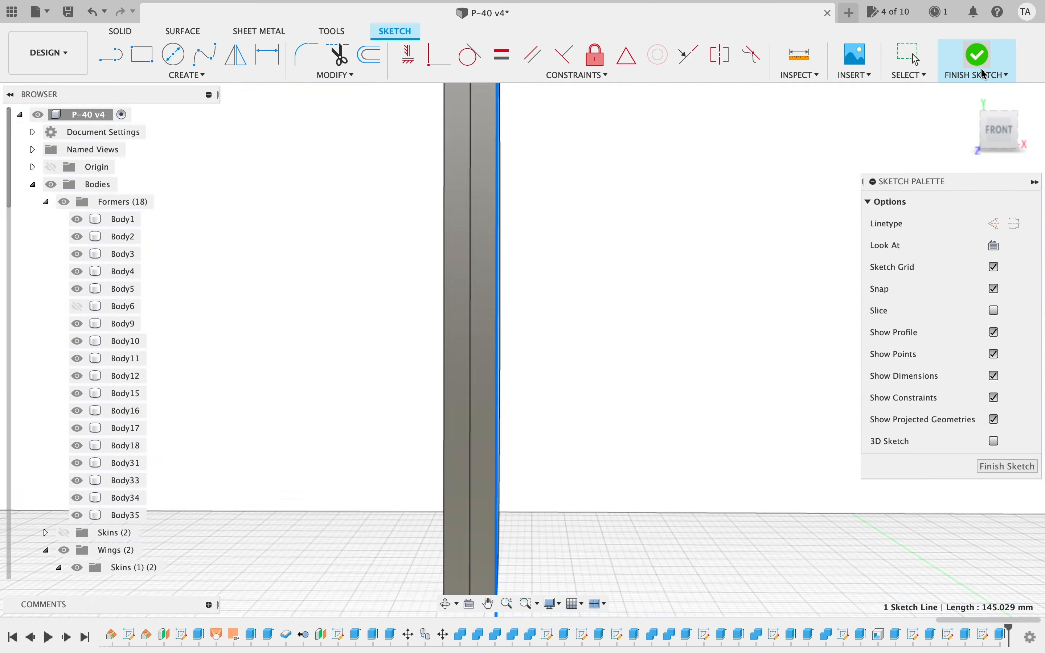
- Examine the cut rear former and look through the body list for its remaining pieces
mouse_move(994, 134)
mouse_down()
mouse_move(888, 84)
mouse_move(952, 117)
mouse_move(946, 147)
mouse_move(847, 121)
mouse_move(819, 98)
mouse_move(779, 105)
mouse_move(849, 158)
mouse_move(935, 131)
mouse_move(942, 77)
mouse_move(947, 95)
mouse_move(828, 126)
mouse_move(695, 140)
mouse_move(583, 129)
mouse_move(543, 105)
mouse_up()
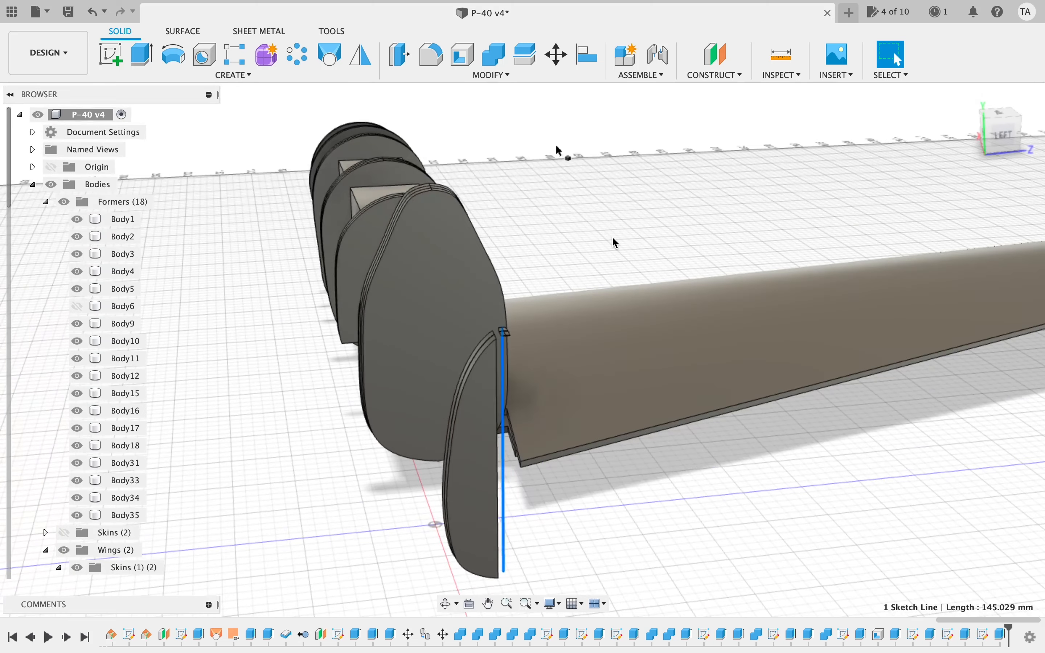
click(611, 236)
scroll(611, 235, down, 3)
click(495, 466)
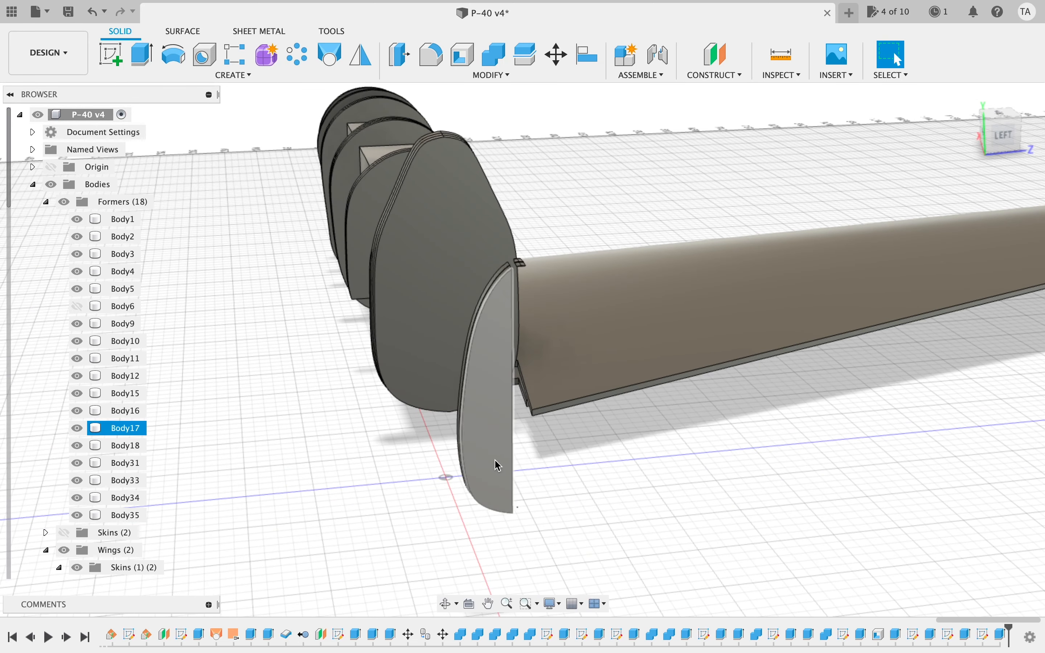
click(428, 480)
scroll(96, 497, down, 5)
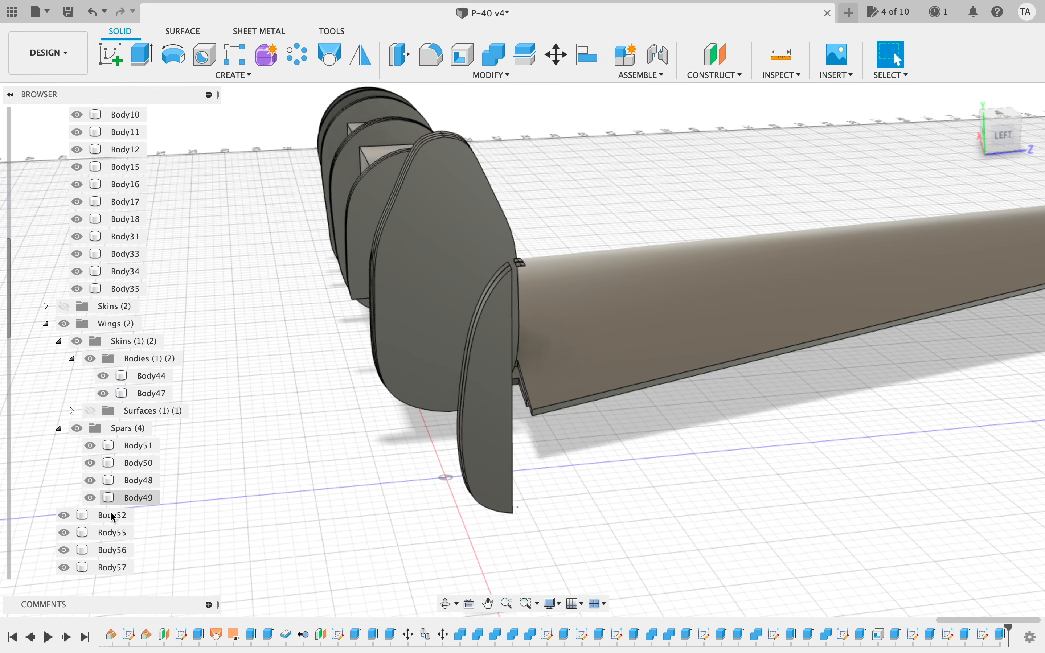
scroll(113, 518, down, 4)
click(521, 265)
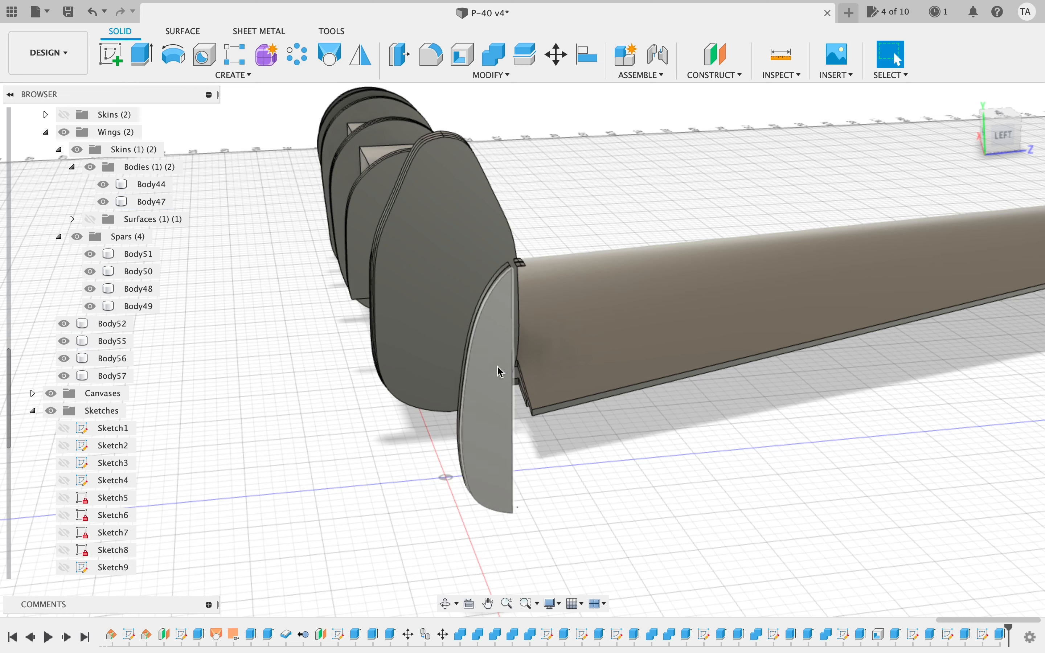
scroll(109, 382, up, 10)
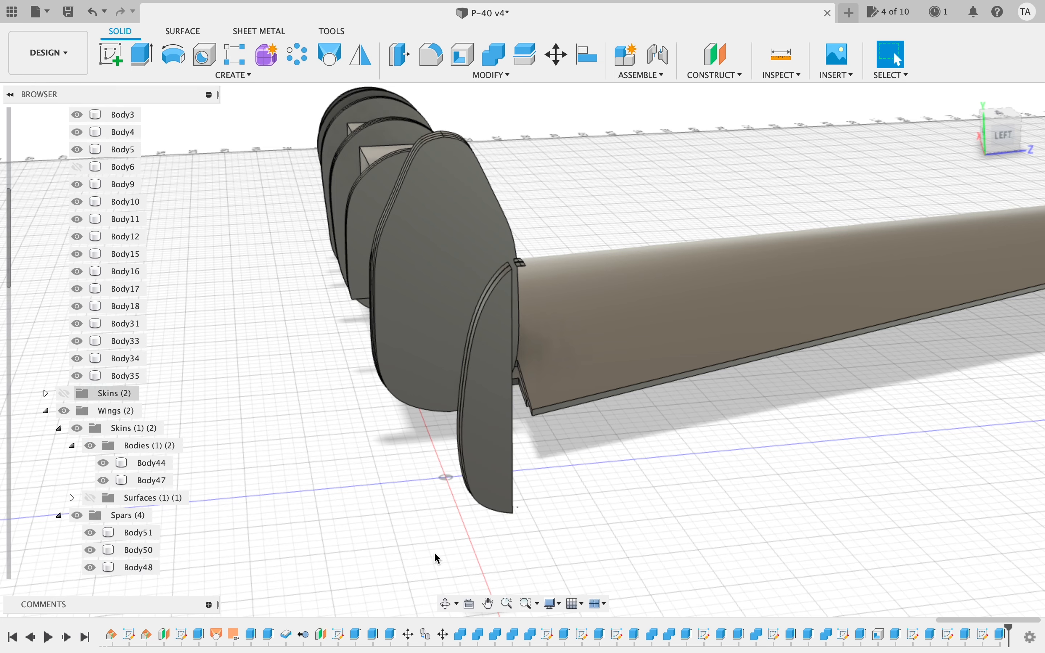
- Review the tail cut's profiles and symmetric extent against the rear former without changing the feature
double_click(1001, 635)
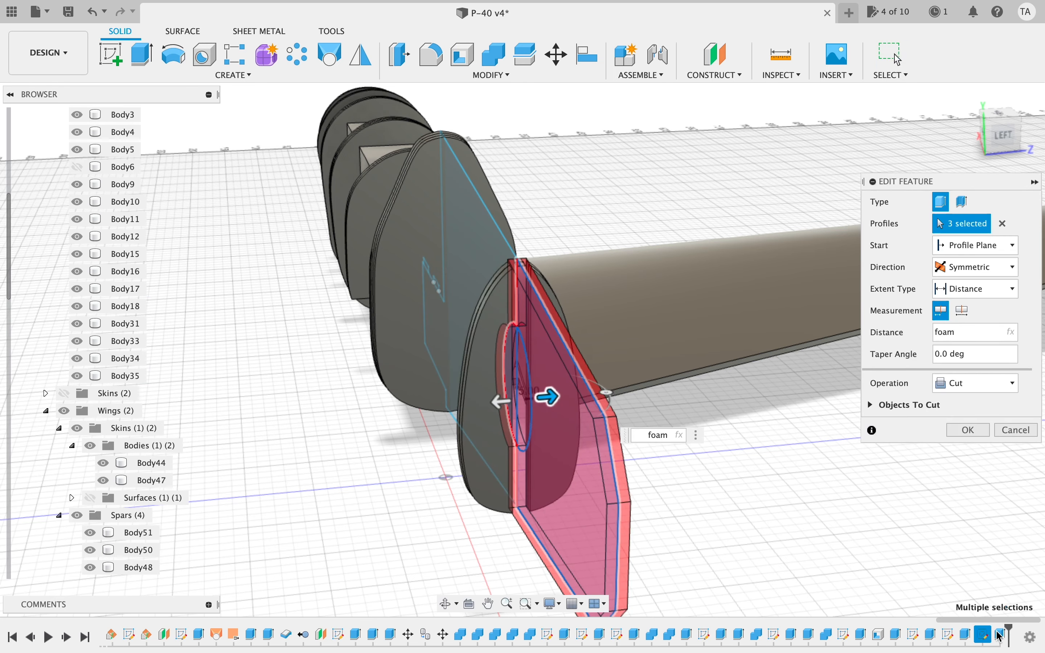
drag(1015, 136, 872, 233)
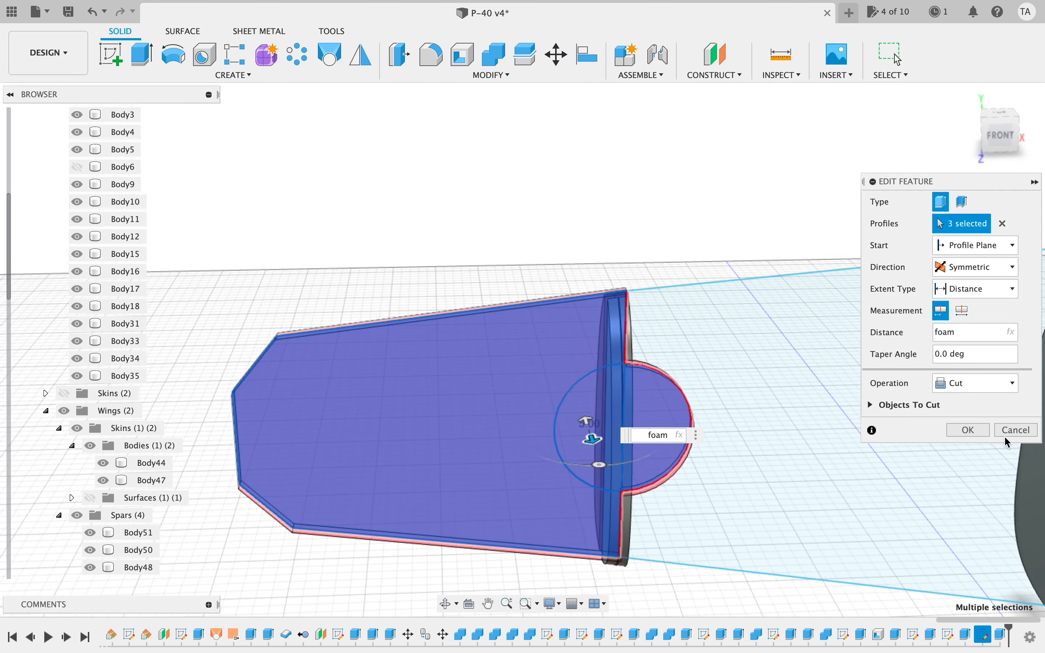
click(1015, 431)
- Move the tail sketch's upper corner point at the rear former to X -258, Y 248 mm and finish the sketch
double_click(997, 633)
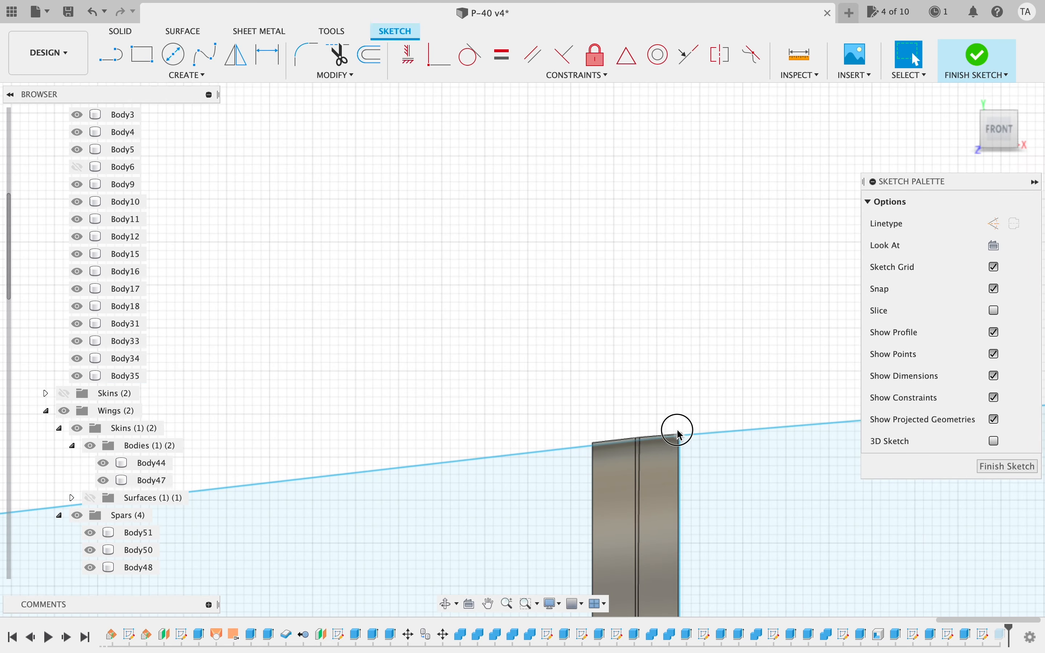
click(677, 432)
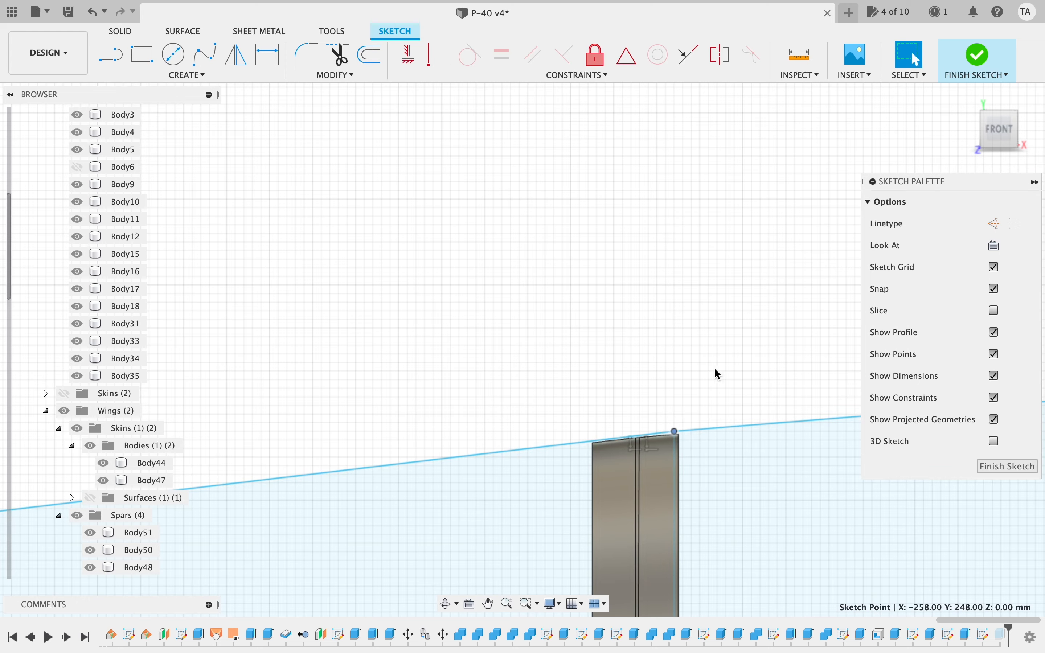
scroll(715, 370, right, 5)
click(979, 60)
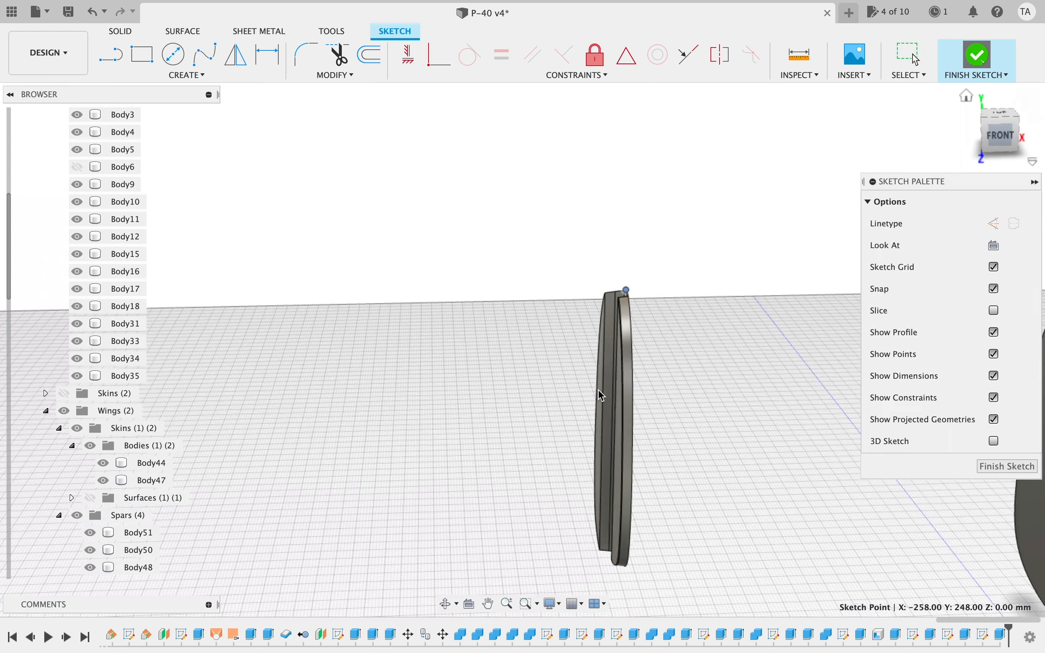
scroll(693, 352, right, 5)
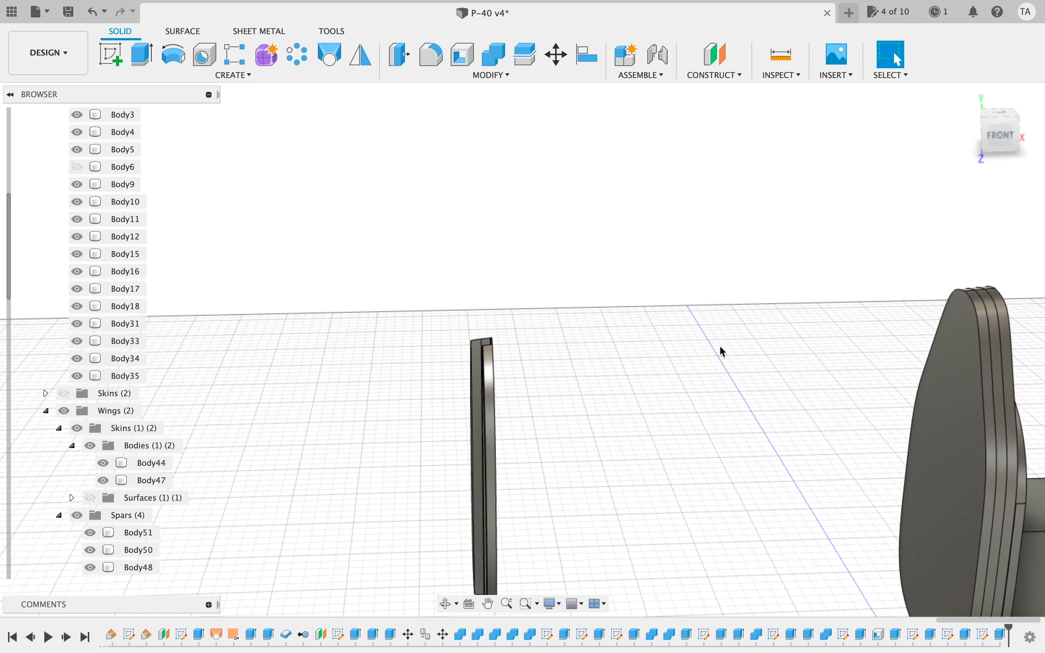
mouse_move(1011, 128)
shift+middle_down()
mouse_move(914, 121)
mouse_move(1002, 145)
mouse_move(1034, 140)
mouse_move(1008, 227)
shift+middle_up()
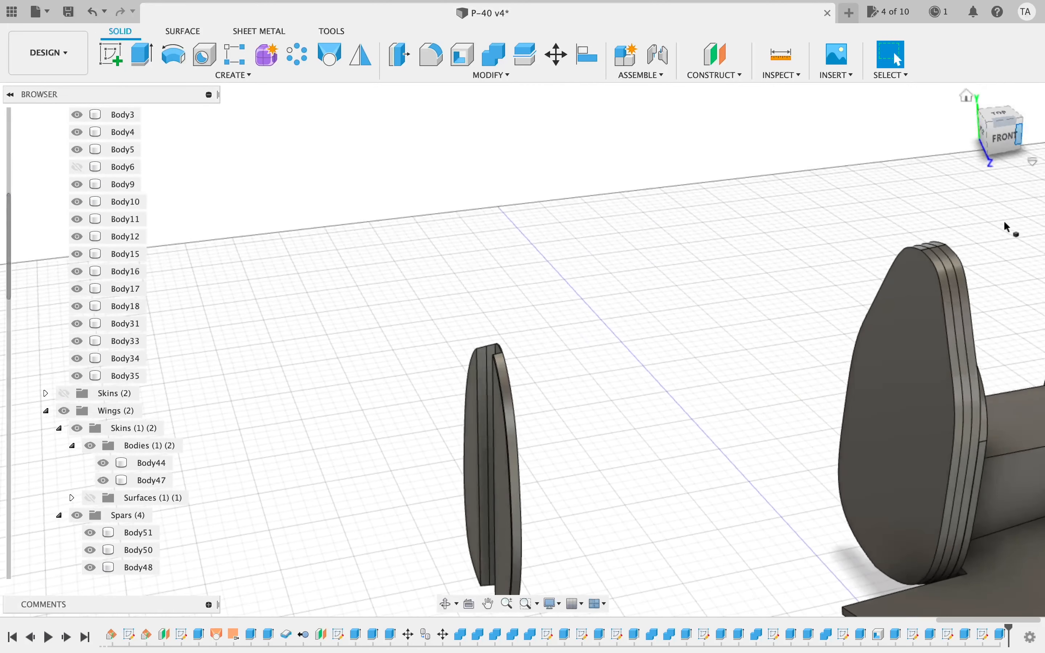
- Reopen the tail profile sketch, move its vertical line slightly forward of the rear former's front face, and finish the sketch
double_click(986, 638)
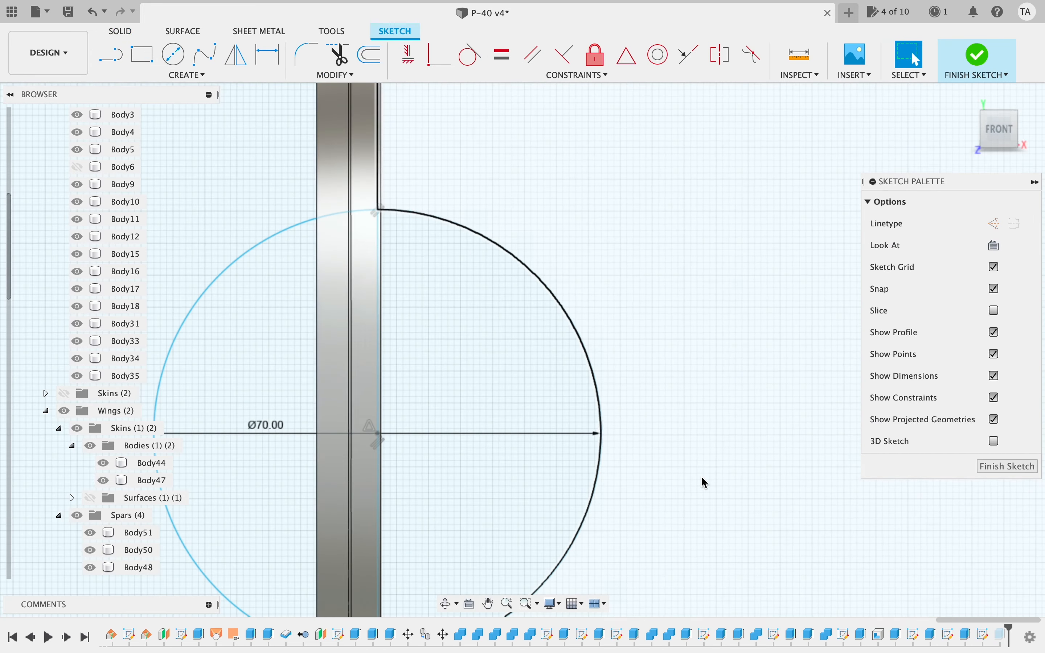
click(379, 361)
drag(381, 365, 384, 365)
scroll(473, 299, up, 5)
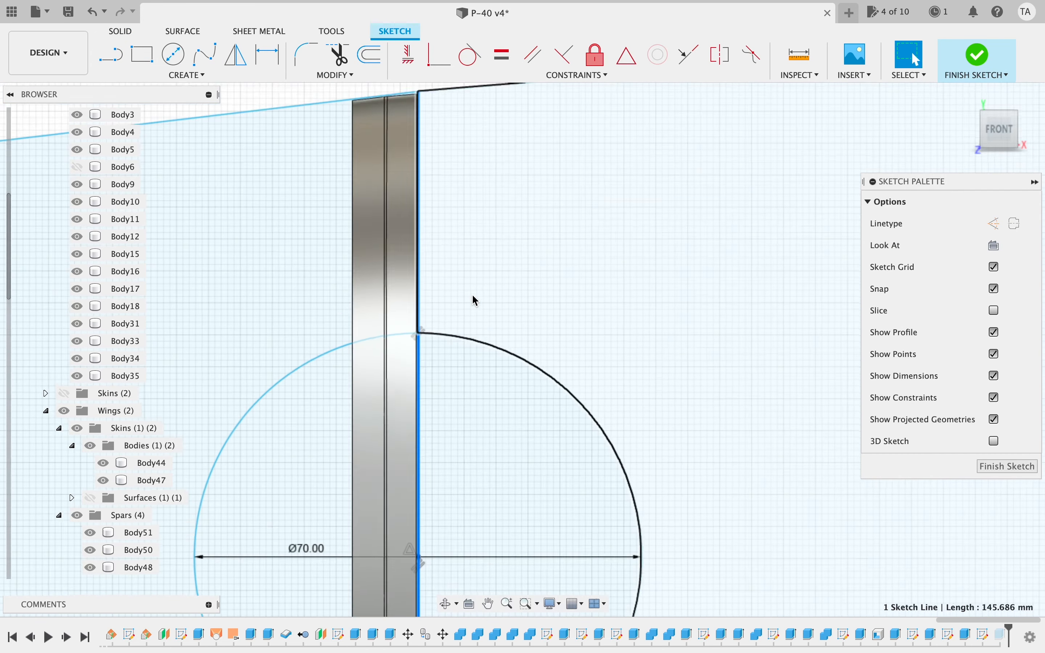
scroll(473, 299, down, 3)
scroll(472, 300, up, 7)
scroll(472, 296, left, 6)
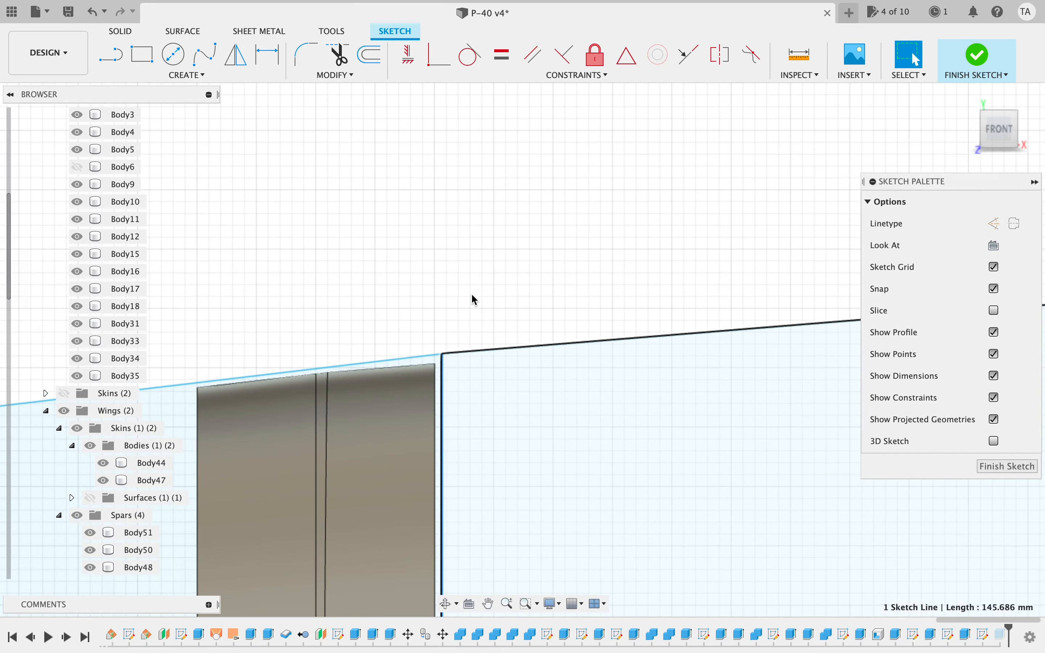
click(978, 60)
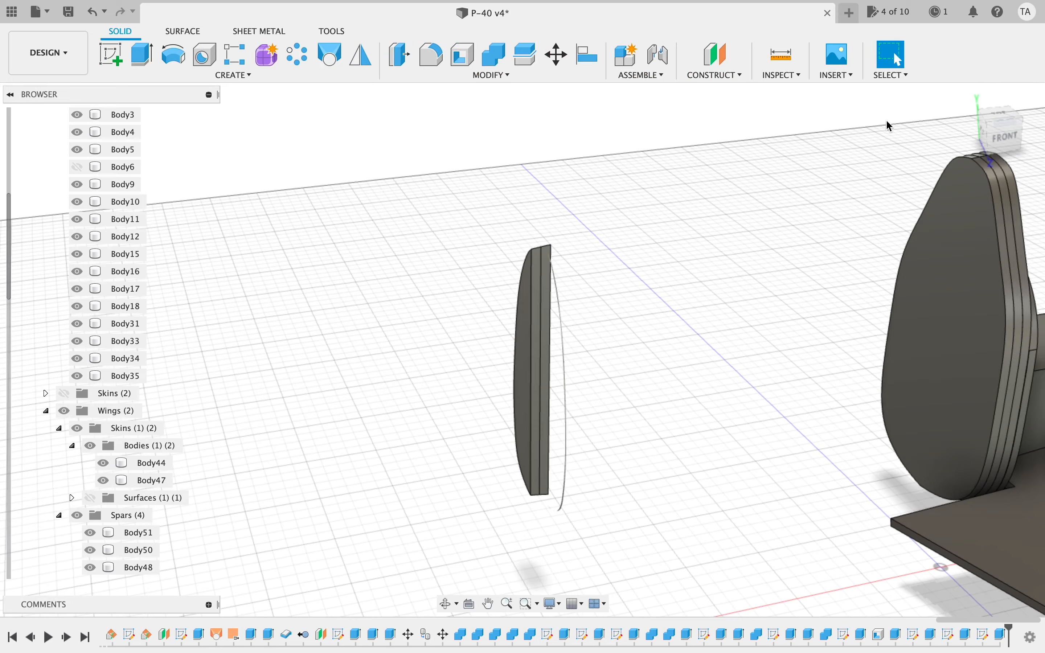
- Examine the cut rear former from both sides and look through the body and sketch lists for leftover pieces
click(1006, 144)
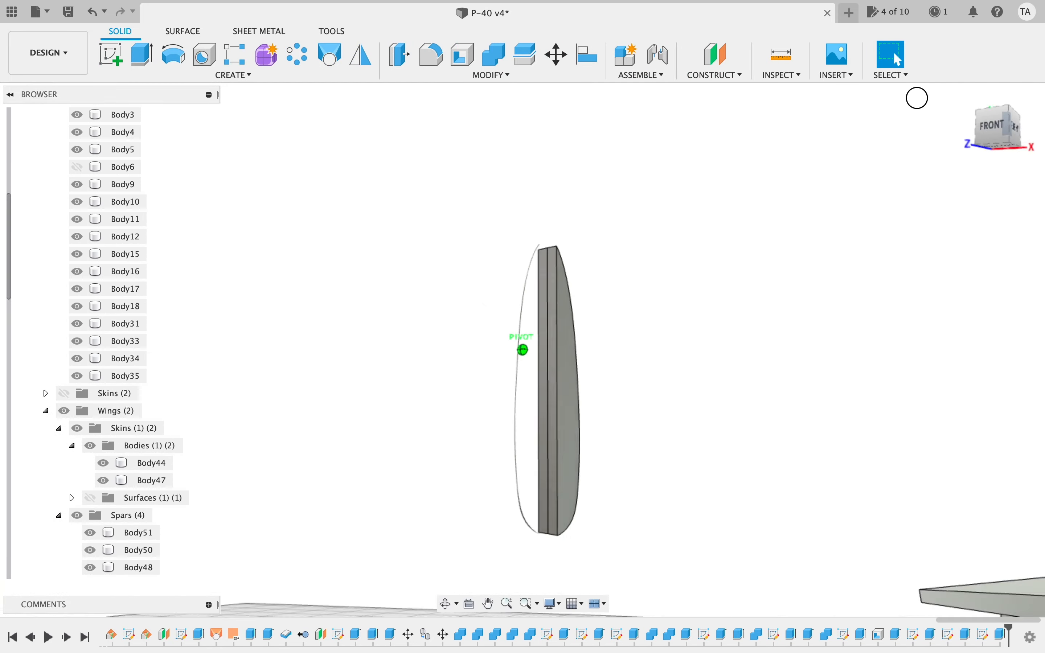
mouse_move(917, 98)
mouse_down()
mouse_move(927, 83)
mouse_move(936, 141)
mouse_move(857, 163)
mouse_up()
scroll(647, 337, up, 8)
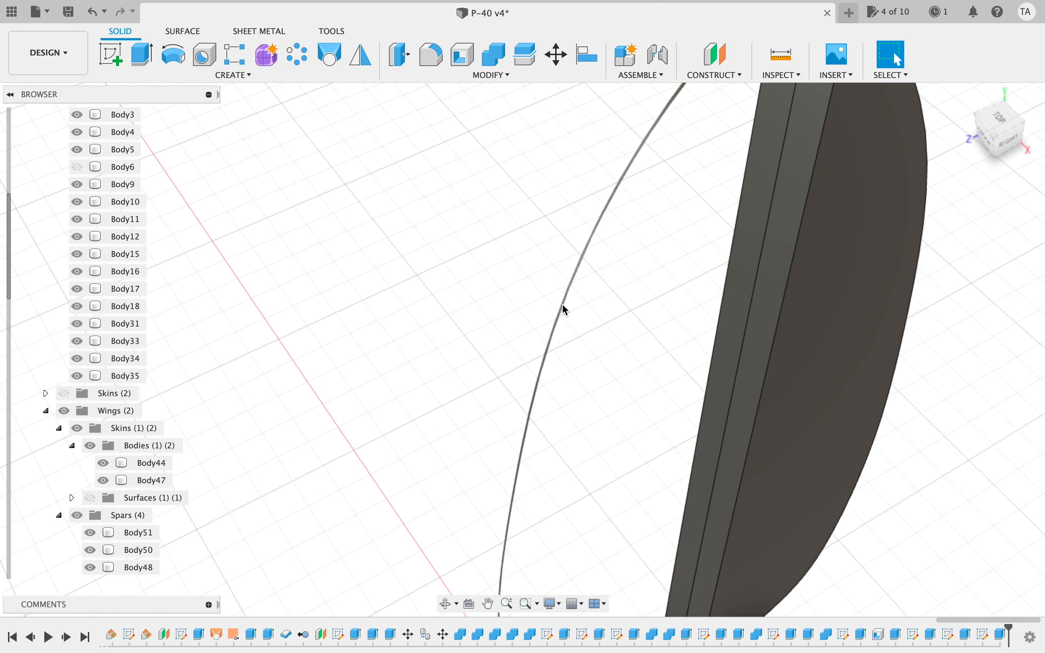
scroll(84, 513, down, 5)
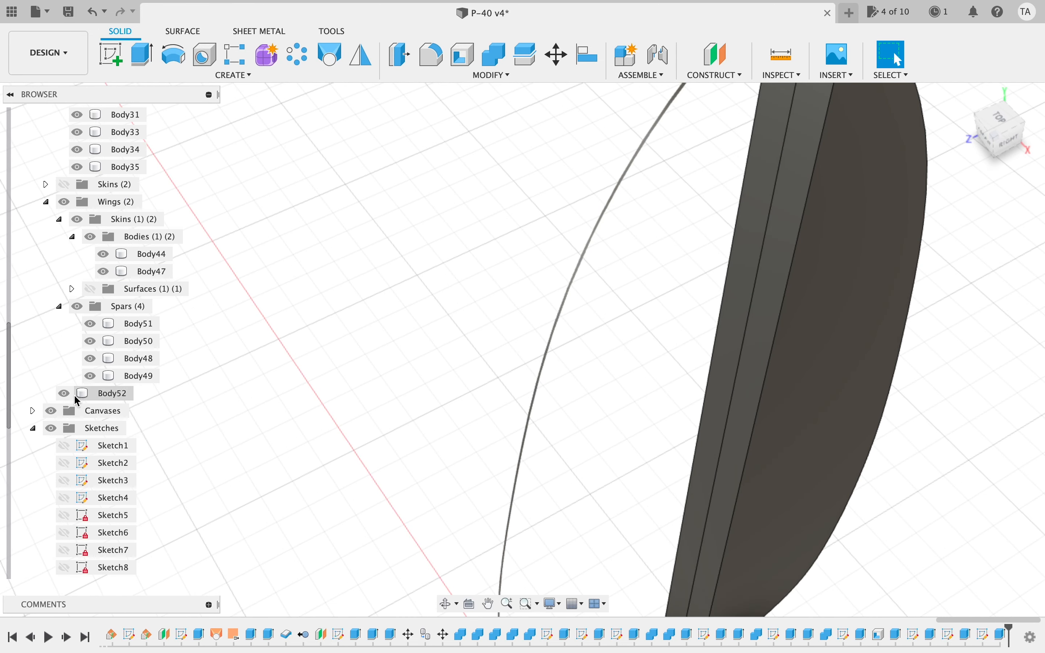
click(59, 307)
click(46, 202)
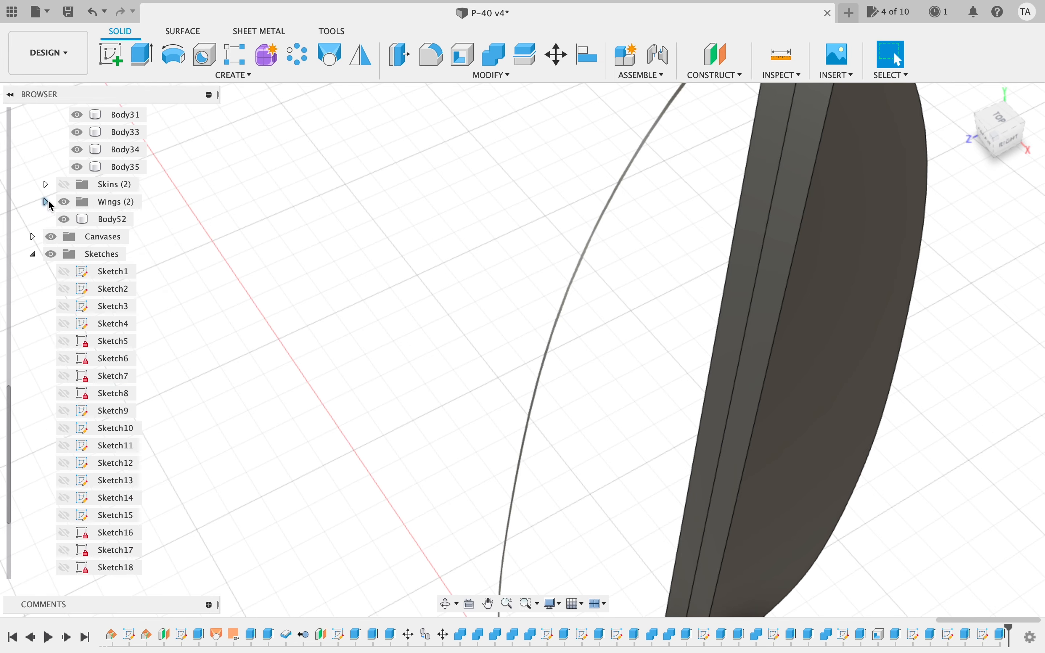
scroll(252, 362, up, 3)
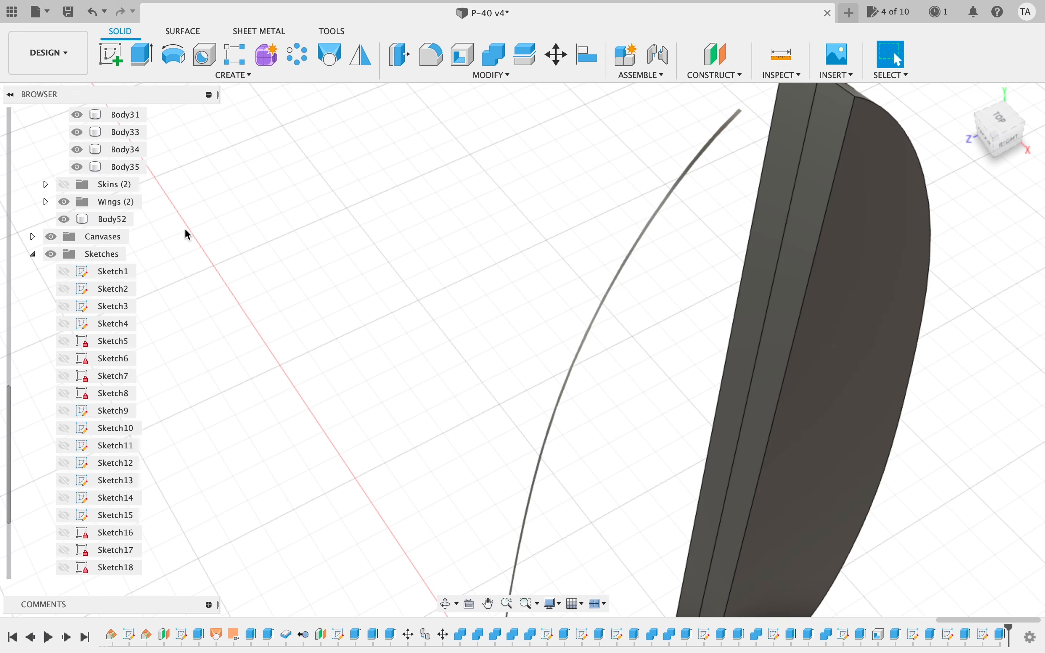
scroll(117, 439, down, 3)
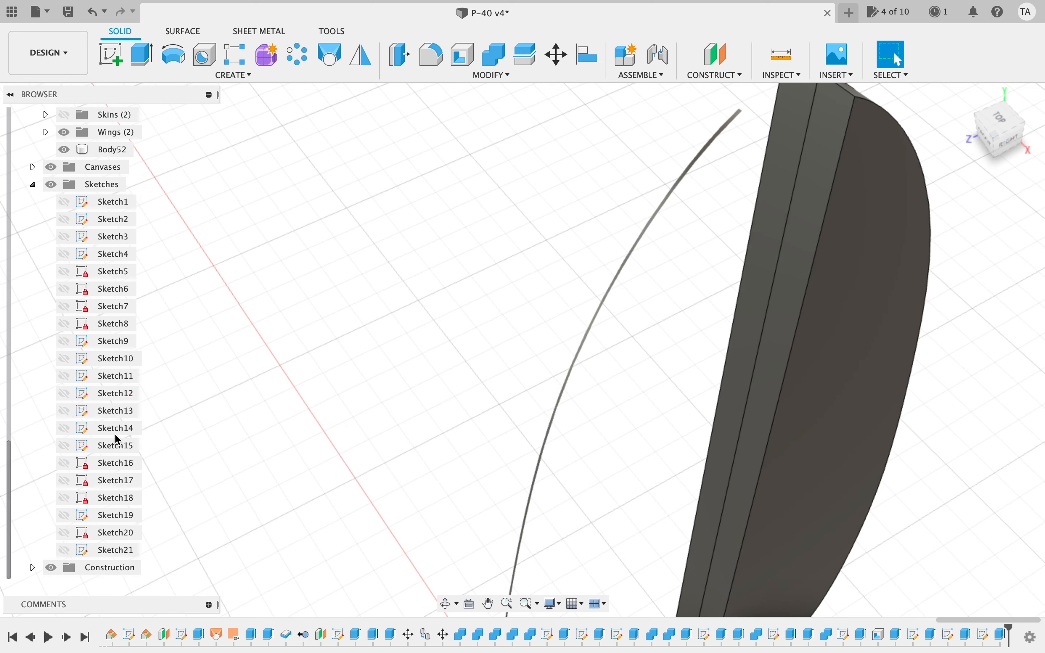
scroll(117, 439, up, 5)
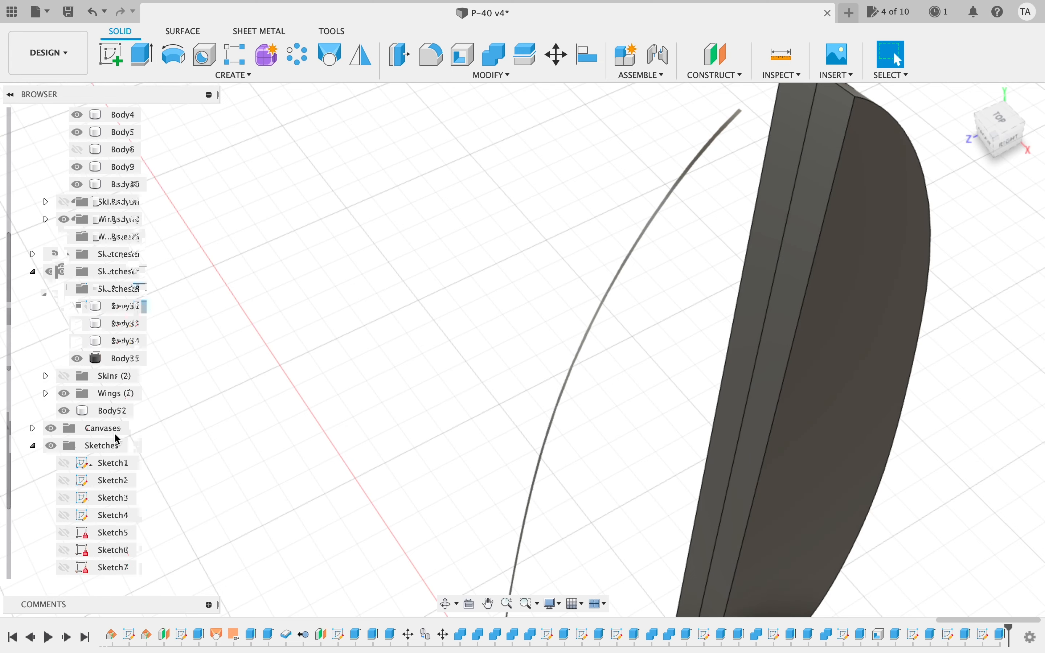
- Review the tail cut's three profiles and foam distance around the rear former and its circular tab
double_click(1002, 634)
scroll(600, 489, right, 5)
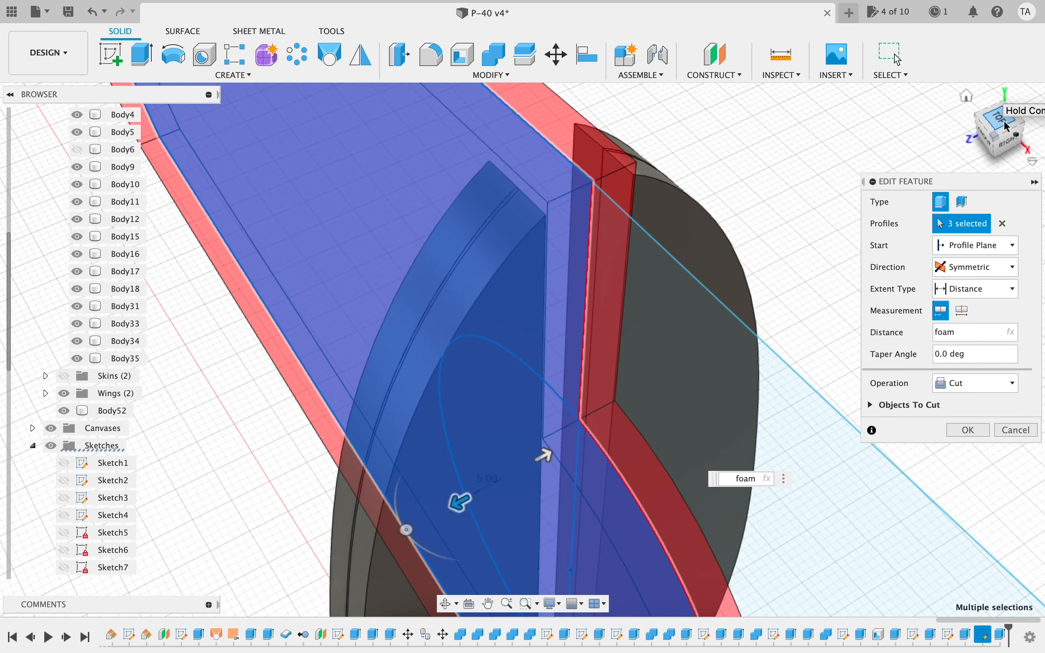
drag(984, 122, 730, 79)
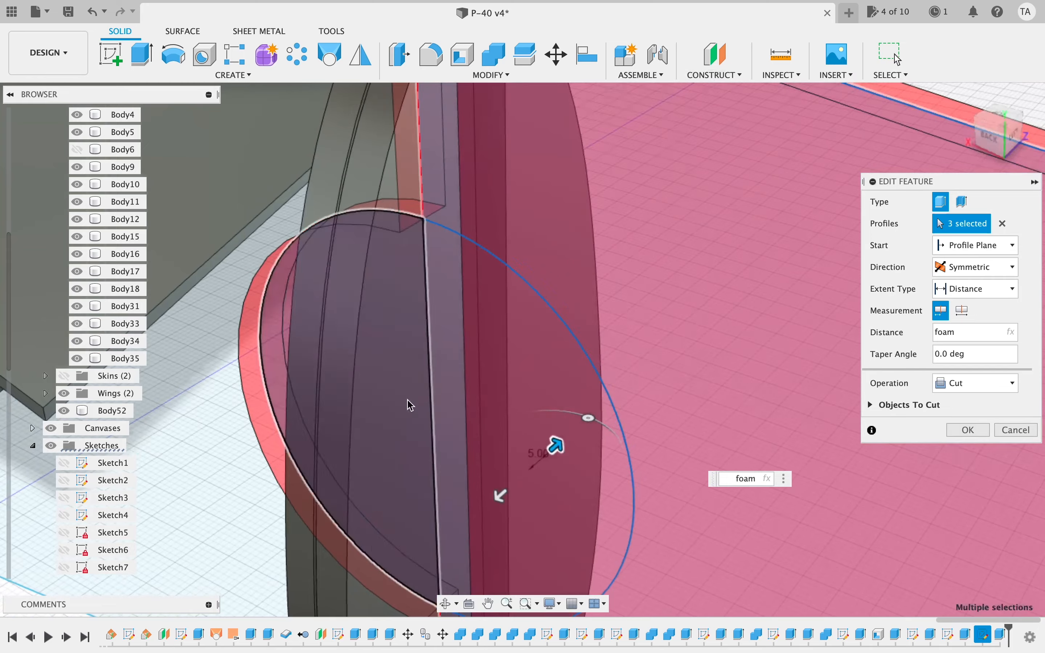
scroll(410, 404, down, 5)
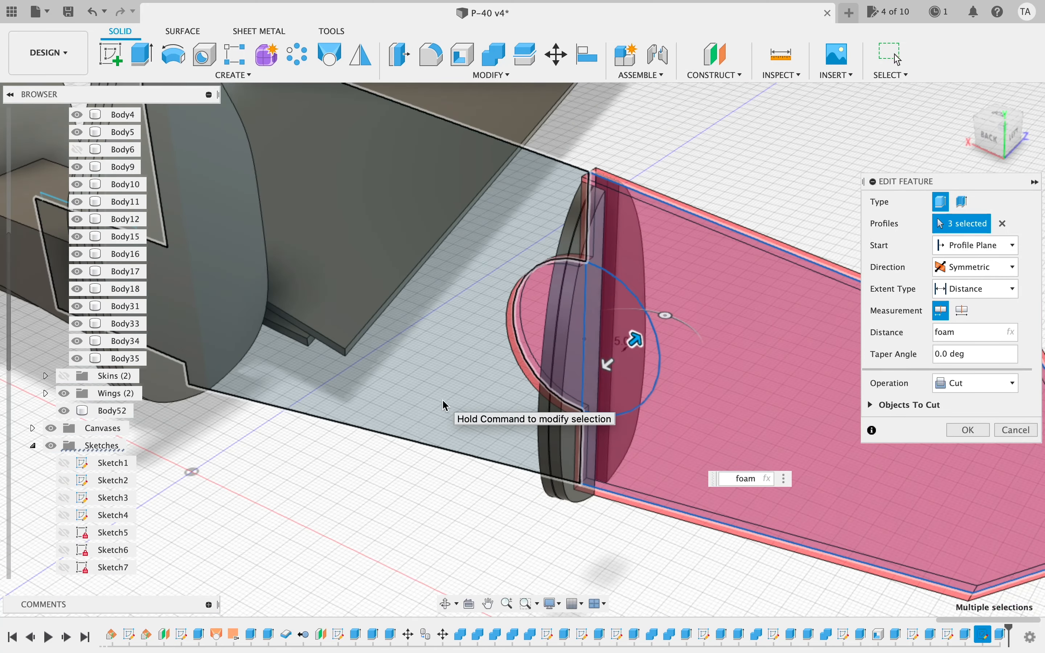
click(1000, 143)
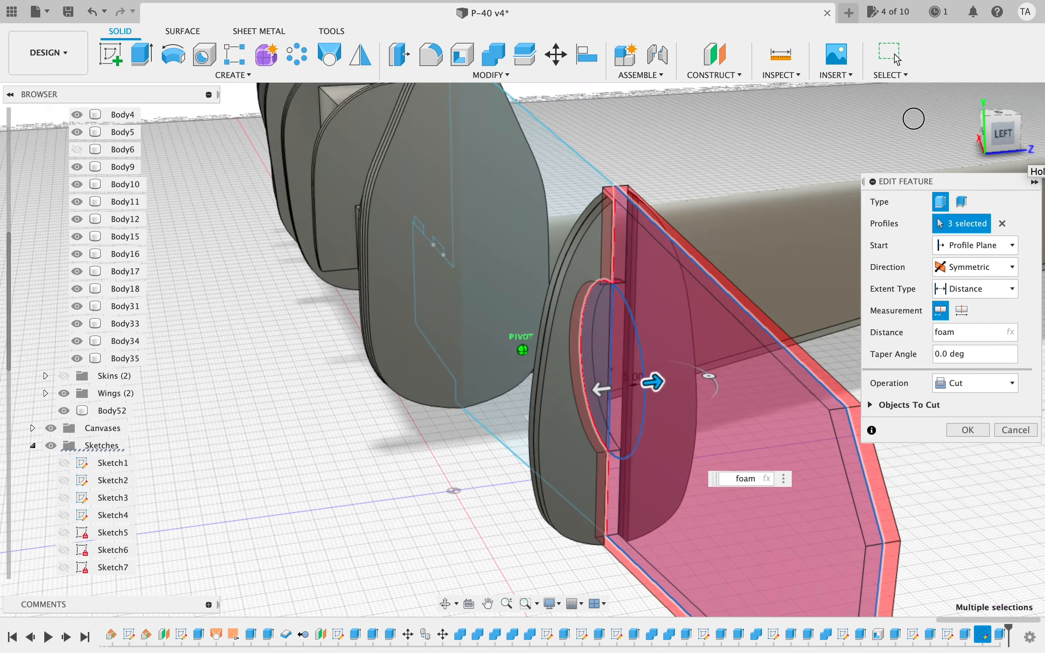
drag(993, 124, 967, 111)
click(977, 434)
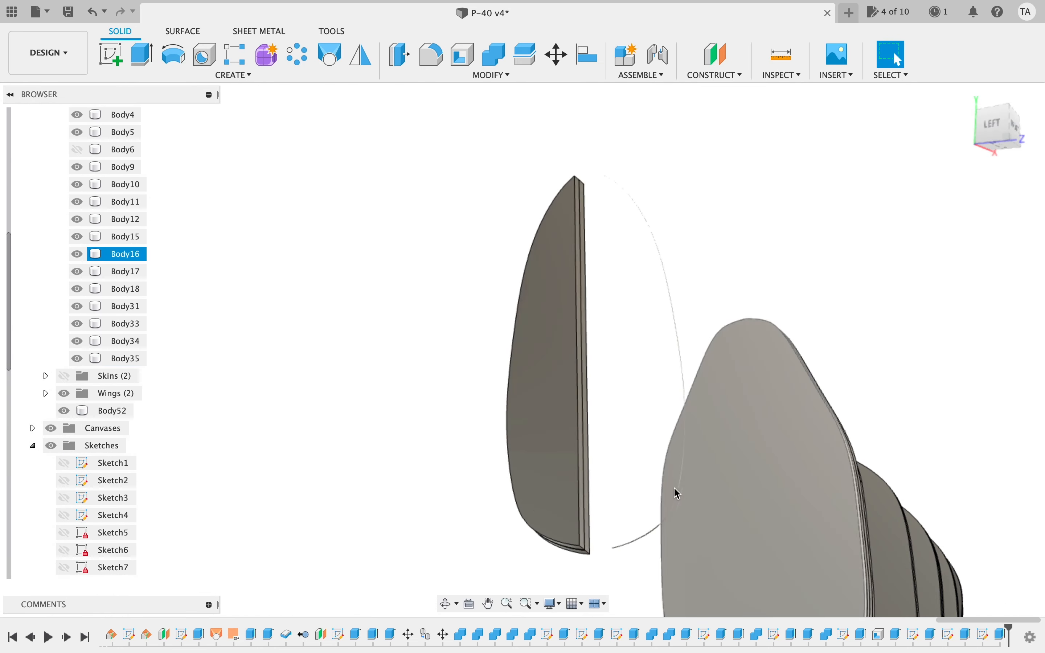
- Nudge the tail sketch's vertical line a little farther forward of the rear former, finish the sketch, and inspect the recomputed cut
double_click(985, 635)
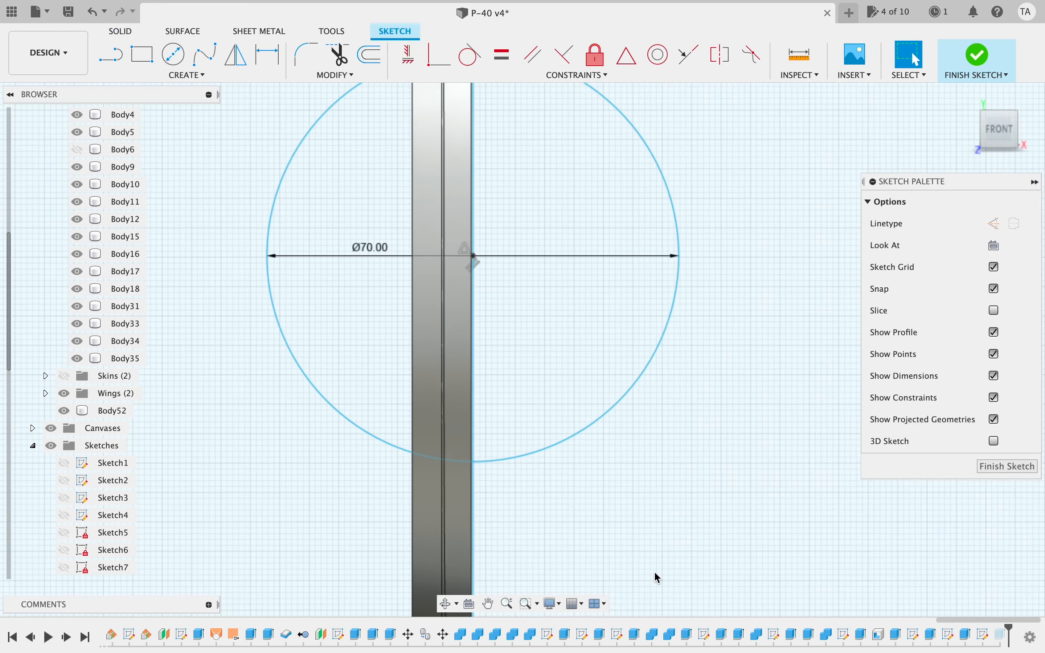
click(477, 536)
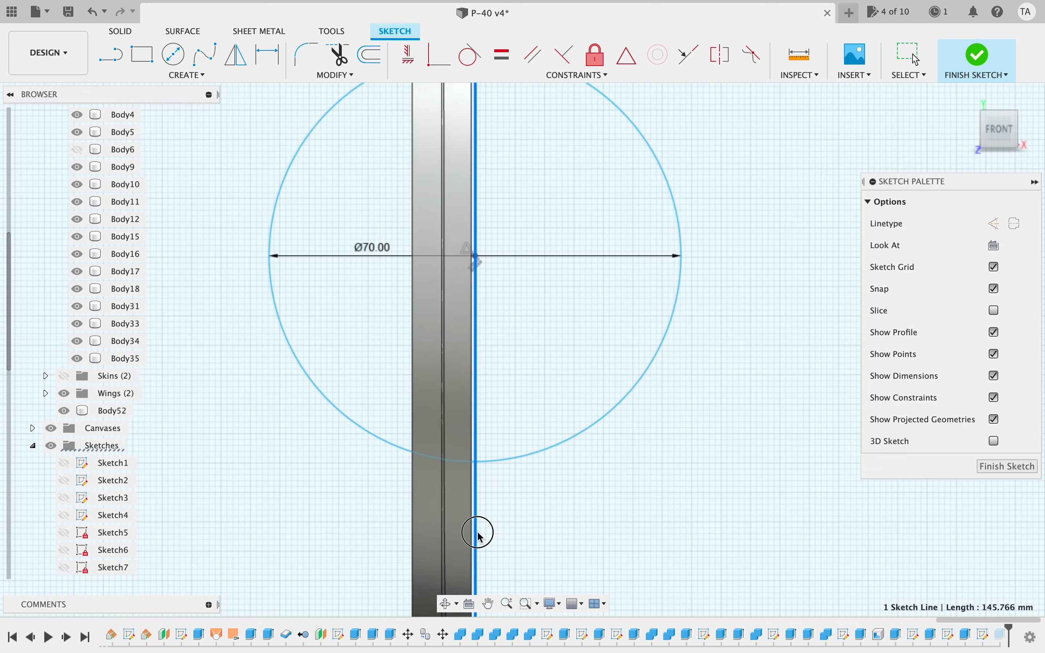
click(987, 63)
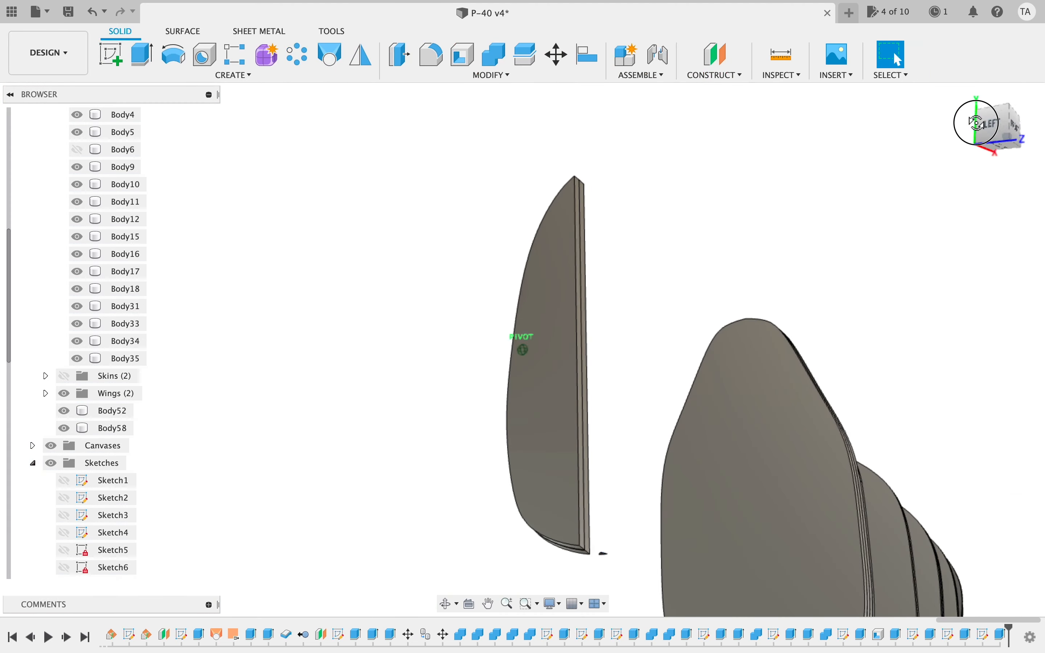
drag(976, 123, 776, 151)
scroll(491, 521, left, 2)
scroll(491, 521, down, 2)
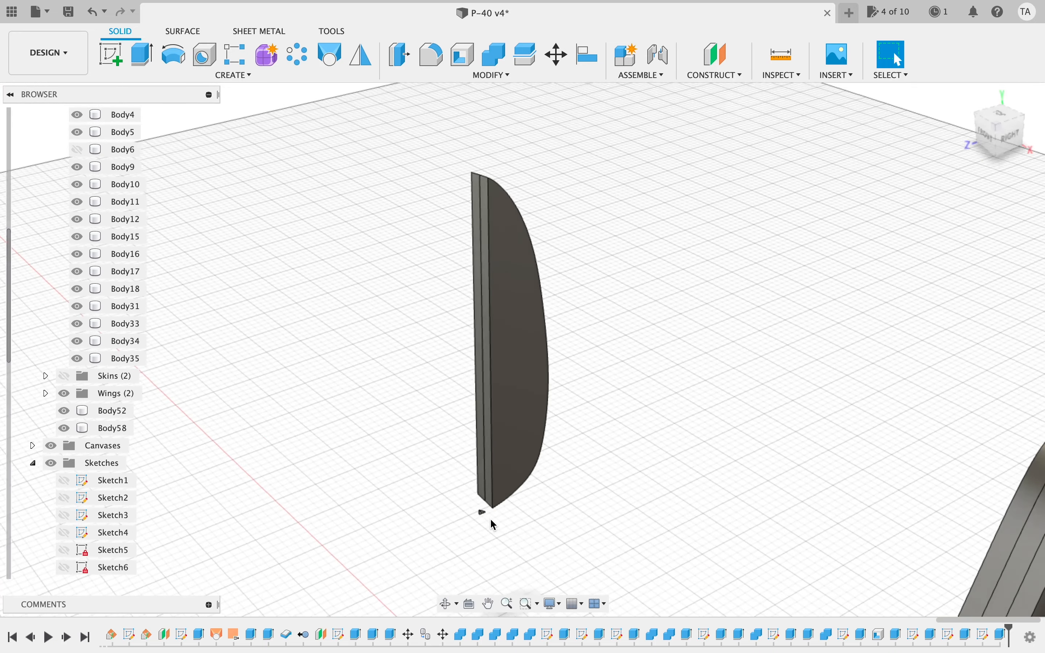
- Move the tail sketch's lower corner point at the rear former to X -257, Y 102 mm and finish the sketch
double_click(983, 635)
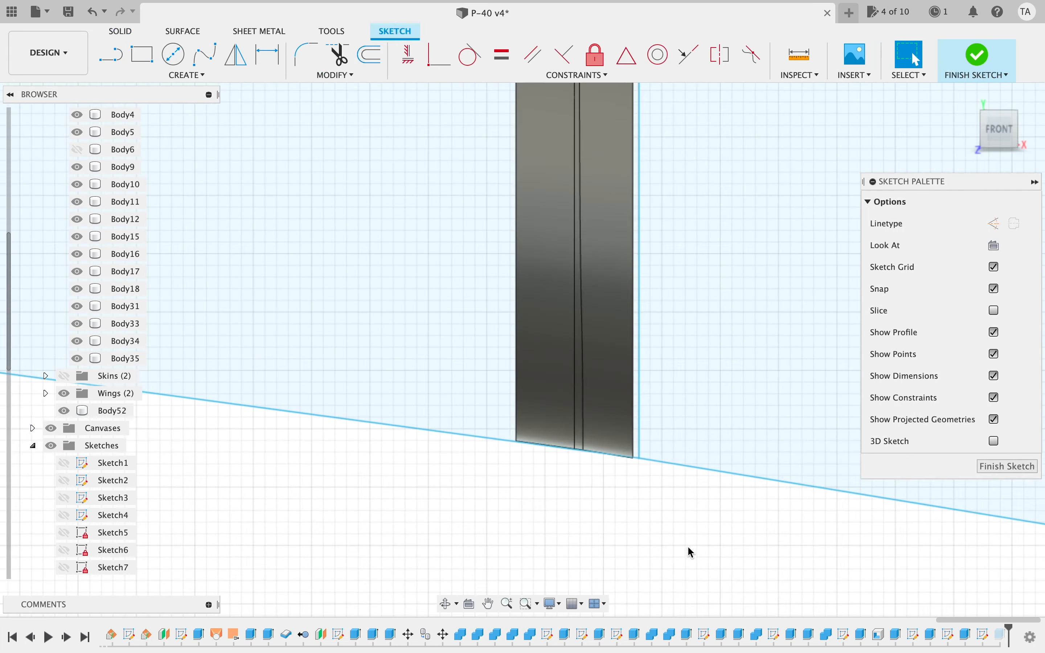
click(640, 462)
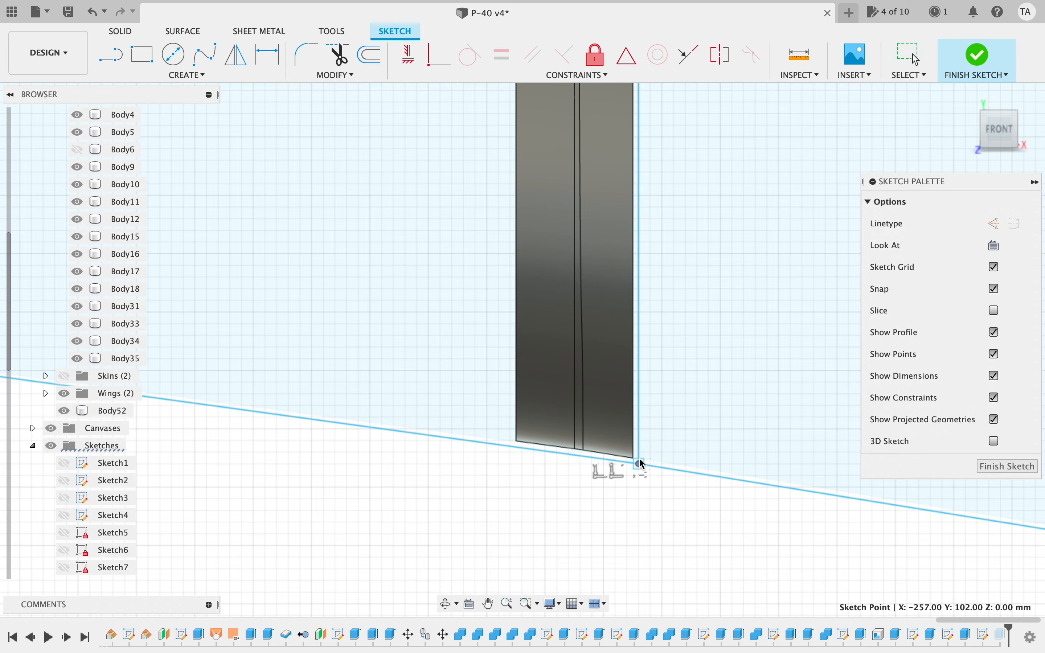
click(978, 56)
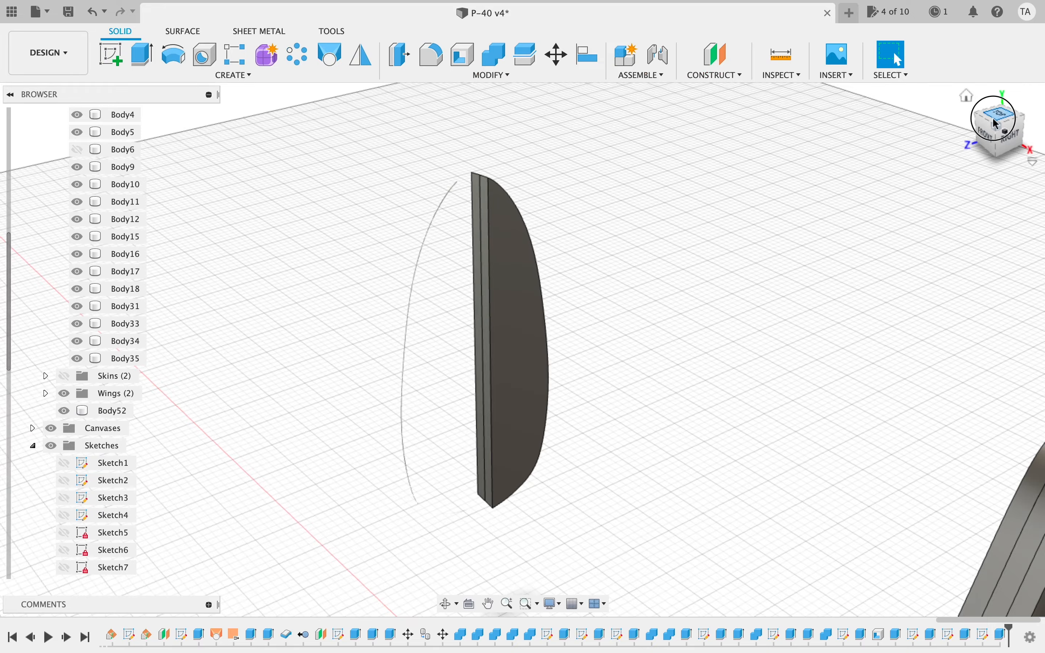
drag(997, 124, 527, 116)
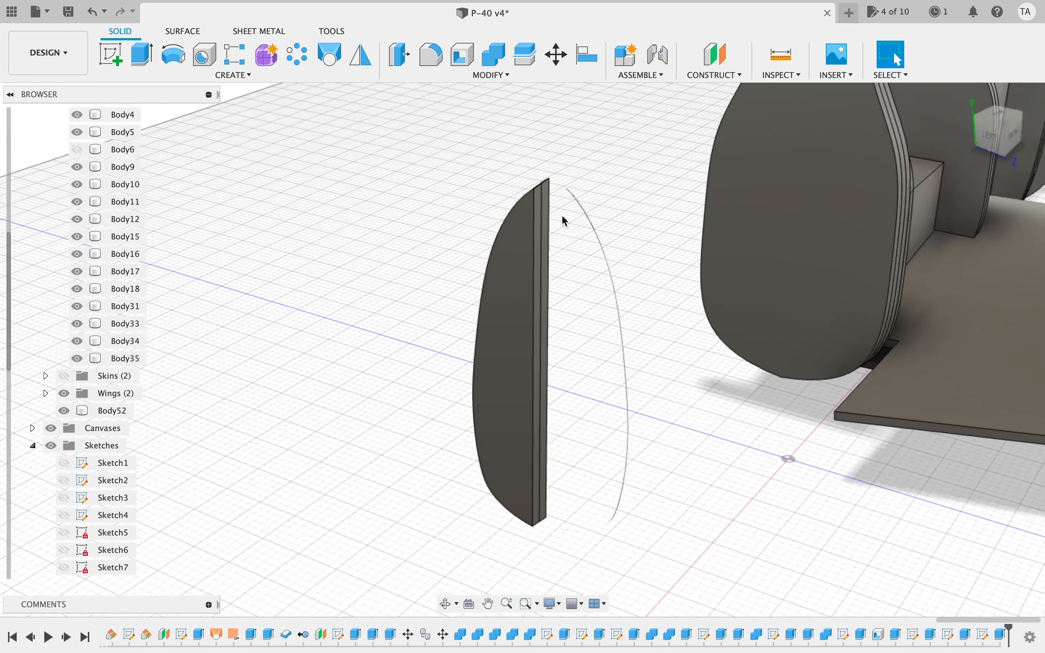
- Examine Body35 and the thin outline left beside the cut rear former to see which body it belongs to
click(144, 357)
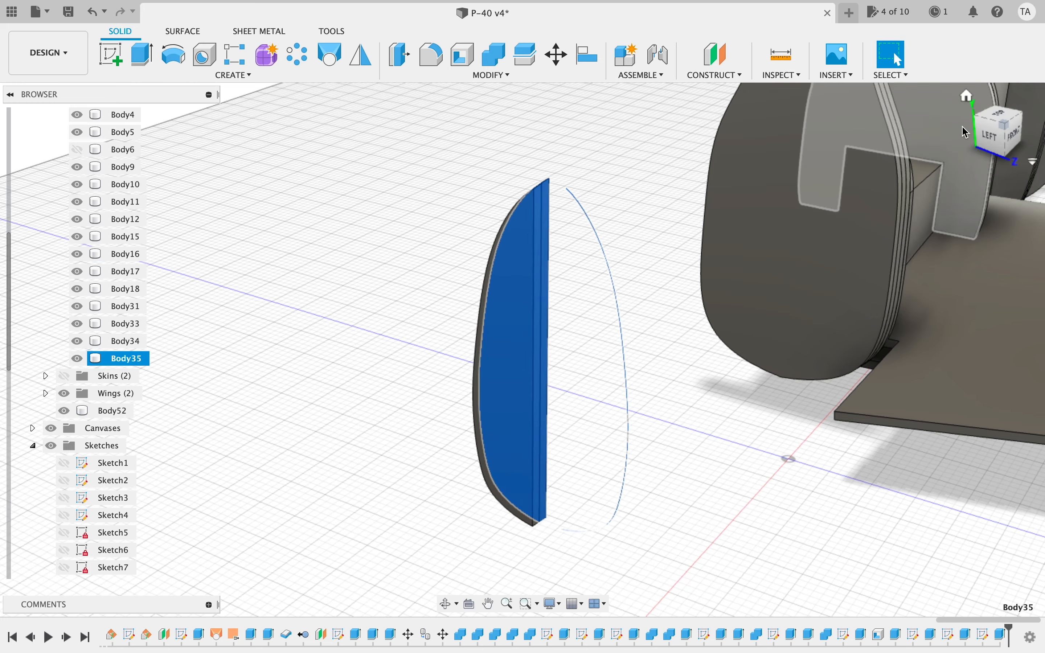
drag(1023, 129, 795, 116)
click(613, 175)
drag(345, 127, 463, 542)
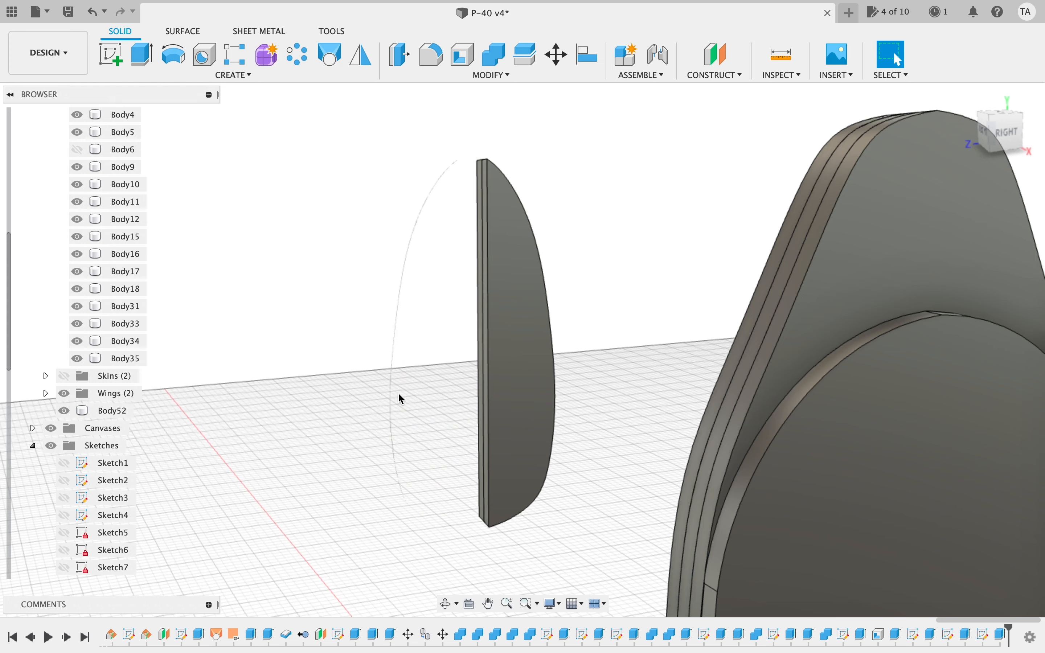
click(529, 375)
click(394, 420)
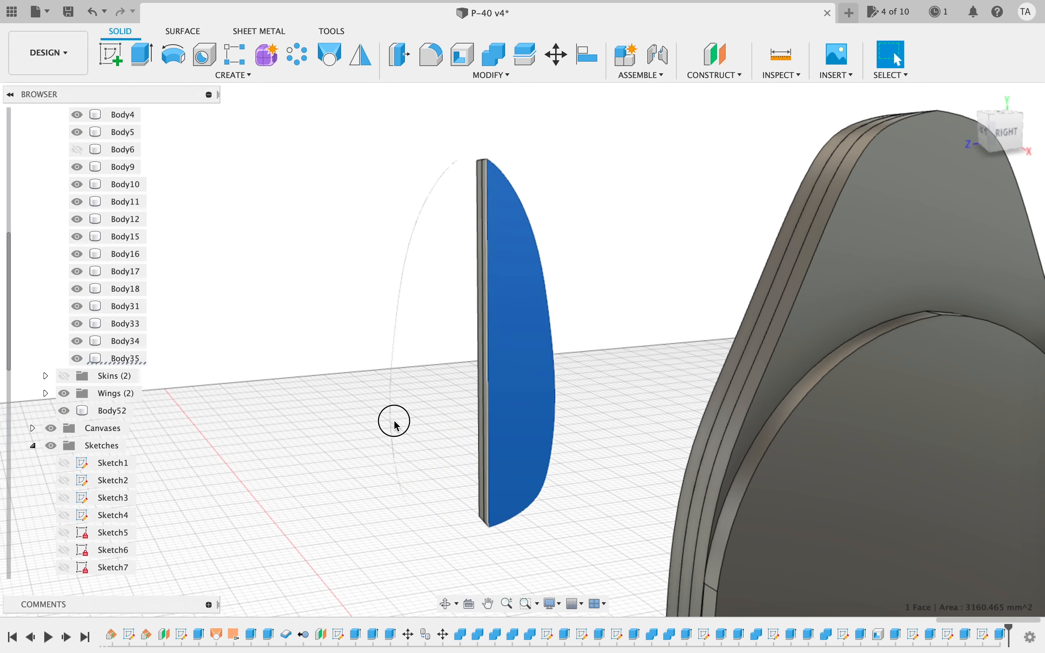
scroll(396, 420, up, 5)
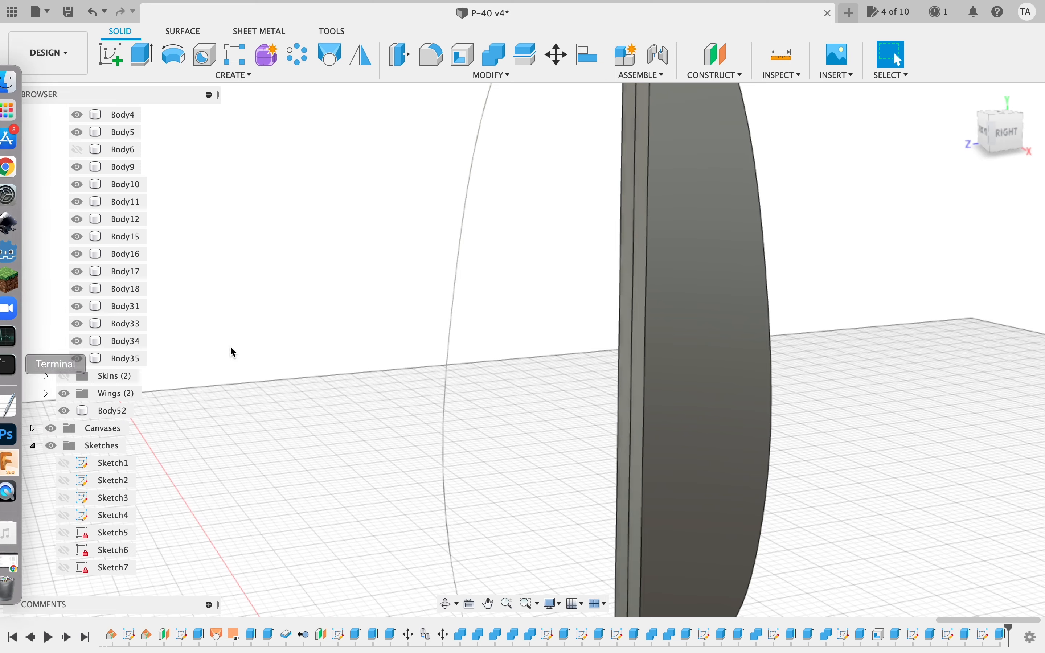
scroll(326, 406, up, 5)
scroll(324, 399, up, 5)
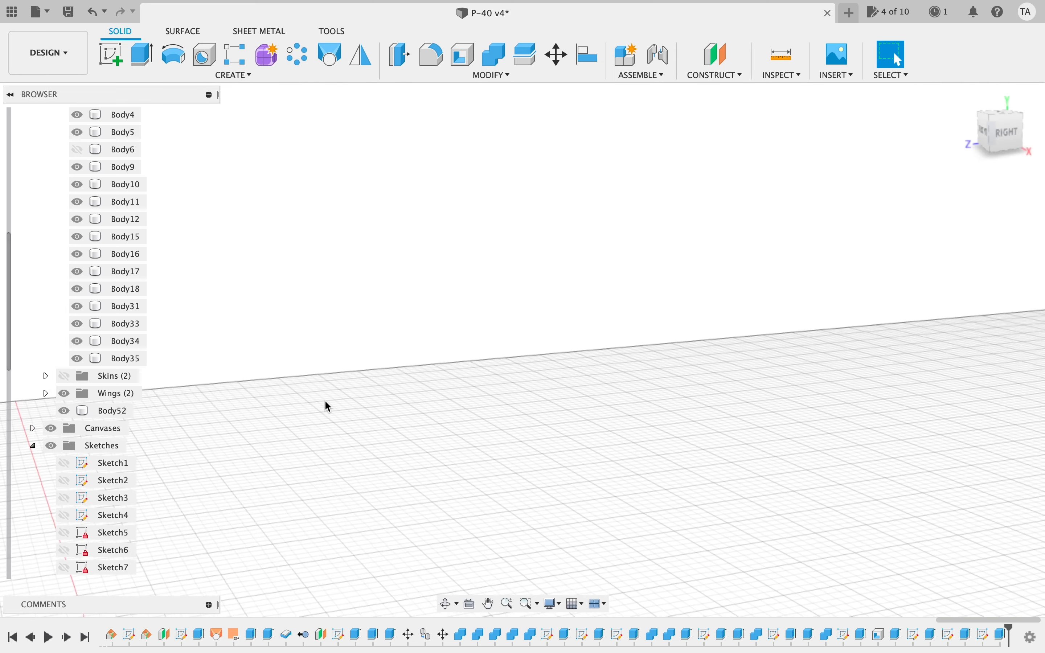
scroll(318, 403, down, 3)
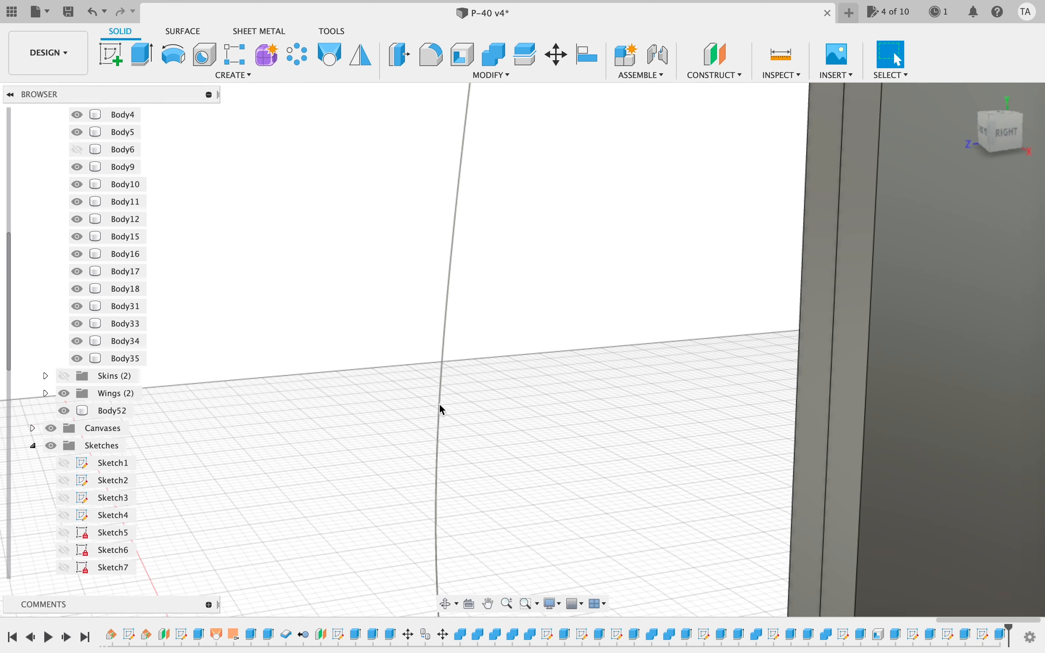
- Delete the tail cut feature from the rear former and show the tail profile, Sketch21
right_click(1001, 636)
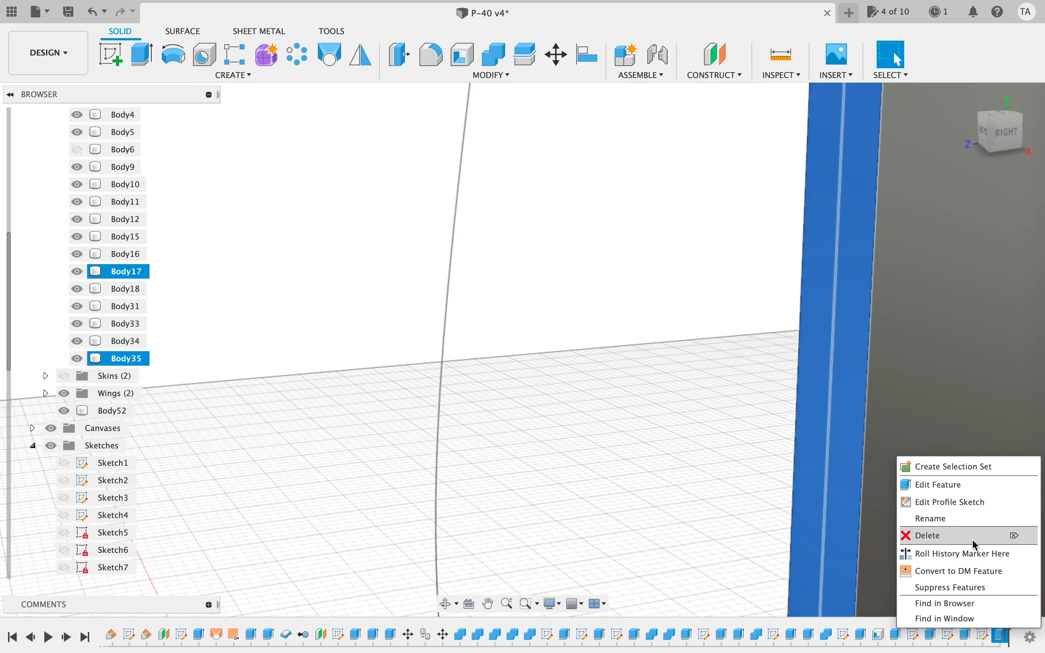
click(977, 545)
scroll(489, 549, down, 10)
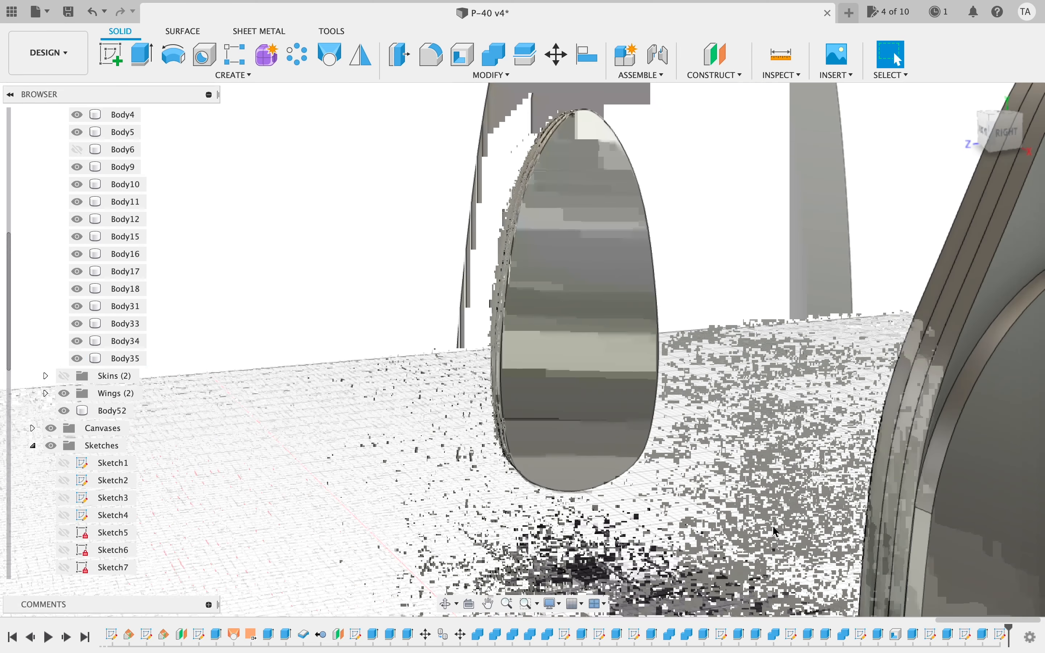
scroll(104, 517, down, 2)
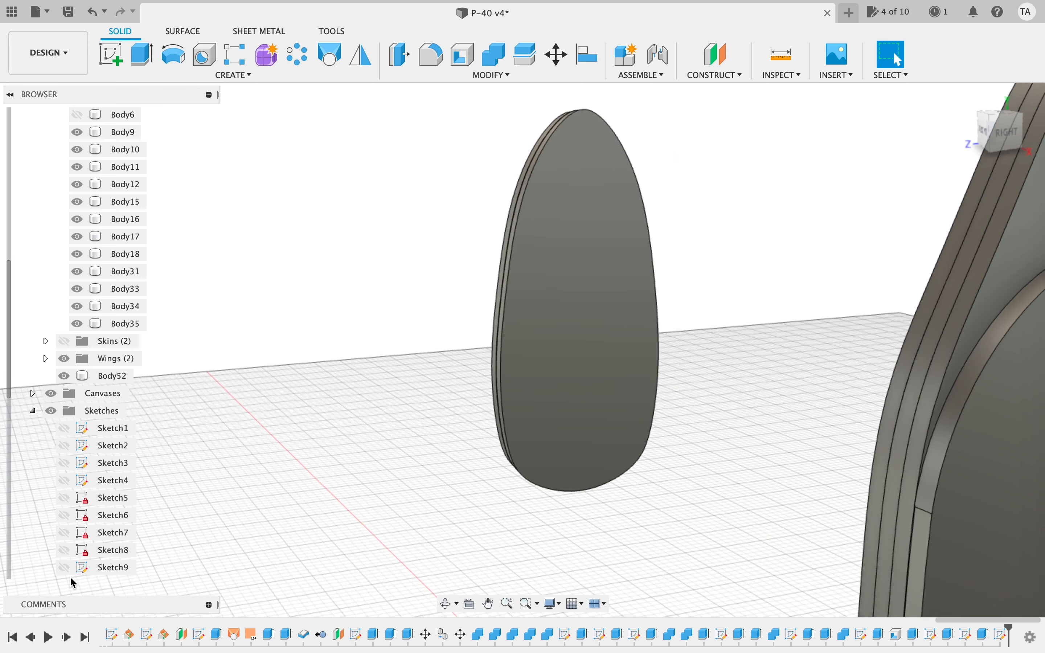
scroll(96, 520, down, 6)
click(70, 551)
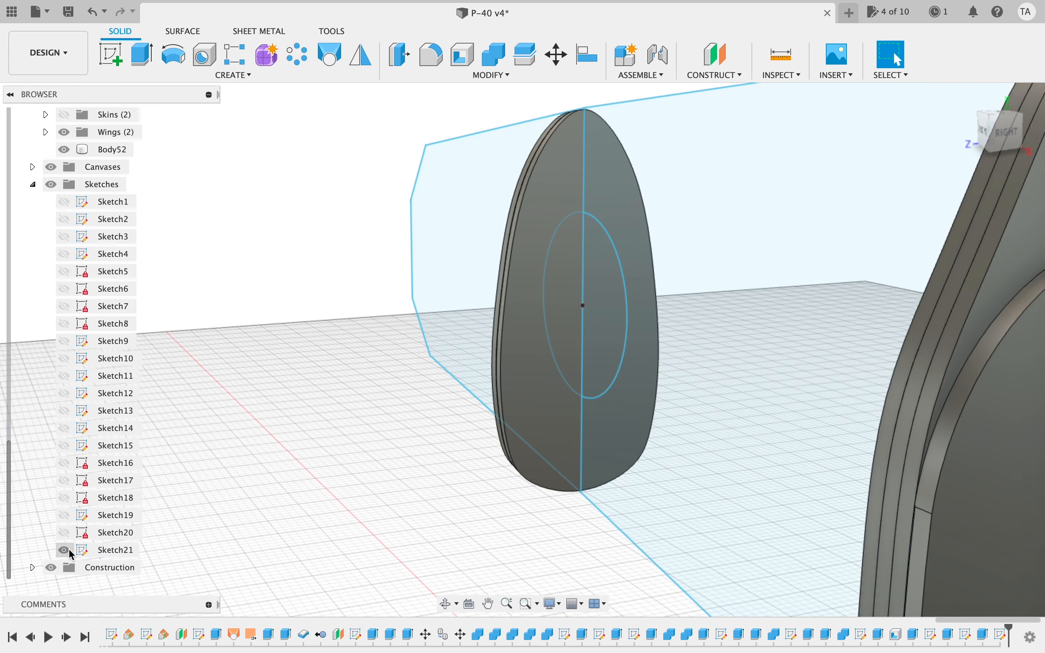
scroll(441, 426, down, 4)
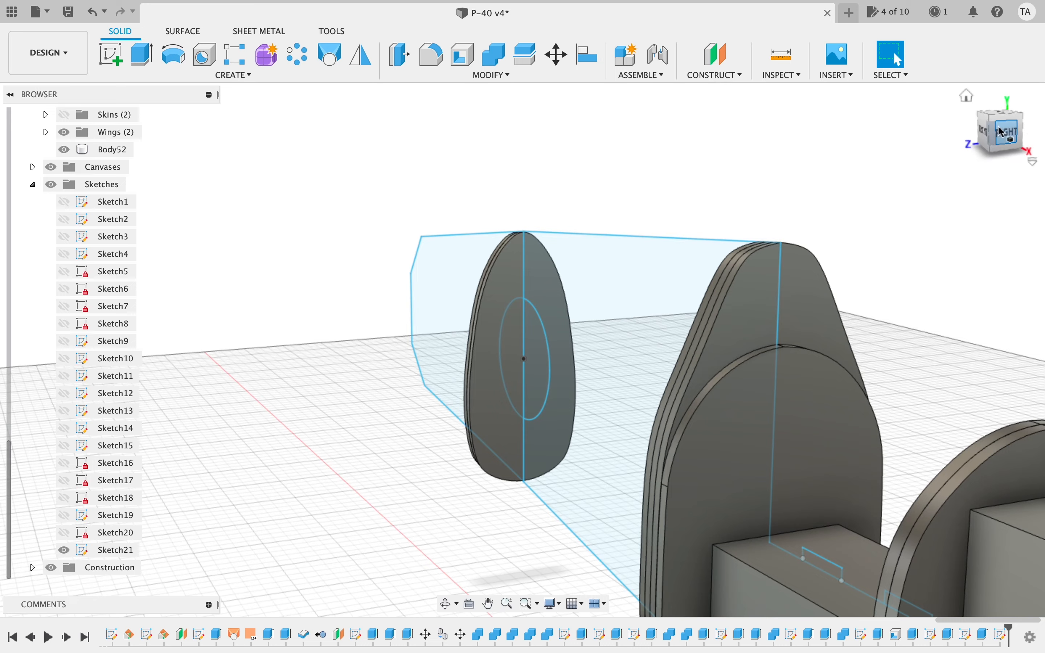
- Select the tail profile's regions in Sketch21, behind and ahead of the rear former, including both halves of the circle
drag(975, 124, 770, 129)
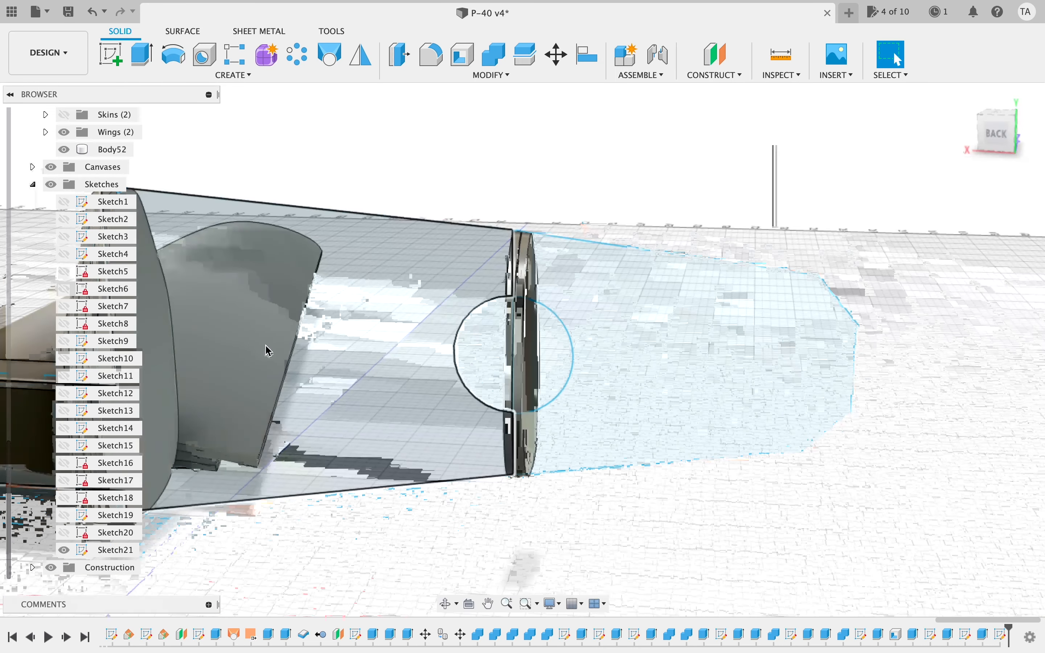
click(266, 347)
key(Escape)
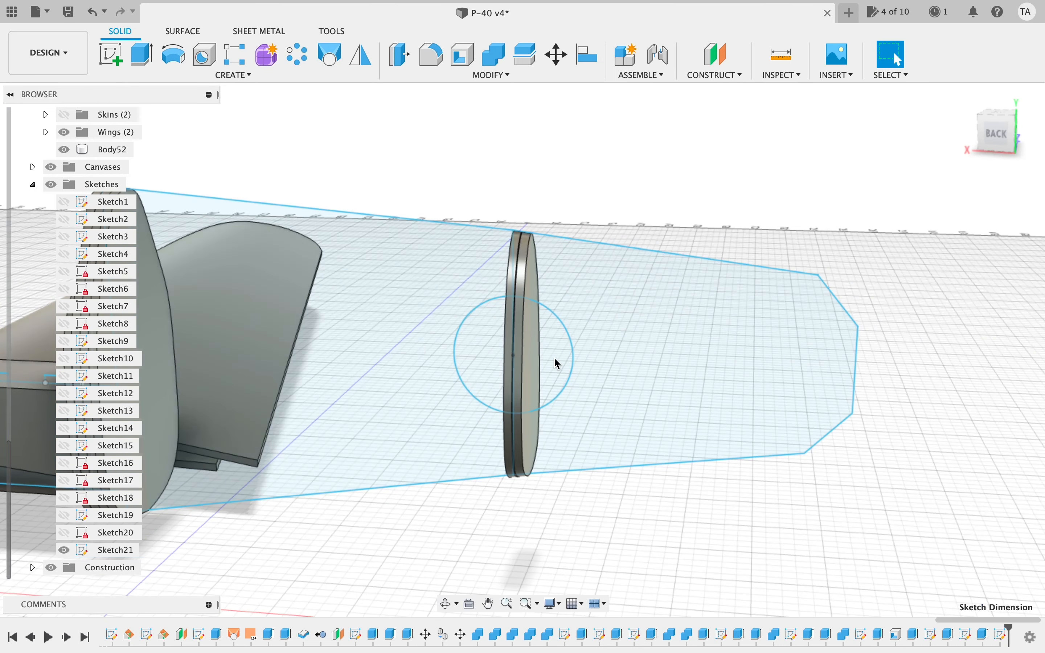
click(600, 367)
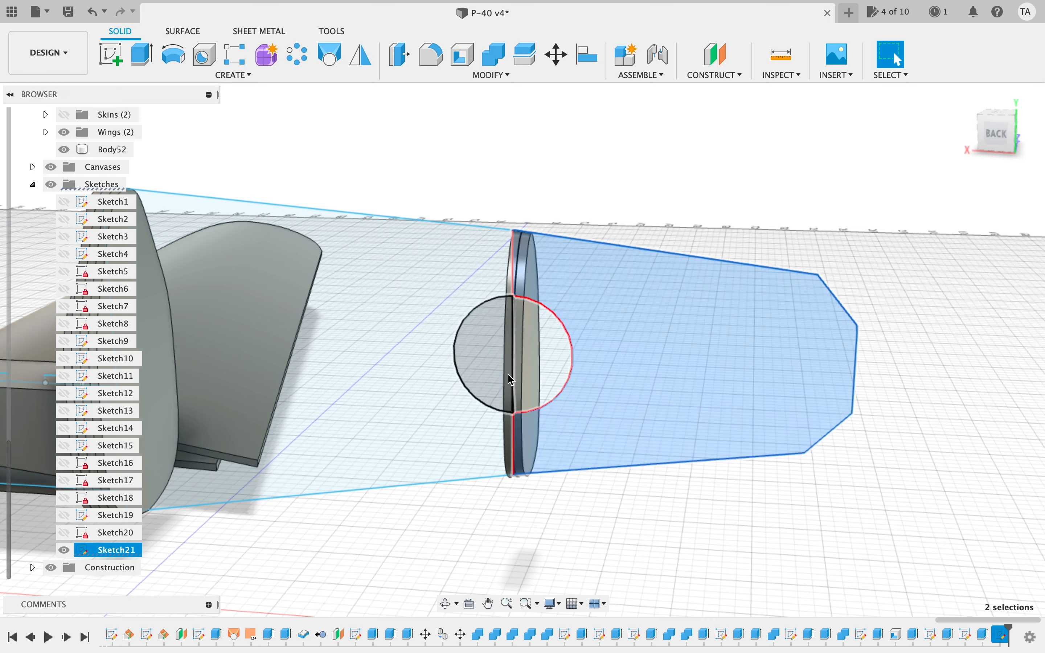
shift+click(550, 363)
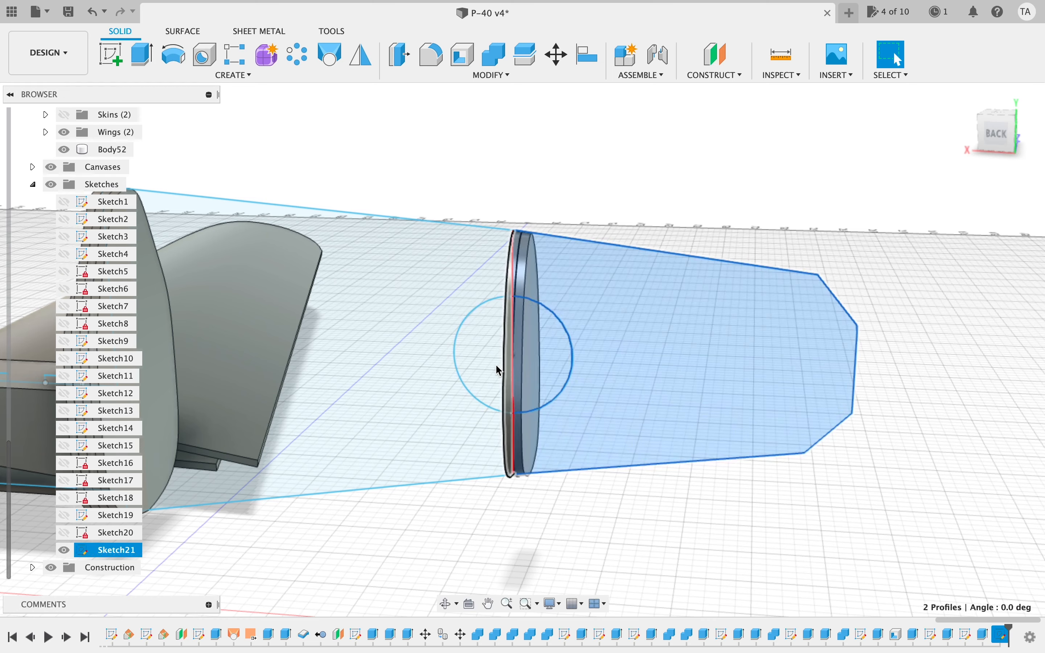
shift+click(488, 367)
shift+click(393, 395)
- Hide Body52 to expose the two small tab outlines on the front extension of the tail profile
click(986, 150)
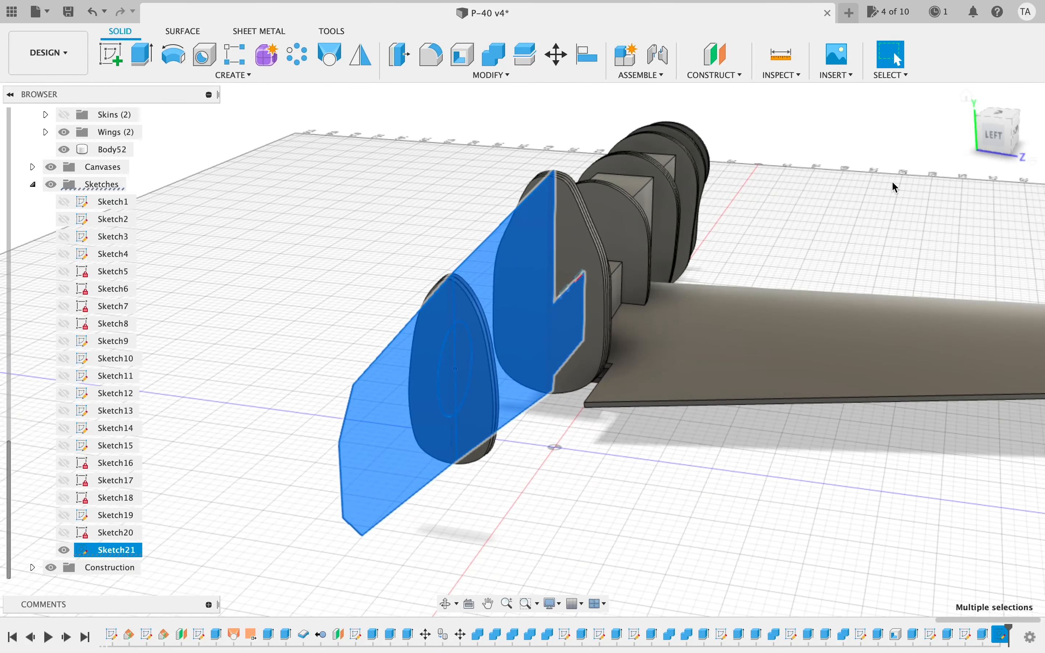
scroll(893, 183, right, 5)
scroll(892, 183, up, 3)
mouse_move(988, 130)
mouse_down()
mouse_move(869, 132)
mouse_move(867, 145)
mouse_up()
scroll(726, 252, right, 5)
scroll(721, 235, up, 2)
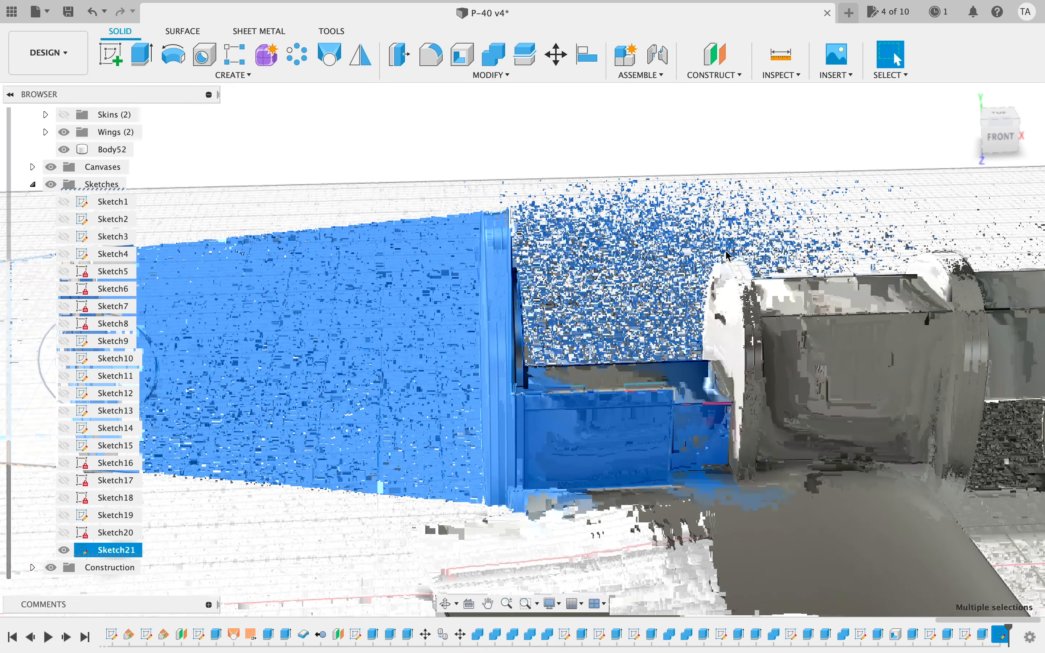
scroll(721, 235, right, 5)
scroll(513, 337, up, 5)
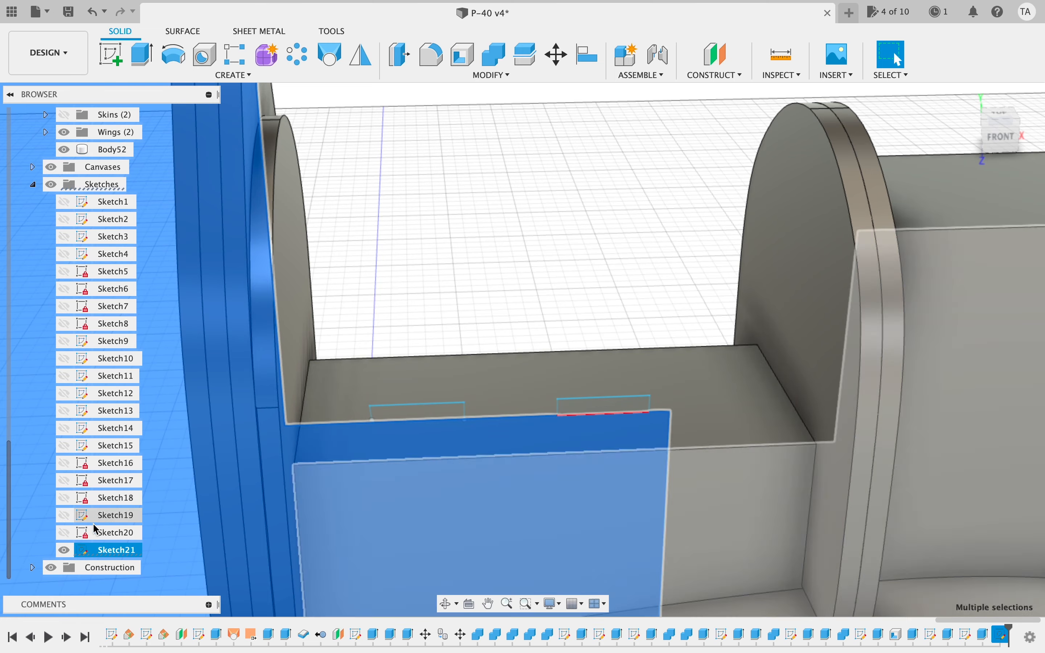
scroll(96, 529, up, 5)
click(64, 376)
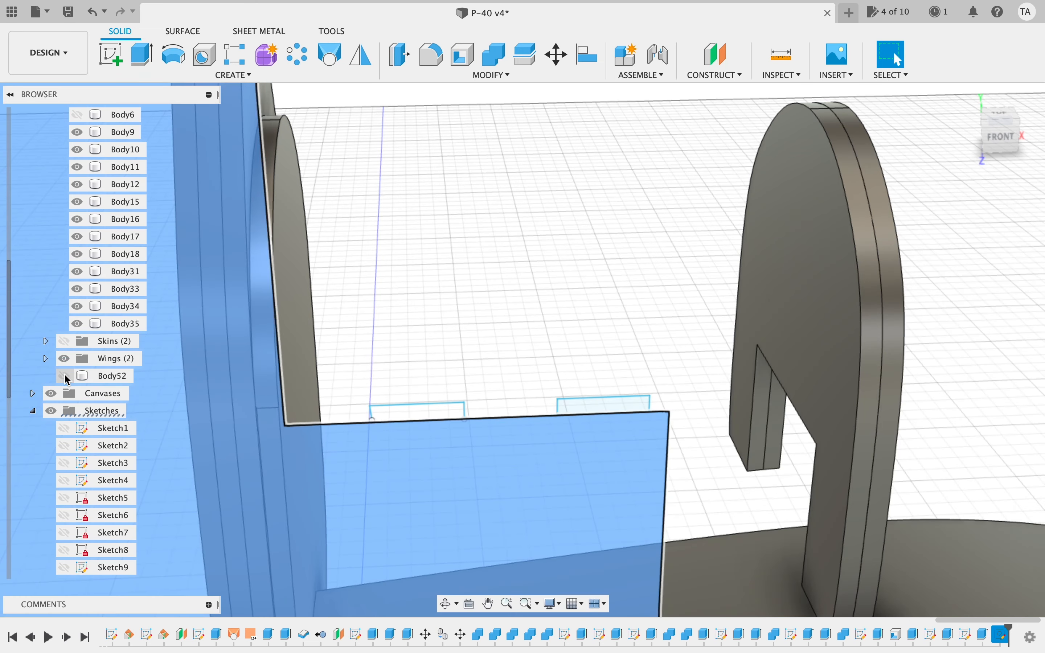
- Open the tail profile, Sketch21, for editing and bring its front tab outlines into view
scroll(410, 410, up, 4)
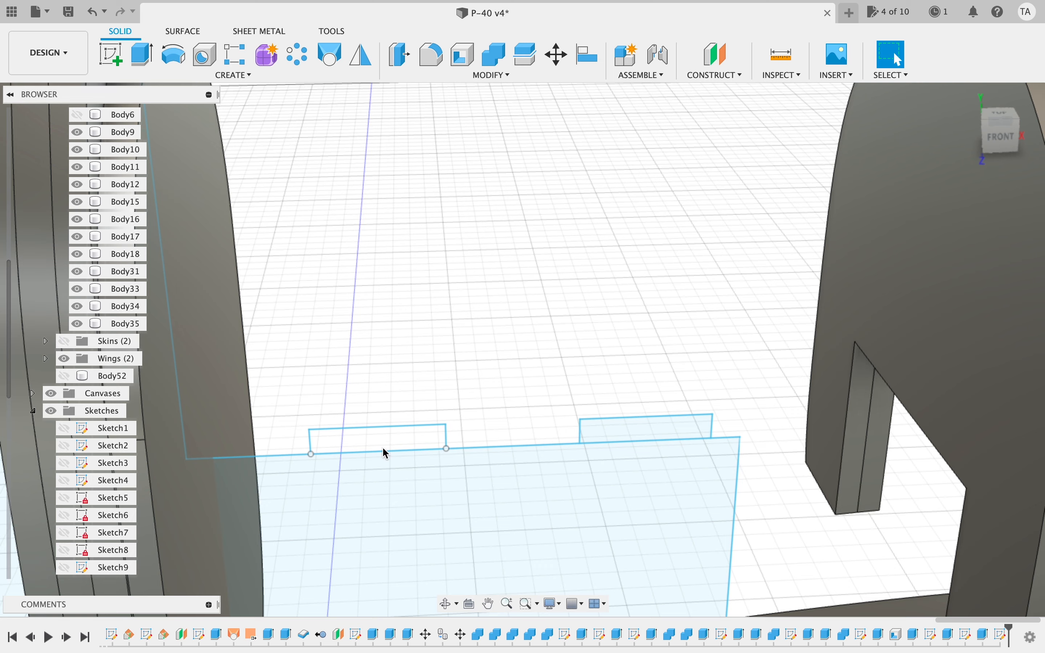
double_click(1001, 643)
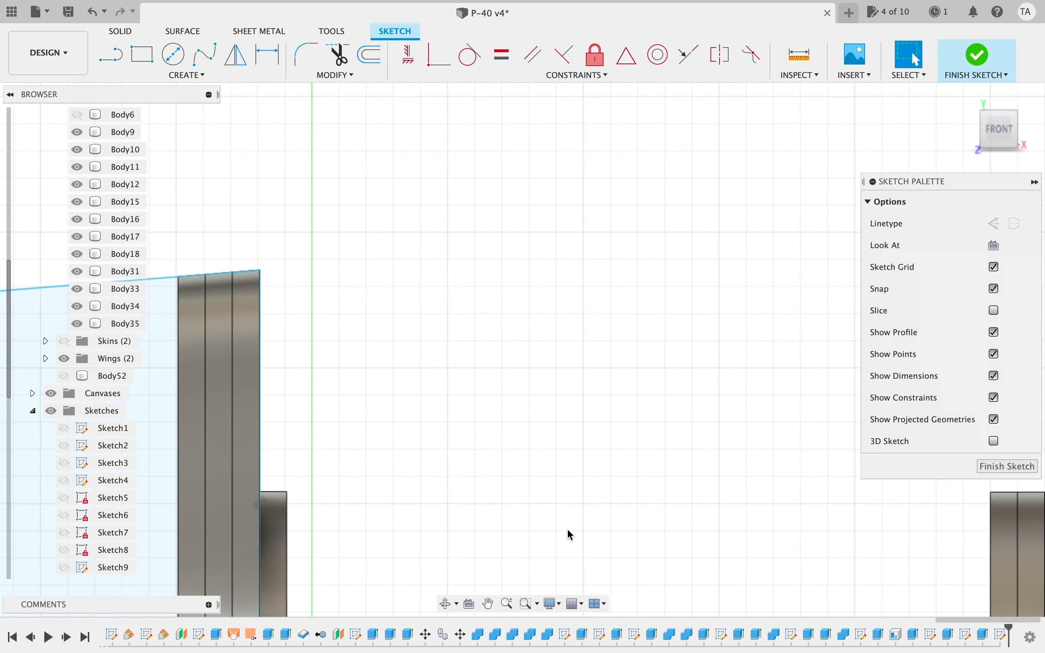
scroll(540, 530, down, 10)
scroll(583, 523, left, 4)
scroll(583, 524, right, 5)
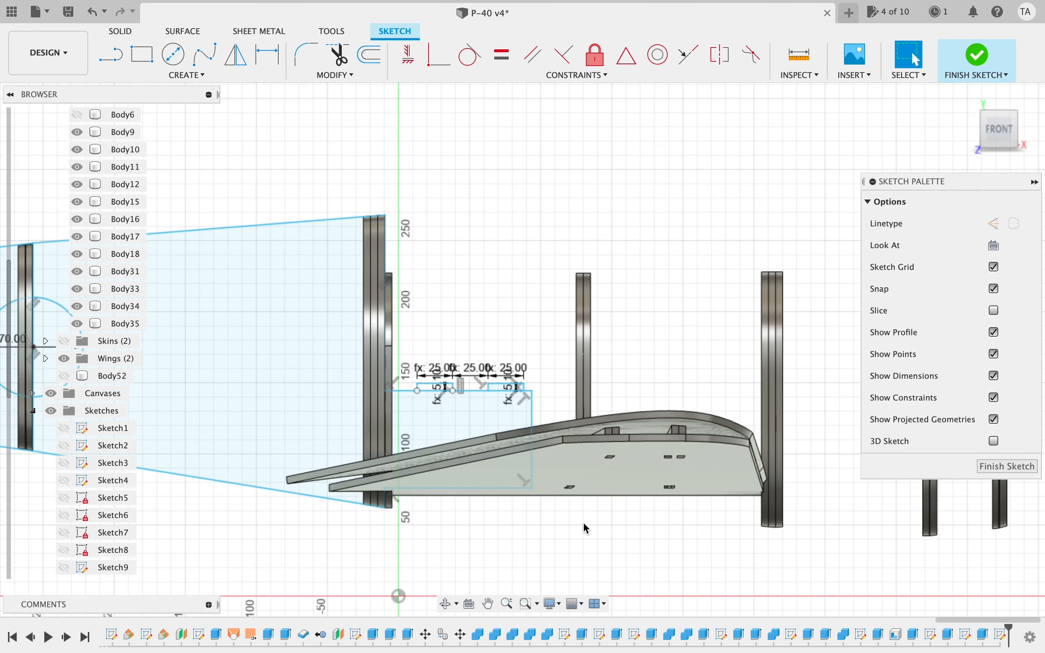
- Make the lower corner point of the open 25 mm tab coincident with the panel's upper edge to close its profile
scroll(587, 529, up, 10)
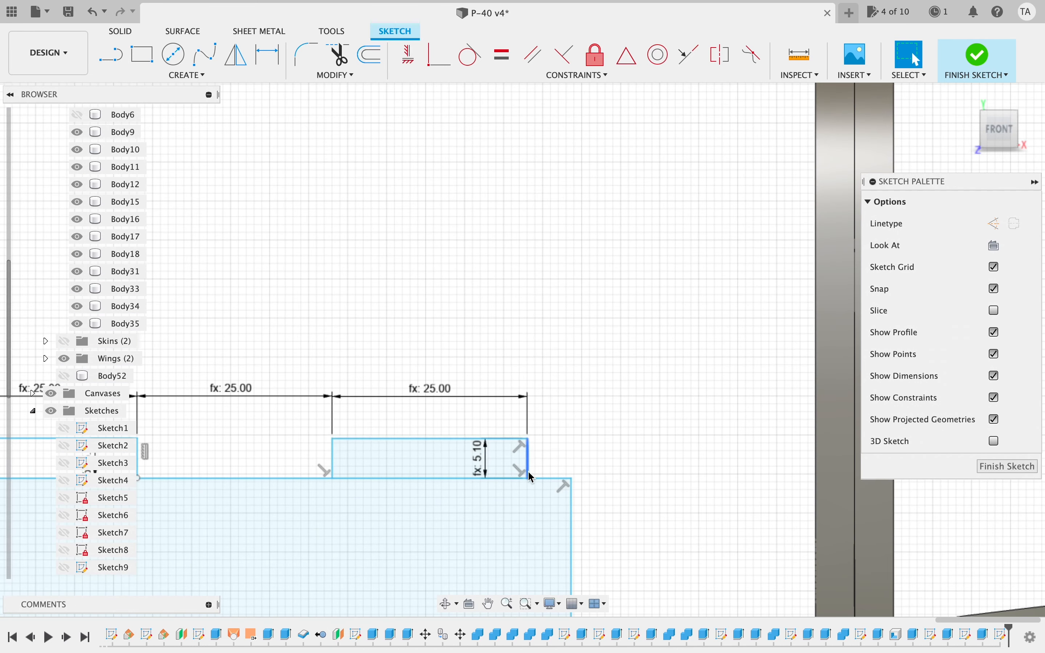
click(531, 480)
click(388, 458)
scroll(317, 305, left, 8)
scroll(317, 306, down, 3)
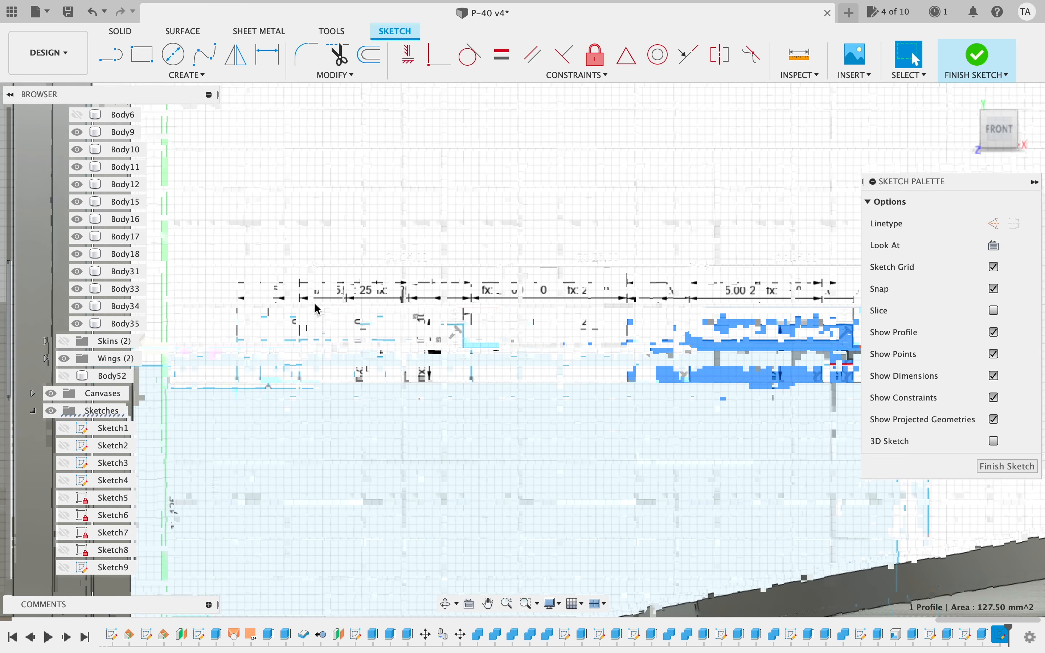
click(310, 349)
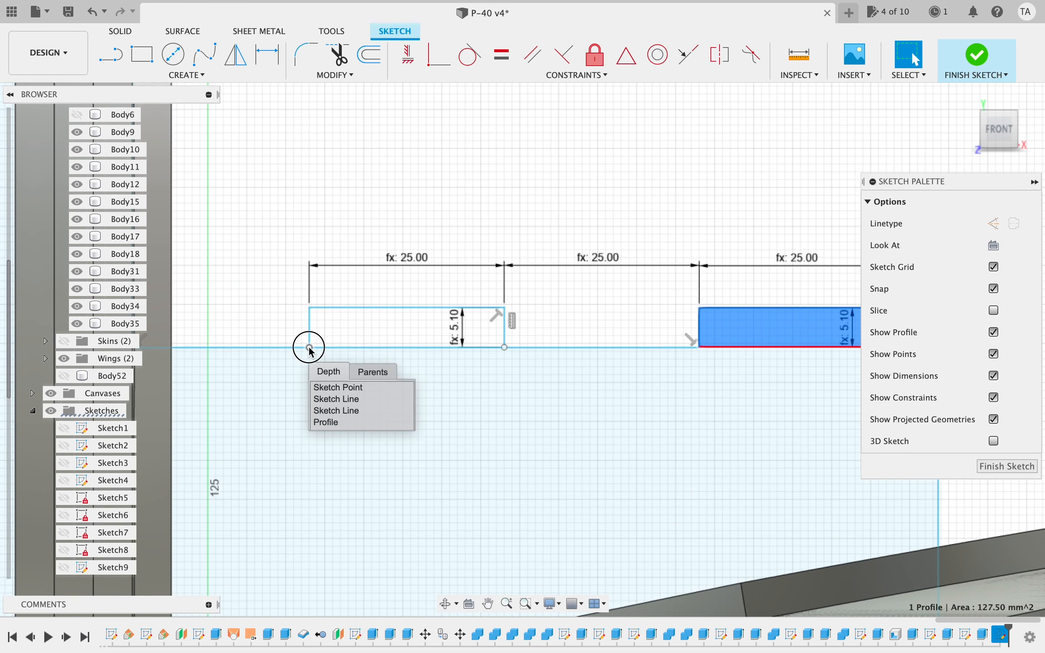
click(259, 330)
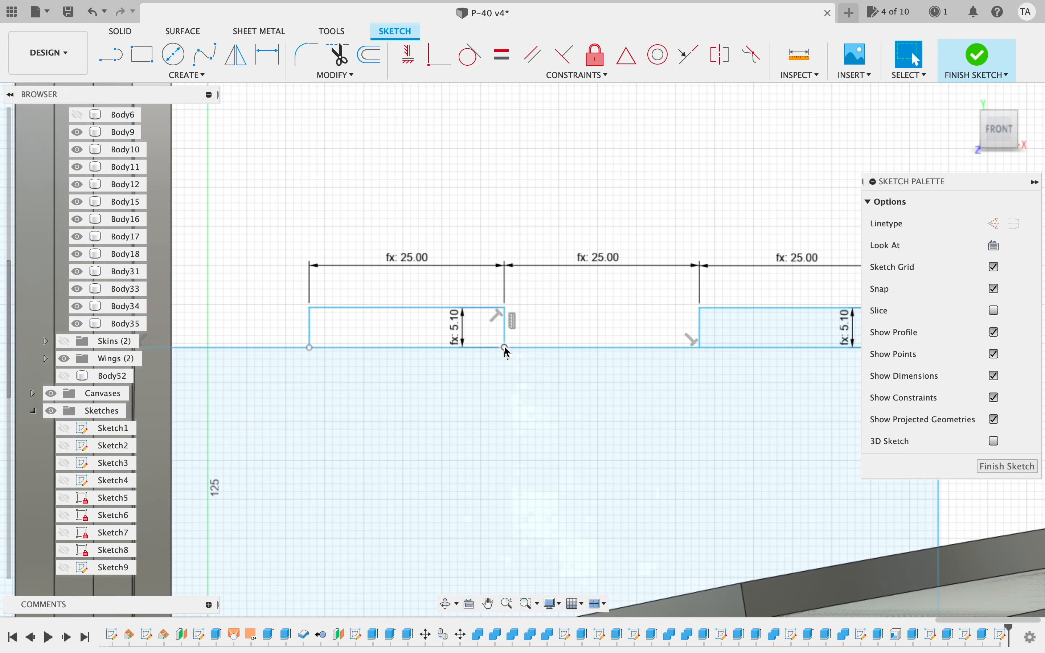
click(505, 346)
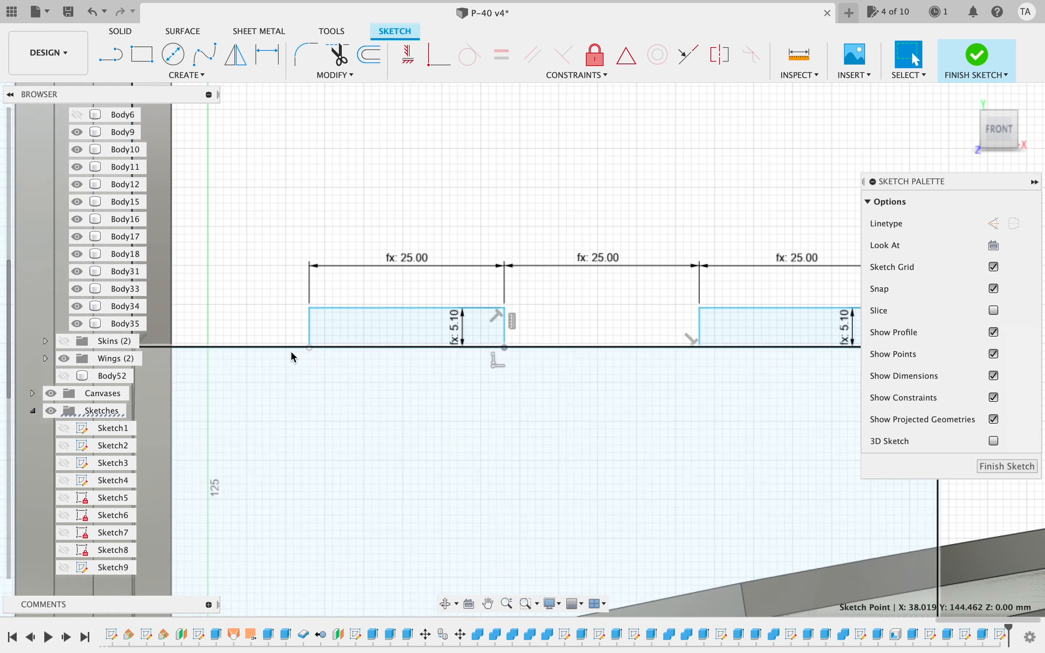
- Select both tab profiles and the adjoining panel regions, including those at the tail, for extrusion
click(386, 323)
click(764, 338)
click(606, 490)
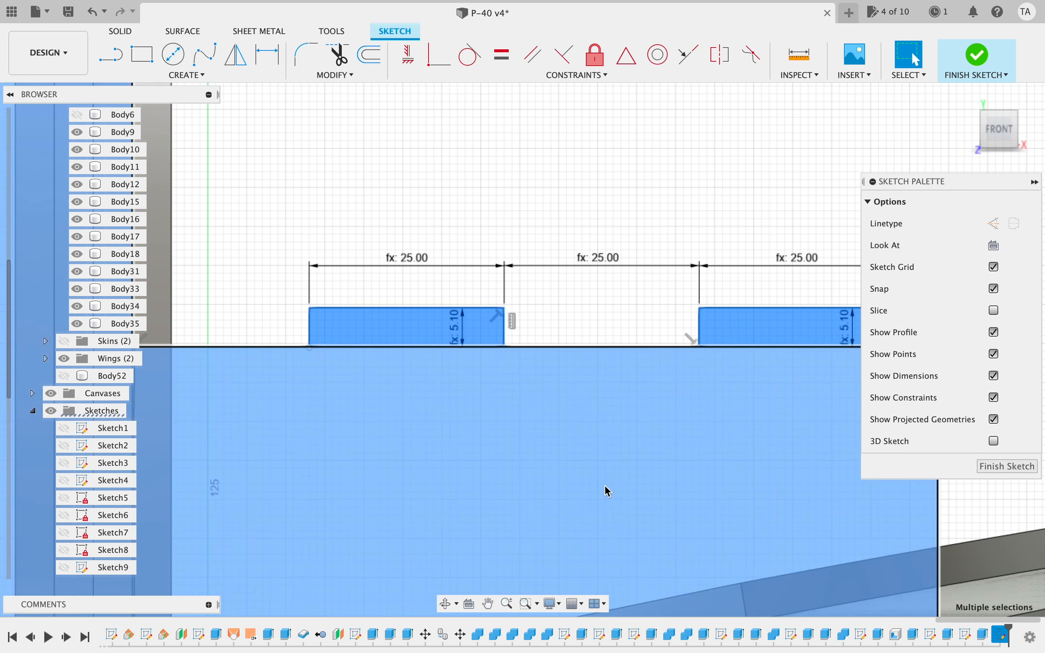
scroll(605, 490, left, 6)
scroll(598, 490, down, 10)
scroll(592, 490, left, 4)
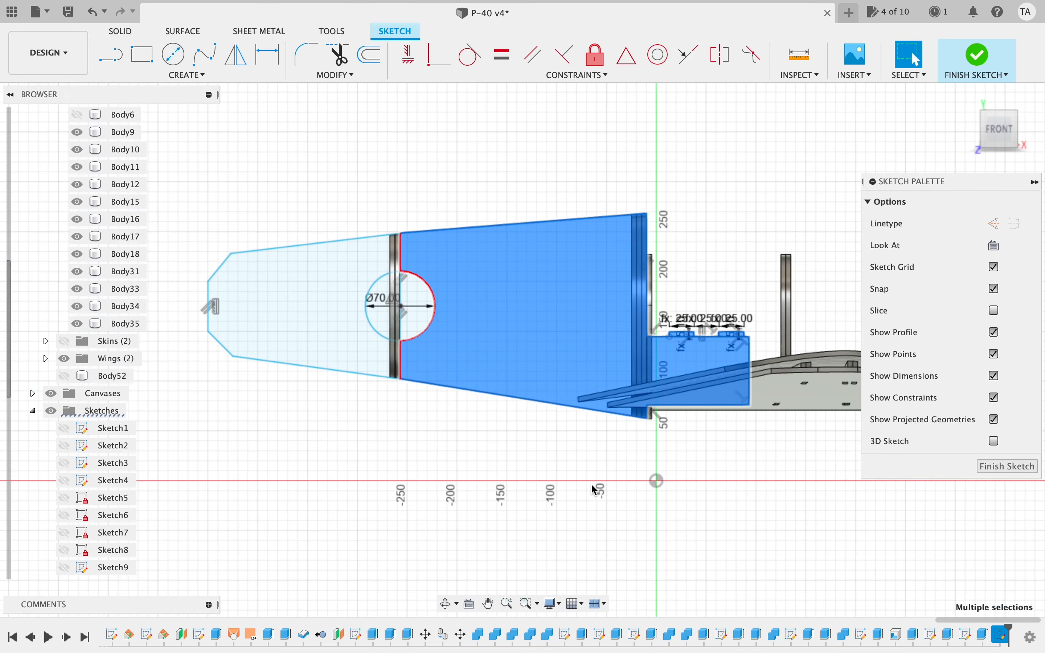
click(468, 319)
click(345, 343)
- Set up a symmetric Extrude of the selected profiles as a Cut, using the foam parameter as the distance
key(e)
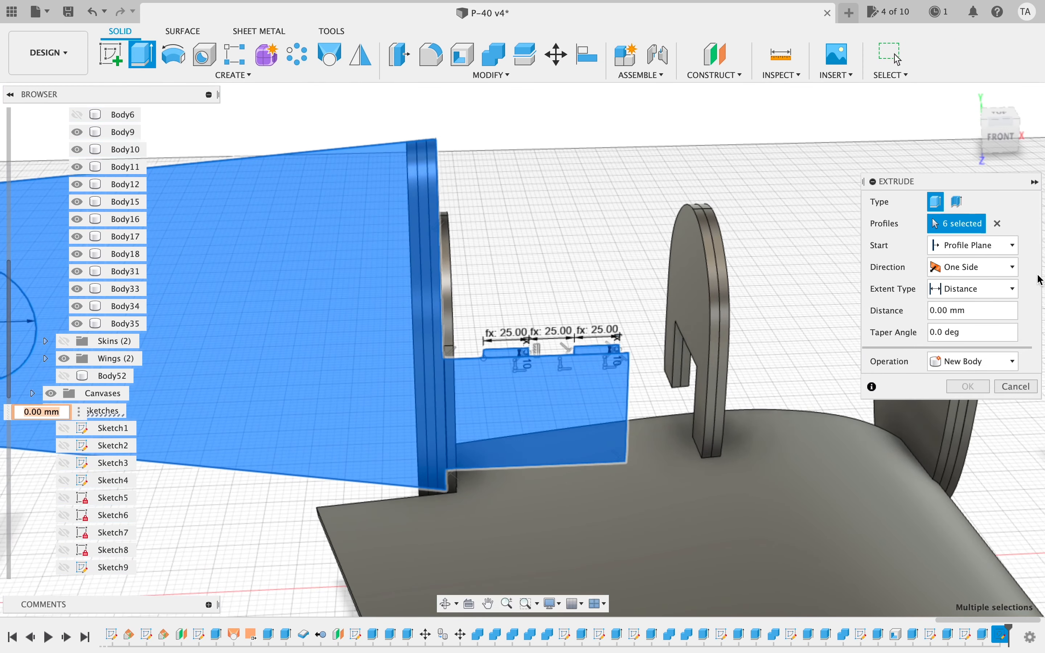
click(963, 272)
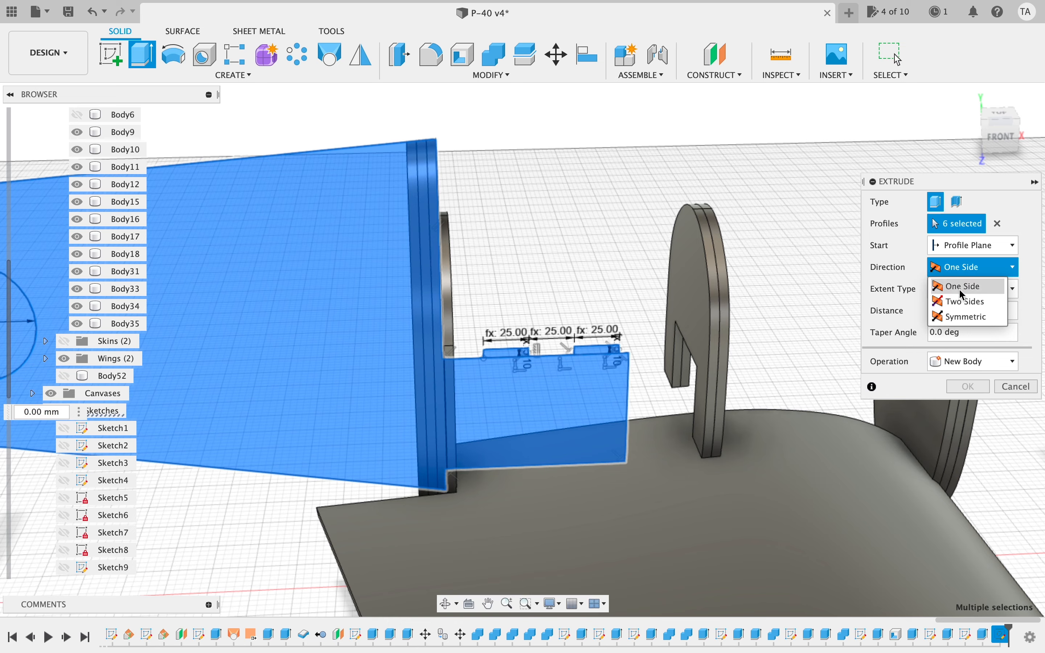
click(960, 301)
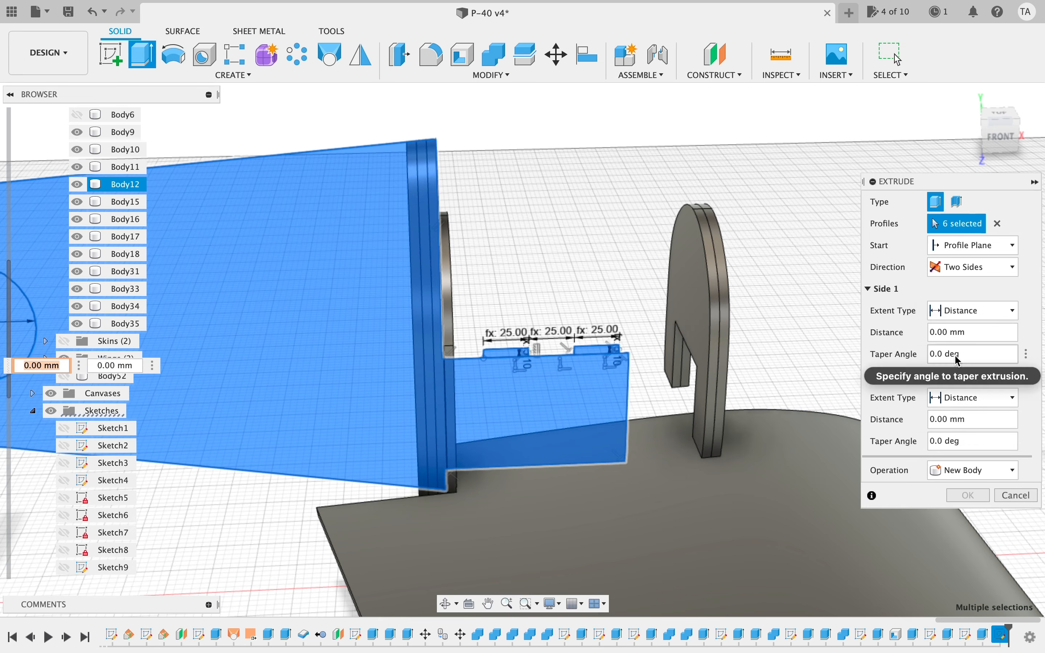
click(975, 270)
click(966, 308)
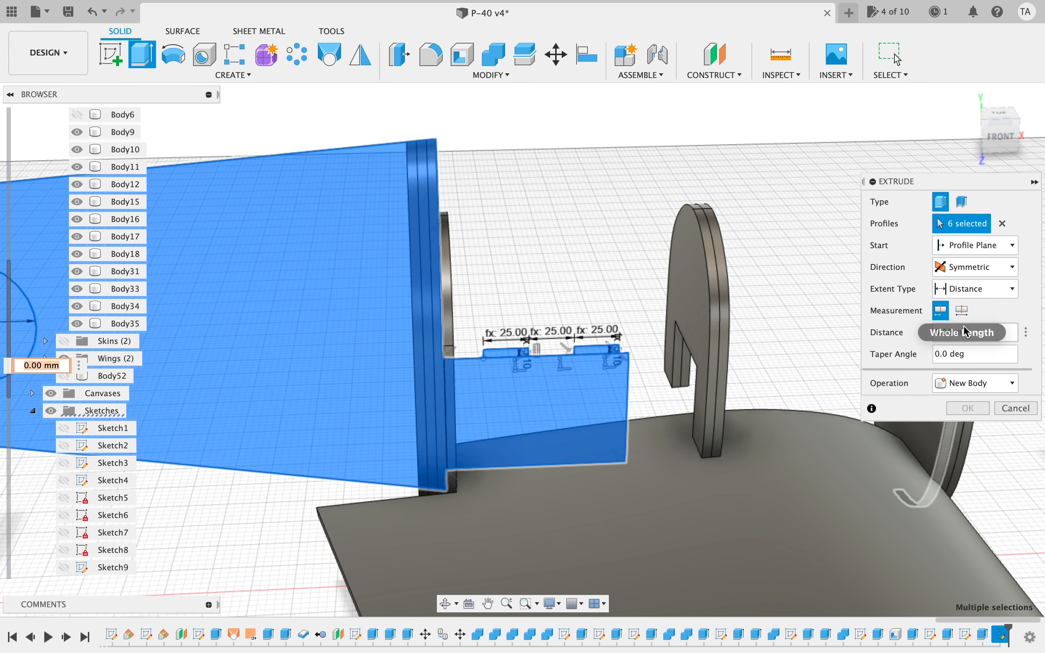
click(993, 383)
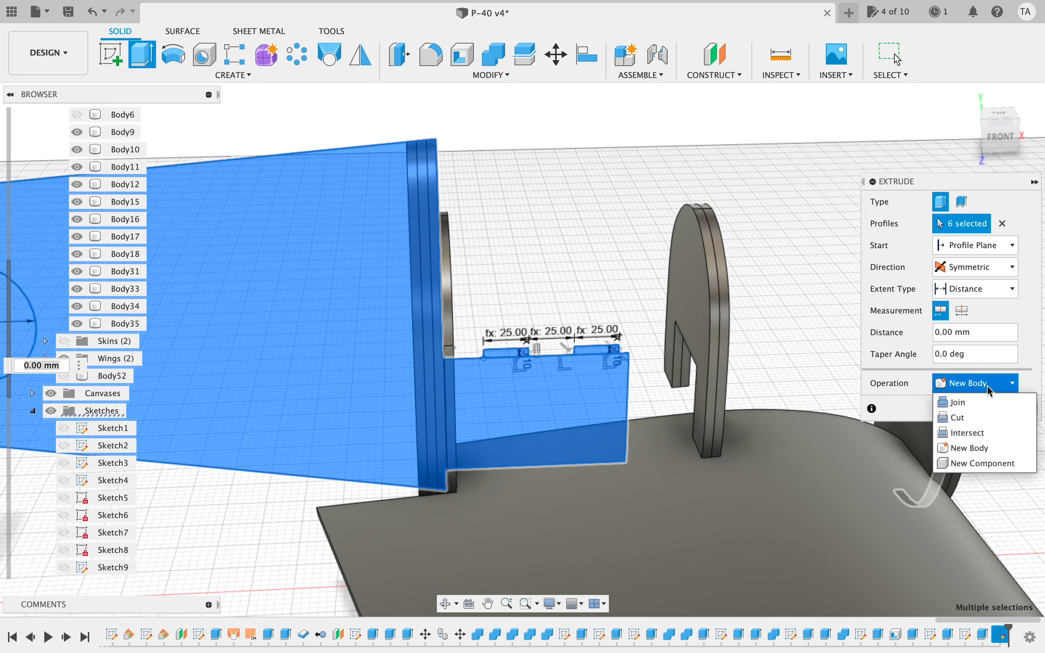
click(955, 418)
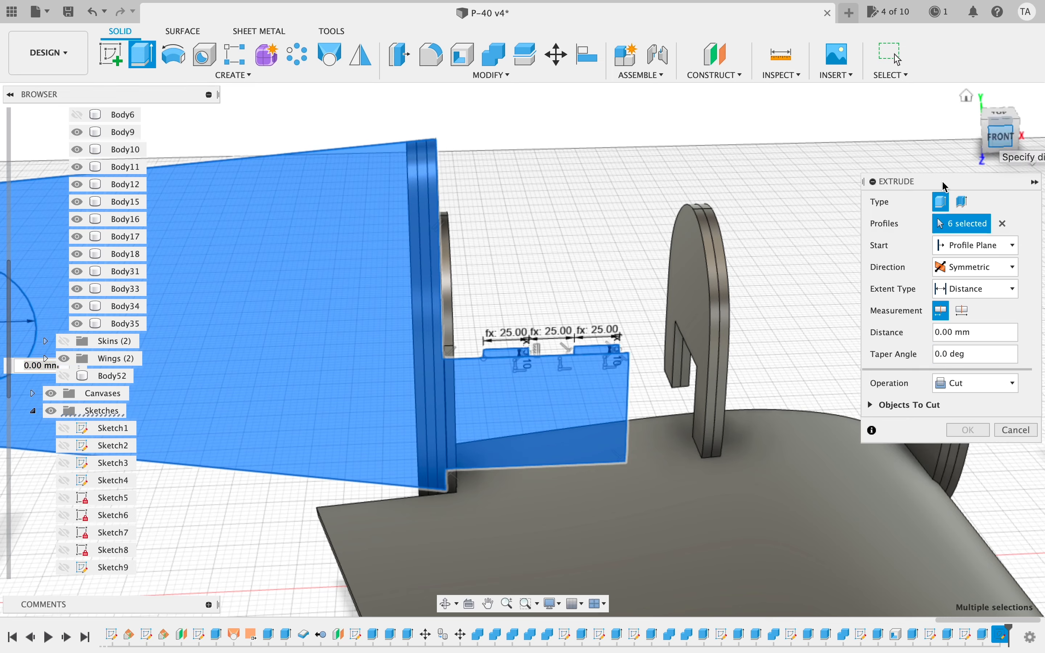
click(967, 332)
text(foam)
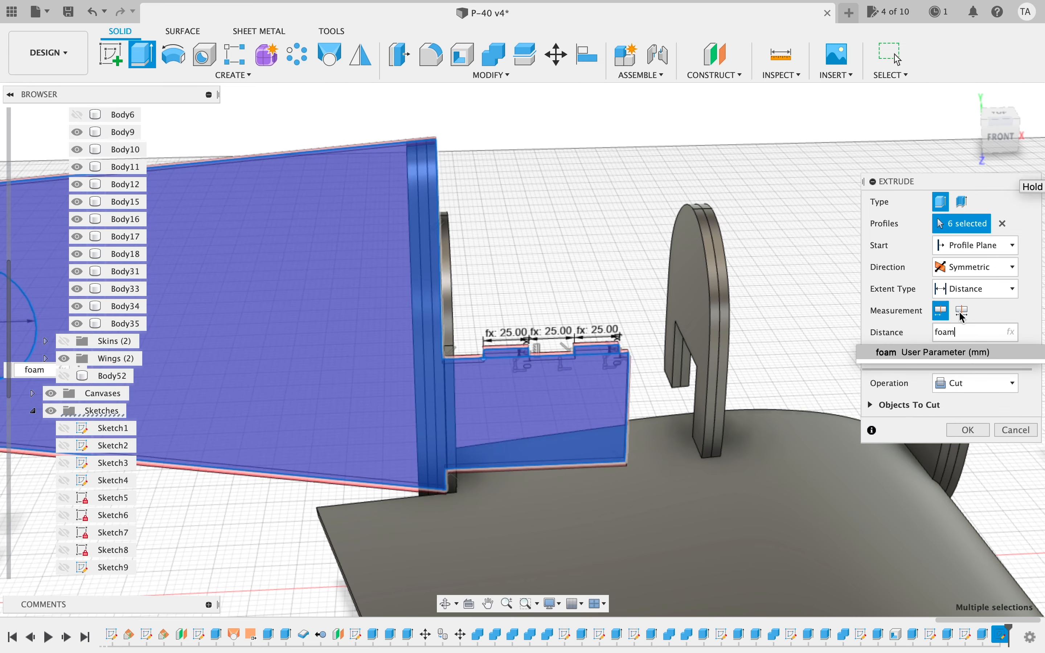
- Examine the cut preview from the side and back to see which bodies the panel and its tabs intersect
click(1004, 128)
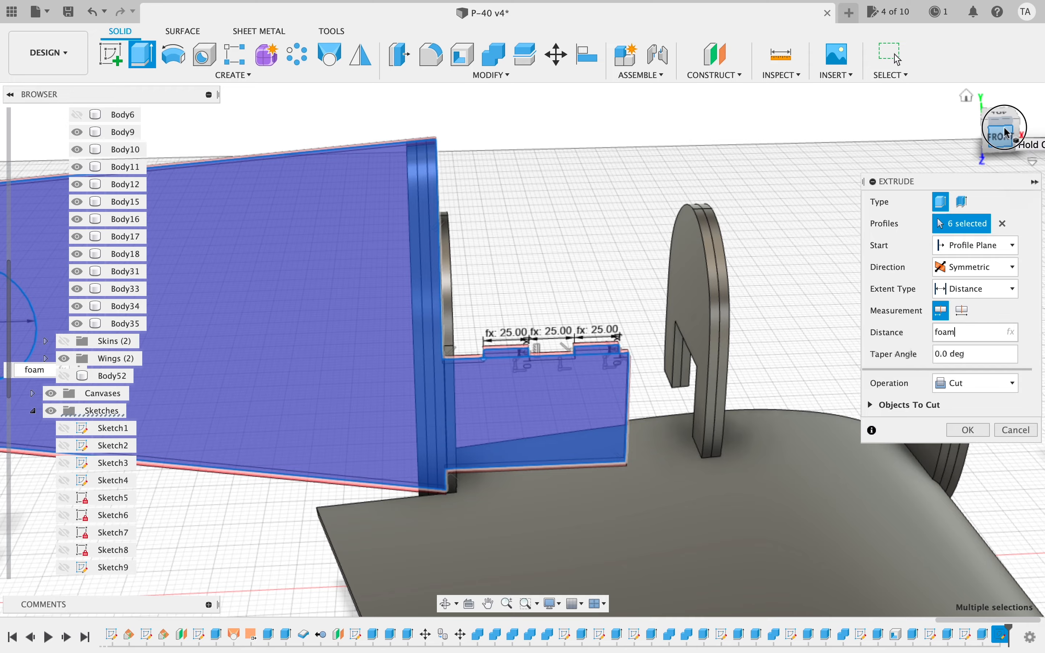
drag(1004, 127, 849, 134)
scroll(668, 195, right, 3)
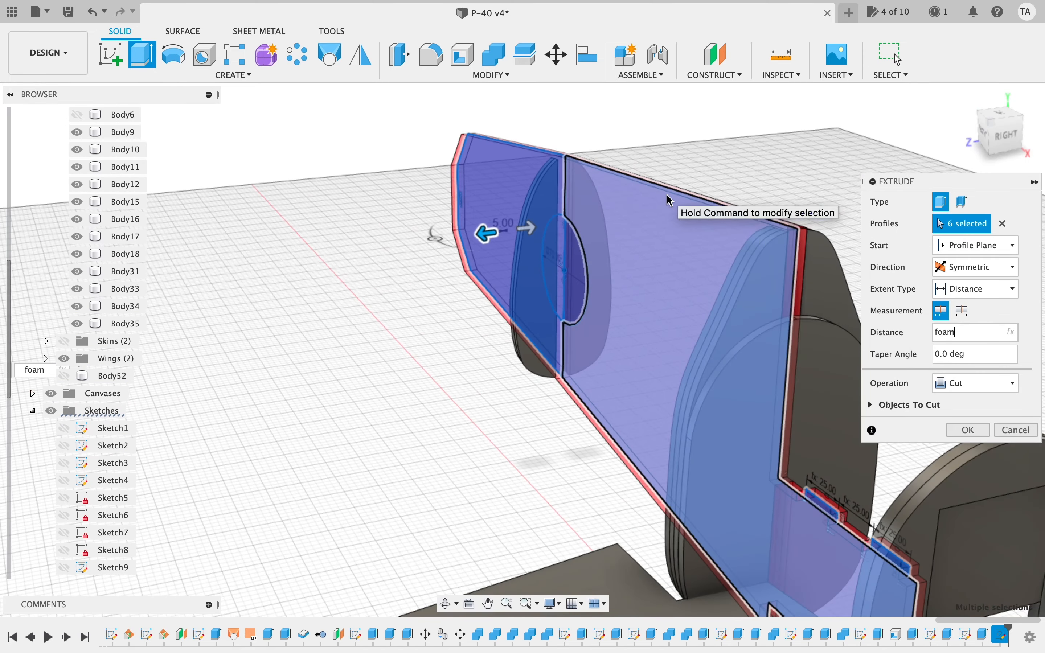
scroll(668, 195, right, 5)
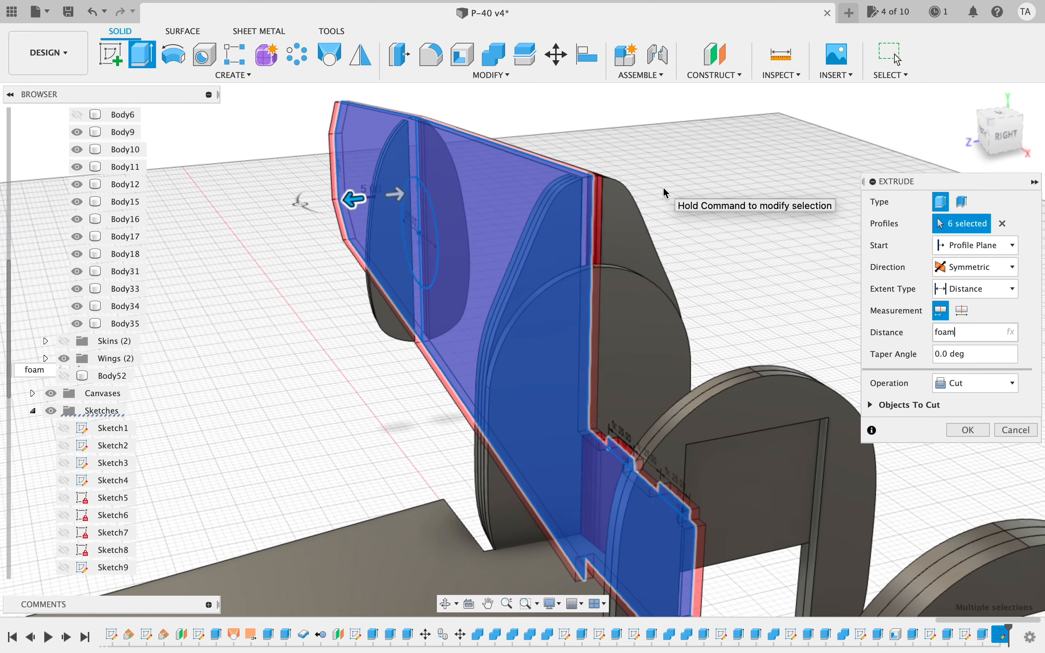
scroll(664, 189, right, 5)
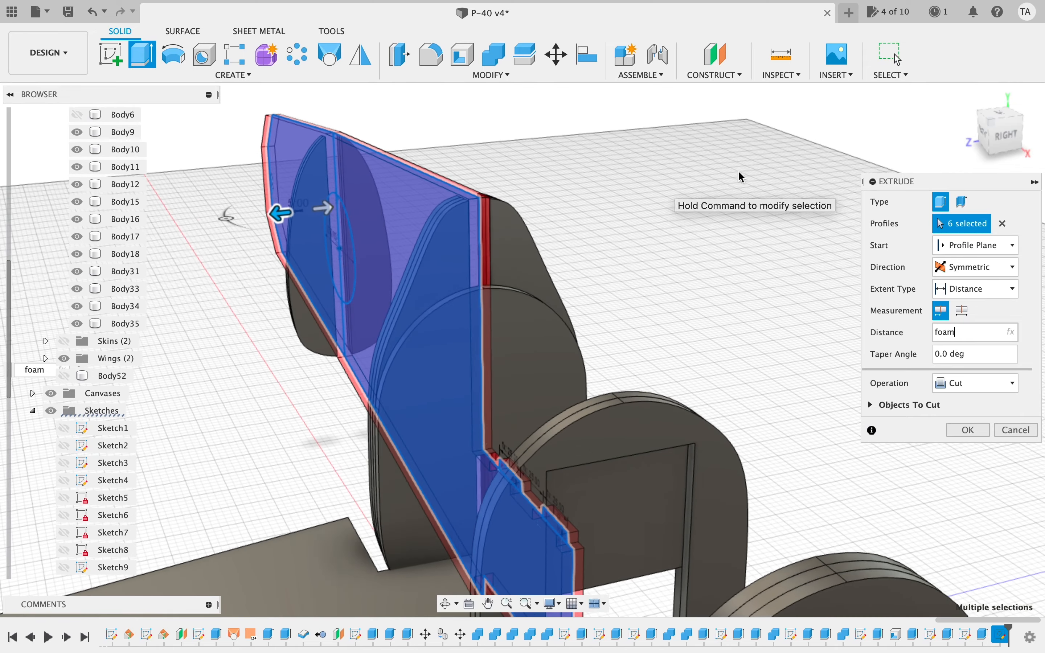
mouse_move(967, 118)
mouse_down()
mouse_move(799, 104)
mouse_move(814, 126)
mouse_up()
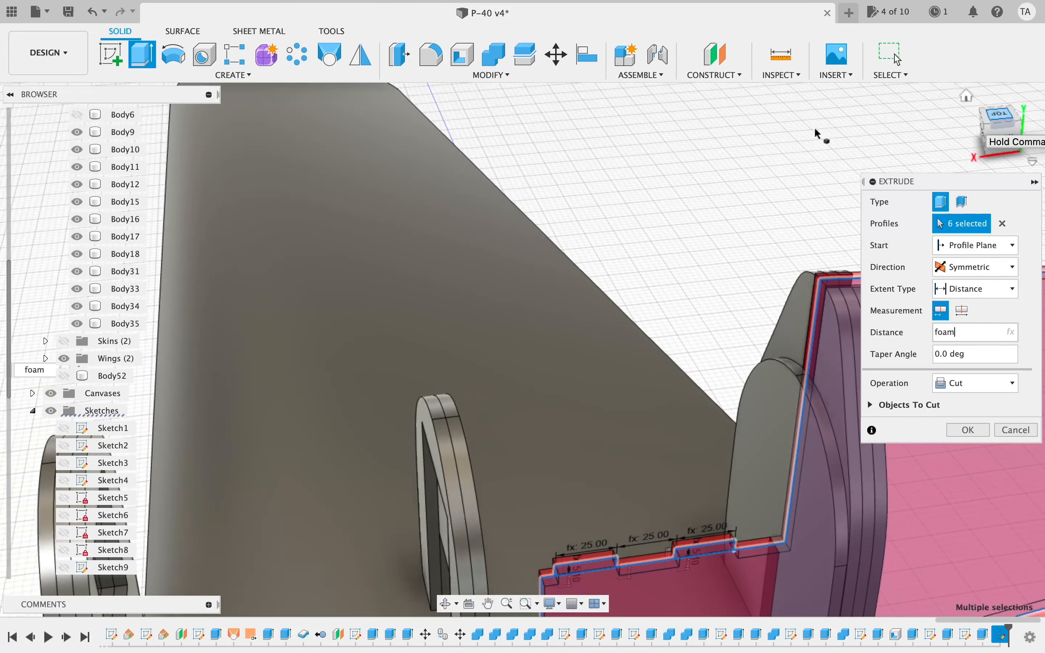
scroll(735, 251, down, 5)
scroll(735, 252, right, 5)
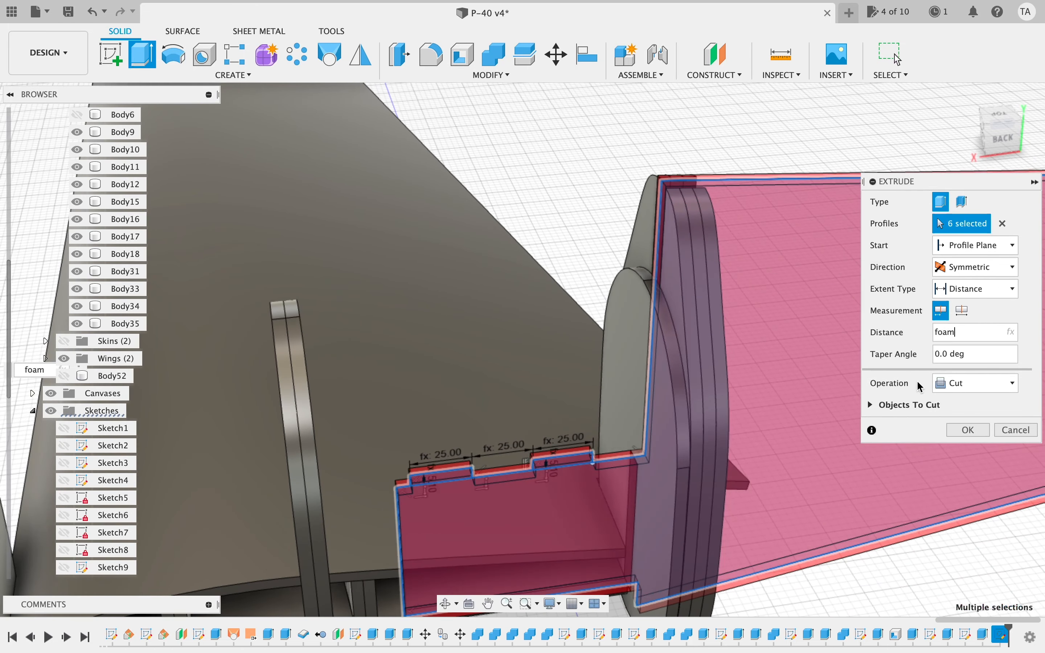
- Show Body52, exclude Body18 and Body44 from the objects to cut, and complete the extrusion
click(874, 406)
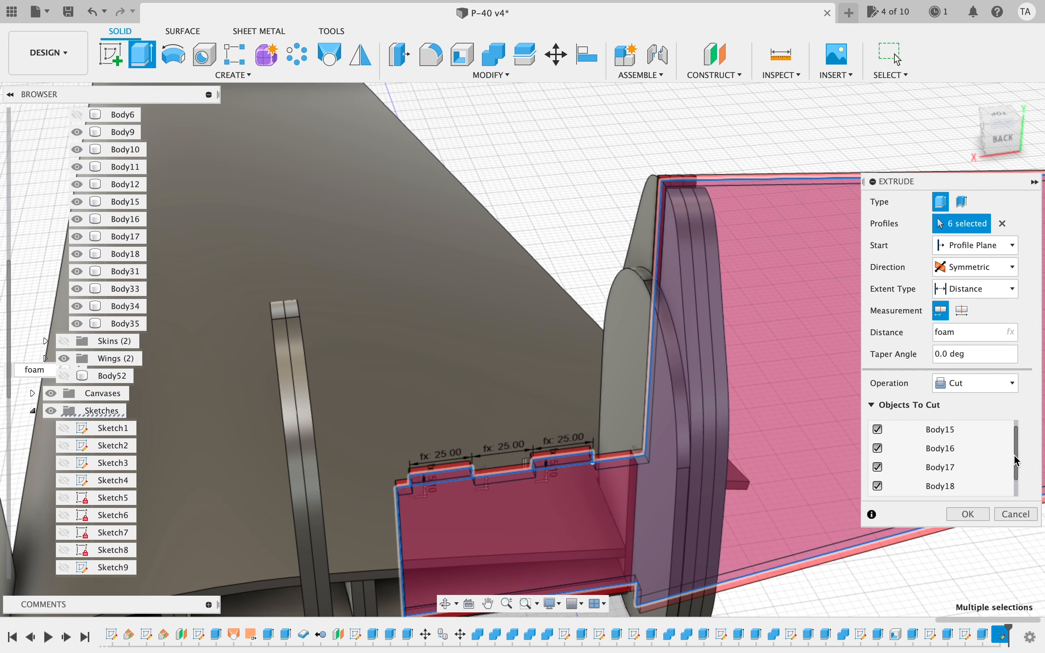
click(879, 486)
scroll(544, 524, down, 5)
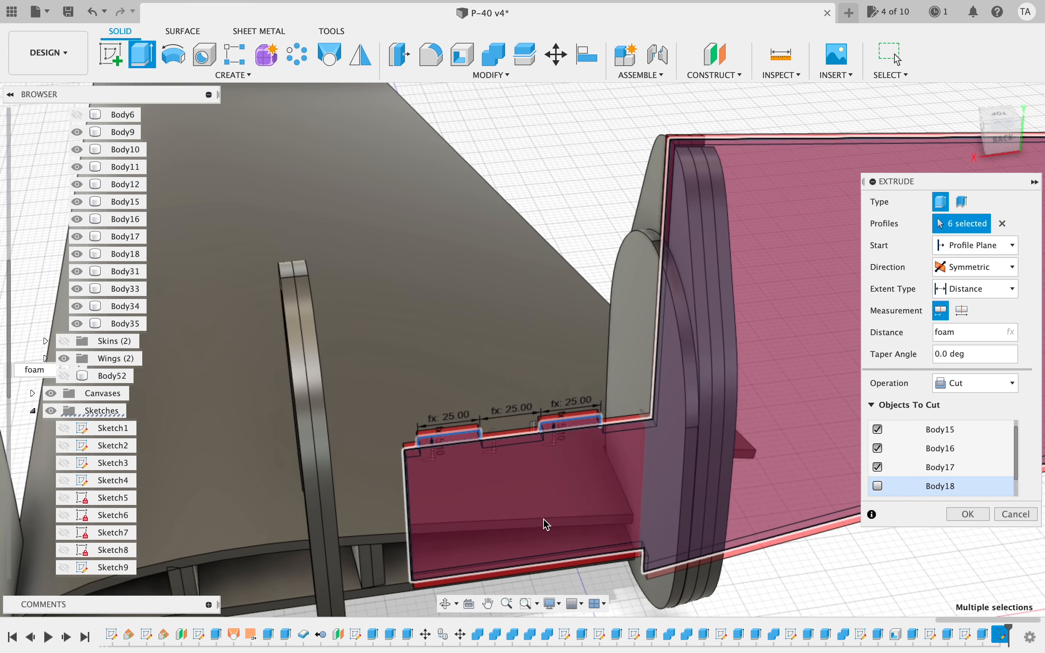
scroll(544, 549, up, 4)
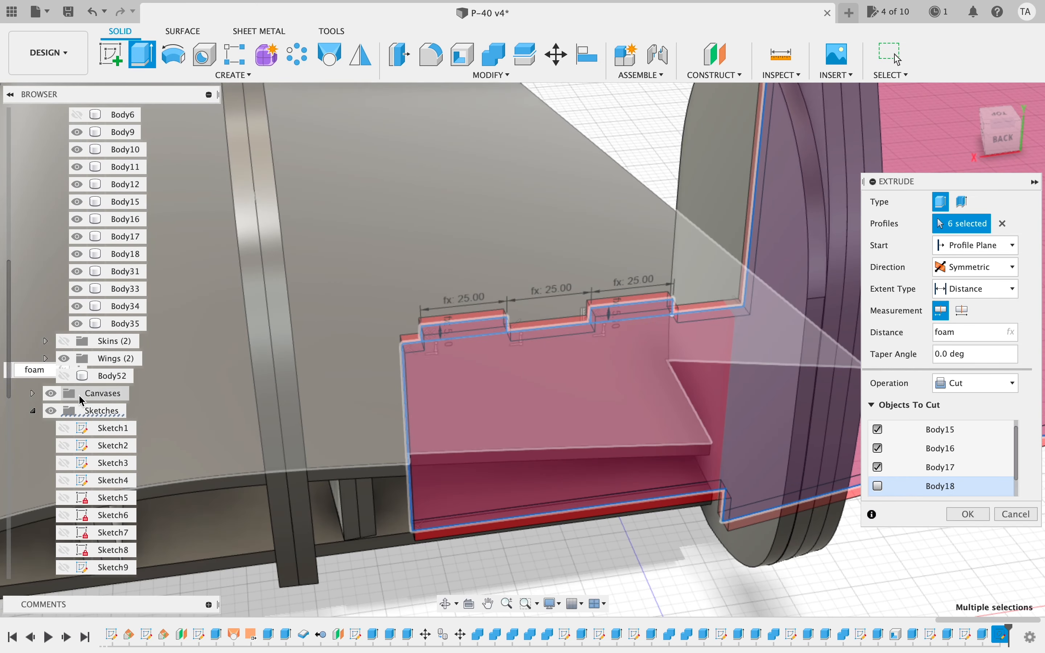
click(44, 358)
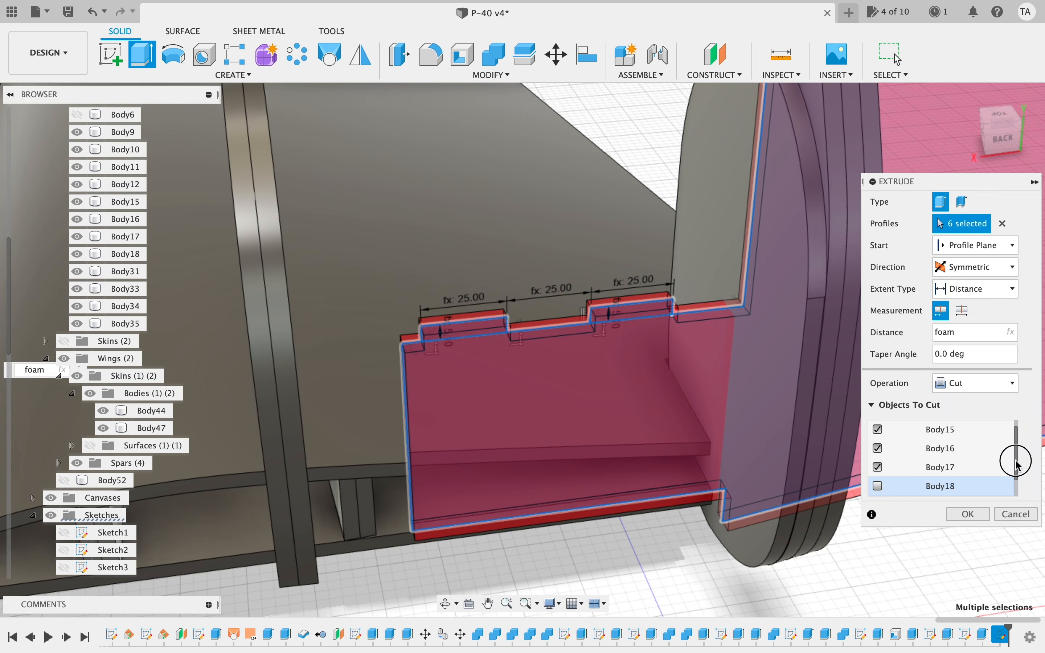
drag(1018, 466, 1018, 481)
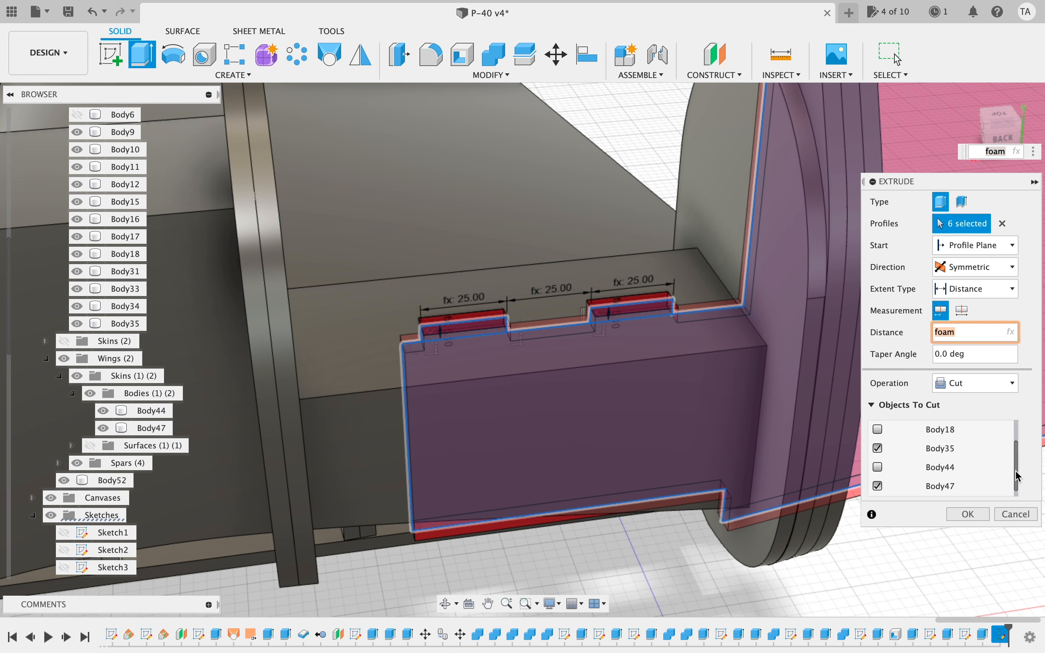
click(966, 515)
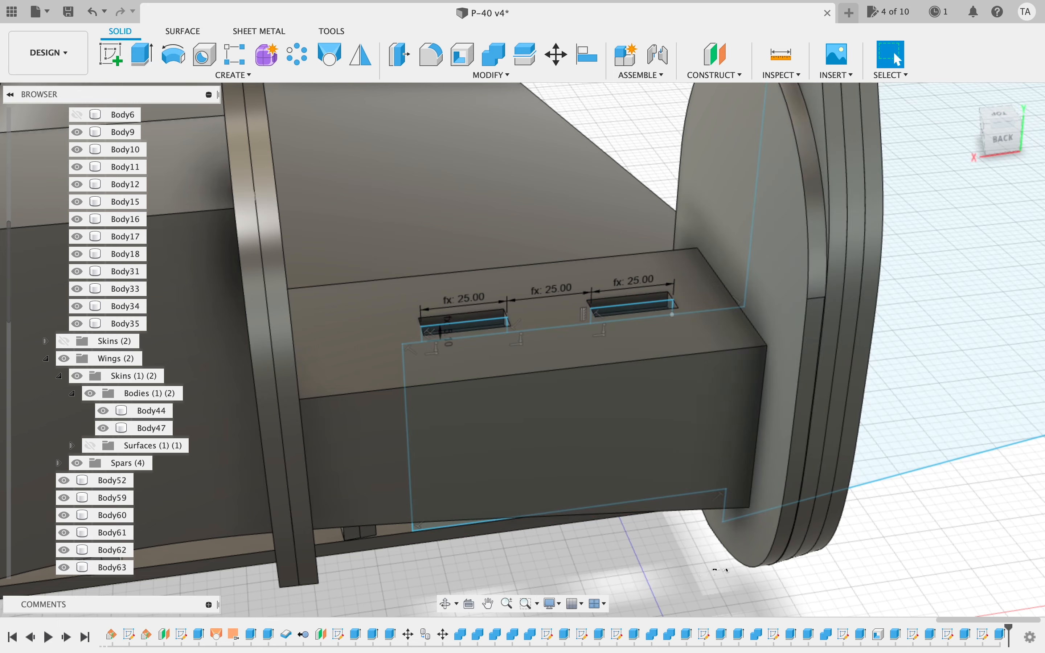
- Collapse the Wings group and hide Body52 to inspect the cuts around the wing root and rear formers
scroll(699, 565, left, 3)
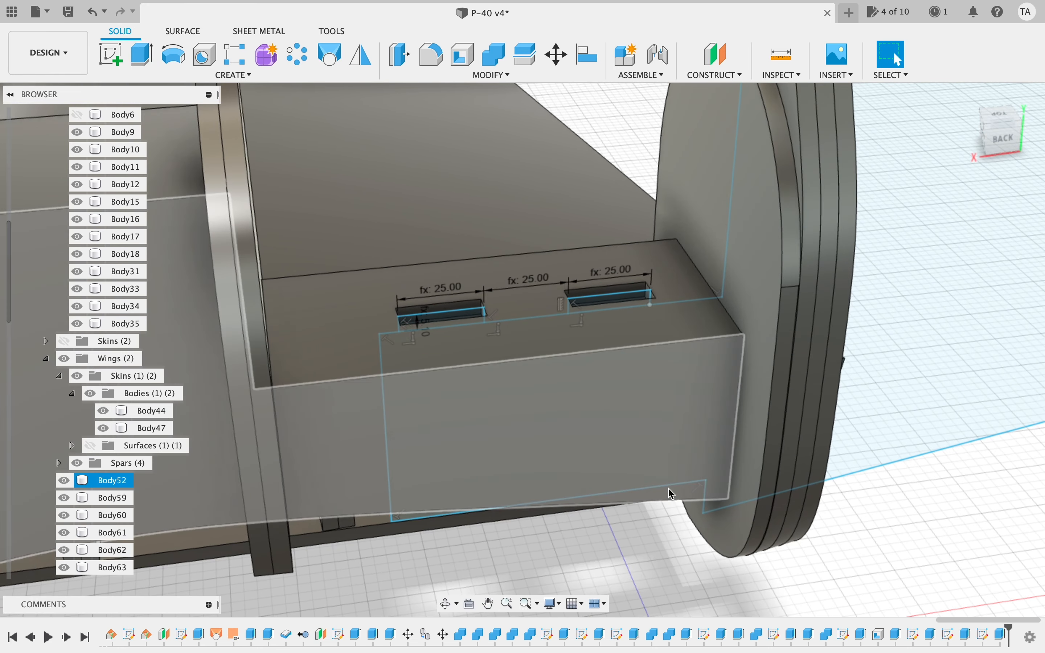
scroll(668, 488, down, 2)
scroll(673, 486, down, 10)
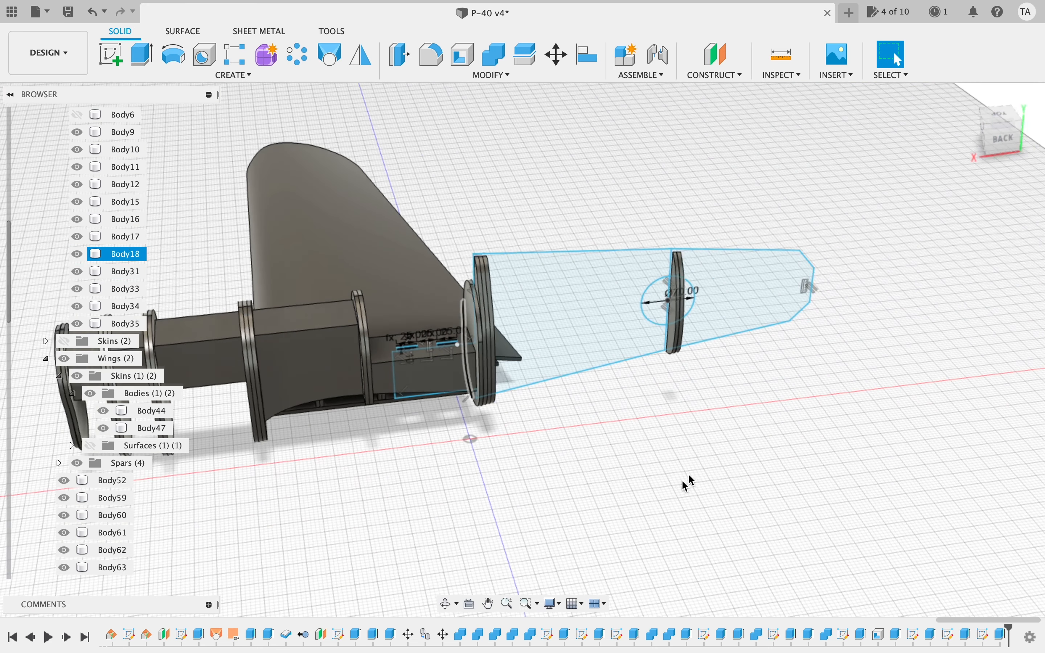
drag(1010, 142, 591, 300)
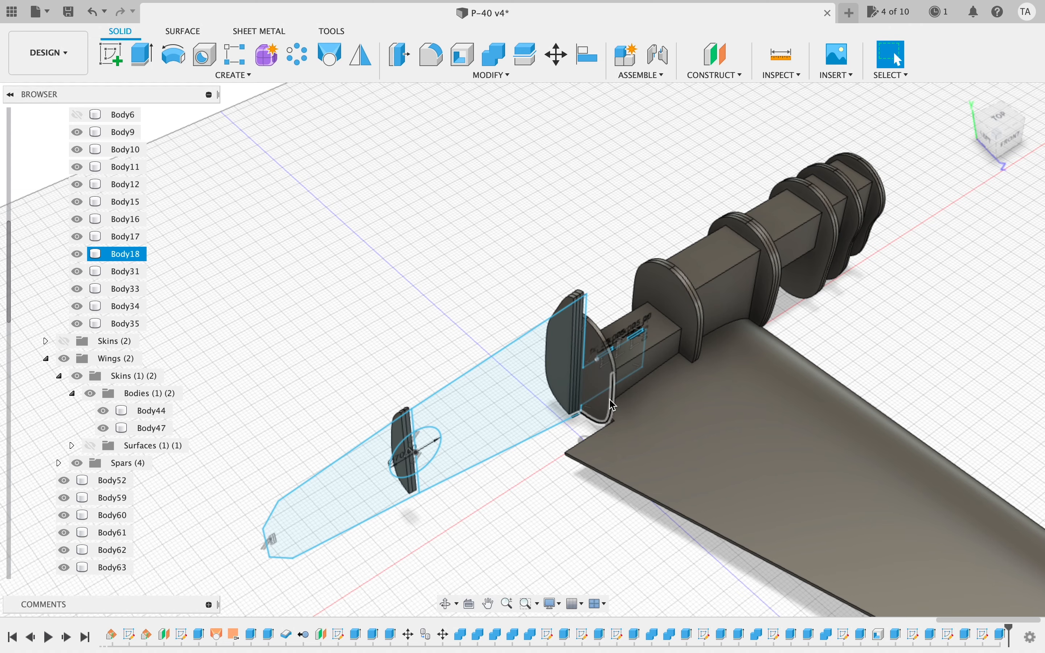
scroll(590, 188, up, 4)
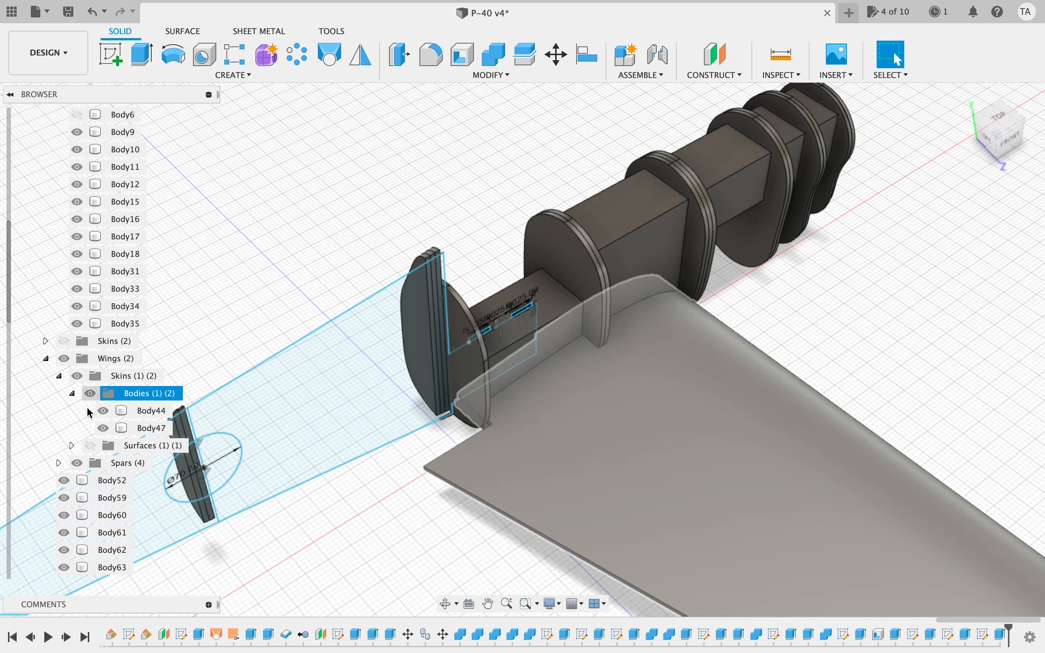
scroll(79, 501, down, 5)
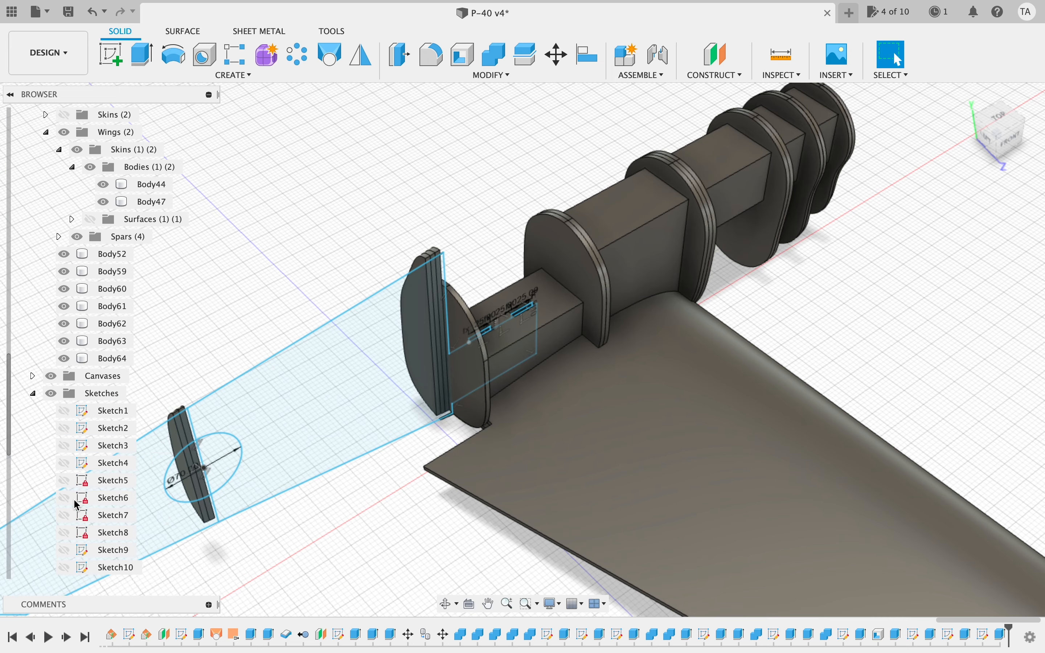
click(45, 132)
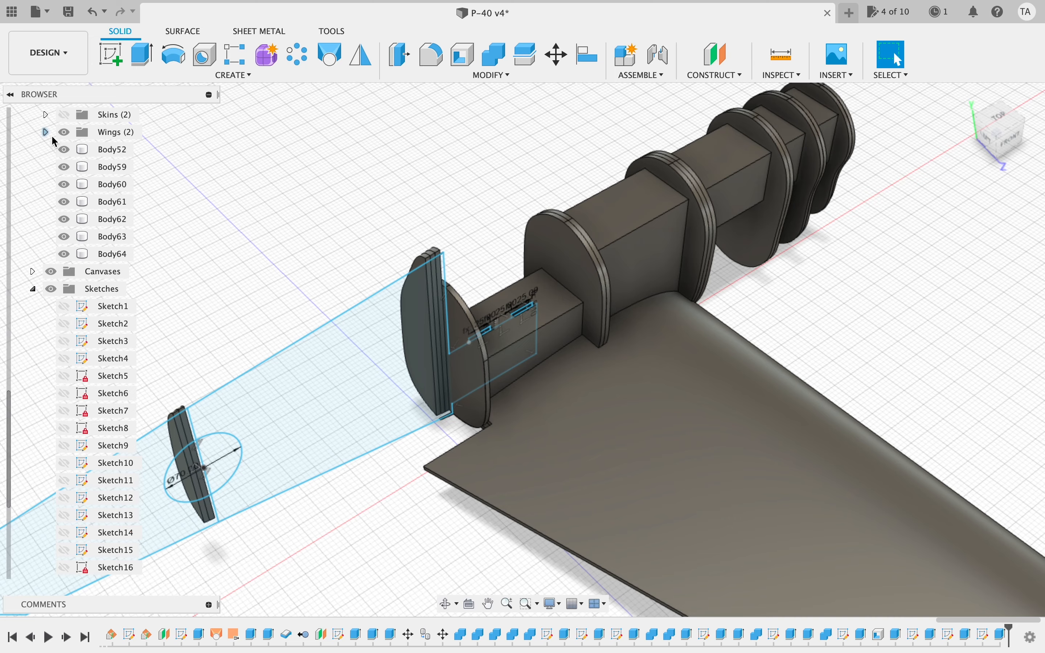
click(64, 150)
scroll(367, 406, up, 5)
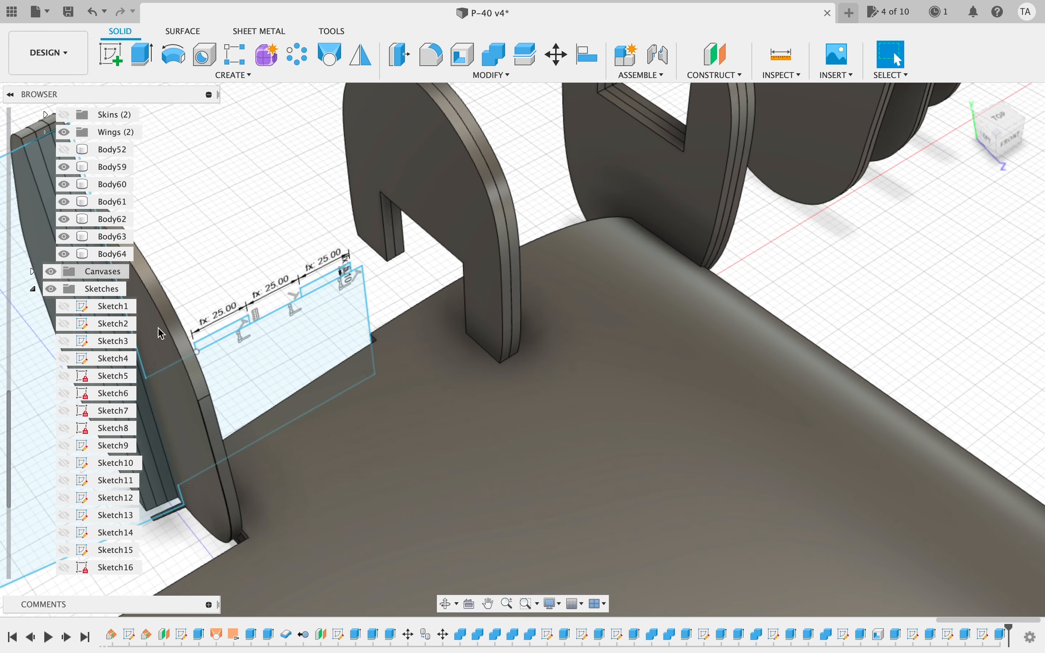
scroll(230, 477, left, 5)
scroll(217, 476, left, 2)
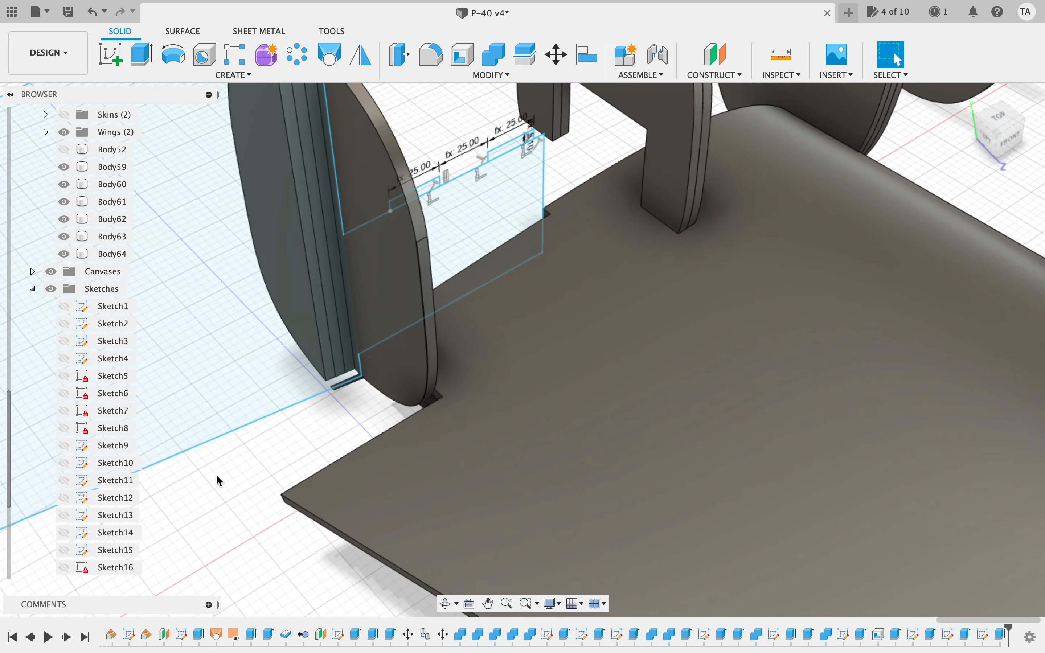
scroll(218, 480, left, 10)
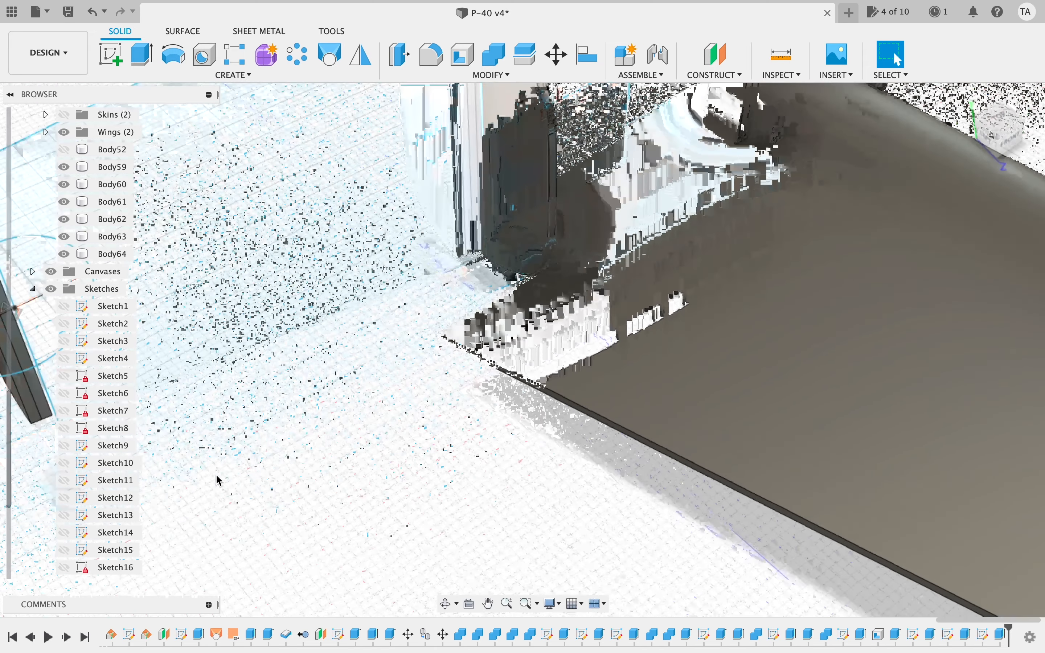
- Remove the leftover sliver bodies Body62, Body64 and Body60 at the base of the rear former
scroll(219, 480, left, 10)
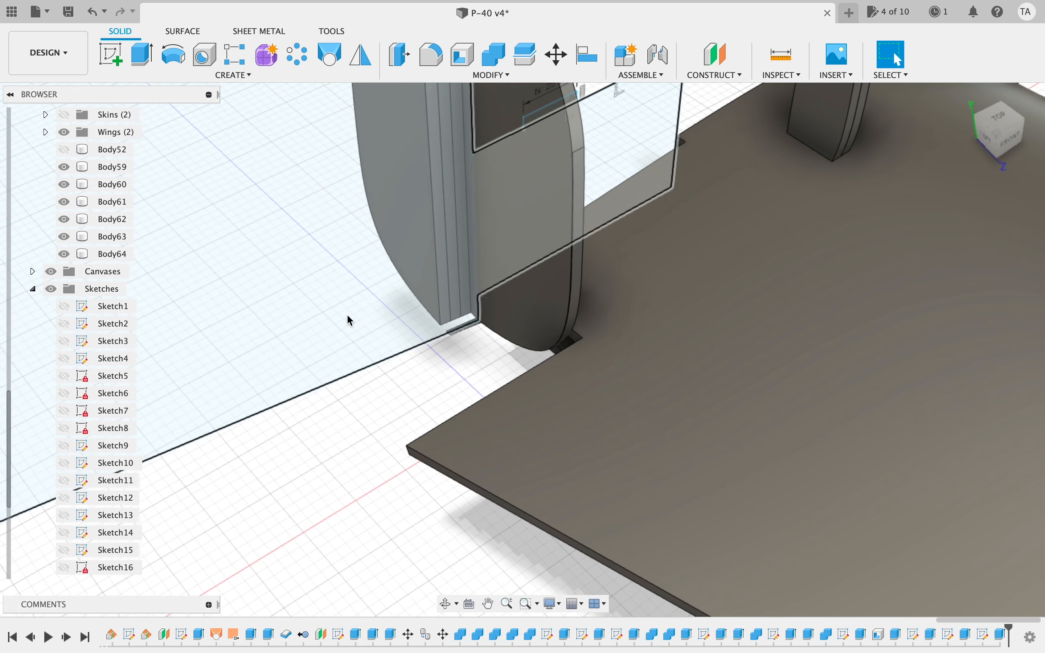
scroll(346, 313, up, 5)
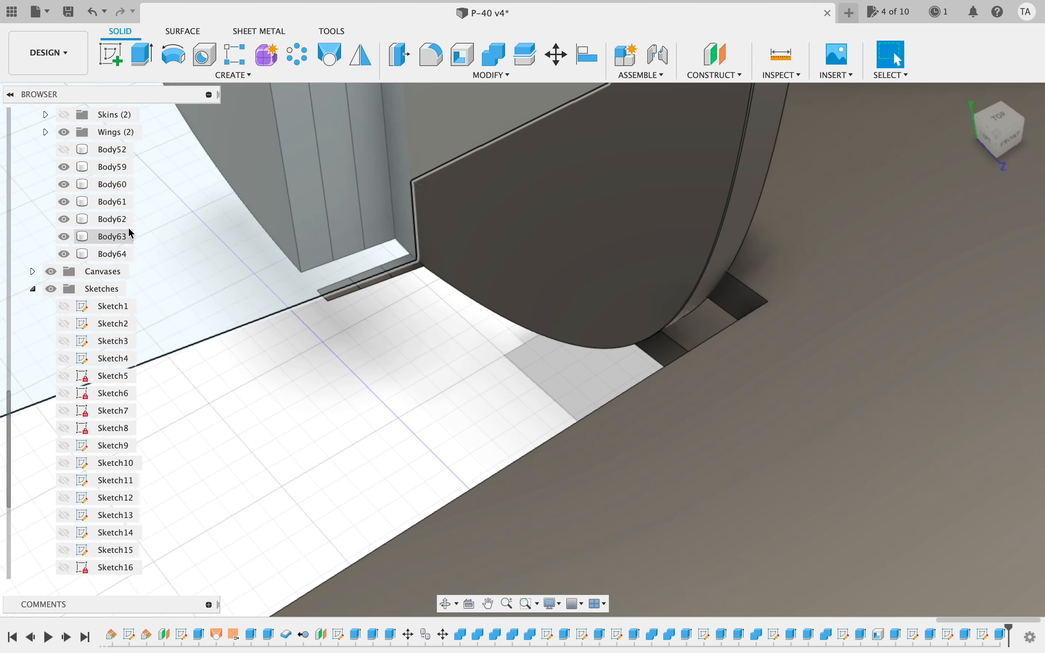
right_click(122, 219)
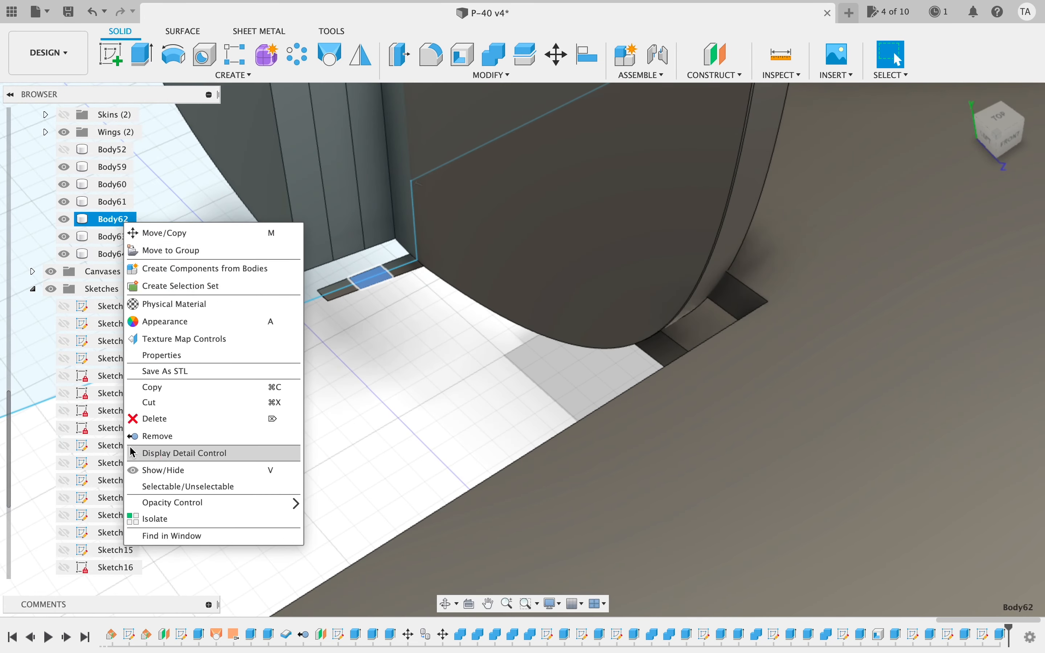
click(155, 436)
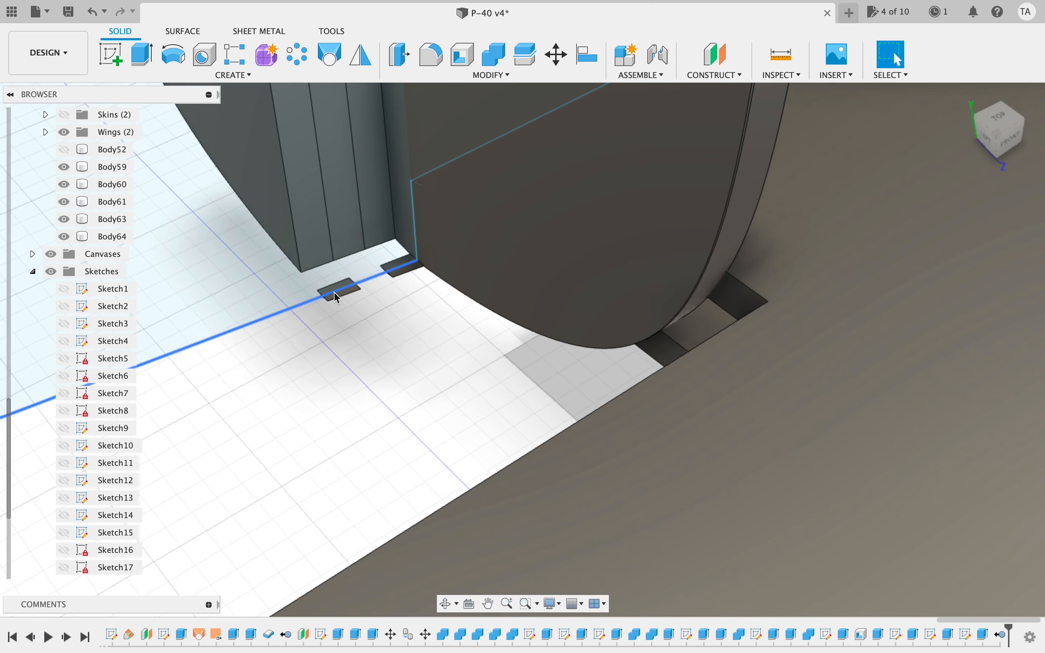
right_click(122, 236)
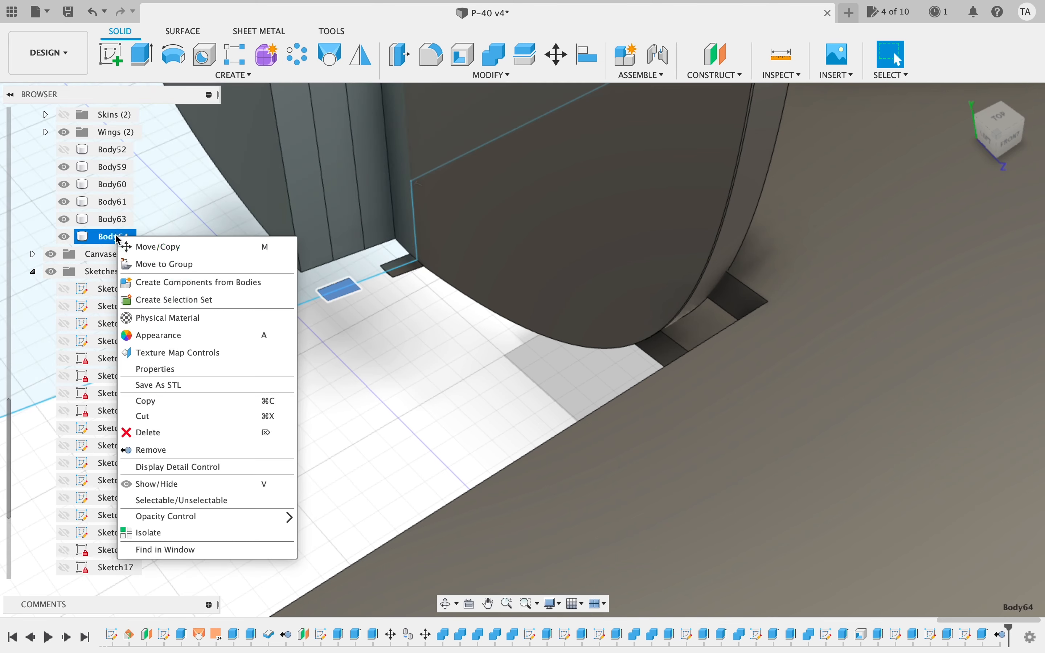
click(141, 450)
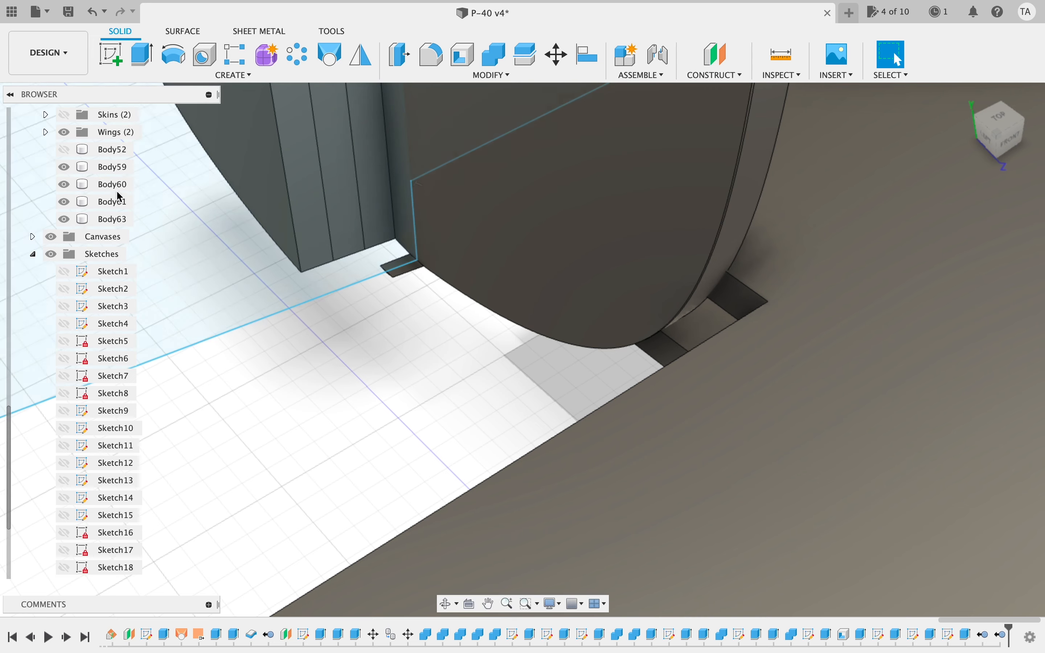
right_click(116, 188)
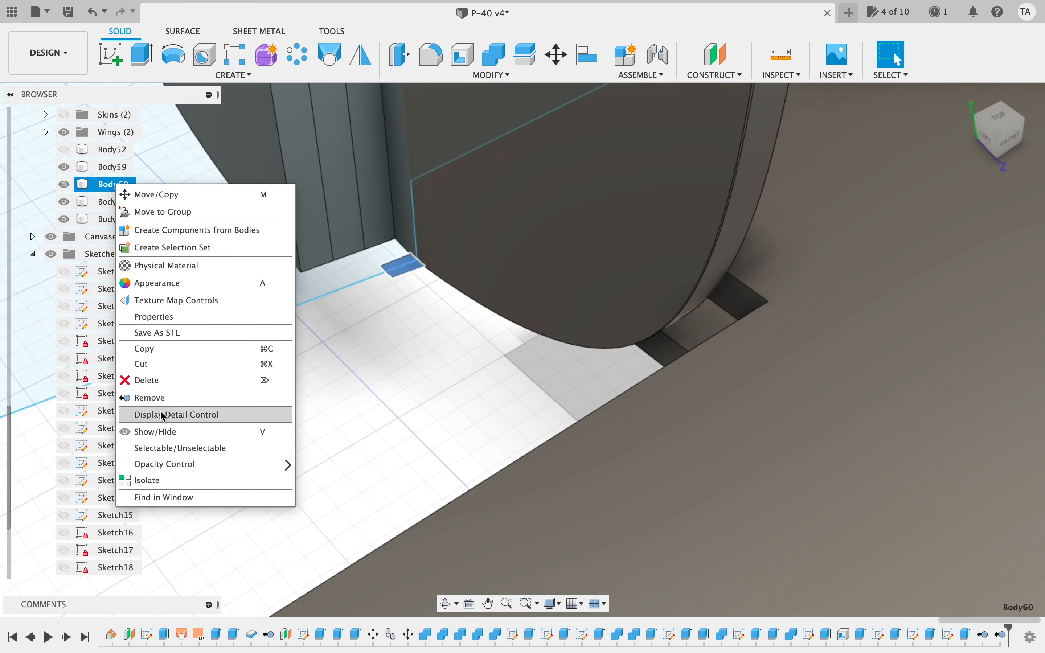
click(164, 397)
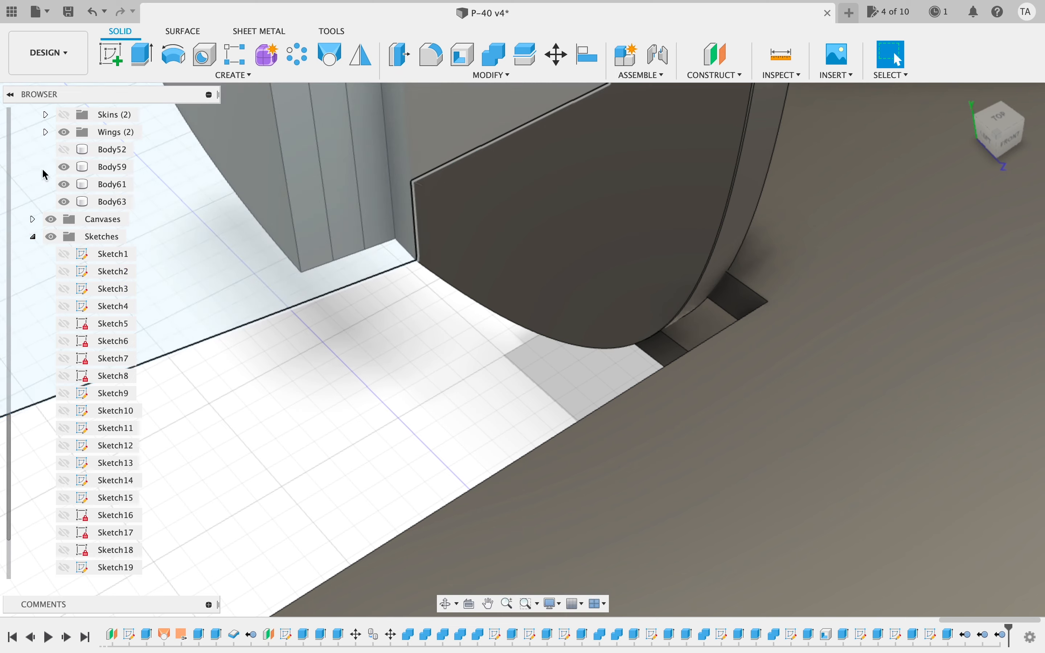
- Remove the remaining leftover bodies Body63, Body61 and Body59 from the model
scroll(410, 386, down, 10)
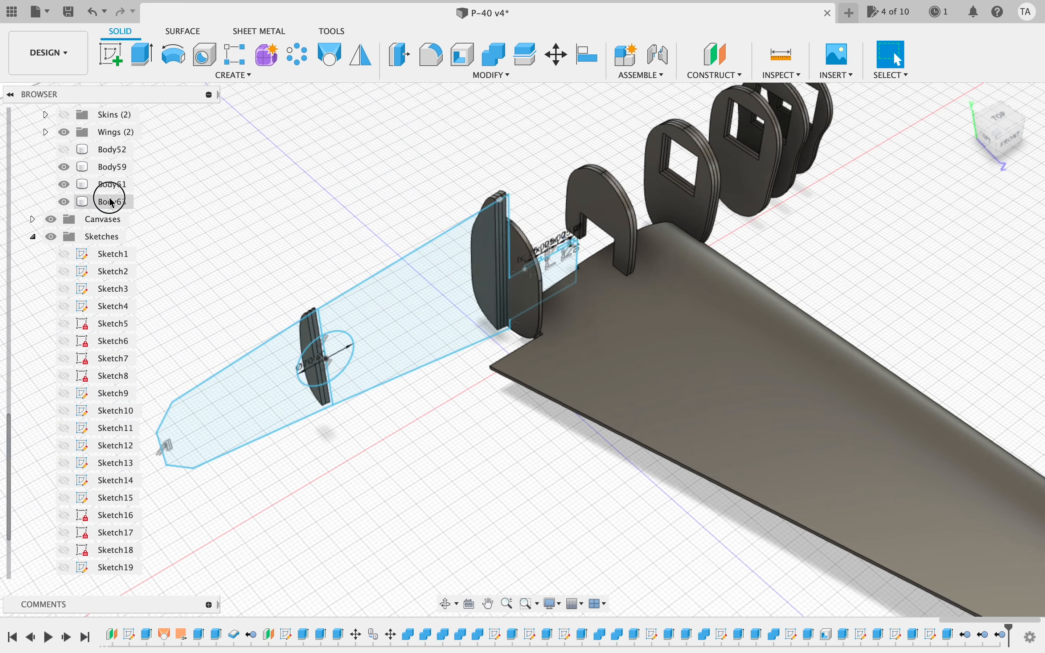
right_click(126, 207)
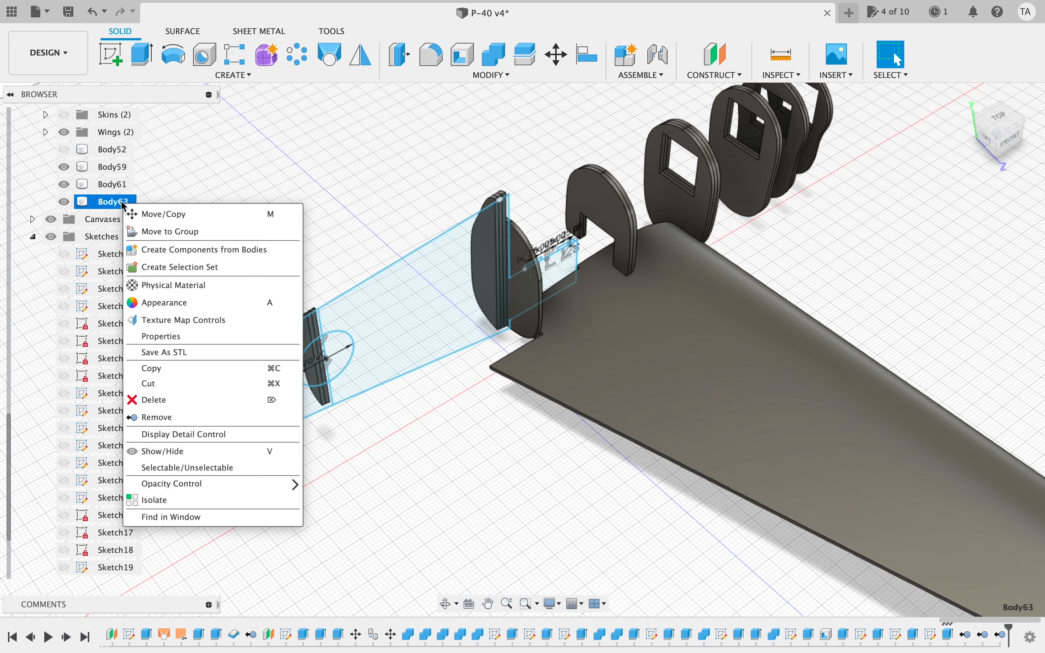
click(156, 418)
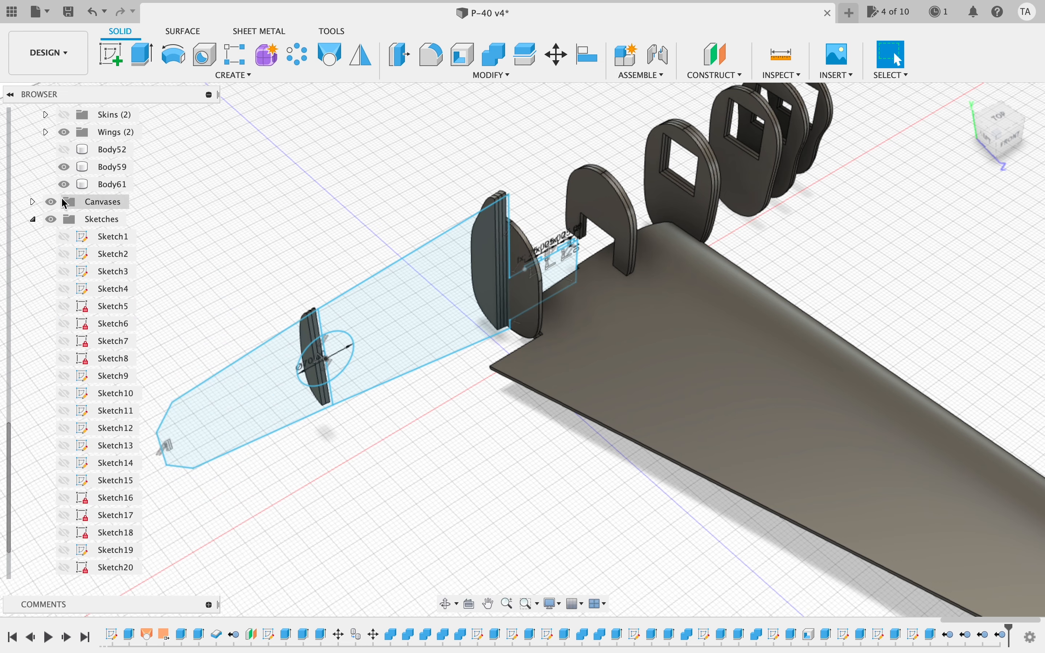
click(95, 186)
right_click(95, 186)
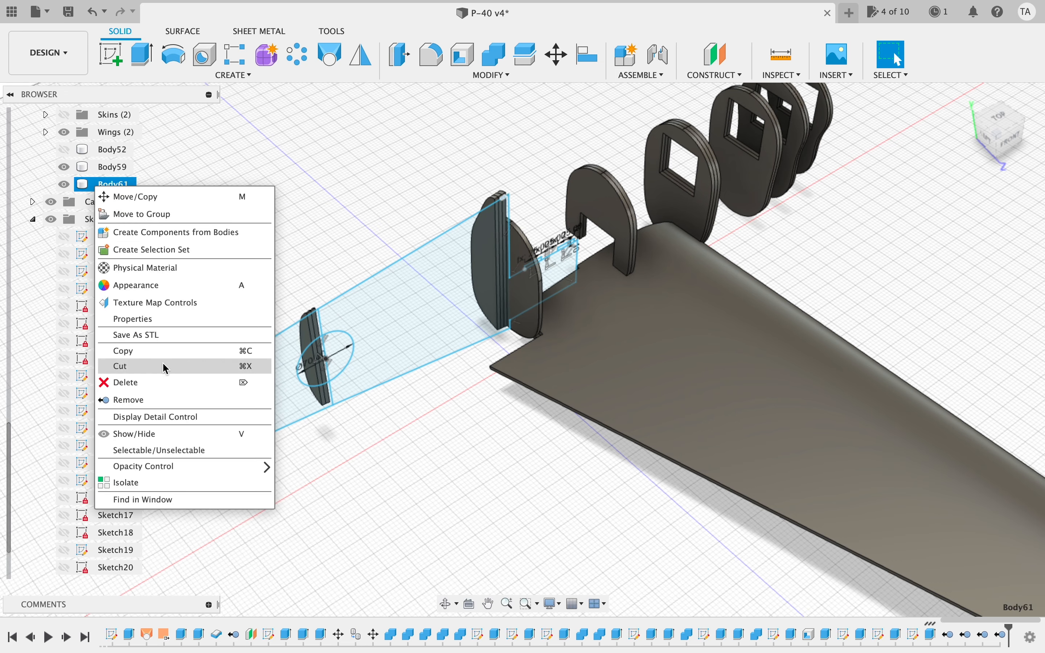
click(163, 401)
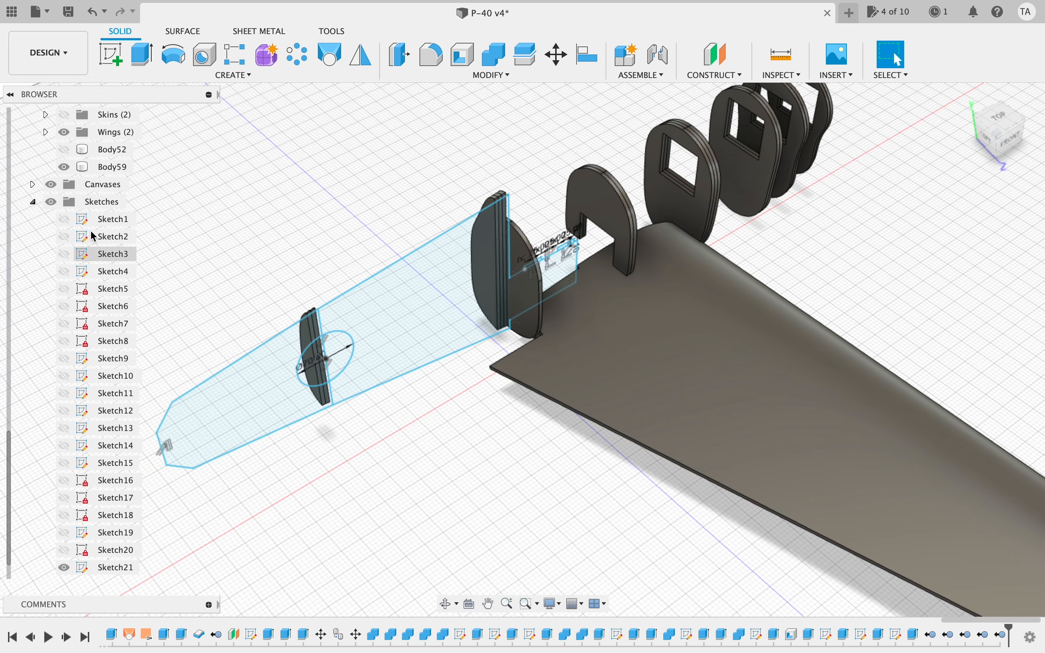
right_click(93, 171)
click(145, 381)
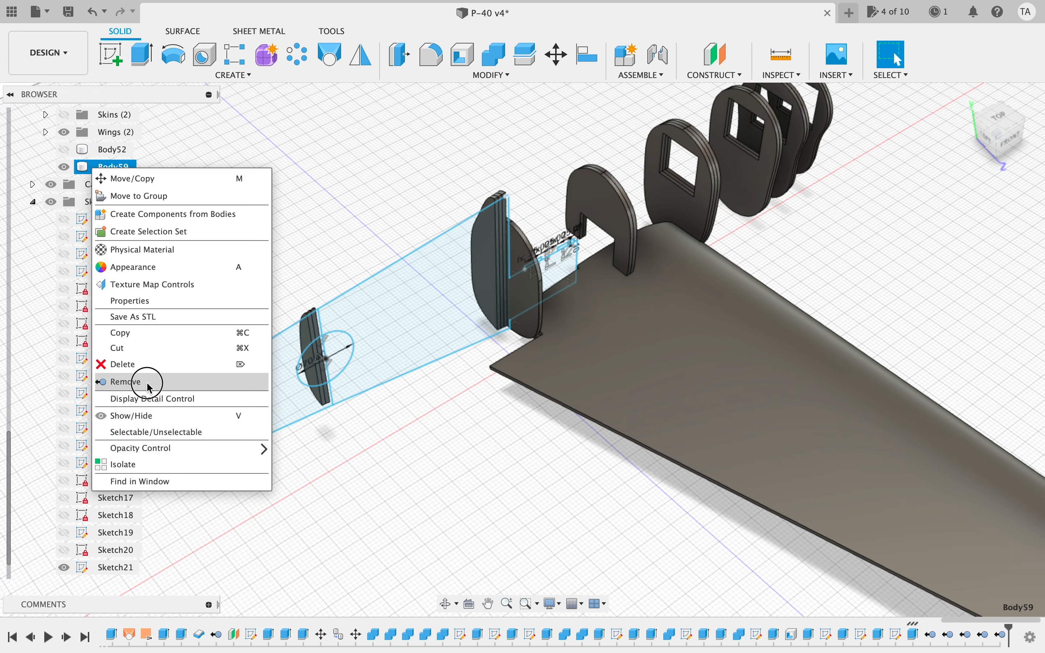
- Show Body52 again and compare the box with the tail panel profile from the back
scroll(508, 501, up, 5)
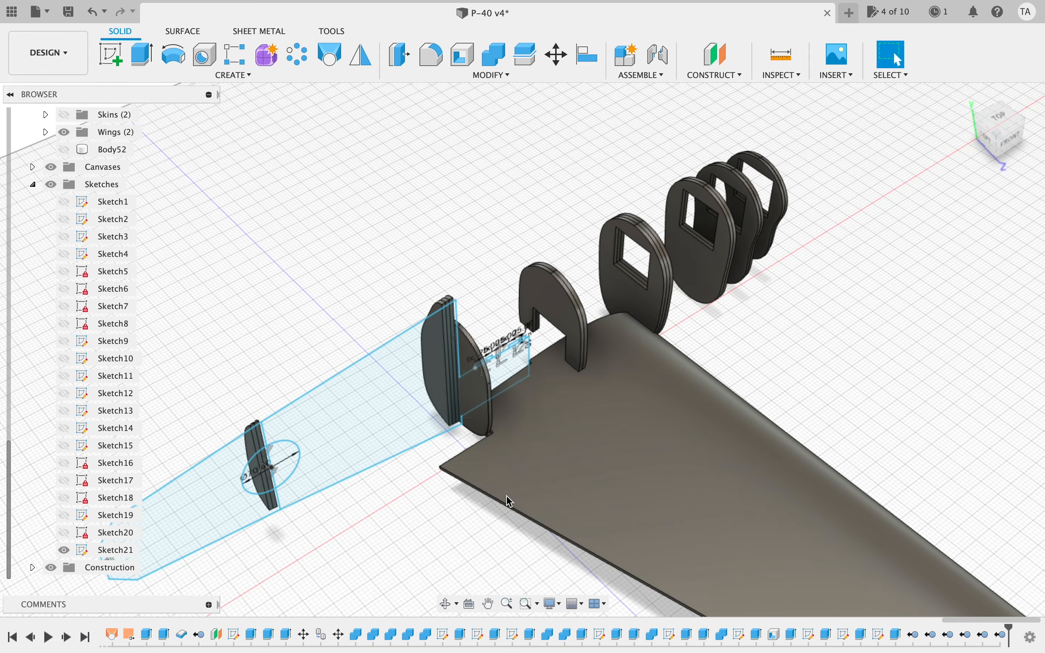
scroll(509, 501, up, 5)
drag(980, 110, 595, 88)
scroll(503, 376, down, 5)
scroll(503, 376, left, 4)
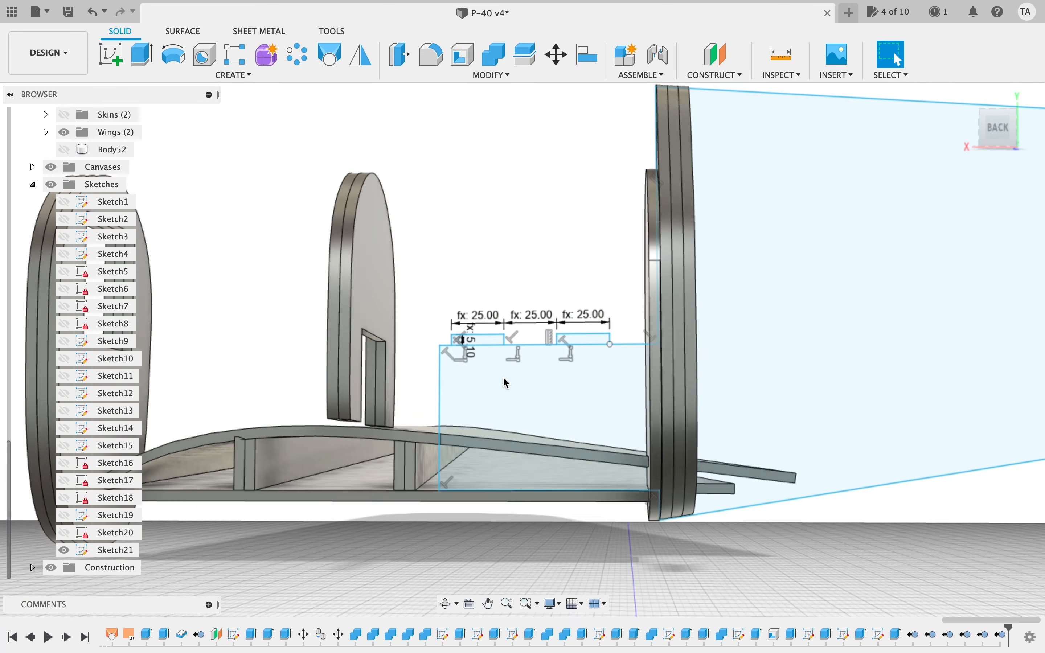
click(528, 417)
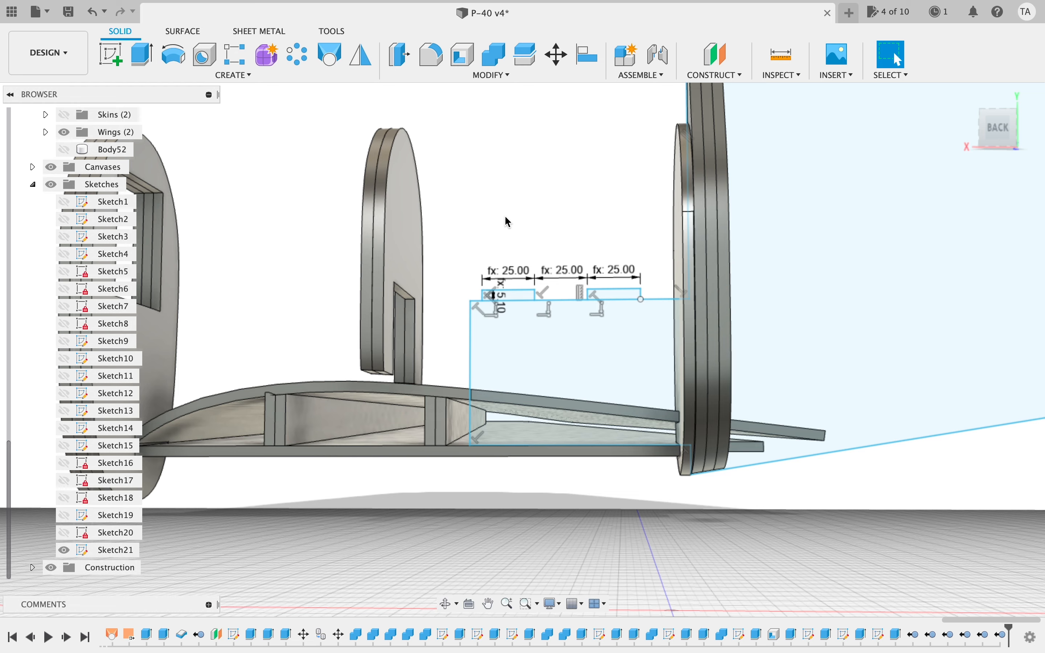
click(63, 150)
click(62, 150)
click(63, 149)
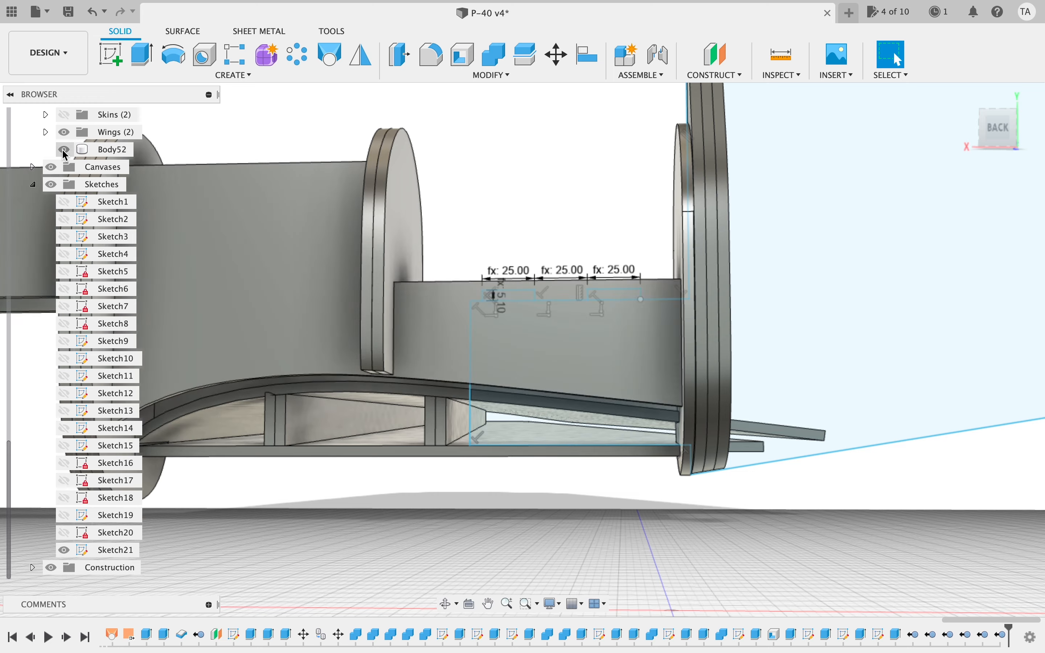
- Start a sketch on the inner face of the wing's bottom panel and turn on Slice
scroll(462, 361, down, 5)
scroll(462, 361, left, 5)
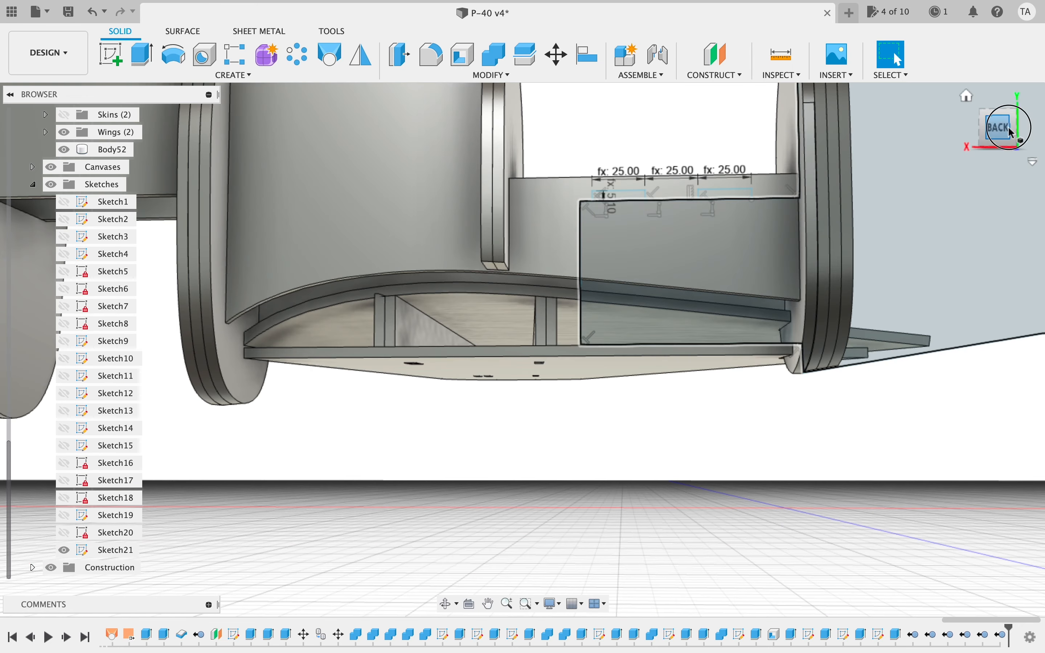
drag(1008, 127, 993, 66)
scroll(657, 225, left, 3)
scroll(661, 231, up, 5)
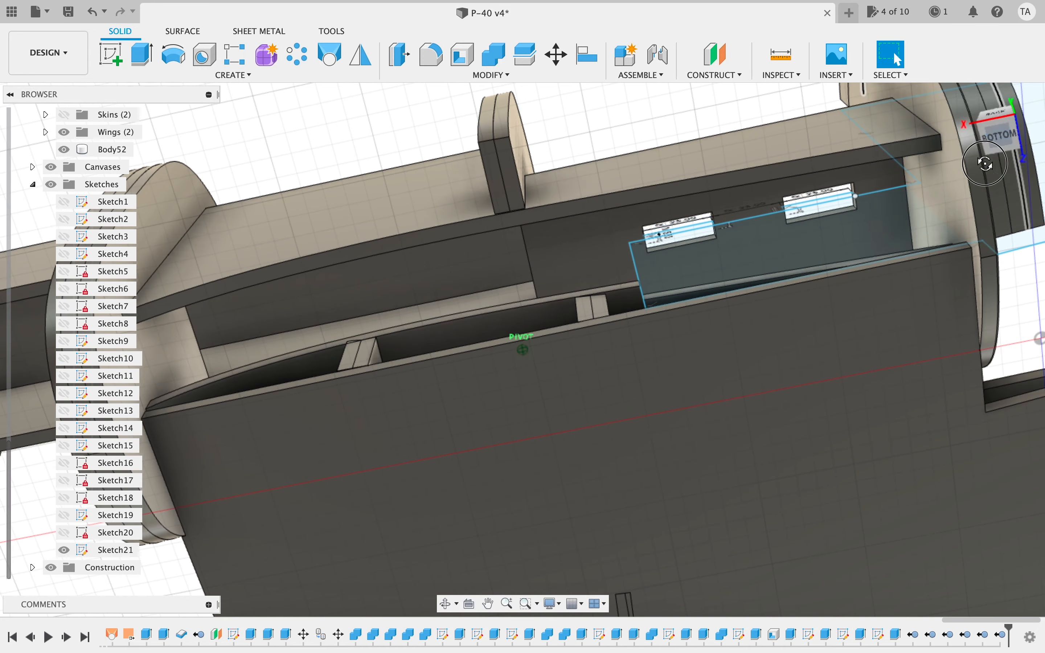
drag(985, 164, 954, 216)
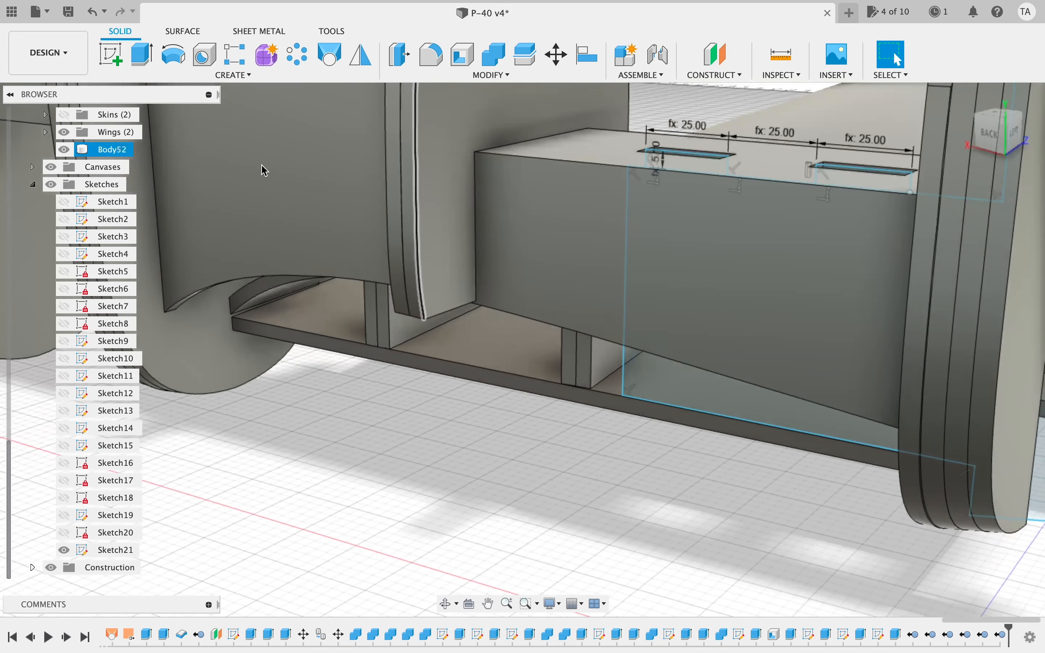
click(111, 54)
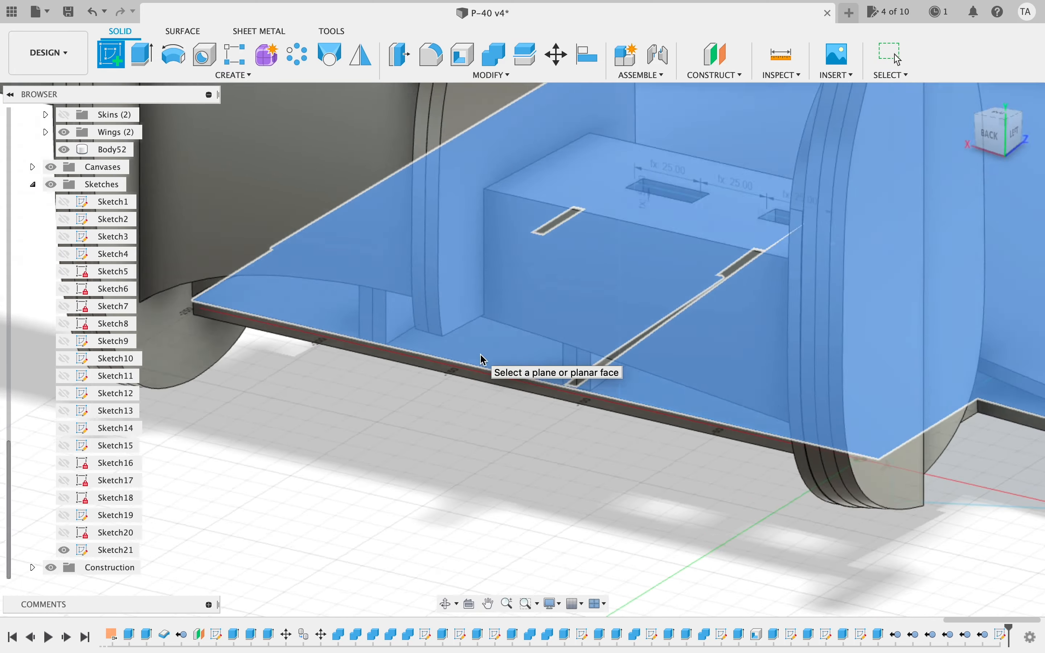
click(484, 361)
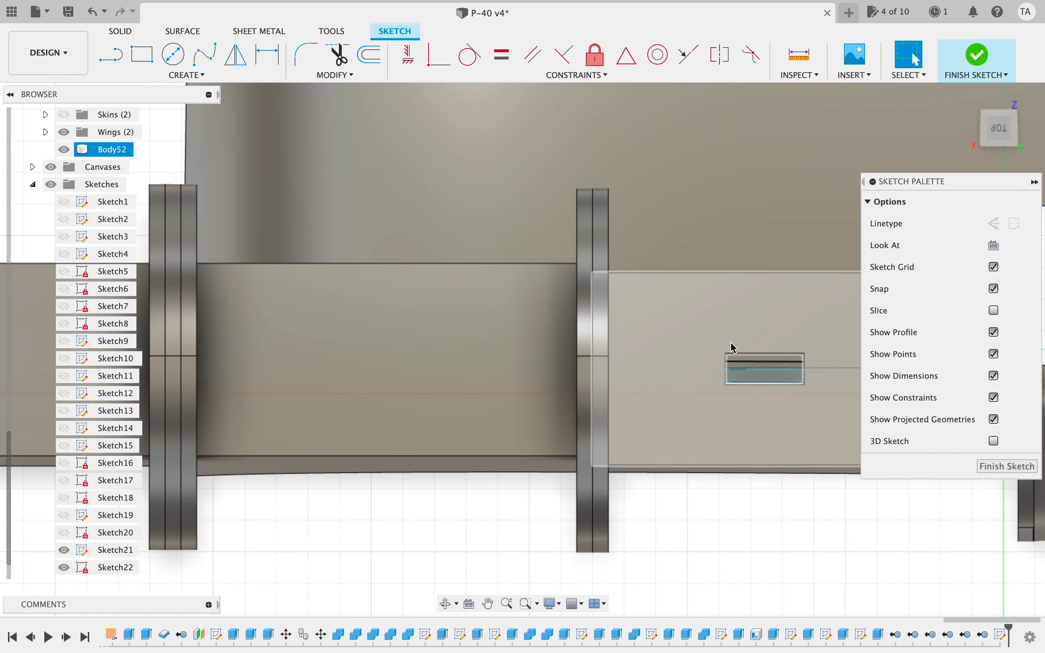
click(994, 311)
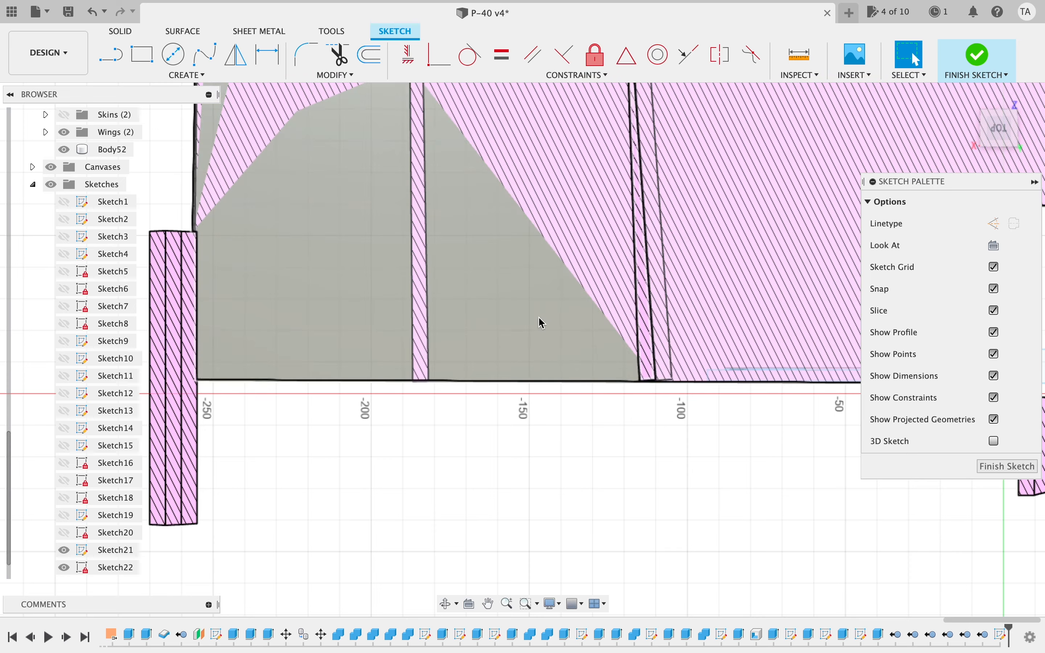
middle_drag(543, 323, 429, 324)
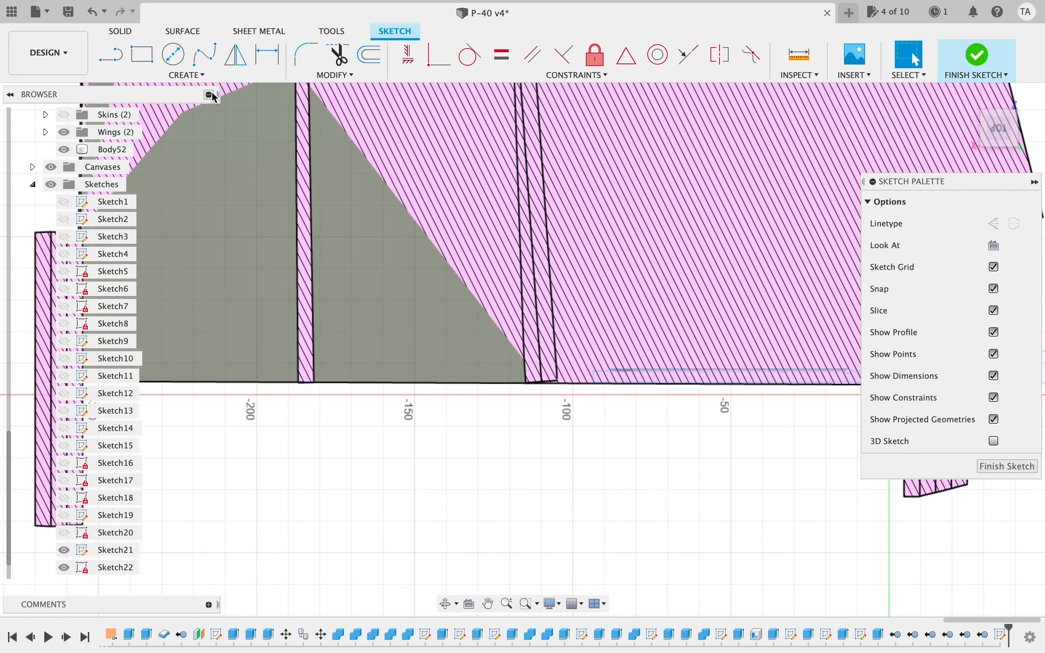
- Draw a 55 mm diameter circle centred on the bottom panel's root edge, between the two spars
click(173, 54)
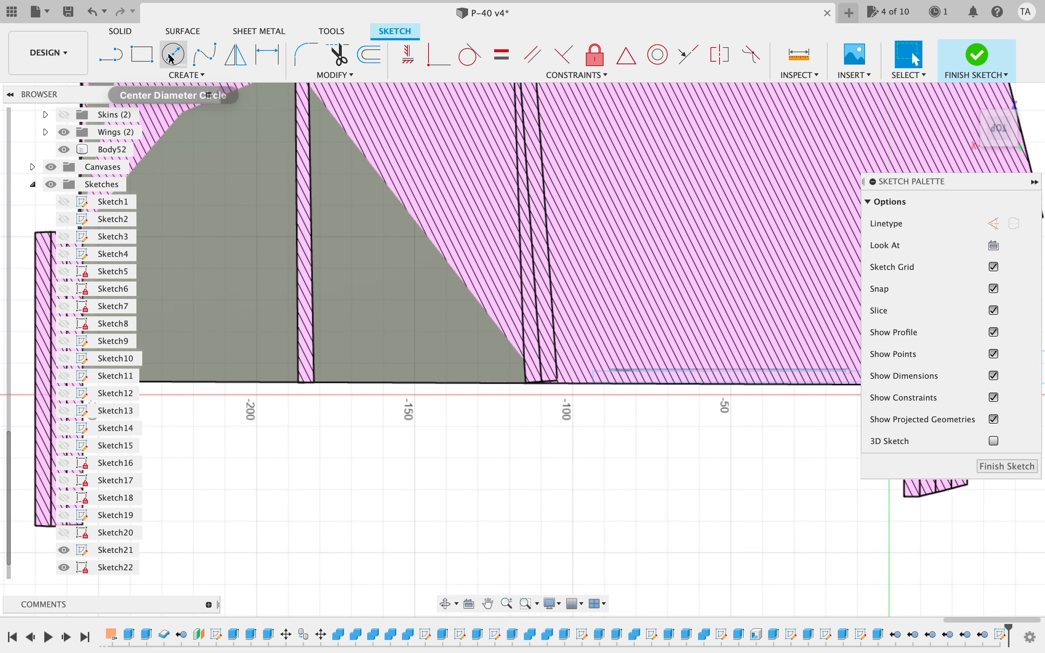
click(427, 382)
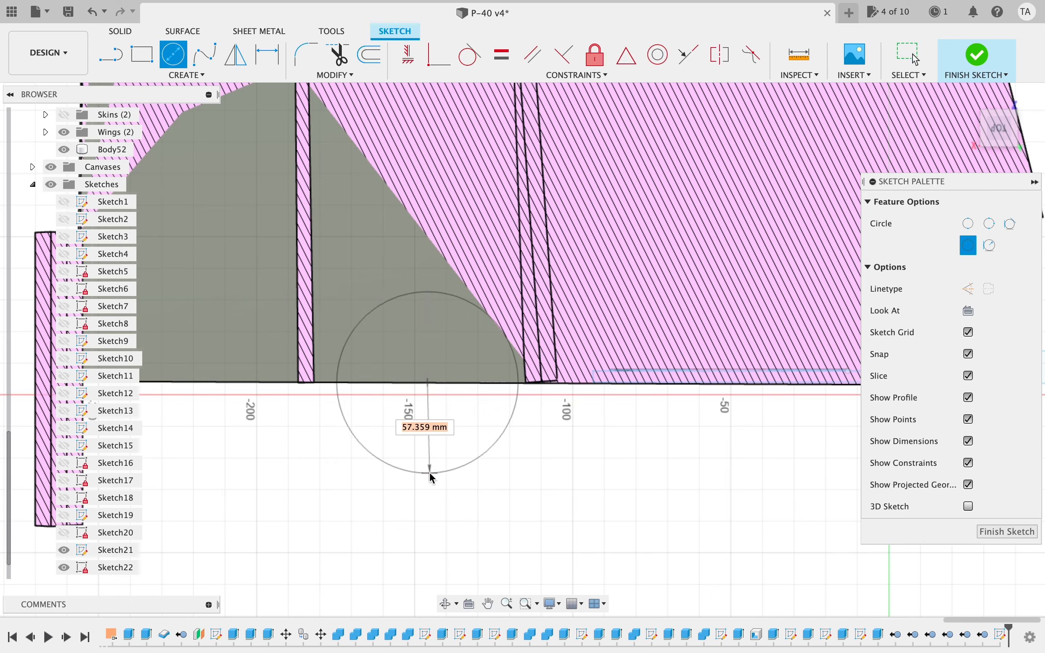
text(55)
key(Return)
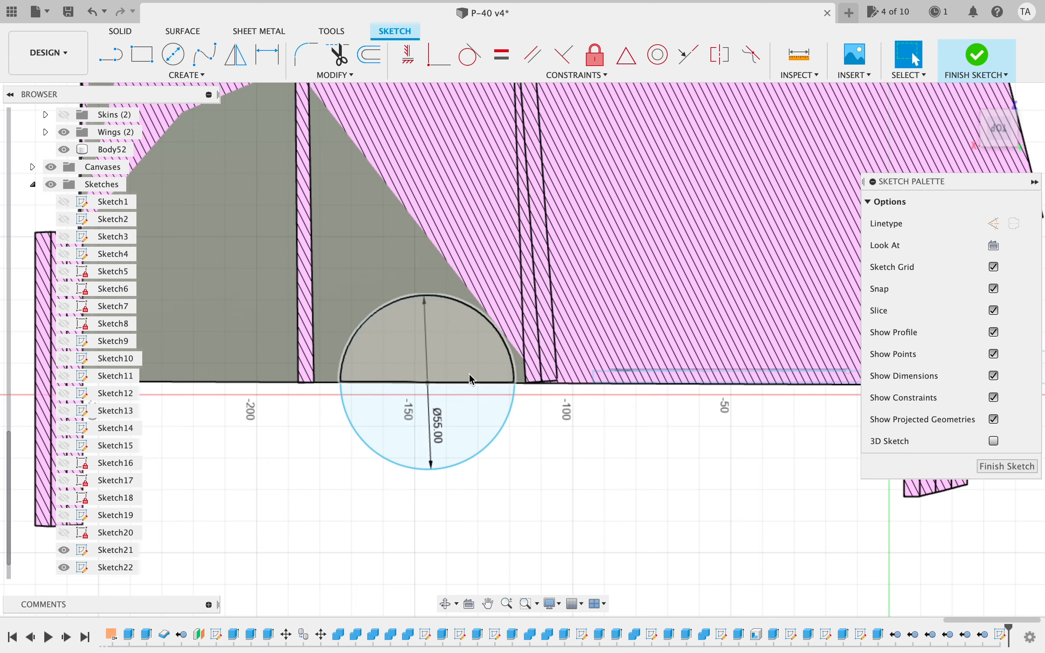
click(474, 408)
shift+click(476, 373)
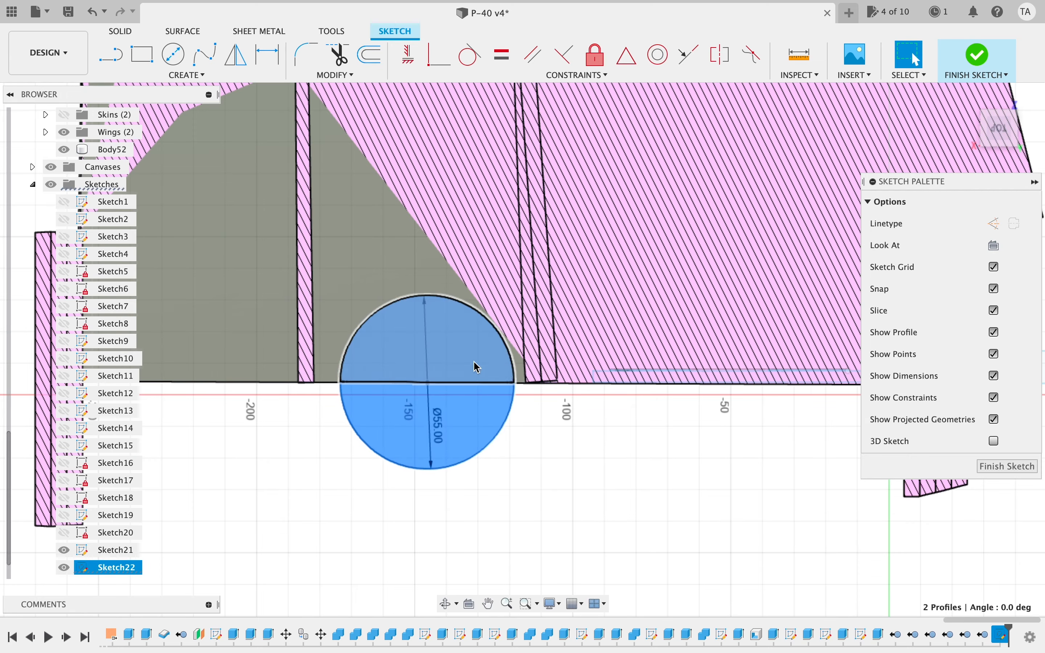
key(q)
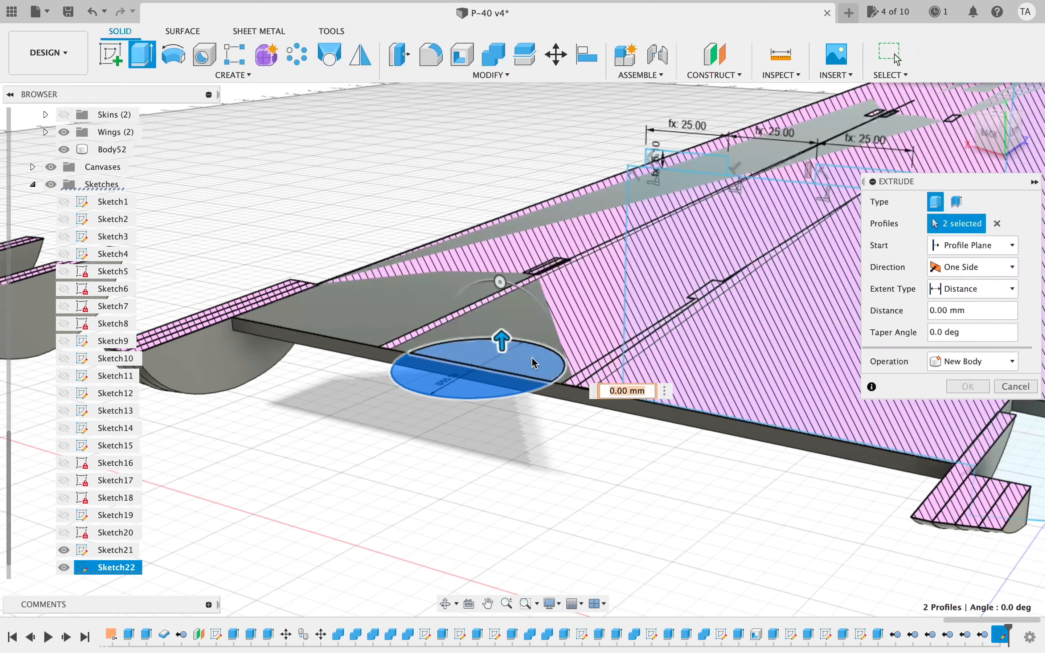
click(1026, 388)
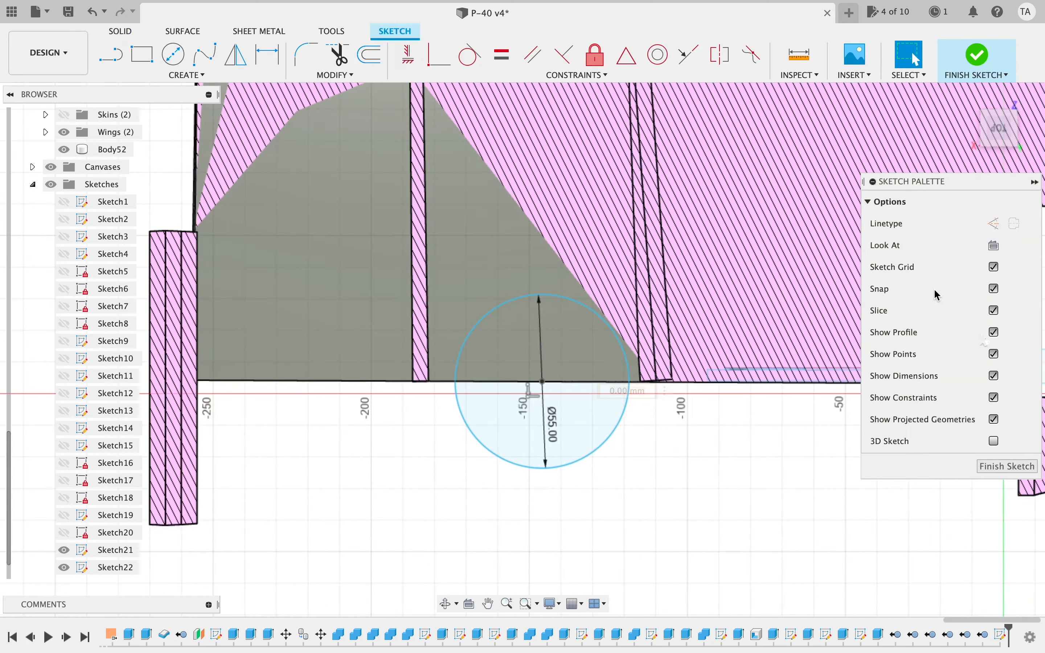
- Turn off Slice and start an Extrude on both halves of the circle at the wing root
click(993, 312)
drag(1002, 129, 971, 58)
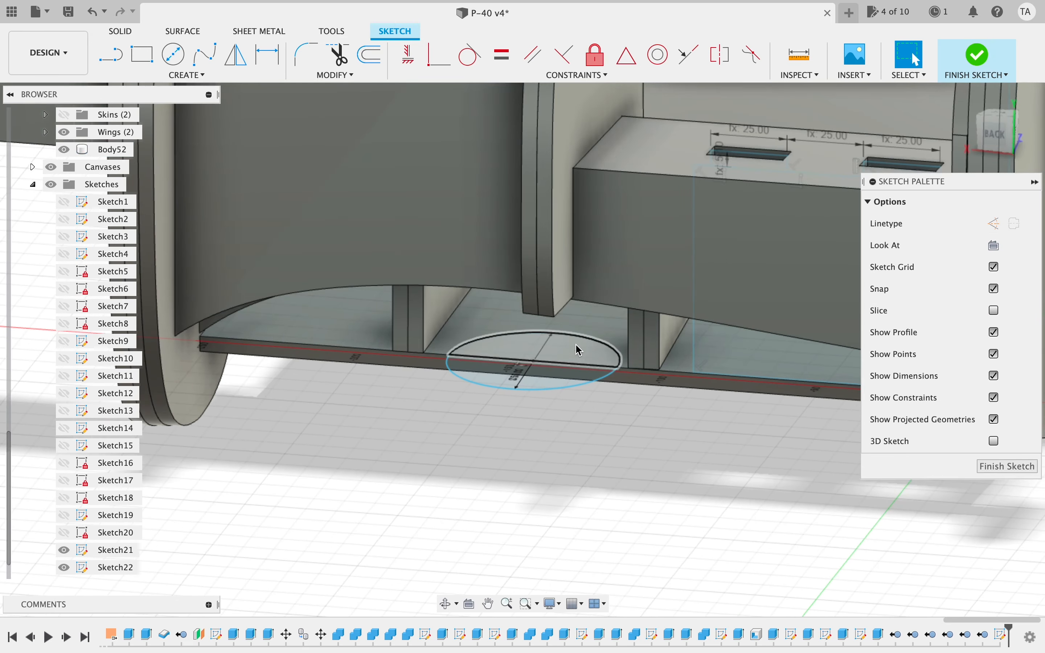
click(577, 345)
click(562, 374)
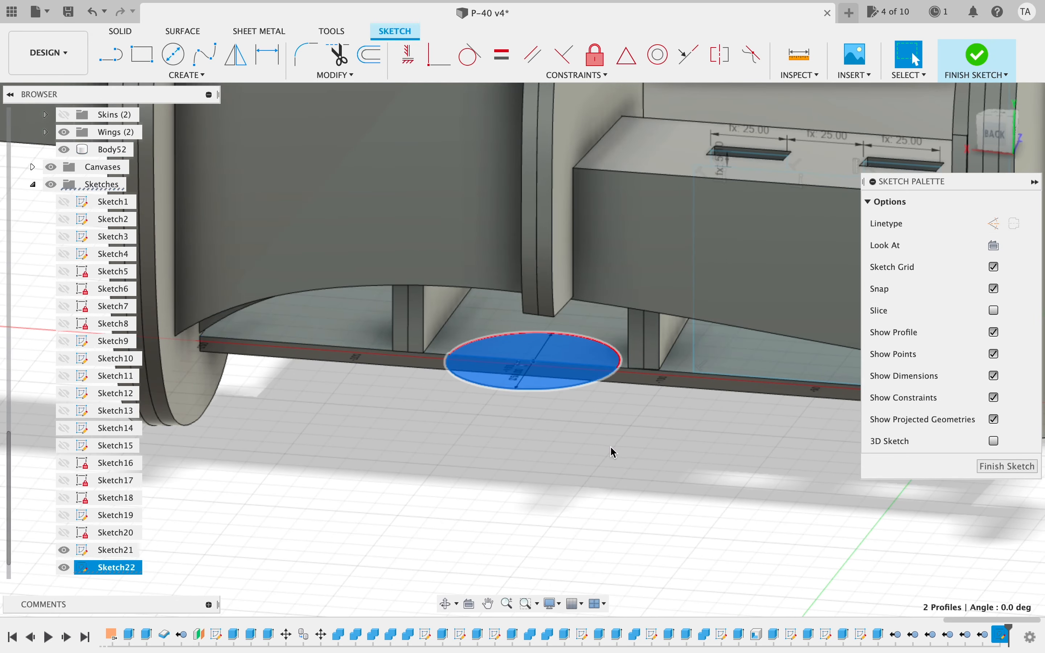
key(e)
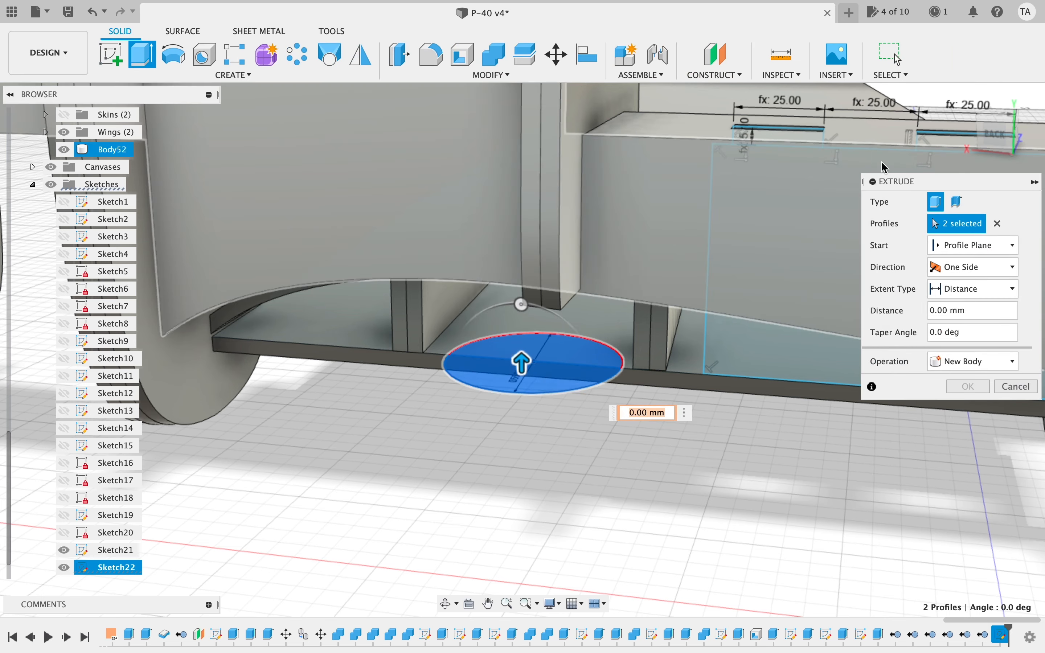
drag(1002, 130, 986, 95)
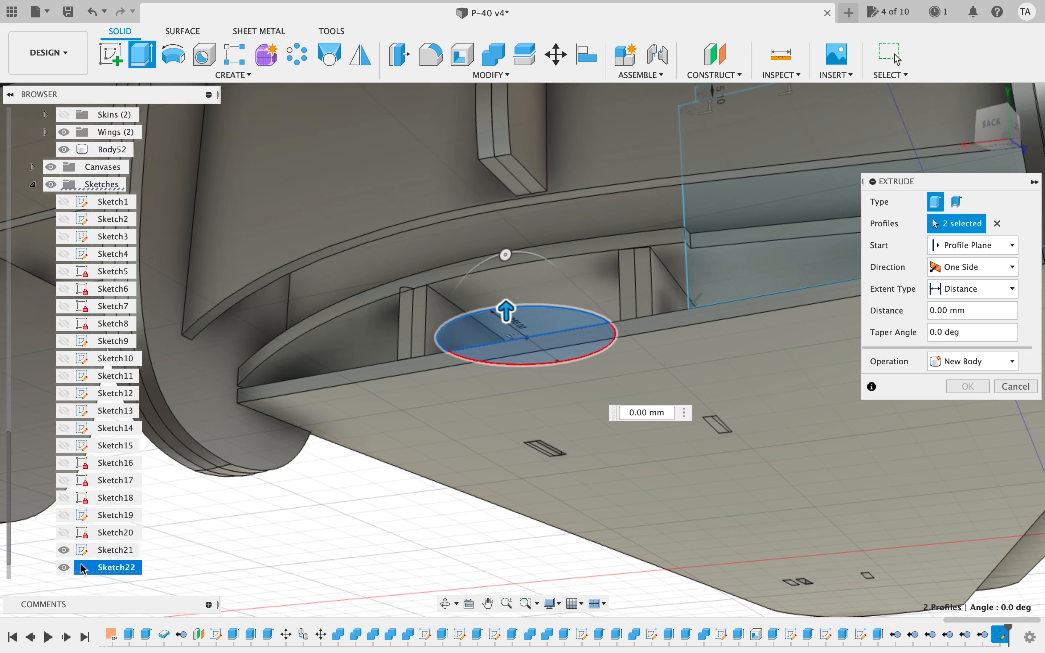
scroll(108, 537, down, 1)
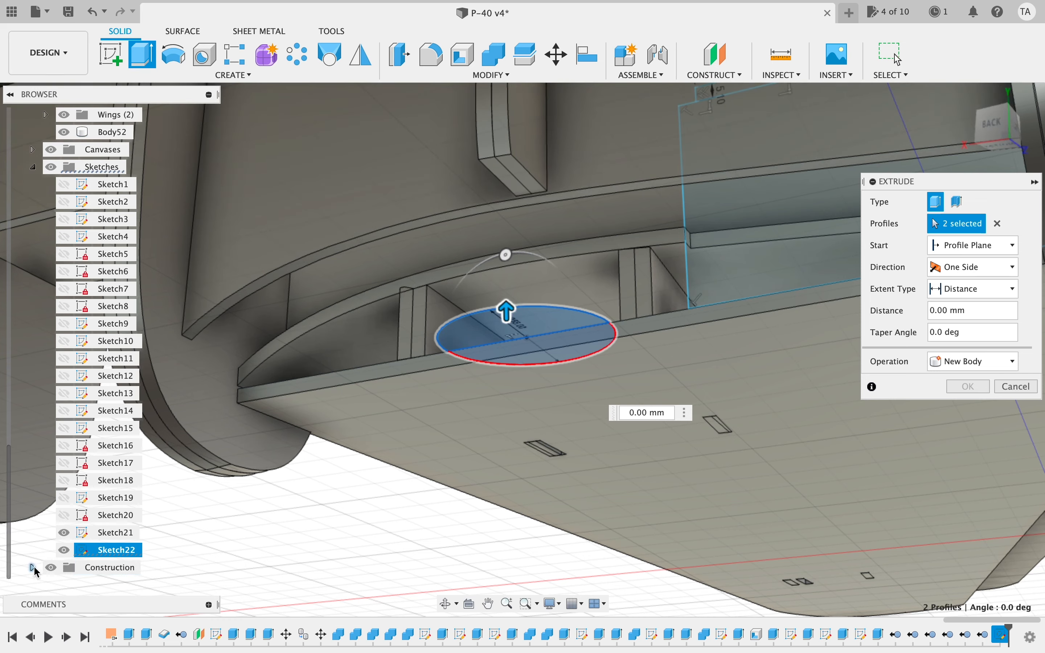
- Hide Body52 and cut the circle 40 mm upward through the wing's top panel
click(64, 131)
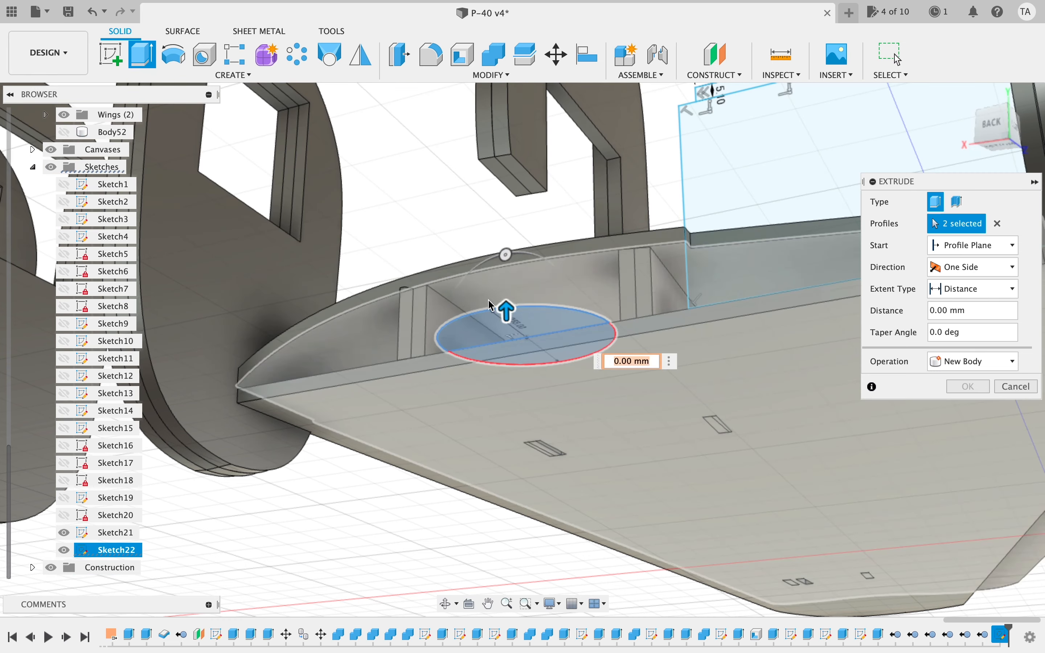
drag(509, 308, 511, 244)
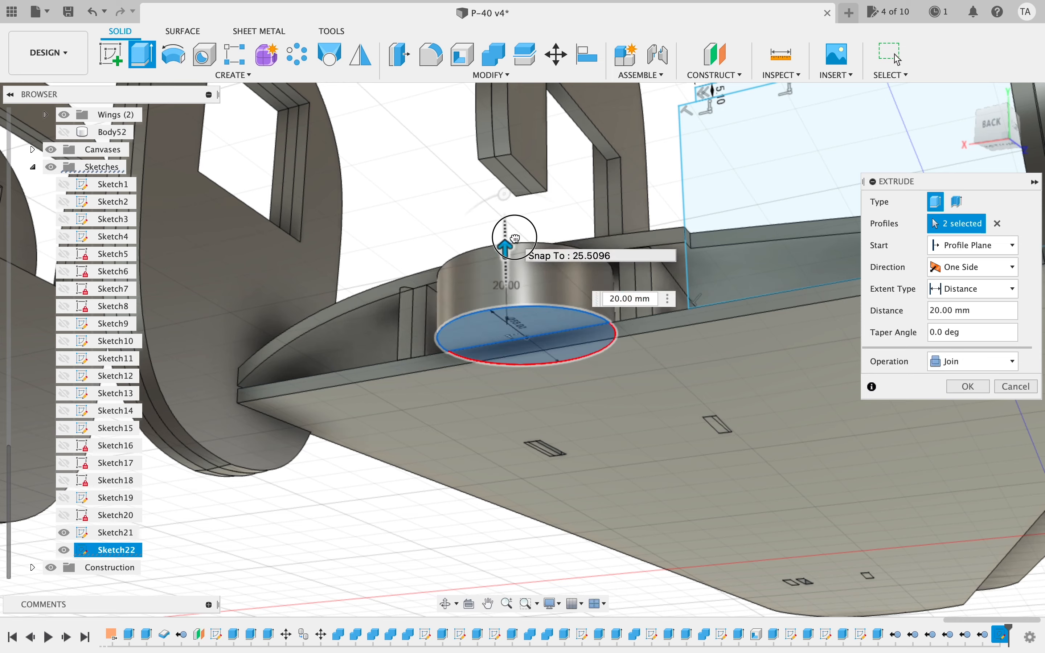
click(966, 367)
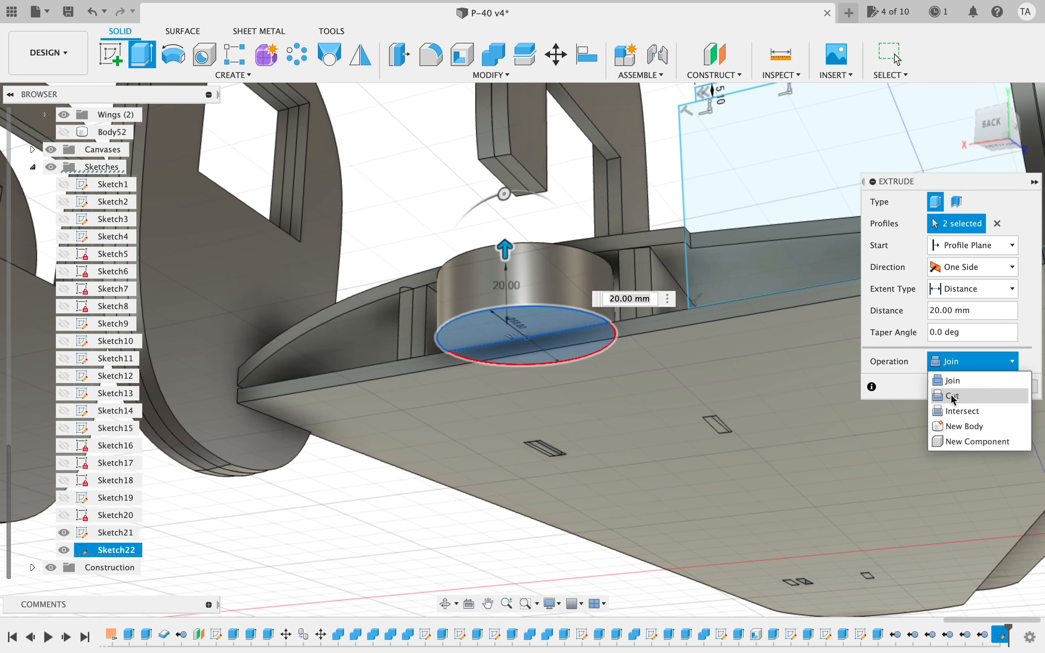
click(950, 394)
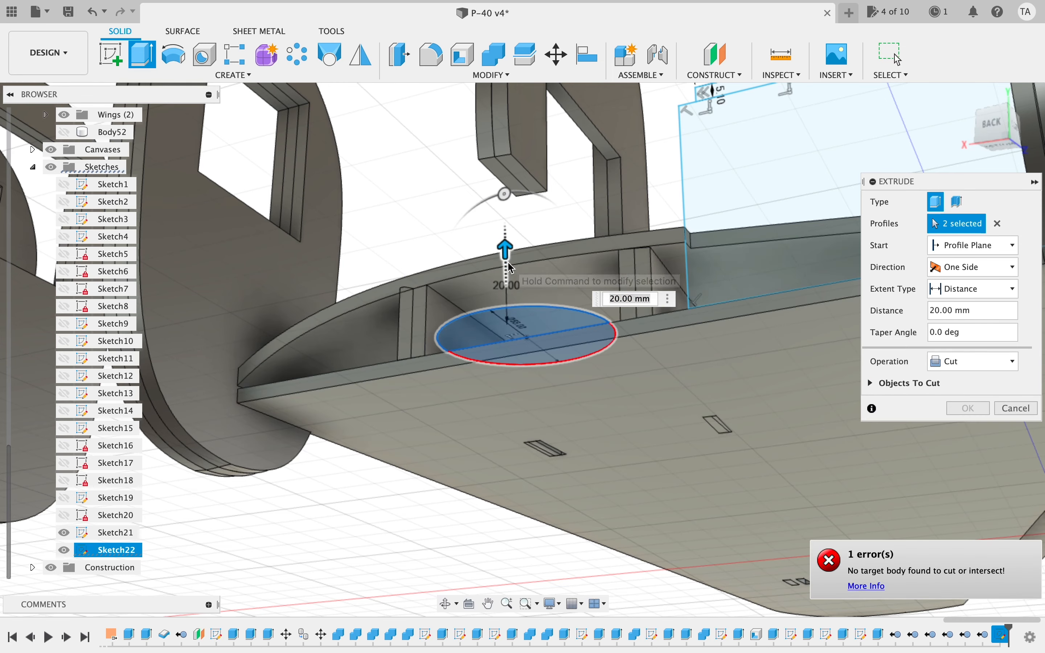
drag(508, 255, 508, 209)
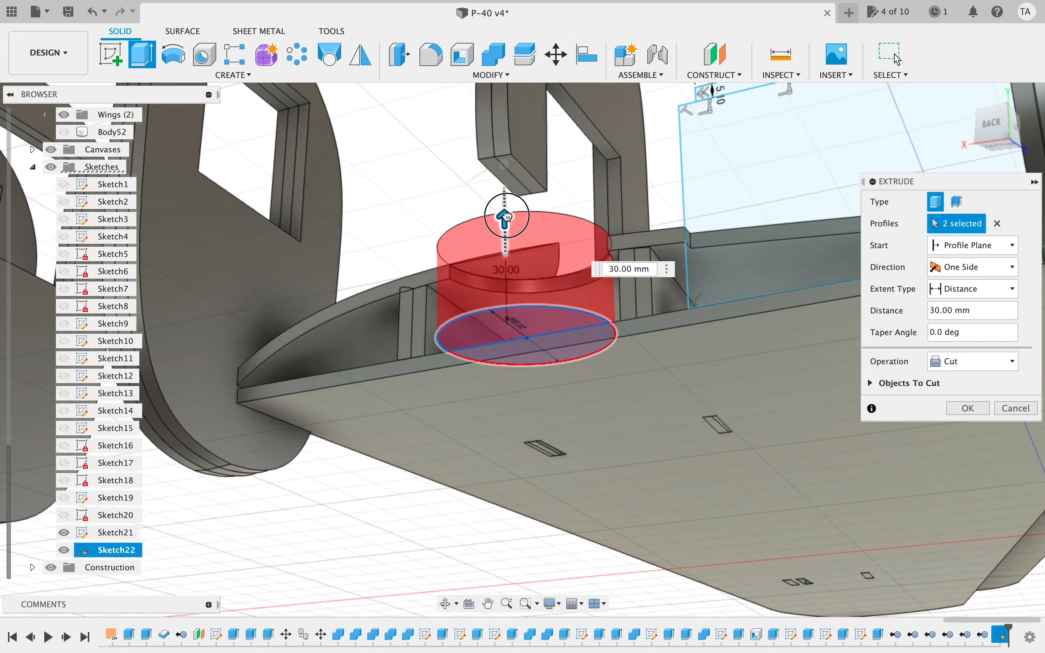
mouse_move(1038, 126)
mouse_down()
mouse_move(947, 168)
mouse_move(910, 170)
mouse_move(947, 175)
mouse_move(1041, 148)
mouse_up()
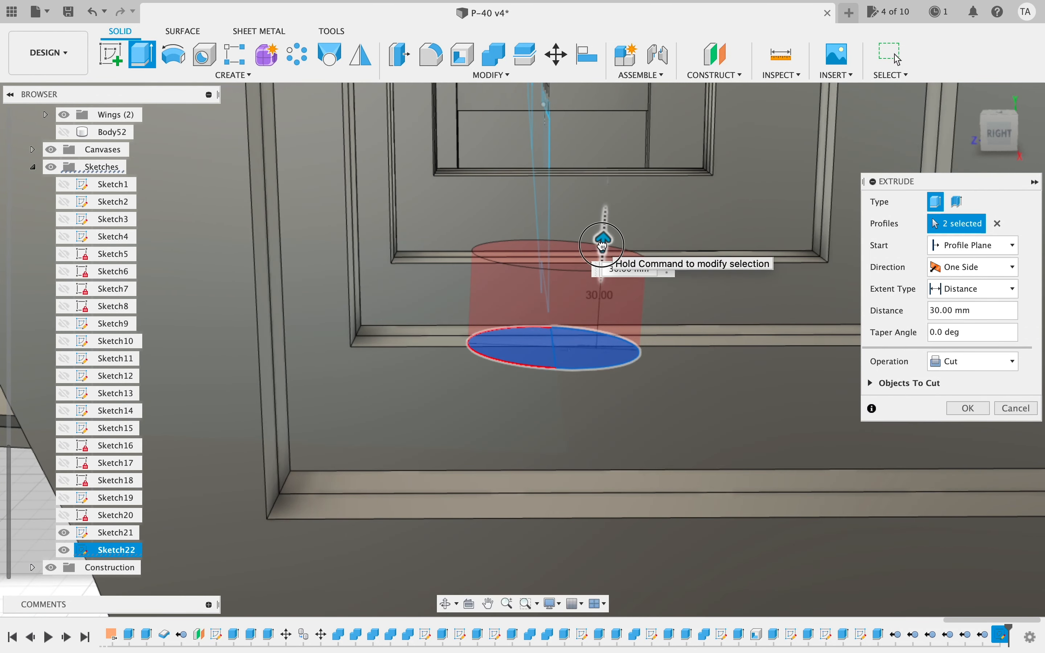
drag(603, 233, 606, 211)
mouse_move(1002, 135)
mouse_down()
mouse_move(954, 132)
mouse_move(927, 149)
mouse_up()
mouse_move(739, 144)
mouse_down()
mouse_move(769, 123)
mouse_move(770, 131)
mouse_up()
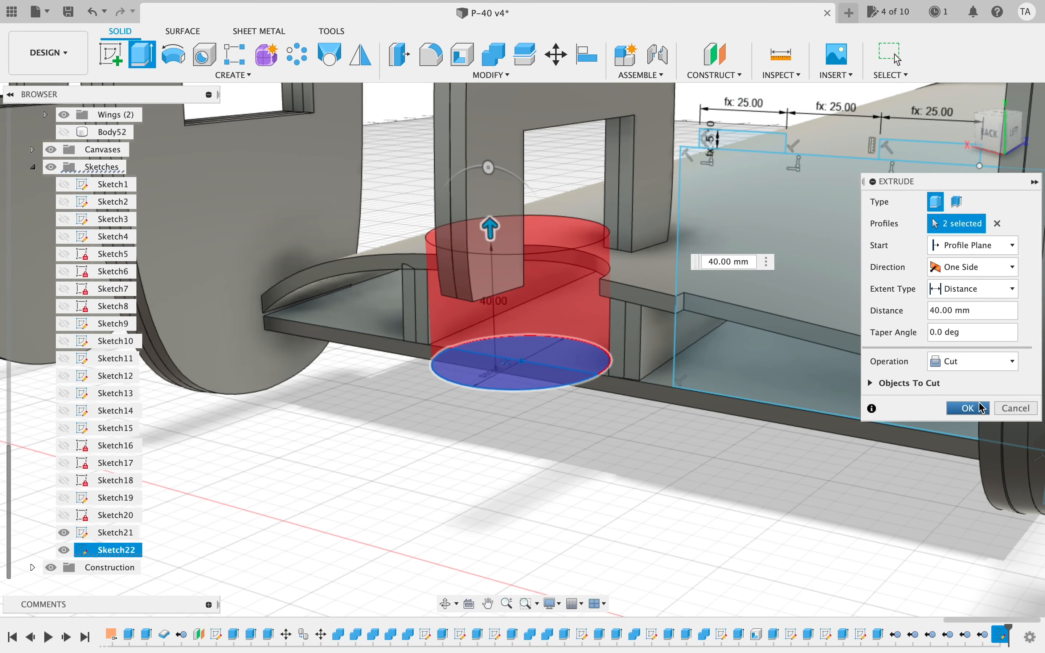
click(969, 408)
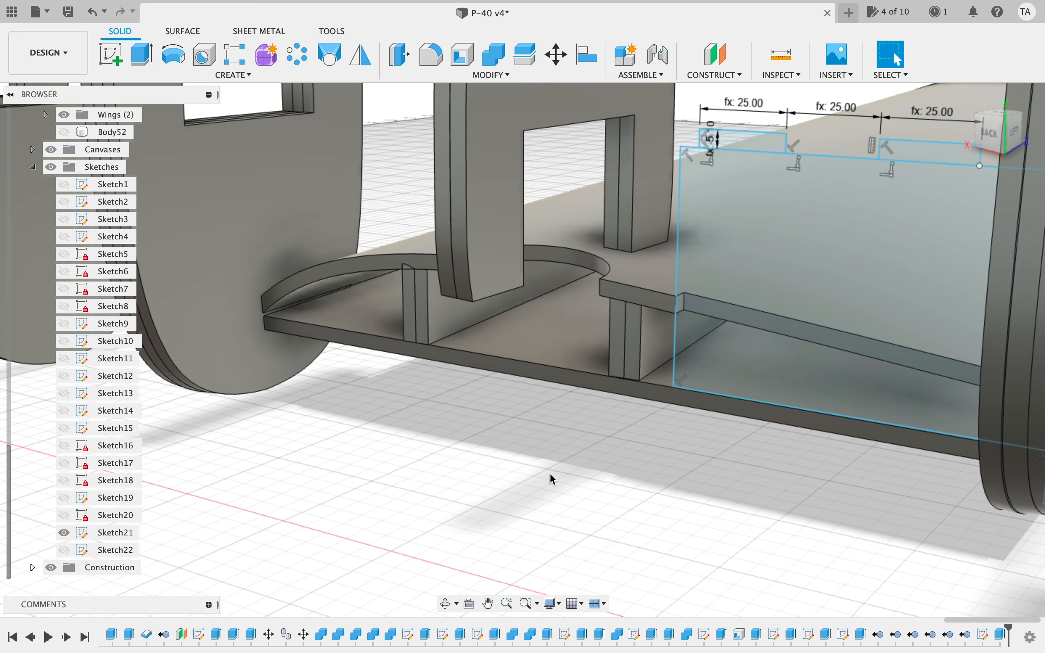
- Show Body52 again together with the formers and the wing
scroll(550, 474, left, 3)
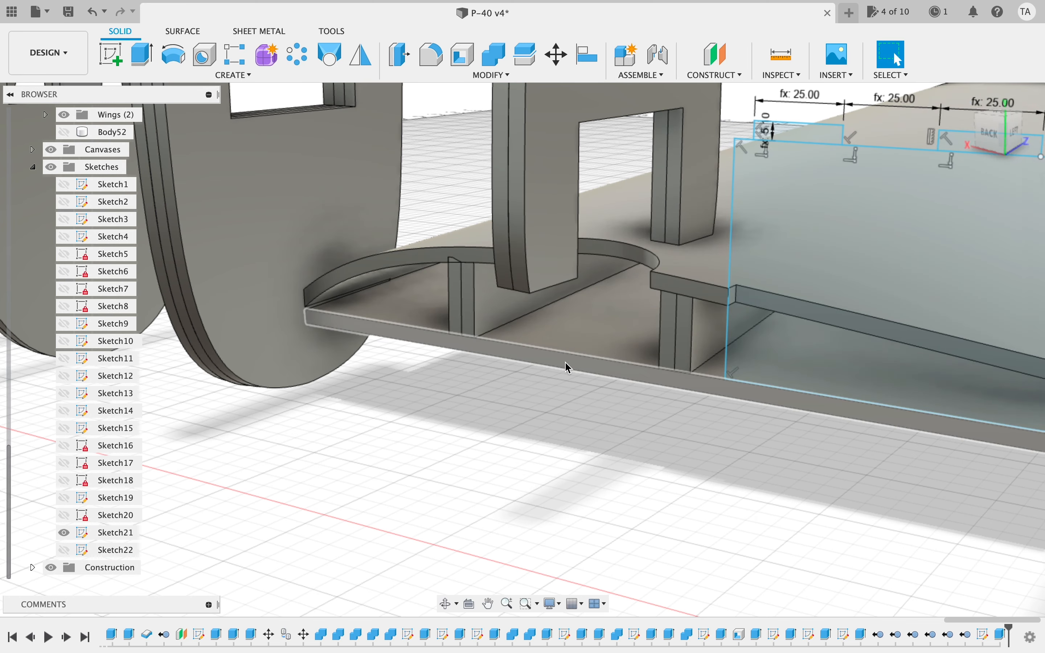
scroll(565, 362, down, 6)
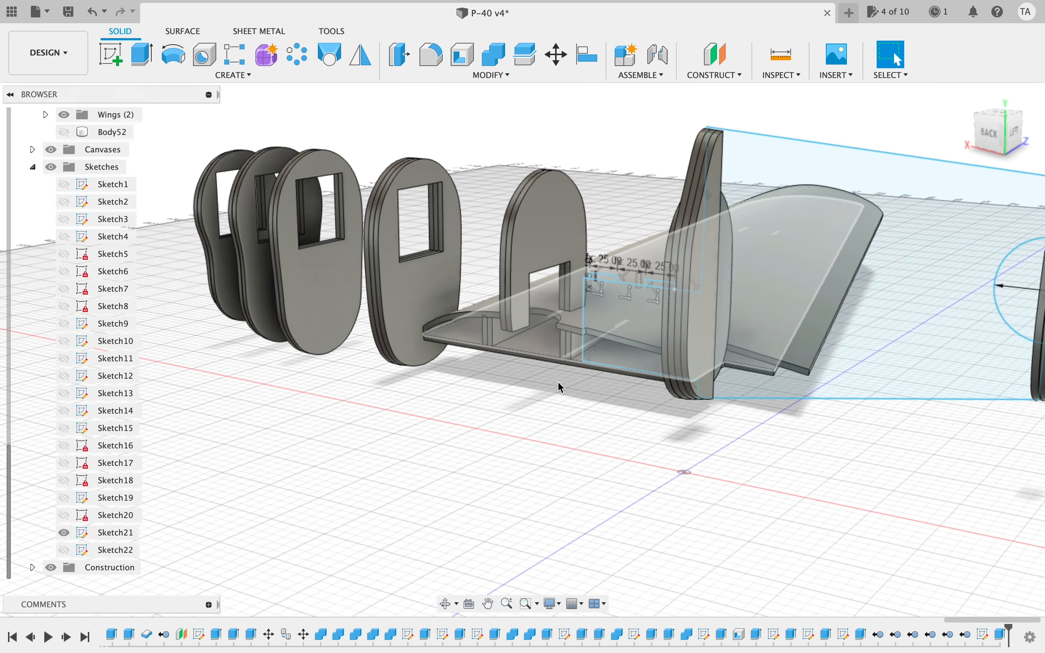
scroll(557, 381, down, 5)
scroll(539, 450, down, 2)
click(539, 450)
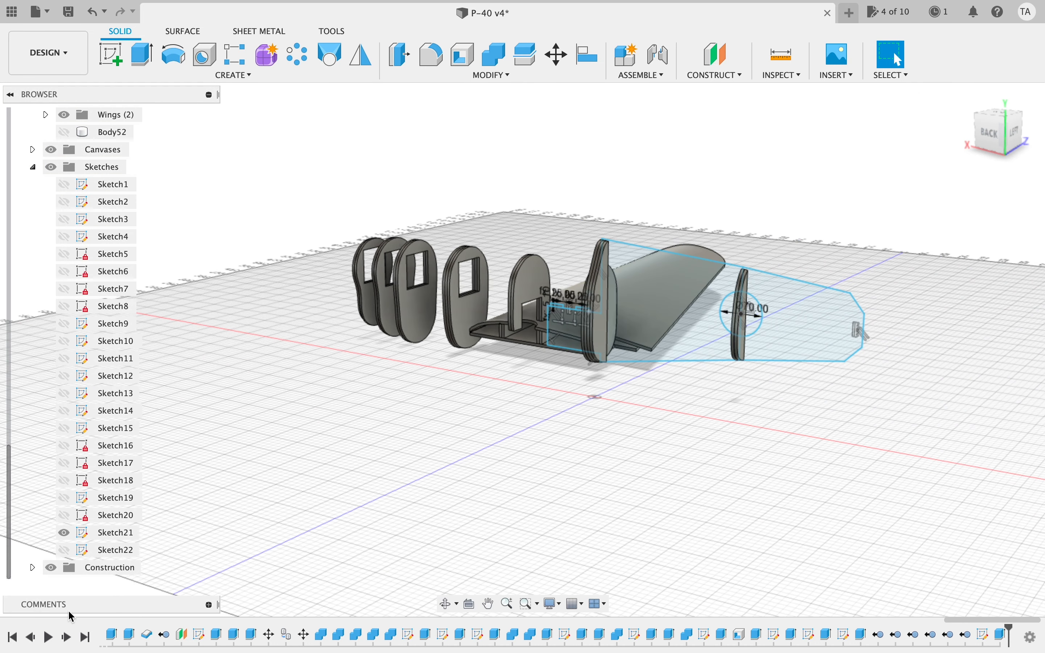
scroll(114, 519, up, 1)
click(62, 151)
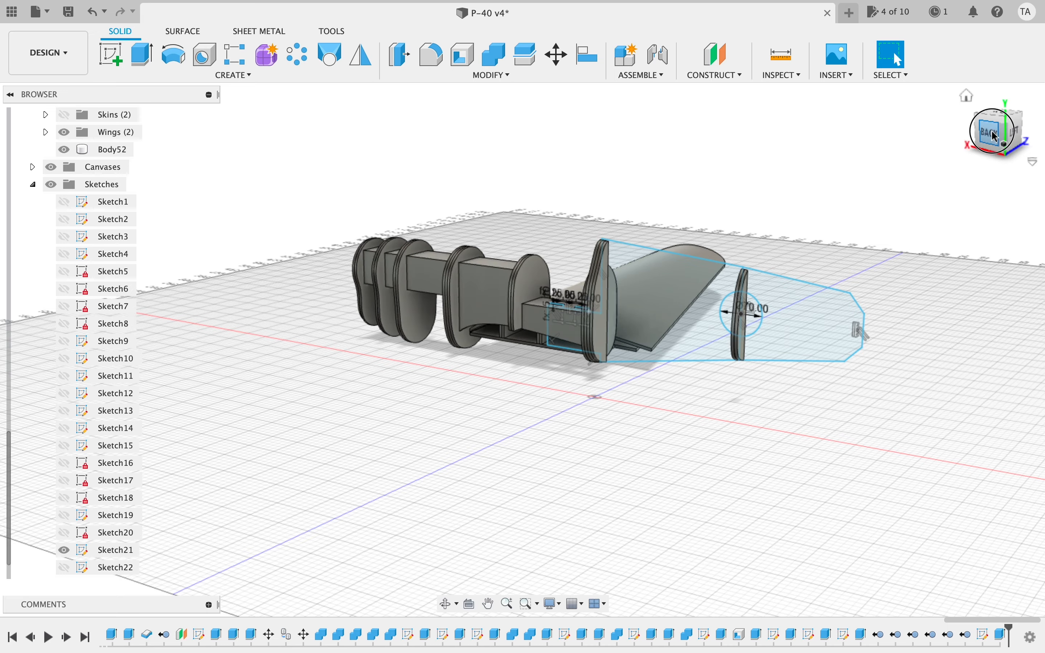
- Hide Sketch21, the tail panel profile sketch
shift+middle_drag(950, 172, 750, 136)
scroll(351, 202, down, 4)
scroll(353, 207, up, 5)
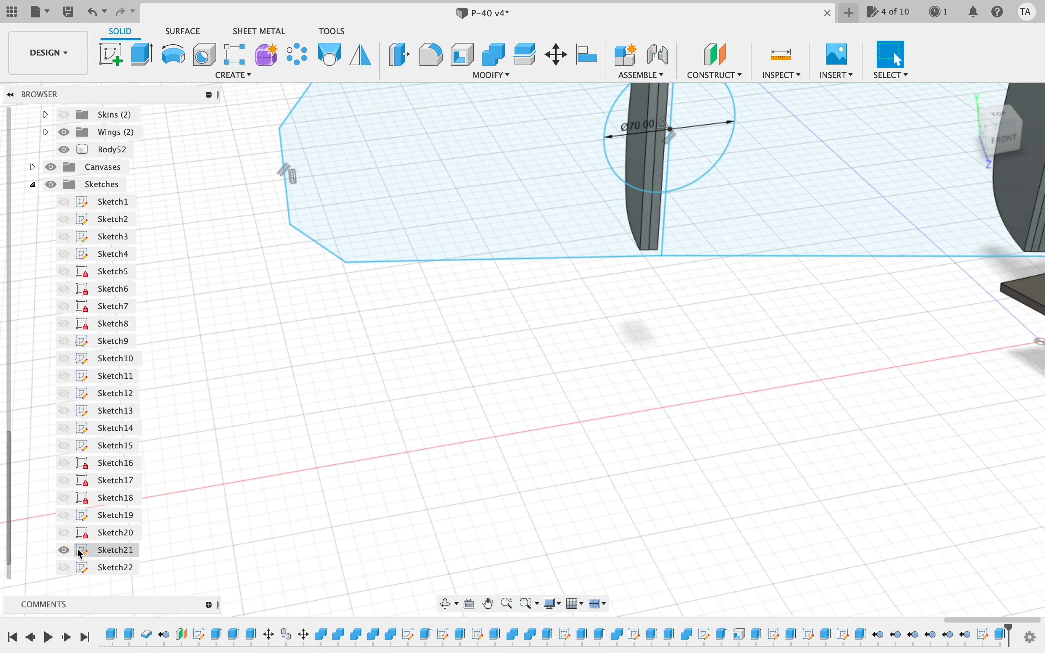
click(66, 553)
click(64, 553)
scroll(463, 391, down, 5)
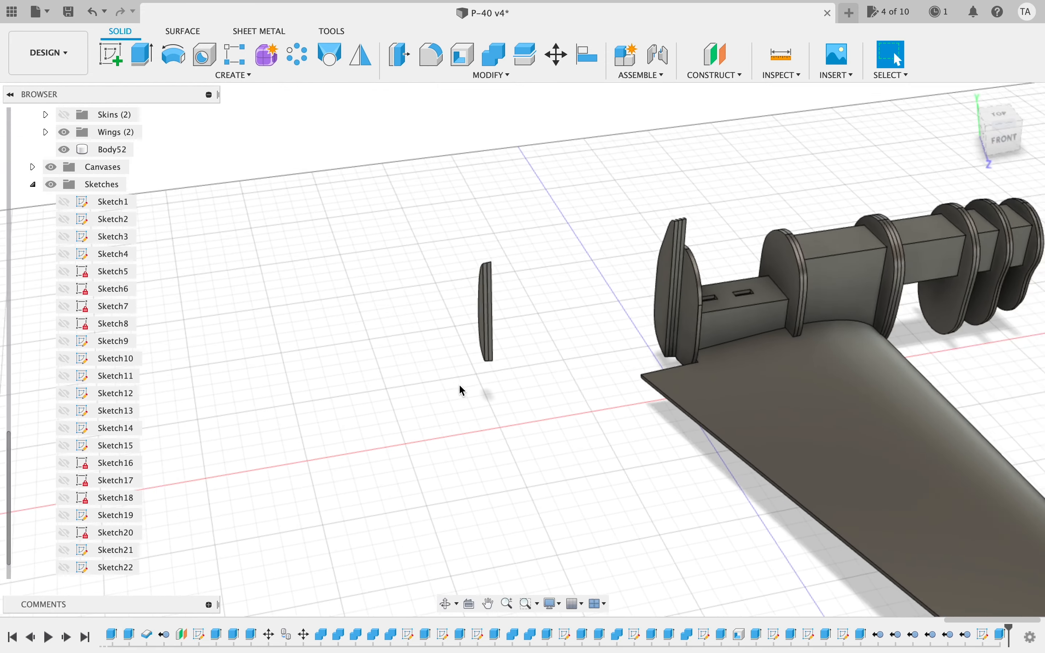
- Mirror the five half-former bodies, two at the tail end and three on the next former, across the XY origin plane as new bodies
drag(997, 134, 434, 277)
scroll(524, 271, up, 5)
scroll(524, 271, down, 4)
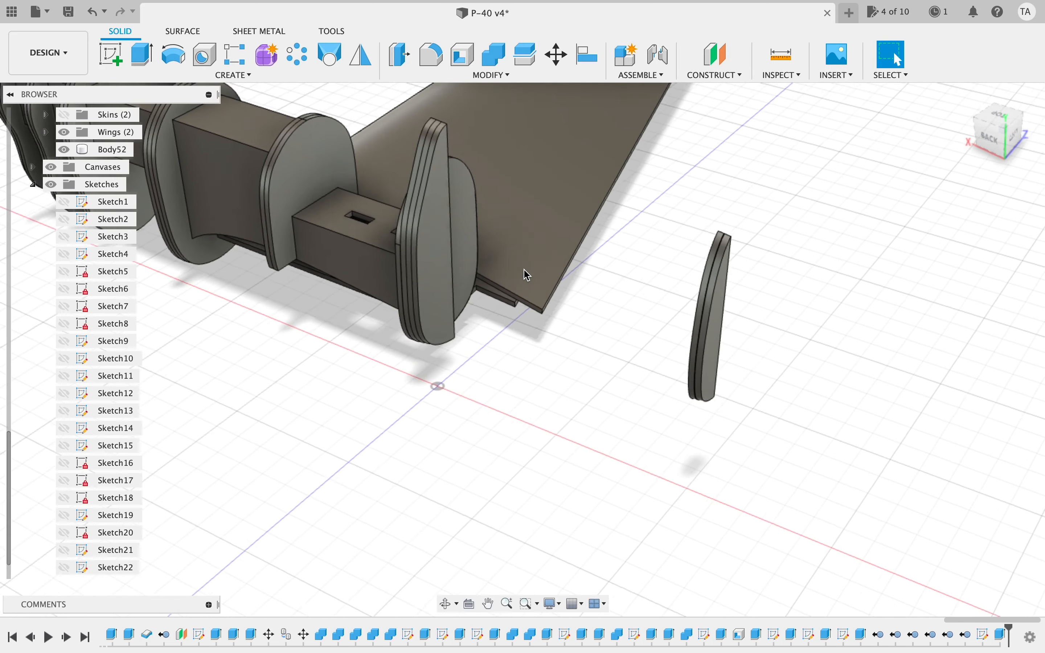
click(361, 54)
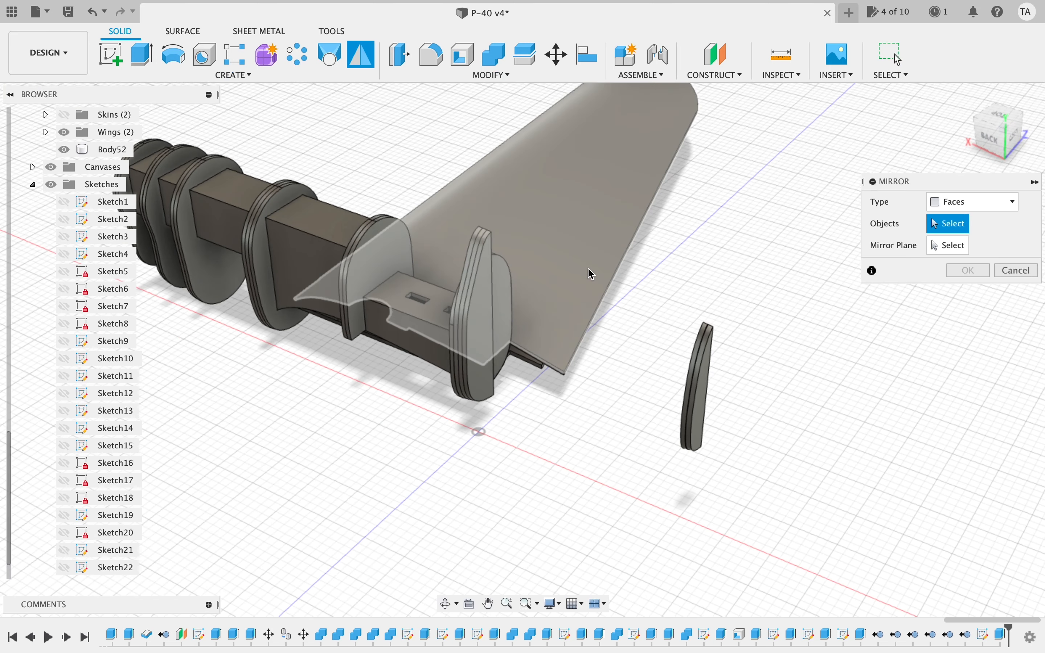
click(712, 359)
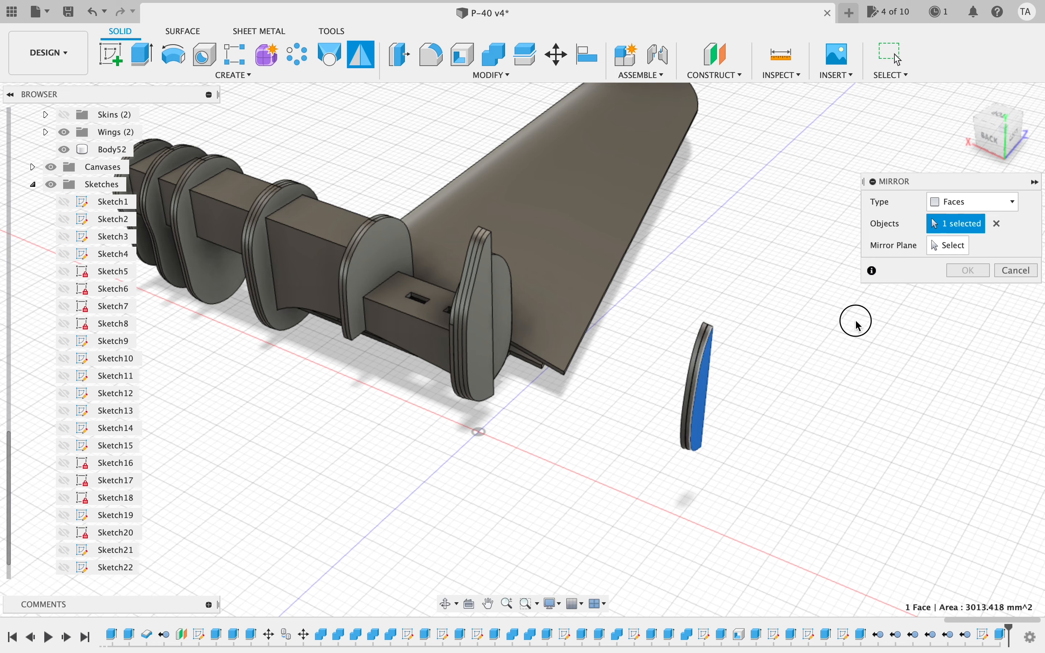
click(952, 210)
click(955, 236)
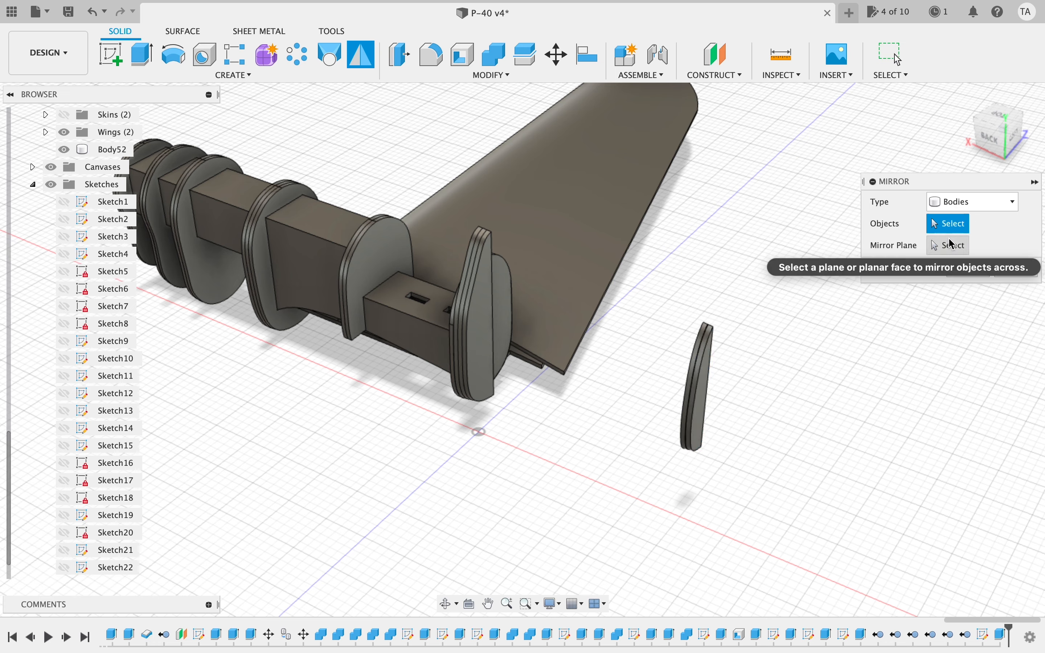
click(701, 363)
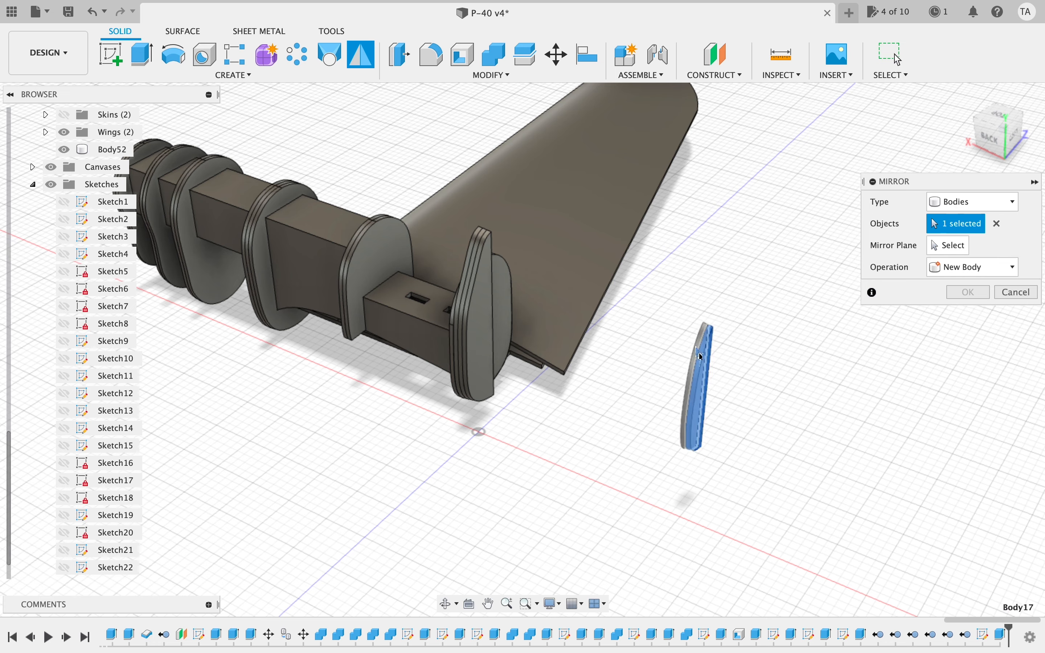
click(696, 368)
click(489, 315)
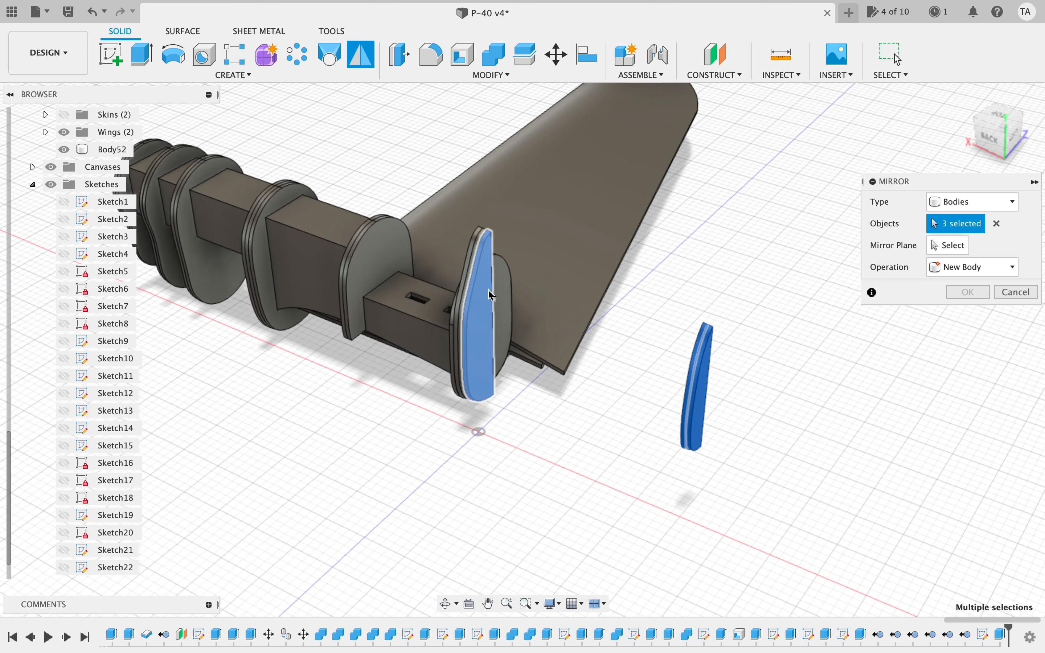
click(482, 234)
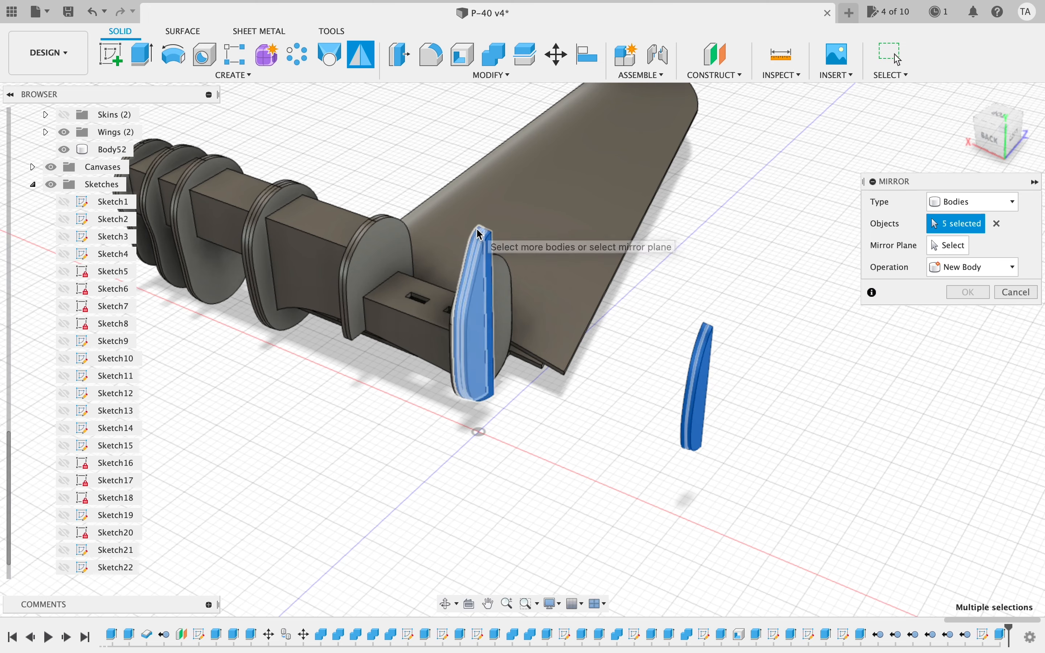
click(947, 246)
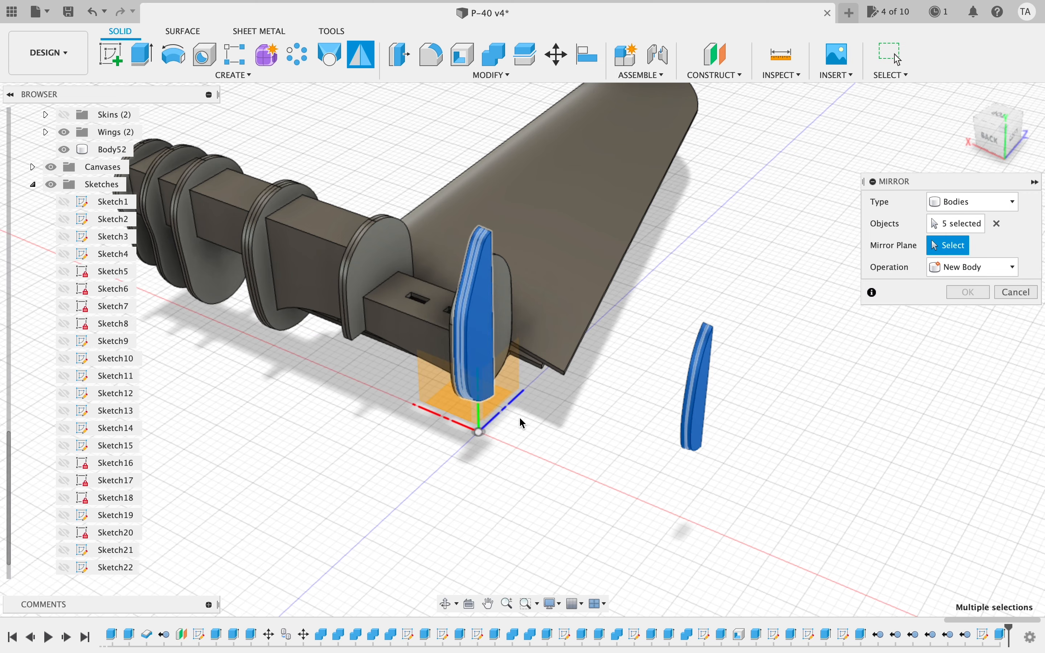
click(422, 385)
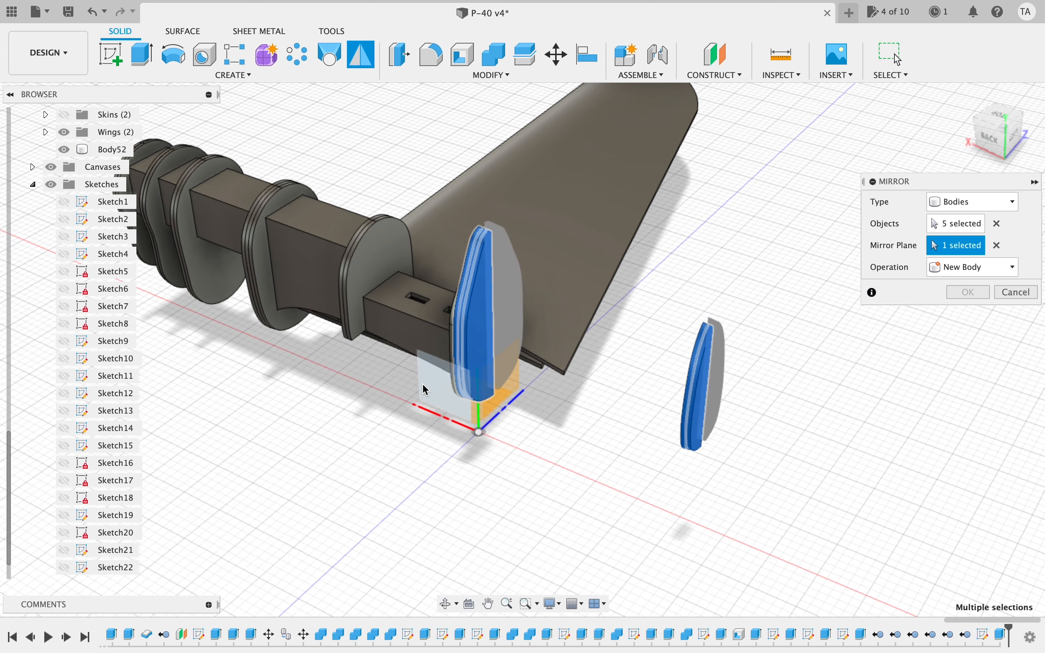
click(1010, 142)
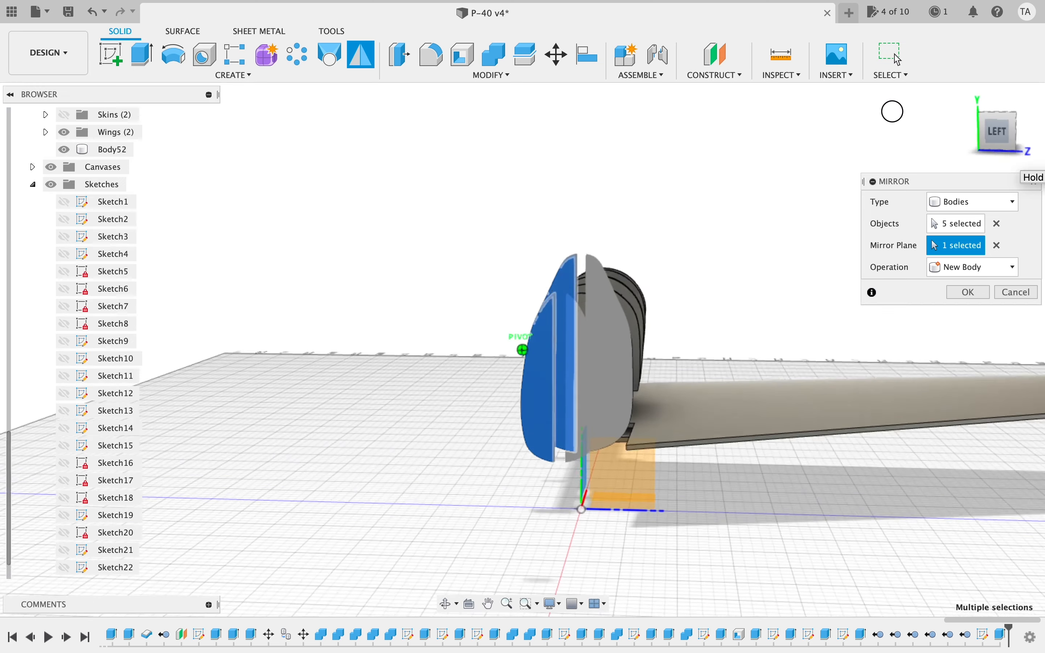
click(959, 294)
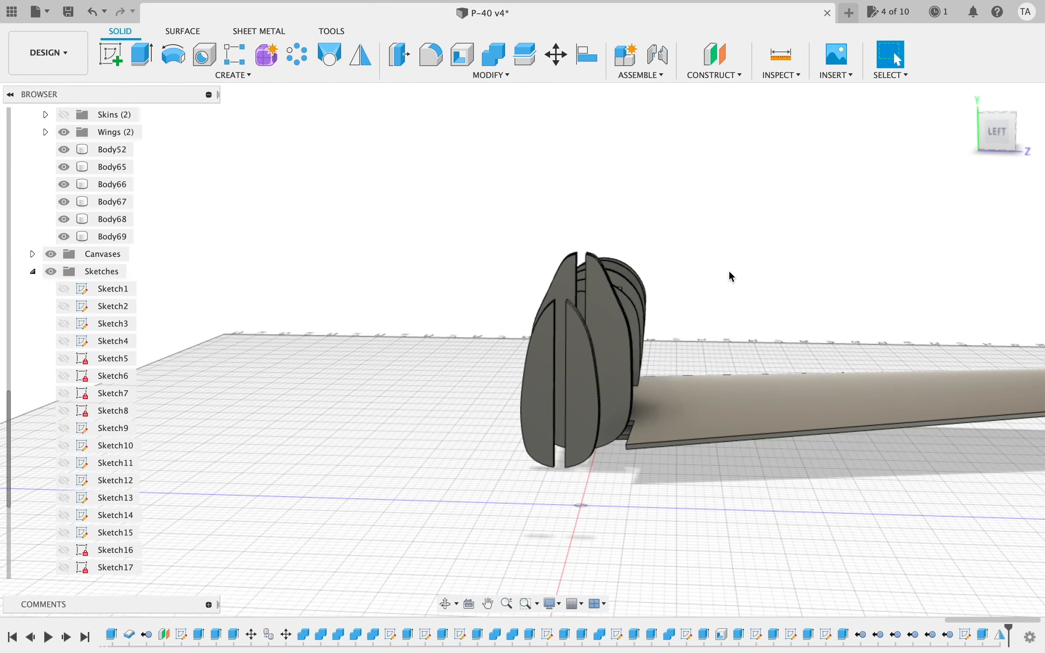
- Move the mirrored bodies Body65 to Body69 into the Formers group and collapse the group
scroll(102, 311, up, 6)
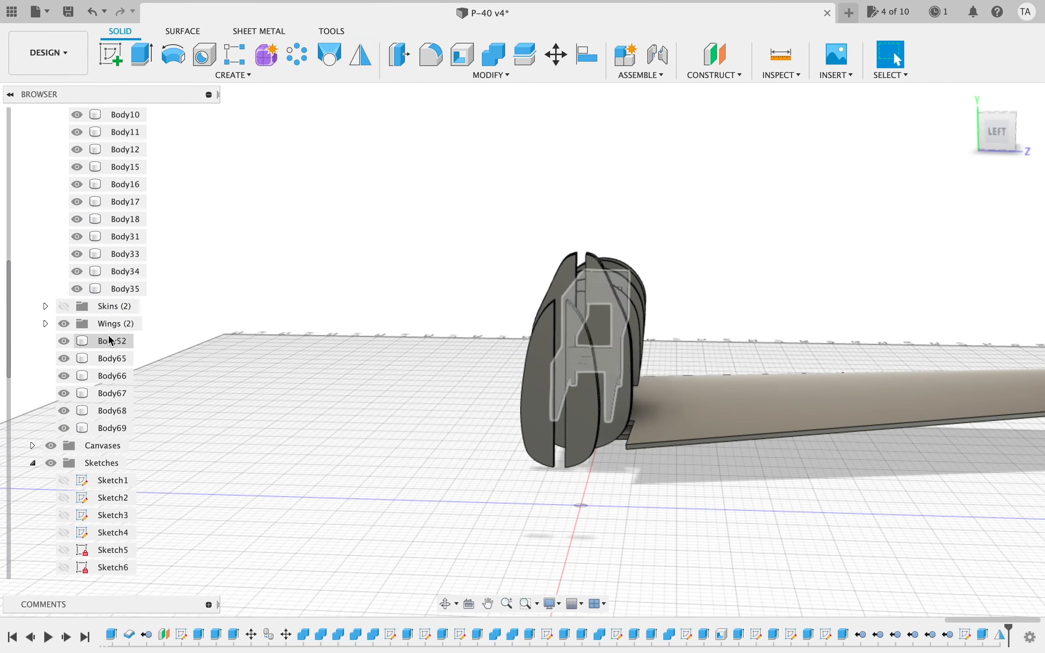
click(110, 342)
click(109, 360)
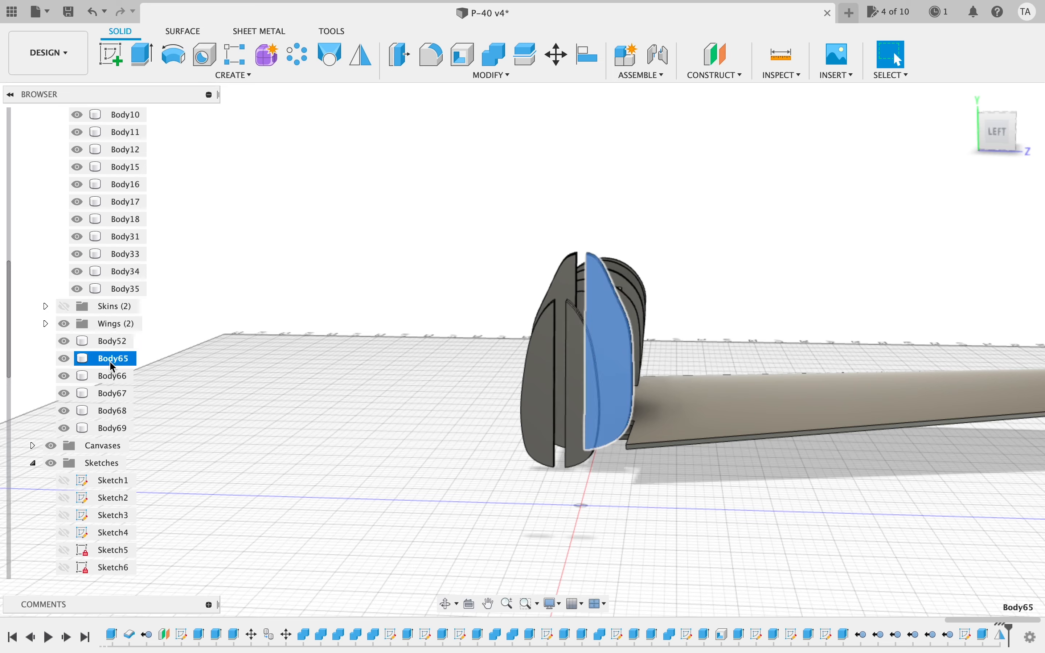
shift+click(113, 428)
drag(114, 358, 117, 202)
click(47, 201)
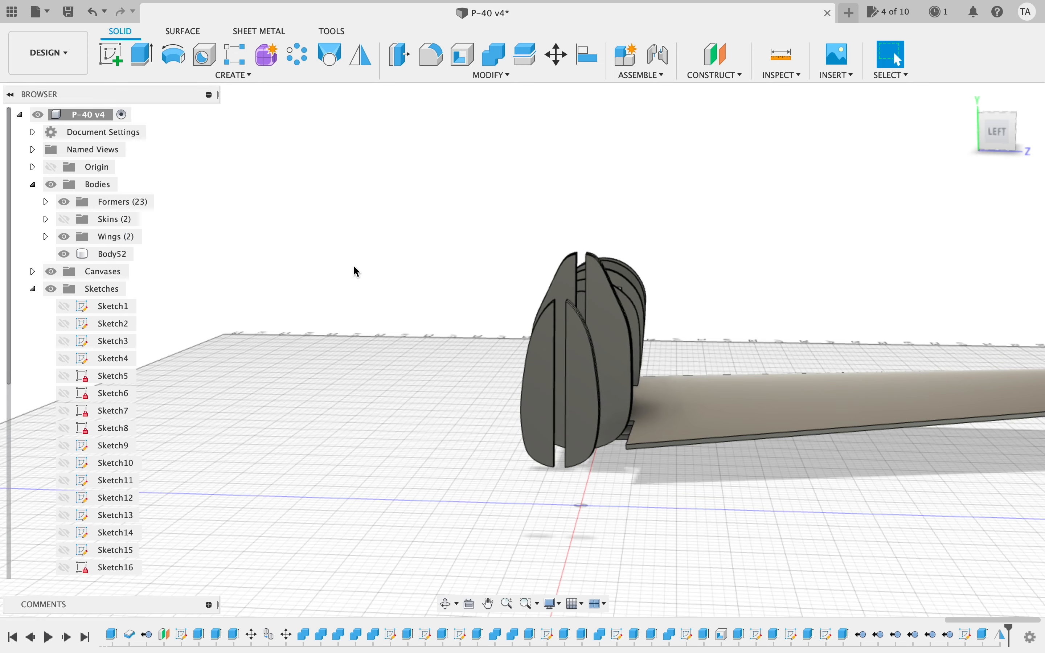
scroll(849, 253, right, 5)
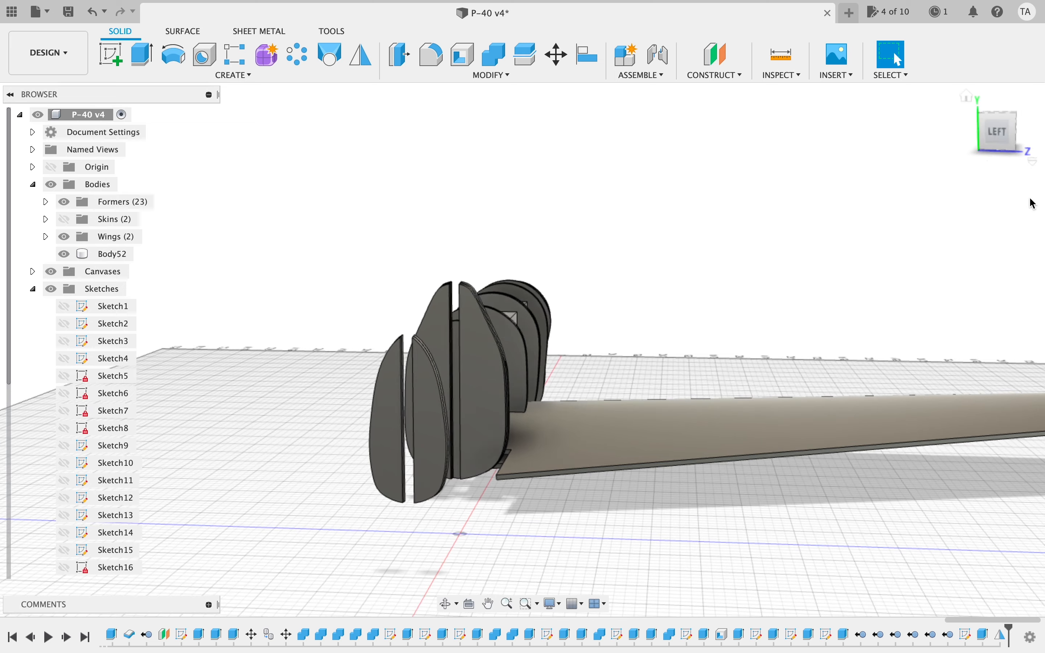
drag(988, 145, 895, 156)
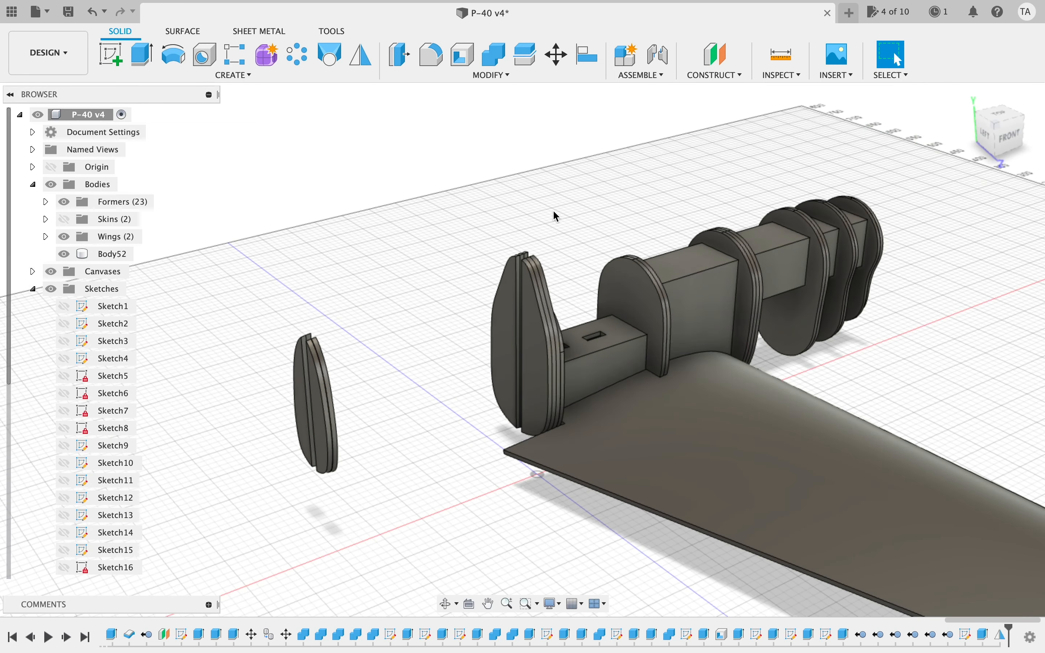
- Show Sketch21, the tail panel profile sketch, again
scroll(556, 215, left, 5)
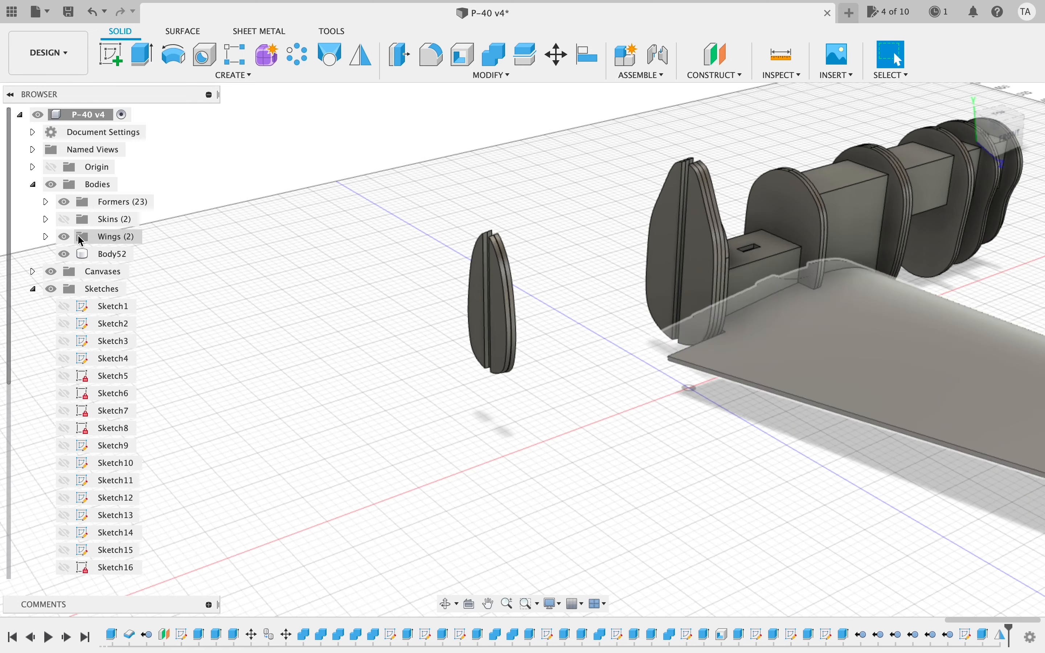
scroll(93, 388, down, 5)
click(64, 532)
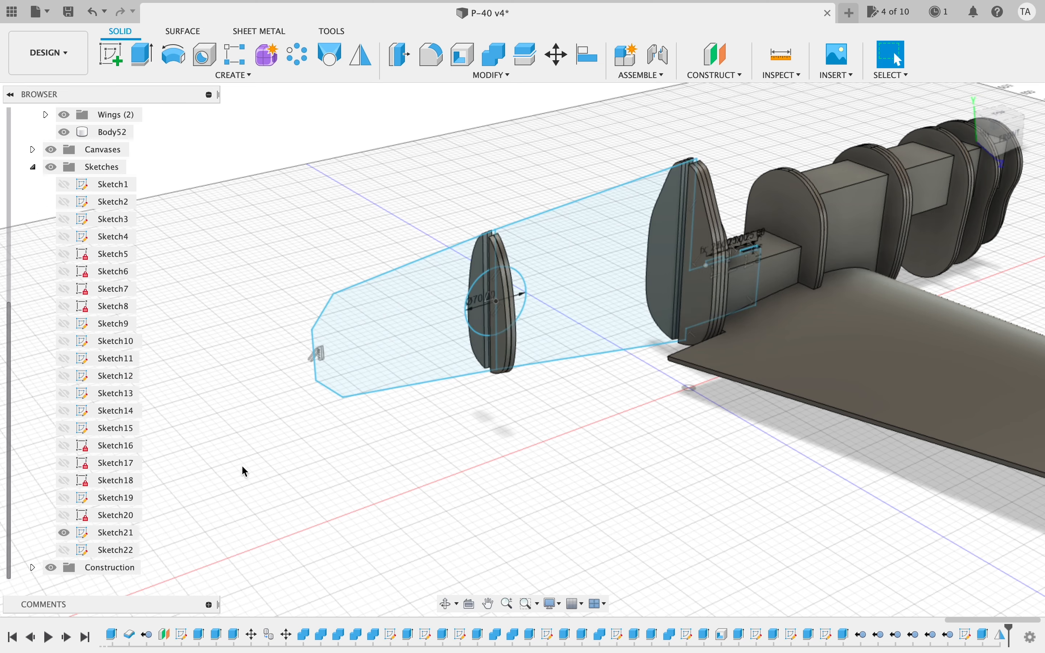
- Extrude the rear tail panel profile together with the full 70 mm circle by the foam parameter as a new body
scroll(344, 340, up, 5)
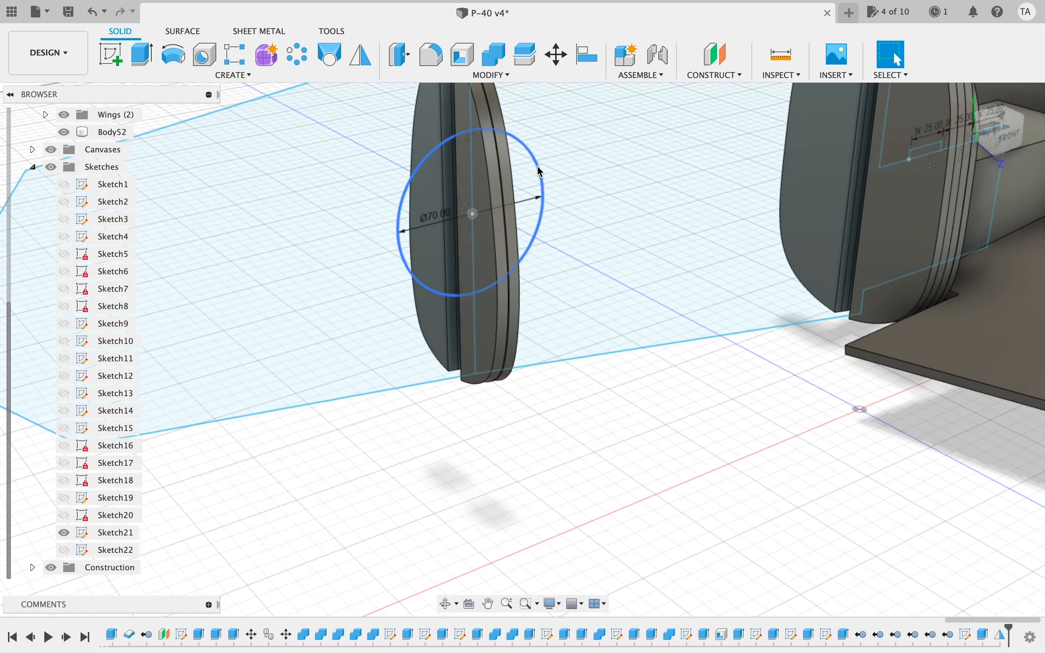
click(534, 173)
click(424, 198)
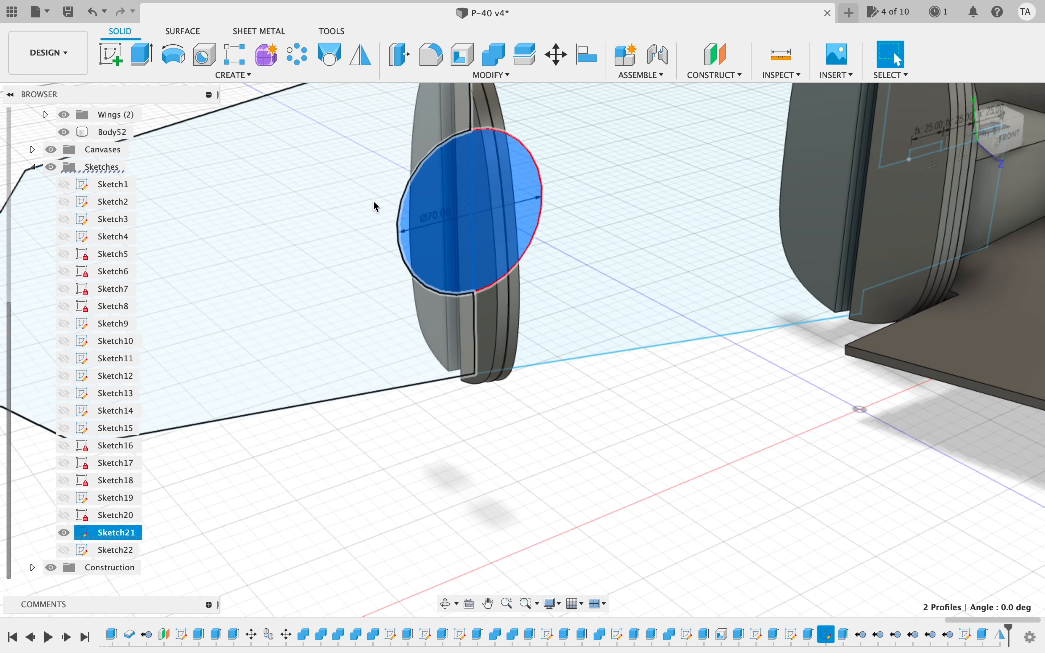
click(354, 212)
scroll(452, 330, down, 4)
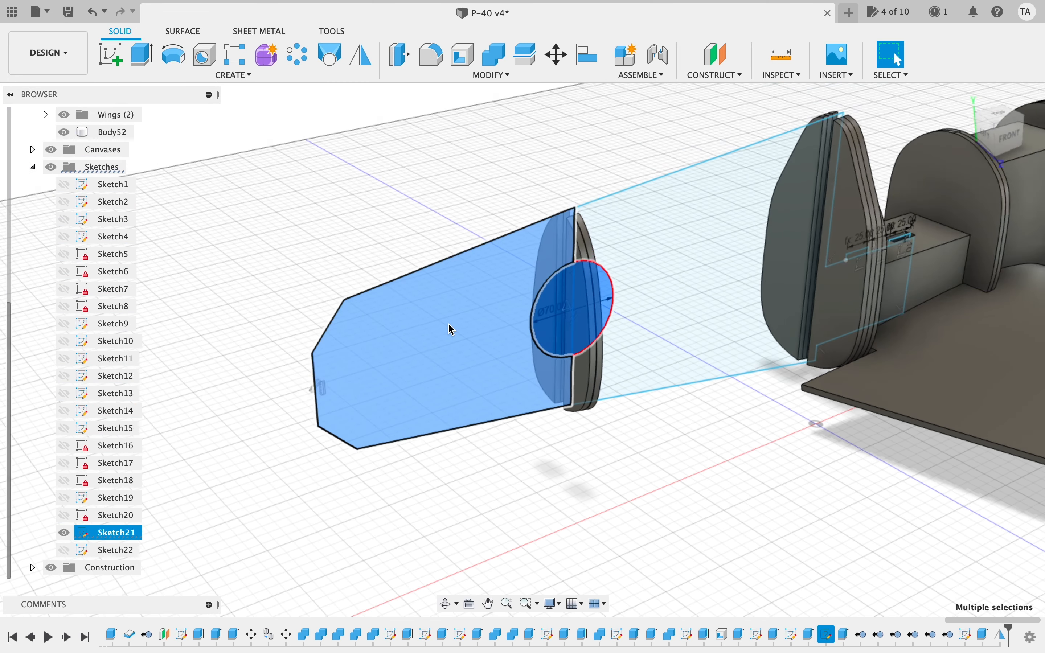
text(e)
text(f)
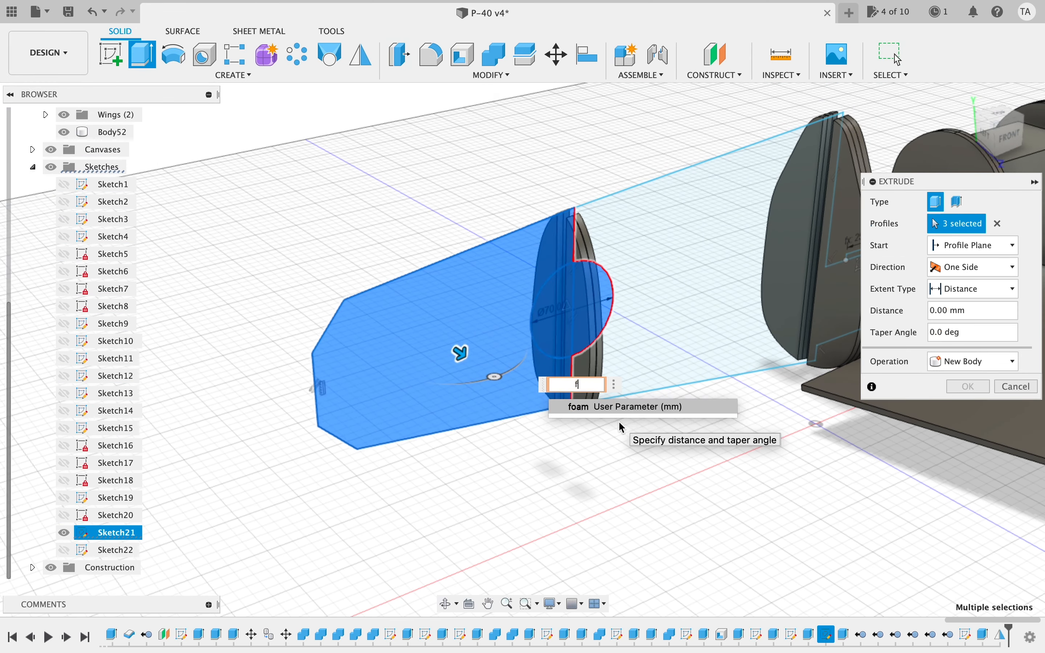
key(Return)
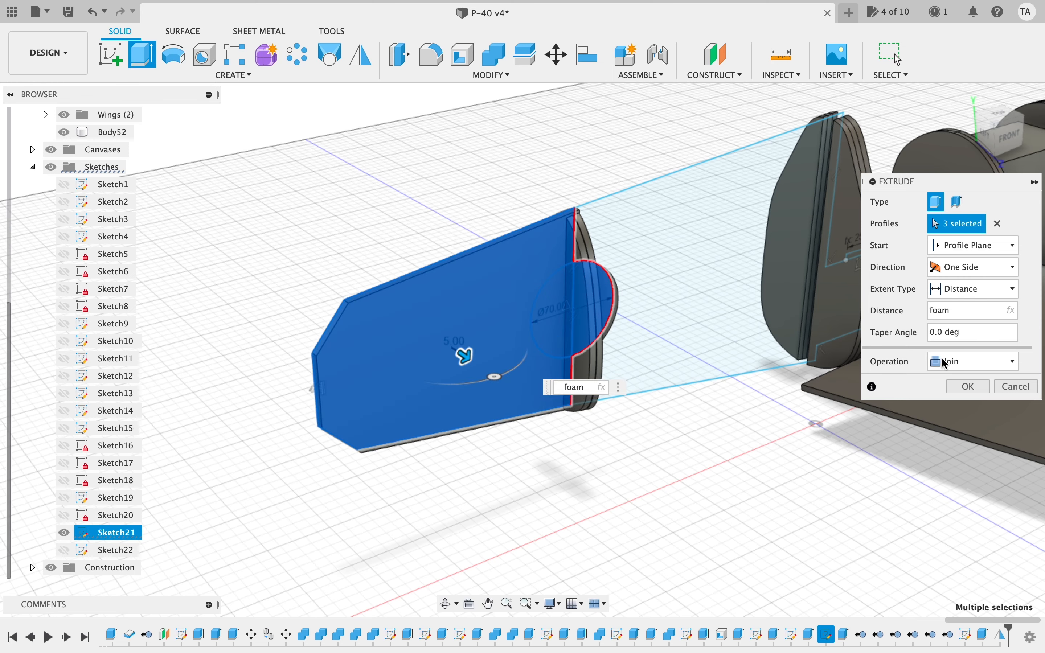
click(955, 363)
click(950, 426)
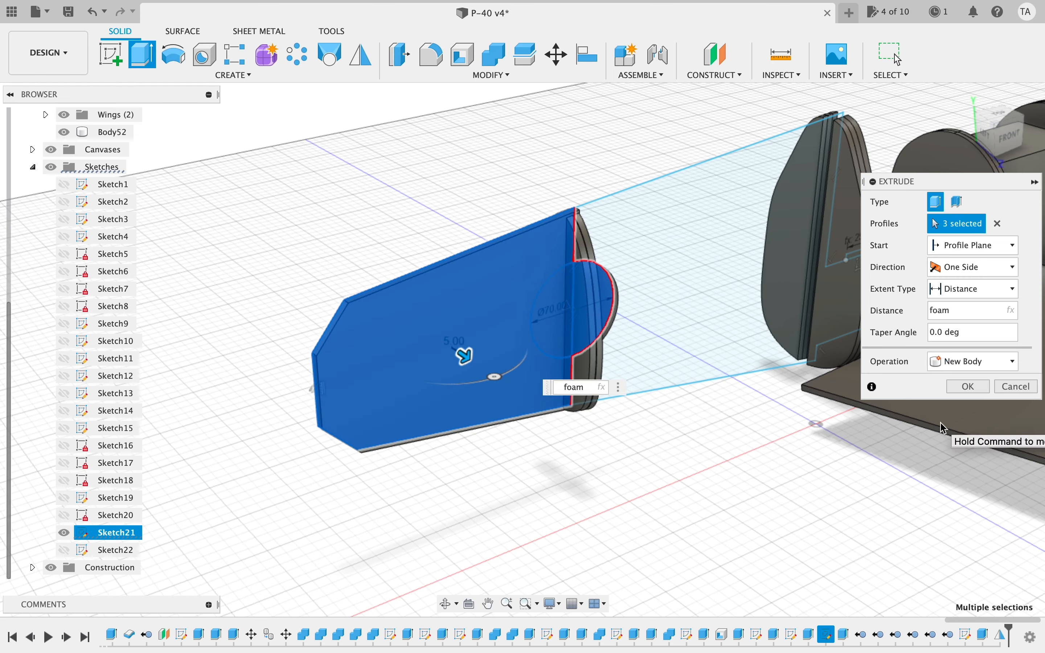
click(981, 380)
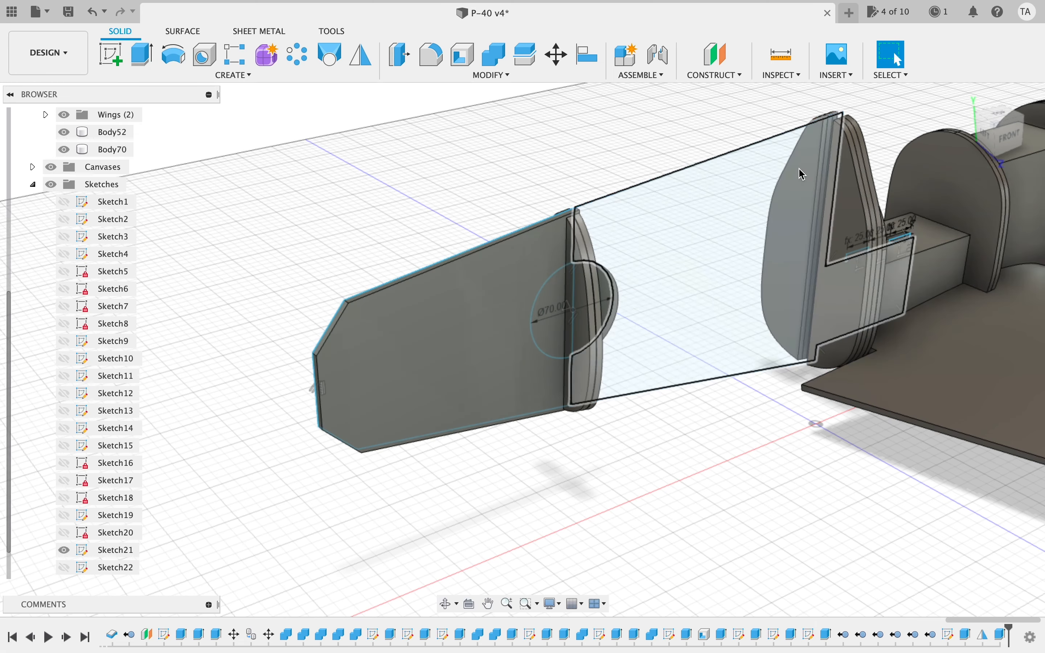
- Create a body group named Internal Structure with a subgroup named Fuselage box inside it
scroll(93, 181, up, 5)
scroll(97, 168, down, 2)
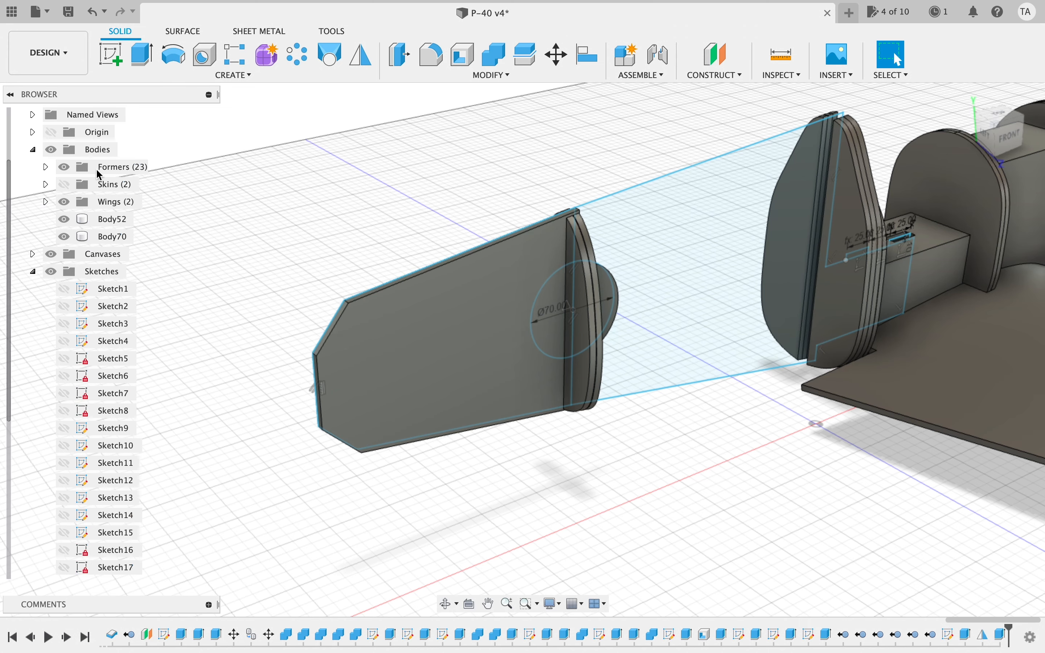
right_click(112, 161)
click(138, 183)
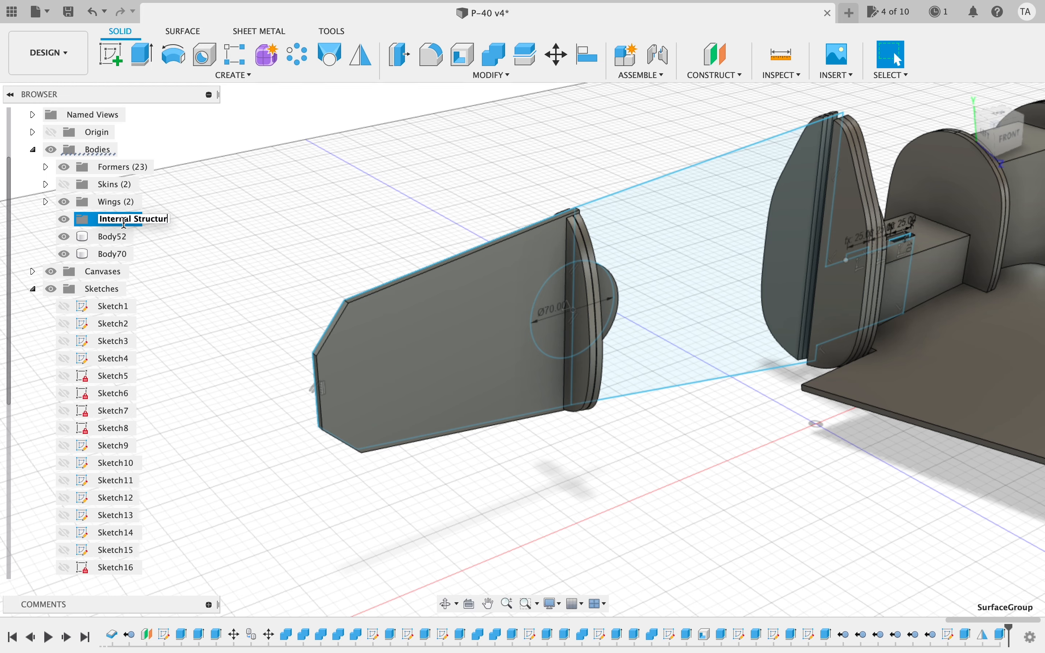
right_click(147, 222)
click(177, 234)
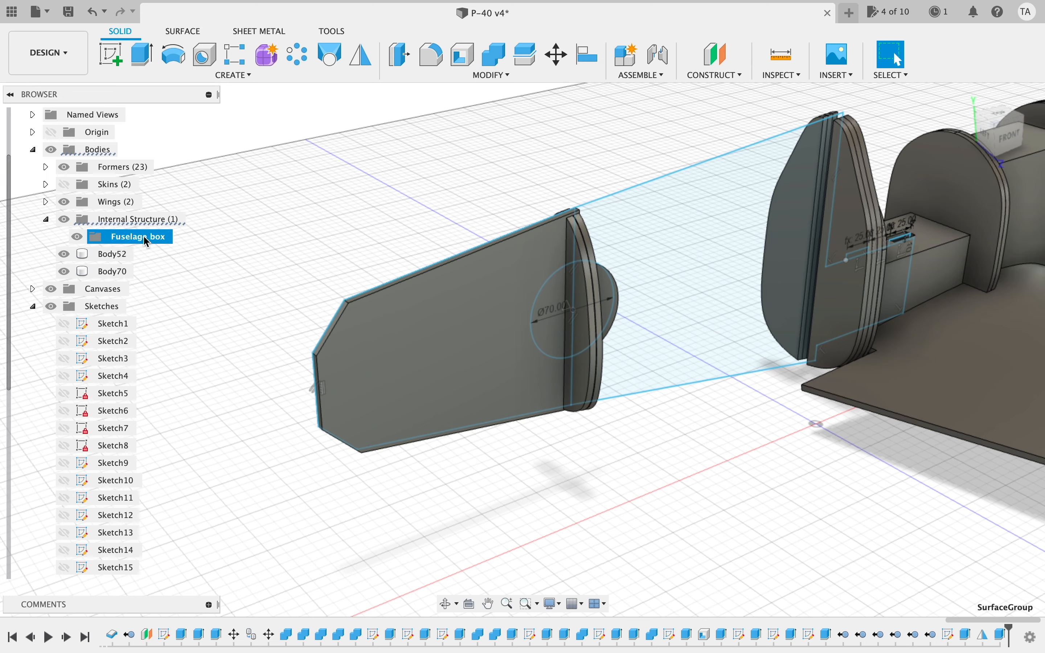
- Add a Backbones subgroup to Internal Structure, then put Body52 into Fuselage box and the tail plate Body70 into Backbones
right_click(147, 223)
key(Escape)
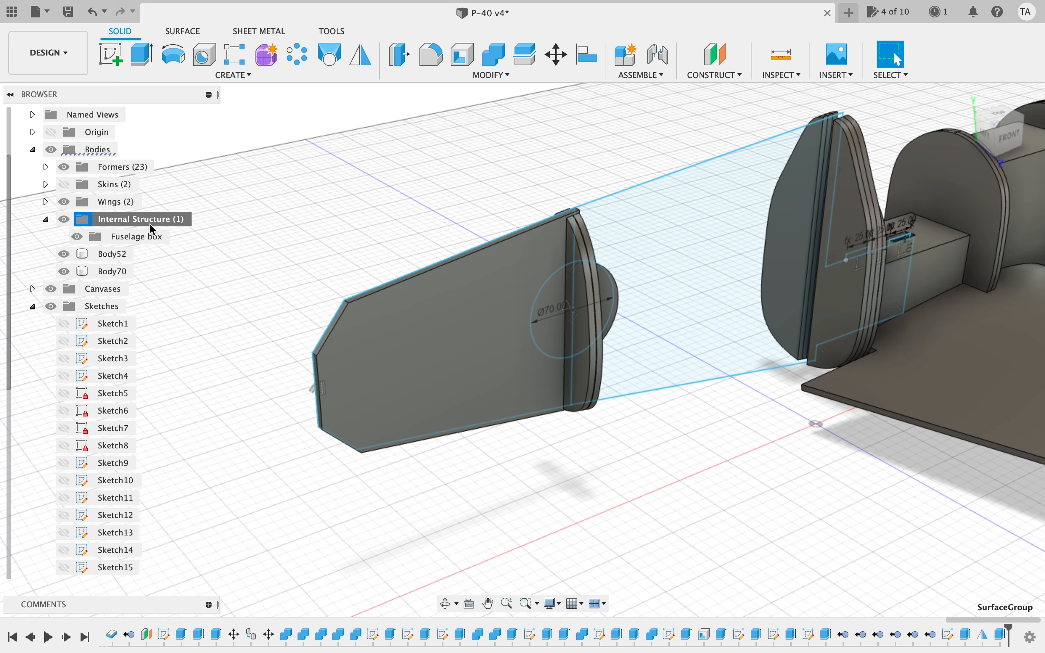
right_click(152, 229)
click(168, 235)
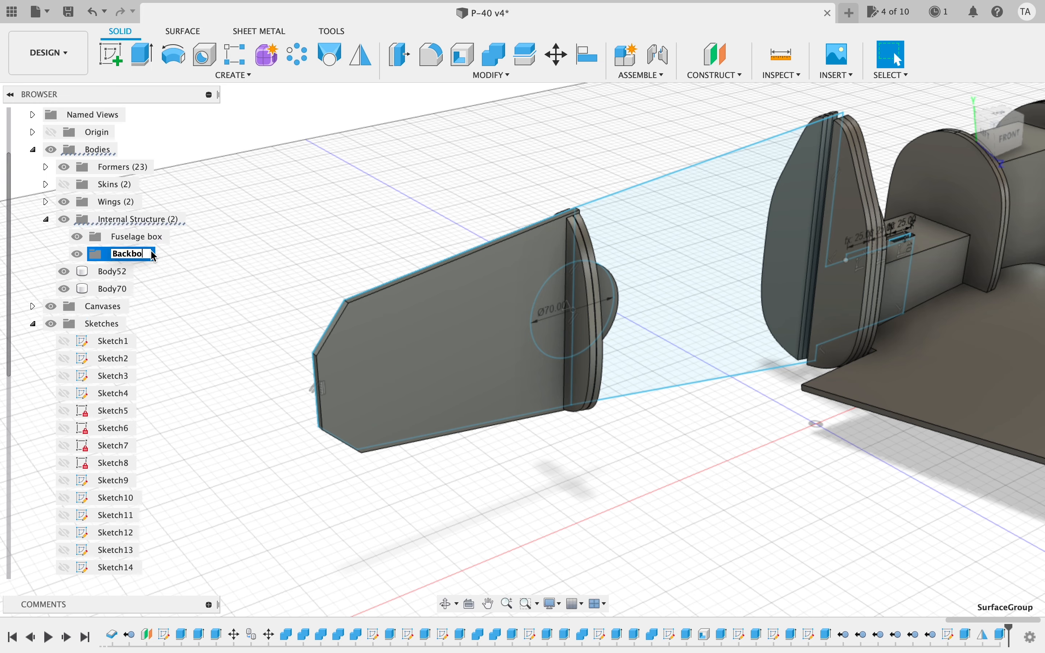
drag(119, 272, 159, 243)
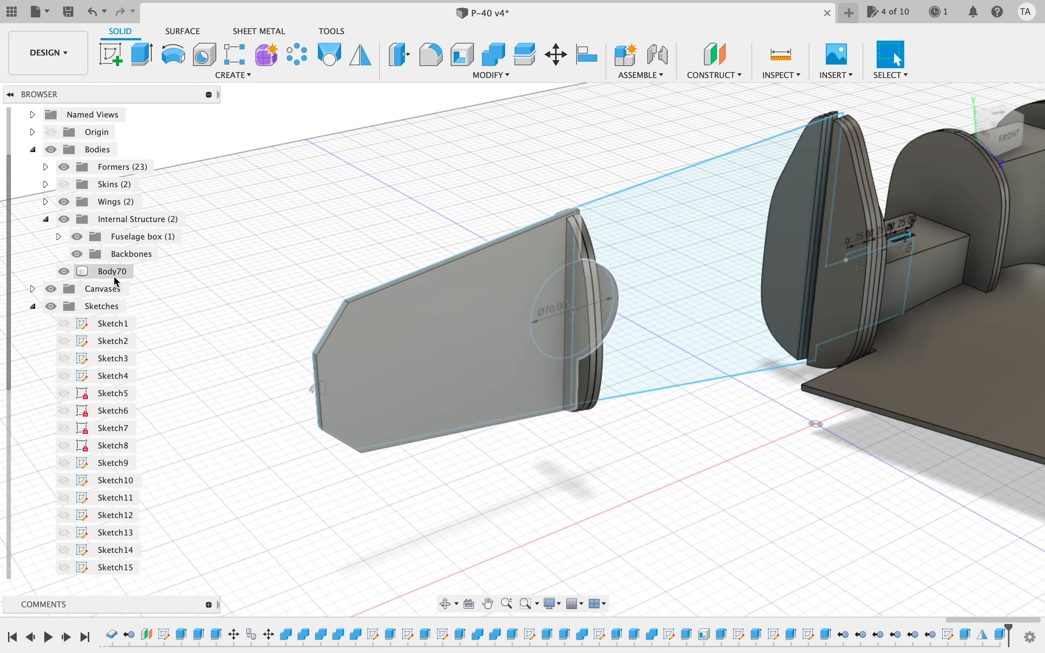
drag(113, 272, 145, 255)
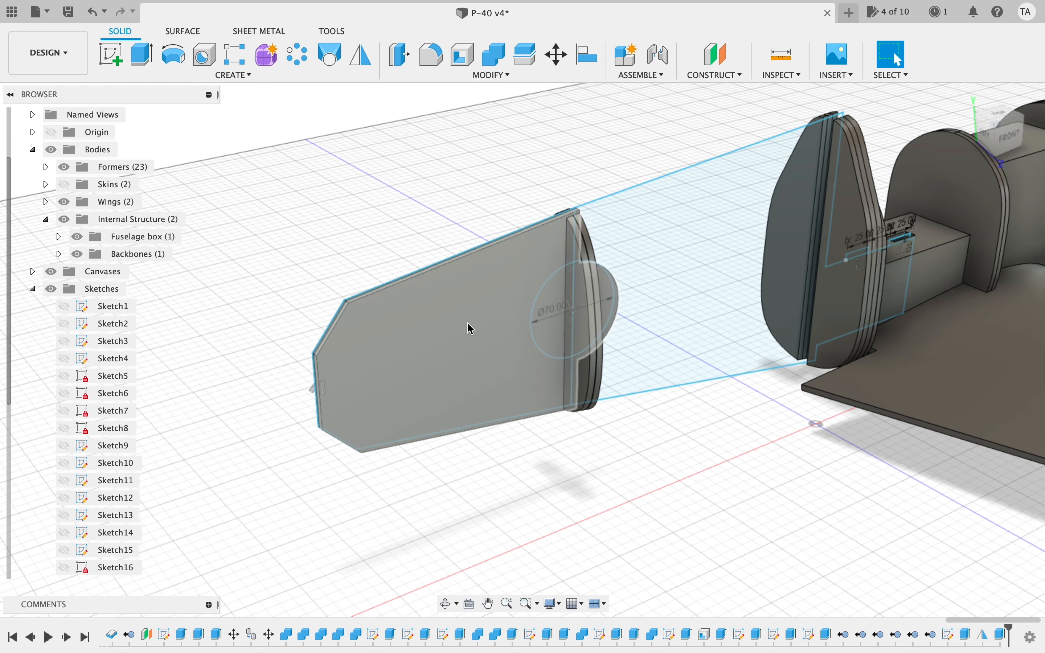
mouse_move(1006, 132)
mouse_down()
mouse_move(975, 102)
mouse_move(962, 122)
mouse_up()
click(471, 317)
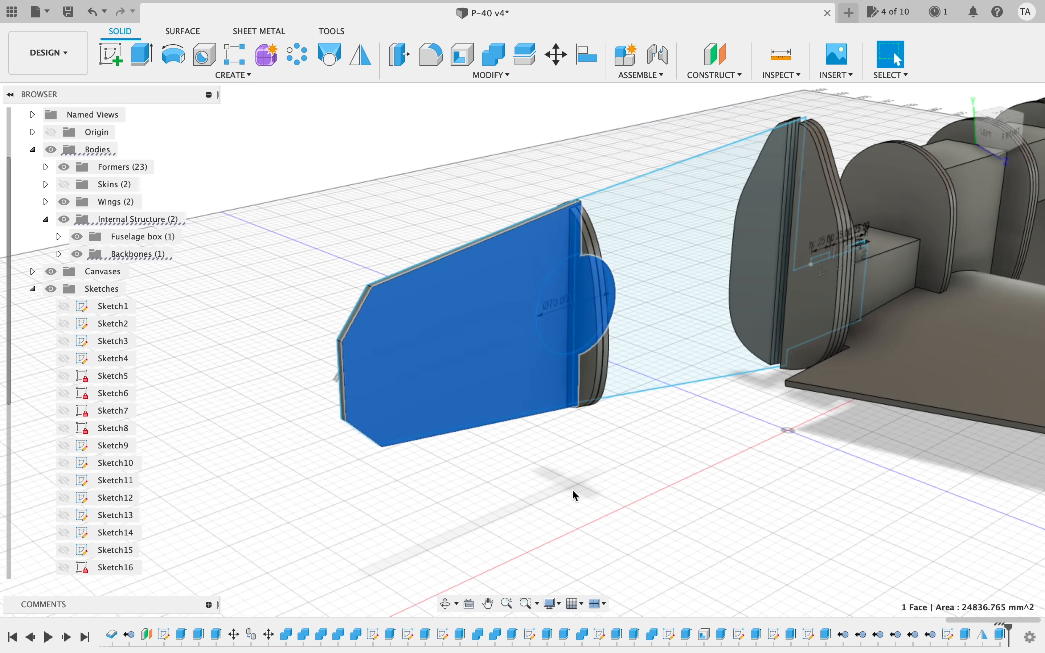
key(q)
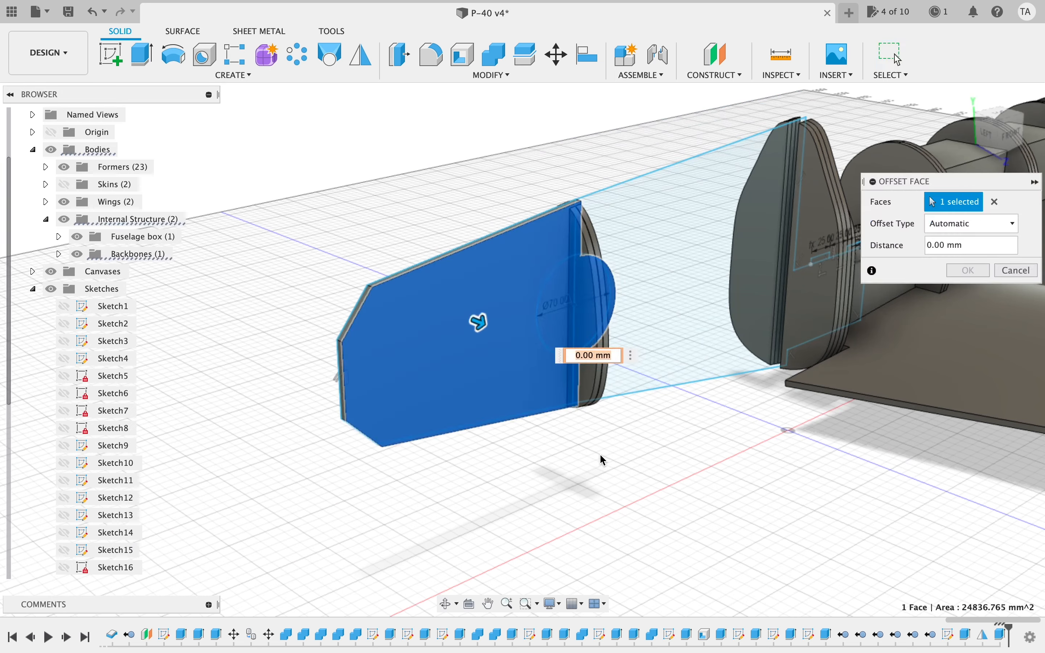
click(1020, 269)
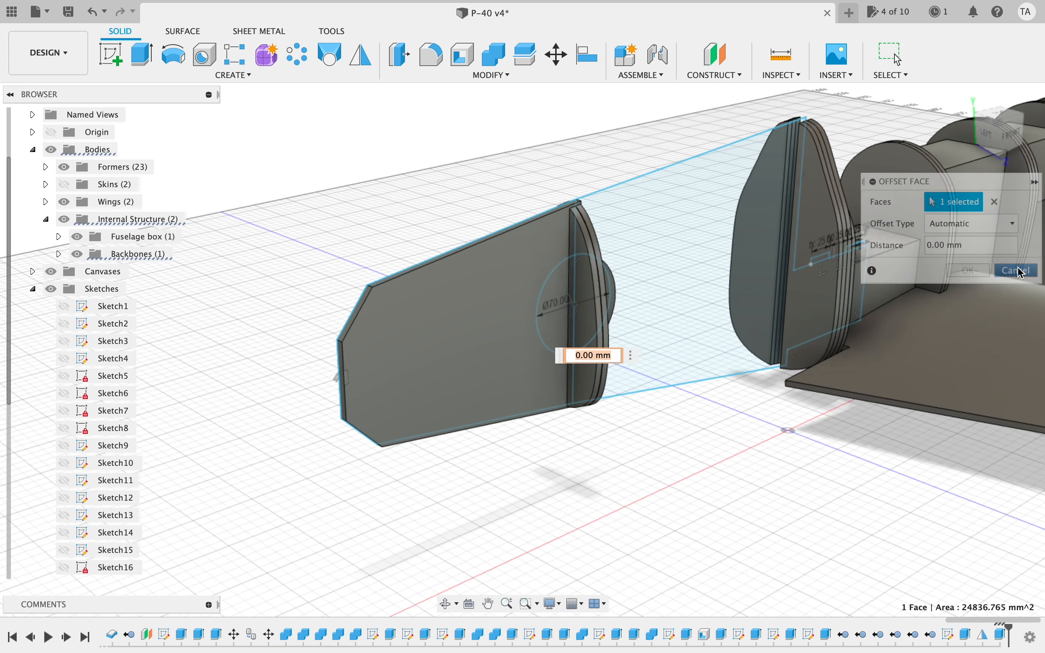
- Extrude the tail plate's face by the foam parameter as a new body and move that body into the Backbones group
click(469, 358)
click(134, 59)
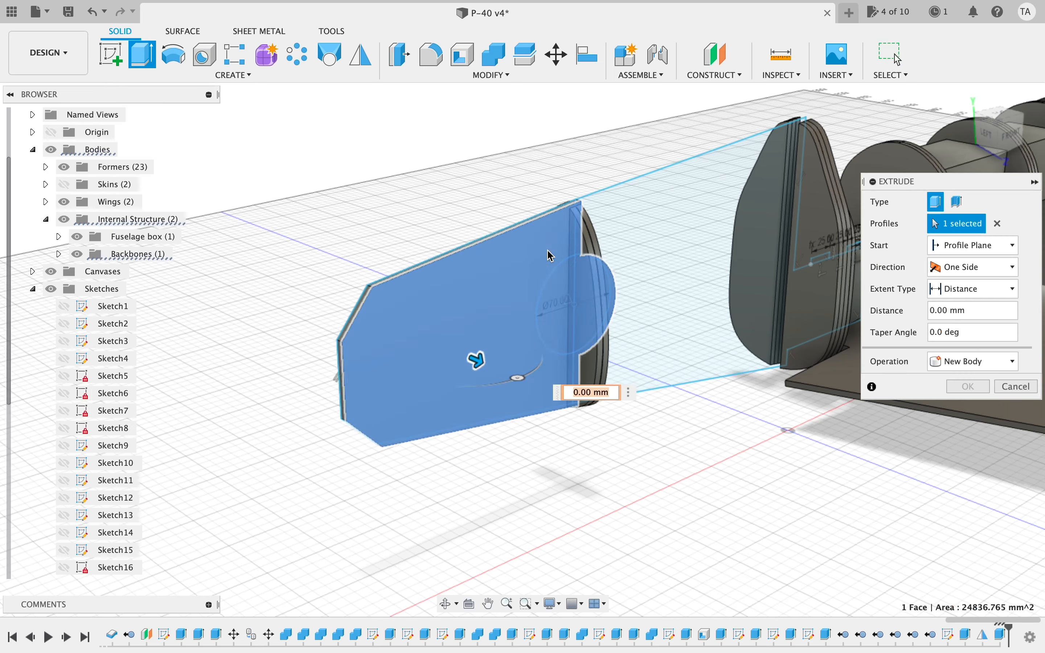
text(fo)
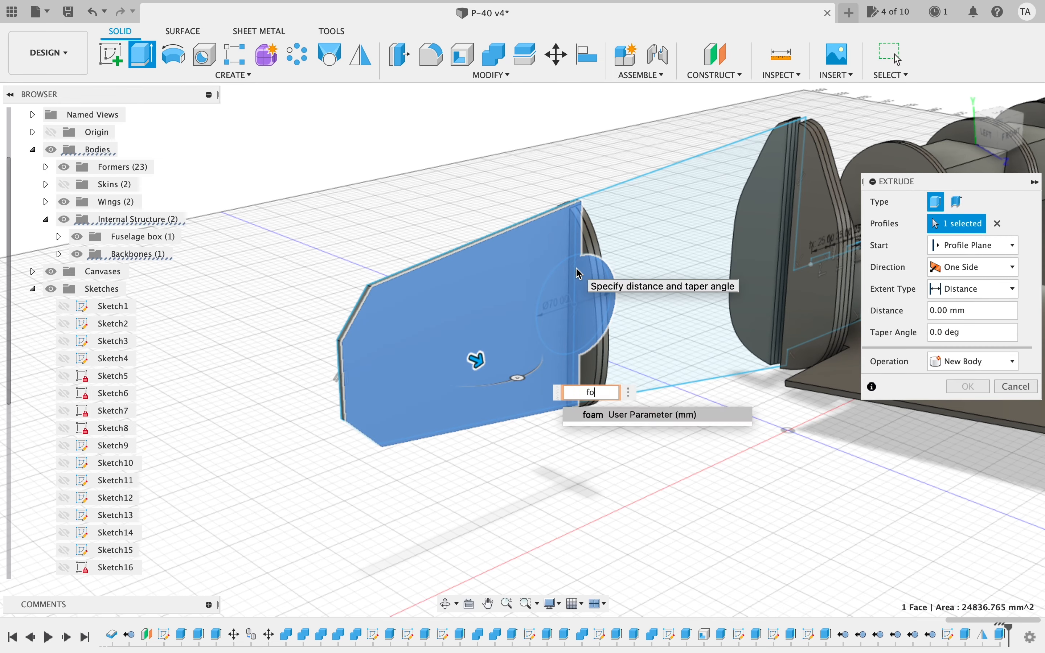
key(Return)
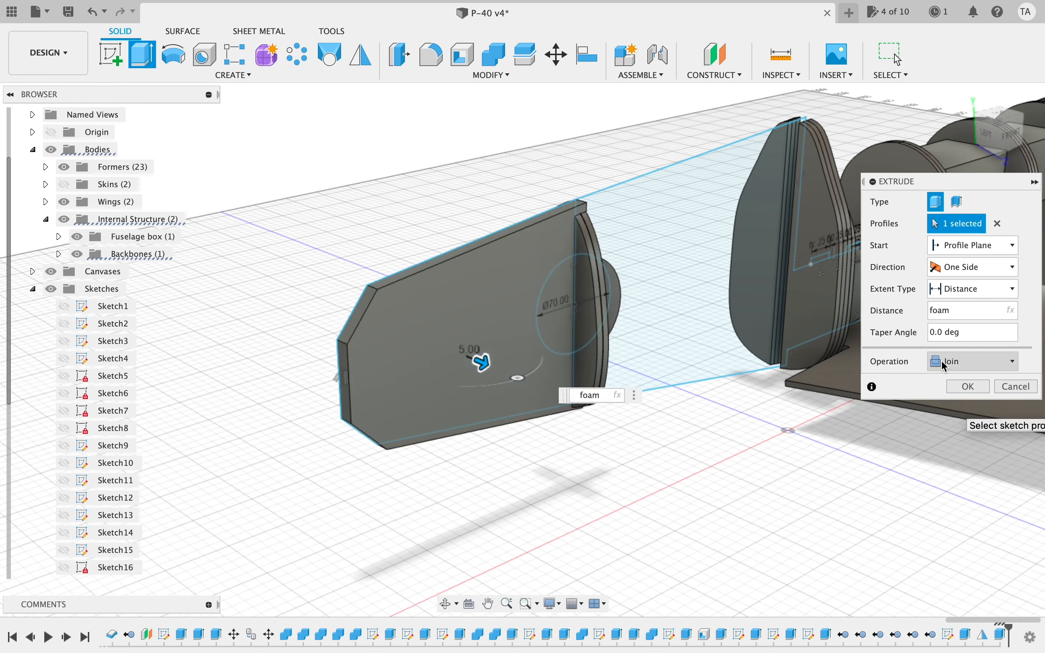
click(953, 362)
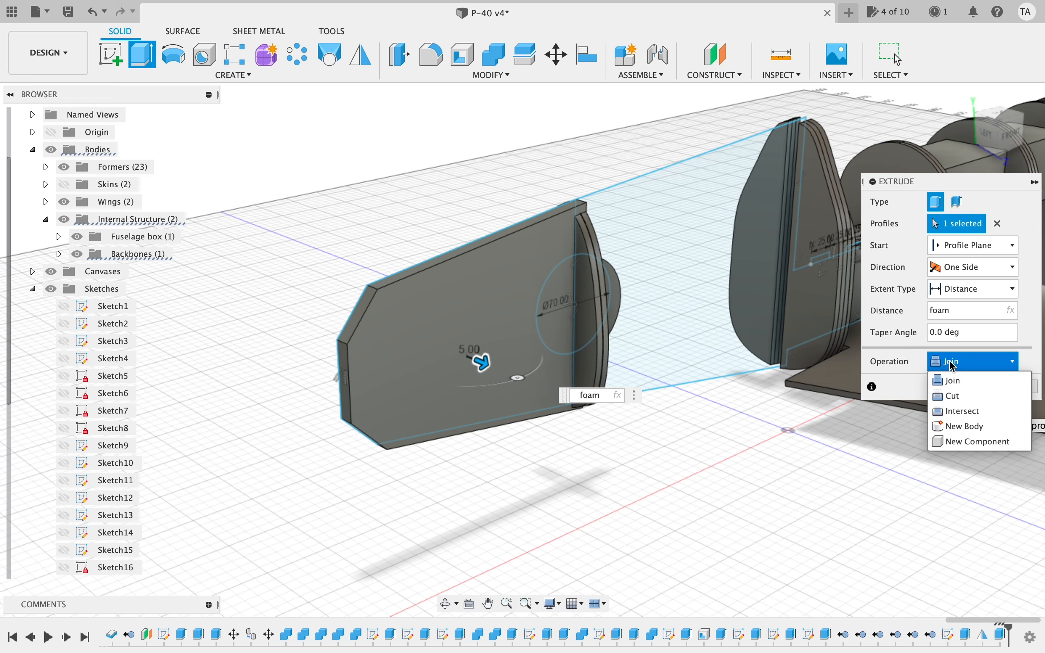
click(964, 426)
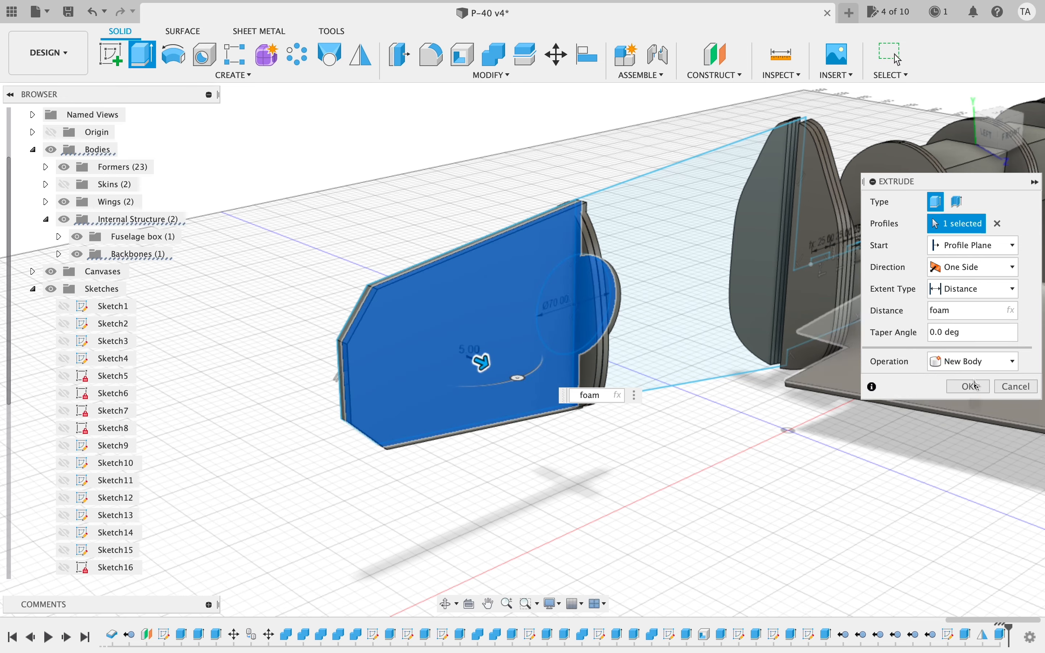
click(971, 385)
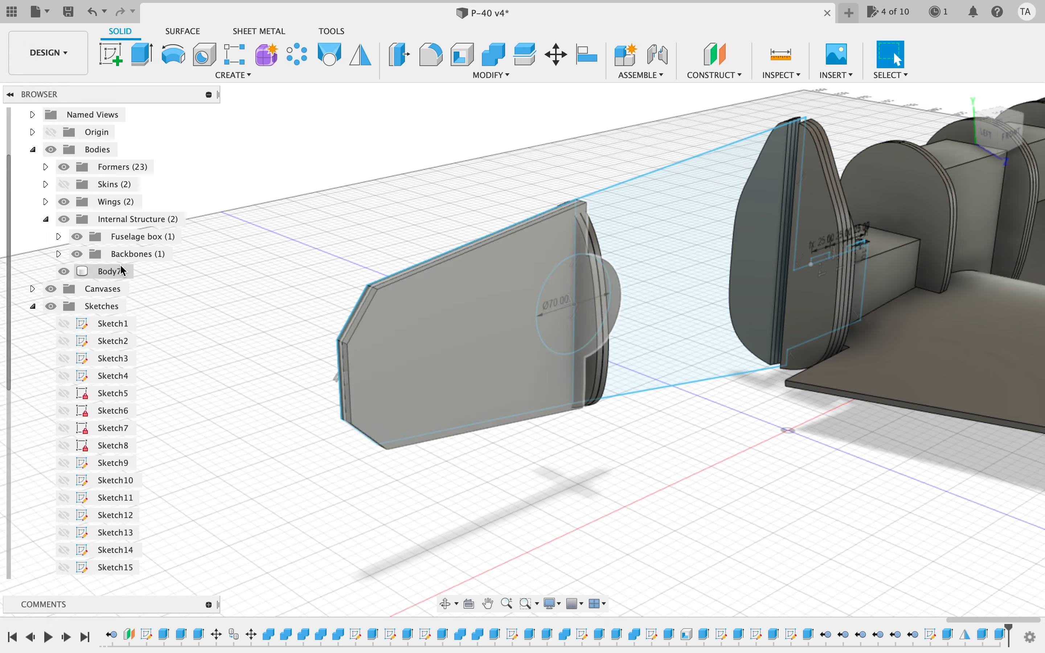
drag(128, 270, 132, 254)
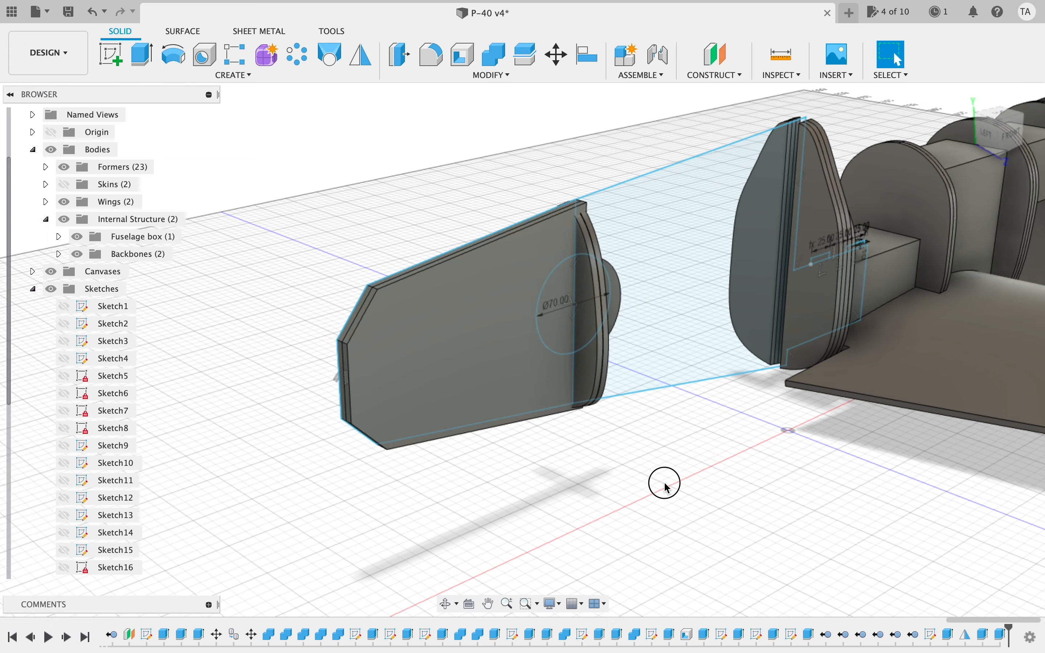
- Select the large panel profile ahead of the rear tail plate and hide the Fuselage box group
mouse_move(804, 445)
shift+middle_down()
mouse_move(888, 205)
mouse_move(953, 142)
mouse_move(632, 122)
mouse_move(557, 189)
mouse_move(600, 108)
mouse_move(635, 124)
shift+middle_up()
click(489, 370)
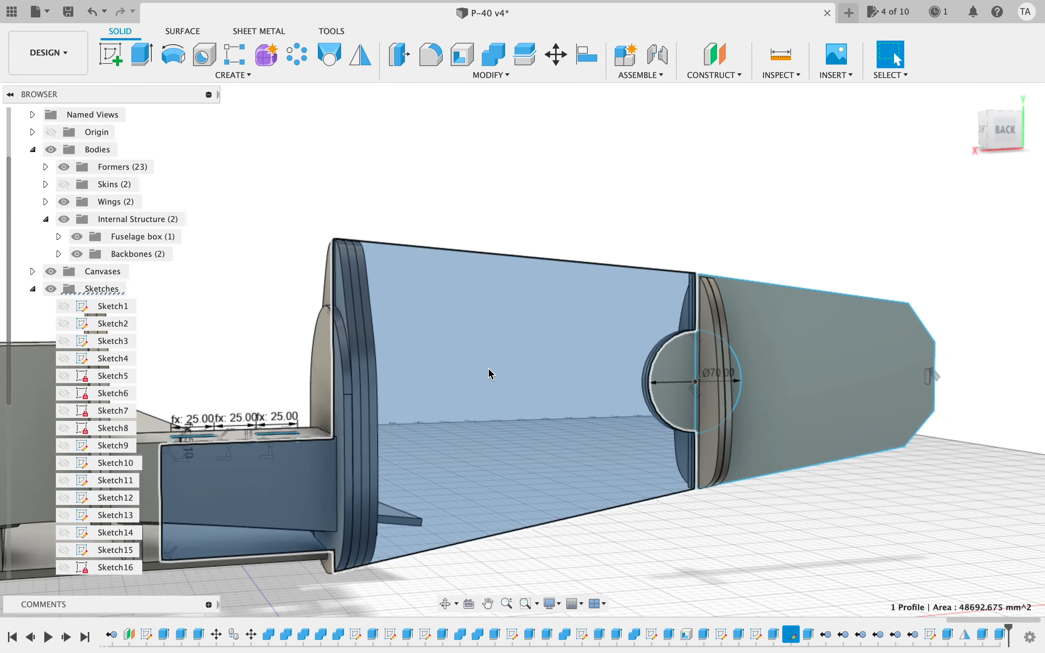
scroll(488, 369, left, 5)
scroll(488, 368, left, 2)
click(72, 202)
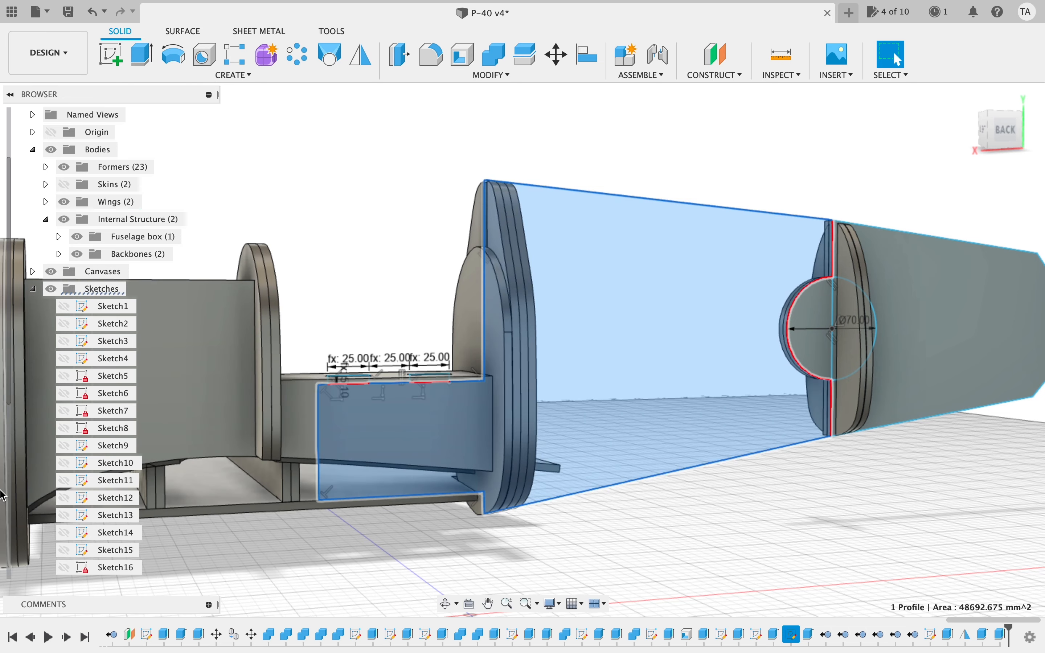
click(84, 242)
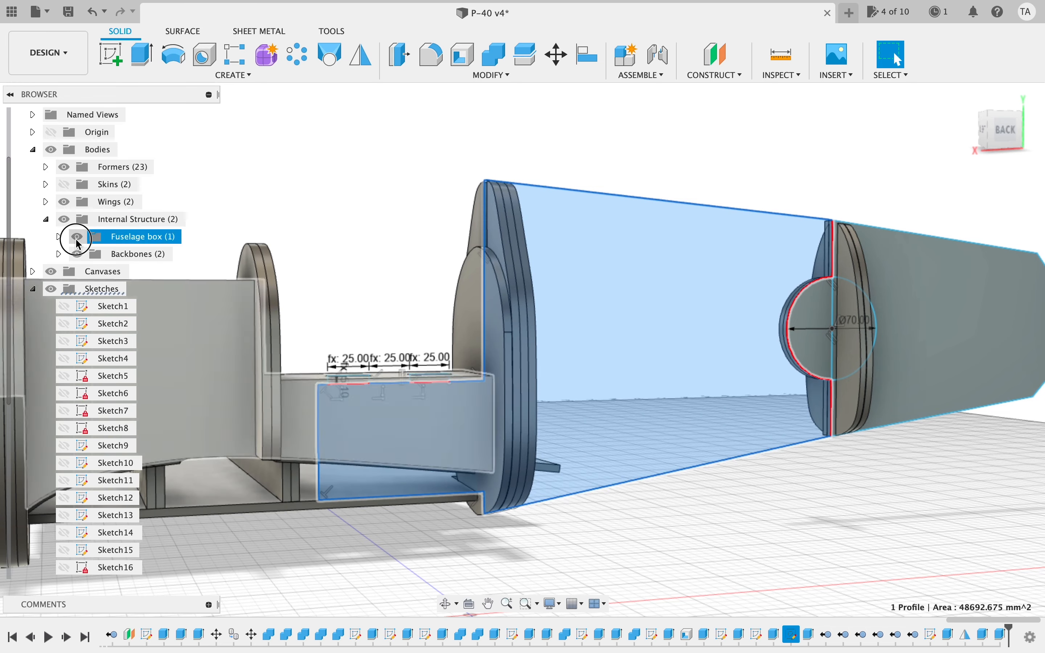
click(79, 238)
- Add the two small tab profiles on the upper edge of the panel's forward extension to the panel profile selection
scroll(383, 372, up, 5)
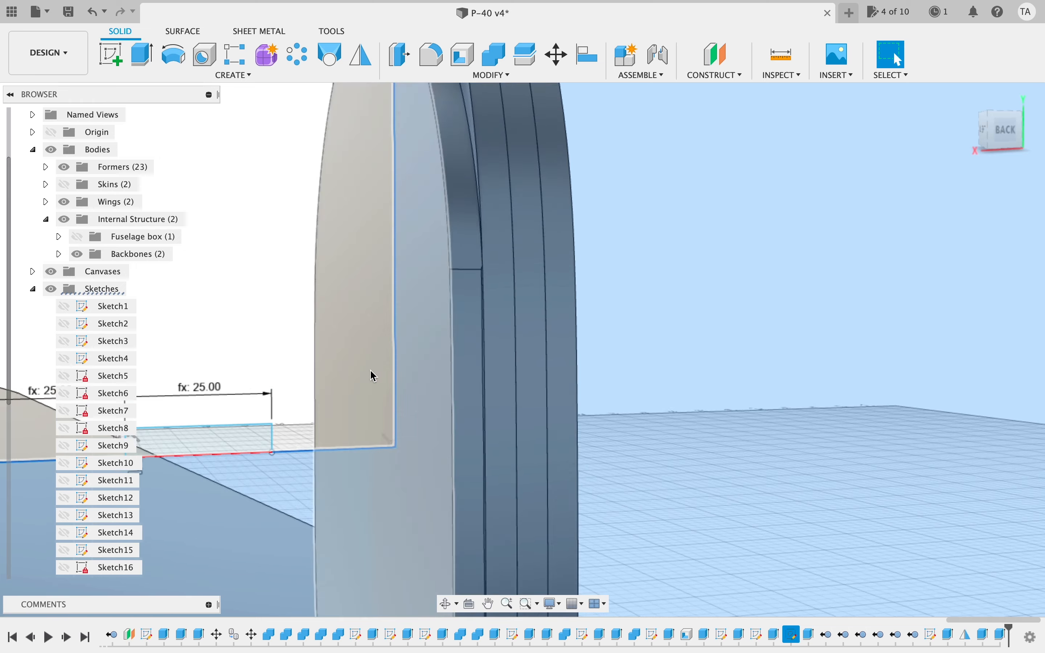
scroll(370, 370, left, 5)
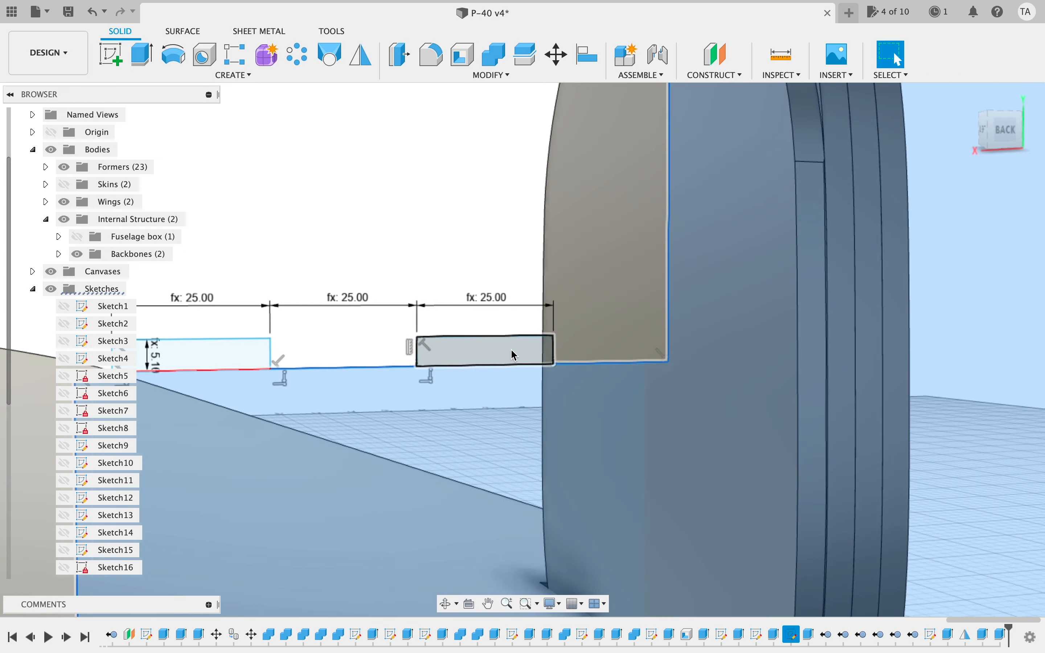
click(511, 351)
click(229, 352)
scroll(452, 378, down, 8)
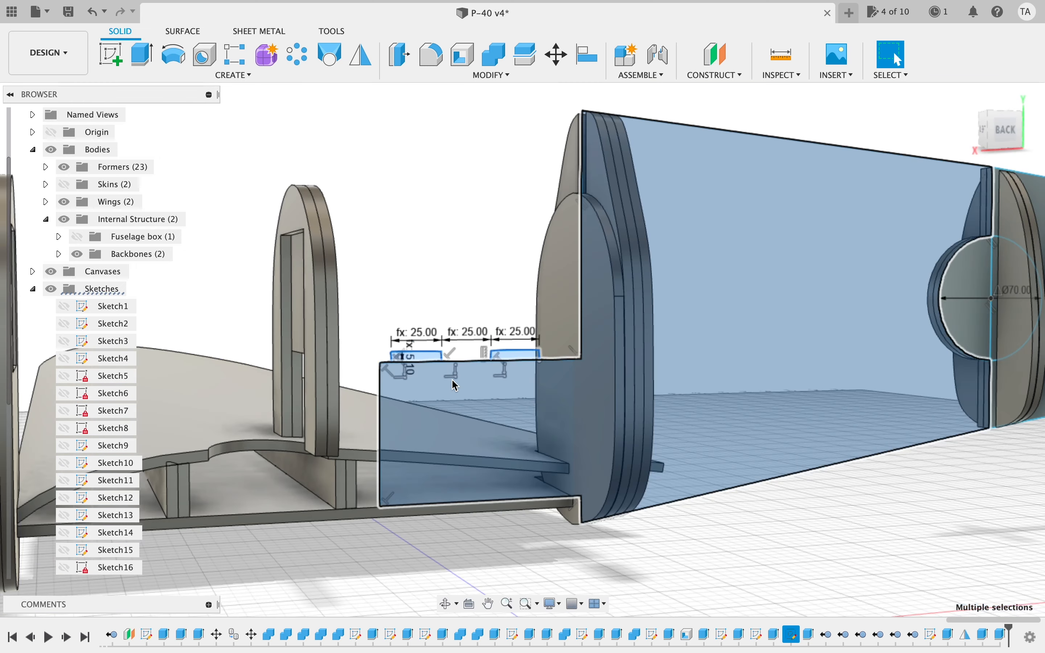
- Extrude the panel and its two tab profiles by the foam parameter as a new body and move it into the Backbones group
key(q)
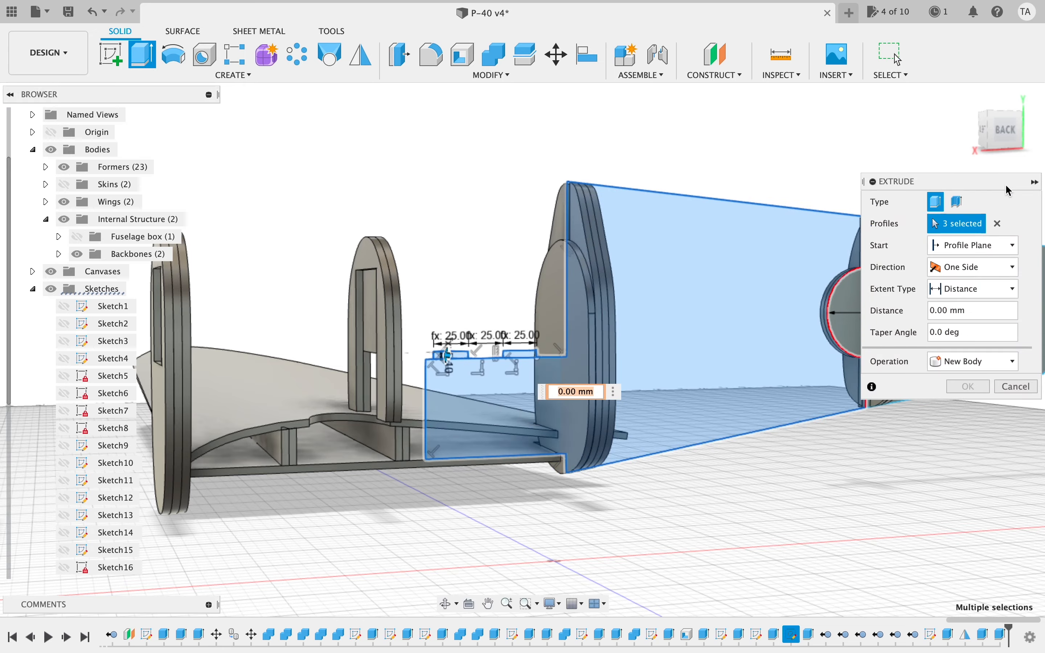
drag(1010, 136, 467, 136)
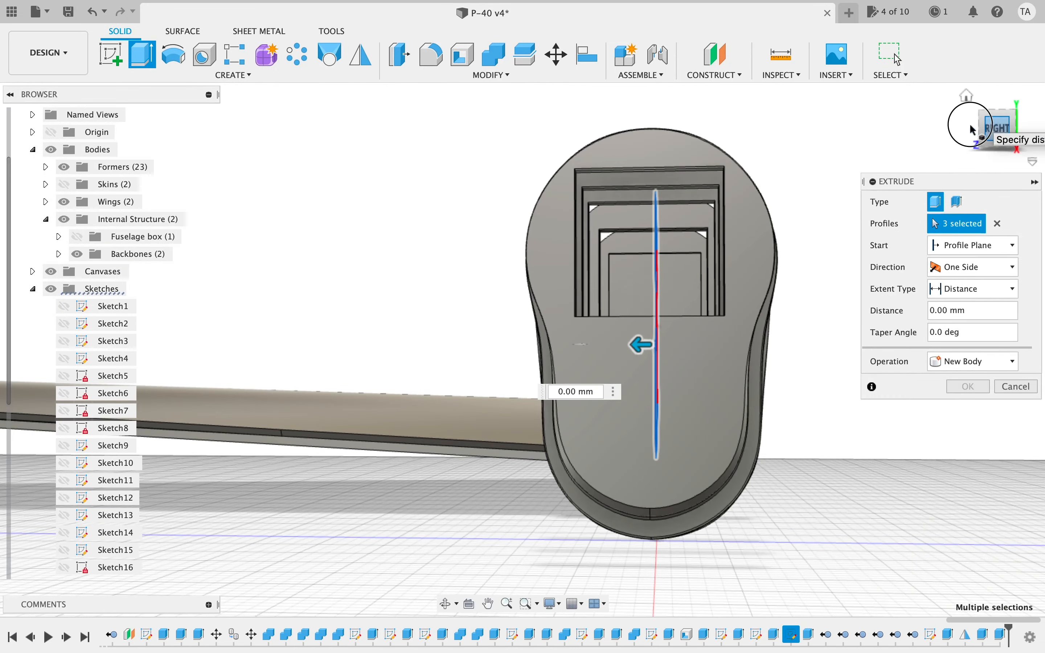
drag(972, 129, 832, 124)
shift+middle_drag(831, 123, 891, 140)
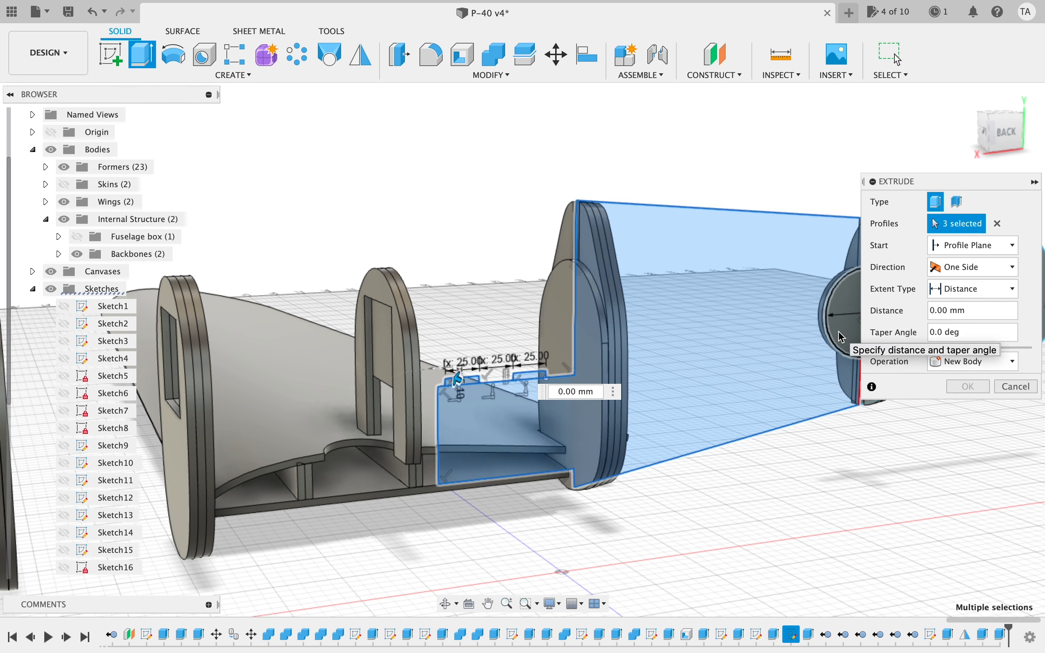
drag(991, 311, 907, 310)
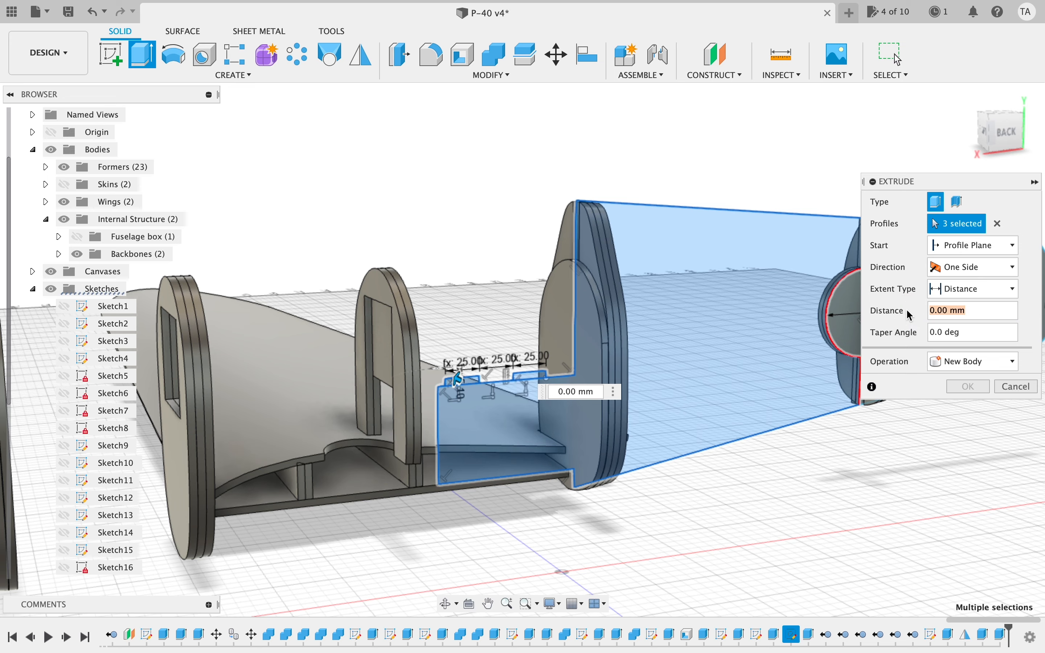
text(foam)
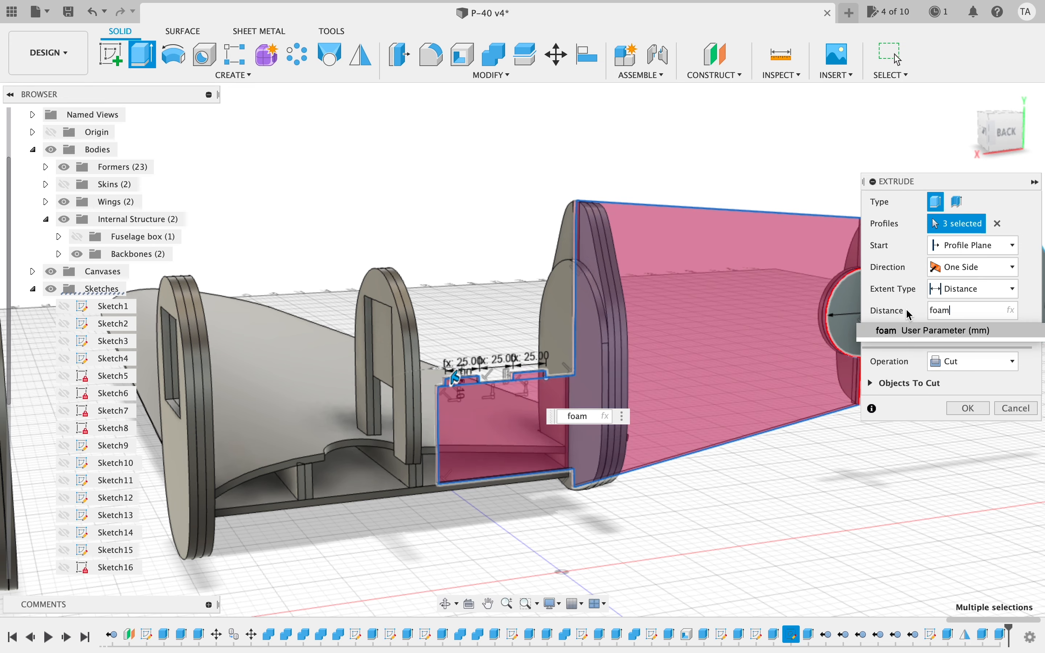
click(983, 364)
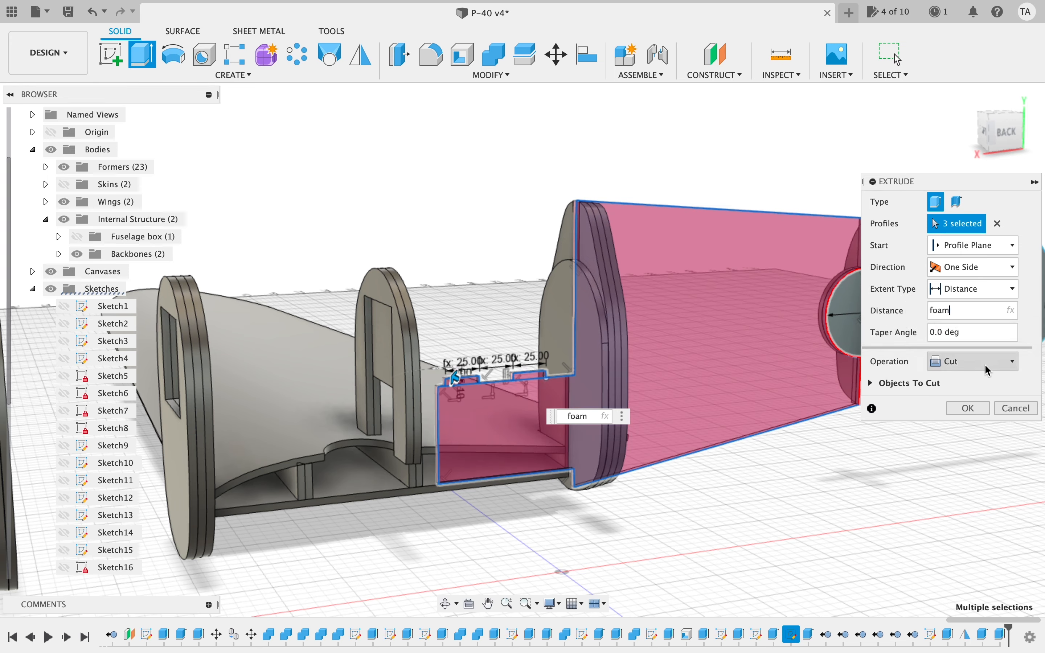
click(963, 424)
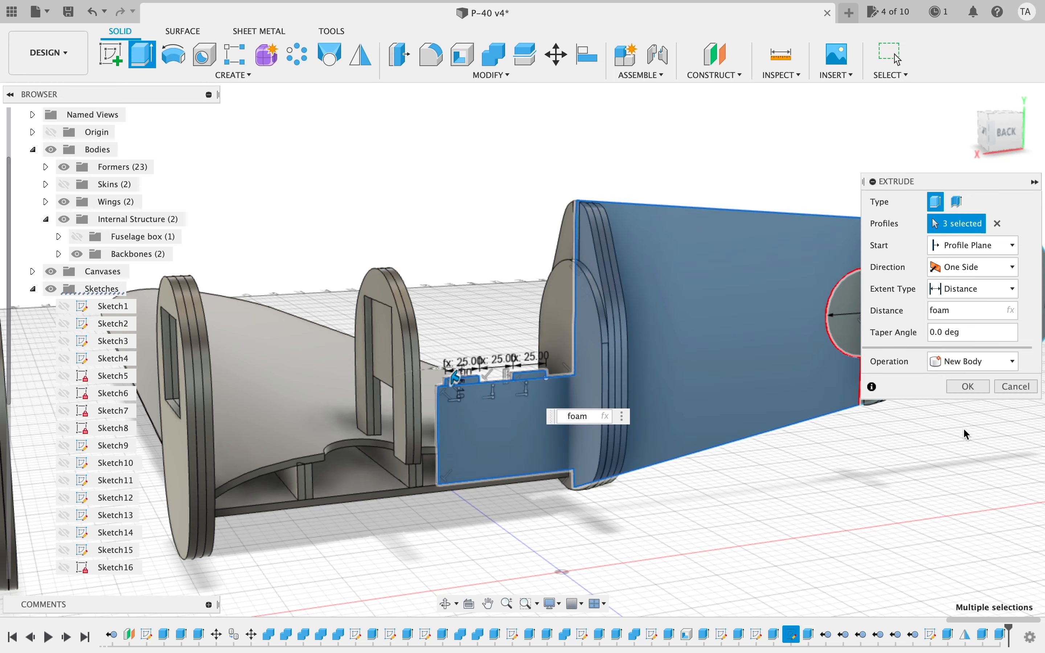
click(960, 385)
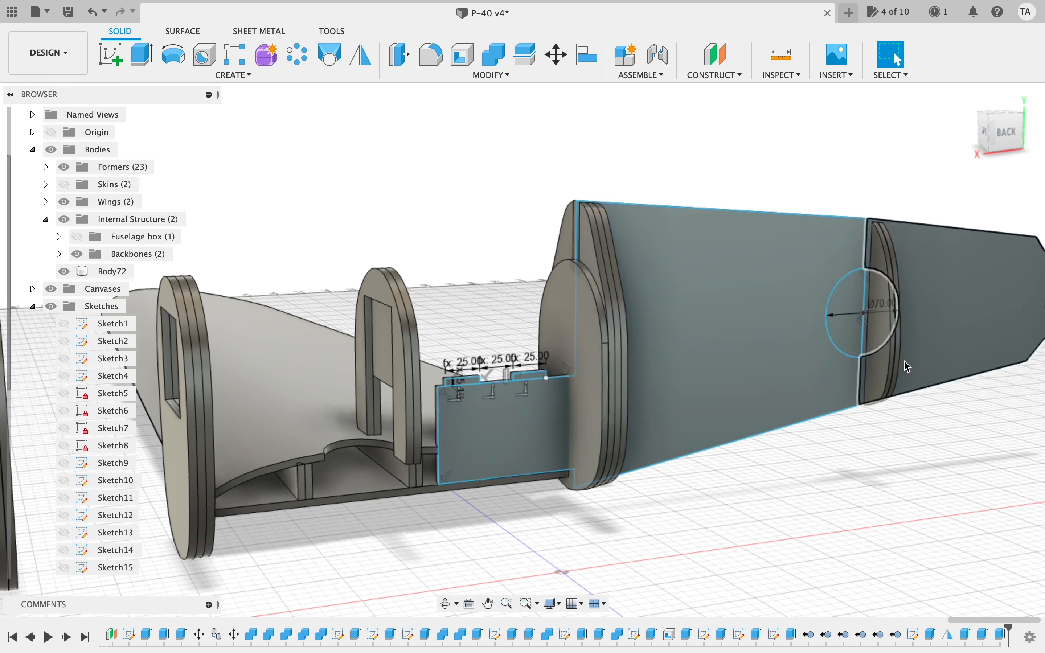
drag(81, 276, 143, 257)
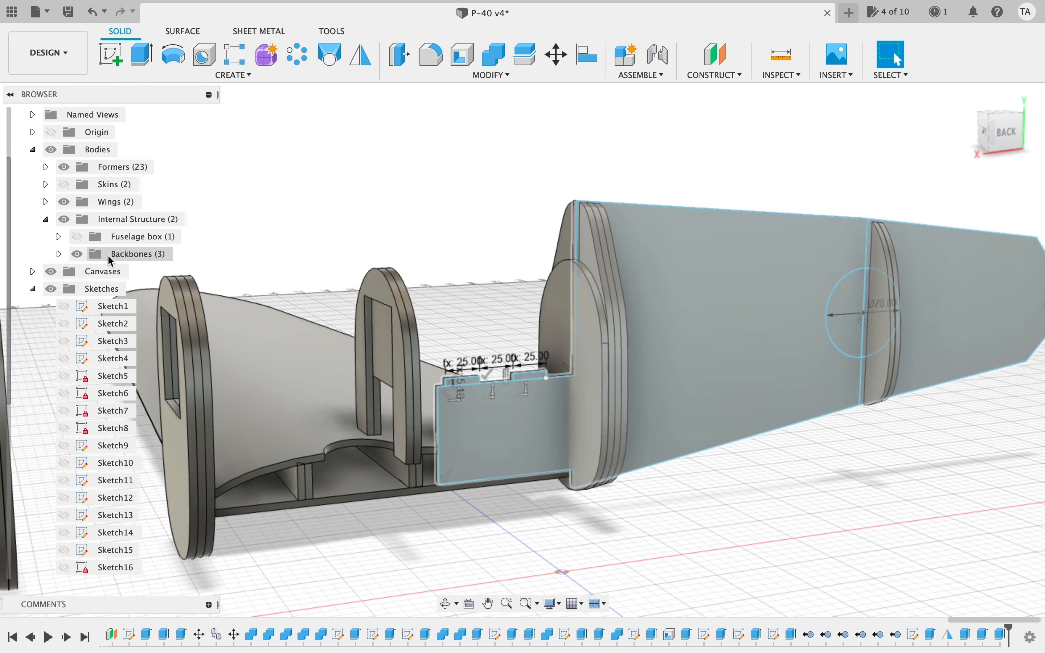
click(696, 352)
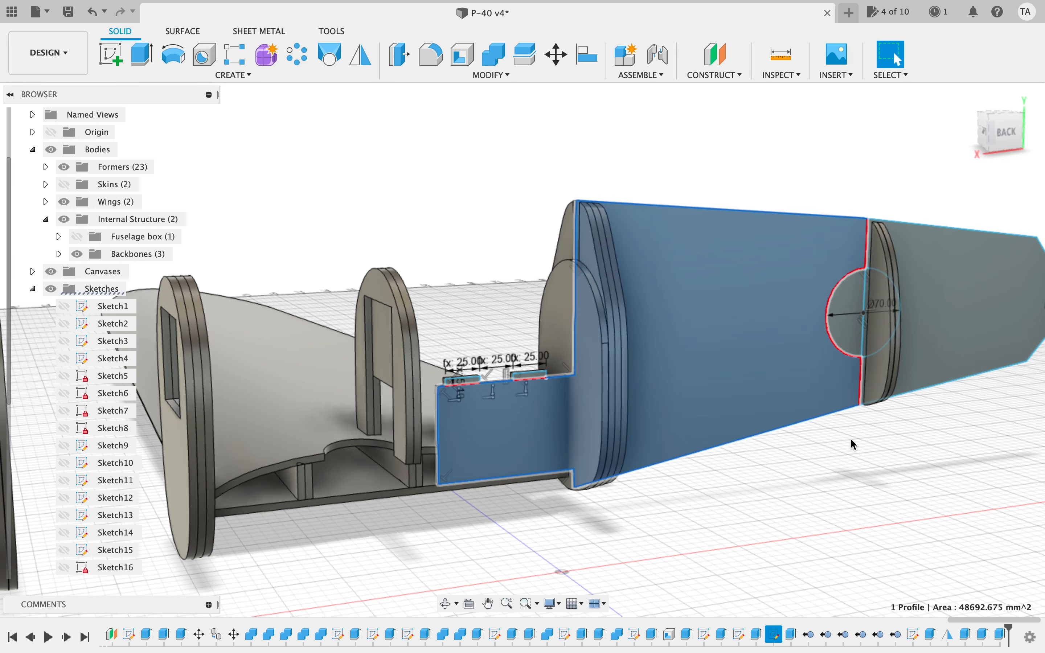
key(q)
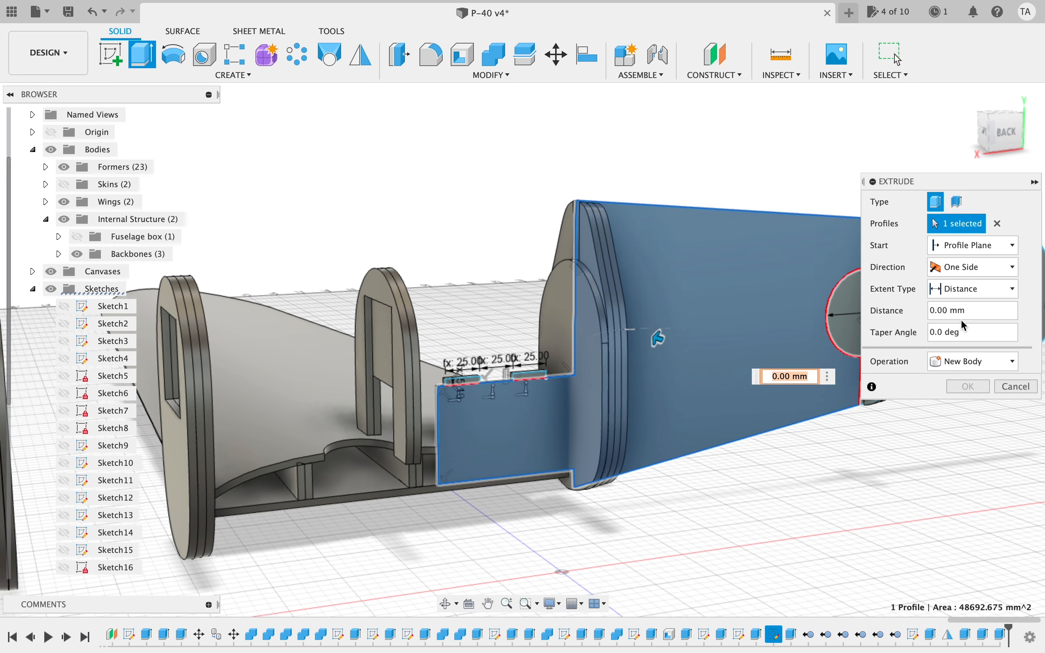
click(1016, 388)
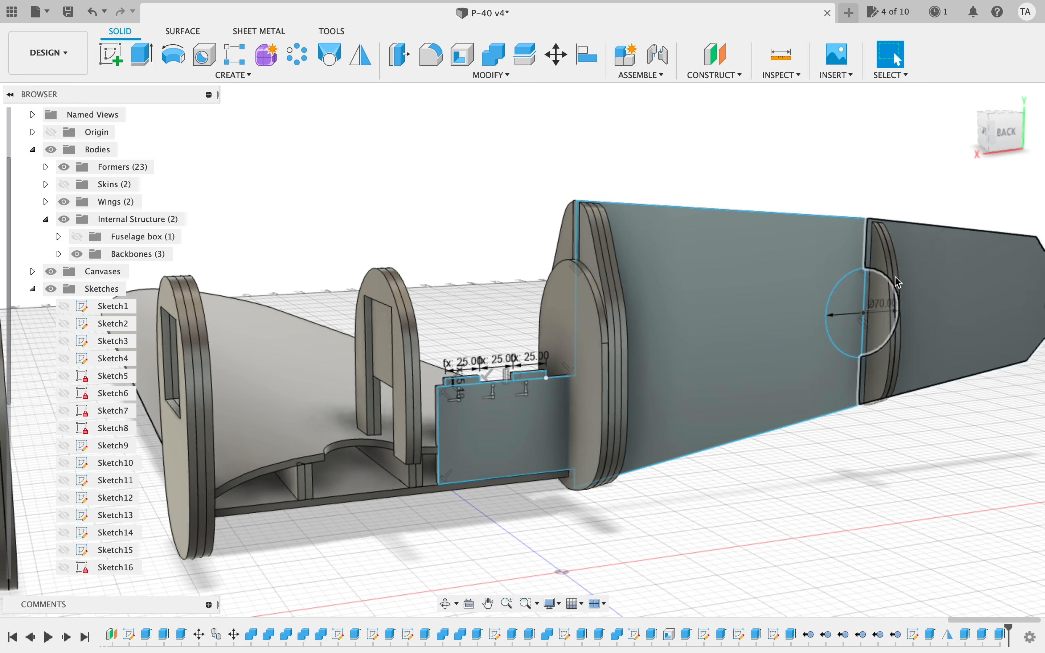
- Extrude the large panel profile without its tabs by -foam as a new body and move that body into the Backbones group
click(146, 52)
click(735, 298)
text(foam)
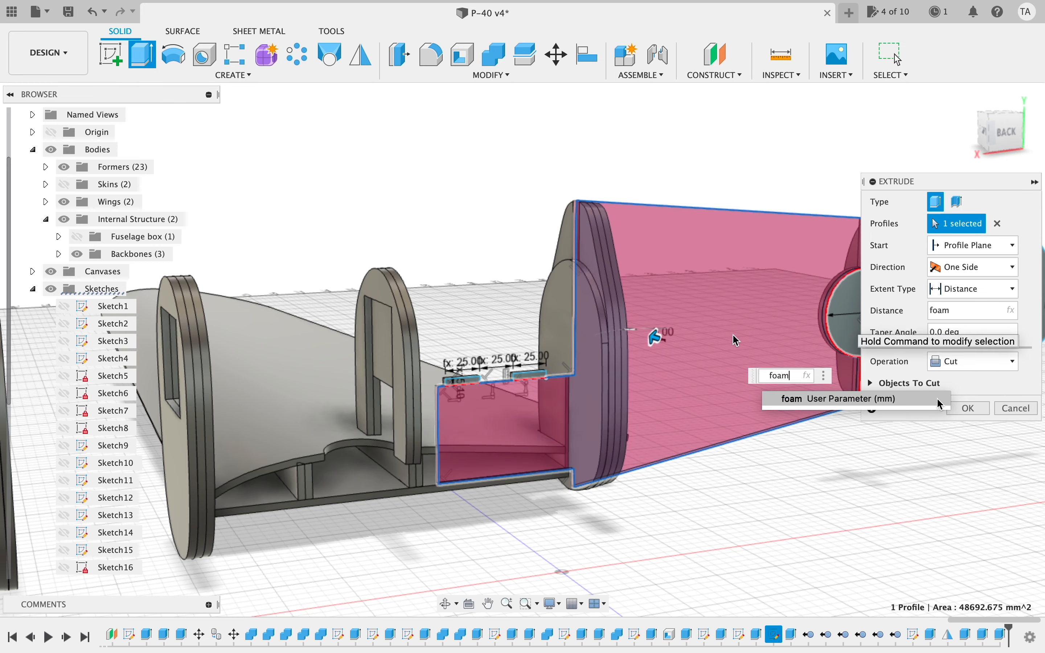
key(Left)
key(Left)
key(Left)
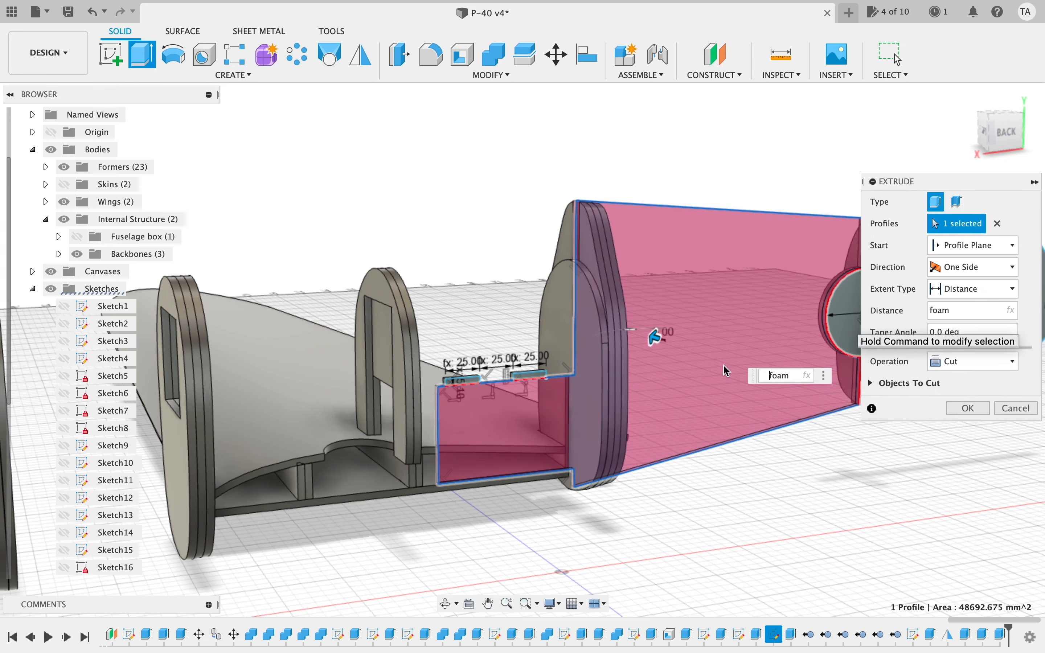
click(1013, 367)
click(980, 423)
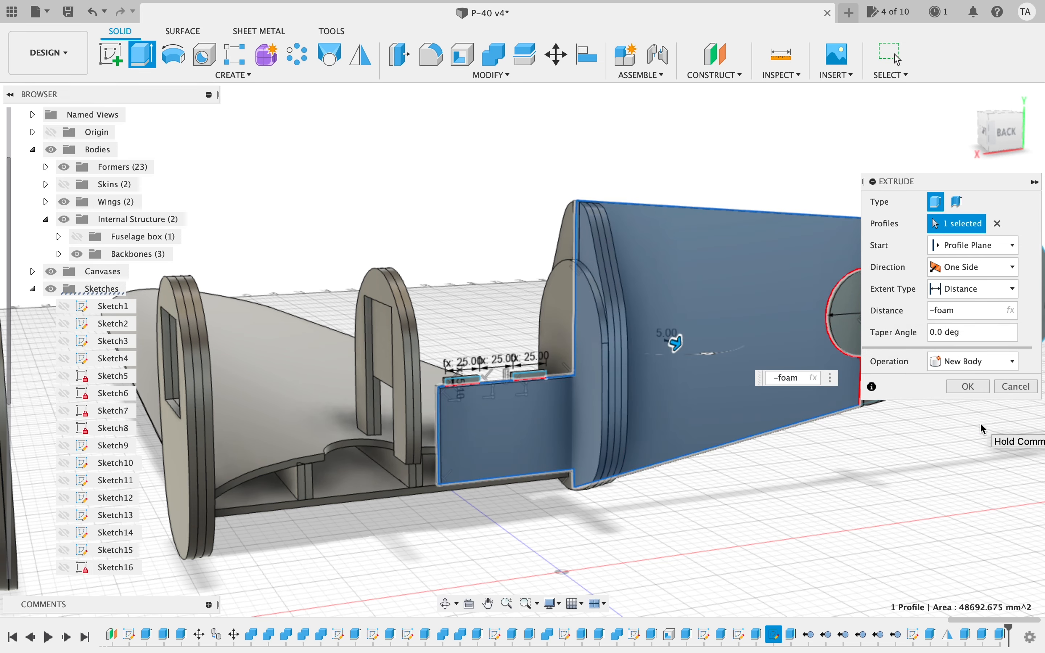
click(969, 387)
drag(1017, 136, 877, 154)
drag(110, 272, 129, 254)
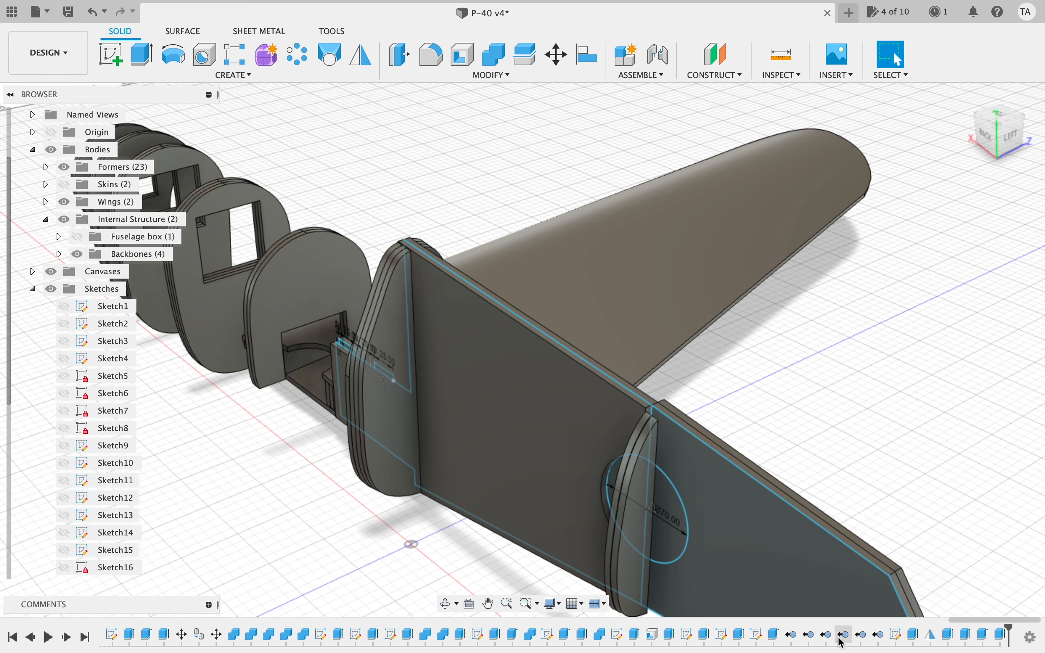
- Try to pick the former just ahead of the panel while editing the symmetric backbone cut Extrude26
double_click(772, 635)
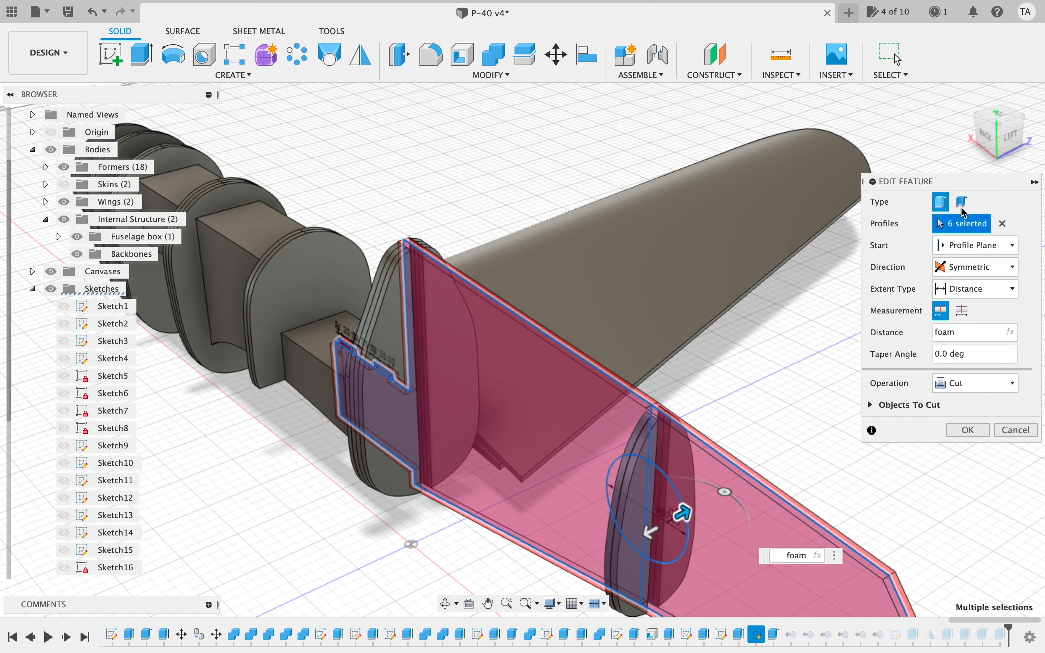
mouse_move(1001, 144)
mouse_down()
mouse_move(718, 112)
mouse_move(645, 168)
mouse_up()
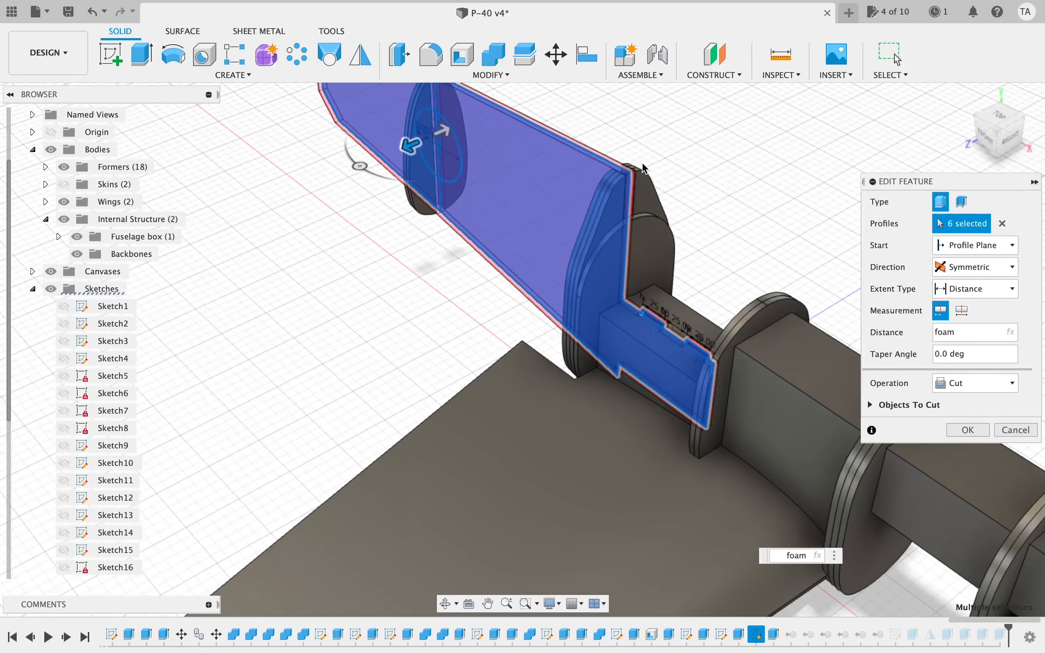
click(674, 236)
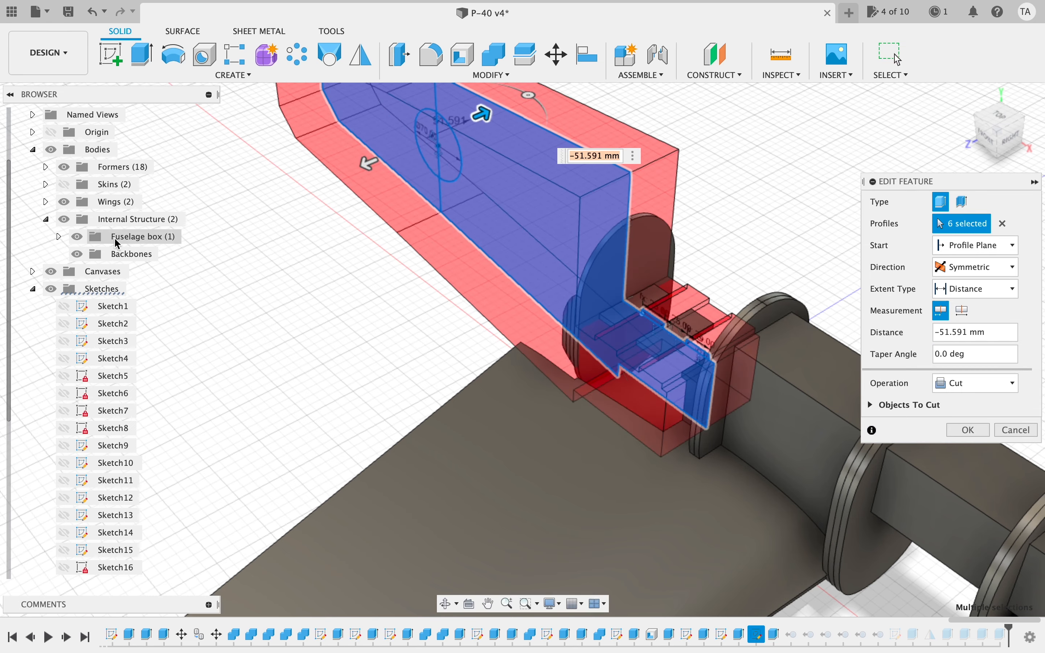
key(Return)
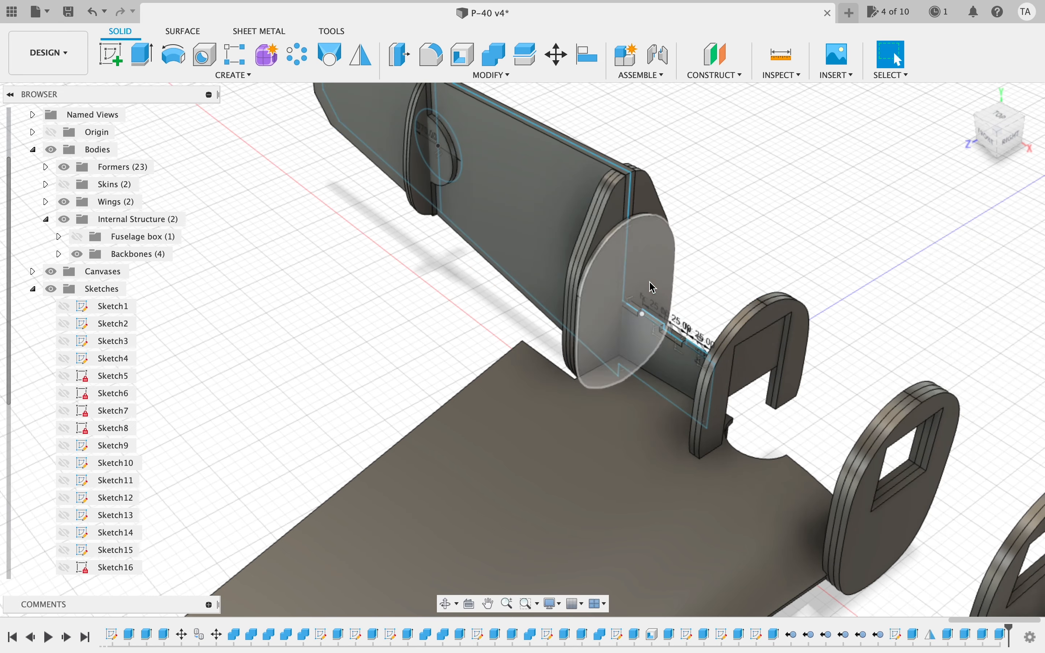
- Reopen the symmetric backbone cut Extrude26 and review which former bodies are included in its objects to cut
double_click(739, 634)
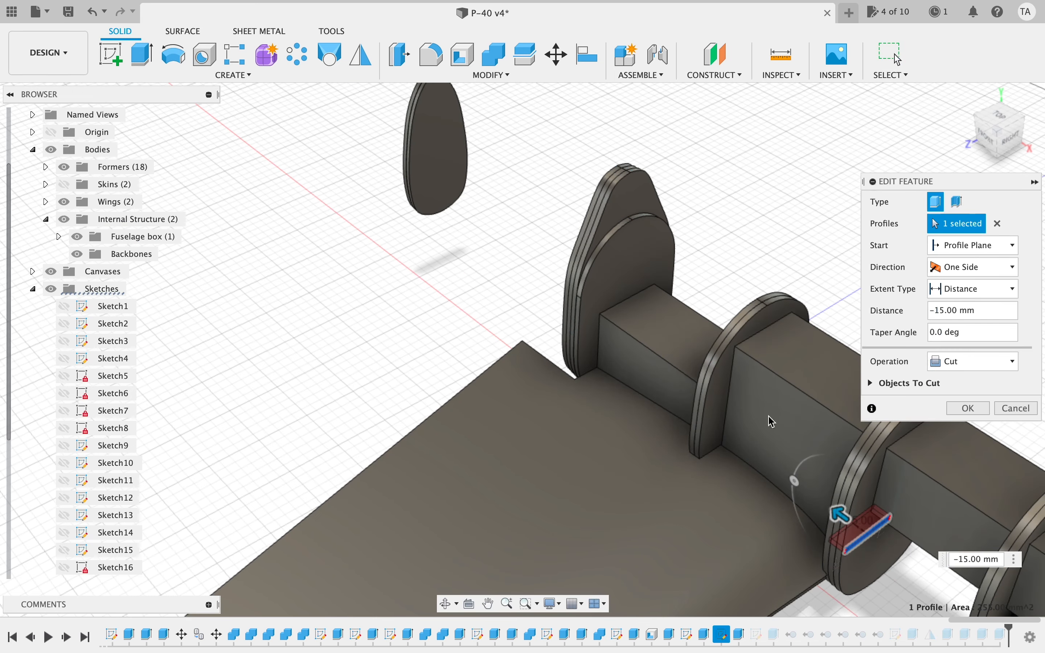
click(1018, 408)
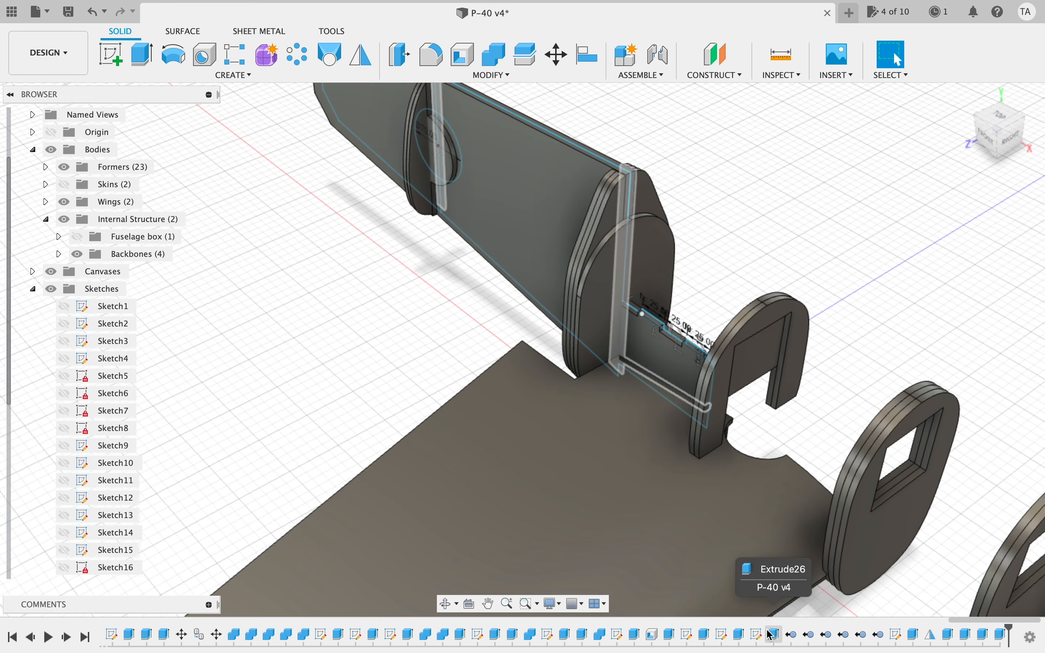
double_click(792, 635)
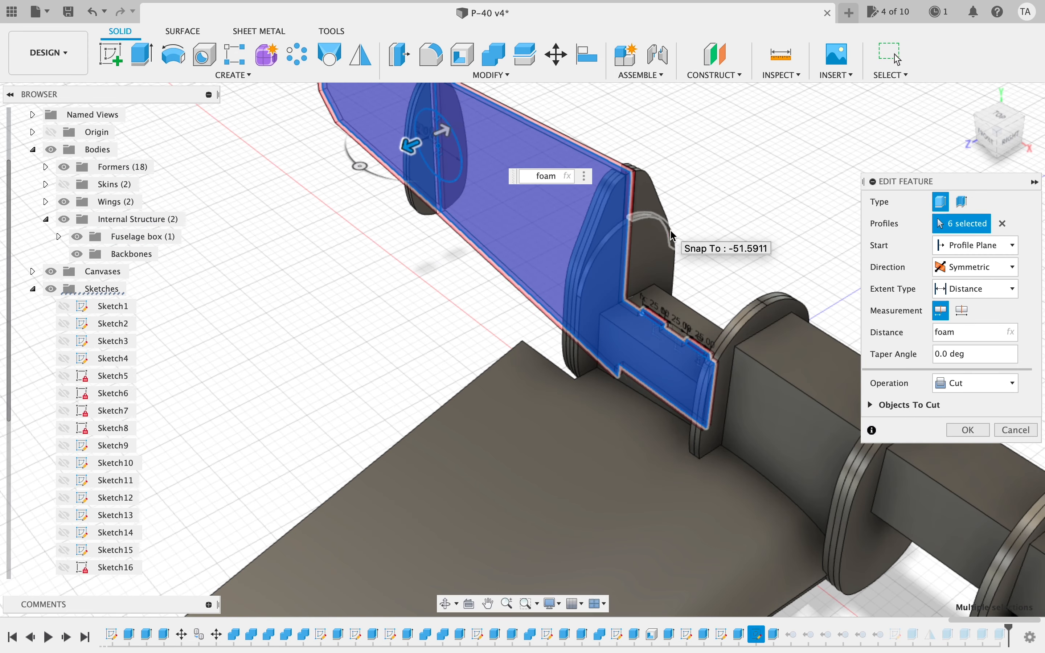
click(46, 167)
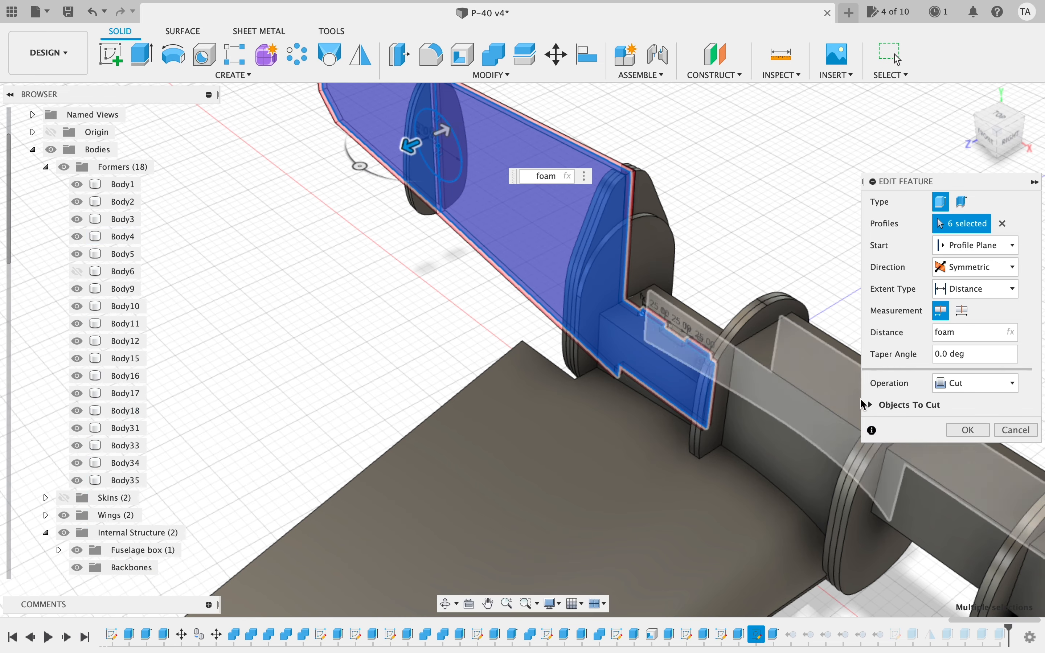
click(868, 405)
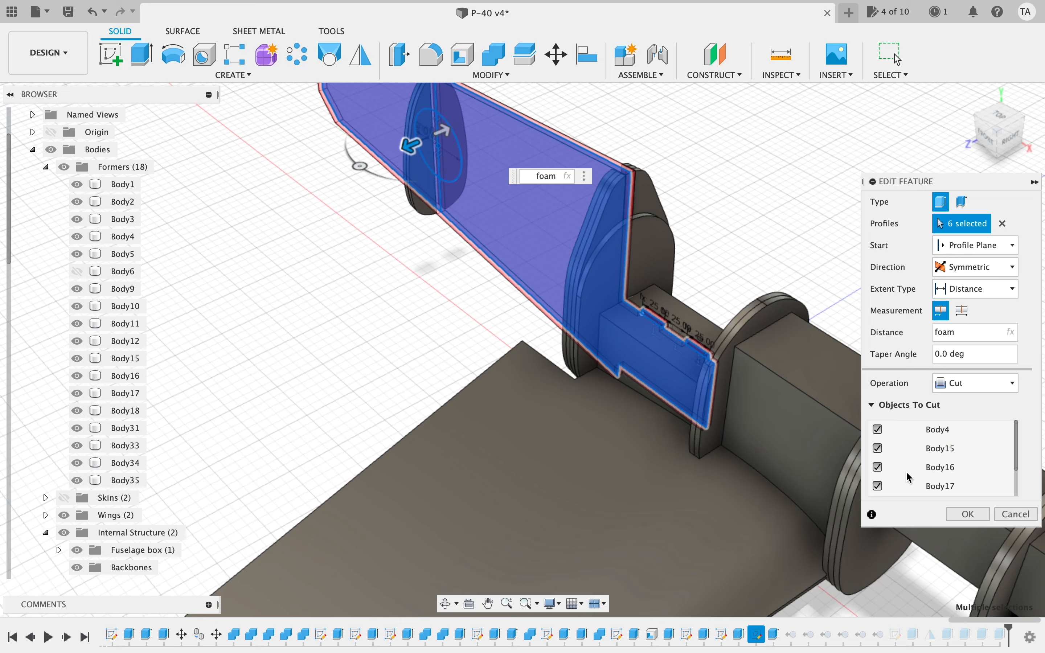
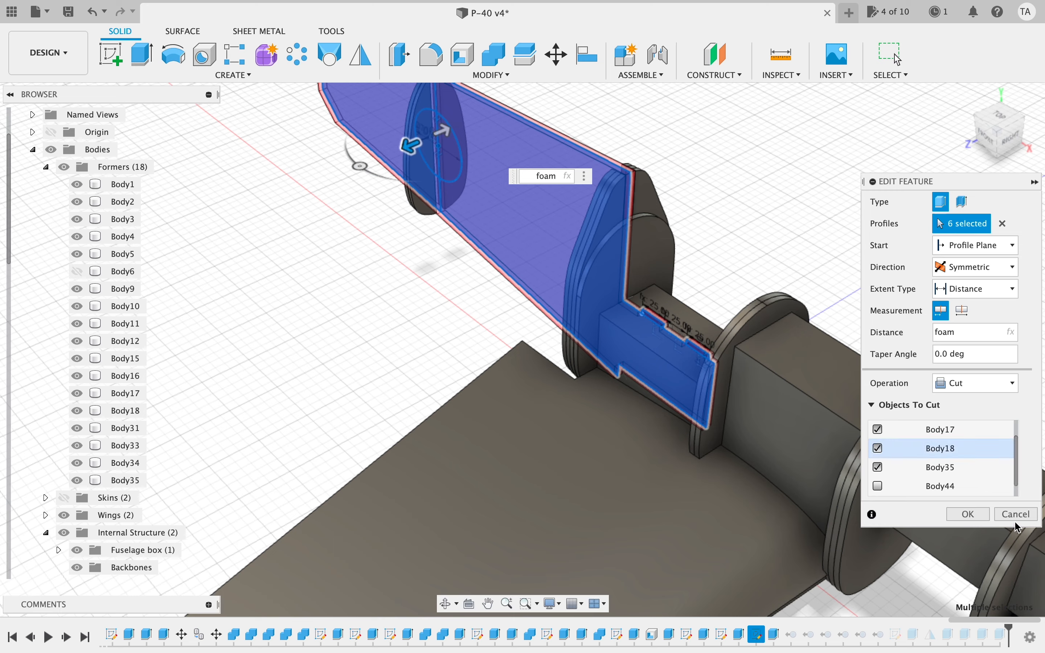
click(970, 515)
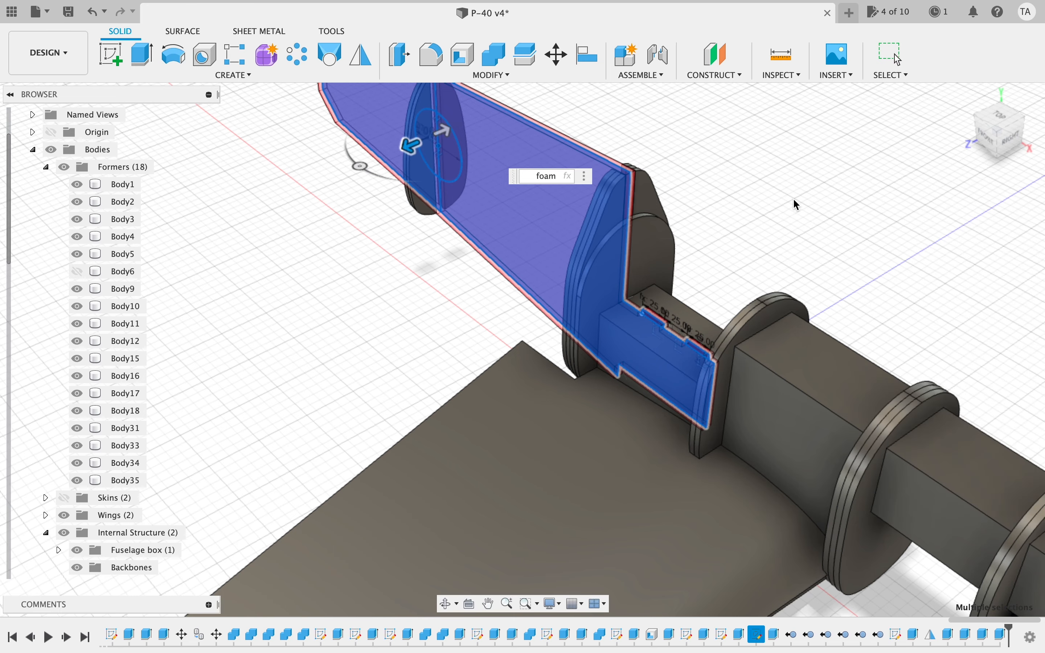
- Examine from above and below how the tabbed backbone plates meet the former and the wing
mouse_move(1000, 123)
shift+middle_down()
mouse_move(884, 103)
mouse_move(687, 127)
mouse_move(772, 118)
mouse_move(800, 88)
mouse_move(772, 84)
mouse_move(777, 73)
mouse_move(760, 93)
mouse_move(769, 88)
shift+middle_up()
shift+middle_drag(996, 138, 406, 317)
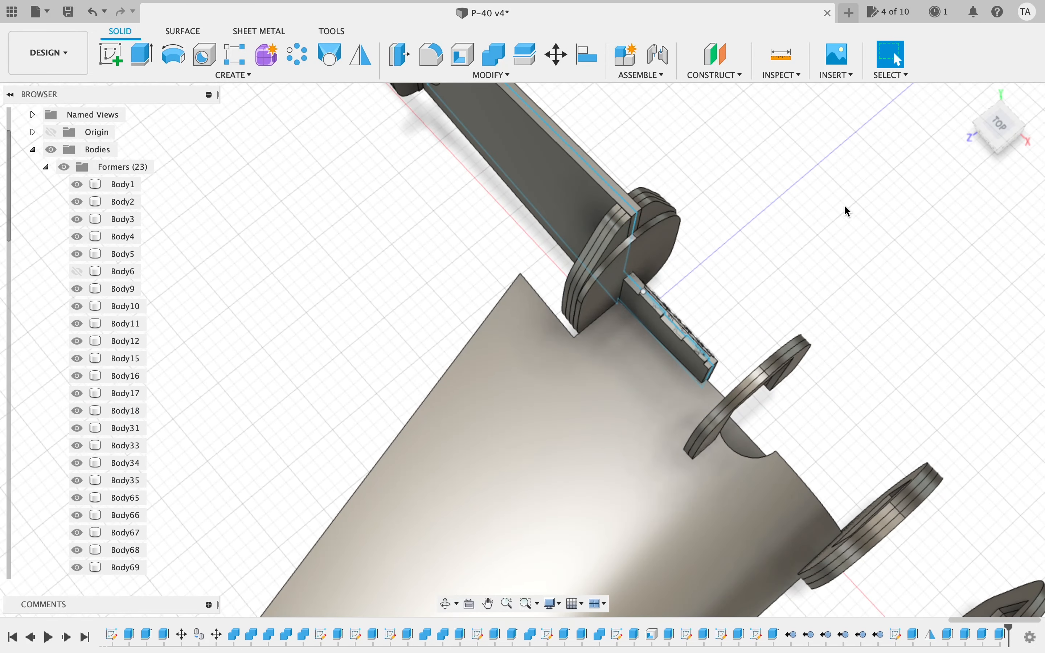
scroll(812, 235, right, 3)
scroll(675, 219, up, 5)
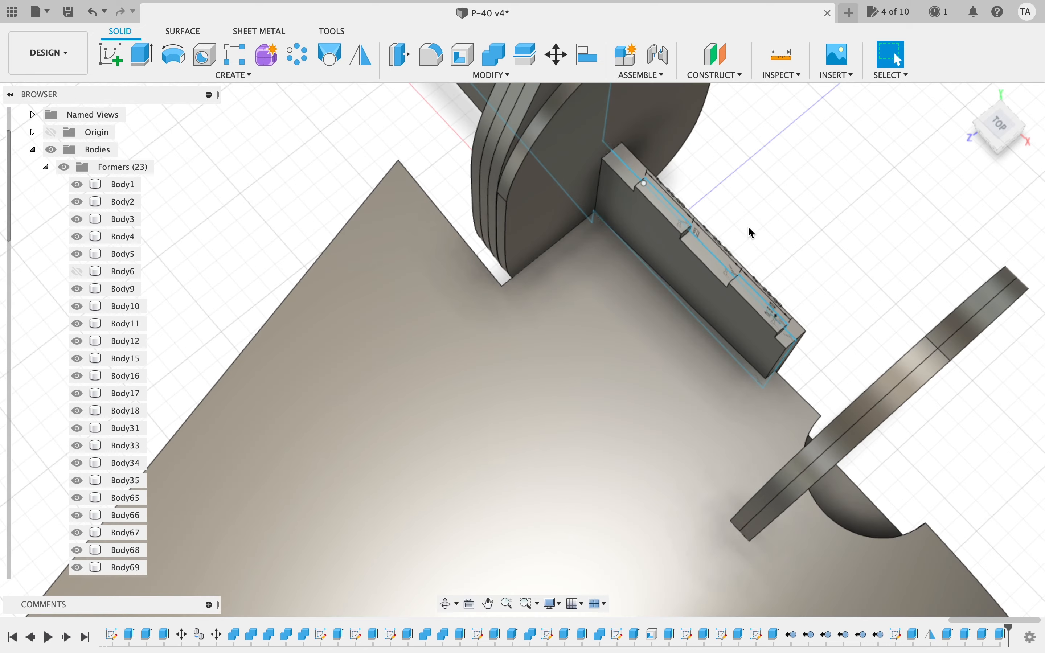
click(648, 147)
scroll(809, 180, down, 10)
drag(1005, 121, 749, 35)
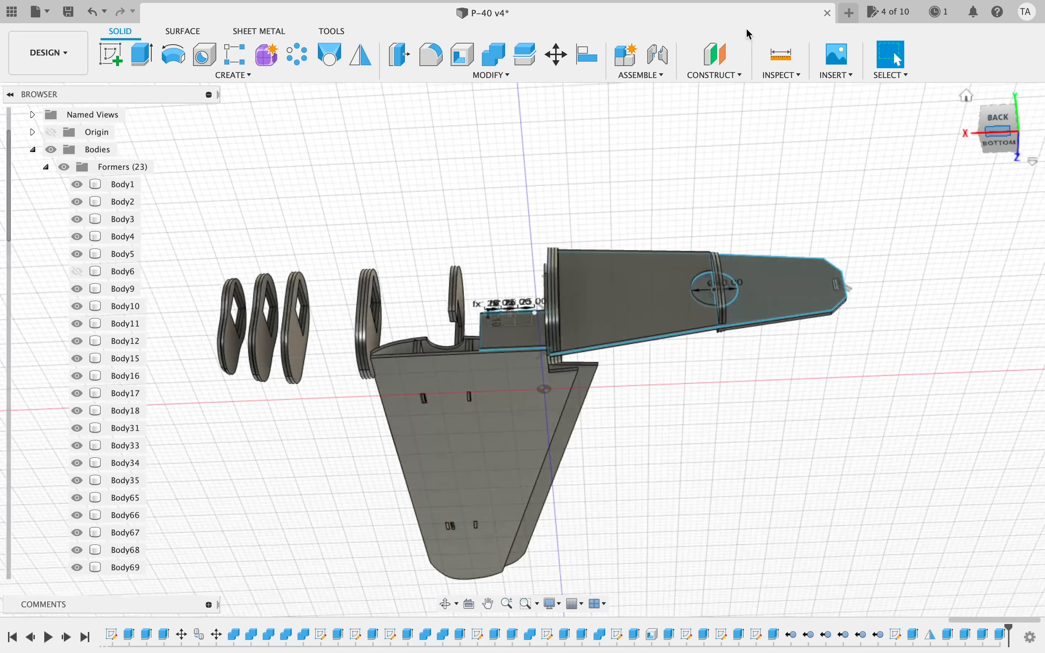
scroll(712, 403, up, 5)
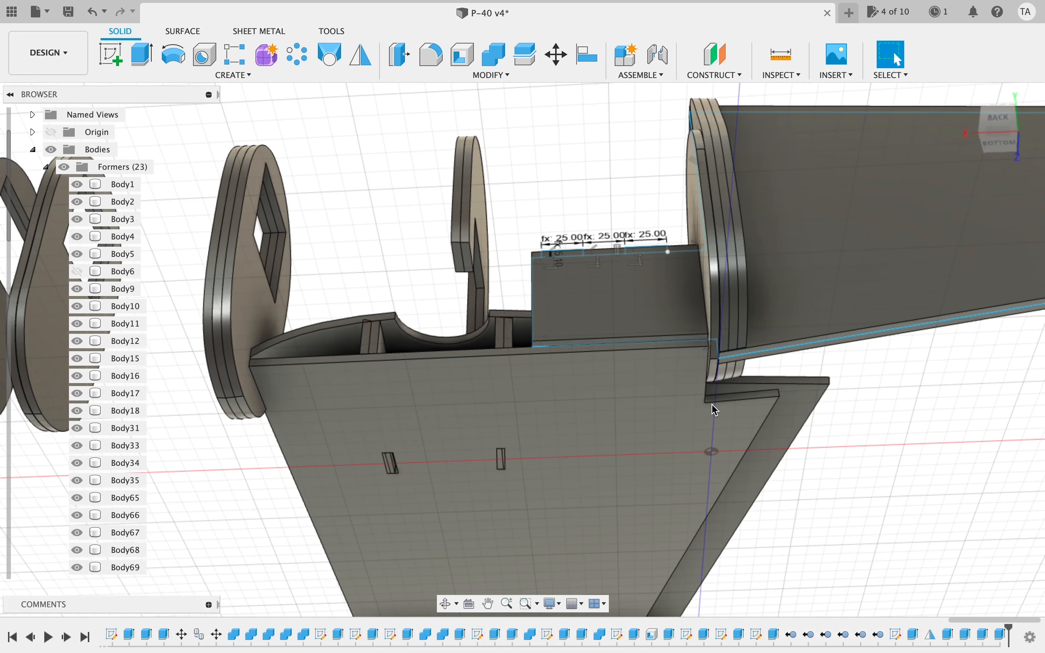
scroll(715, 410, up, 10)
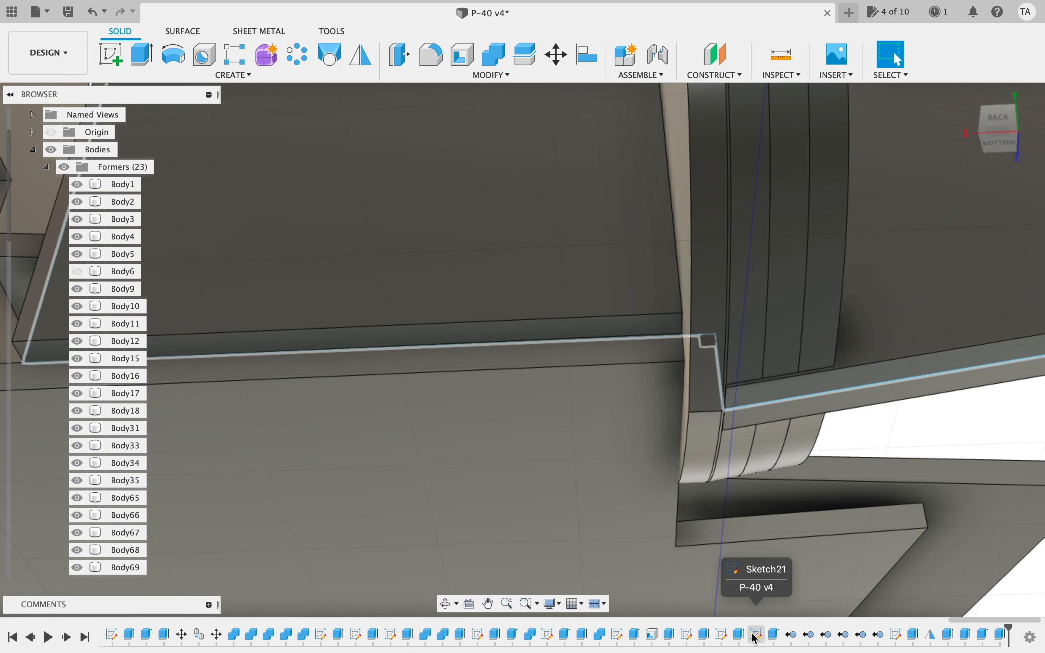
- Edit Sketch21, moving the short upright step line at the profile's lower edge to the former's forward face, and finish the sketch
double_click(752, 639)
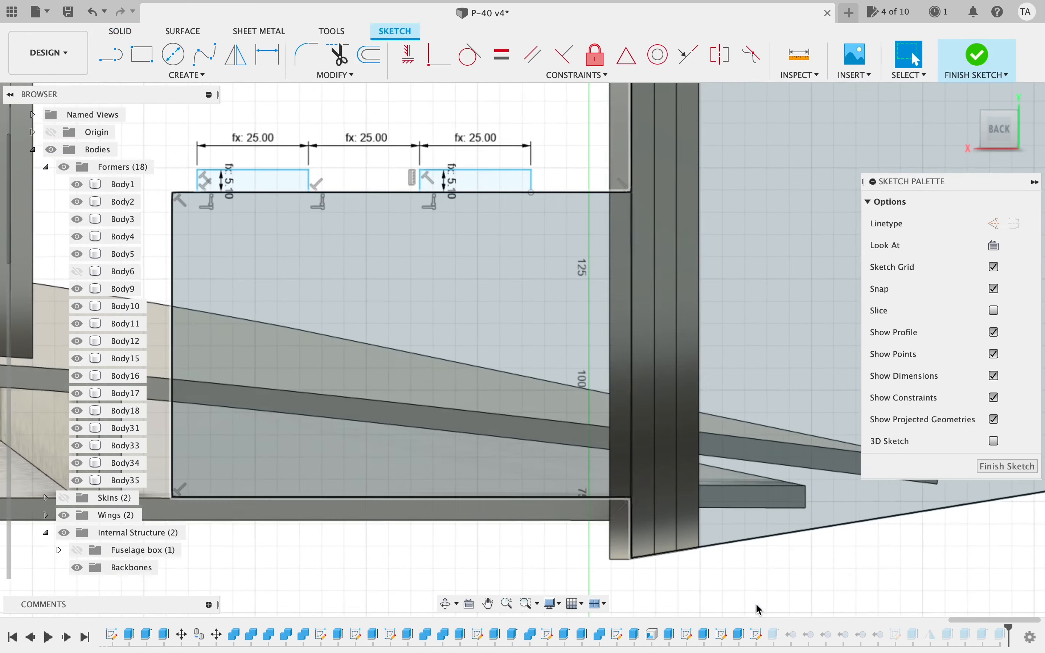
scroll(759, 610, down, 3)
scroll(759, 610, up, 5)
scroll(759, 610, right, 3)
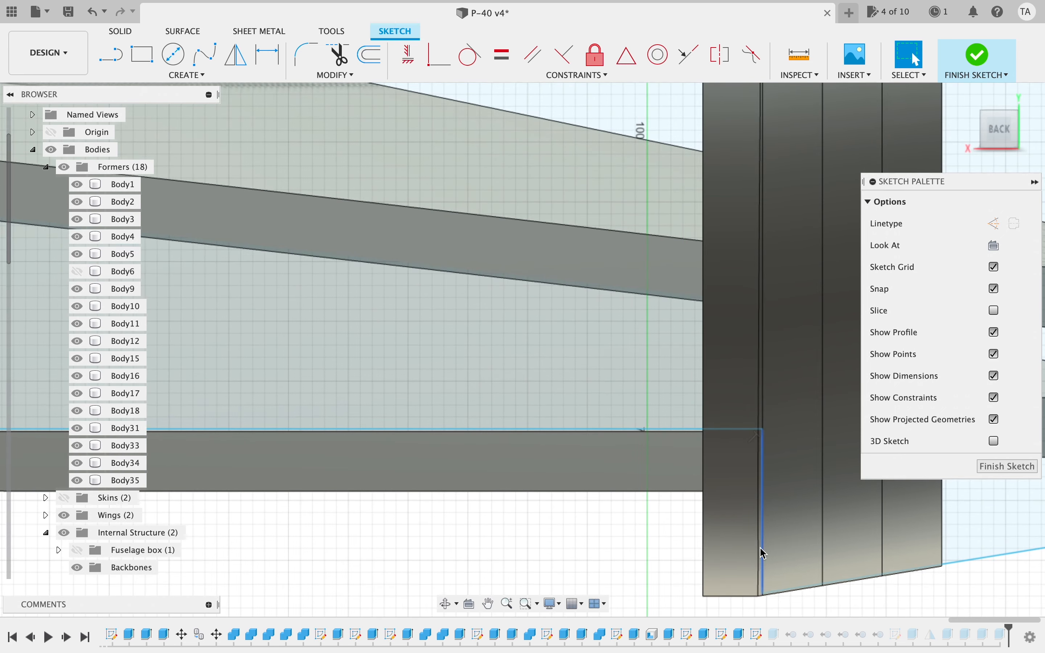
drag(767, 546, 739, 544)
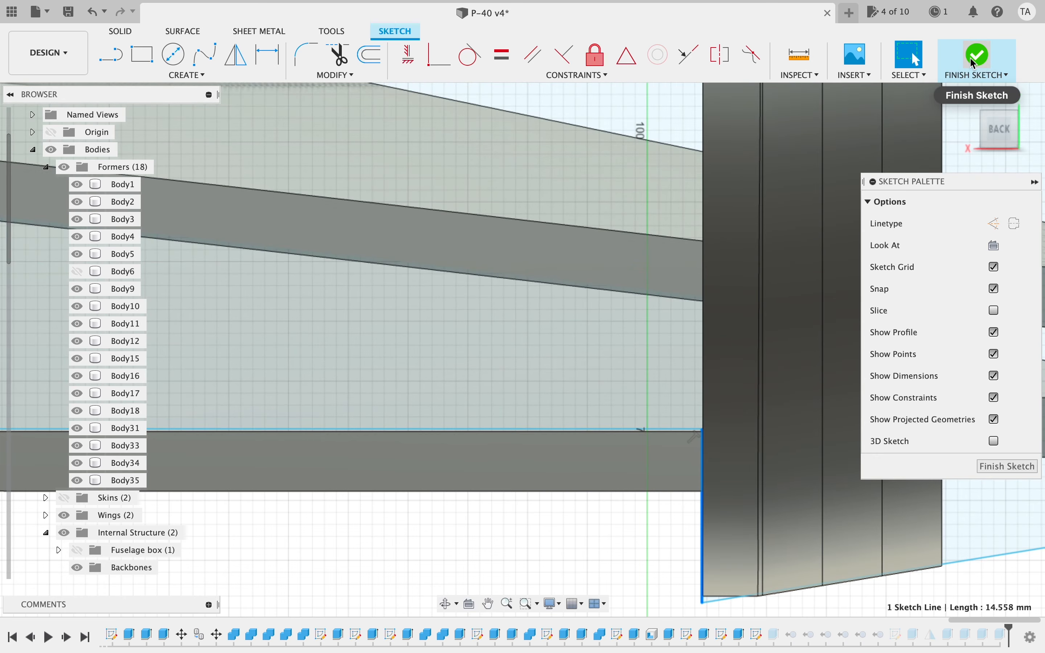
mouse_move(695, 548)
middle_down()
mouse_move(629, 490)
mouse_move(620, 466)
middle_up()
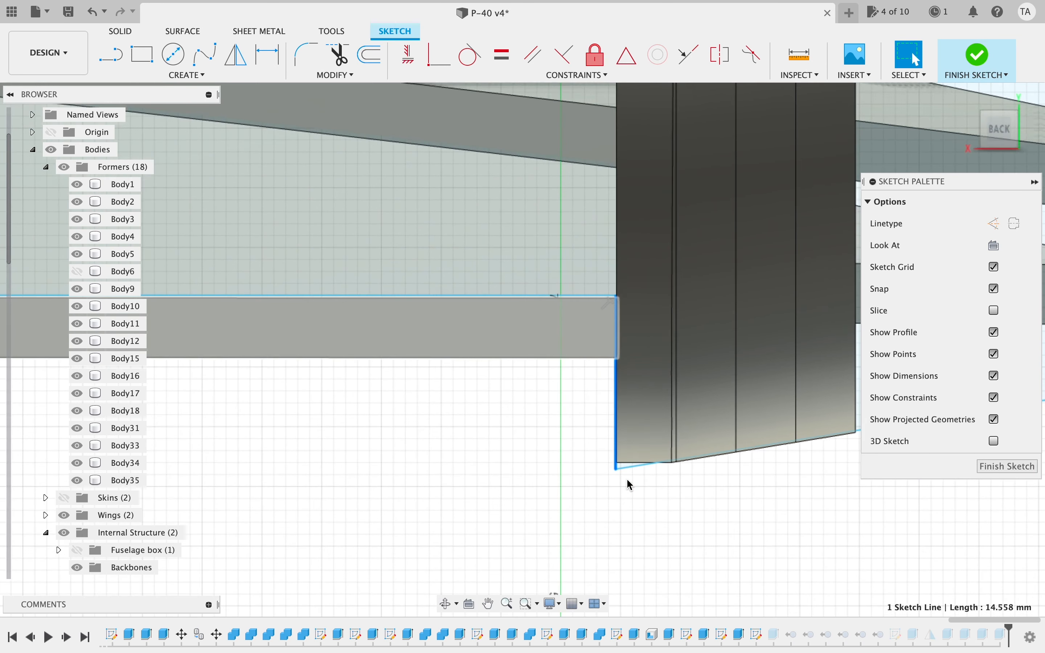
drag(620, 472, 622, 475)
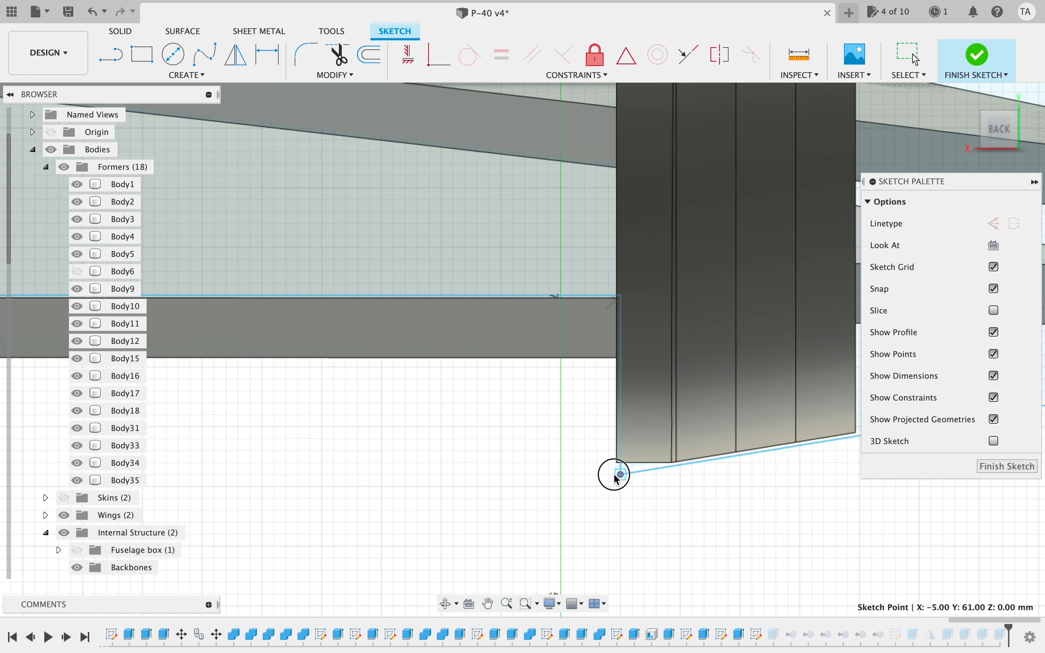
click(974, 61)
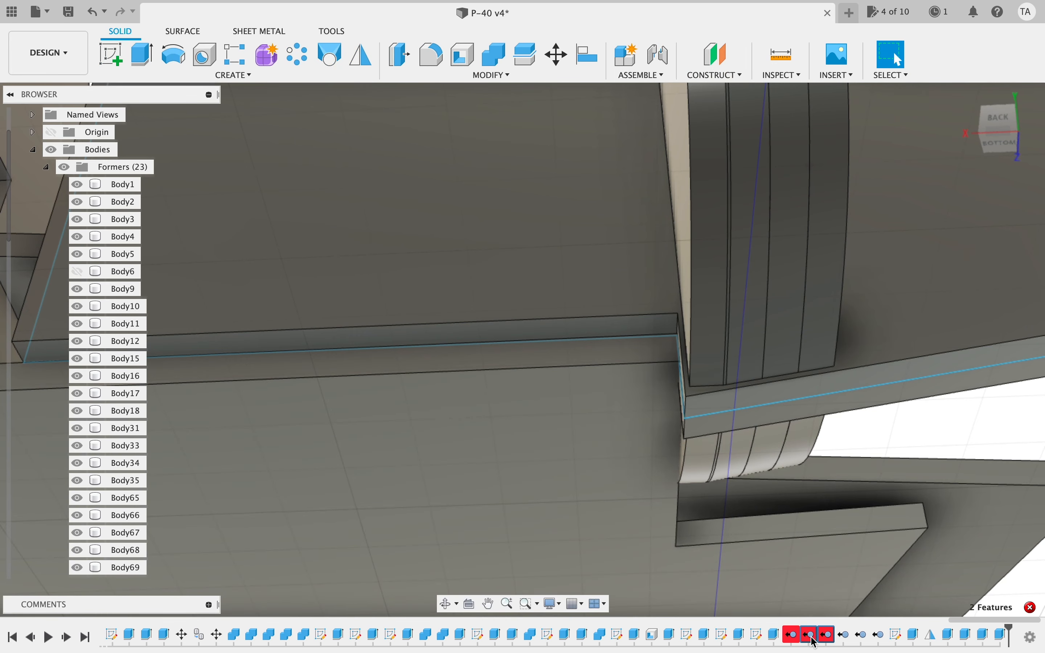
- Delete the three consecutive timeline features flagged with errors after the Sketch21 extrusion
shift+click(793, 635)
right_click(810, 635)
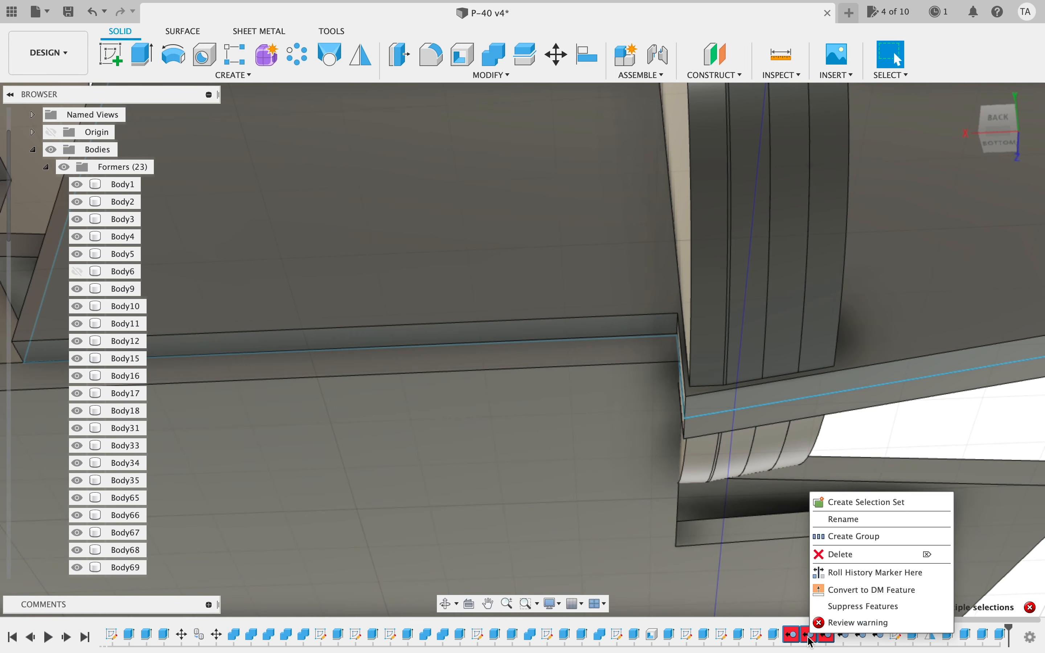
click(853, 553)
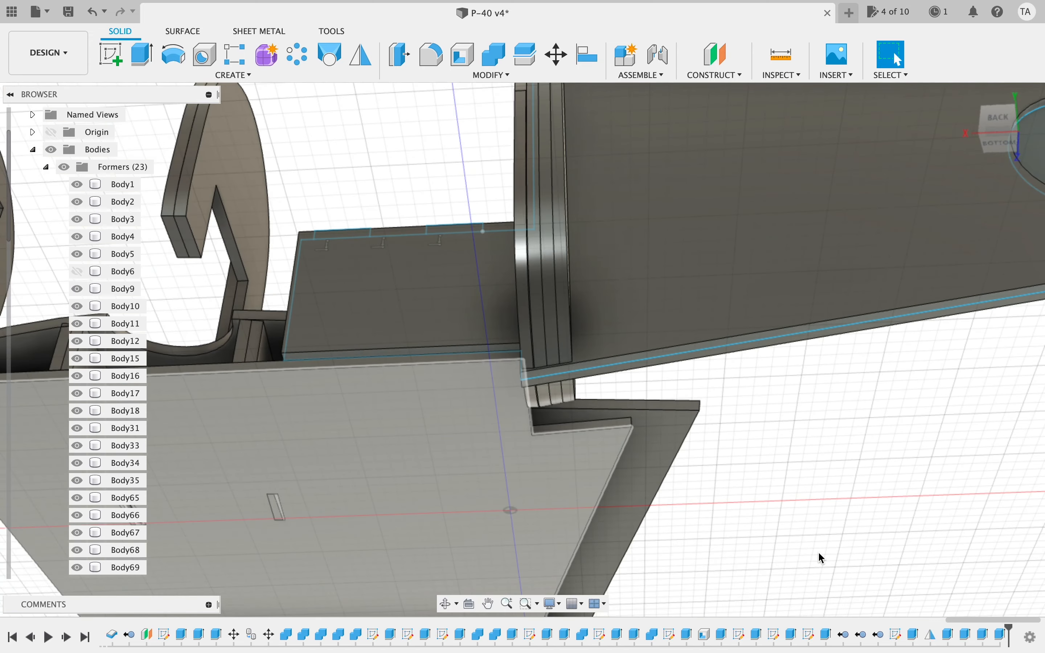
- Undo the feature deletion and the Sketch21 line move, stepping back past the large backbone panel extrusion, and redo that extrusion
mouse_move(997, 125)
shift+middle_down()
mouse_move(918, 110)
mouse_move(769, 129)
mouse_move(727, 158)
mouse_move(725, 176)
shift+middle_up()
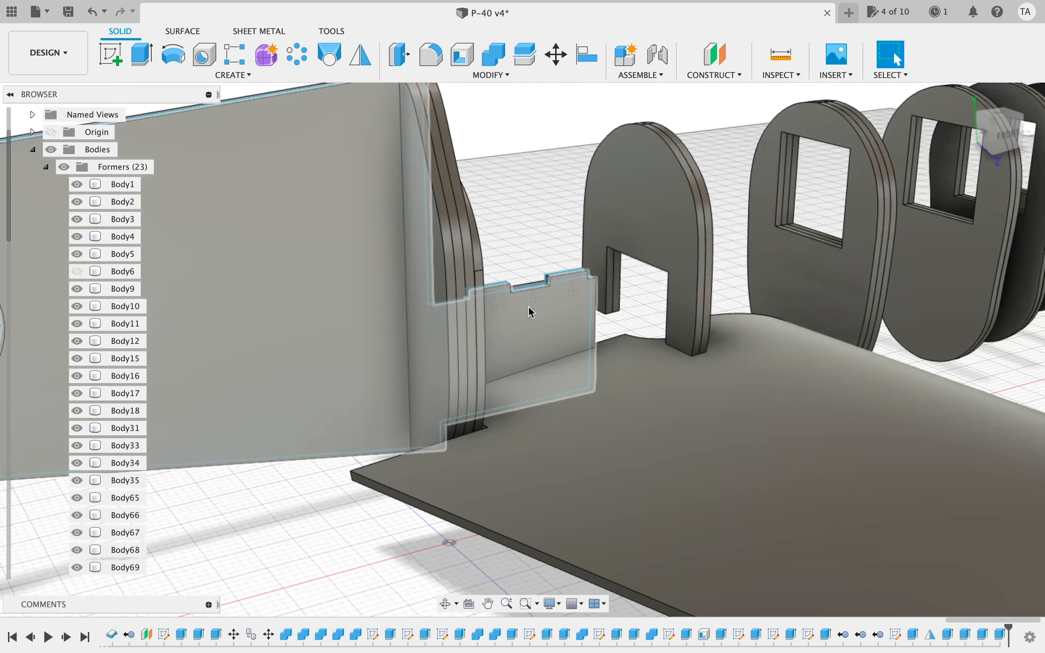
scroll(529, 227, down, 5)
middle_drag(529, 227, 614, 212)
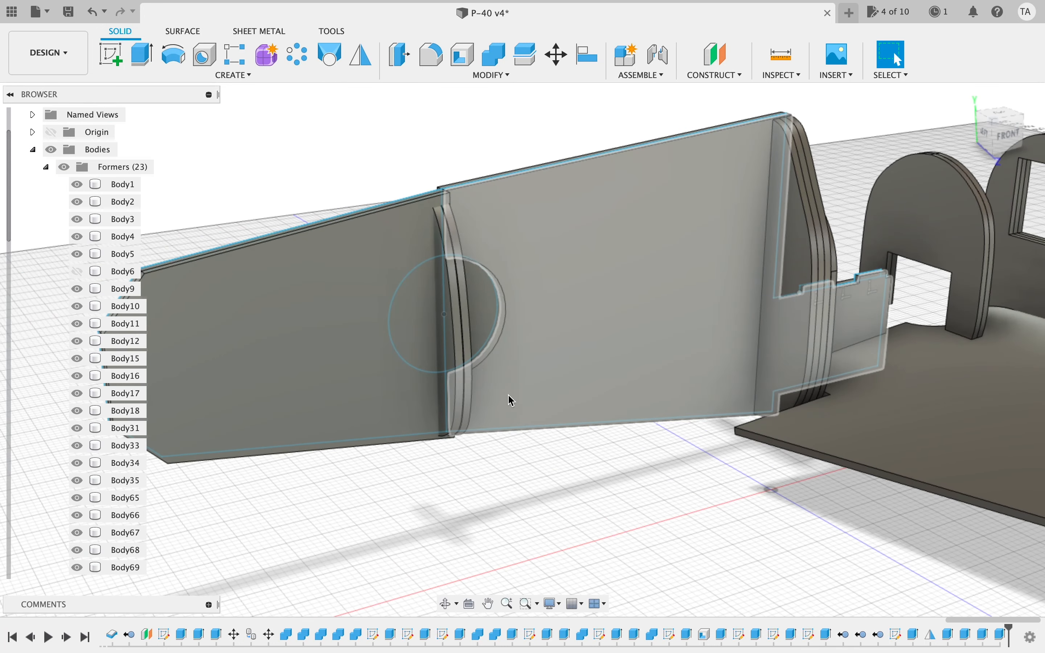
scroll(508, 399, left, 5)
scroll(509, 399, down, 3)
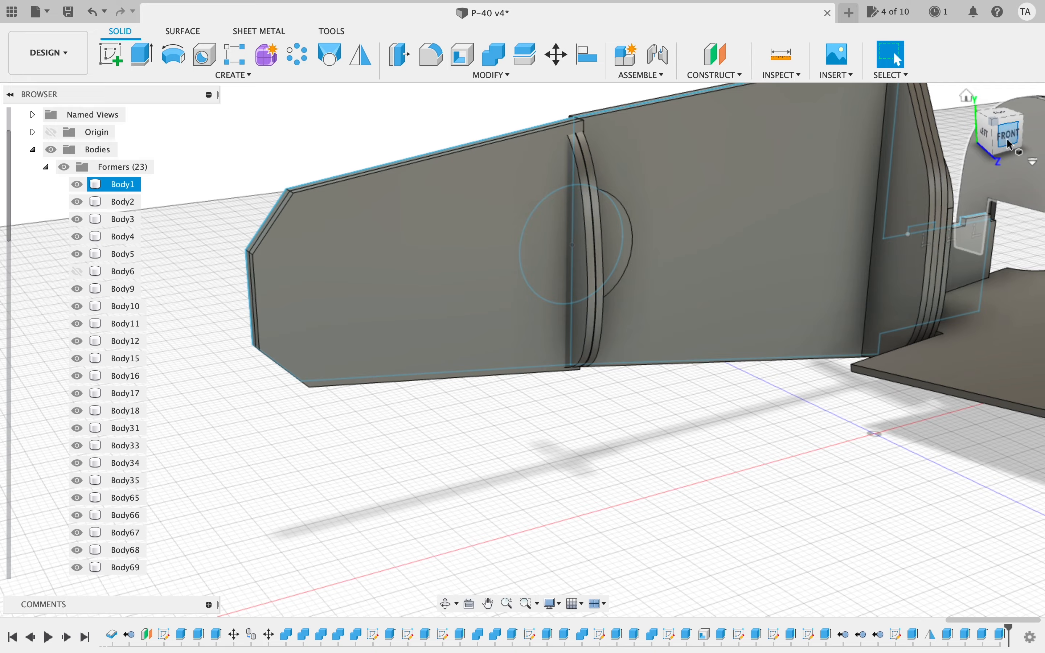
mouse_move(1011, 144)
shift+middle_down()
mouse_move(963, 89)
mouse_move(834, 18)
mouse_move(854, 70)
mouse_move(851, 154)
mouse_move(894, 164)
mouse_move(832, 194)
shift+middle_up()
key(super+z)
key(super+z)
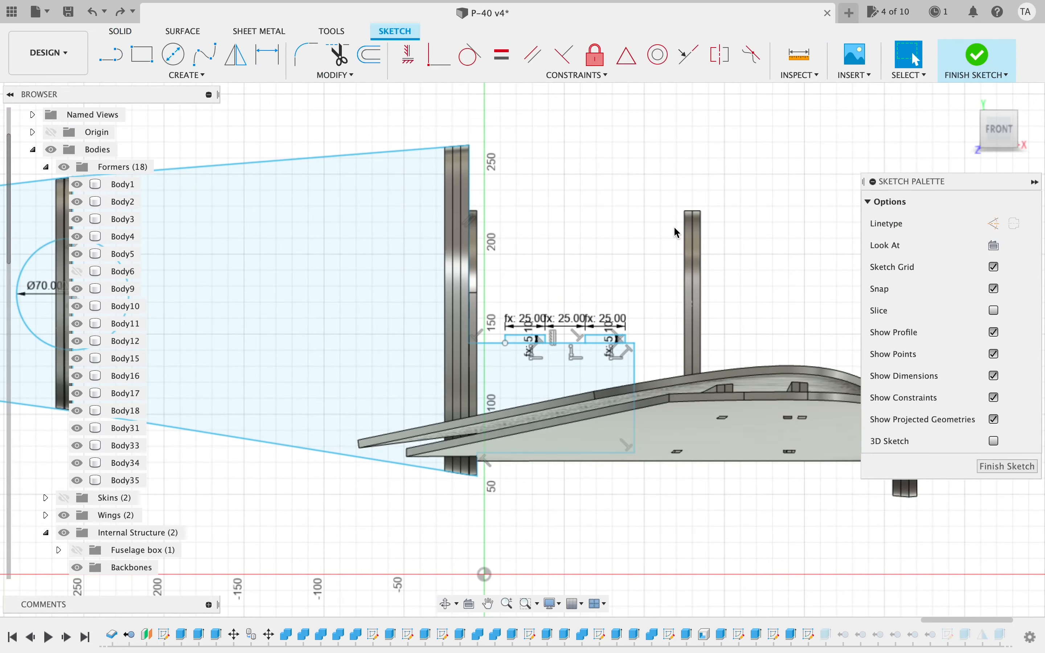
key(super+z)
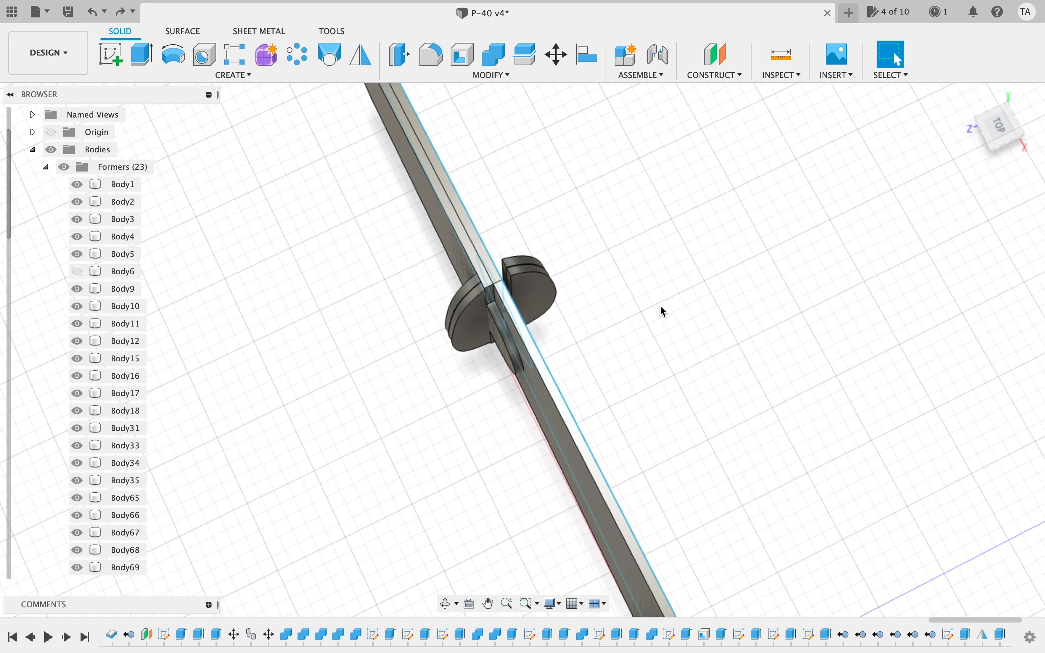
key(super+z)
key(super+shift+z)
key(super+shift+z)
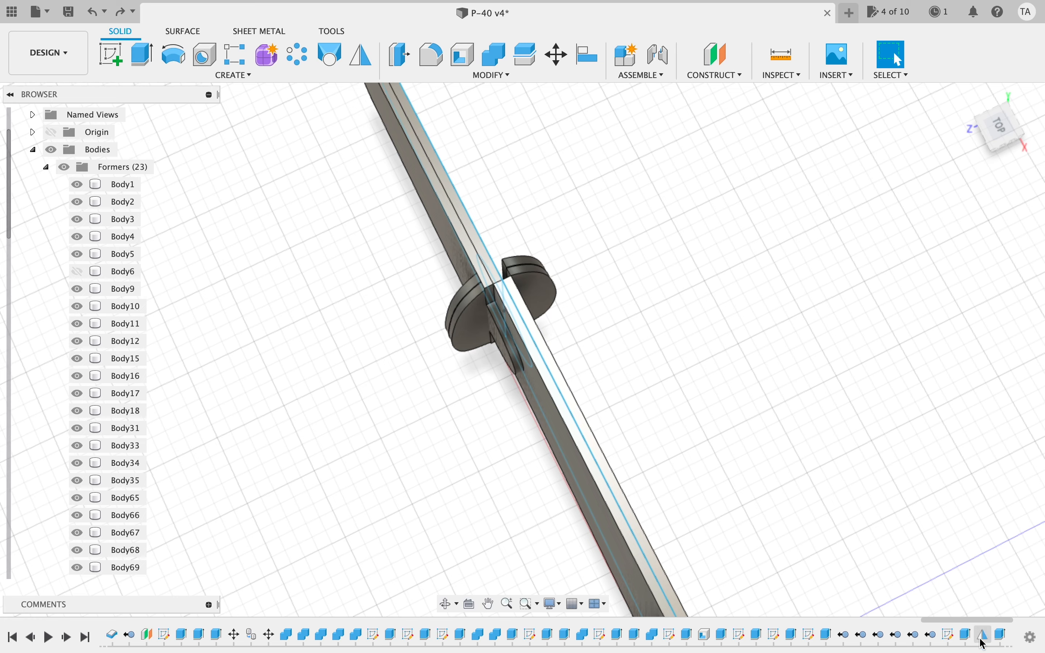
- Edit the large backbone panel's extrusion, try the distance foam on the opposite side, and set it back to -foam
double_click(1002, 635)
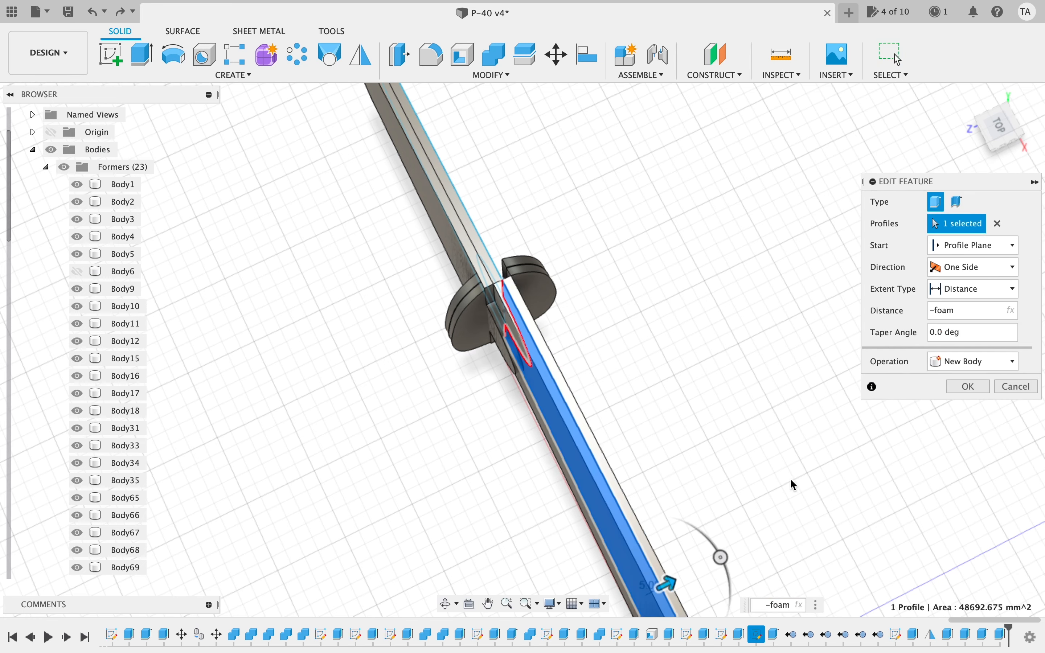
click(768, 603)
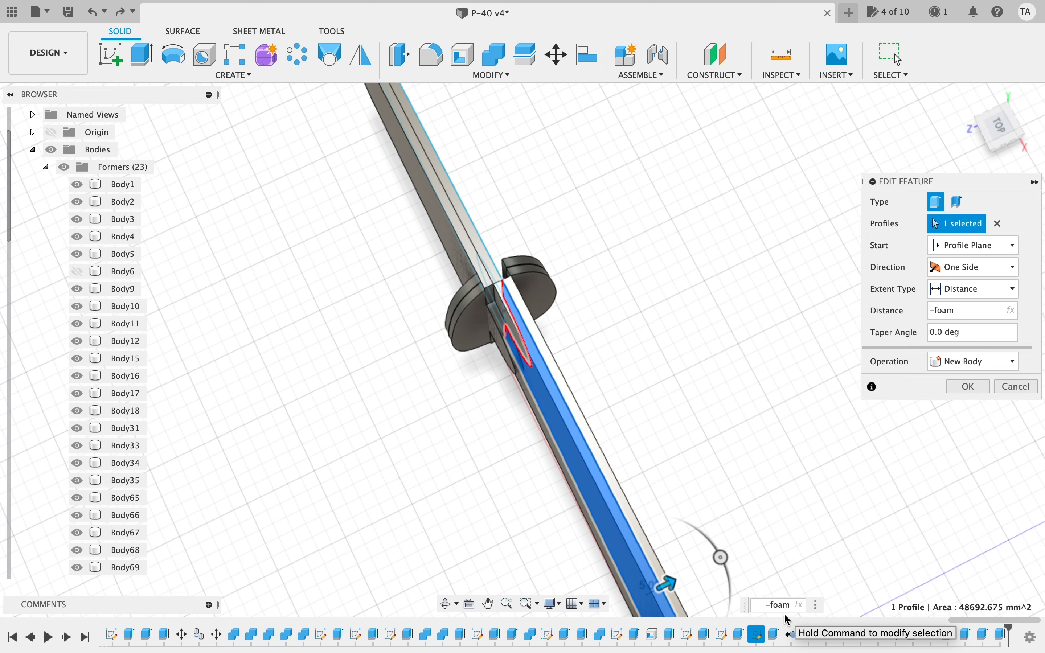
key(Delete)
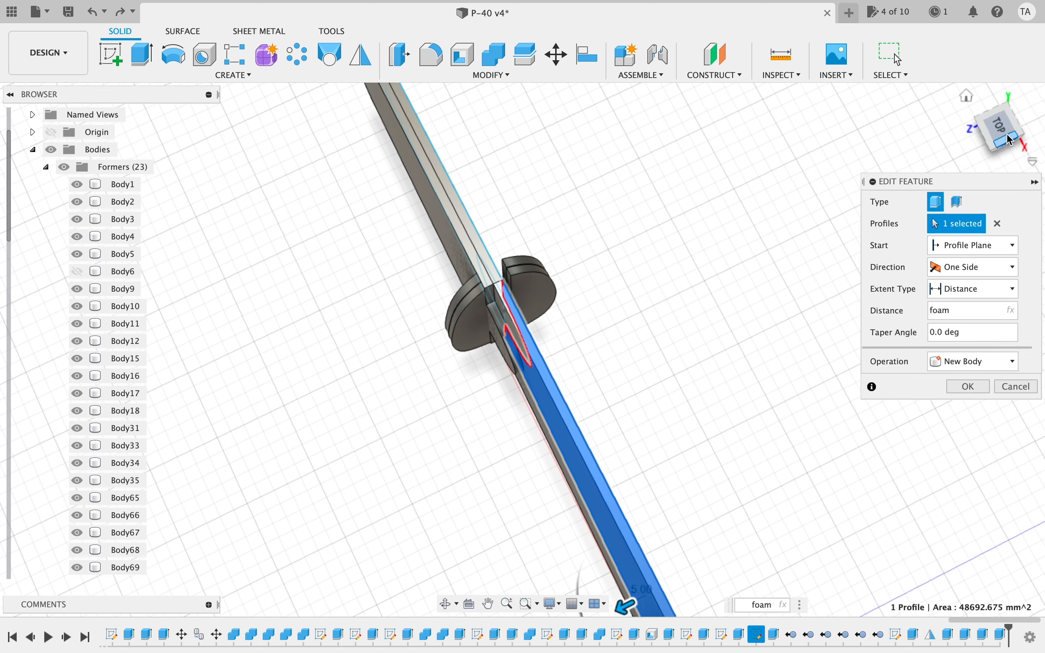
drag(1009, 137, 961, 108)
click(759, 604)
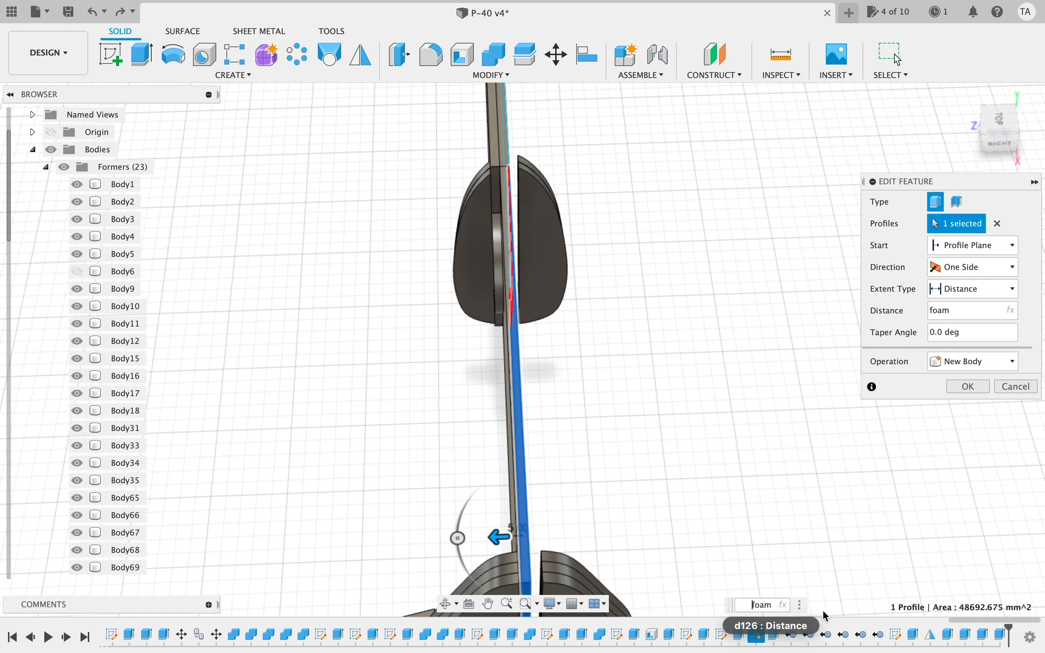
text(-)
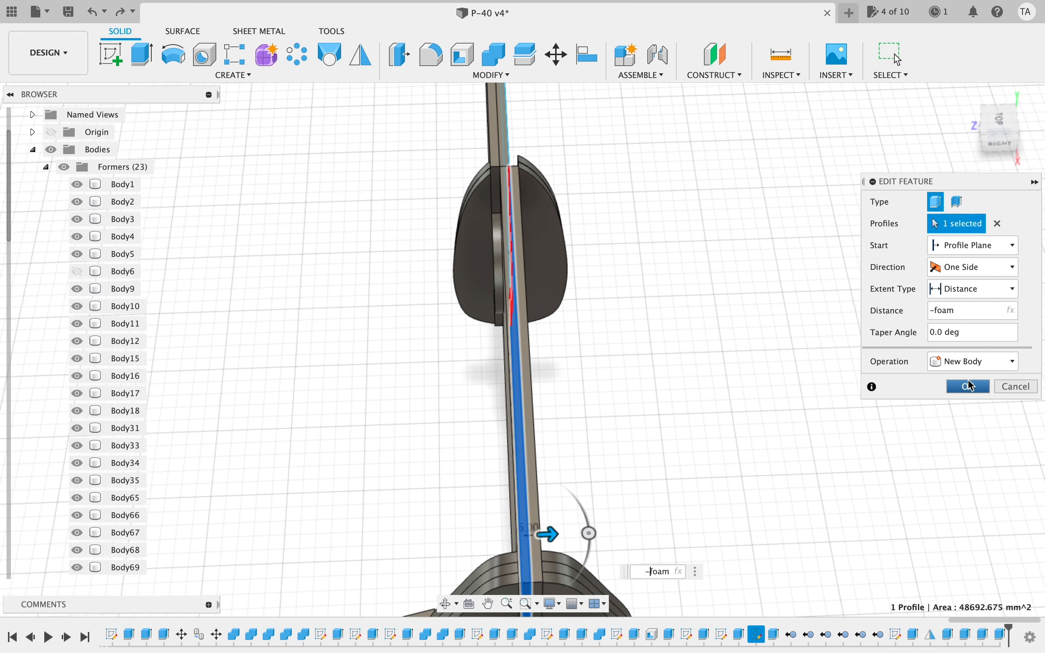
click(969, 387)
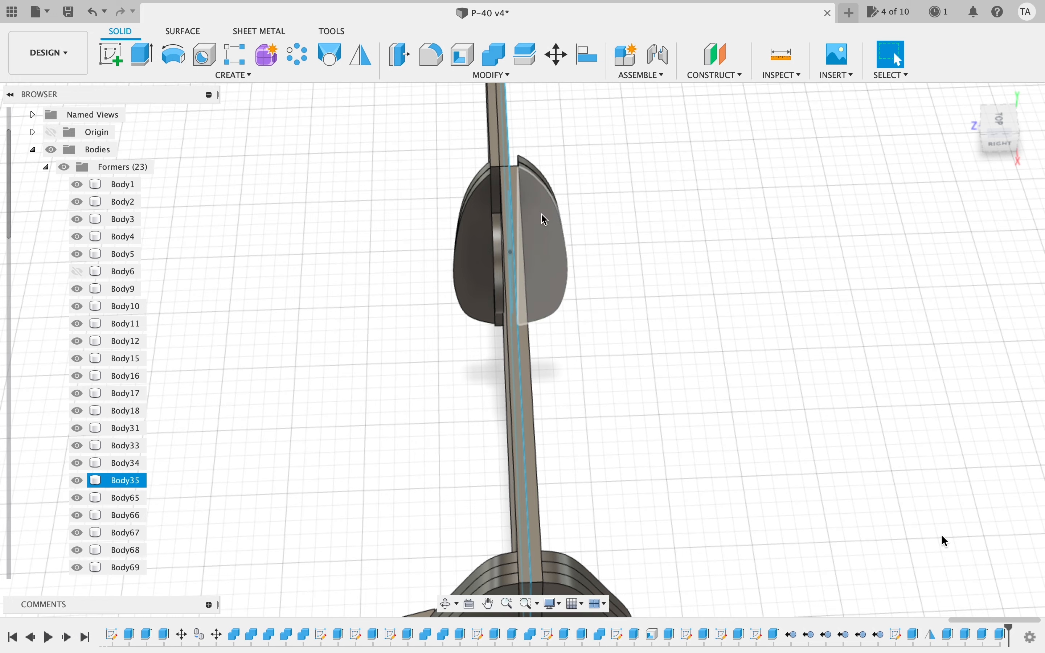
- Review the extrusion settings of the outer rear tail plate, Extrude29, and leave them as they are
mouse_move(1009, 180)
shift+middle_down()
mouse_move(942, 126)
mouse_move(703, 107)
mouse_move(628, 145)
shift+middle_up()
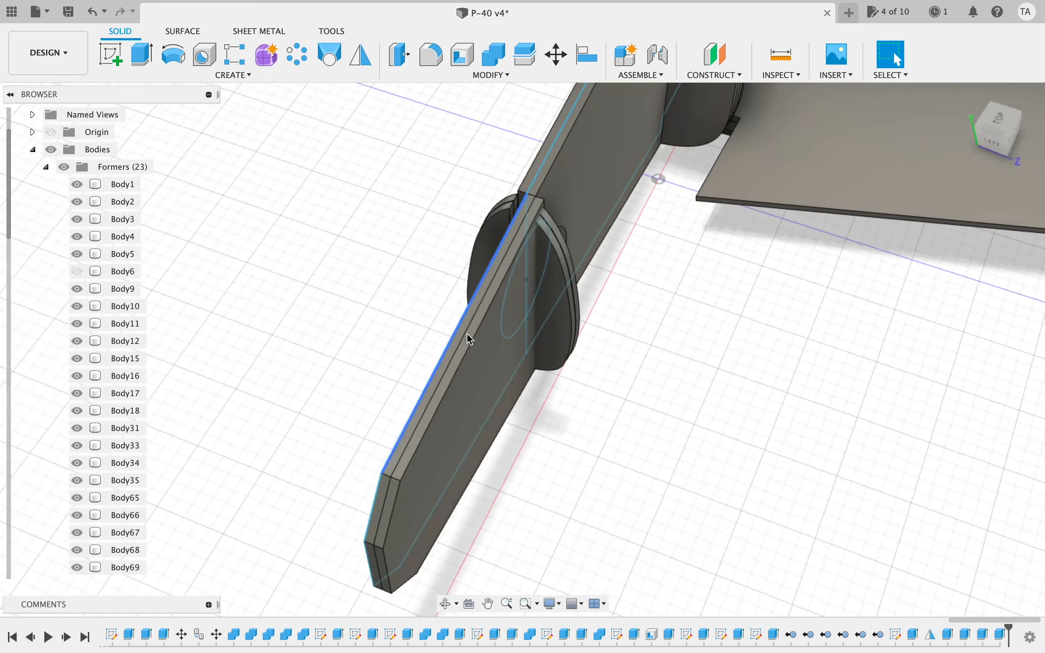
click(495, 370)
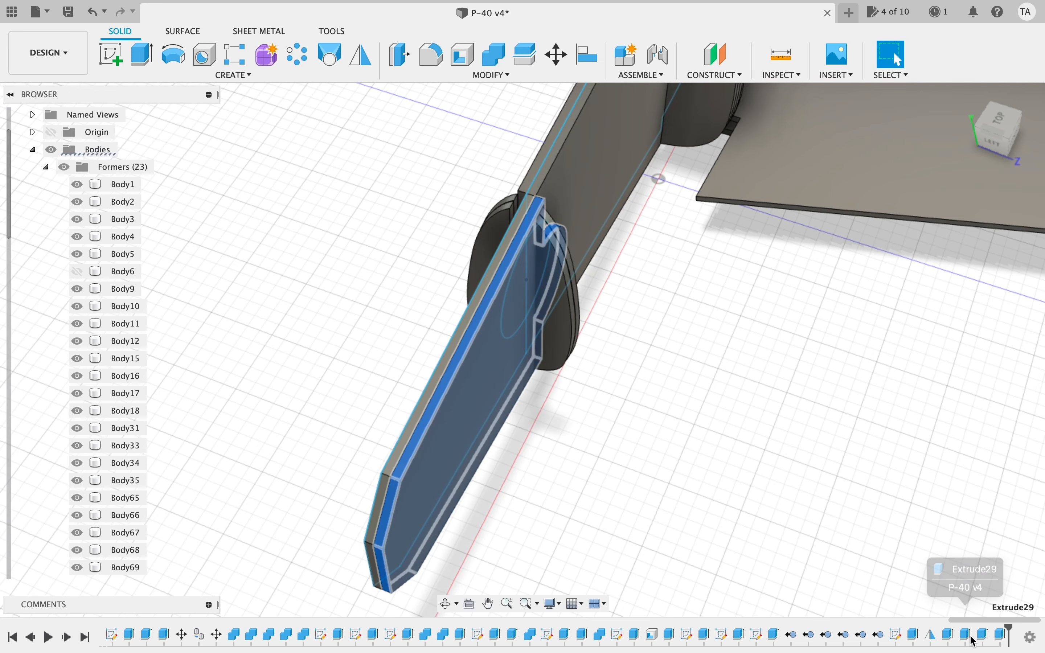
double_click(975, 638)
scroll(847, 533, left, 5)
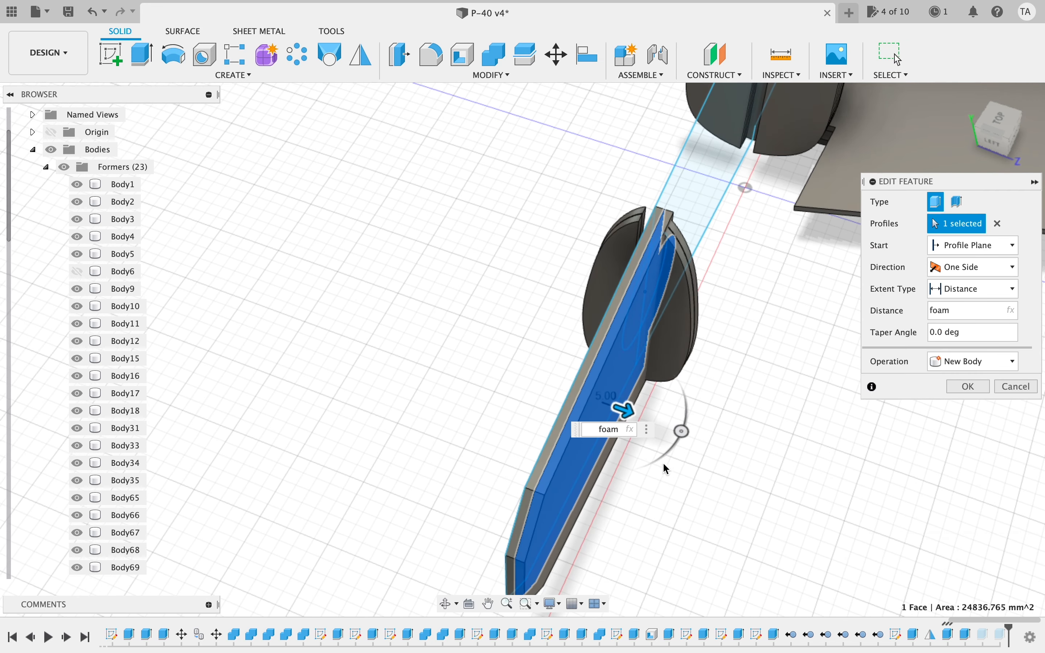
click(1016, 386)
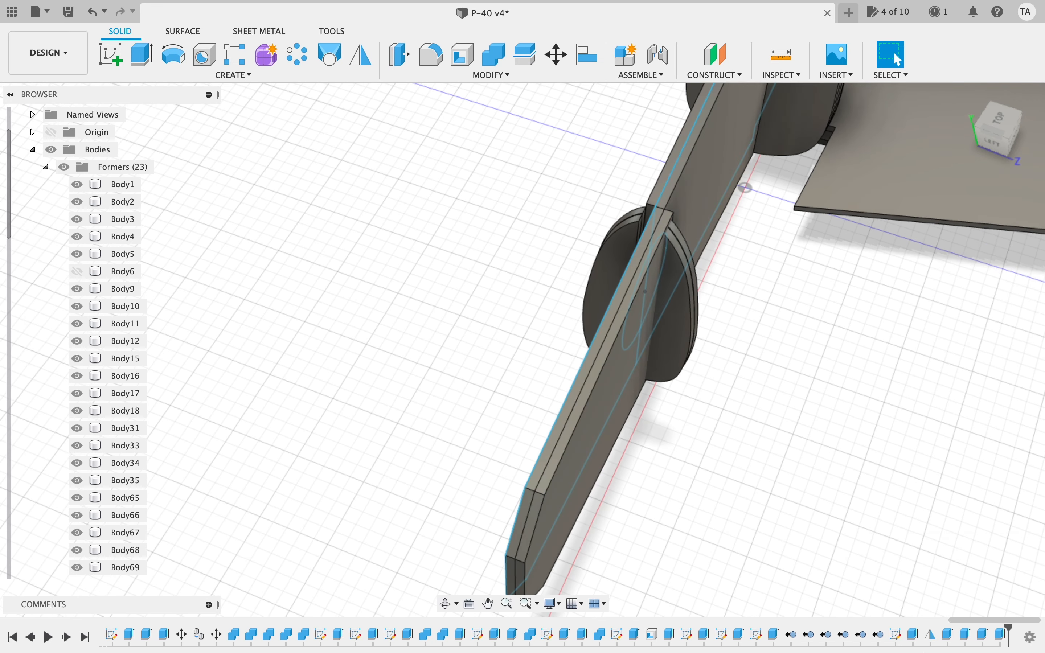
- Delete Extrude28 and the dependent extrusion after it, removing both rear tail backbone plates
right_click(951, 639)
click(936, 540)
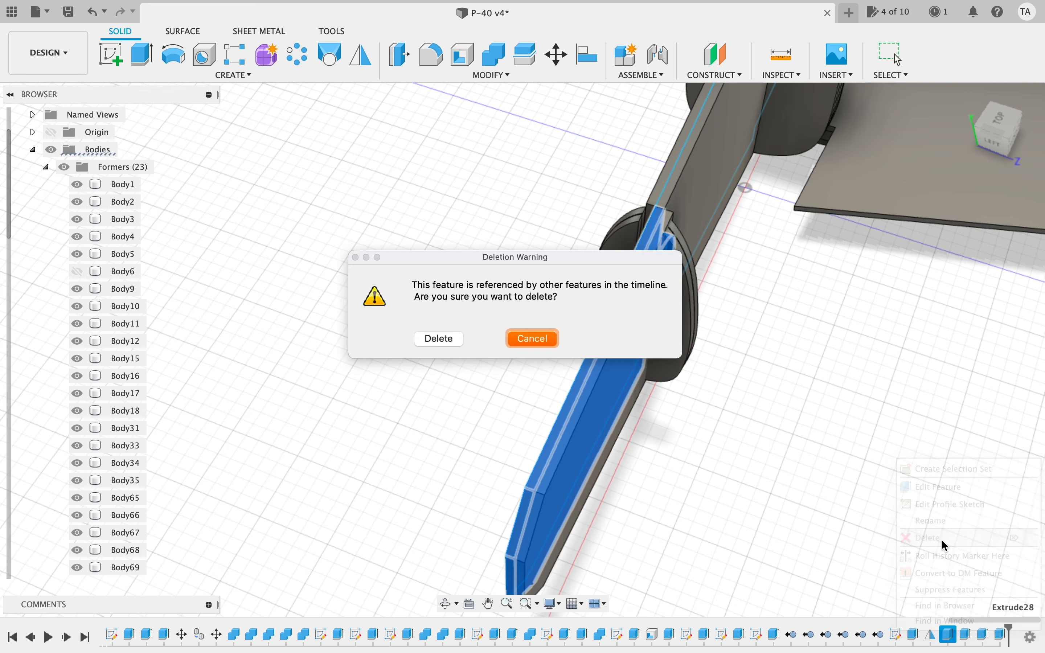
click(431, 338)
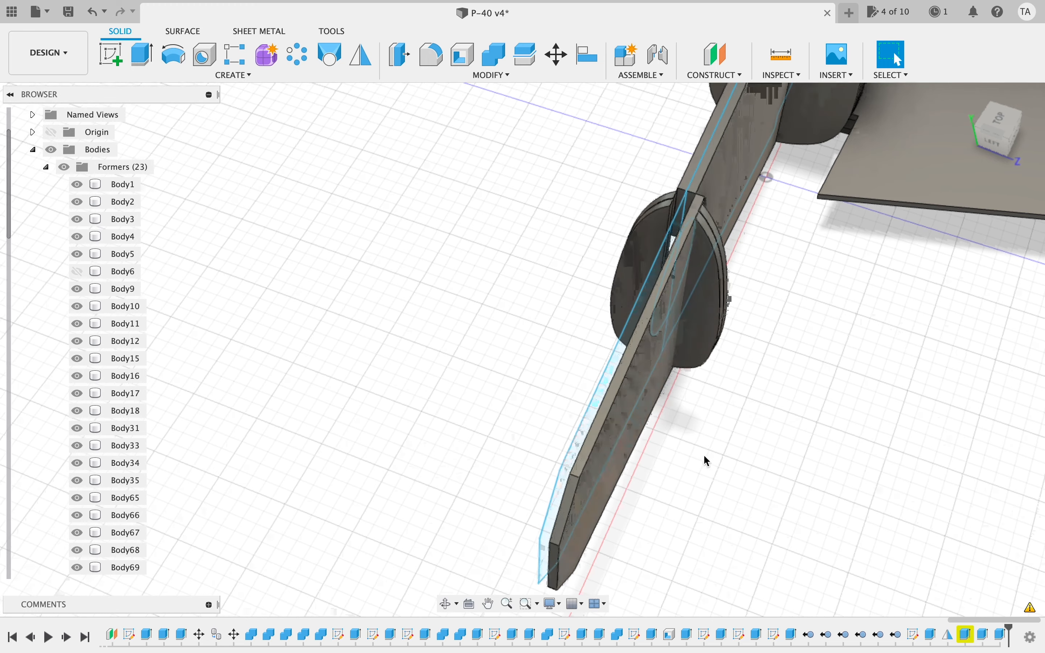
right_click(966, 637)
click(932, 523)
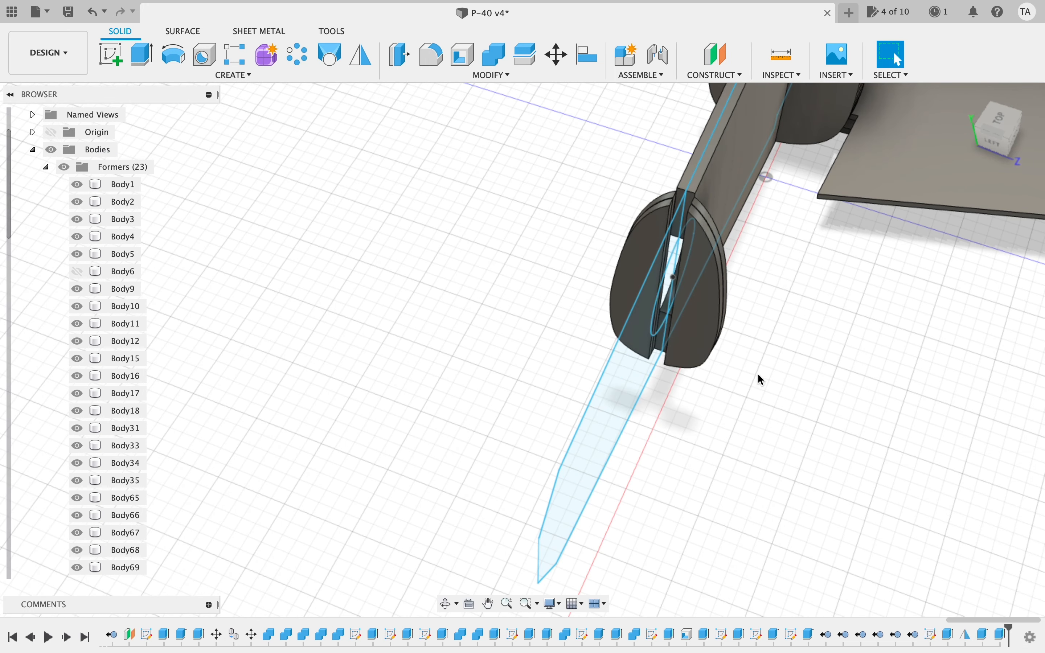
- Hide Sketch21 and view the remaining large backbone plates from the front and the back
mouse_move(997, 118)
mouse_down()
mouse_move(847, 65)
mouse_move(681, 110)
mouse_move(689, 122)
mouse_move(737, 130)
mouse_move(751, 112)
mouse_move(849, 436)
mouse_up()
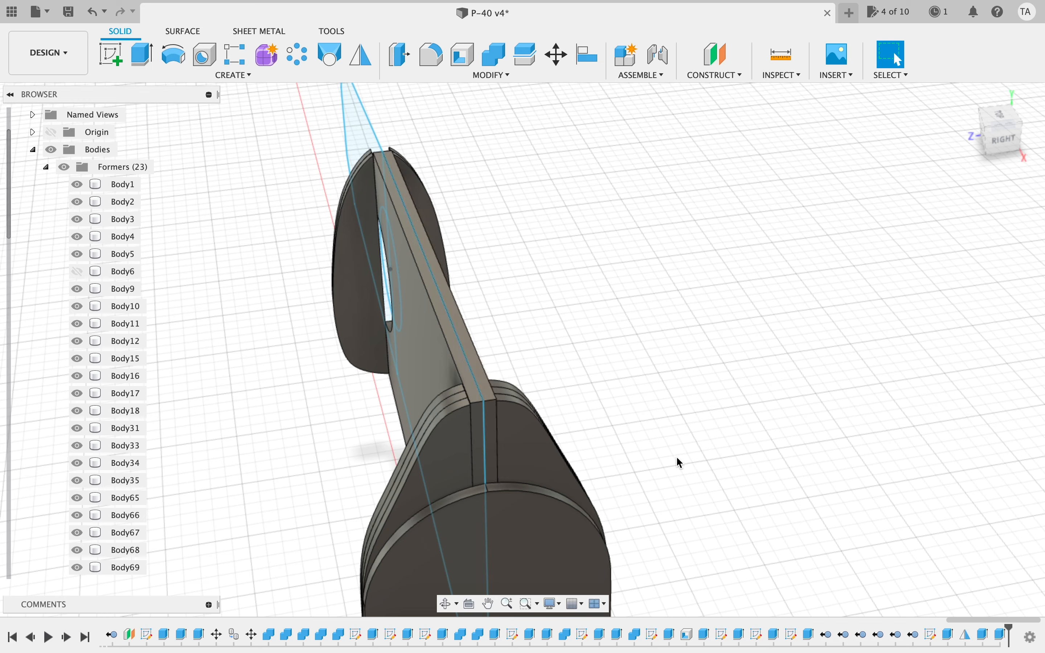
scroll(110, 486, down, 15)
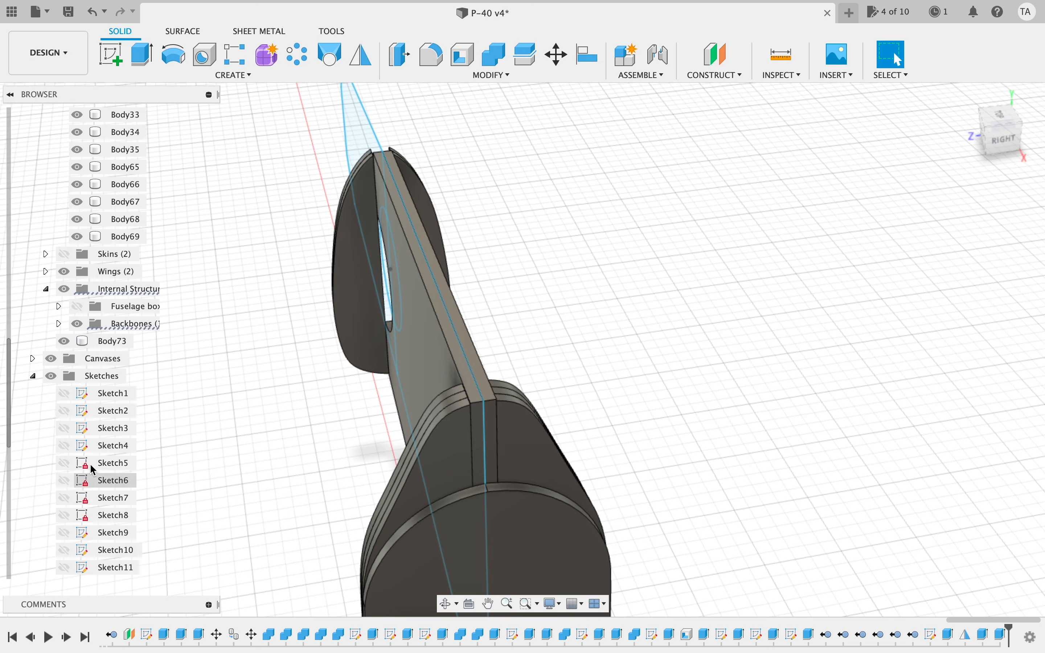
click(65, 551)
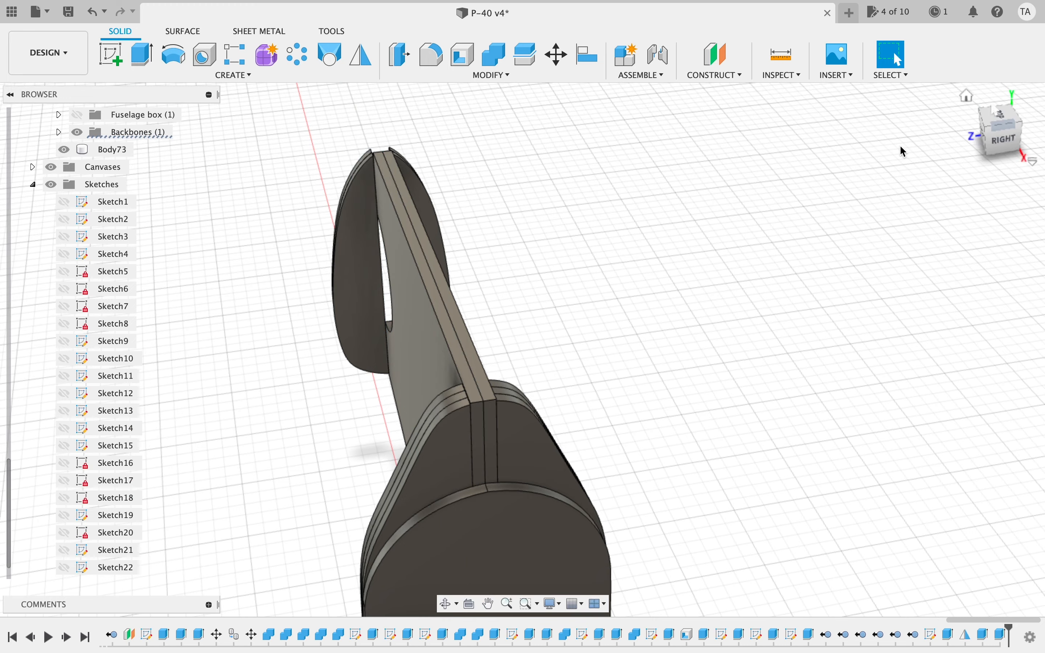
drag(996, 125, 803, 140)
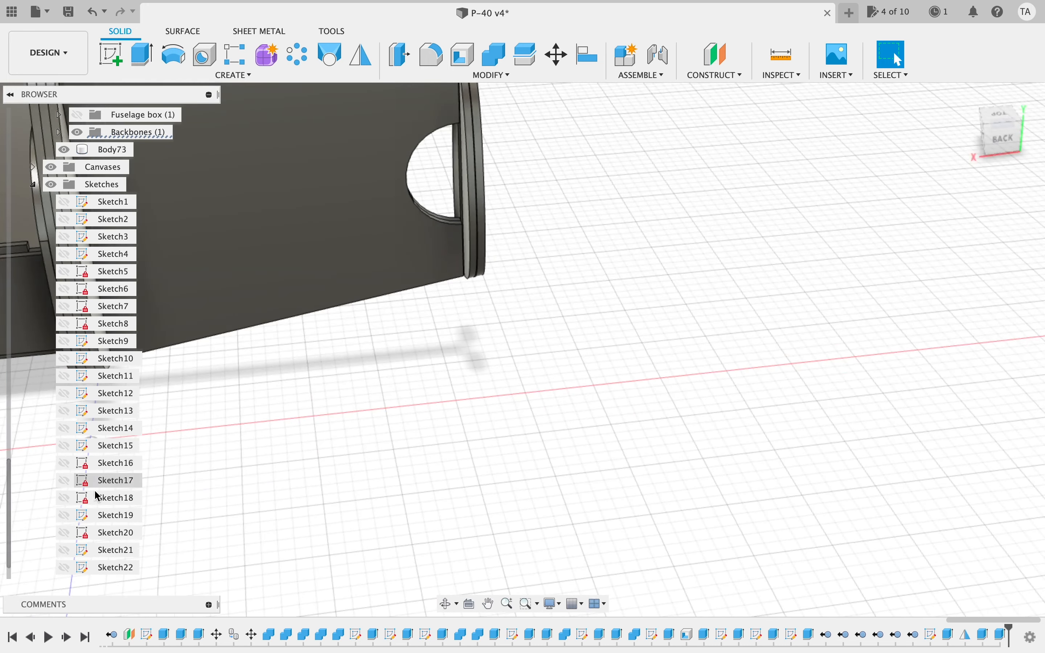
- Show Sketch21 and extrude the rear tail profile with both halves of the circular tab by foam as a new body
click(64, 550)
scroll(332, 459, down, 2)
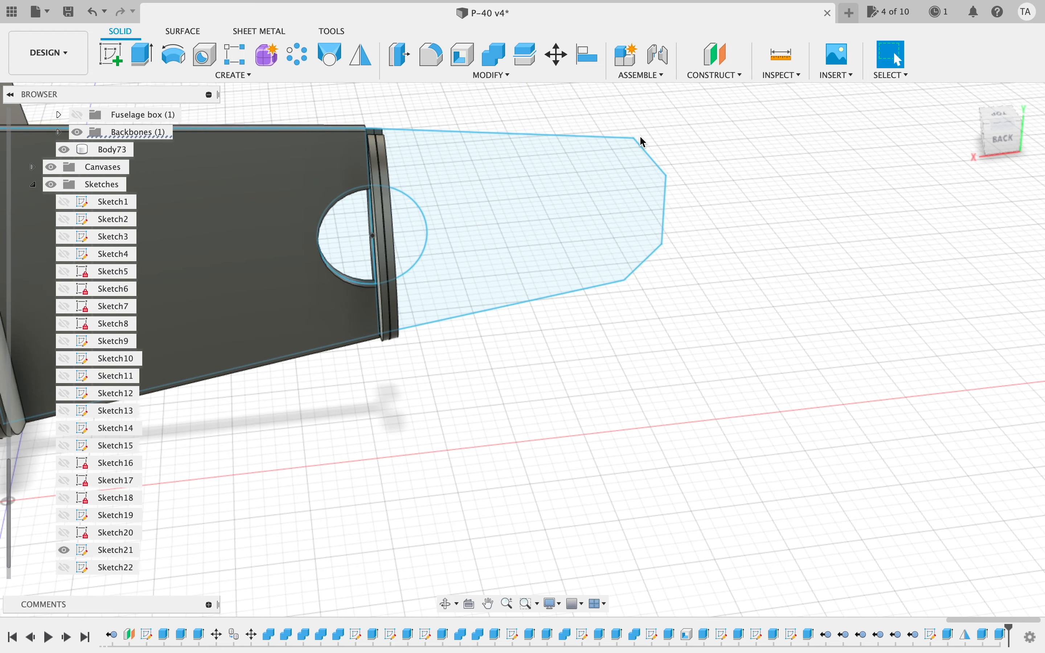
click(544, 228)
shift+click(375, 253)
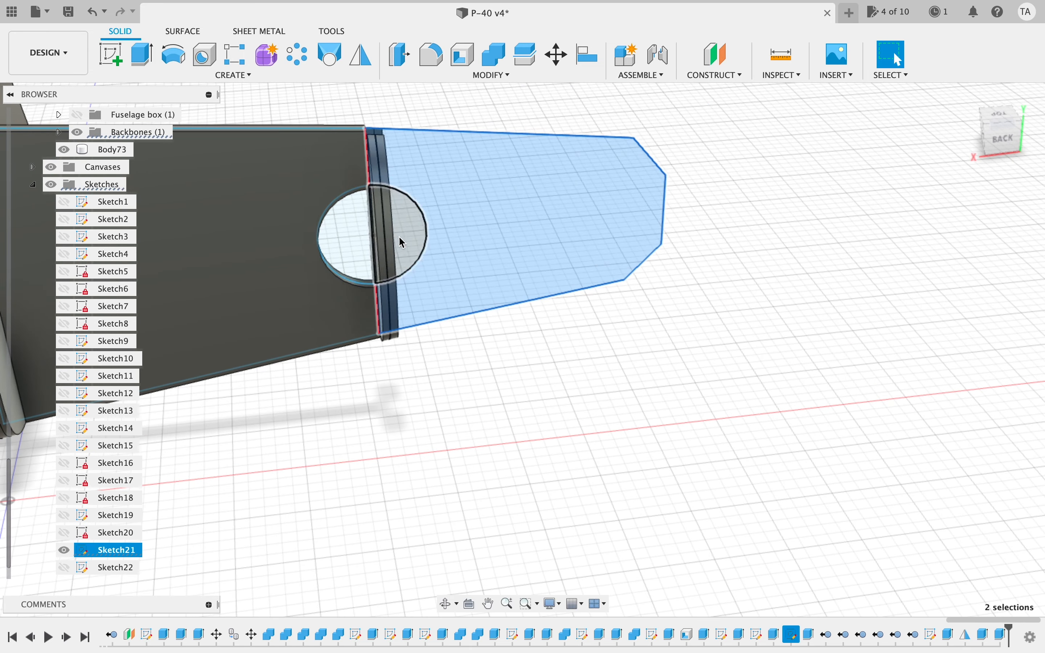
shift+click(414, 235)
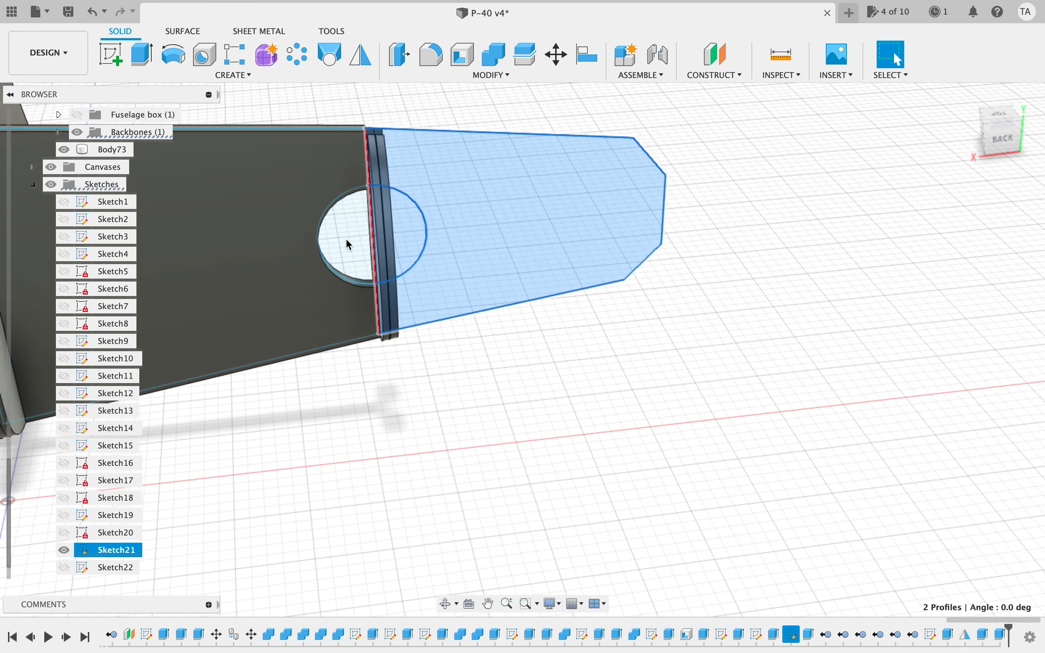
shift+click(336, 224)
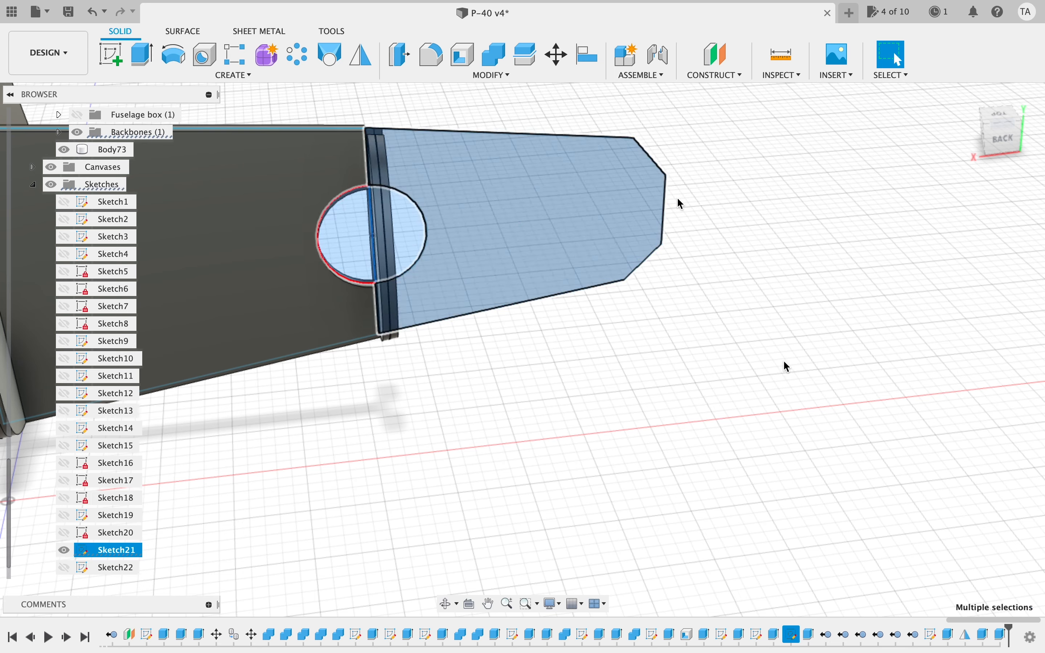
key(e)
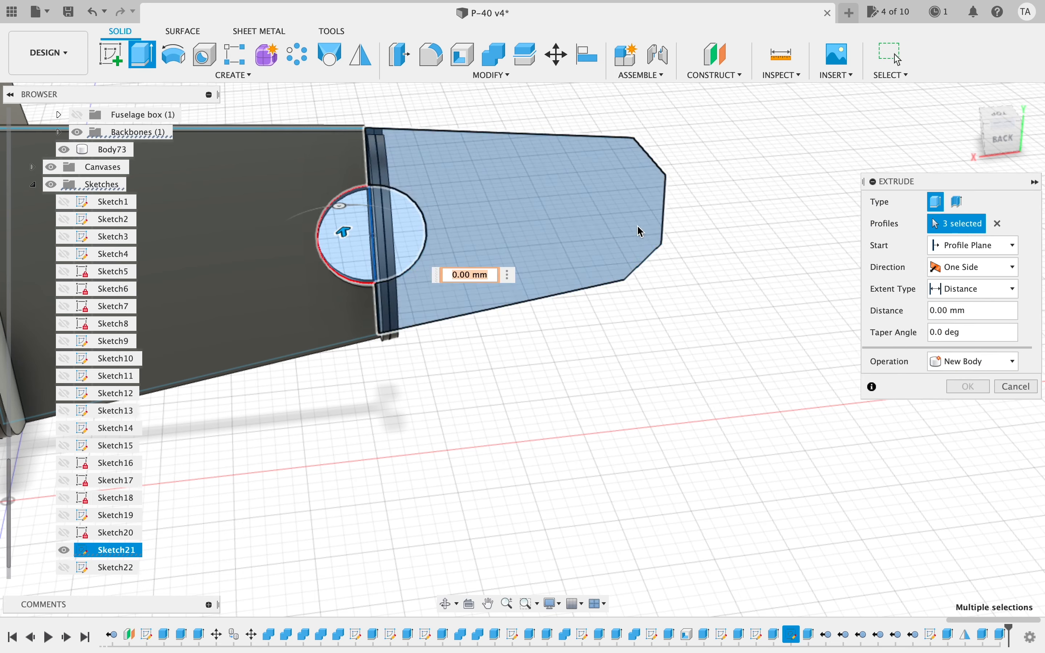
text(foam)
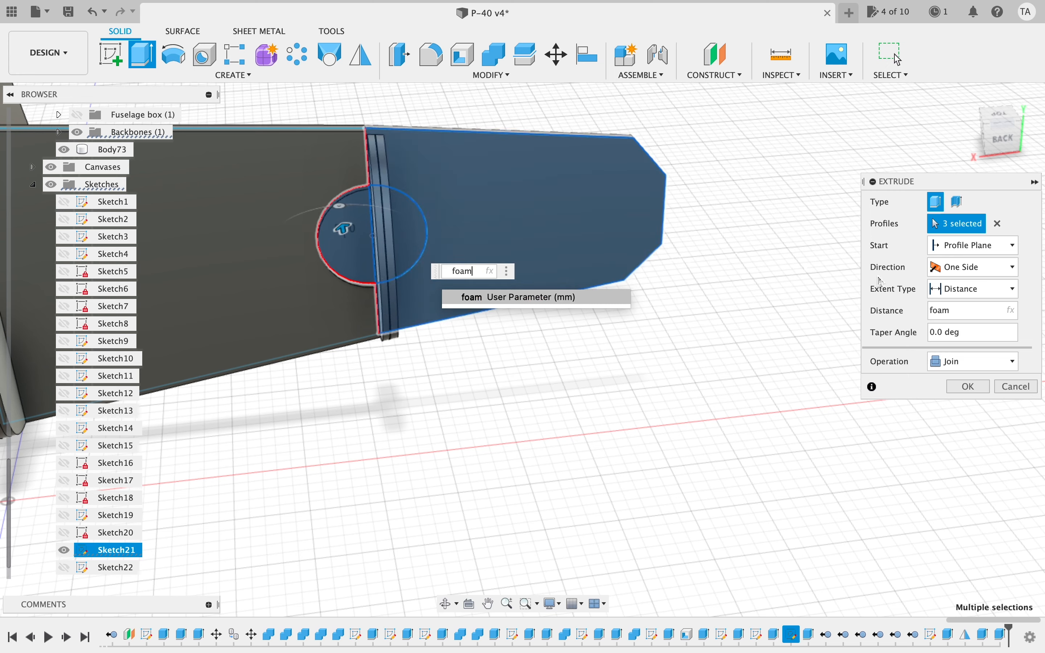
click(950, 362)
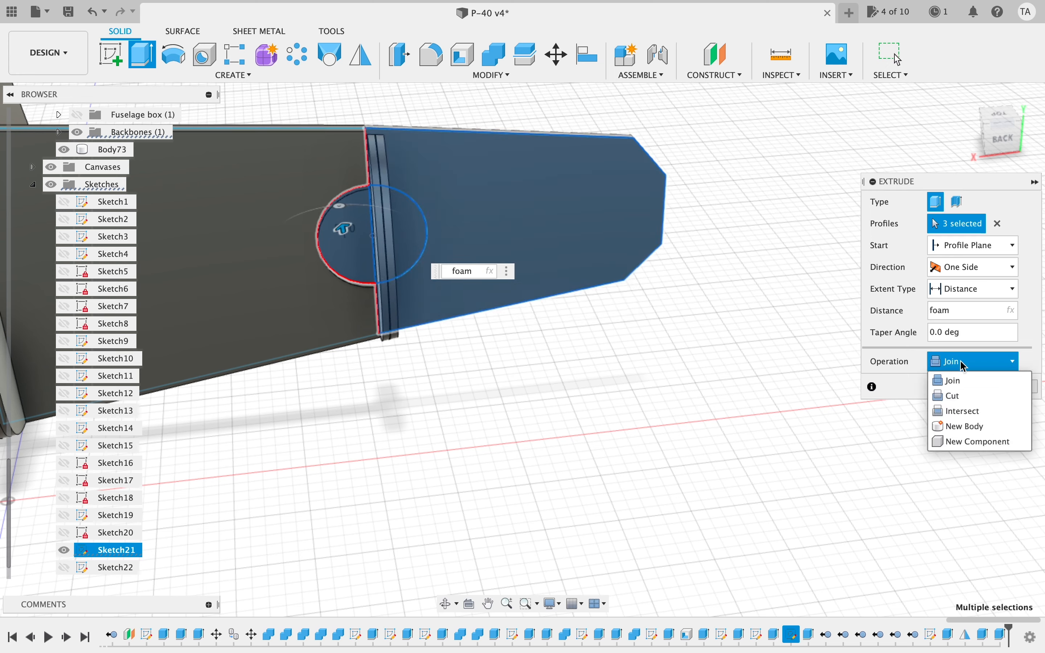
click(954, 427)
click(967, 385)
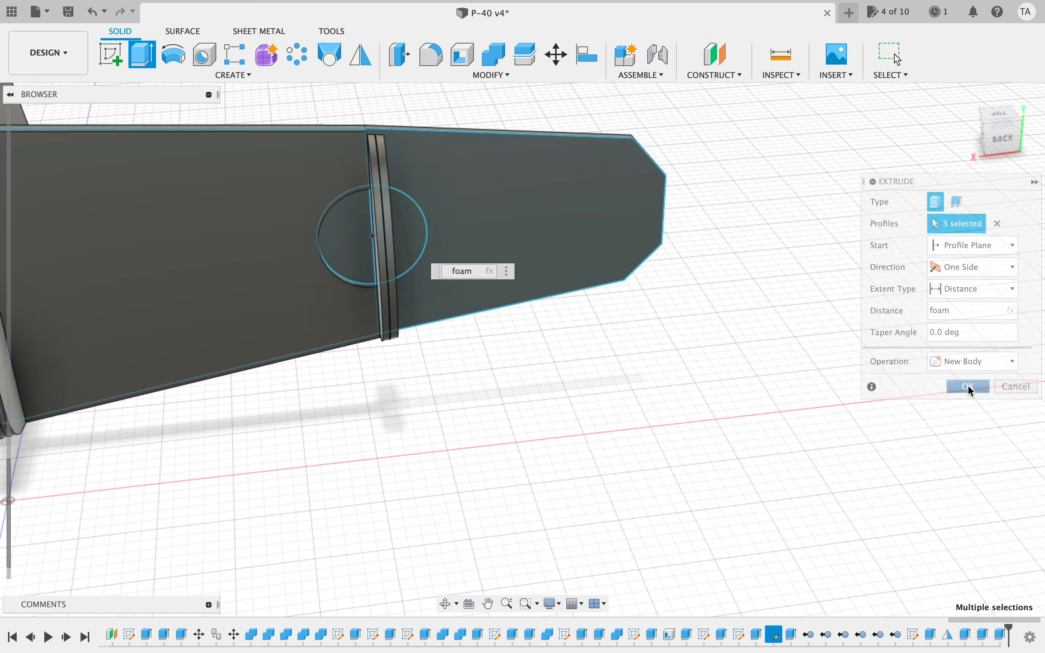
- Extrude the same three rear tail profiles of Sketch21 to the opposite side by -foam as a new body
drag(998, 152, 886, 136)
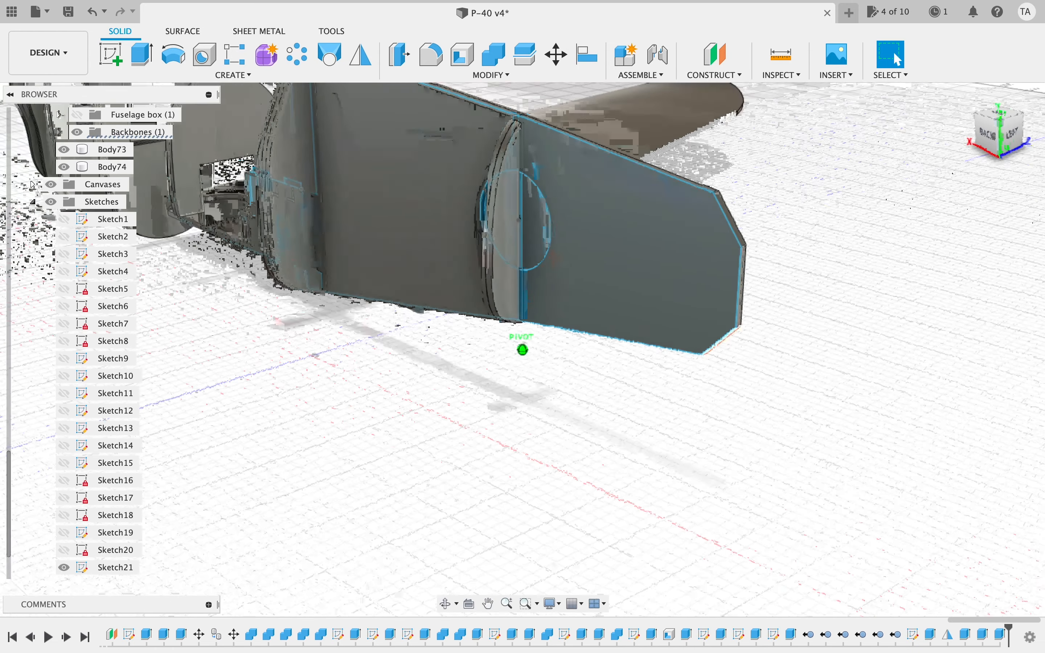
click(615, 209)
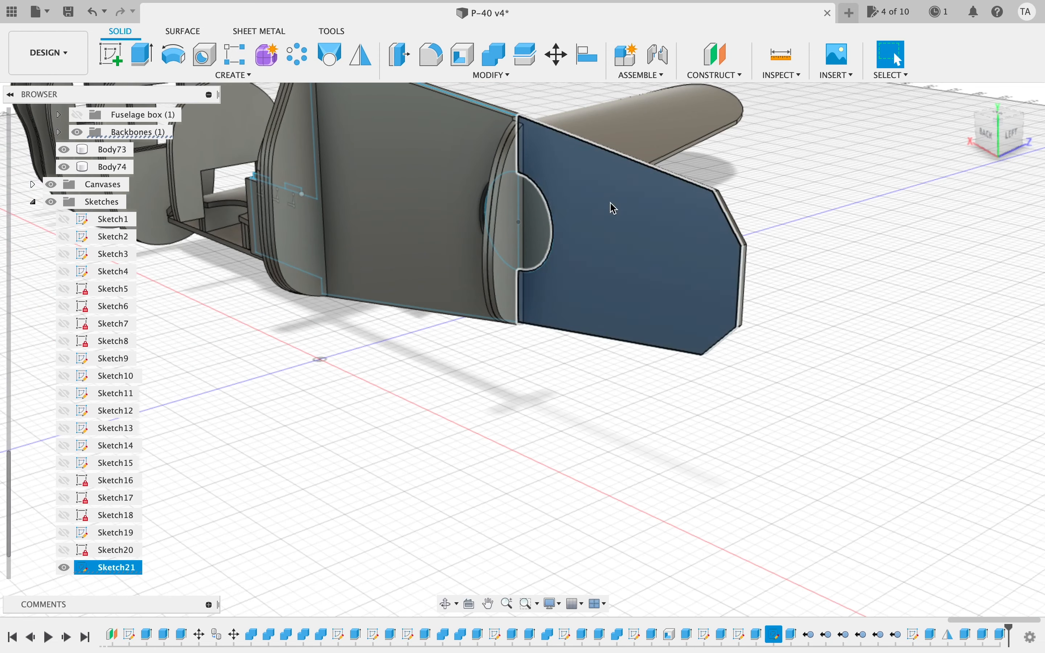
click(534, 236)
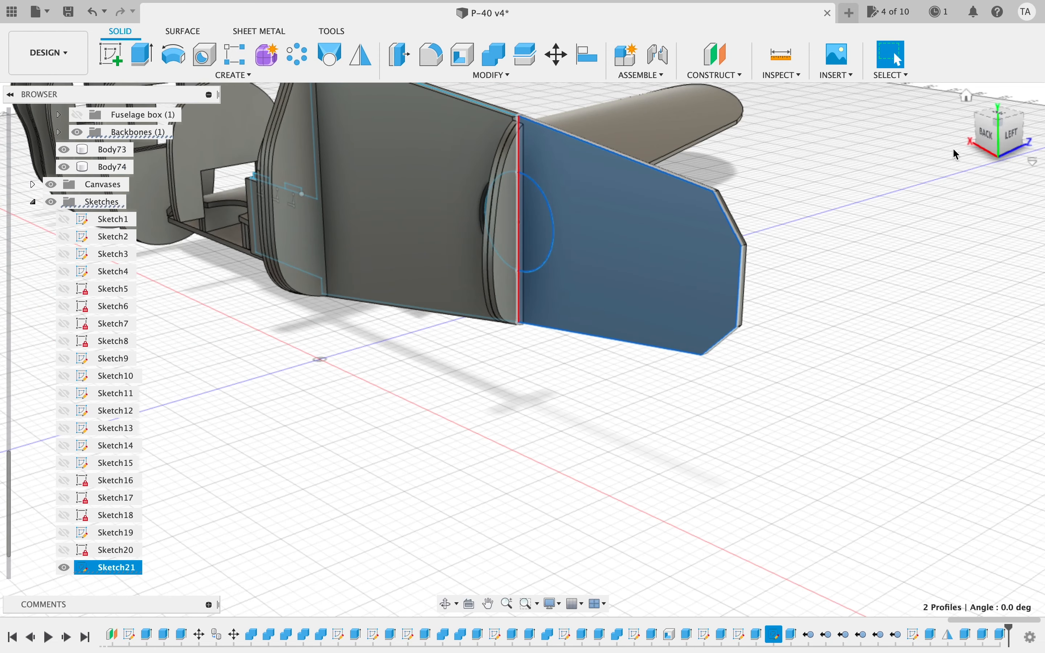
drag(993, 132, 426, 161)
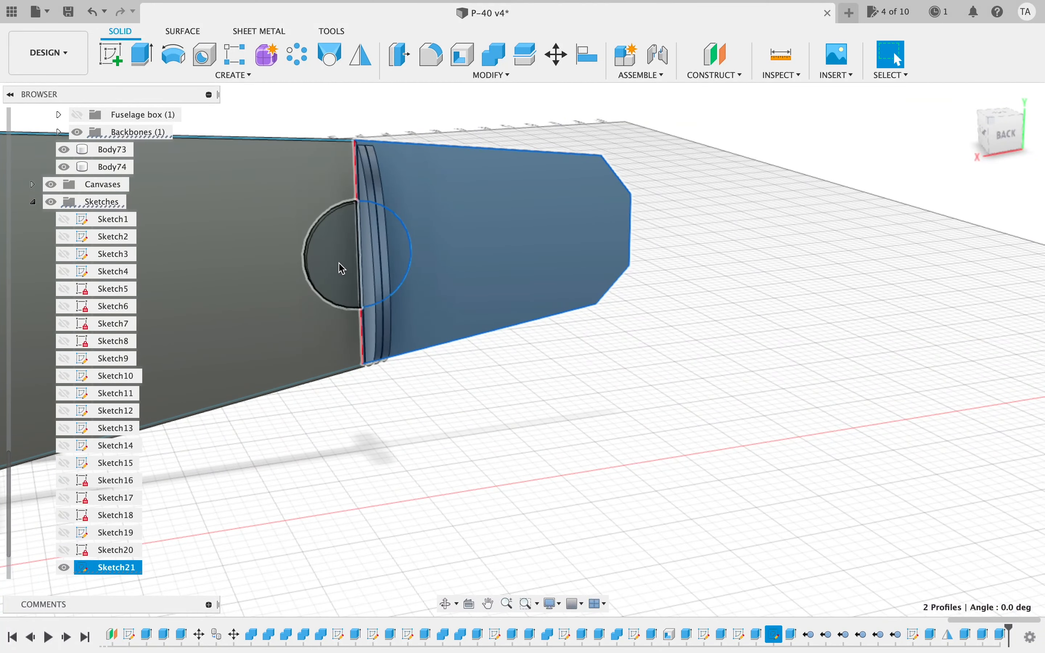
click(342, 268)
key(e)
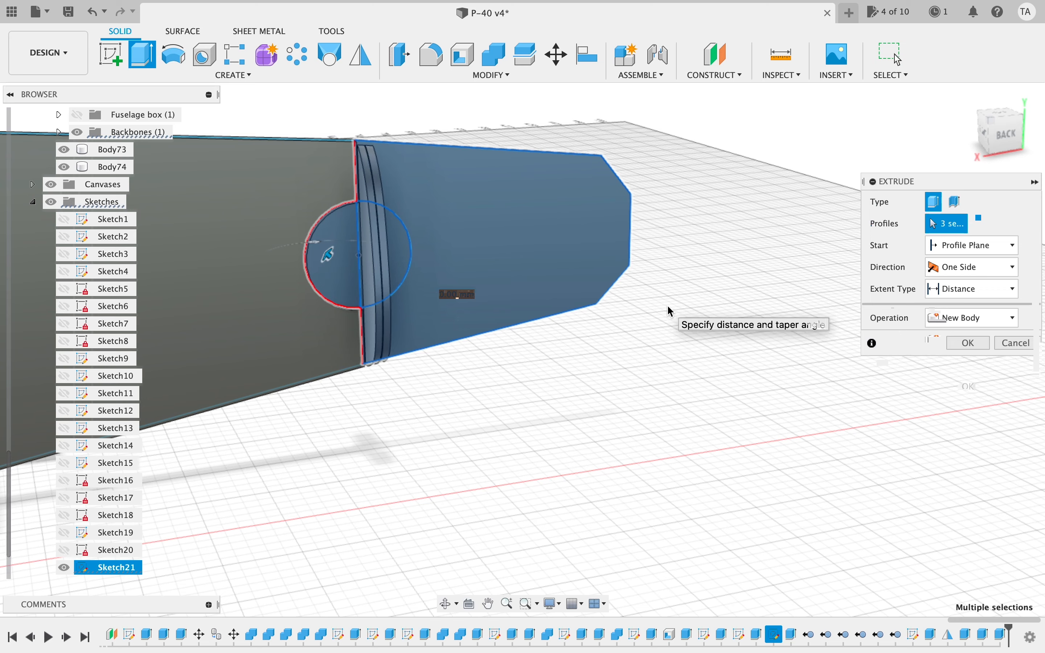
text(-foam)
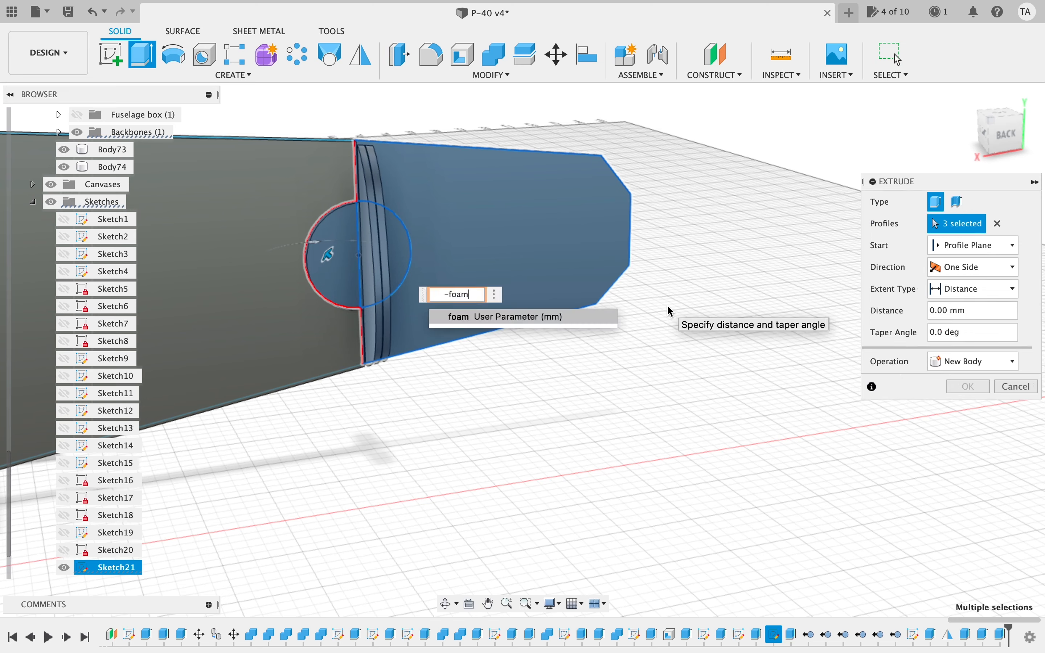
click(965, 363)
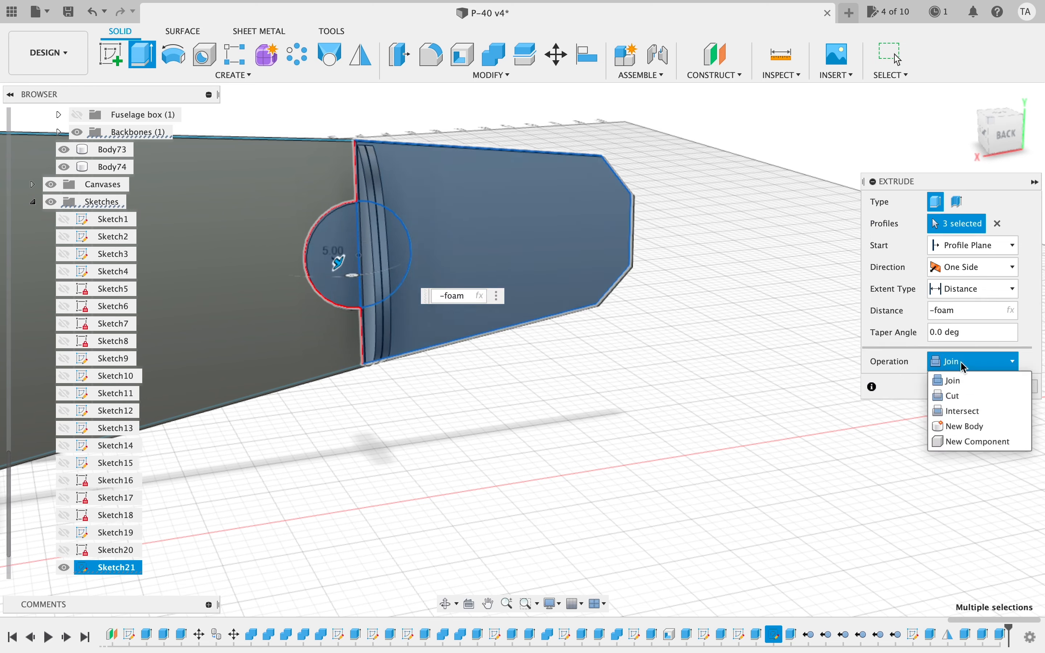
click(956, 426)
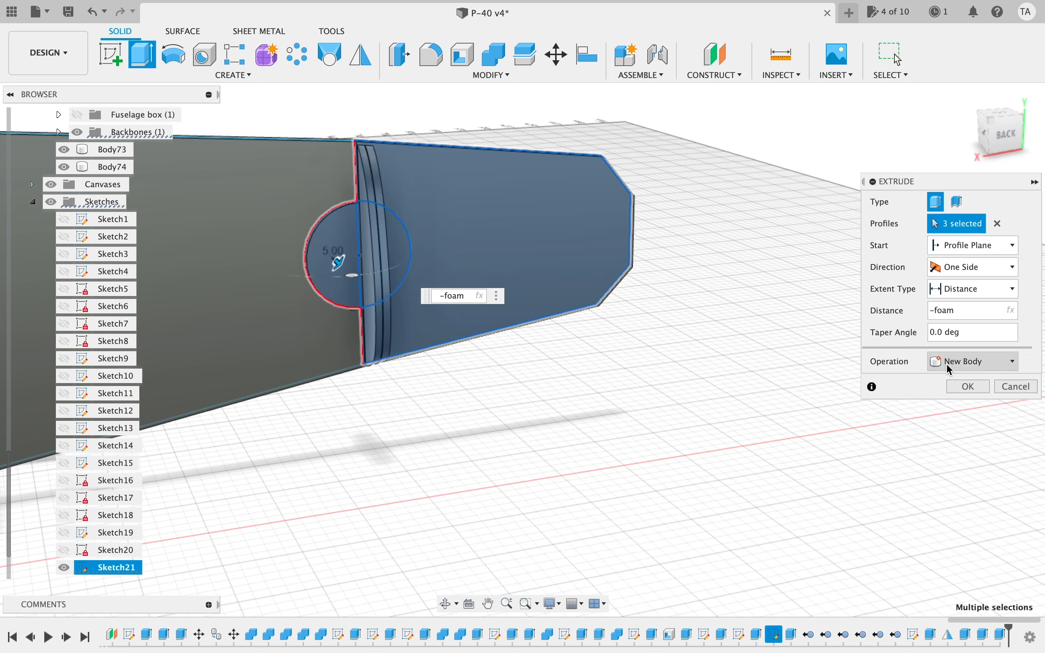
click(968, 388)
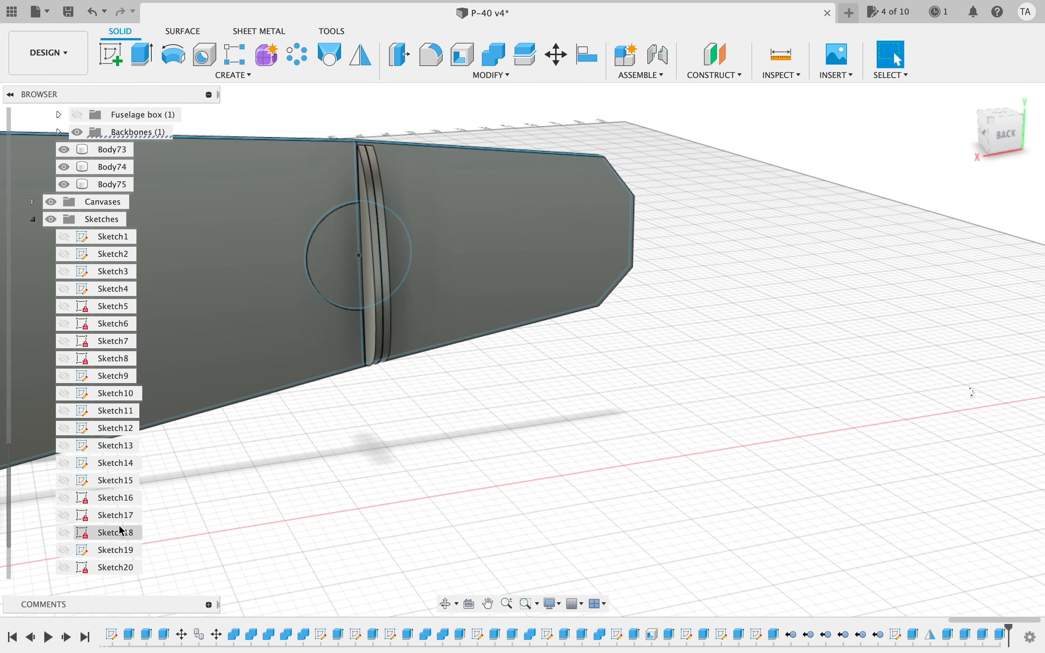
- Move the three loose bodies, Body73 to Body75, into the Backbones group
click(115, 149)
shift+click(106, 184)
drag(117, 151, 139, 132)
- Edit the symmetric foam cut made from Sketch21 and add Body18 to the objects to cut
scroll(676, 292, down, 5)
scroll(678, 297, left, 3)
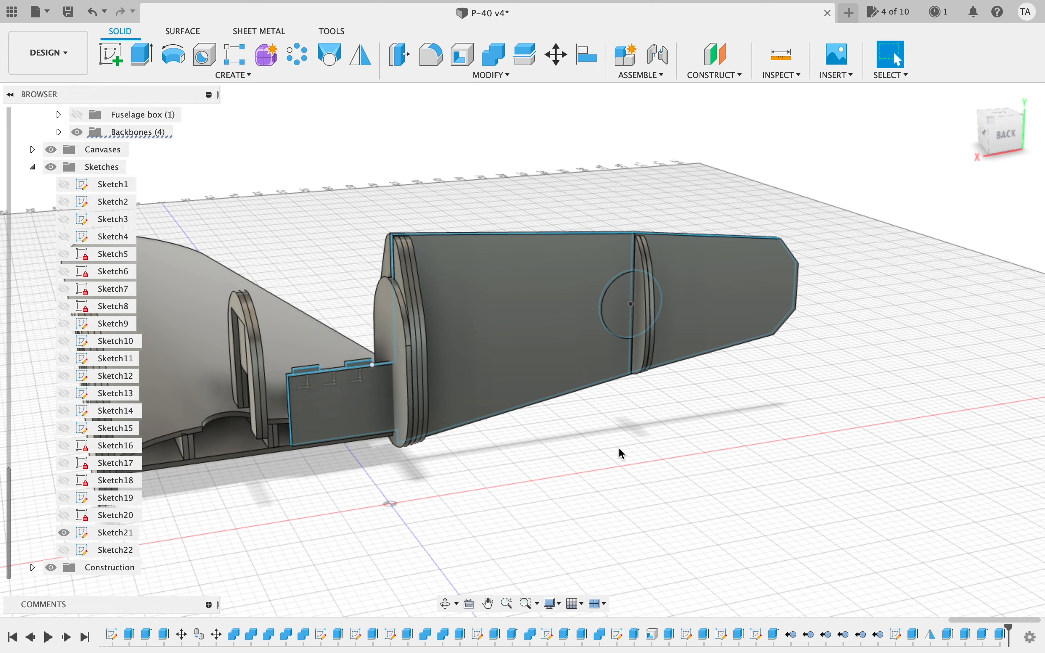
scroll(620, 450, up, 8)
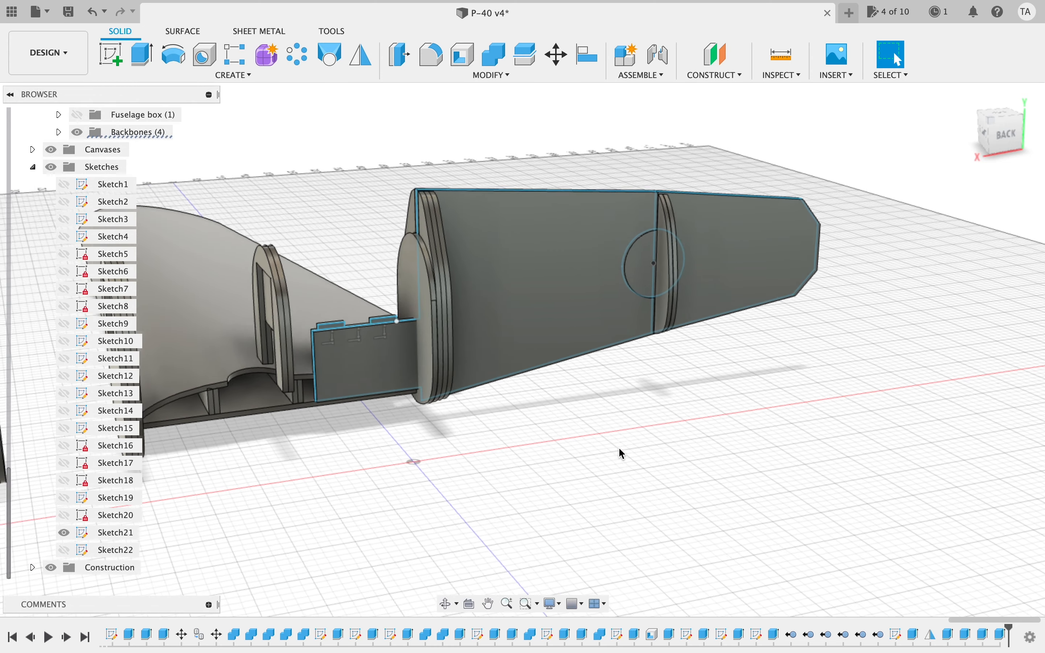
scroll(619, 449, down, 5)
scroll(618, 449, right, 3)
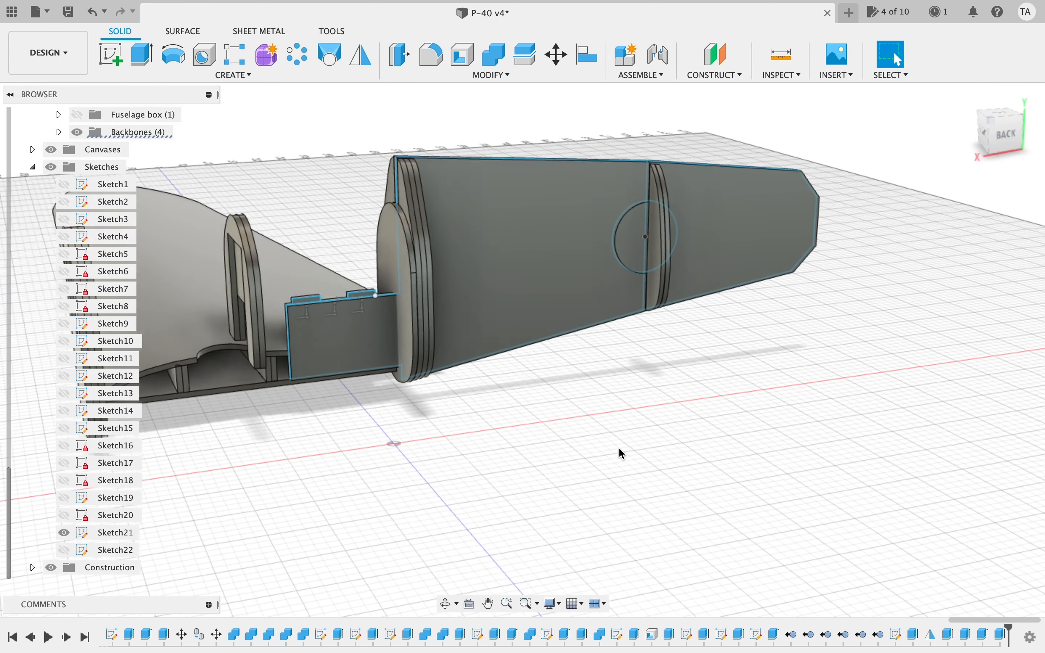
scroll(619, 449, left, 5)
scroll(618, 449, up, 8)
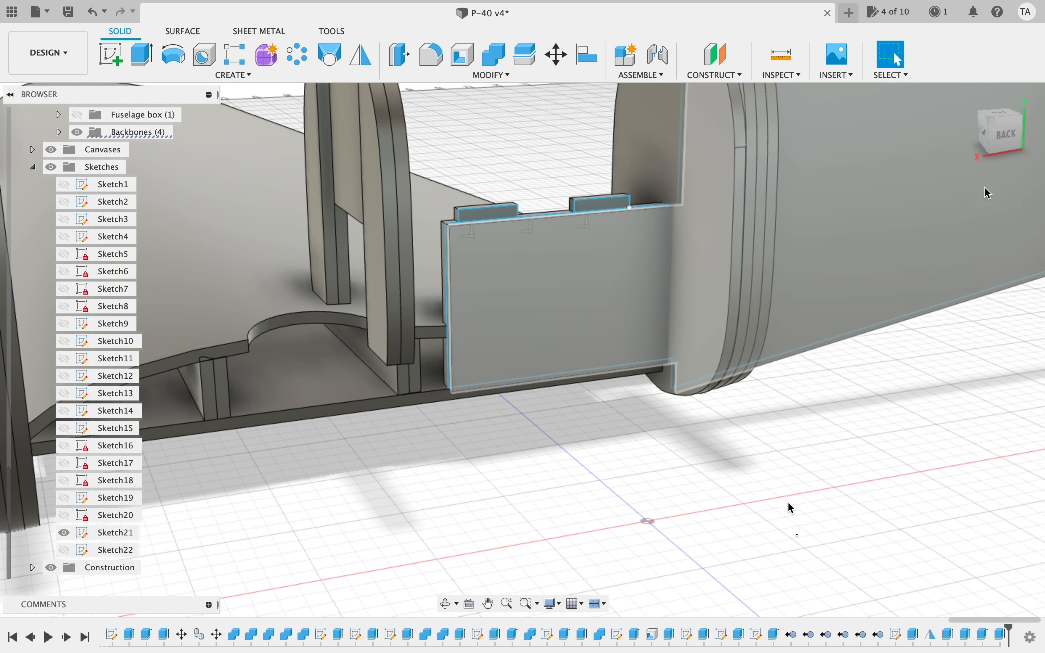
mouse_move(1000, 132)
mouse_down()
mouse_move(970, 107)
mouse_move(974, 124)
mouse_up()
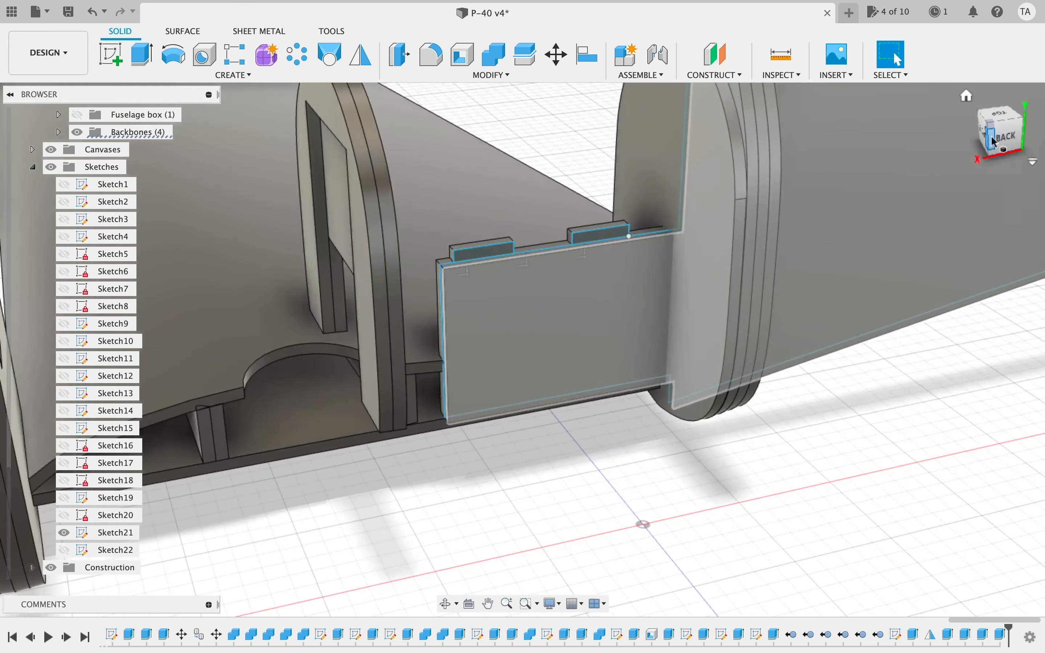
double_click(773, 635)
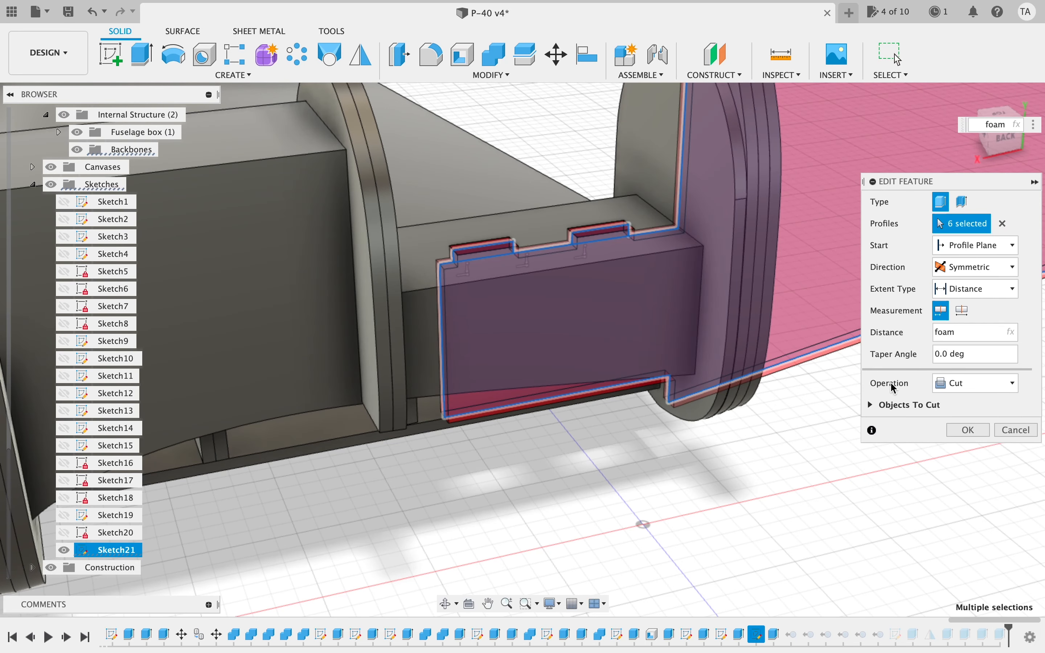
click(877, 408)
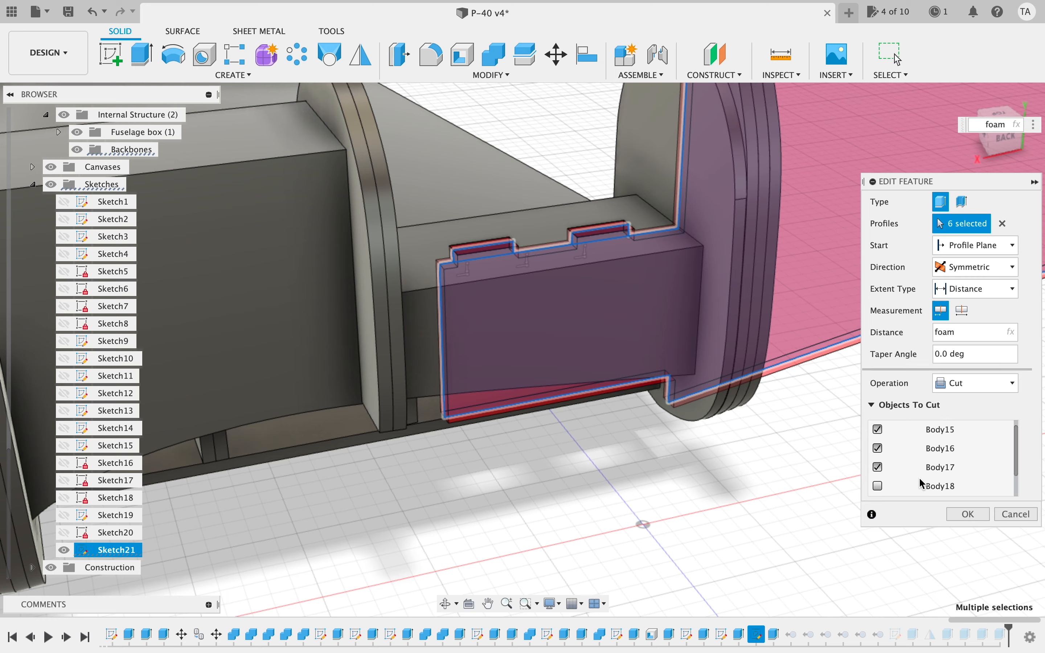
click(880, 487)
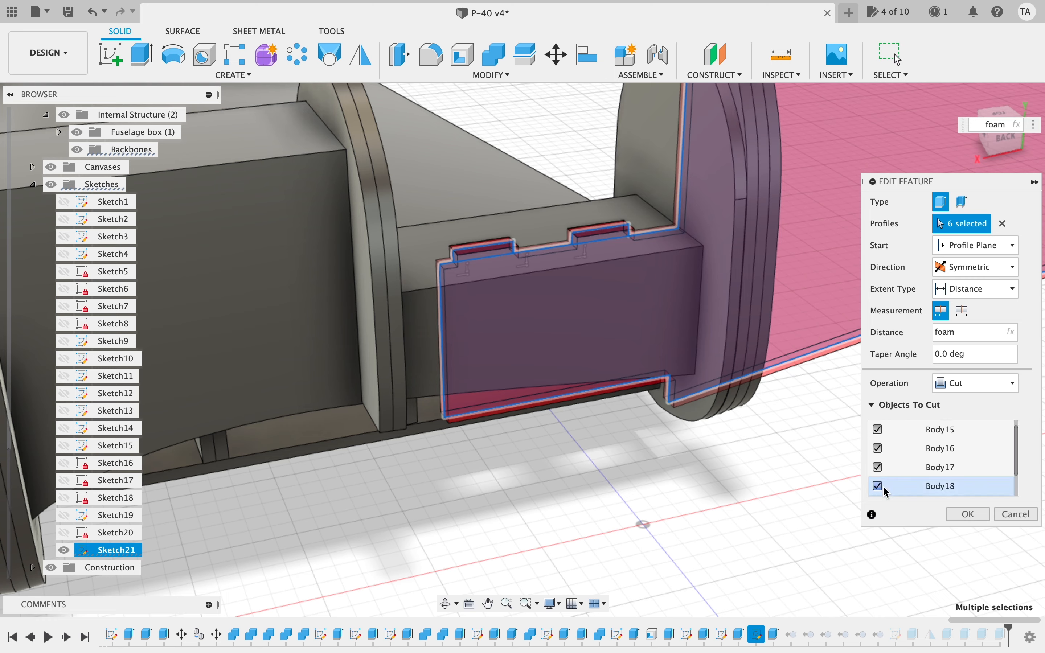
click(969, 514)
- Edit Sketch21 and move the short vertical line at the backbone's lower step forward to the front face of the layered former
scroll(748, 535, up, 4)
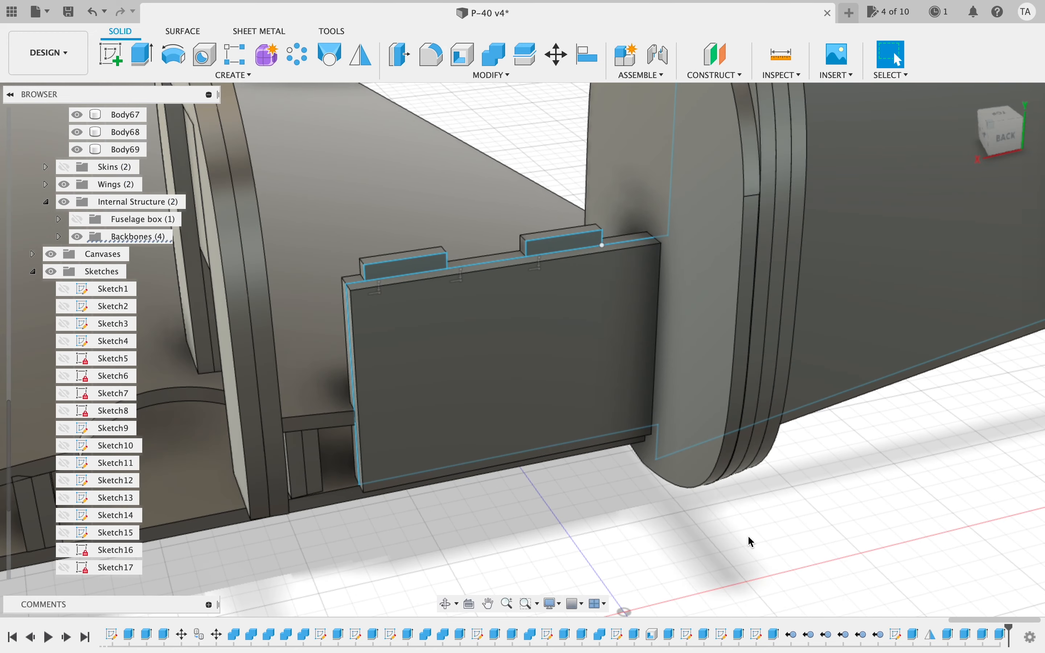
scroll(748, 534, right, 3)
scroll(734, 537, down, 5)
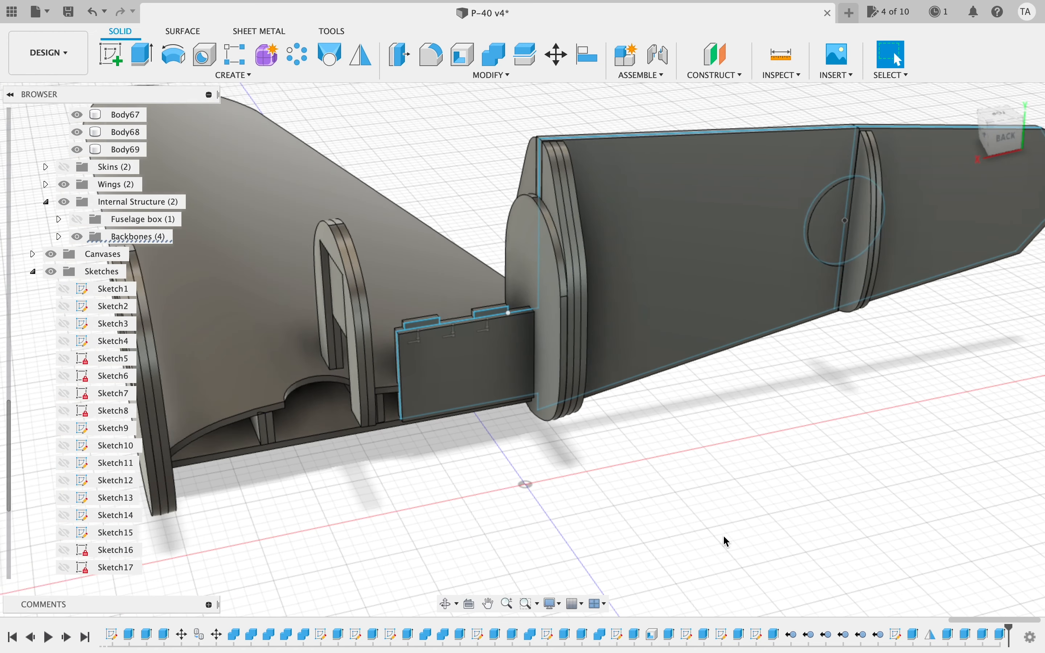
scroll(722, 535, up, 3)
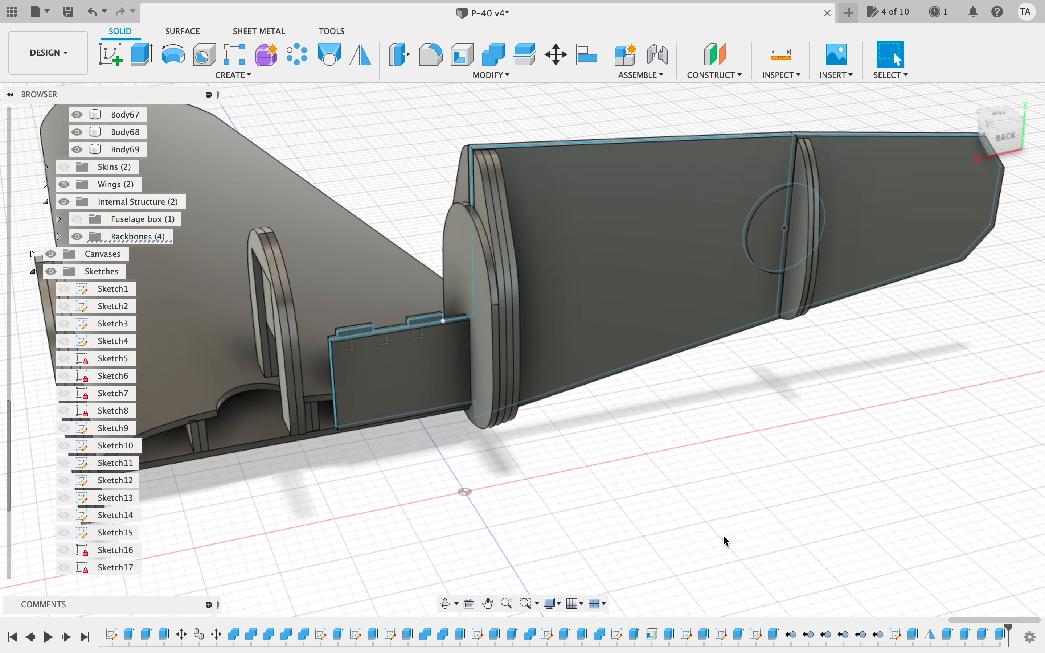
scroll(722, 535, left, 3)
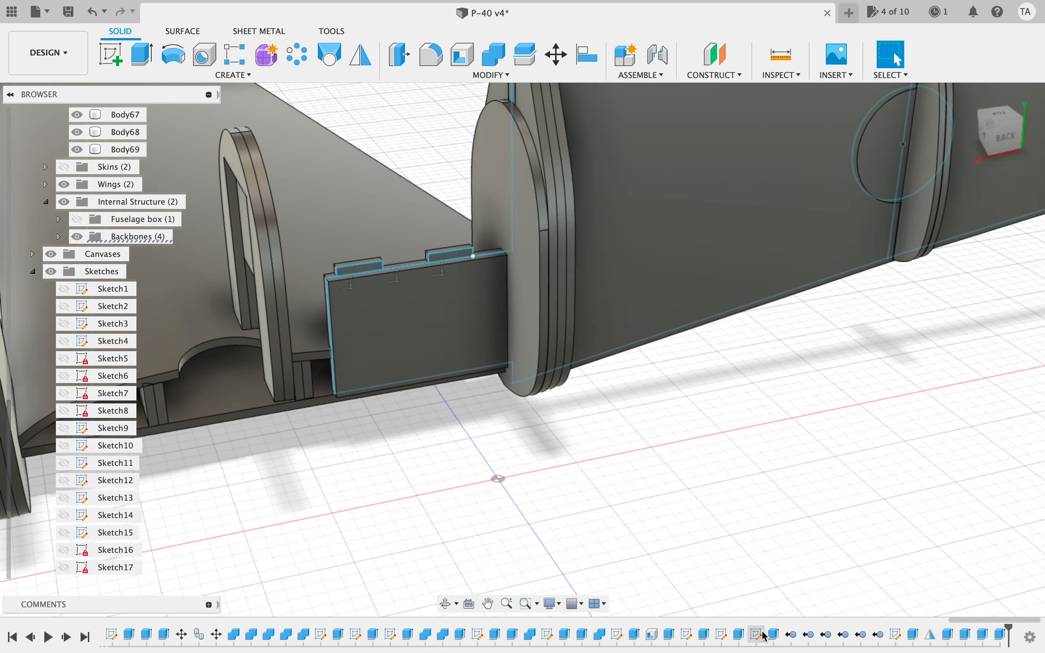
double_click(762, 635)
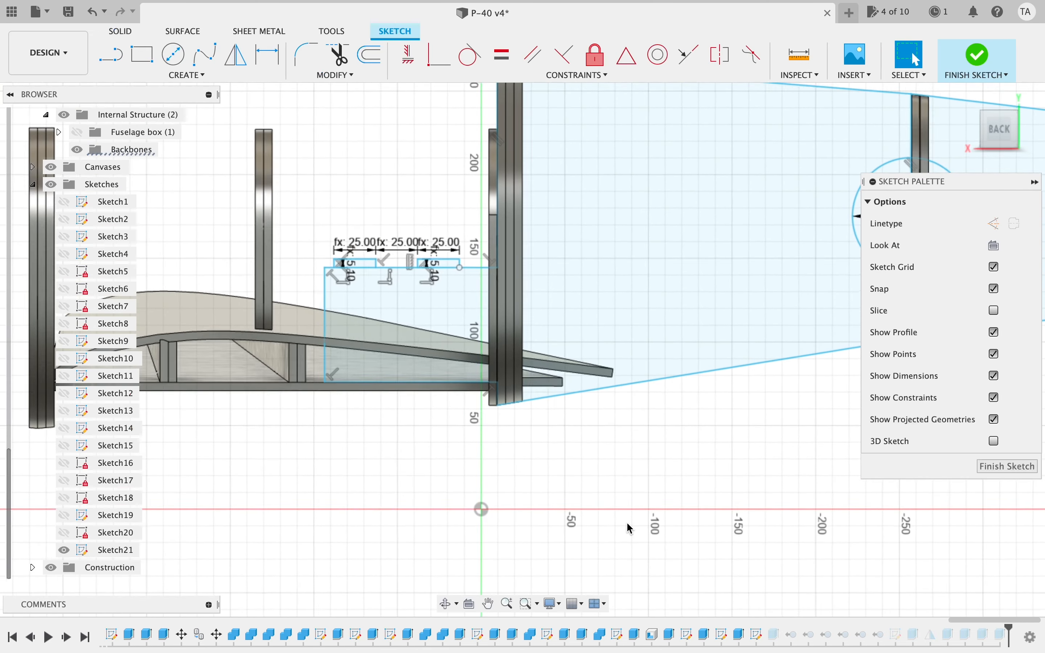
scroll(607, 508, up, 5)
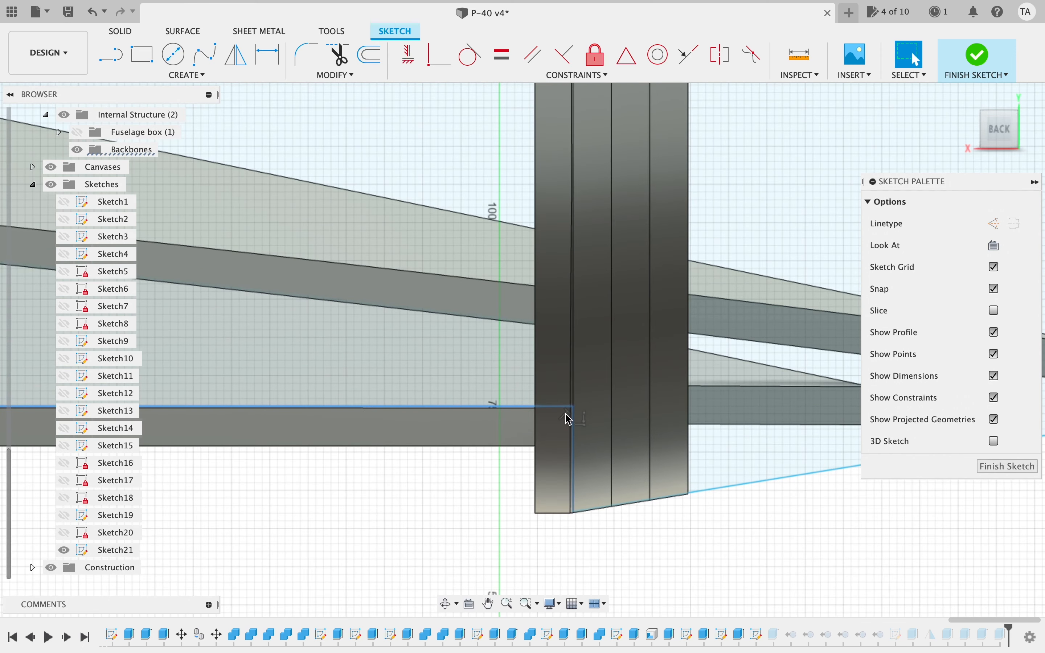
click(502, 524)
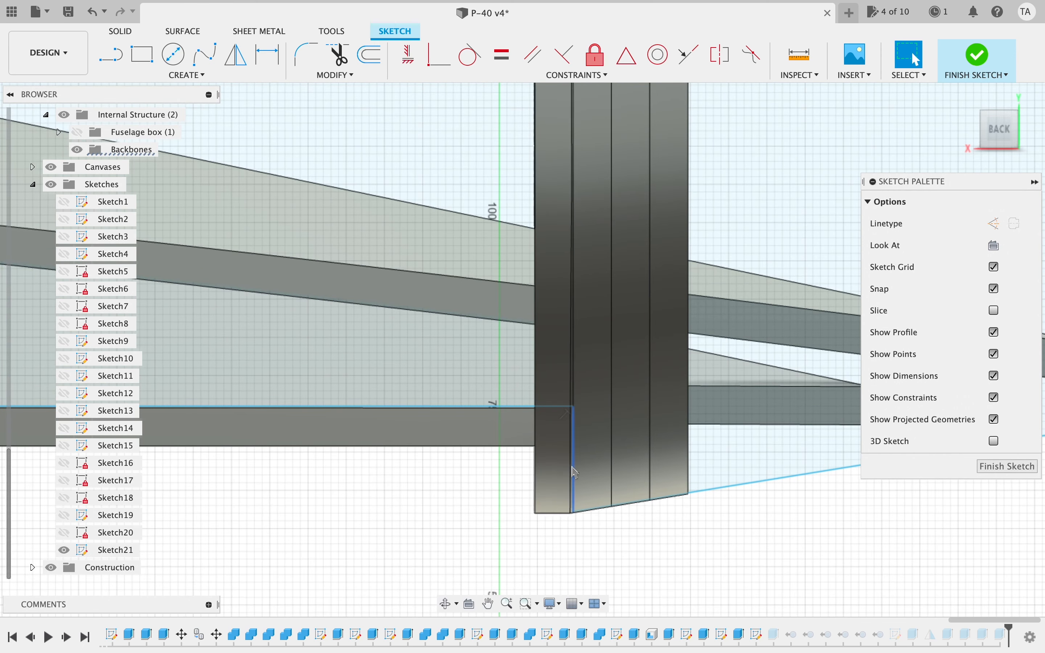
drag(574, 471, 557, 471)
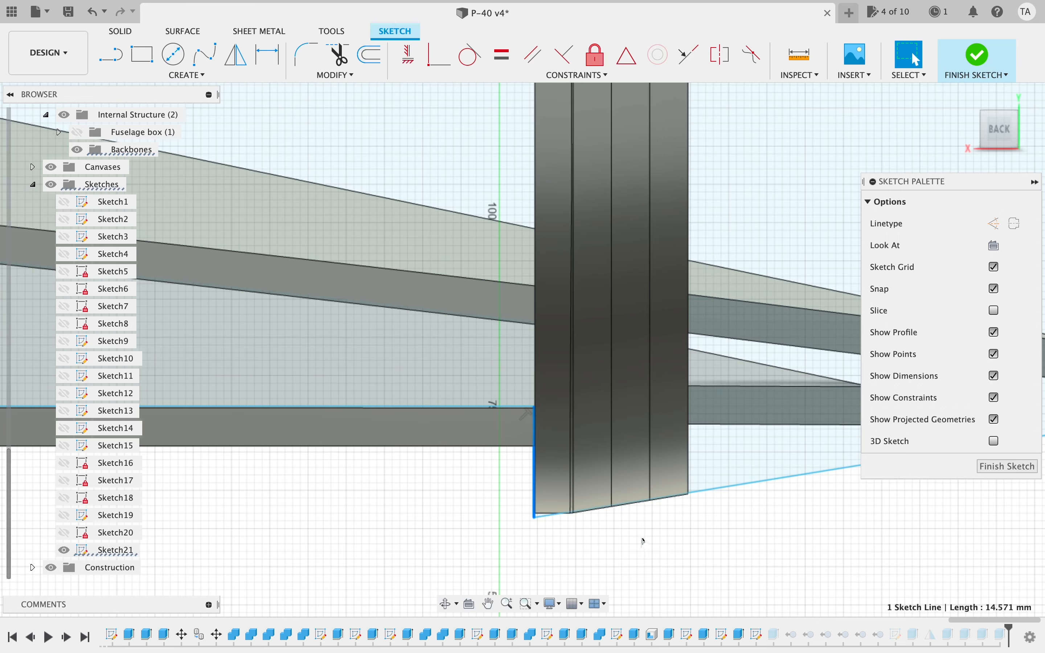
click(981, 467)
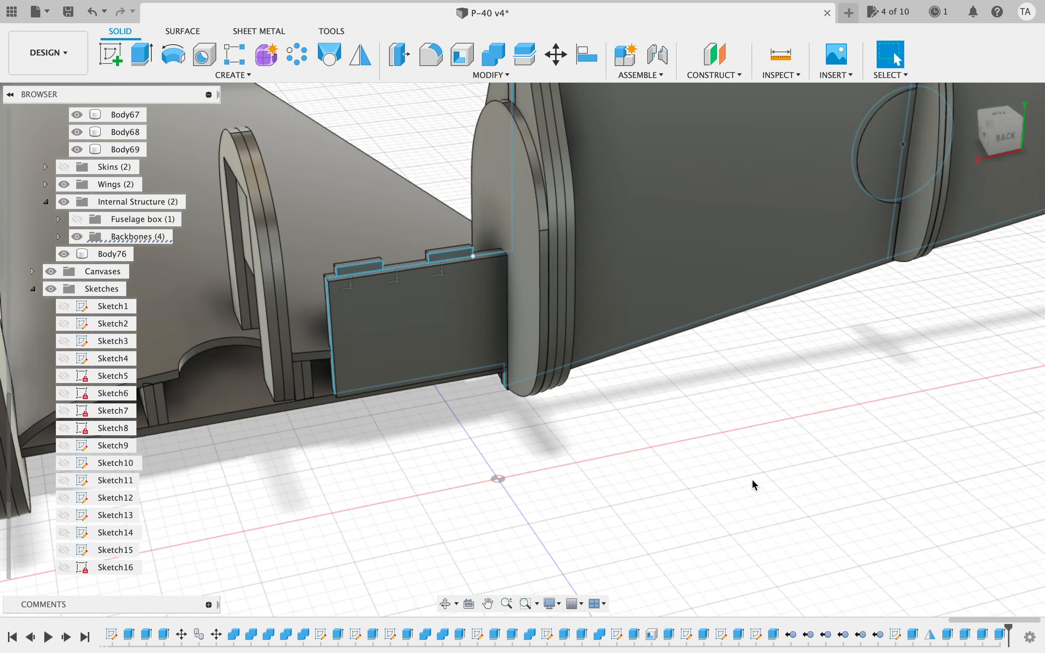
mouse_move(1010, 144)
mouse_down()
mouse_move(1013, 101)
mouse_move(1038, 97)
mouse_up()
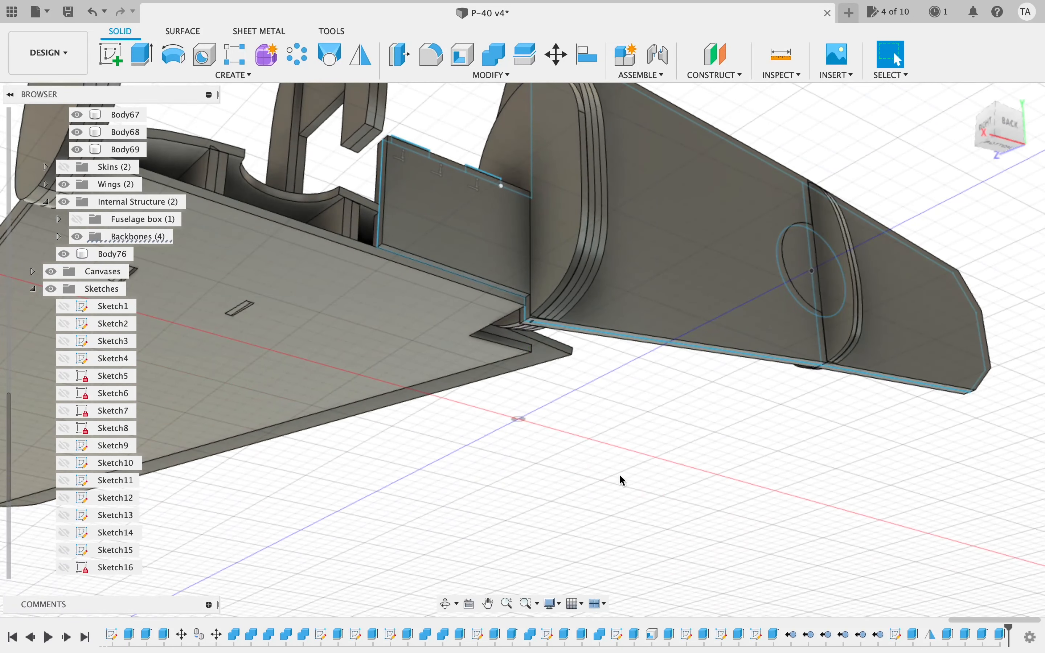
- Remove the stray sliver Body76 under the backbone's lower step near the wing's trailing edge
scroll(617, 475, up, 5)
scroll(612, 500, up, 3)
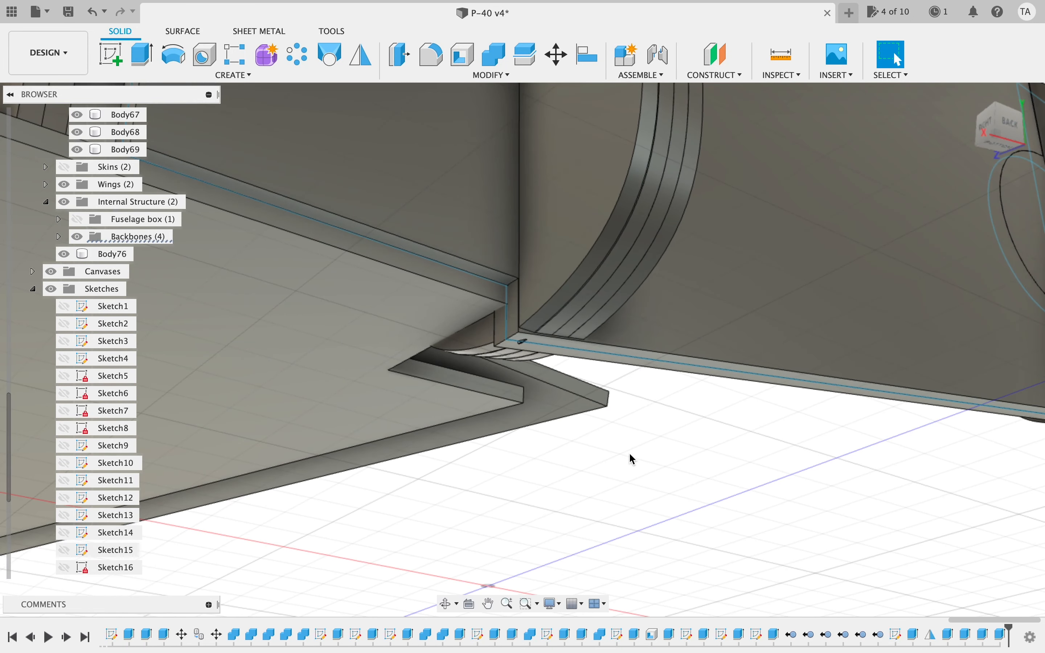
scroll(628, 452, up, 10)
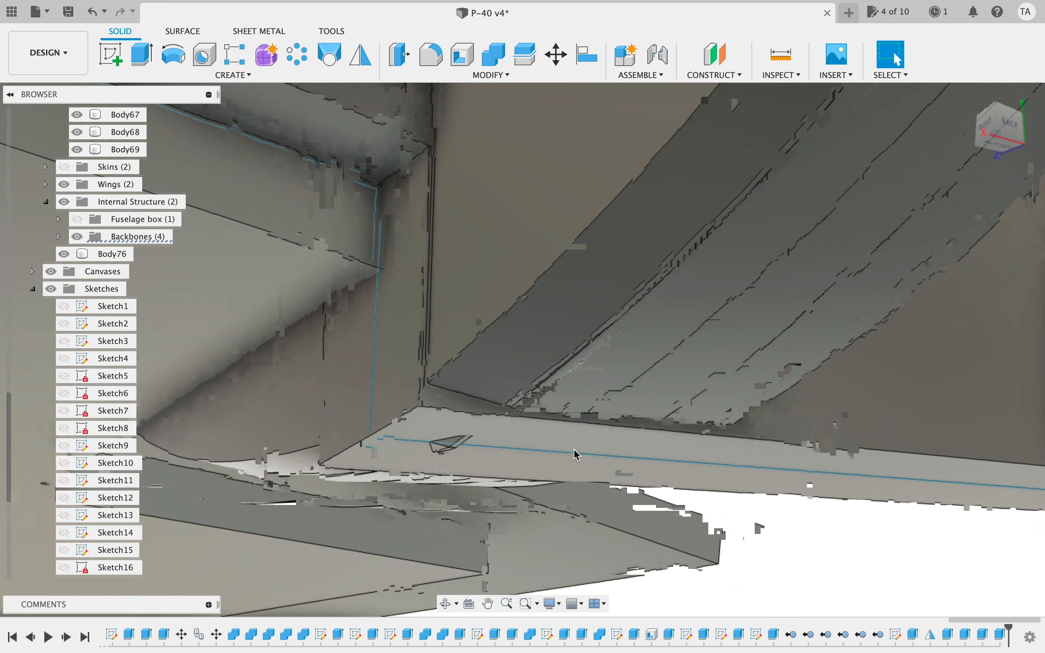
scroll(575, 454, up, 3)
click(526, 399)
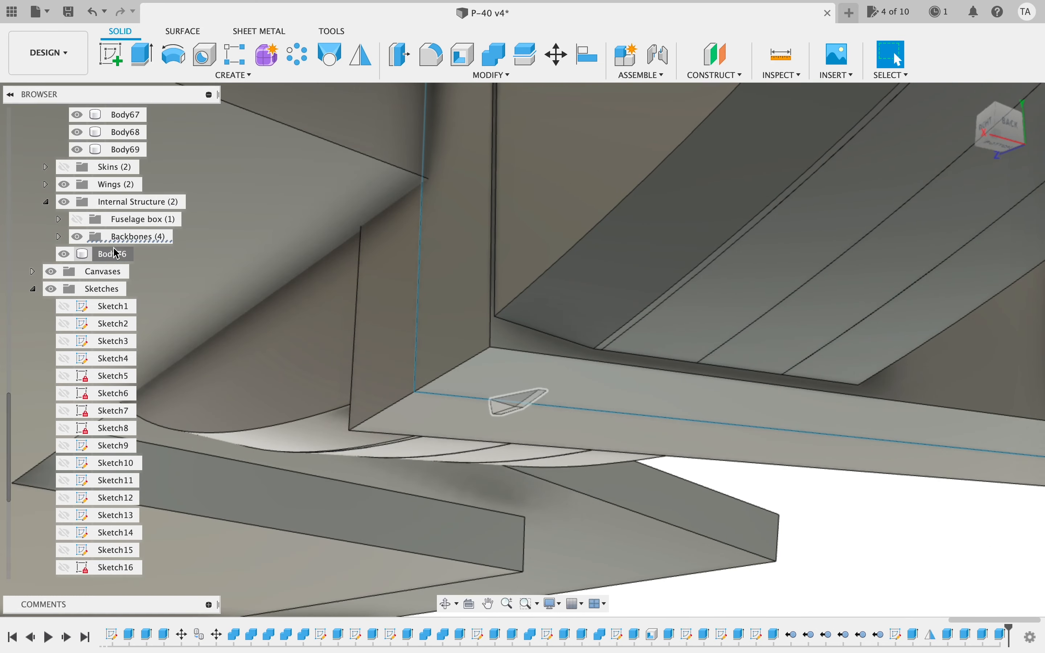
right_click(116, 254)
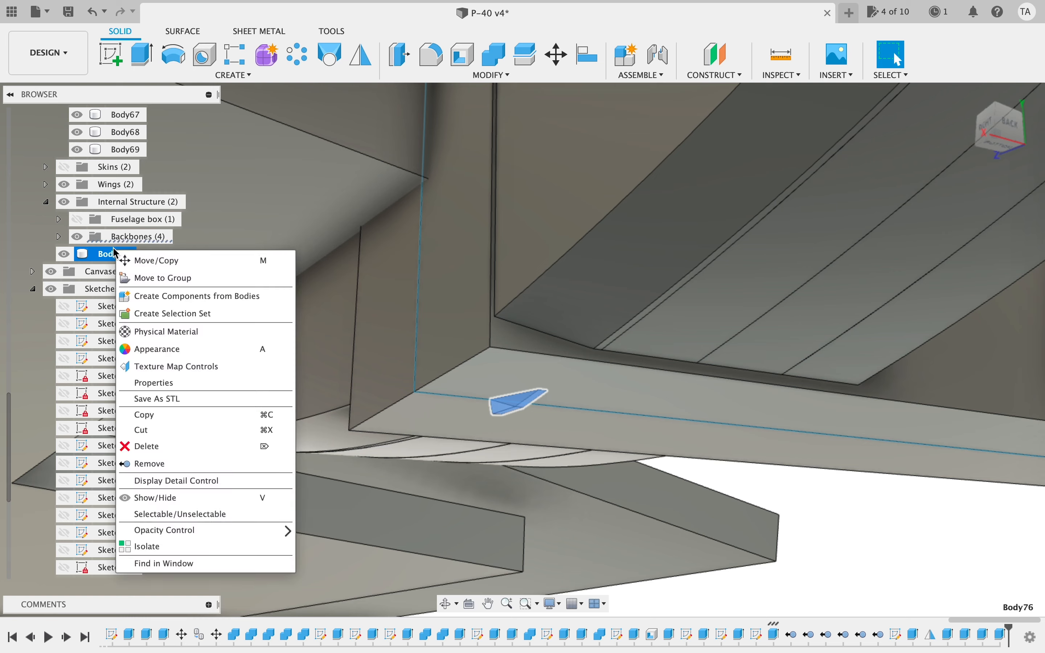
click(143, 464)
scroll(858, 548, down, 10)
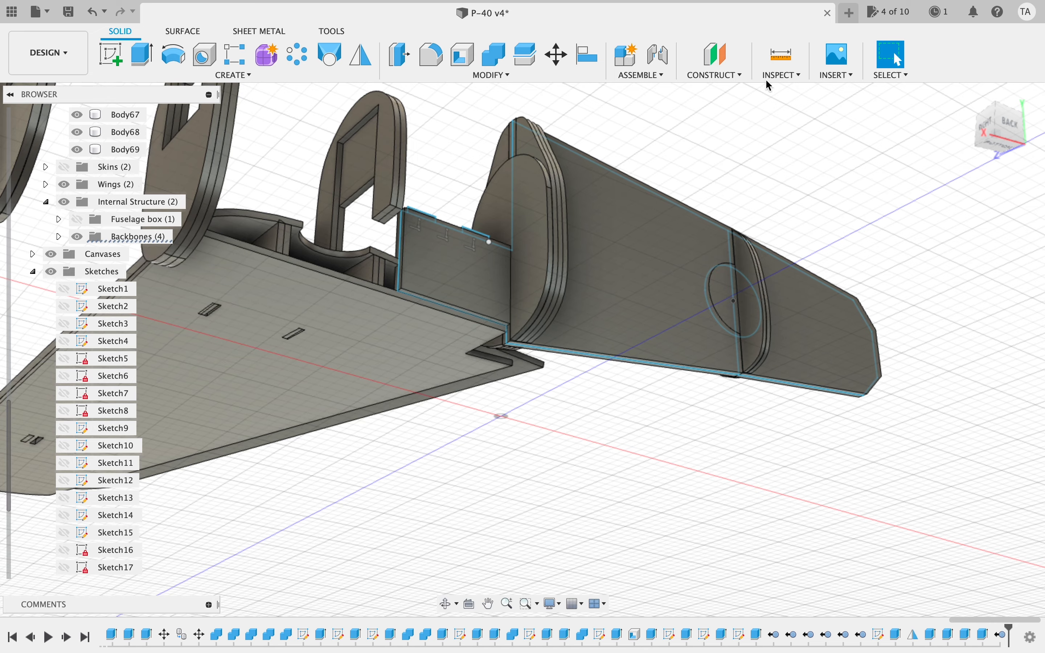
- Hide Sketch21, collapse the Formers group and show the Skins group
shift+middle_drag(1002, 129, 800, 168)
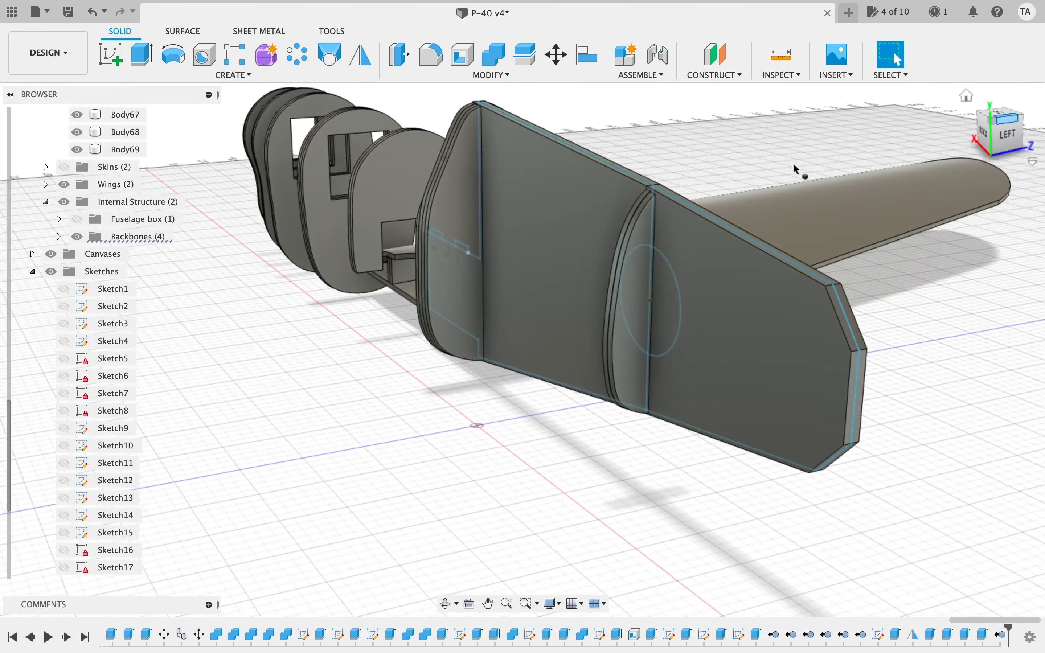
scroll(100, 545, down, 3)
scroll(101, 545, up, 1)
click(64, 550)
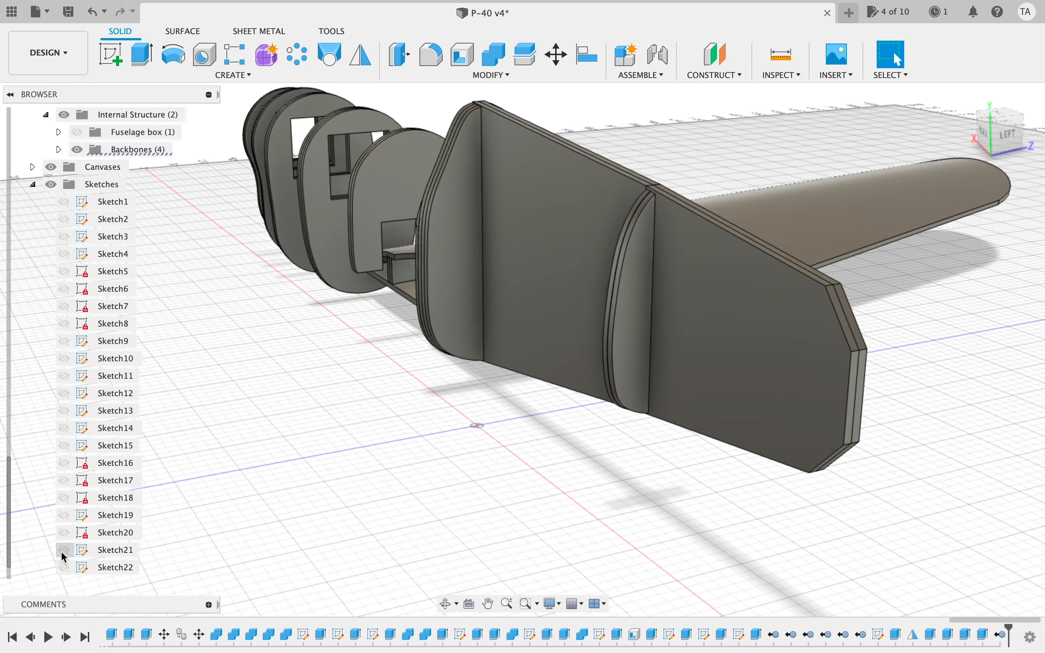
scroll(157, 359, up, 8)
scroll(158, 359, up, 7)
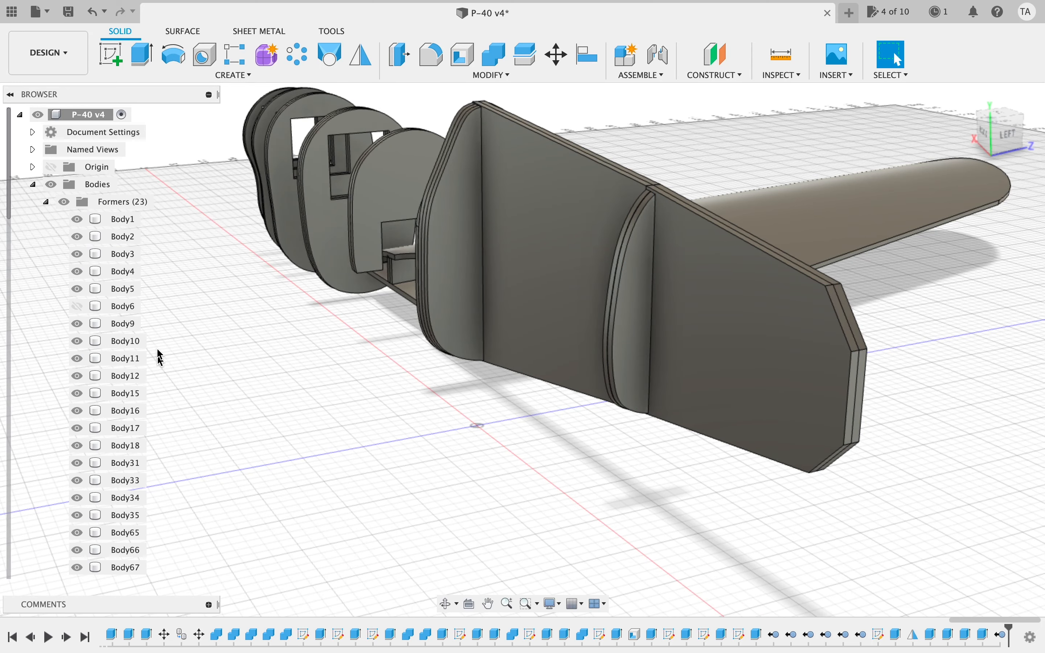
click(45, 202)
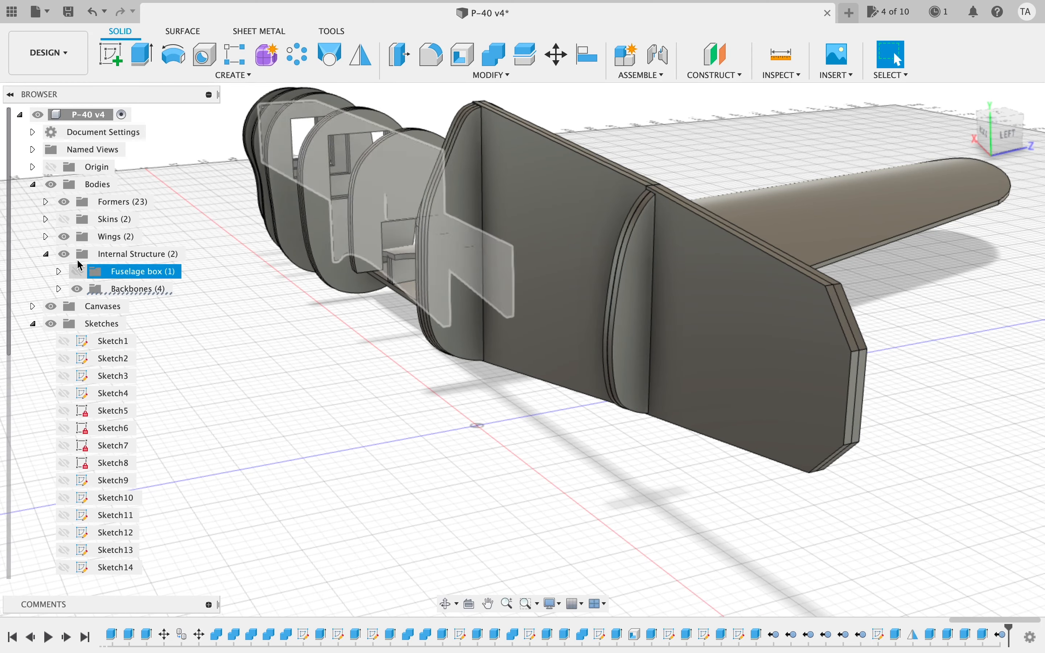
click(64, 219)
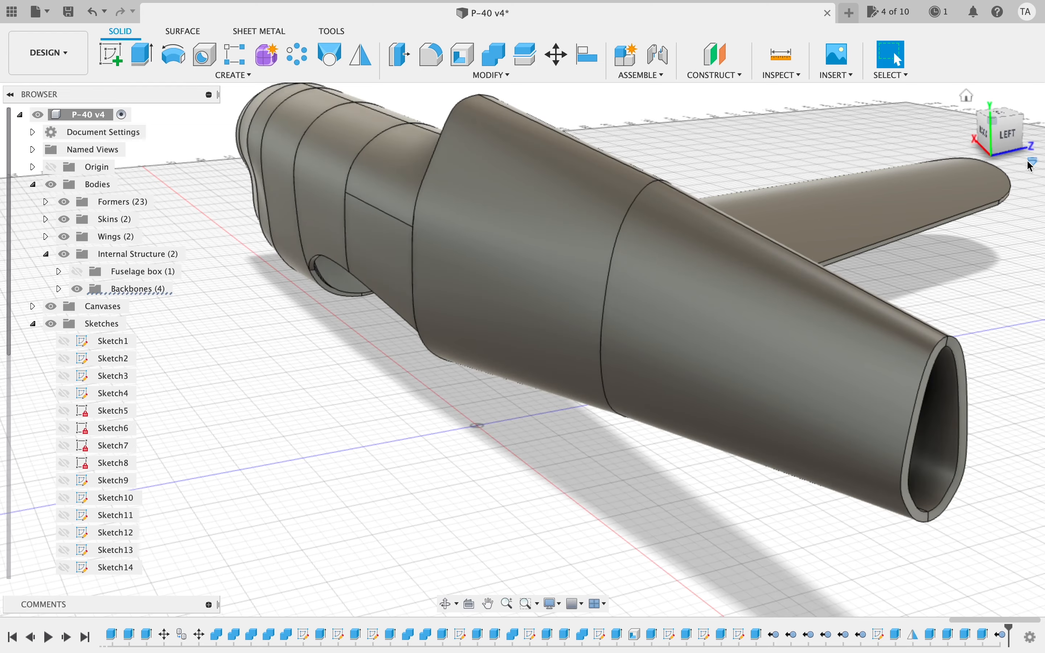
- Combine-cut the rearmost backbone plate Body74 with the tail-end fuselage skin, keeping the tool body
mouse_move(1032, 166)
shift+middle_down()
mouse_move(956, 122)
mouse_move(968, 132)
shift+middle_up()
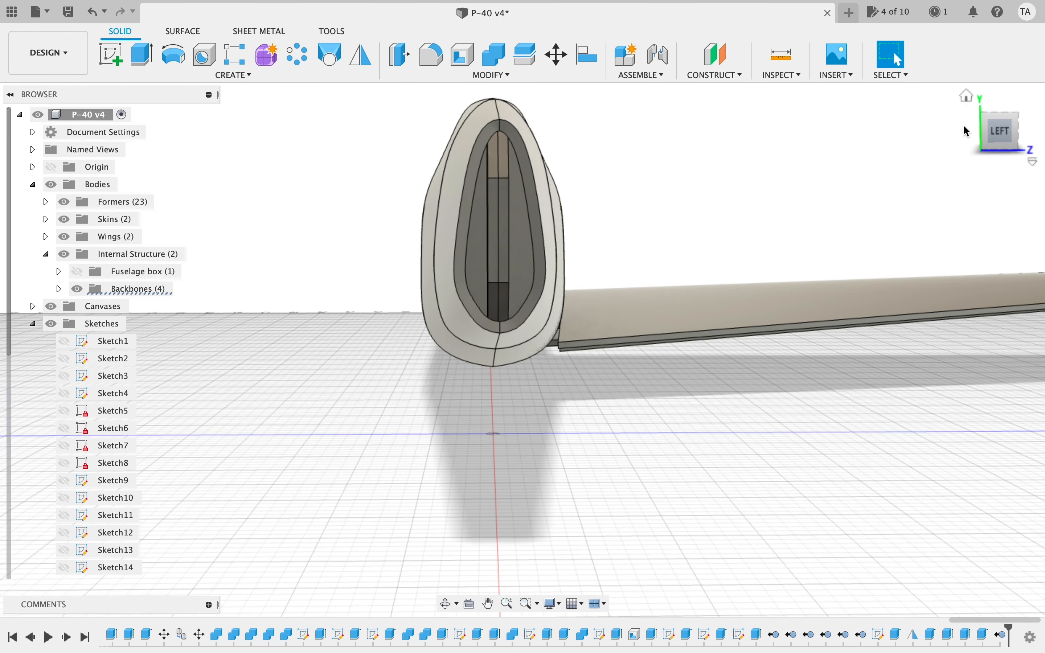
click(495, 55)
click(502, 206)
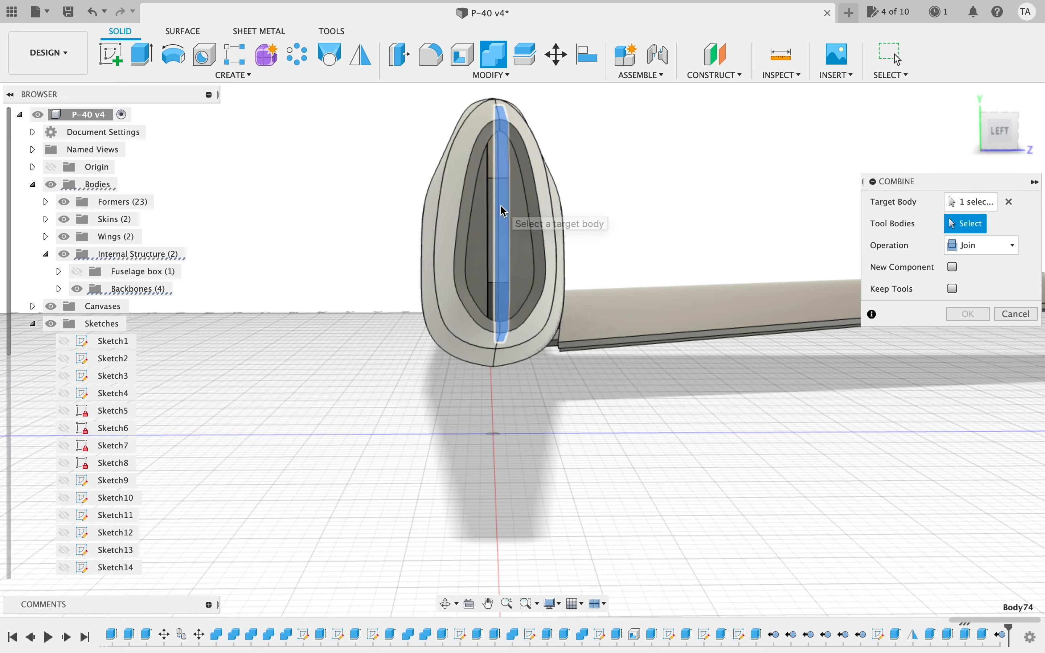
click(539, 189)
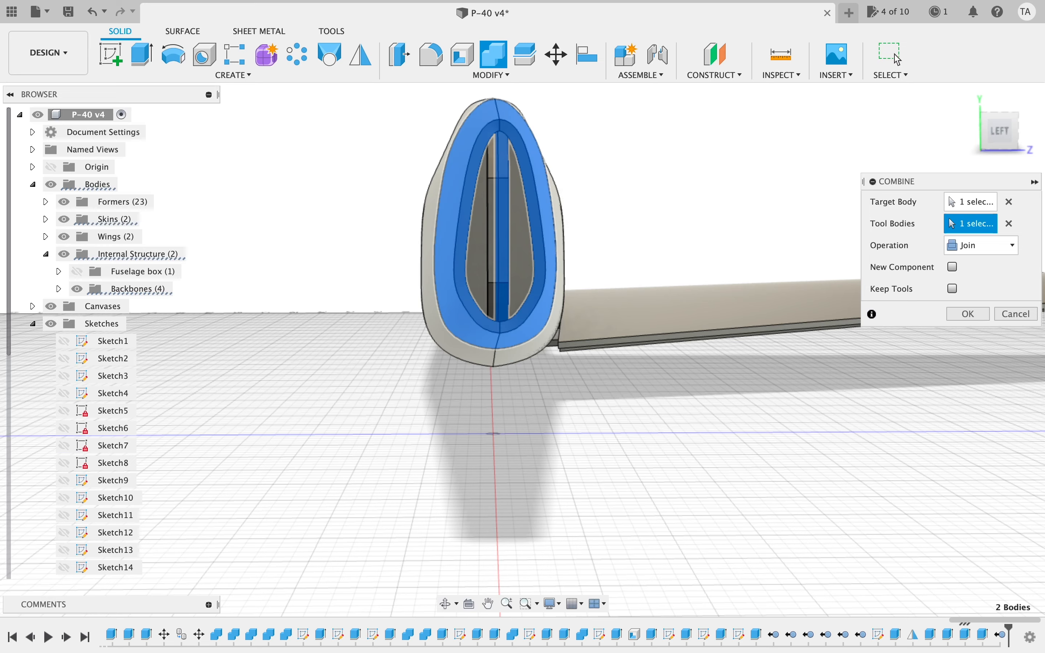
click(975, 255)
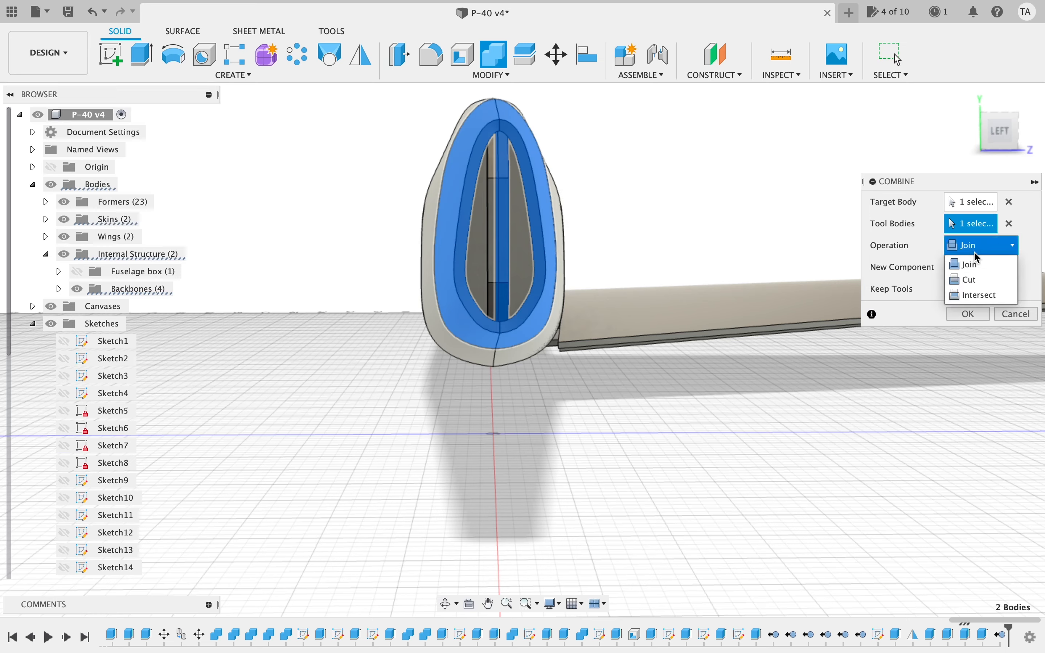
click(967, 286)
click(954, 288)
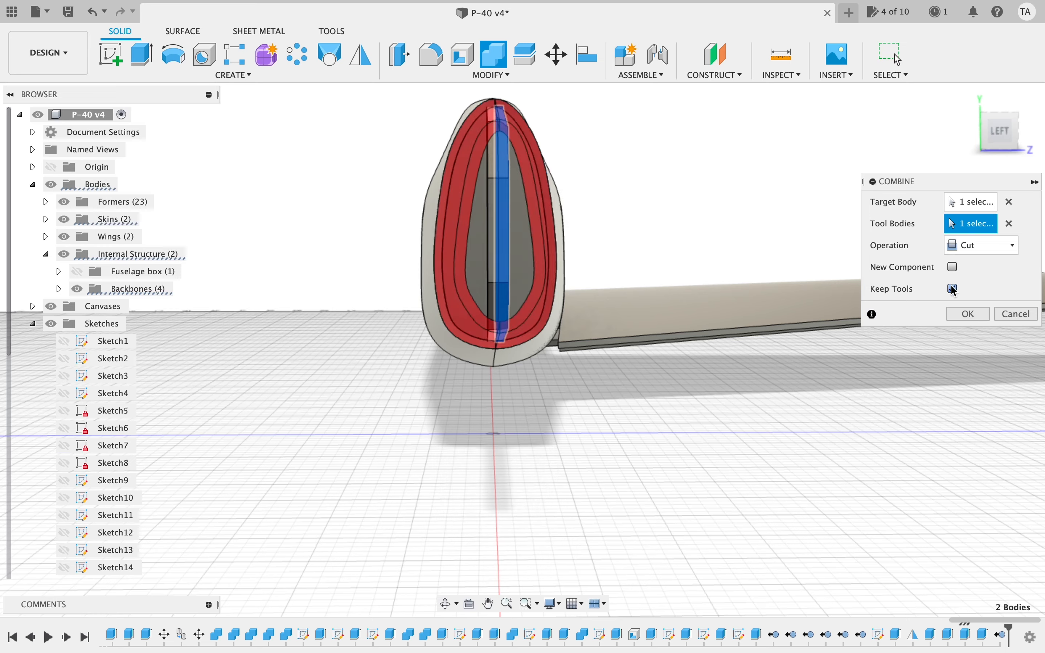
click(966, 314)
- Combine-cut the opposite rearmost backbone plate Body75 with the same tail-end skin, keeping the tool body
scroll(701, 381, up, 1)
scroll(701, 380, left, 1)
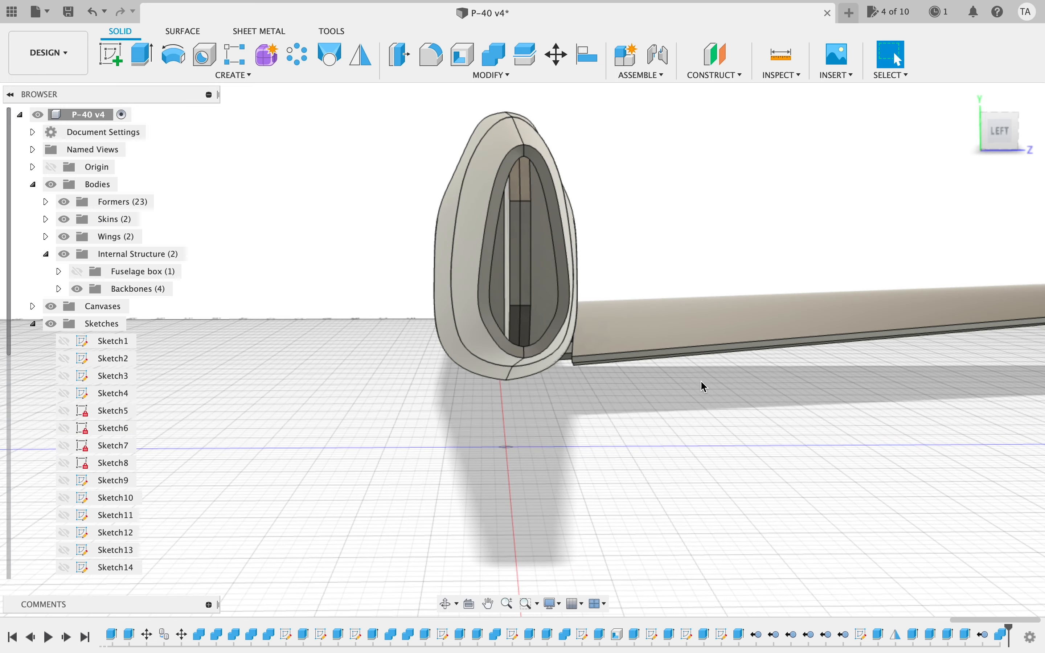
click(495, 54)
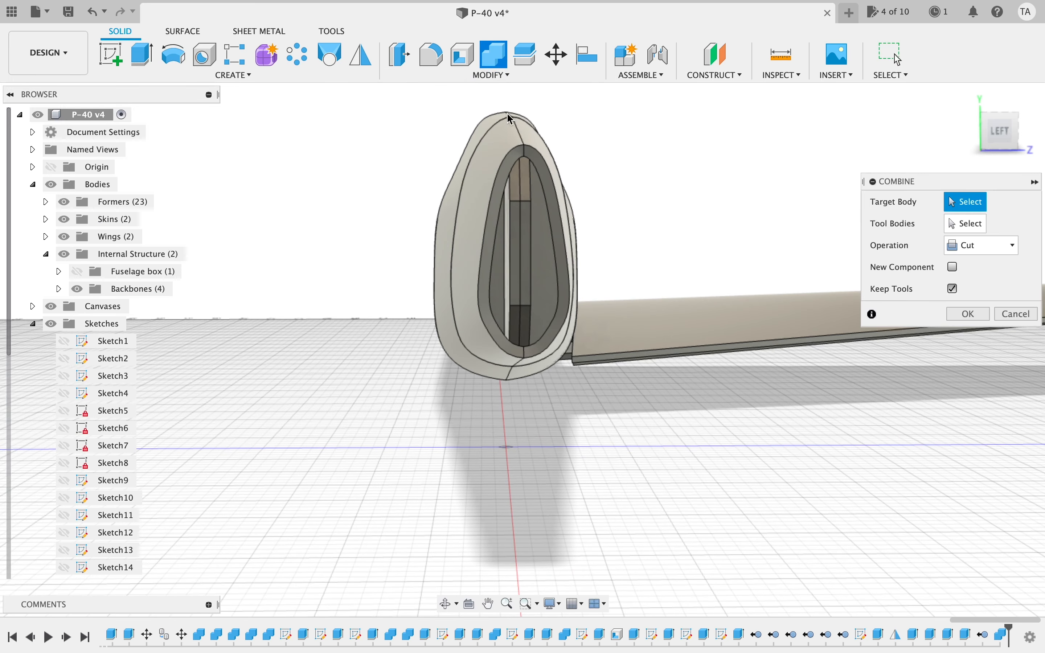
click(512, 236)
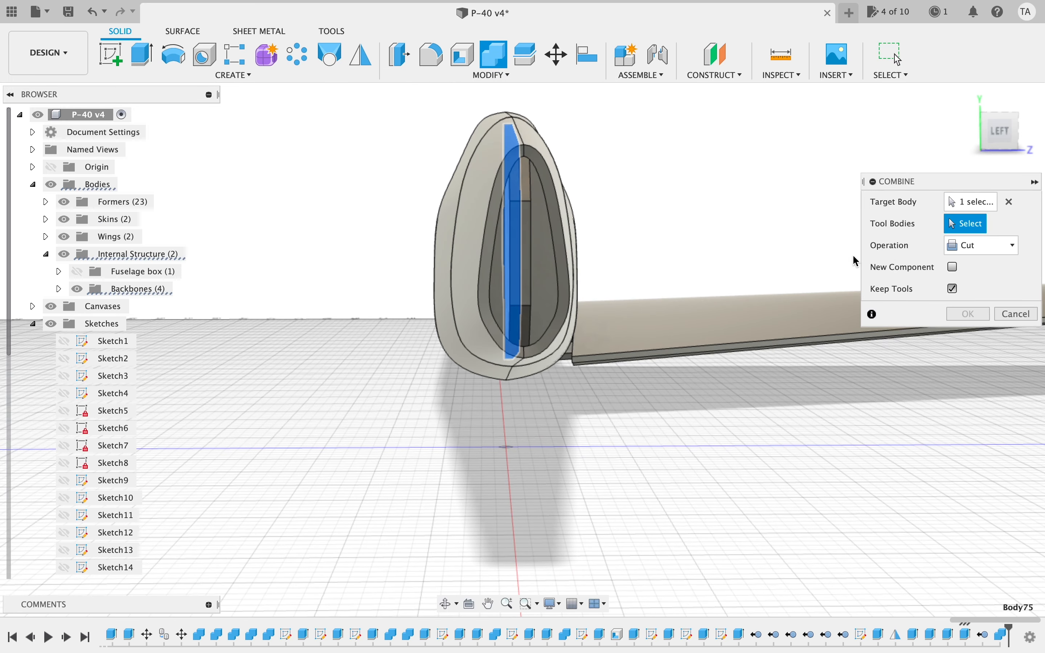
click(466, 252)
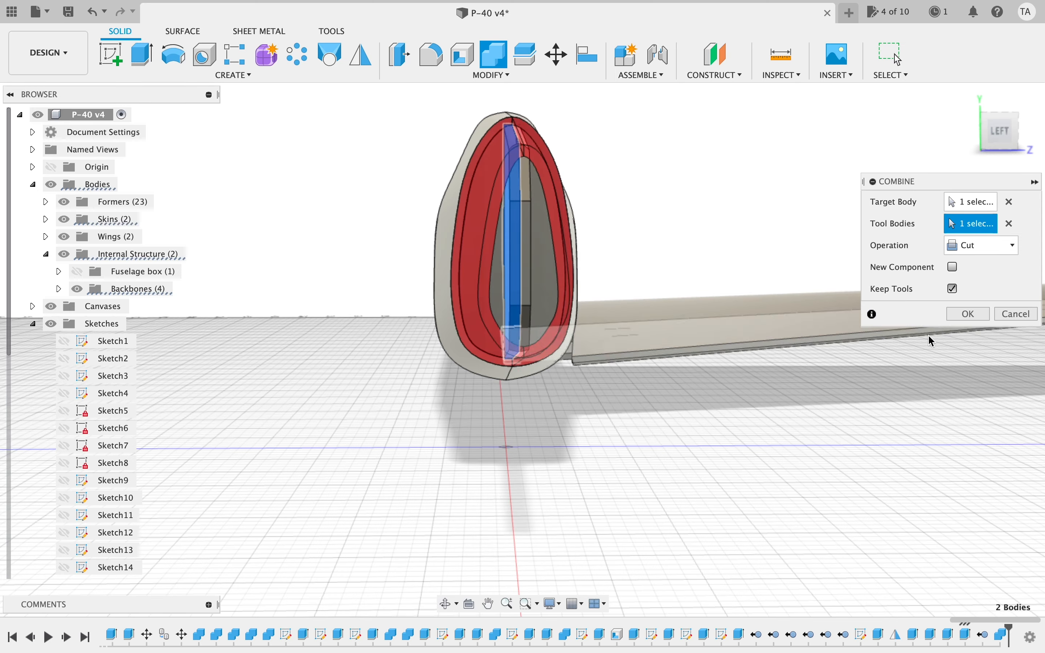
click(966, 315)
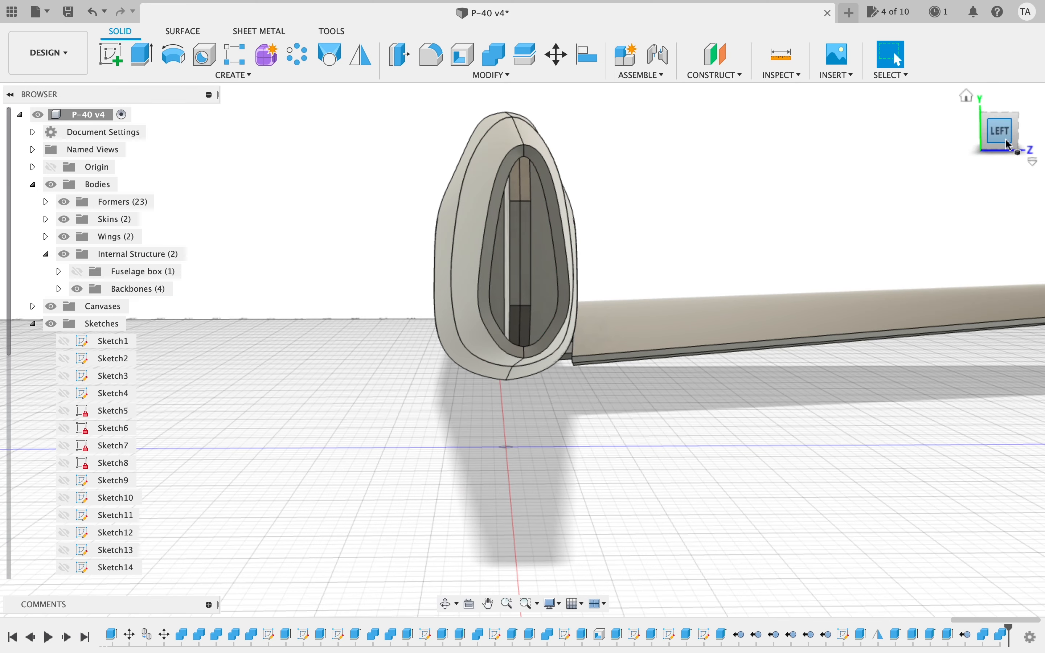
- Hide the Formers group and cut backbone plate Body72 with the skin section just behind the cockpit, keeping the tool body
drag(1005, 141, 712, 185)
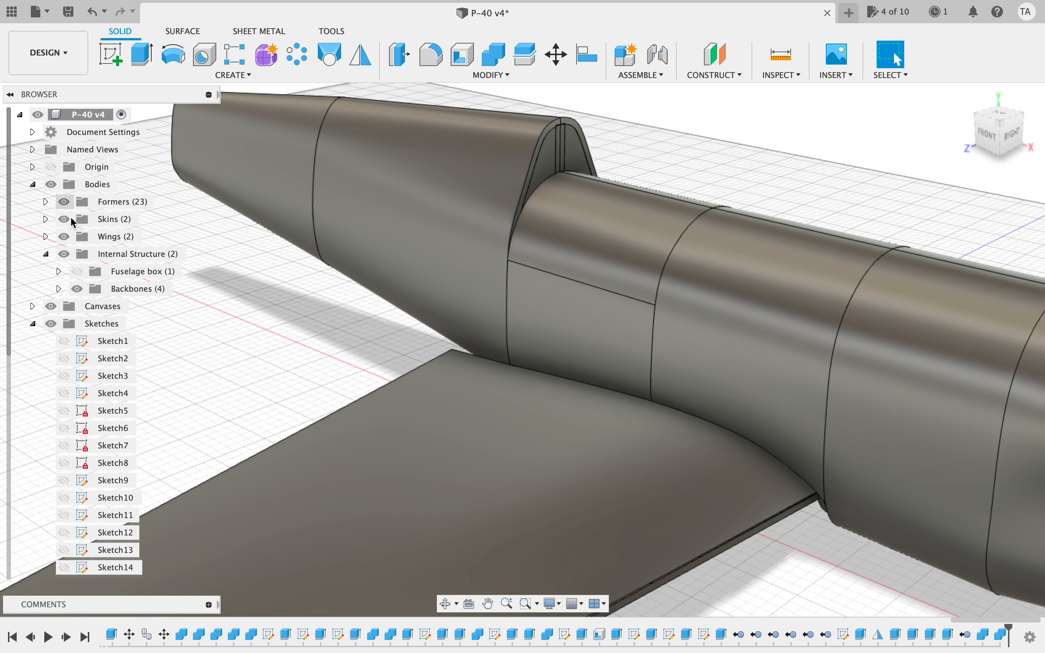
click(64, 203)
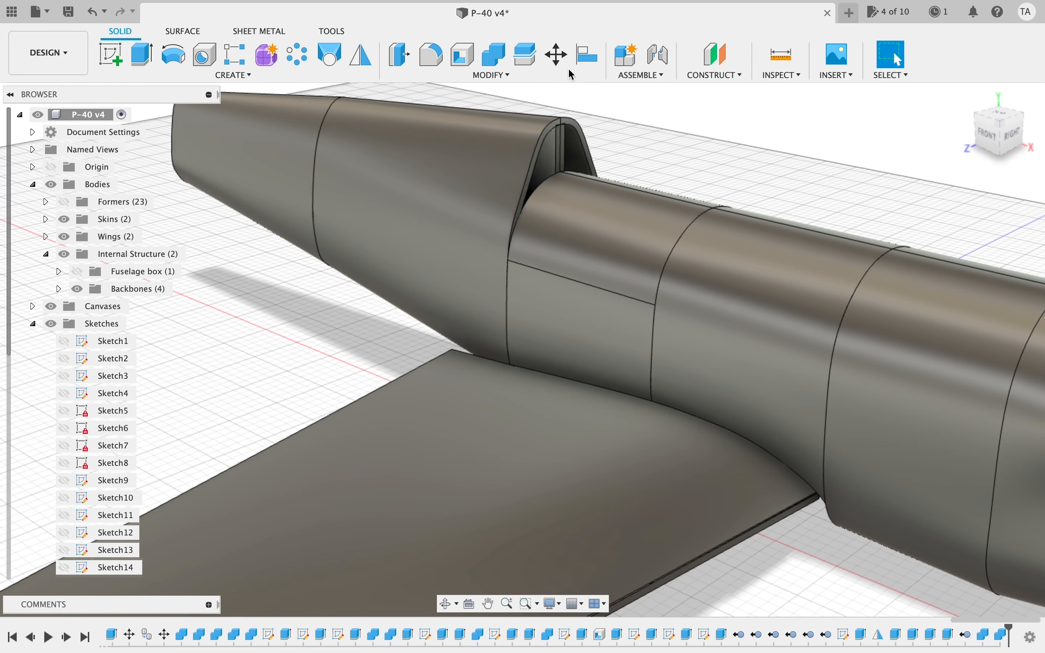
click(495, 54)
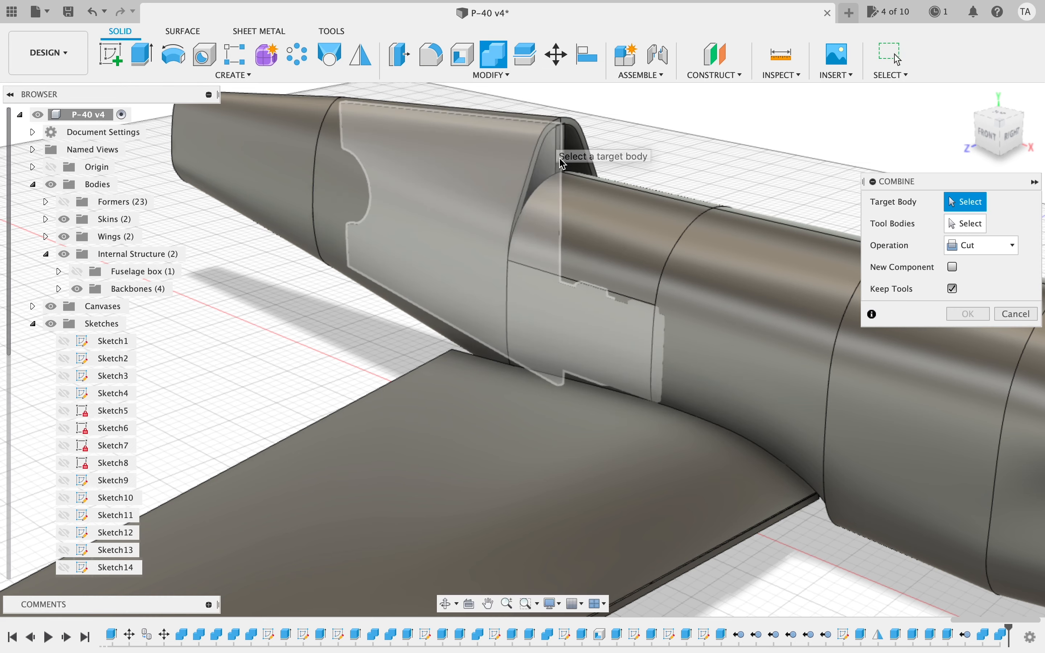
click(553, 158)
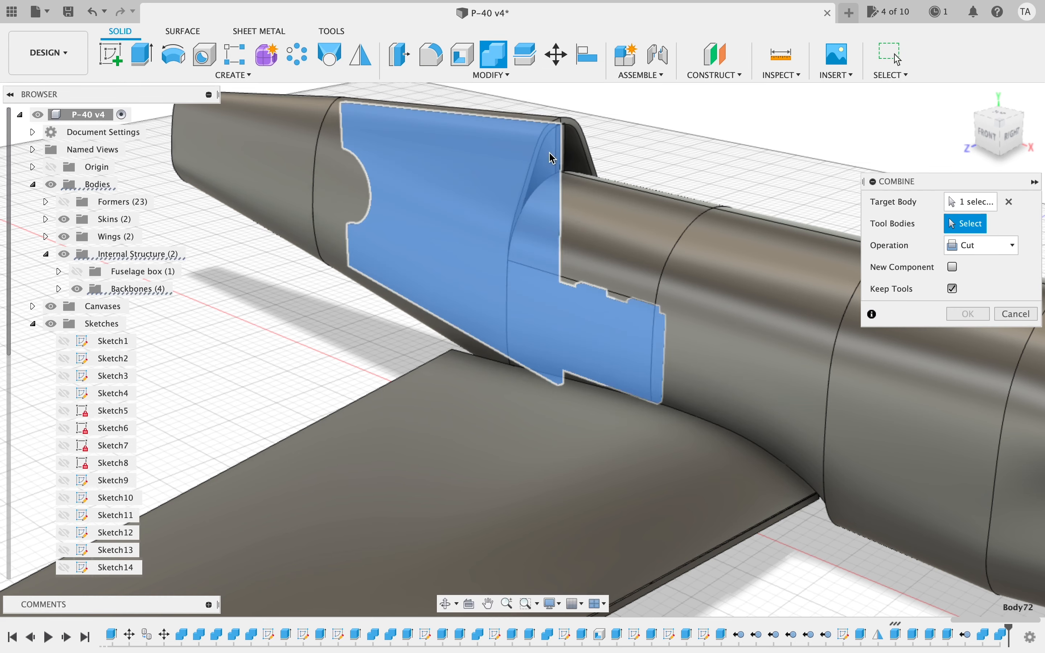
click(513, 163)
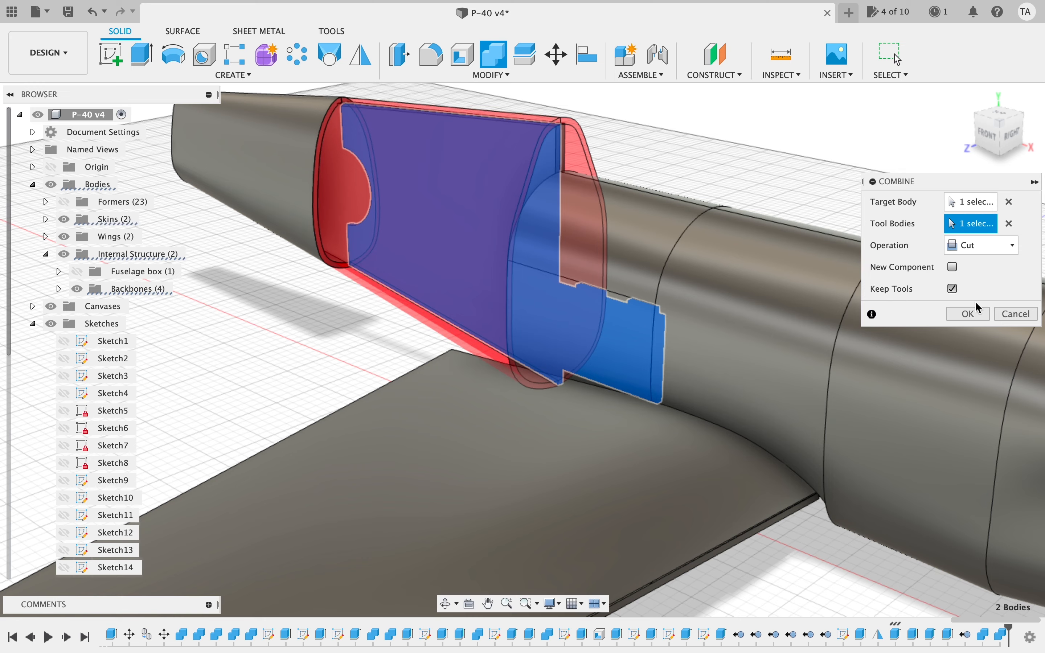
click(969, 313)
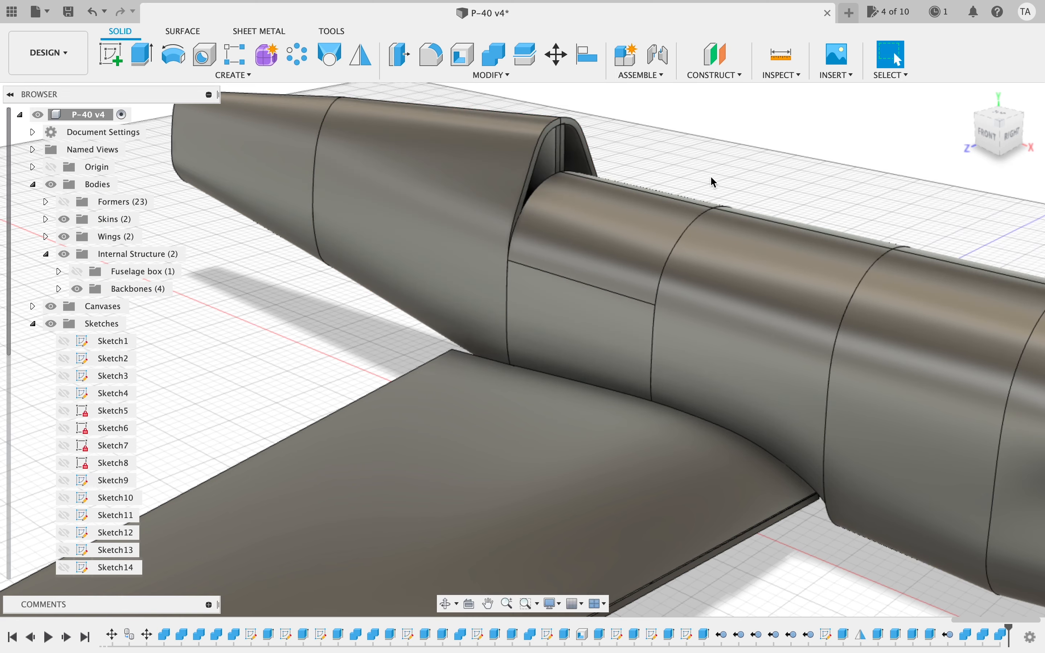
- Combine-cut backbone plate Body73 with the skin section just behind the cockpit, keeping the tool body
click(496, 65)
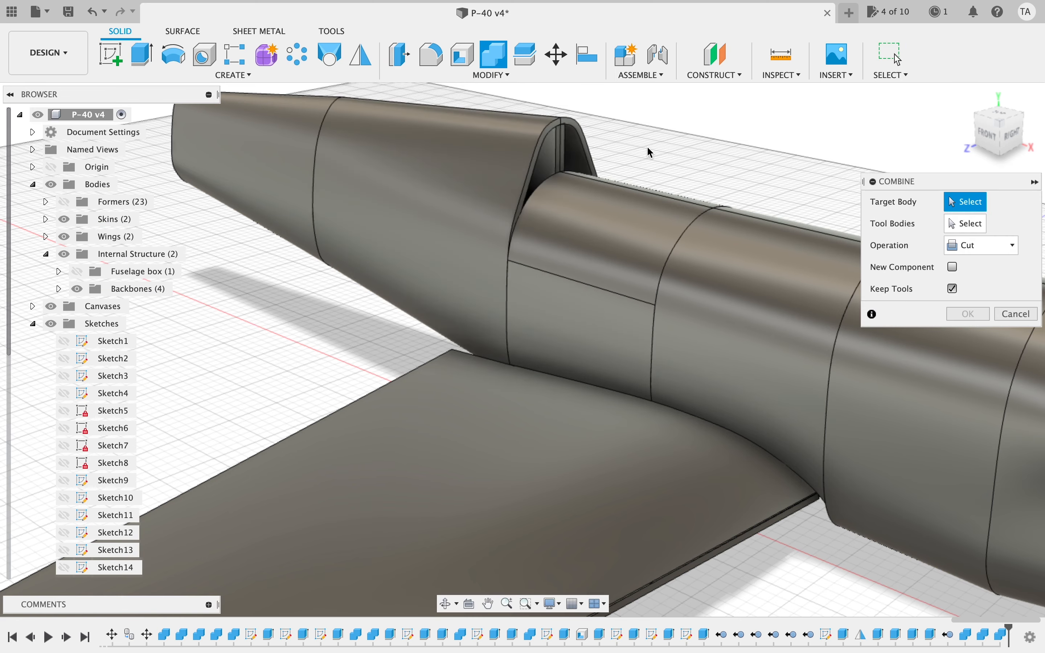
scroll(647, 145, up, 5)
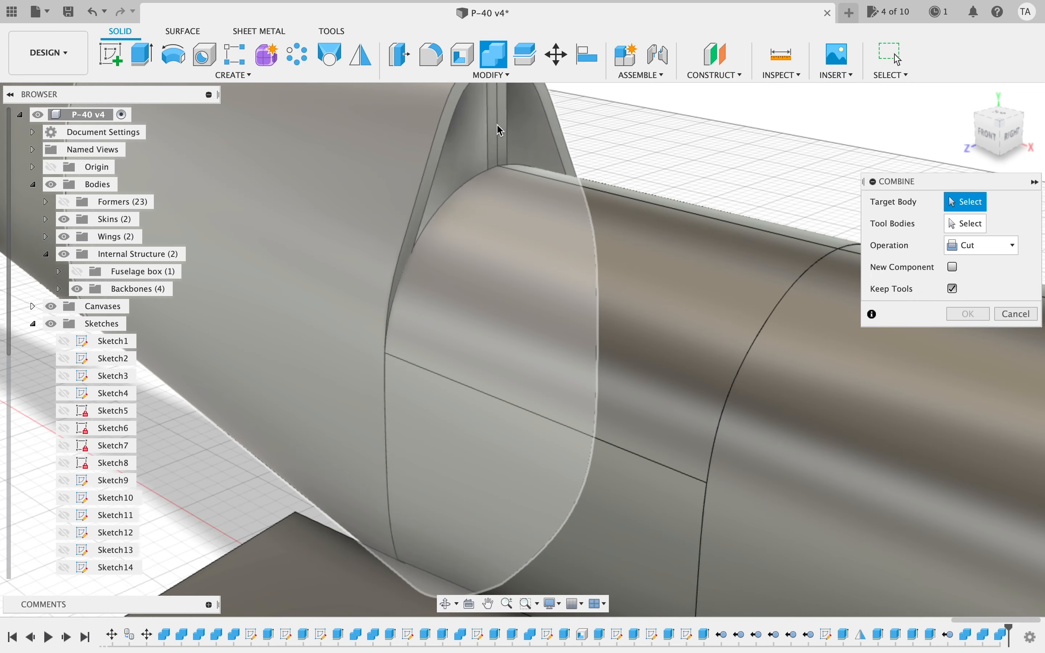
drag(984, 136, 894, 137)
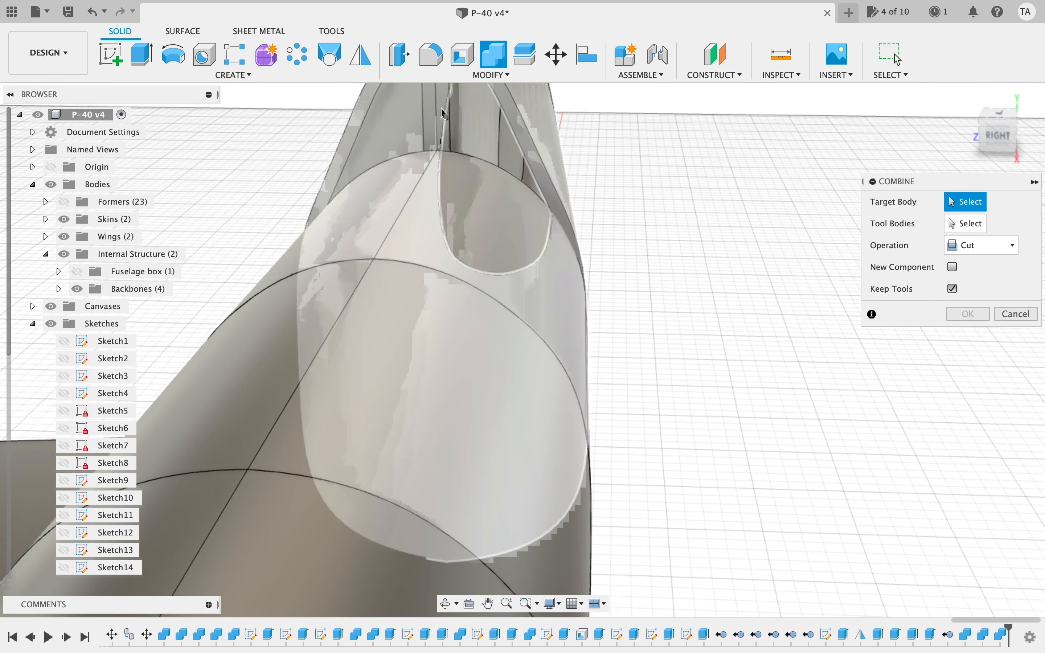
scroll(477, 108, down, 5)
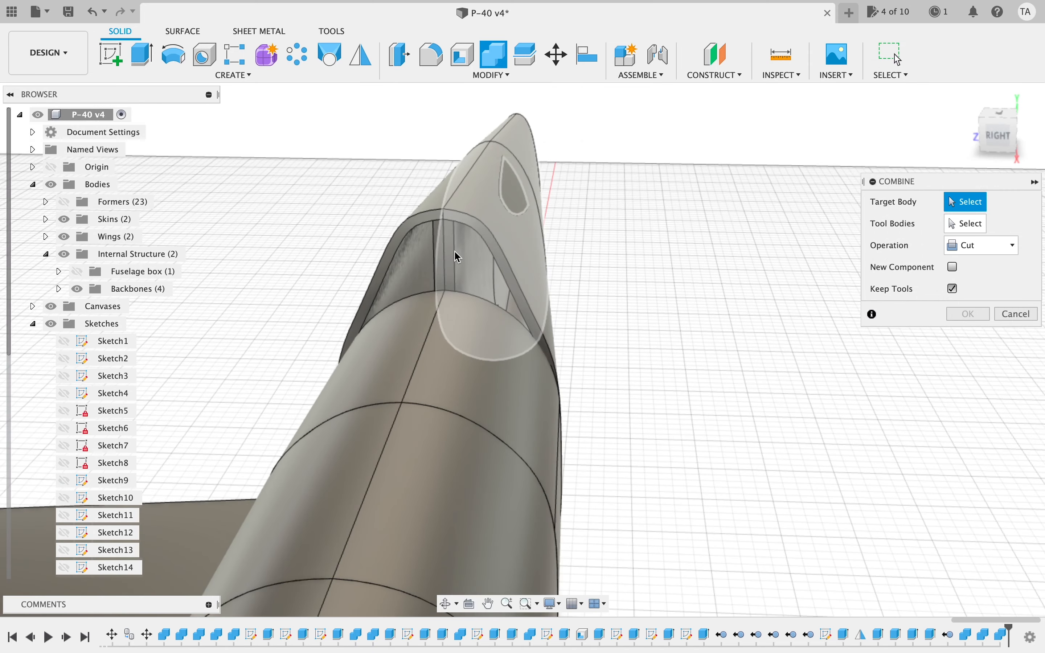
click(1009, 144)
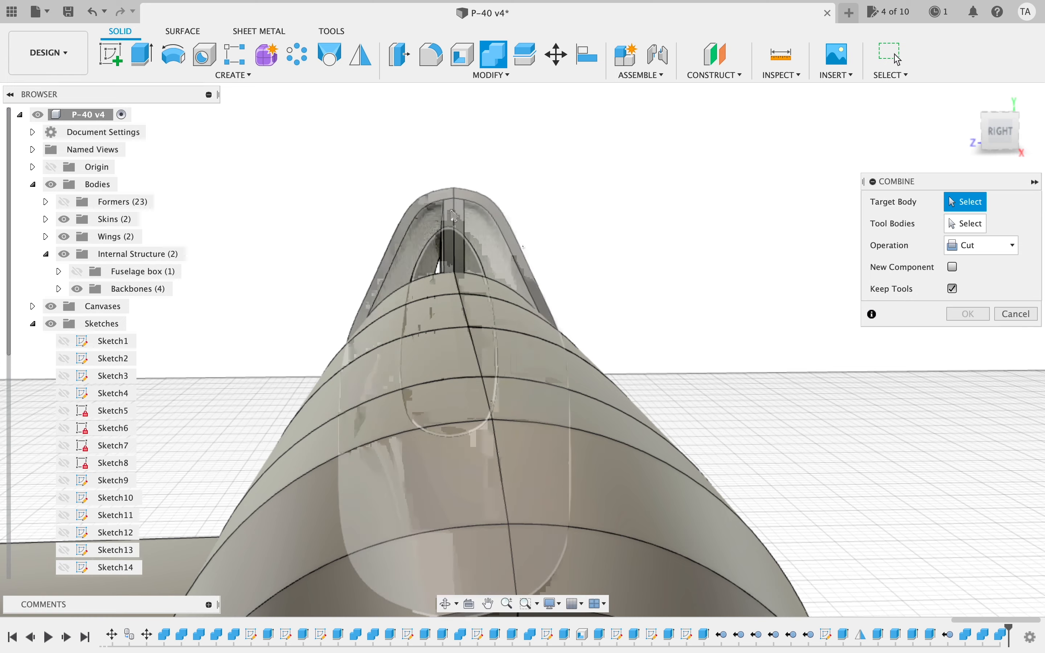
drag(988, 126, 914, 154)
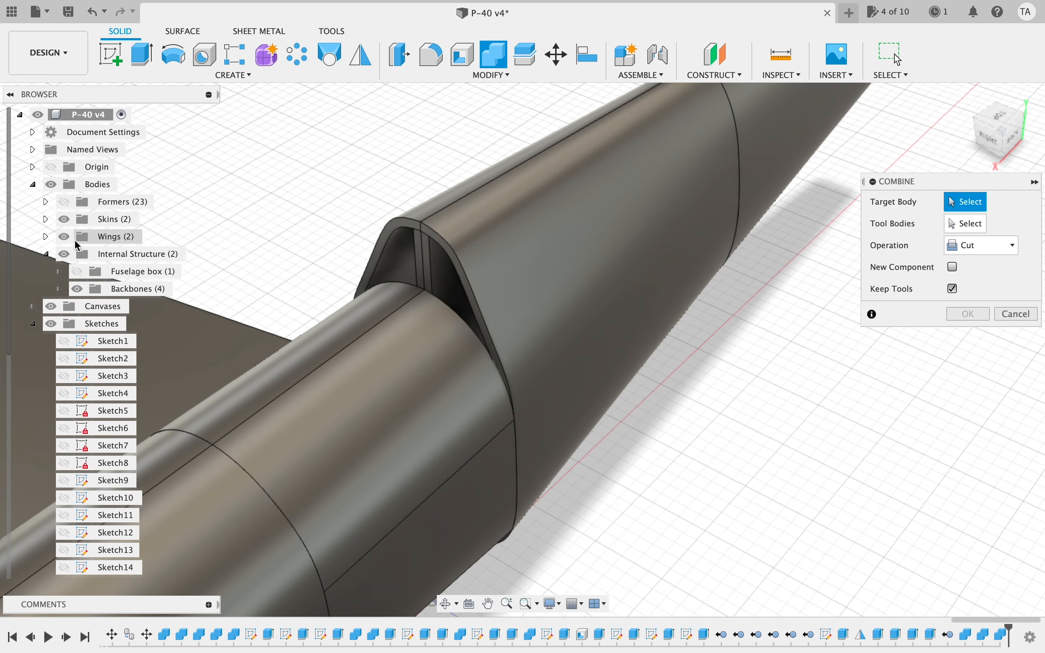
click(65, 221)
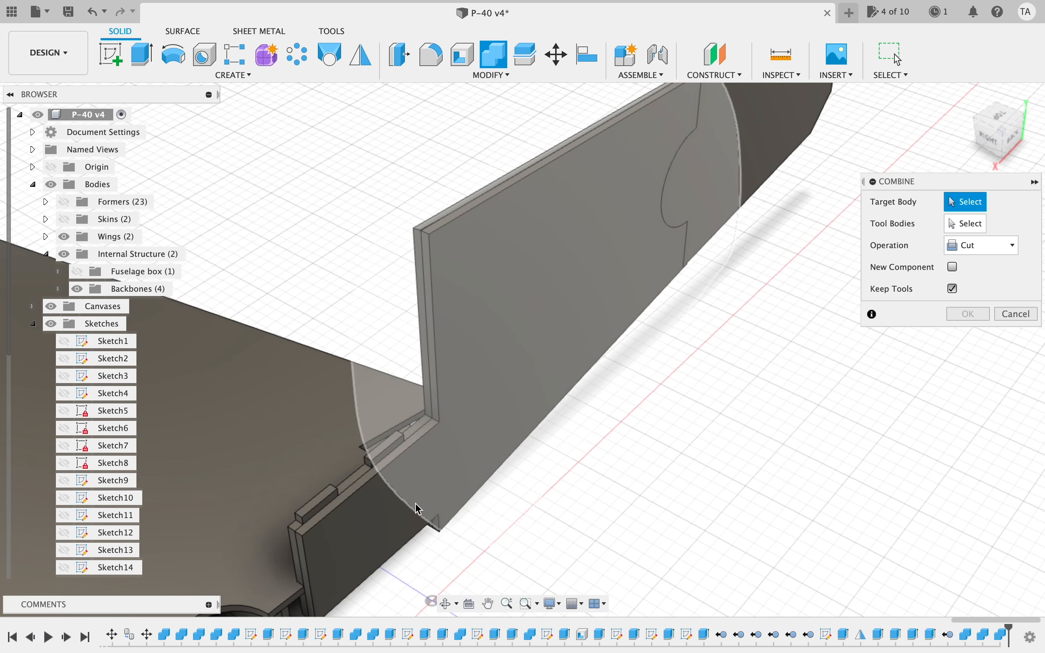
click(321, 583)
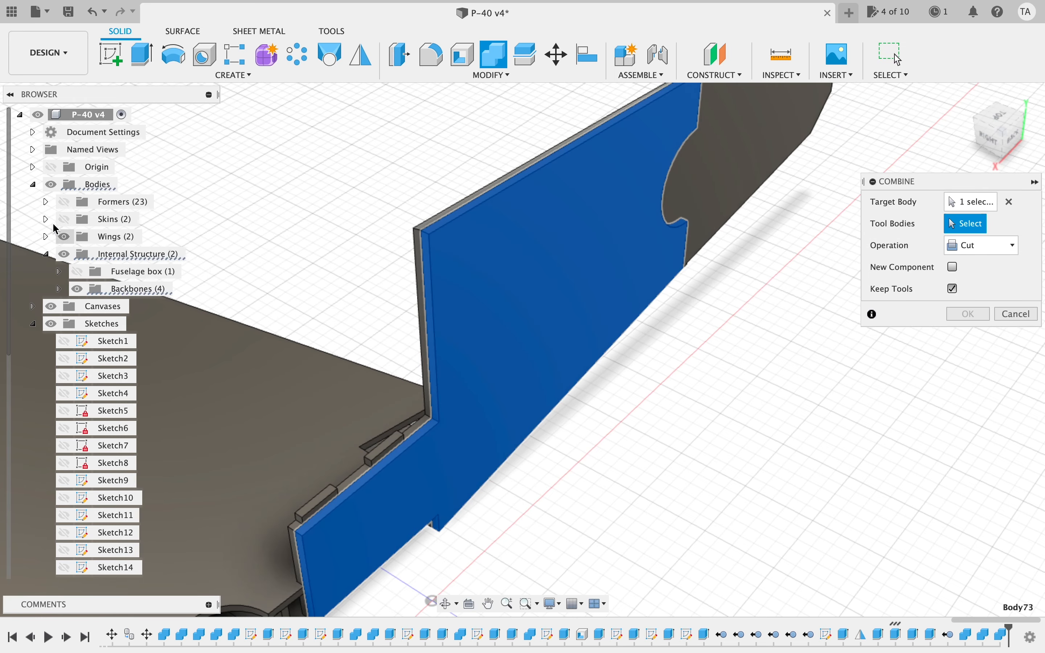
click(64, 219)
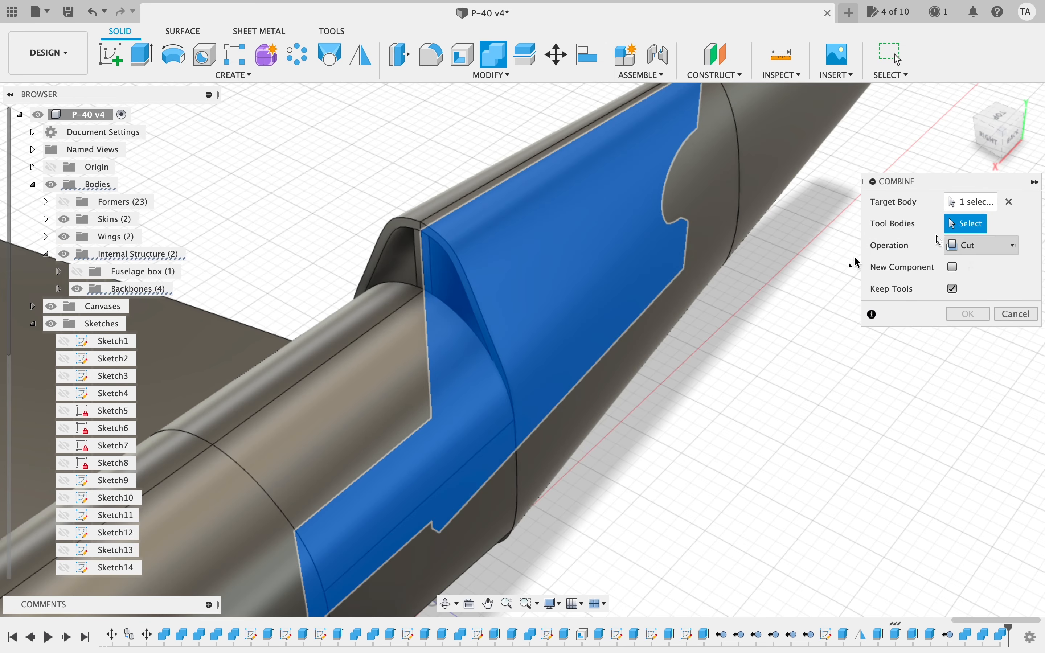
click(533, 278)
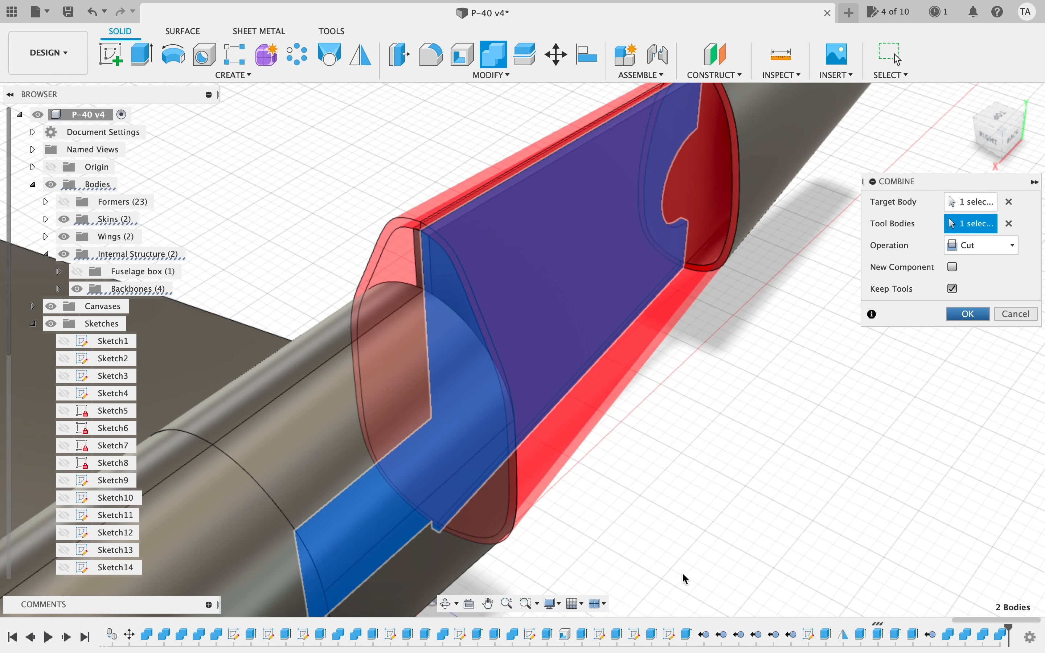
key(Return)
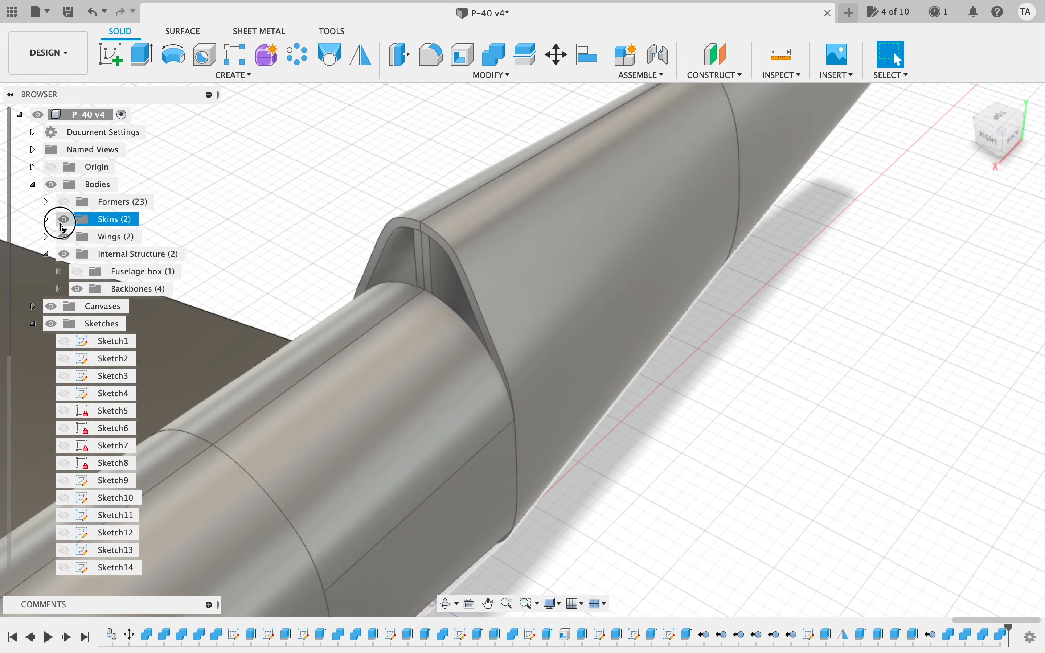
- Hide the Skins group and examine the trimmed upper edges of the backbone plates
click(64, 219)
scroll(586, 163, right, 5)
scroll(586, 164, up, 4)
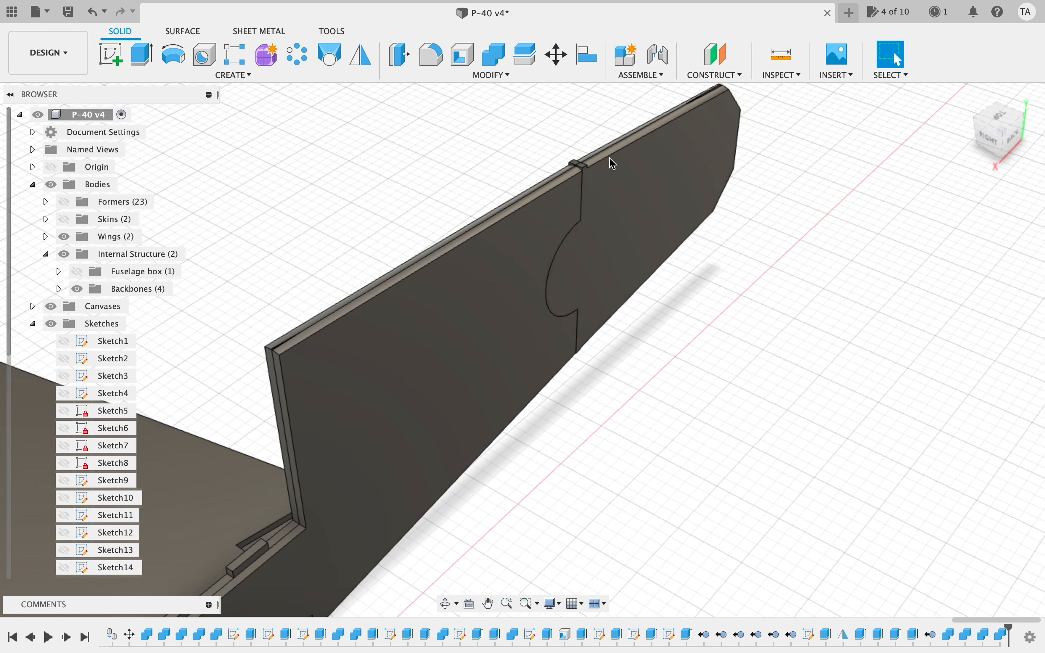
mouse_move(989, 122)
shift+middle_down()
mouse_move(947, 98)
mouse_move(780, 96)
shift+middle_up()
scroll(892, 316, right, 10)
scroll(892, 316, down, 3)
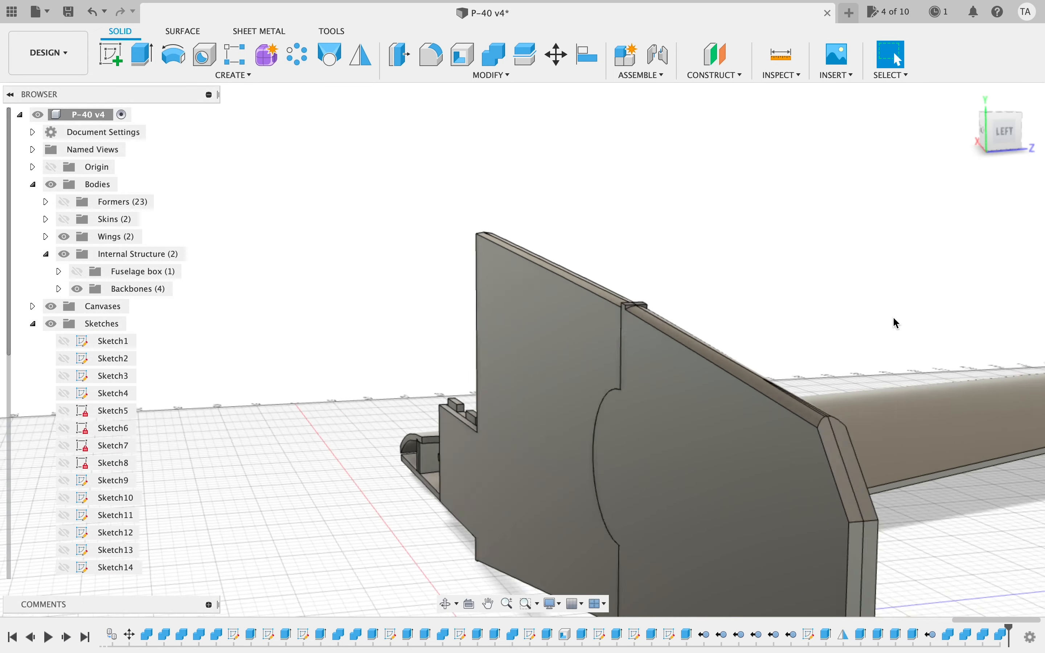
scroll(893, 319, up, 3)
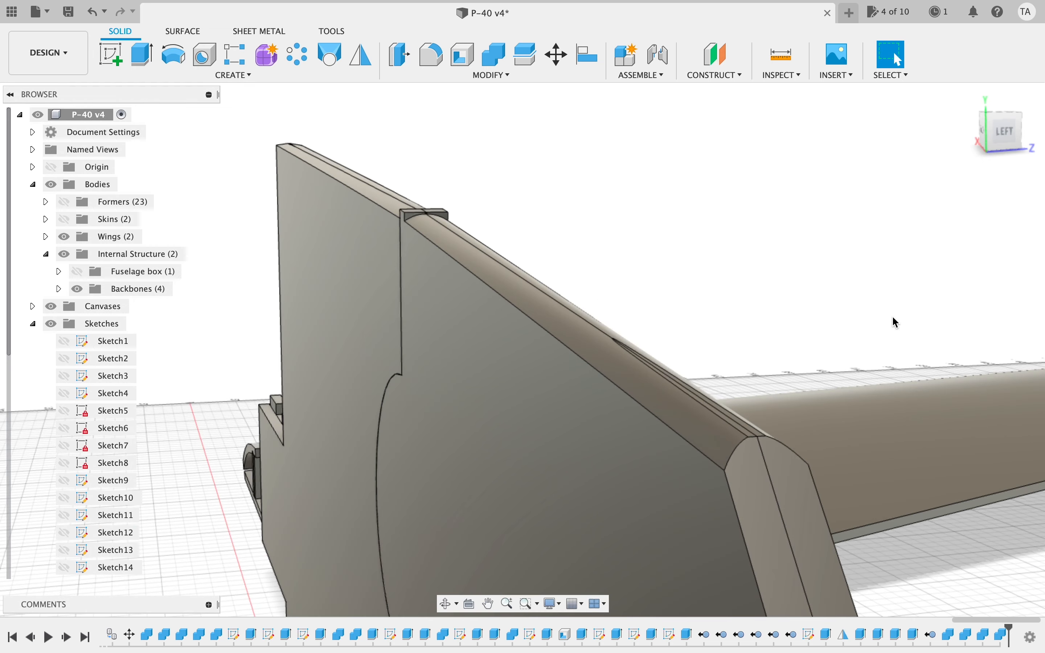
scroll(892, 318, down, 5)
scroll(893, 318, up, 5)
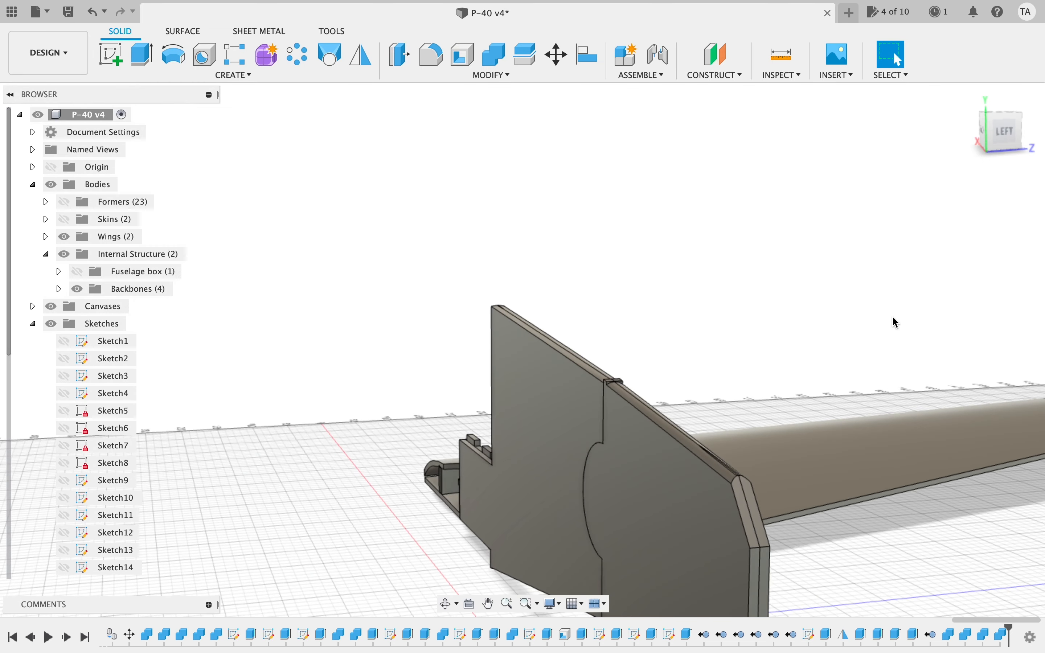
scroll(892, 322, up, 3)
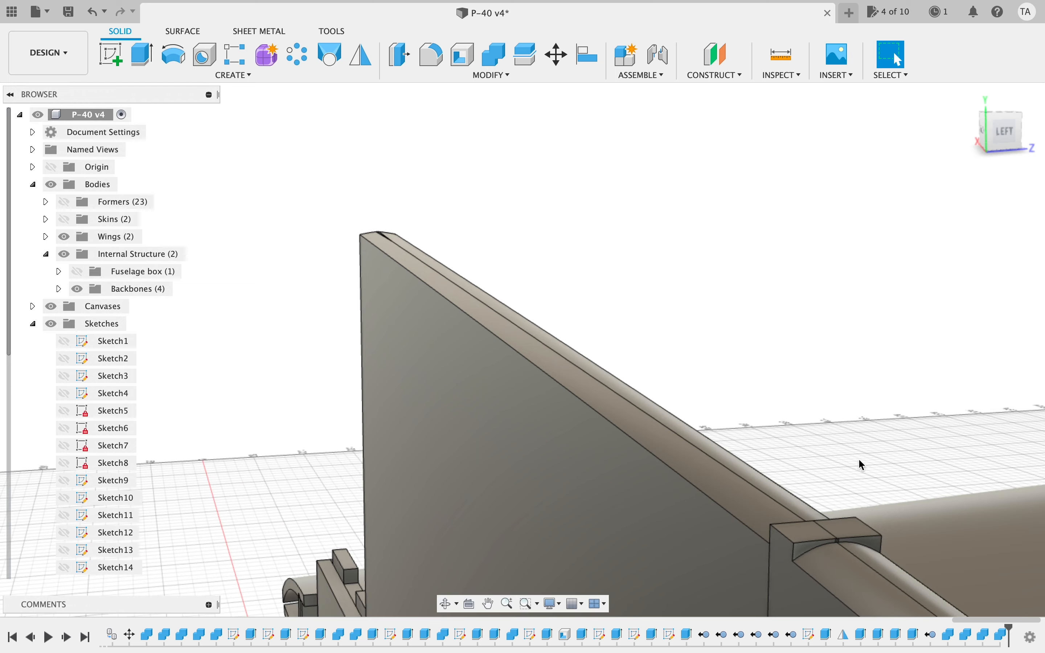
scroll(804, 558, up, 2)
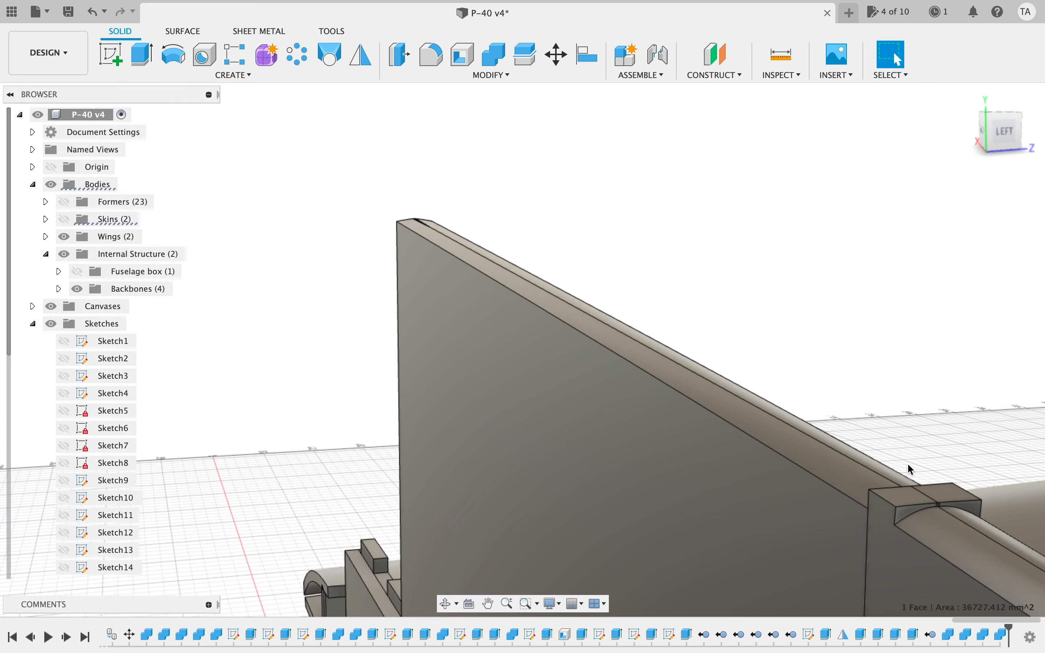
shift+middle_drag(796, 168, 740, 180)
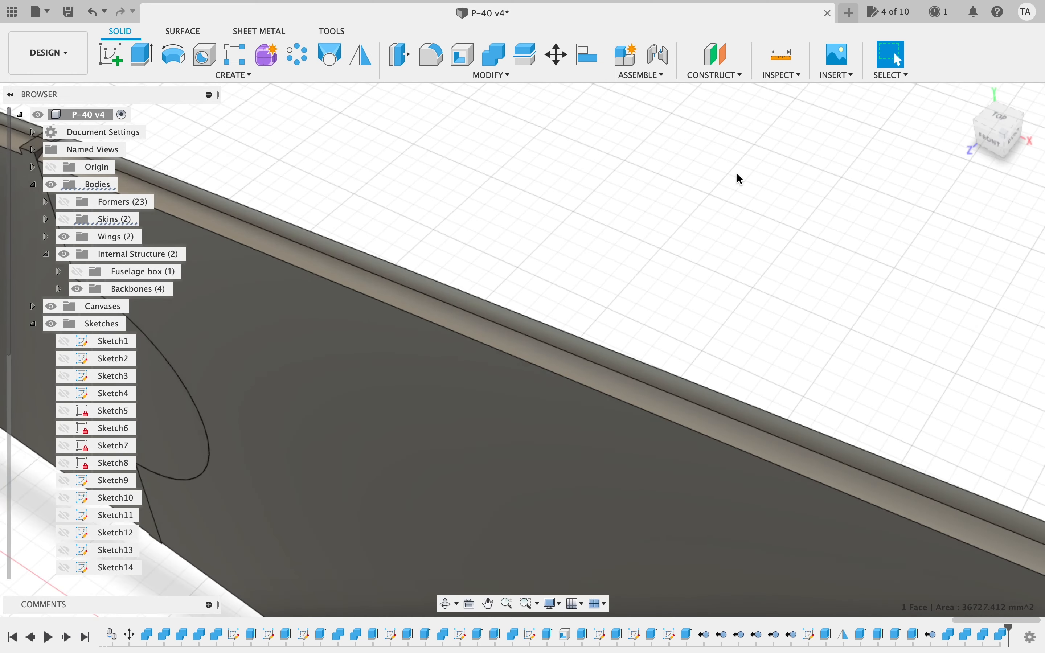
scroll(527, 456, down, 10)
click(580, 530)
click(665, 387)
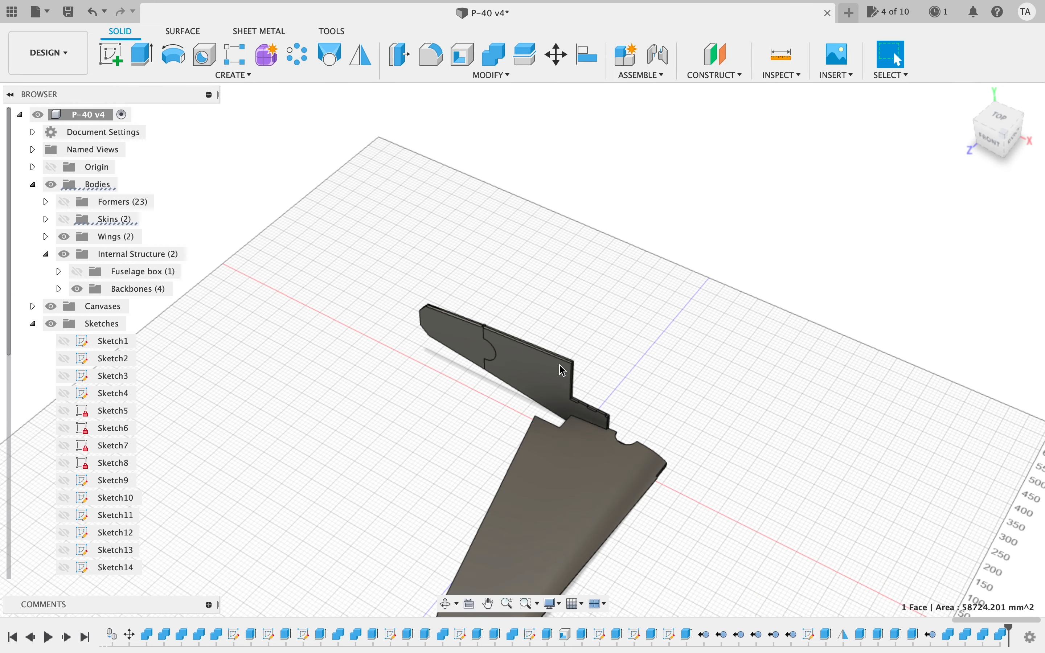
click(64, 222)
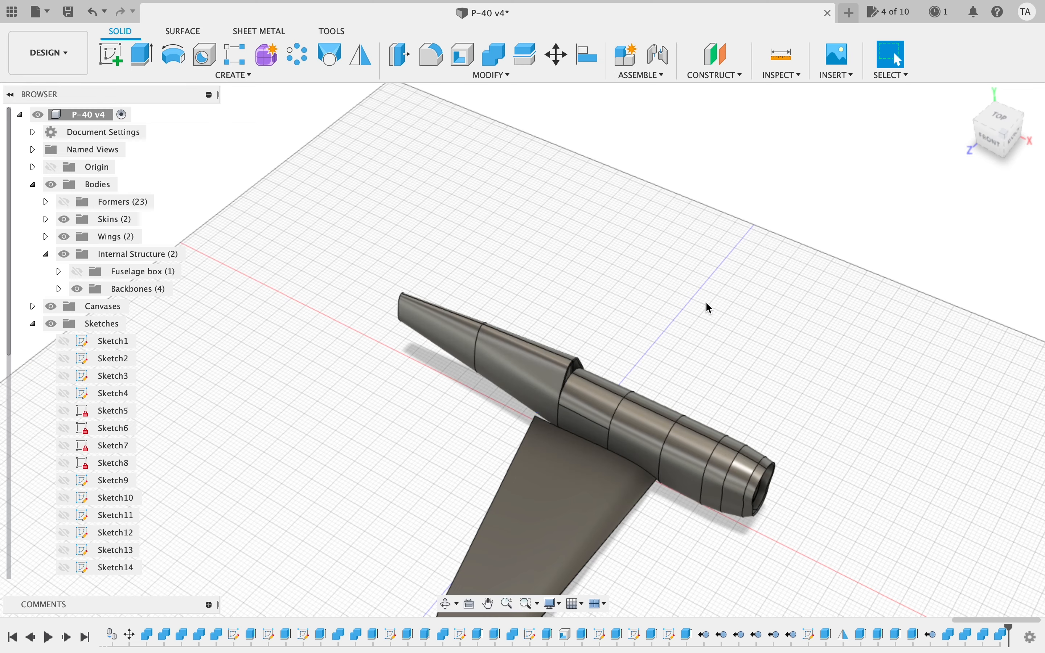
click(64, 219)
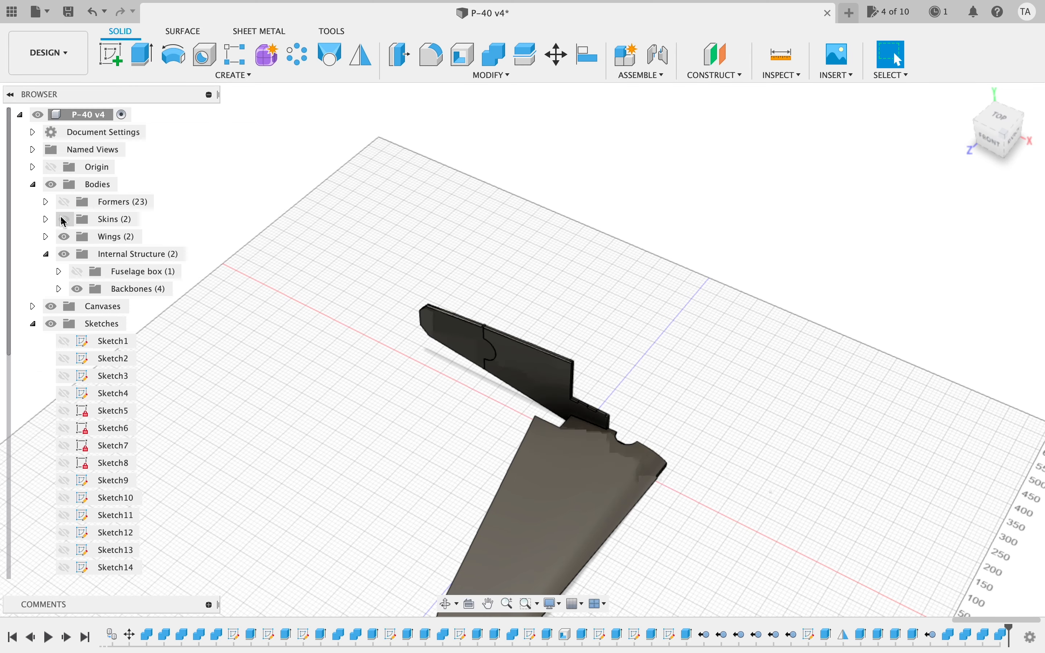
double_click(548, 370)
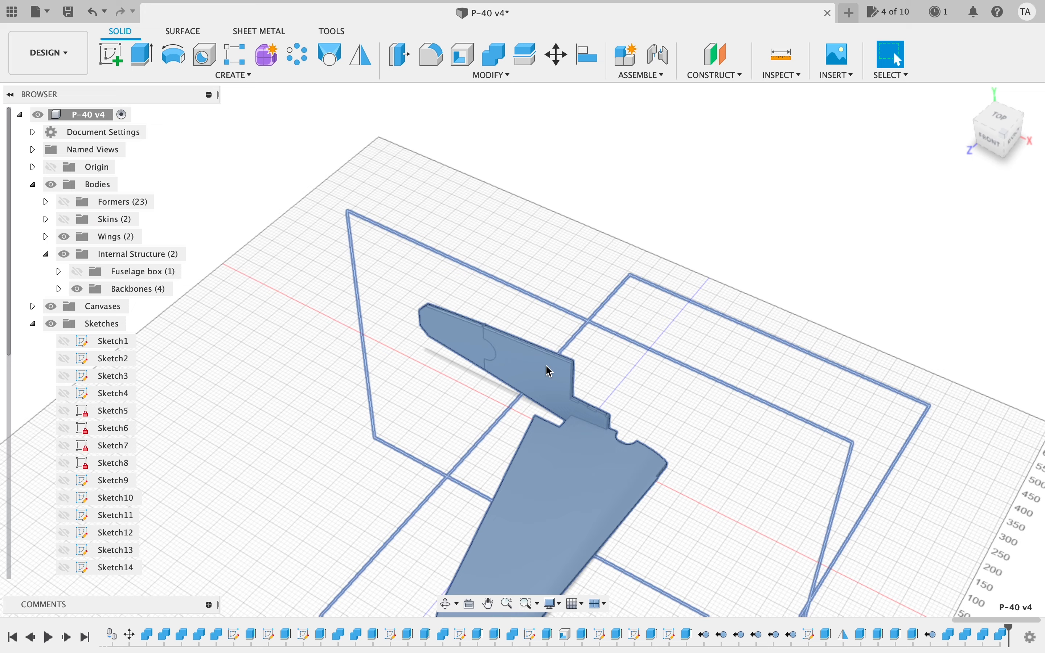
click(842, 332)
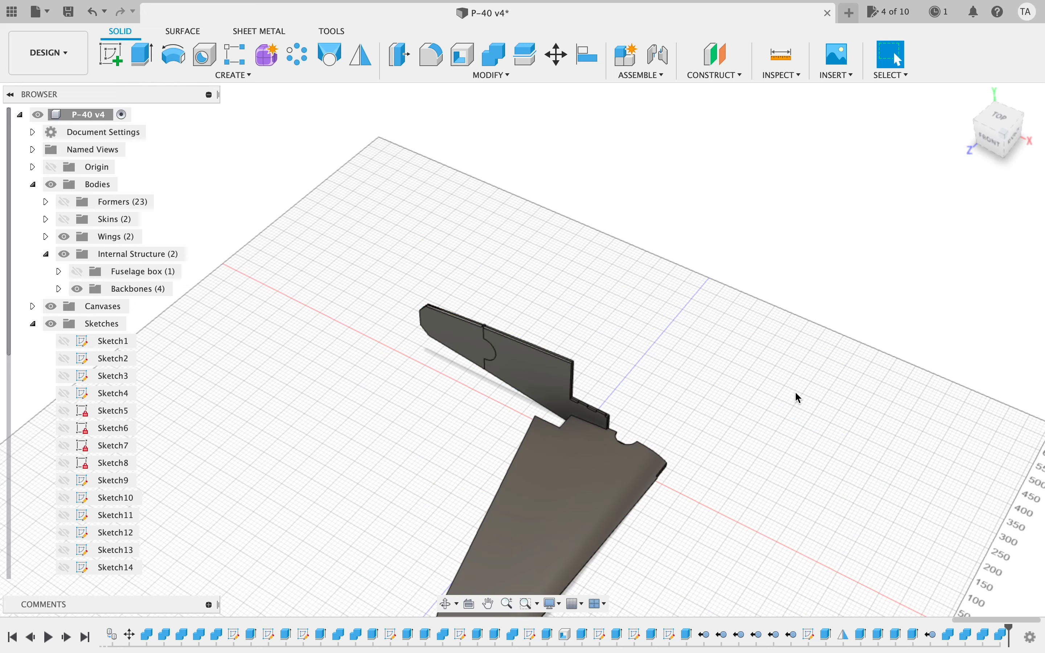
click(1015, 136)
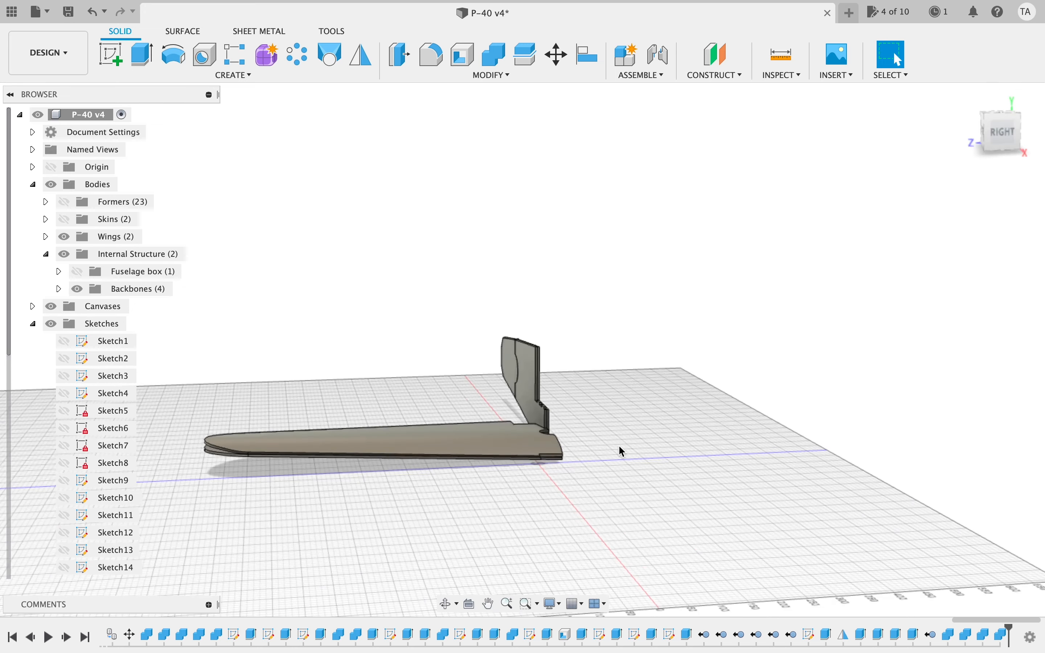
scroll(618, 445, up, 5)
click(900, 76)
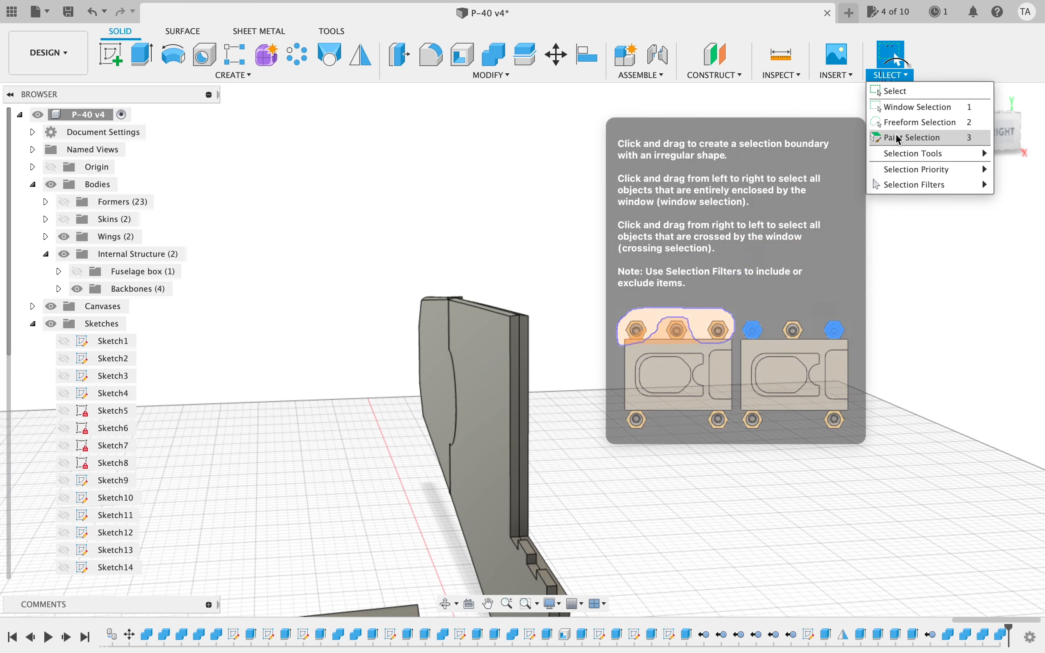
mouse_move(909, 169)
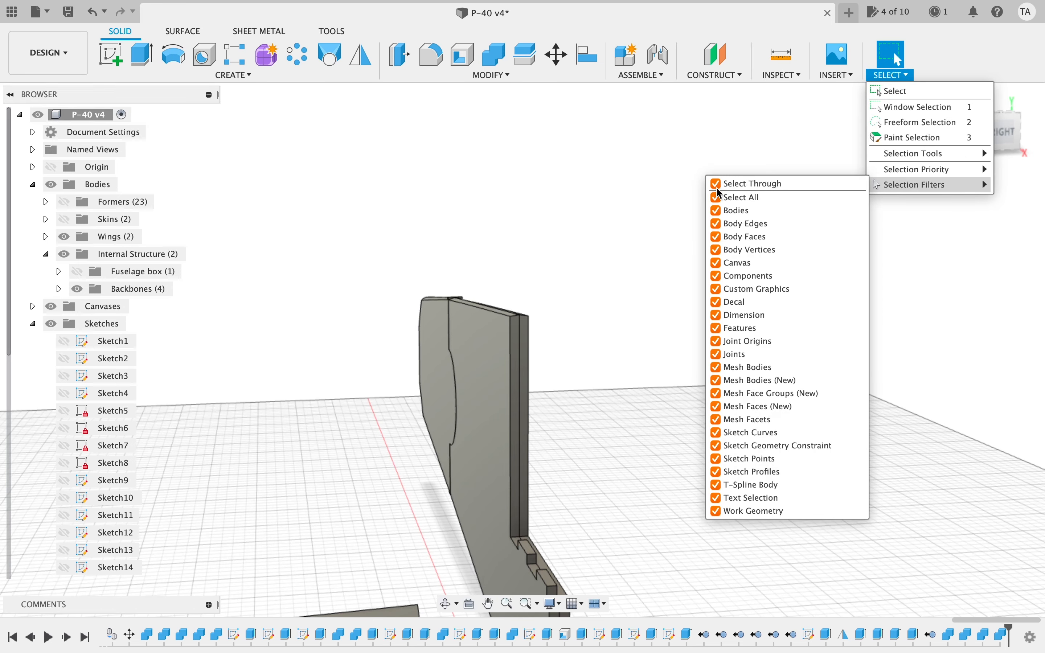
click(966, 249)
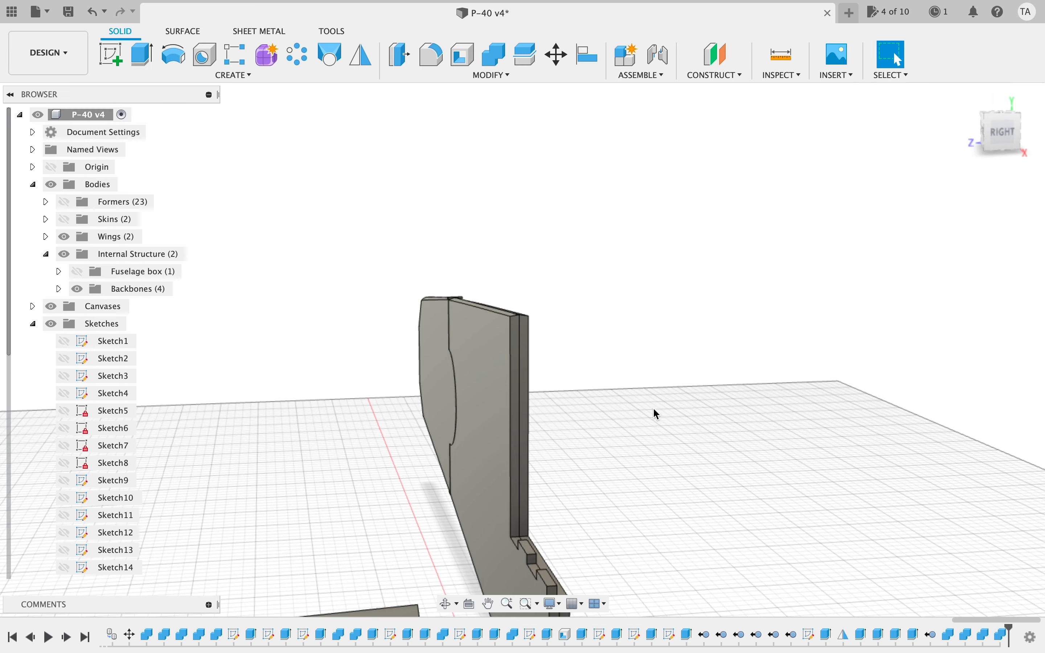
click(494, 421)
click(700, 420)
scroll(700, 421, left, 5)
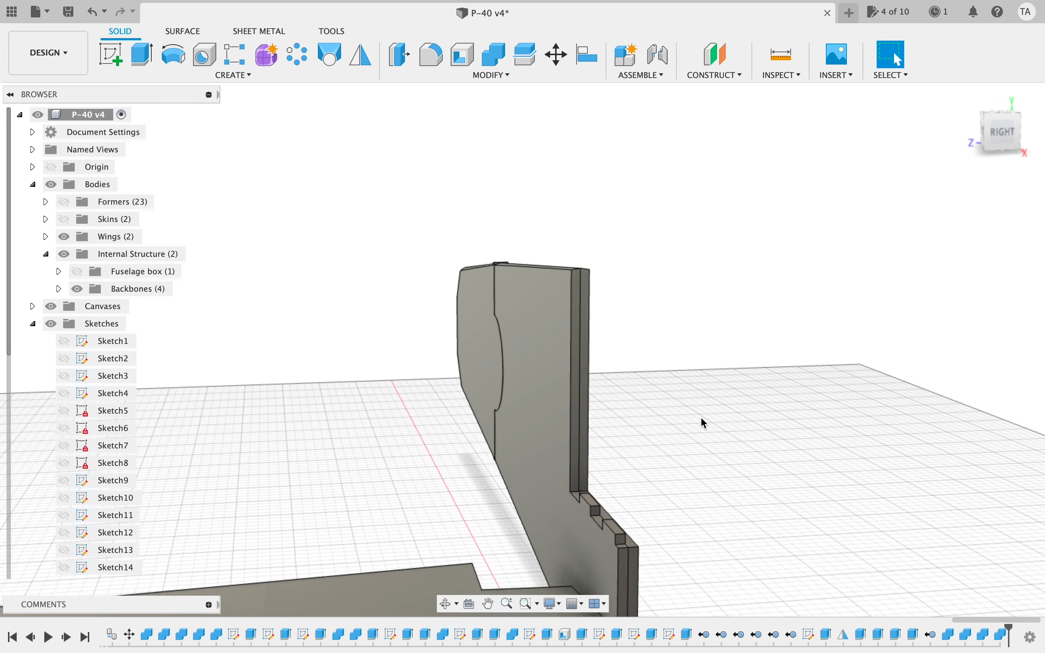
- Edit the extrusion of the front backbone plate without tabs to include the two tab profiles on its stepped upper edge
shift+middle_drag(998, 130, 957, 133)
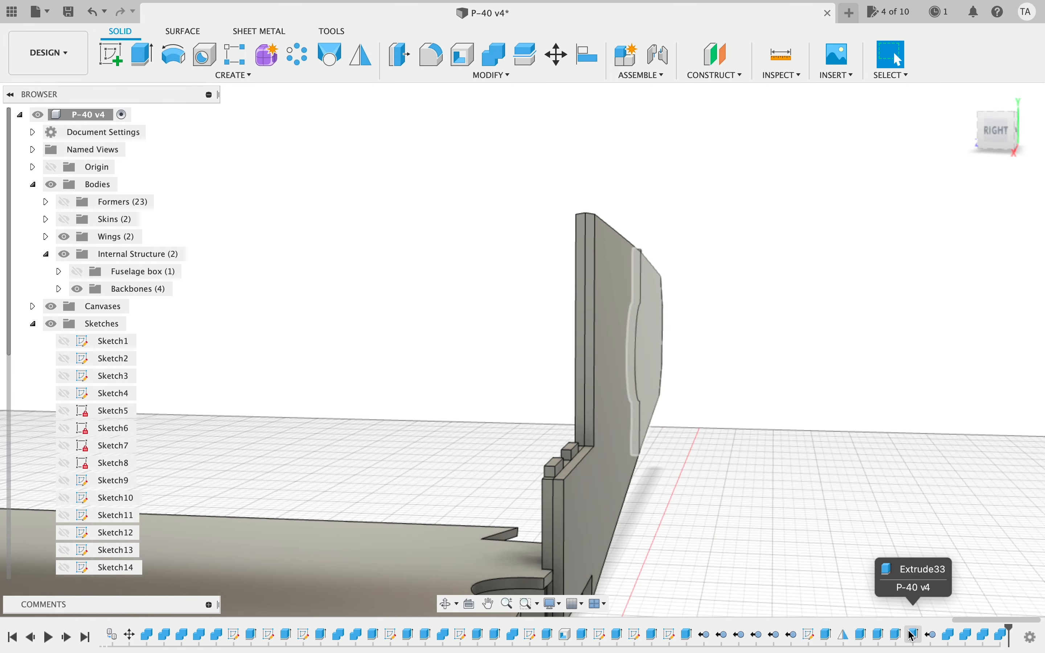
double_click(882, 635)
scroll(594, 468, up, 6)
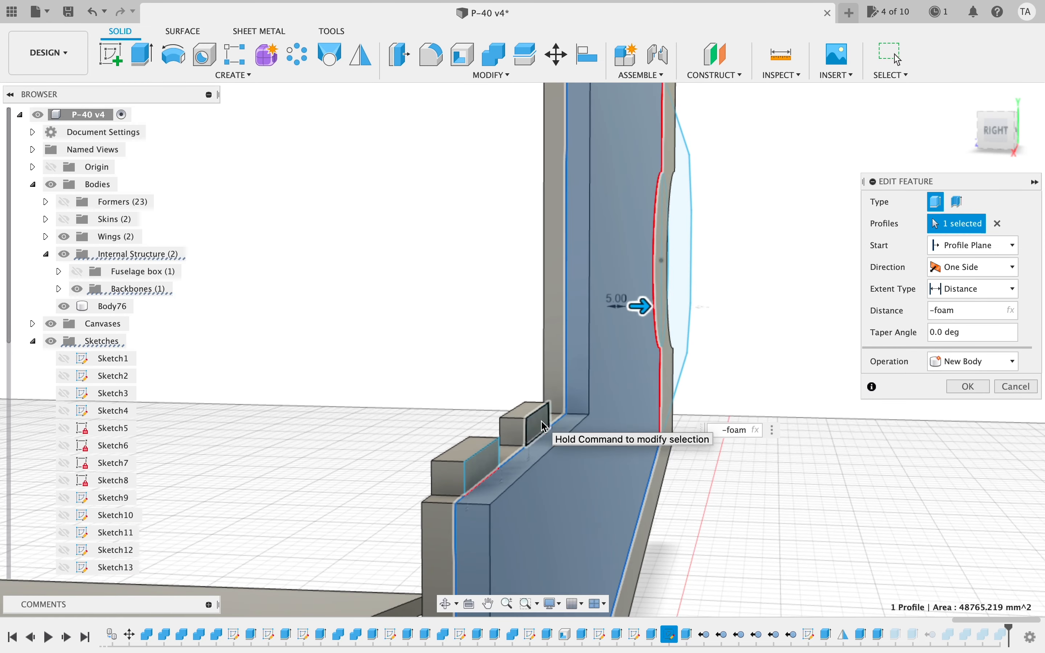
click(546, 428)
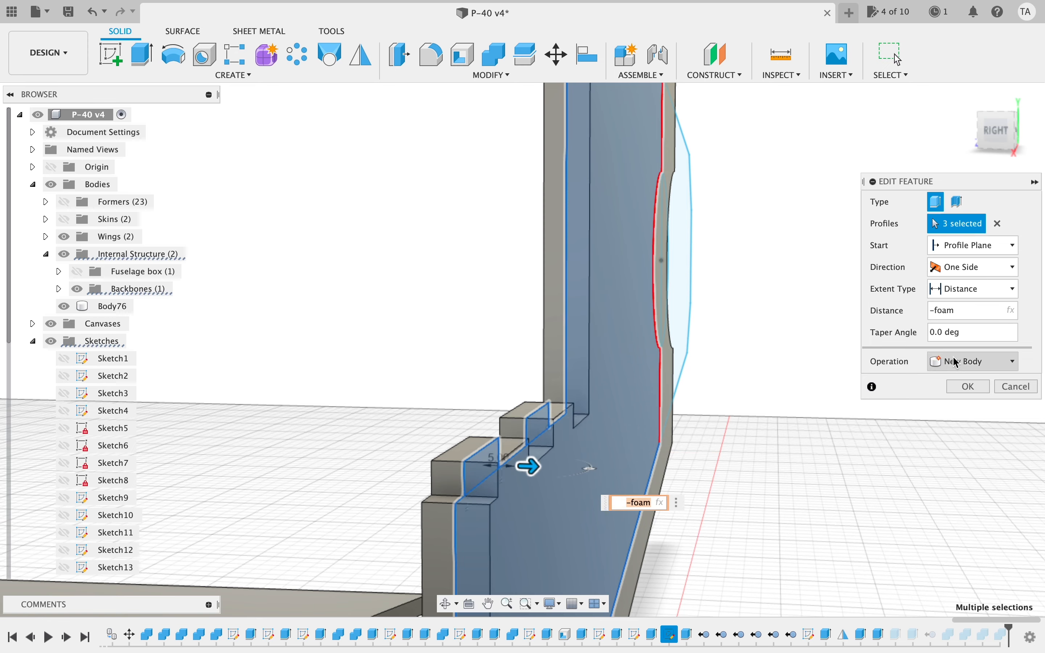
click(968, 386)
- Examine the backbone's added tabs and the upper edge around the joint between the front and rear plates
scroll(813, 503, down, 3)
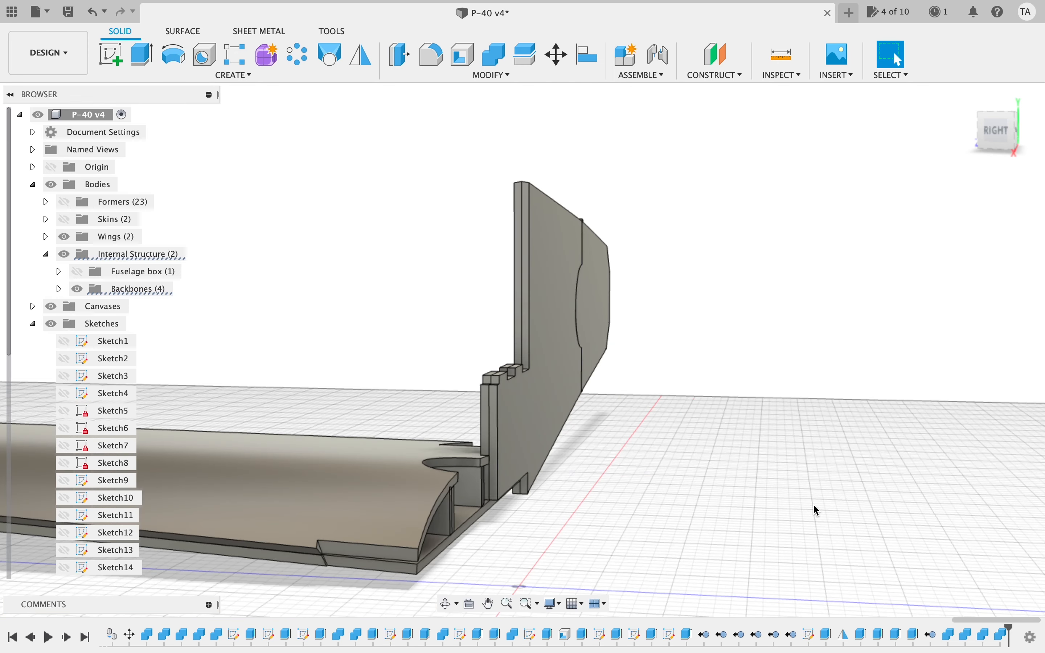
scroll(813, 503, up, 5)
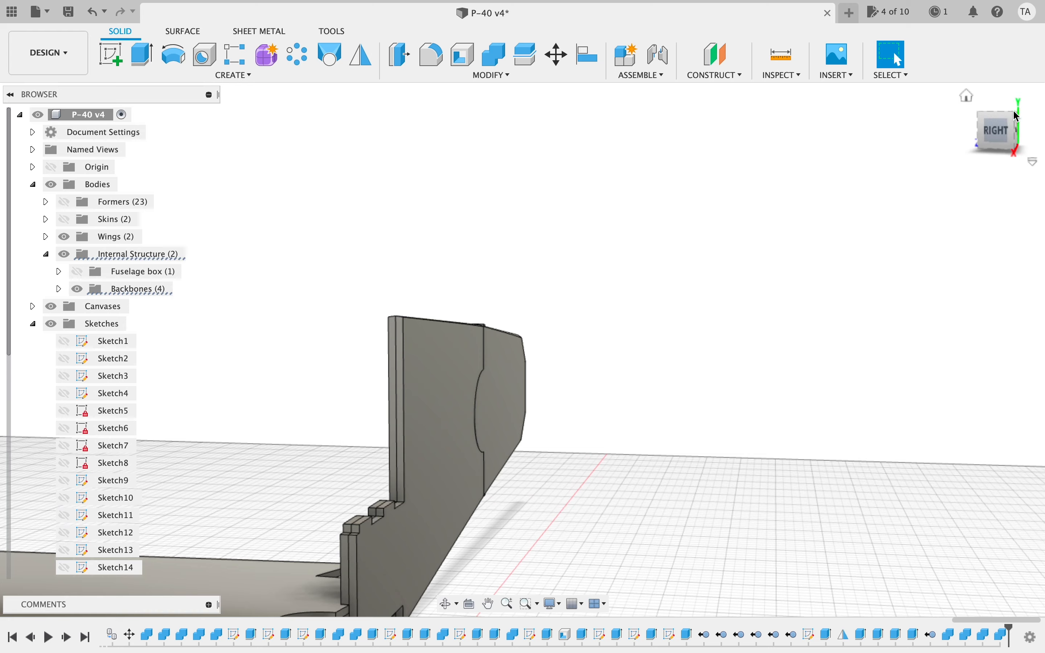
drag(987, 120, 880, 138)
scroll(658, 230, up, 5)
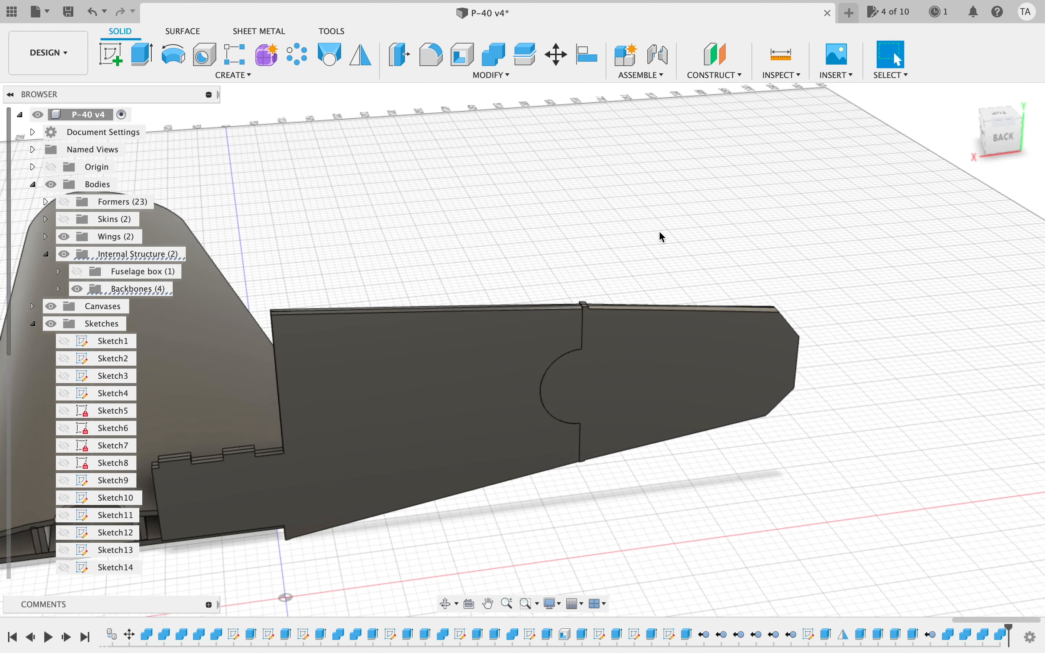
scroll(659, 231, up, 3)
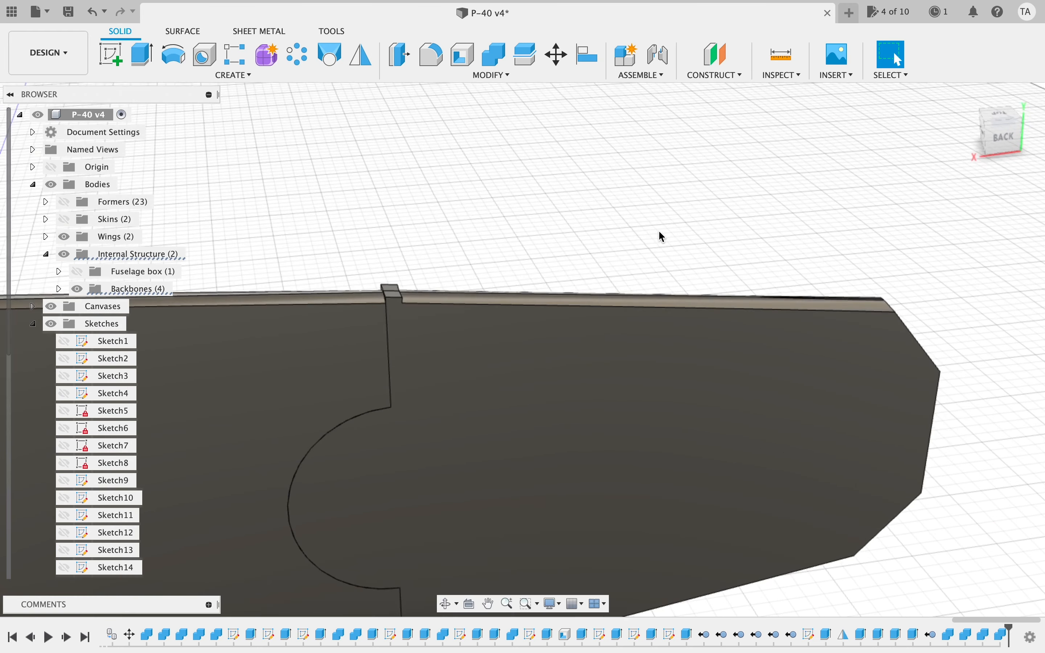
- Show the Skins group and examine how the selected backbone plates meet the fuselage skin along their upper edges
click(68, 219)
click(68, 219)
click(66, 220)
mouse_move(782, 146)
shift+middle_down()
mouse_move(990, 95)
mouse_move(872, 96)
mouse_move(881, 117)
mouse_move(893, 115)
shift+middle_up()
scroll(324, 381, up, 6)
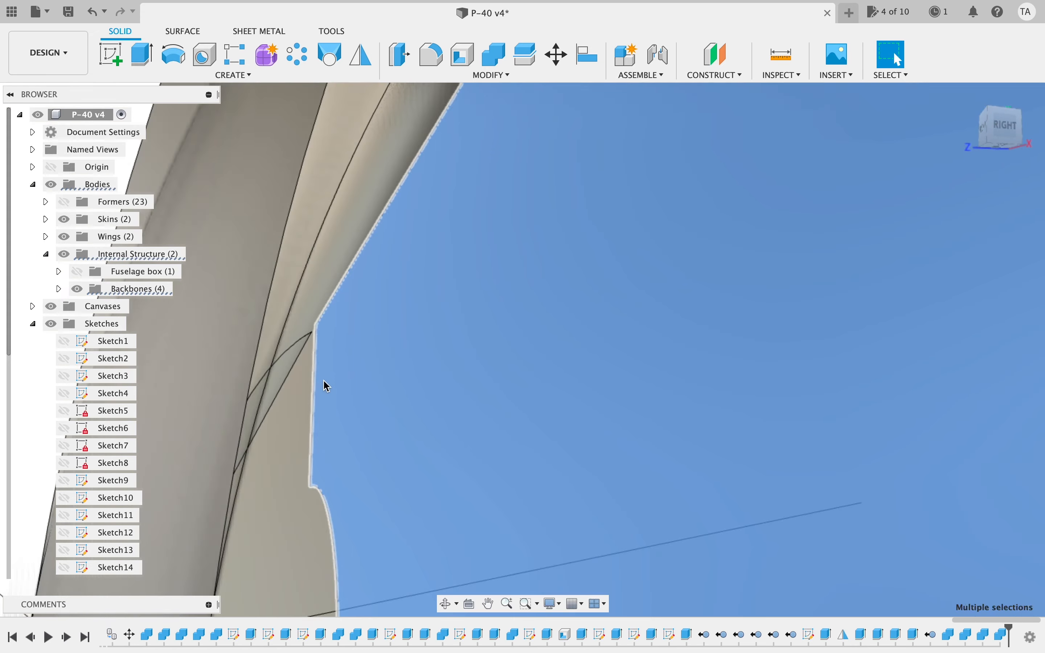
scroll(324, 381, down, 5)
scroll(327, 385, up, 5)
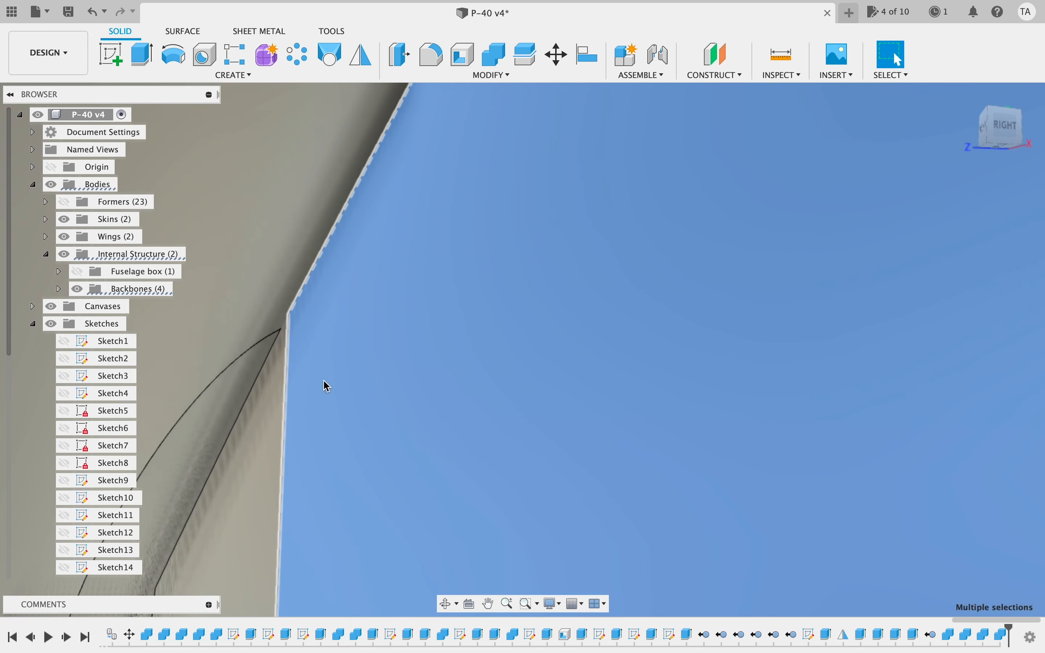
scroll(326, 386, down, 4)
scroll(327, 386, up, 2)
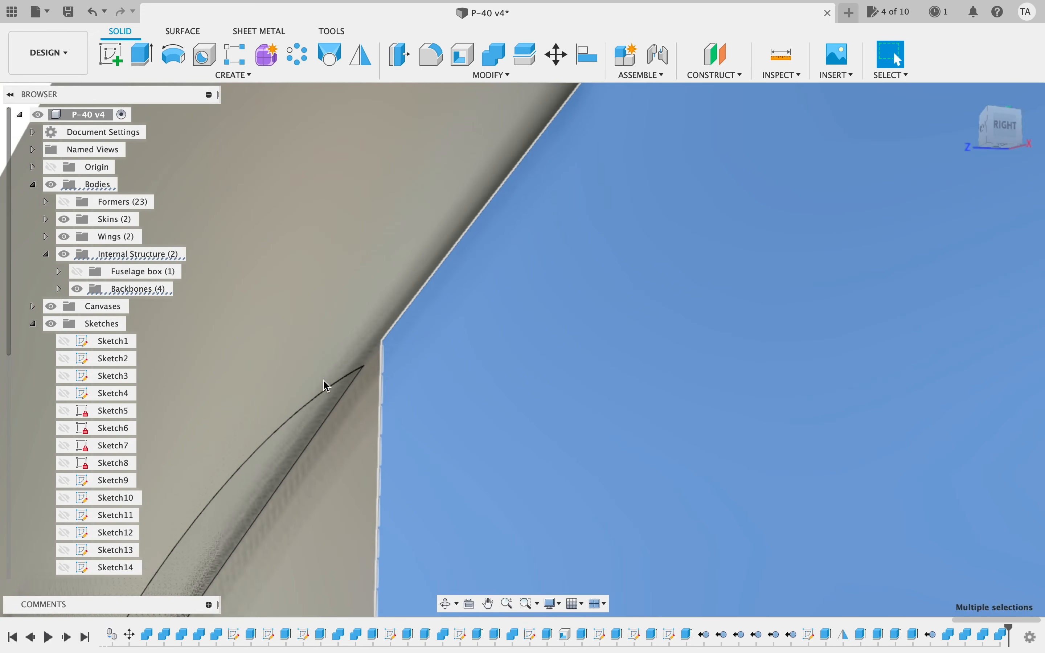
scroll(587, 436, down, 1)
scroll(586, 433, down, 6)
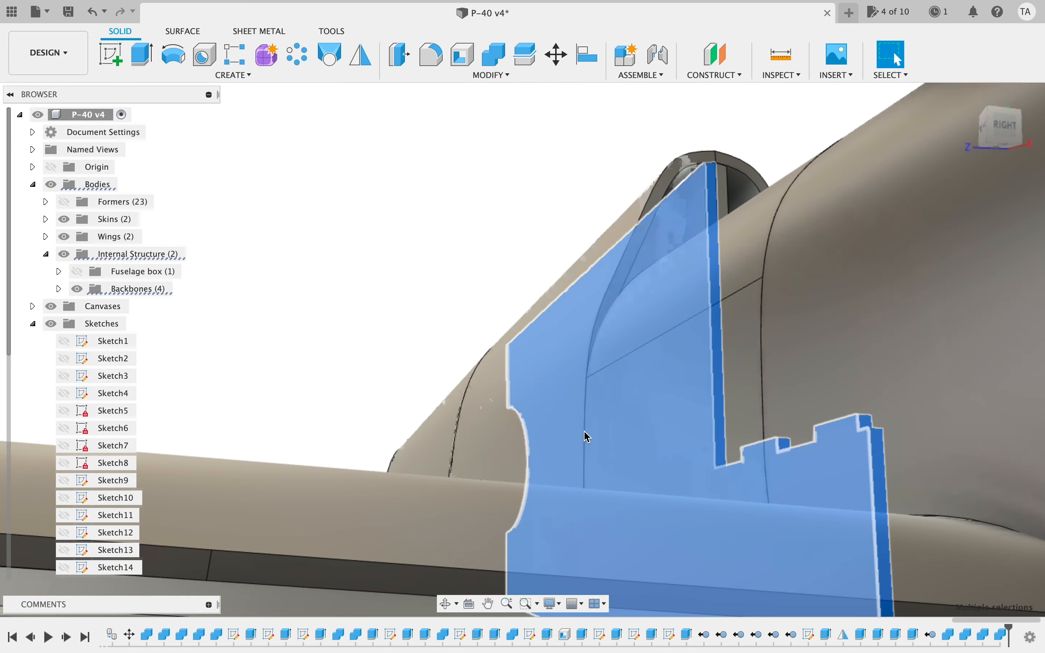
click(508, 260)
- Combine-cut backbone plate Body74 with the fuselage skin section just ahead of the rearmost one, keeping the tool body
shift+middle_drag(1008, 138, 643, 139)
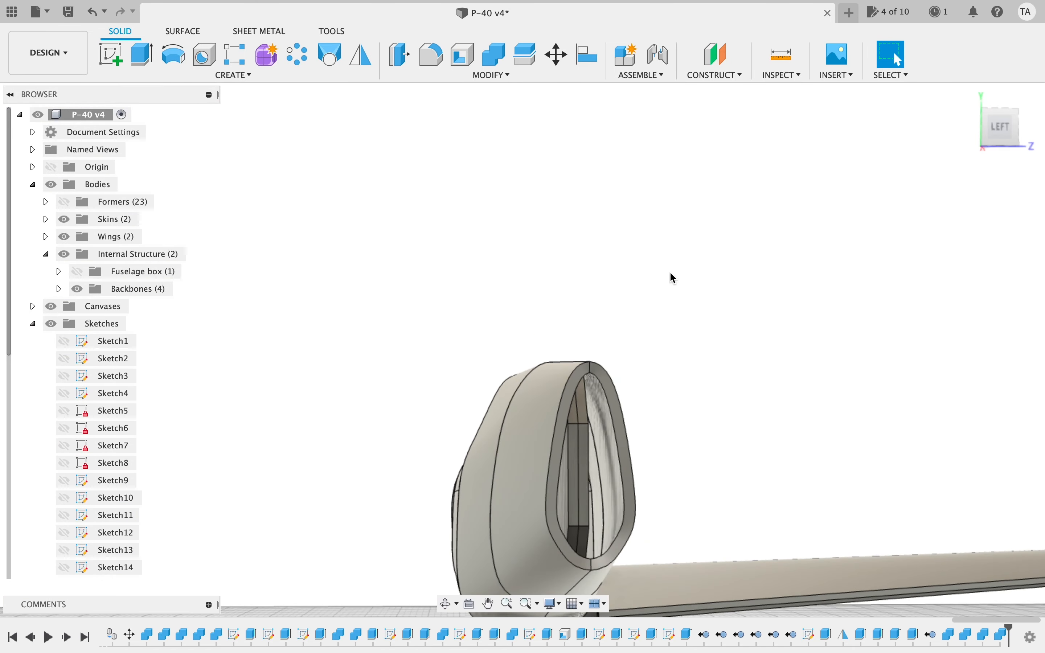
click(494, 54)
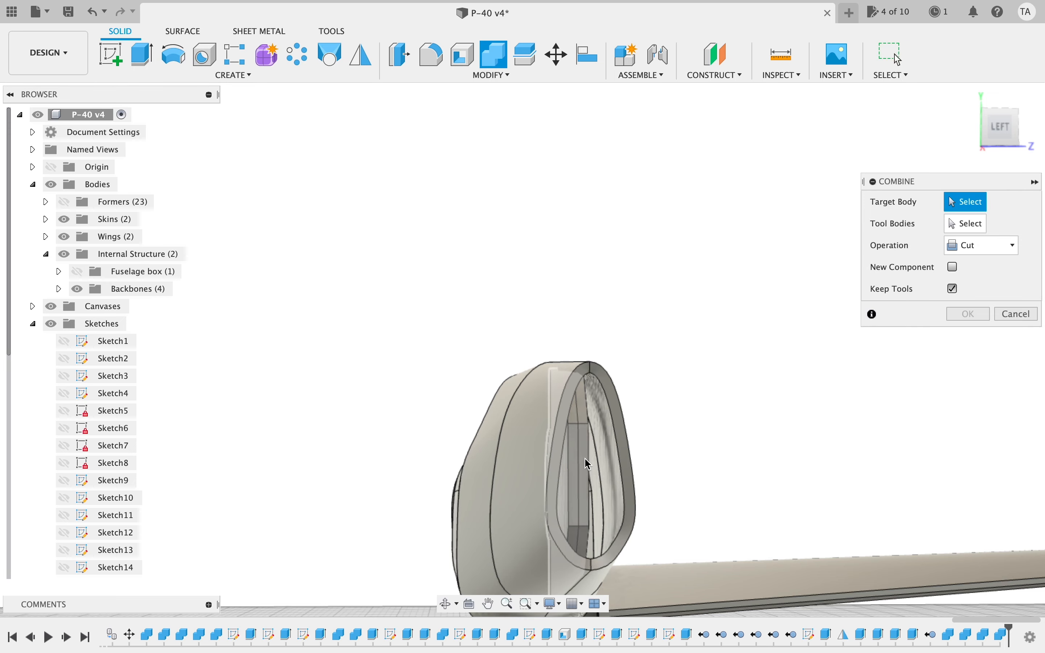
click(587, 463)
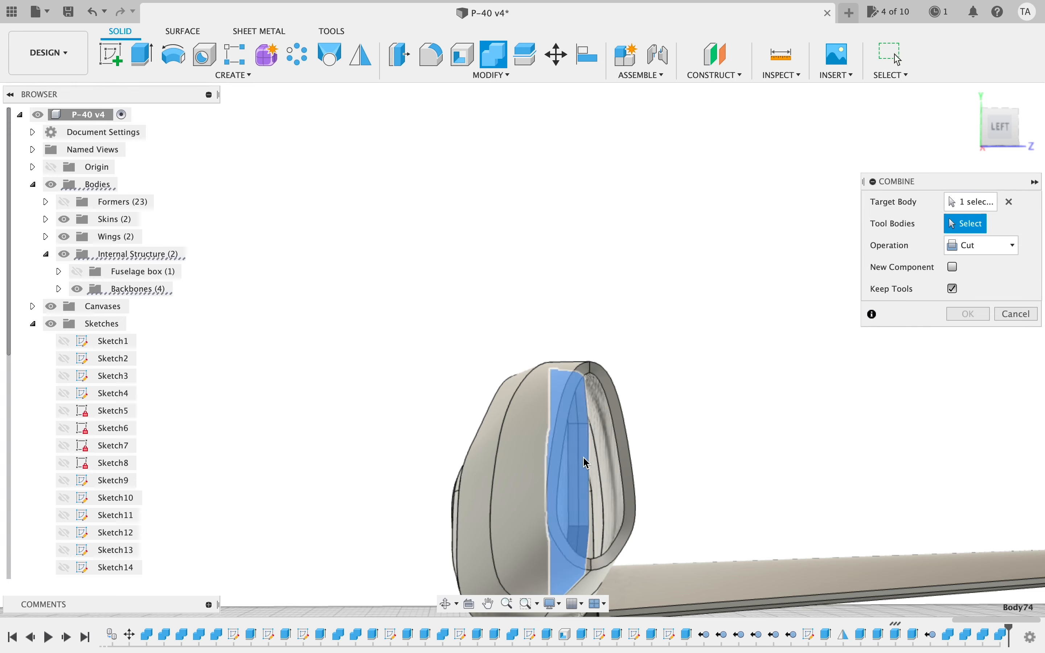
click(473, 496)
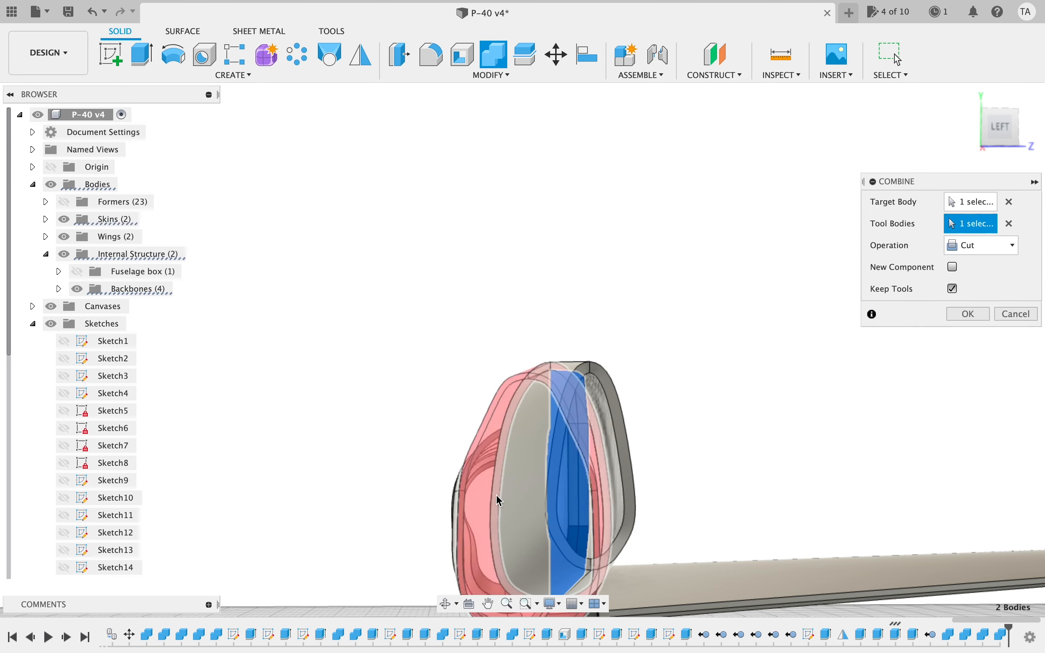
click(963, 314)
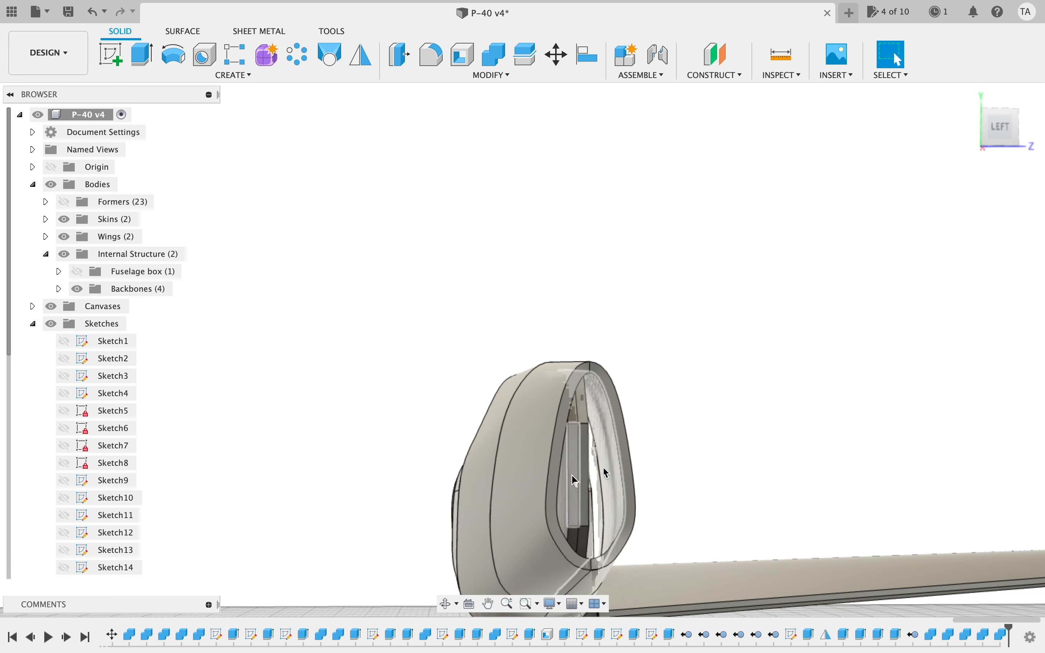
- Combine-cut the backbone plate beside Body74 with the same fuselage skin section, keeping the tool body
click(493, 54)
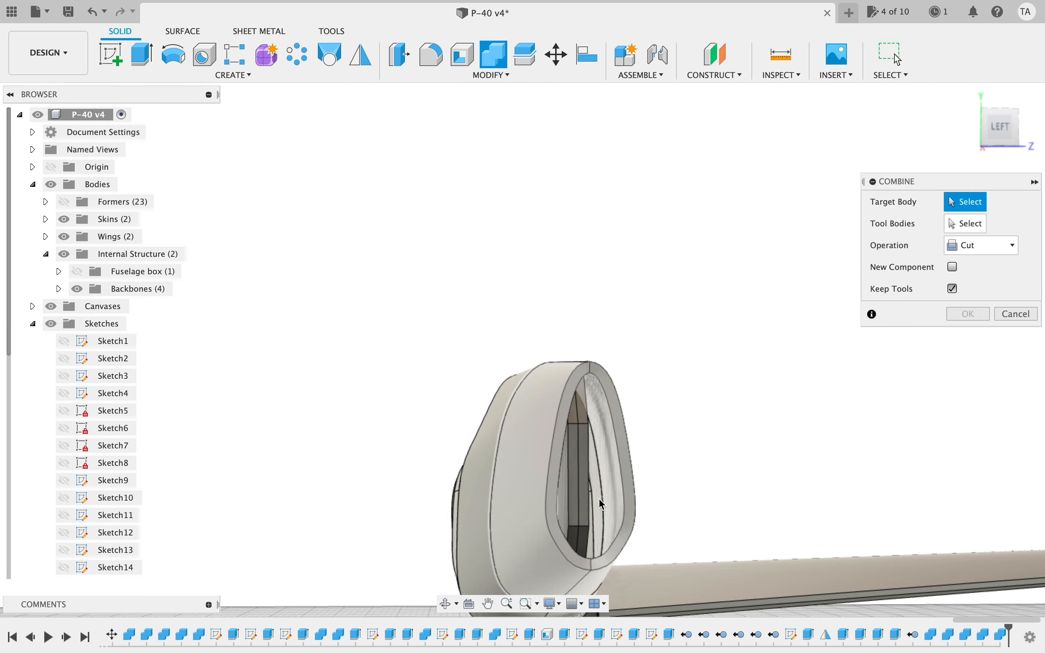
click(570, 496)
click(477, 525)
click(969, 315)
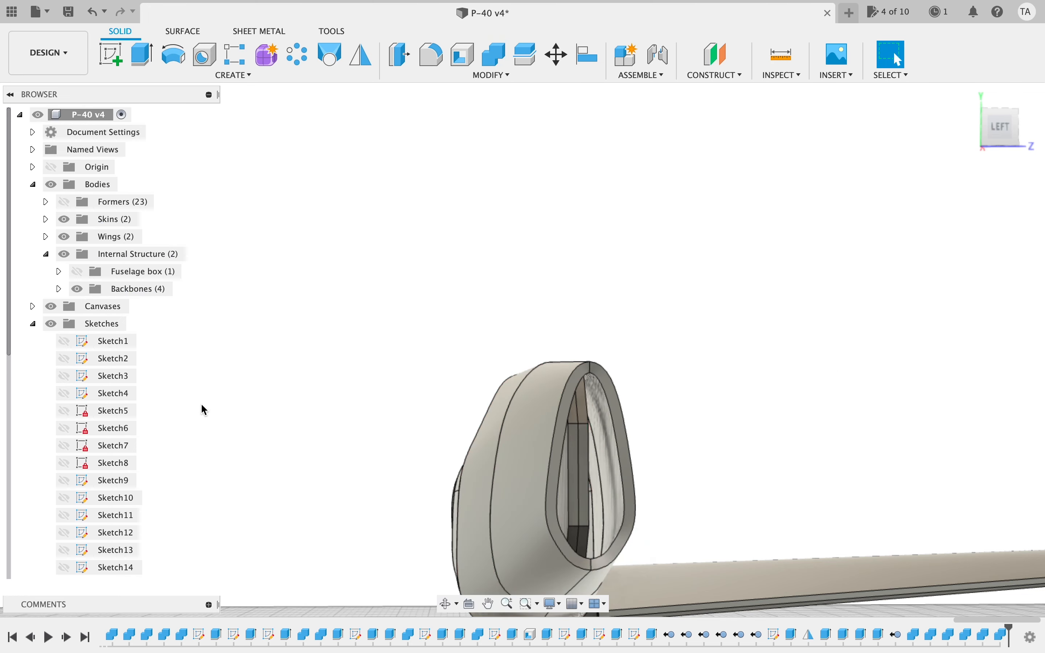
- Hide the Skins group and examine the trimmed backbone from the side and from above
click(64, 221)
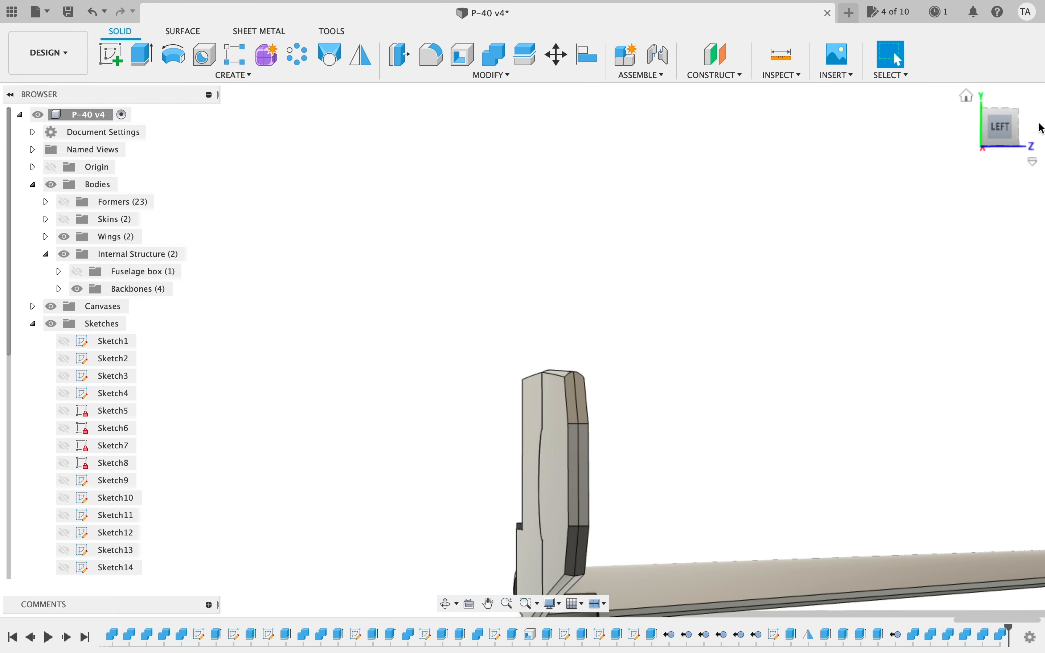
mouse_move(1002, 131)
mouse_down()
mouse_move(905, 143)
mouse_move(851, 133)
mouse_move(827, 138)
mouse_move(818, 163)
mouse_move(814, 129)
mouse_move(818, 137)
mouse_up()
scroll(659, 312, down, 5)
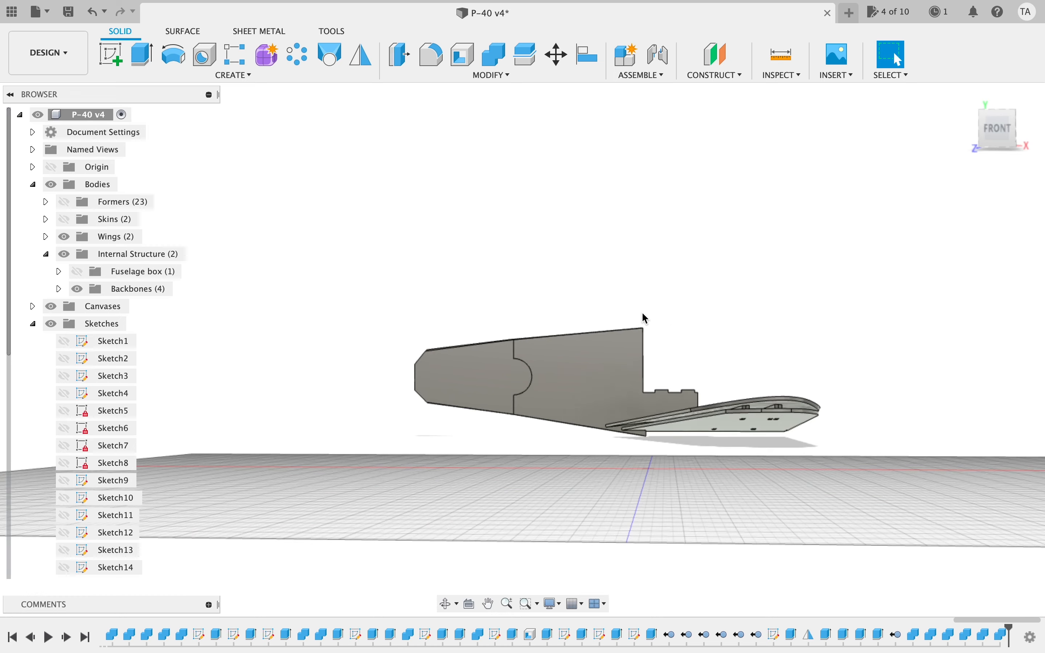
drag(1001, 132, 914, 157)
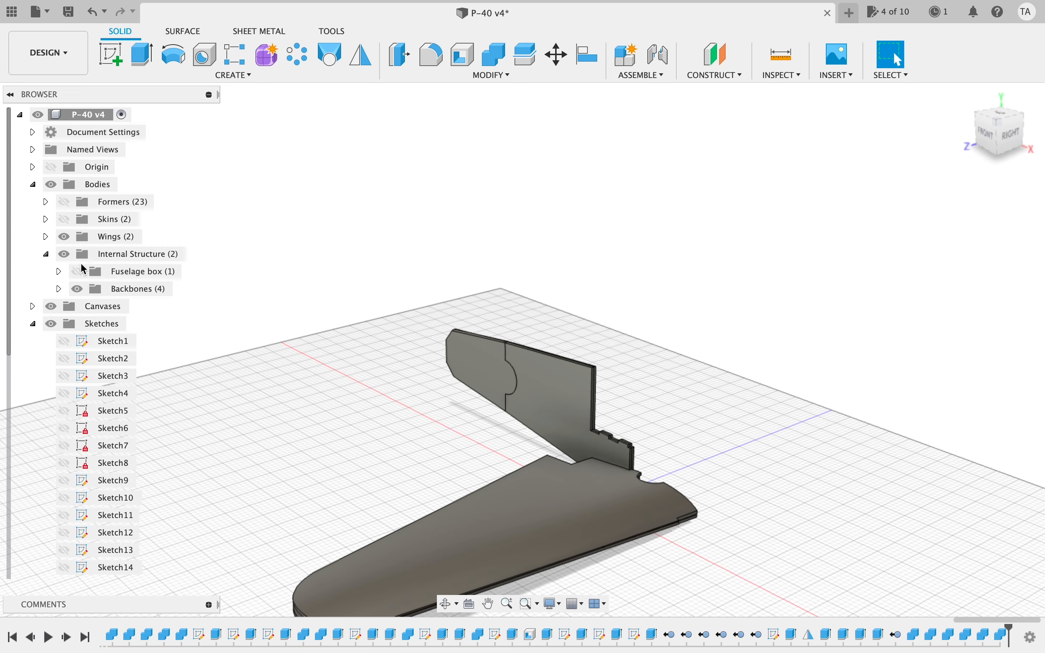
- Show the Fuselage box and Formers groups and examine how the tail backbone fits with the box and formers
click(82, 268)
scroll(840, 432, up, 3)
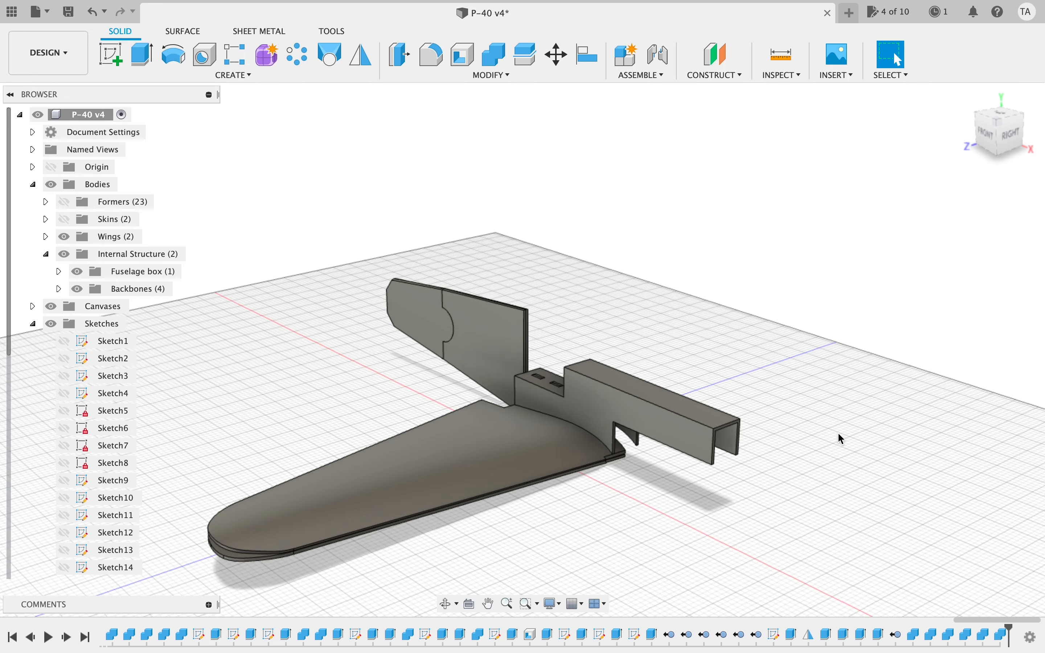
middle_drag(840, 436, 734, 401)
click(58, 169)
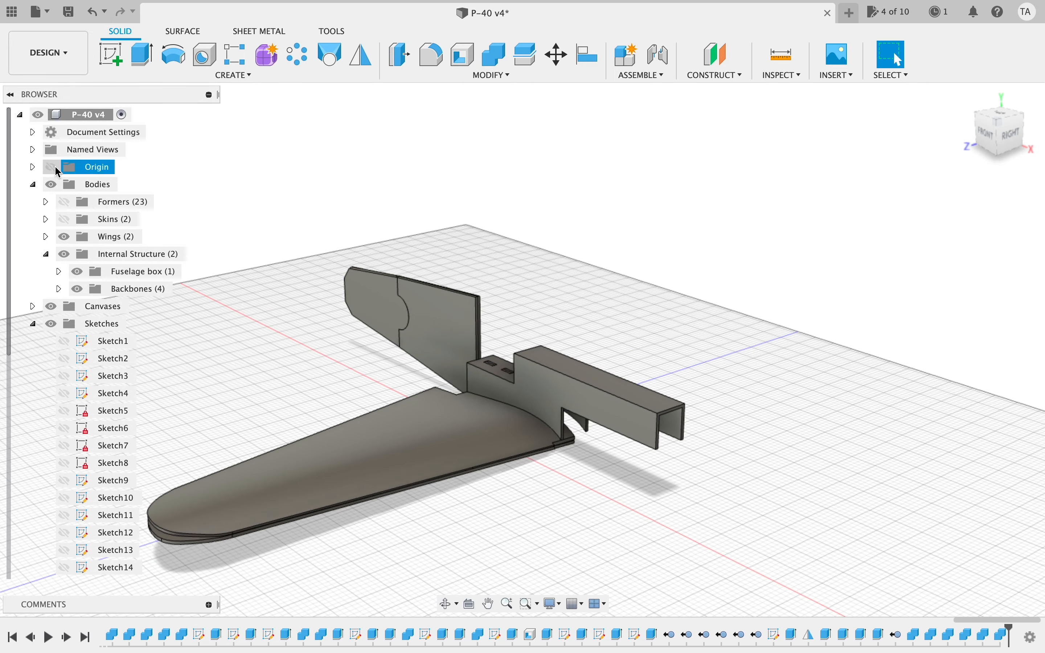
click(66, 203)
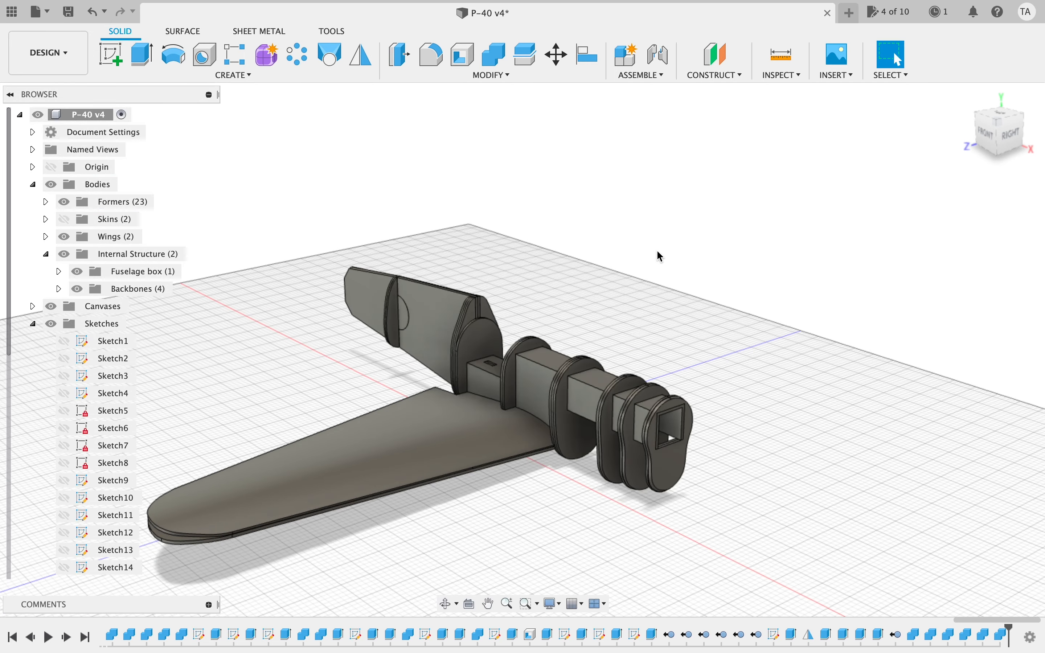
scroll(657, 252, up, 6)
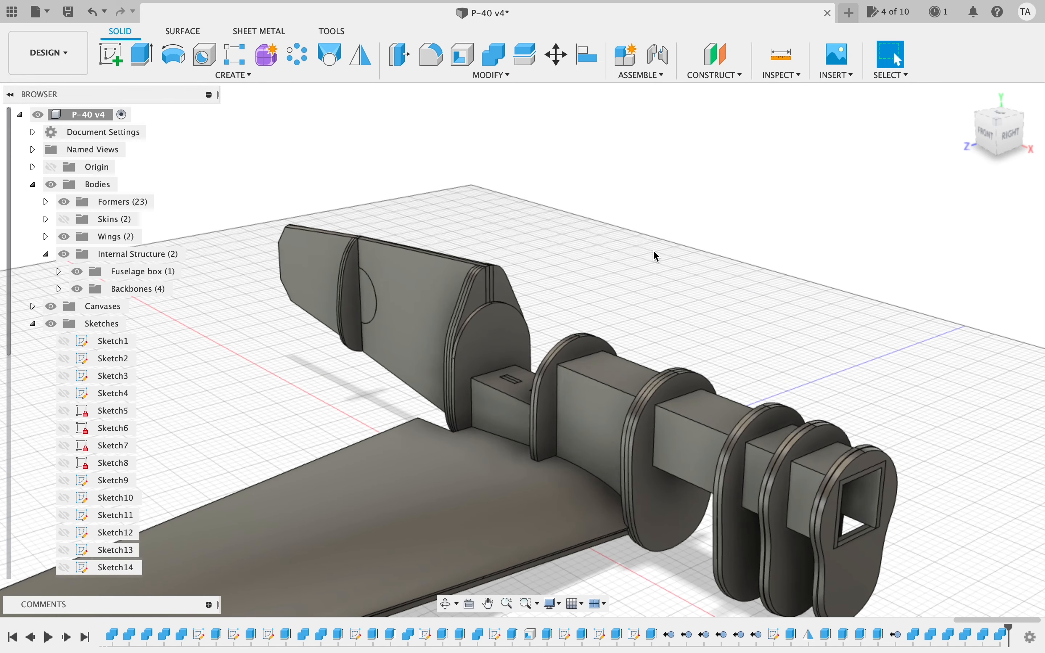
scroll(653, 252, right, 2)
scroll(653, 250, down, 3)
scroll(654, 250, left, 3)
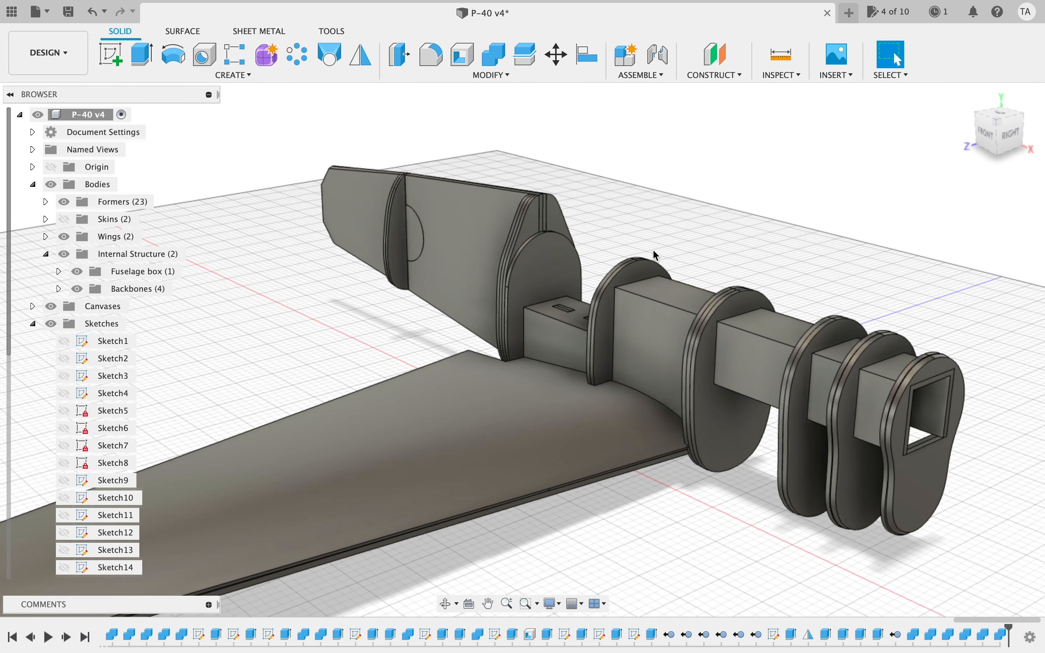
scroll(656, 256, up, 5)
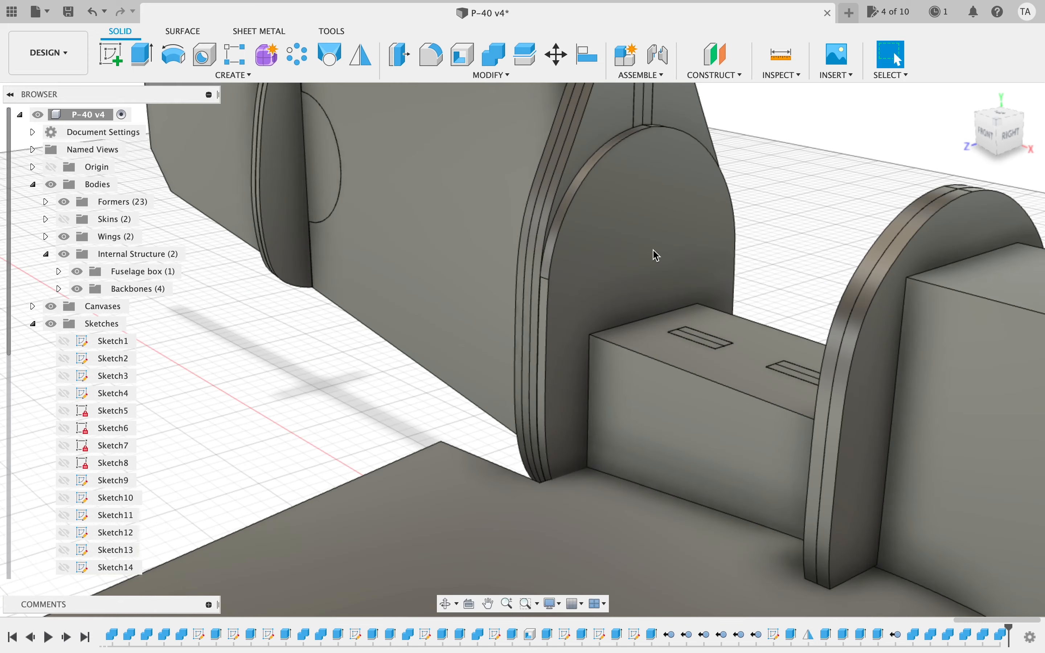
scroll(653, 251, down, 3)
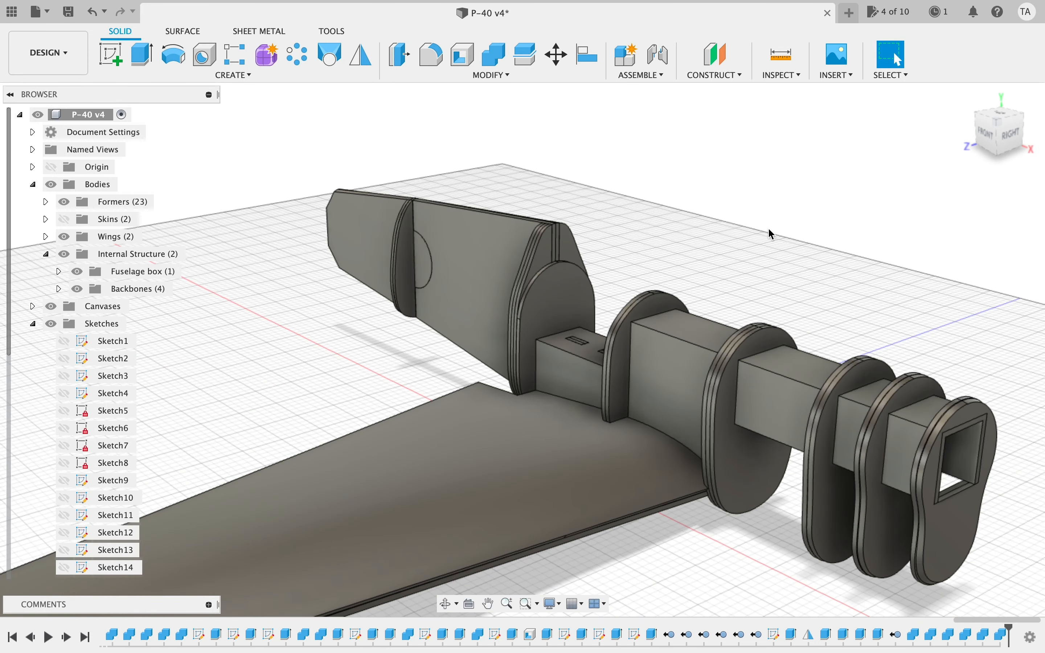